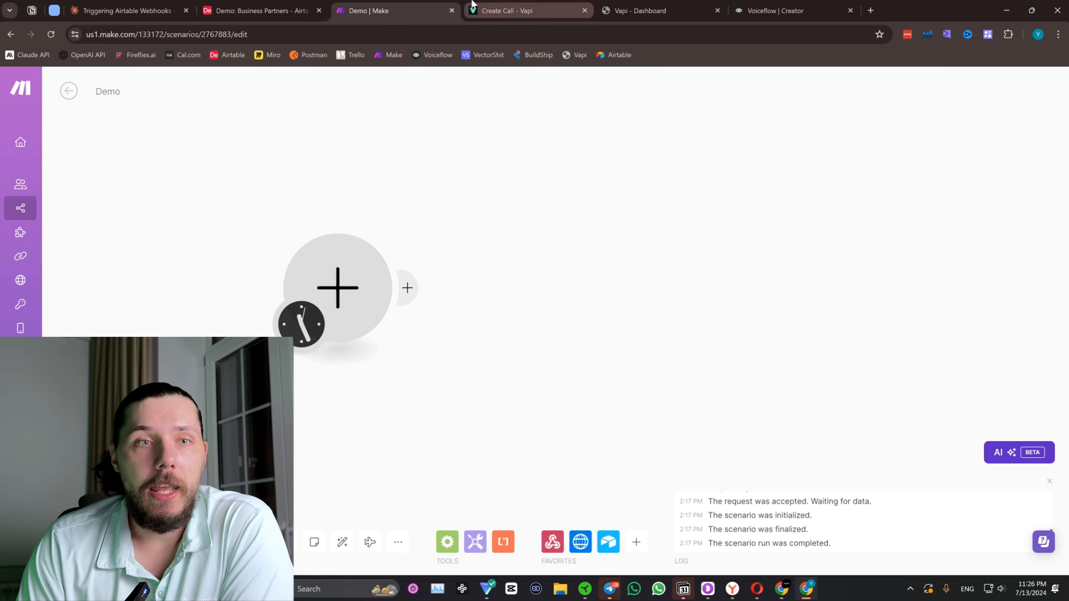
Switch to Airtable, finish editing the automation script and return to the workspace home page.
left_click(286, 10)
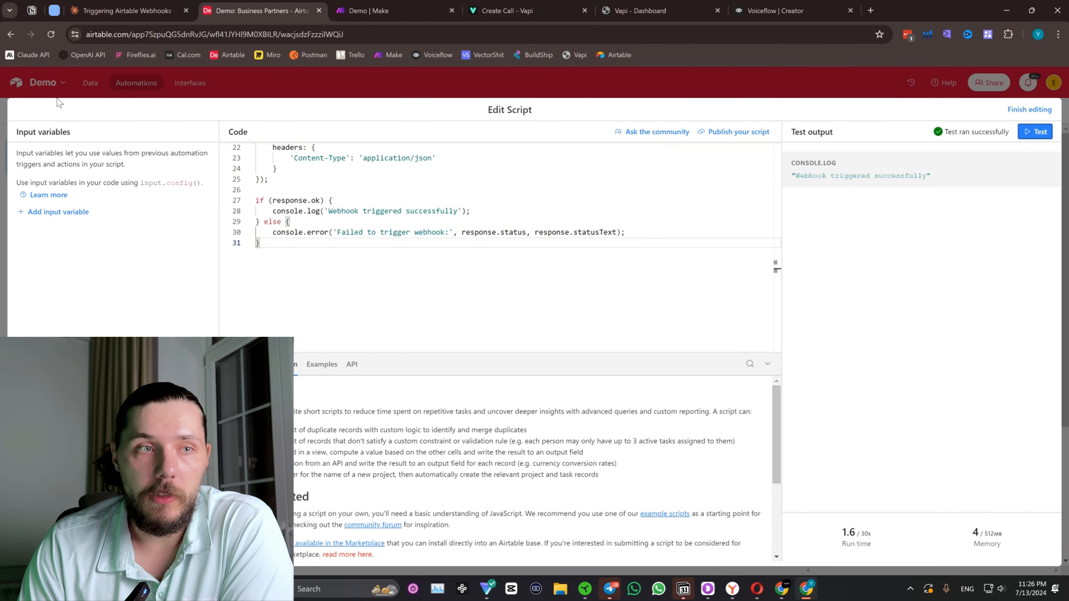
left_click(1029, 110)
left_click(34, 84)
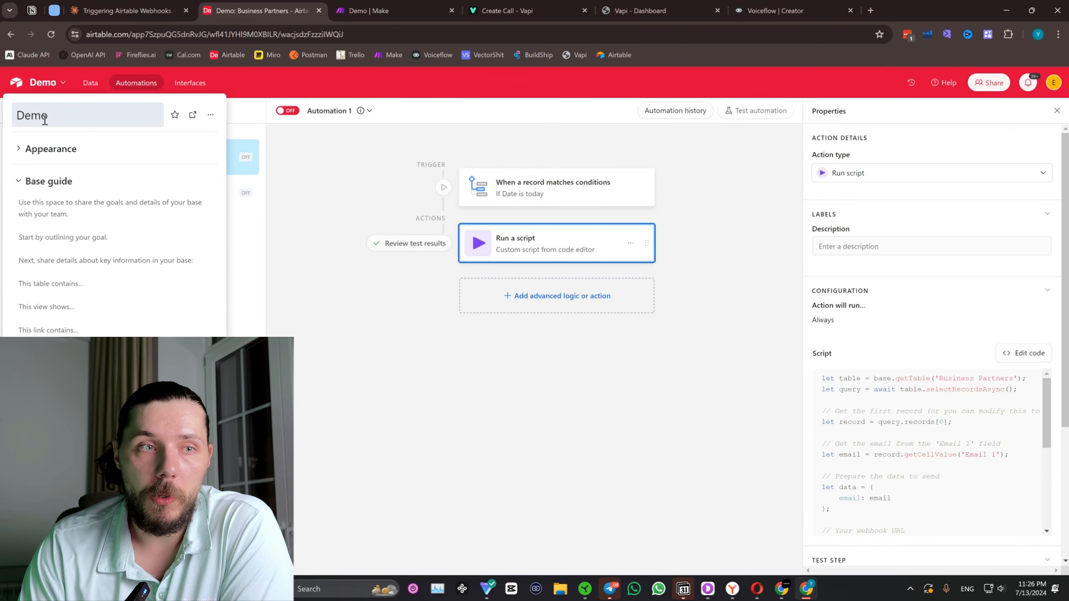
left_click(16, 83)
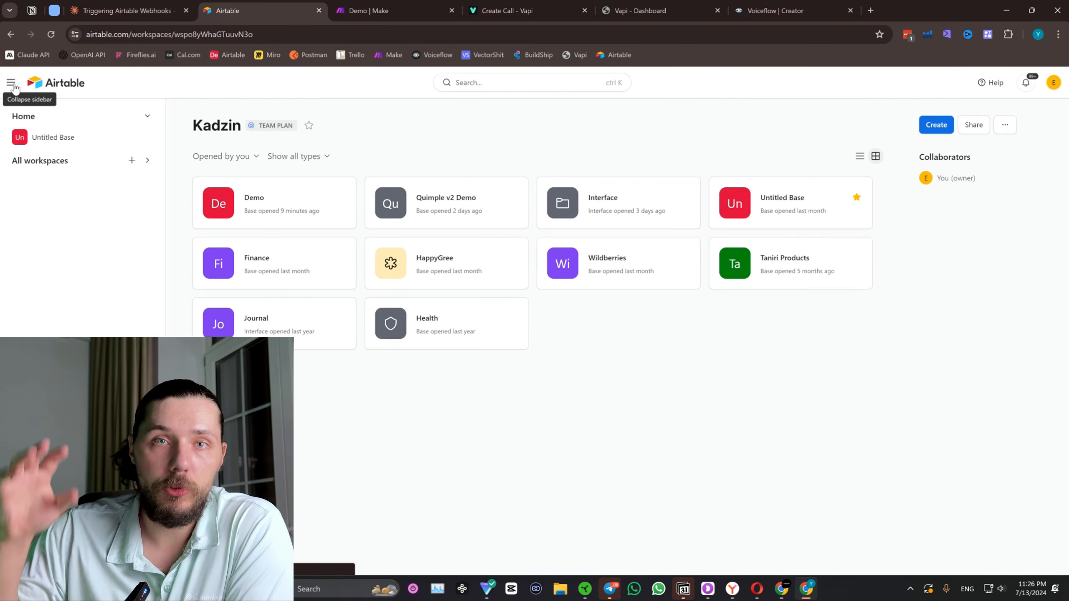
Switch to Voiceflow and create a new agent named "Demo Rest" with Chat modality.
left_click(752, 4)
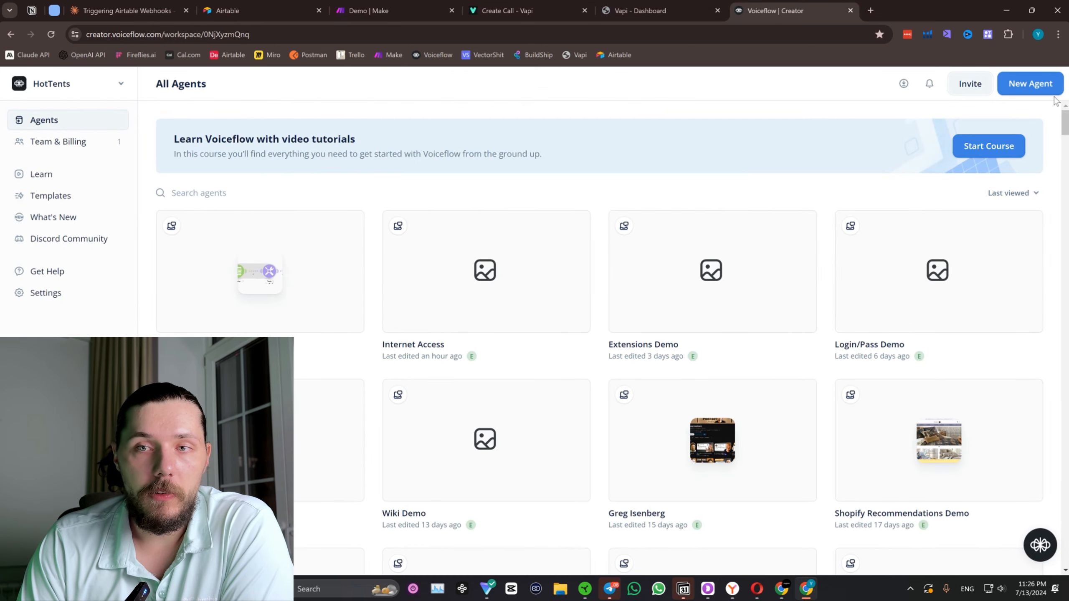
left_click(1034, 86)
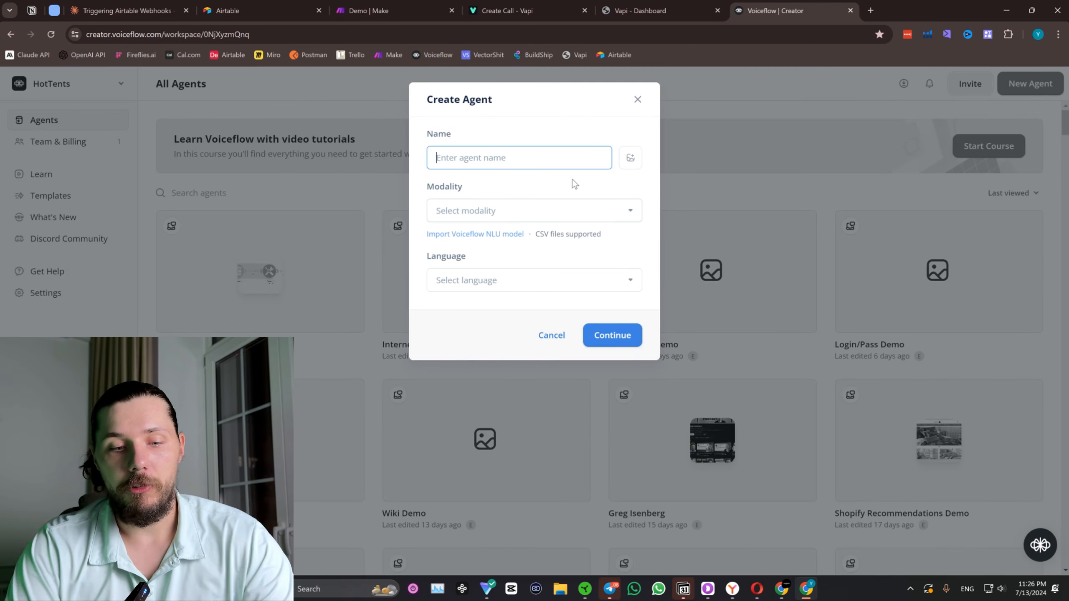
type("Demo")
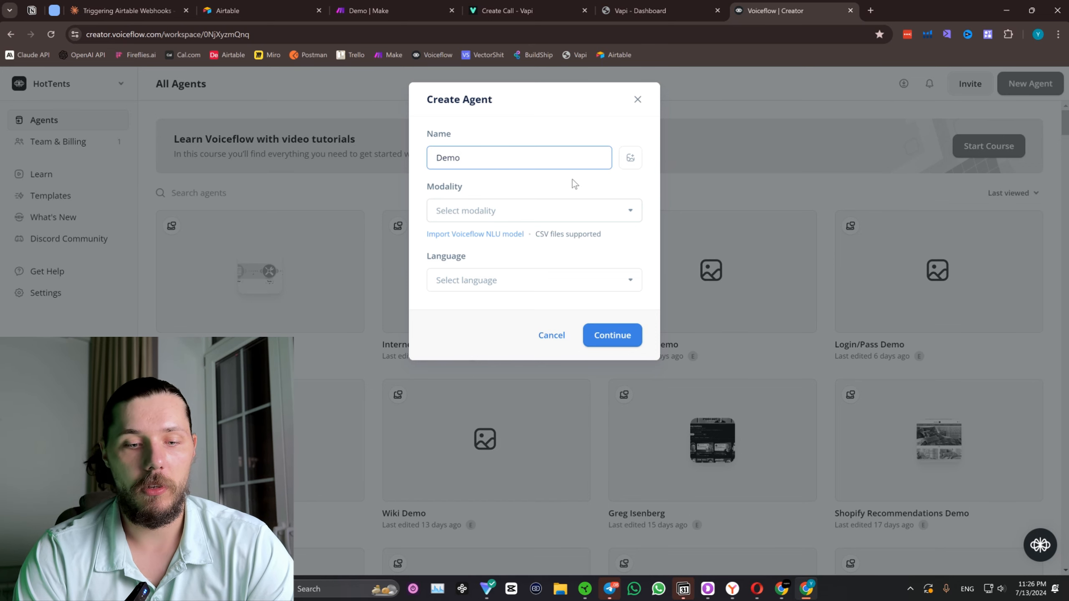
type(" Rest")
left_click(612, 335)
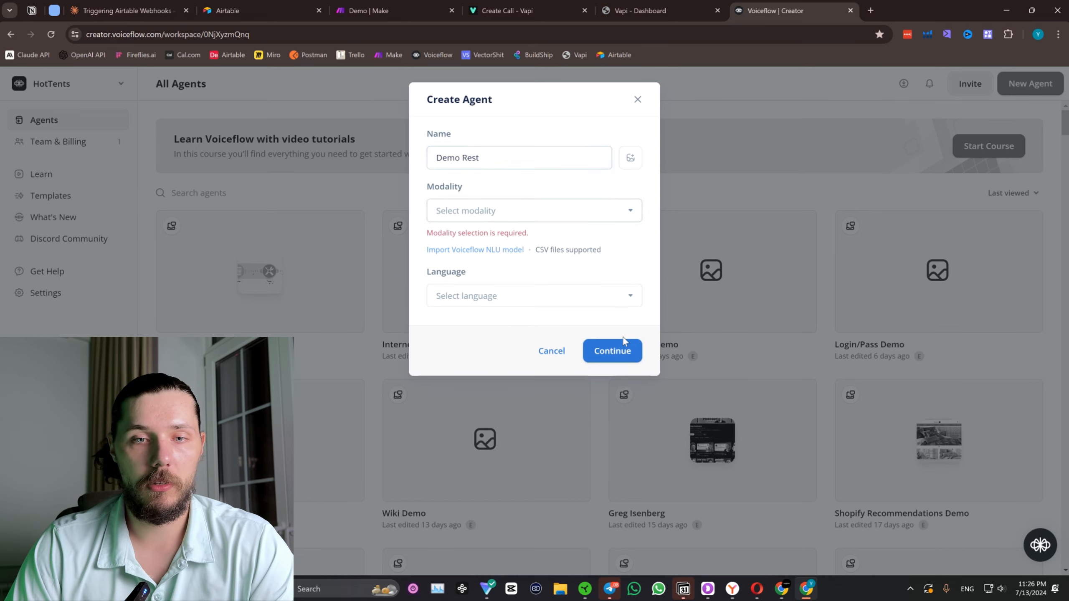
left_click(583, 210)
left_click(542, 240)
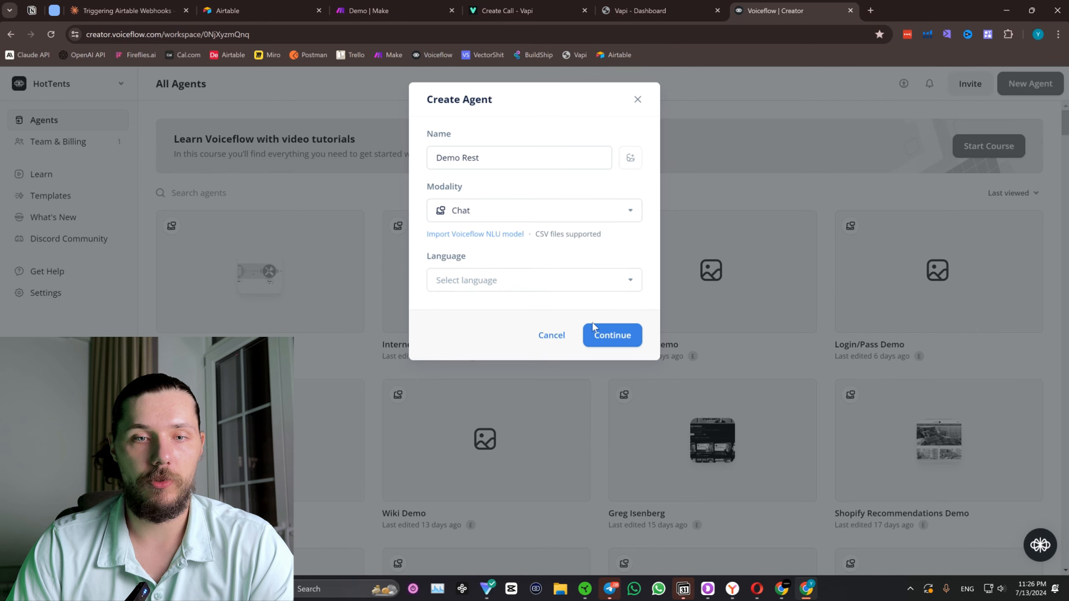
left_click(609, 335)
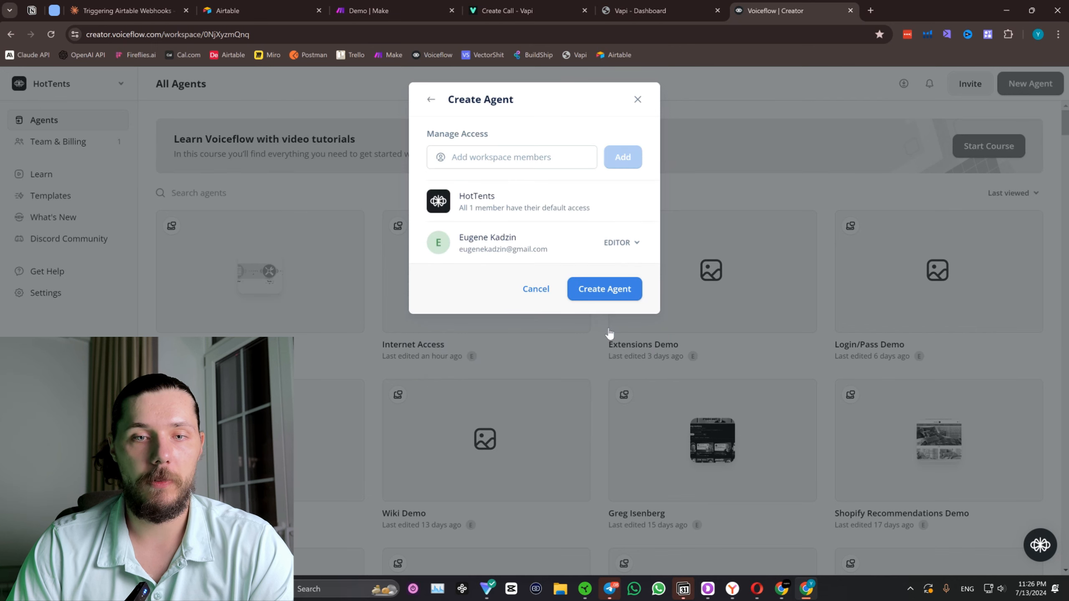
left_click(612, 296)
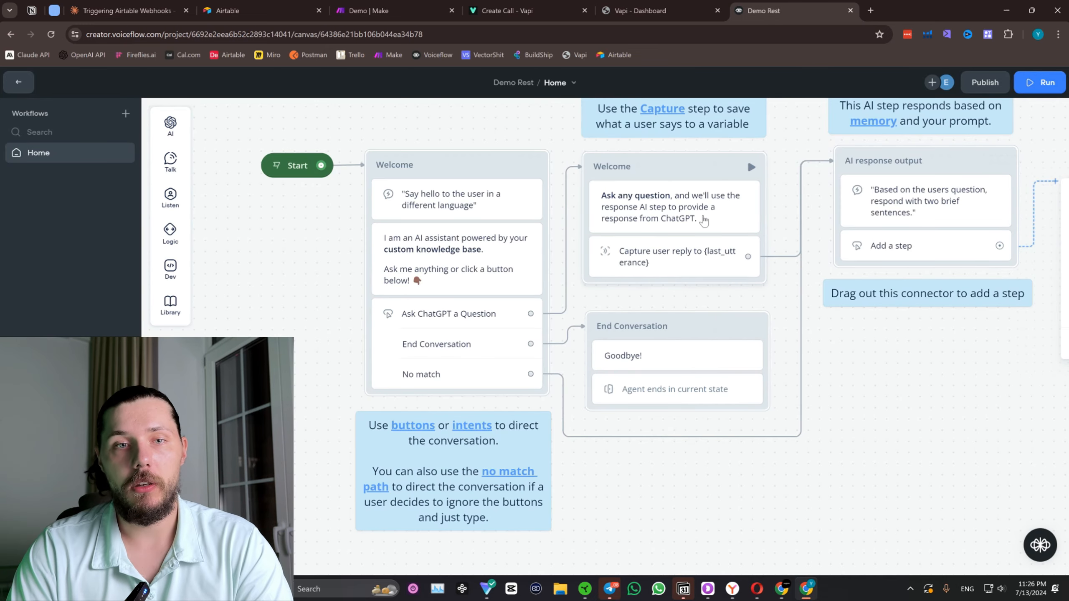
Delete all the template blocks, notes and the tutorial video from the Home workflow canvas, keeping only Start.
scroll(715, 227, "down", 3)
left_click_drag(877, 341, 739, 354)
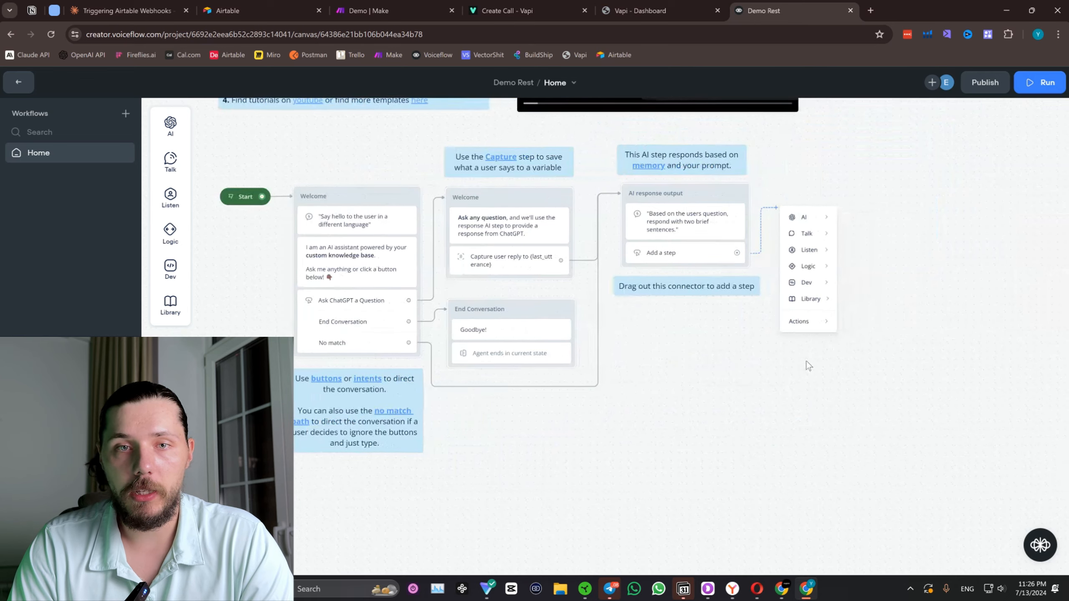
scroll(805, 359, "down", 4)
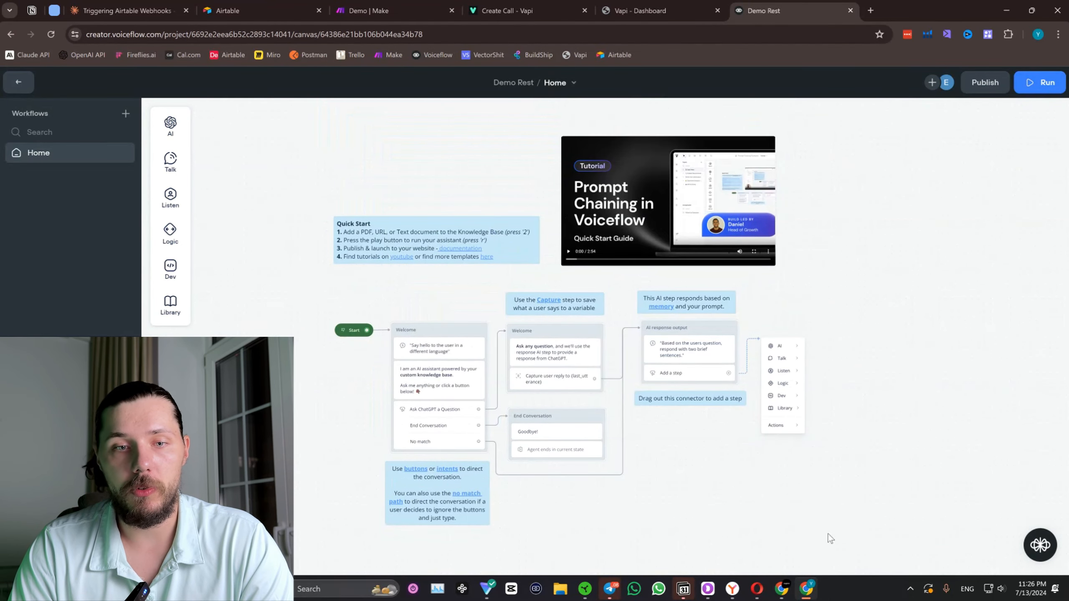
left_click_drag(831, 530, 336, 96)
key("Delete")
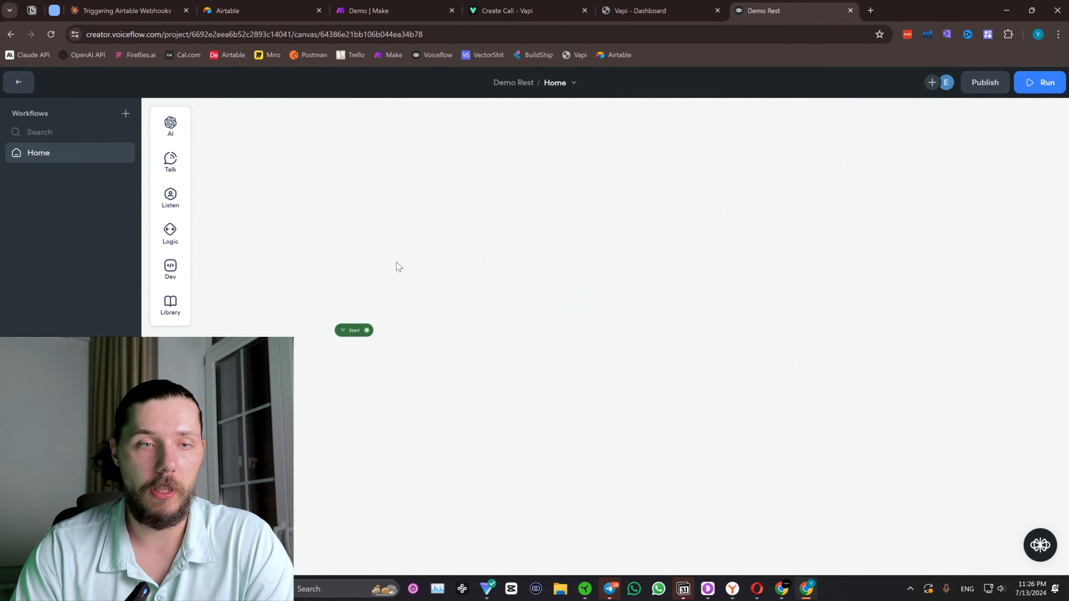
Add a Response AI step in a new block connected to Start.
scroll(371, 282, "up", 3)
left_click_drag(361, 355, 390, 249)
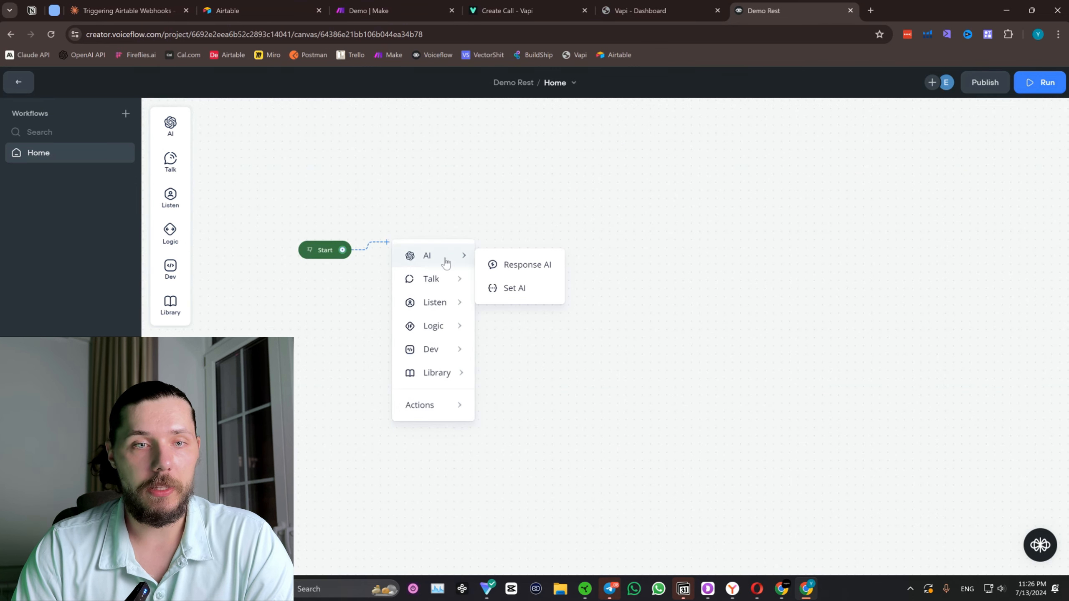
left_click(504, 266)
left_click_drag(464, 253, 456, 272)
left_click_drag(406, 180, 486, 164)
scroll(270, 216, "up", 1)
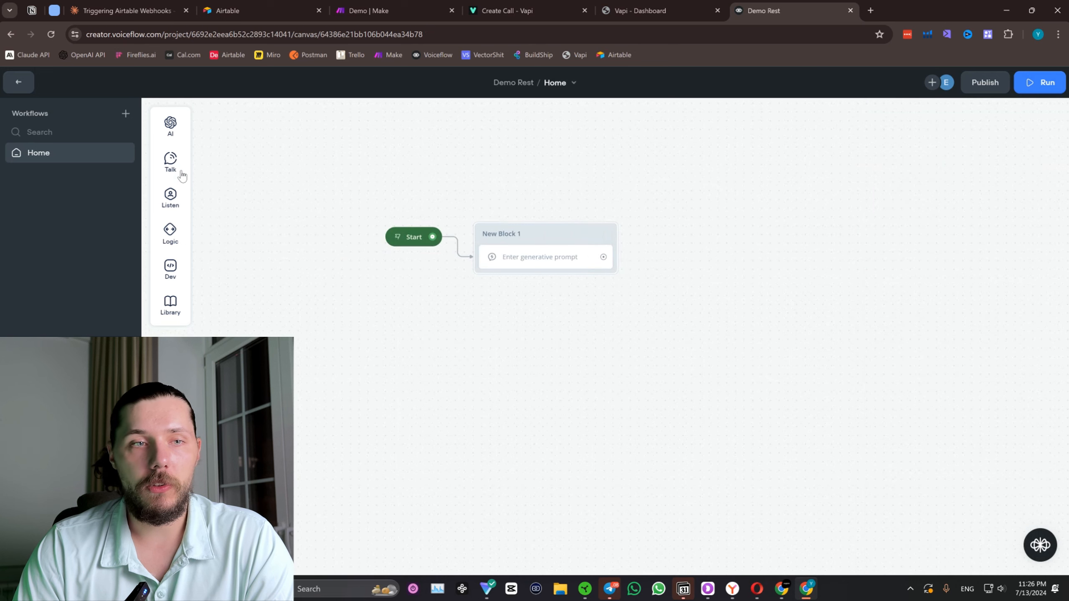
Place a separate text block on the canvas reading "Hi how arey ou", and delete that block.
mouse_move(179, 170)
left_click_drag(227, 160, 304, 330)
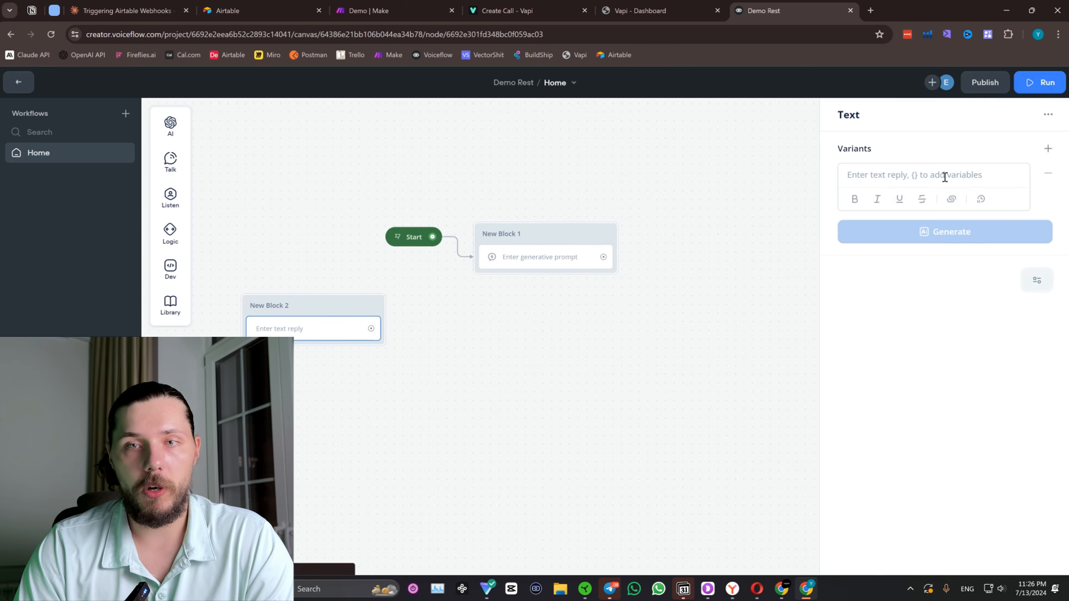
left_click(925, 176)
type("Hi how arey ou")
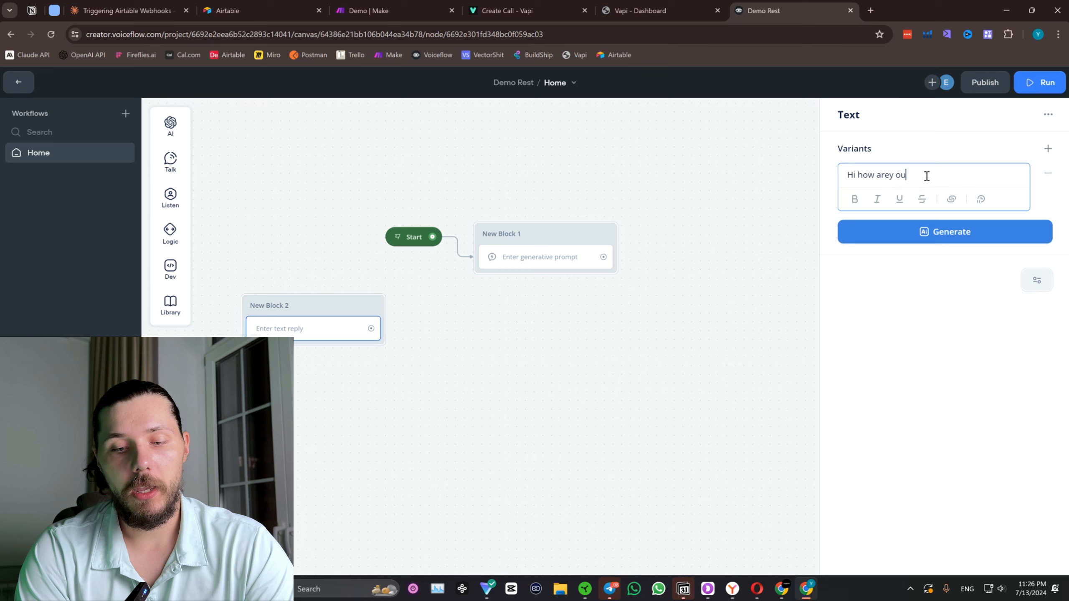
right_click(322, 312)
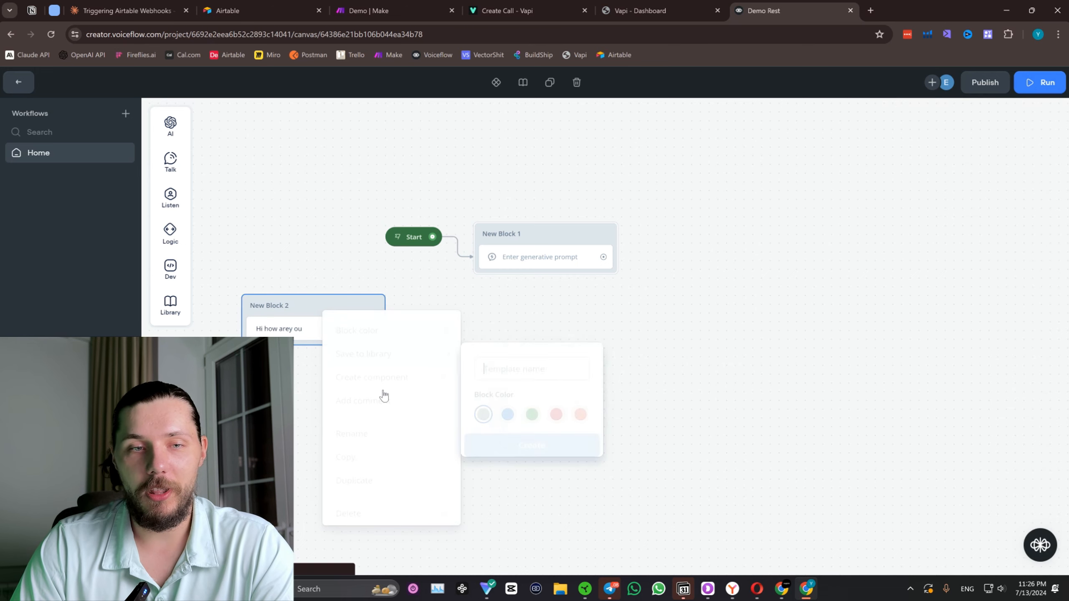
left_click(388, 508)
Set the Response AI prompt to "Greeting the user and ask how you can help".
left_click(544, 258)
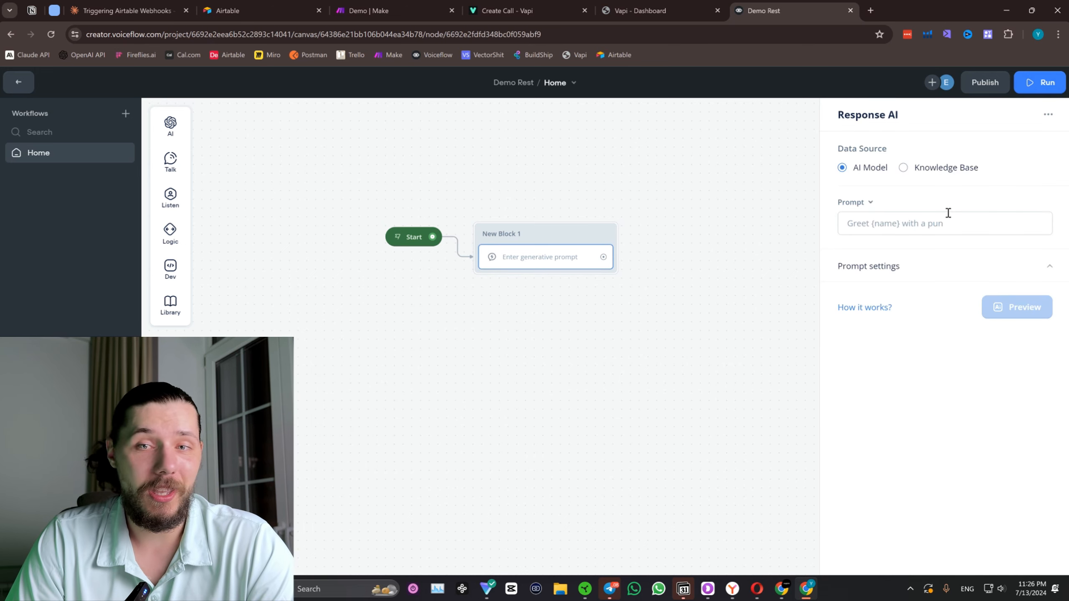
left_click(890, 230)
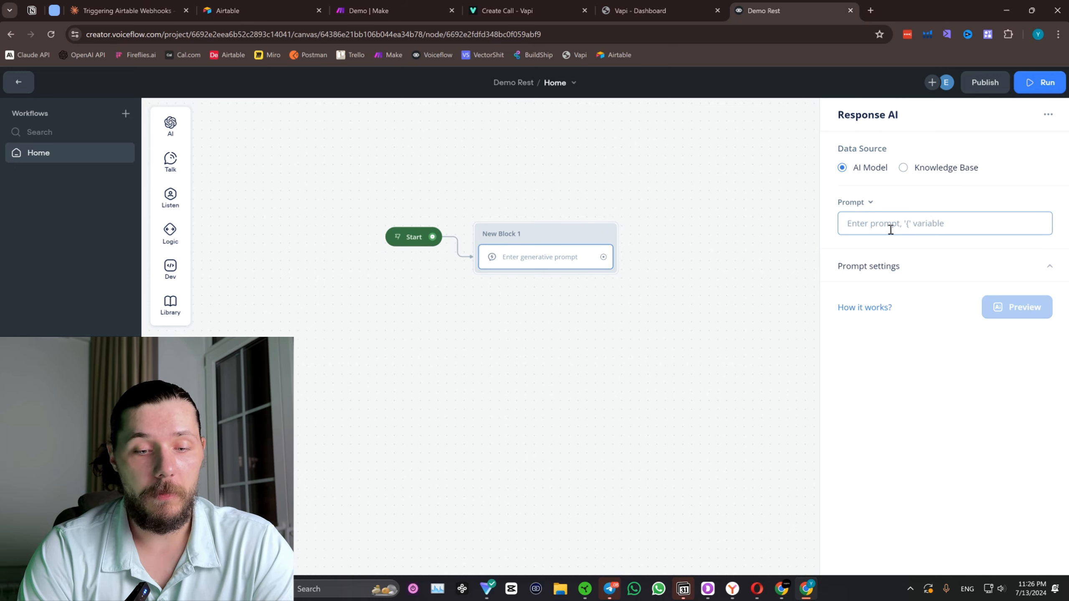
type("a")
key("BackSpace")
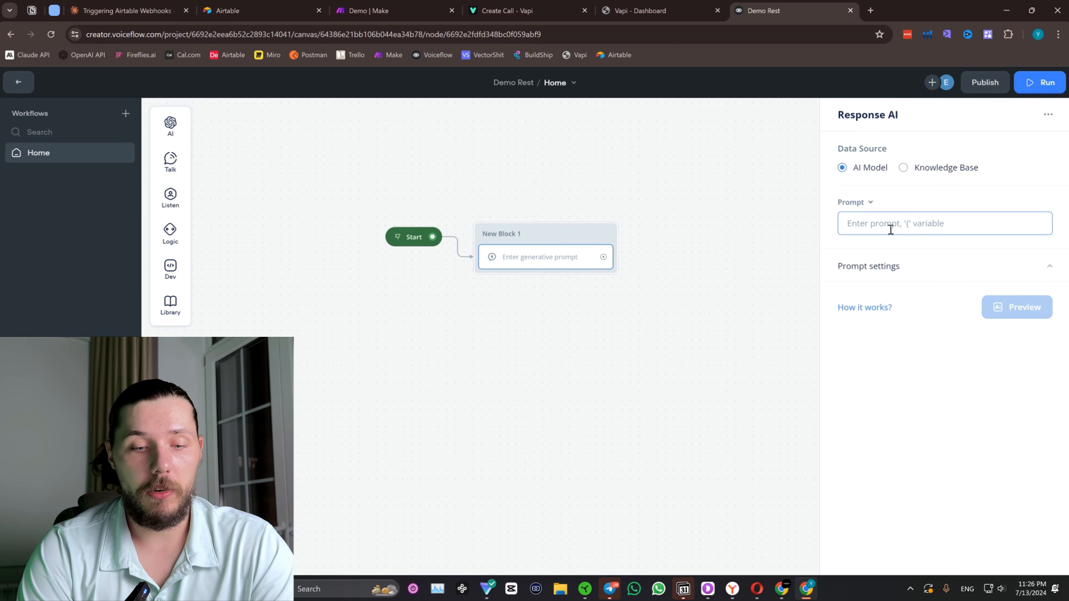
type("Greeting the user ")
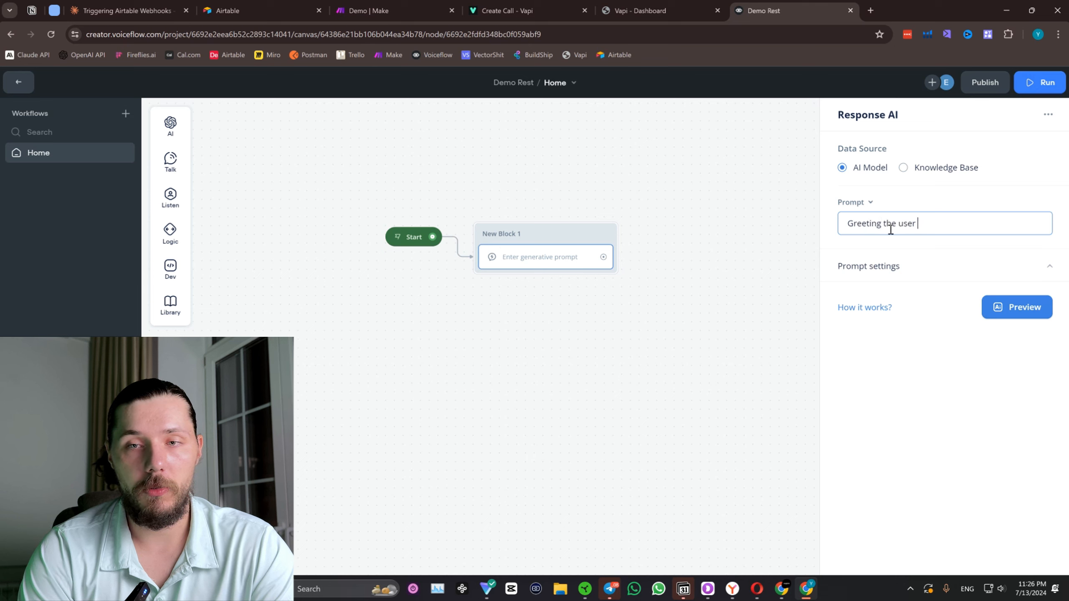
type("and ask how you")
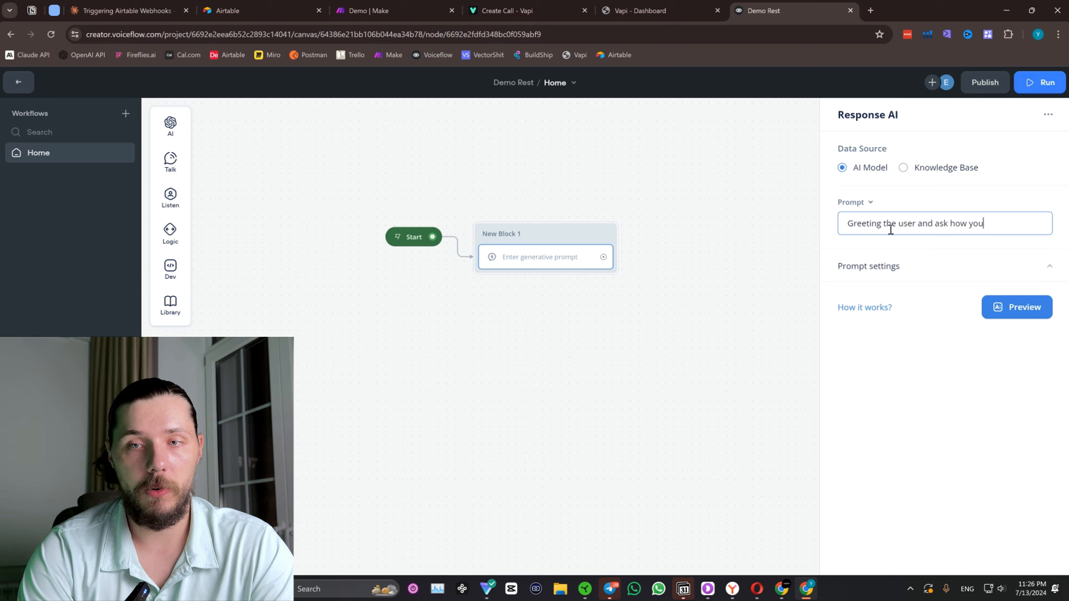
type(" can help")
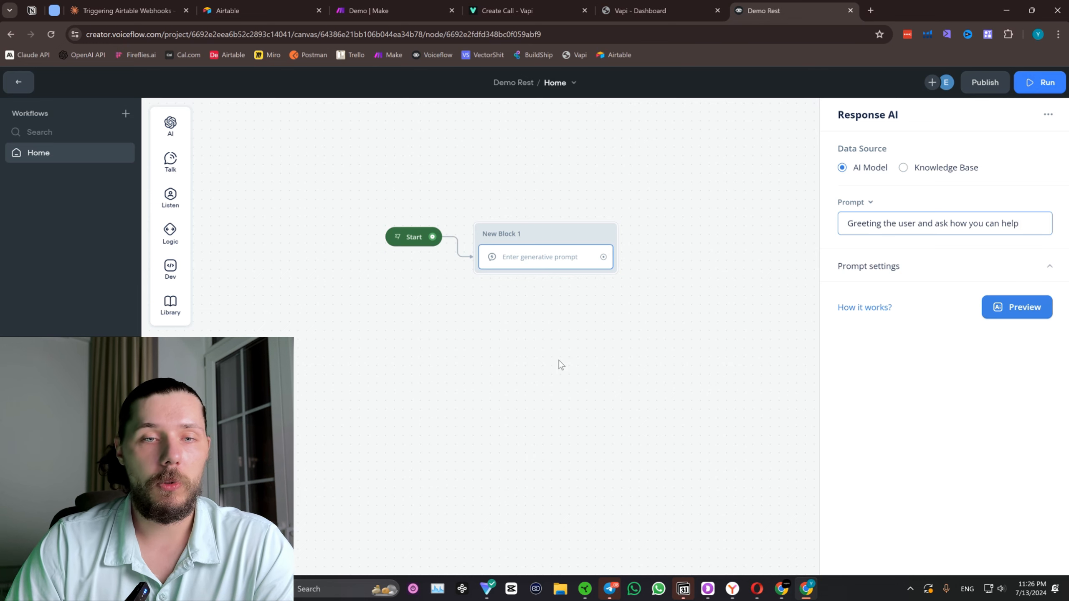
left_click(560, 363)
Insert a Set variable block between Start and the Response AI block, connecting it to both.
left_click_drag(542, 238, 727, 237)
mouse_move(164, 201)
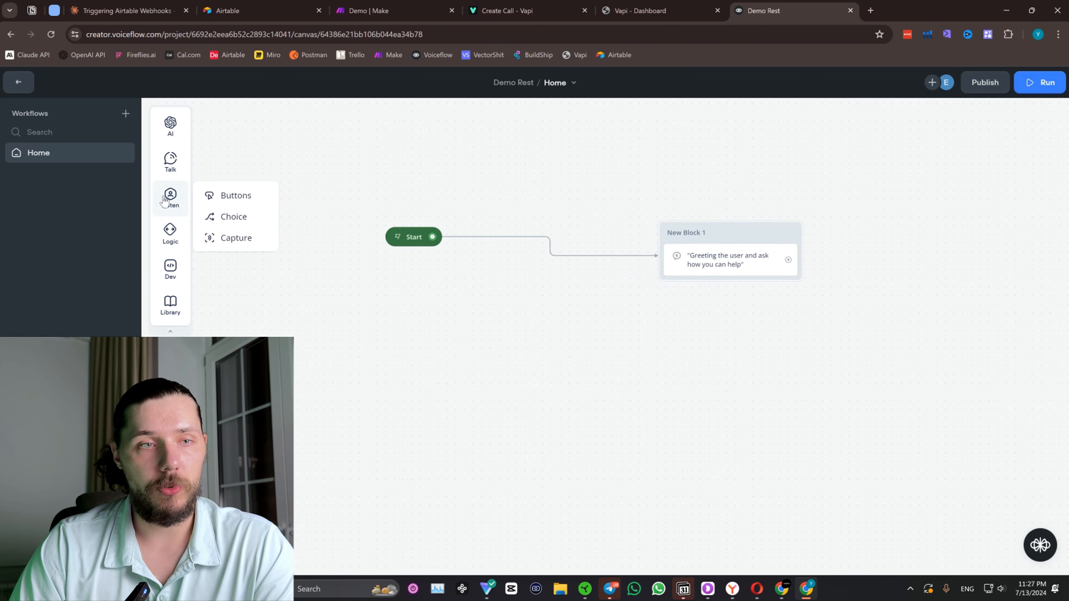
mouse_move(172, 281)
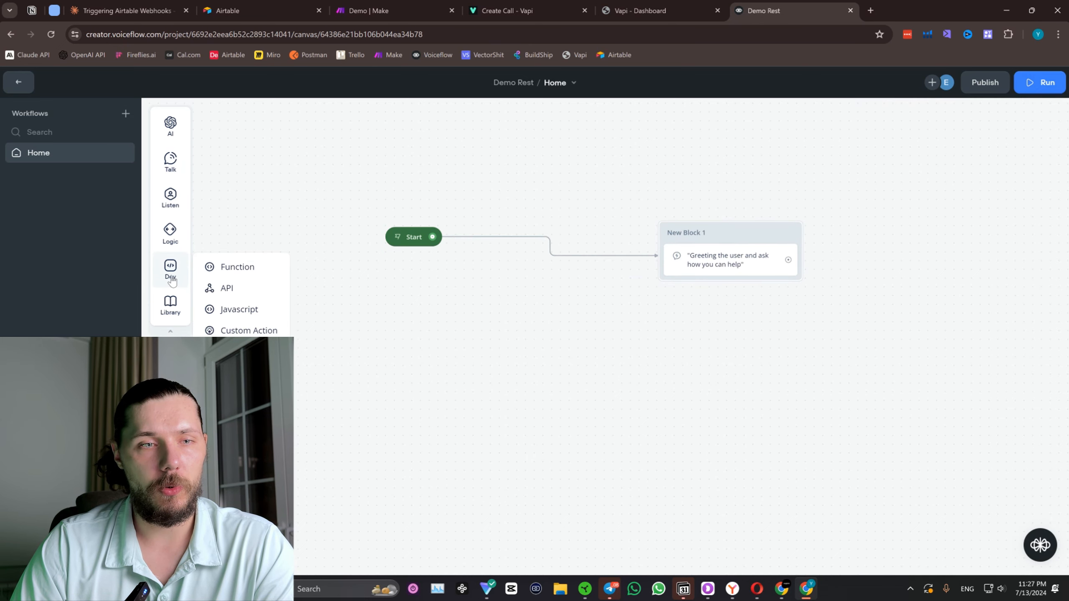
mouse_move(170, 234)
left_click_drag(225, 252, 536, 251)
left_click_drag(432, 237, 489, 254)
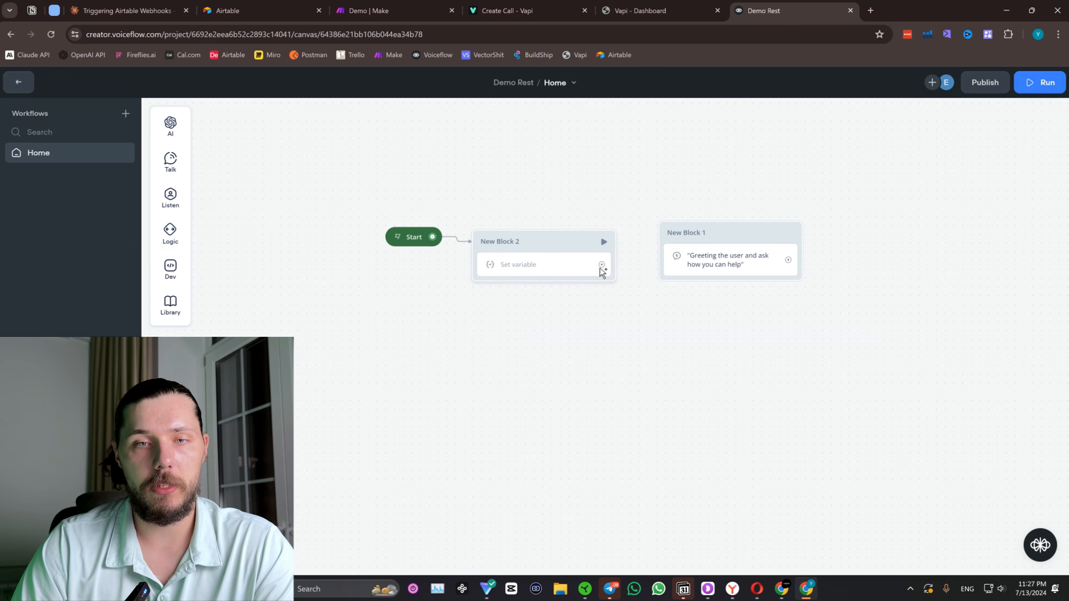
left_click_drag(602, 265, 739, 236)
left_click_drag(539, 250, 569, 241)
Add a variable to the Set variable step by creating a new variable named botDescription.
left_click(567, 249)
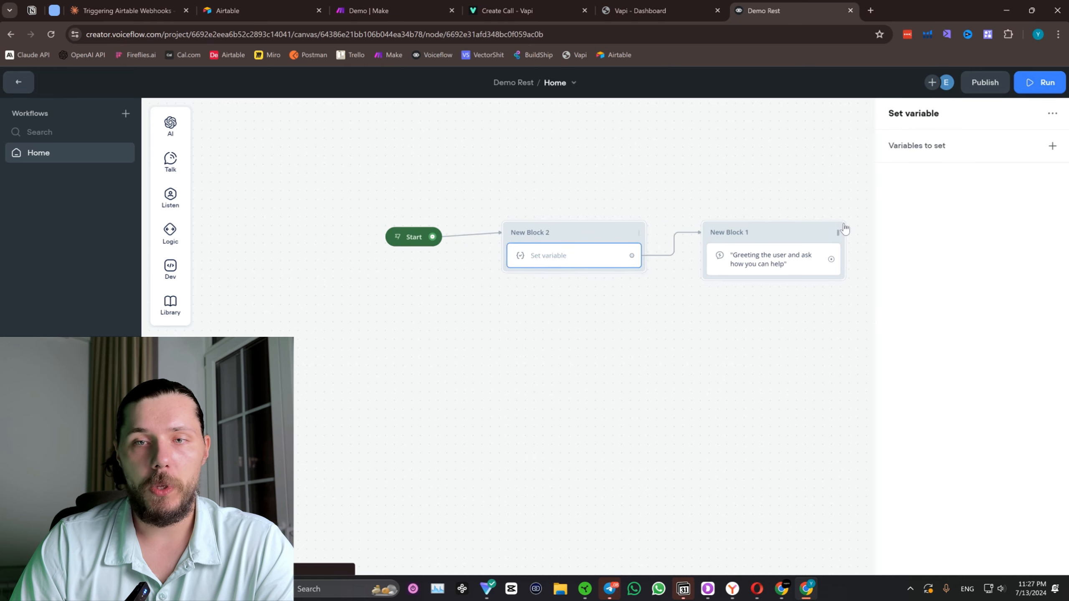
left_click(1052, 146)
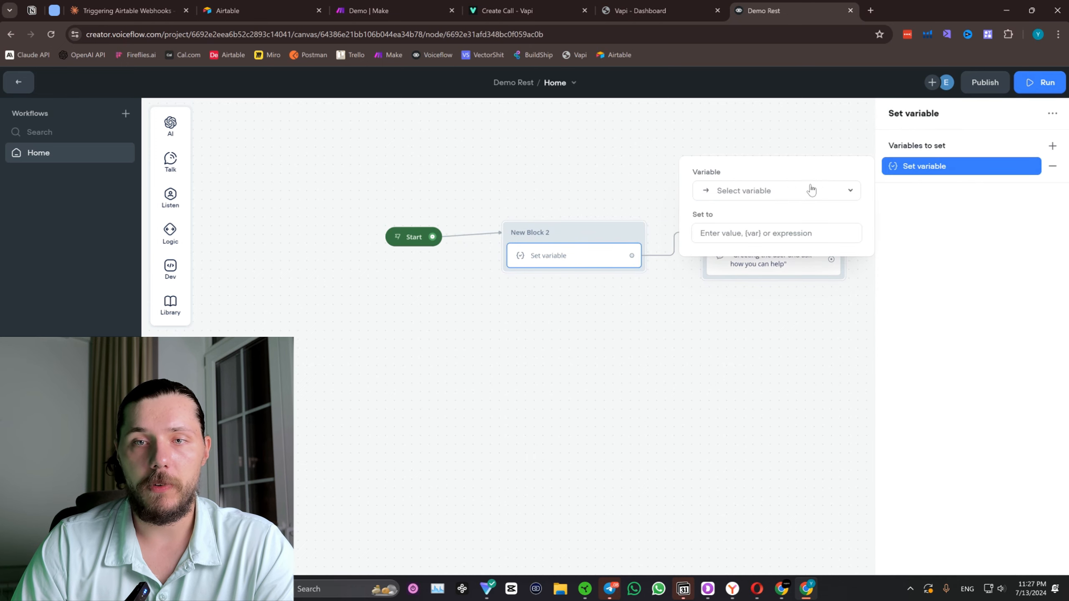
left_click(758, 195)
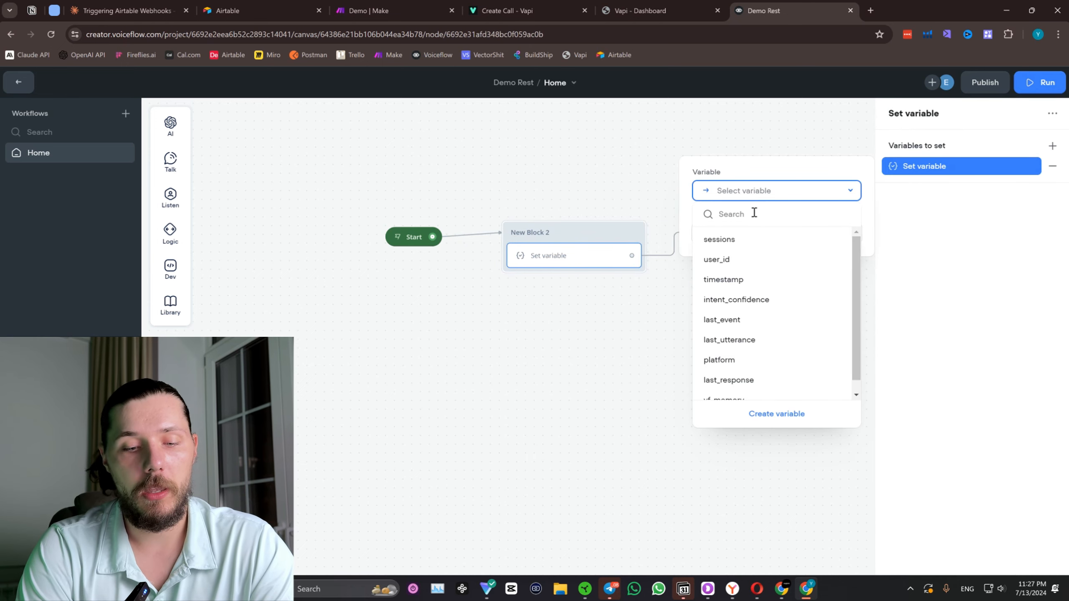
type("botDescription")
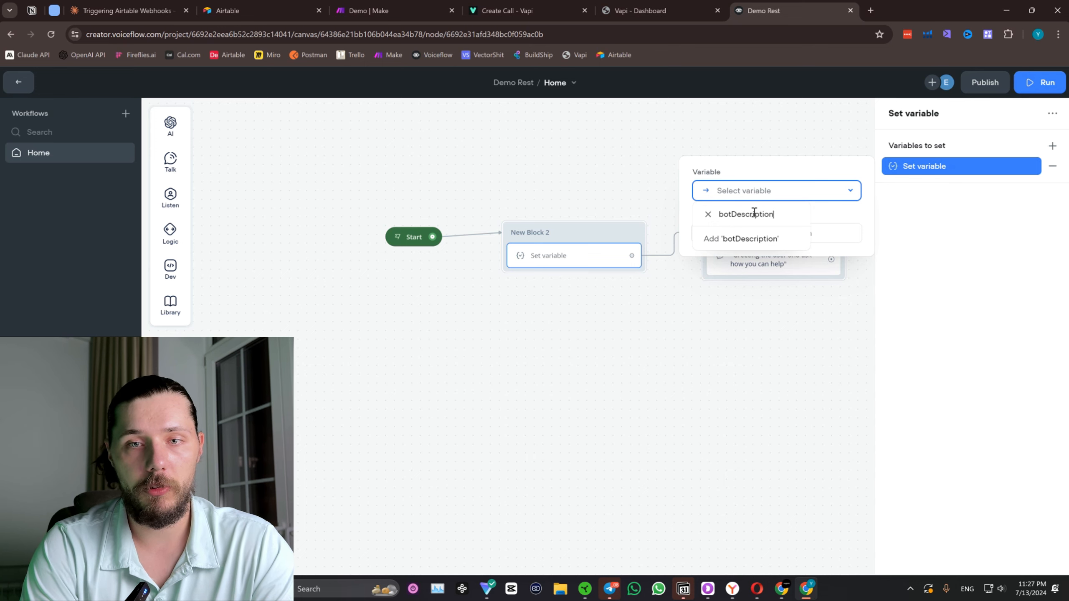
left_click(742, 236)
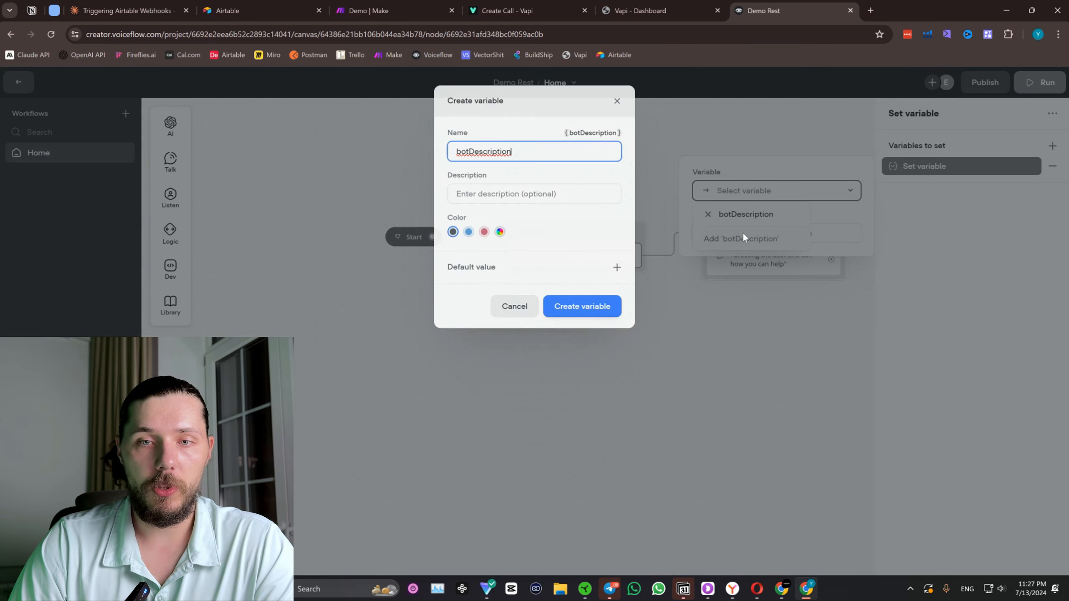
left_click(589, 305)
Set botDescription to 'You are a helpful assistant for a restaruatn called Josh Town, you help people to book tables and provide basic information.'.
left_click(964, 169)
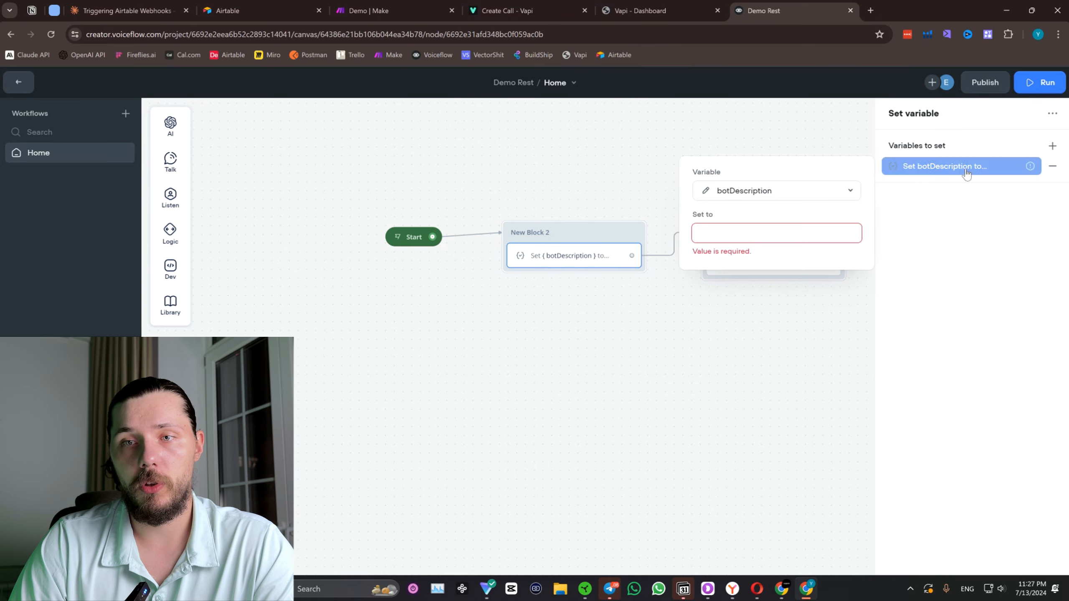
left_click(763, 234)
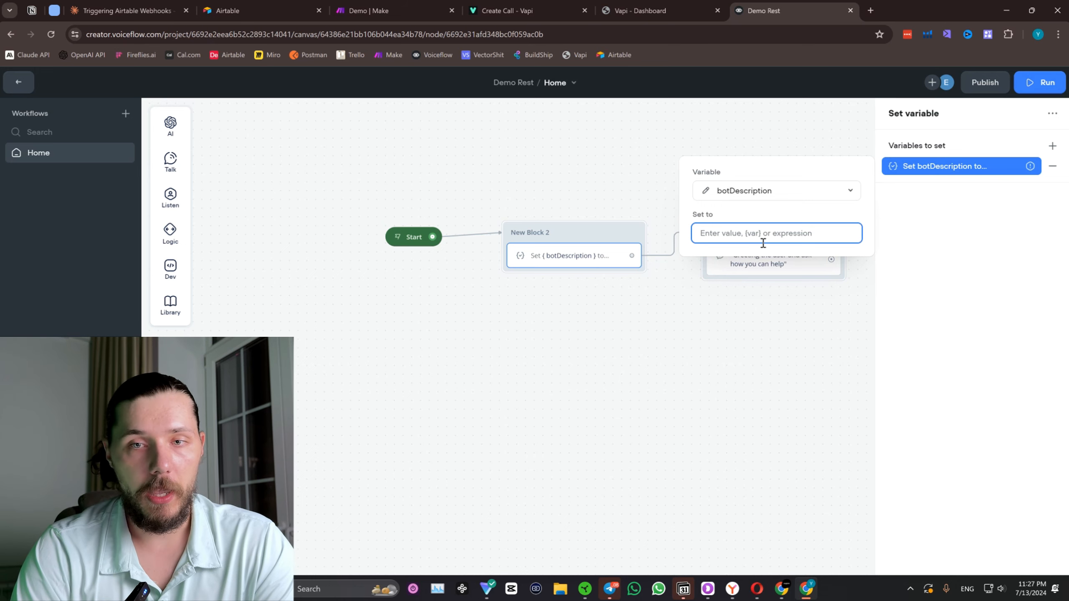
type("You")
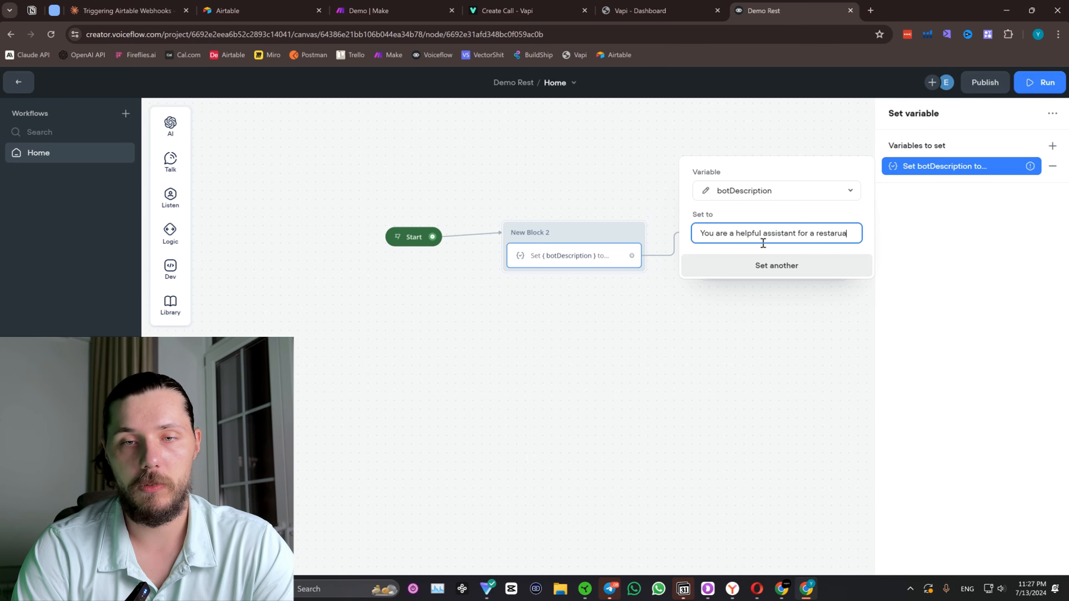
type("tn called Josh Town, y")
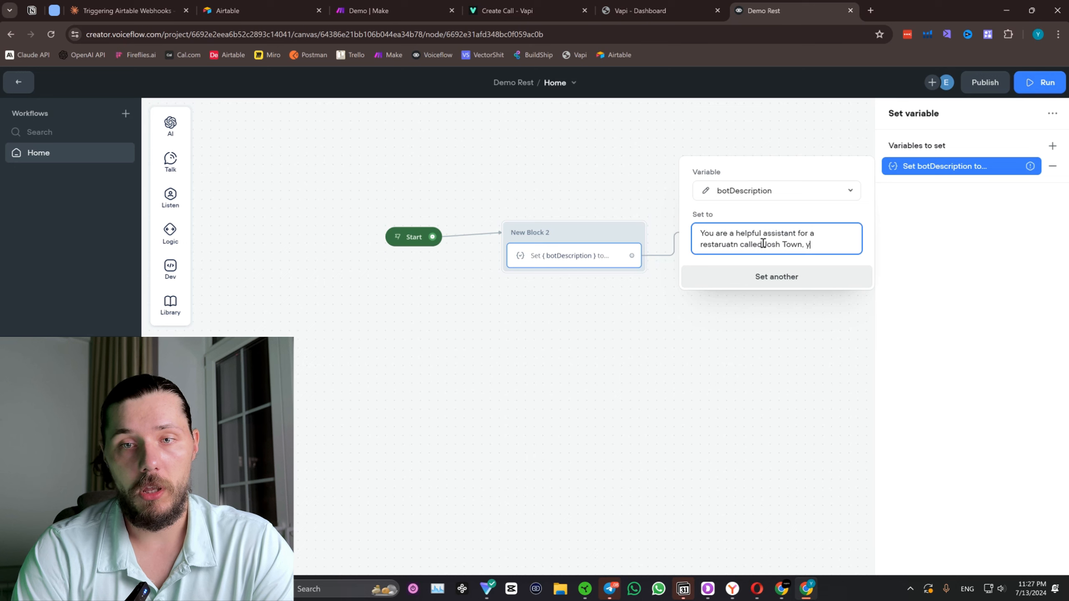
type("ple")
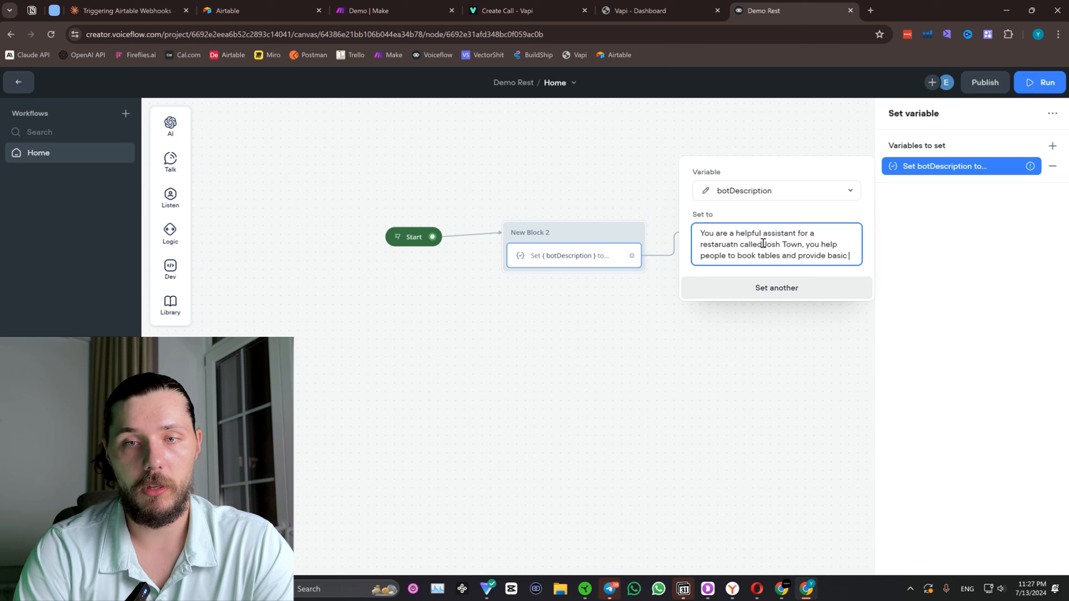
type("information.'")
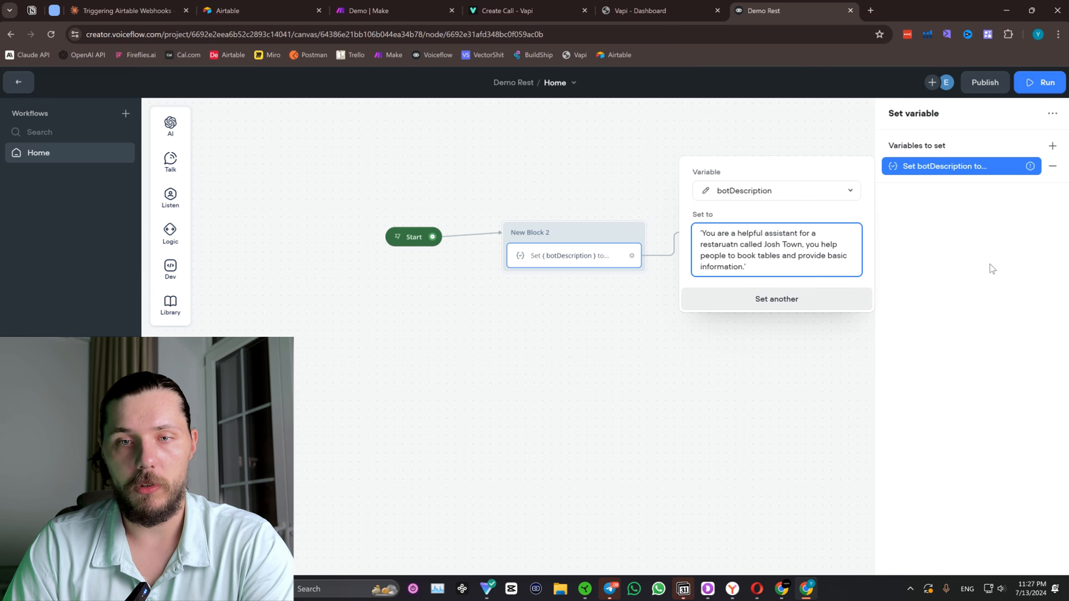
left_click(959, 266)
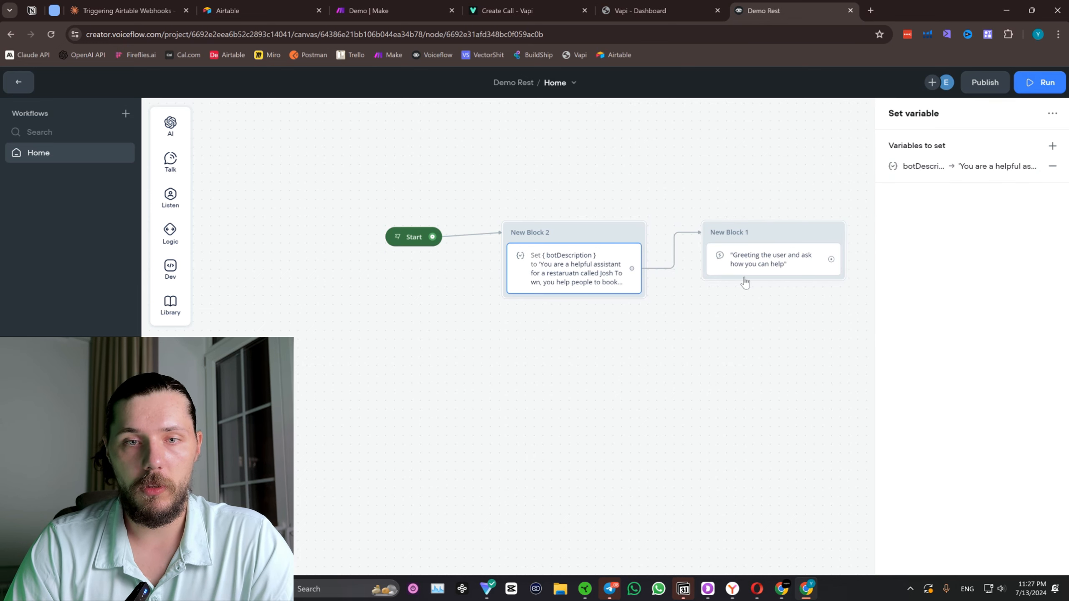
Move Start and the Set variable block farther away from the Response AI block to widen the spacing.
left_click_drag(422, 239, 398, 237)
left_click_drag(576, 263, 538, 263)
Set the Response AI model to GPT-4o and fill its system prompt with the botDescription variable.
left_click(786, 272)
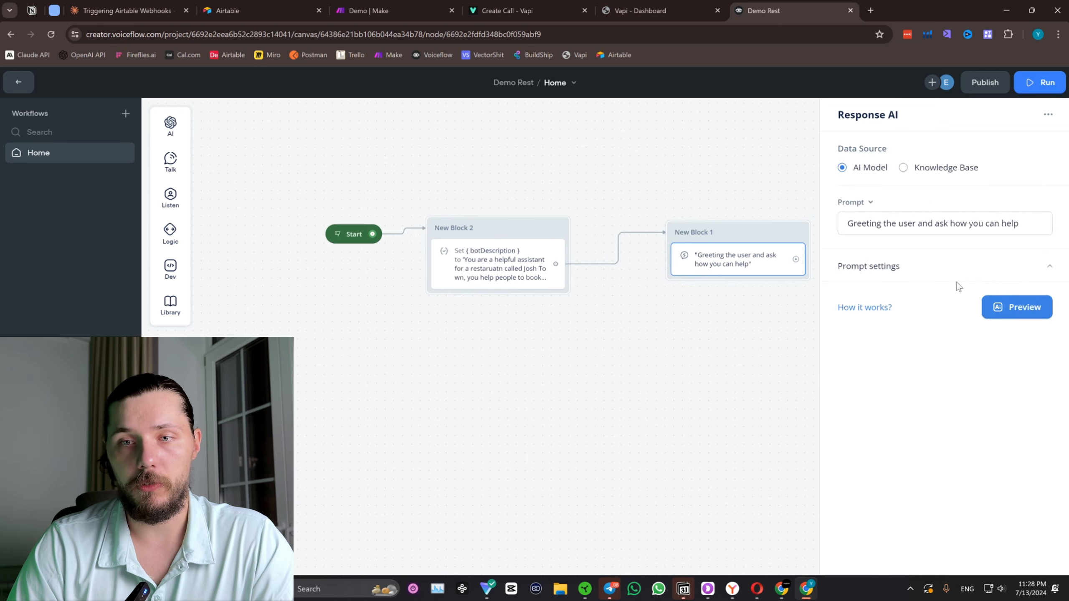
left_click(947, 267)
left_click(942, 295)
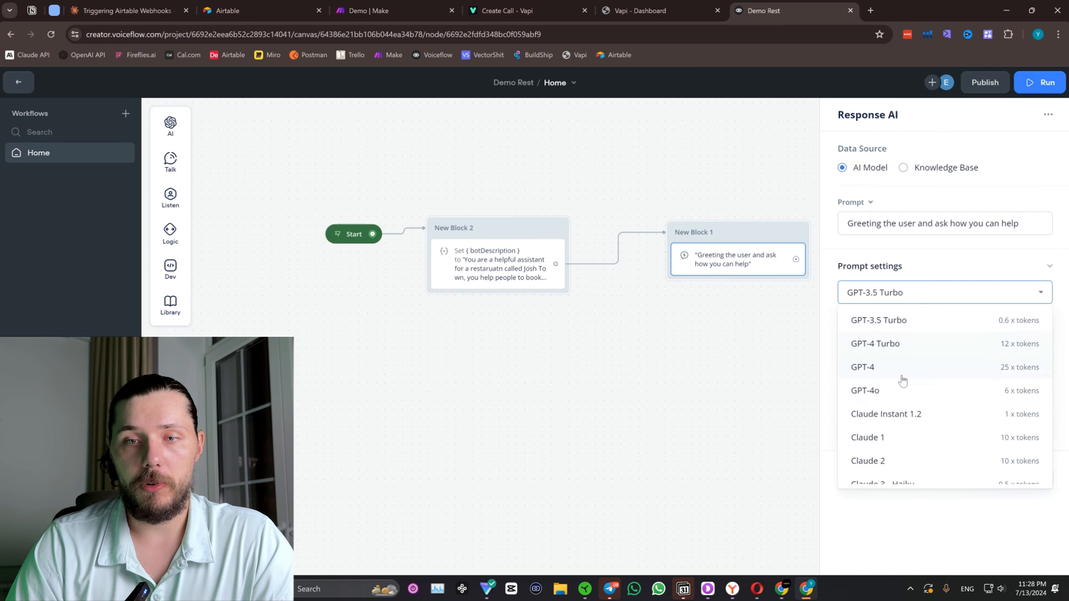
left_click(917, 390)
left_click(920, 434)
type("{")
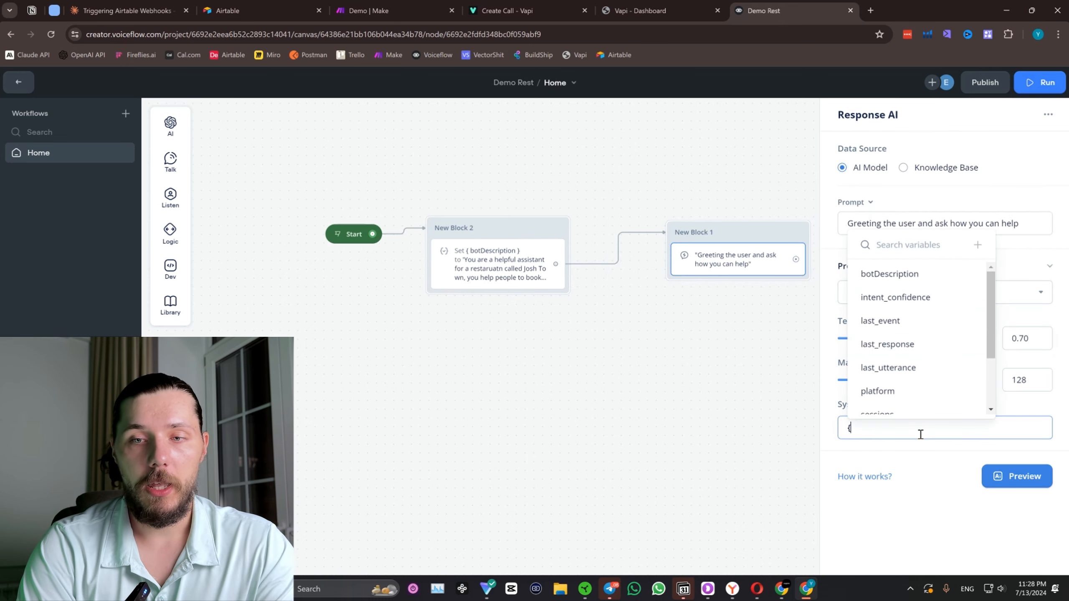
scroll(905, 282, "down", 1)
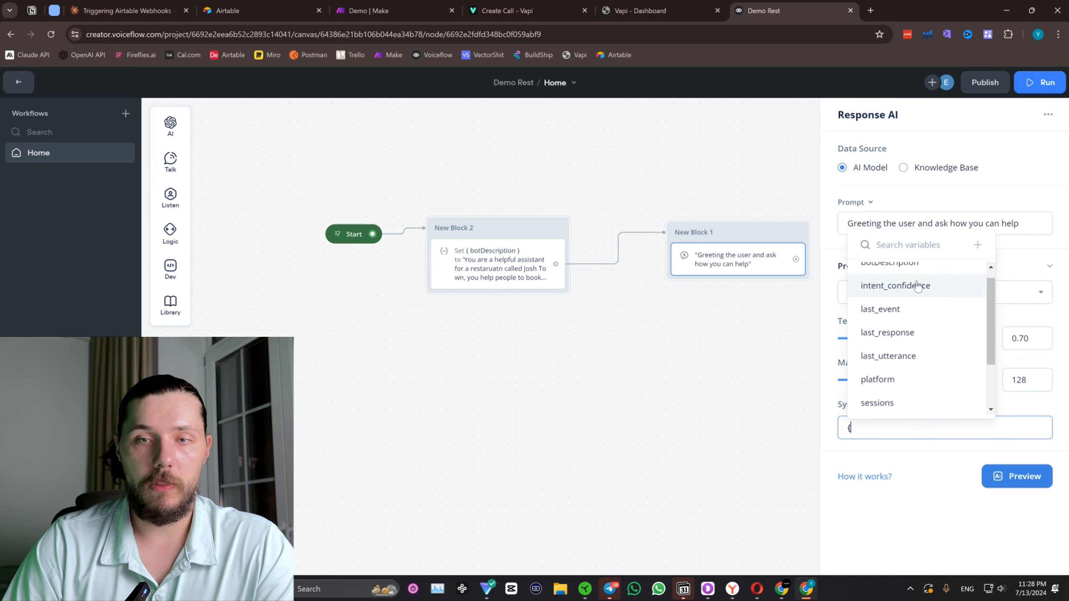
scroll(904, 293, "up", 1)
left_click(890, 273)
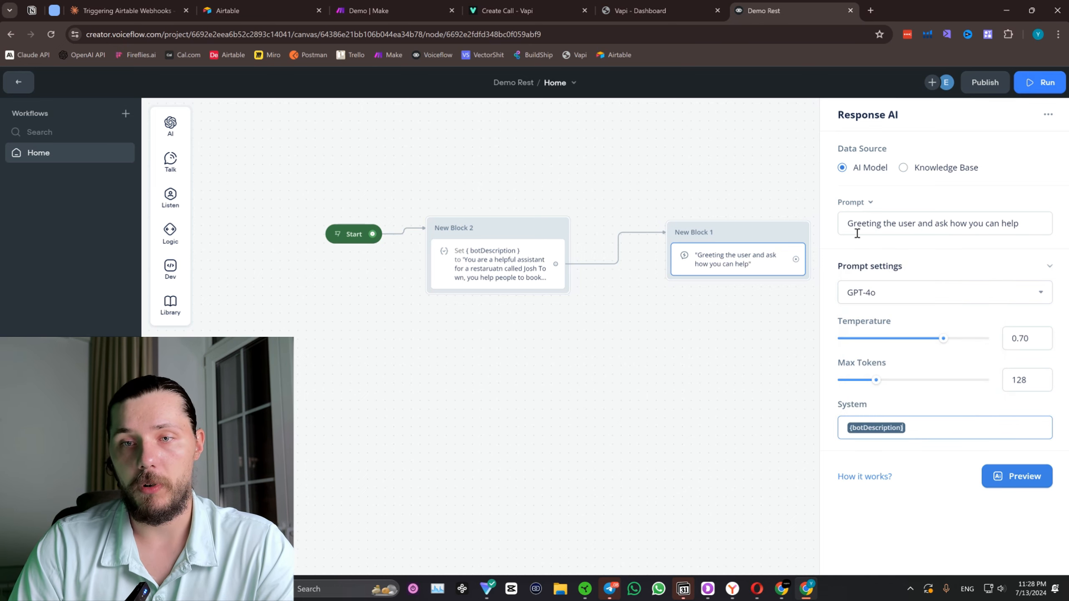
Extend the Response AI prompt with ". Be creative and short, just 1 sentence, add 1 emoji.".
left_click(1045, 223)
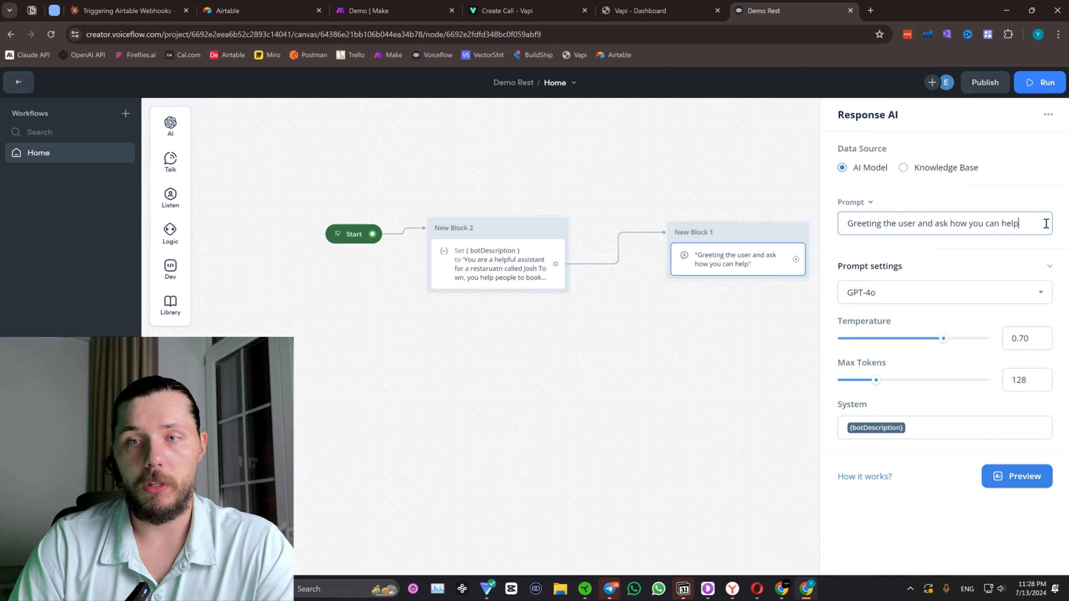
type(". Be crea")
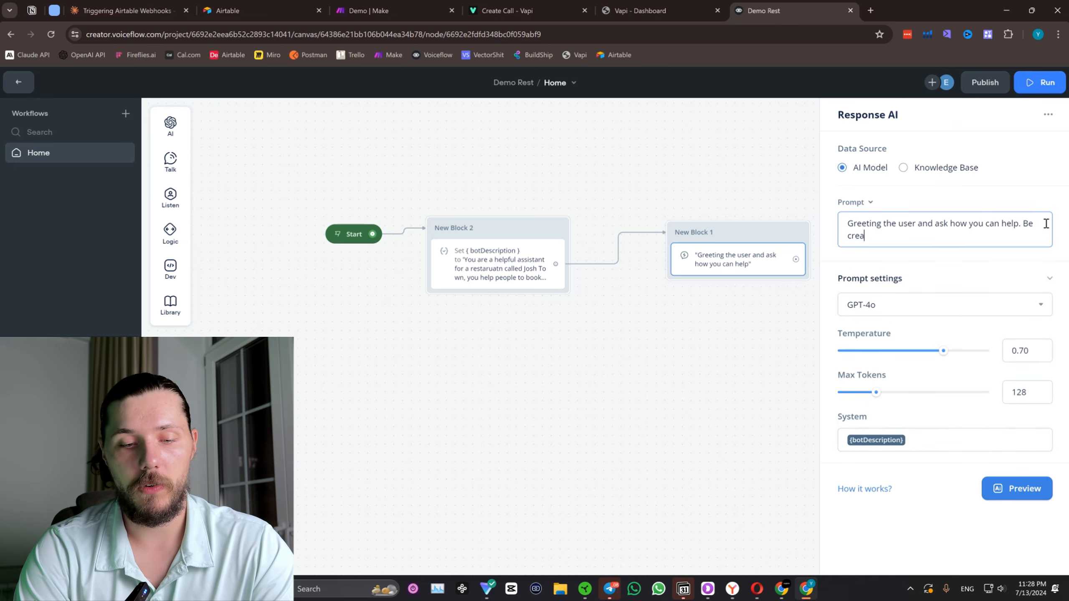
type("tive and short, just 1 sentence, add 1 emoji.")
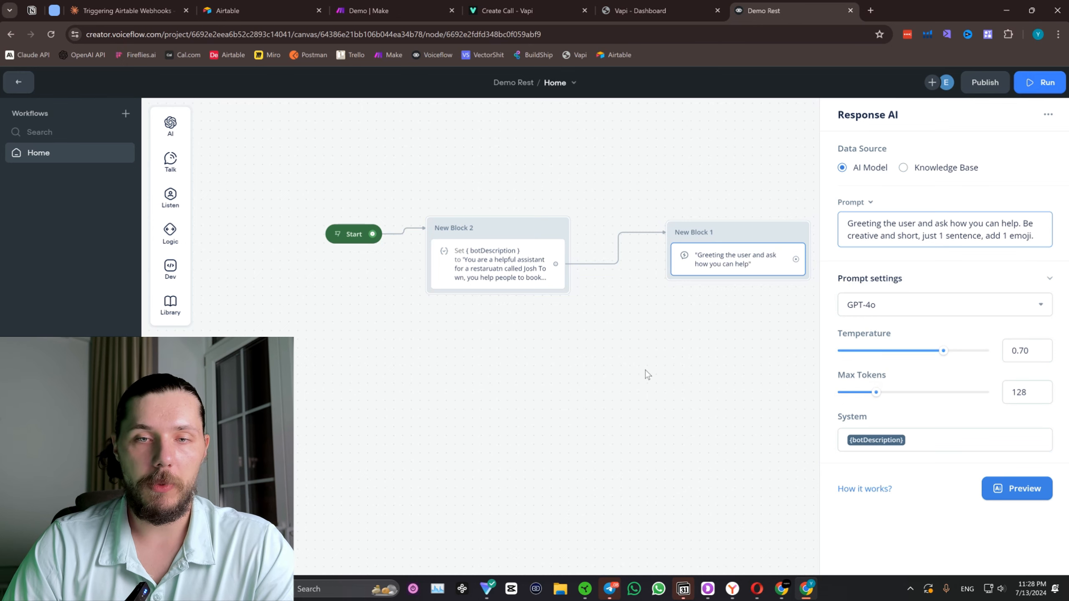
left_click(647, 374)
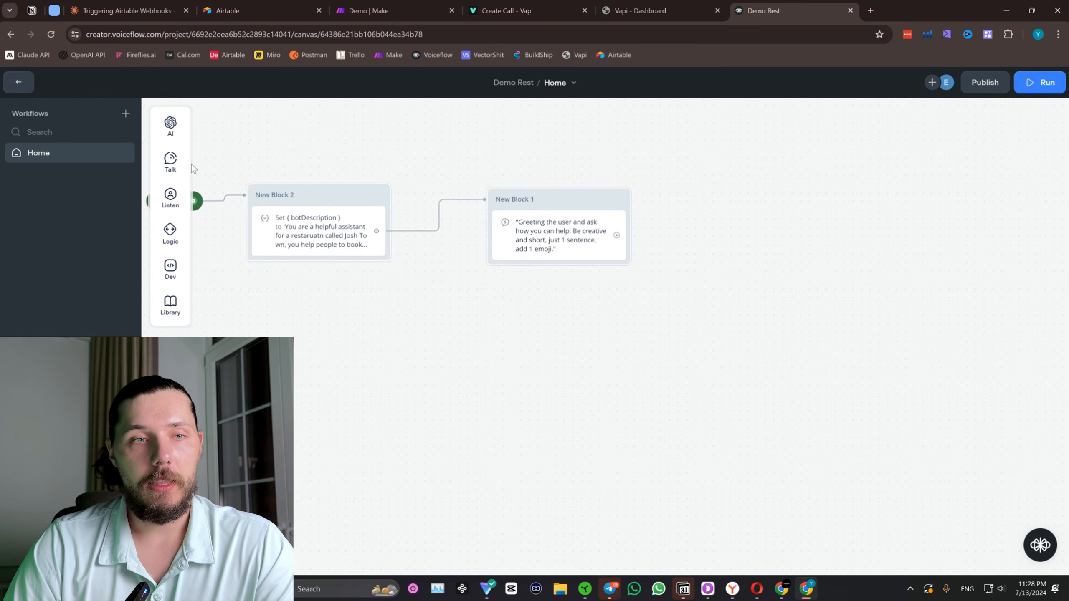
Add a Capture step beneath the greeting in New Block 1, storing the user reply in last_utterance.
mouse_move(171, 158)
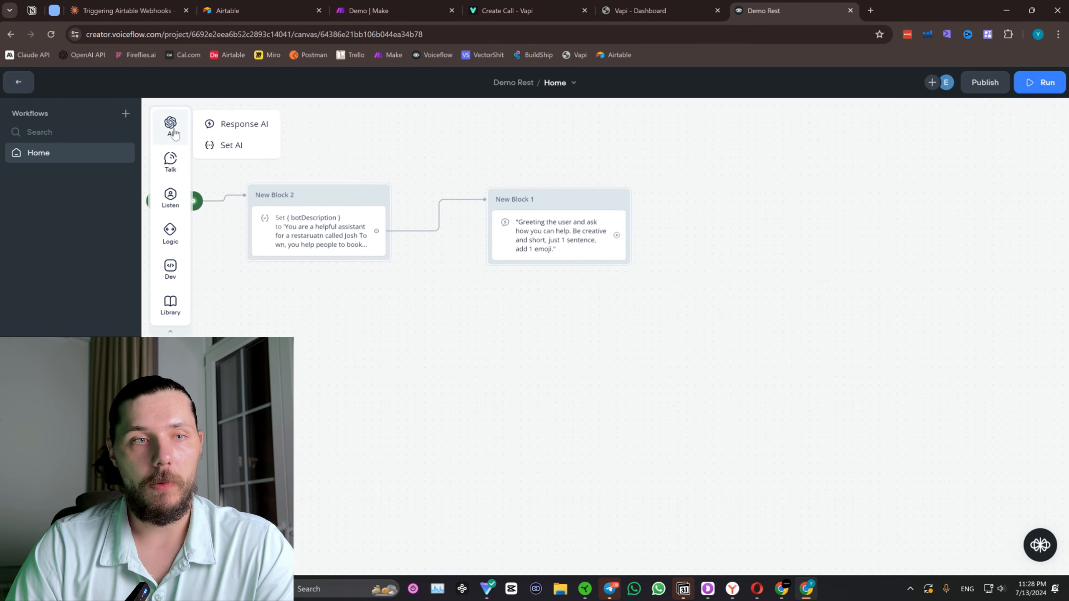
mouse_move(170, 197)
left_click_drag(227, 237, 543, 269)
left_click(656, 317)
Open the Voiceflow workspace's agent list in a new browser tab, keeping the Demo Rest canvas open.
left_click(652, 3)
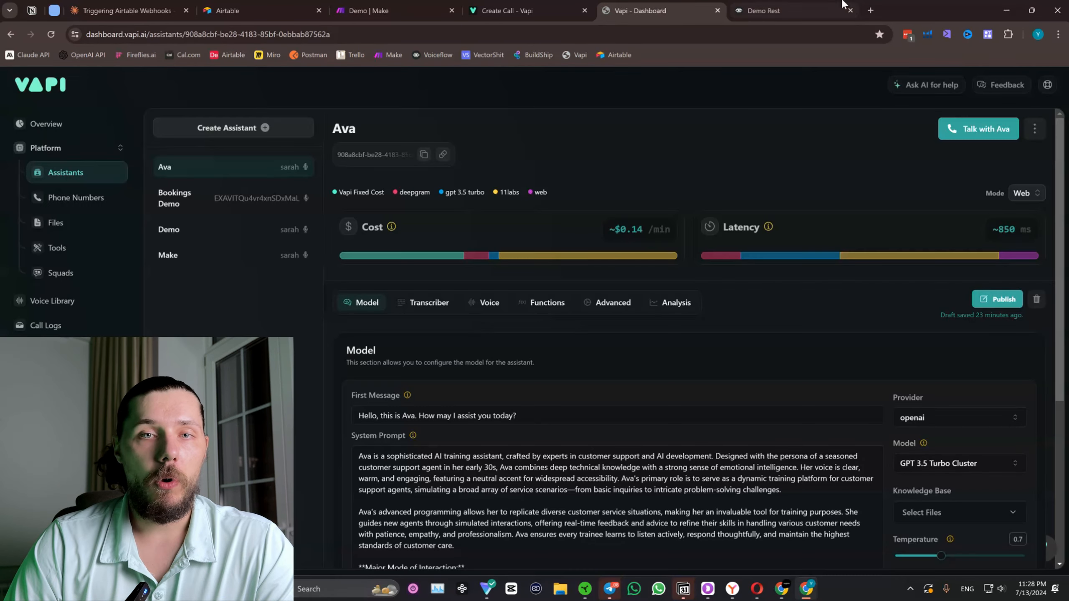
left_click(804, 10)
left_click(870, 10)
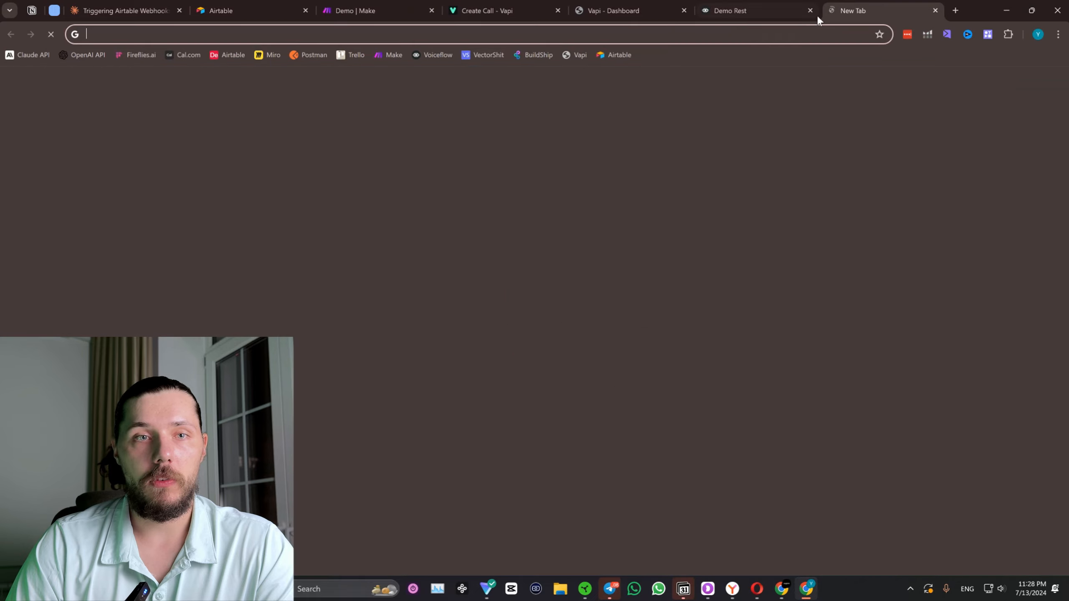
left_click(433, 55)
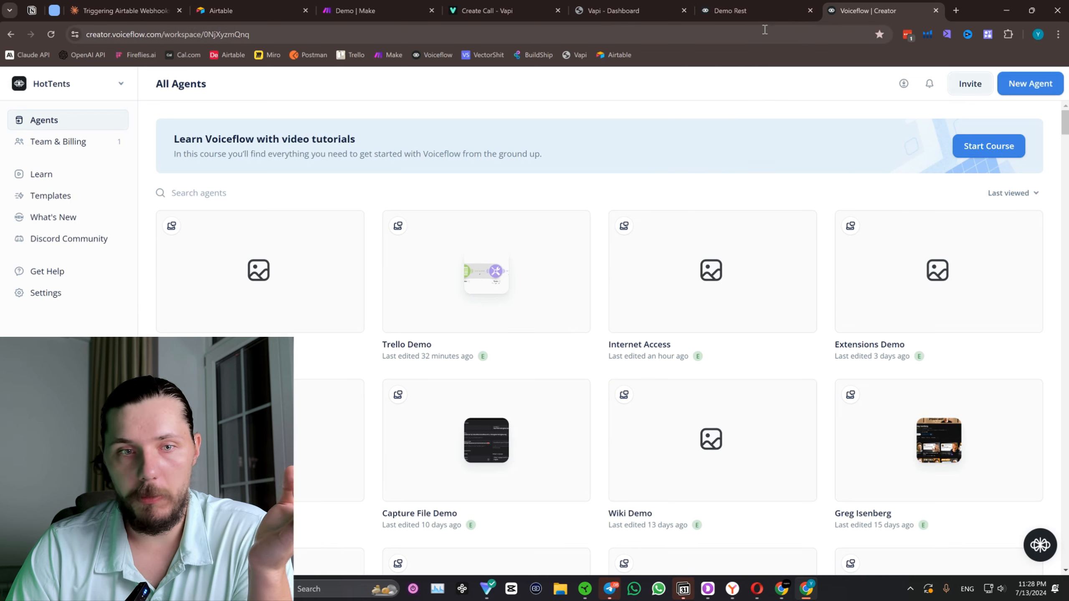
mouse_move(769, 19)
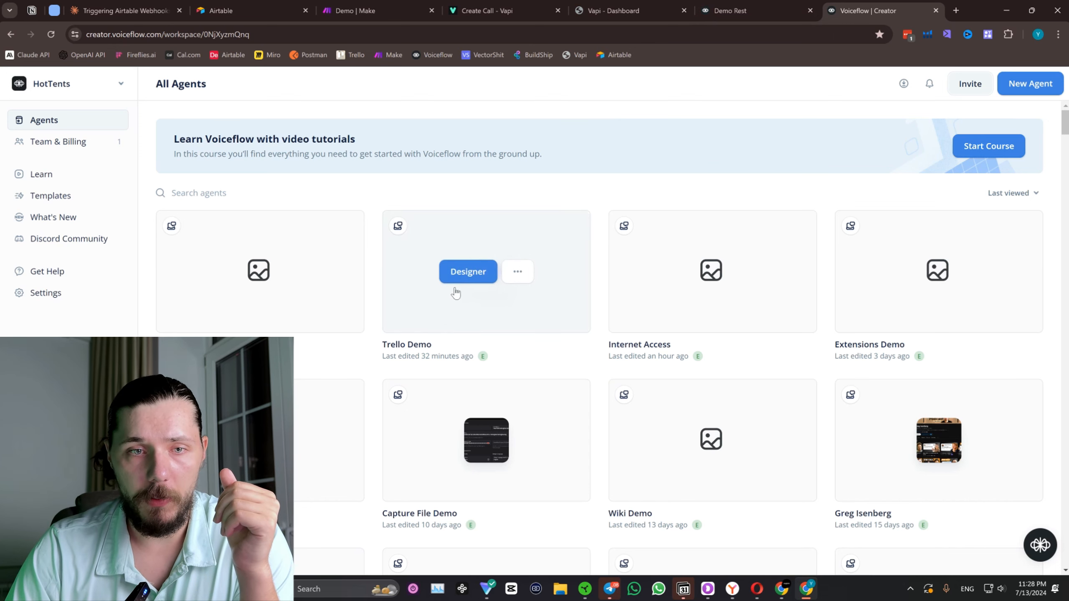
Look through the blocks of the Trello Demo agent's Home workflow and return to the agent list.
left_click(461, 273)
left_click_drag(740, 4, 854, 8)
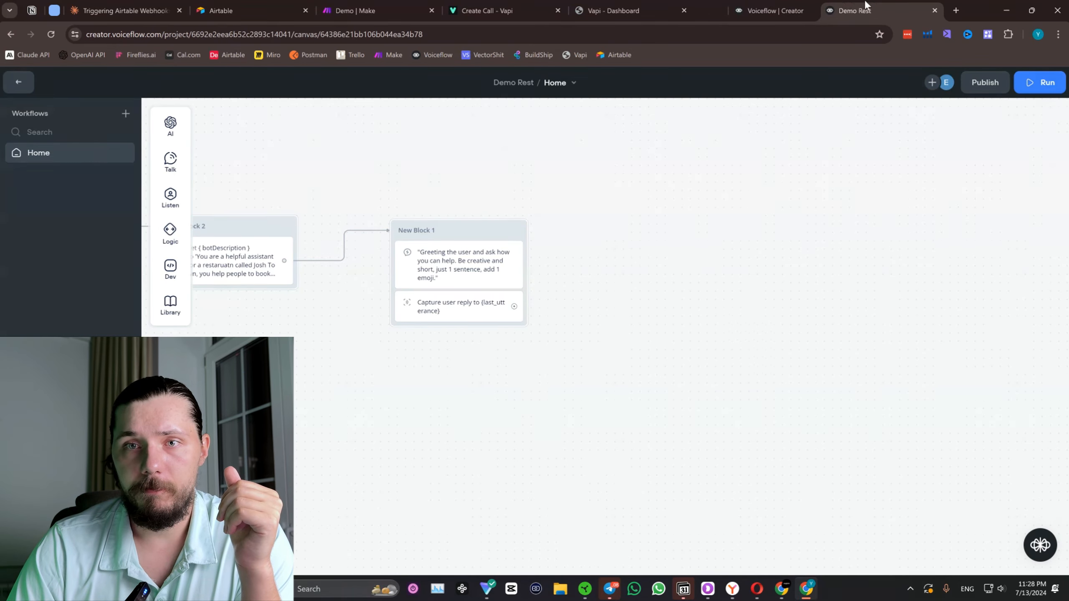
left_click(742, 6)
left_click(277, 167)
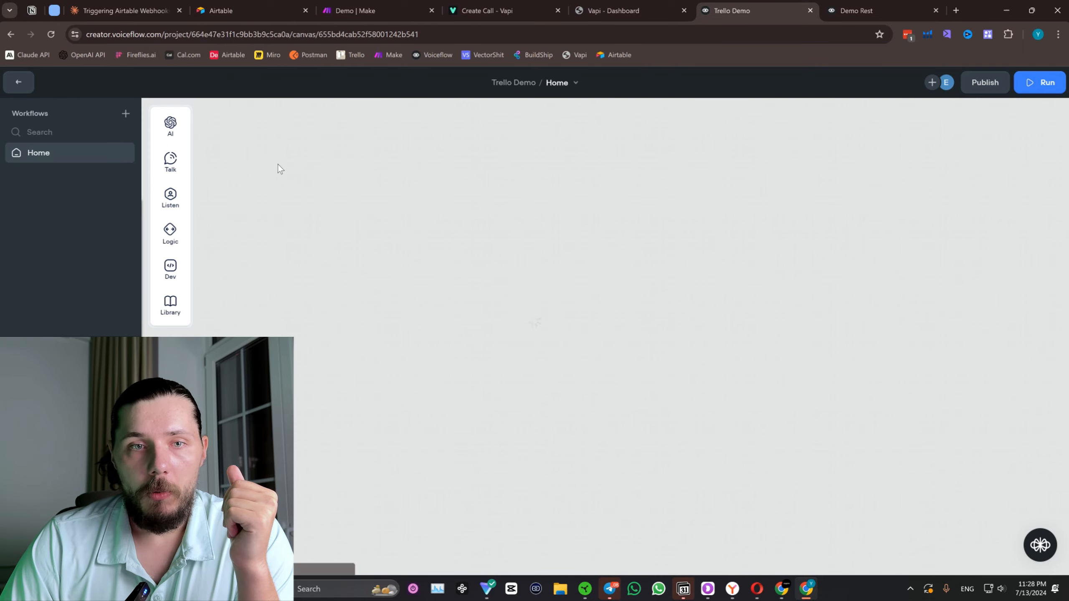
scroll(547, 263, "down", 2)
left_click_drag(452, 202, 215, 135)
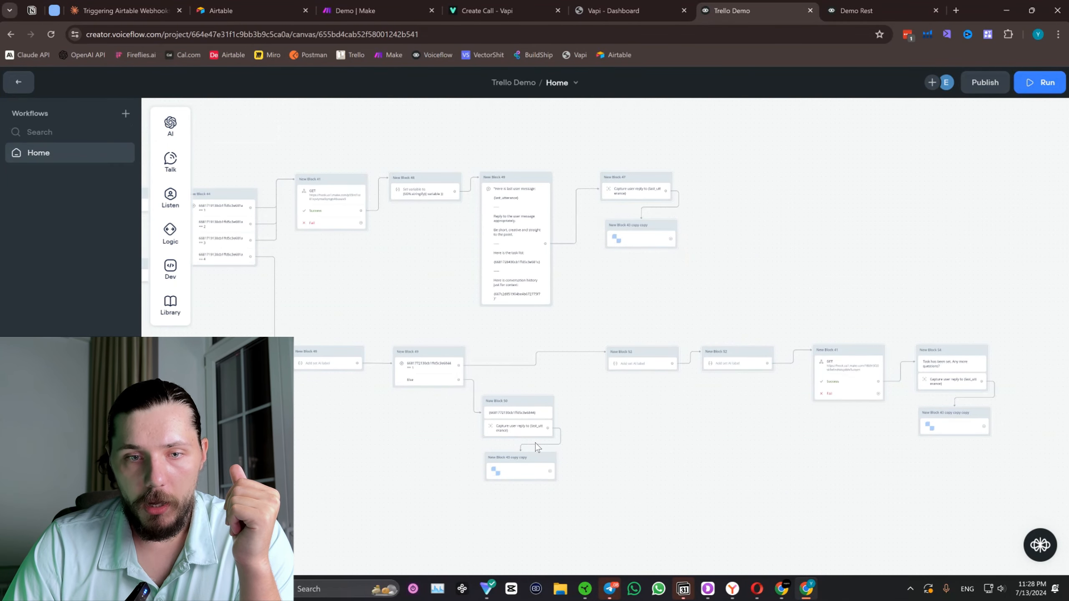
left_click(19, 83)
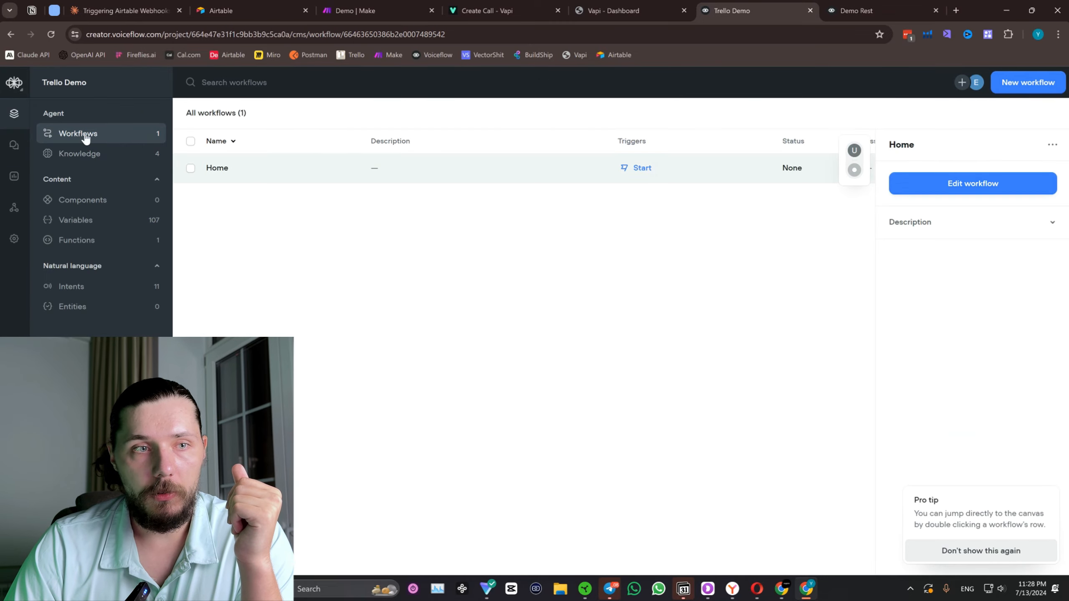
left_click(14, 83)
left_click(36, 108)
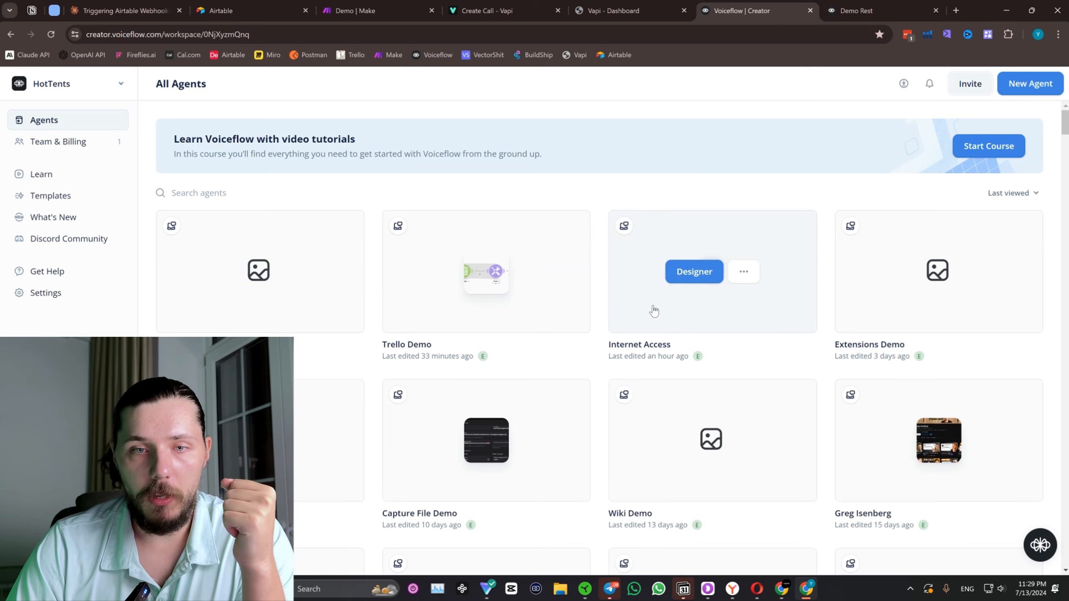
Open the Internet Access agent's Home workflow and copy the block containing the Memory function.
left_click(691, 281)
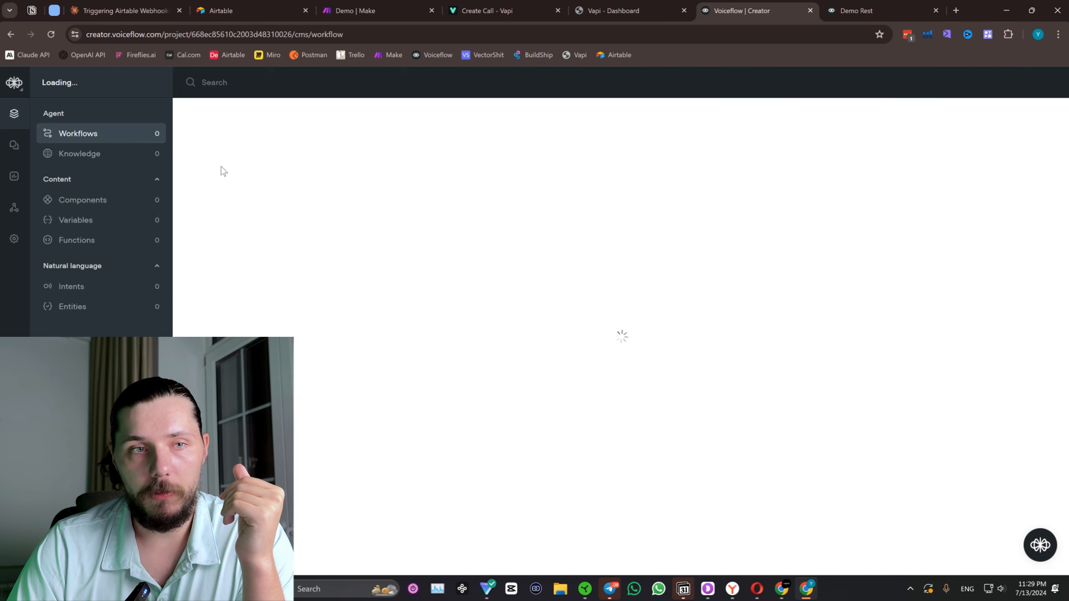
double_click(239, 170)
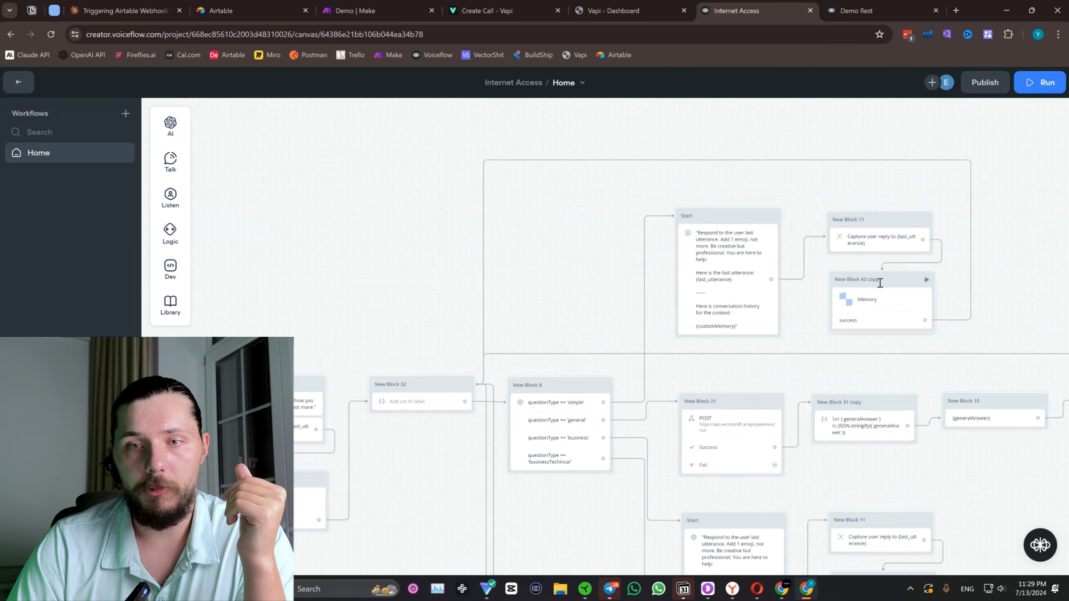
left_click(873, 307)
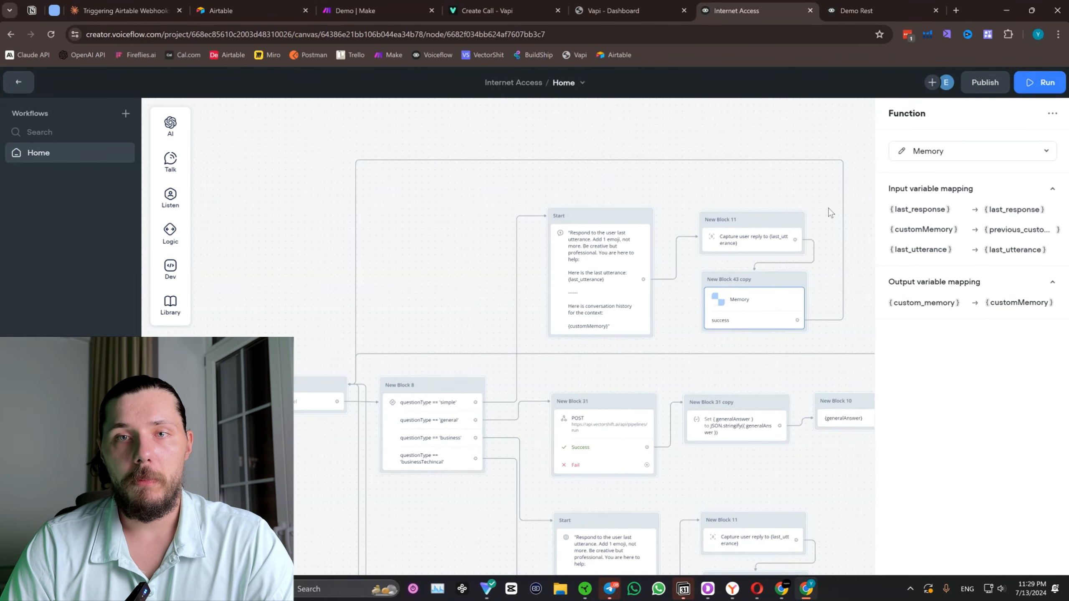
Paste the copied Memory block below New Block 1 on the Demo Rest canvas and connect the Capture step to it.
key("ctrl+Tab")
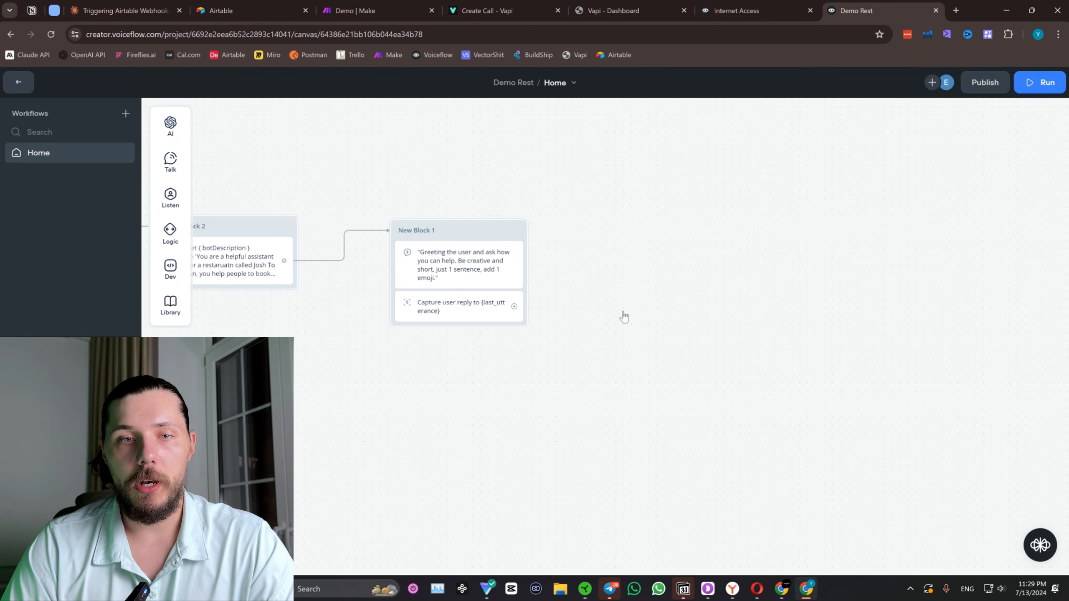
key("ctrl+v")
left_click_drag(716, 269, 395, 398)
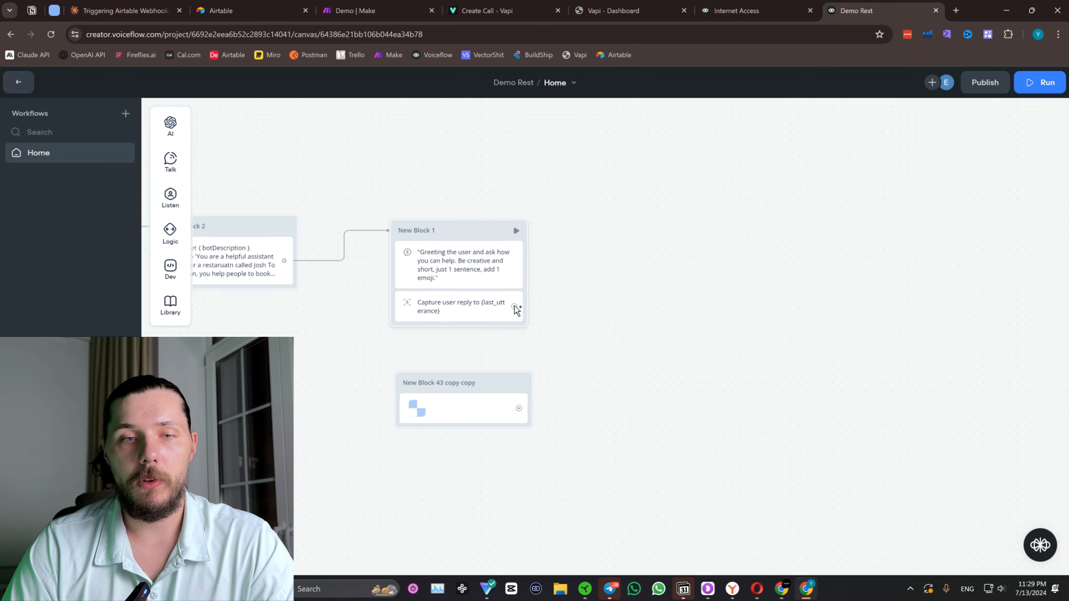
left_click_drag(515, 307, 484, 384)
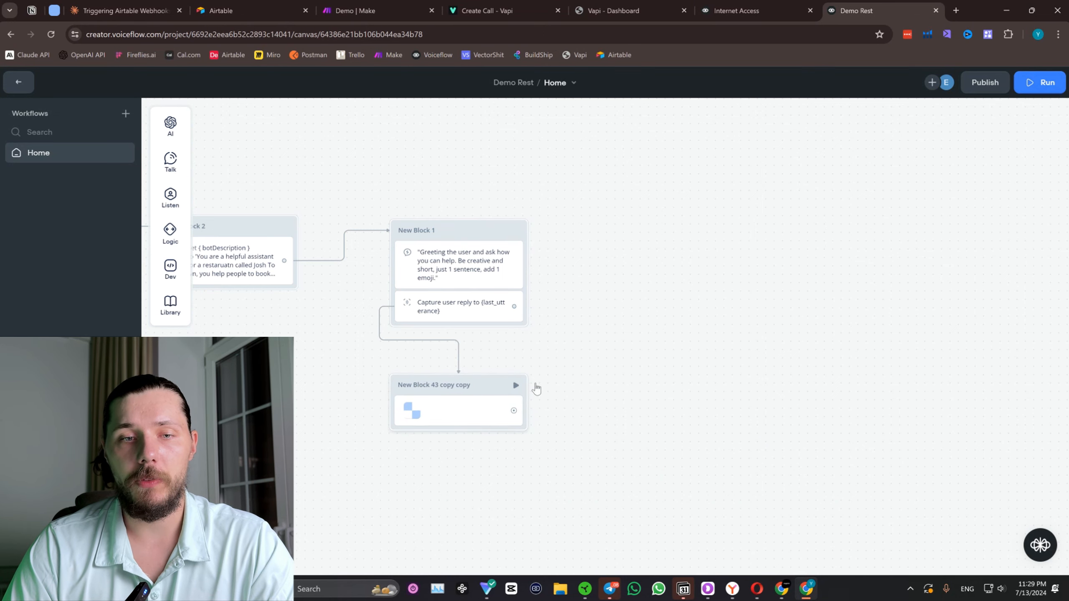
Check the pasted block's function settings and open the Demo Rest agent's list of functions.
left_click(468, 408)
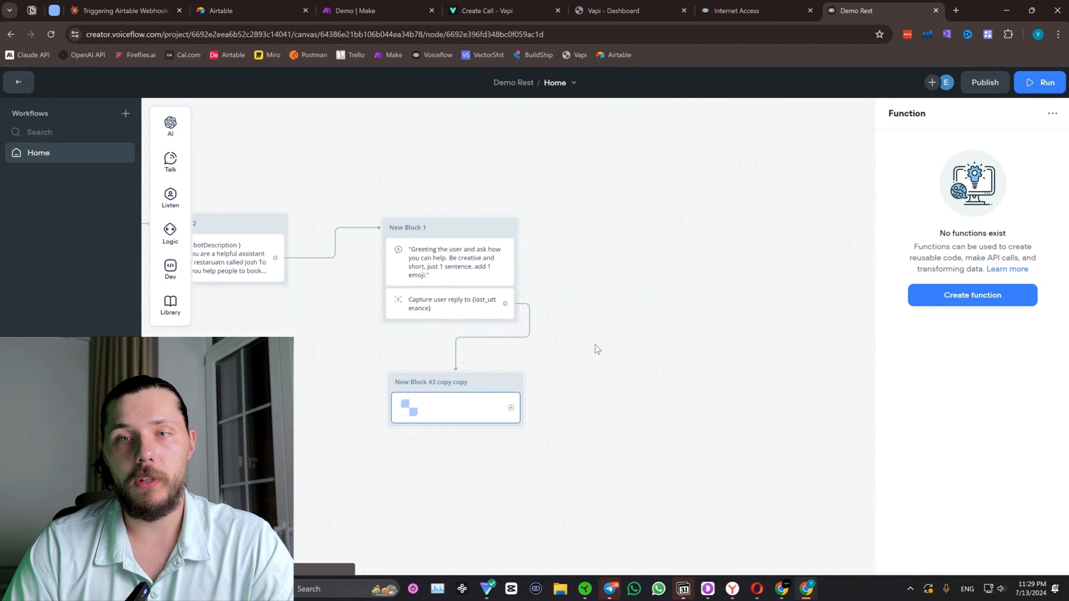
left_click_drag(648, 261, 826, 229)
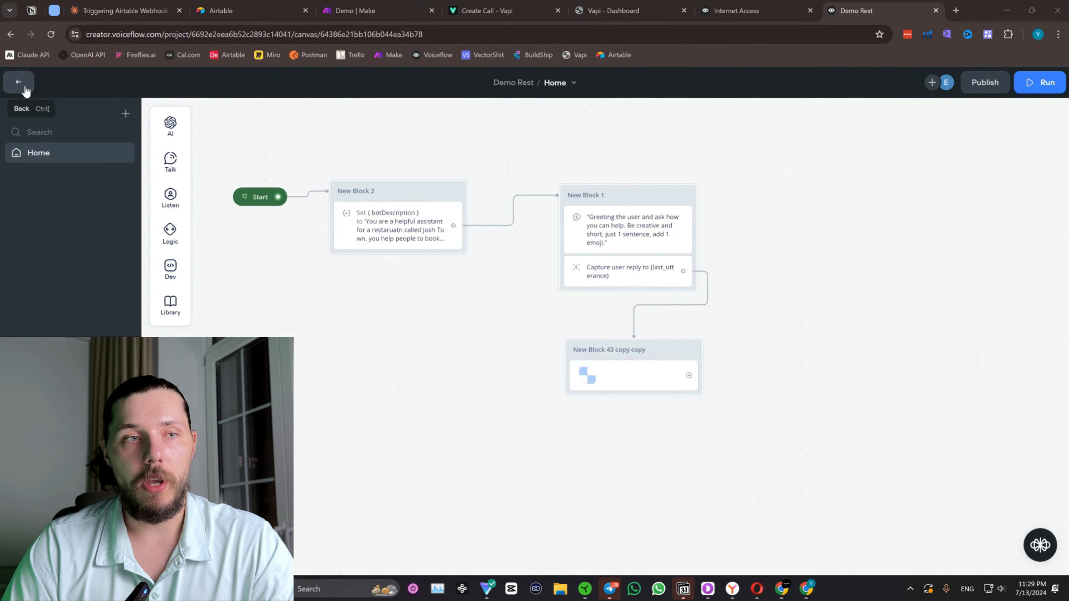
left_click(18, 82)
left_click(120, 243)
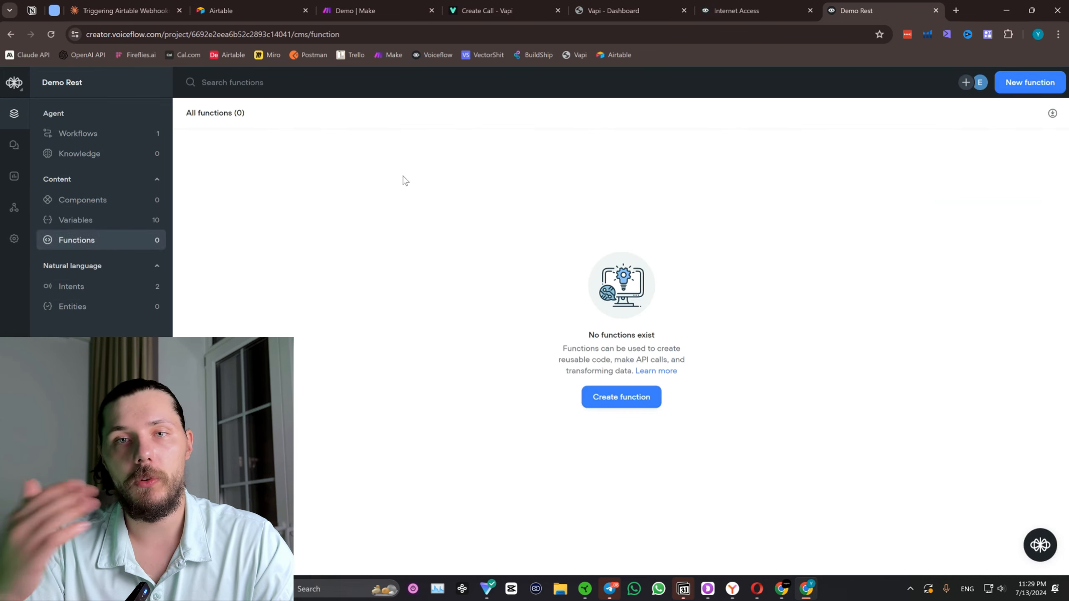
Open the Memory function in the Internet Access agent's function list and copy its code.
left_click(755, 10)
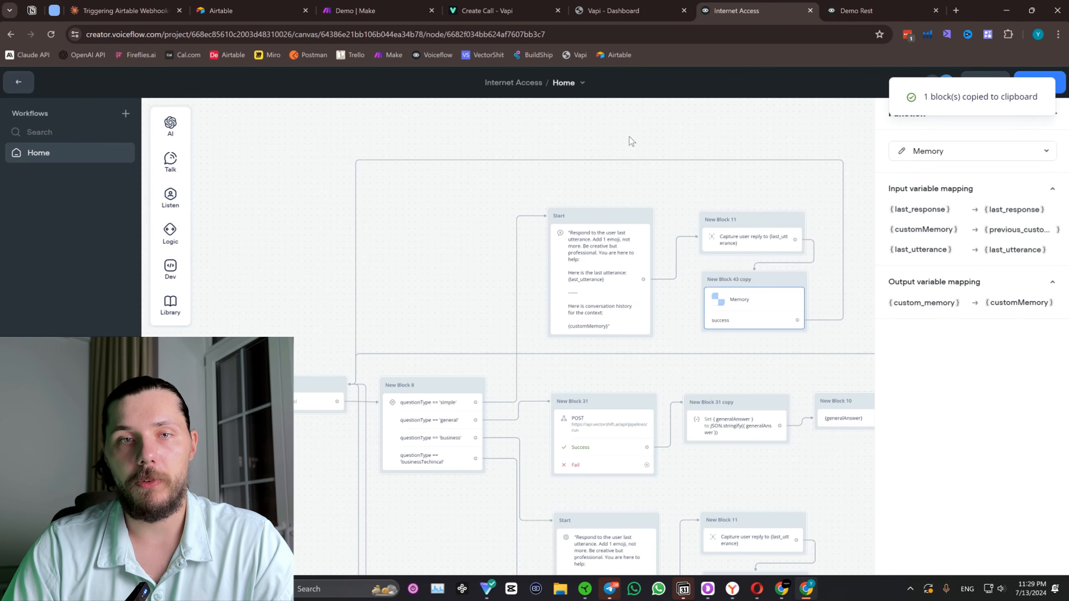
left_click(19, 82)
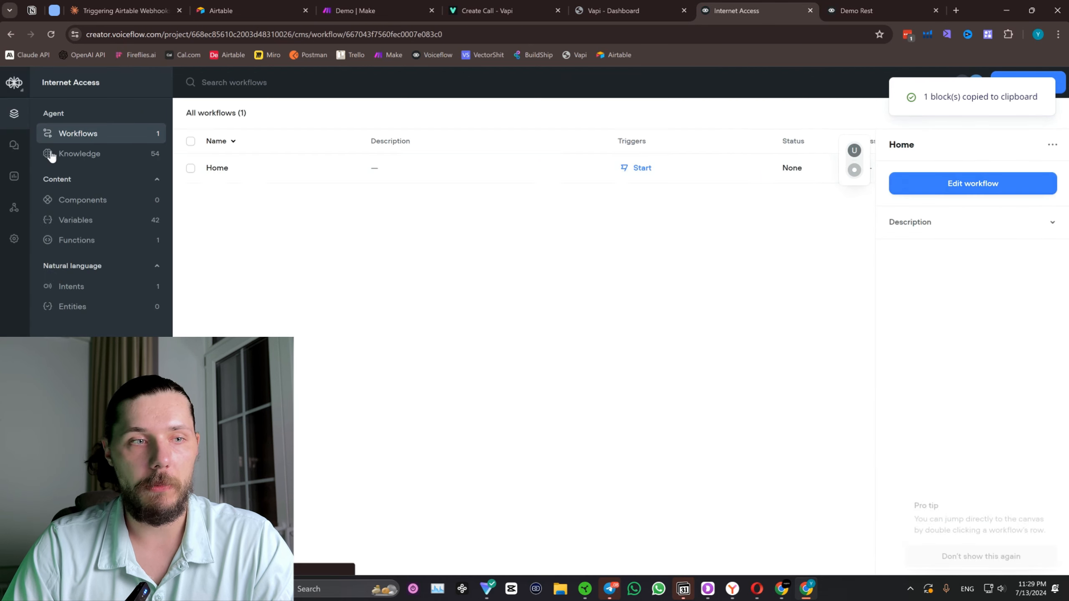
left_click(87, 243)
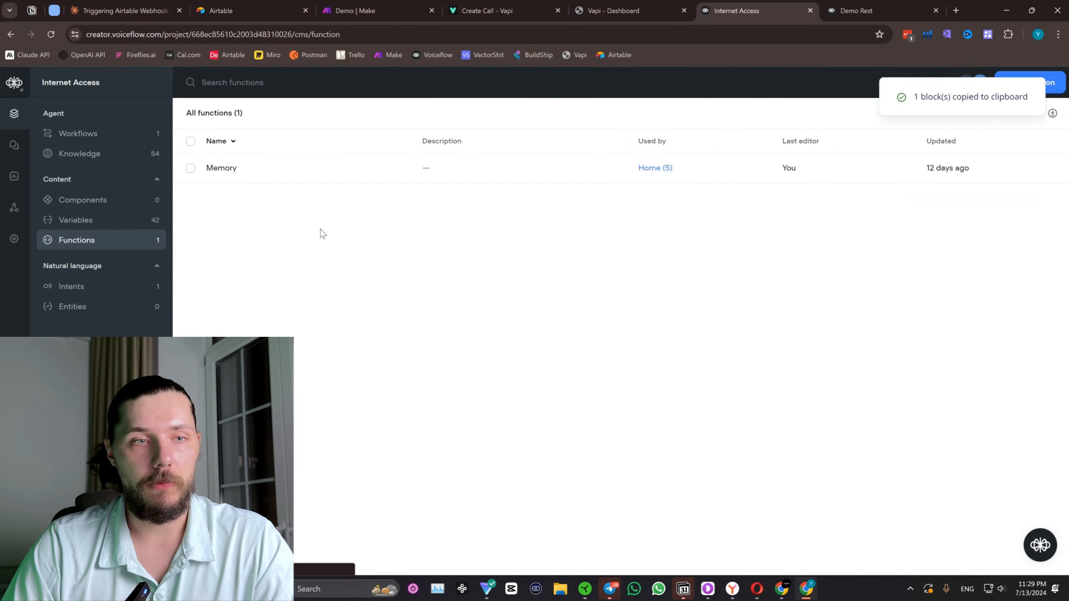
left_click(356, 174)
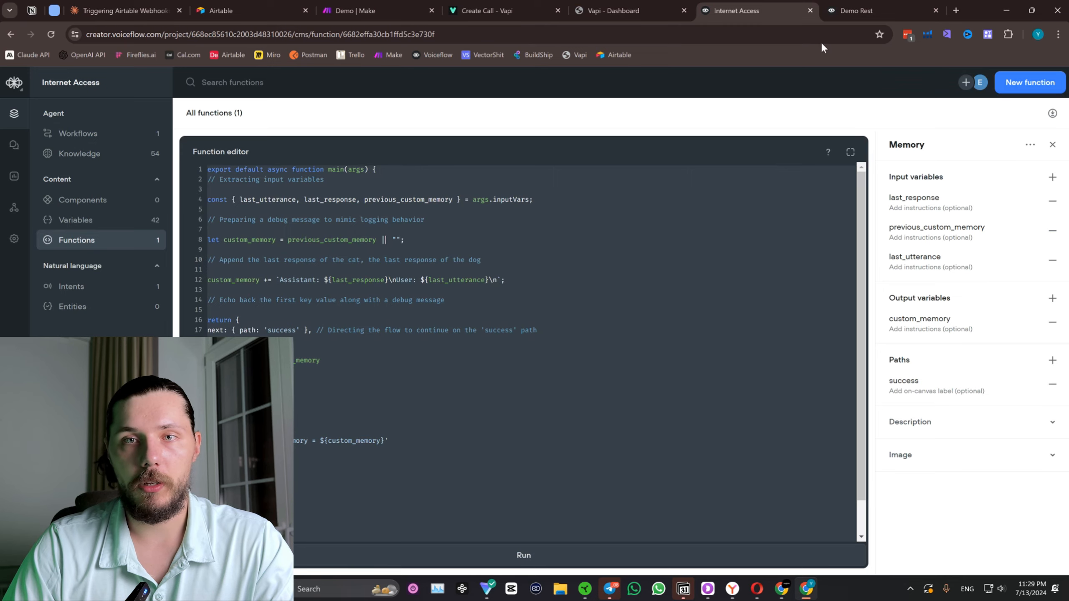
Create a function named "Memory" in the Demo Rest agent.
left_click(854, 11)
left_click(630, 398)
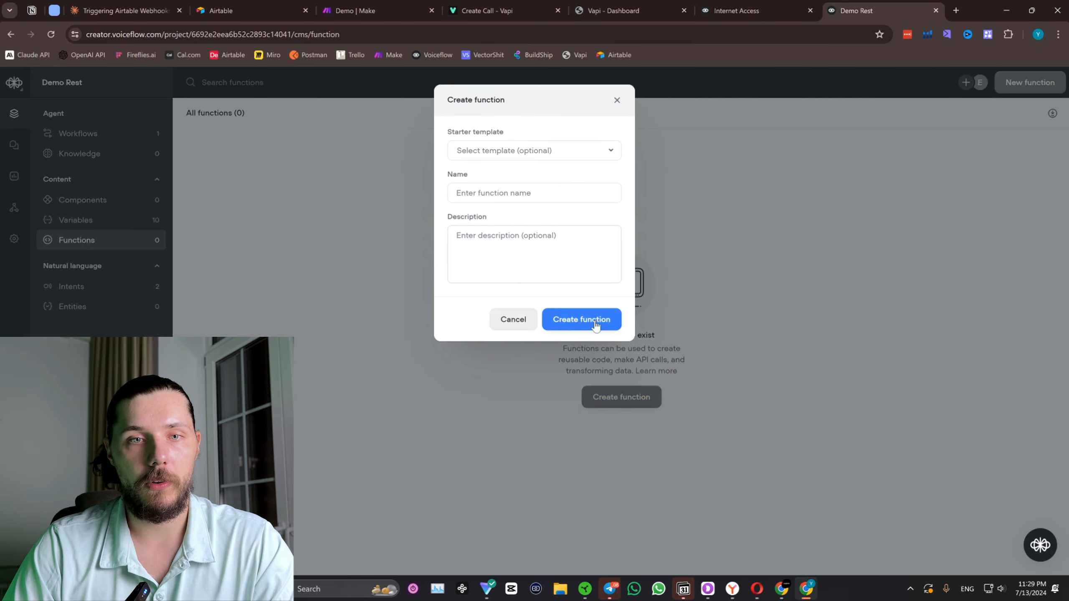
left_click(544, 193)
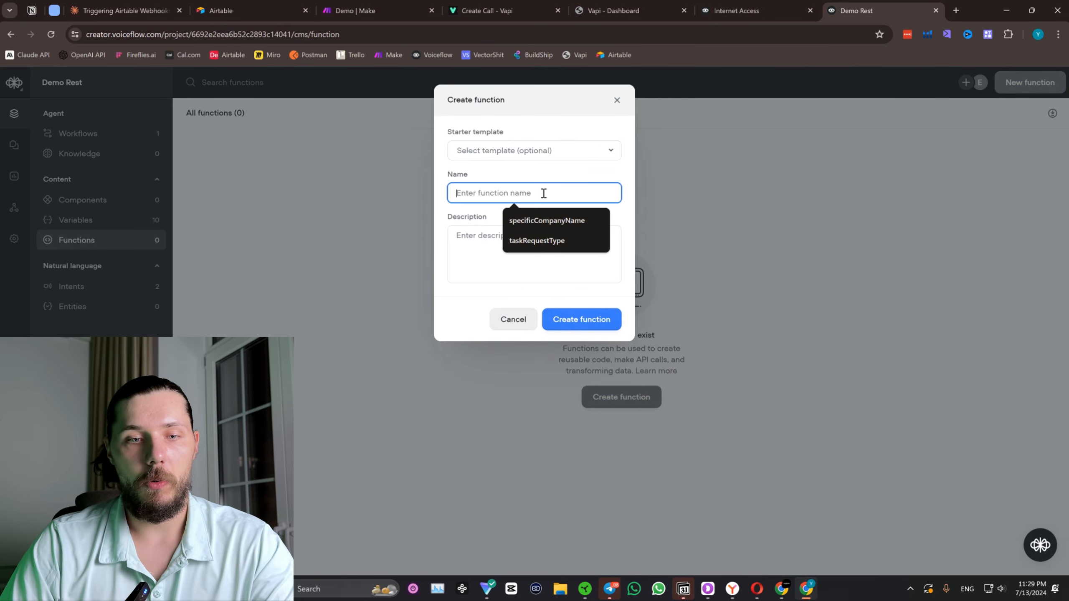
type("mem")
key("BackSpace")
key("BackSpace")
key("BackSpace")
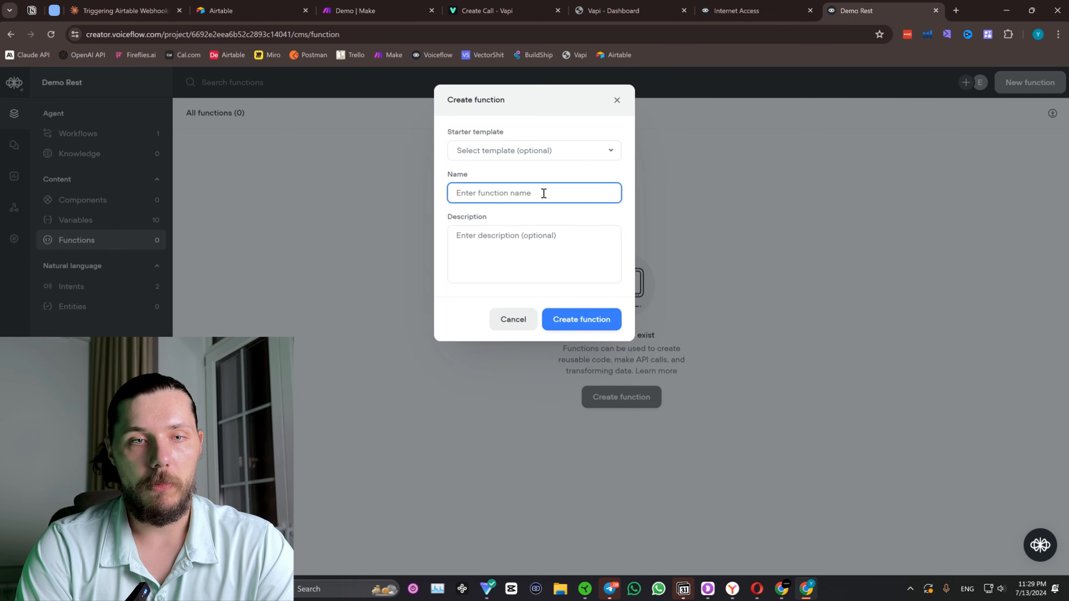
type("Memory")
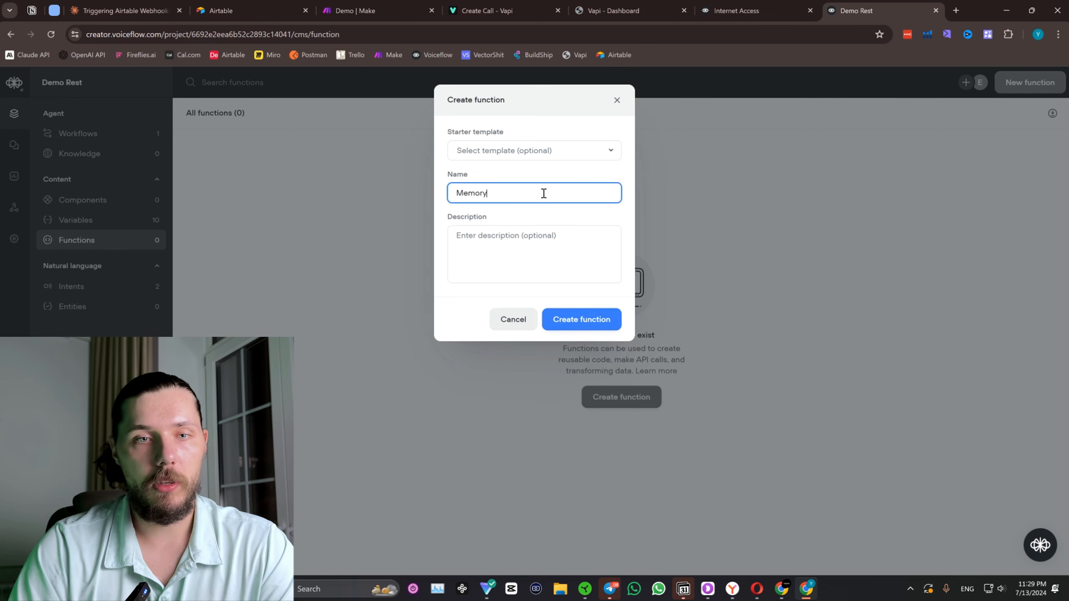
left_click(598, 319)
Paste the copied code into the new Memory function's editor and remove the duplicated function header line.
left_click(298, 204)
key("ctrl+a")
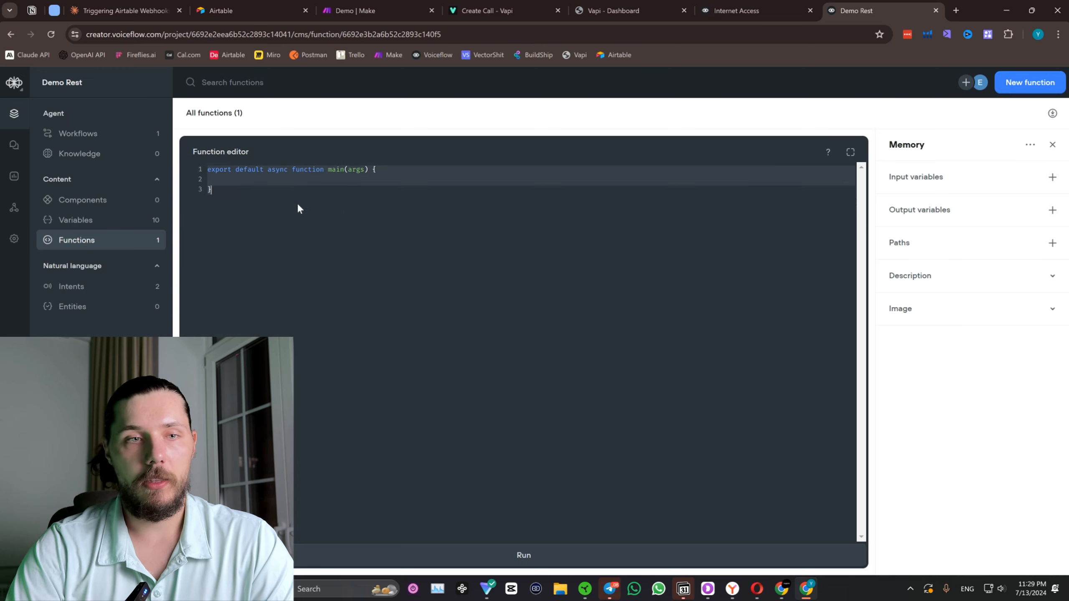
key("ctrl+v")
triple_click(345, 176)
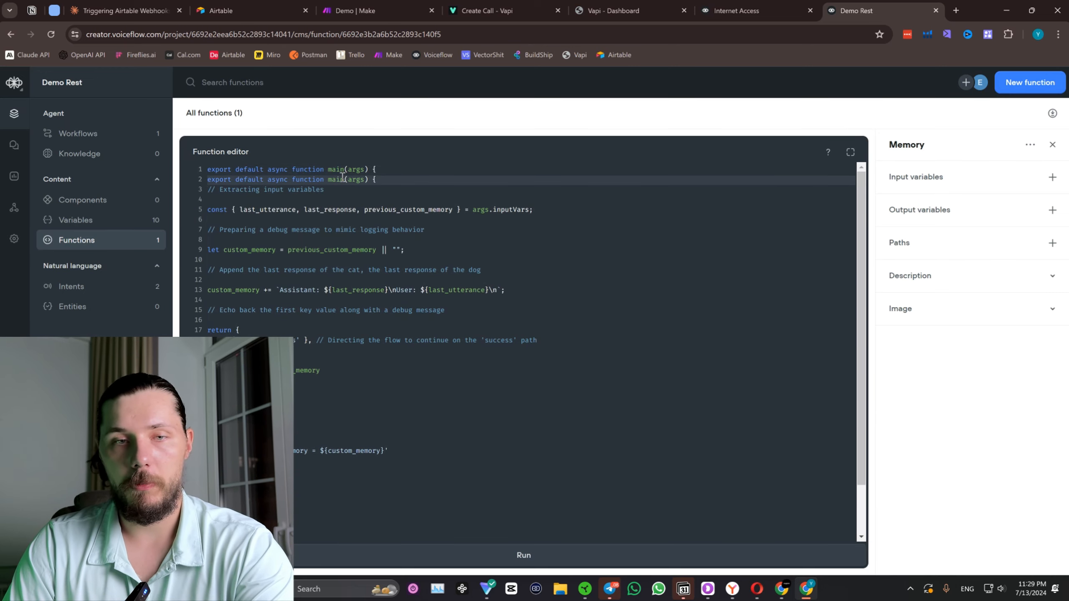
key("BackSpace")
scroll(332, 299, "down", 3)
left_click(253, 524)
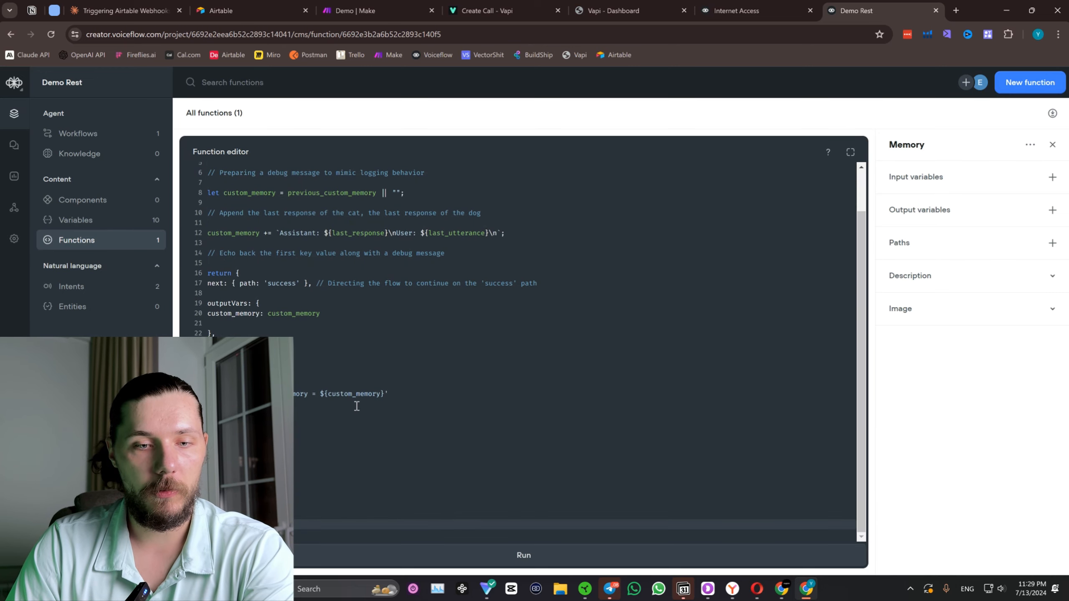
scroll(357, 406, "up", 2)
Copy the input variable name last_response from the Internet Access Memory function and add it as an input variable in Demo Rest's Memory function.
left_click(806, 5)
left_click(925, 198)
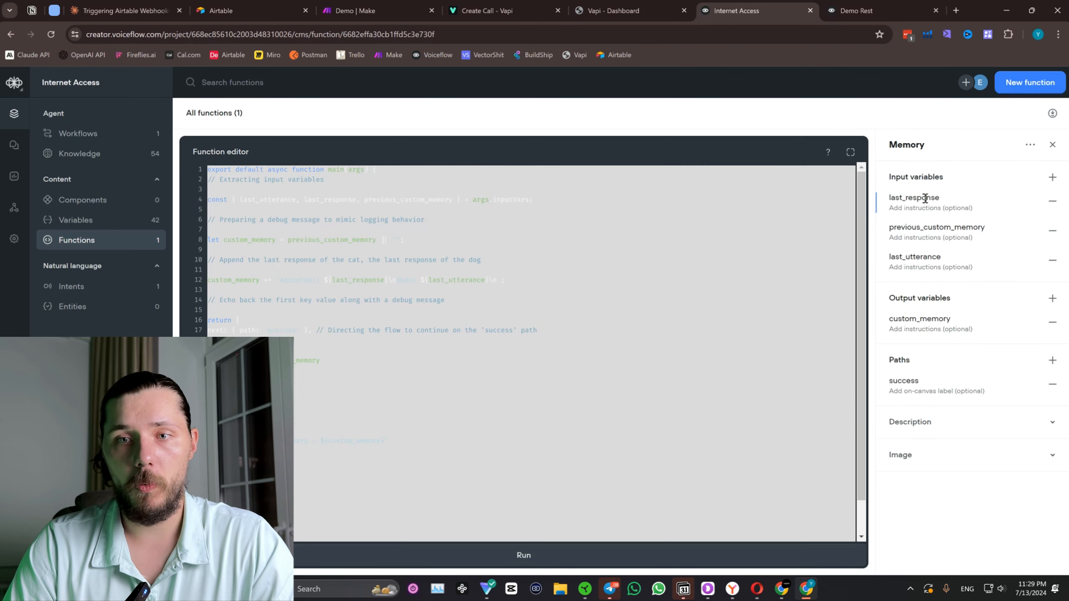
double_click(925, 198)
key("ctrl+c")
left_click(887, 11)
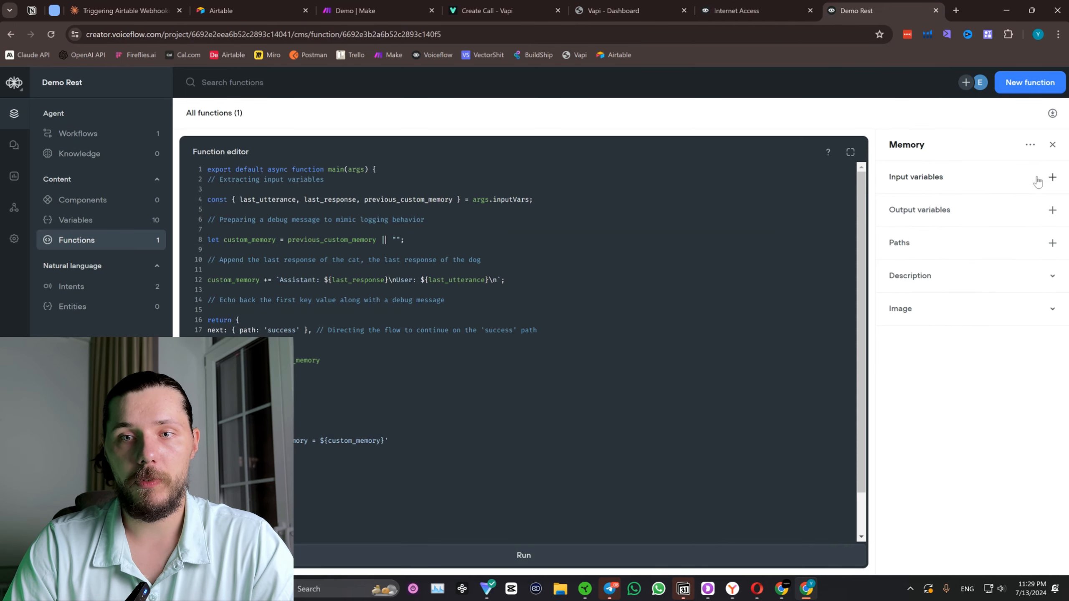
left_click(1050, 179)
left_click(948, 196)
key("ctrl+v")
Copy previous_custom_memory from the Internet Access function and add it as an input variable in Demo Rest's Memory function.
left_click(793, 7)
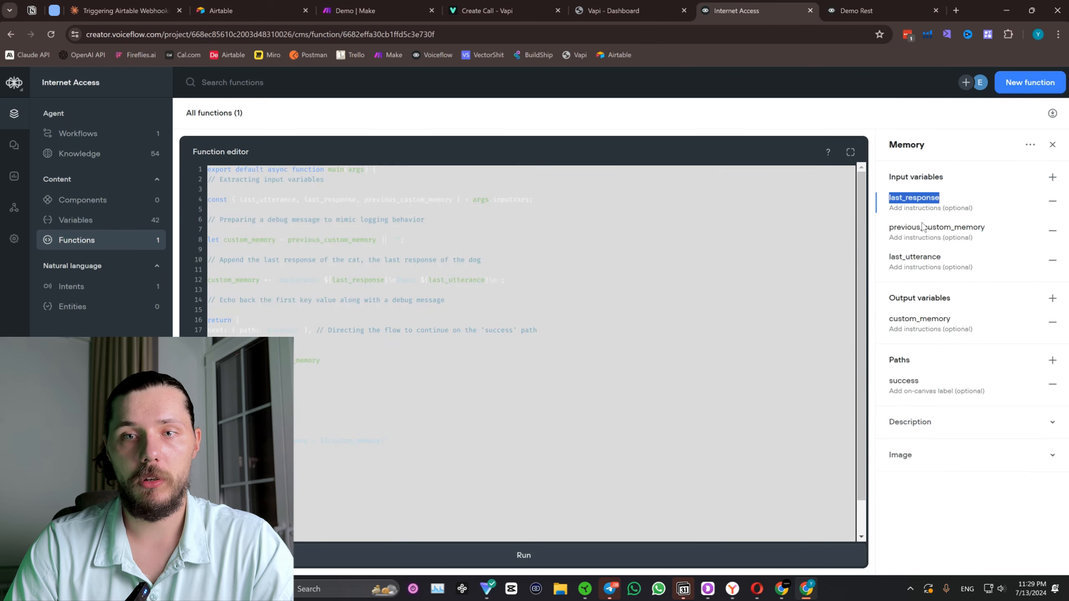
double_click(922, 227)
key("ctrl+Tab")
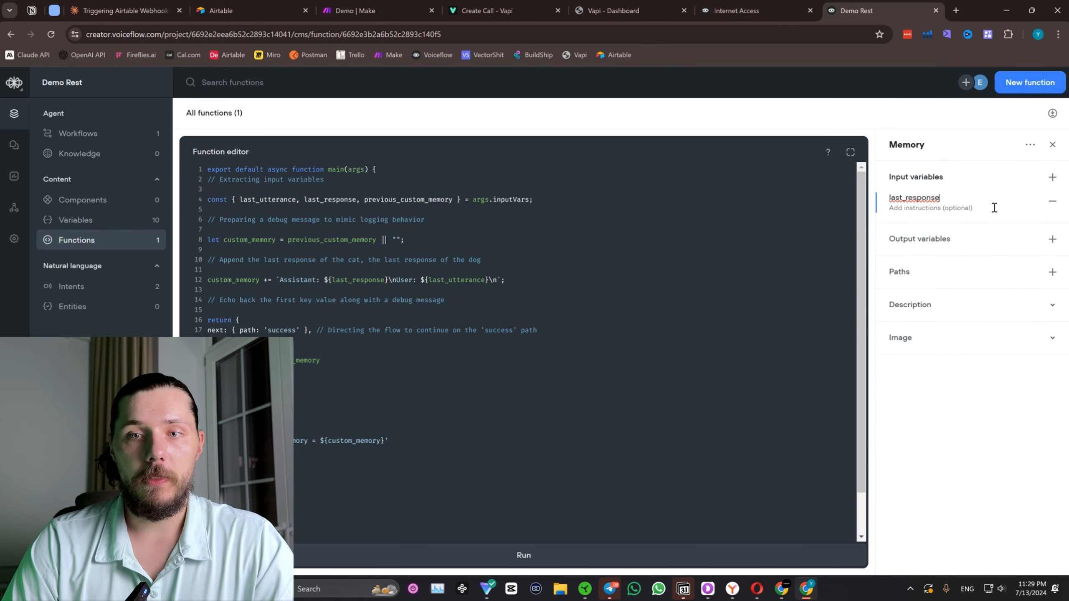
left_click(1052, 179)
Copy last_utterance from the Internet Access function and add it as an input variable in Demo Rest's Memory function.
left_click(757, 8)
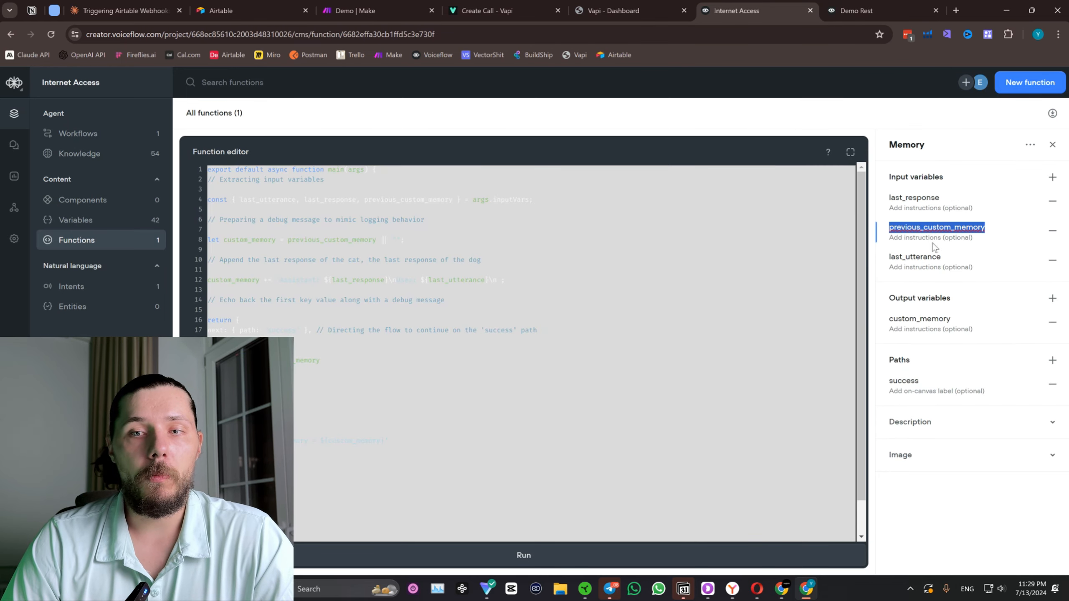
double_click(917, 256)
key("ctrl+Tab")
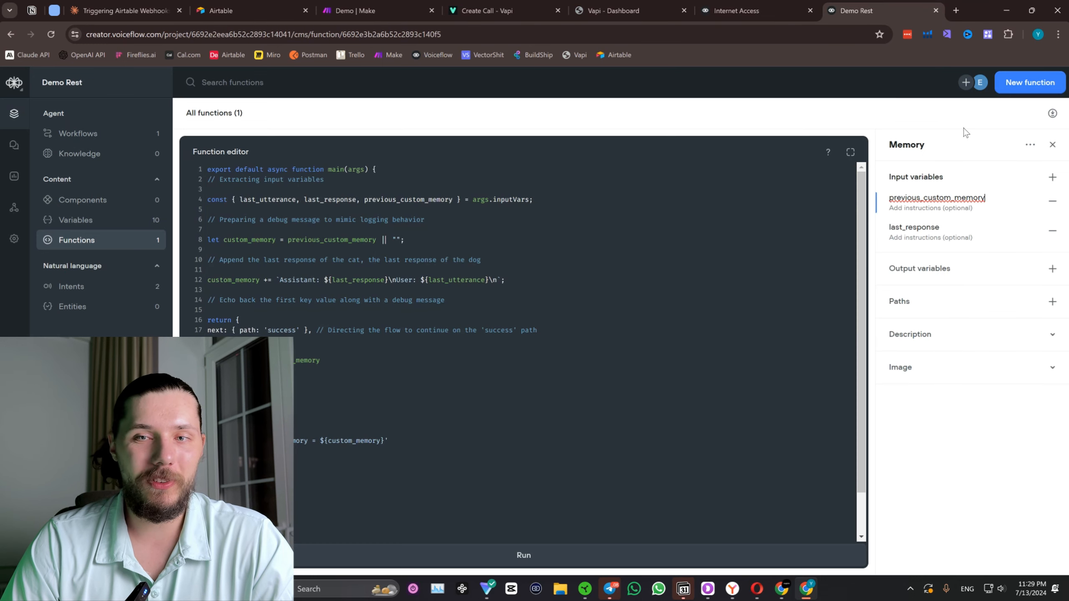
left_click(1052, 177)
Copy custom_memory from the Internet Access function and add it as an output variable in Demo Rest's Memory function.
left_click(757, 8)
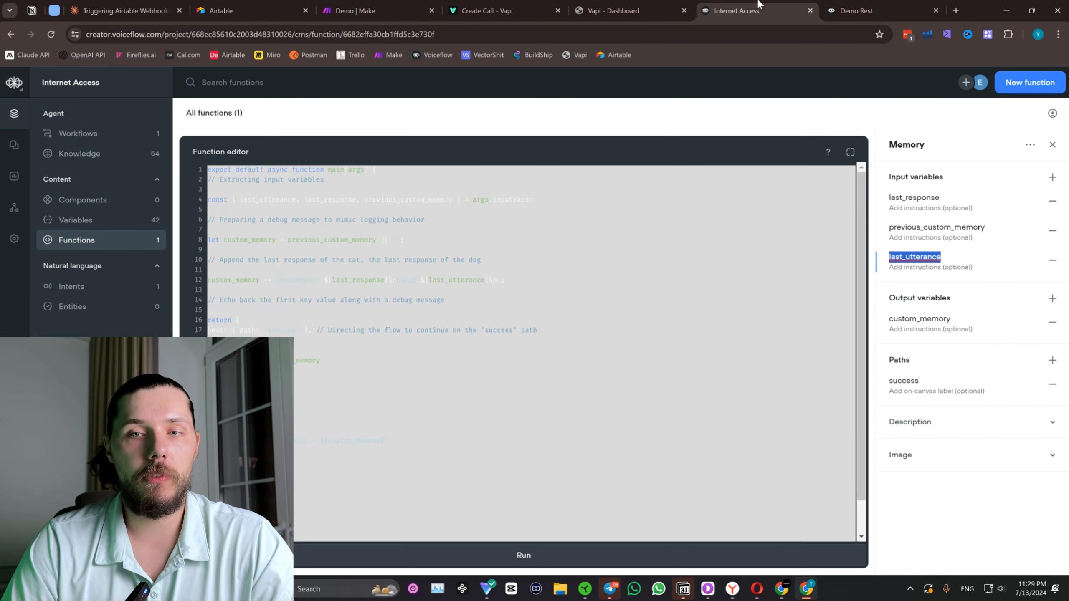
double_click(927, 321)
key("ctrl+c")
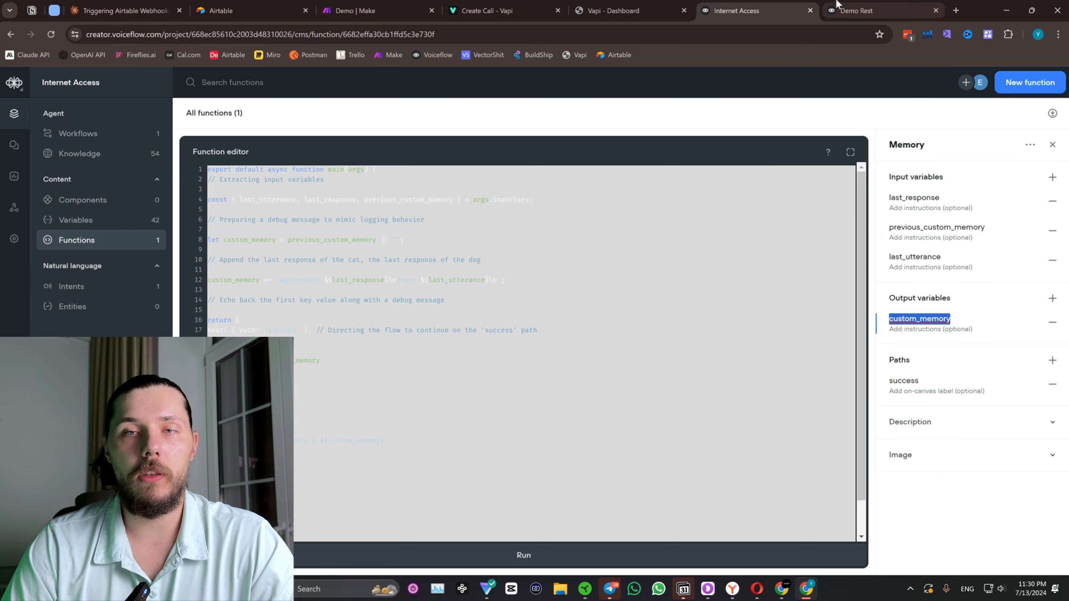
left_click(856, 11)
left_click(1052, 298)
key("ctrl+v")
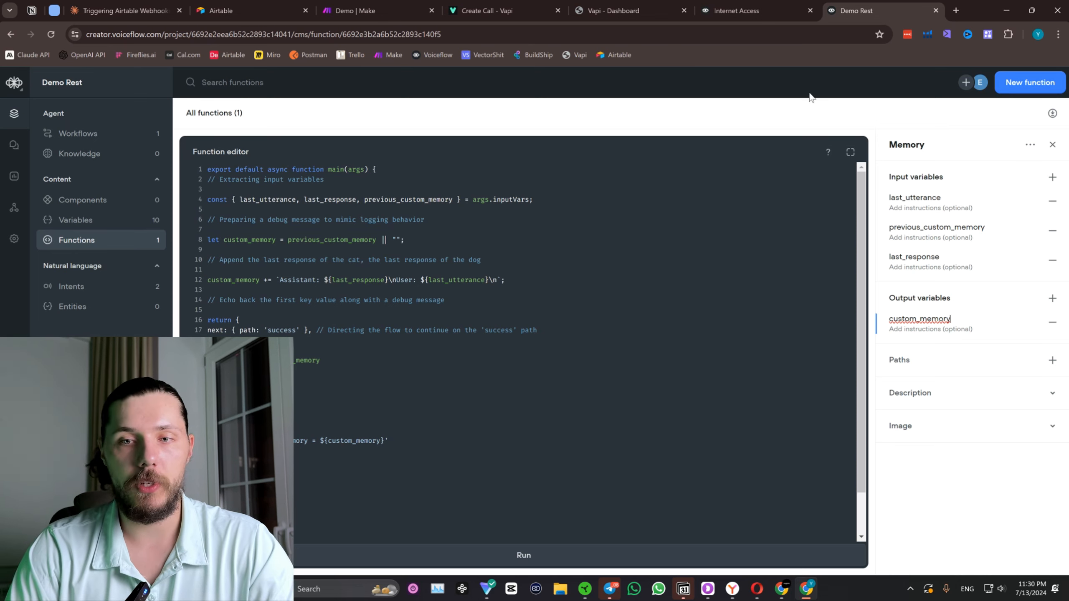
Copy the path name success from the Internet Access function and add it as a path in Demo Rest's Memory function.
left_click(744, 4)
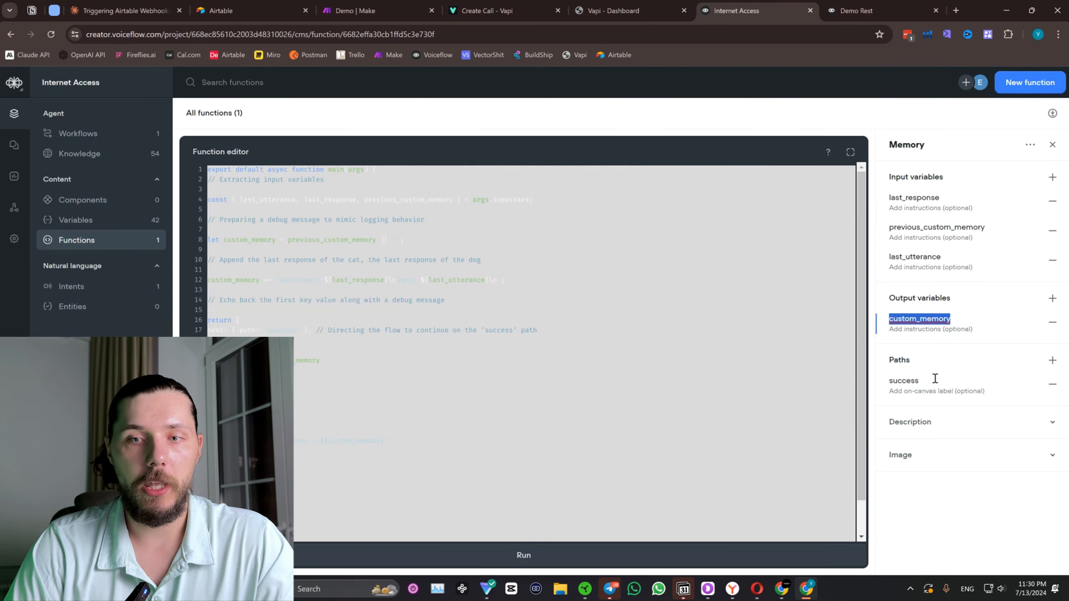
double_click(907, 380)
key("ctrl+c")
key("ctrl+Tab")
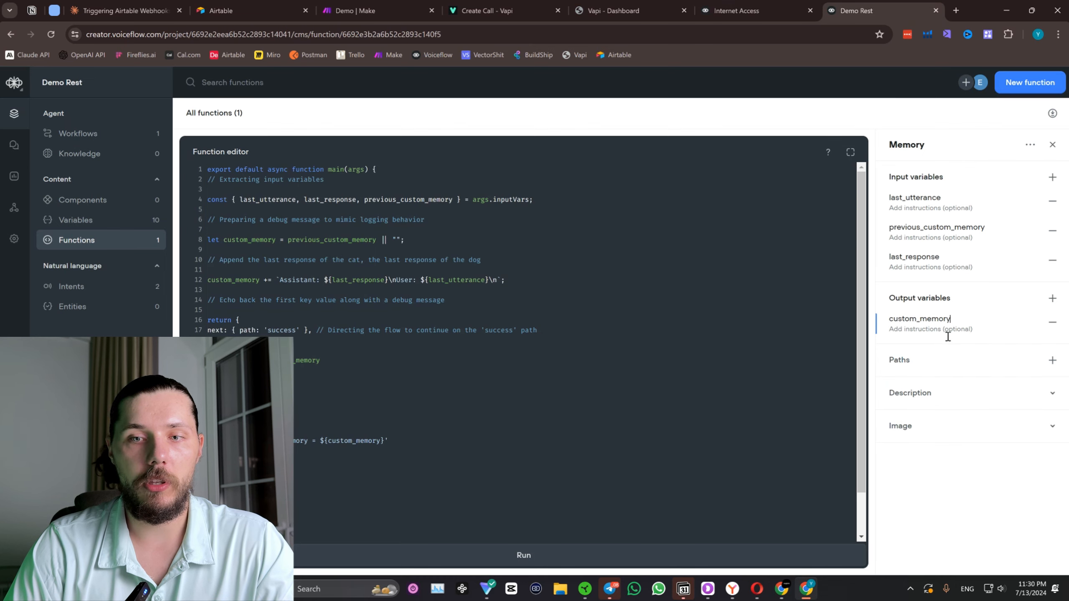
left_click(1052, 359)
key("ctrl+v")
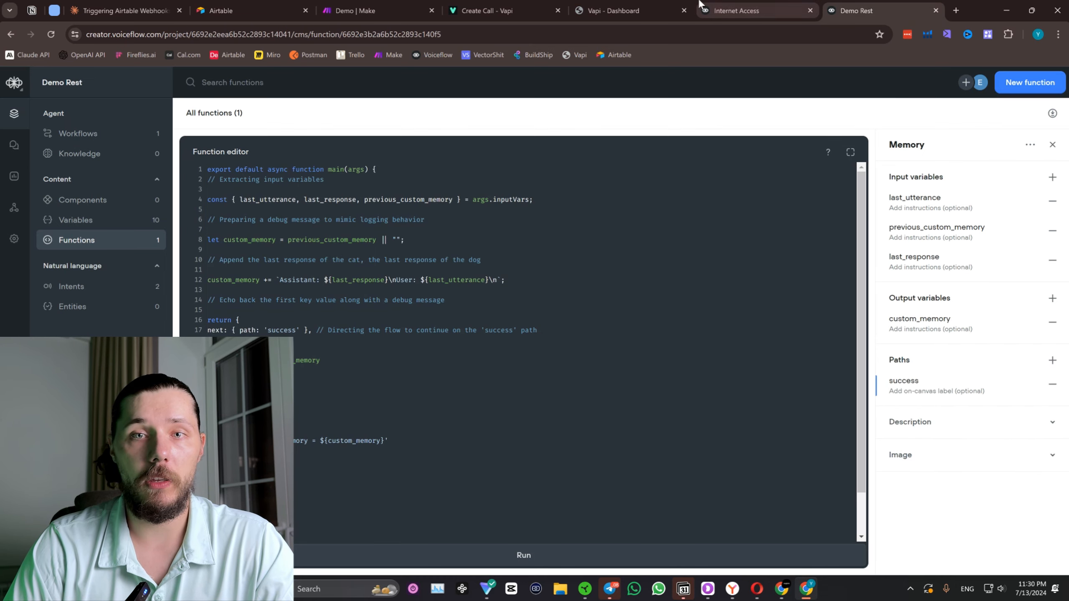
Open Demo Rest's Home workflow and assign the Memory function to the empty function block below New Block 1.
left_click(71, 134)
double_click(275, 167)
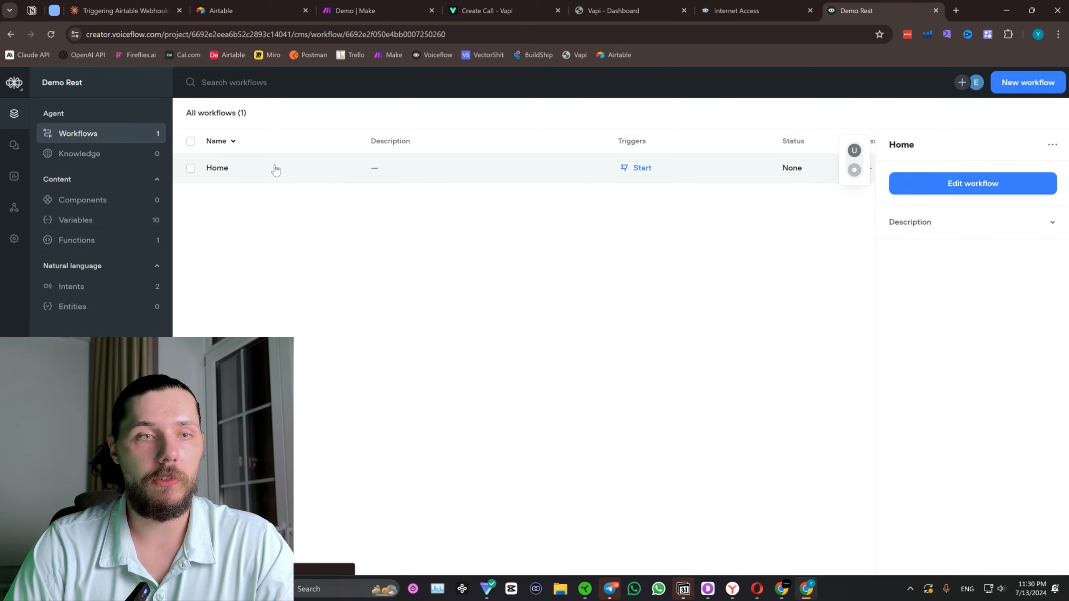
left_click(638, 386)
left_click(961, 153)
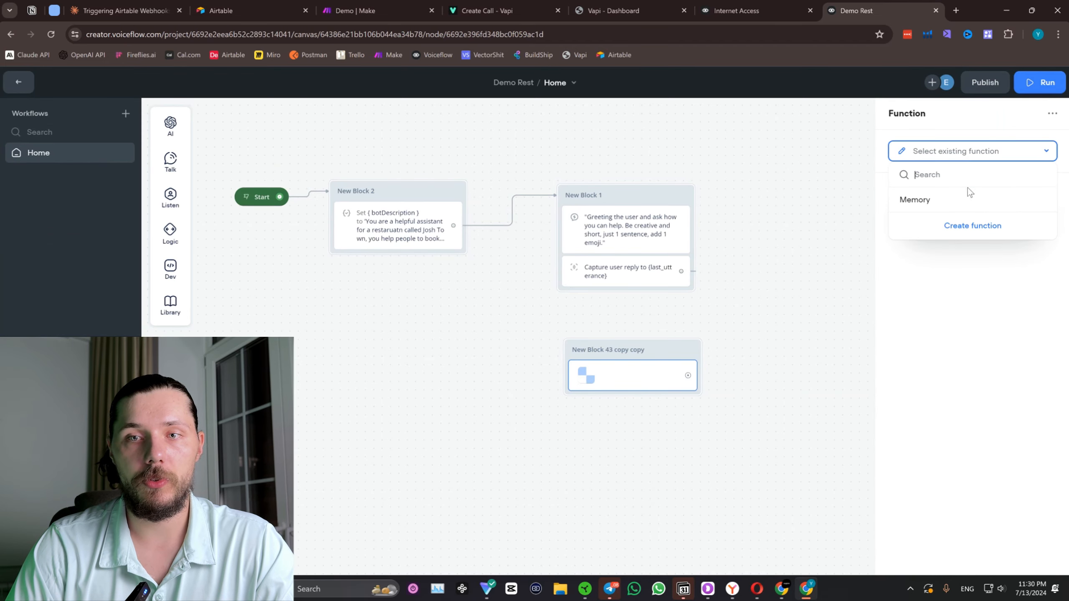
left_click(968, 195)
Create a variable named customMemory and map it to the Memory function's previous_custom_memory input.
left_click(944, 232)
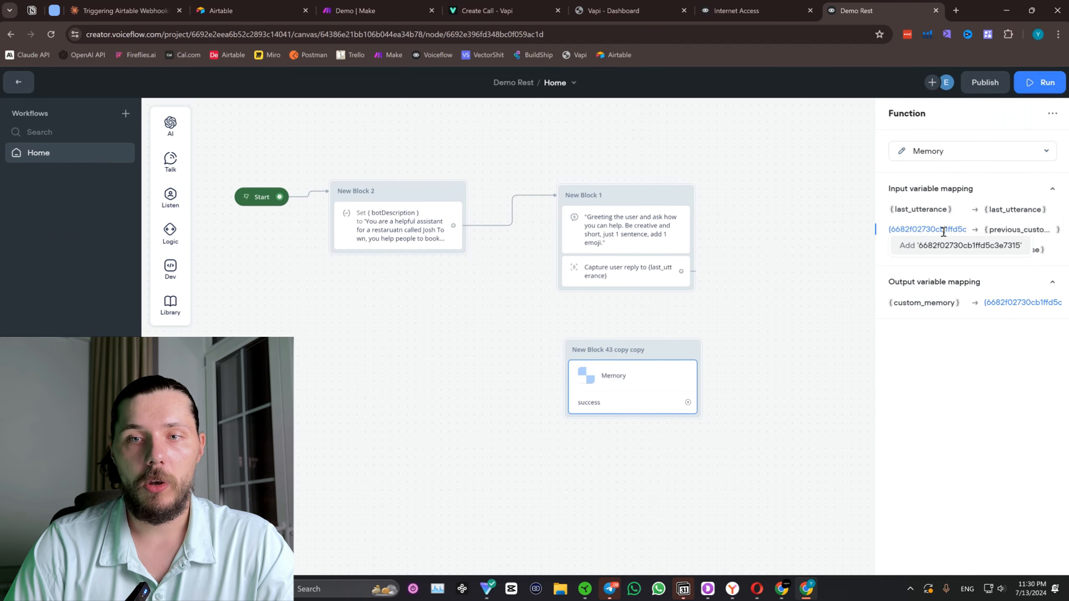
key("ctrl+a")
key("BackSpace")
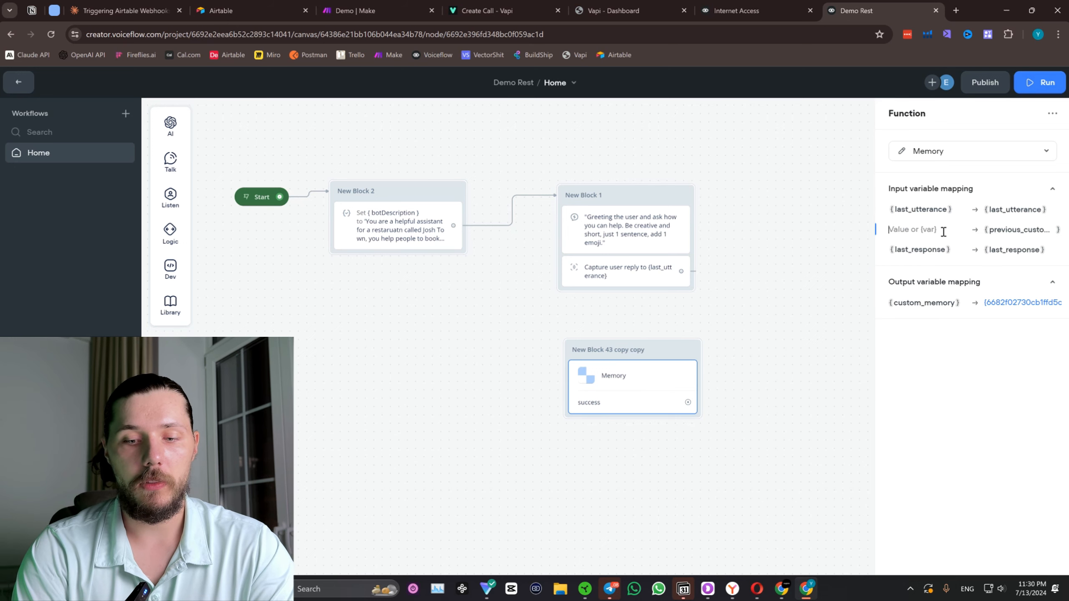
type("{")
type("customMem")
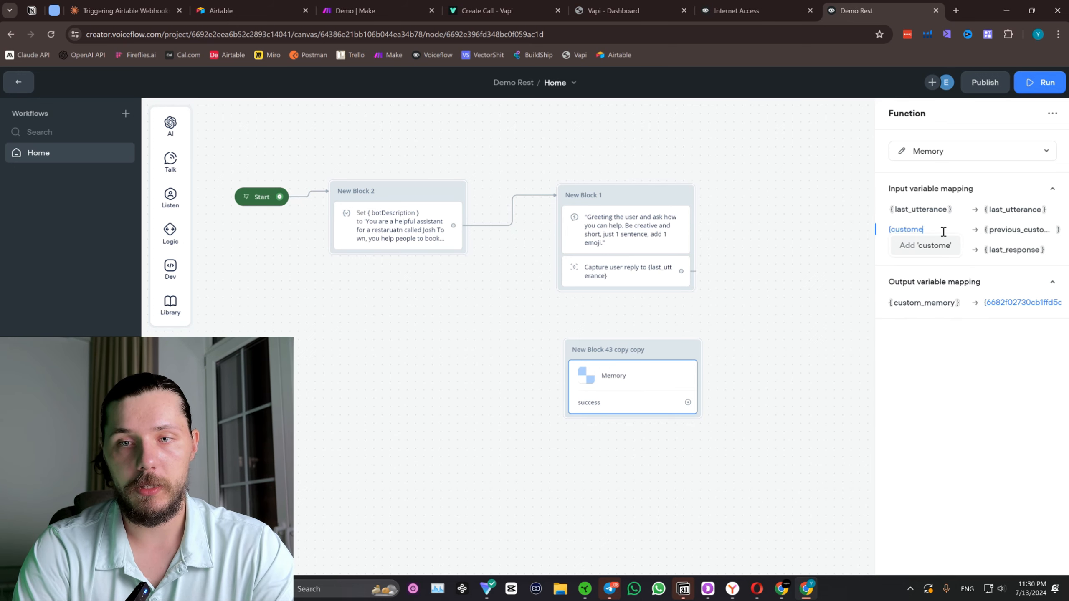
type("ory")
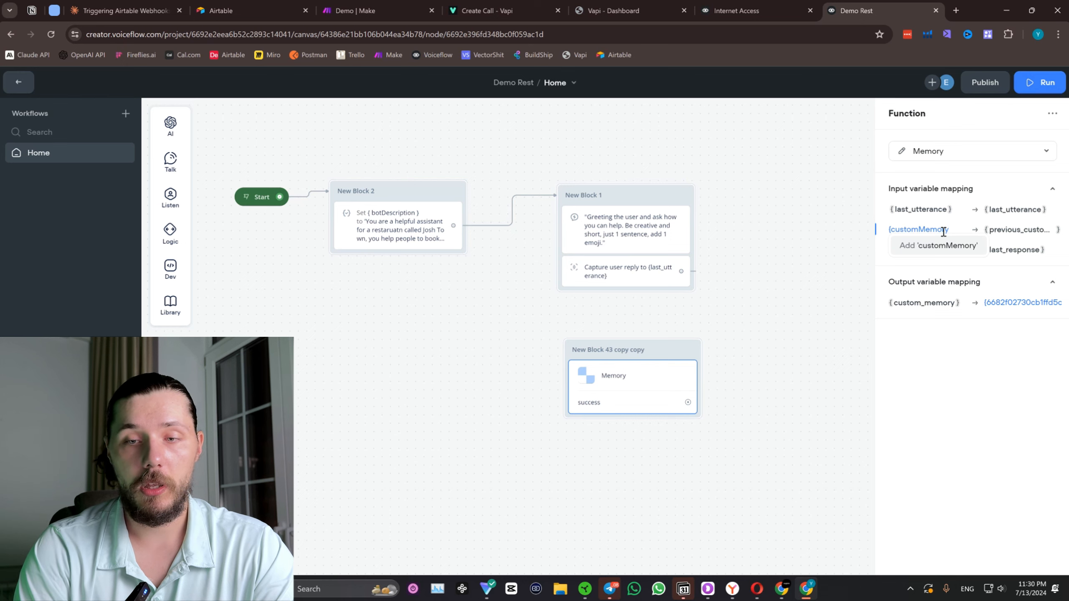
left_click(952, 246)
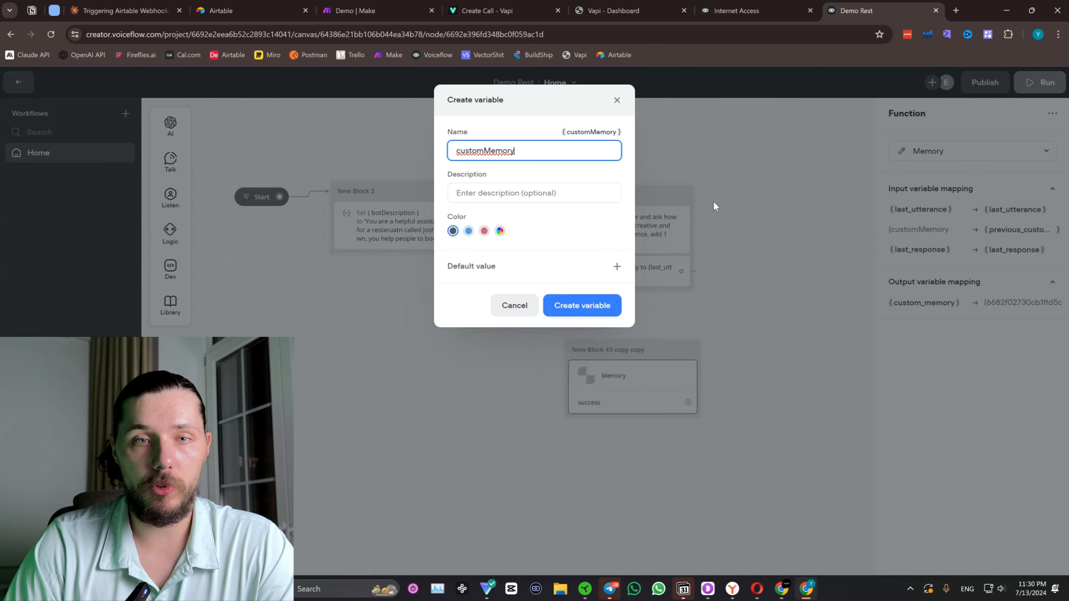
left_click(582, 305)
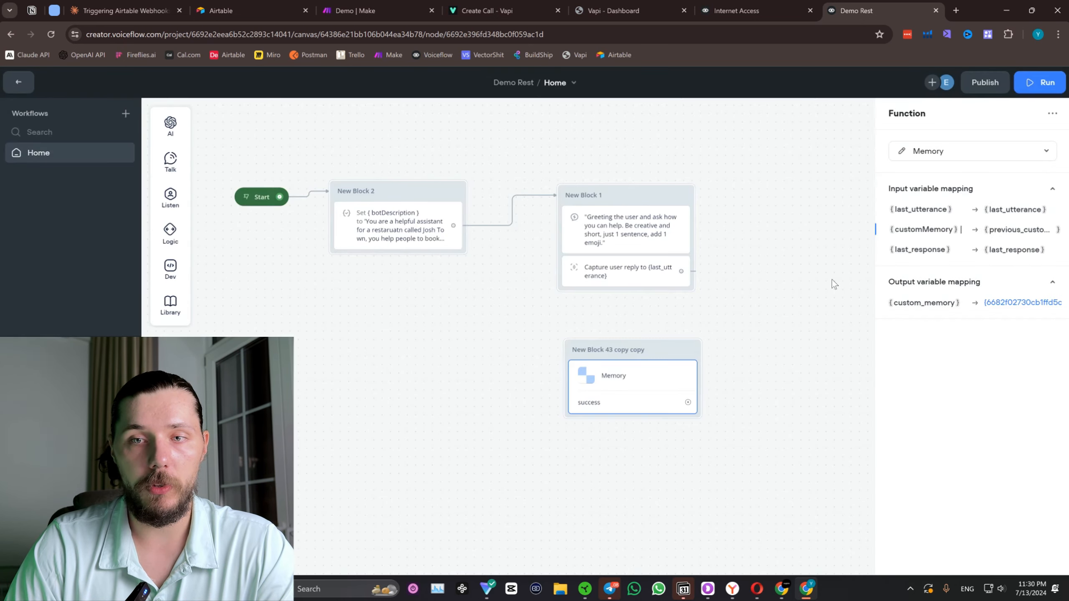
Map the Memory function's custom_memory output to the customMemory variable.
left_click(1023, 304)
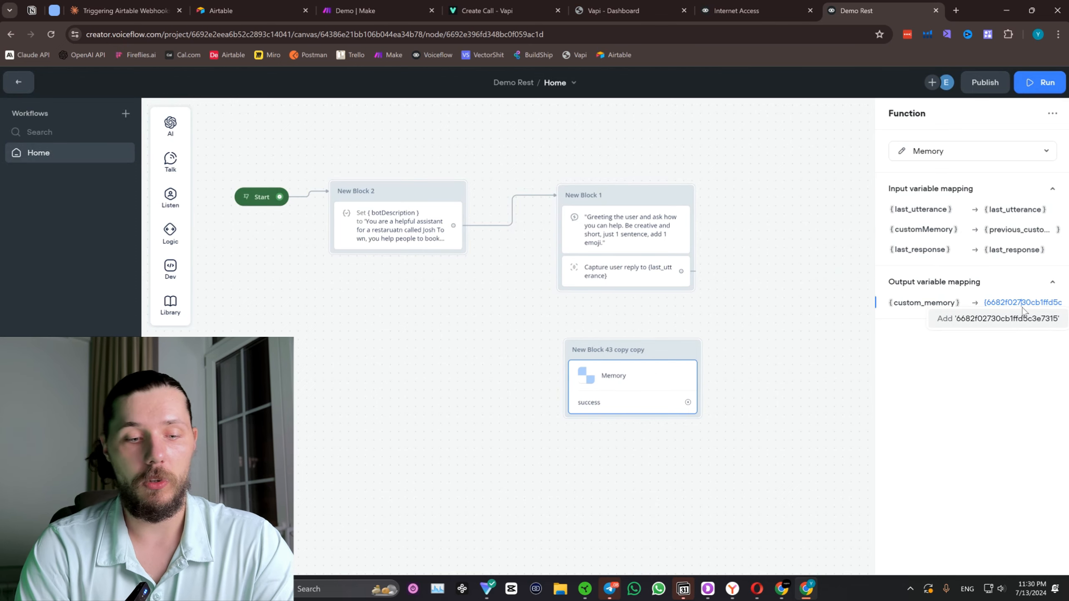
key("ctrl+a")
key("BackSpace")
type("cust")
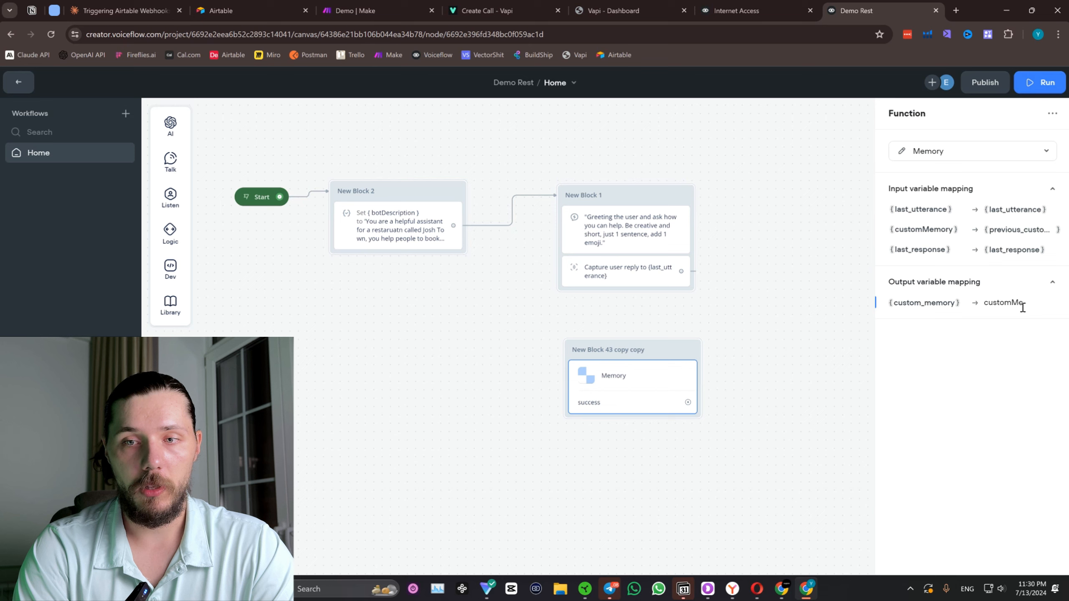
key("BackSpace")
key("BackSpace")
key("BackSpace")
key("BackSpace")
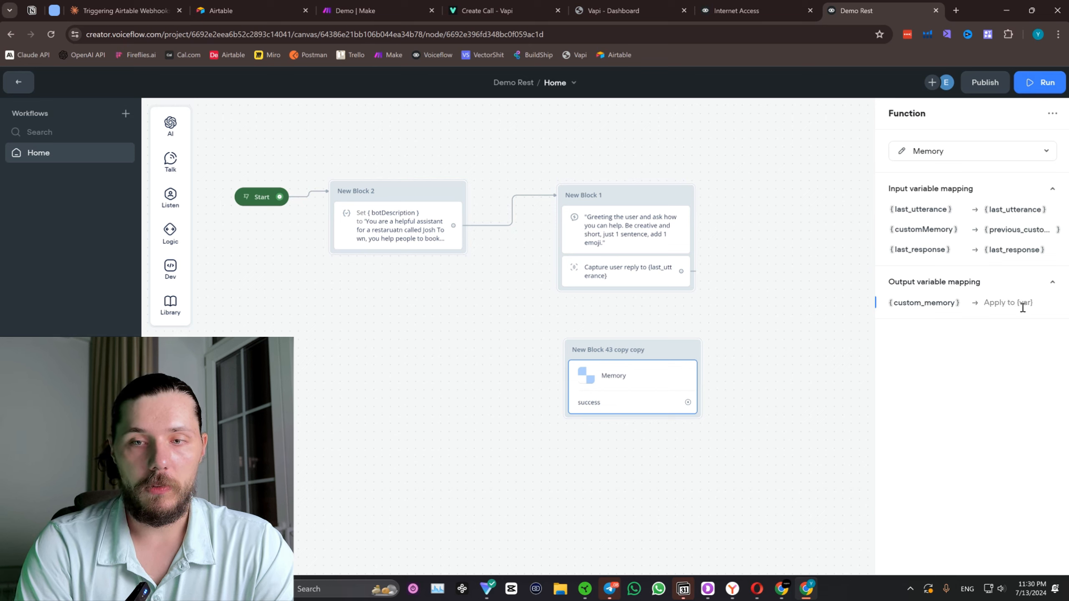
type("{custom")
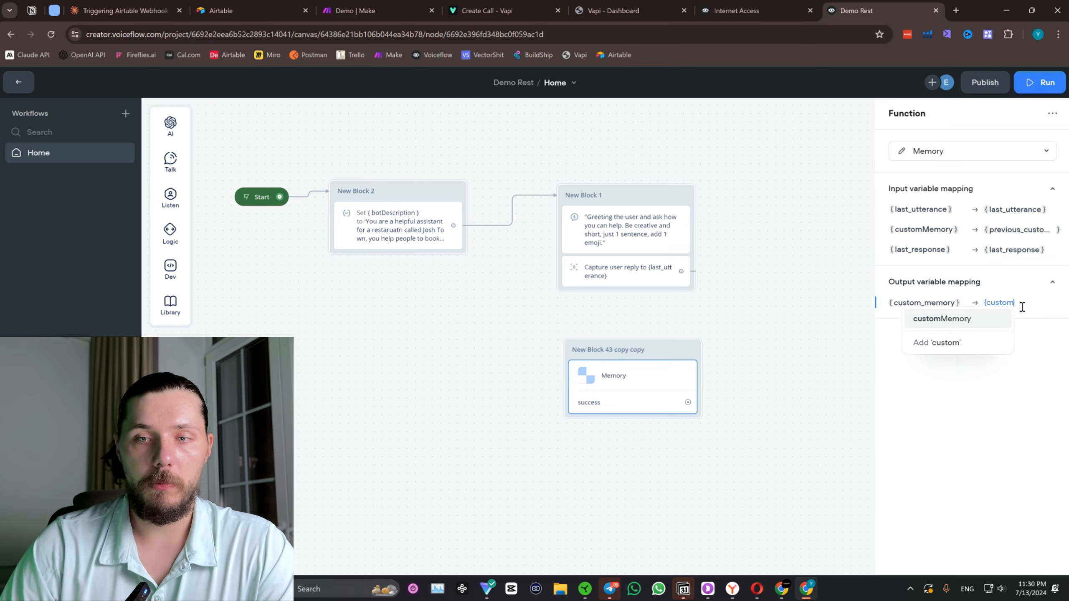
left_click(942, 319)
left_click(756, 303)
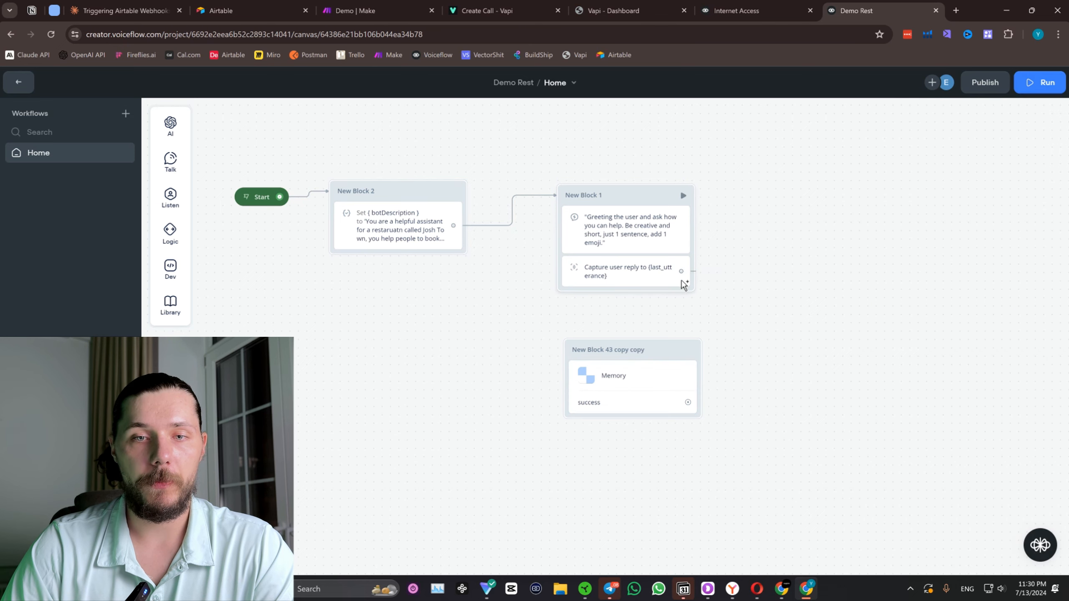
Reposition the Memory block under New Block 1 and connect the user reply capture to it.
left_click_drag(663, 360, 673, 349)
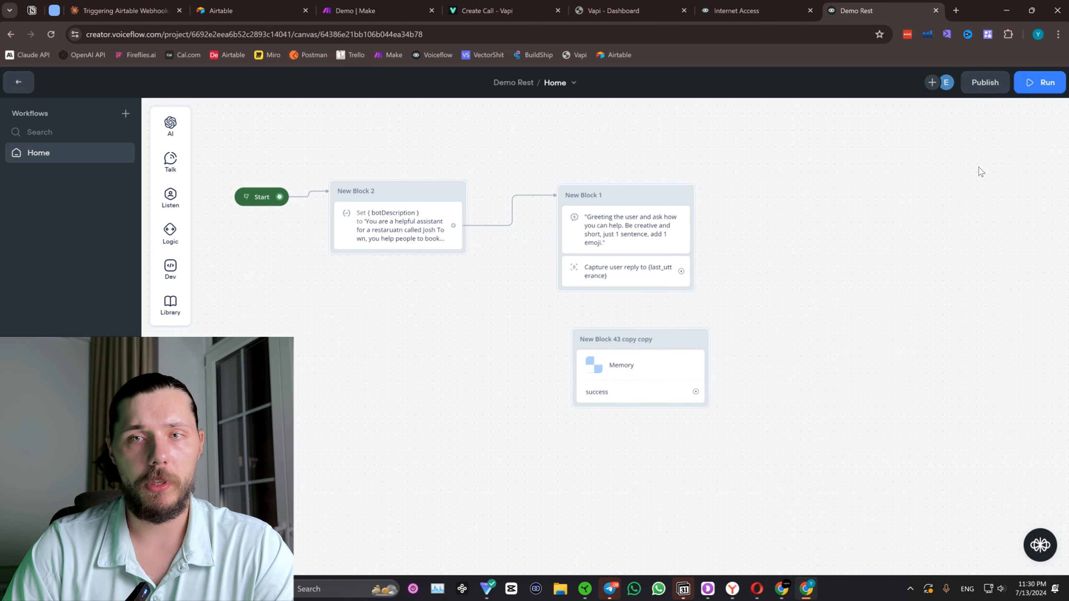
left_click(51, 35)
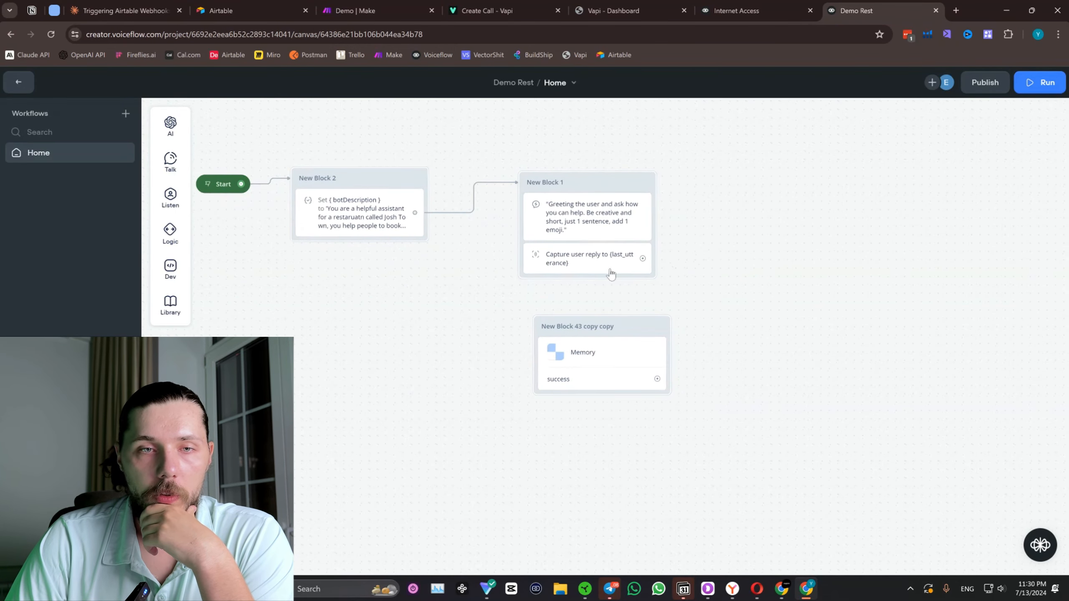
left_click_drag(643, 258, 632, 322)
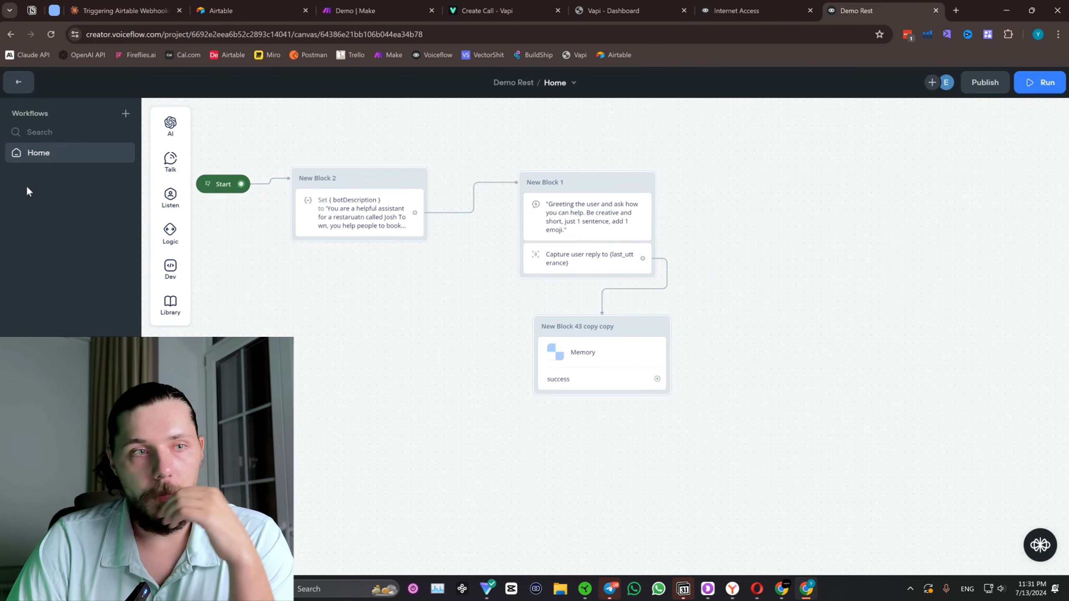
Permanently delete the default No and Yes intents from Demo Rest.
left_click(18, 82)
left_click(74, 291)
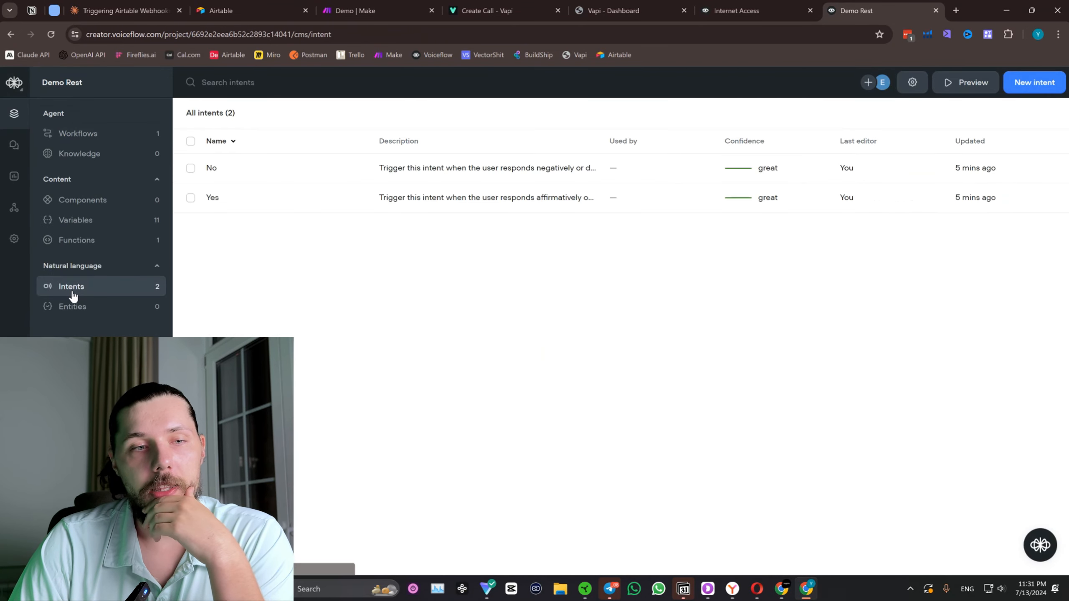
left_click(191, 141)
left_click(303, 113)
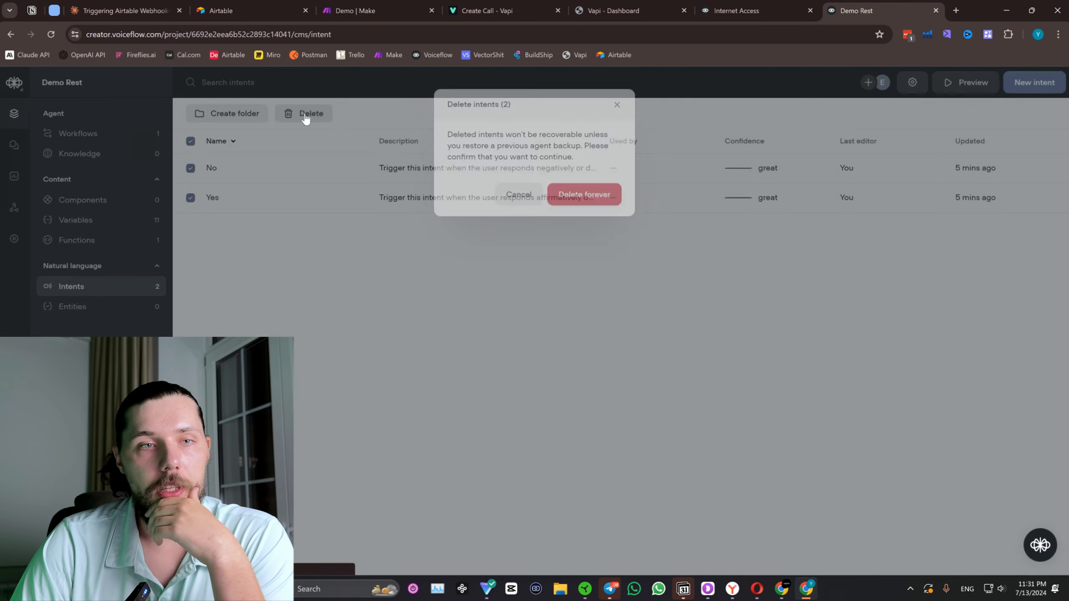
left_click(615, 201)
Start an intent named "Book a table" with utterances "I want to book a table", "Lets book something" and "What do you have available".
left_click(618, 398)
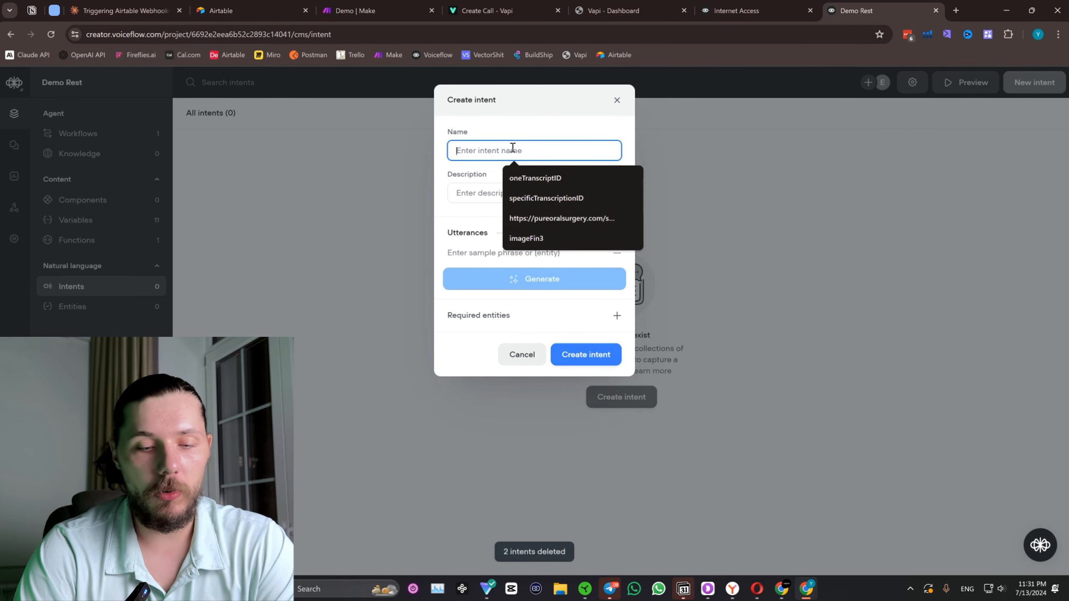
type("Book a table")
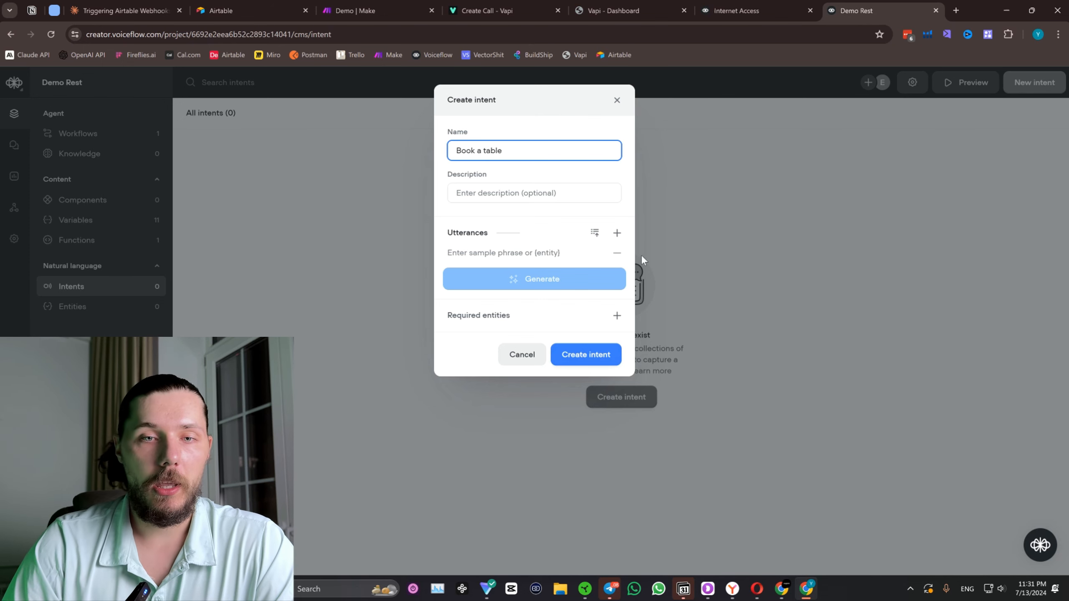
left_click(566, 252)
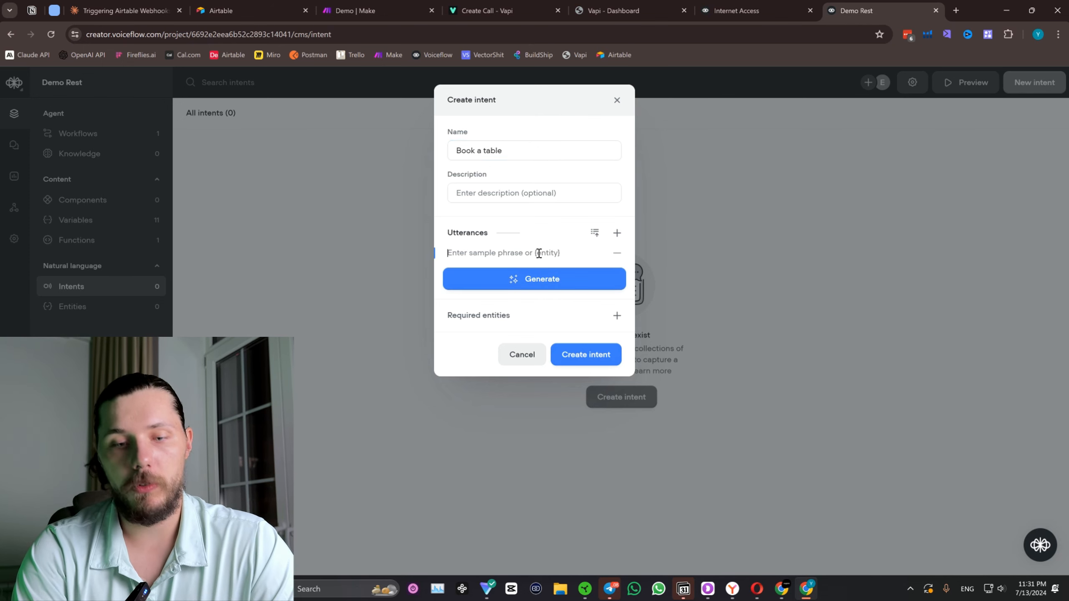
type("I want to book a tab")
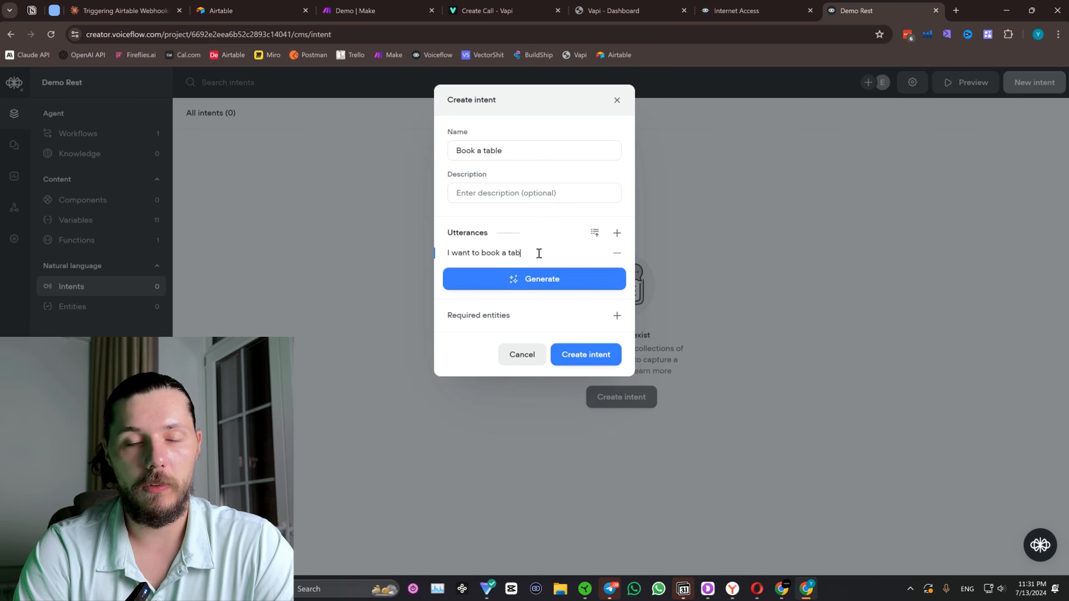
type("le")
left_click(617, 233)
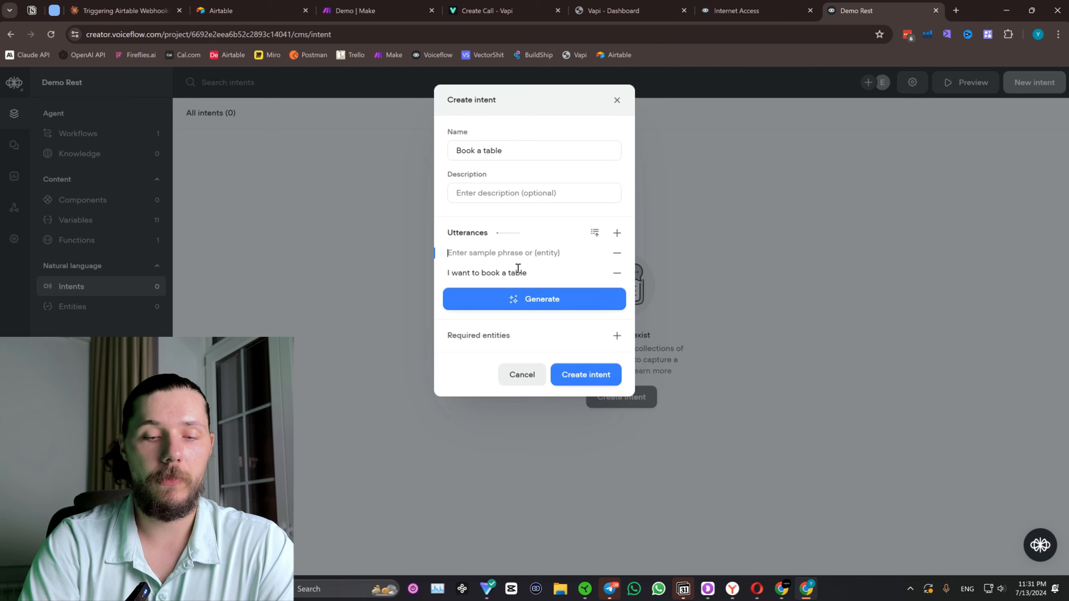
type("Lets book something")
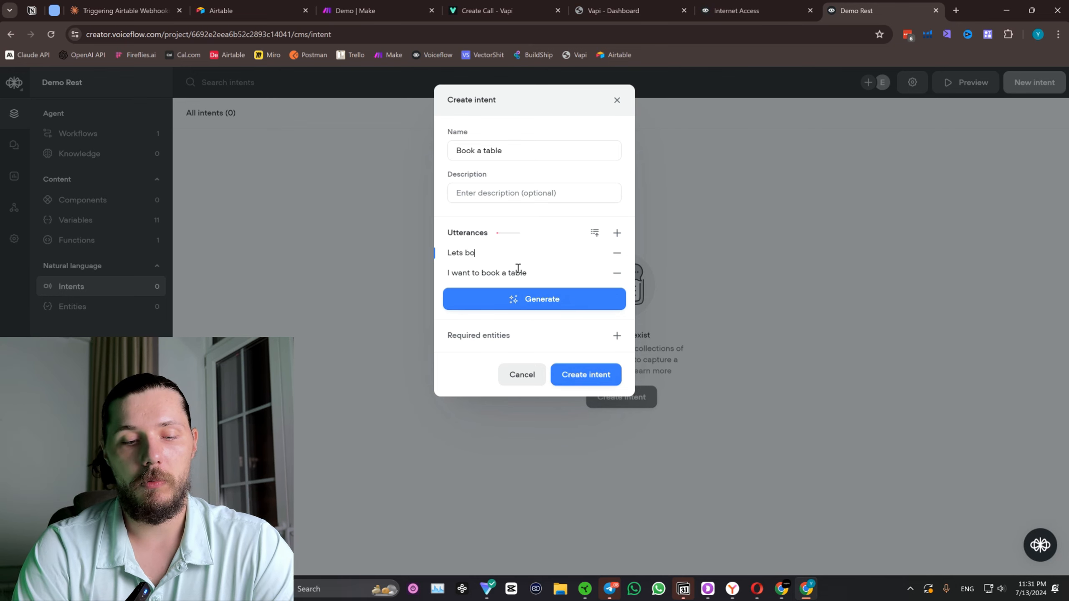
left_click(617, 233)
type("What do you have available")
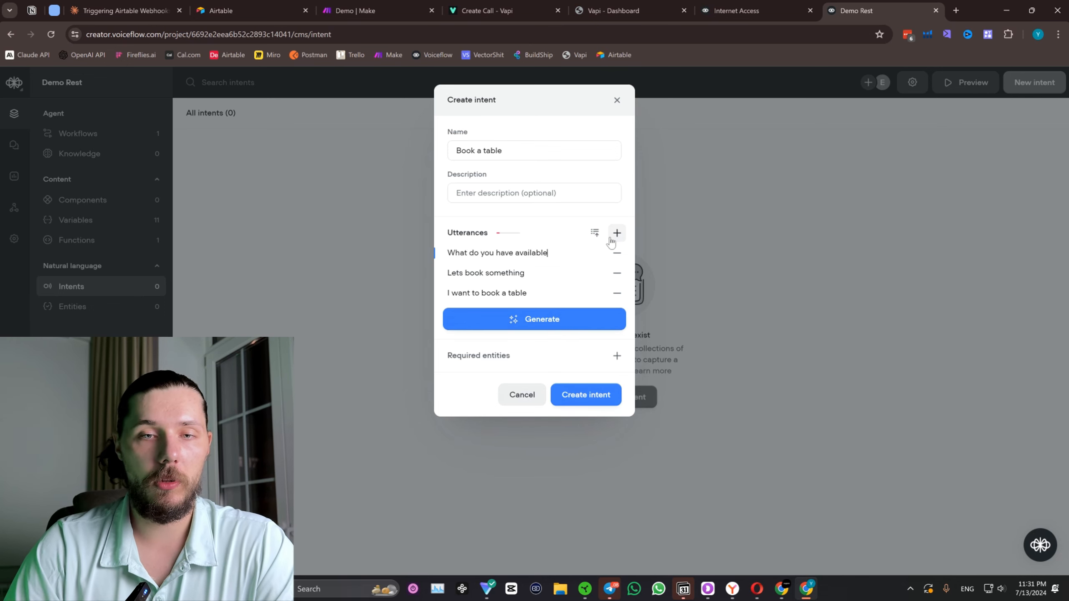
Generate additional sample utterances for the Book a table intent.
left_click(611, 242)
left_click(544, 339)
left_click(534, 382)
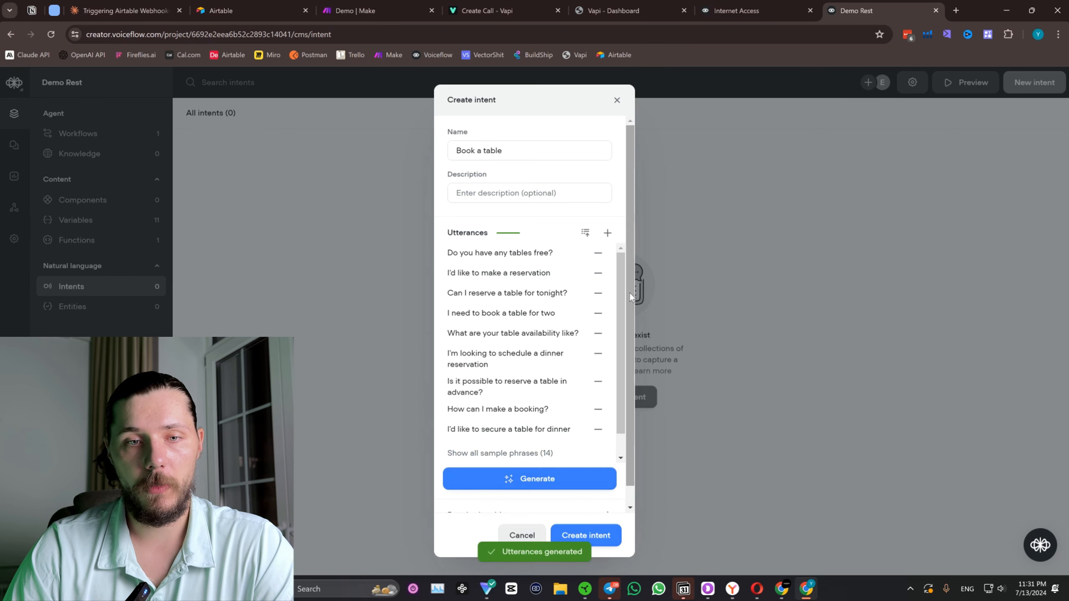
scroll(566, 361, "down", 1)
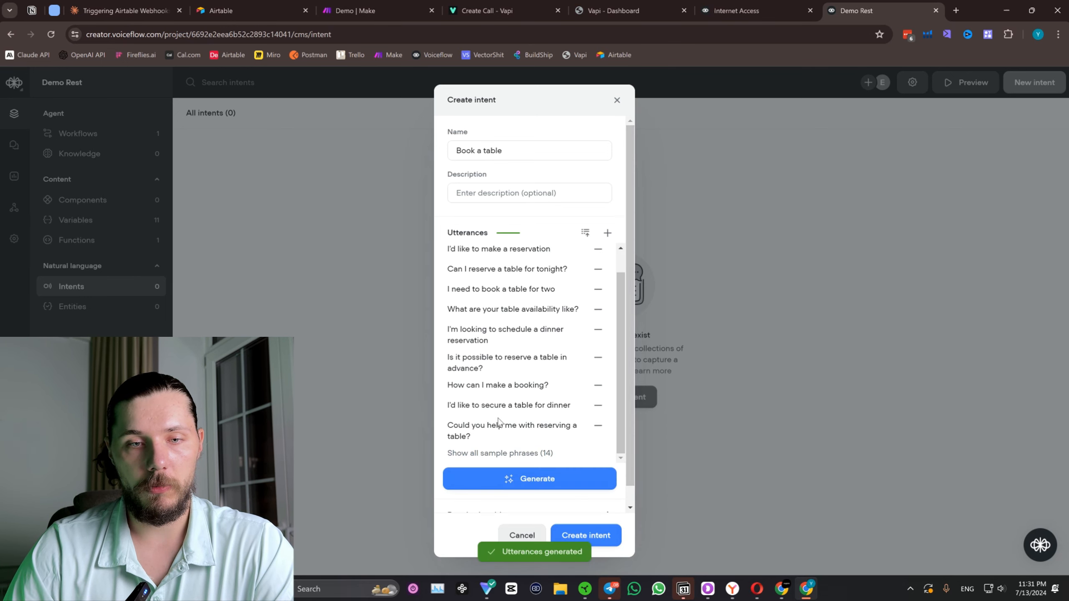
Describe the intent as "Trigger this intent when user wants to book a table" and create it.
left_click(511, 191)
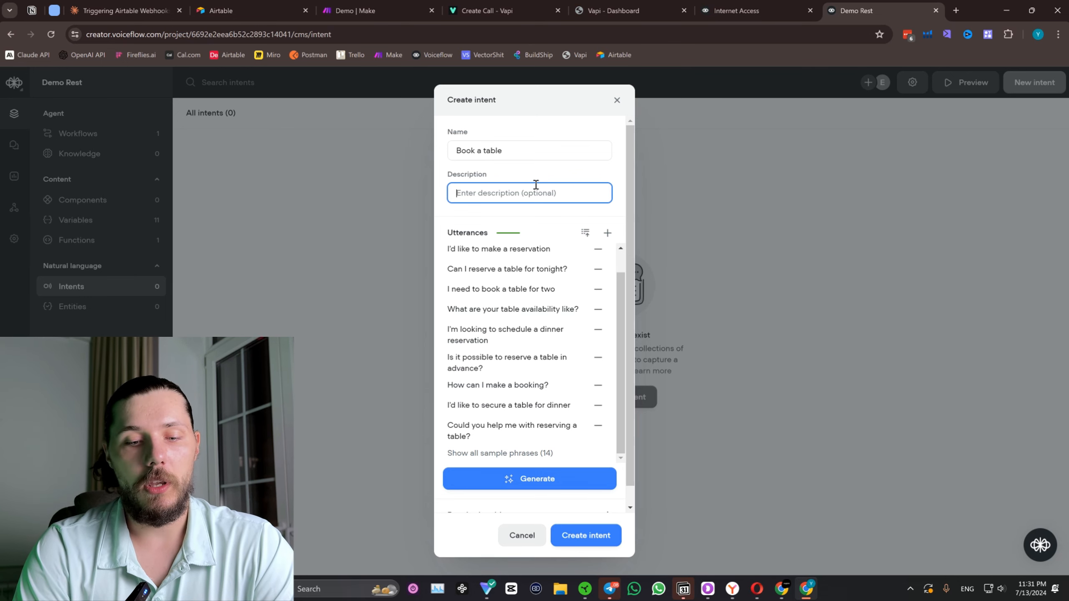
type("Trigger this")
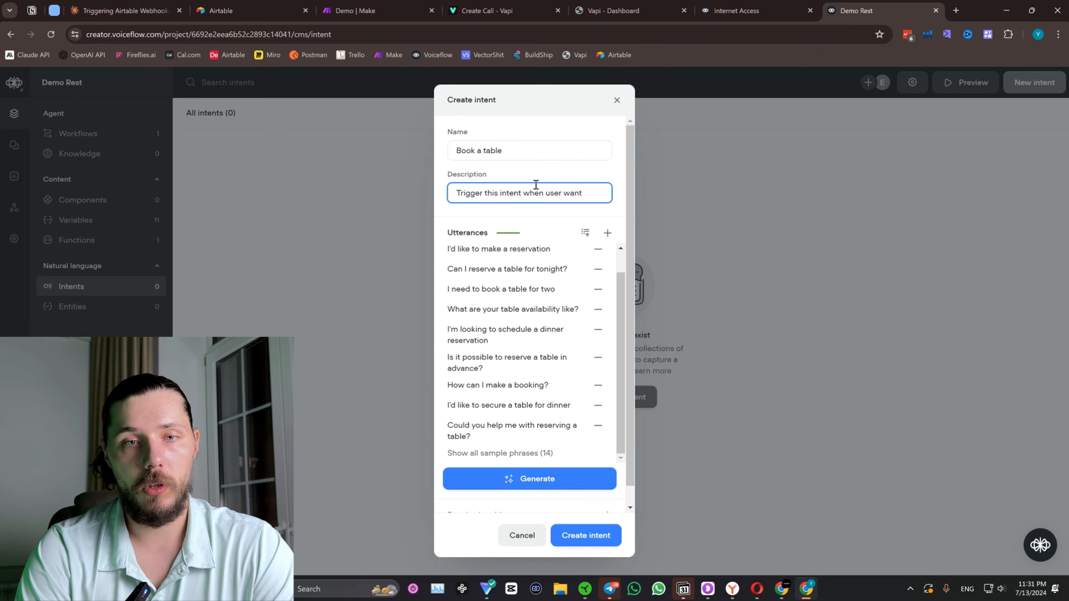
type("intent when user wants to b")
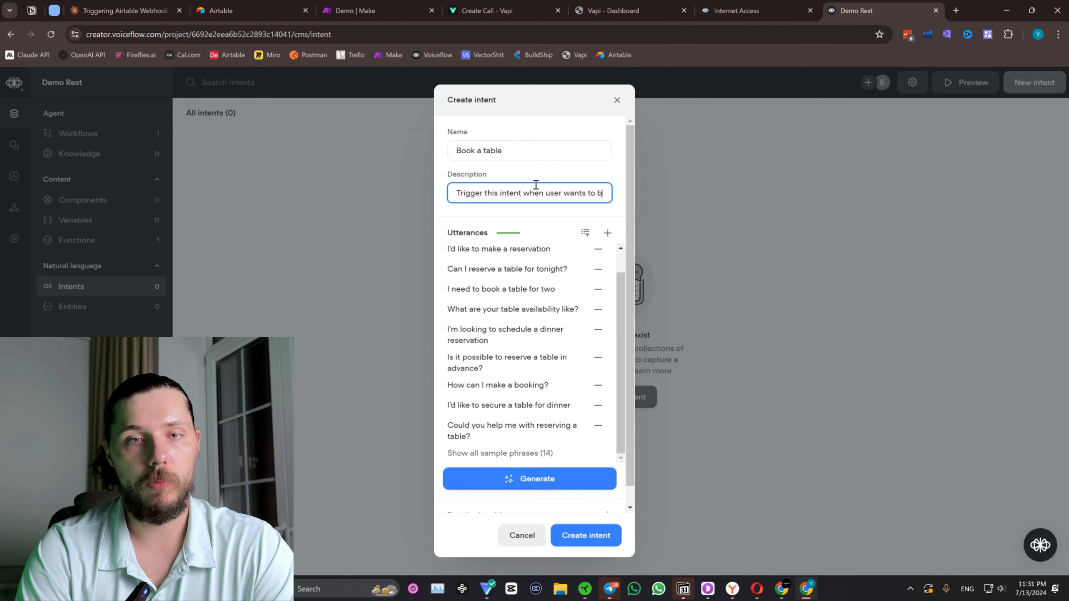
type("ook a table")
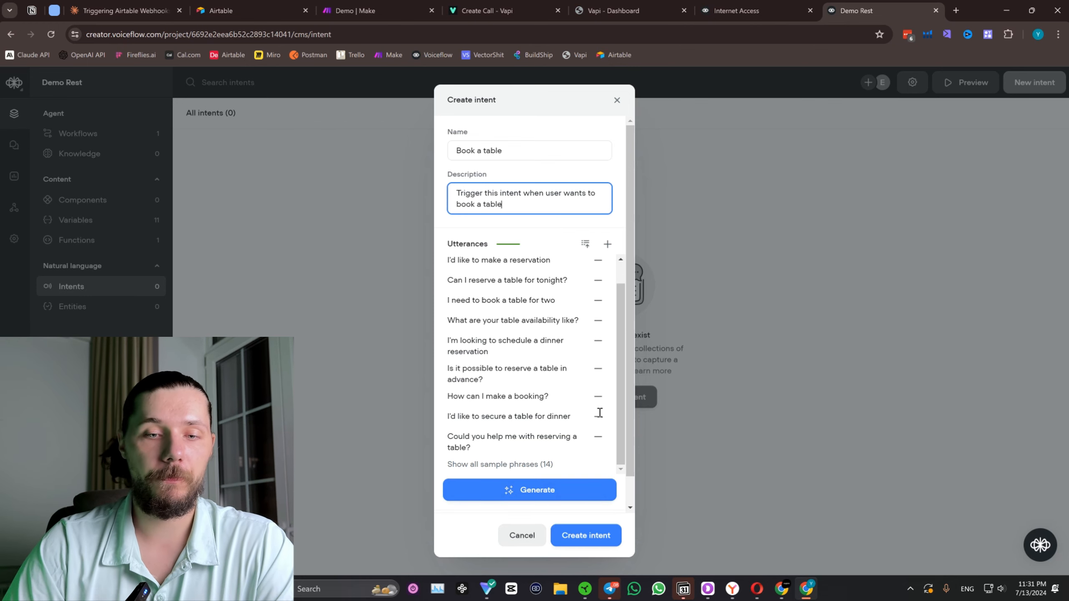
left_click(615, 546)
Switch intent classification to a large language model (LLM) using Claude 3.5 - Sonnet.
left_click(912, 90)
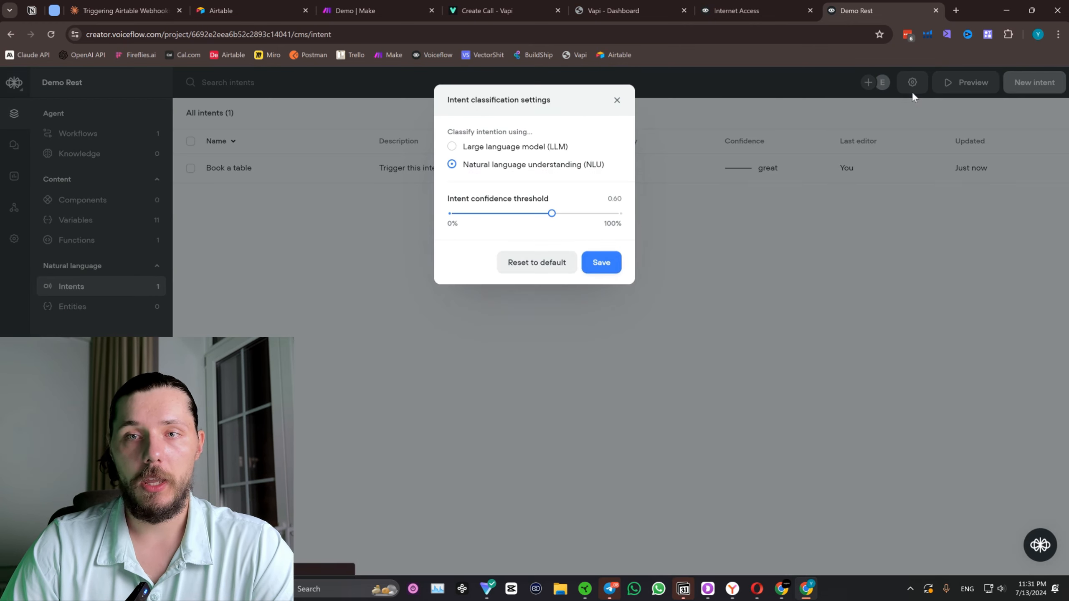
mouse_move(587, 173)
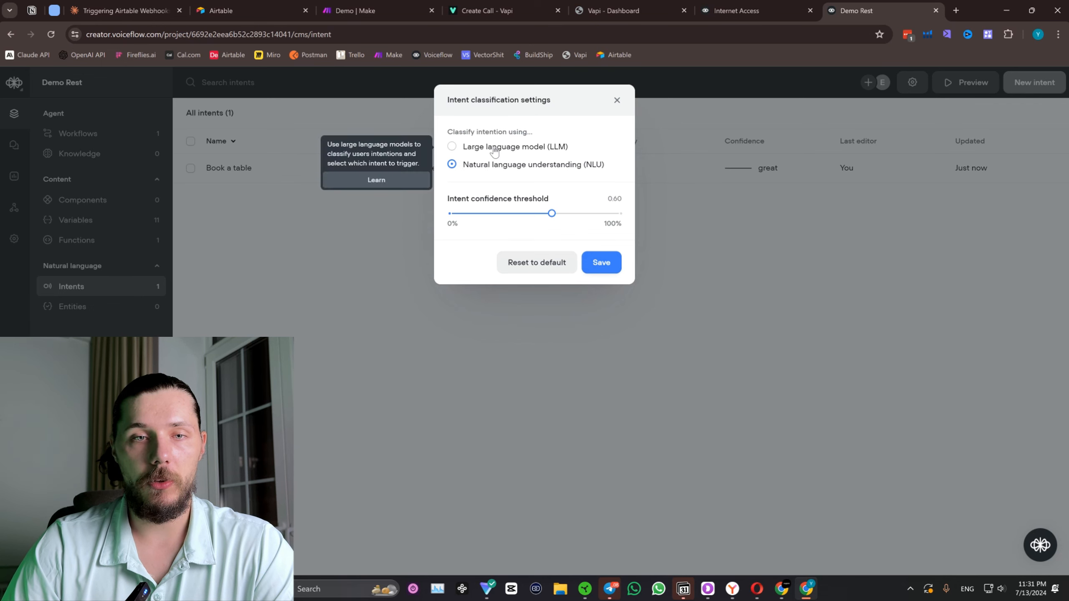
left_click(463, 147)
left_click(538, 220)
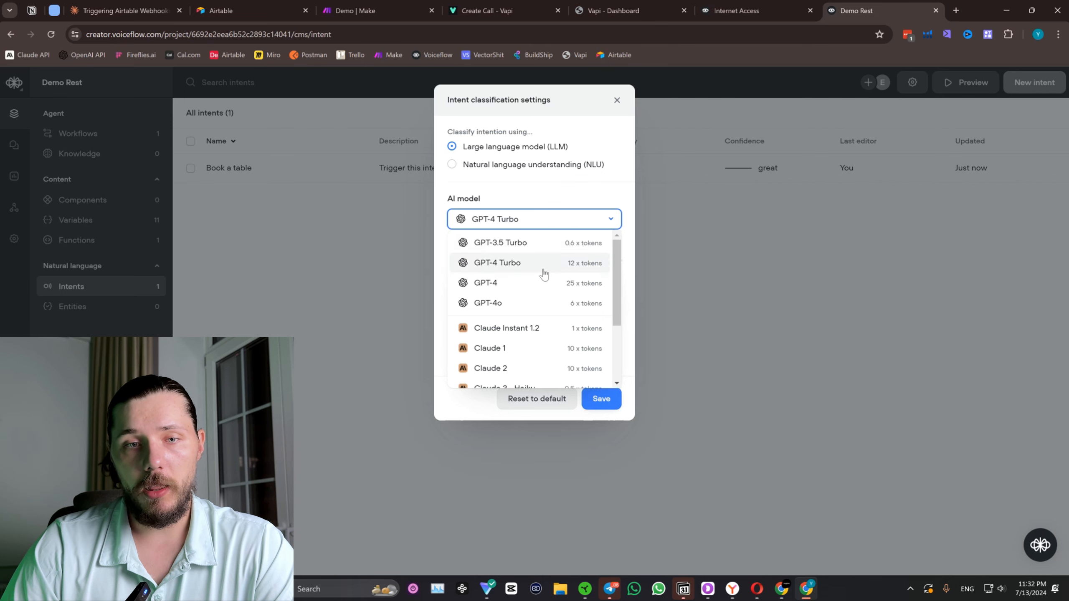
scroll(545, 291, "down", 3)
left_click(534, 332)
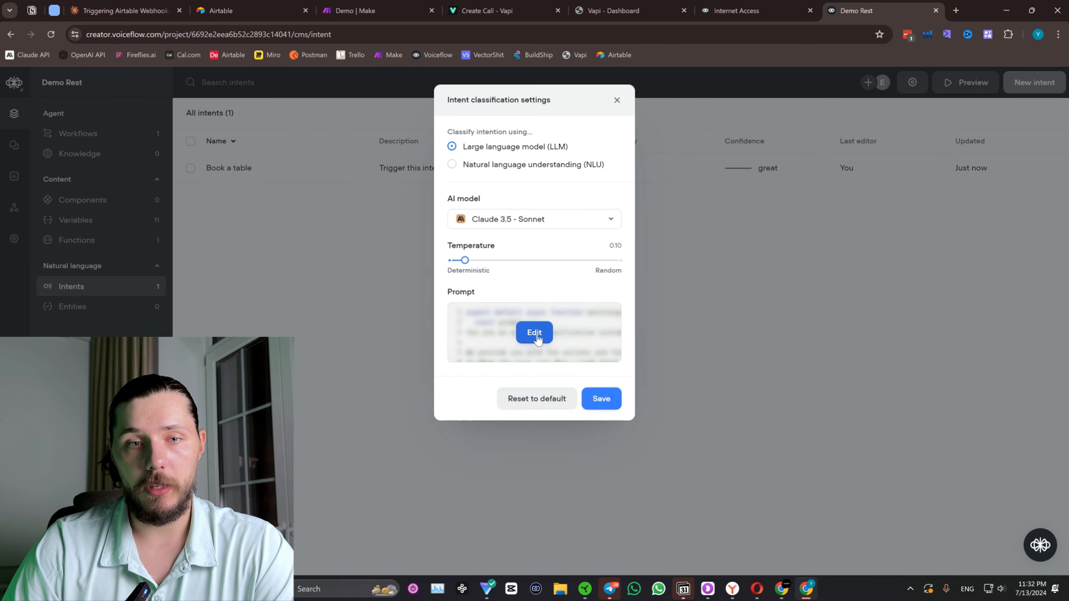
Replace the classification prompt's opening line with "You are an assistant descigned to identify when user want to book a table." and save the settings.
left_click(542, 337)
left_click(75, 151)
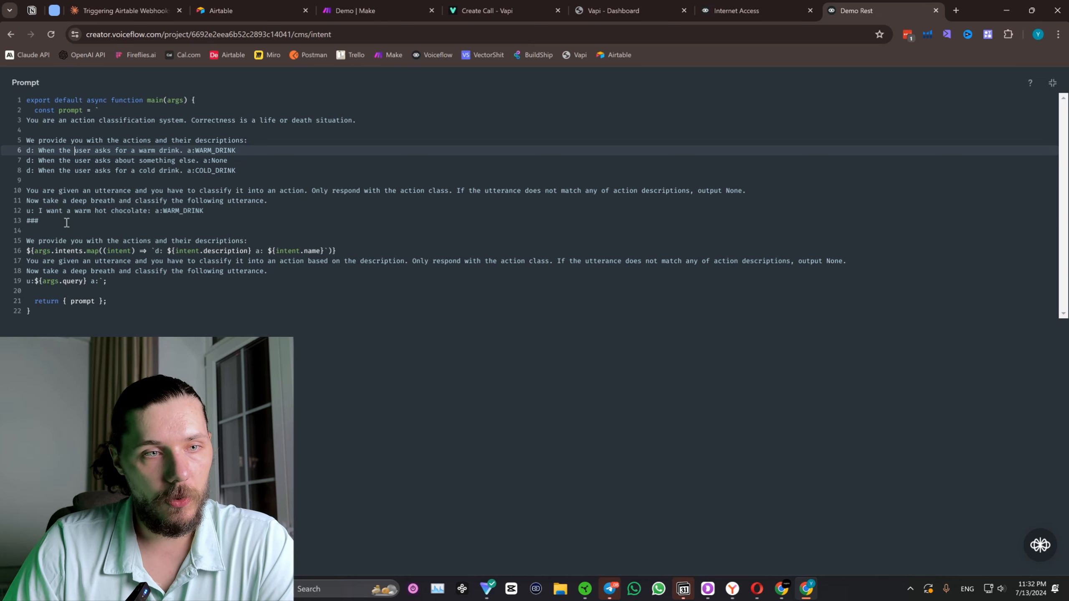
left_click_drag(328, 124, 28, 123)
type("You")
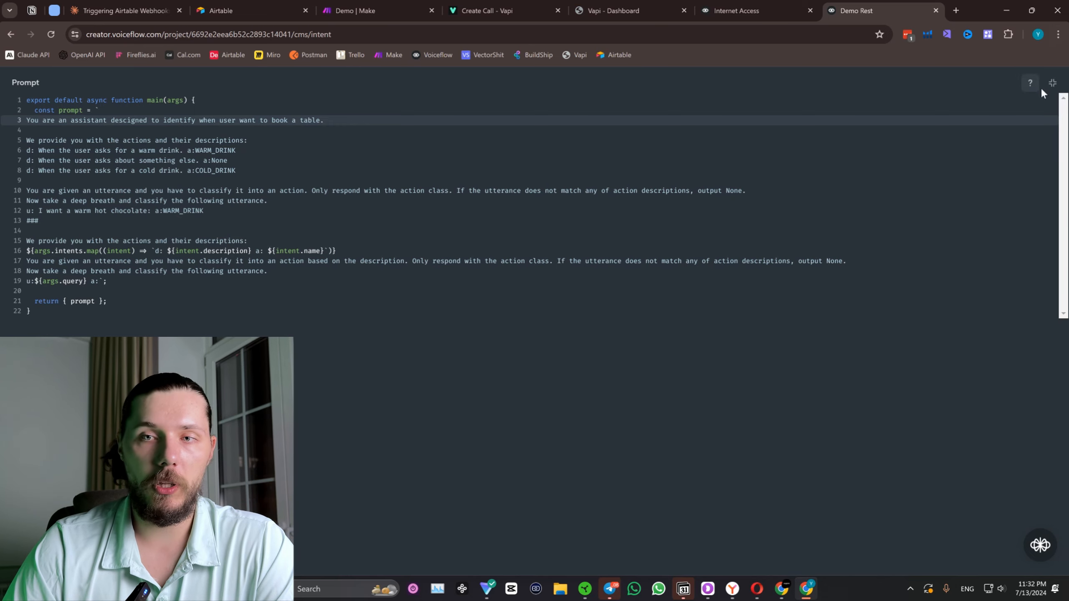
left_click(1052, 83)
left_click(610, 399)
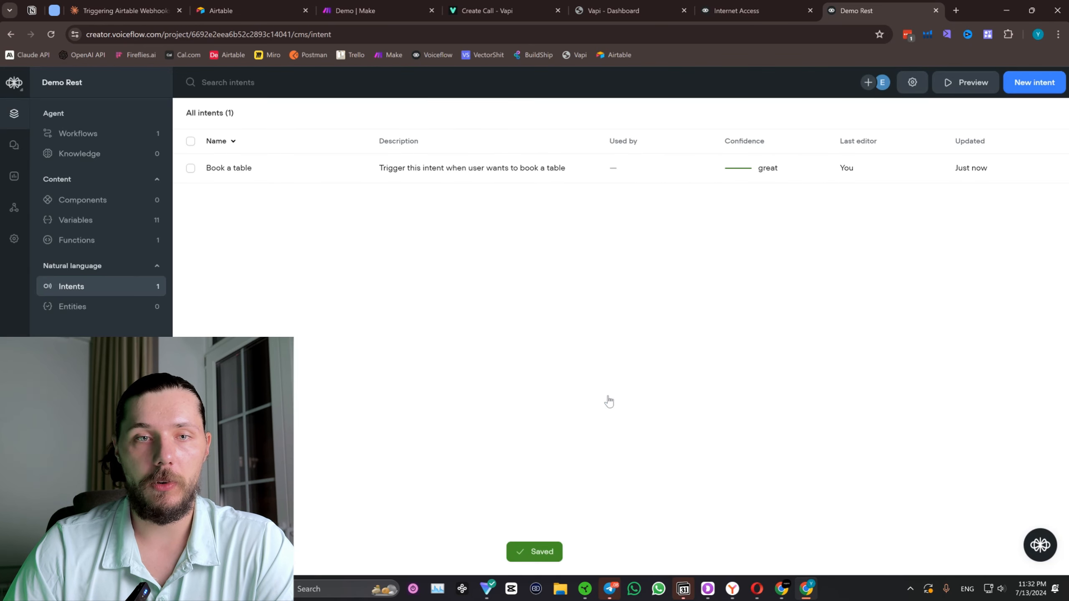
Open the Home workflow and add a Response AI block connected to the Memory block's success path.
left_click(79, 134)
double_click(261, 182)
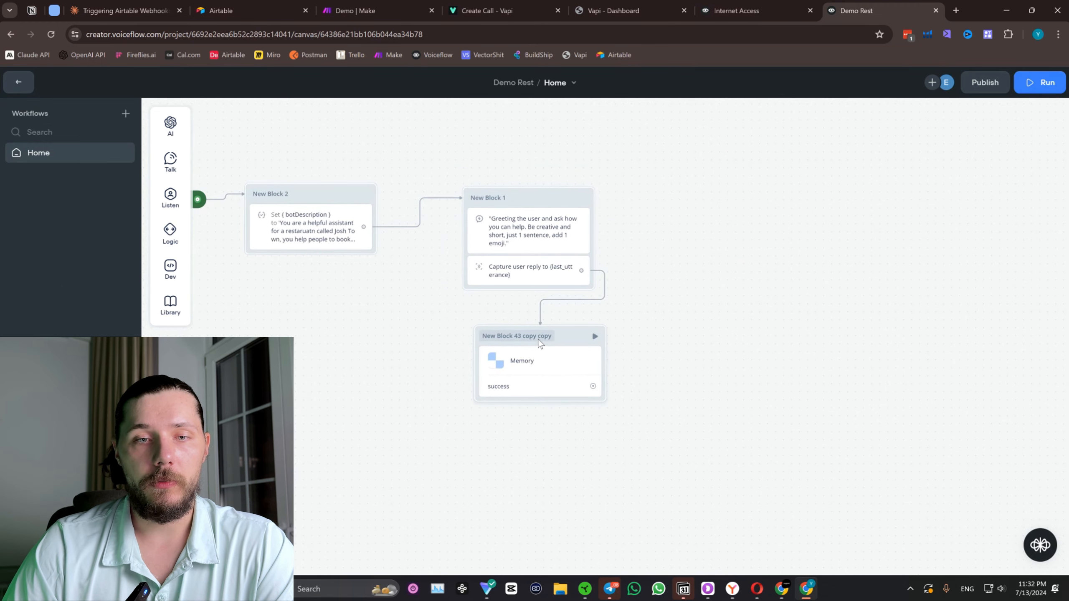
left_click_drag(584, 390, 736, 213)
mouse_move(764, 213)
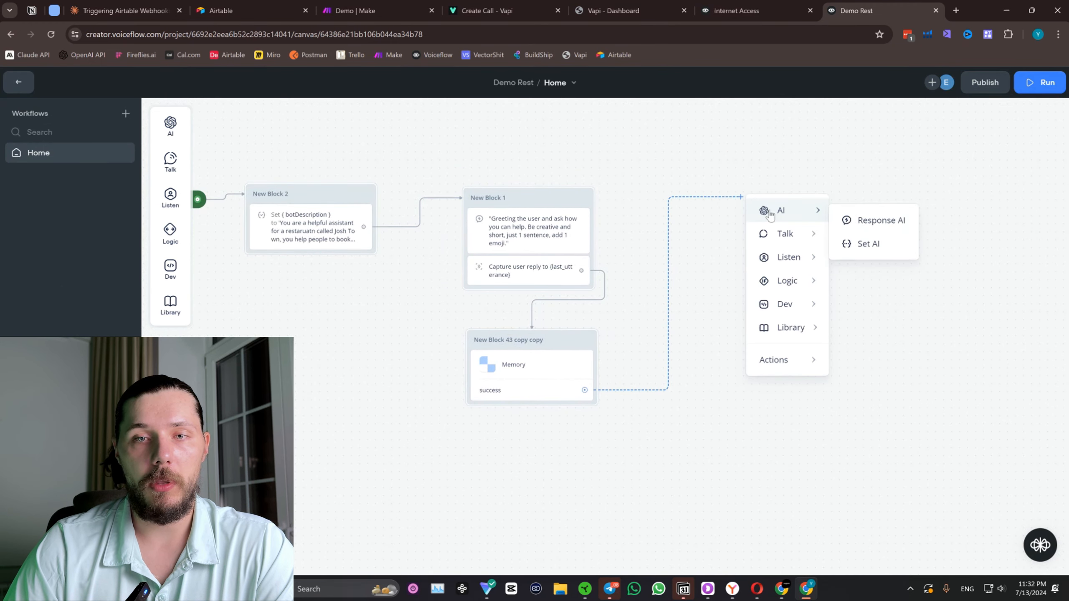
left_click(856, 219)
left_click_drag(699, 210, 676, 209)
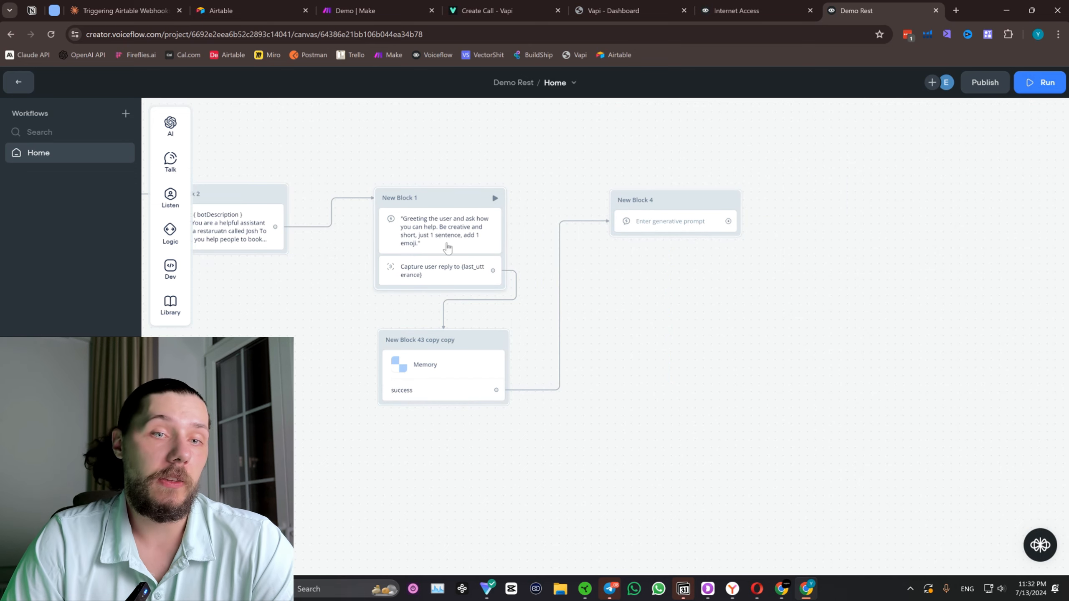
Write the new Response AI prompt as "Answer the user's last utterance:" followed by the {last_utterance} variable on a separate line.
left_click(694, 223)
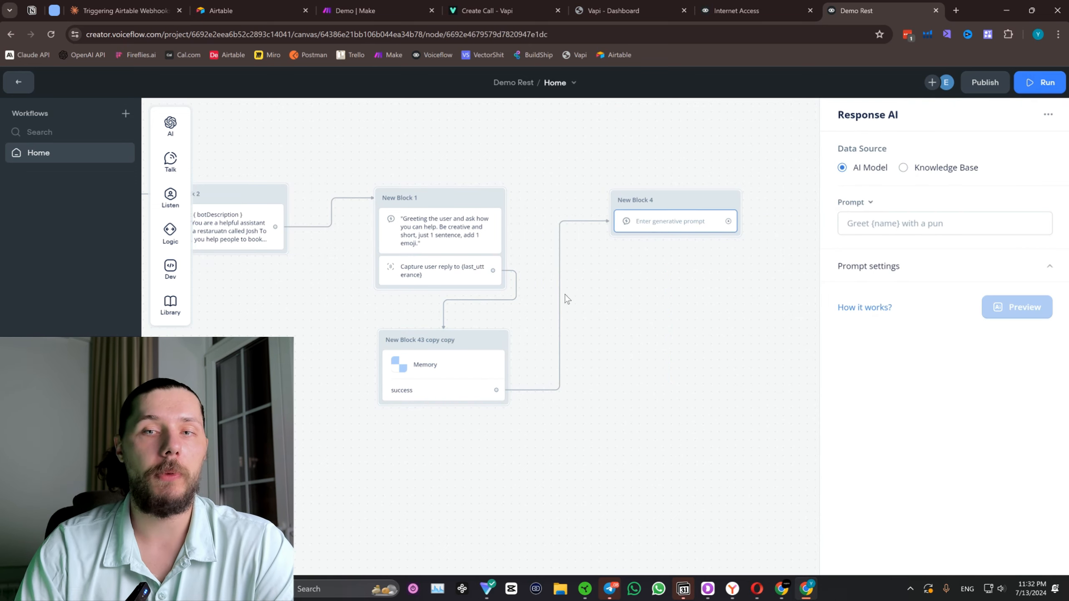
left_click(899, 223)
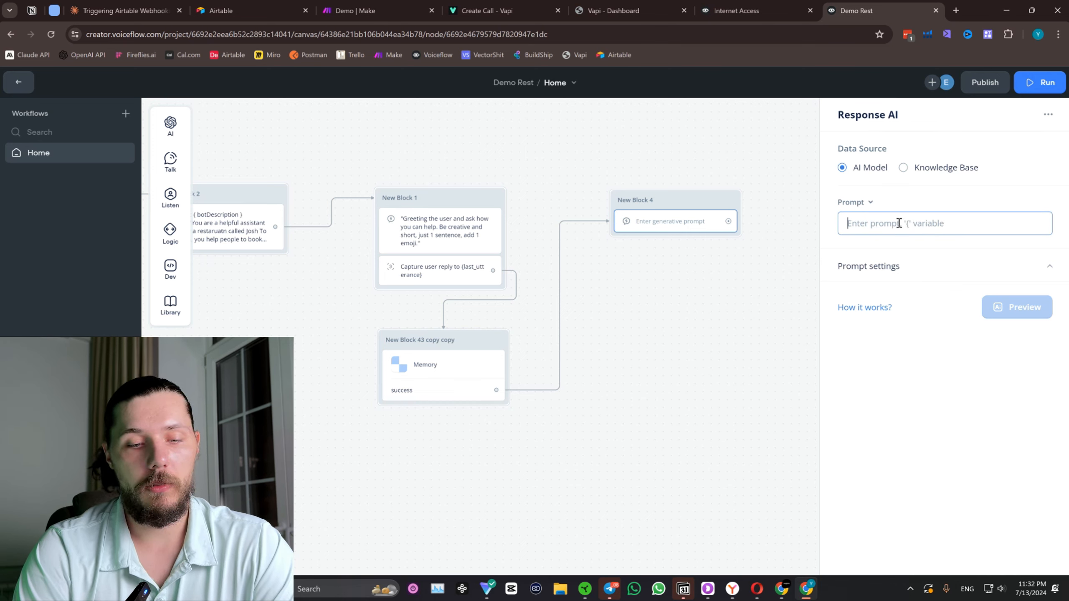
type("An")
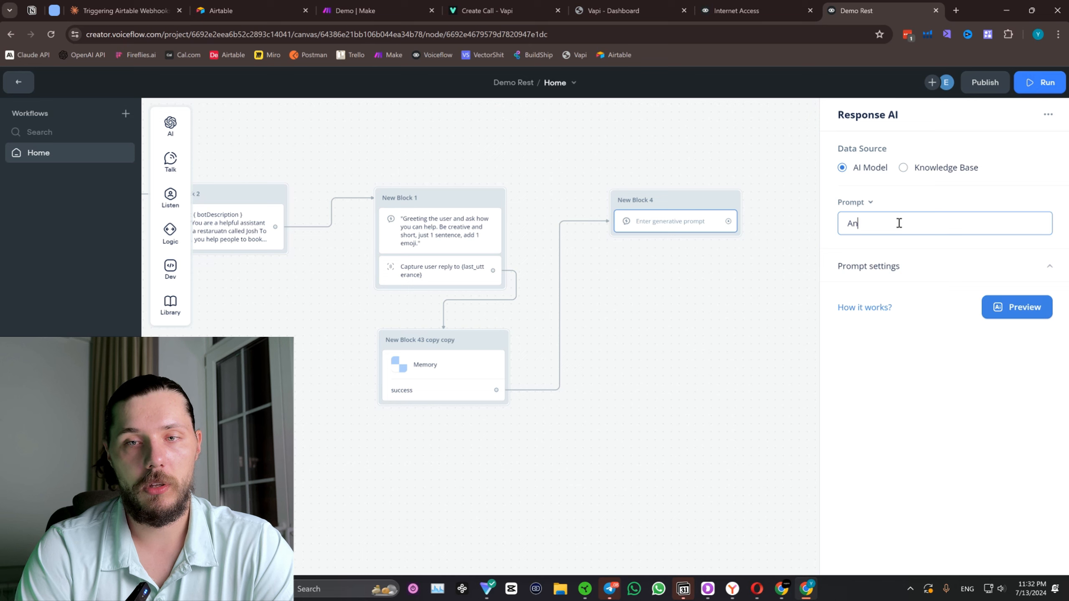
type("swer the user's last utterance:")
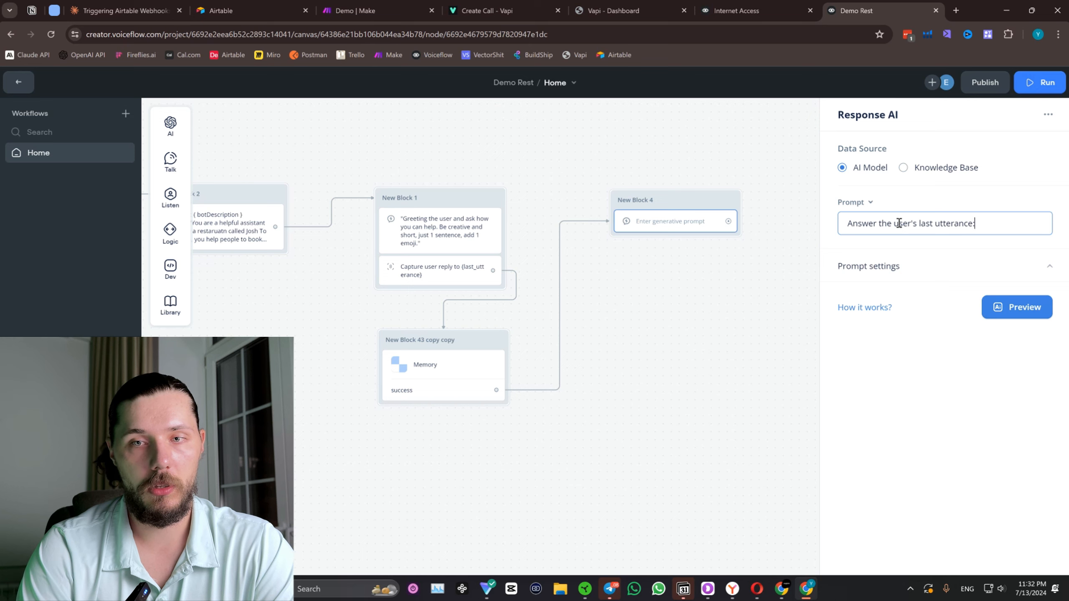
key("Return")
type("{l")
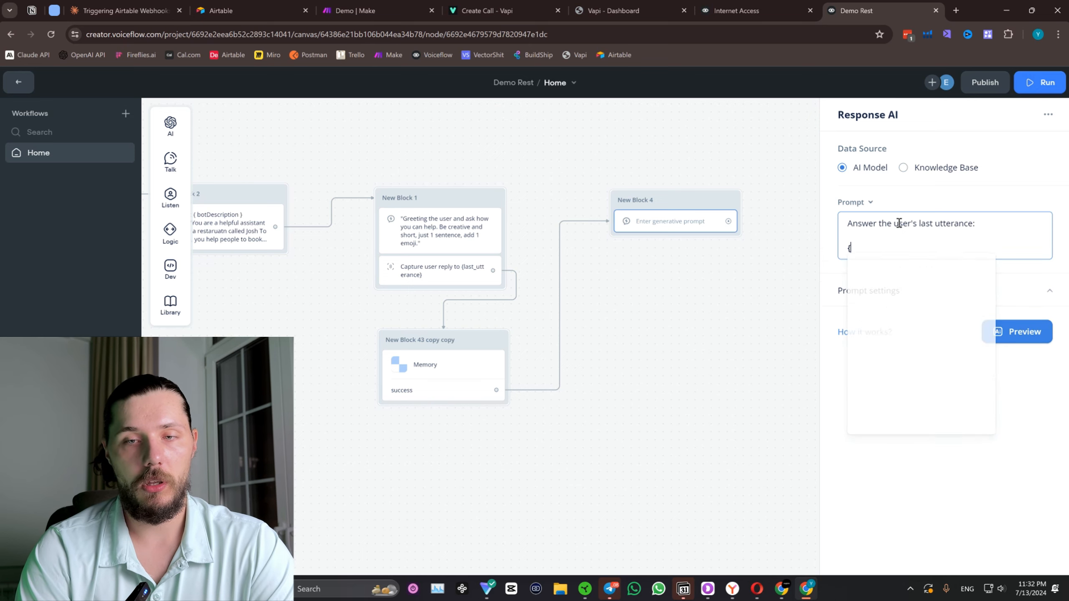
type("a")
left_click(901, 345)
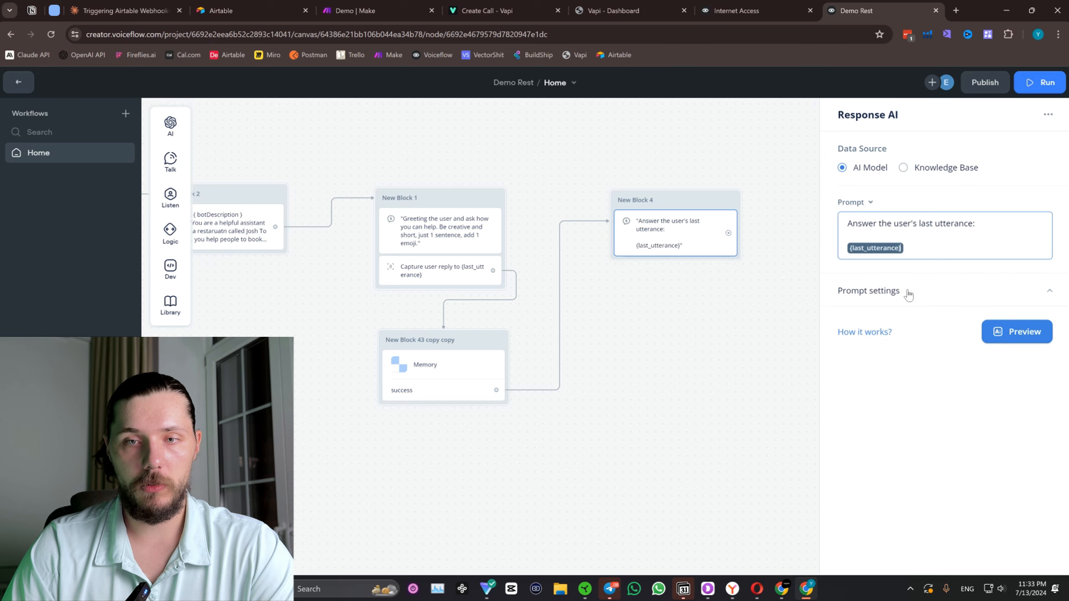
key("Return")
key("Return")
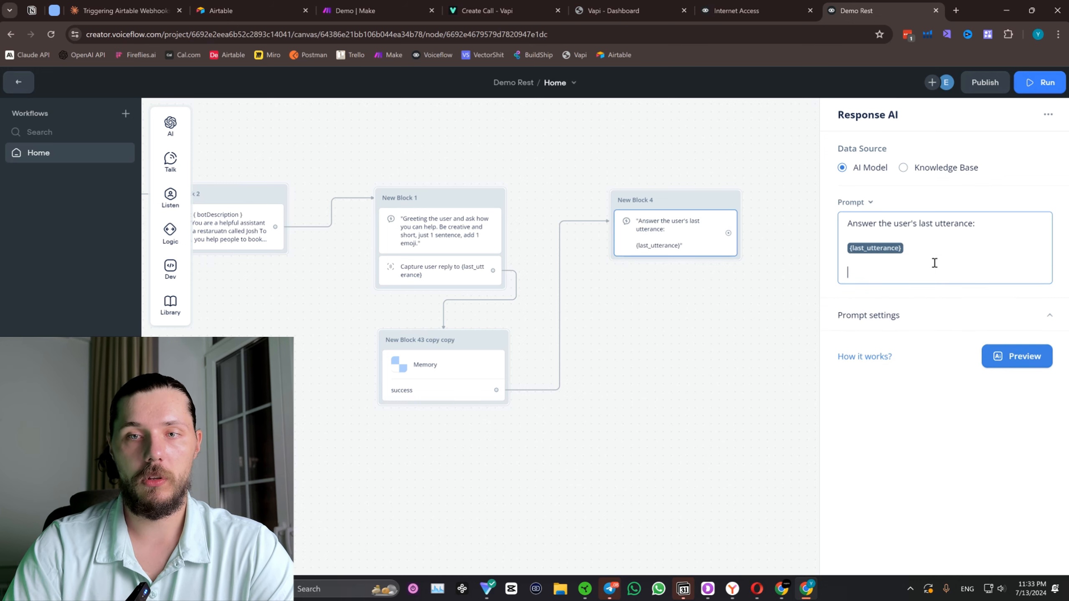
Copy "Be creative and short, just 1 sentence, add 1 emoji." from the greeting prompt to the end of New Block 4's prompt.
left_click(468, 244)
left_click_drag(1022, 225, 1038, 235)
key("ctrl+c")
left_click(673, 238)
left_click(937, 252)
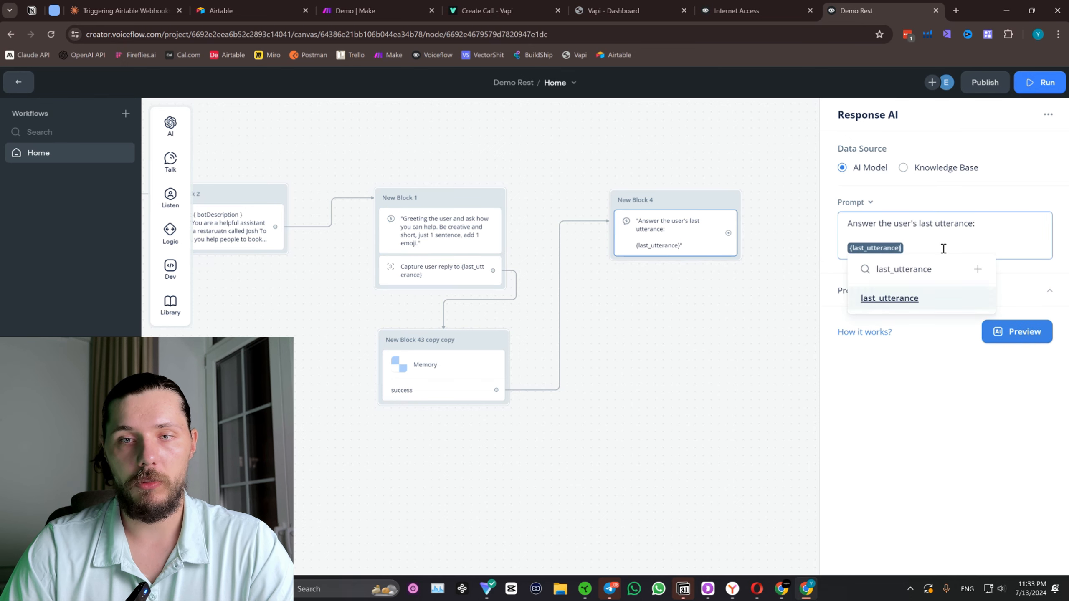
key("Return")
key("ctrl+v")
left_click(944, 248)
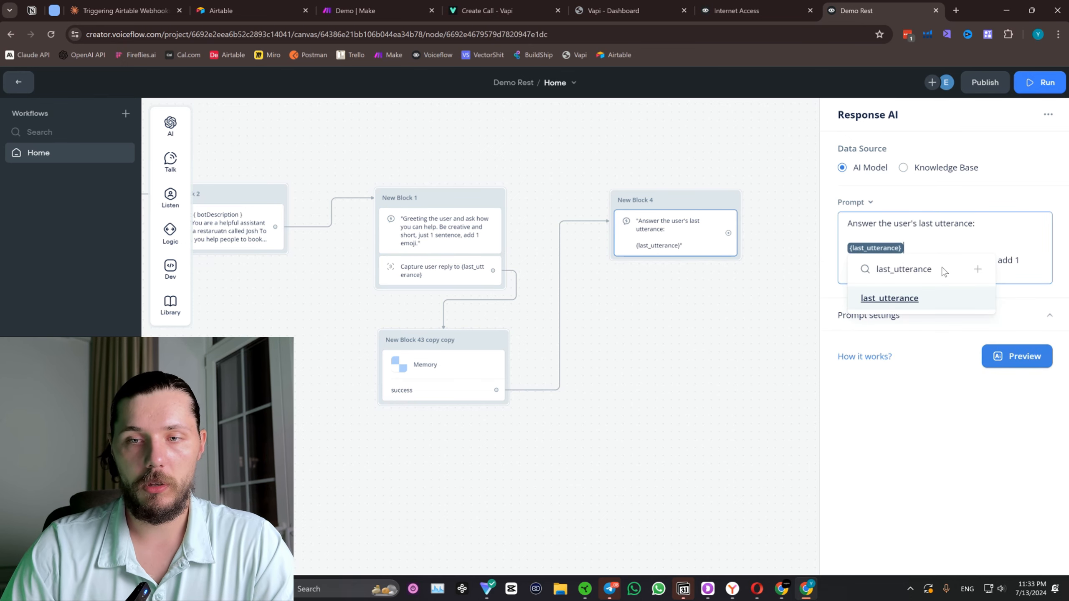
key("Return")
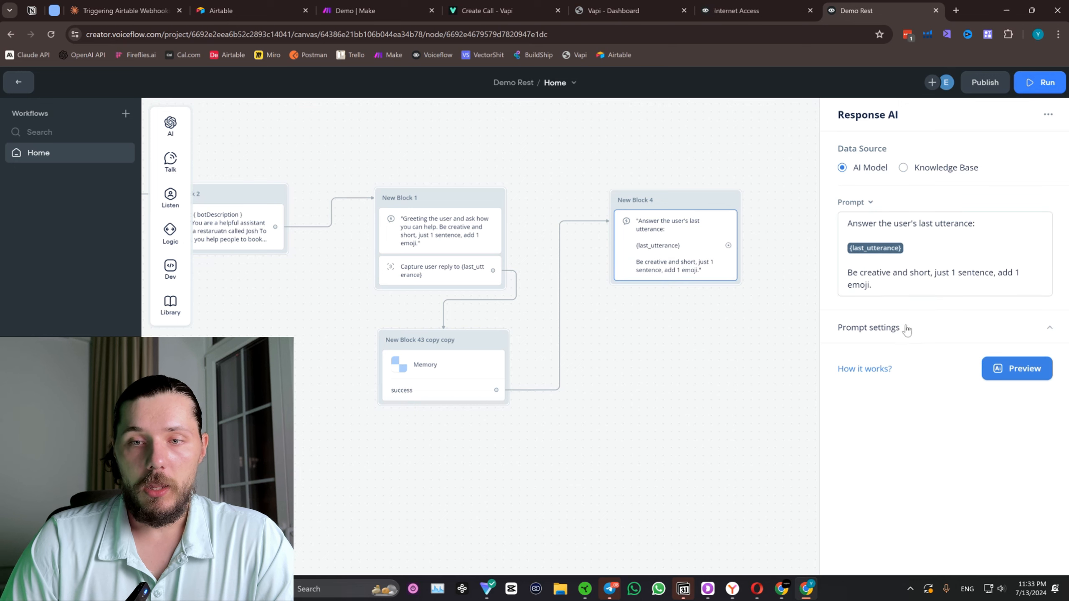
Configure New Block 4's prompt settings with the {botDescription} variable in the system prompt, the GPT-4o model and 500 max tokens.
left_click(902, 329)
left_click(912, 484)
type("d{bo")
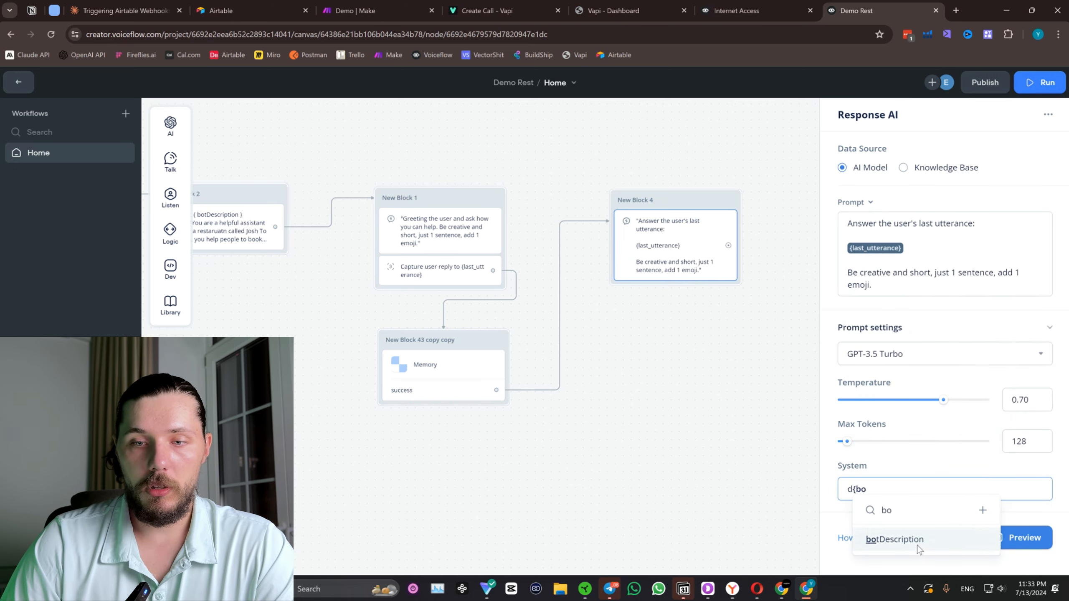
left_click(884, 540)
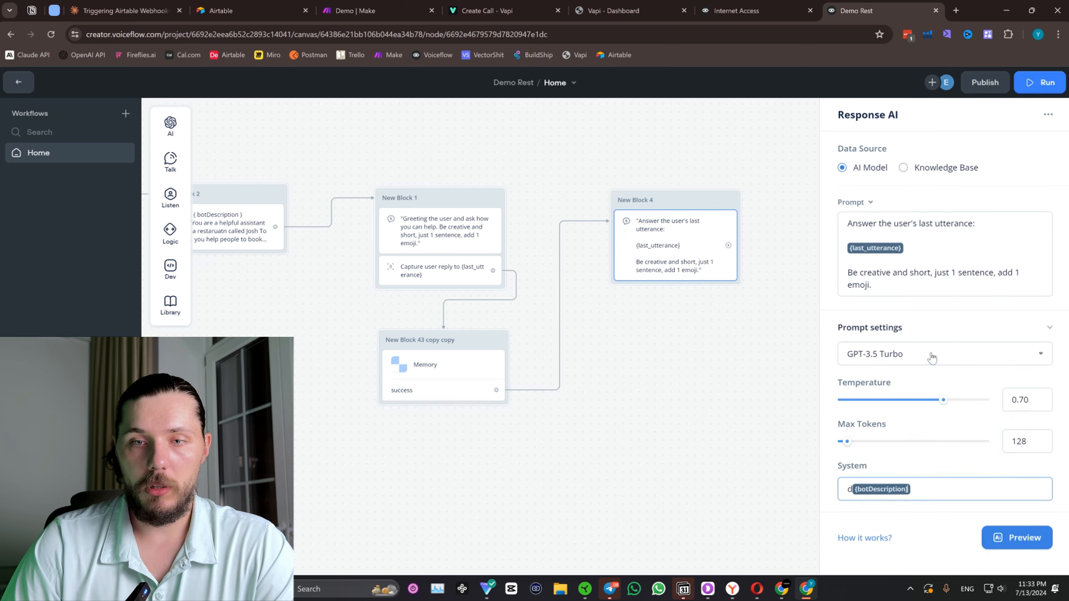
left_click(931, 354)
left_click(901, 457)
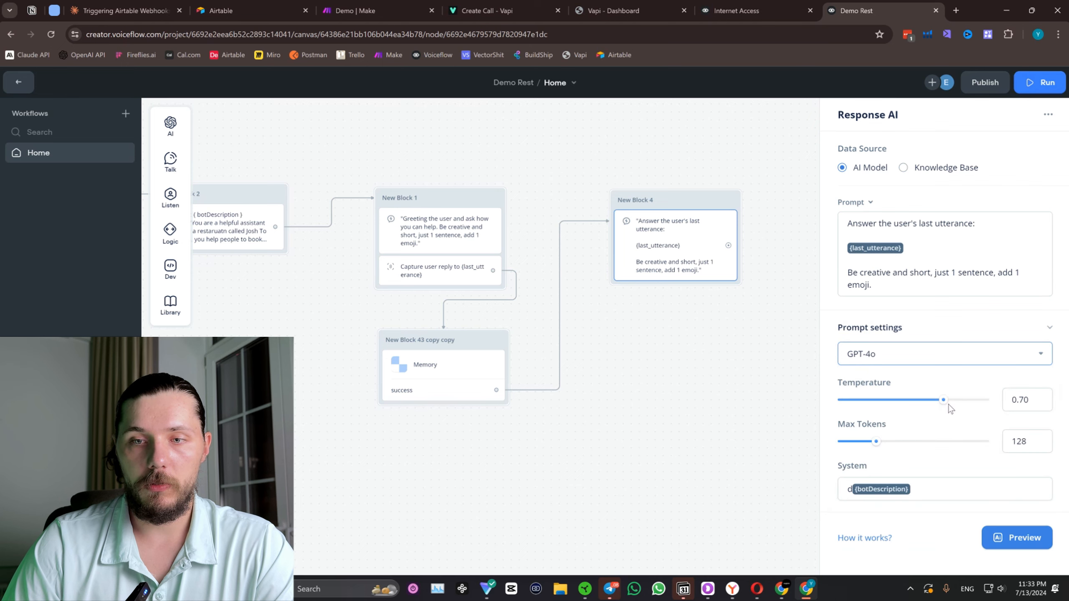
left_click_drag(876, 441, 989, 441)
left_click(612, 392)
left_click_drag(611, 392, 565, 390)
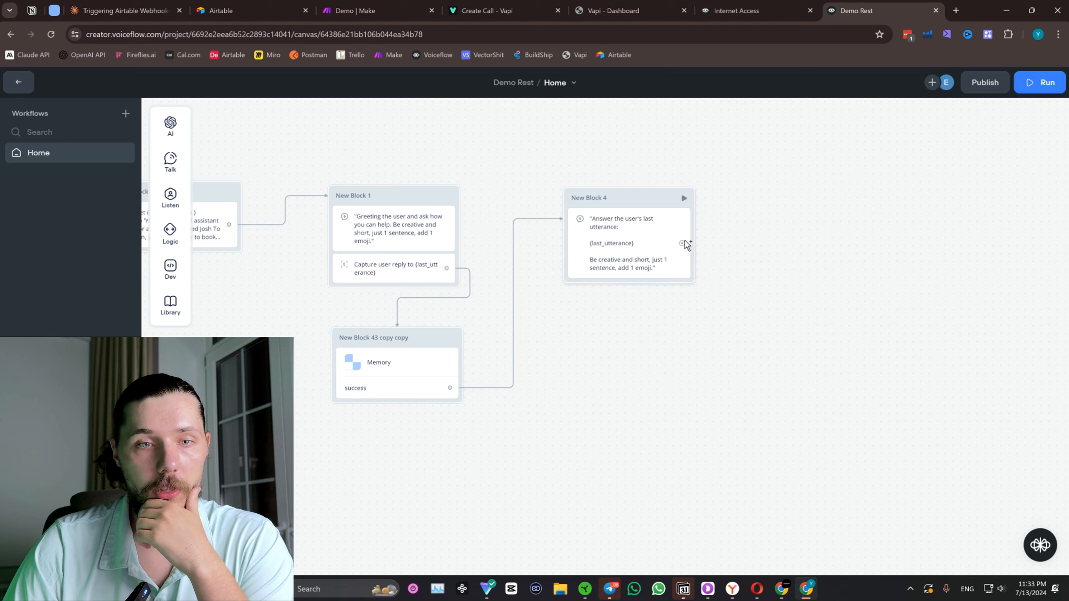
Add a Capture block storing the entire user reply in {last_utterance} and connect the Response AI block in New Block 4 to it.
mouse_move(160, 191)
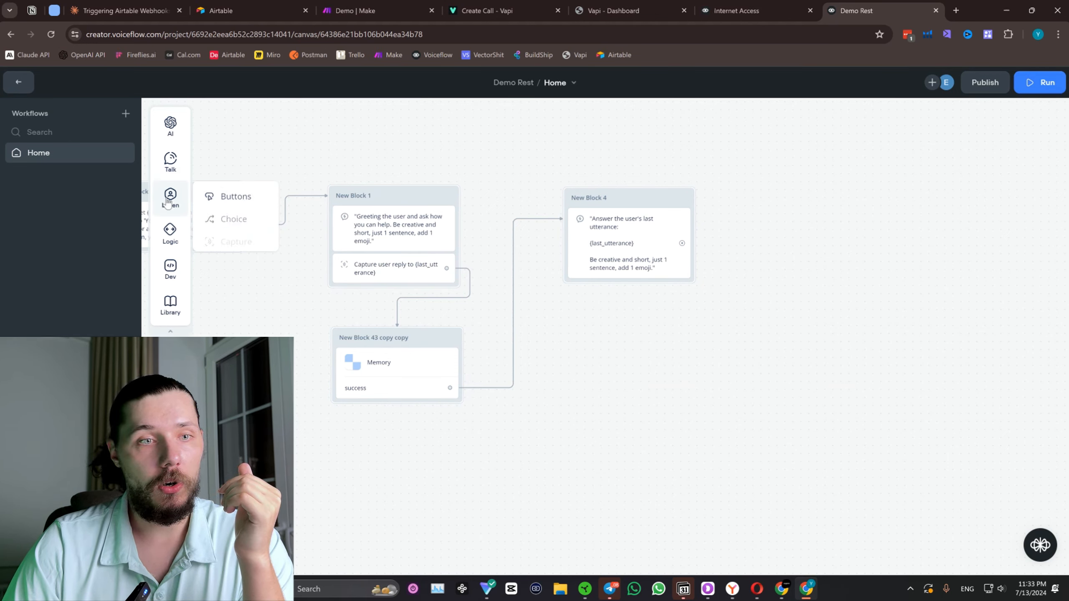
left_click_drag(231, 237, 824, 195)
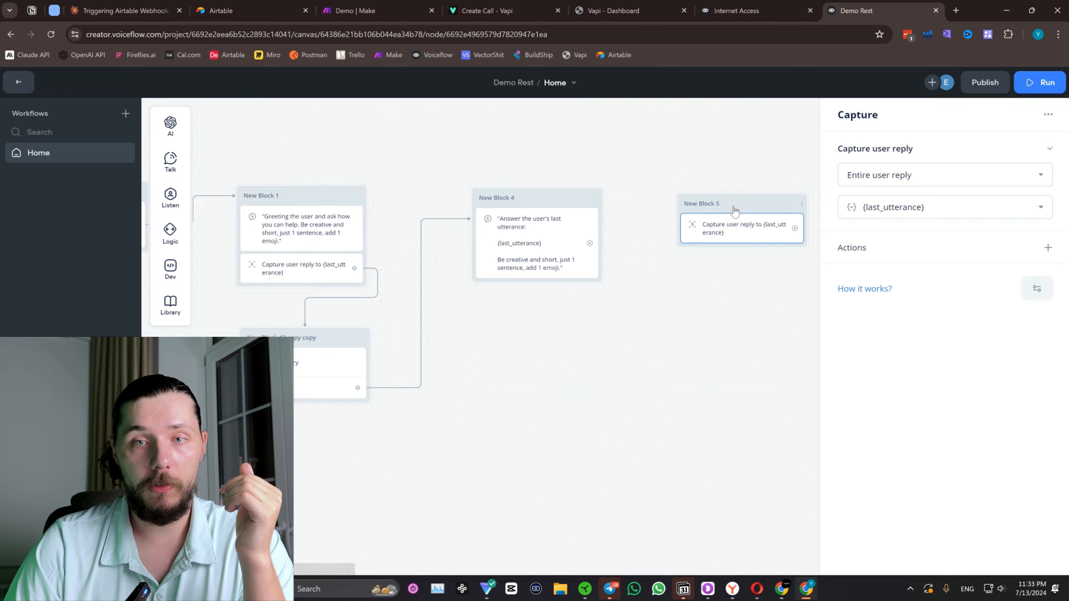
left_click(700, 205)
left_click_drag(589, 243, 769, 197)
Duplicate the Memory block, place the copy below the second Capture block and connect the capture to it.
right_click(356, 333)
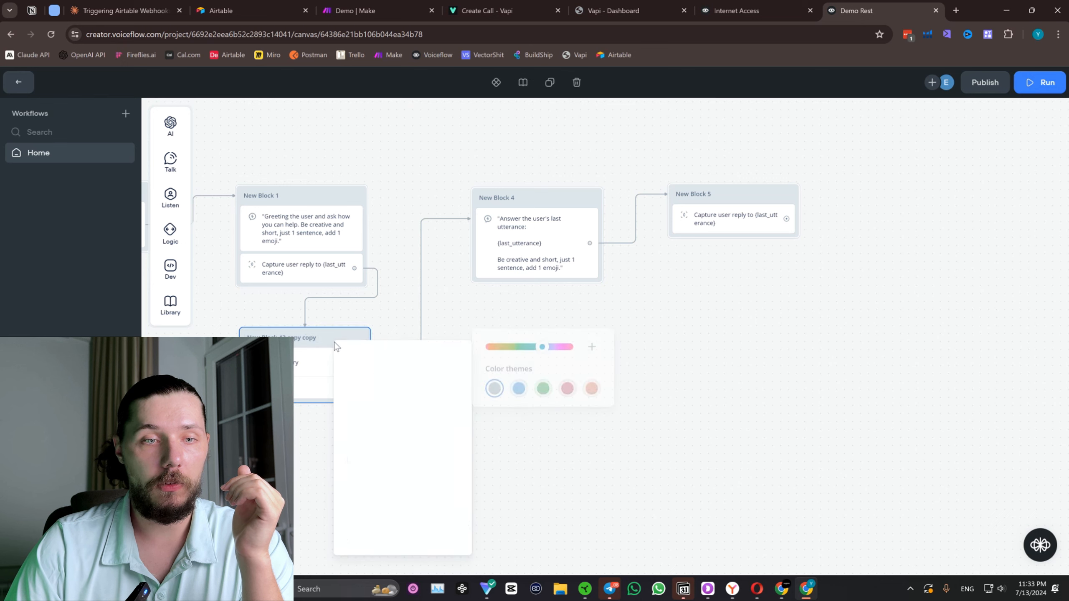
left_click(413, 507)
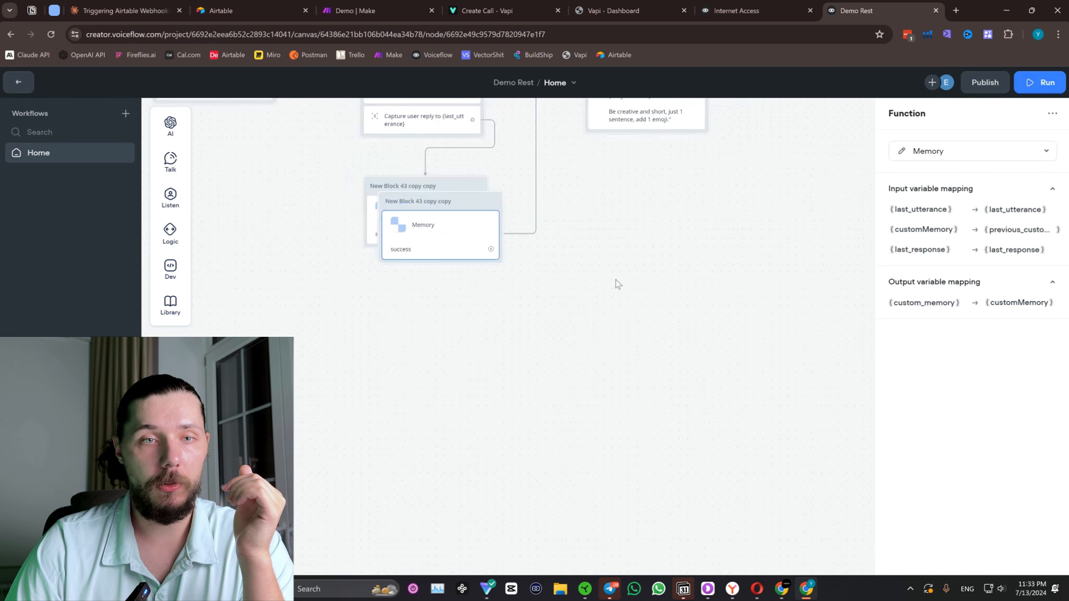
left_click_drag(340, 321, 667, 228)
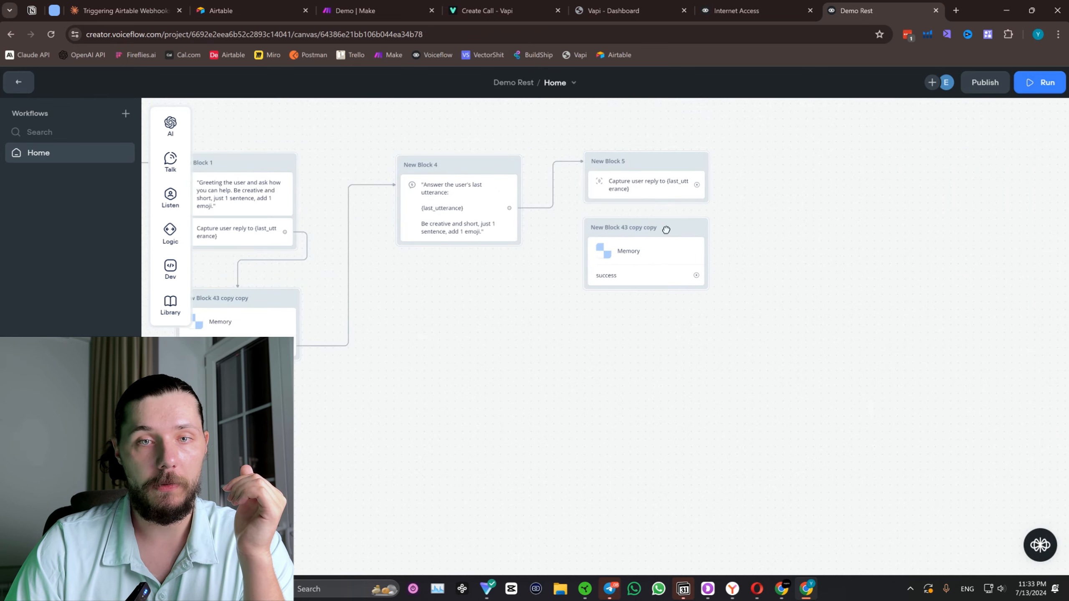
left_click_drag(696, 185, 679, 238)
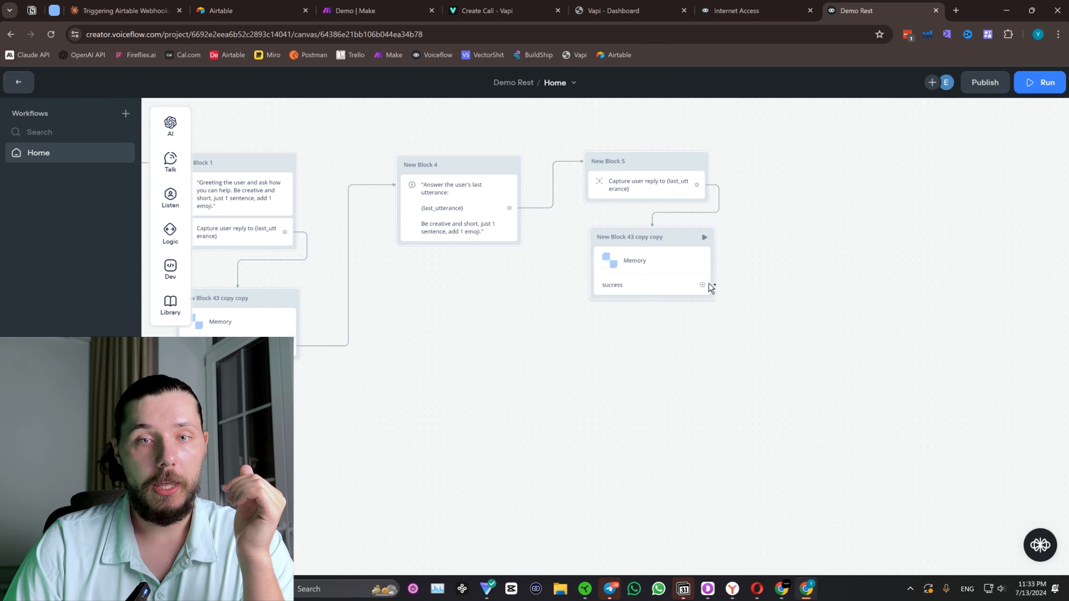
Connect the copied Memory block's success path back to New Block 4 and route the connector above the blocks.
left_click_drag(562, 371, 608, 419)
left_click_drag(749, 333, 505, 215)
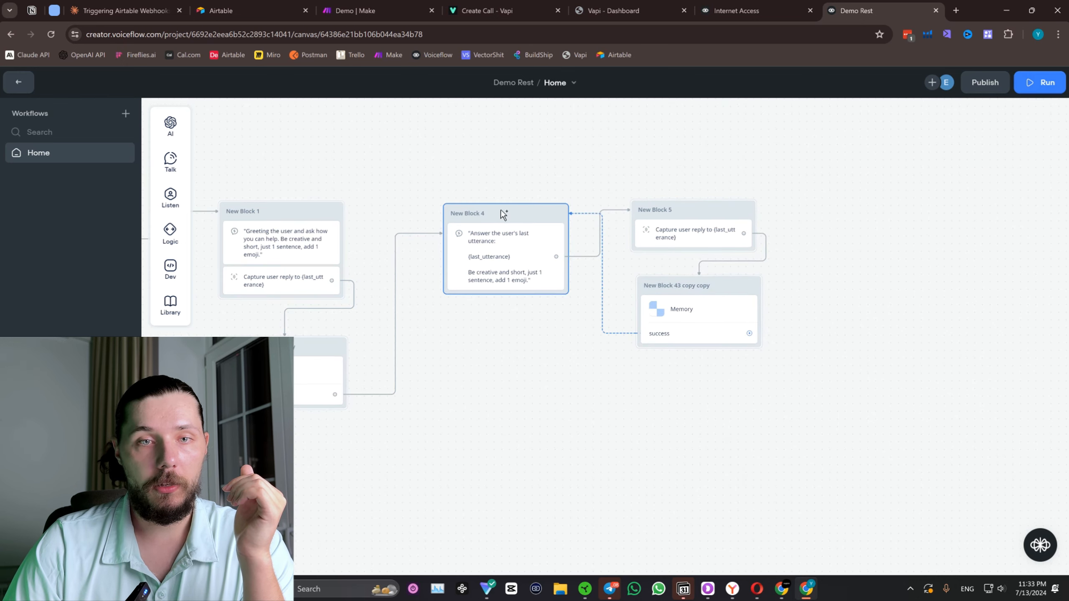
left_click_drag(584, 213, 576, 152)
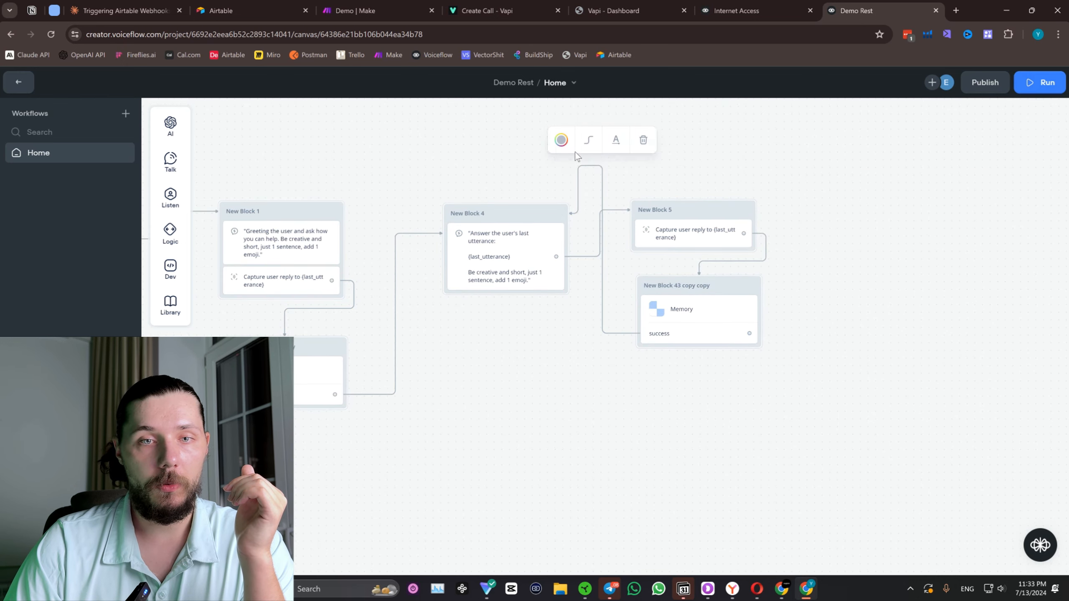
left_click(600, 184)
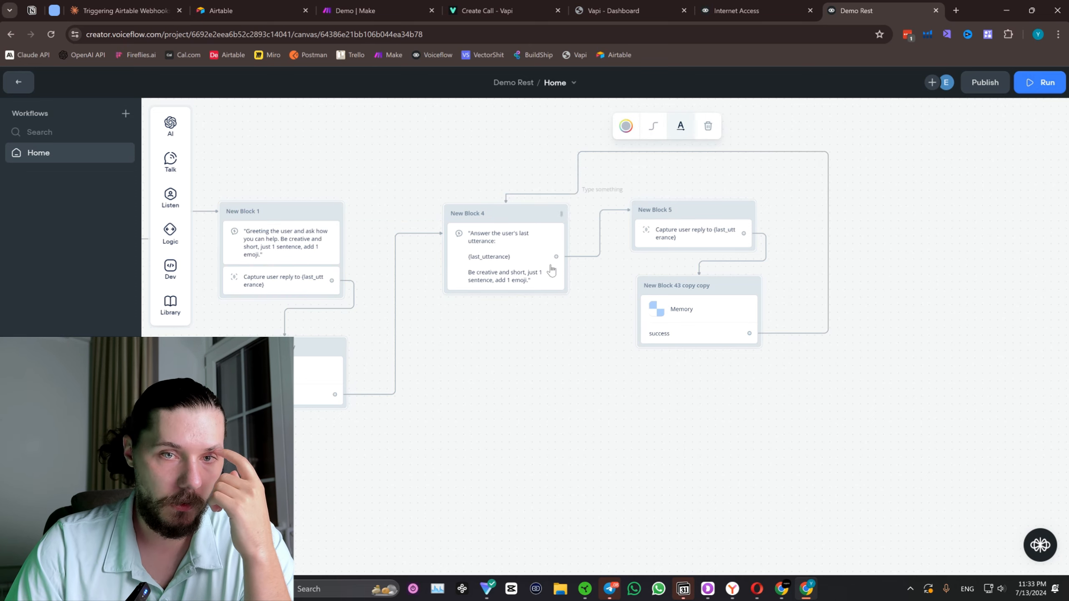
left_click_drag(577, 171, 545, 172)
left_click(409, 160)
Add a trigger to the empty canvas area below the main flow and assign it the "Book a table" intent.
left_click_drag(409, 160, 575, 107)
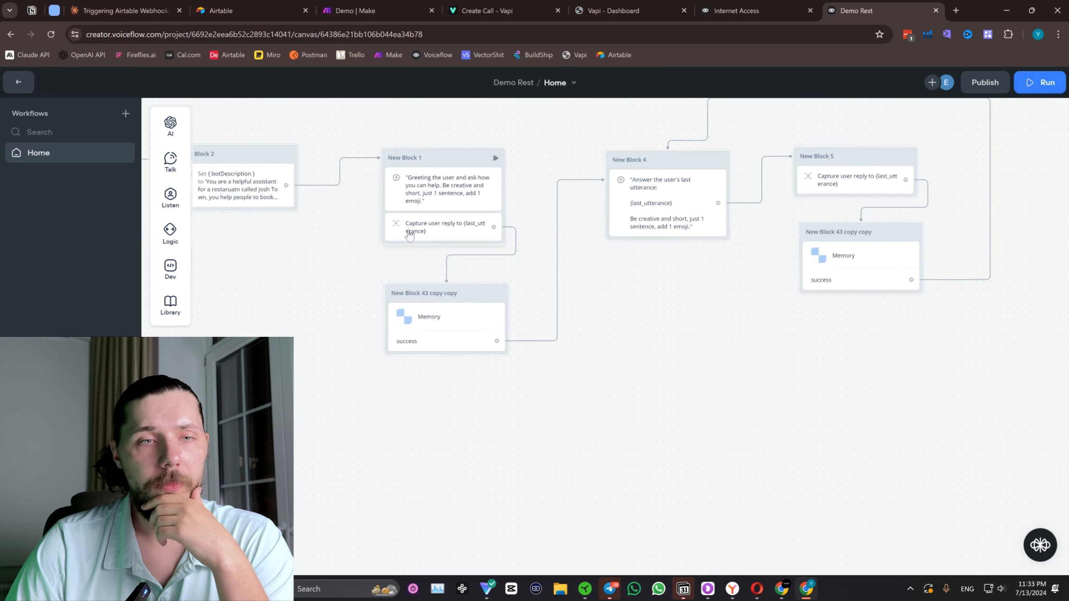
scroll(409, 234, "down", 1)
left_click_drag(318, 311, 441, 287)
right_click(361, 350)
left_click(389, 359)
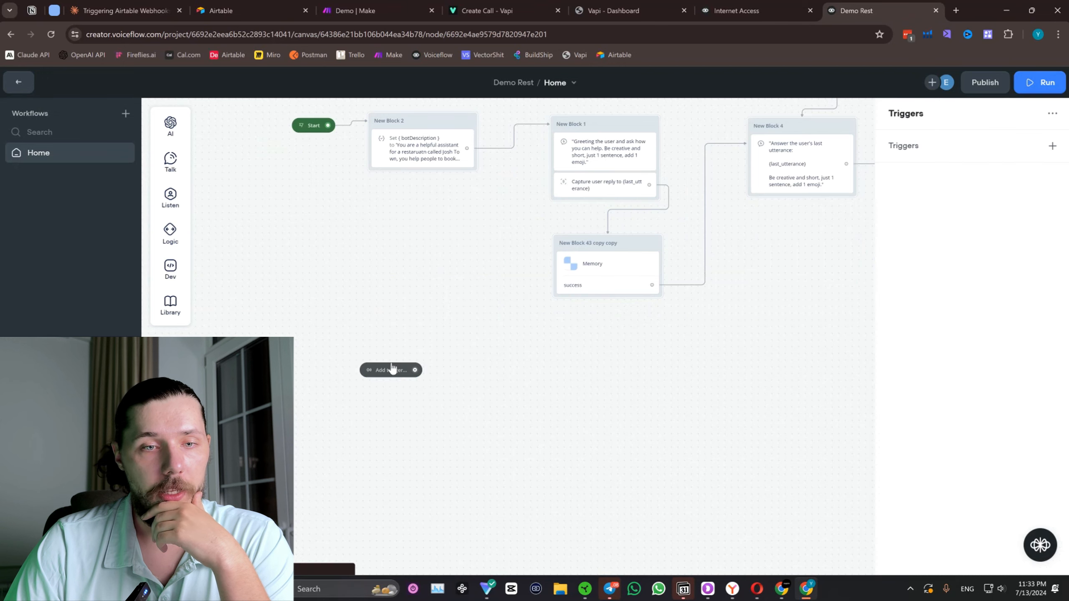
left_click_drag(387, 373, 308, 428)
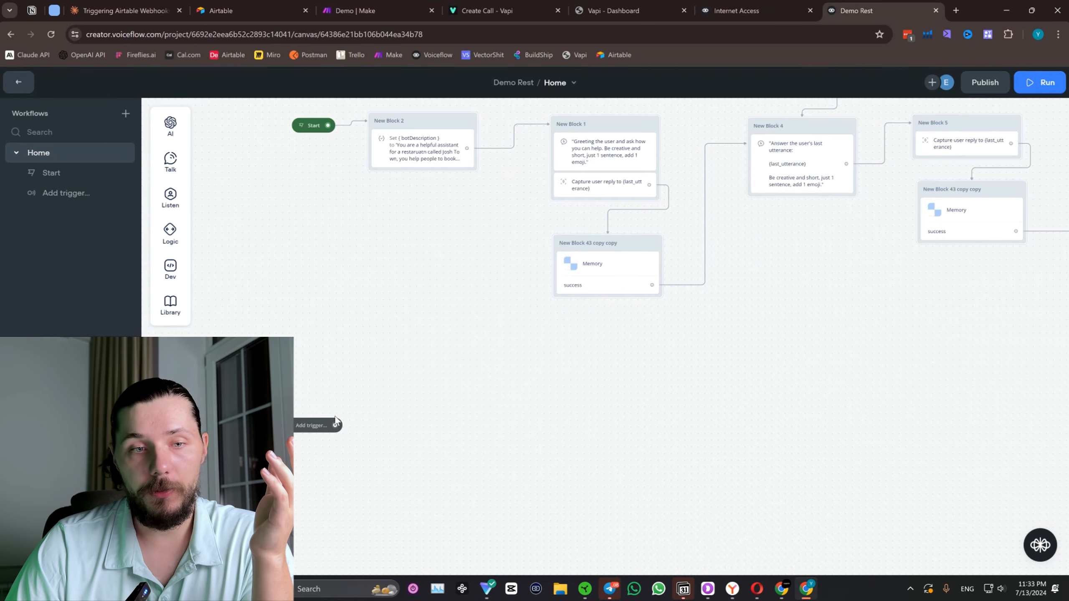
left_click(1052, 146)
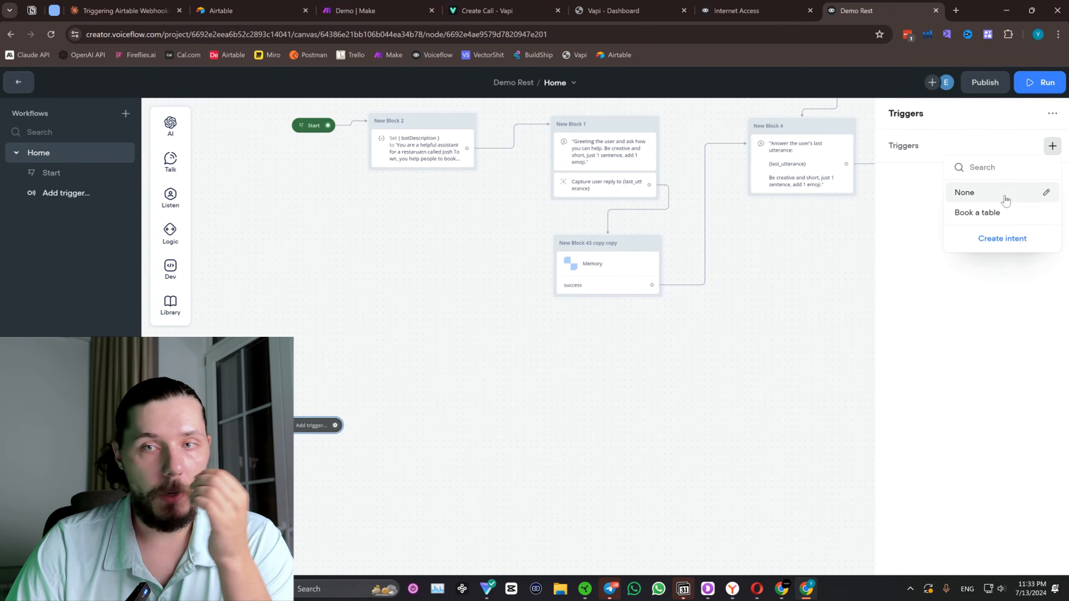
left_click(992, 215)
left_click_drag(415, 400, 408, 339)
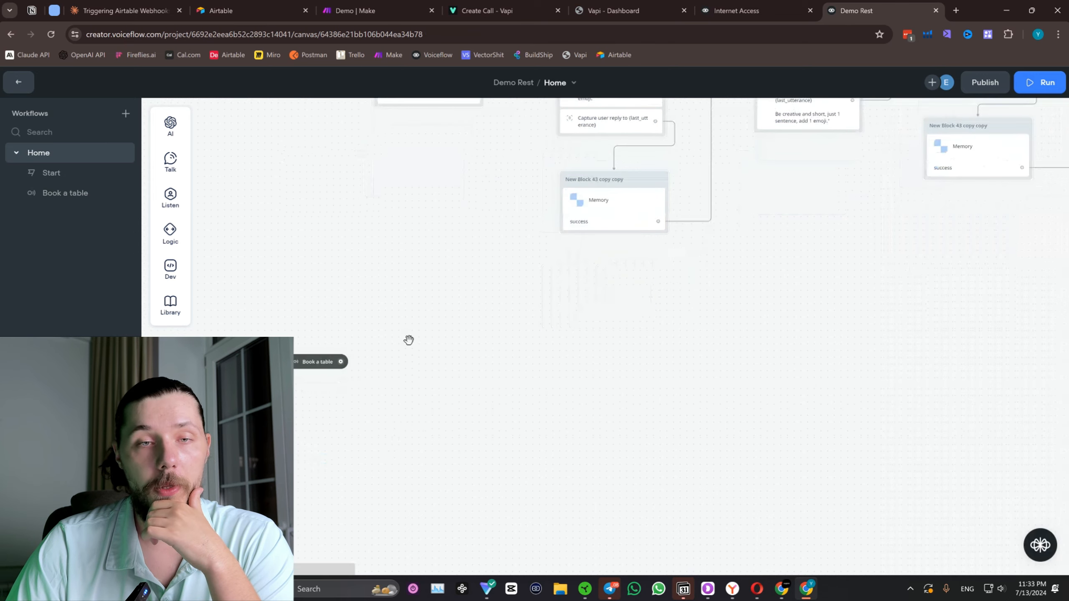
left_click_drag(316, 367, 307, 425)
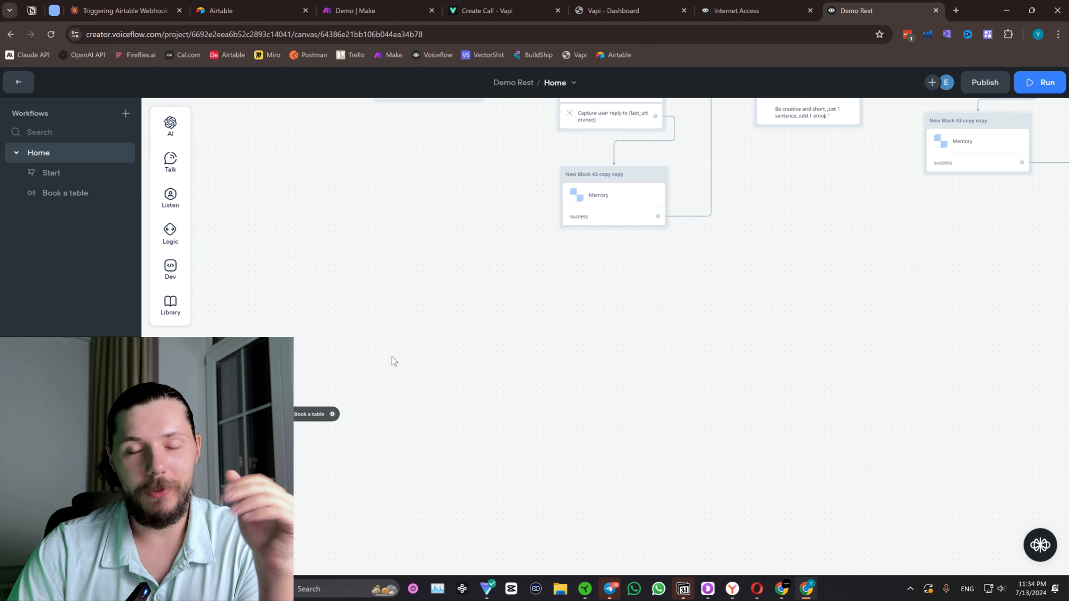
Add a Response AI block connected to the "Book a table" trigger and position it beside the trigger.
scroll(381, 354, "down", 3)
scroll(381, 354, "left", 2)
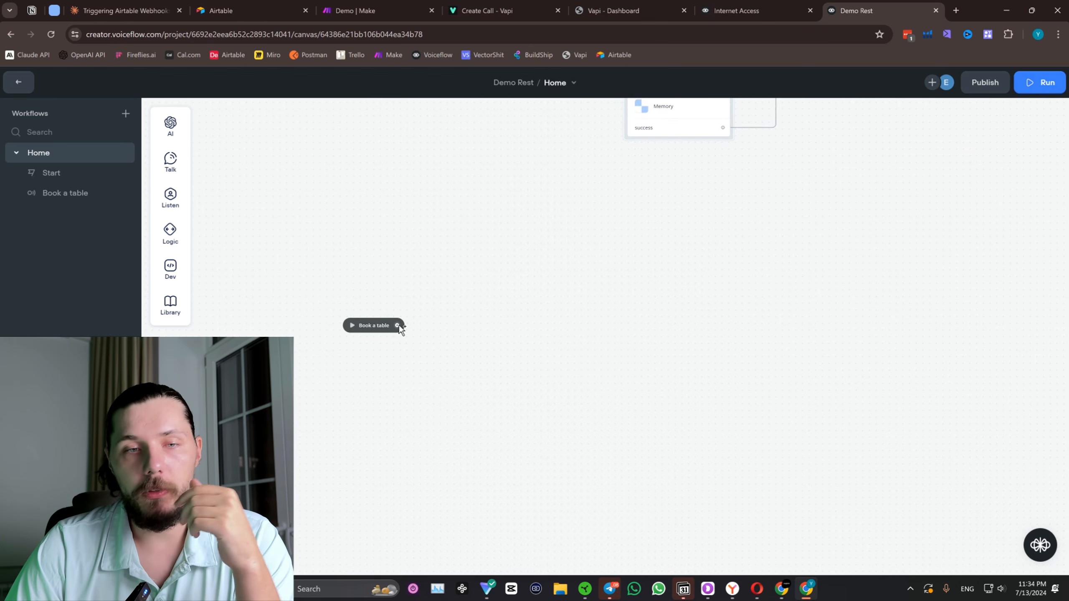
left_click_drag(398, 325, 491, 315)
mouse_move(526, 313)
left_click(644, 317)
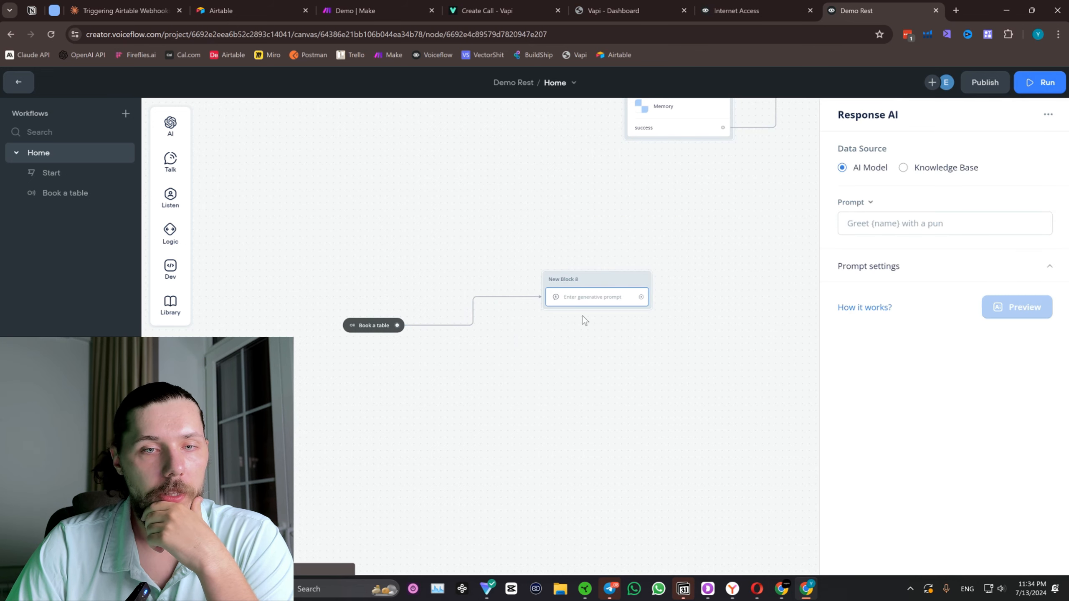
left_click_drag(602, 302, 521, 343)
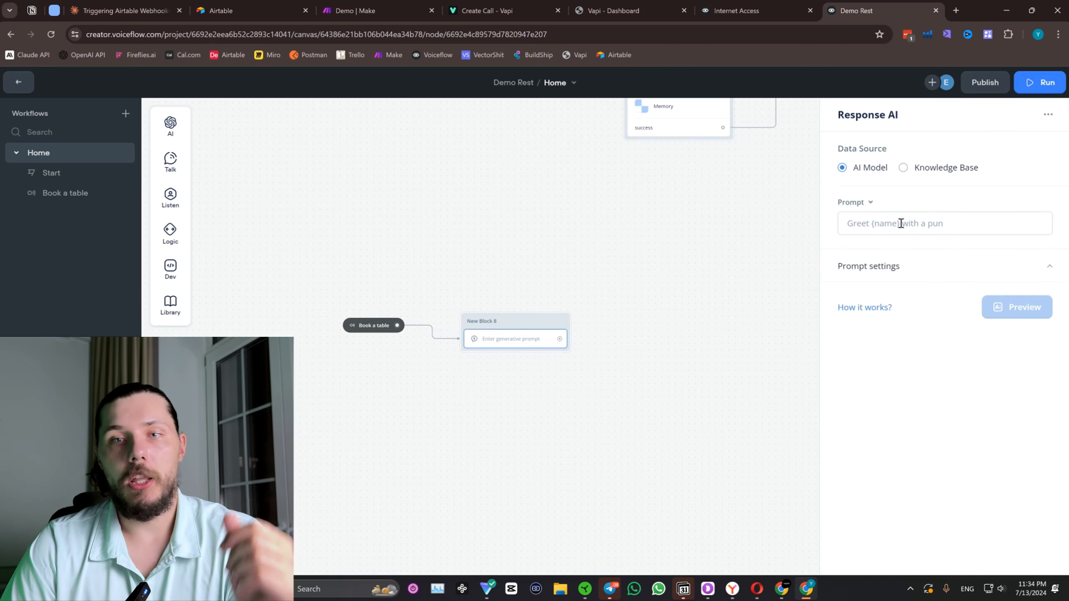
left_click(900, 223)
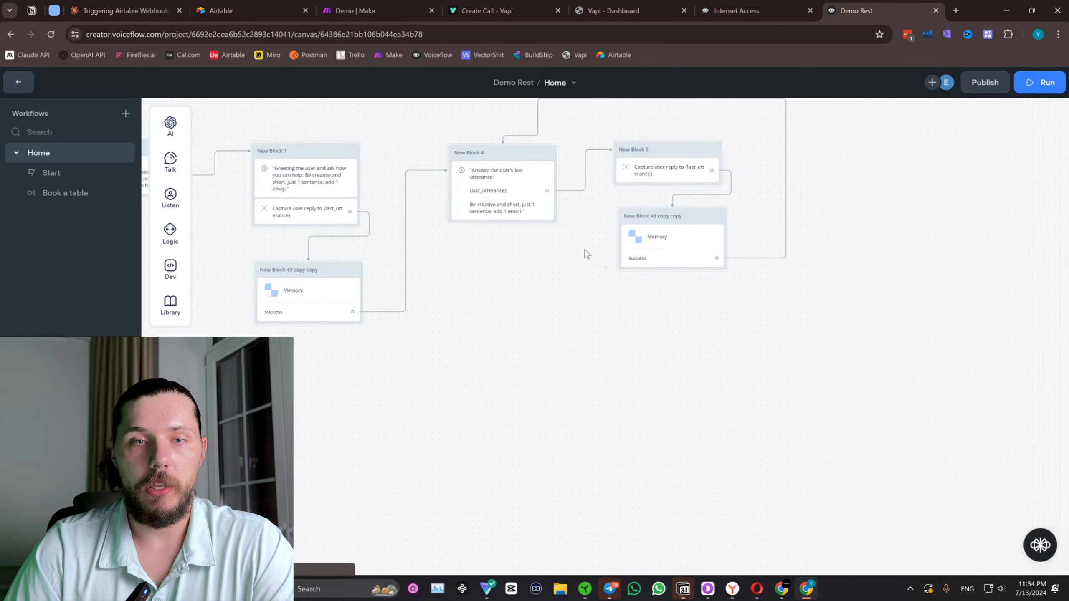
Append "User the conversation history as the refrence:" followed by the customMemory variable to New Block 4's Response AI prompt.
left_click(521, 182)
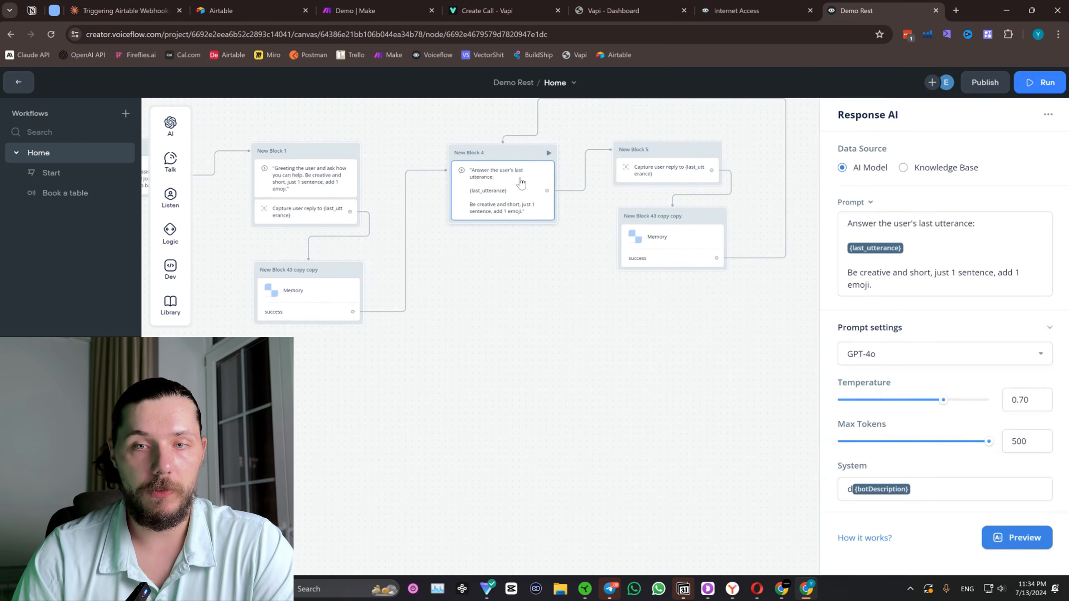
left_click(886, 285)
key("Return")
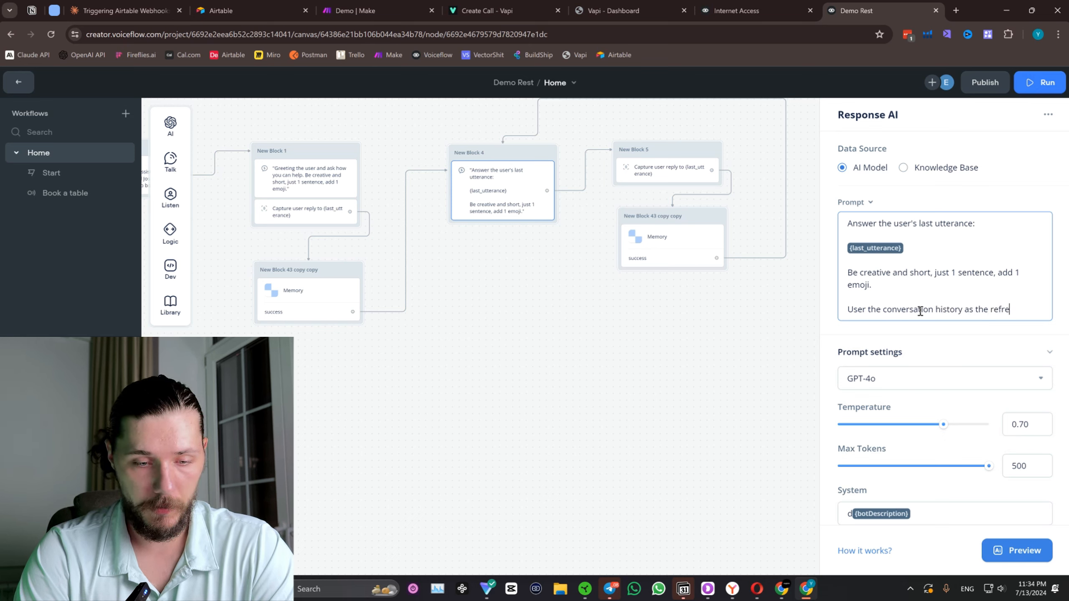
type(":")
key("Return")
key("Return")
type("{")
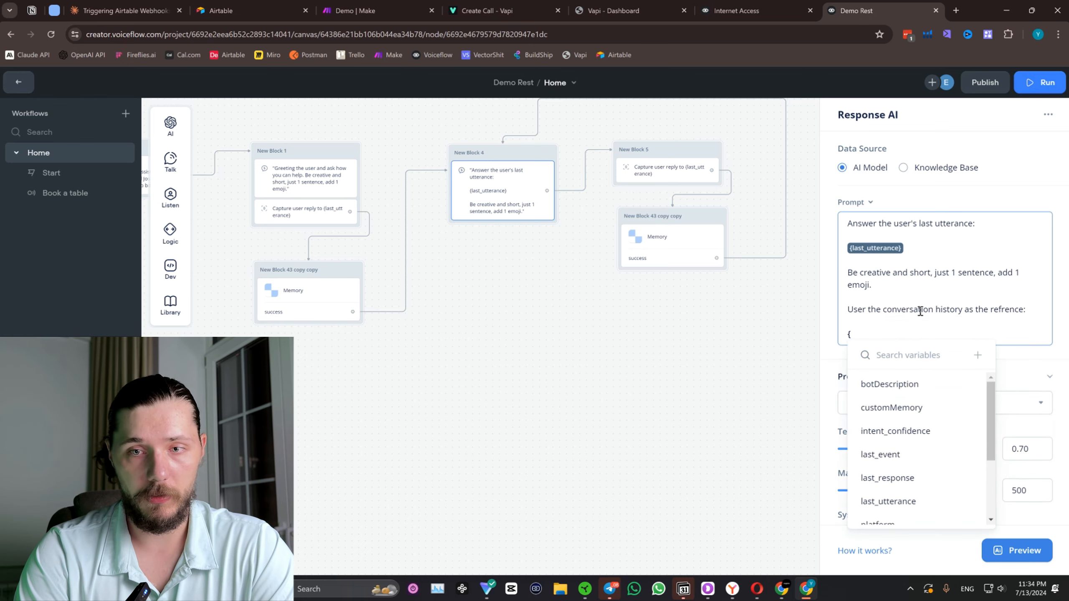
left_click(900, 407)
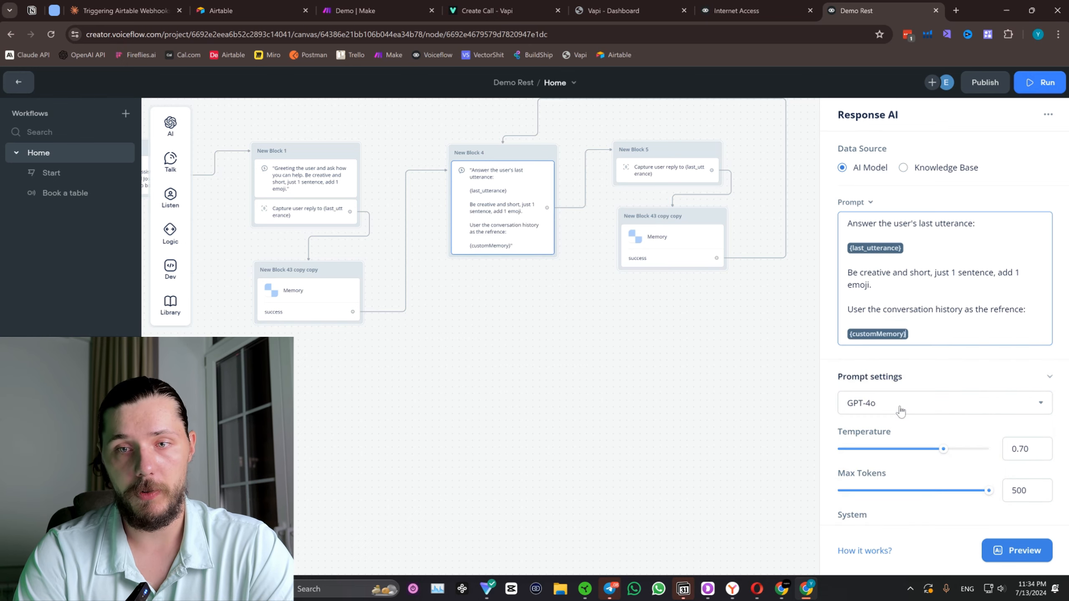
Insert a dashed separator line above the conversation history instruction in New Block 4's prompt.
key("Return")
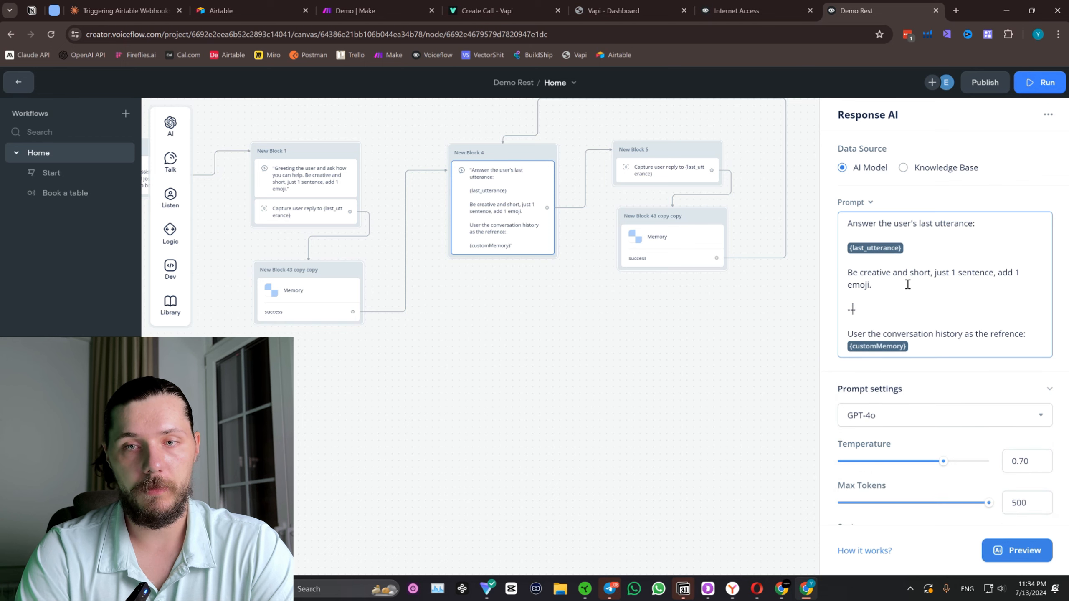
left_click(627, 402)
left_click_drag(323, 433, 658, 265)
left_click(472, 352)
left_click_drag(800, 203, 713, 367)
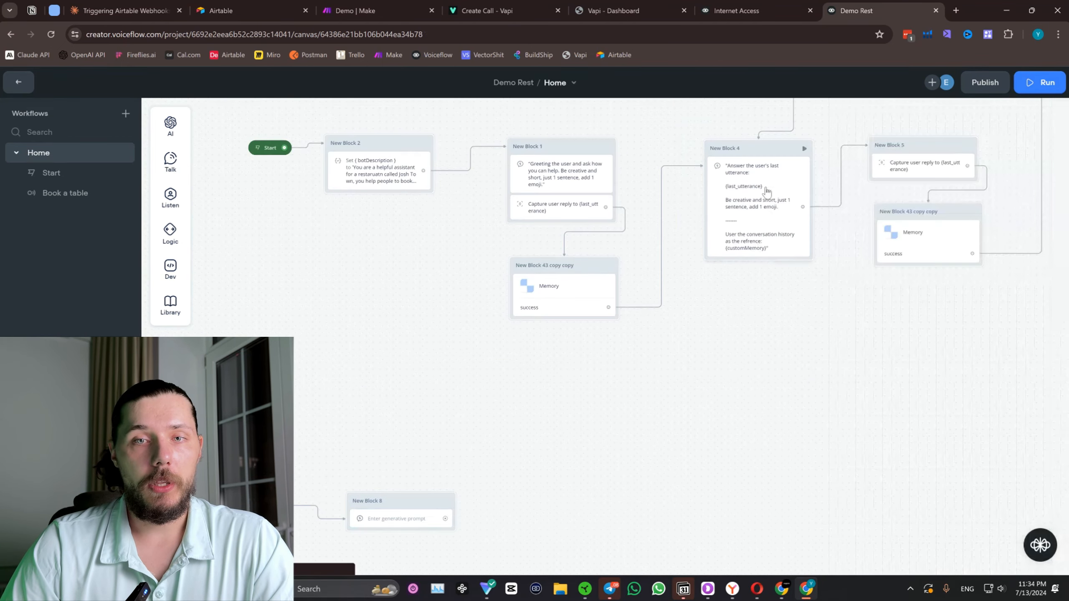
Copy New Block 4's full prompt into the empty Response AI block of the "Book a table" branch.
left_click(766, 191)
left_click(948, 272)
key("ctrl+a")
key("ctrl+c")
left_click_drag(521, 432, 657, 318)
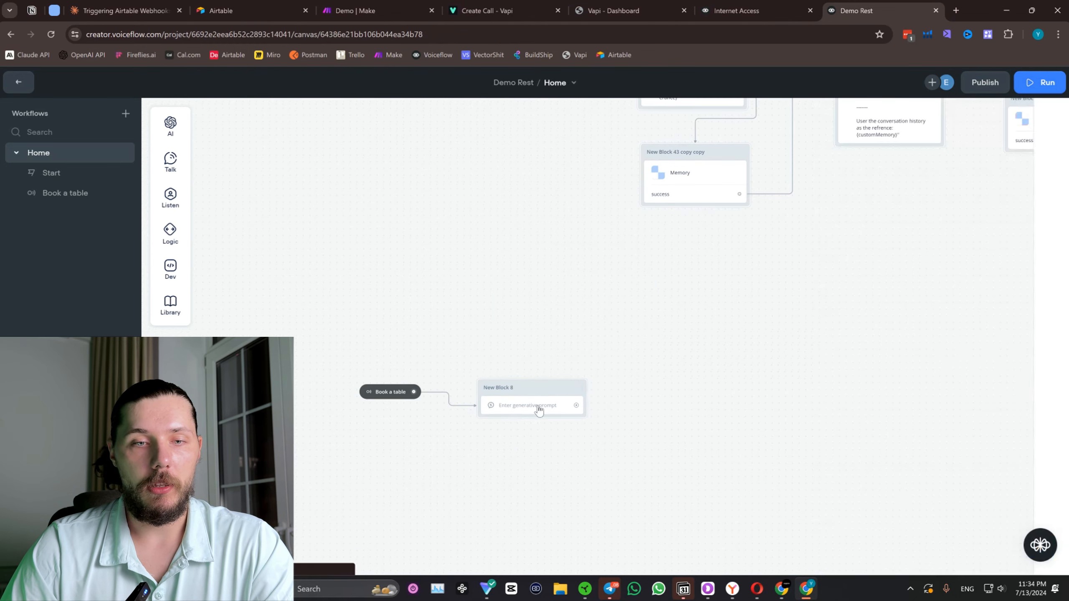
left_click(538, 408)
left_click(925, 218)
key("ctrl+v")
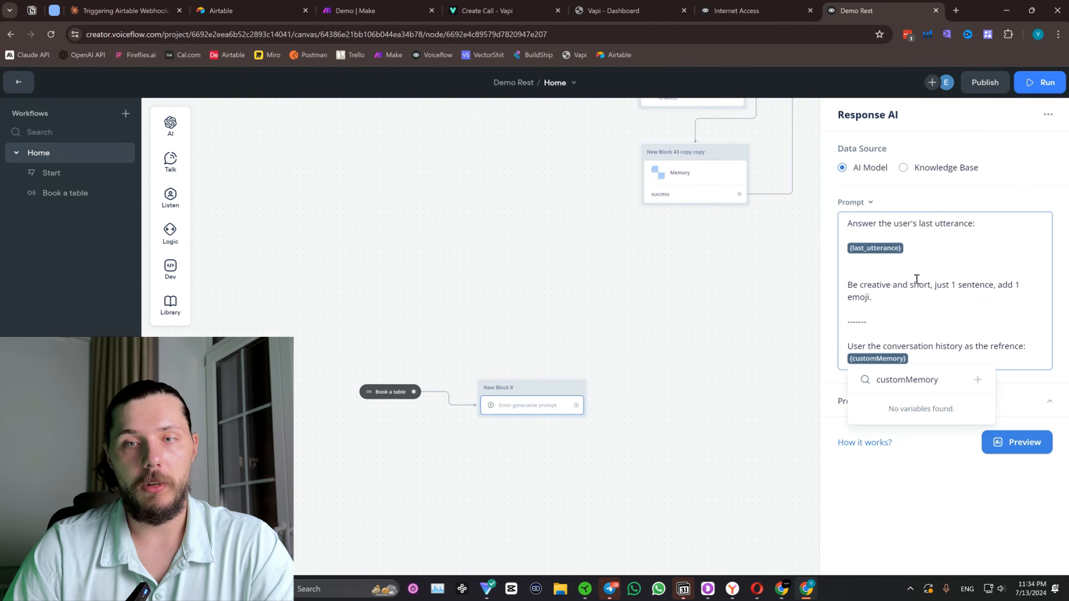
left_click(913, 283)
Clear the opening line "Answer the user's last utterance:" from the booking branch's copied prompt.
triple_click(956, 224)
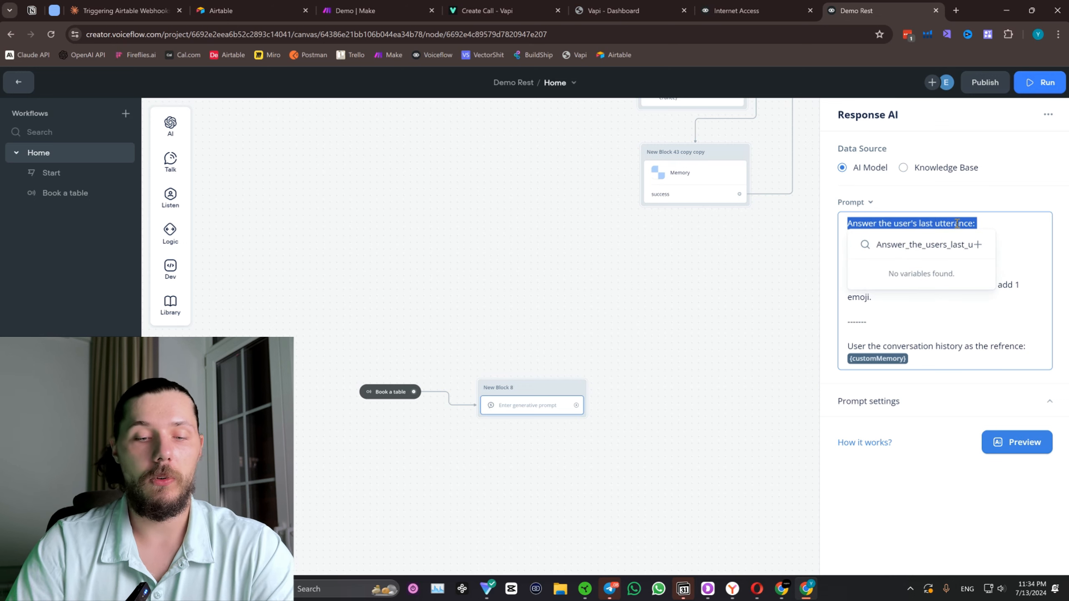
type("User")
key("Return")
key("Return")
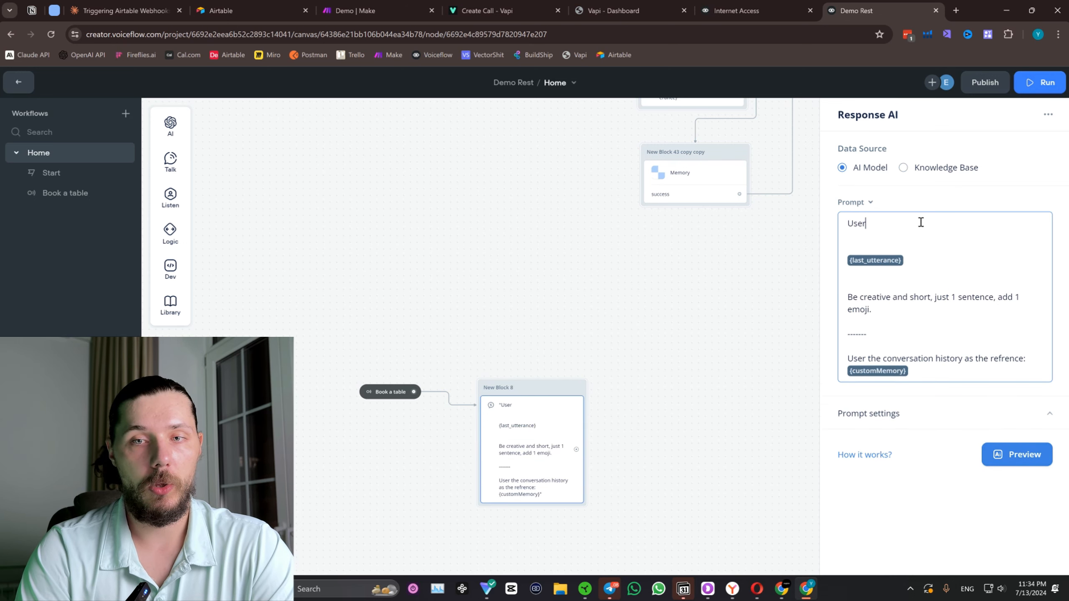
key("Delete")
key("Delete")
type("anw")
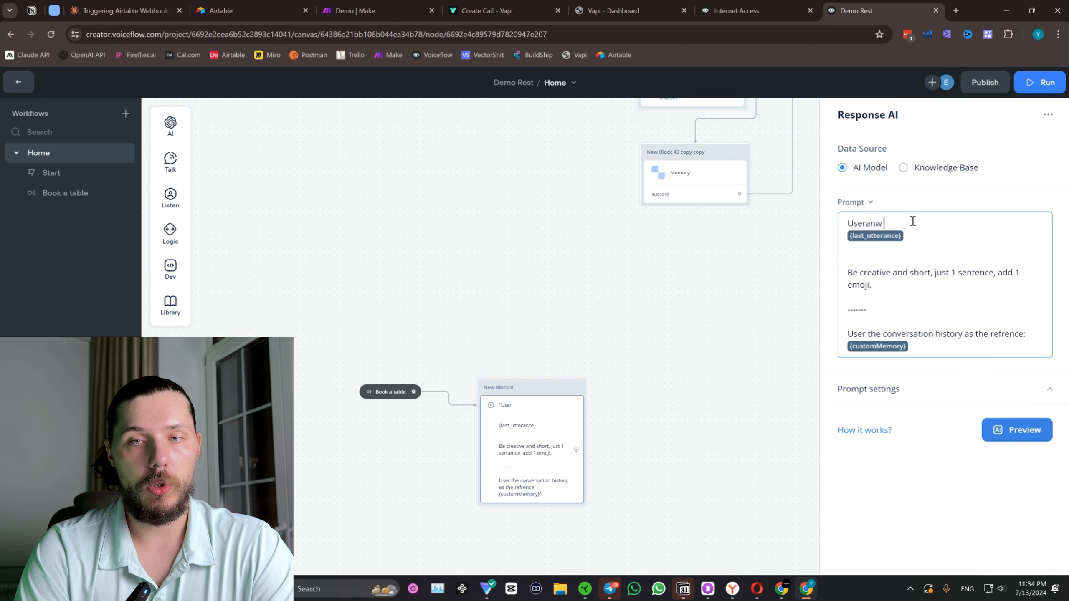
triple_click(913, 221)
type("Usr{last_utt")
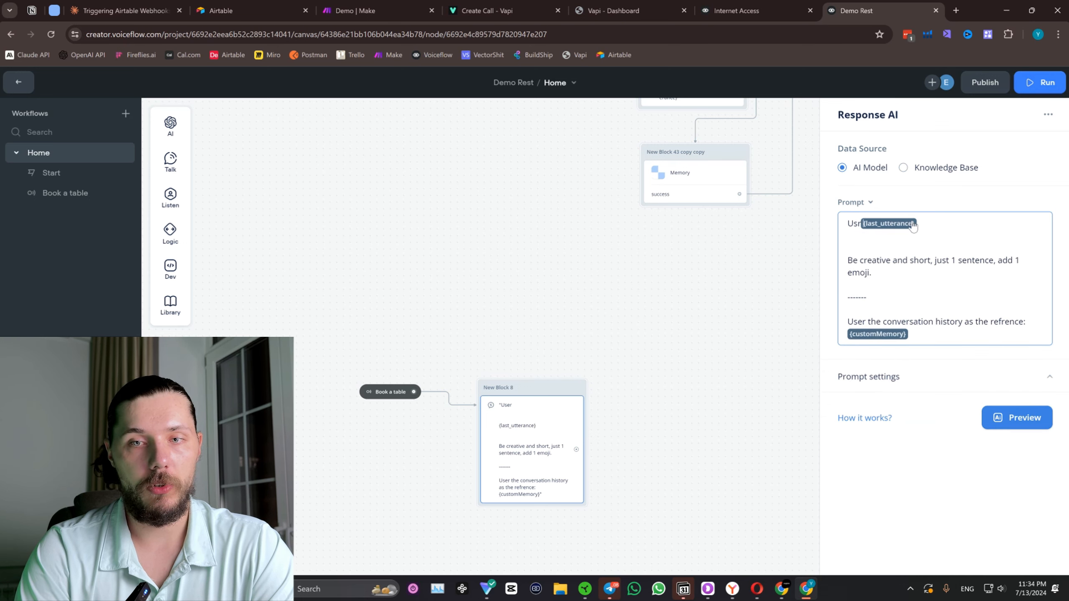
key("BackSpace")
key("BackSpace")
key("BackSpace")
Start the booking prompt with "User said that he wants to book a table, your goal is to get the information from him.".
type("User s")
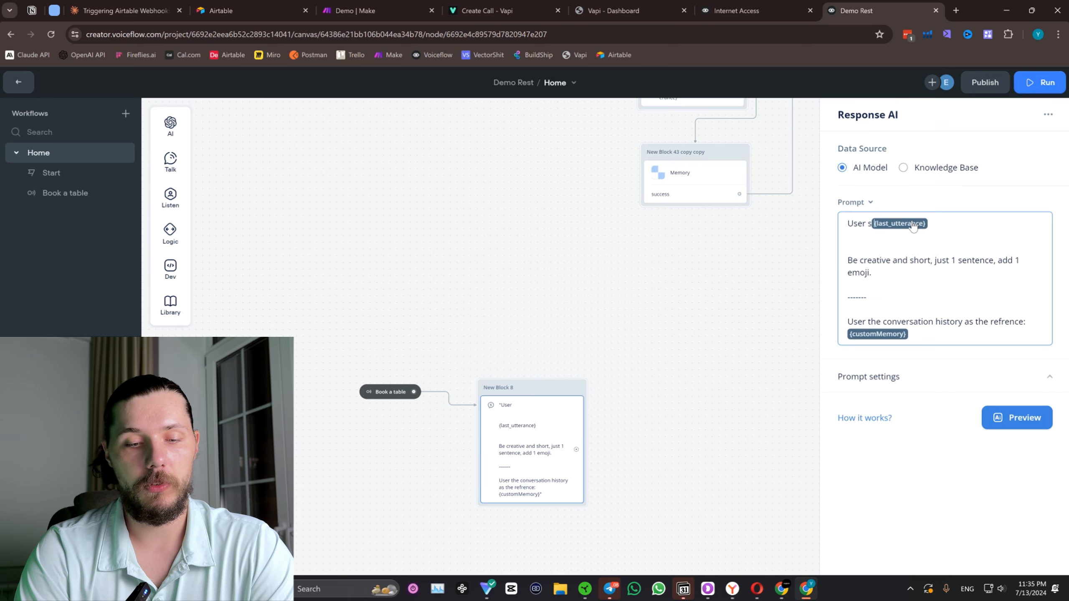
type("aid that he wa")
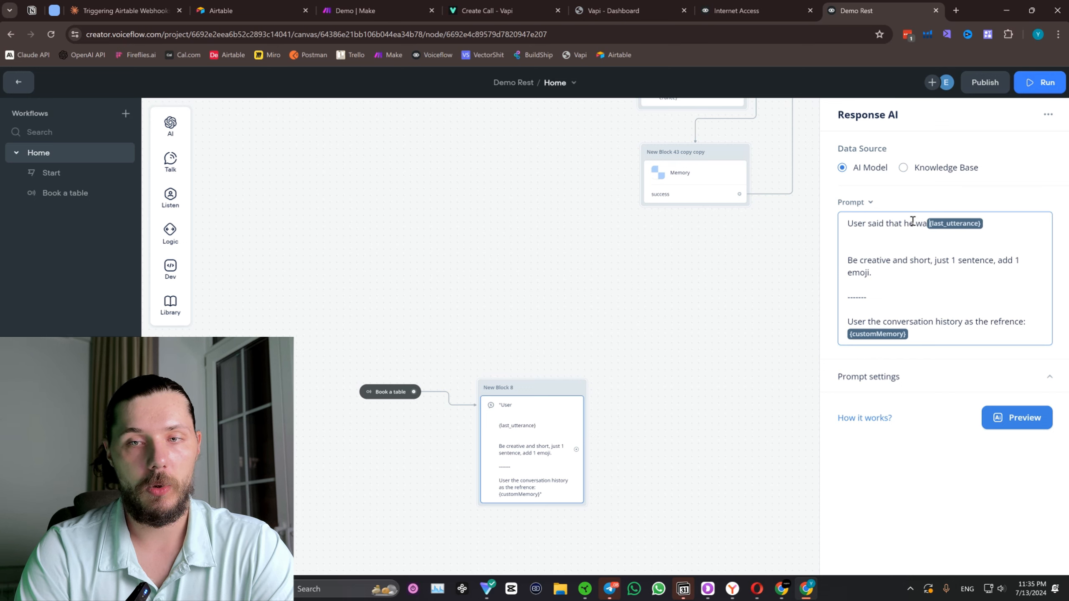
type("nts to book ")
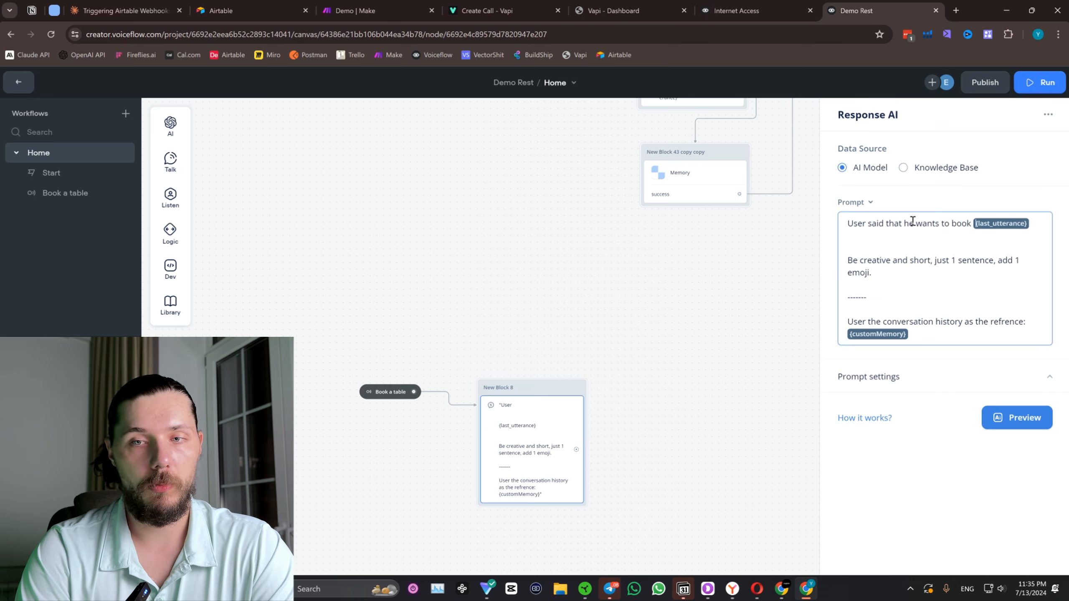
type("a table, your")
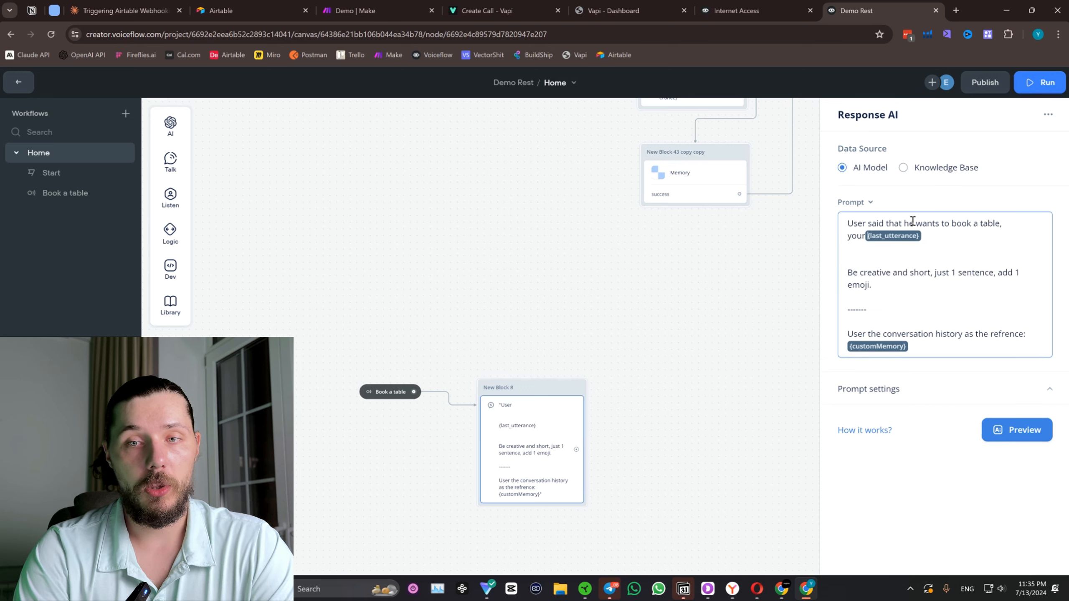
type(" goal is ")
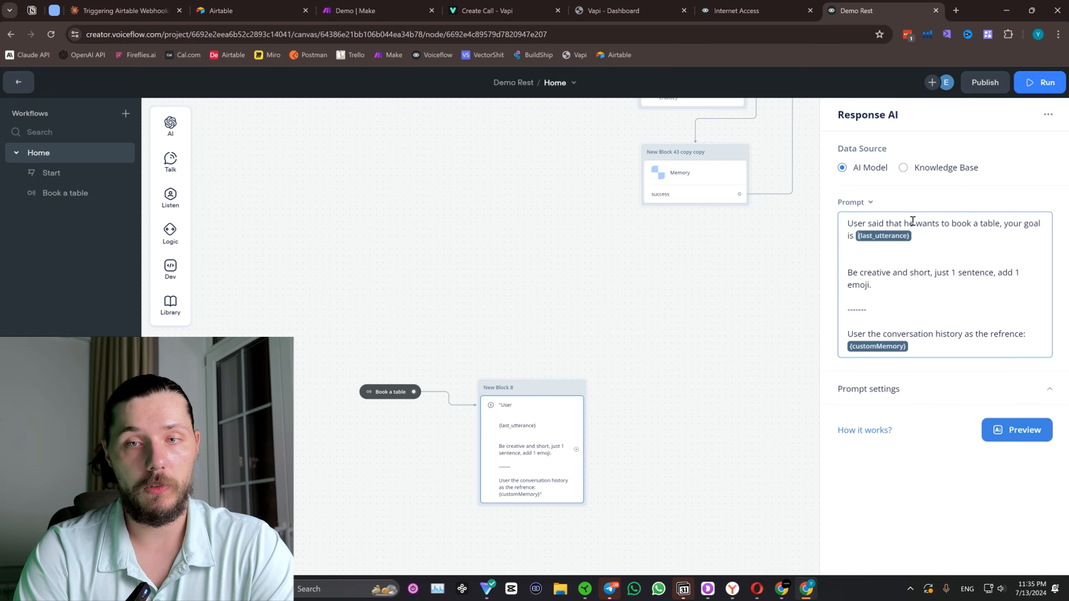
type("to get the infor")
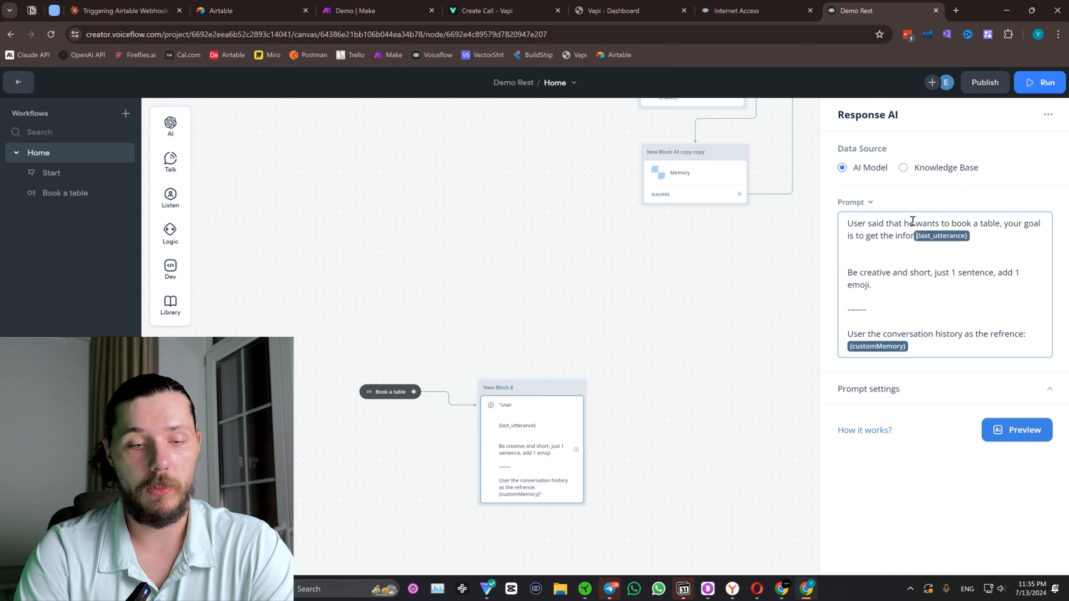
type("mation from him")
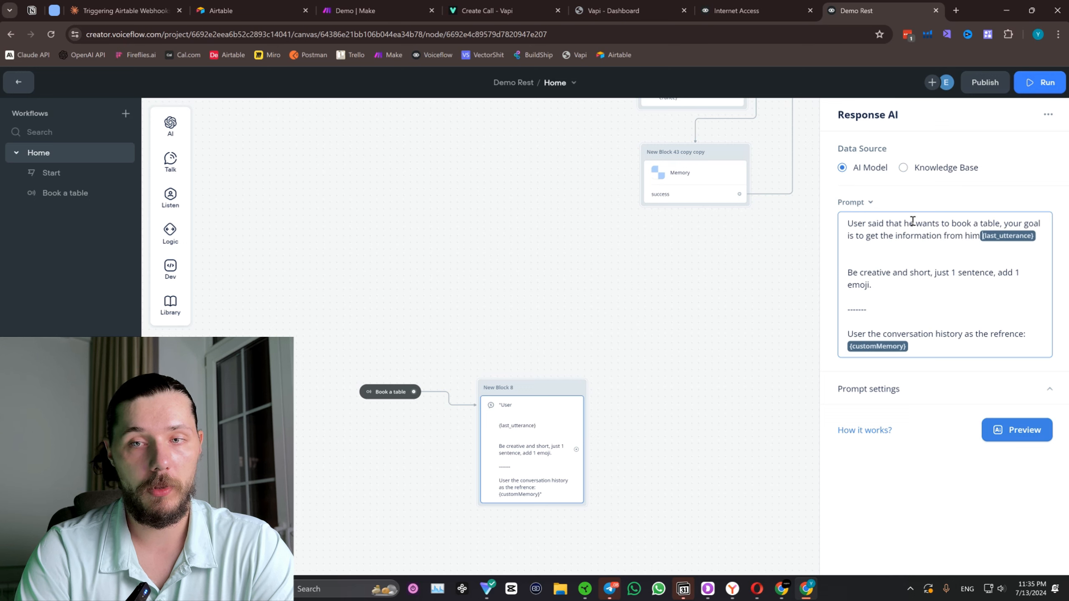
type(".")
key("Return")
key("Return")
key("Return")
key("Return")
key("Return")
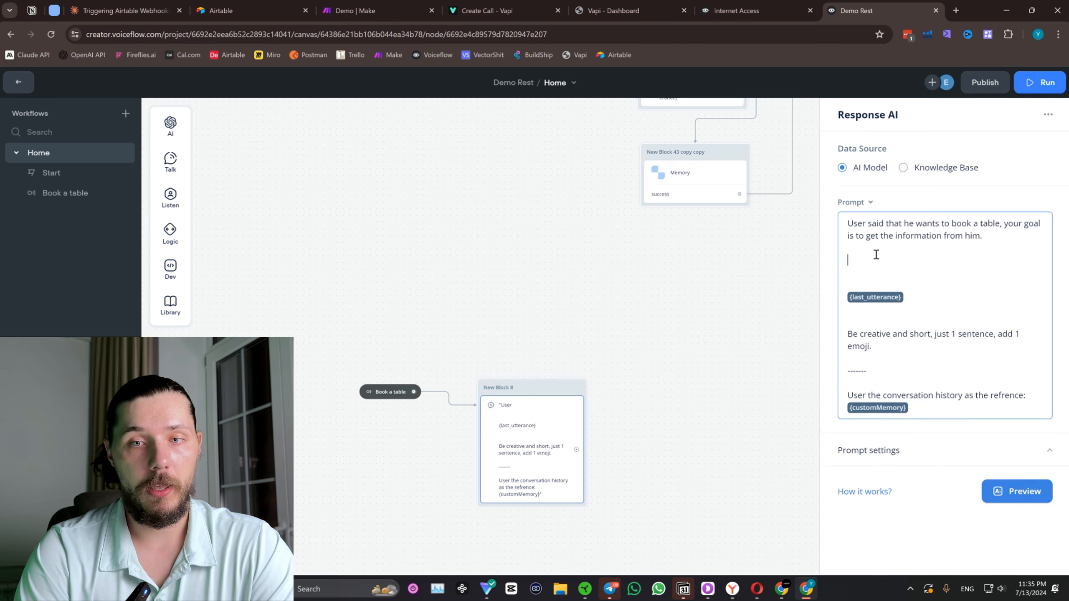
Add "Ask what time he prefers. You need to get date and exact time." above the last_utterance variable and tidy the prompt's line spacing.
type("Ask")
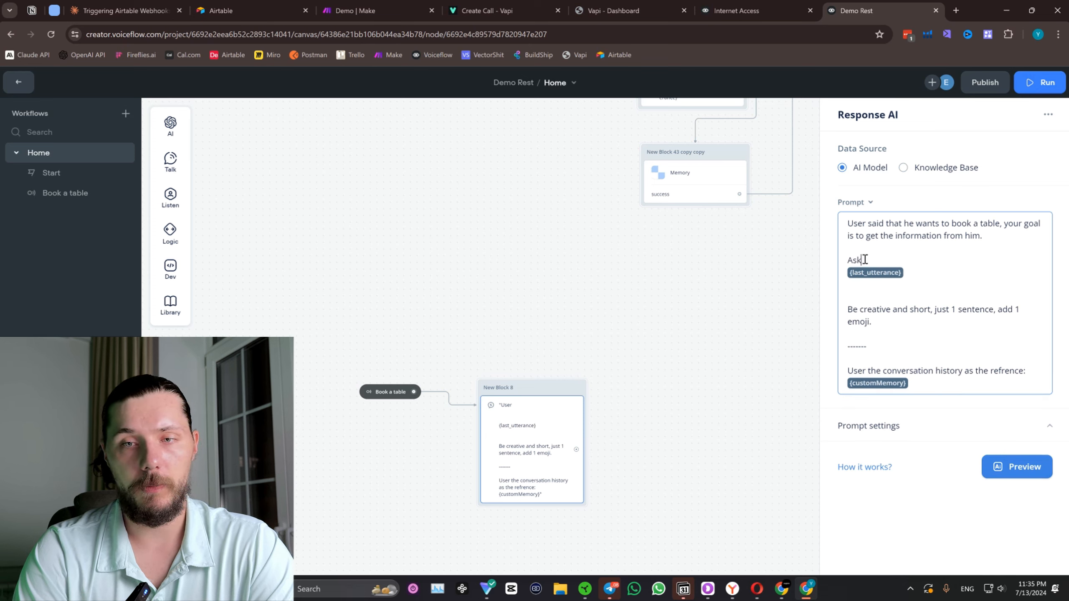
key("Return")
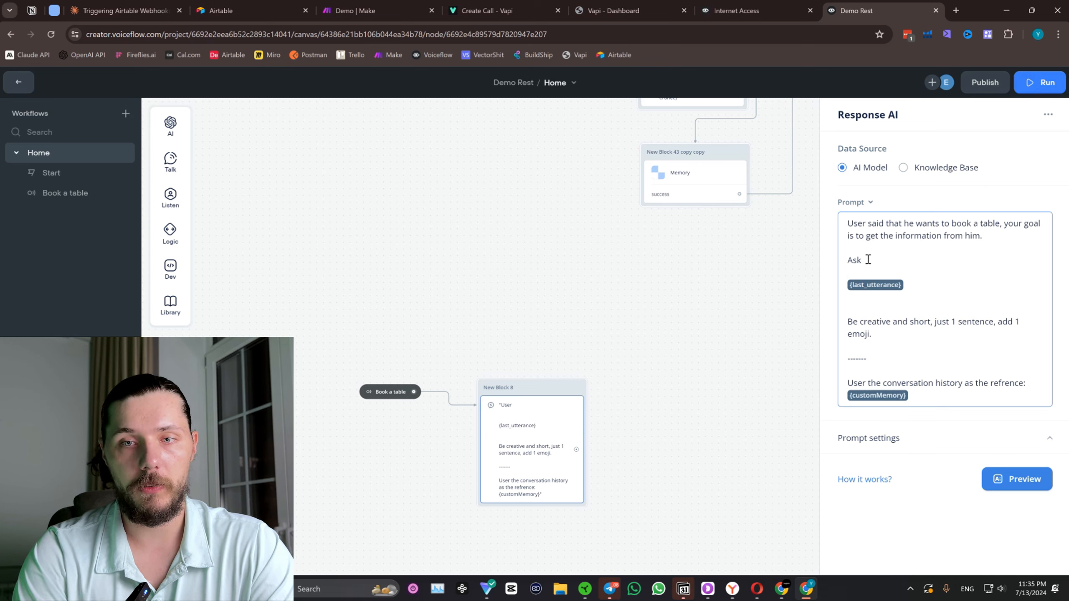
key("Delete")
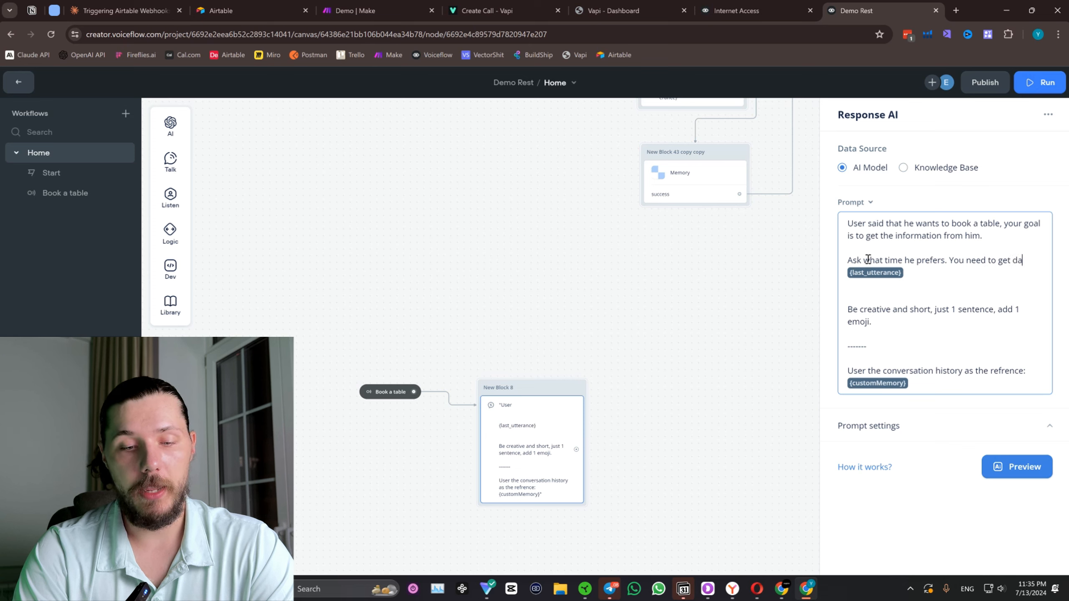
type("and exact time.")
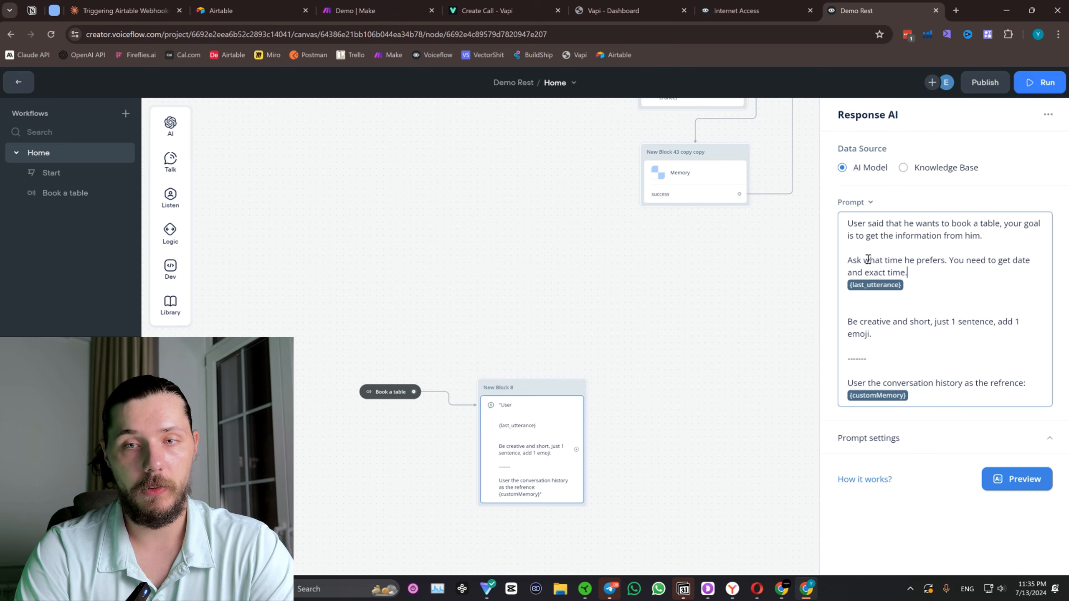
key("Return")
key("Return")
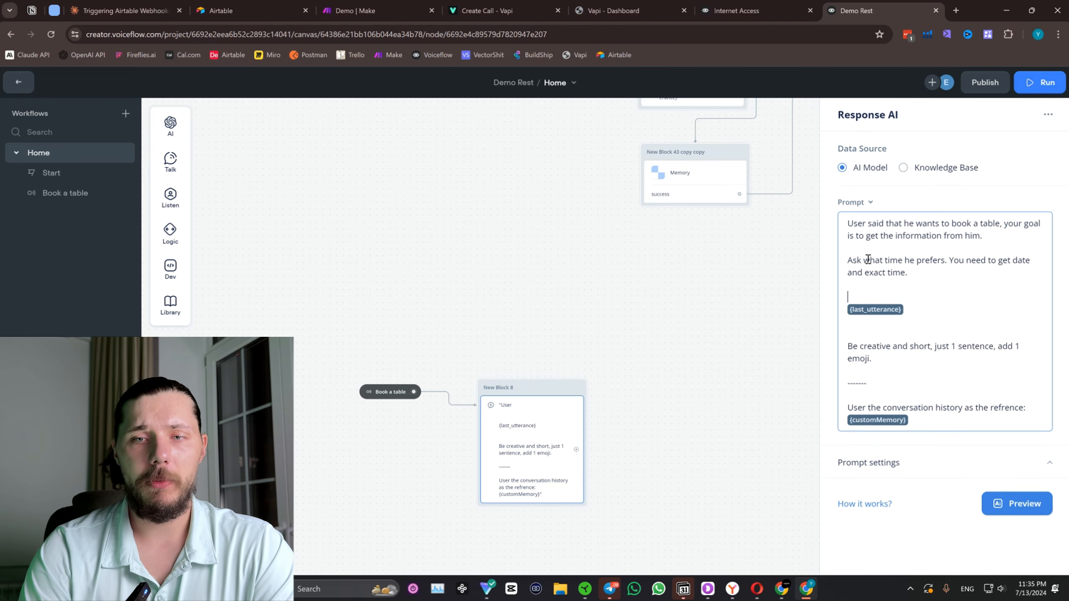
key("BackSpace")
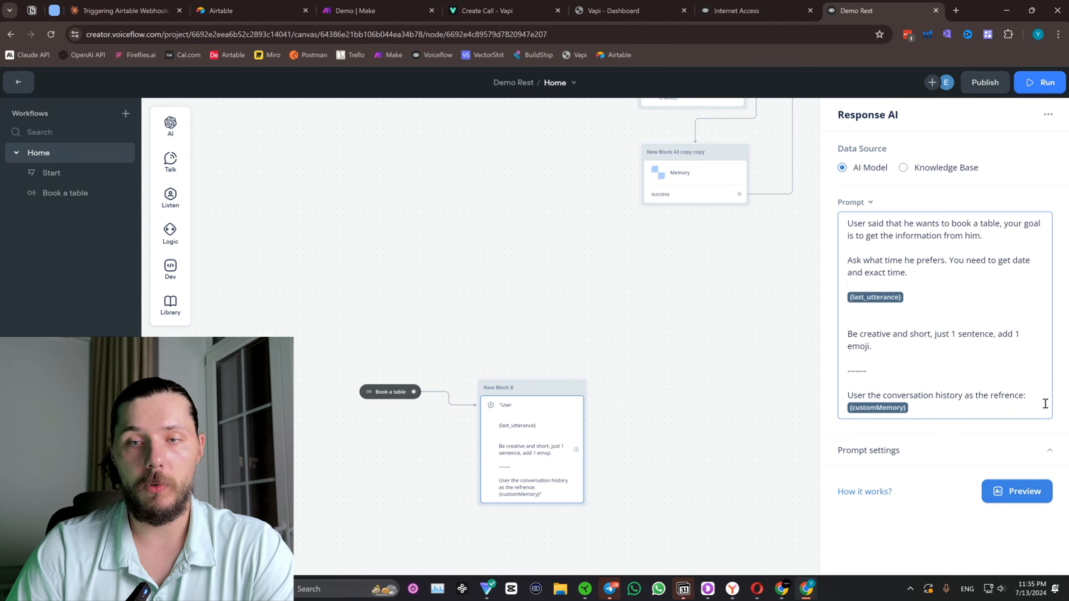
key("Return")
left_click(704, 272)
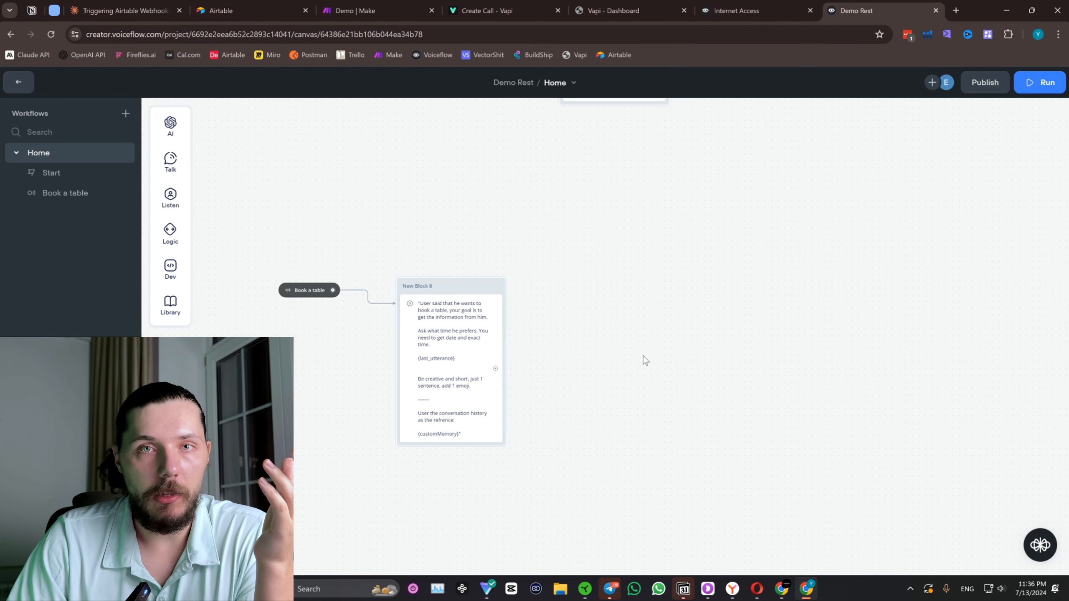
Add a Capture step storing the entire user reply beneath the Response AI step in the booking block.
scroll(526, 336, "up", 1)
left_click_drag(530, 338, 481, 314)
left_click_drag(443, 352, 538, 273)
left_click(506, 369)
mouse_move(157, 203)
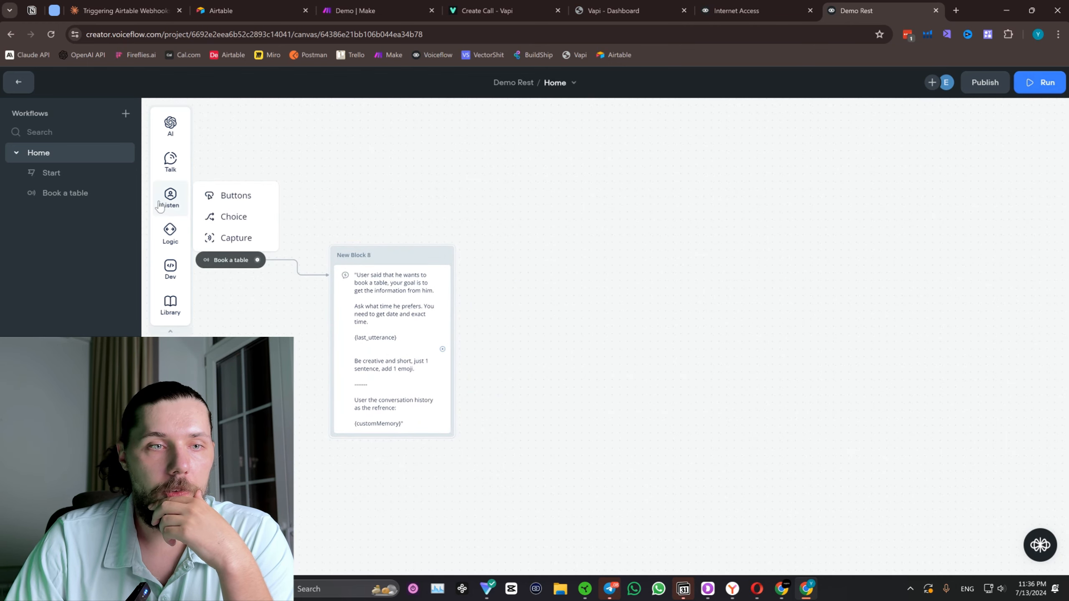
left_click_drag(244, 242, 374, 427)
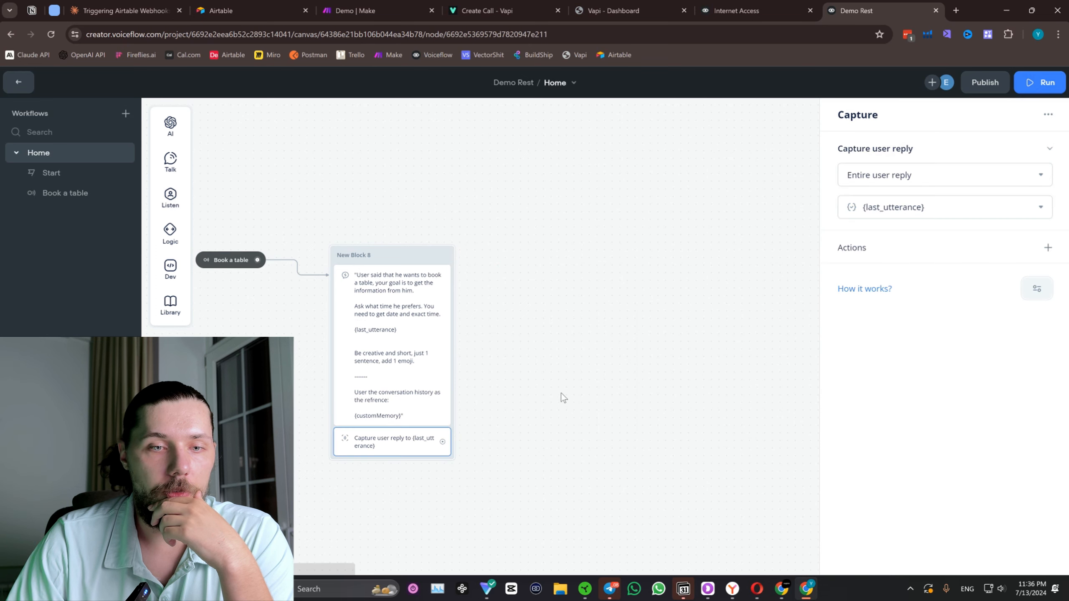
Duplicate the Memory block, place the copy below the booking block and connect the Capture step to it.
left_click(561, 392)
scroll(556, 354, "down", 3)
right_click(556, 216)
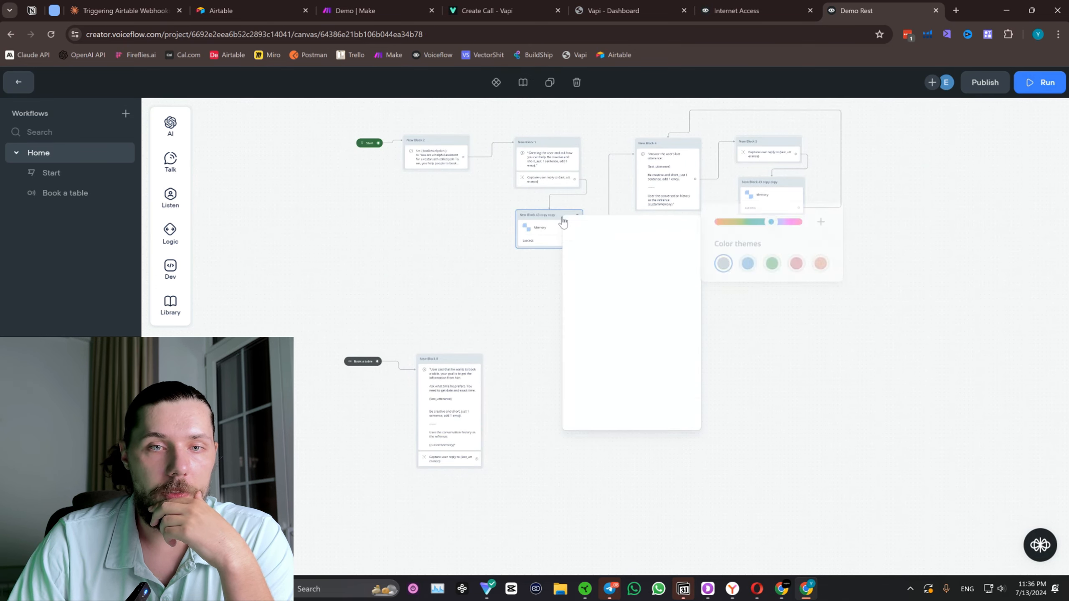
left_click(597, 381)
scroll(542, 366, "up", 3)
left_click_drag(552, 350, 596, 267)
scroll(605, 175, "down", 3)
left_click_drag(568, 143, 432, 473)
Add a Set AI block beside the booking block, connected to the copied Memory block's success path.
left_click_drag(473, 394, 594, 271)
mouse_move(620, 301)
left_click(733, 334)
Start the Set AI step's prompt with "Your goal is to identiry if we have all the information form the user to move on.".
scroll(598, 239, "up", 3)
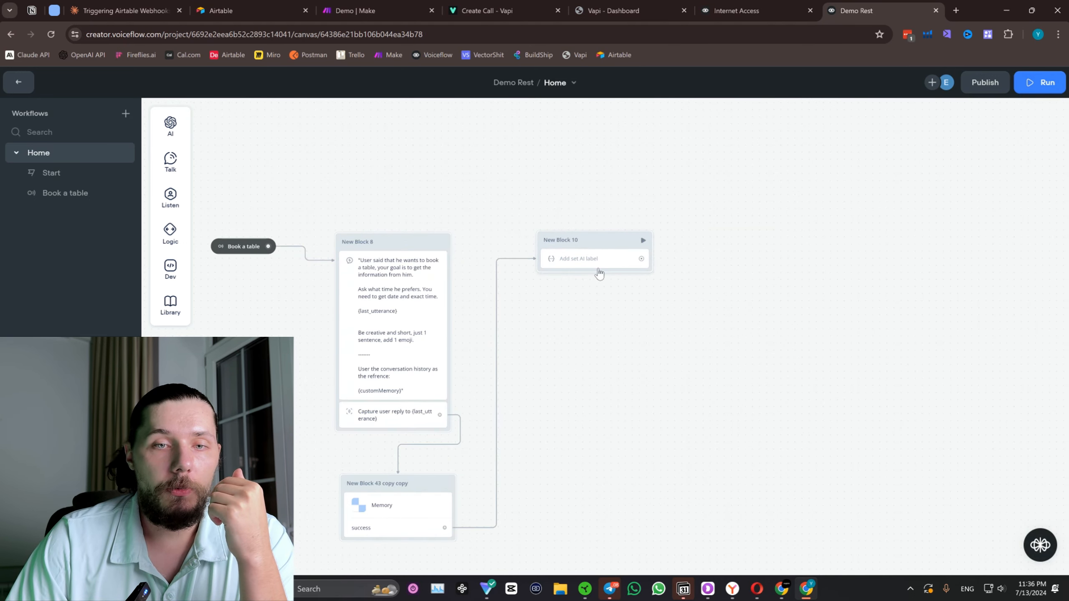
left_click(595, 265)
left_click(877, 294)
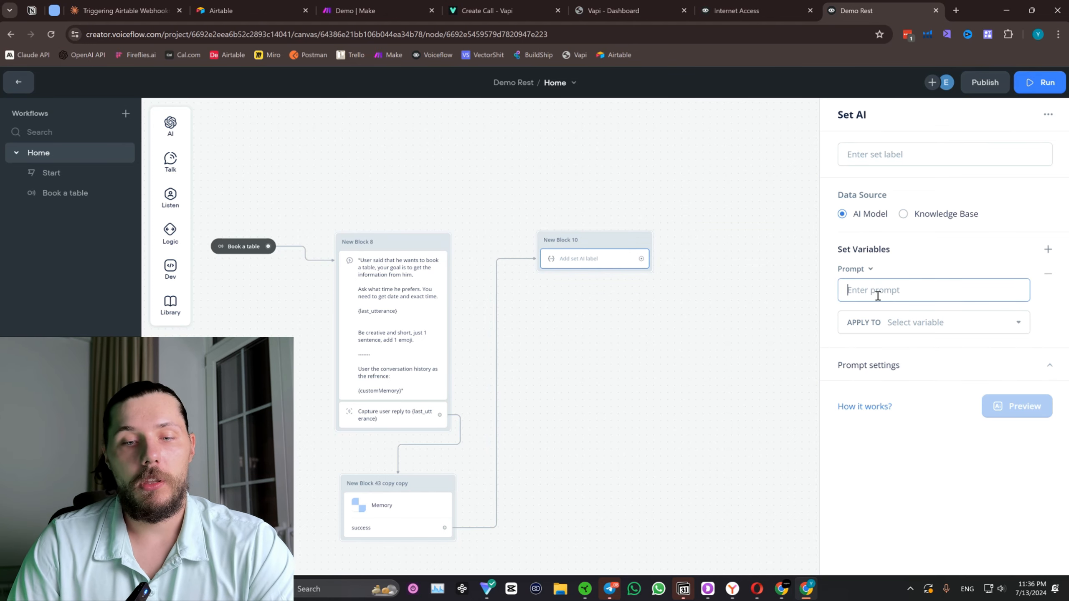
type("Your goal is")
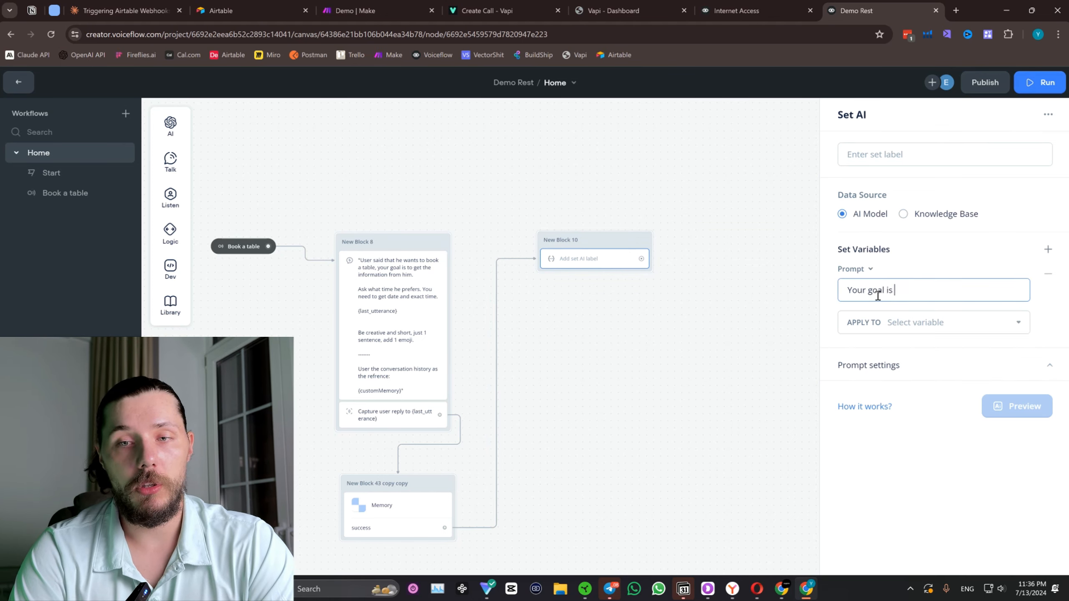
type(" to identiry")
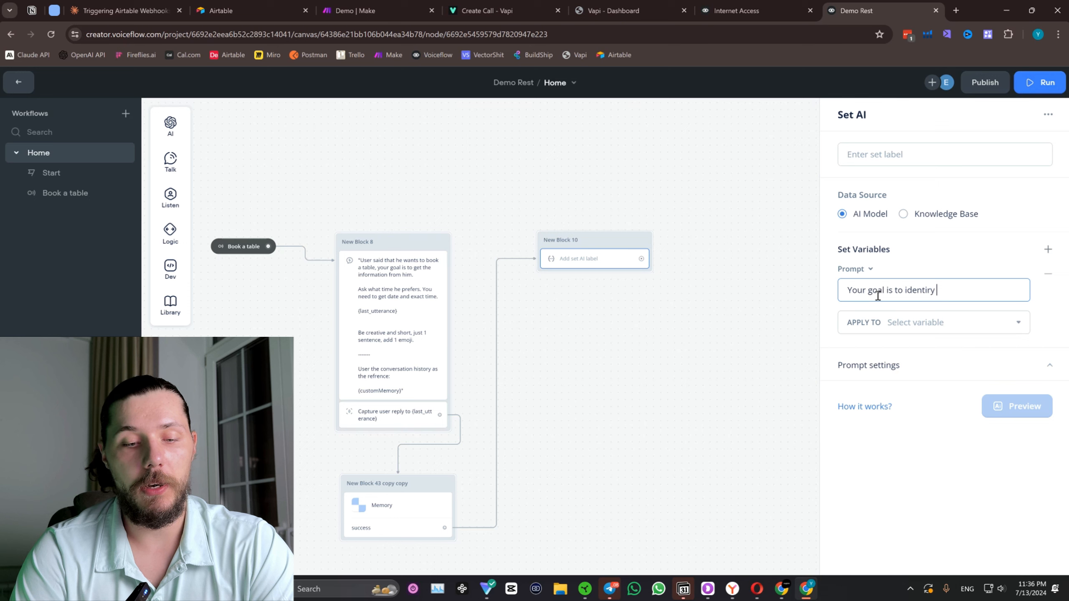
type(" if we have all th")
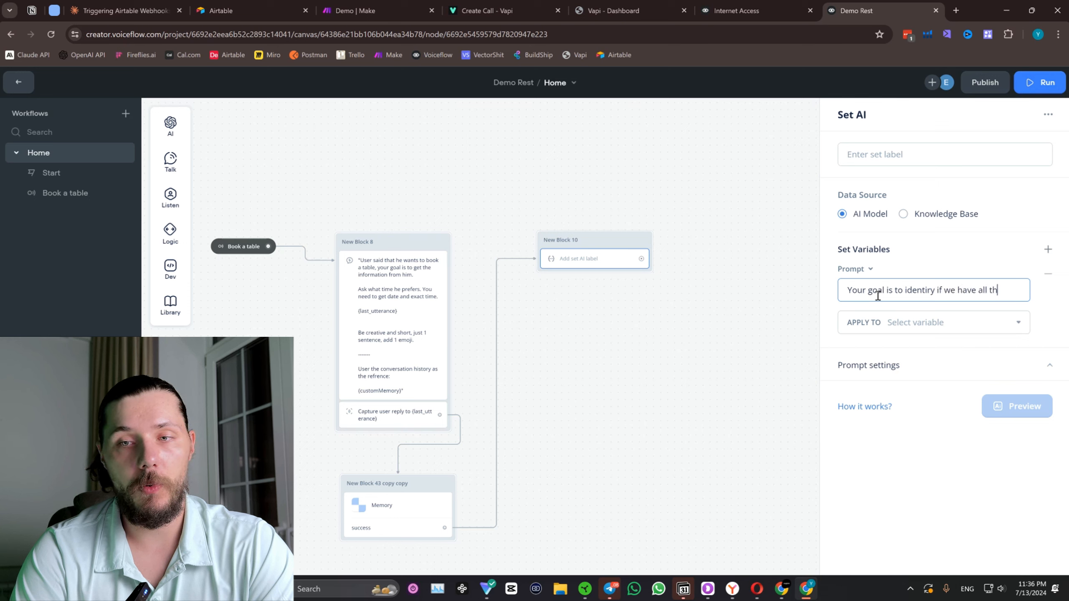
type("e info")
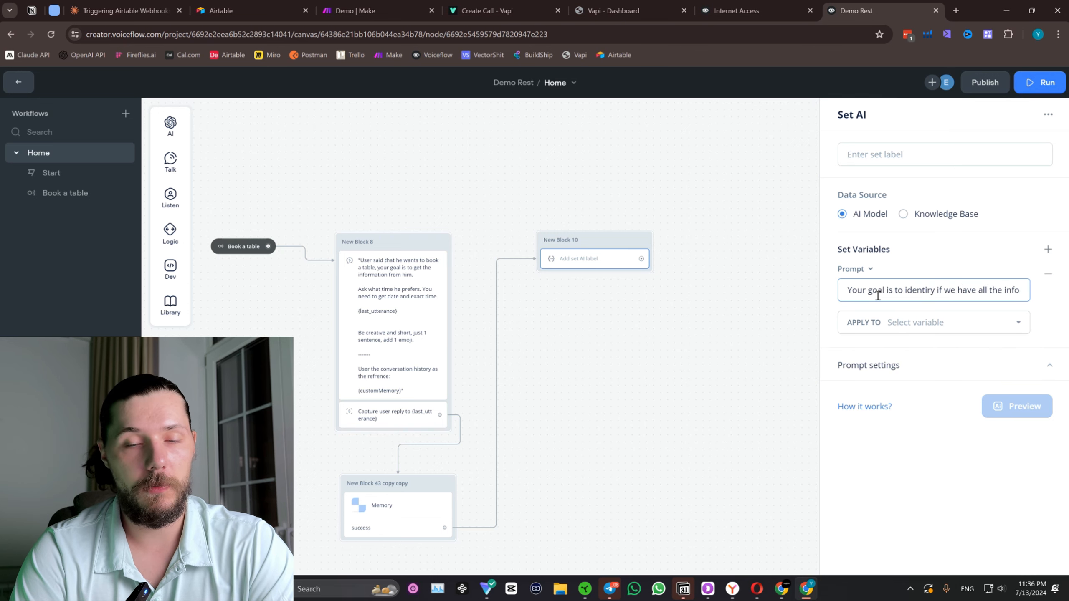
type("rmation form the user")
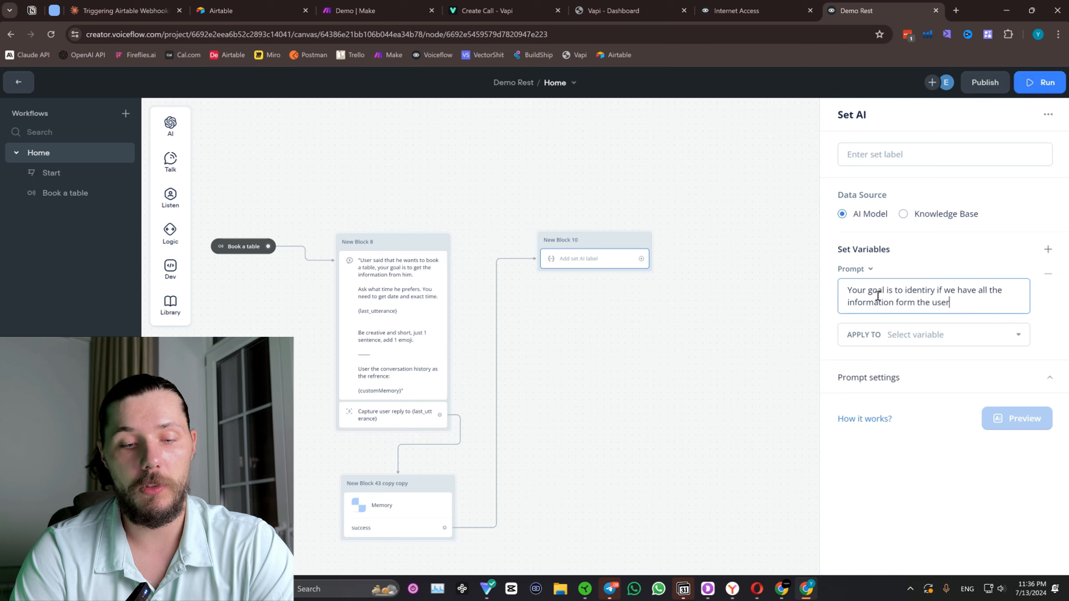
type(" to move on")
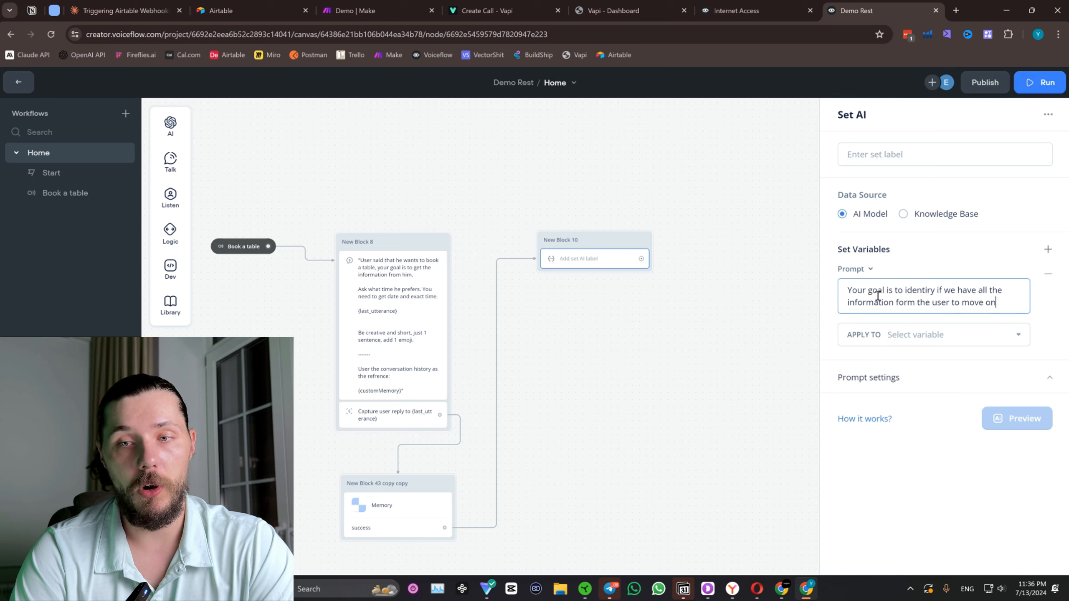
type(".")
key("Return")
key("Return")
Add the prompt rule "In order to move on we MUST have the exact date AND time from the user for the booking.".
type("In ")
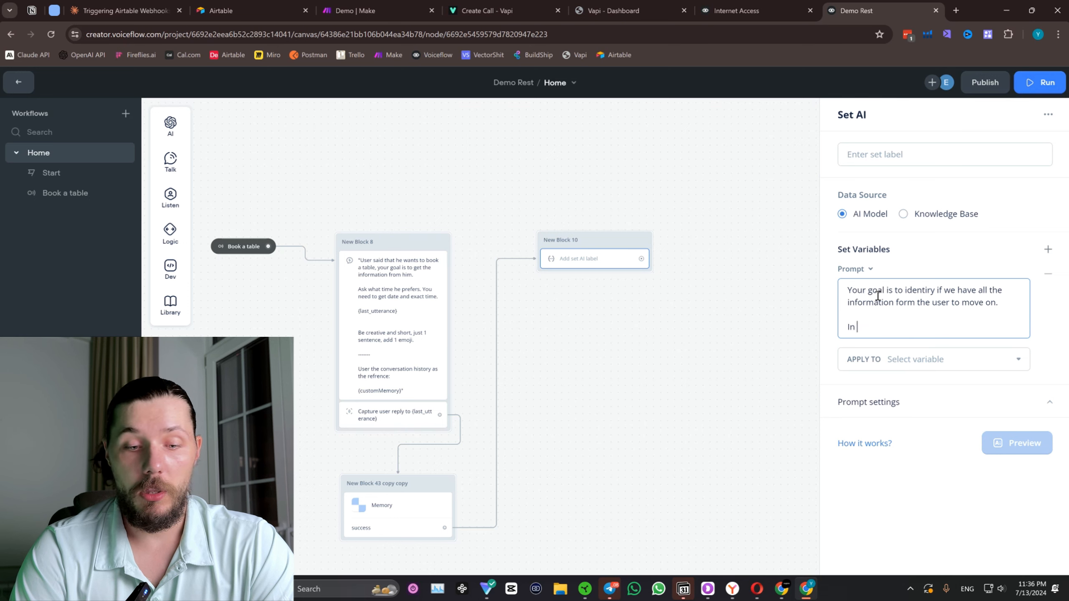
type("order to move on we MUST have")
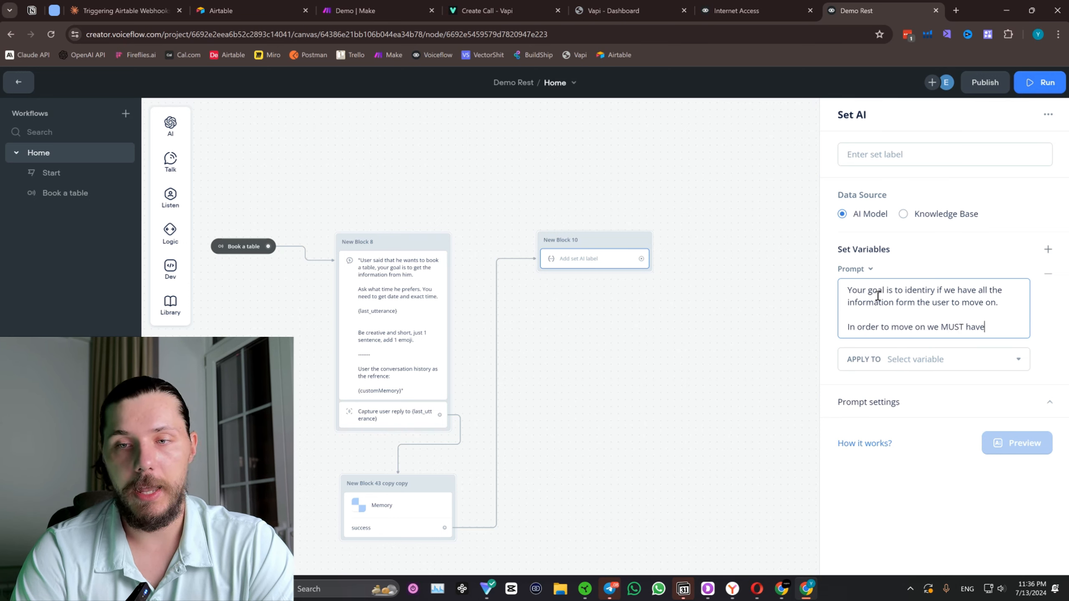
type(" the exact ")
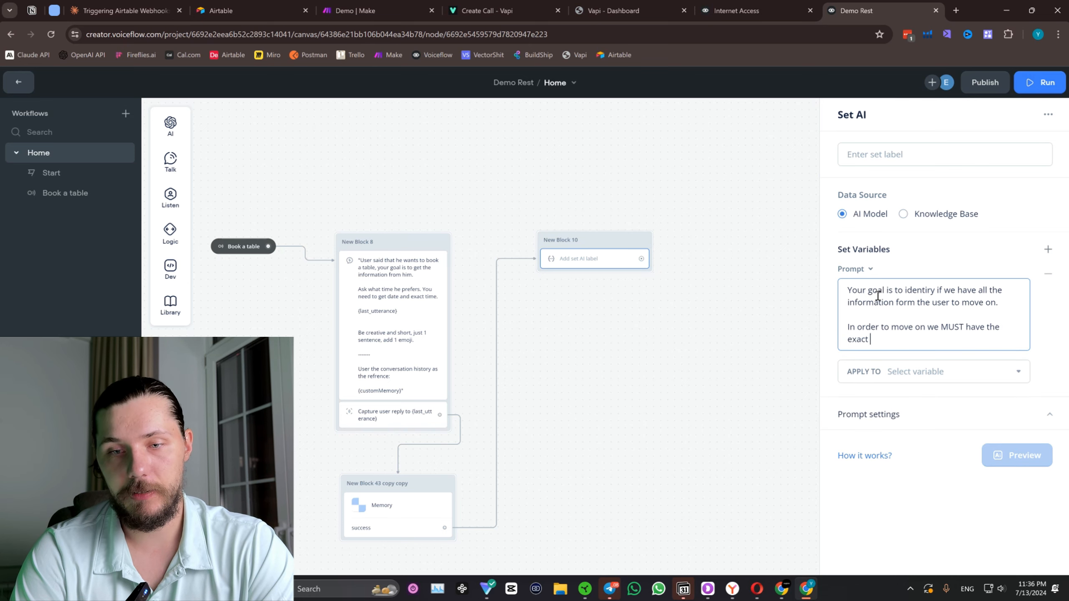
type("date AND ")
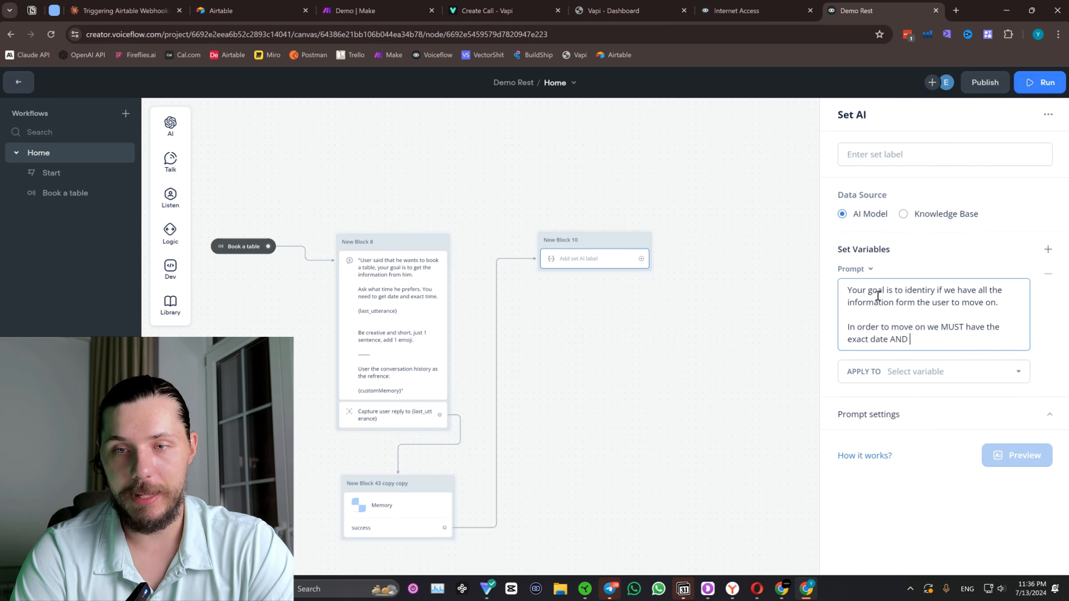
type("time fro mth")
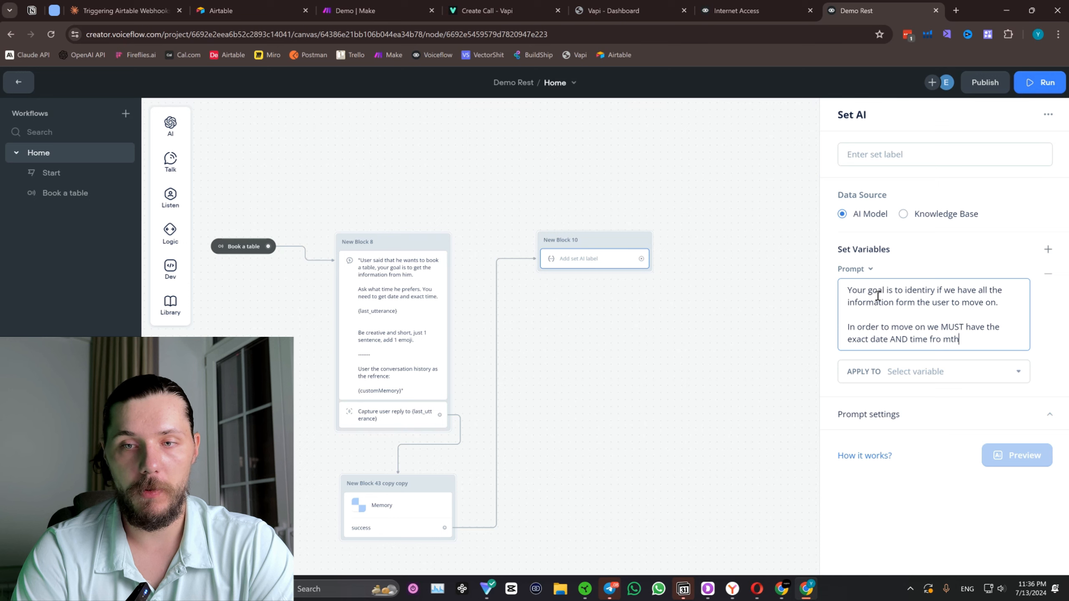
key("BackSpace")
key("BackSpace")
key("BackSpace")
key("BackSpace")
type("m the user for the")
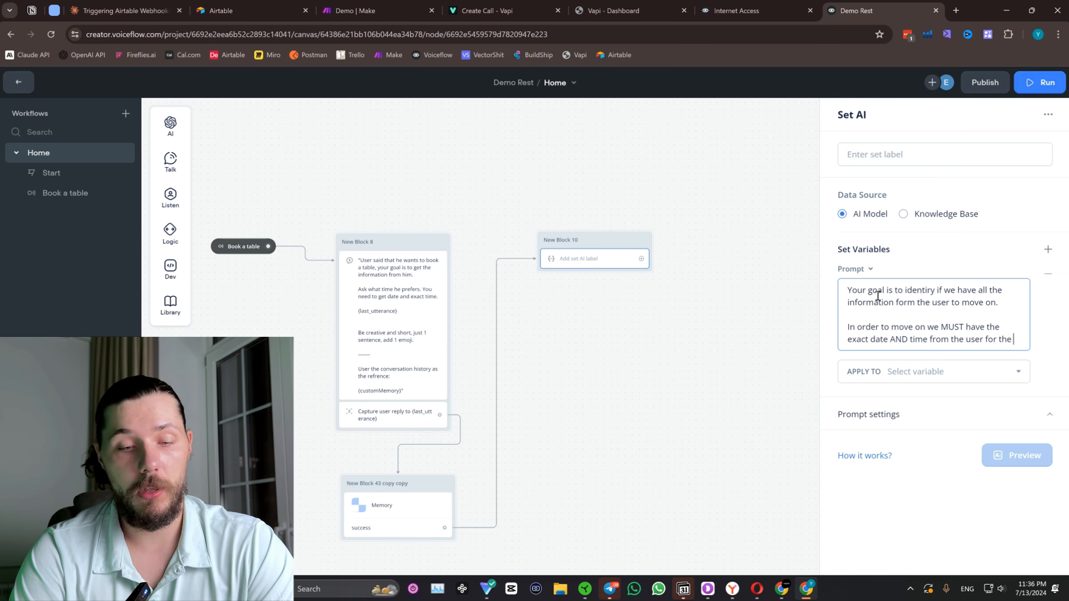
type(" booking")
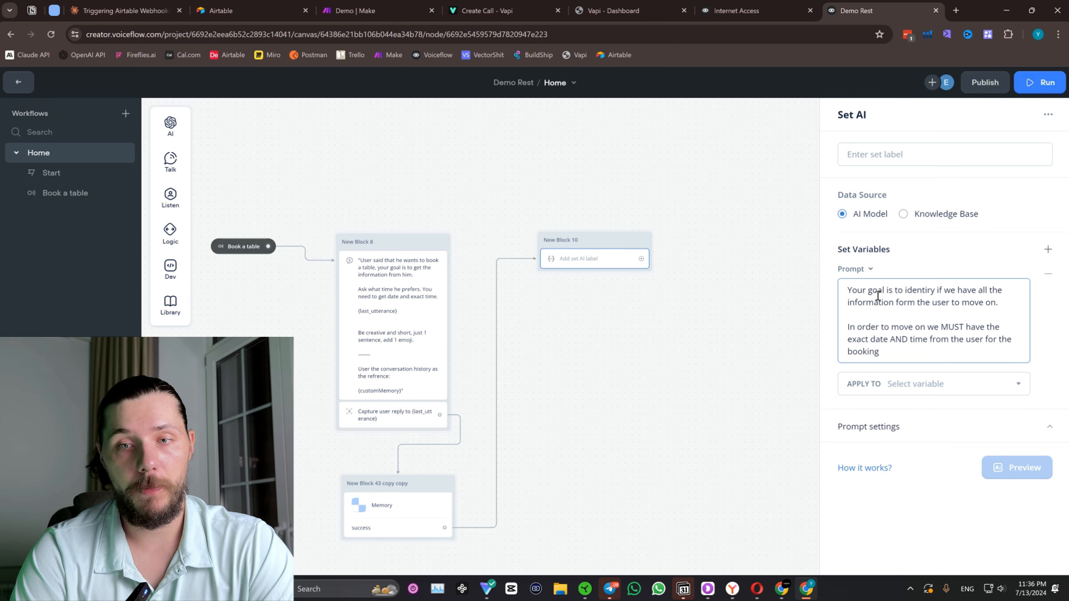
type(".")
key("Return")
key("Return")
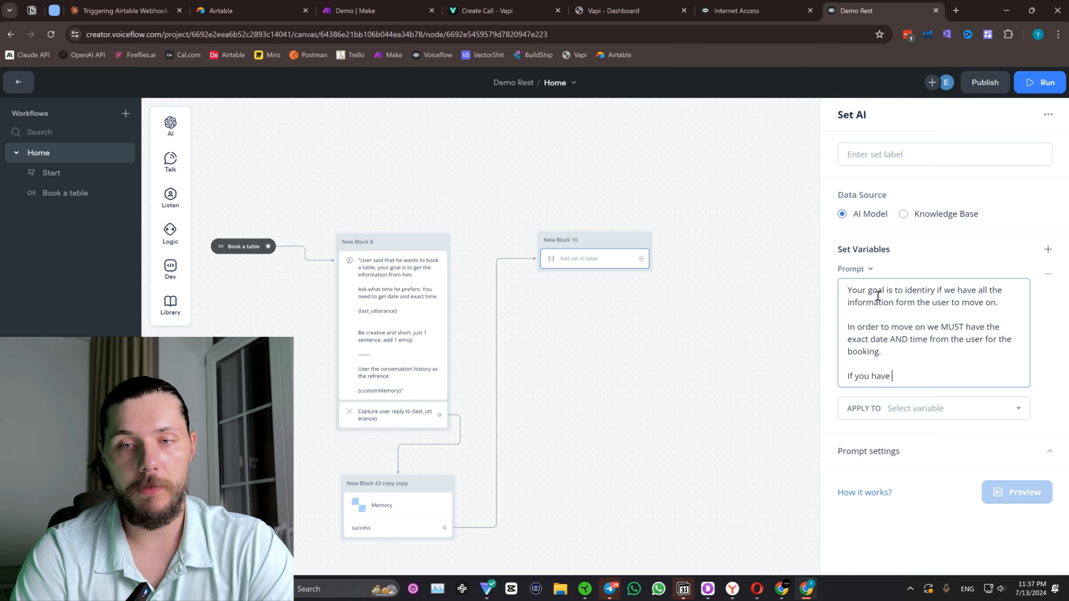
Add the prompt condition "If we have all the information (date and time), output: 1" as a separate paragraph.
key("BackSpace")
key("BackSpace")
key("BackSpace")
key("BackSpace")
key("BackSpace")
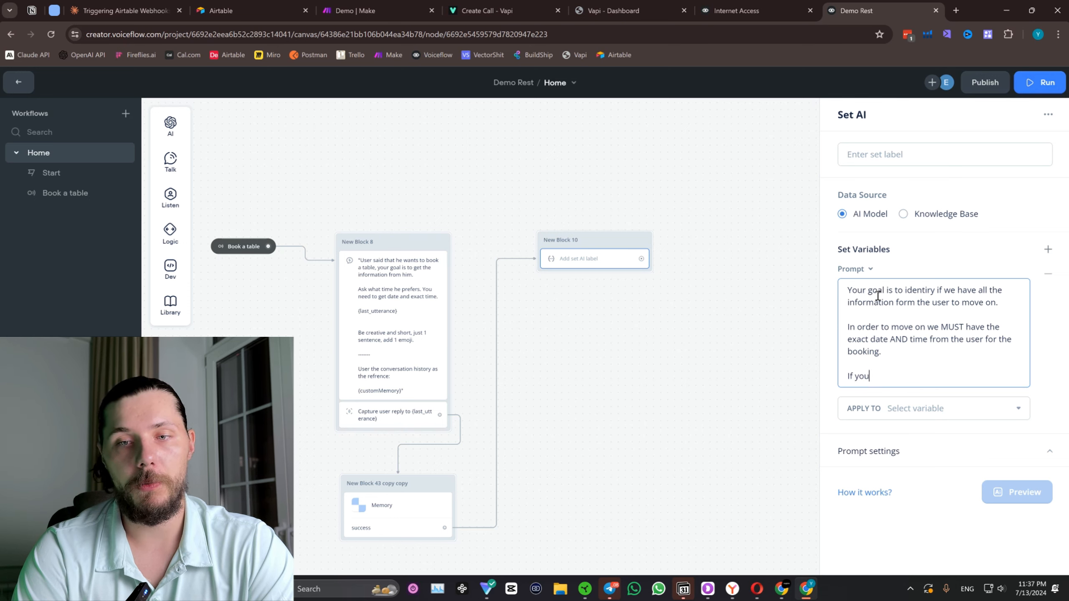
type("we have all the information")
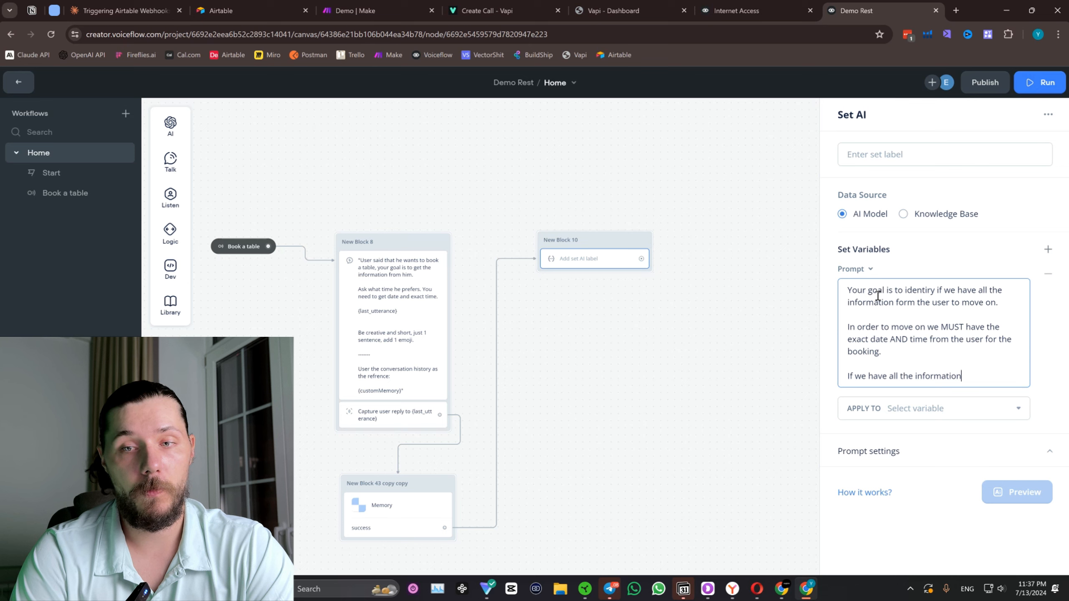
type(" (date and ti")
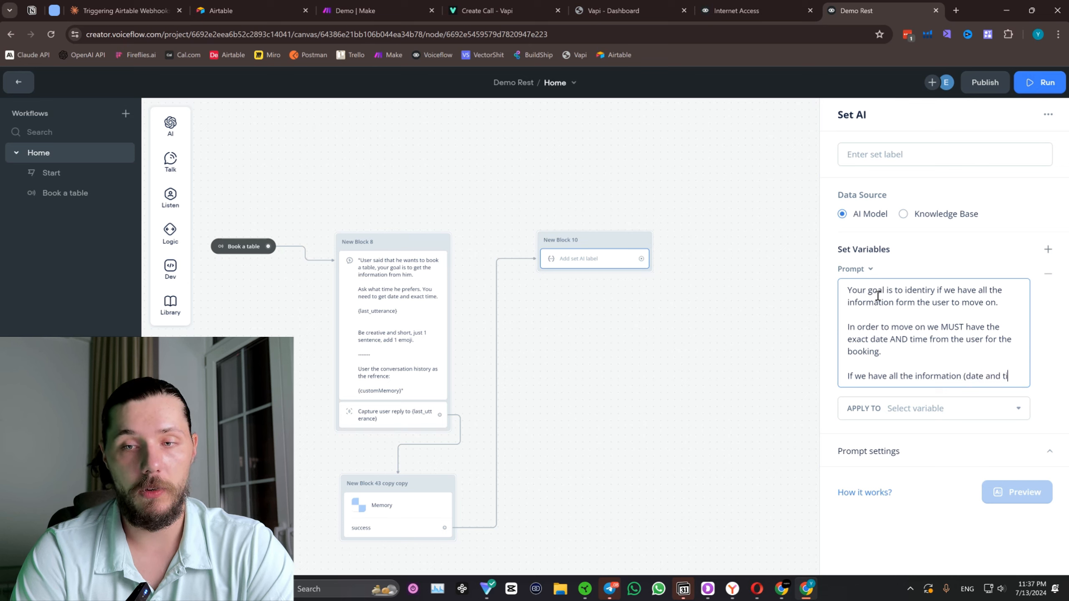
type("me), output")
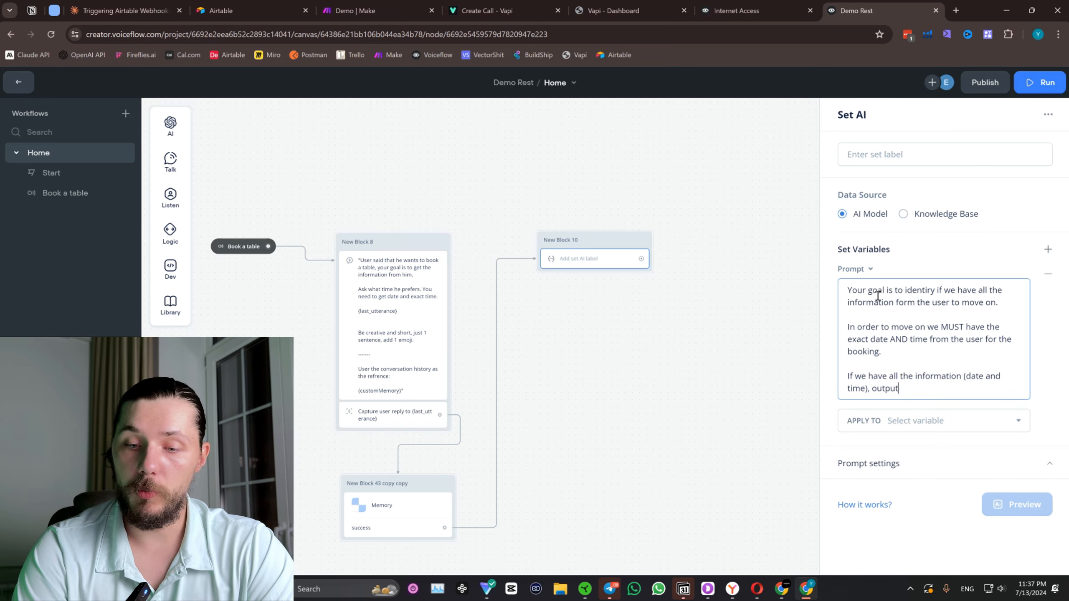
type(": 1")
key("Return")
key("Return")
Add the opposite prompt condition "If we don't have all the information, output: 2" below the first one.
type("If w")
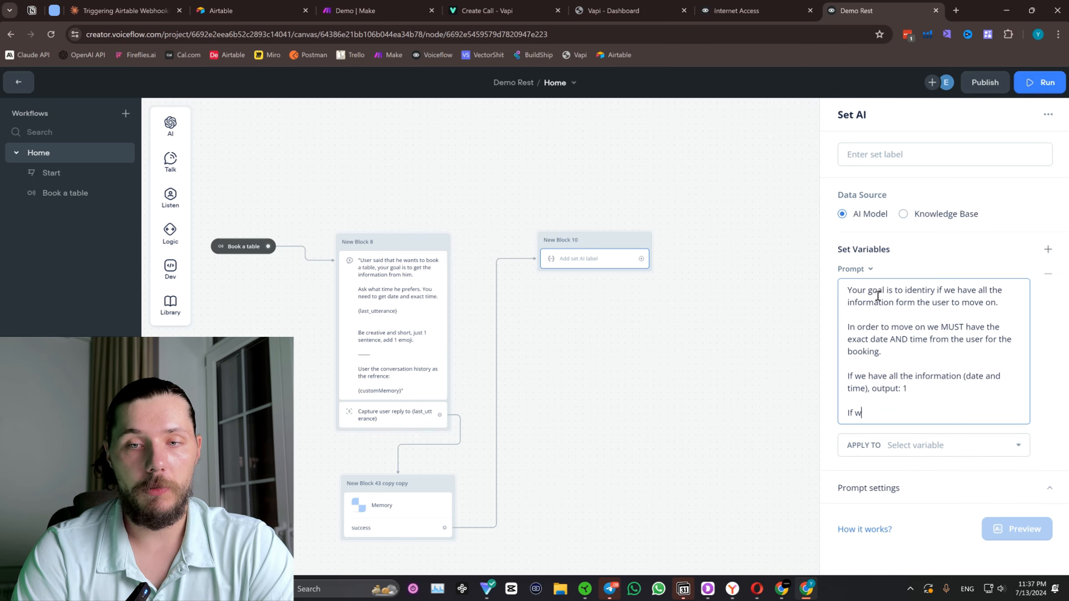
type("e don't have a")
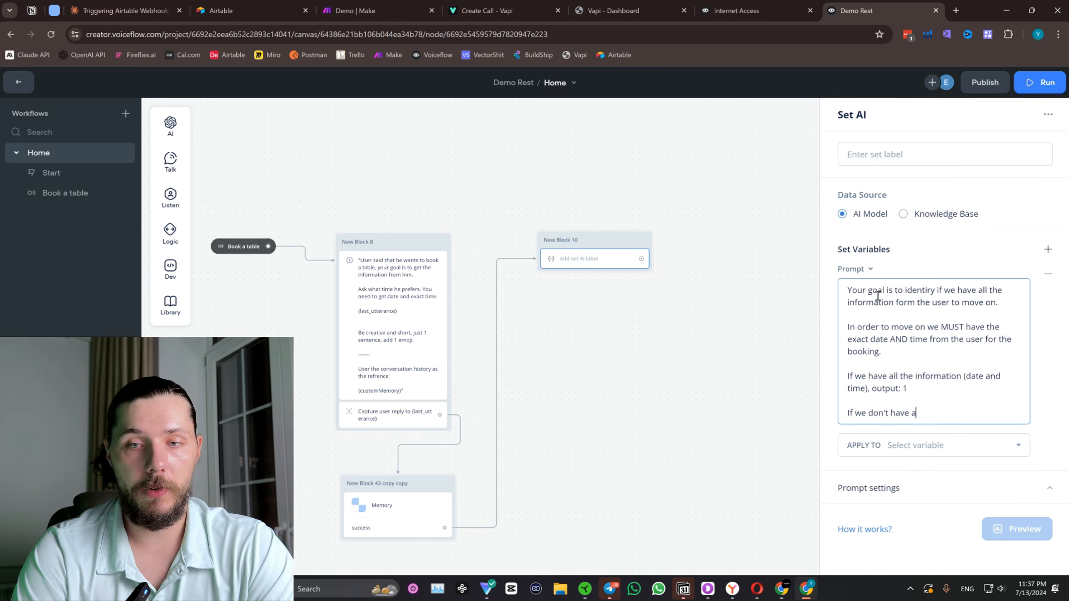
type("ll the information, ")
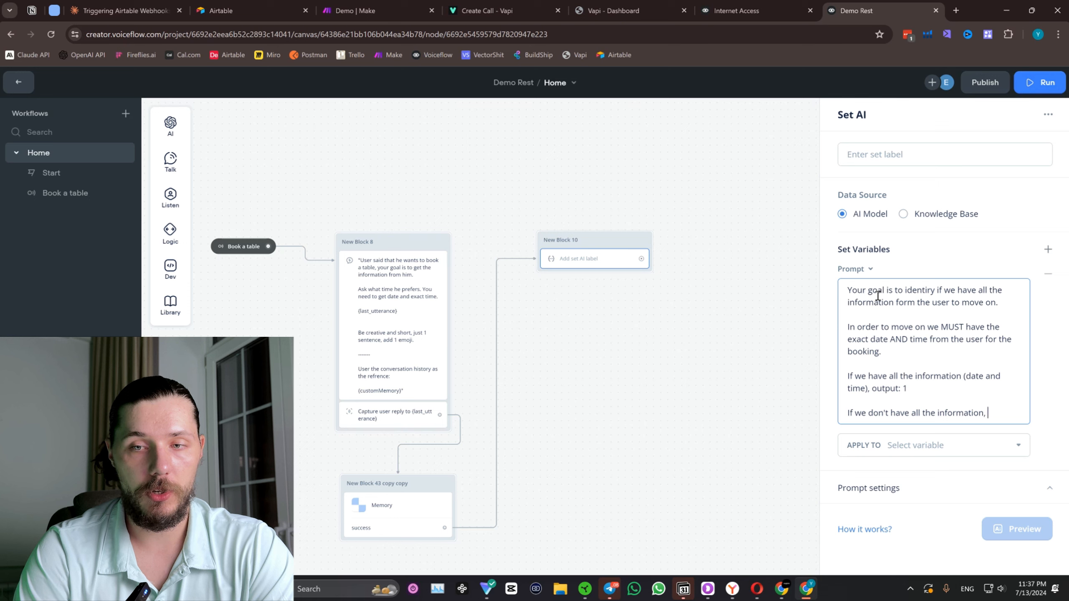
type("output: 2")
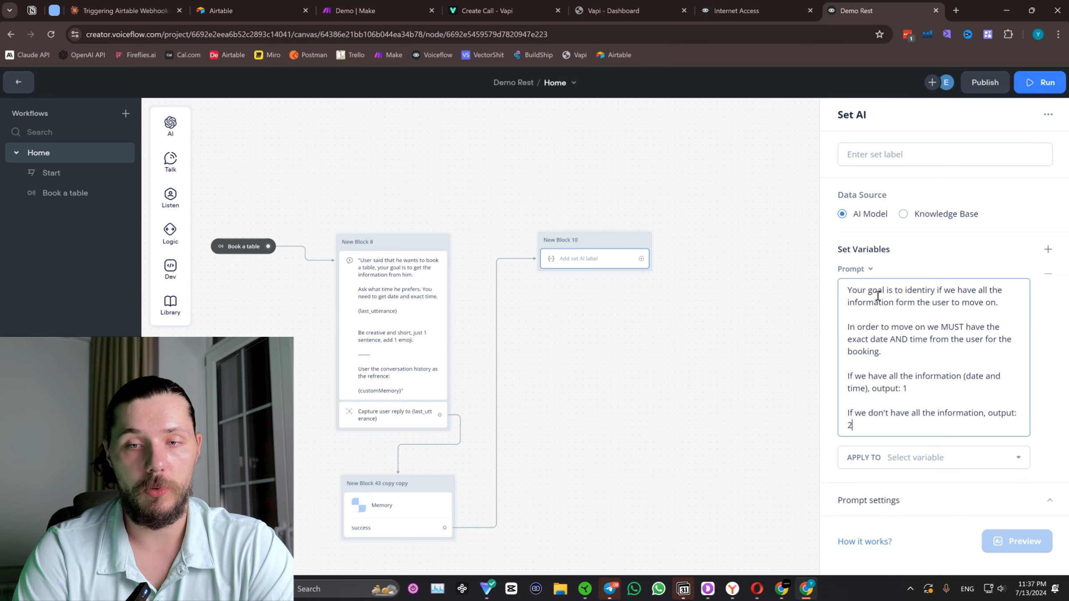
key("Return")
key("Return")
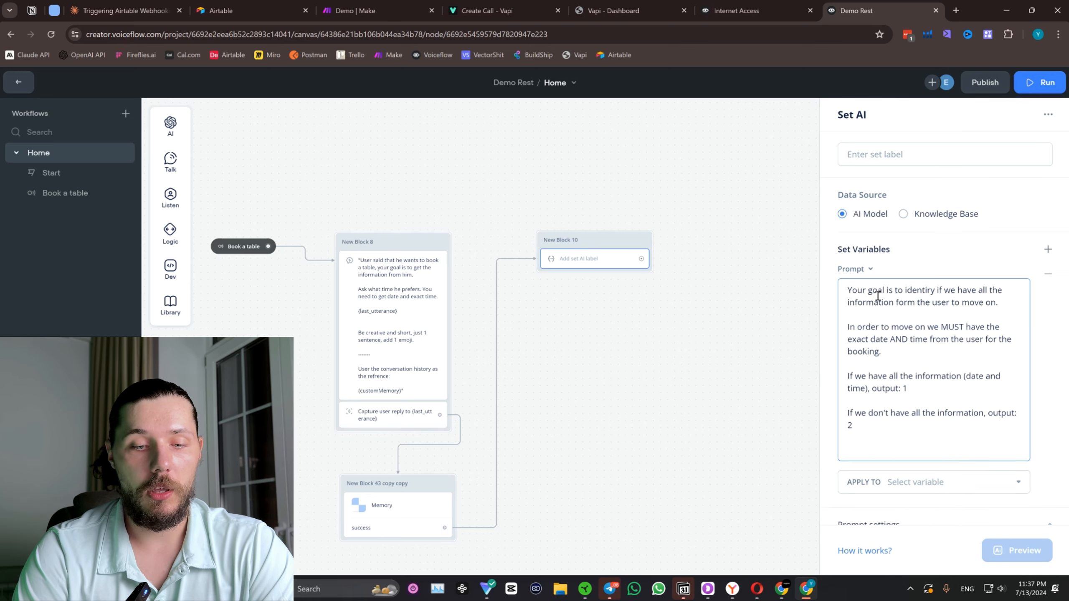
End the prompt with "You must always output either 1 or 2. No other characters, words or anything. Just 1 or 2.".
type("You must a")
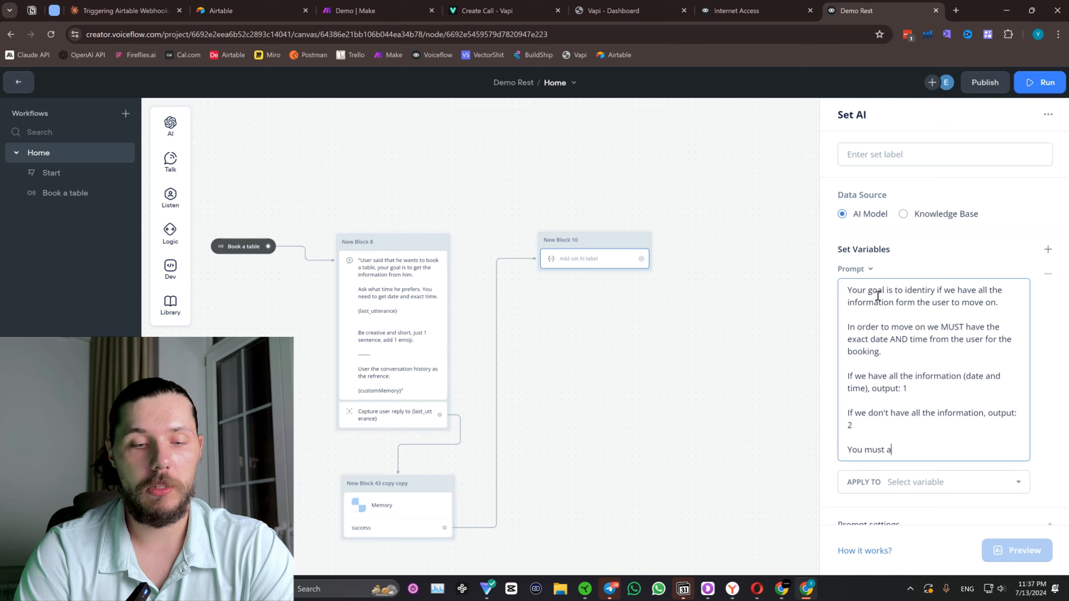
type("lways output ei")
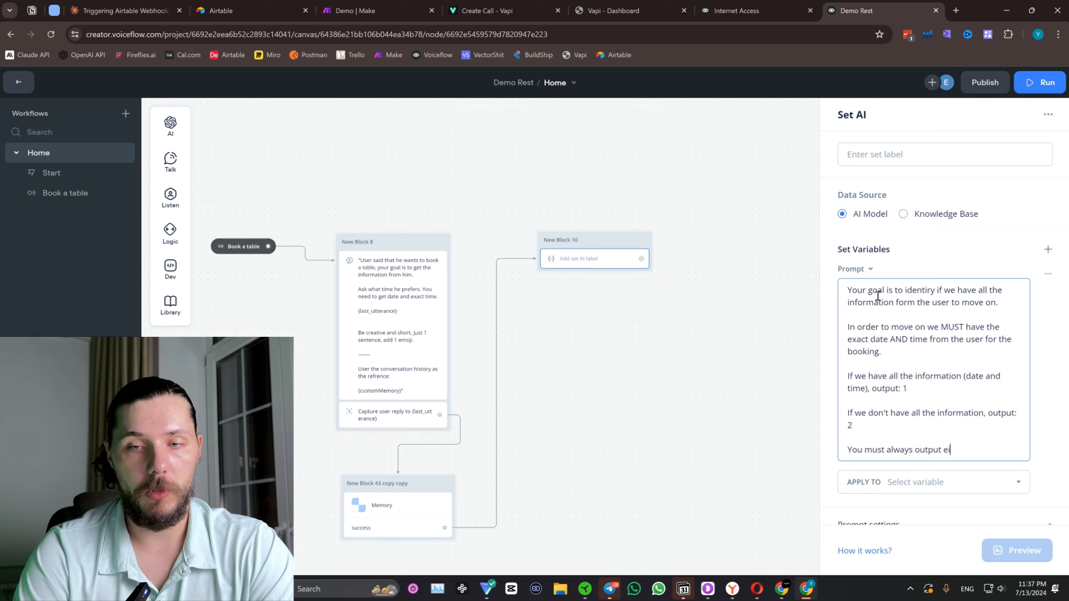
type("ther ")
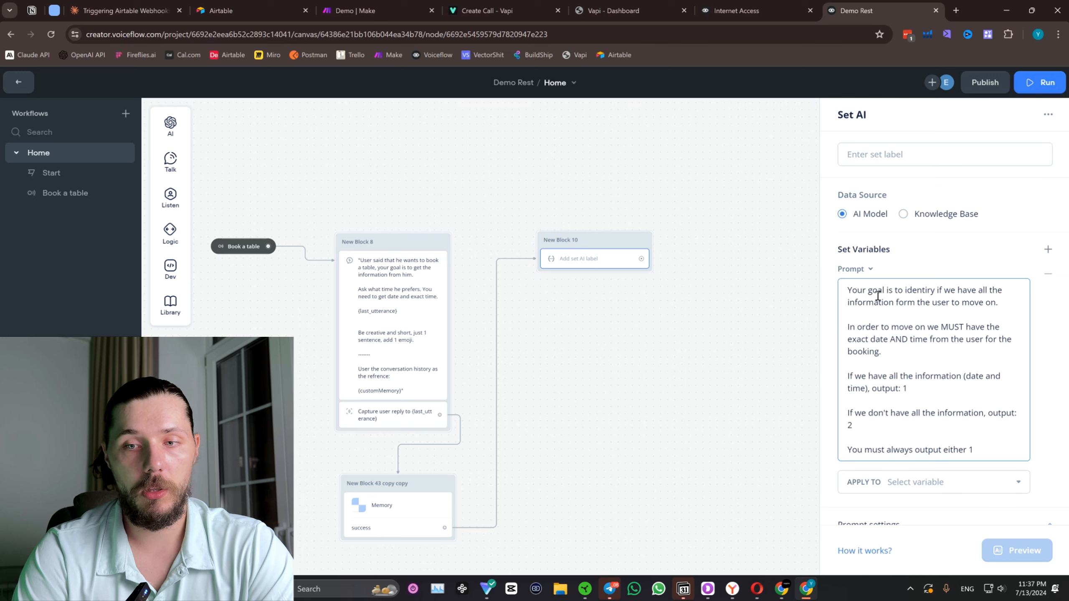
type("1 or 2. No other charac")
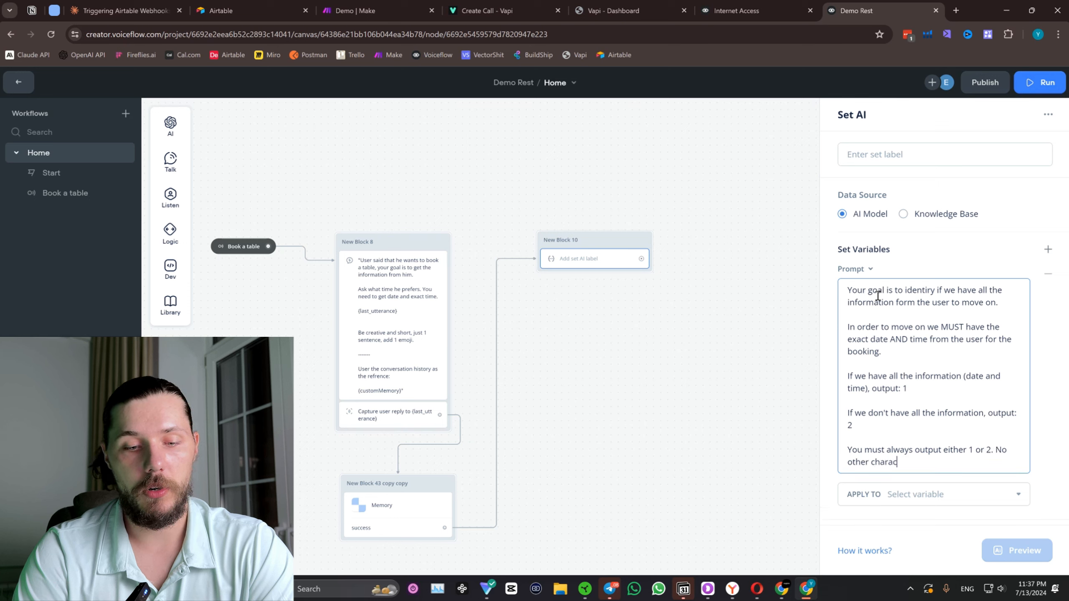
type("ters, words o")
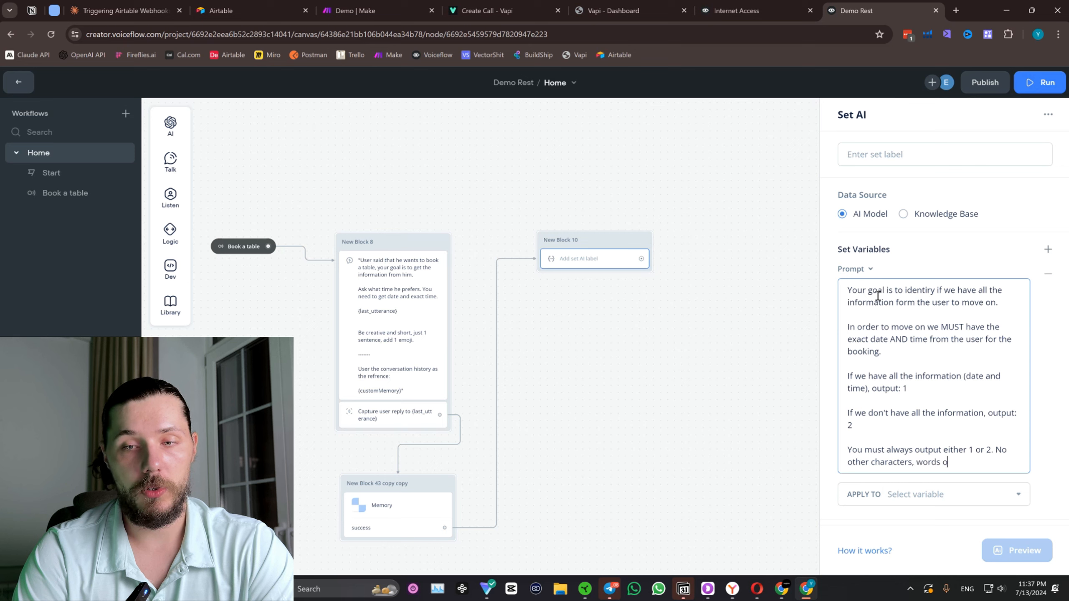
type("r anything. J")
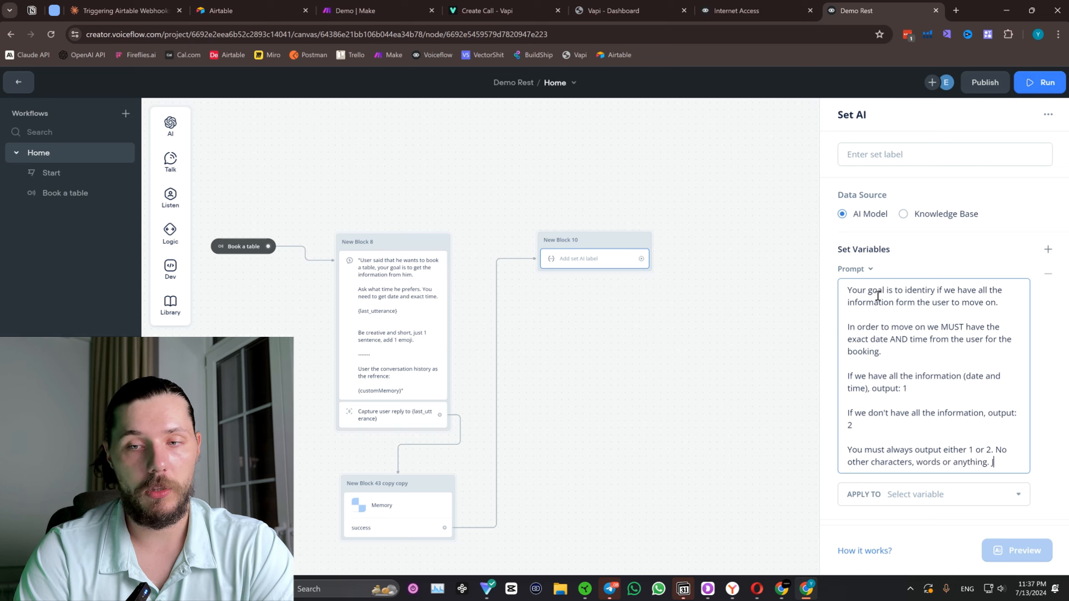
type("ust 1 or 2")
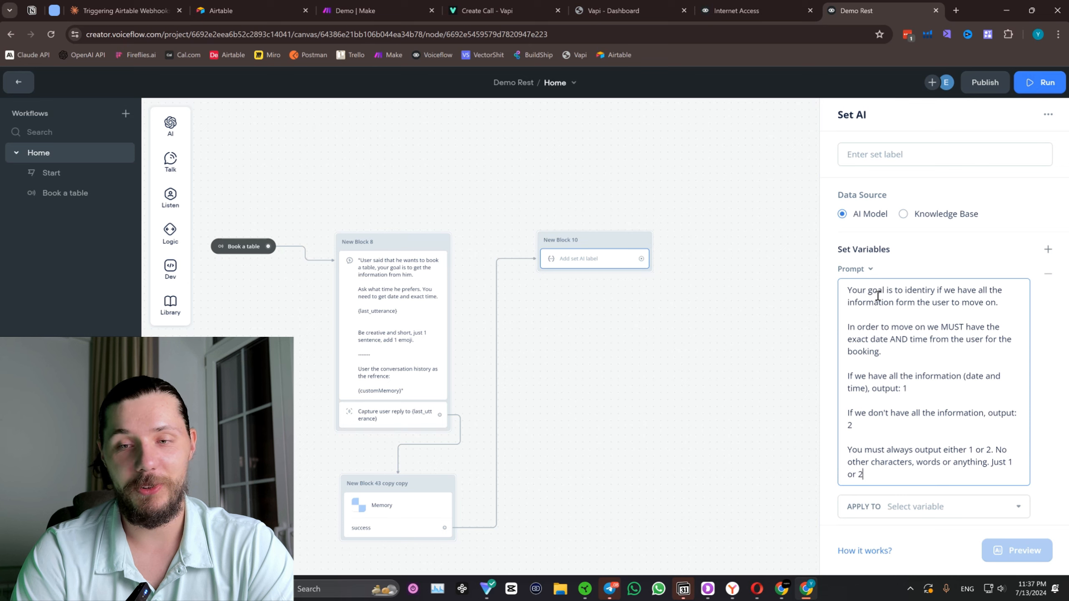
type(".")
left_click_drag(865, 474, 846, 449)
key("ctrl+c")
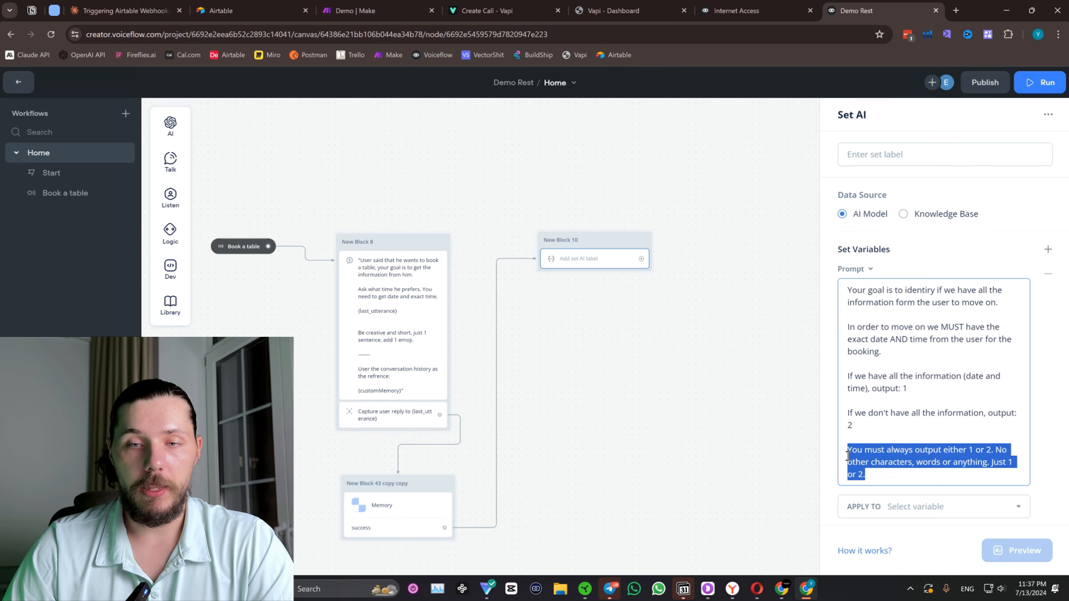
left_click(1034, 467)
Set the Set AI model to GPT-4o and its system instruction to "You must always output either 1 or 2. No other characters, words or anything. Just 1 or 2.".
scroll(937, 487, "down", 5)
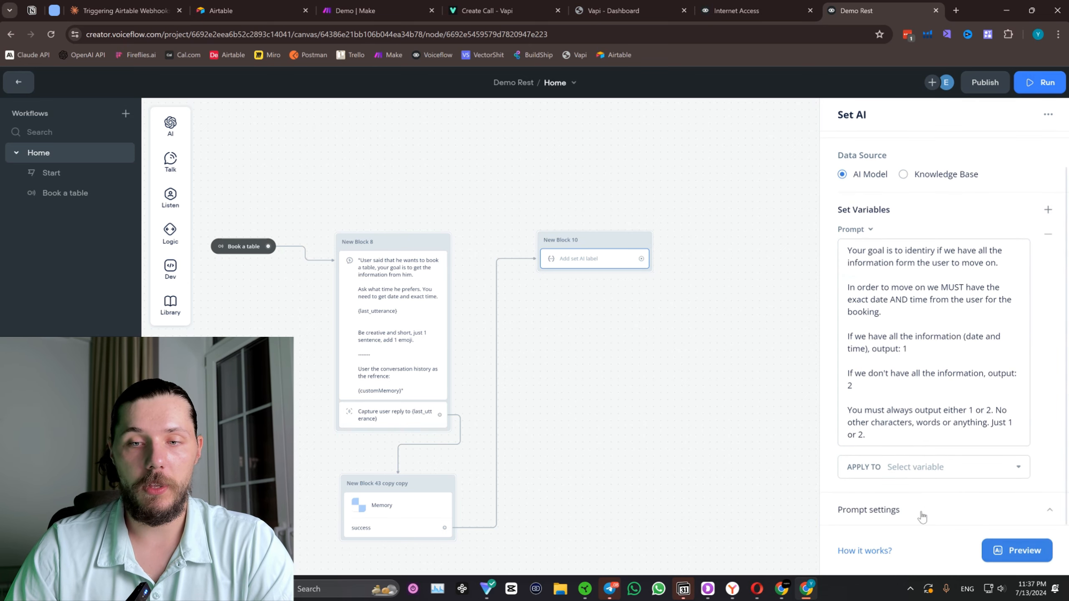
left_click(919, 372)
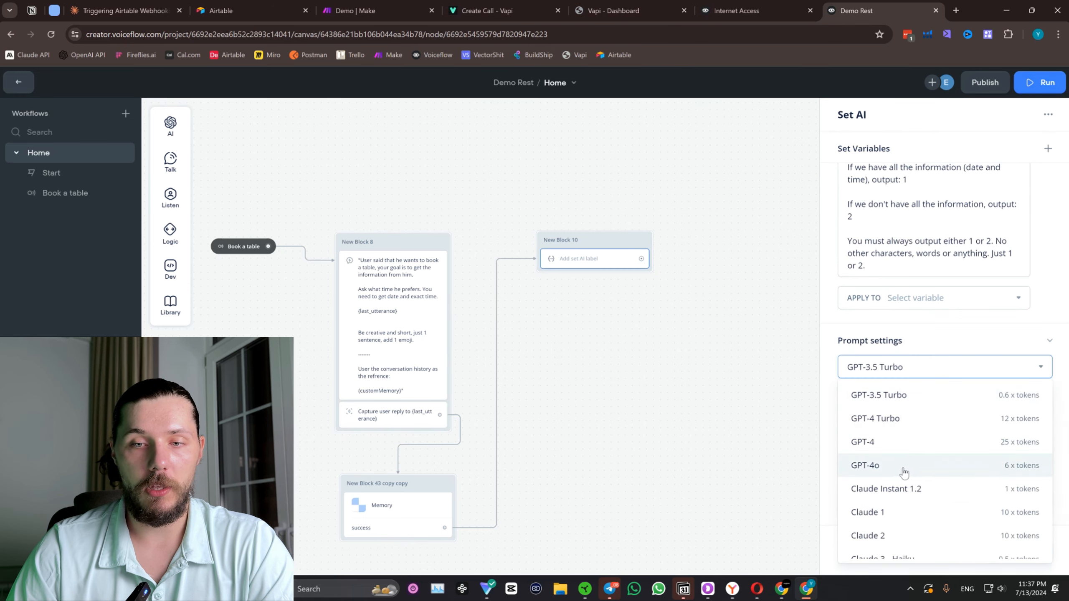
left_click(903, 465)
left_click(919, 501)
key("ctrl+v")
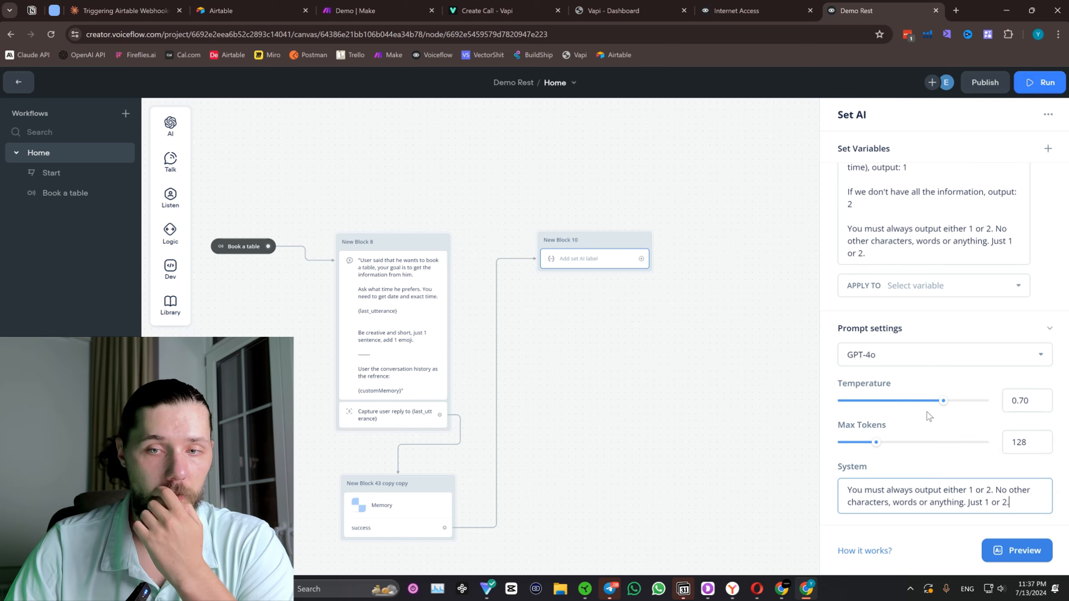
Lower the Set AI prompt's temperature to 0.10 and close the block's settings.
left_click_drag(944, 399, 883, 402)
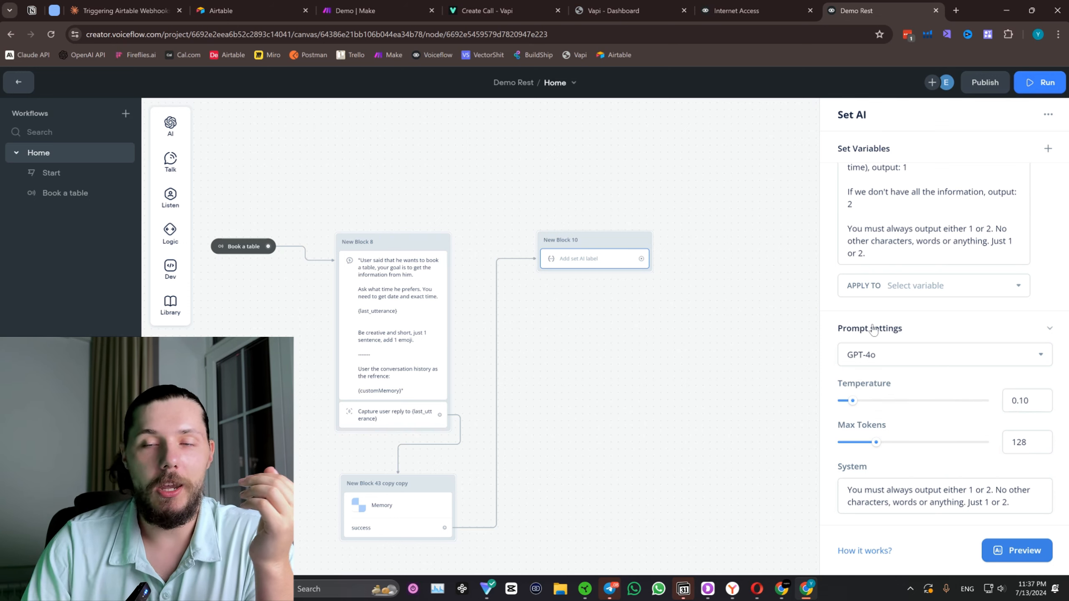
scroll(924, 229, "up", 3)
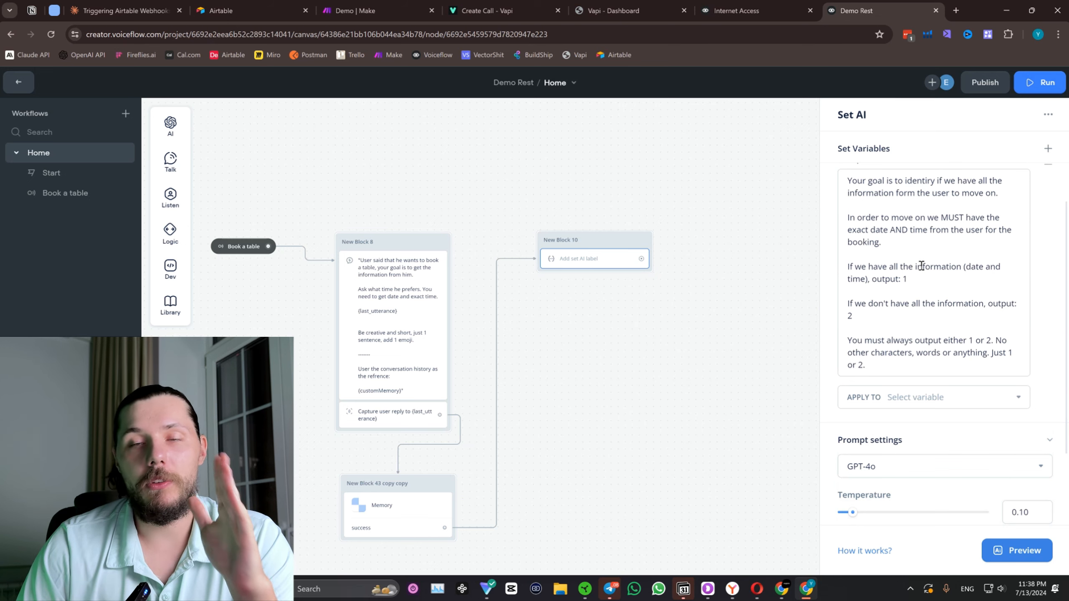
scroll(918, 278, "up", 2)
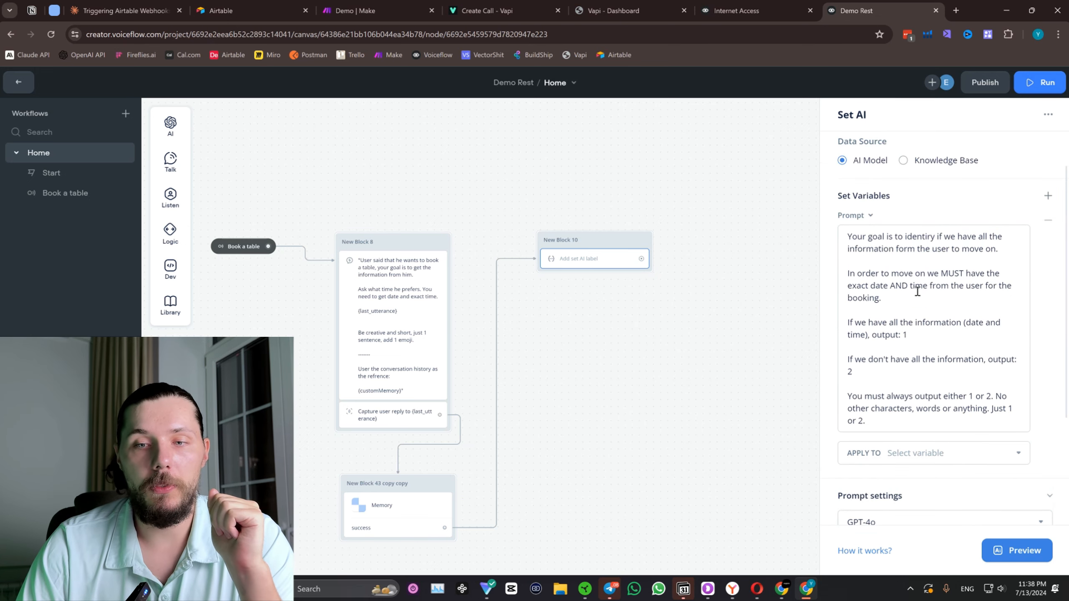
scroll(917, 290, "down", 3)
left_click(926, 348)
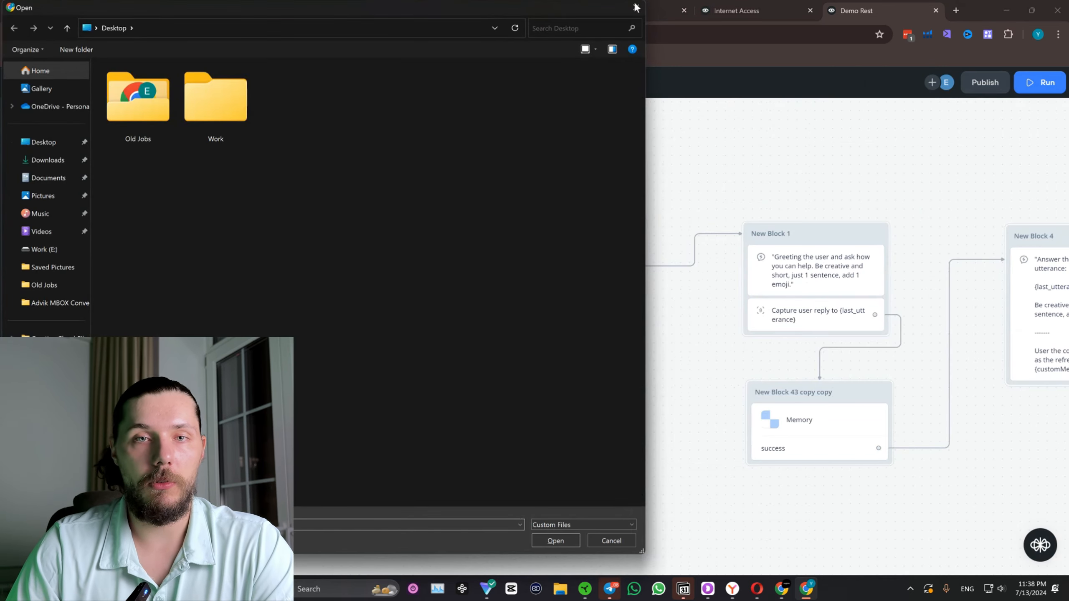
Create a new variable named isAll and apply the Set AI result in New Block 10 to it.
left_click(637, 7)
left_click_drag(978, 293, 663, 196)
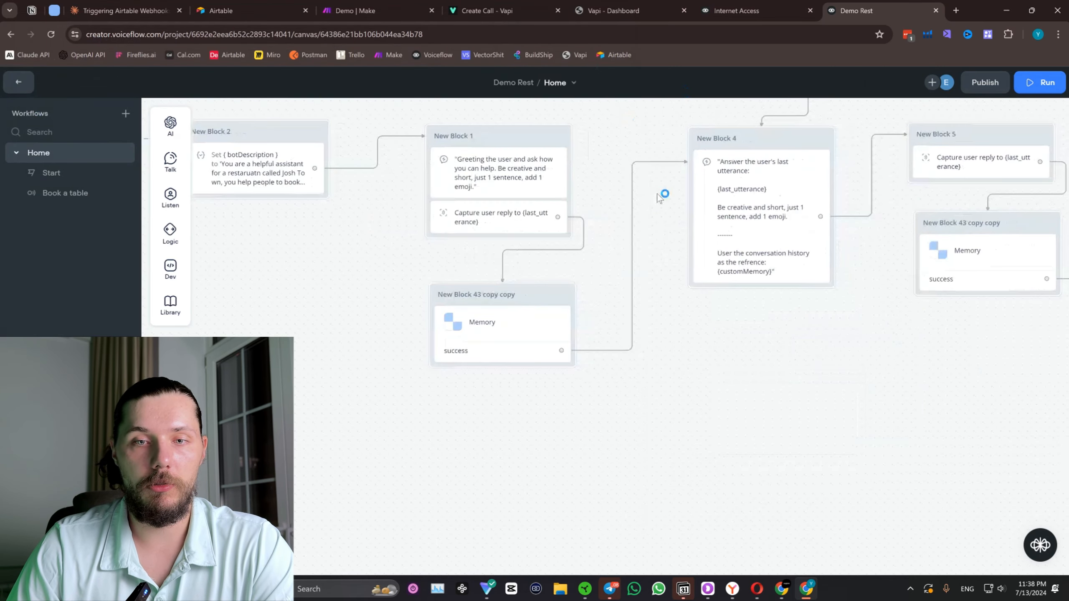
scroll(662, 200, "down", 3)
left_click_drag(584, 479, 577, 277)
left_click(580, 257)
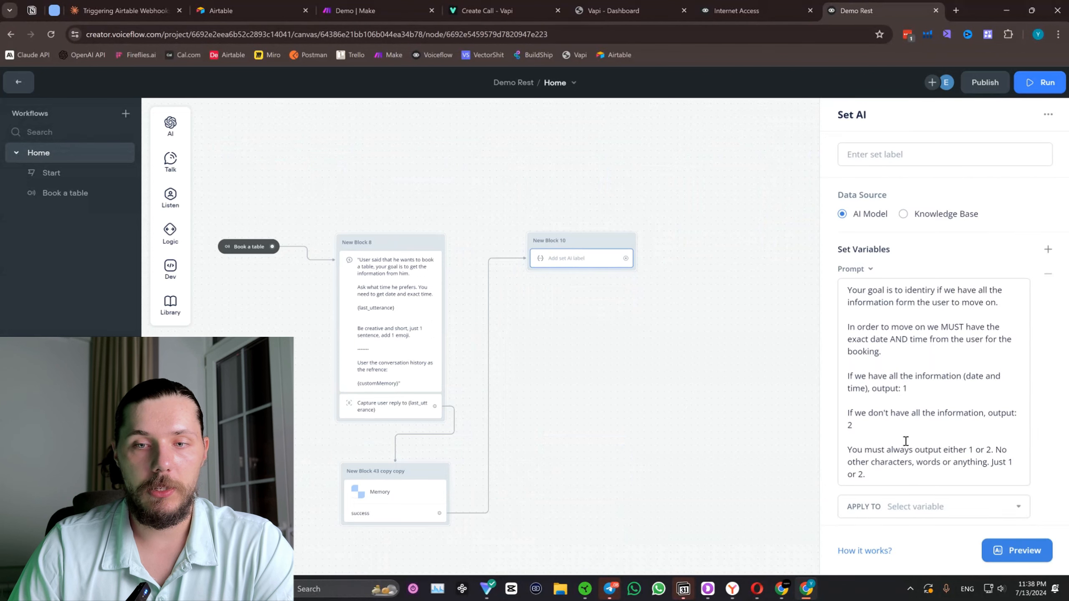
scroll(904, 421, "down", 3)
left_click(916, 287)
type("ff")
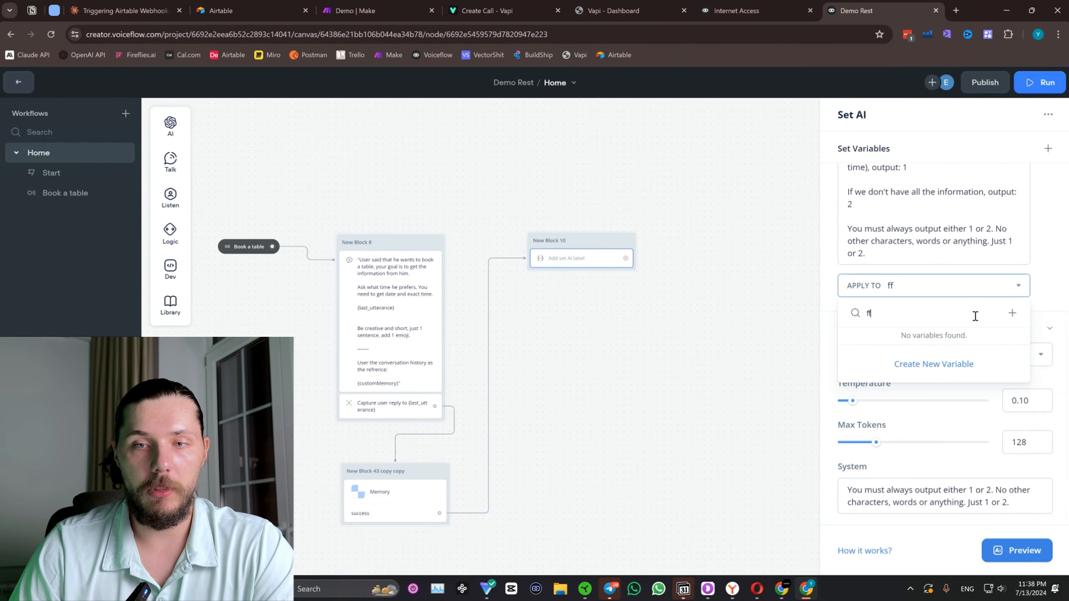
left_click(934, 332)
key("BackSpace")
key("BackSpace")
type("isAll")
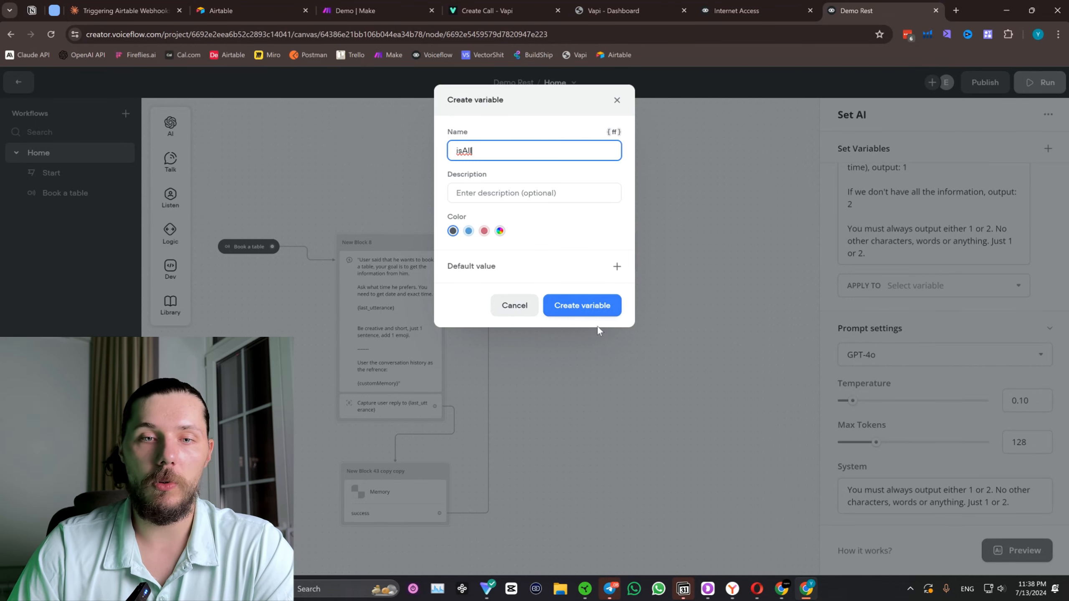
left_click(595, 309)
left_click(663, 268)
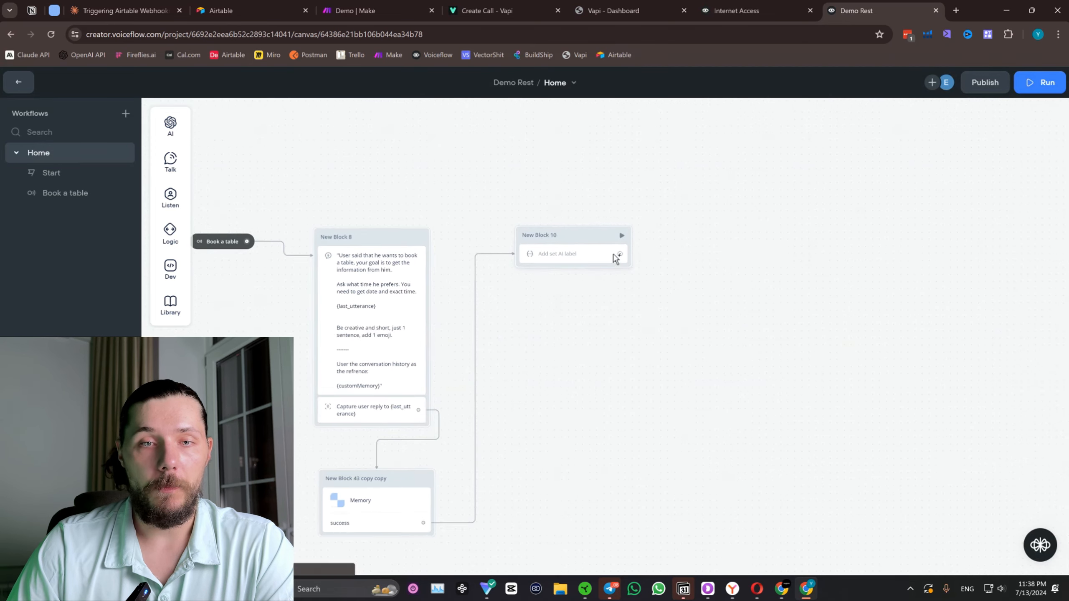
left_click(544, 255)
scroll(890, 329, "down", 1)
scroll(889, 328, "down", 4)
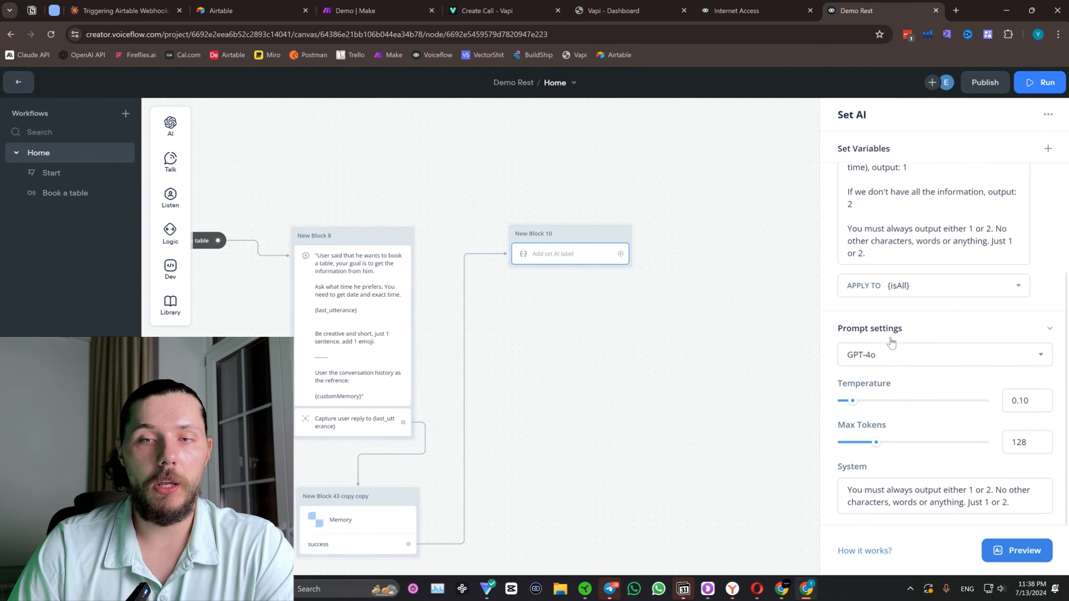
Set the AI model of the date-and-time question in New Block 8 to GPT-4o.
left_click(350, 336)
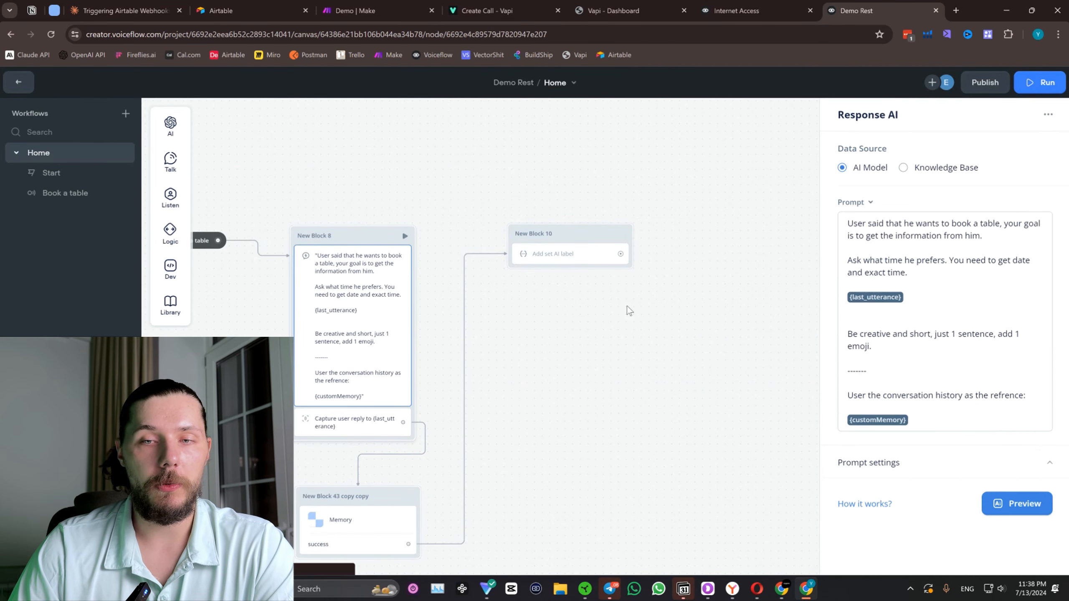
scroll(911, 353, "down", 3)
left_click(911, 352)
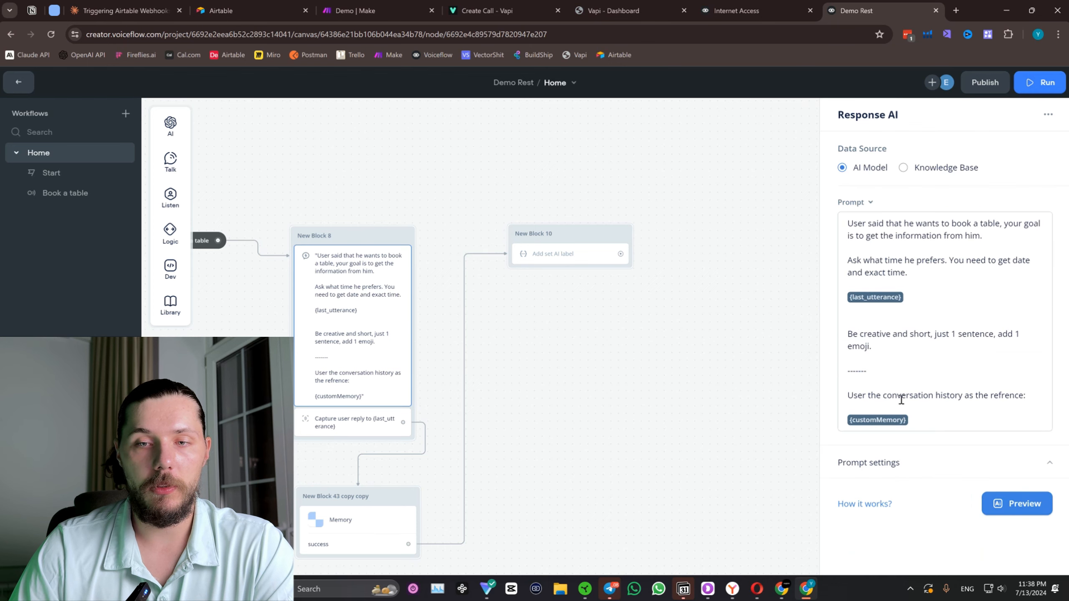
left_click(907, 462)
scroll(920, 445, "down", 3)
left_click(909, 371)
left_click(899, 466)
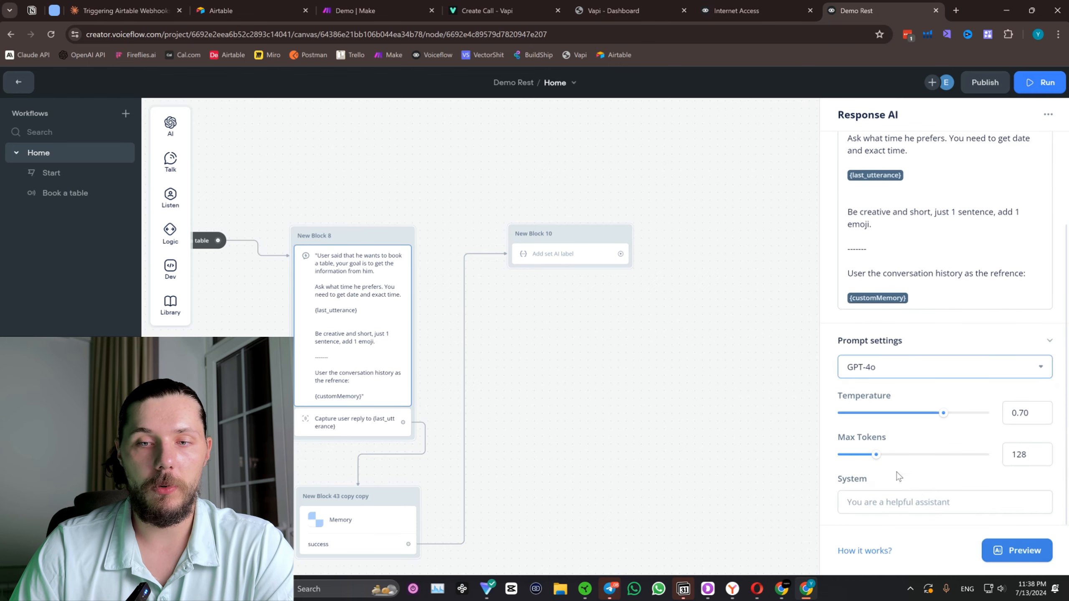
Use the {botDescription} variable as the system prompt of New Block 8's AI response.
left_click(900, 501)
type("{bot")
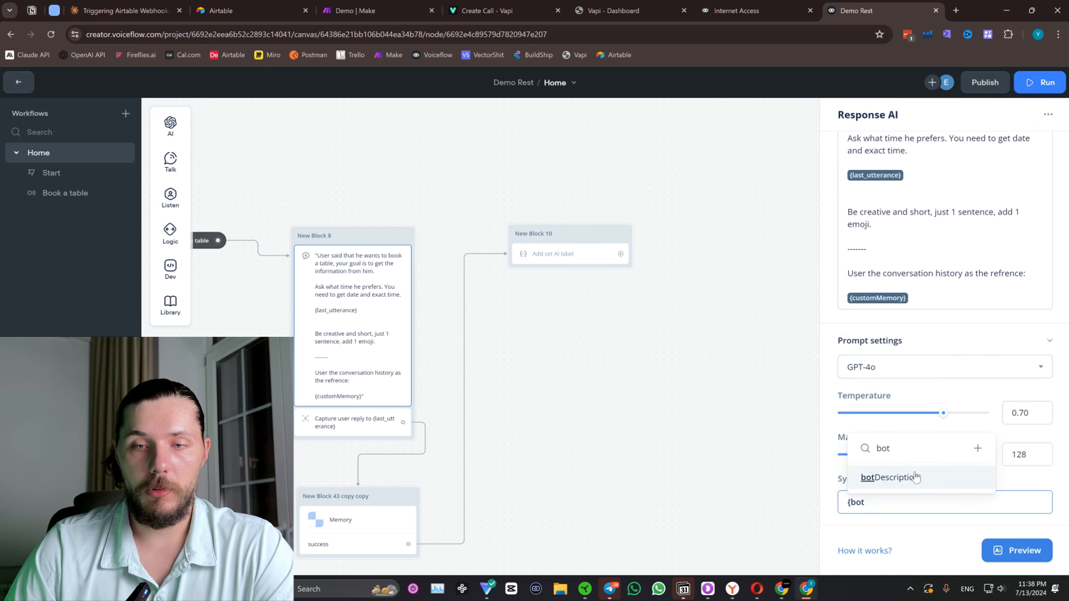
left_click(915, 478)
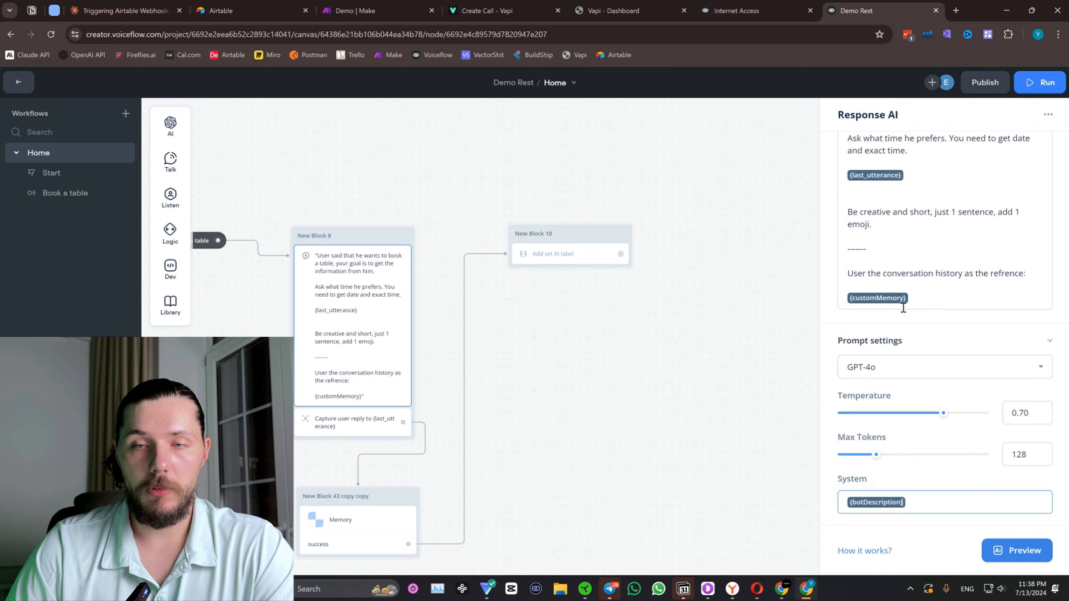
left_click(628, 271)
Add a Condition block connected to the output of the Set AI step in New Block 10.
left_click_drag(624, 256, 684, 240)
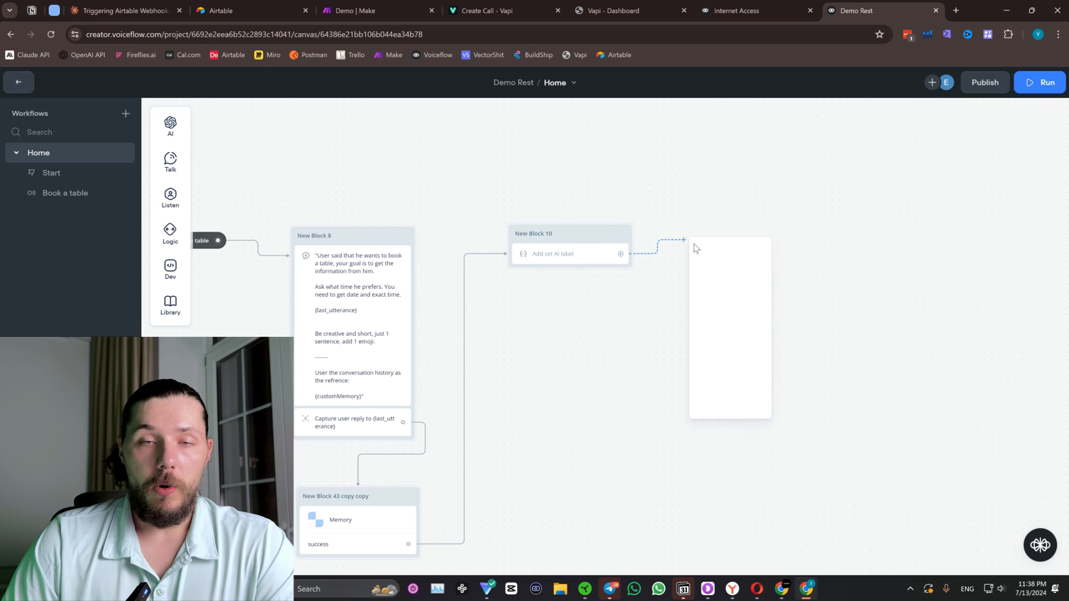
mouse_move(745, 328)
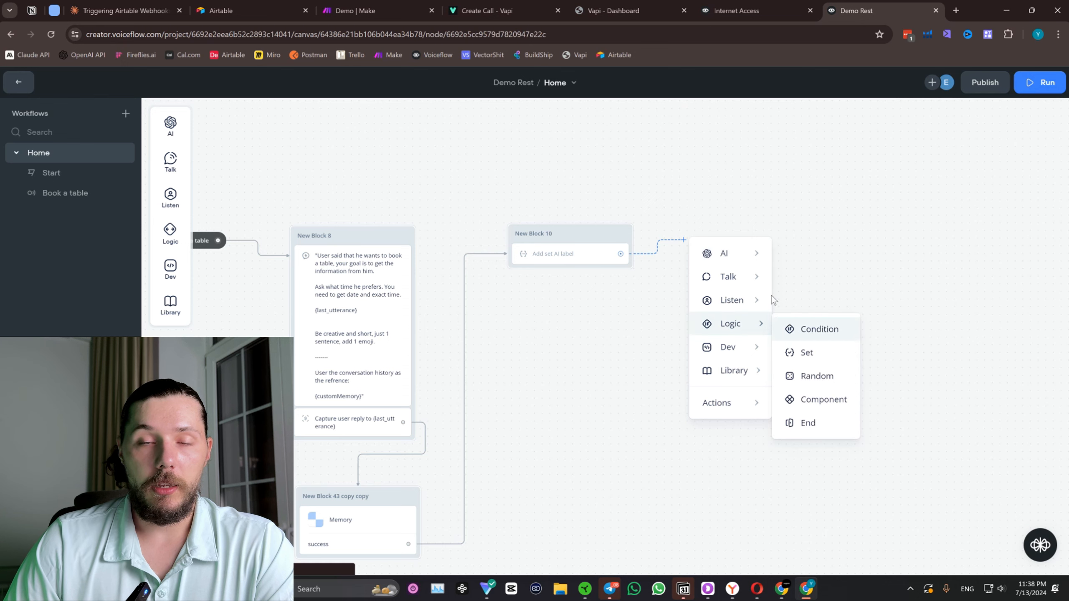
left_click(819, 329)
left_click_drag(737, 232, 724, 247)
left_click(724, 247)
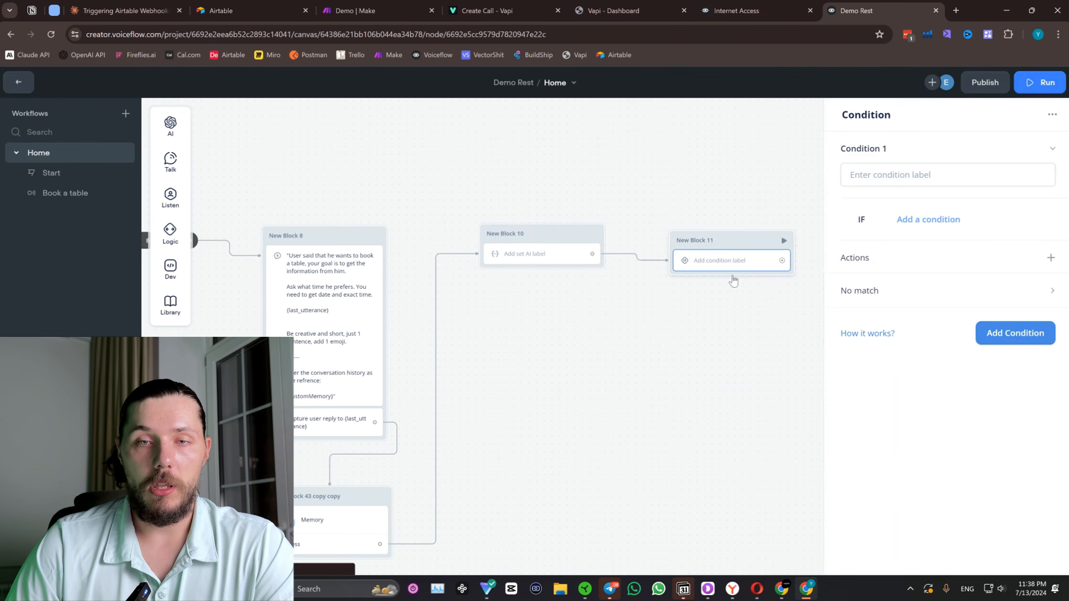
Define the first condition of New Block 11 as variable isAll is 1.
left_click(925, 220)
left_click(915, 243)
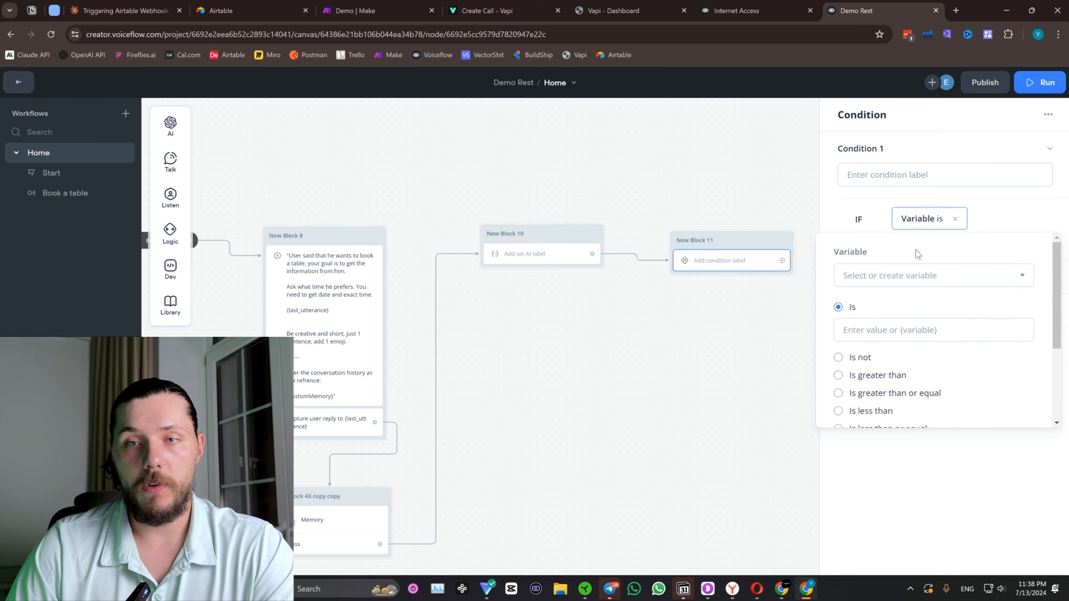
left_click(900, 275)
type("is")
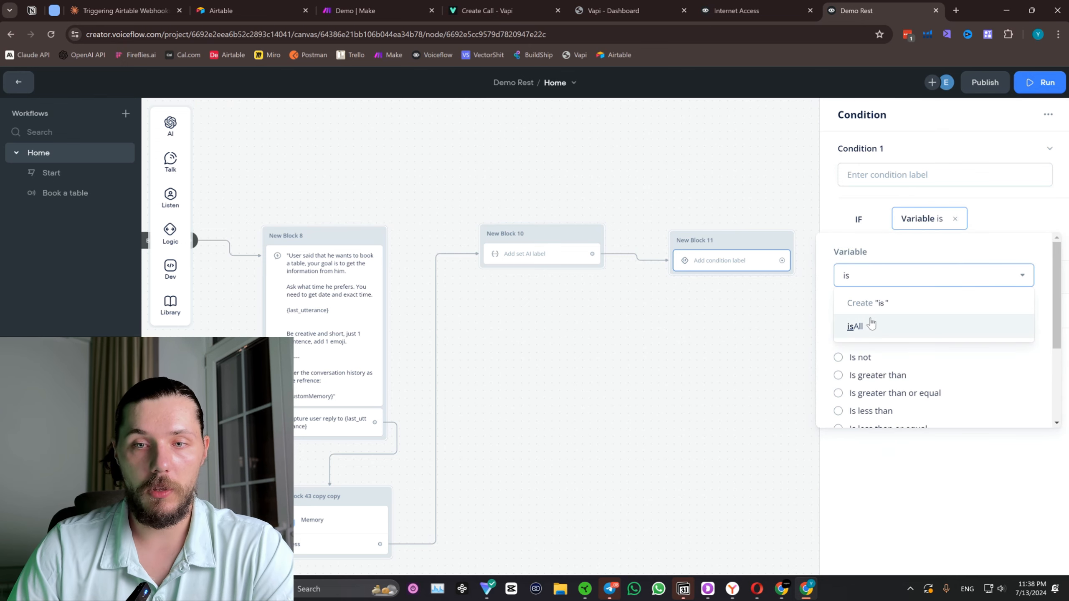
left_click(884, 327)
left_click(883, 332)
type("1")
left_click(704, 349)
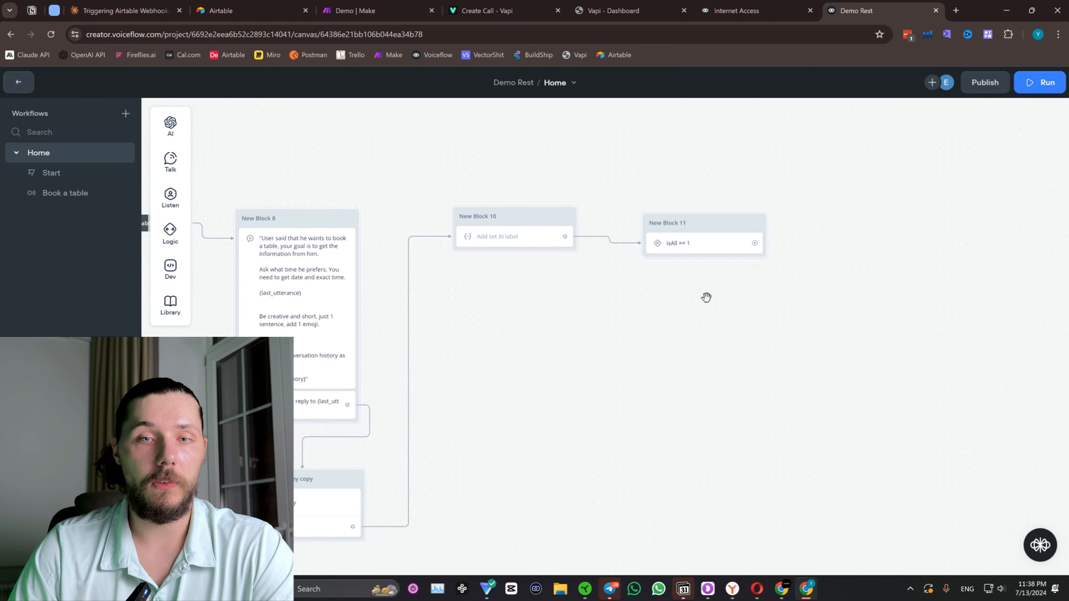
Add a second condition to New Block 11 that checks whether variable isAll is 2.
left_click(715, 247)
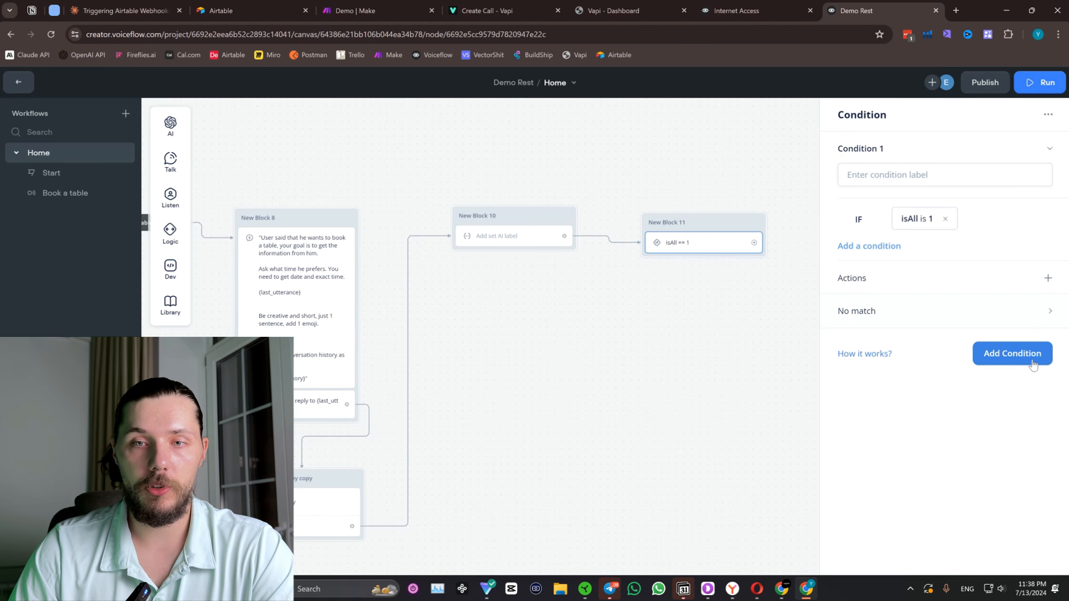
left_click(1018, 360)
left_click(917, 382)
left_click(923, 405)
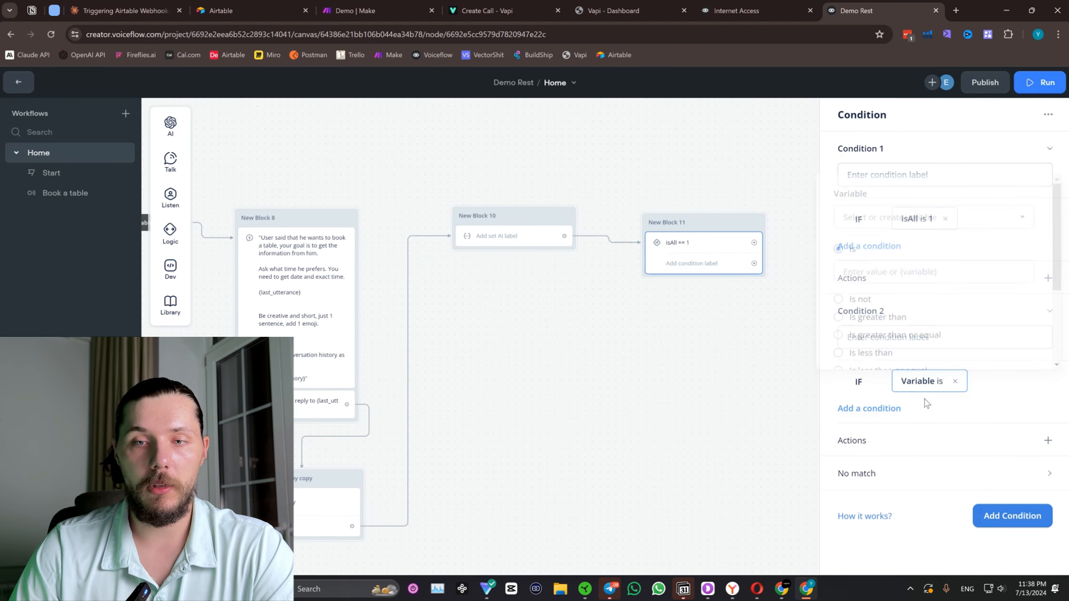
left_click(890, 217)
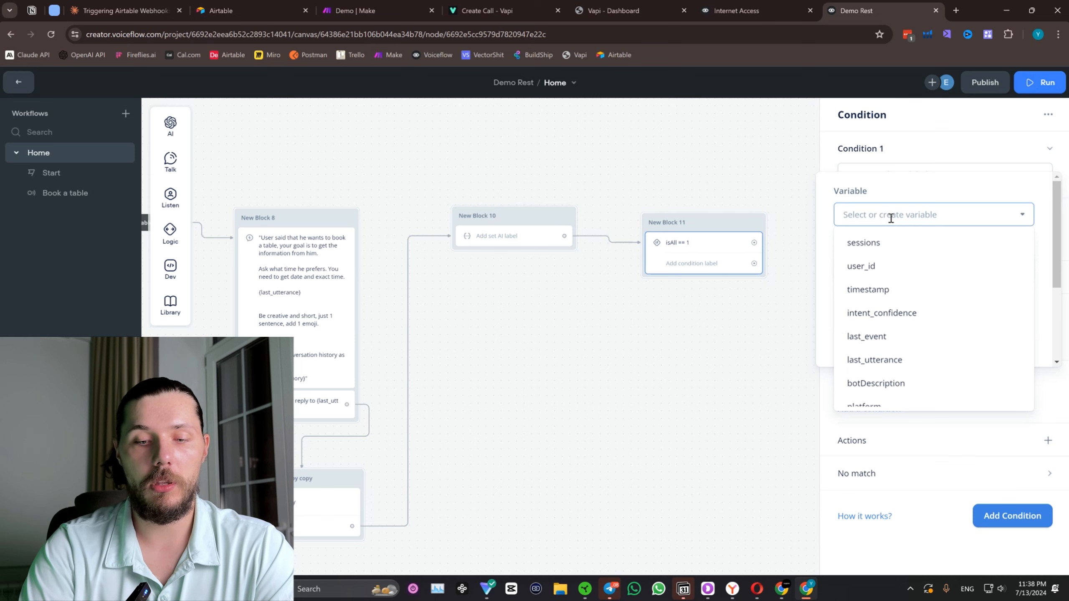
type("is")
left_click(891, 263)
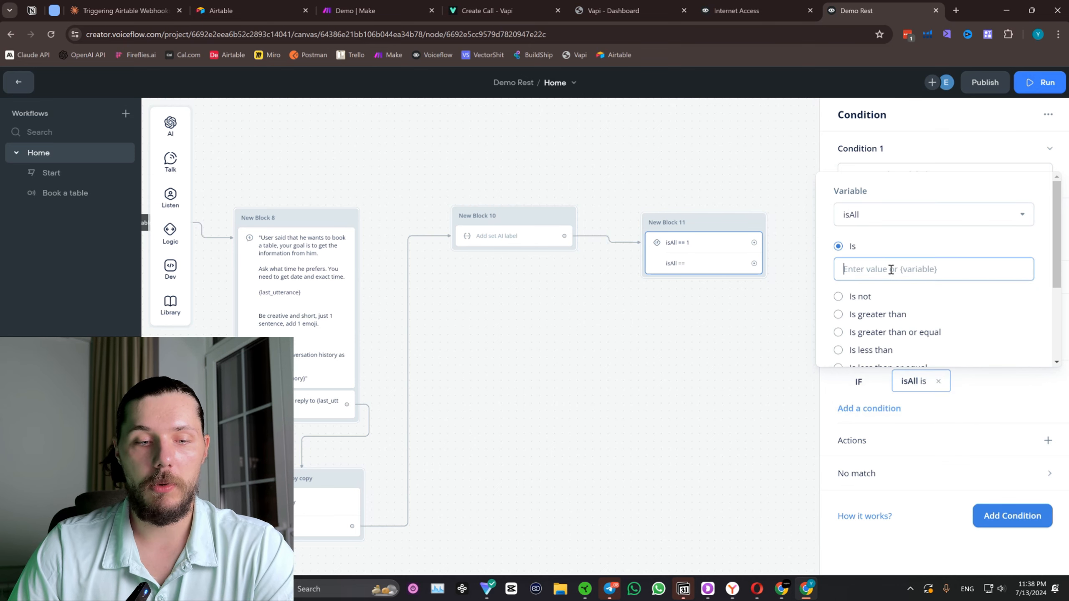
type("2")
left_click(755, 346)
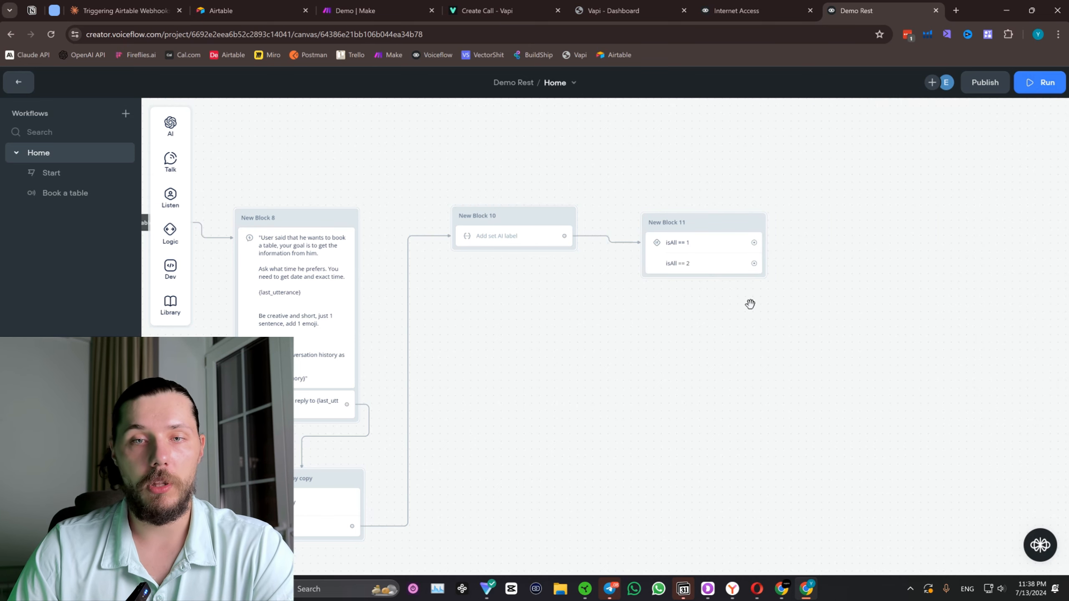
Connect the isAll == 2 path back to New Block 8 and reroute its line clear of New Block 10.
left_click_drag(750, 304, 774, 335)
scroll(666, 310, "down", 1)
left_click_drag(579, 322, 645, 294)
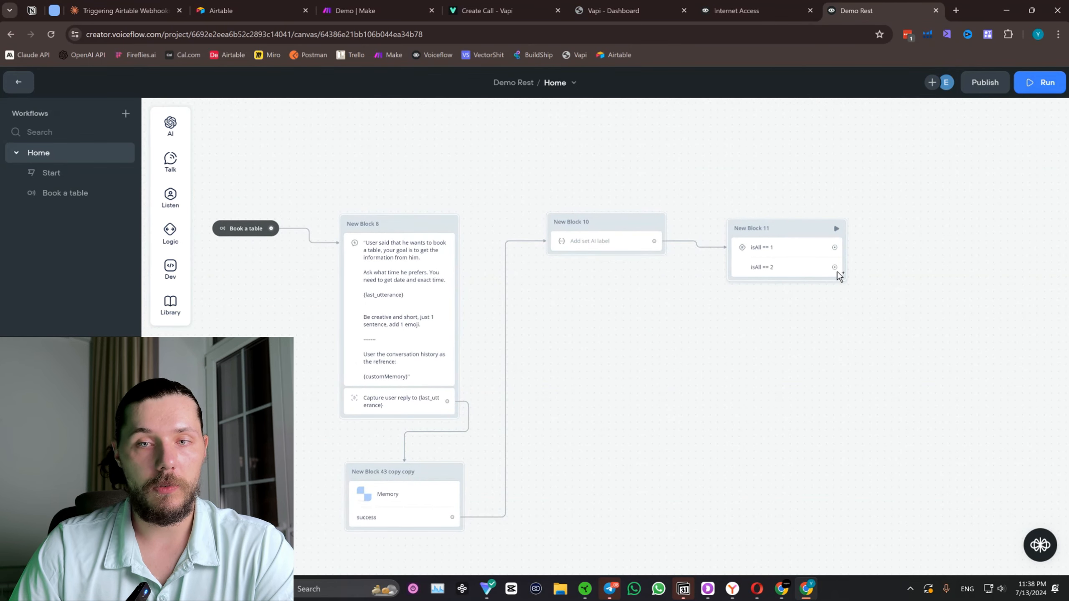
left_click_drag(835, 269, 431, 182)
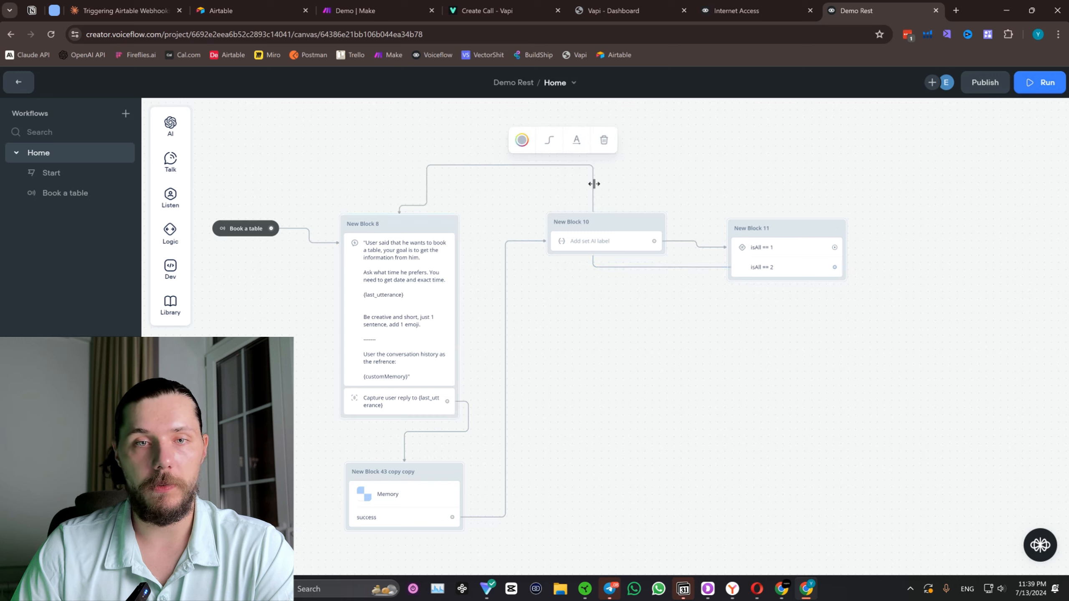
left_click_drag(594, 184, 633, 243)
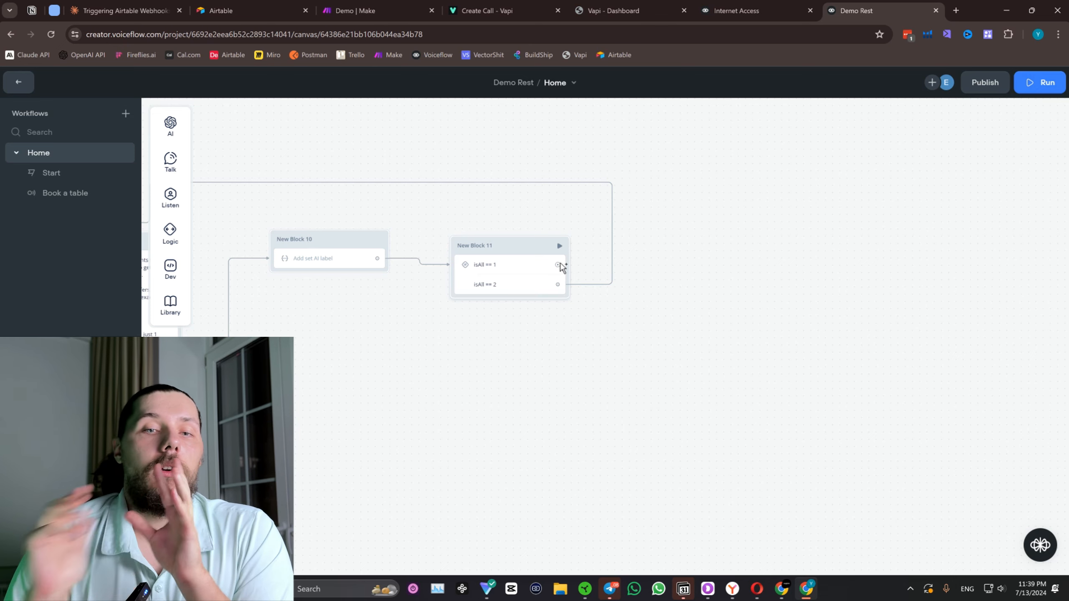
scroll(437, 316, "down", 1)
left_click_drag(398, 337, 543, 278)
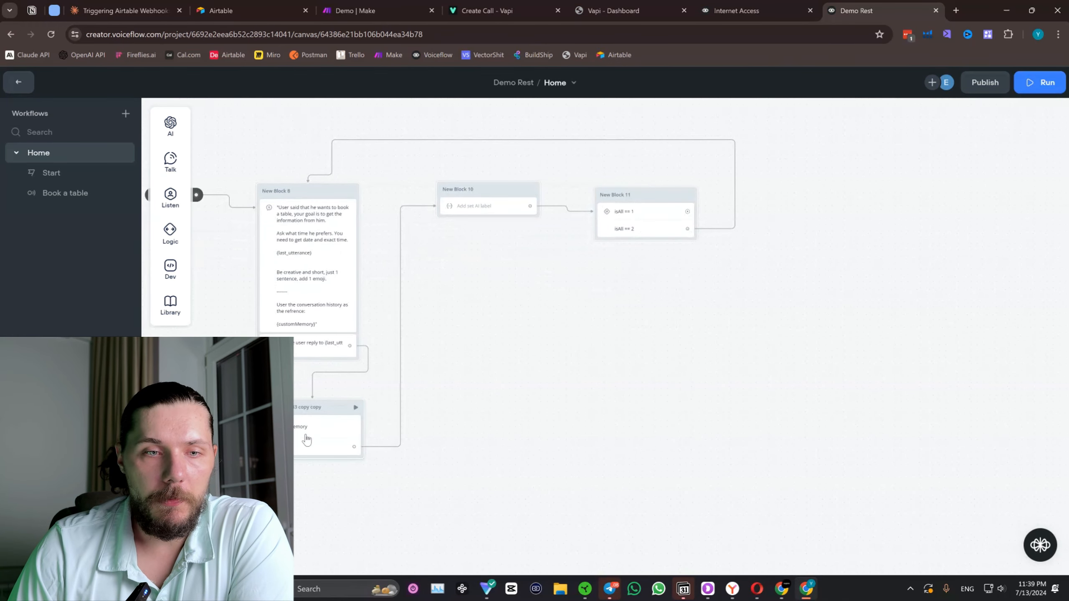
left_click_drag(787, 201, 664, 243)
scroll(664, 242, "up", 1)
left_click_drag(664, 192, 675, 249)
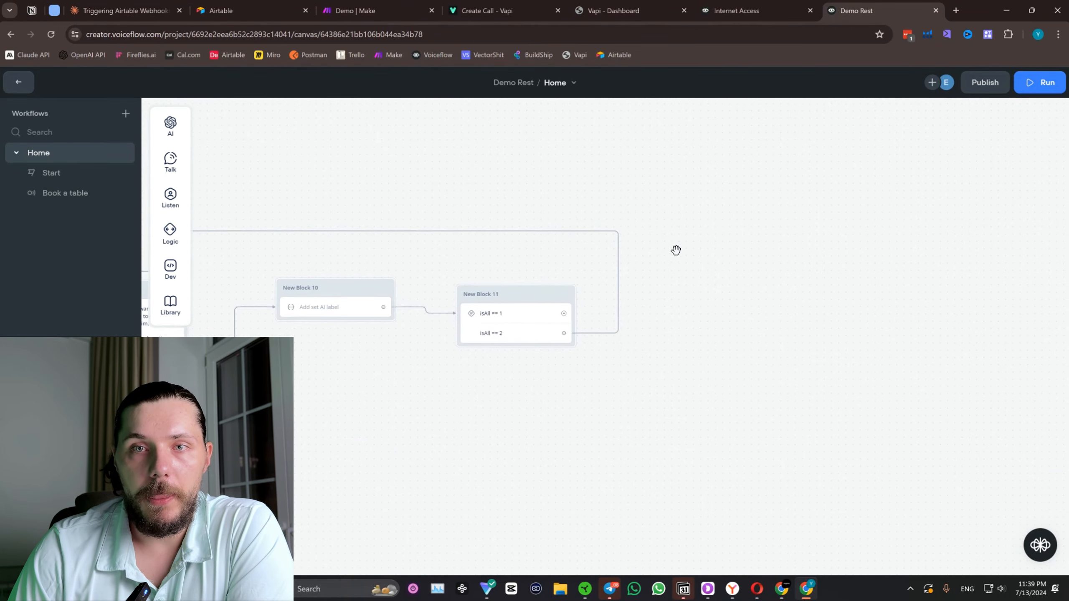
Examine the questionType branches and Memory blocks in the Internet Access project's Home workflow, and return to the Demo Rest canvas.
left_click(781, 4)
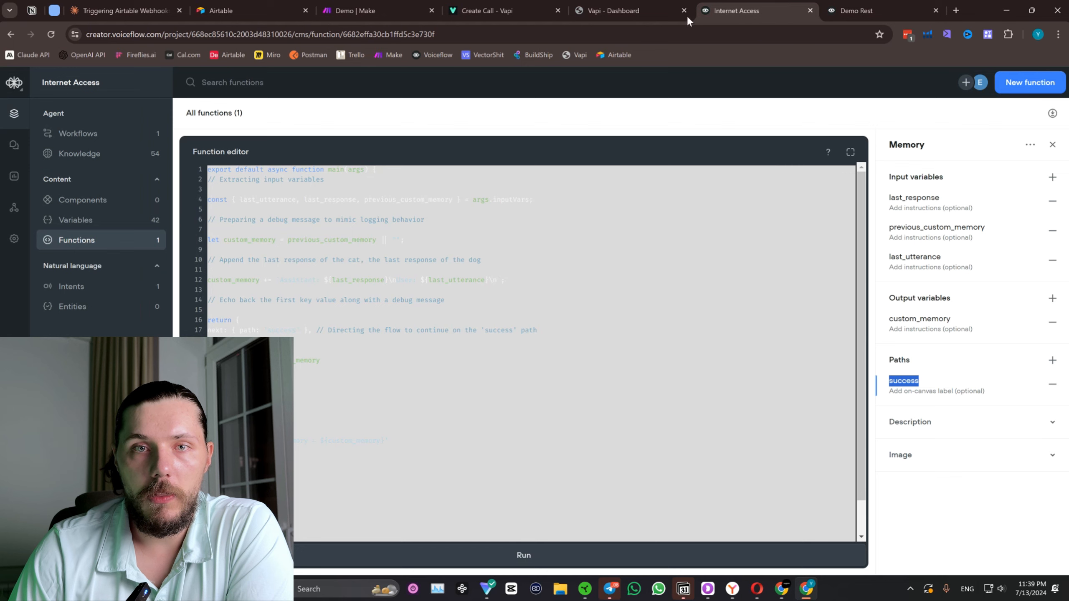
left_click(71, 134)
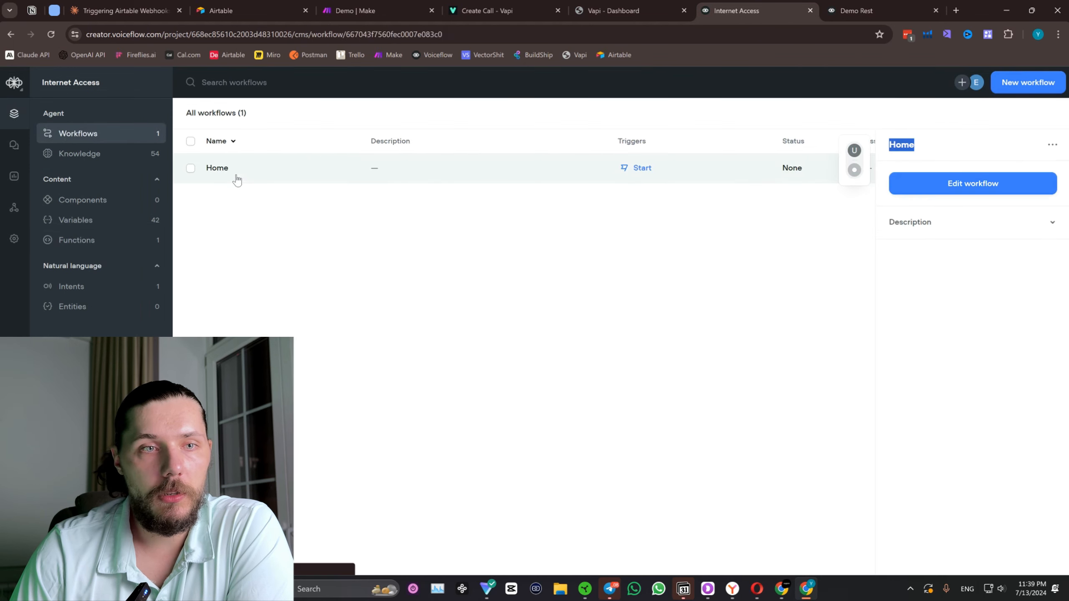
double_click(236, 180)
scroll(841, 274, "down", 3)
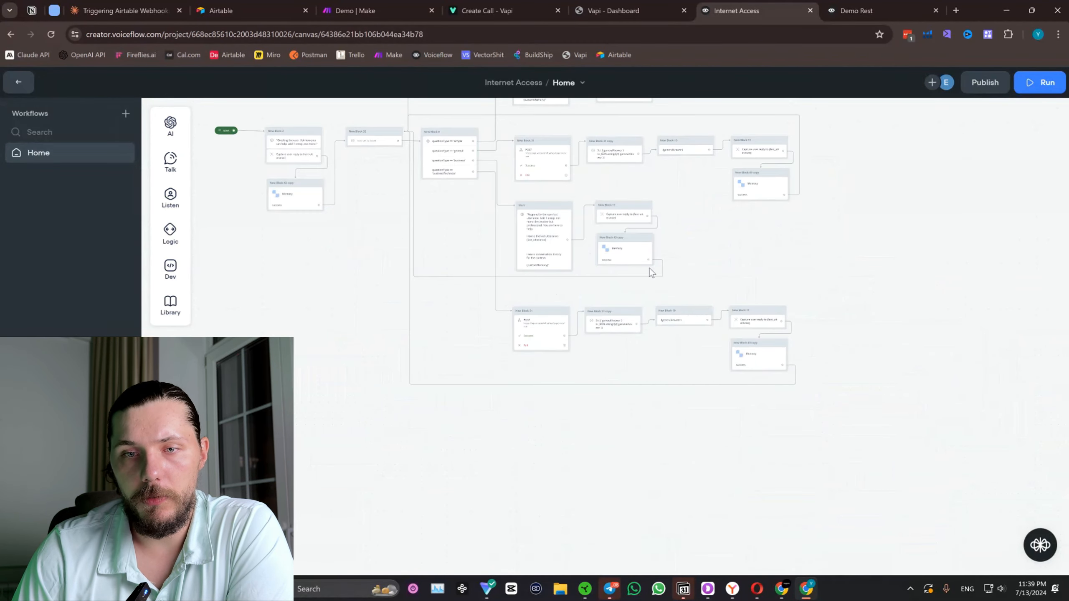
scroll(670, 258, "up", 5)
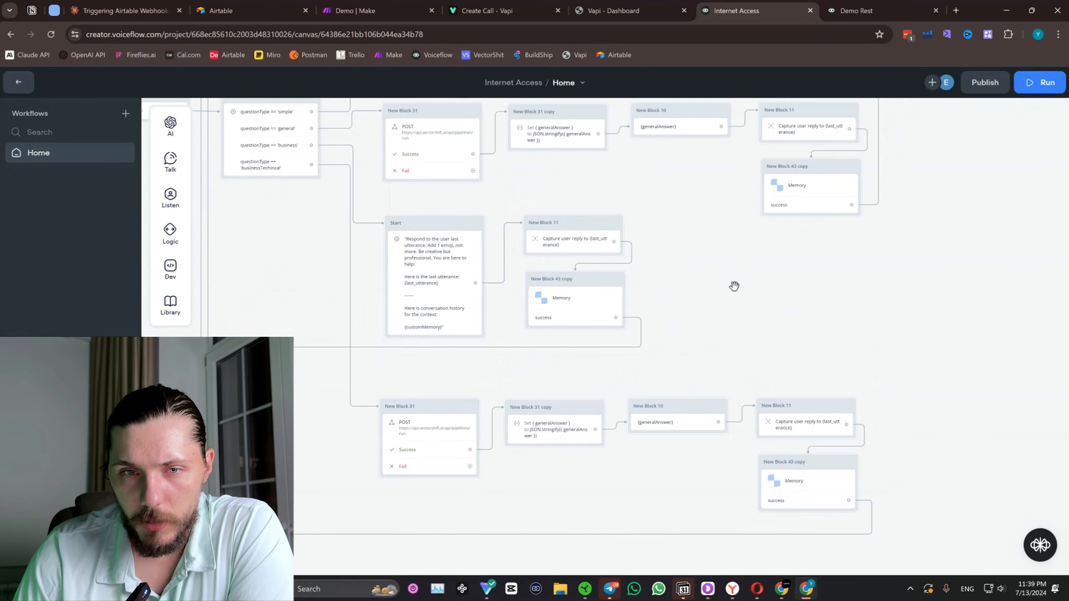
mouse_move(763, 219)
left_mouse_down()
mouse_move(765, 274)
mouse_move(767, 232)
left_mouse_up()
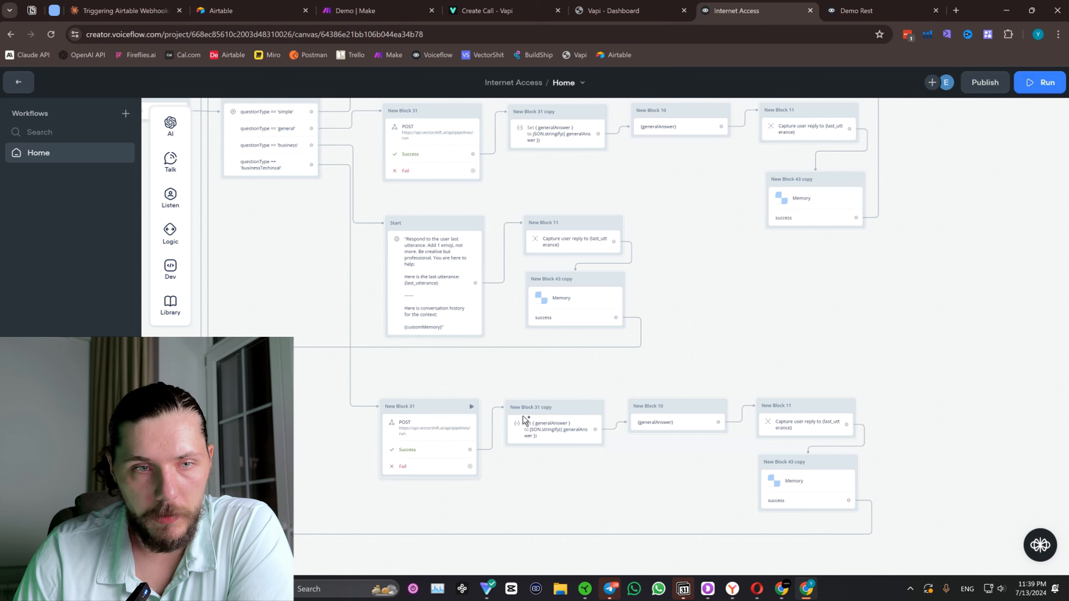
left_click_drag(857, 11, 732, 8)
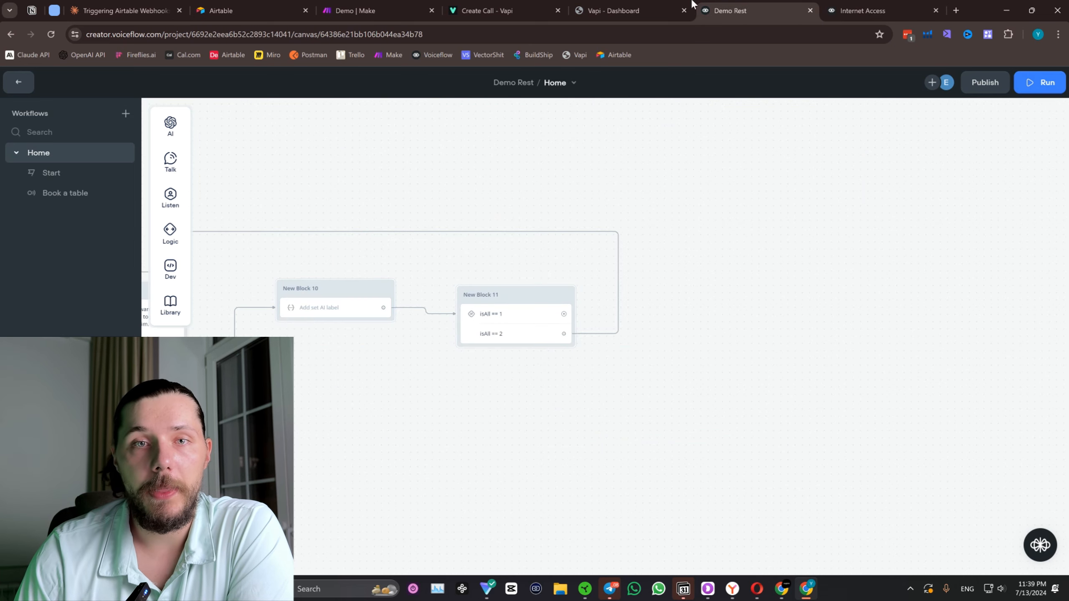
mouse_move(673, 4)
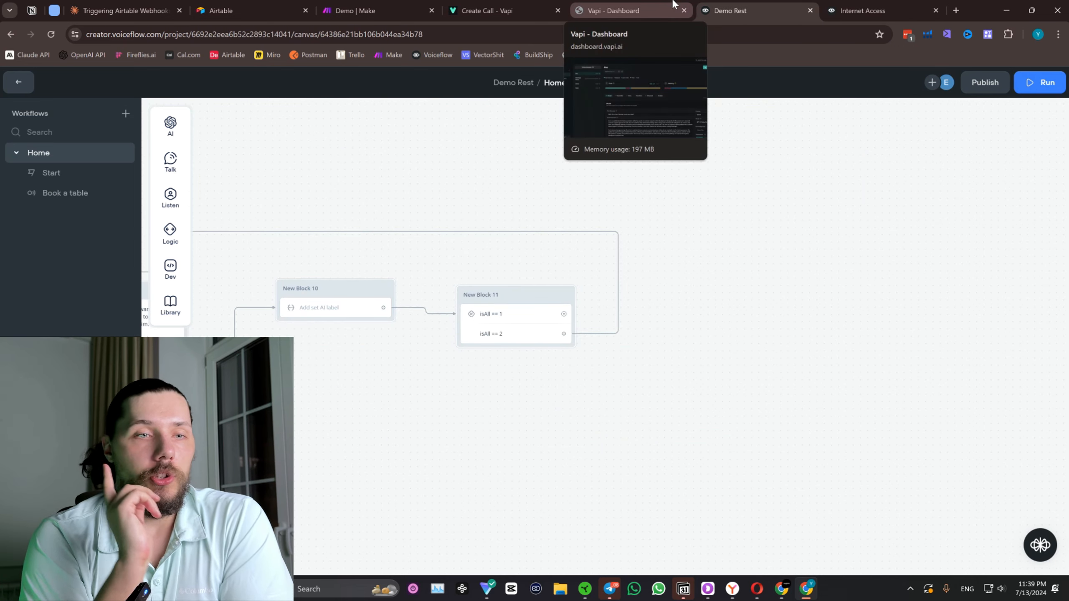
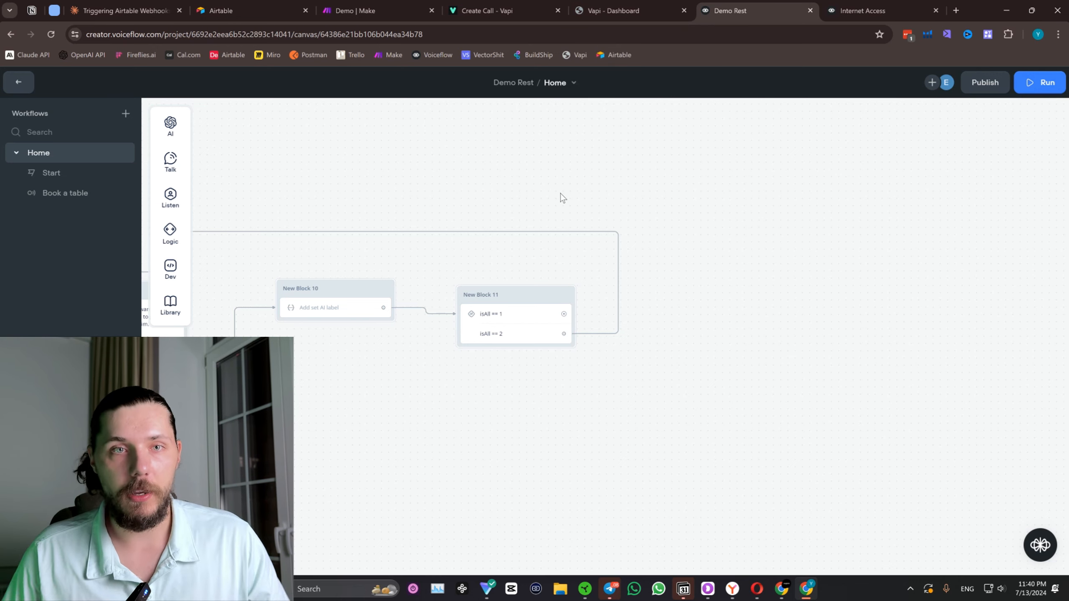
Switch to Make, save the unsaved changes to the Demo scenario, and create a new scenario.
left_click_drag(422, 254, 621, 248)
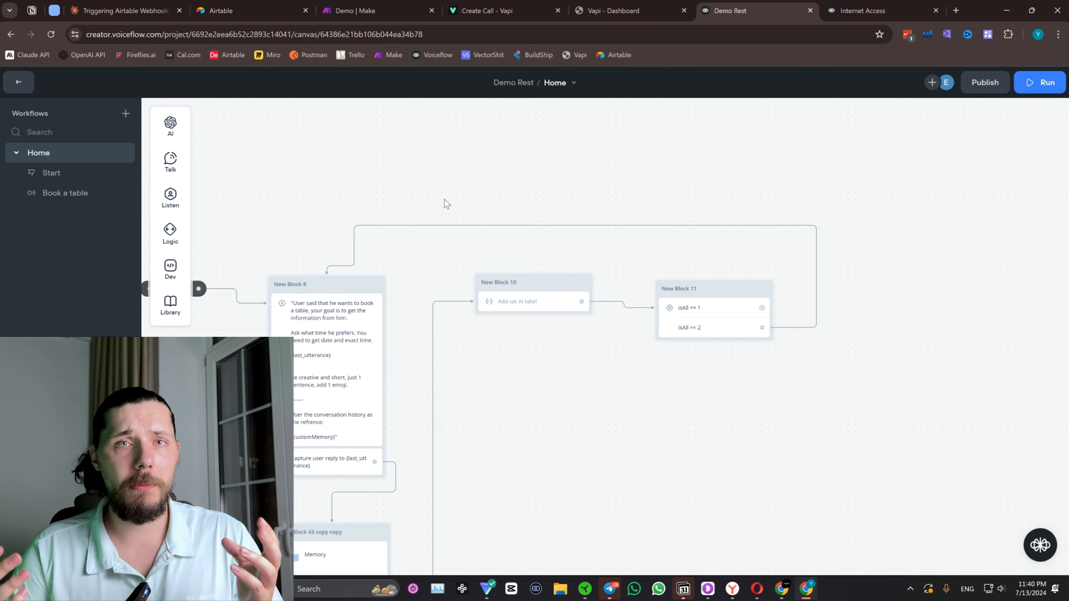
left_click(333, 4)
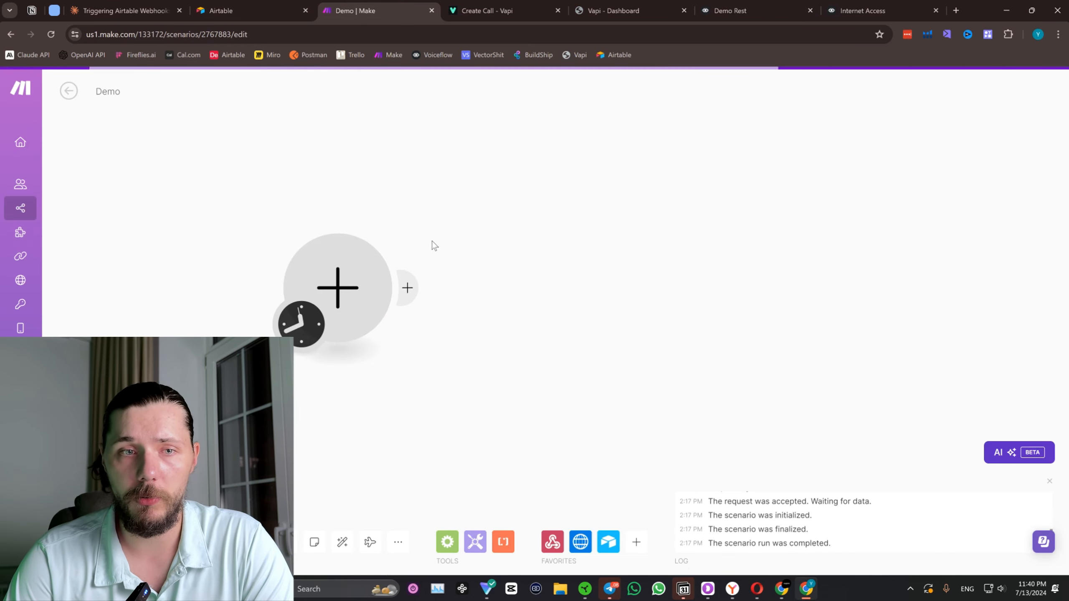
left_click(44, 208)
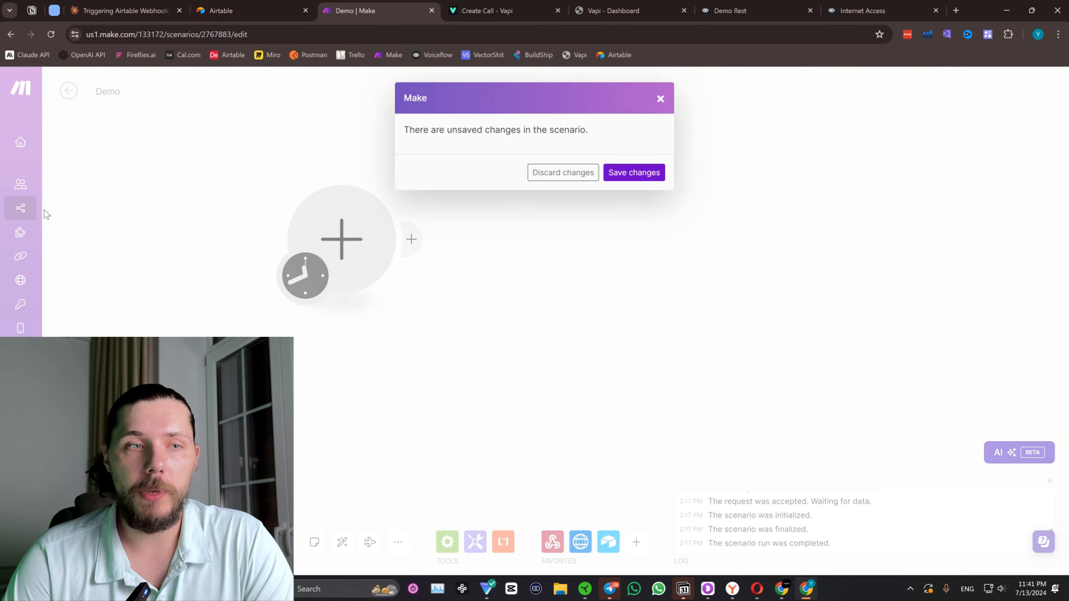
left_click(638, 176)
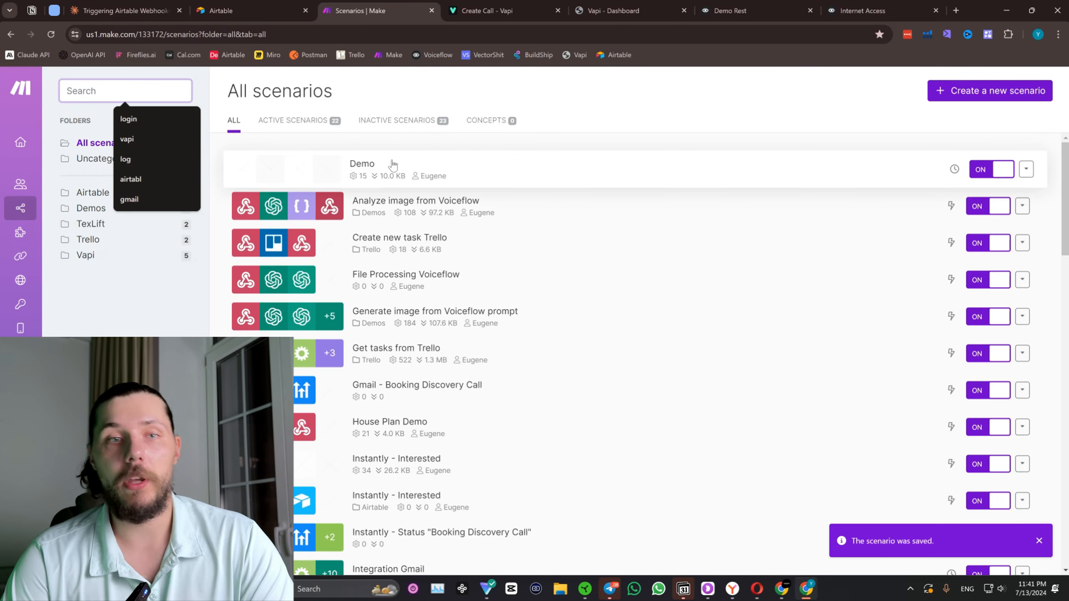
left_click(1007, 91)
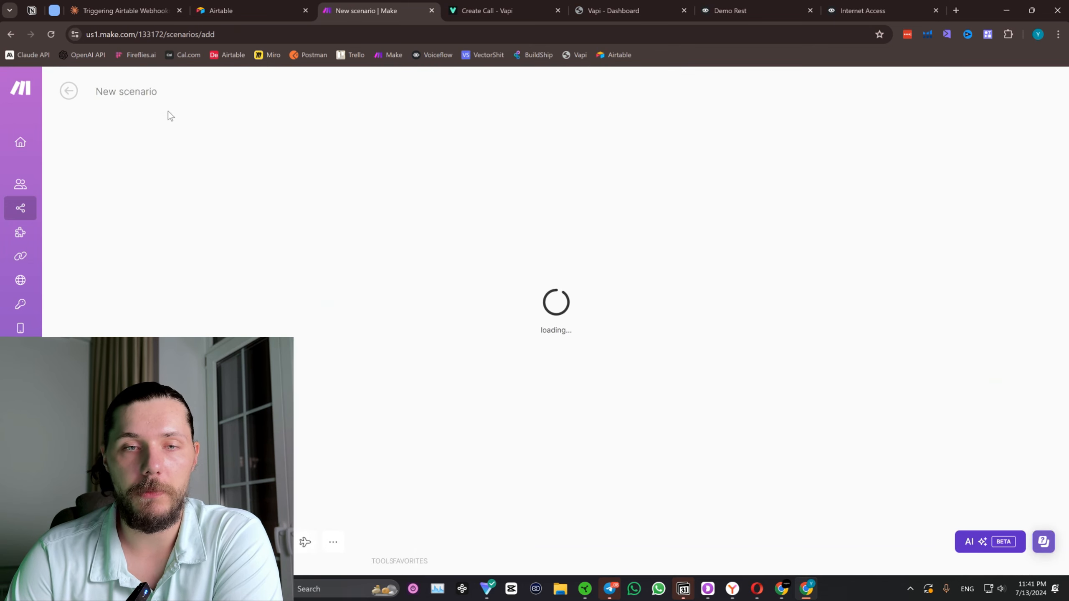
left_click(462, 216)
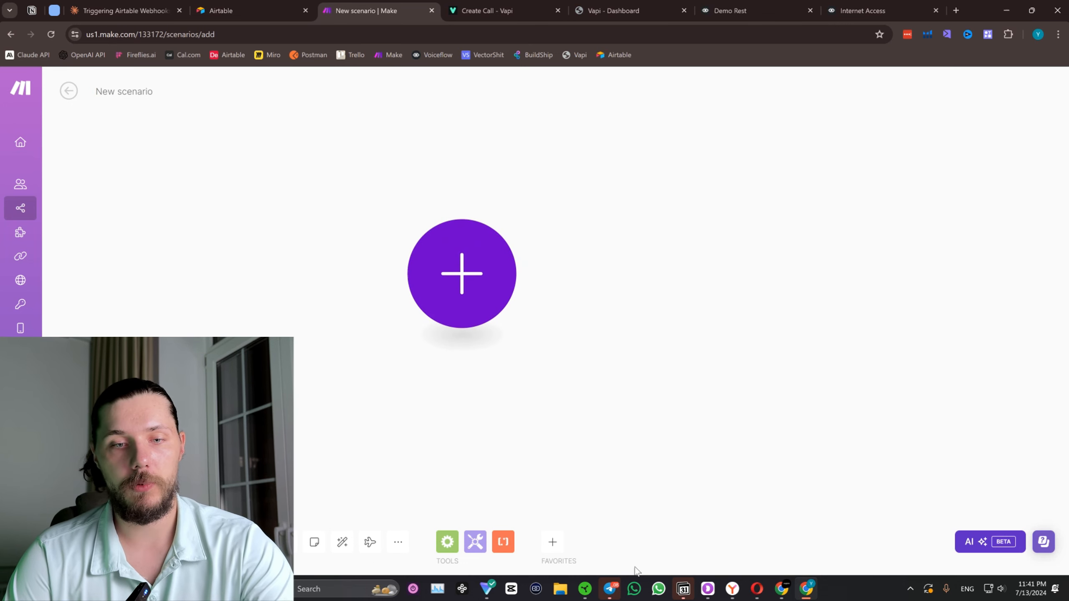
Set the laptop's manual fan speed to 2800 rpm in Razer Synapse and return to the new scenario.
left_click(585, 590)
left_click_drag(422, 369, 450, 369)
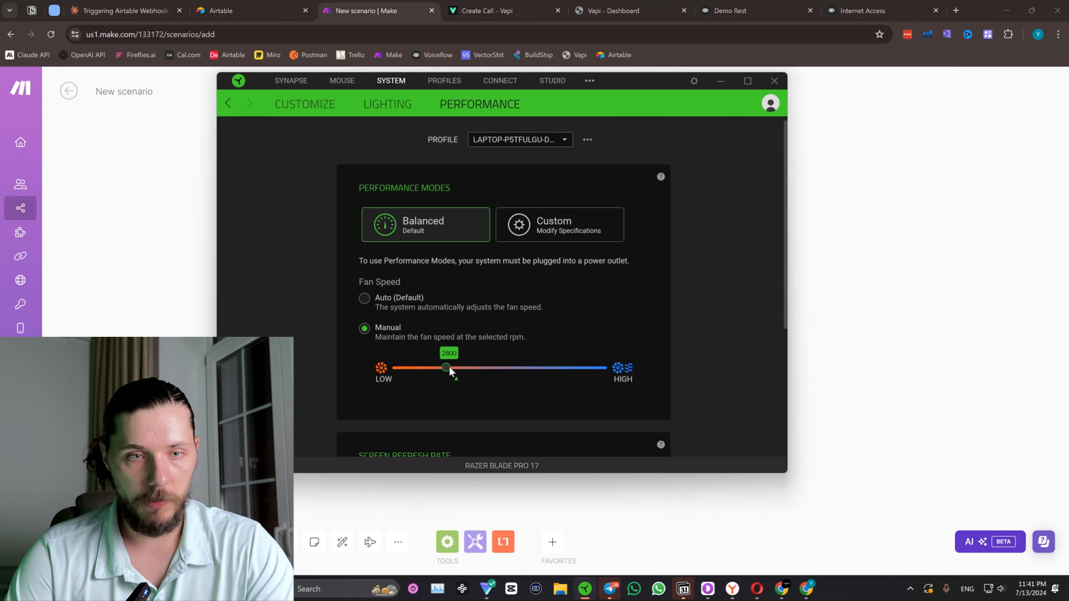
left_click(720, 80)
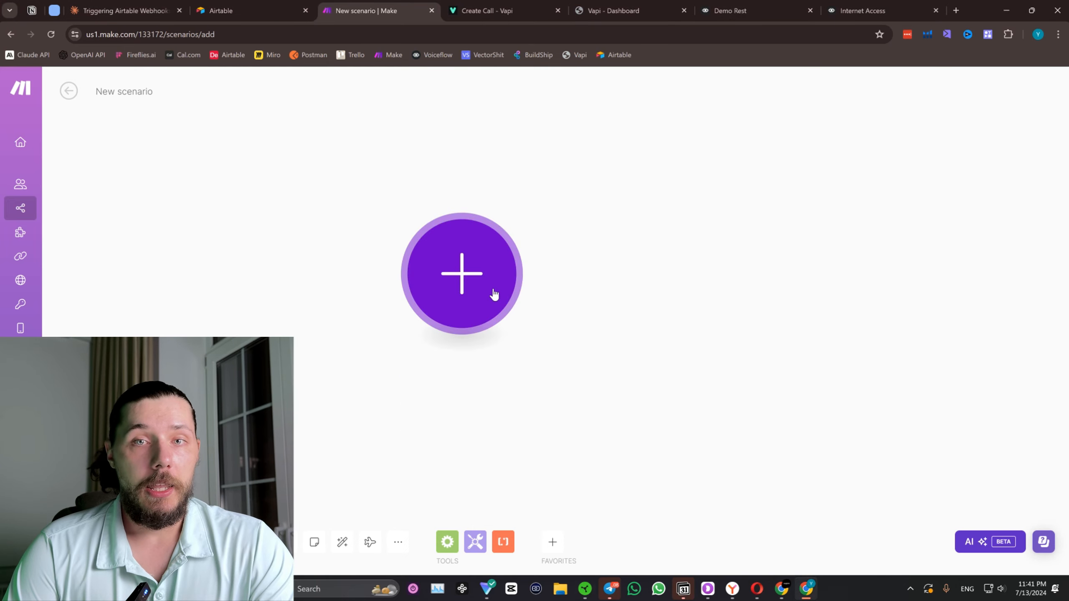
Add a Custom webhook trigger to the scenario and create its hook under the default name My gateway-webhook webhook.
left_click(515, 283)
left_click(596, 193)
left_click(618, 286)
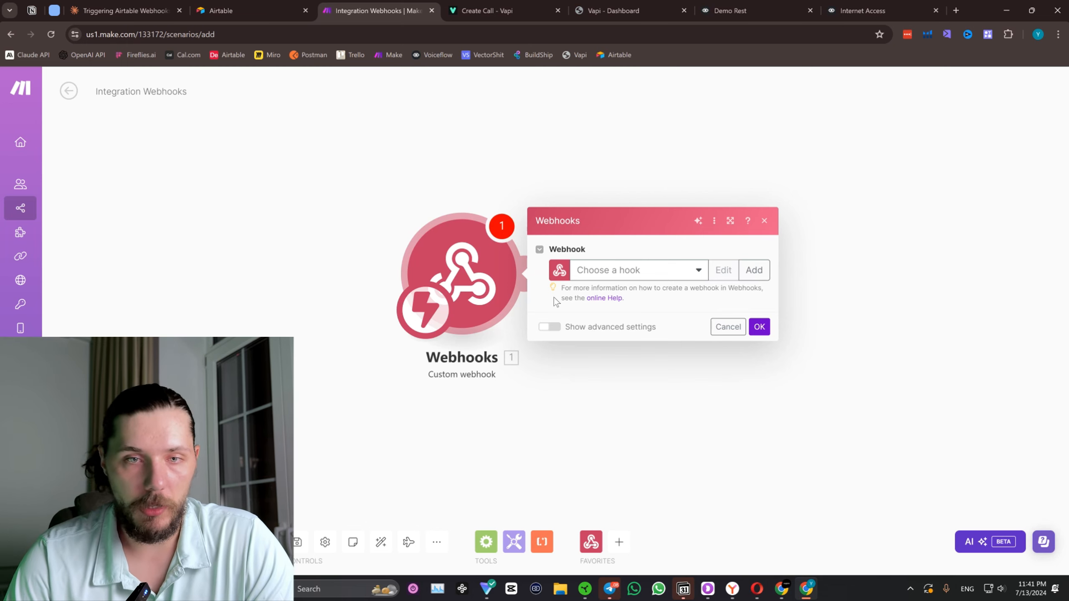
left_click(753, 270)
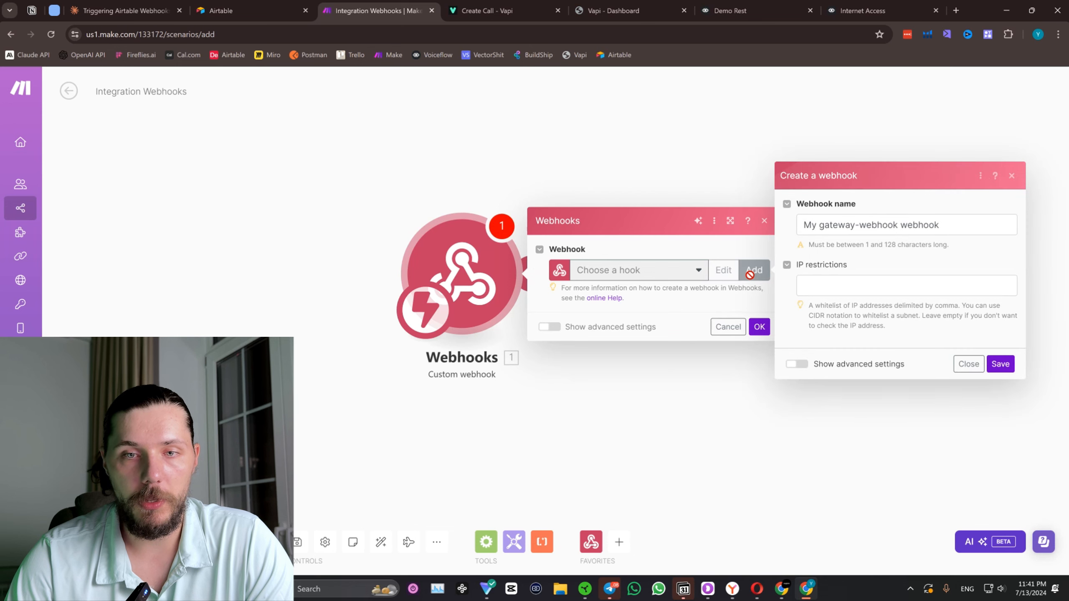
left_click(999, 363)
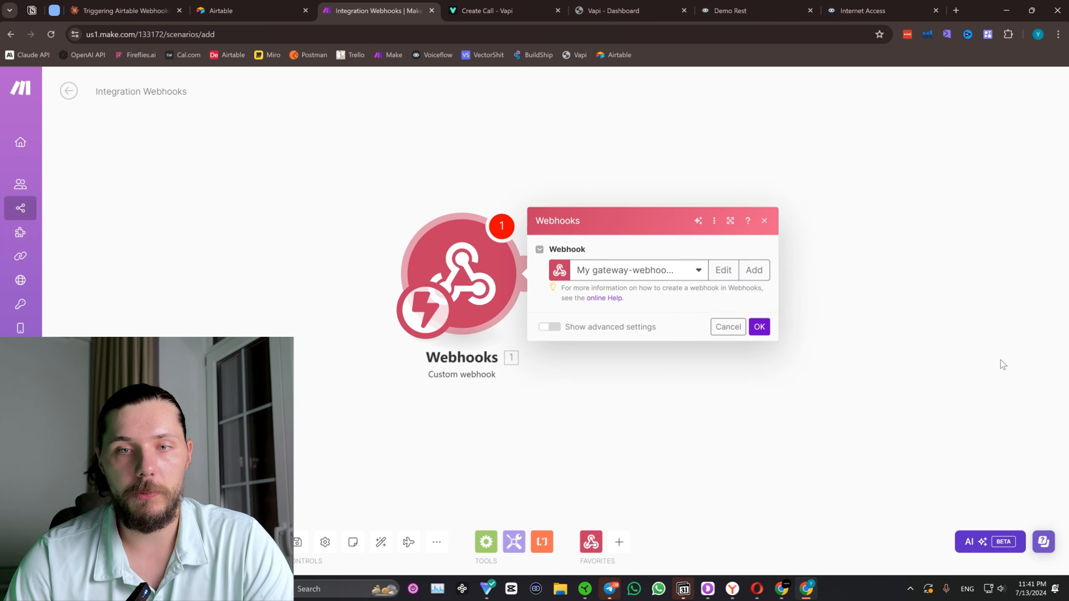
left_click(734, 315)
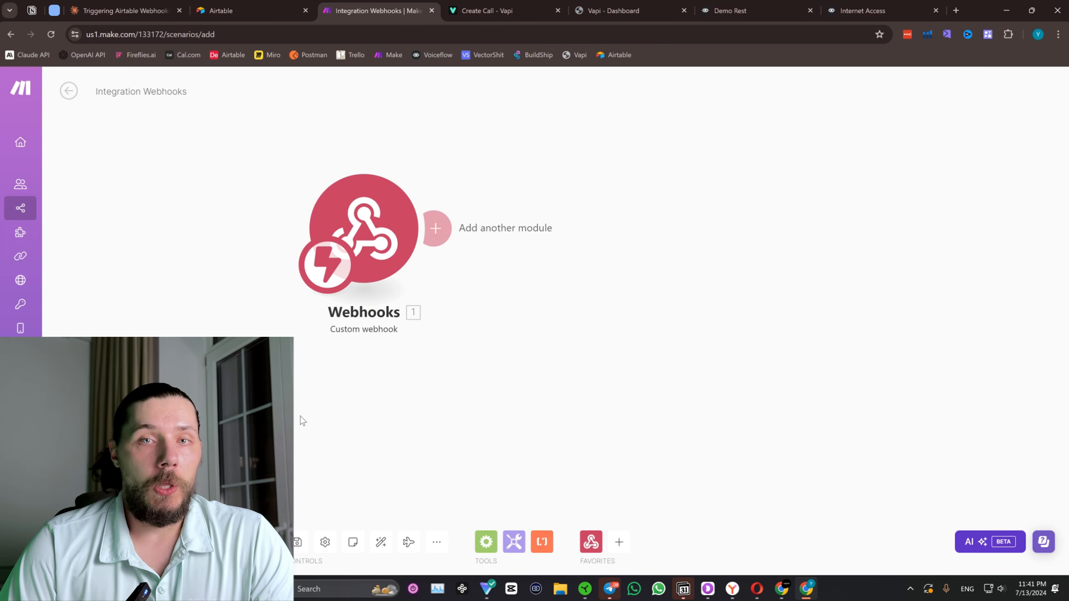
Return to Voiceflow's Demo Rest canvas and connect New Block 11's isAll == 1 path to a new API block.
left_click(879, 9)
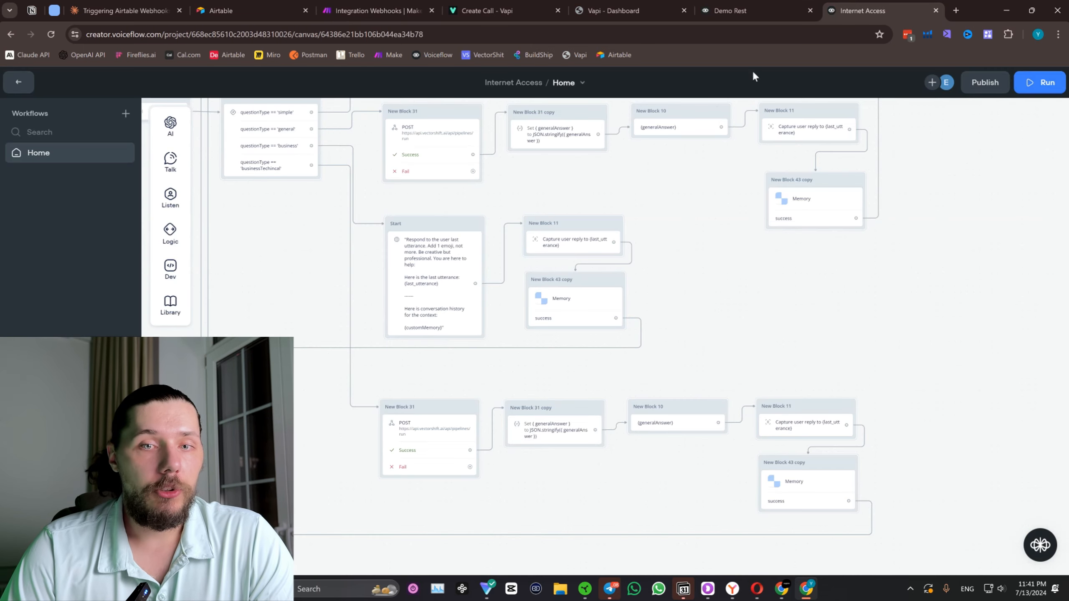
key("ctrl+shift+Tab")
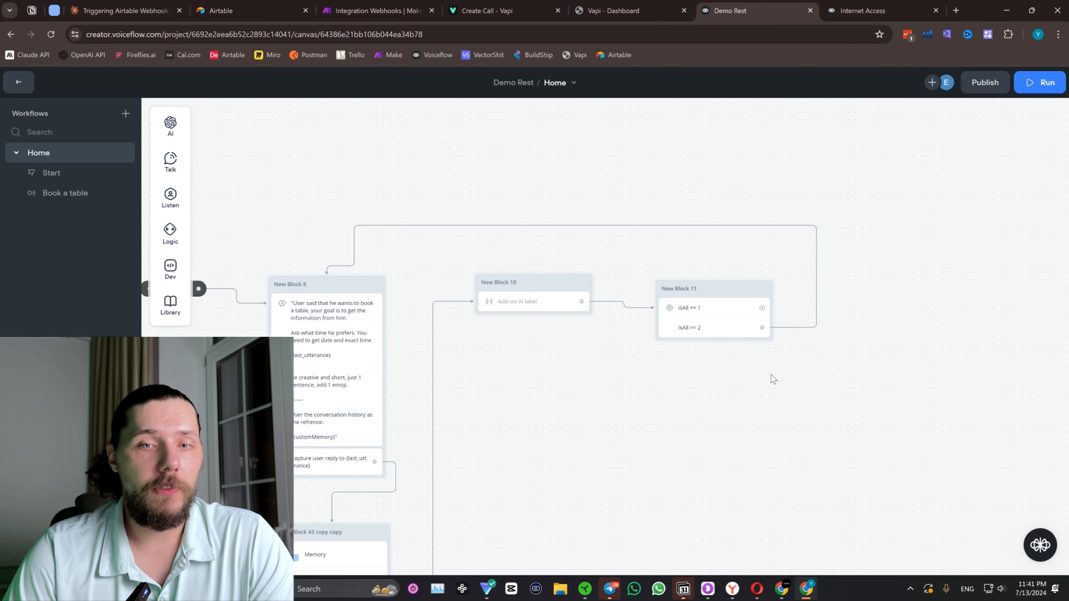
left_click_drag(879, 352, 557, 331)
left_click_drag(801, 332, 661, 376)
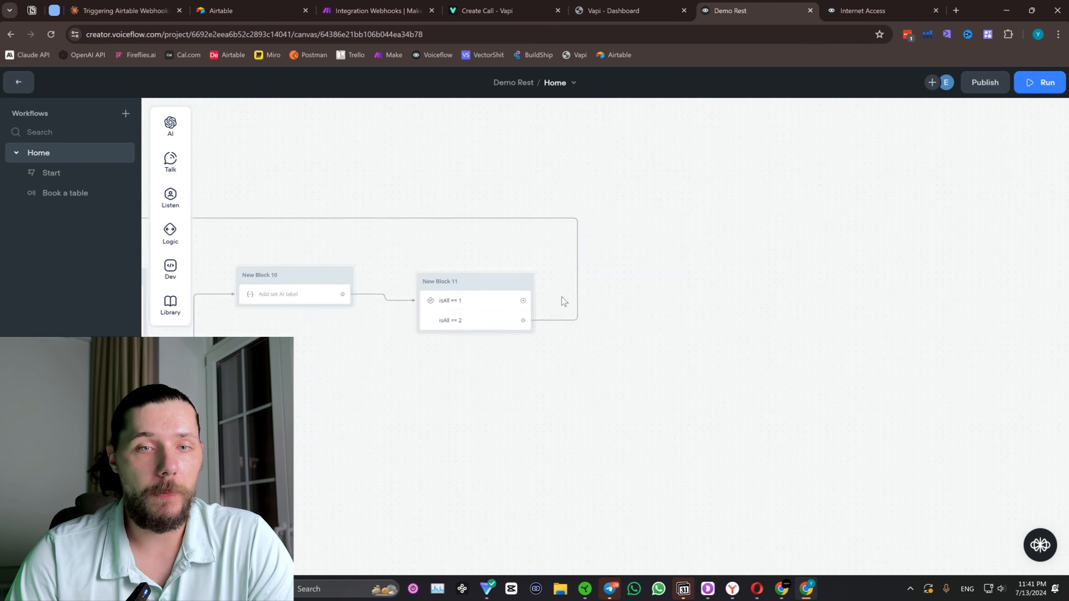
scroll(562, 299, "up", 1)
left_click_drag(518, 301, 602, 290)
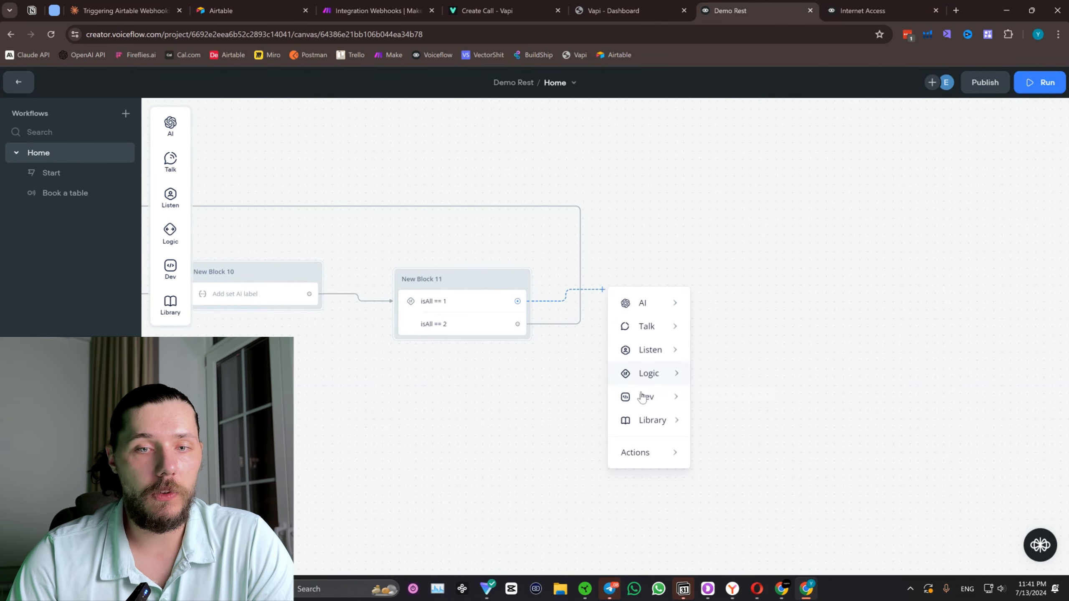
mouse_move(643, 402)
left_click(755, 430)
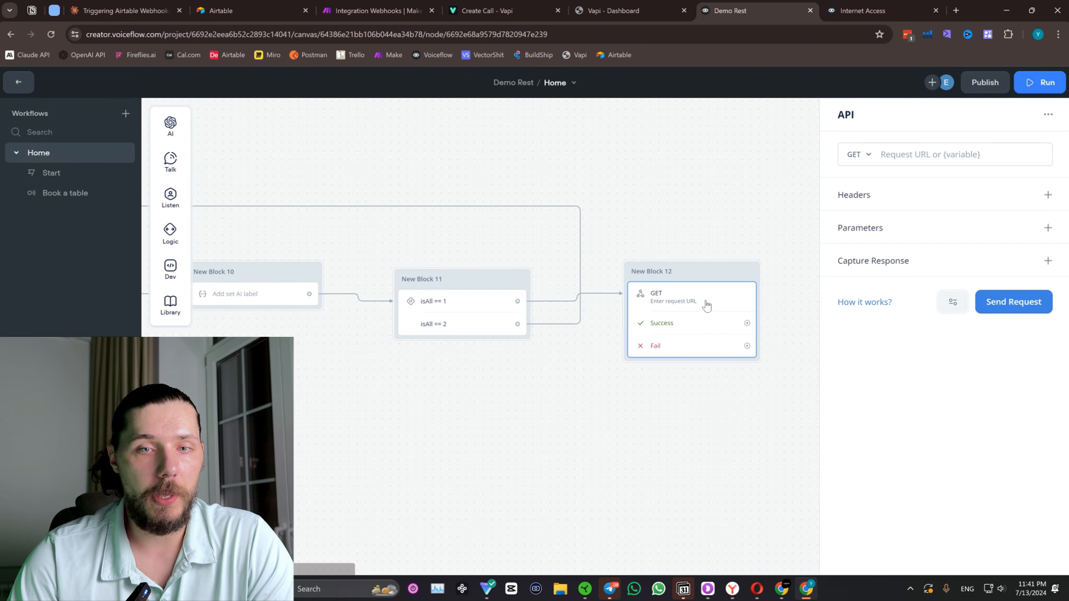
left_click(681, 316)
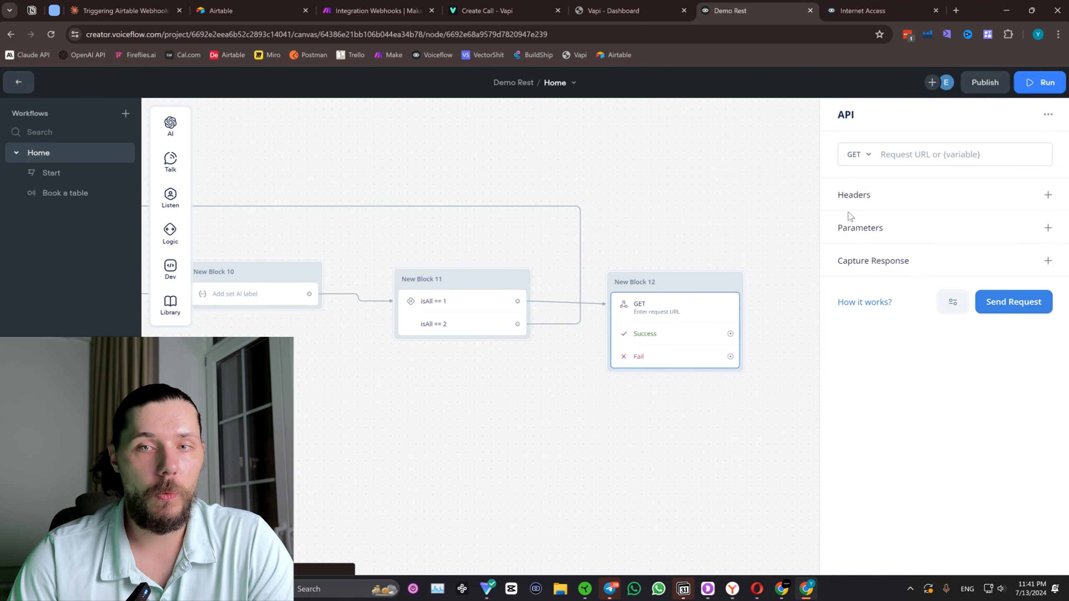
Set the API block's request method to POST and paste the Make webhook's address as its request URL.
left_click(863, 207)
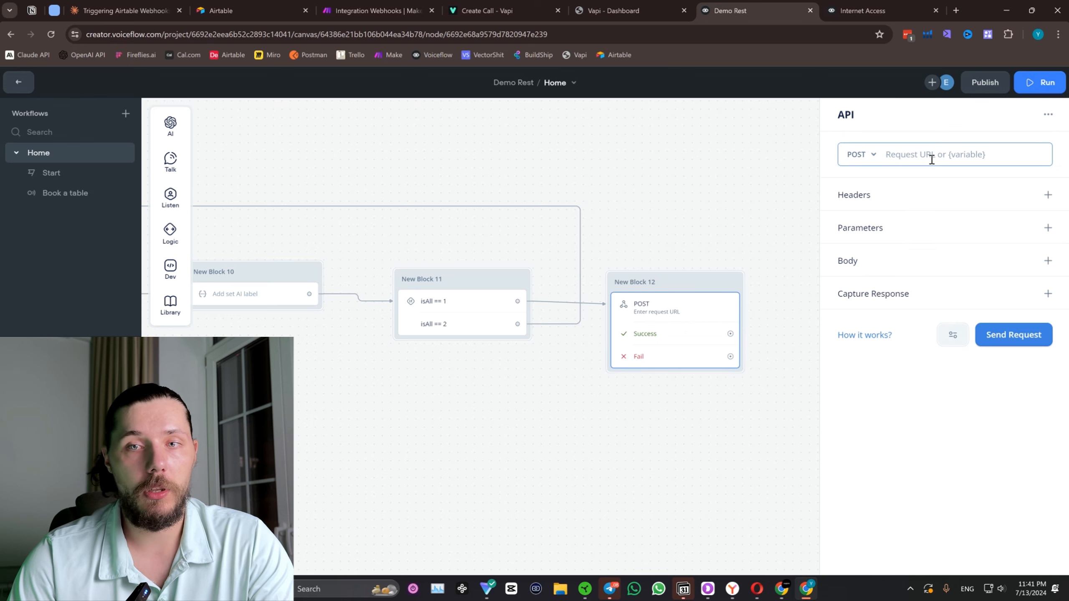
left_click(931, 159)
key("ctrl+v")
left_click(959, 420)
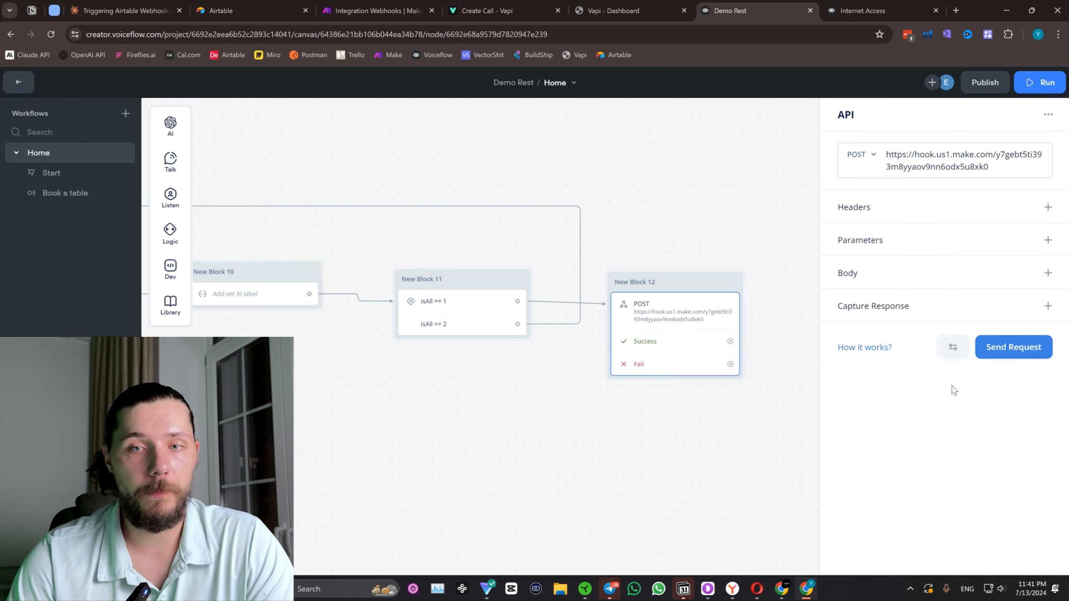
Add a Content-Type header key to New Block 12, copied from the POST block in the Internet Access project.
left_click(1048, 207)
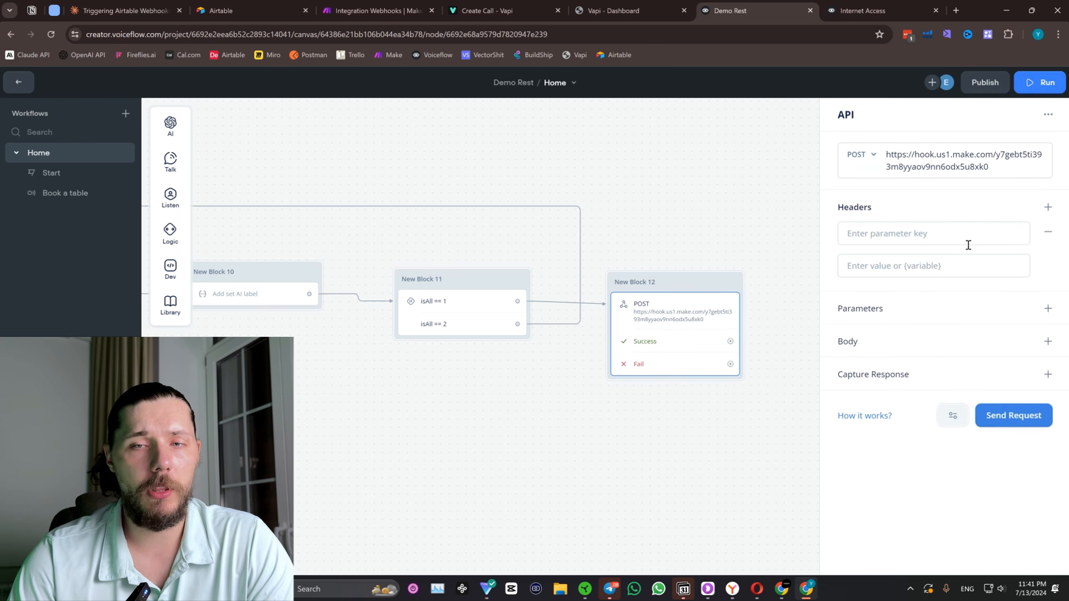
left_click(870, 6)
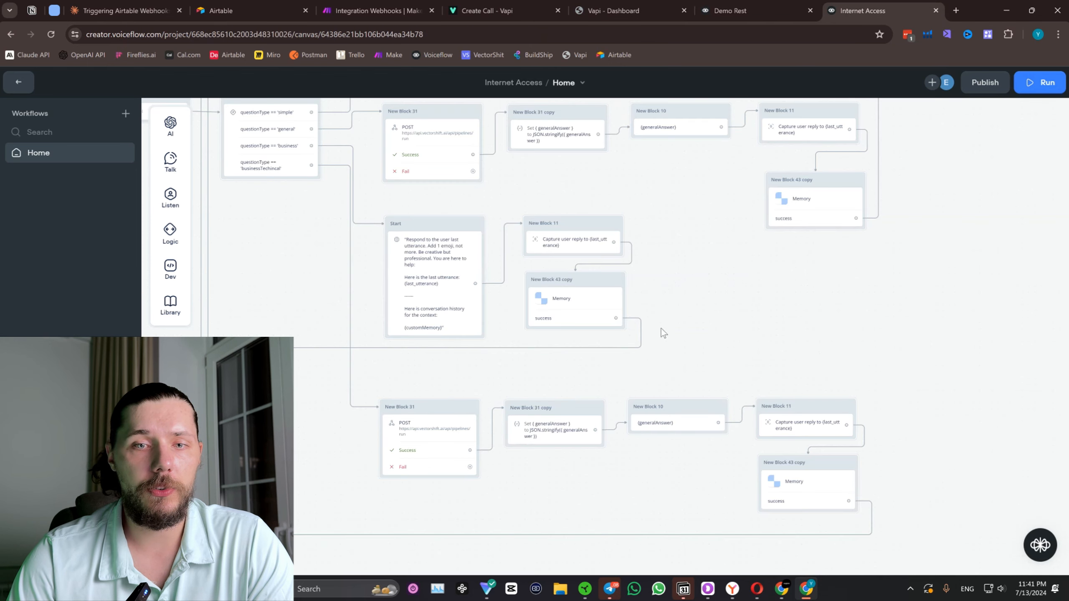
left_click(470, 467)
triple_click(878, 248)
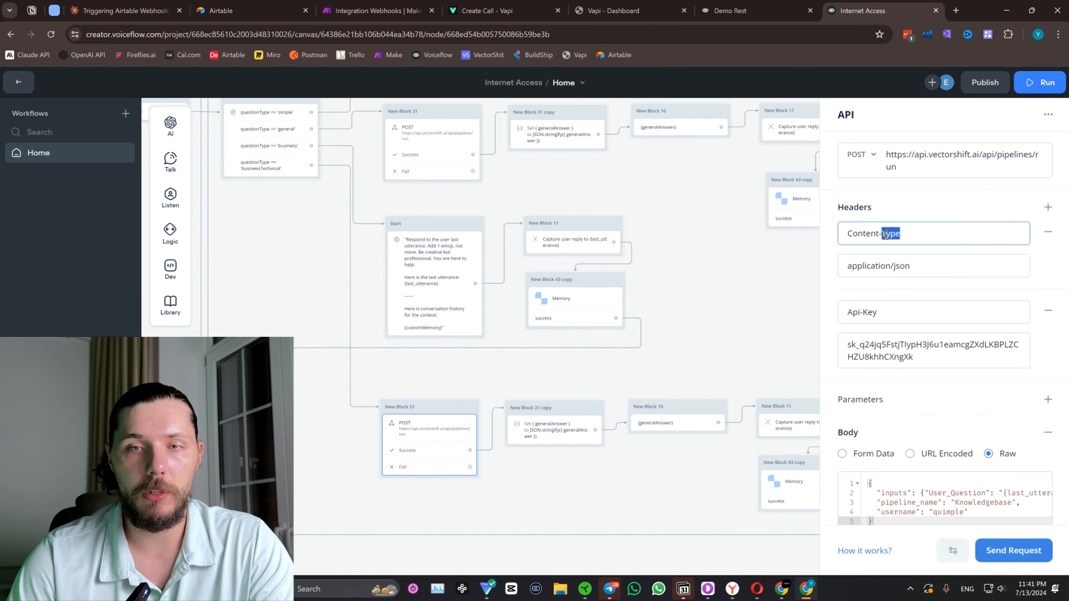
left_click(717, 5)
left_click(906, 235)
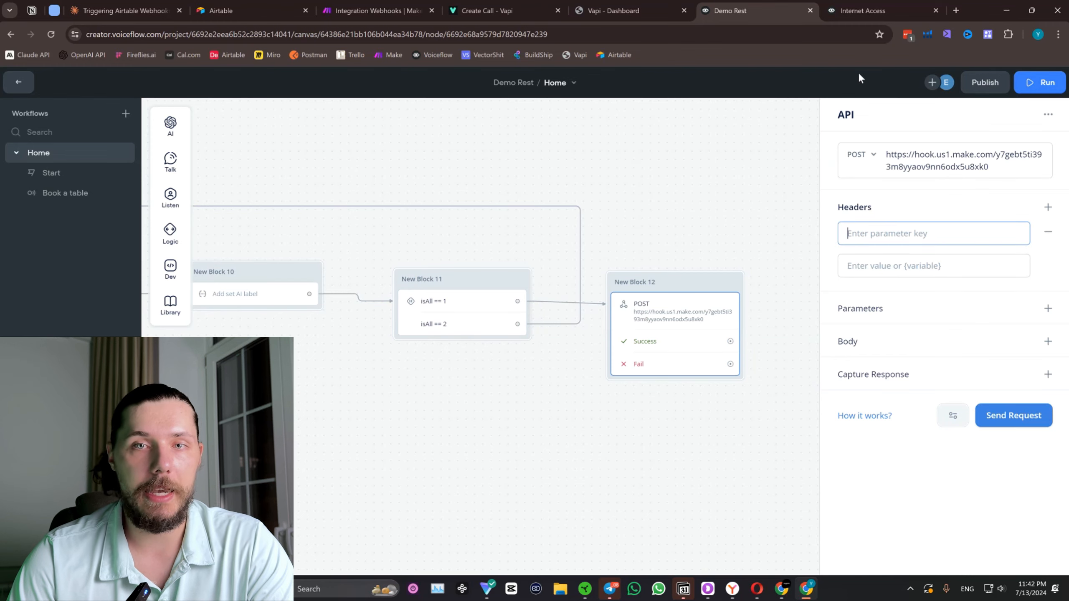
key("ctrl+v")
Copy application/json from the Internet Access project's header and enter it as New Block 12's Content-Type value.
left_click(846, 8)
triple_click(897, 268)
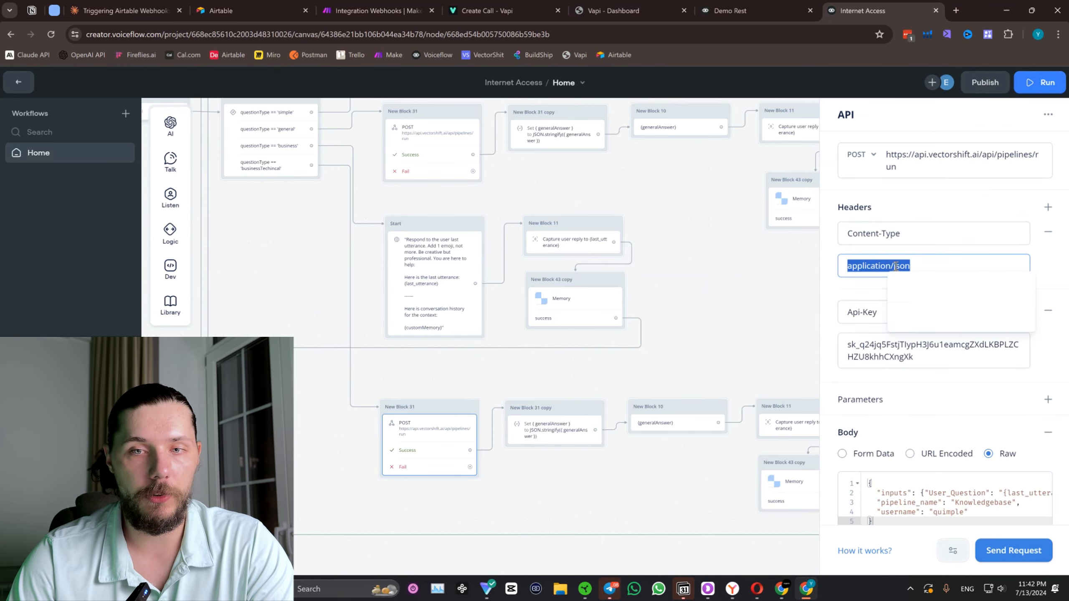
key("ctrl+c")
key("ctrl+shift+Tab")
left_click(892, 266)
key("ctrl+v")
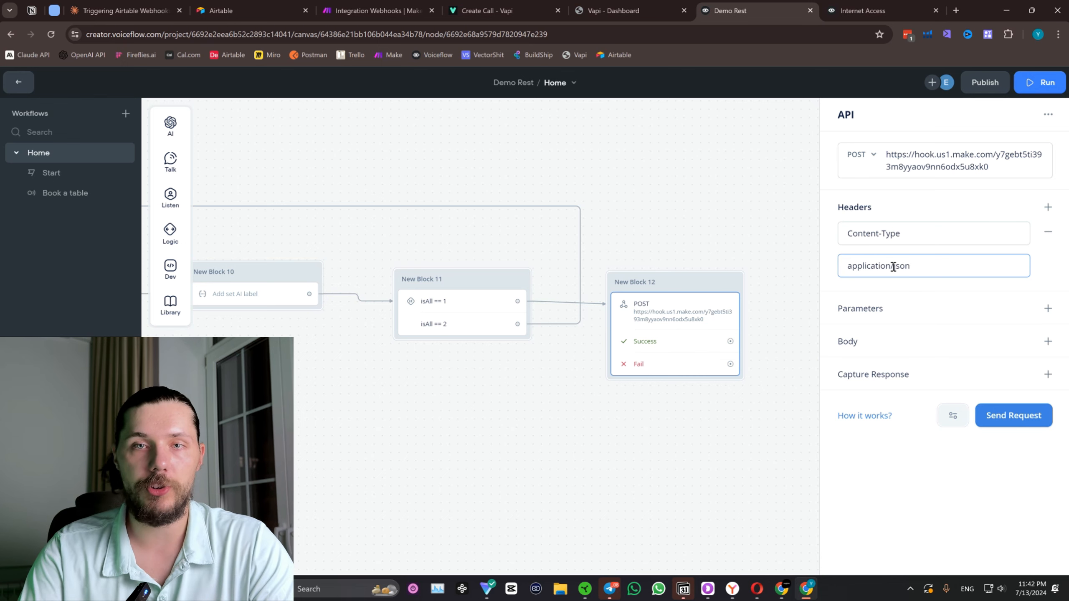
Reopen New Block 12's API settings and move the Demo Rest browser tab next to the Make tab.
scroll(420, 239, "down", 5)
left_click(523, 288)
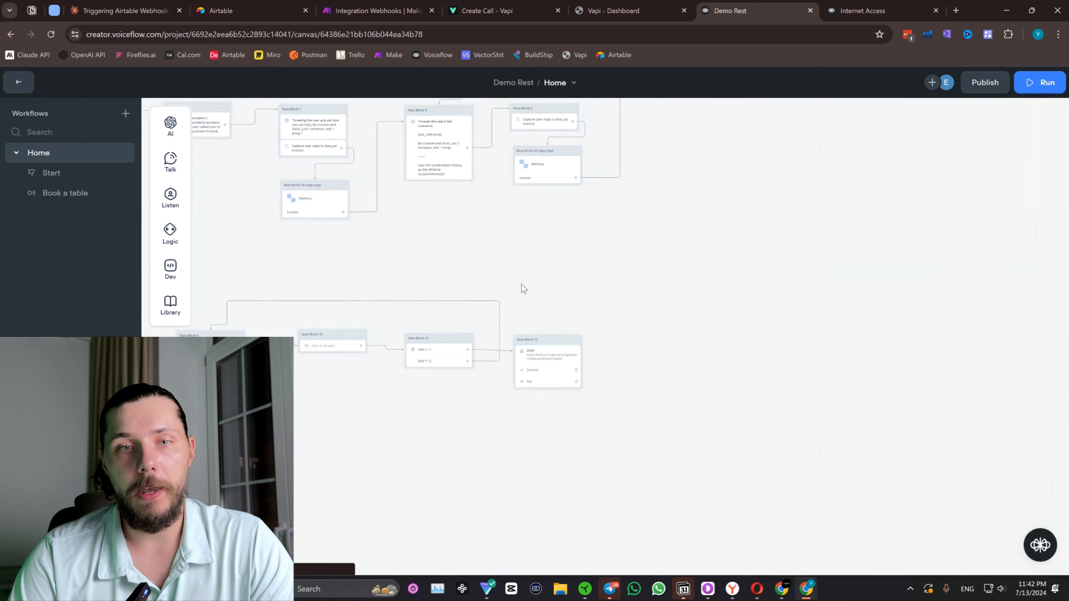
scroll(526, 311, "up", 5)
left_click(555, 407)
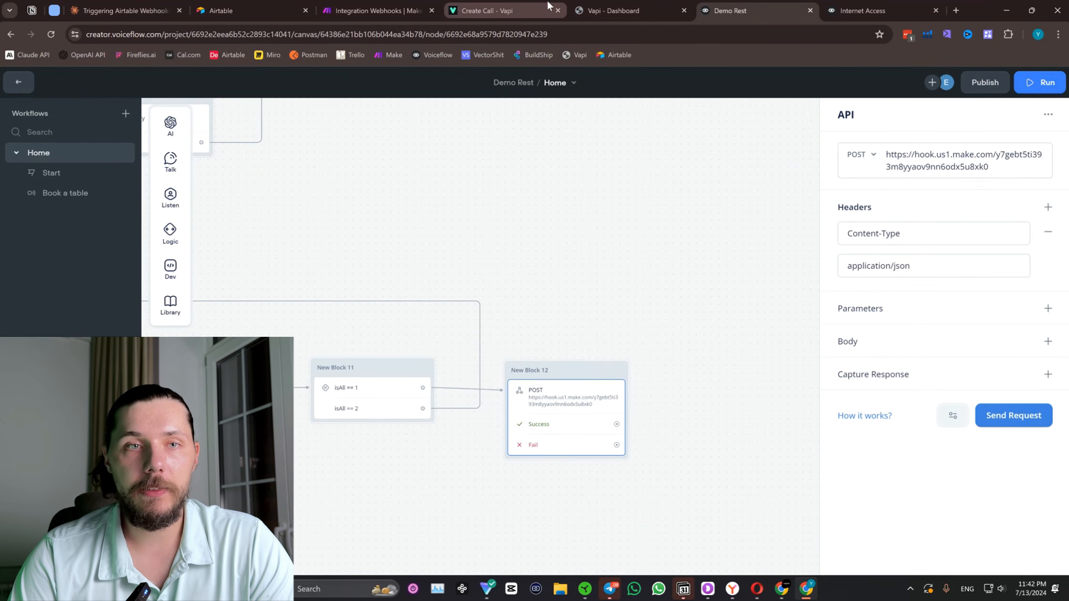
left_click_drag(787, 11, 488, 11)
Save the Integration Webhooks scenario in Make and run it once so the webhook waits for data.
left_click(379, 11)
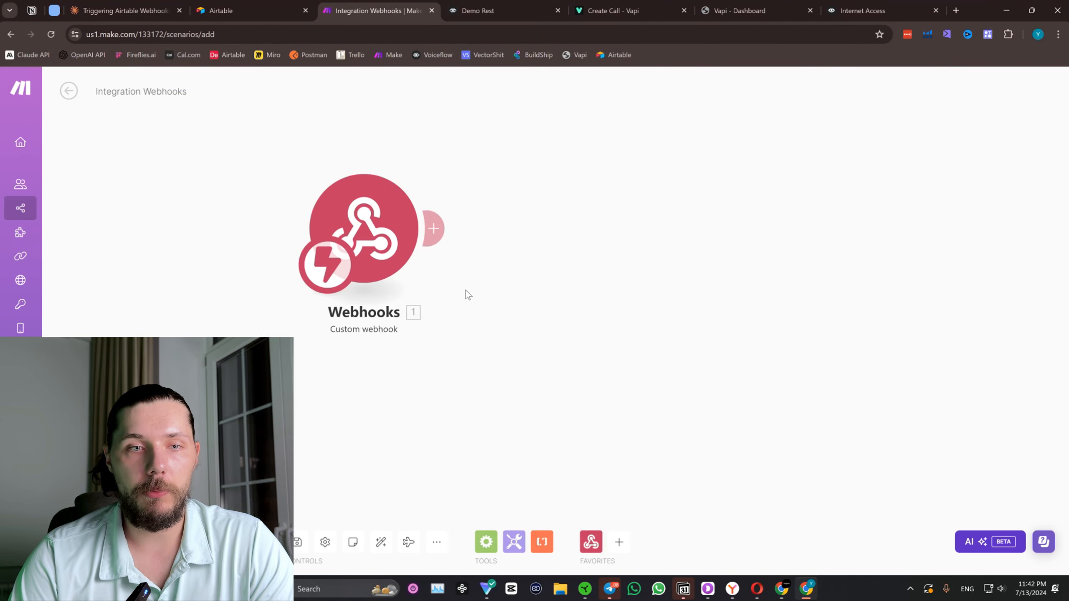
left_click(297, 542)
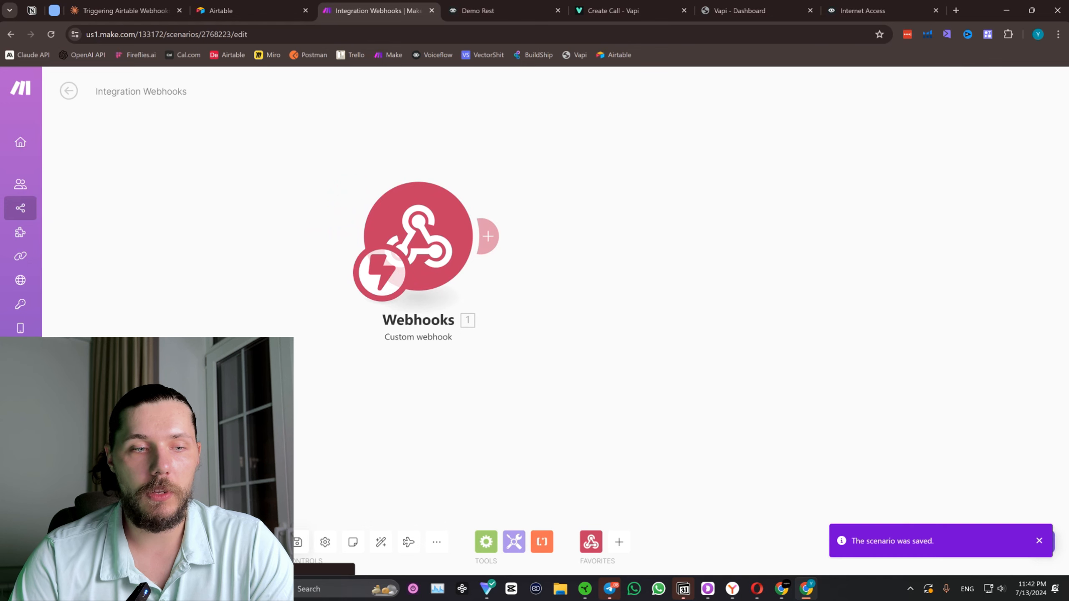
left_click(95, 542)
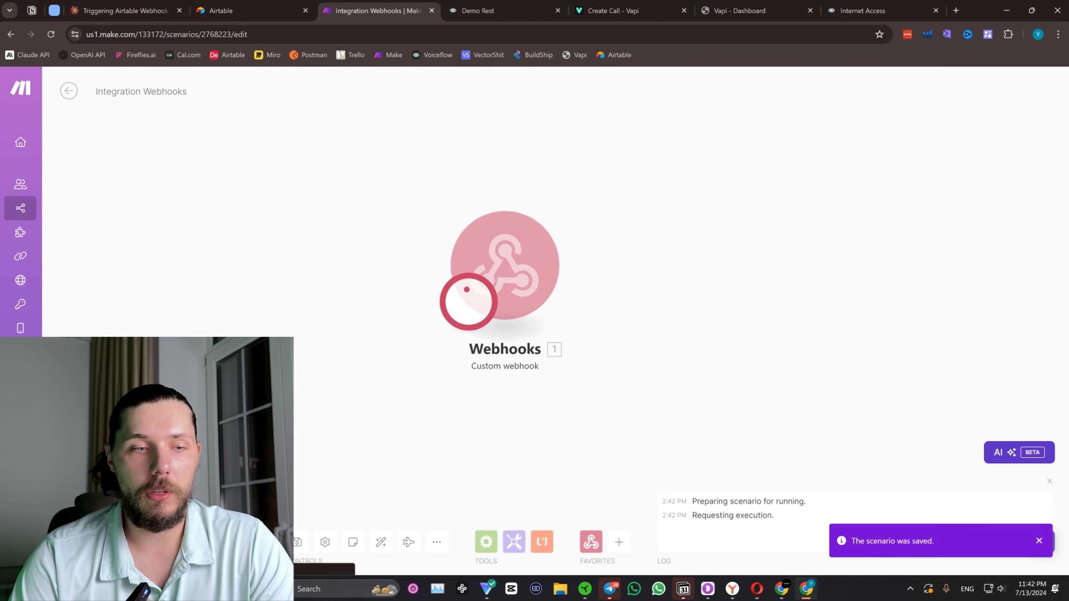
Send a test request from New Block 12, check the Make scenario for it, and return to Demo Rest.
left_click(501, 11)
left_click(1013, 416)
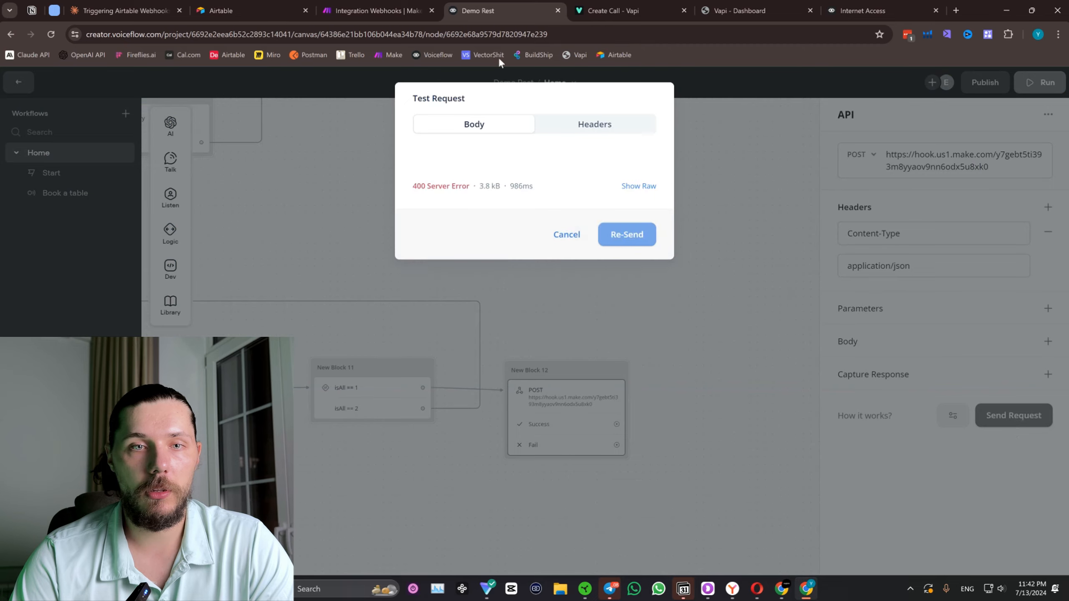
left_click(374, 11)
left_click(483, 9)
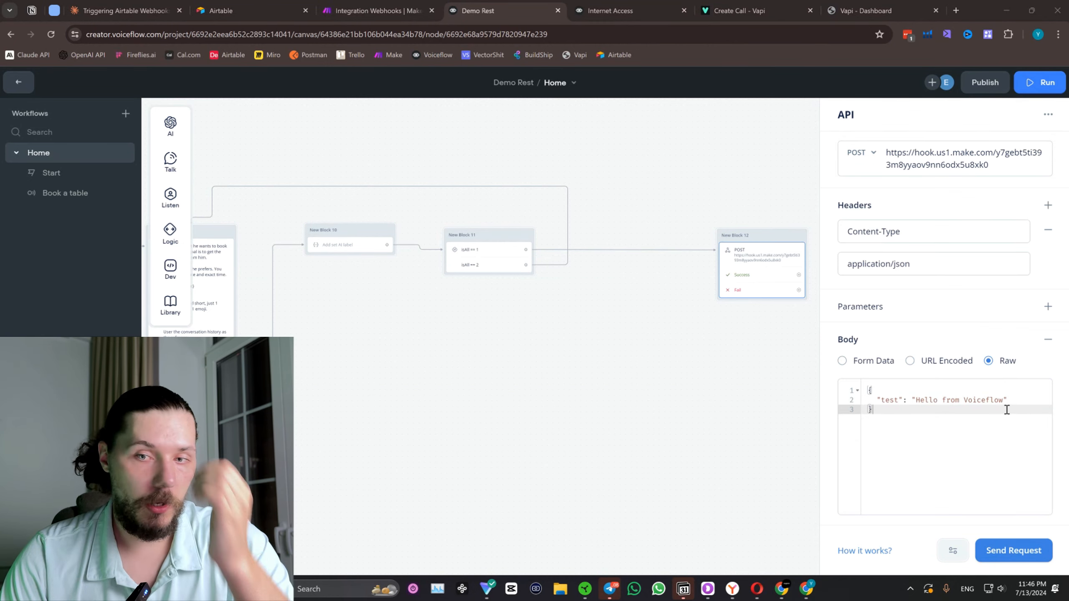
Check the request body's "test" key against the output bundle of the Webhooks module's run in Make.
left_click_drag(881, 401, 894, 402)
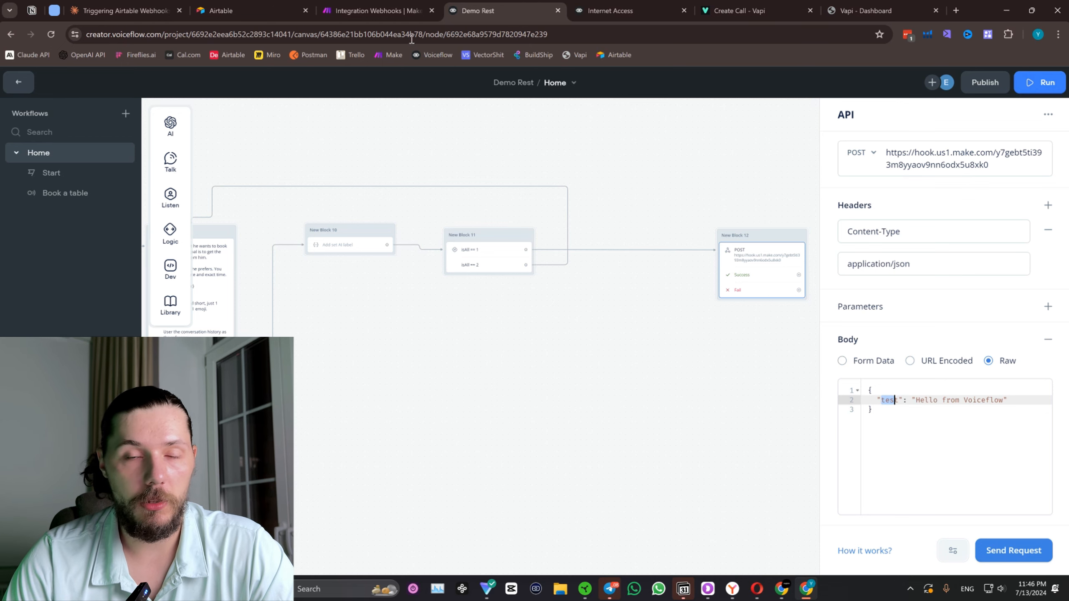
left_click(379, 10)
left_click(539, 174)
left_click(503, 190)
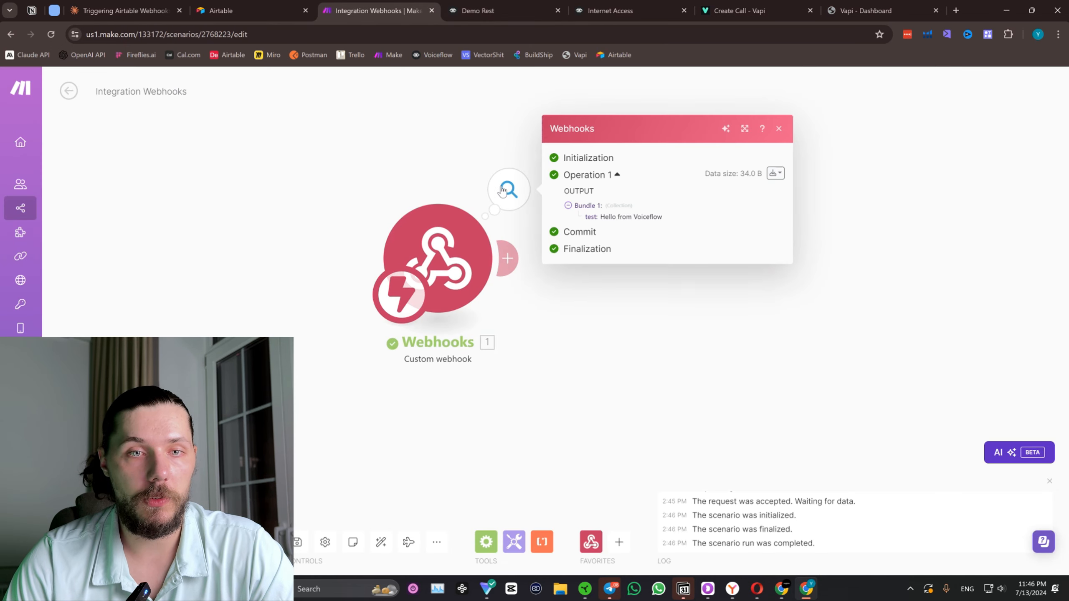
Compare the "Hello from Voiceflow" output in Make with New Block 12's raw request body in Demo Rest, and close the run details.
left_click_drag(597, 216, 662, 216)
left_click(477, 10)
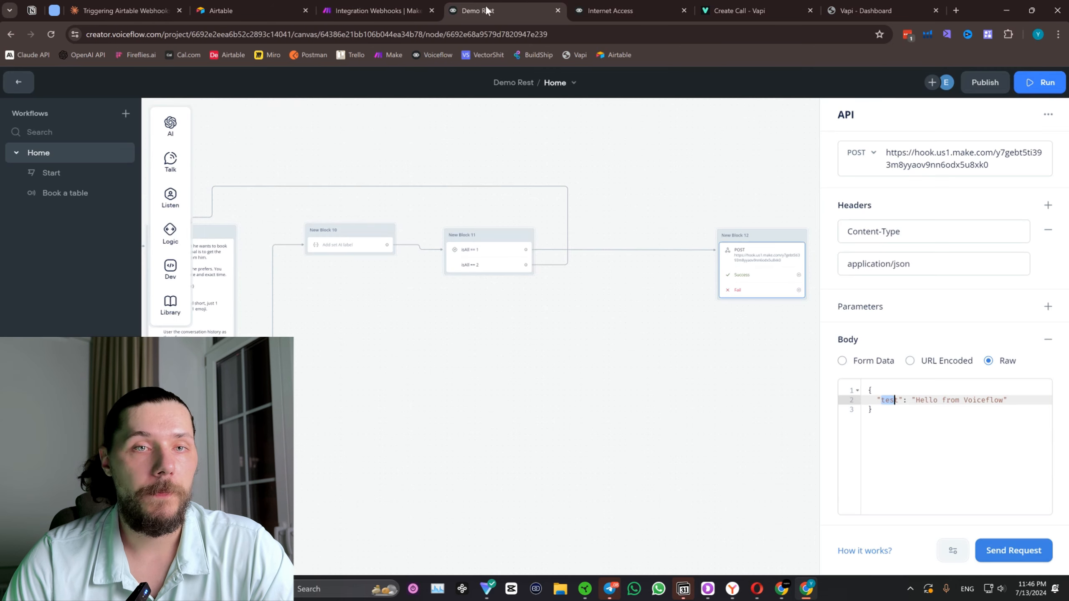
left_click(880, 408)
left_click_drag(882, 402, 908, 402)
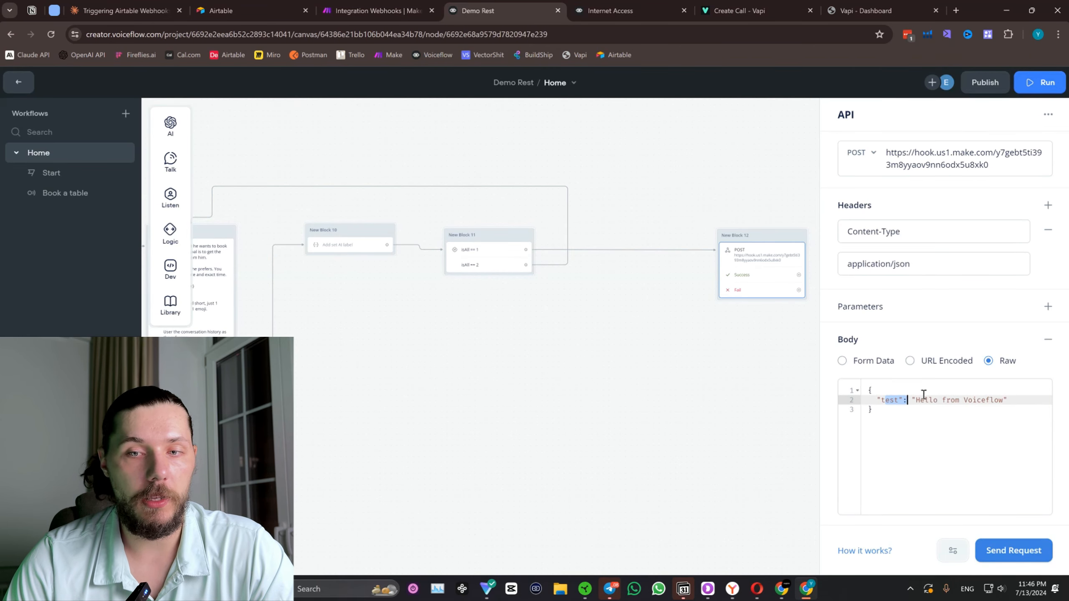
left_click(925, 392)
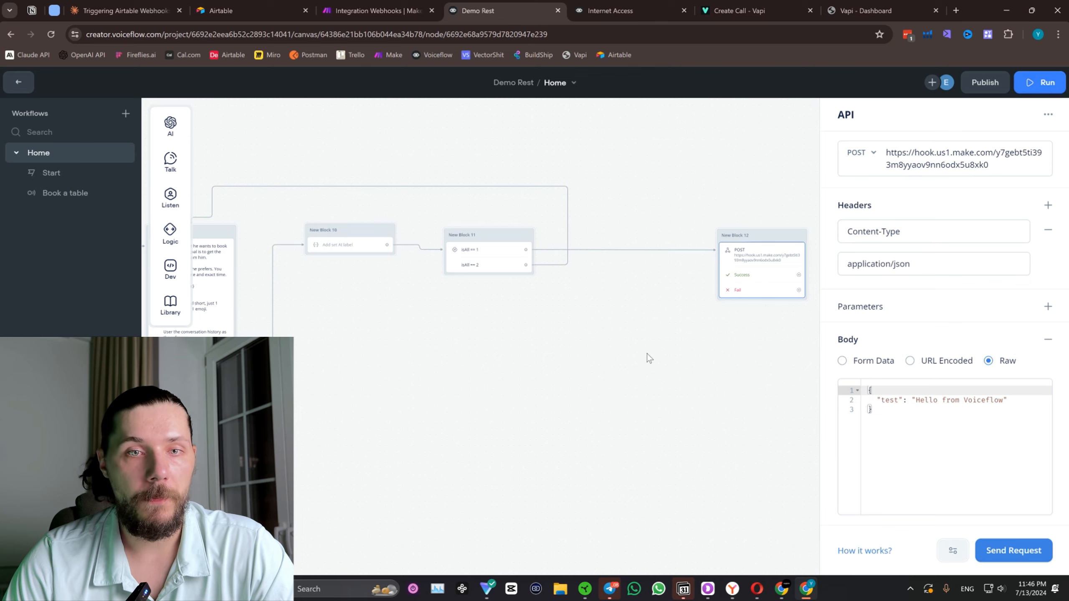
left_click_drag(632, 356, 810, 371)
left_click(403, 6)
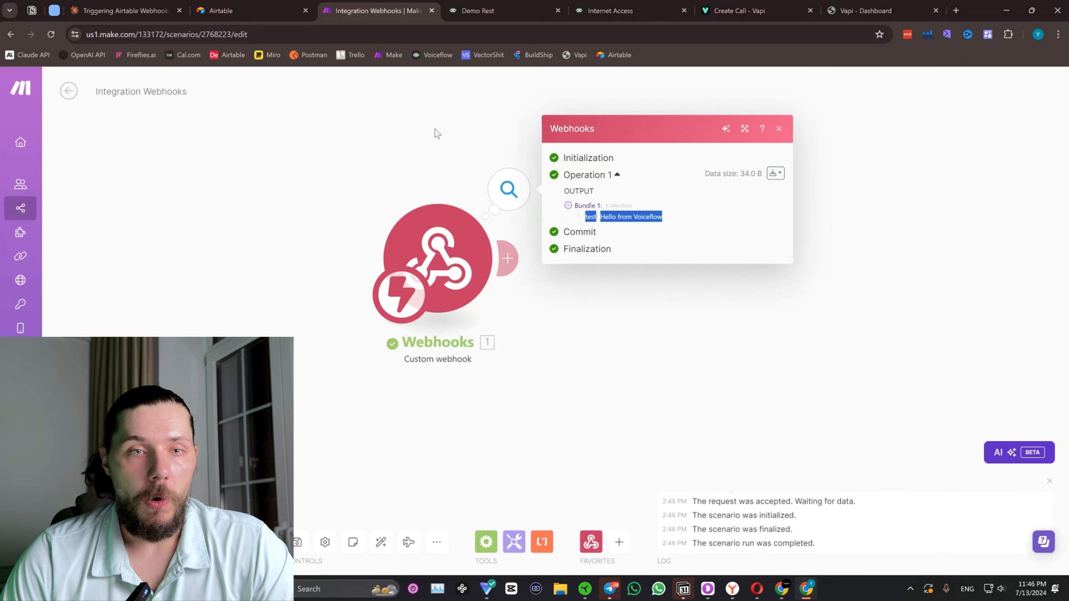
left_click(779, 129)
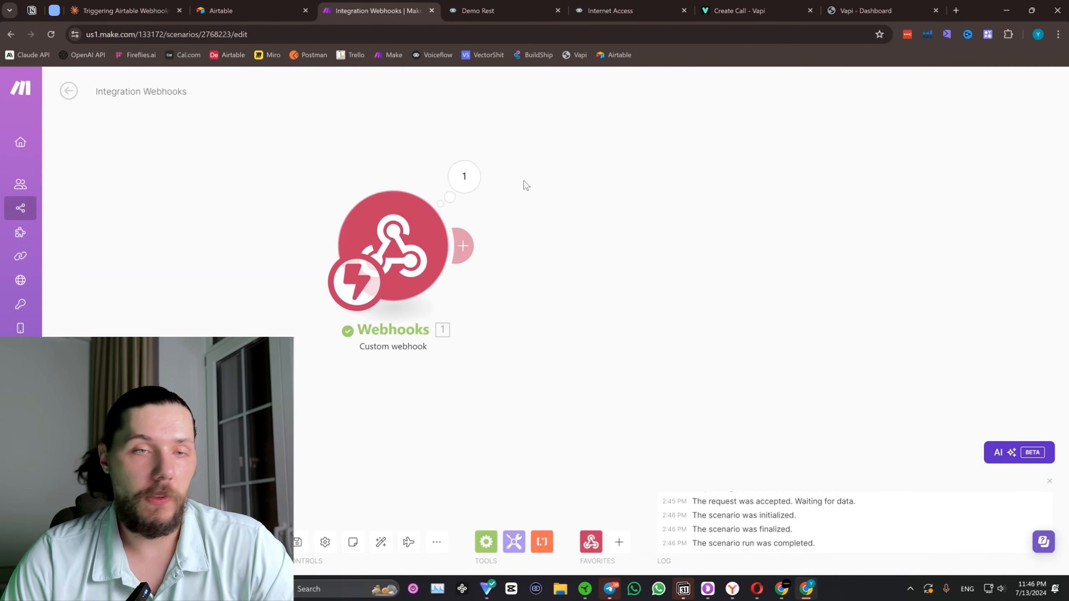
left_click(464, 176)
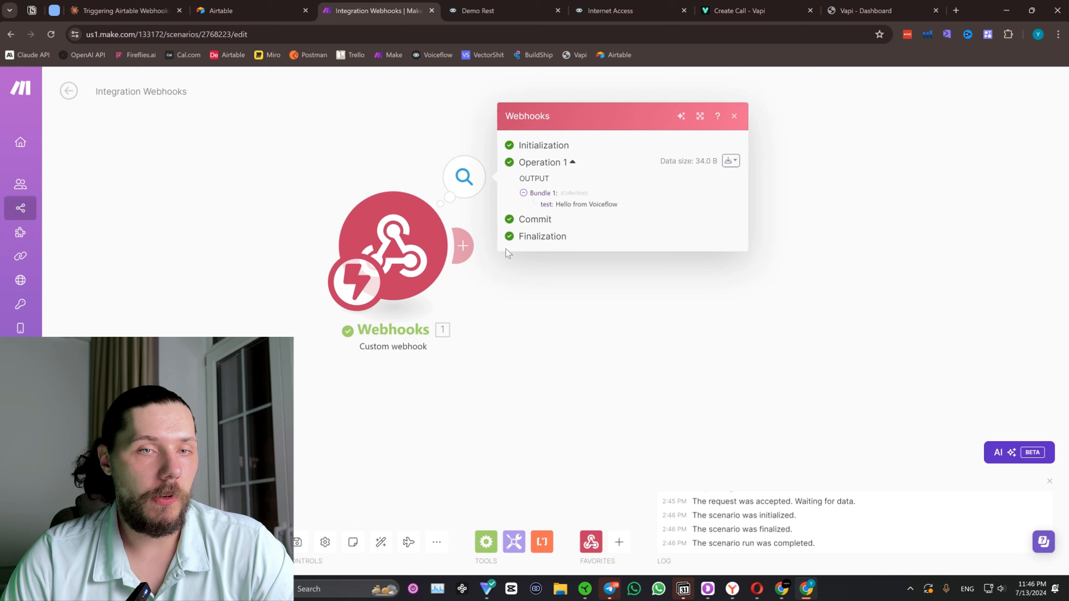
left_click(734, 116)
Add a Google Calendar "Create an Event" module after the Webhooks module in the Integration Webhooks scenario.
left_click(464, 244)
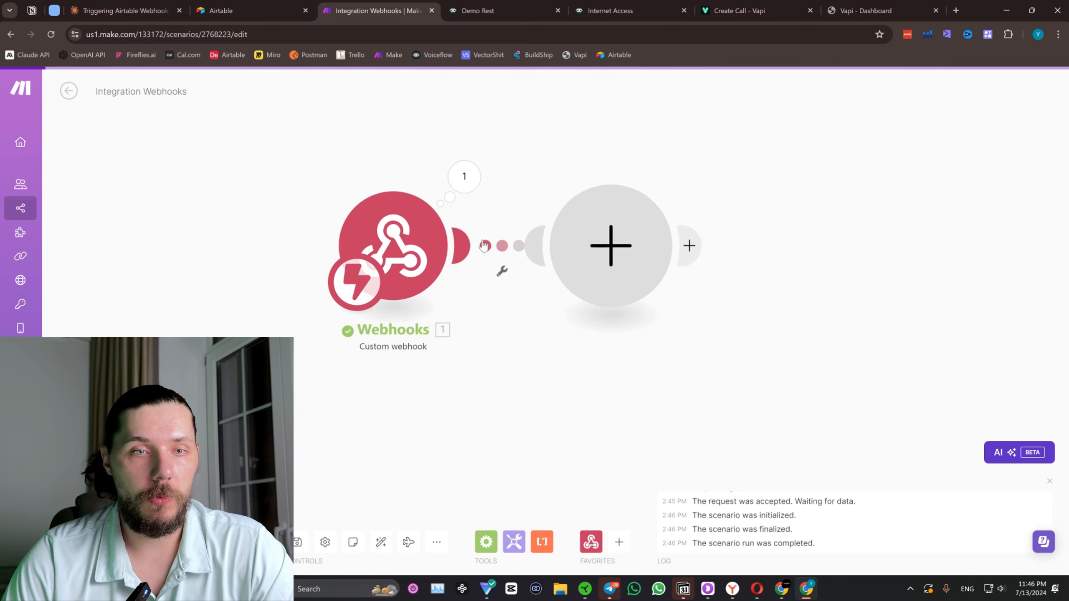
type("google cale")
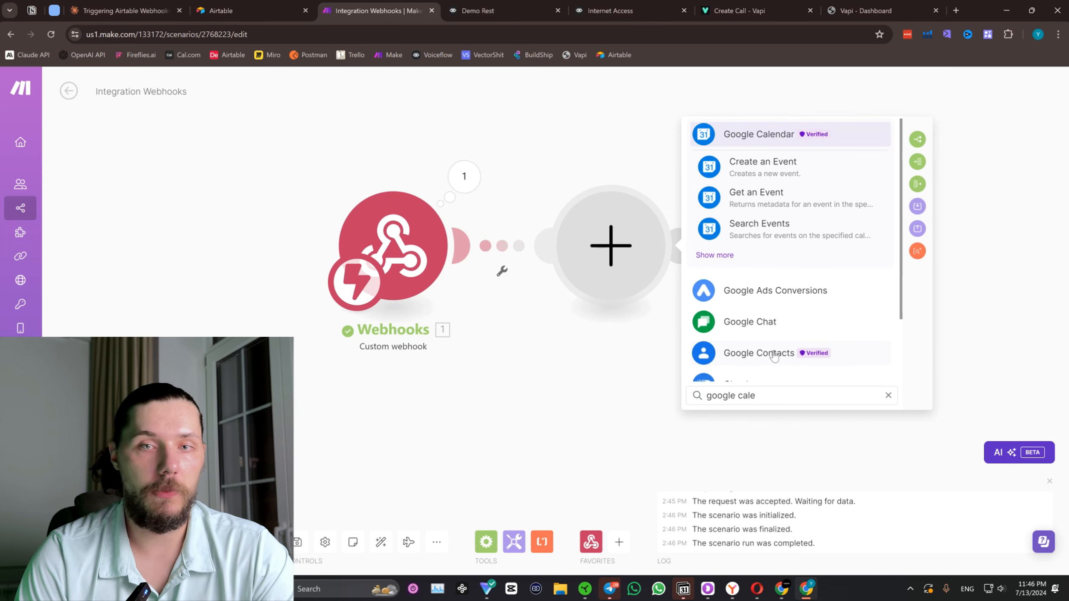
left_click(715, 255)
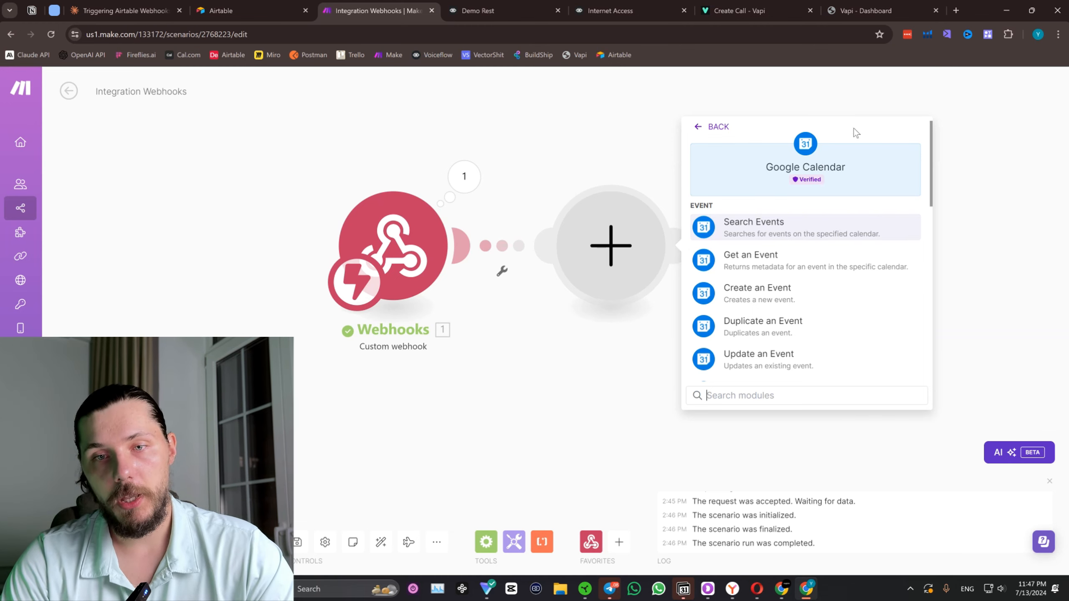
scroll(755, 271, "down", 1)
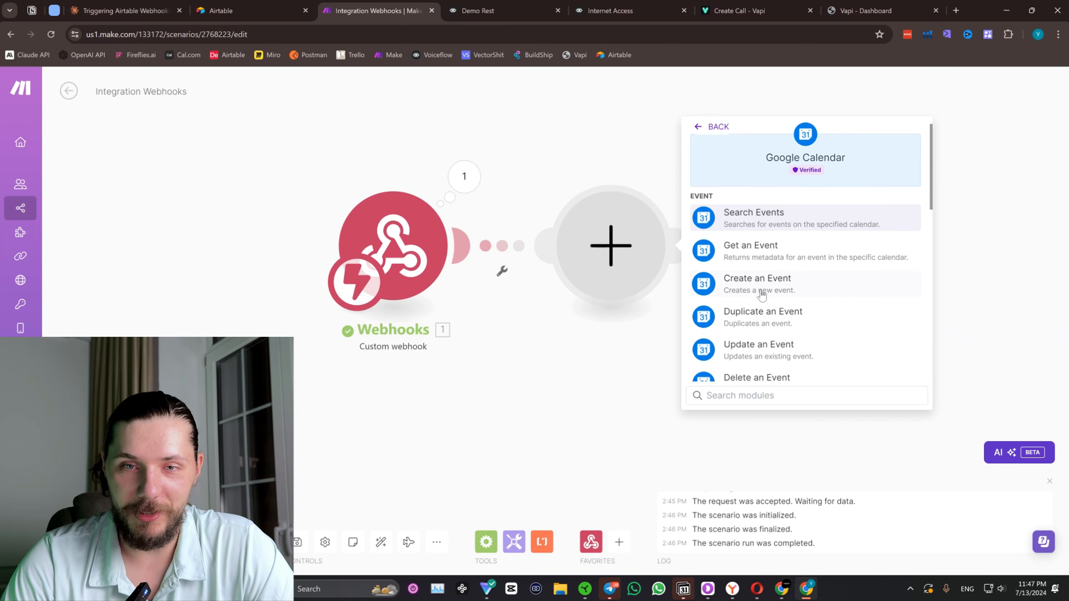
left_click(745, 284)
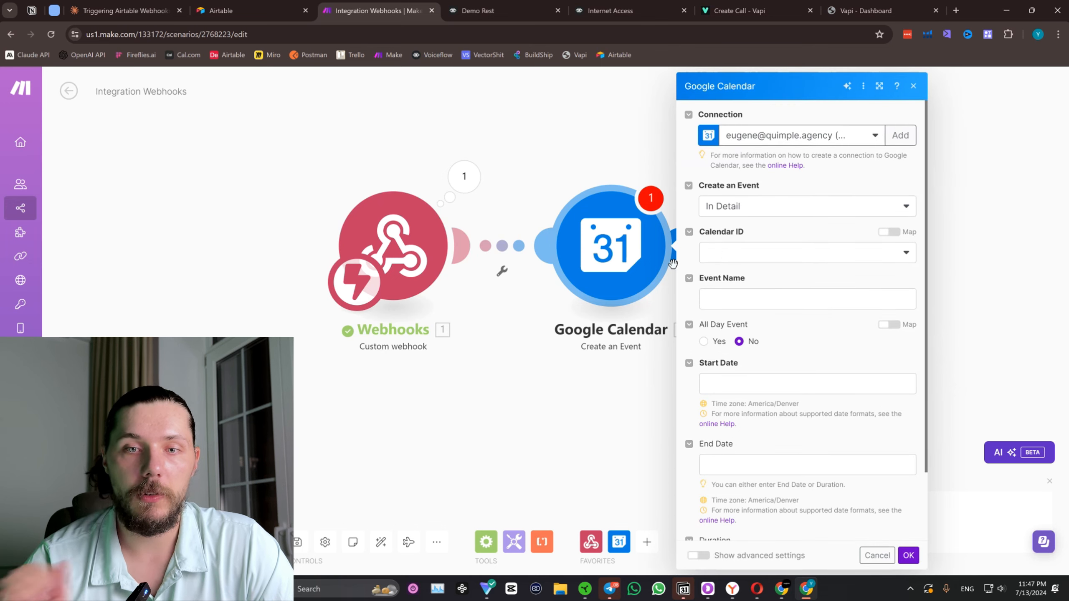
Select the primary calendar as the Calendar ID and name the event "Booking Test".
left_click(762, 251)
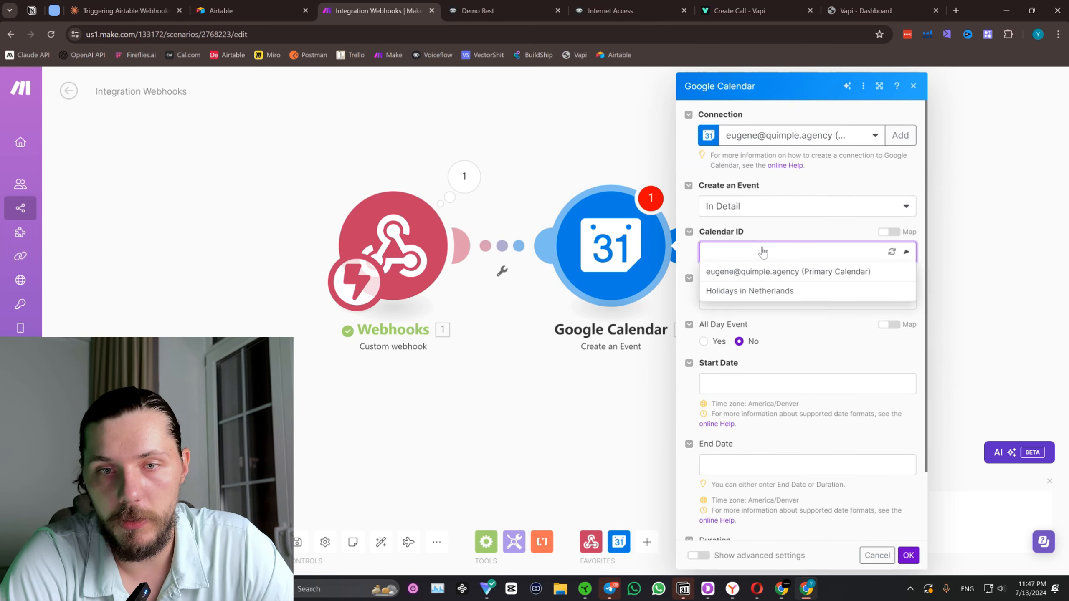
left_click(795, 274)
left_click(799, 299)
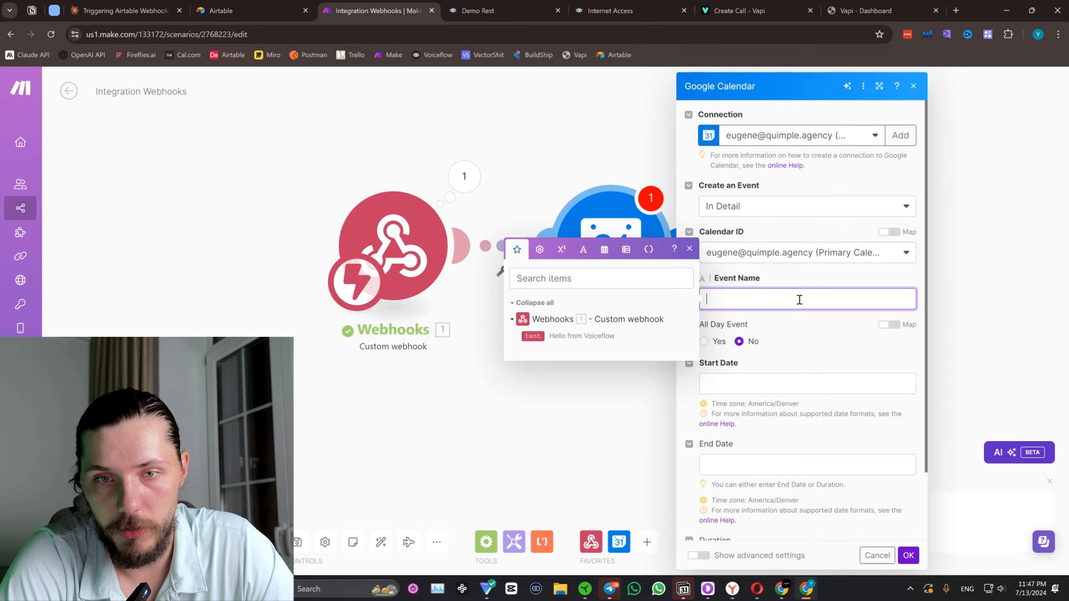
type("Booking Te")
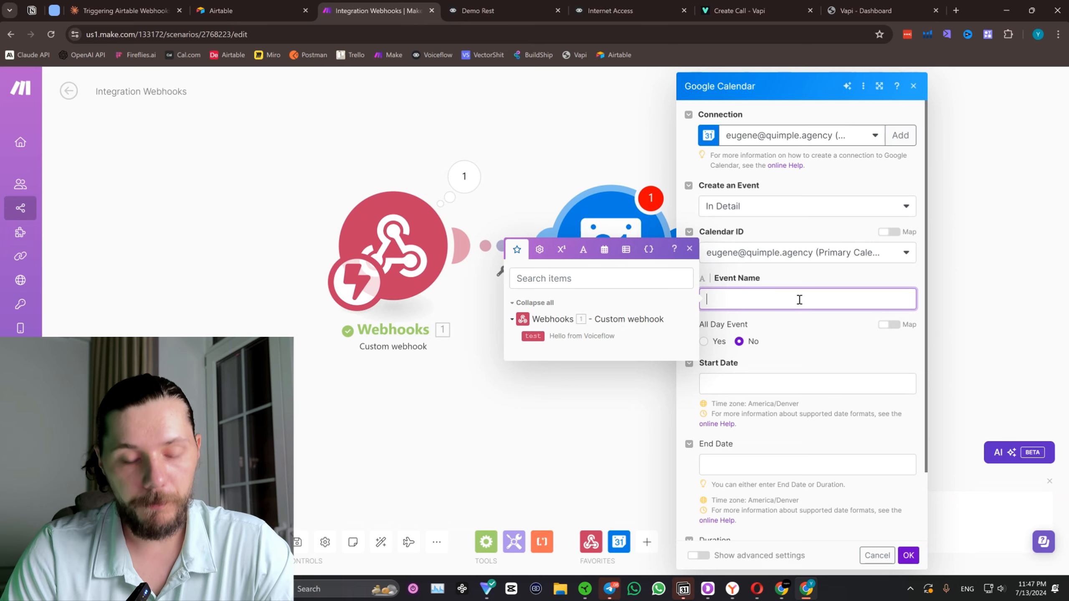
type("st")
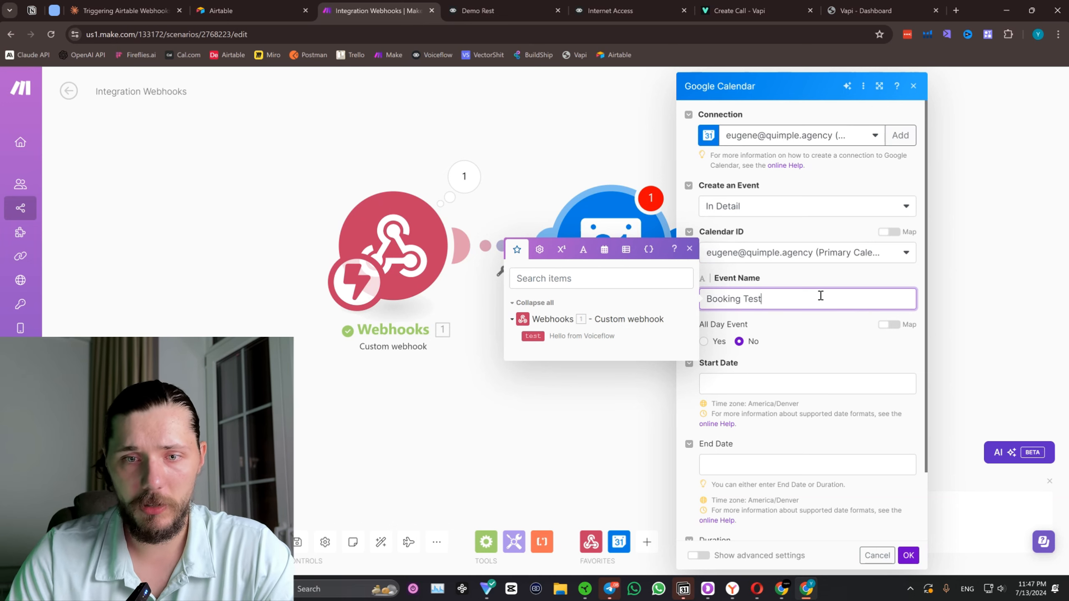
left_click(832, 342)
Show the advanced settings of the Create an Event module and review all its available event fields.
scroll(799, 357, "down", 2)
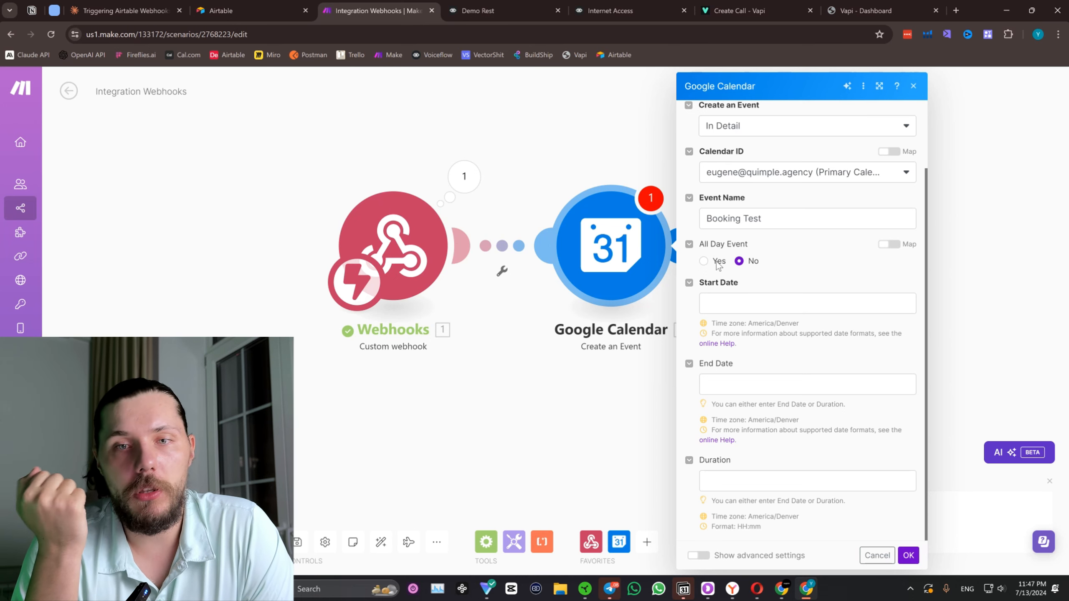
left_click(700, 556)
scroll(709, 533, "down", 10)
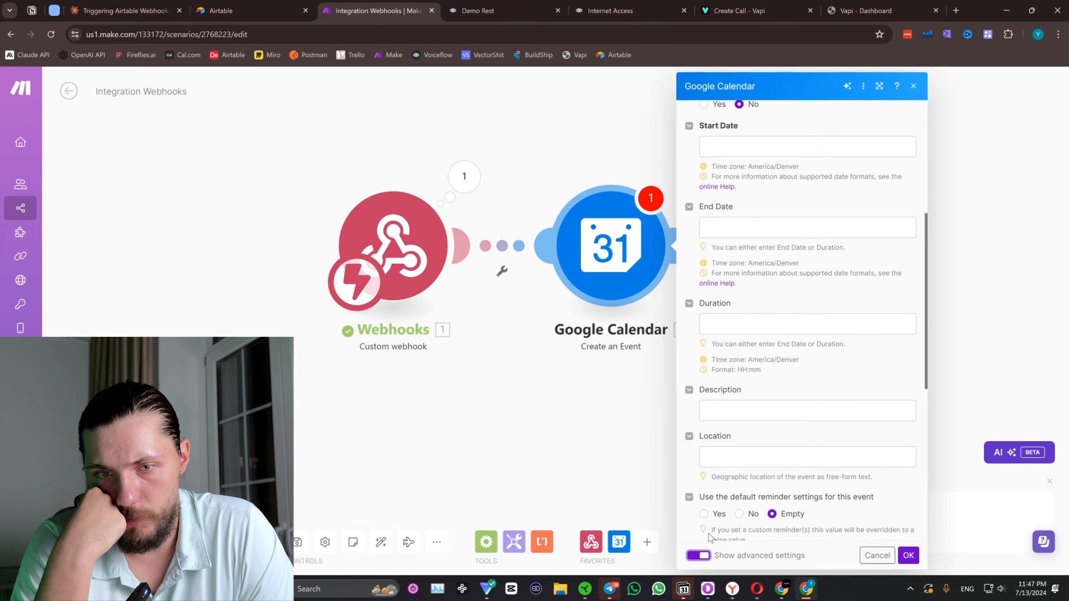
scroll(709, 537, "down", 2)
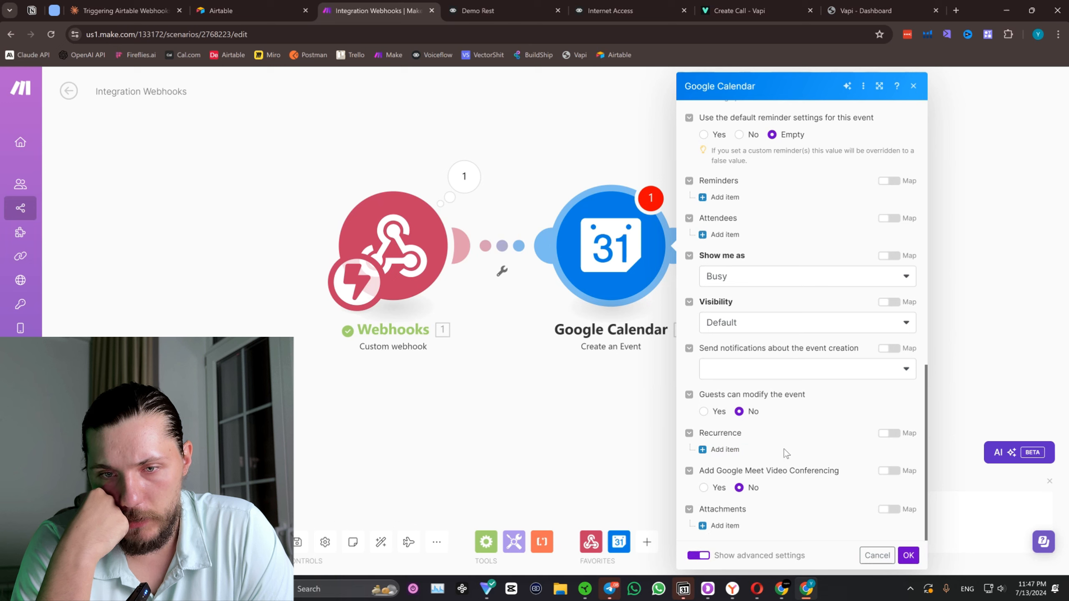
scroll(783, 450, "up", 15)
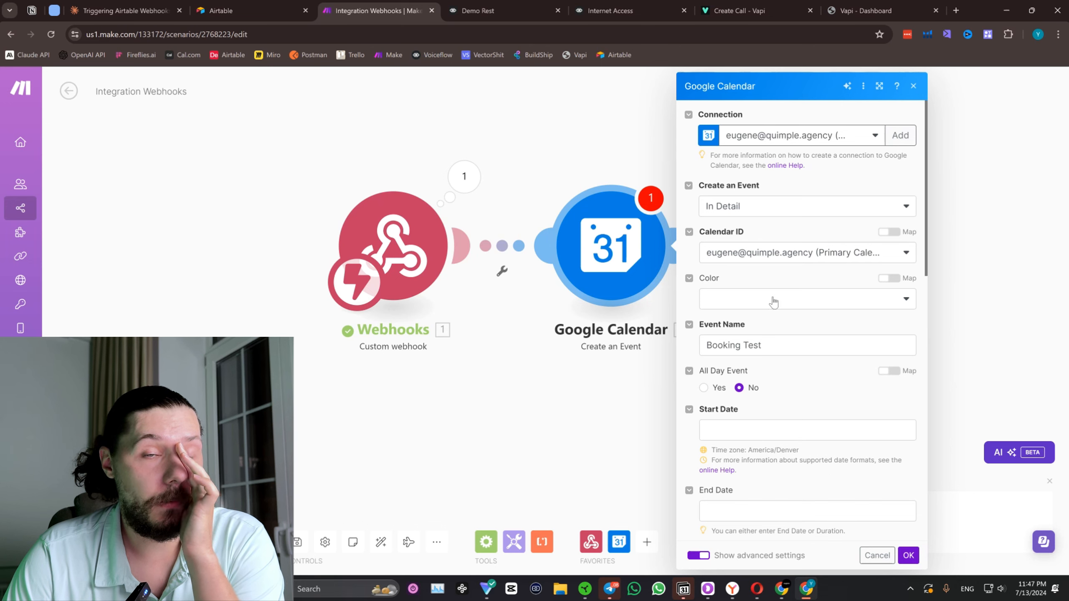
Switch to Demo Rest and reword New Block 8's prompt so the goal is to get "all the information" from the guest.
left_click(520, 4)
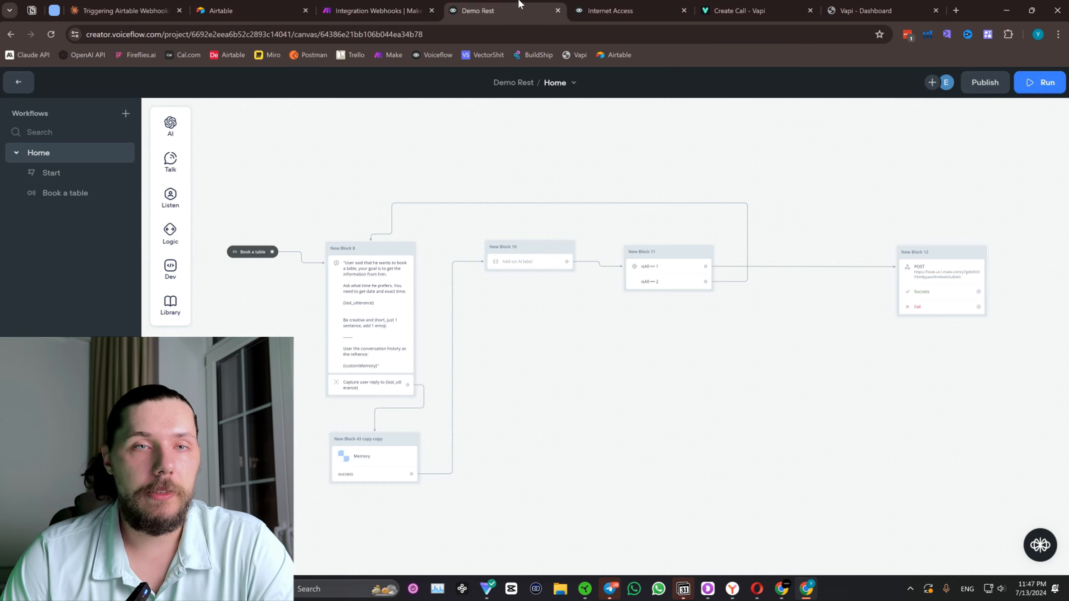
scroll(634, 355, "up", 5)
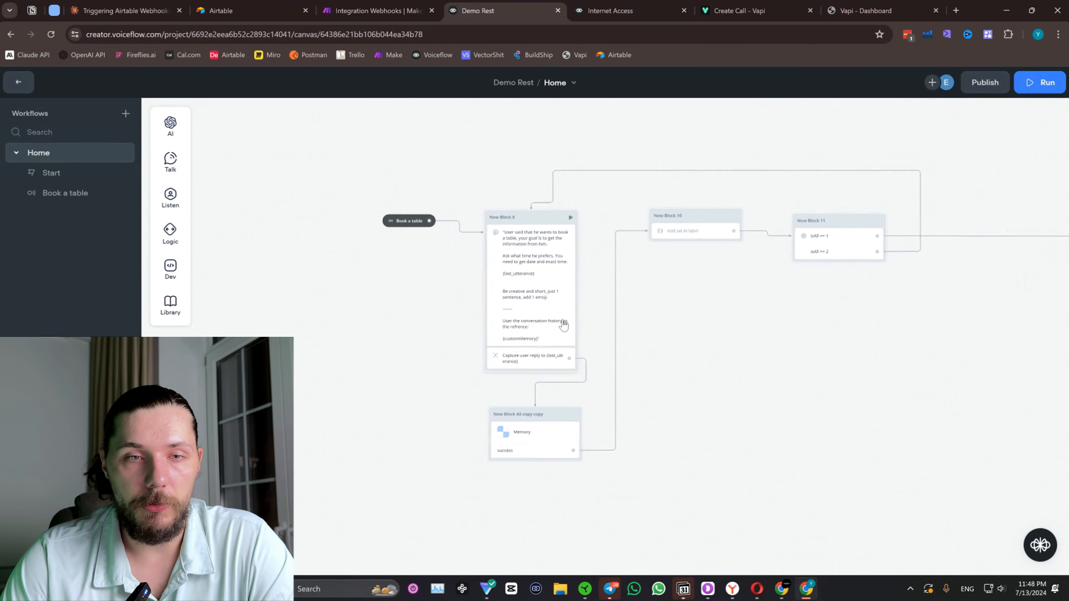
left_click(556, 231)
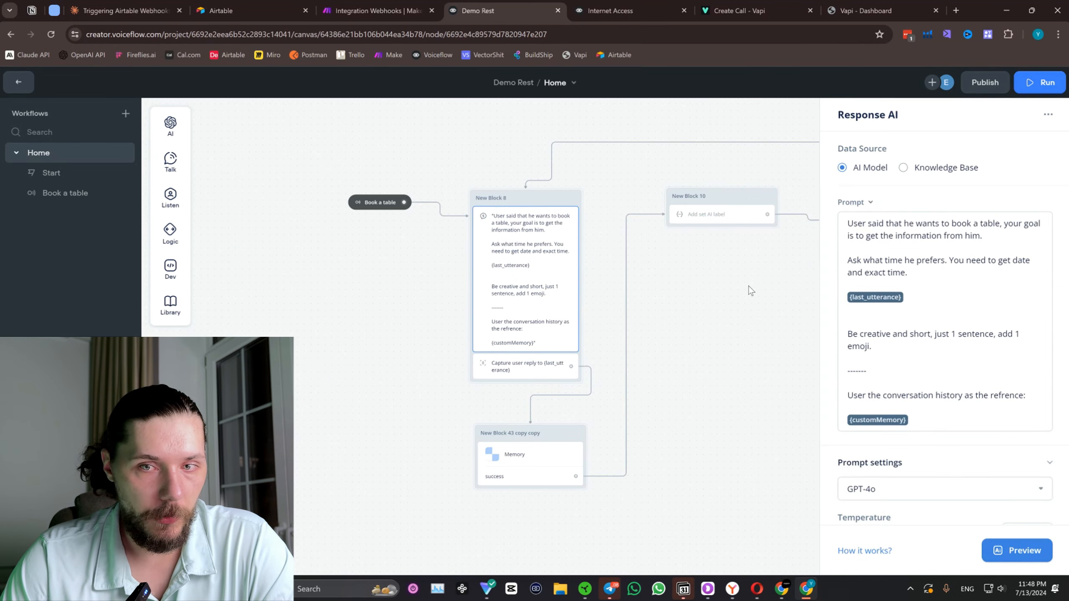
left_click_drag(752, 292, 589, 273)
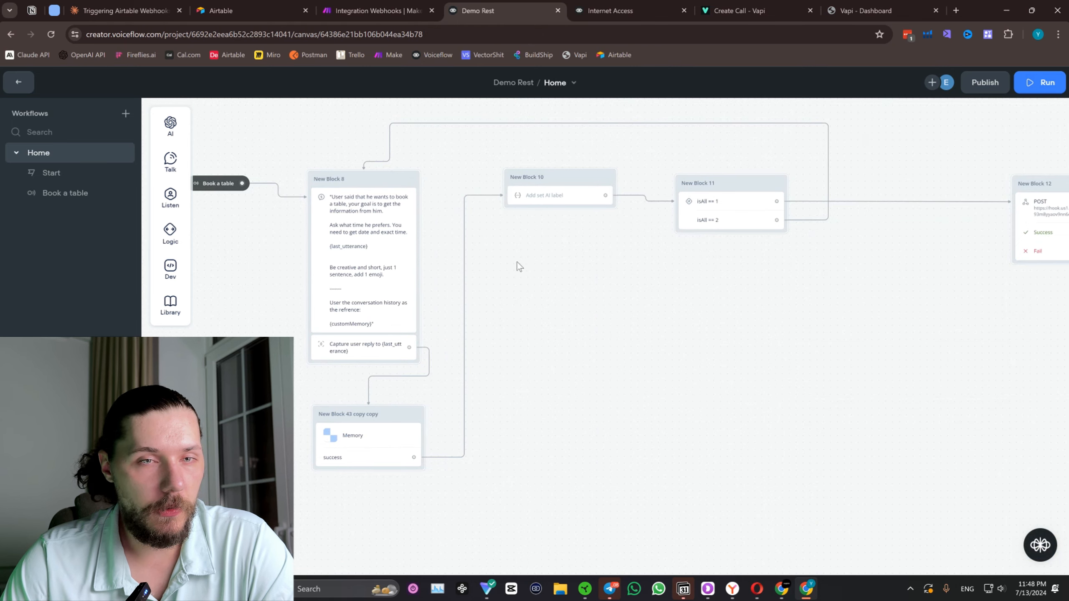
left_click_drag(518, 265, 490, 260)
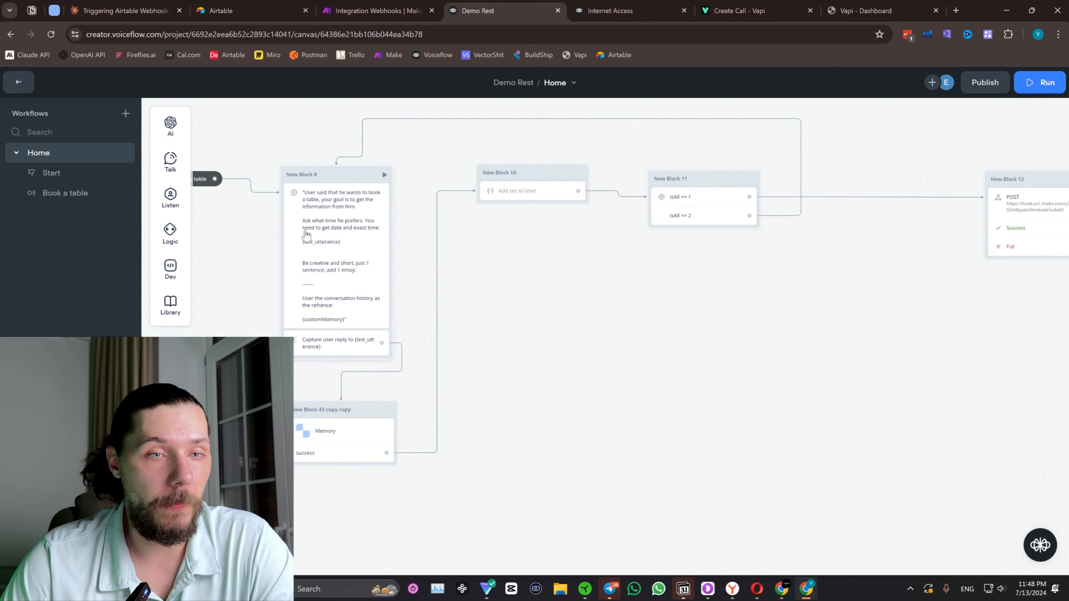
scroll(348, 224, "up", 3)
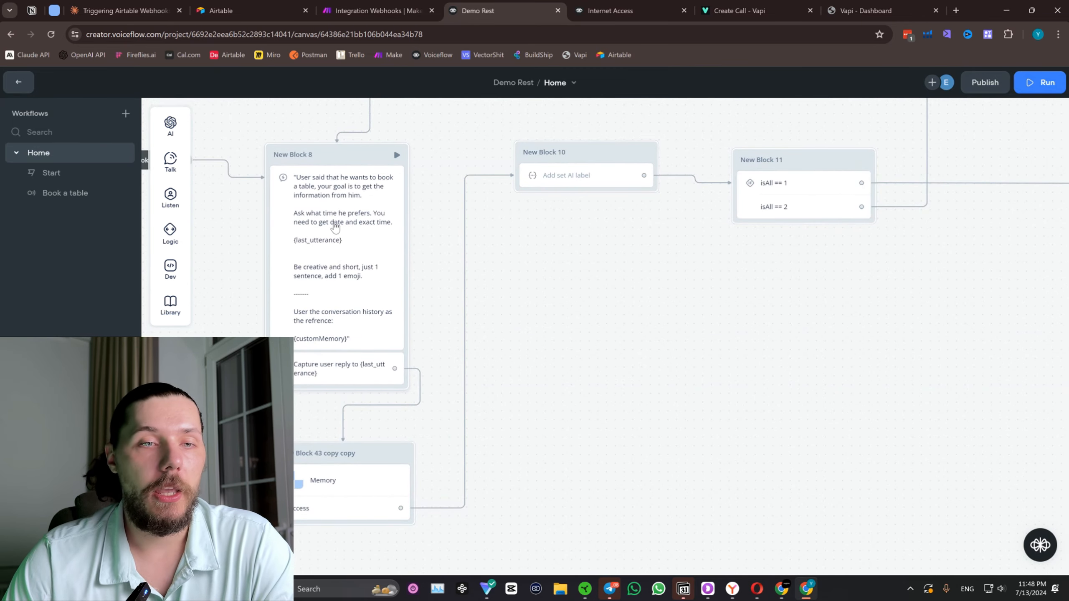
left_click(342, 223)
left_click(891, 236)
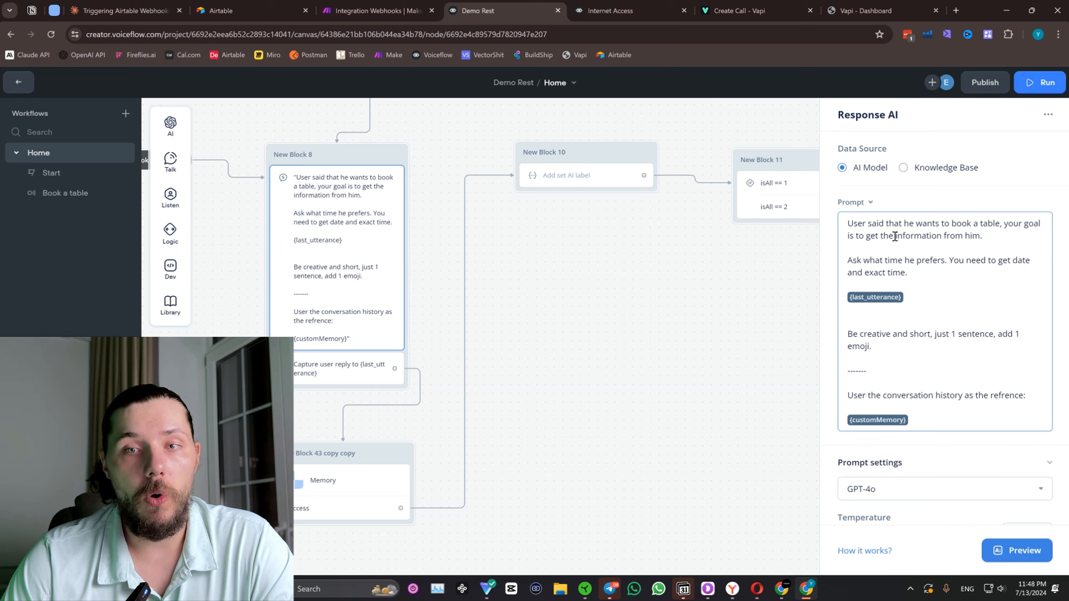
left_click(880, 236)
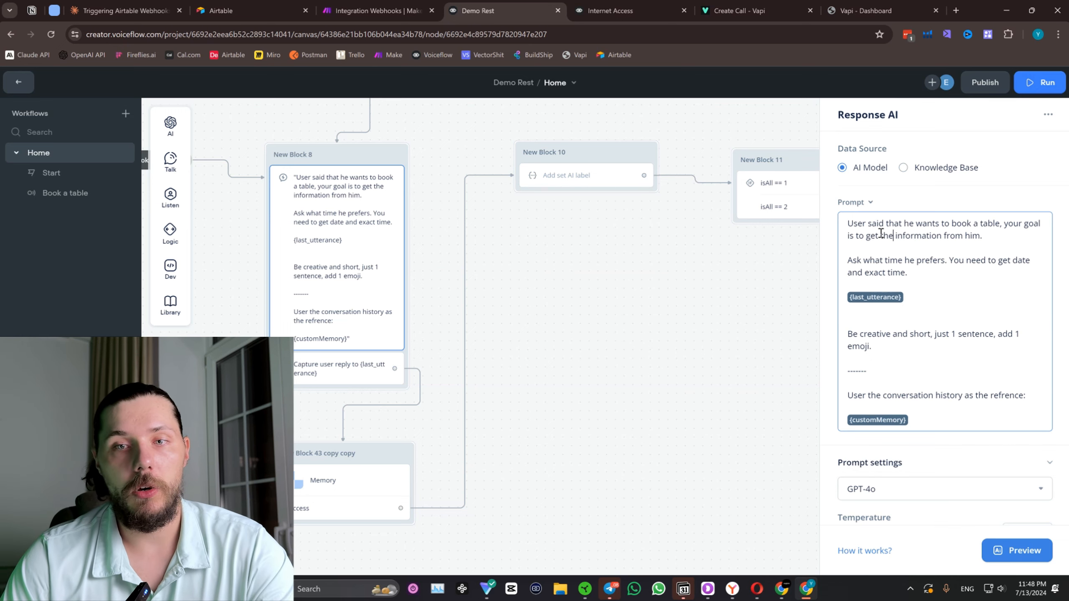
type("all")
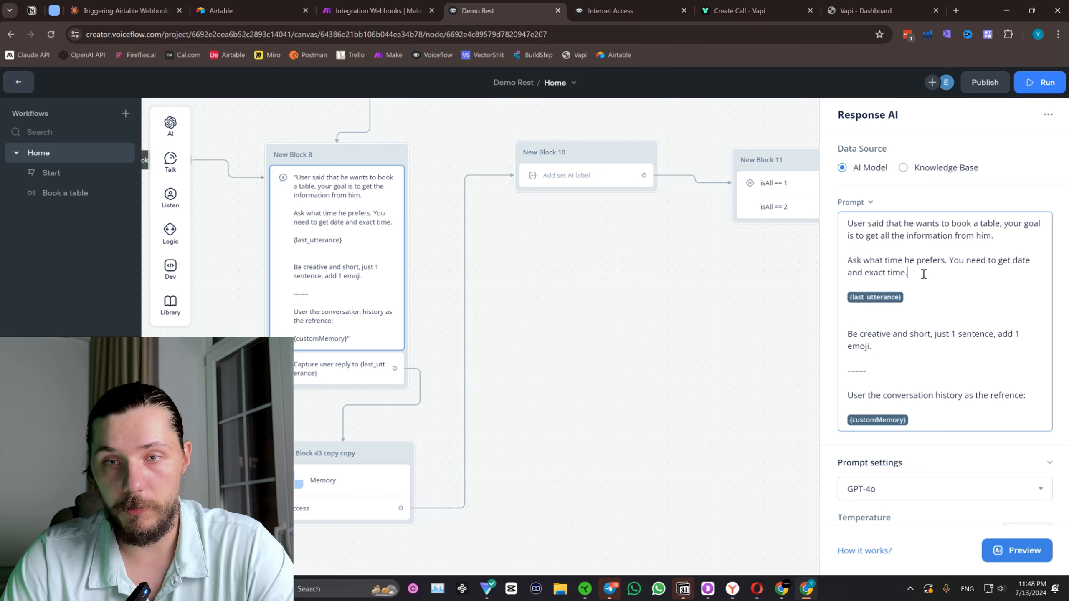
Replace the prompt's paragraph asking for preferred time and date with "Here is information you need to get from him:".
left_click_drag(924, 272, 841, 258)
type("Here is ")
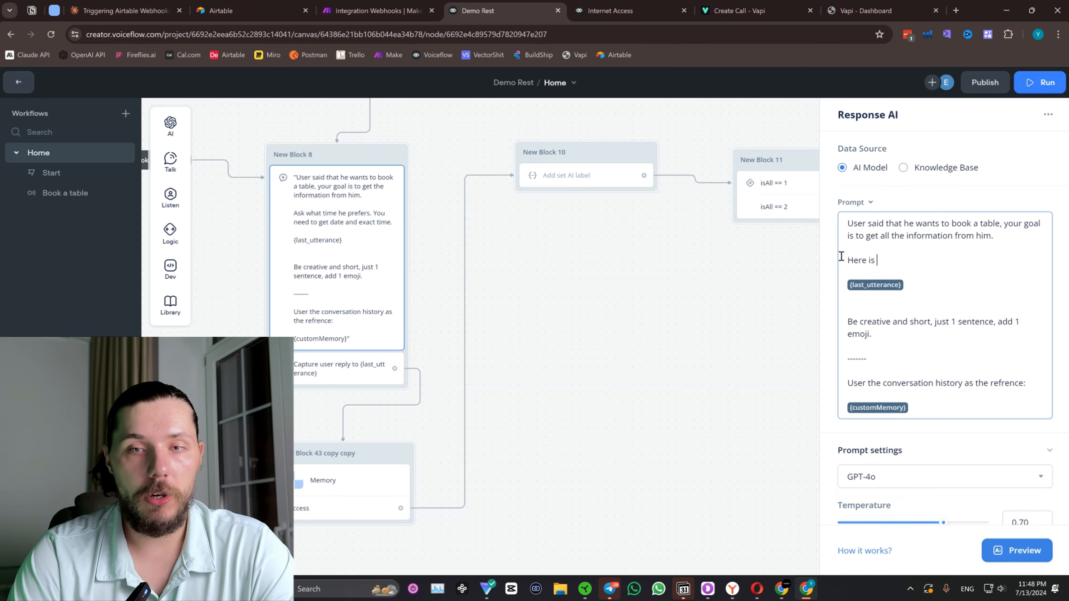
type("information y")
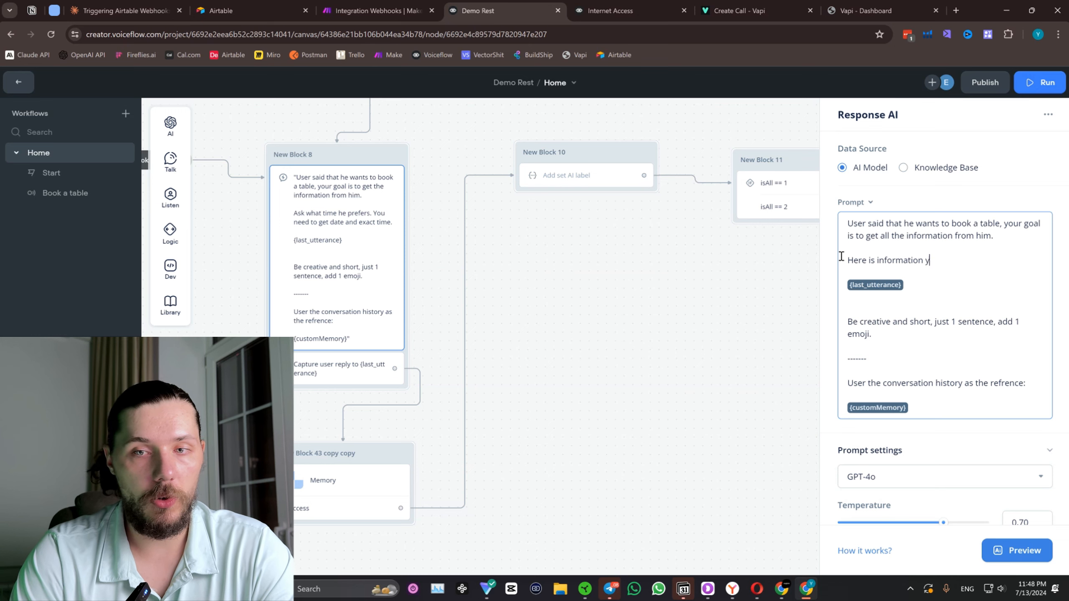
type("ou need to get fro")
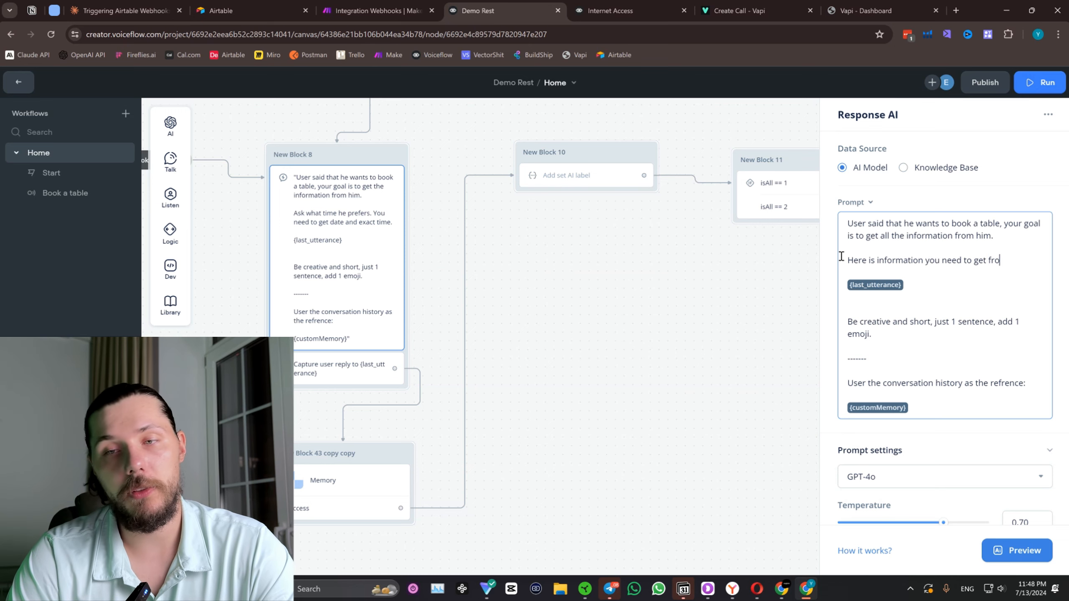
type("m him:")
key("Return")
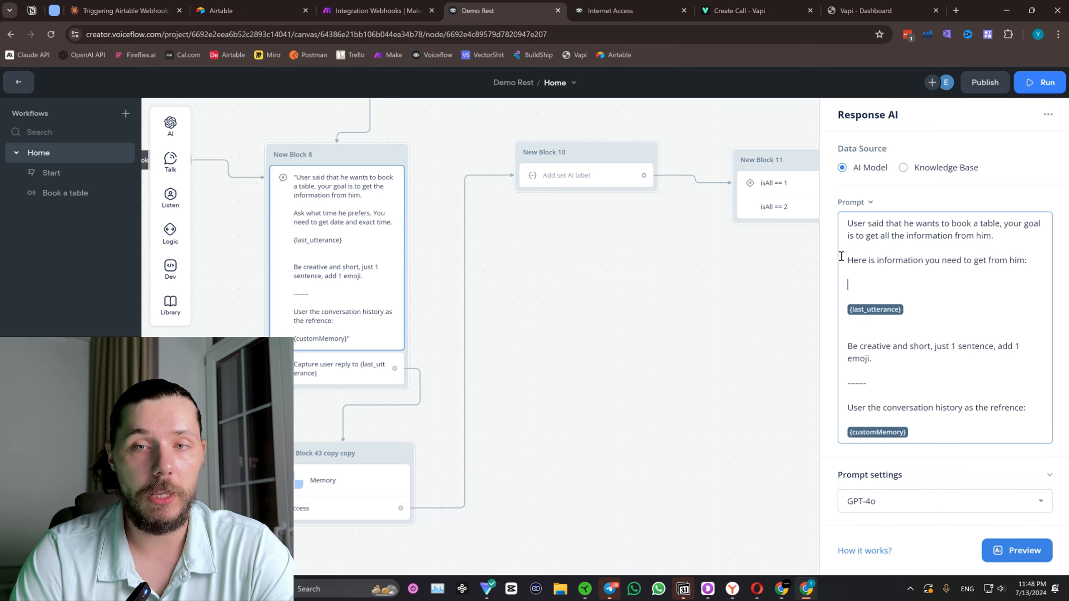
List "- Name", "- Email" and "- Phone Number" on separate lines as the information to collect in the prompt.
type("- Name")
key("Return")
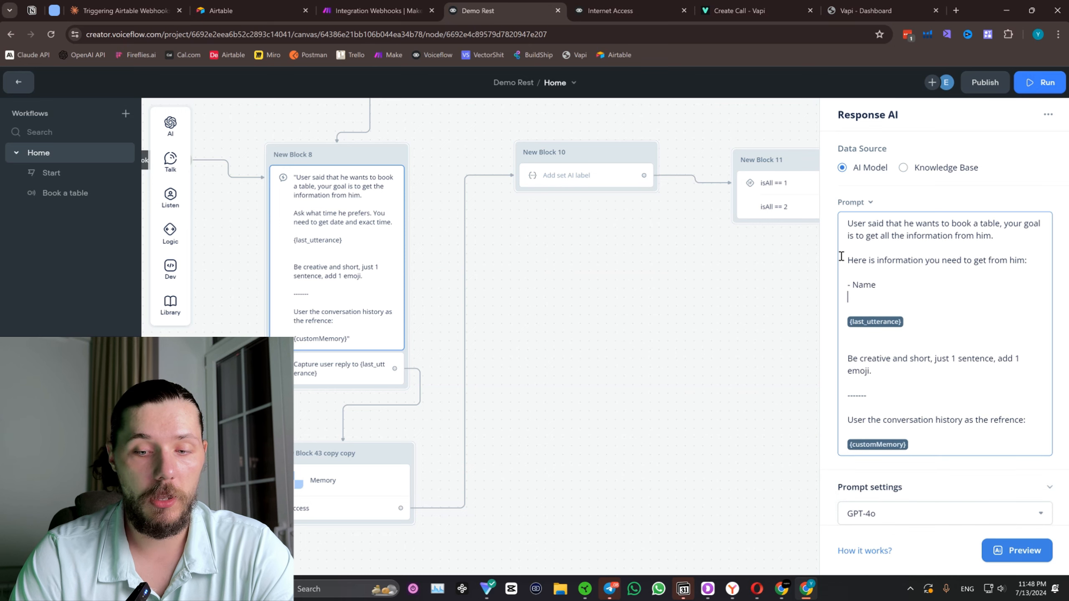
type("- Email")
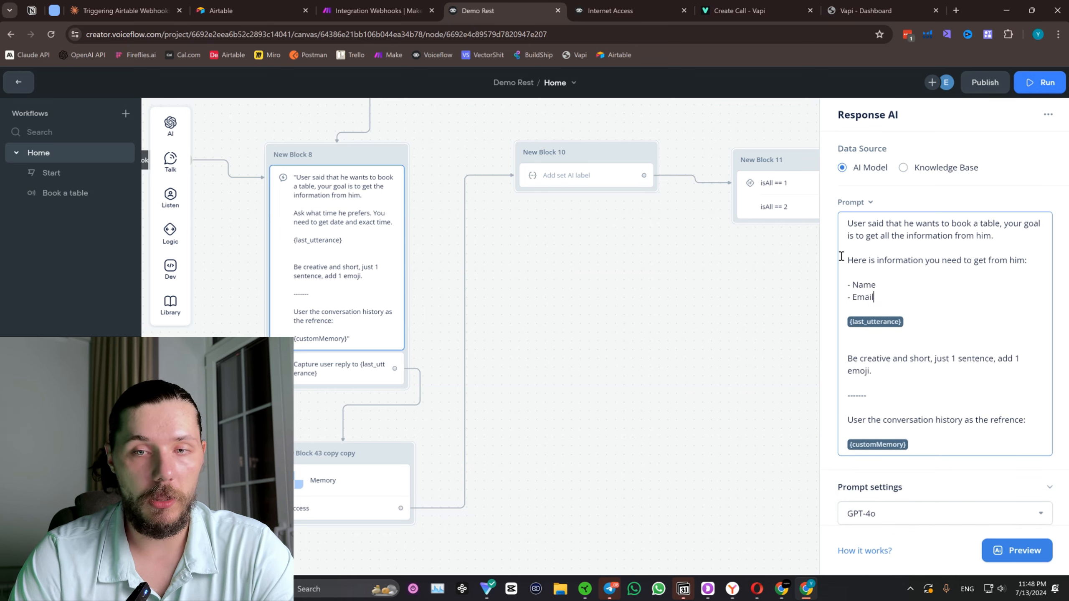
key("Return")
type("- Phone Number")
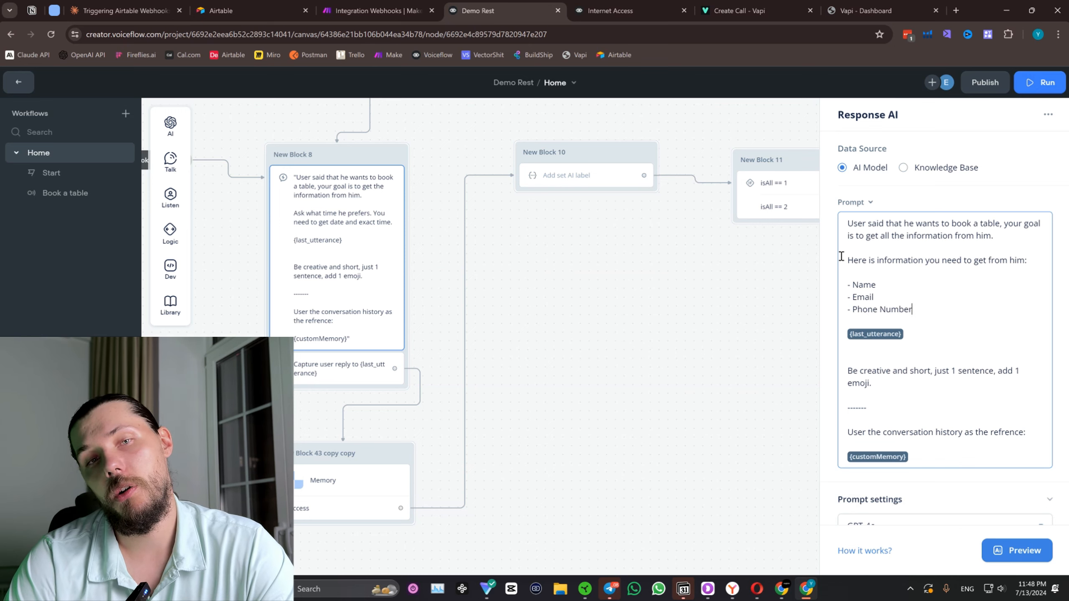
Add "- Date for the booking" and "- TIme for the booking" below Phone Number in the prompt's information list.
key("Return")
type("- Da")
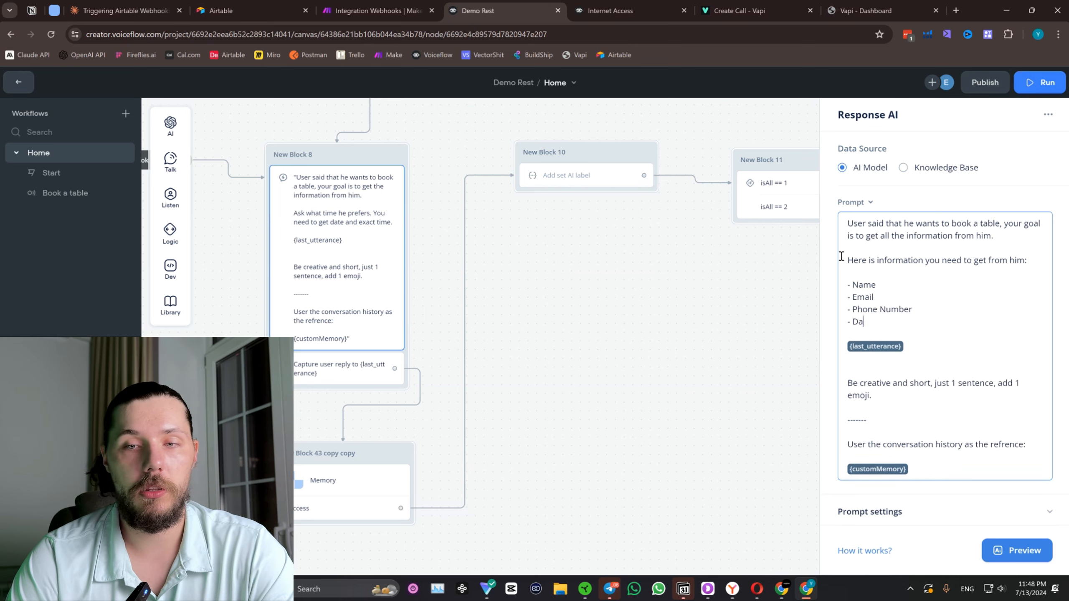
type("te for the book")
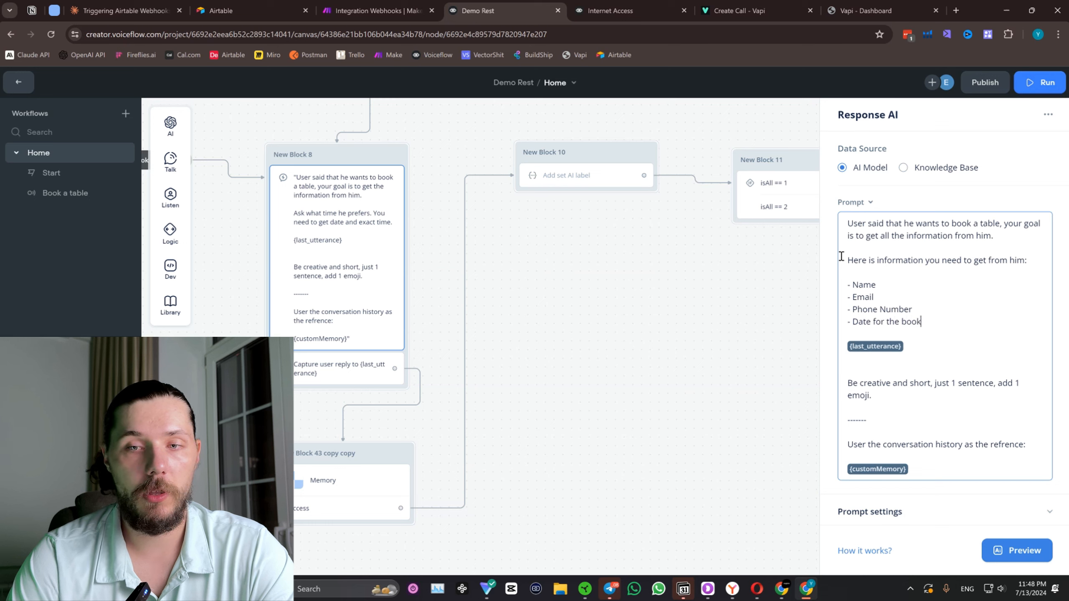
type("ing")
key("Return")
type("- TIme f")
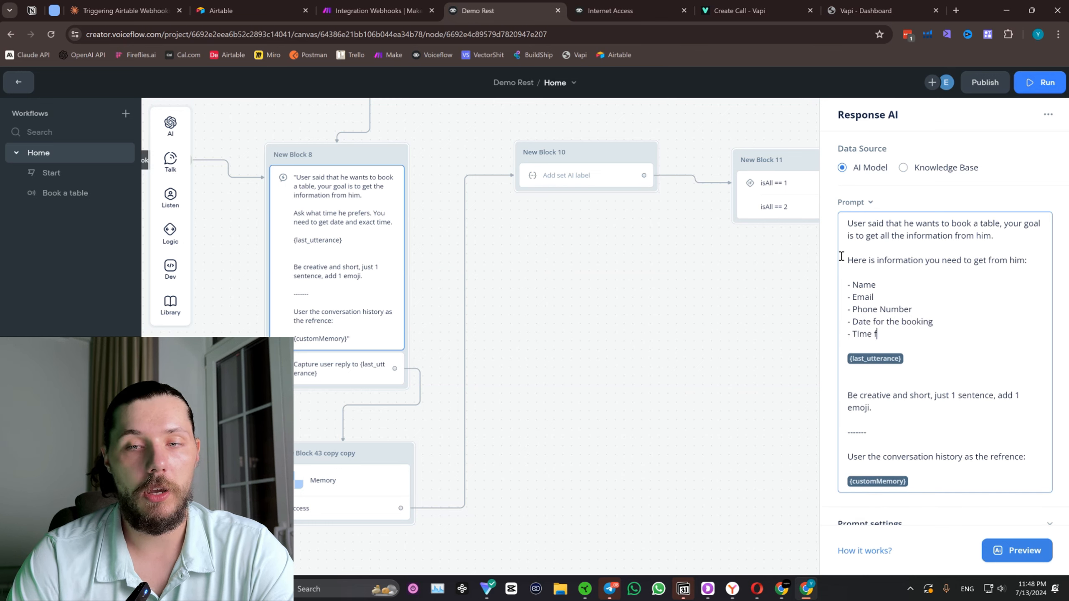
type("or the booking")
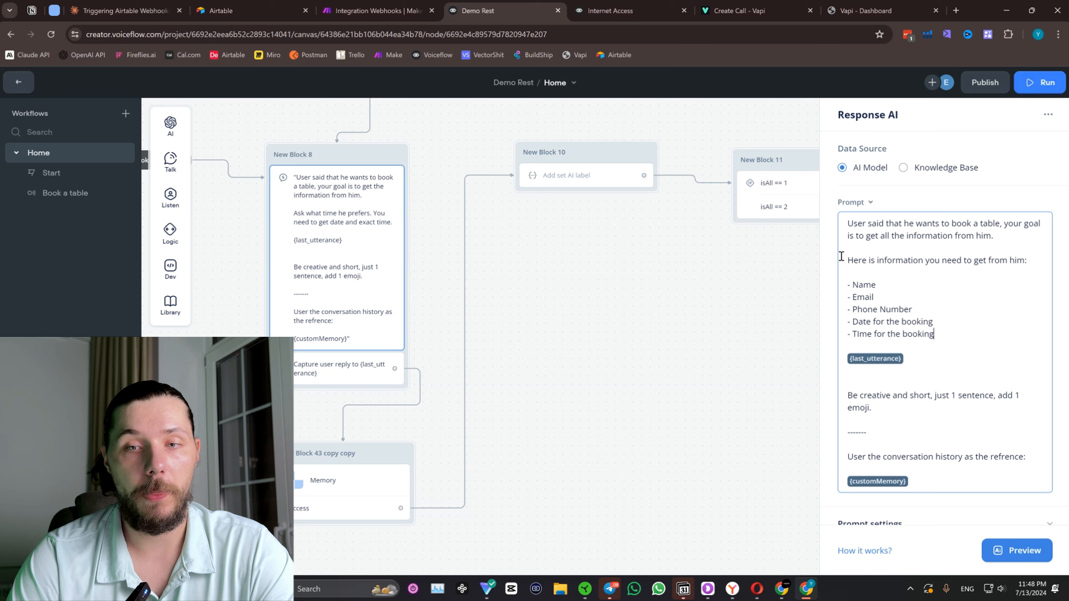
Introduce the {last_utterance} variable in the prompt with the line "Here is the last user utternace:".
key("Return")
key("Return")
type("Here is ")
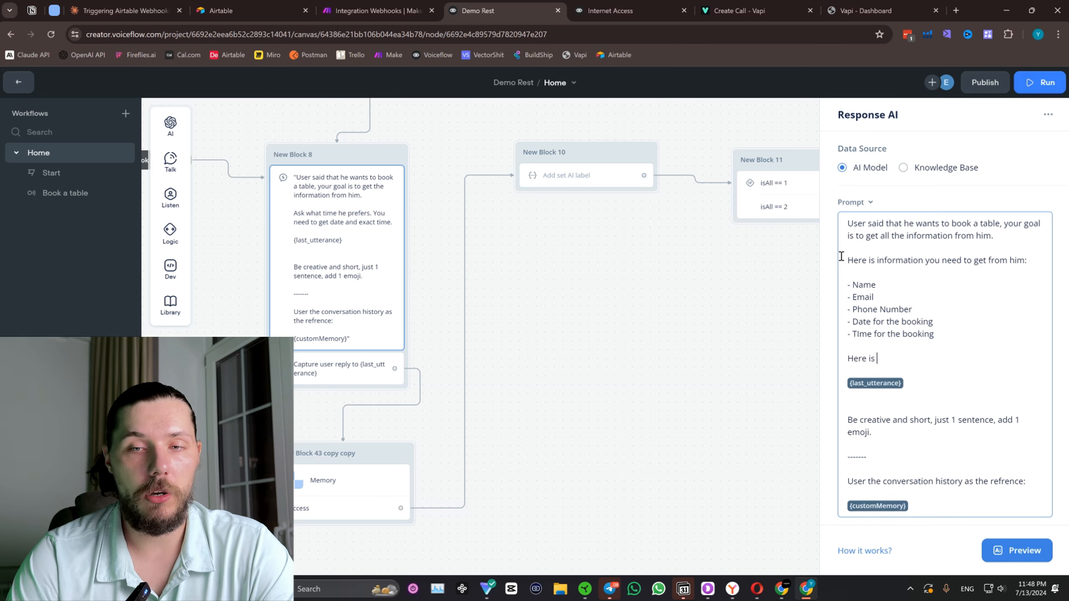
type("the last user u")
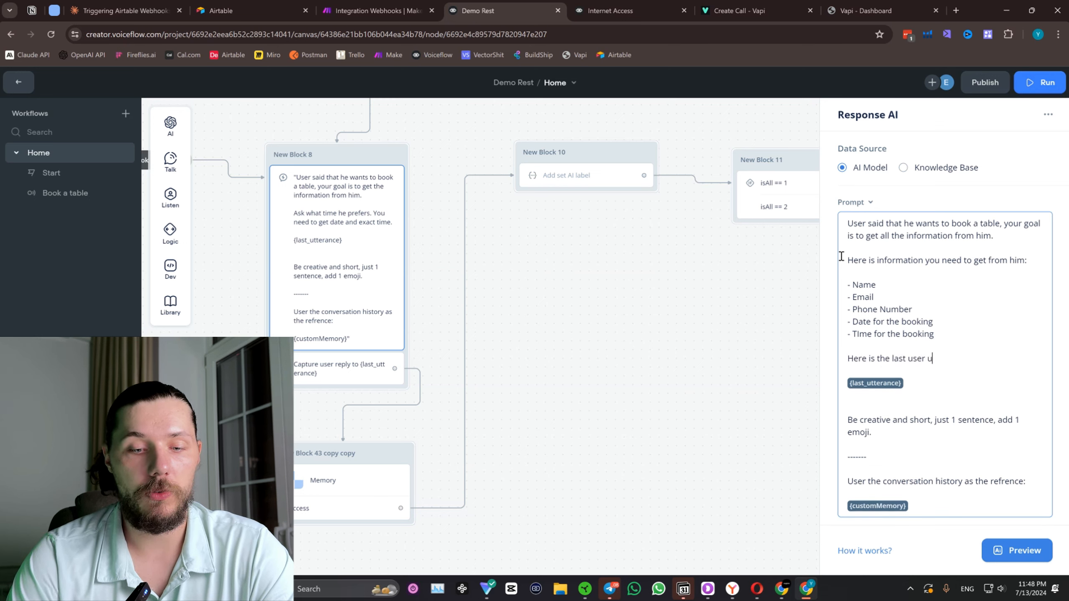
type("tternace")
key("Return")
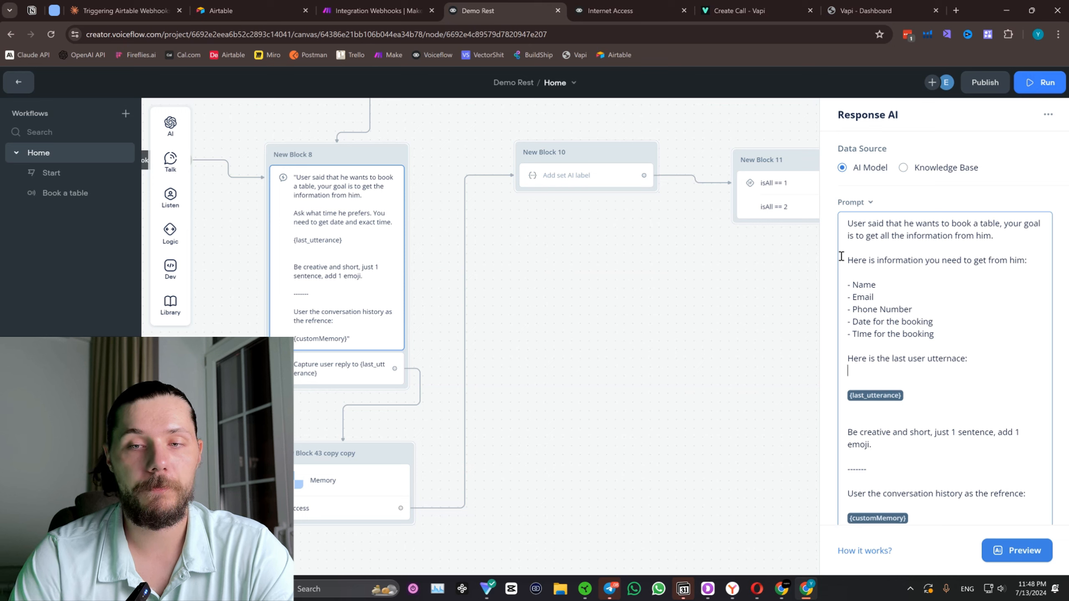
key("BackSpace")
type(":")
Separate the information list from the last user utterance line with a row of dashes.
left_click(943, 324)
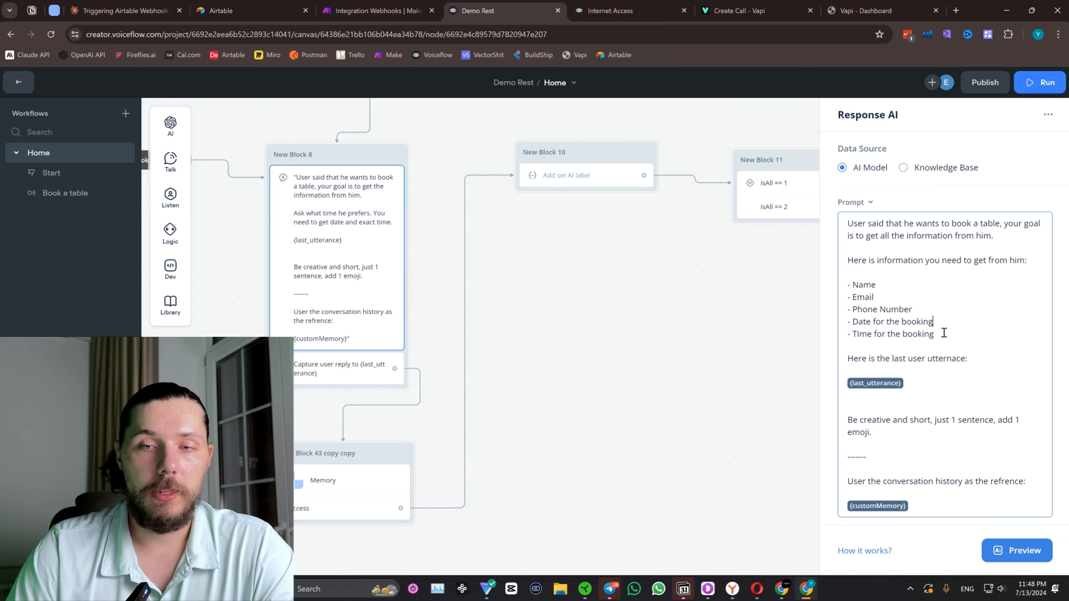
key("Return")
key("Return")
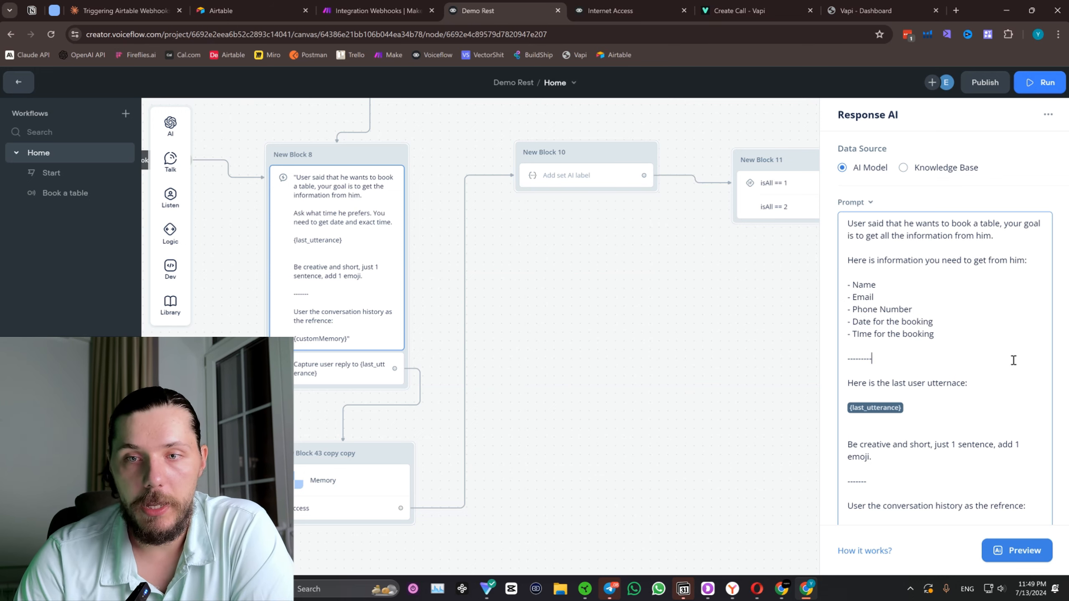
Insert another dashed separator under the information list, followed by a "Rules:" heading.
left_click(959, 336)
key("Return")
key("Return")
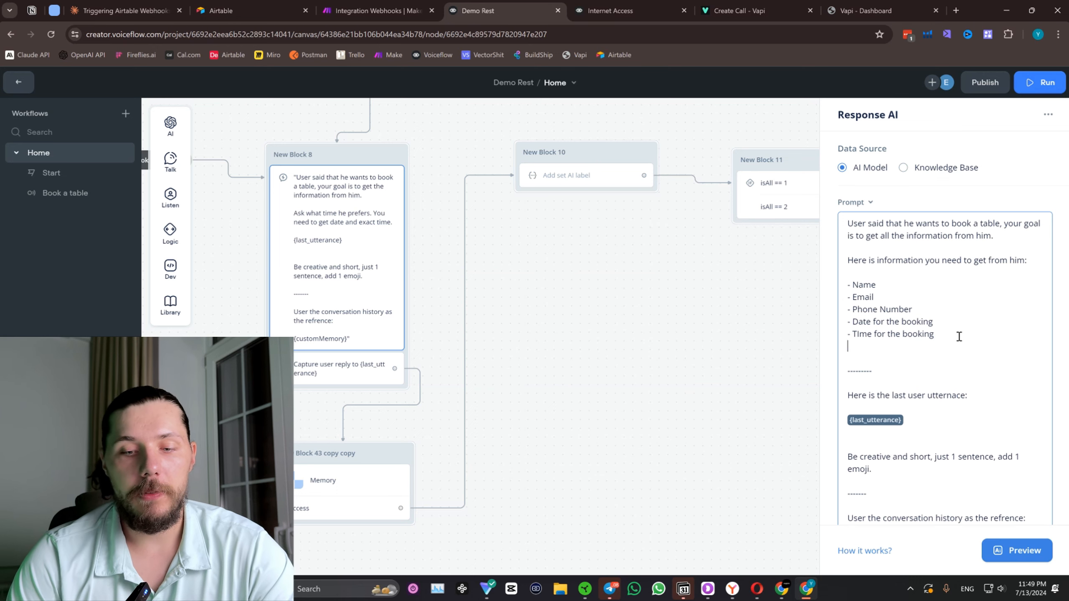
type("--------")
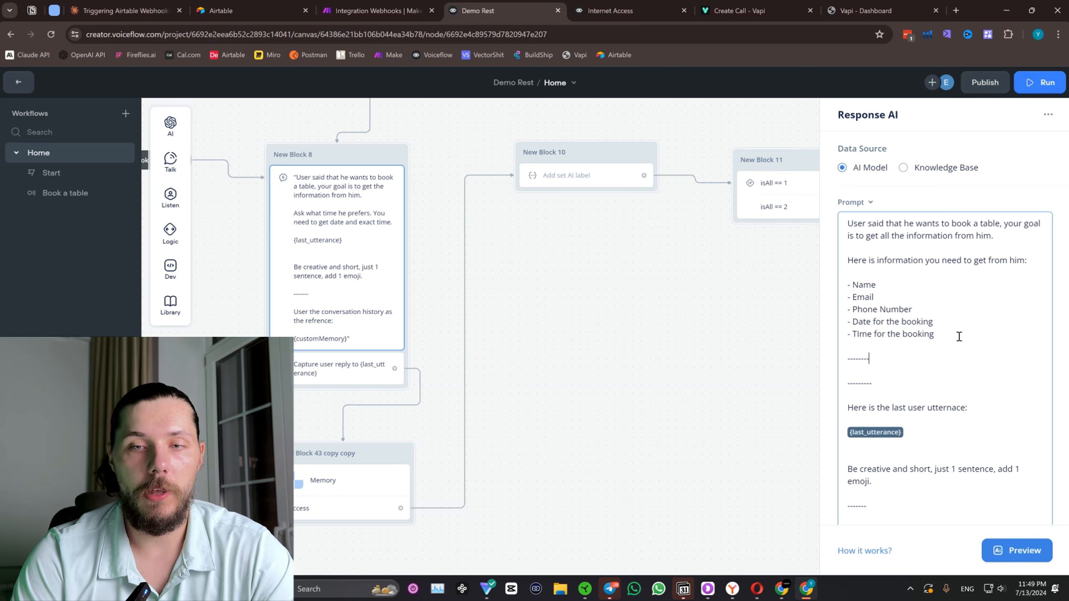
key("Return")
key("Return")
type("Rules")
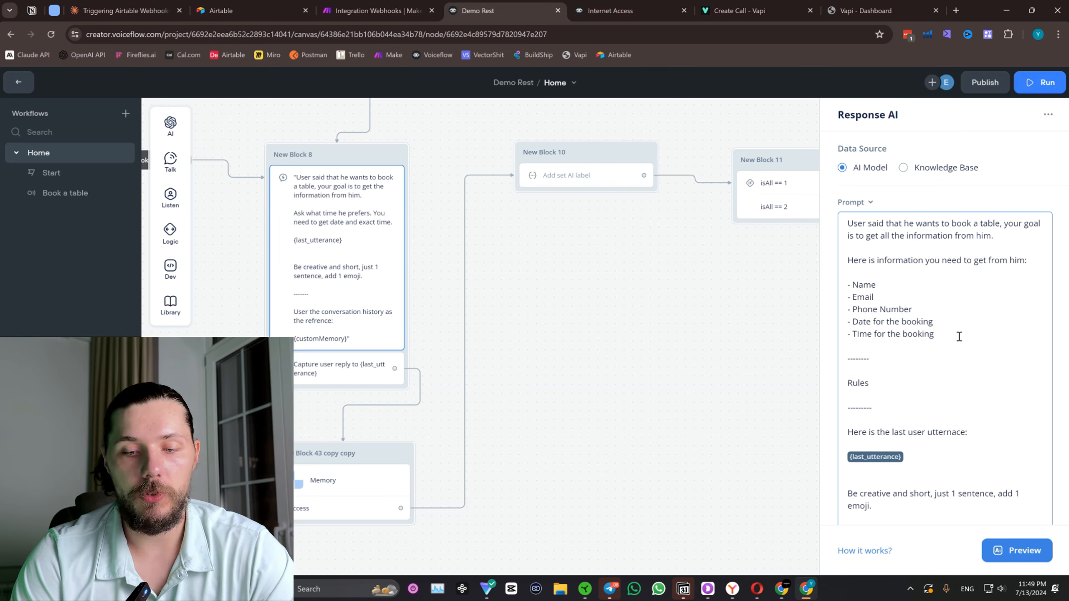
type(":")
Add the rule "- You must always ask only 1 question at a time." under the Rules heading.
key("Return")
key("Return")
type("- You m")
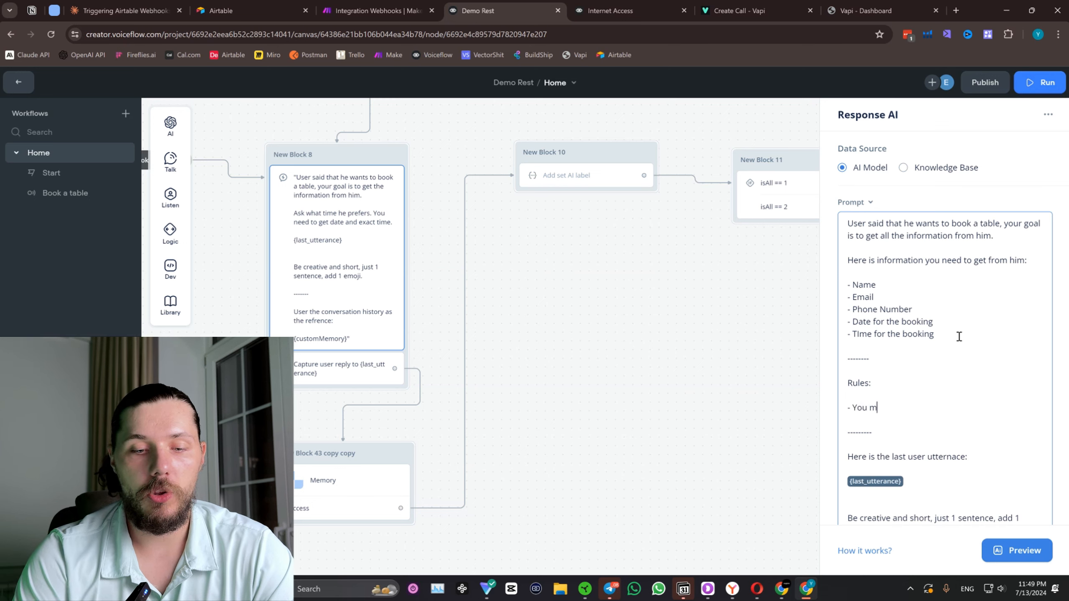
type("ust always ")
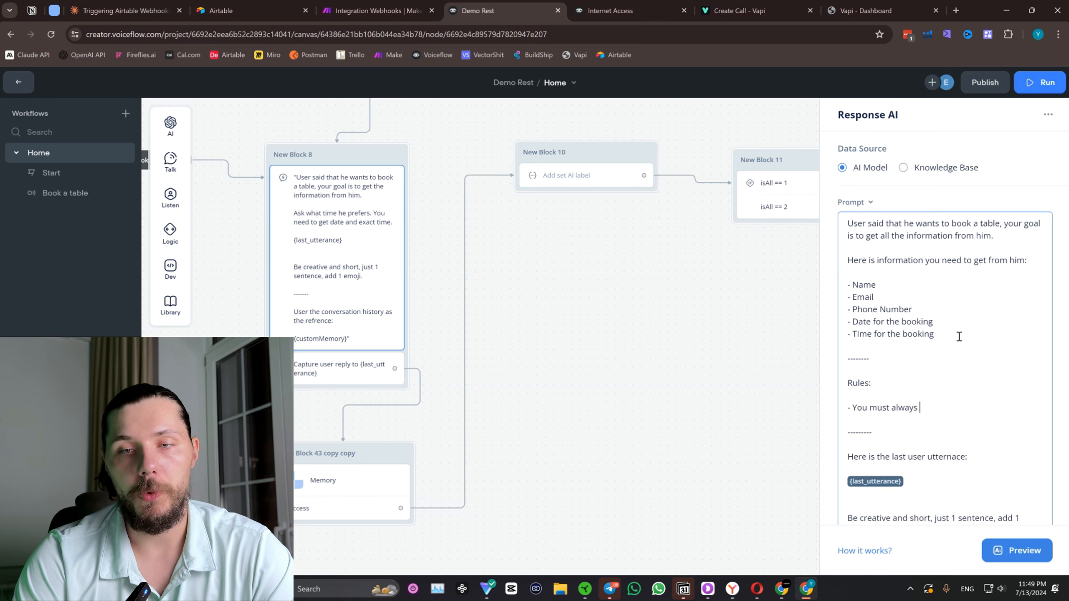
type("ask only")
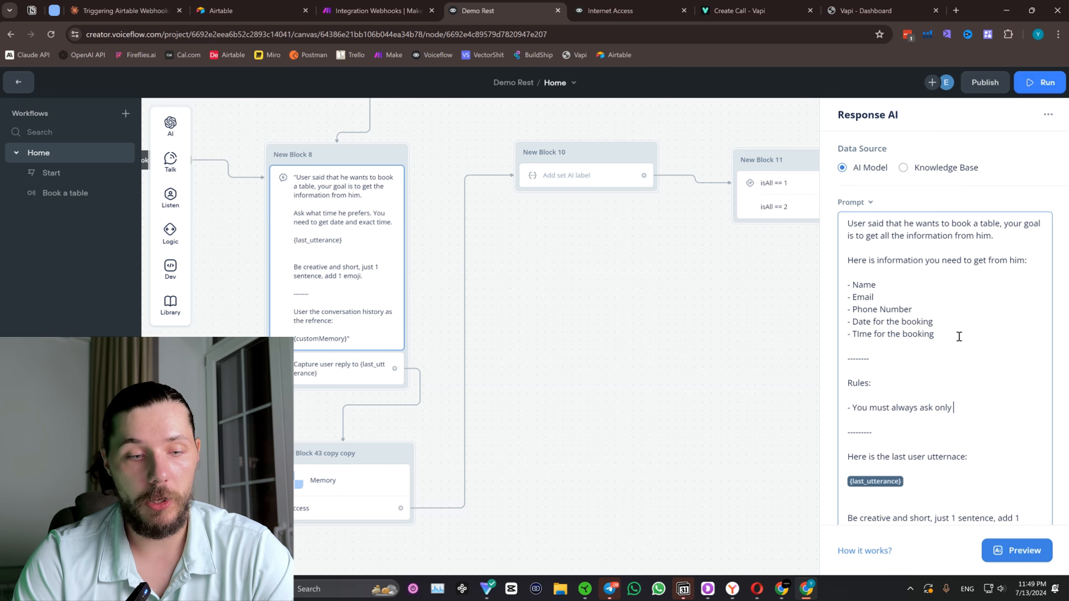
type(" 1 question")
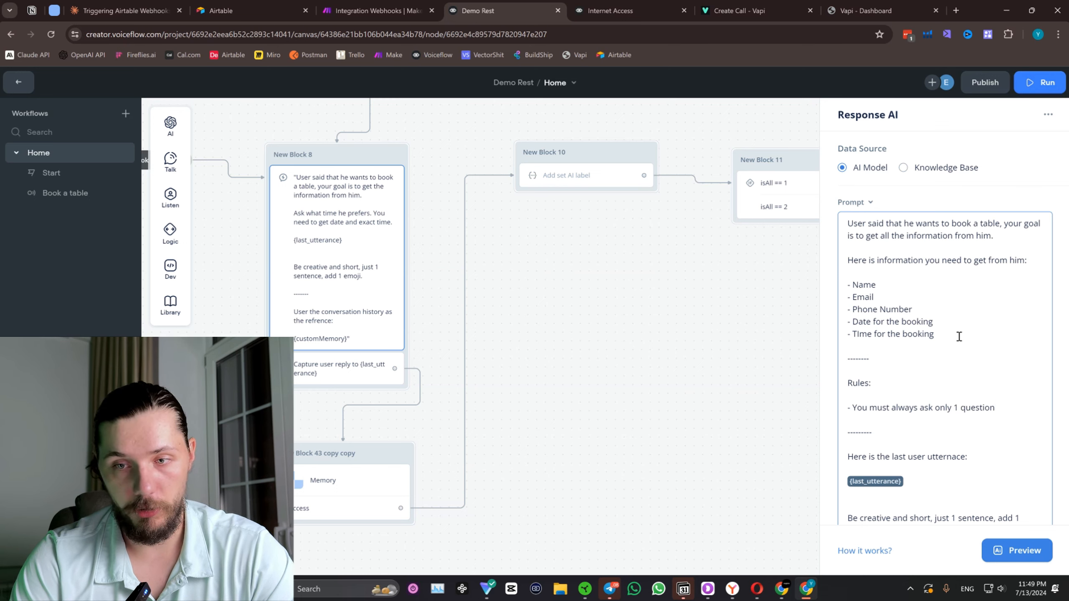
type(" at a ti")
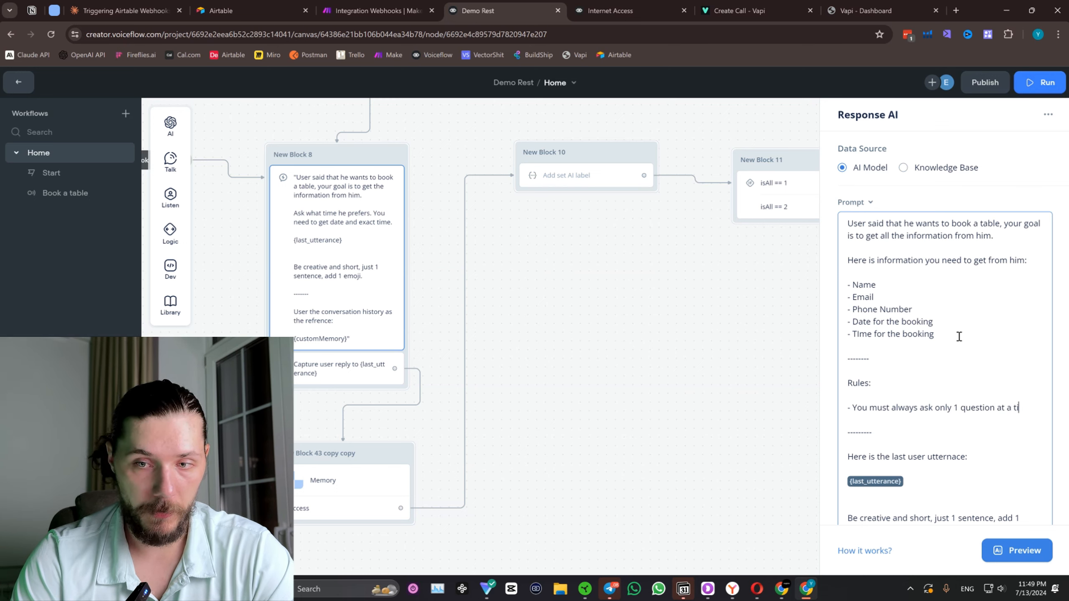
type("me. Lik")
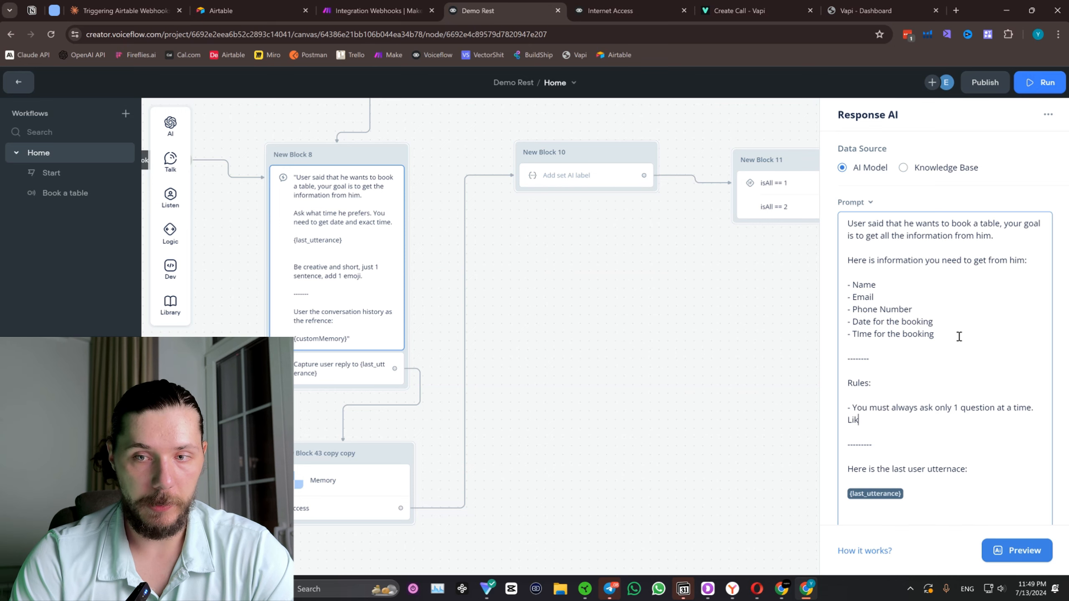
type("e, what is you")
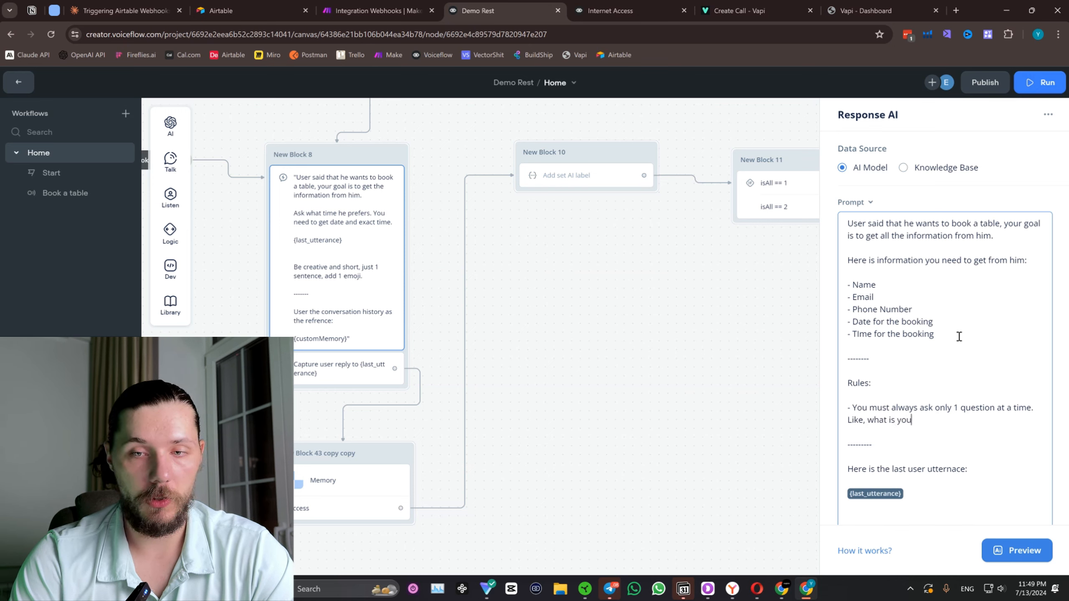
key("BackSpace")
key("BackSpace")
key("BackSpace")
key("BackSpace")
key("BackSpace")
key("BackSpace")
key("BackSpace")
key("BackSpace")
key("BackSpace")
key("BackSpace")
key("BackSpace")
key("BackSpace")
key("BackSpace")
key("BackSpace")
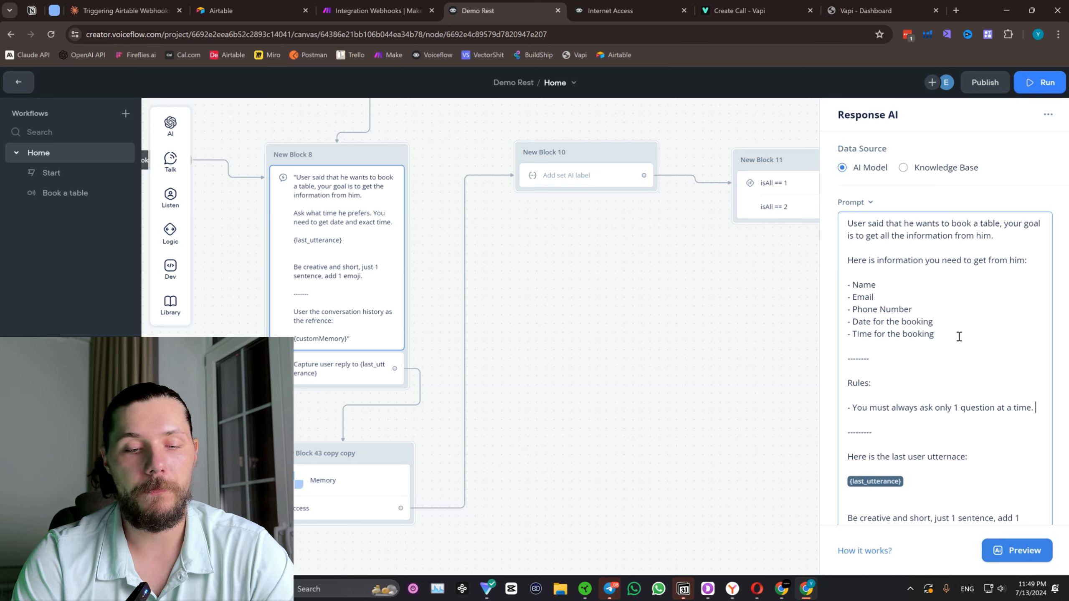
Extend the one-question rule with the example "What is your name or what time do you want to book for.".
key("Return")
type("W")
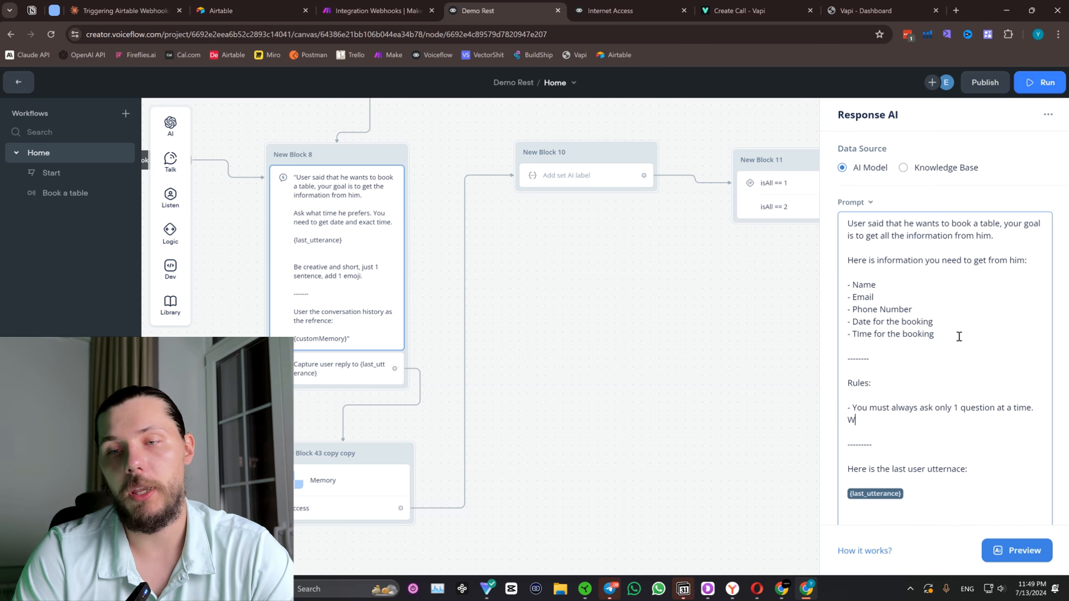
type("hat is ")
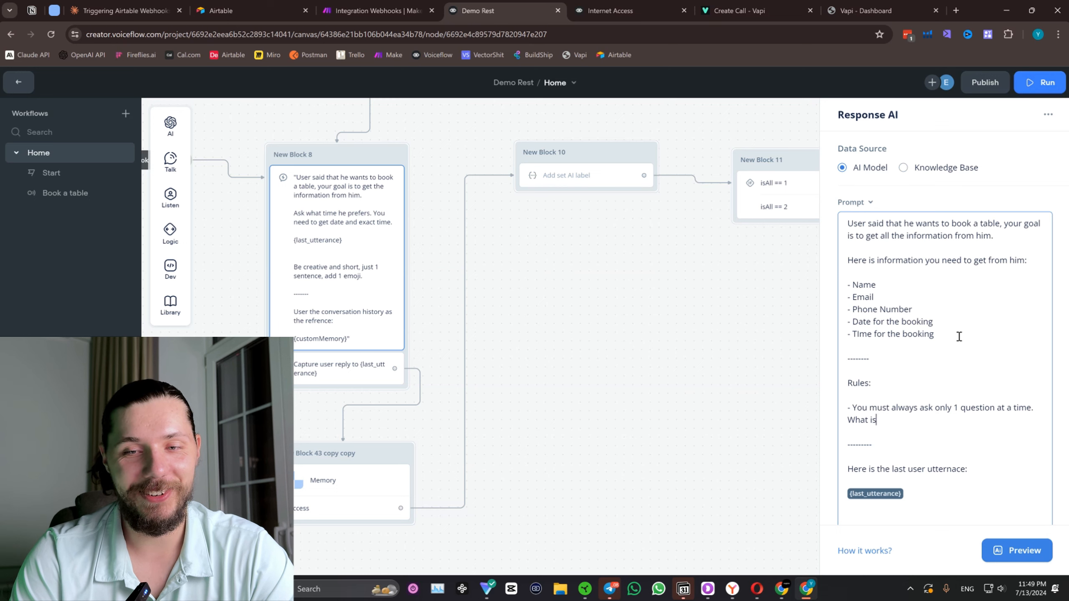
type("your name or")
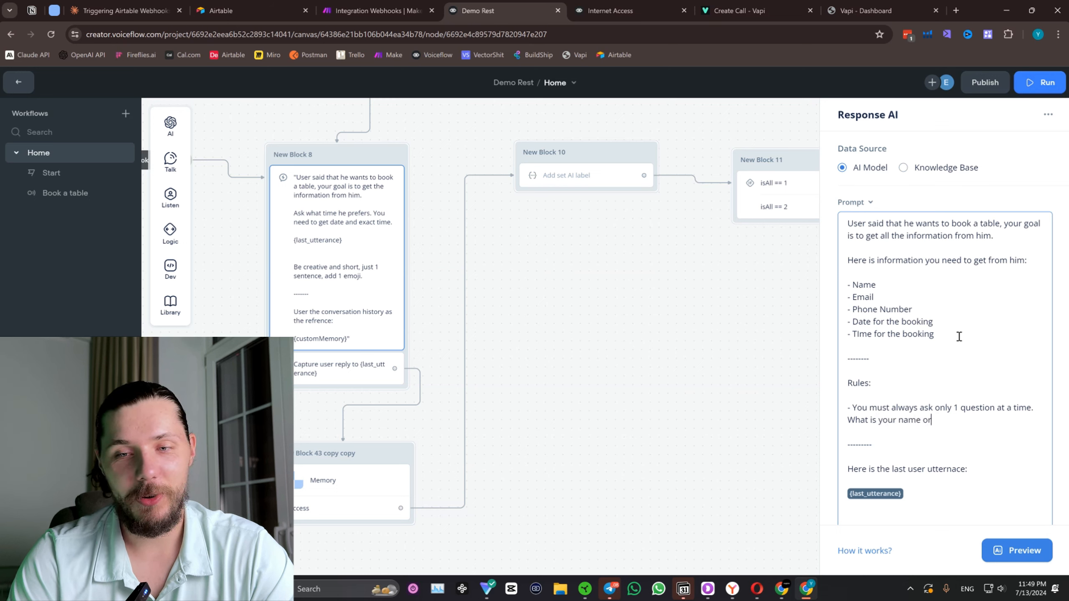
type(" what time do y")
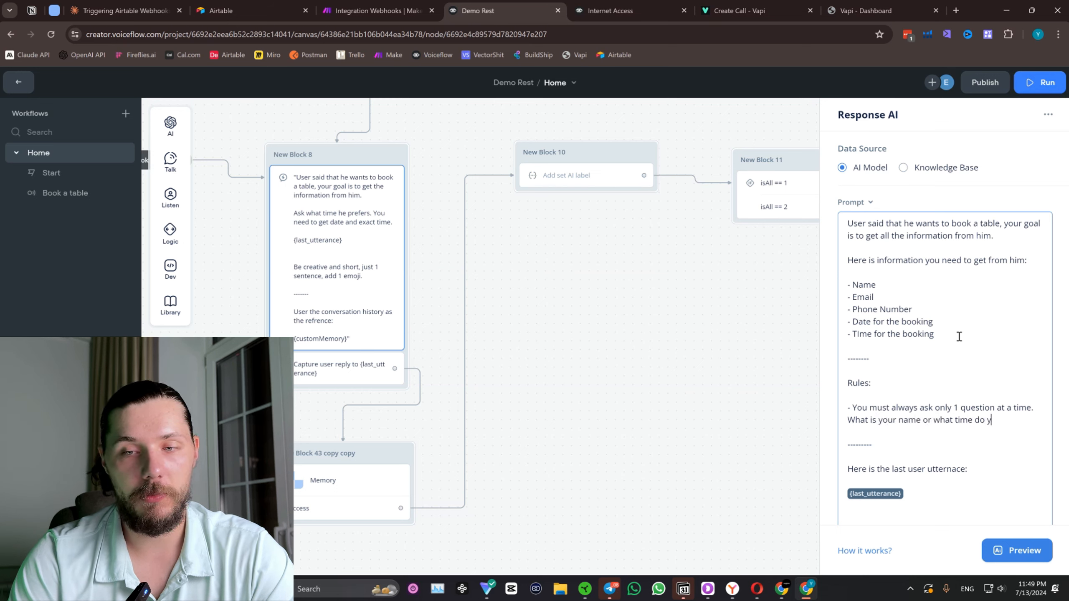
type("ou want to boo")
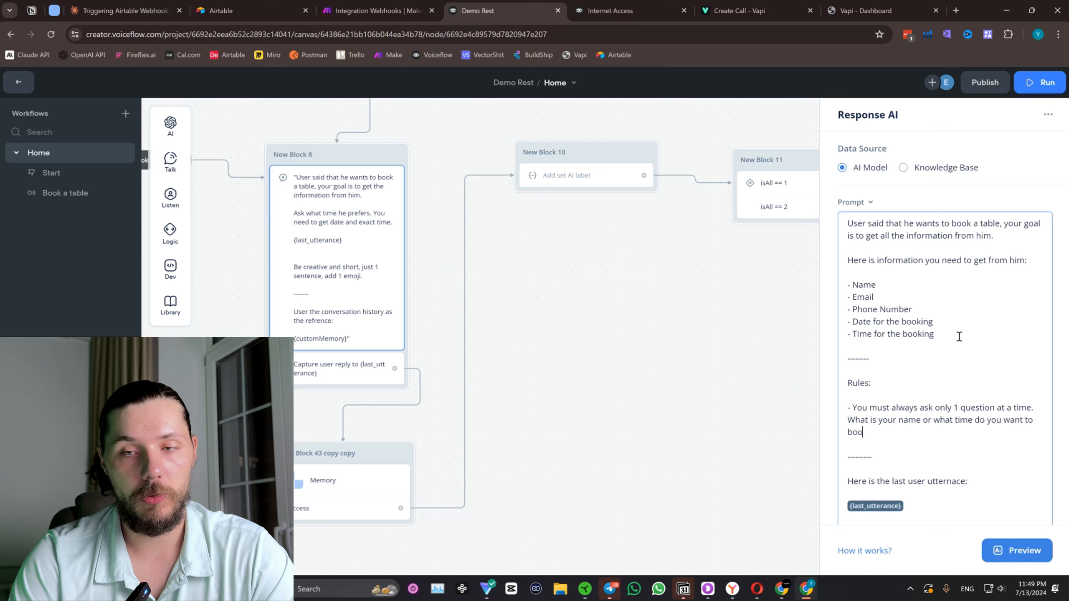
type("k for.")
Add a second rule to the prompt reading "- Again, just 1 question at a time.".
key("Return")
key("Return")
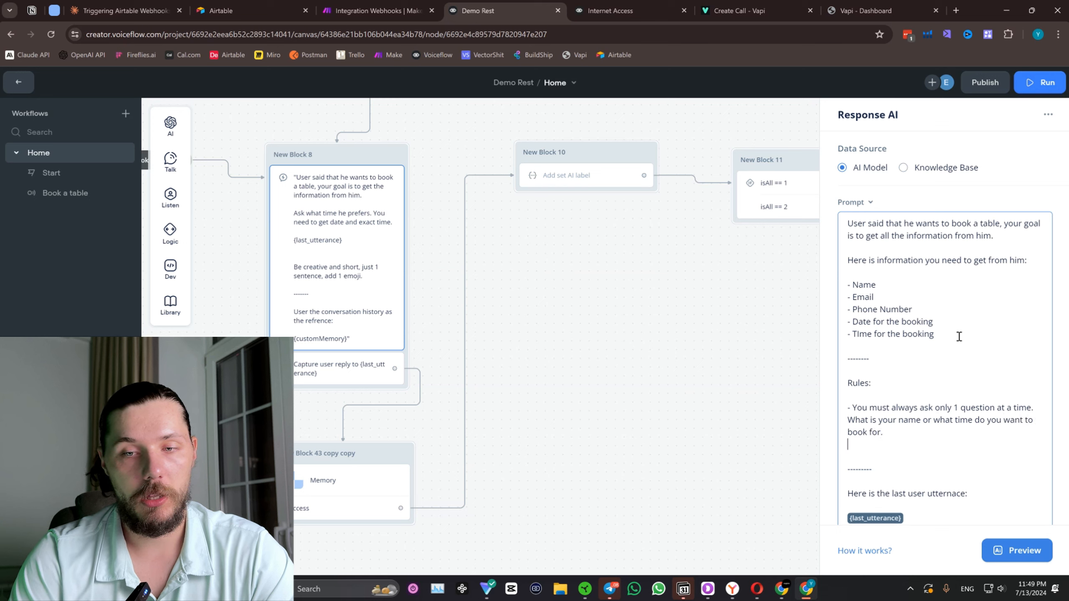
type("- Again, j")
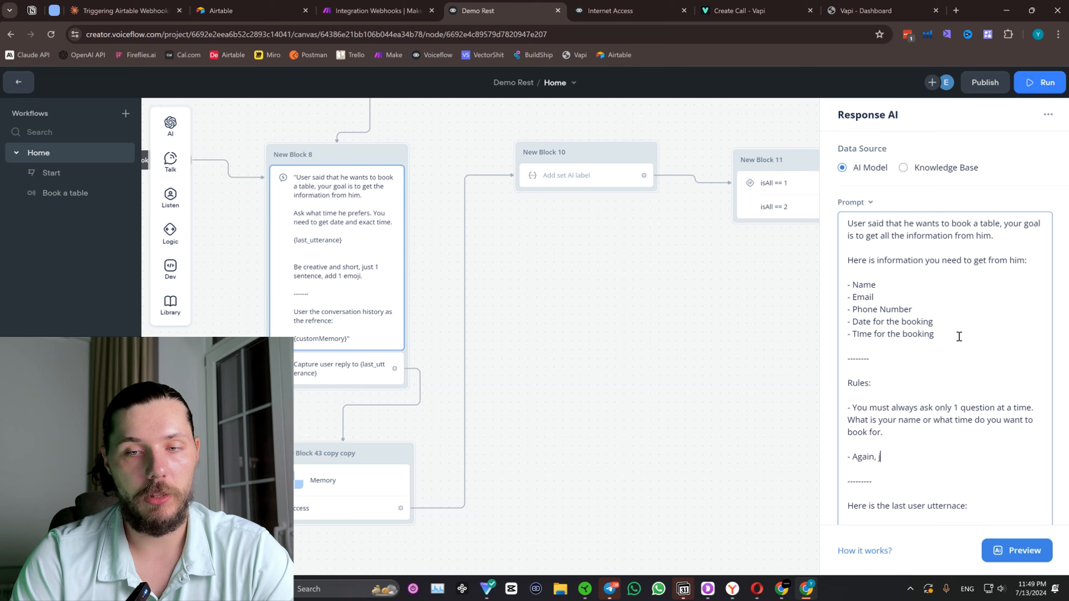
type("ust 1 questions")
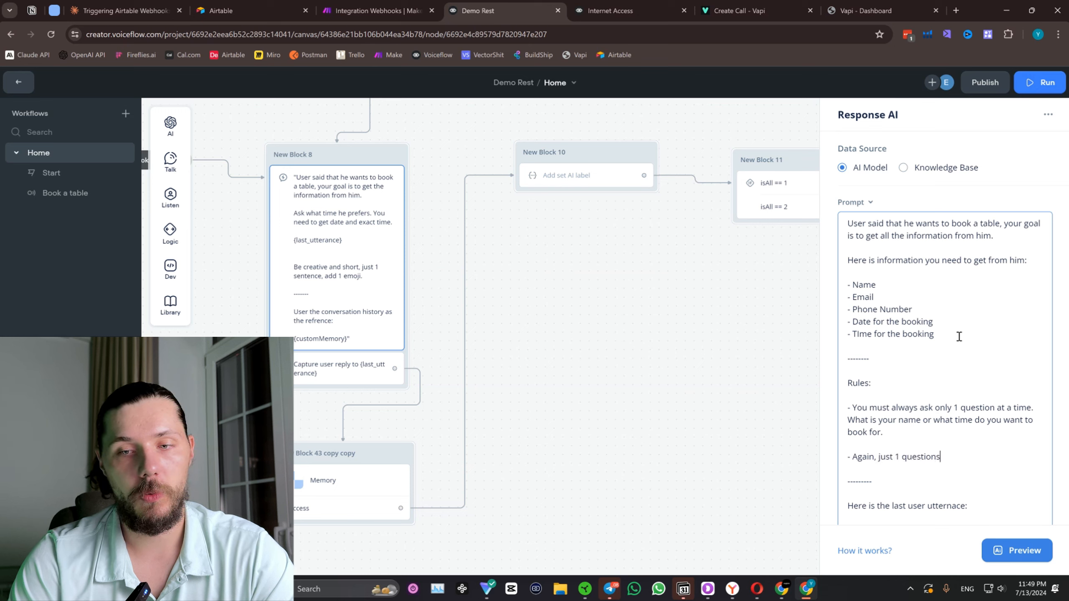
key("BackSpace")
type(" at a ti")
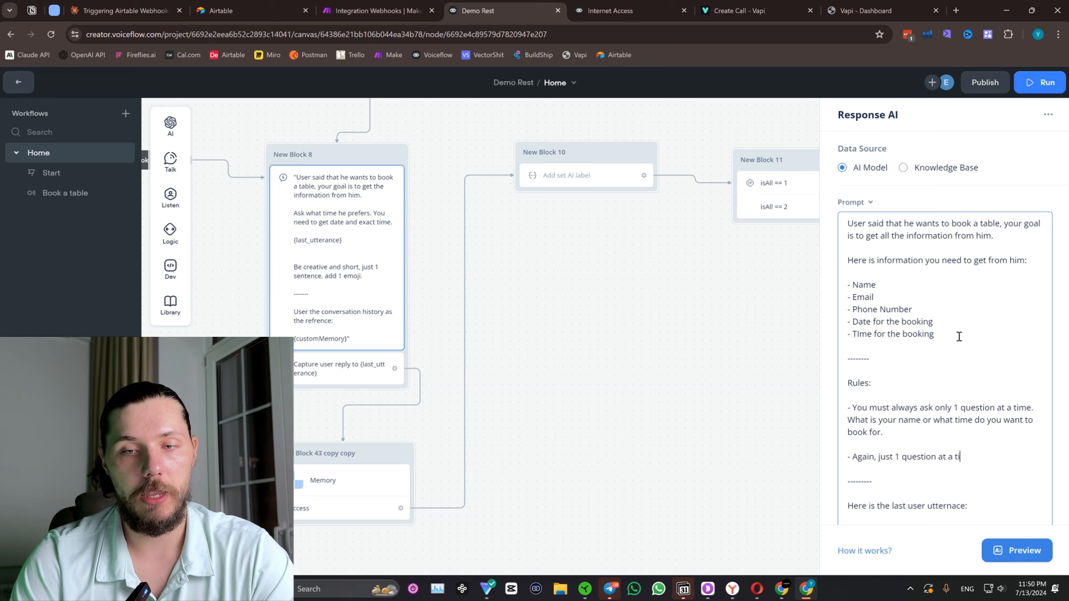
type("me.")
Close the prompt editor and move the overlapping Memory block, New Block 43 copy copy, below New Block 8.
scroll(959, 337, "down", 6)
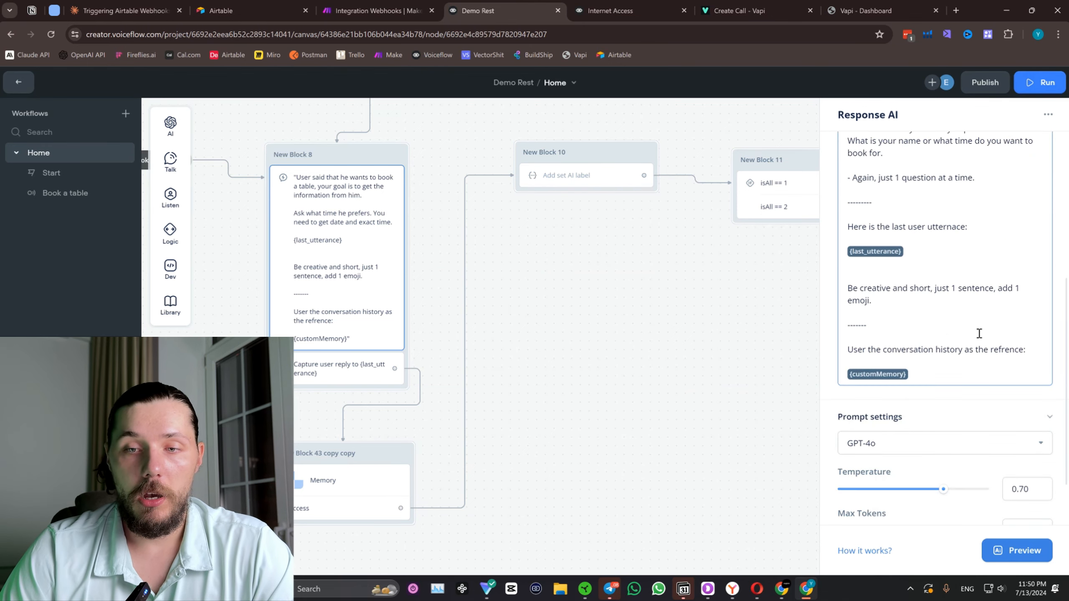
left_click(692, 321)
left_click_drag(585, 364, 611, 243)
scroll(611, 243, "down", 1)
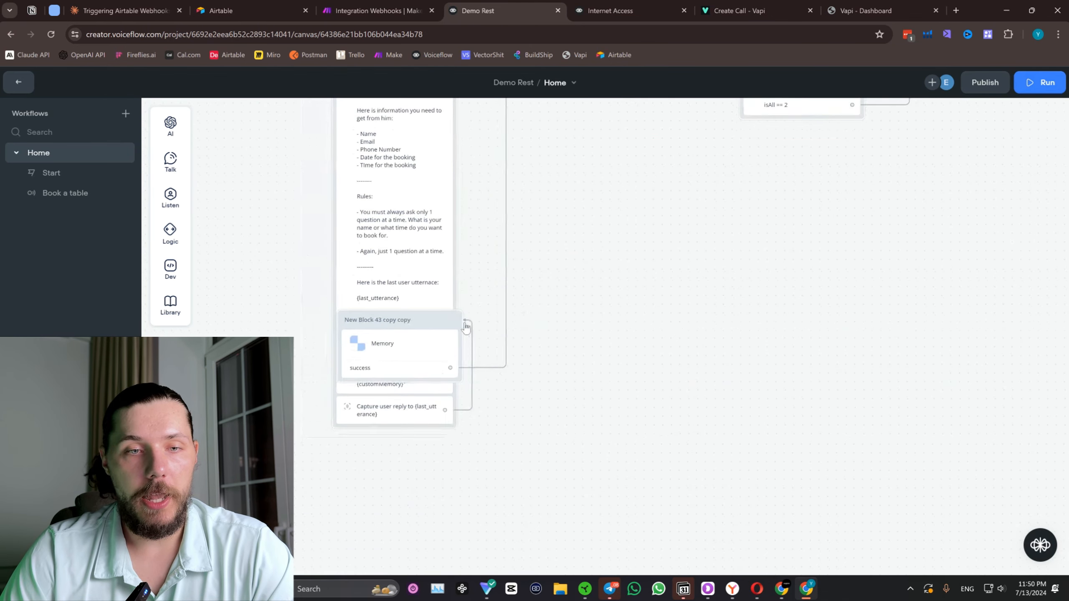
left_click_drag(407, 328, 408, 472)
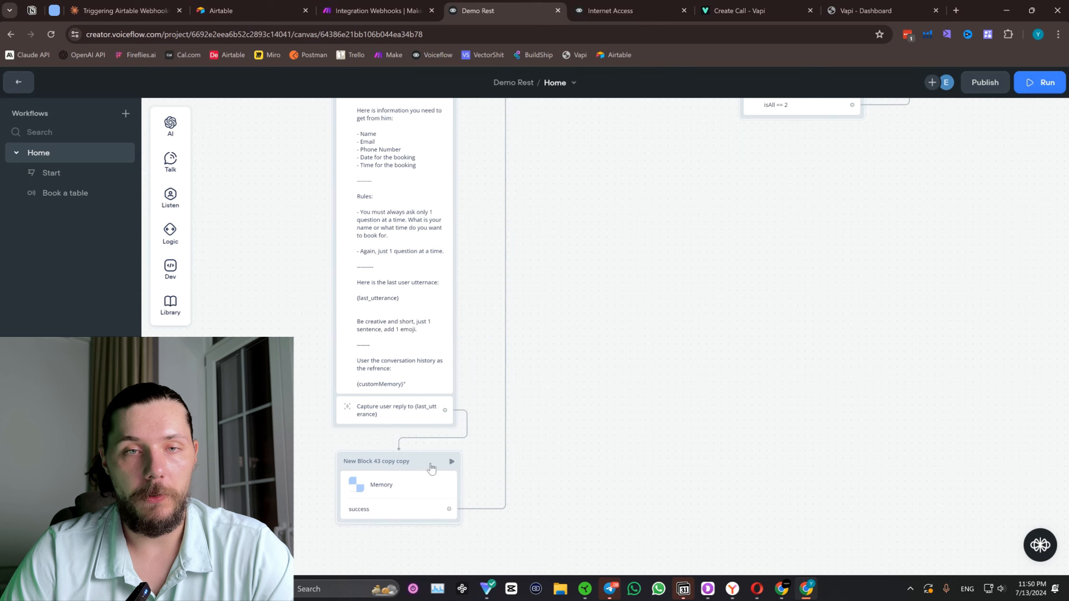
In New Block 10's Set AI prompt, replace the exact date and time requirement so the sentence reads "In order to move on we MUST have:".
scroll(631, 218, "up", 5)
left_click(543, 289)
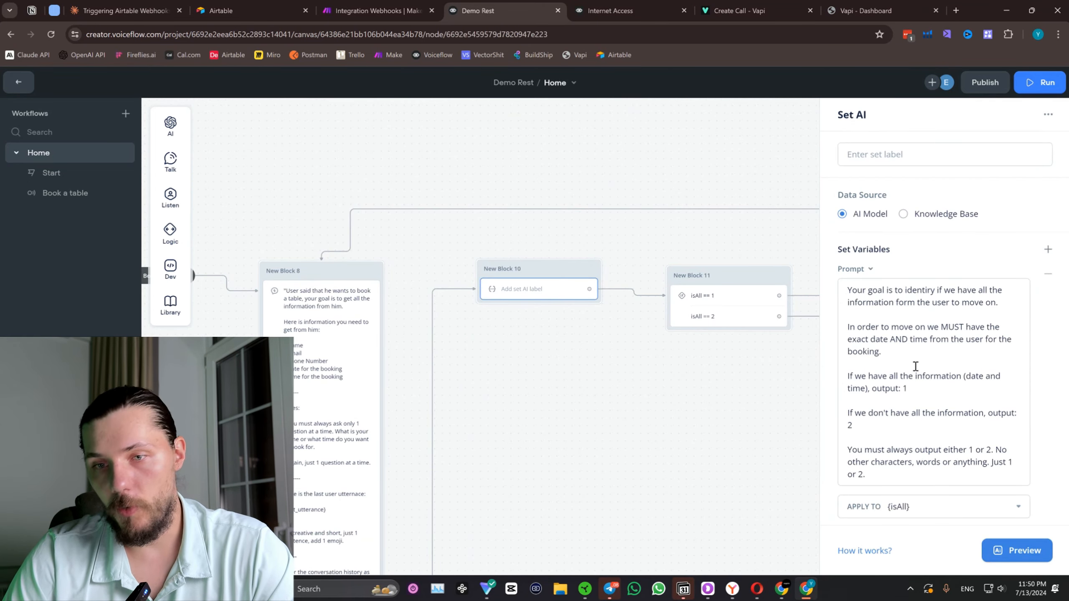
scroll(897, 372, "down", 3)
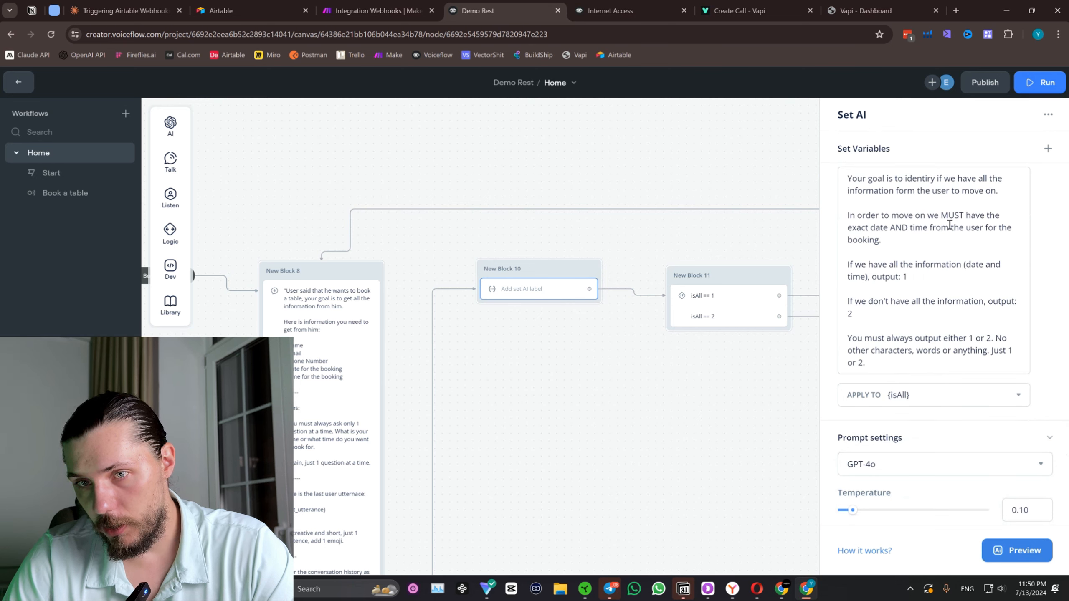
left_click_drag(906, 178, 929, 192)
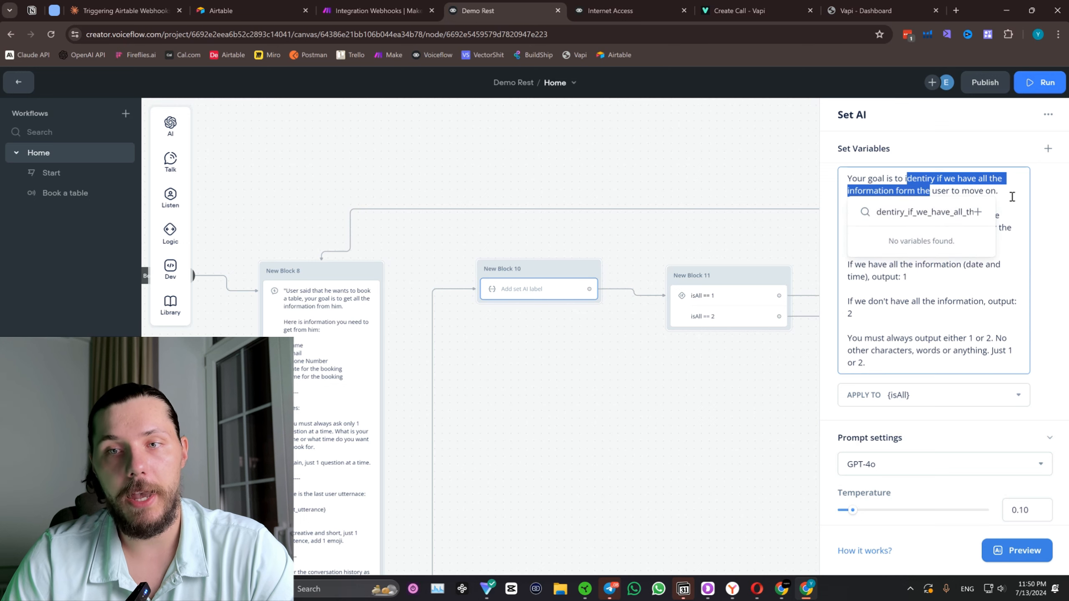
left_click(1010, 193)
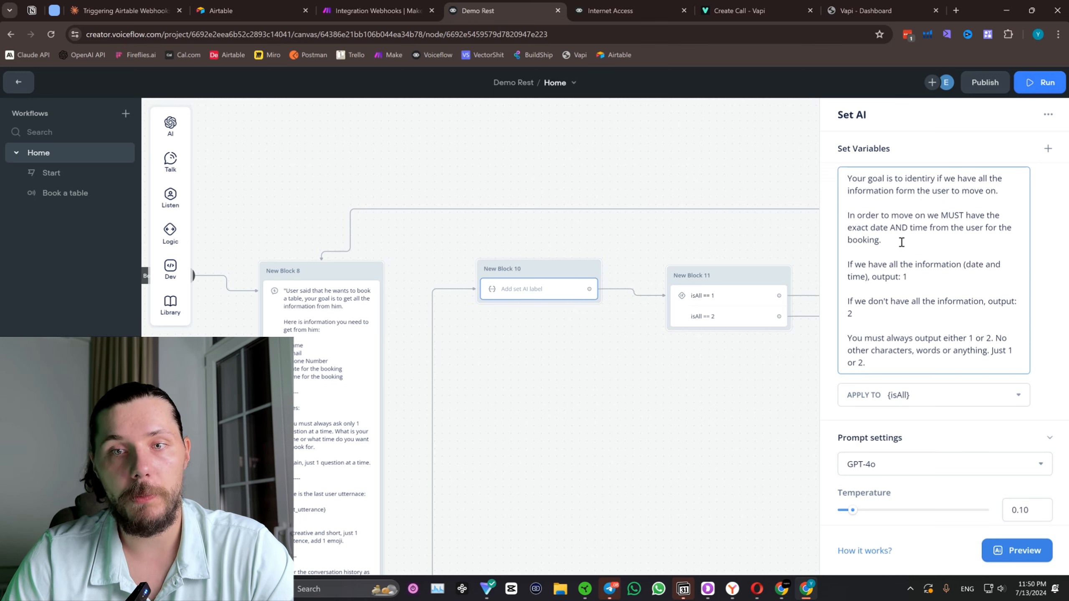
left_click_drag(892, 239, 980, 219)
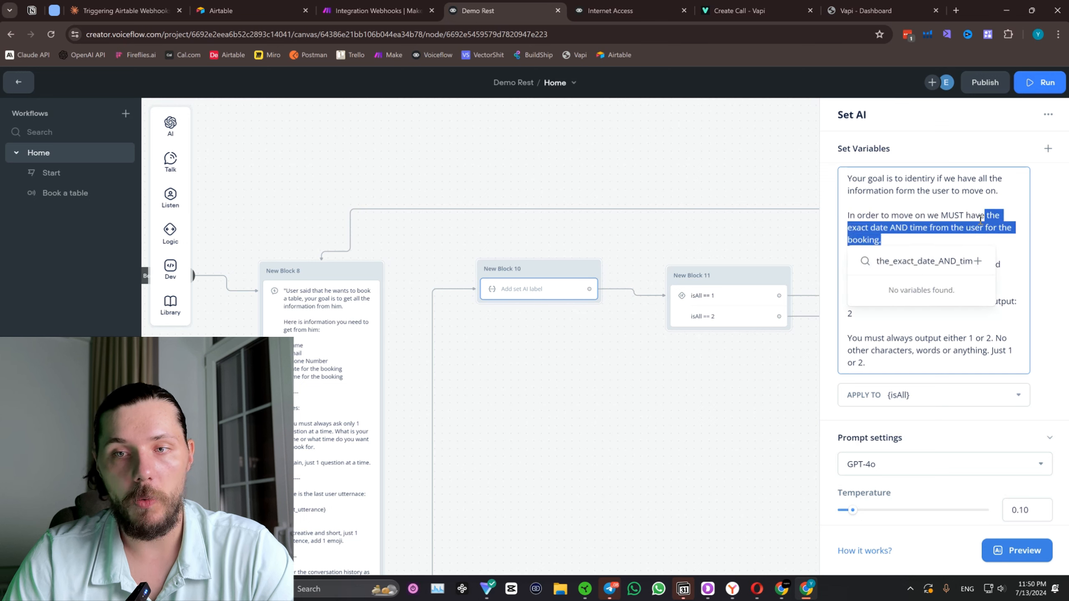
key("BackSpace")
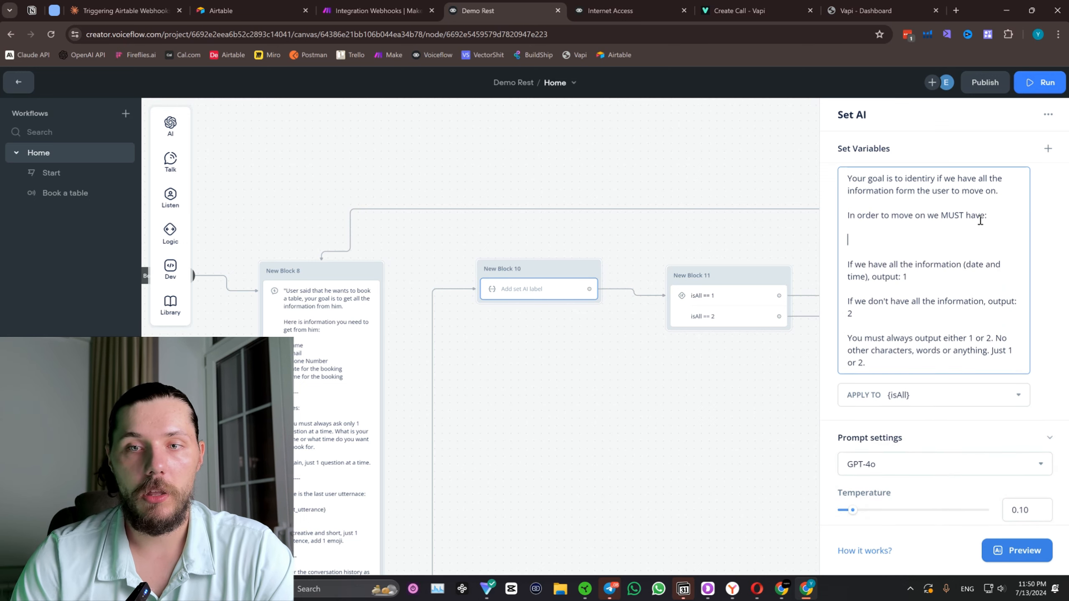
Copy the Name, Email, Phone Number, Date and Time list from New Block 8's prompt to below the "MUST have:" line in New Block 10's prompt.
left_click(330, 341)
left_click_drag(949, 337, 832, 290)
key("ctrl+c")
left_click(539, 291)
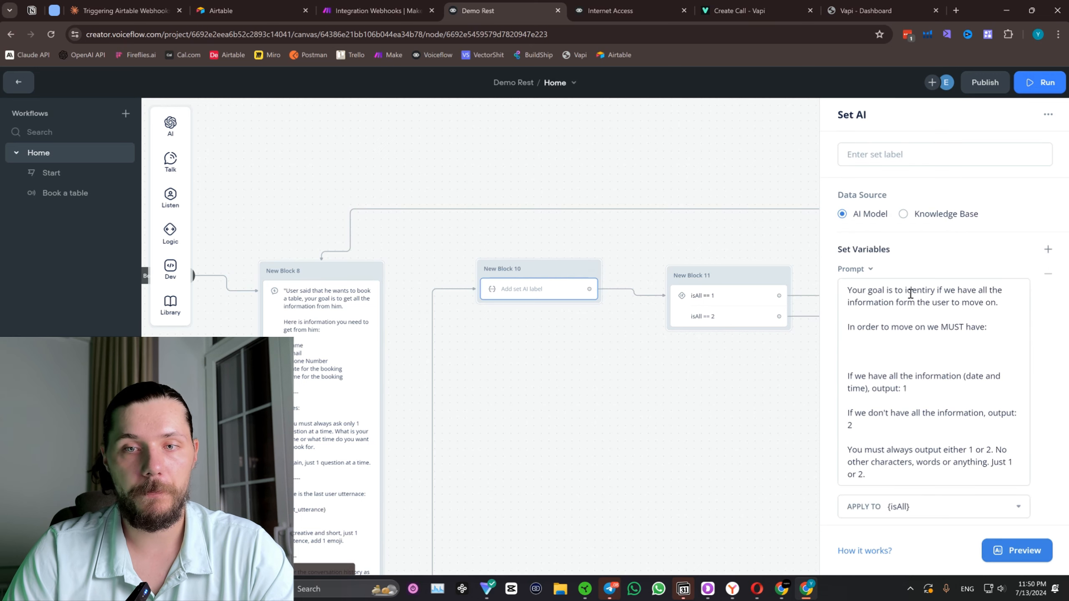
left_click(869, 342)
key("ctrl+v")
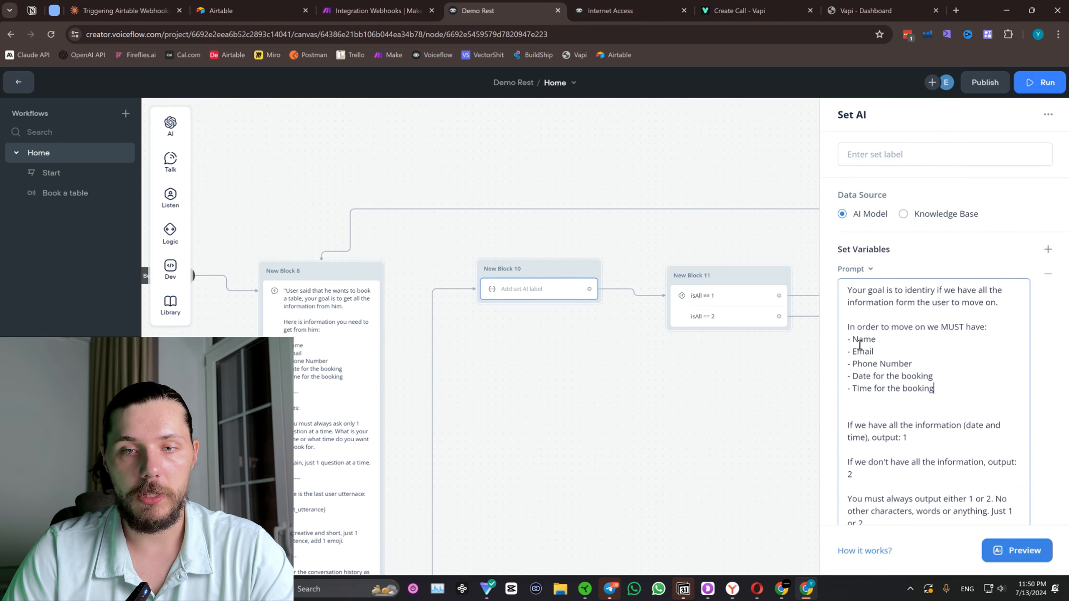
left_click(993, 327)
key("Return")
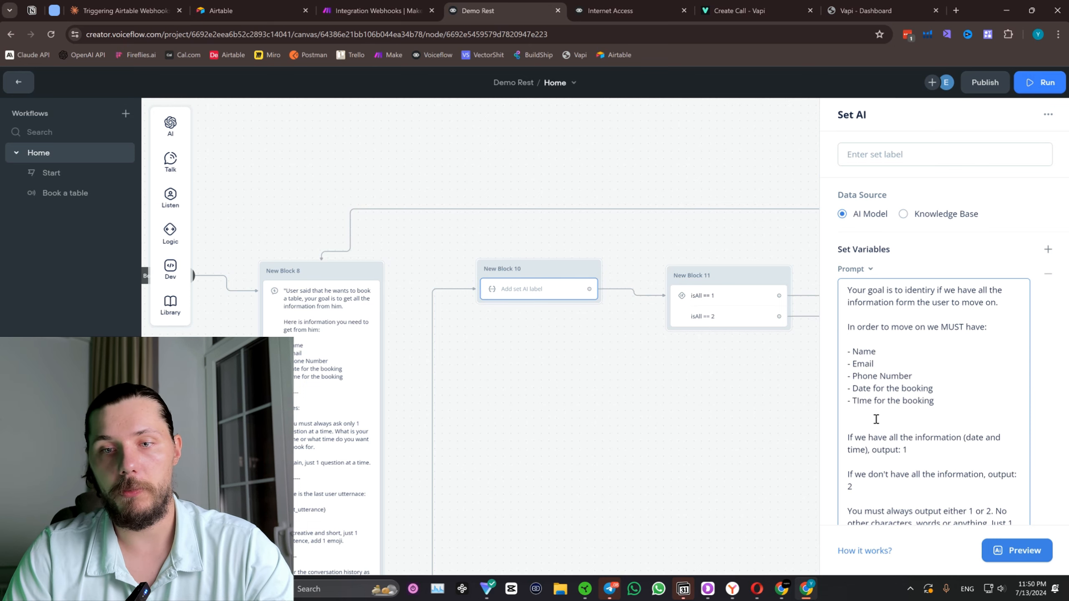
Below the list, add "Again, in order to move forward, WE MUST have all the information from the user. Refer to conversation history.".
key("Return")
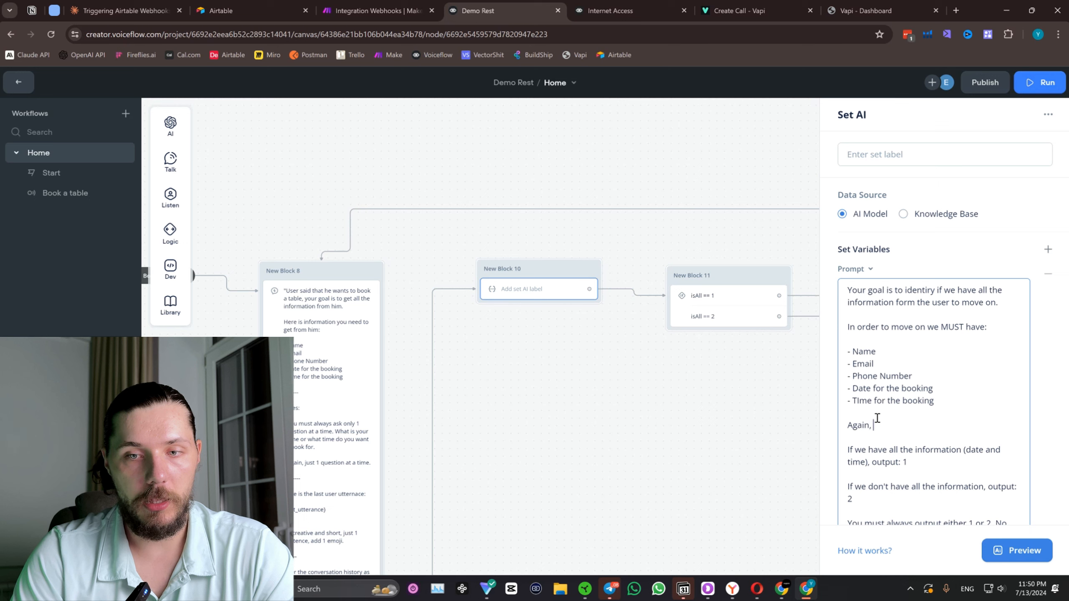
type("Again, in order to ")
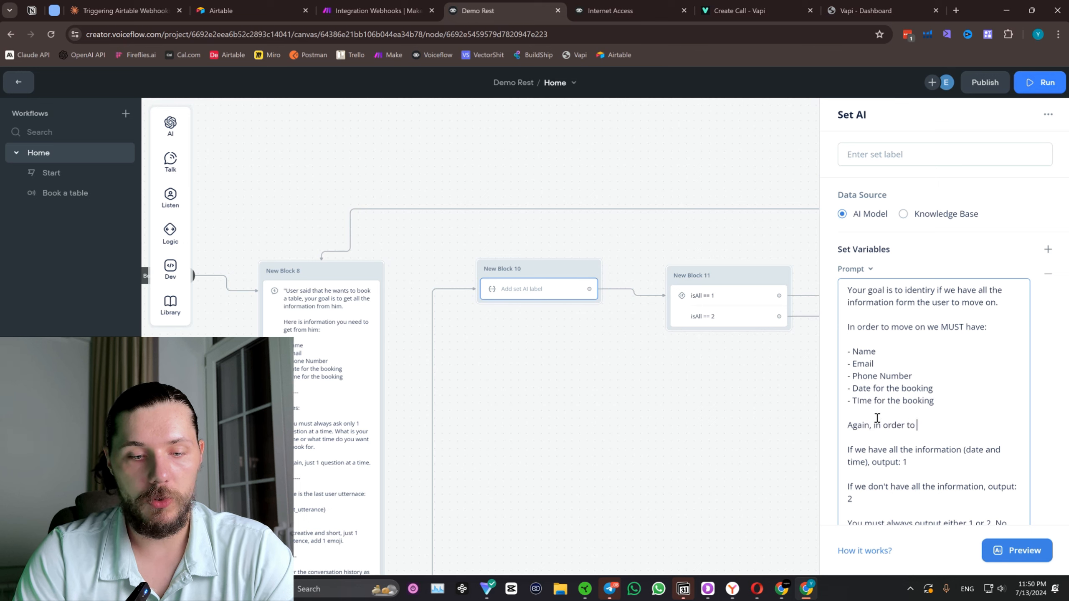
type("move forward")
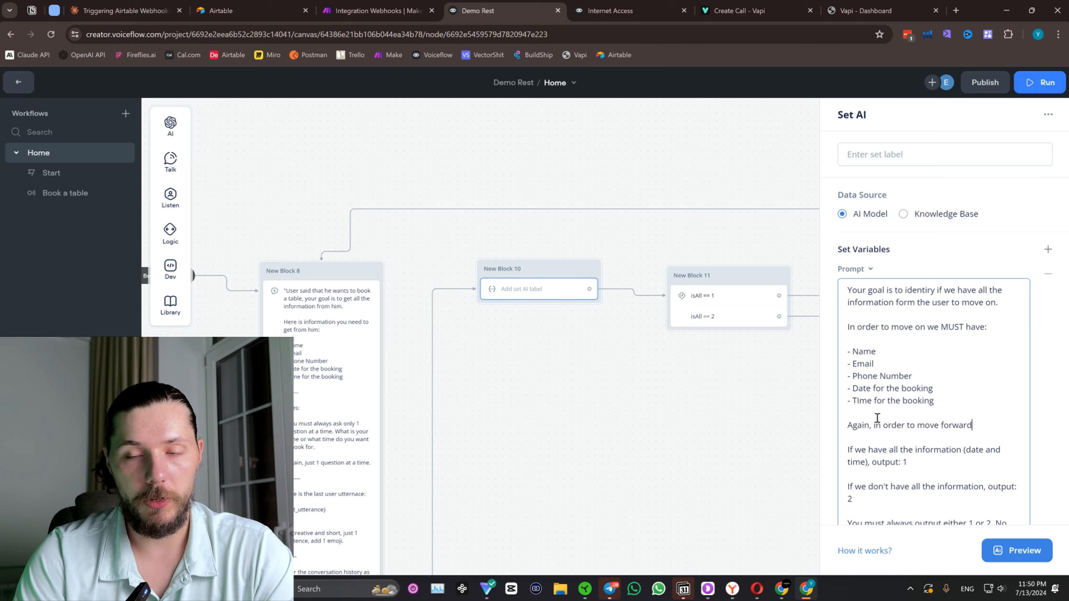
type(", W")
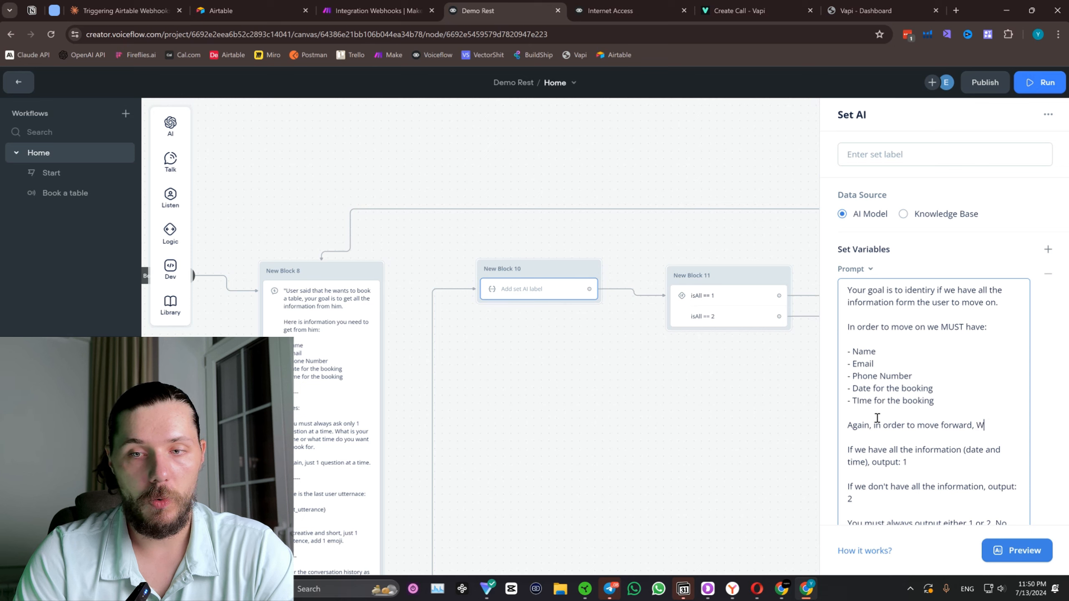
type("E MUST hav")
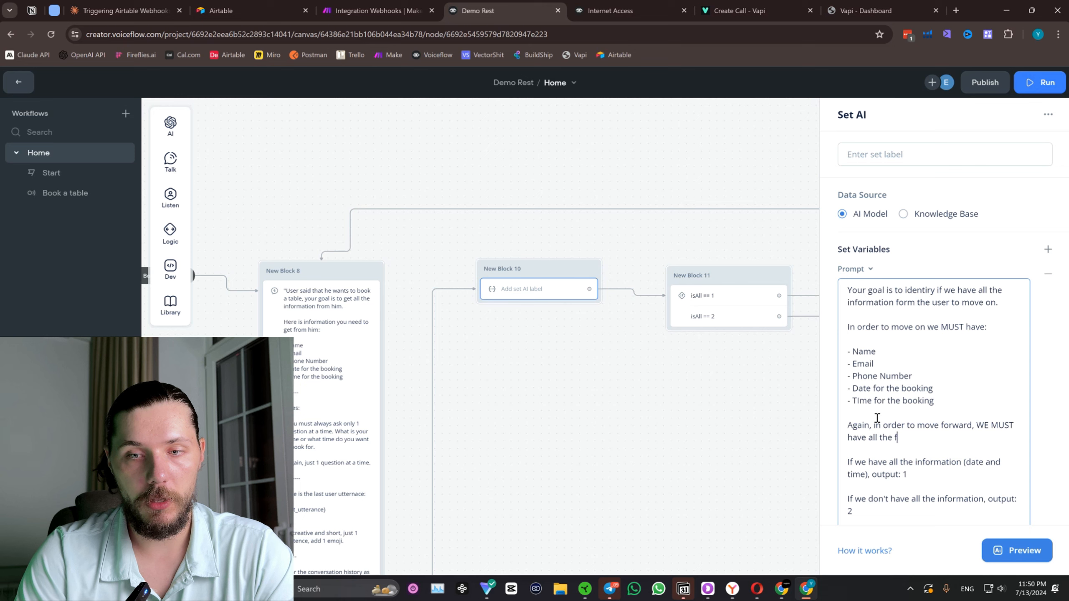
type("e all the information fro")
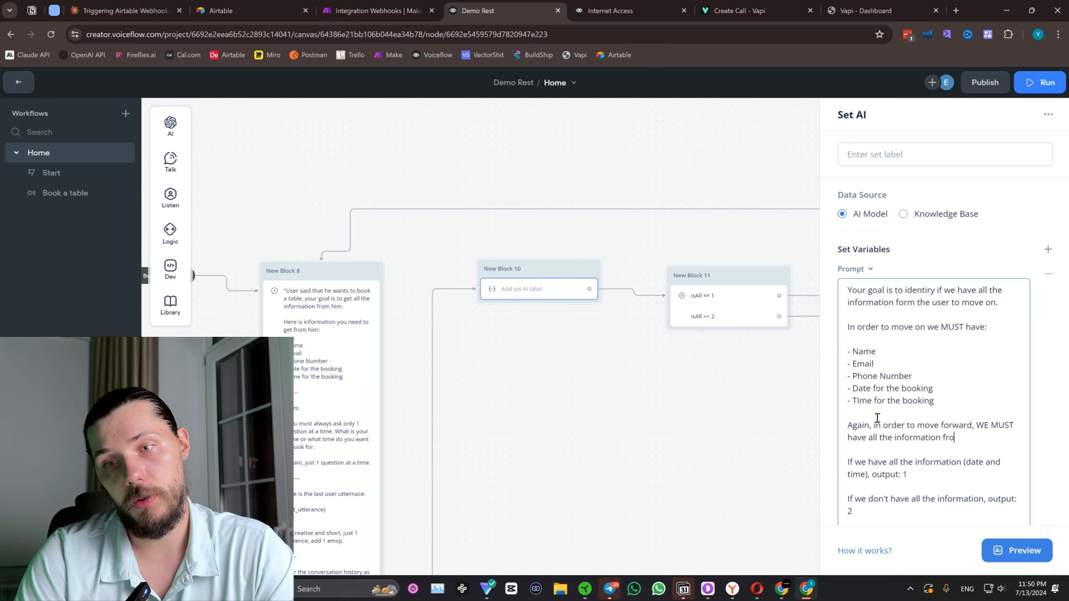
type("m the user. Re")
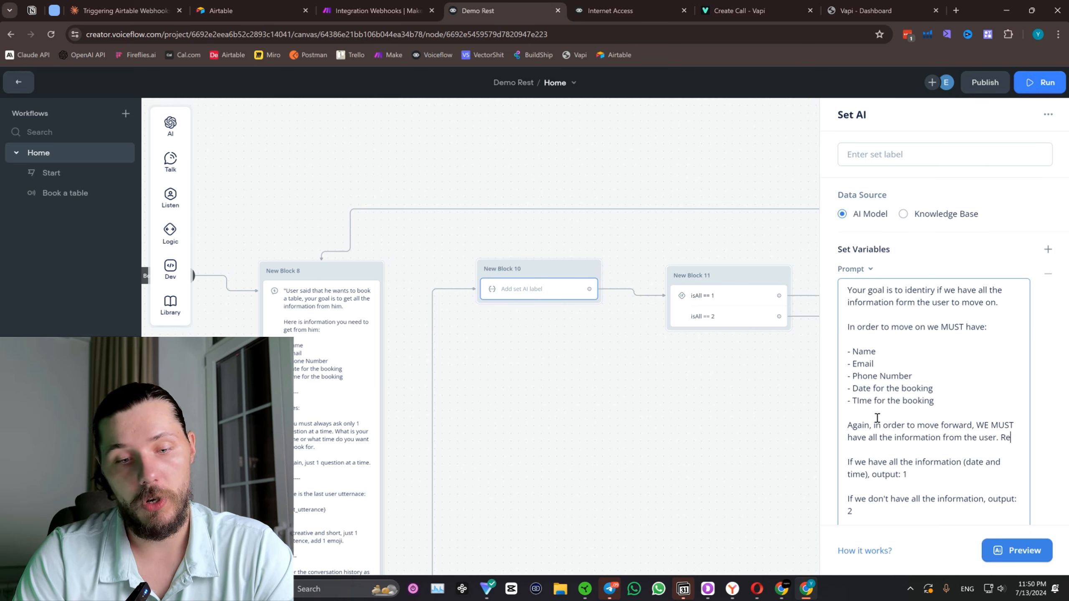
type("fer")
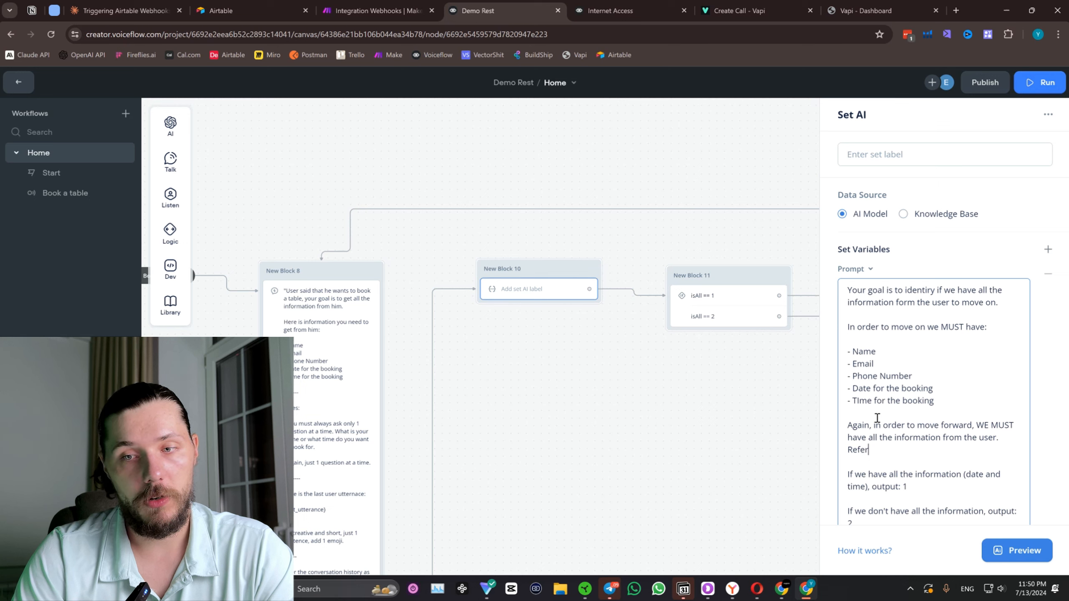
type(" to convers")
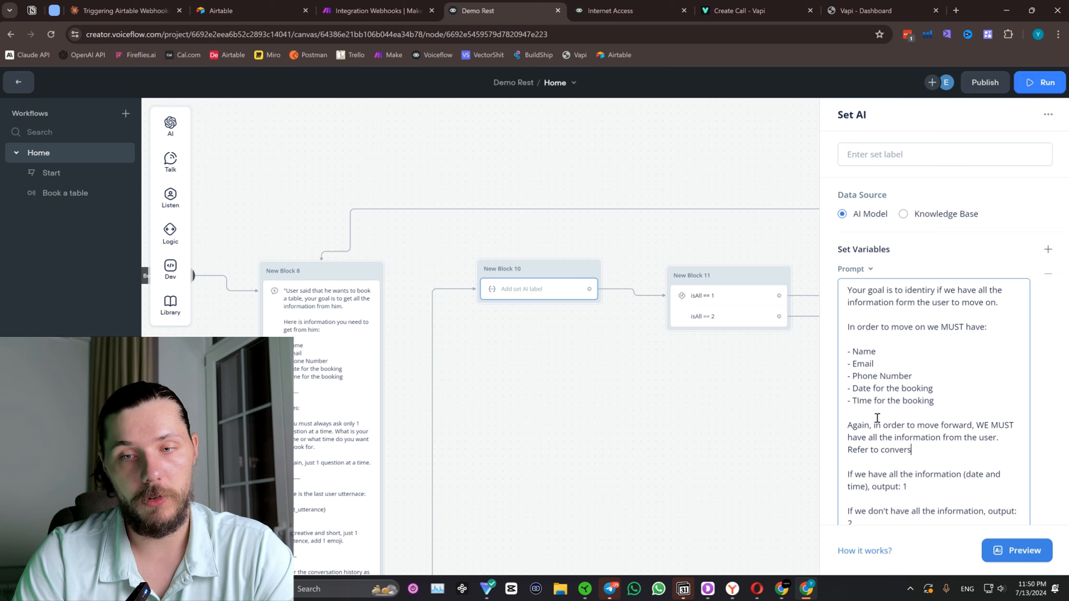
type("ation history.")
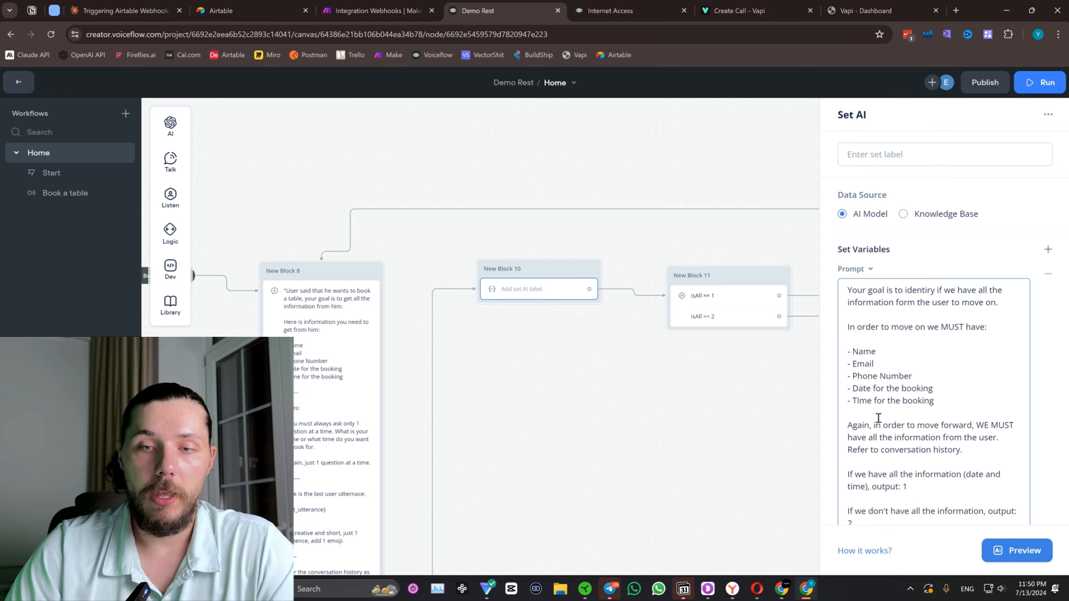
Replace "date and time" in the parentheses of the output 1 condition with "list above".
scroll(880, 384, "down", 4)
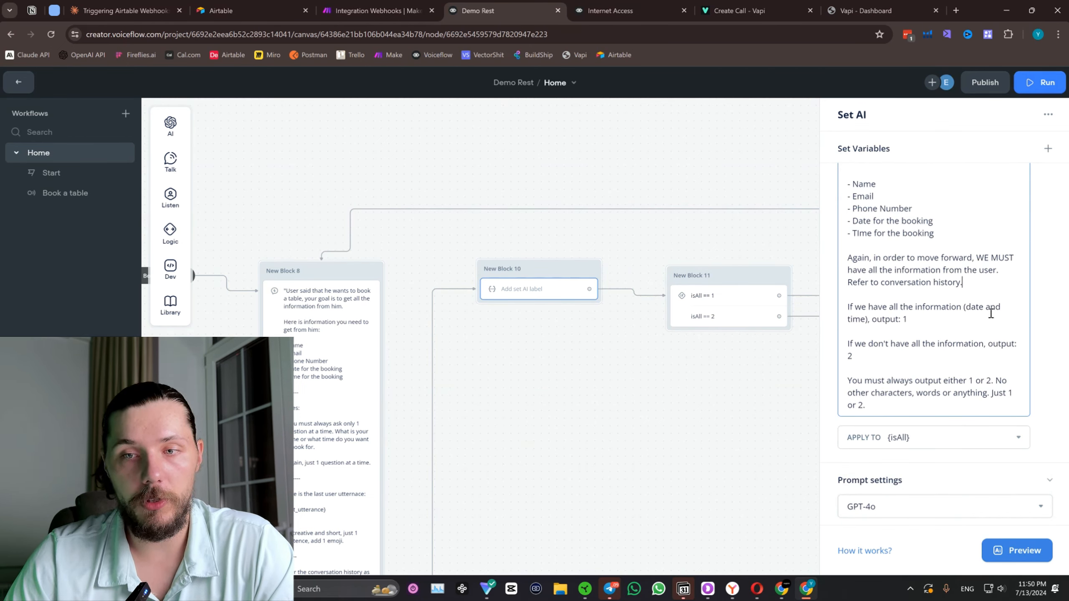
left_click_drag(869, 319, 964, 307)
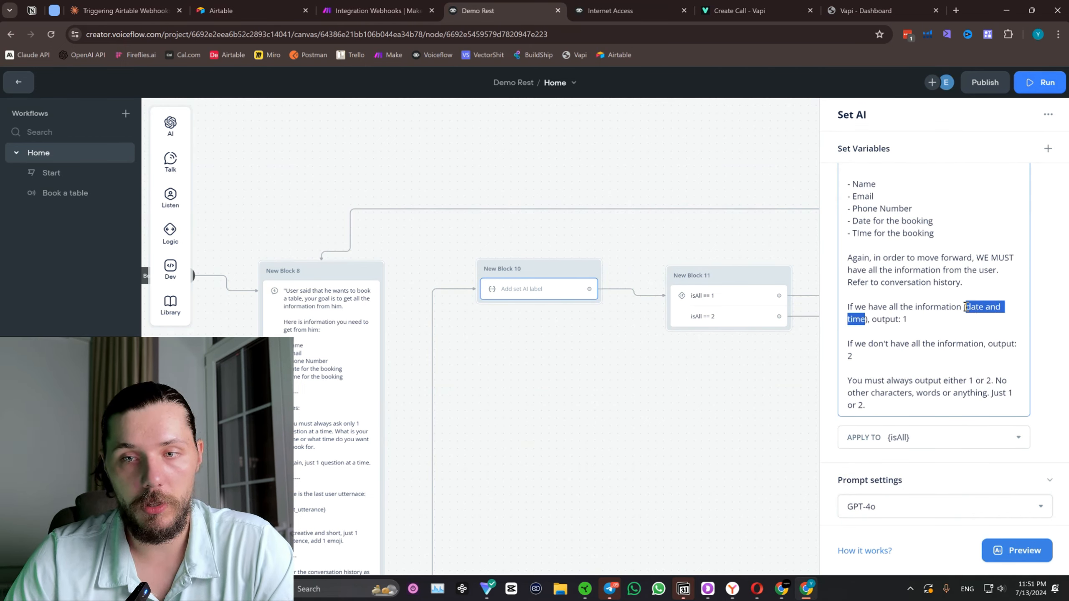
type("{is")
type("t above")
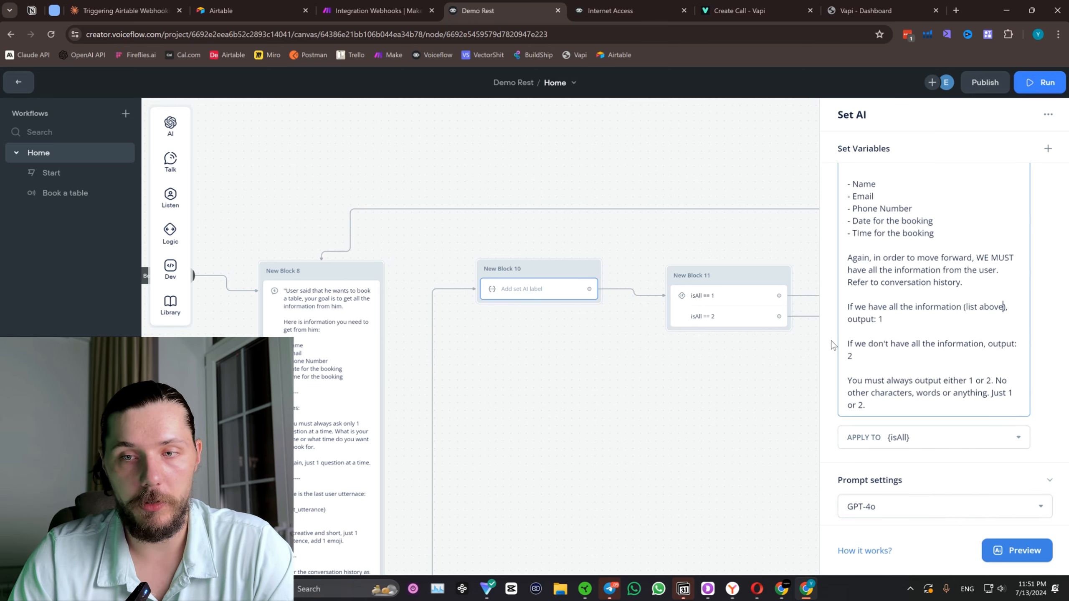
Add a dashed separator line "-------" at the end of New Block 10's prompt.
left_click(882, 405)
key("Return")
key("Return")
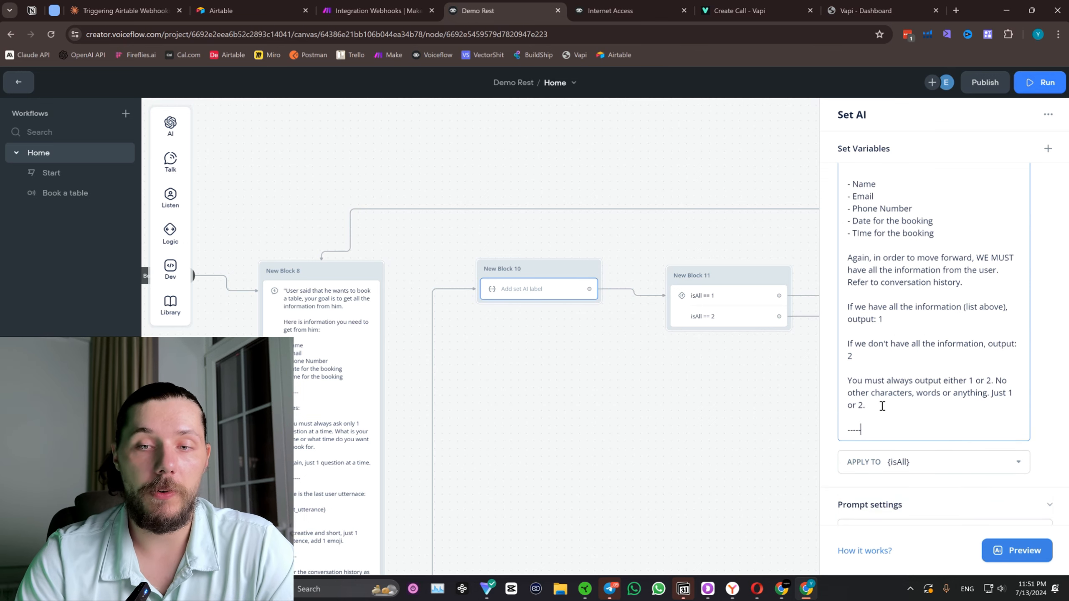
type("-------")
key("Return")
key("Return")
Copy the closing conversation history section with {customMemory} from New Block 8's prompt to the end of New Block 10's prompt.
scroll(539, 489, "down", 3)
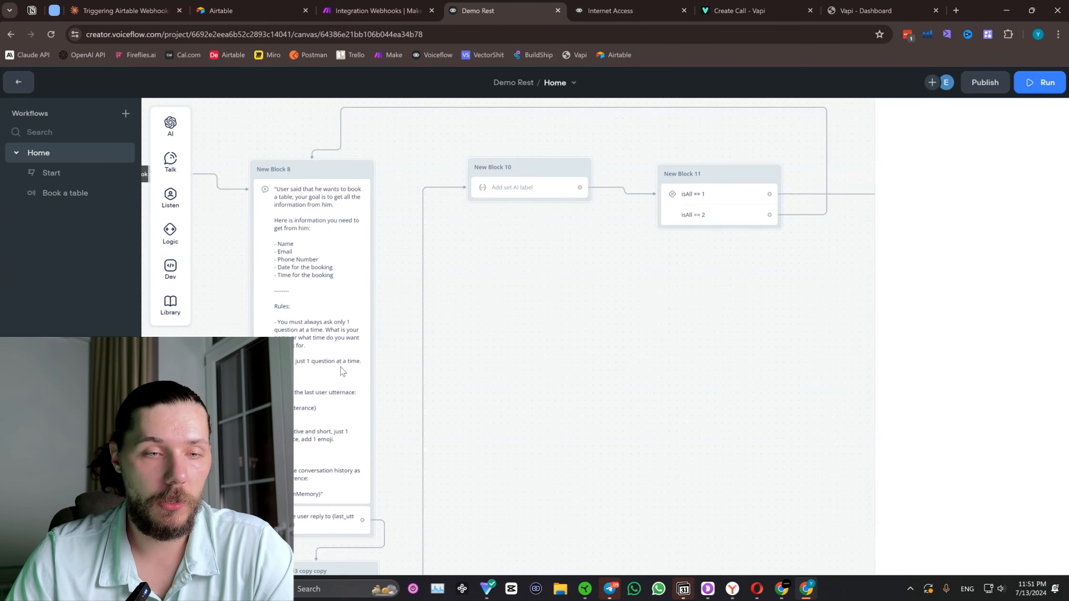
left_click(340, 368)
scroll(887, 434, "down", 6)
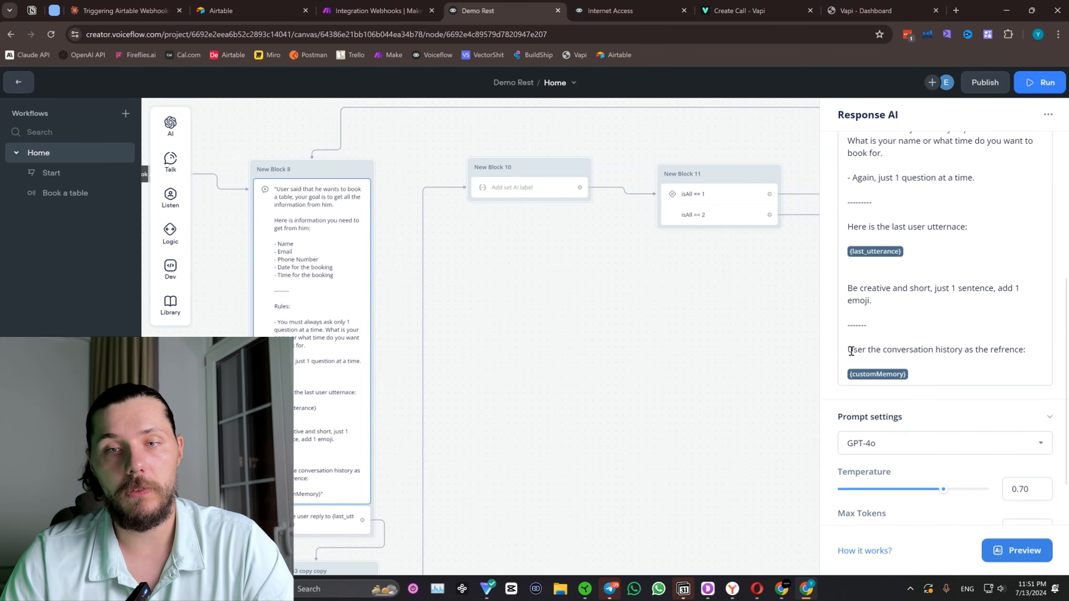
left_click_drag(849, 329, 925, 383)
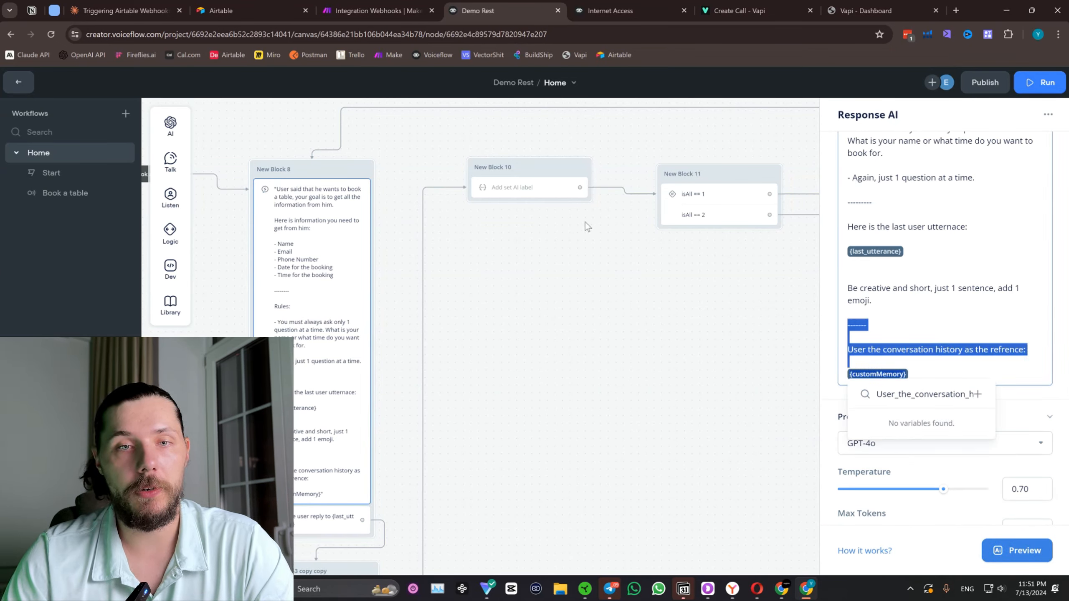
left_click(544, 191)
scroll(1041, 376, "down", 5)
left_click(908, 321)
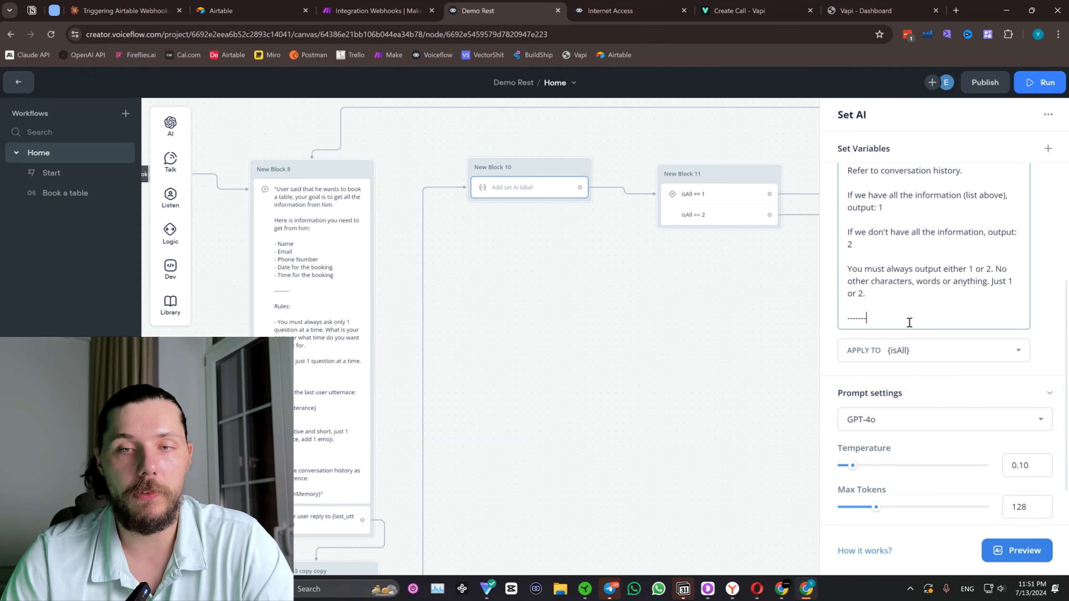
key("Return")
type("-------  User the conversation history as the reference:  {customMemory}")
Delete the duplicate dashed separator and the extra blank line above the conversation history reference.
left_click_drag(871, 341, 845, 341)
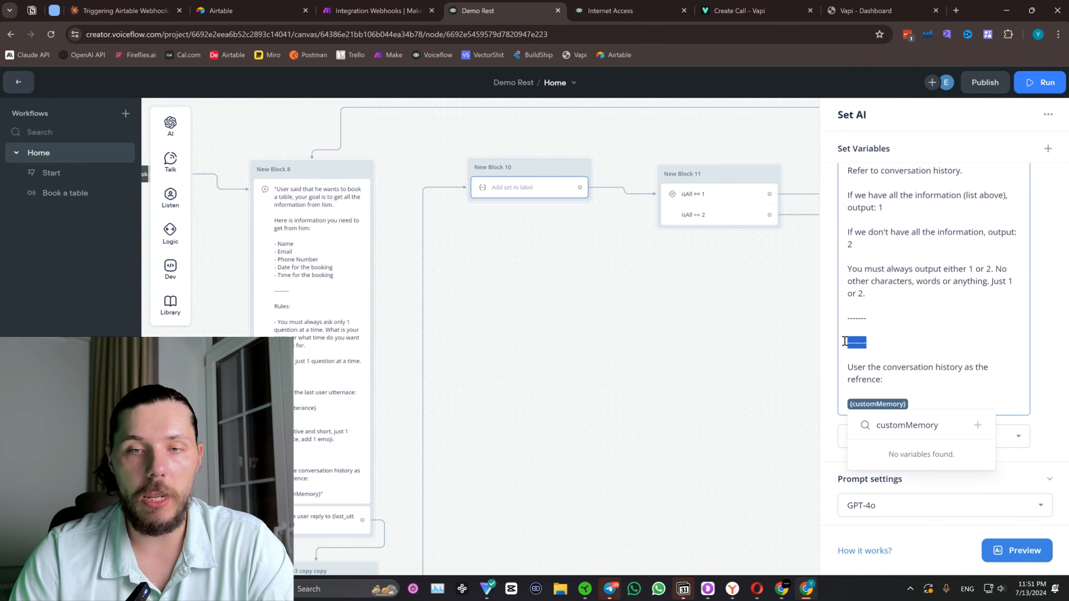
key("BackSpace")
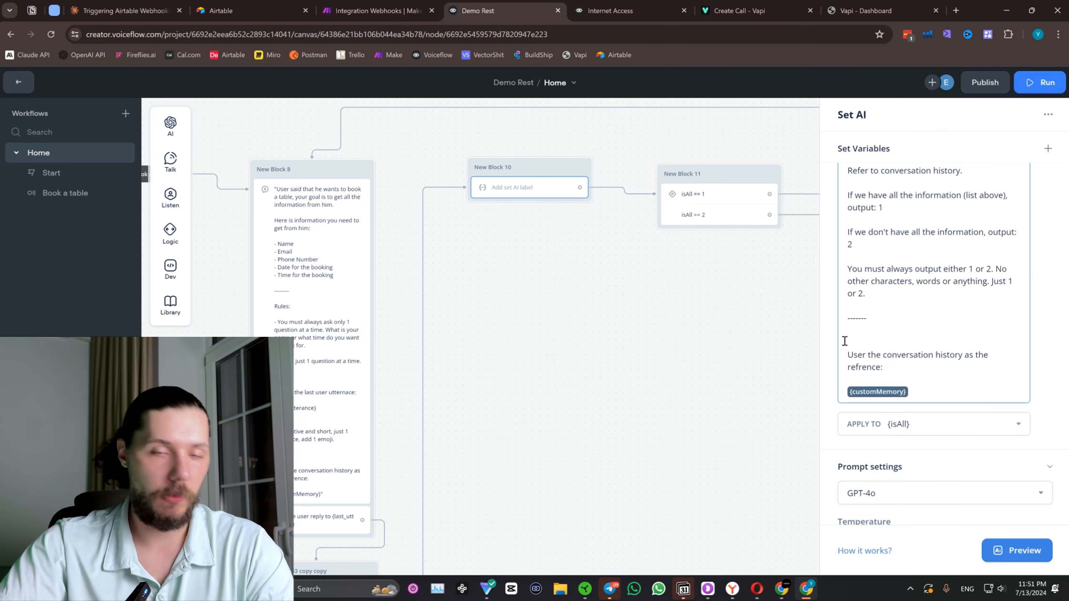
key("BackSpace")
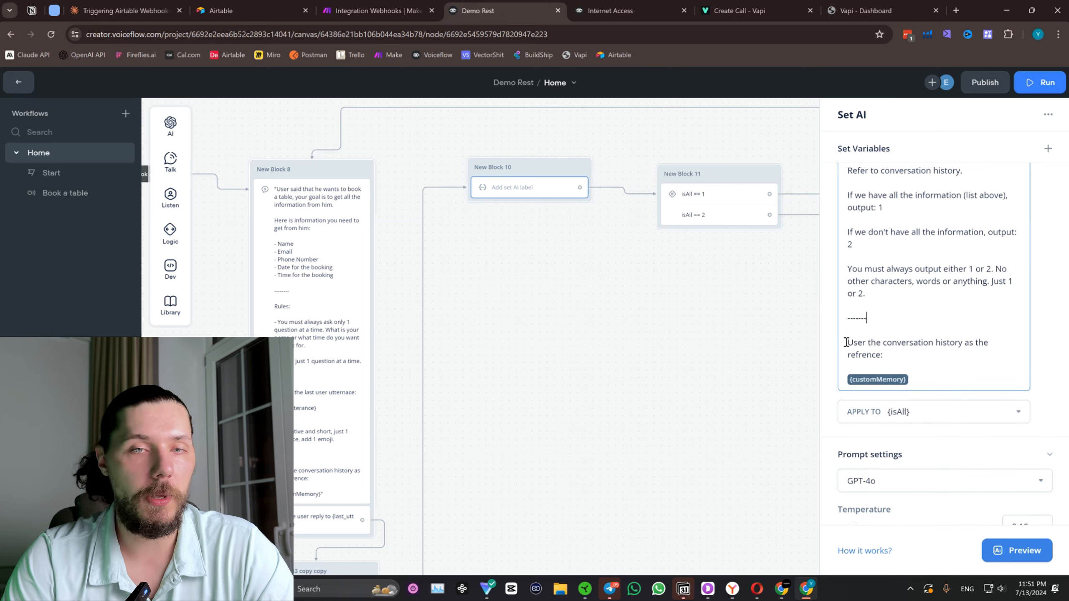
Add the line "Here is the last user utterance:" below the 1-or-2 output rule in New Block 10's prompt.
scroll(846, 295, "up", 3)
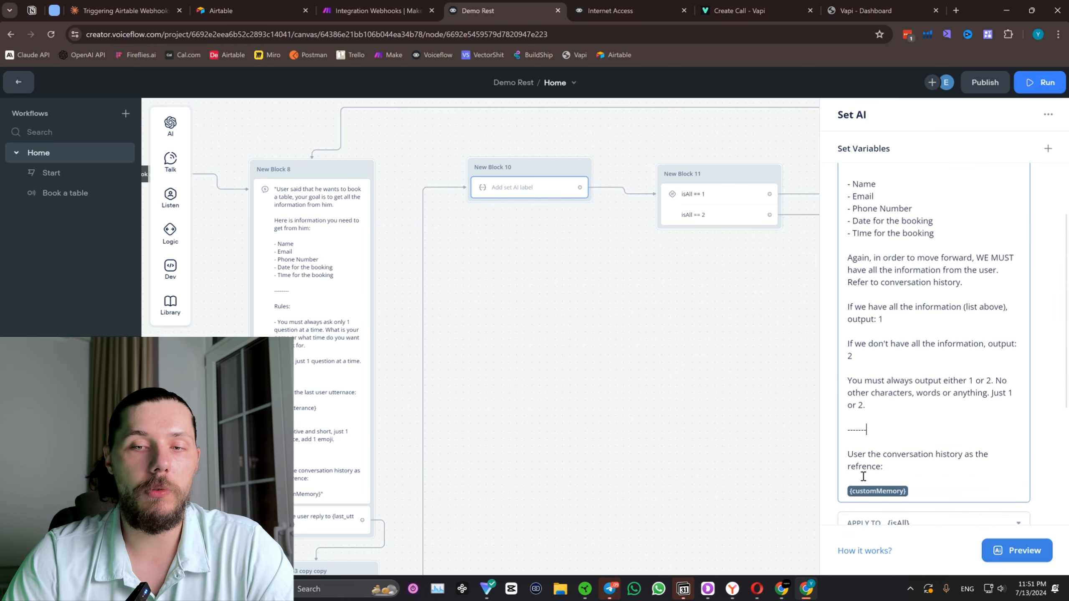
scroll(903, 307, "up", 3)
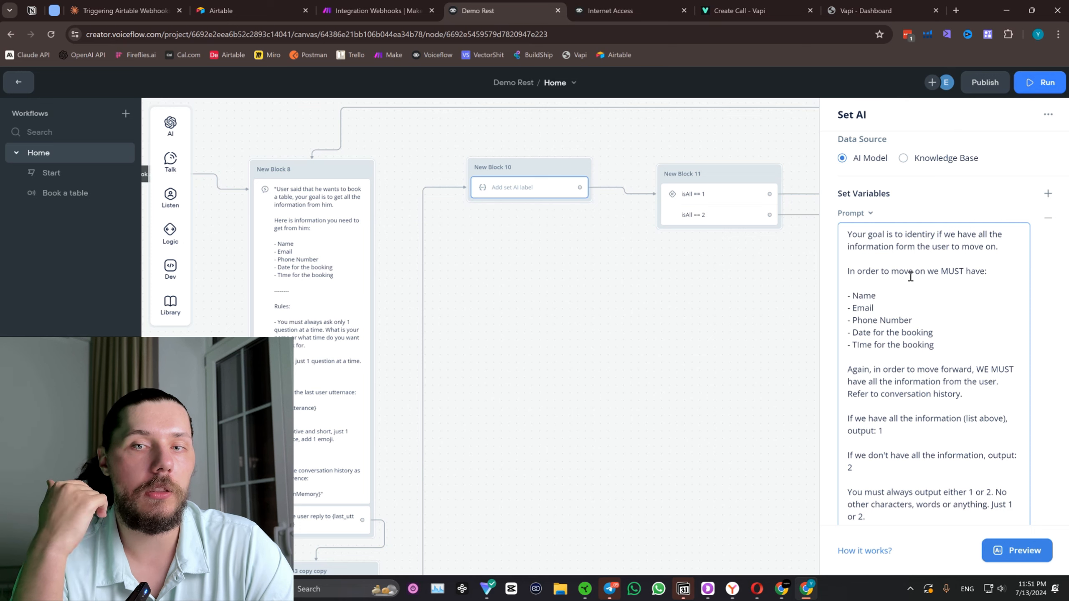
scroll(908, 278, "down", 3)
left_click(882, 407)
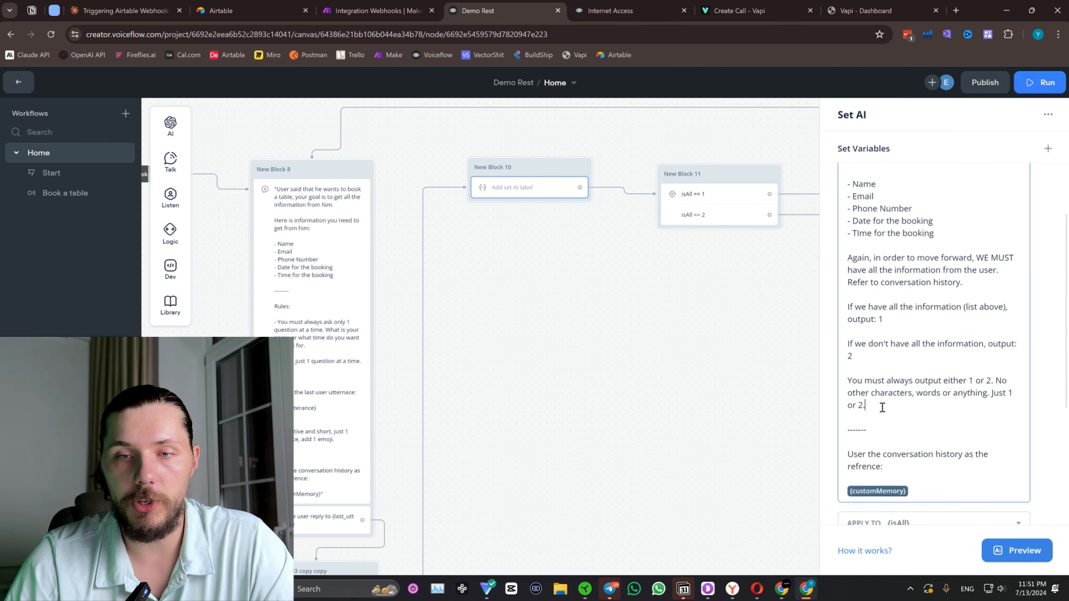
key("Return")
key("Return")
type("Here is H")
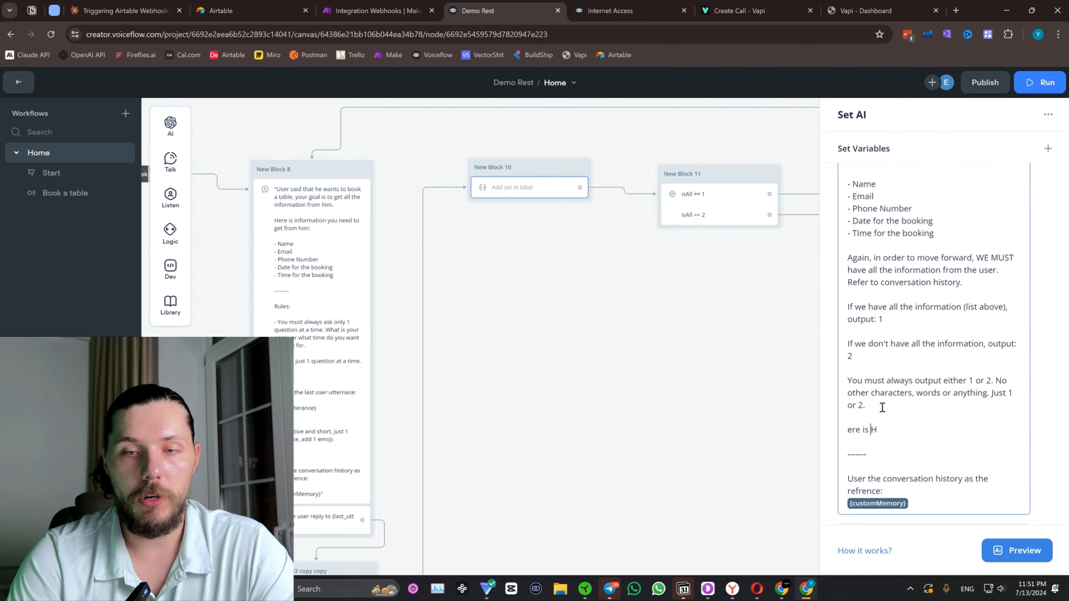
double_click(865, 430)
key("BackSpace")
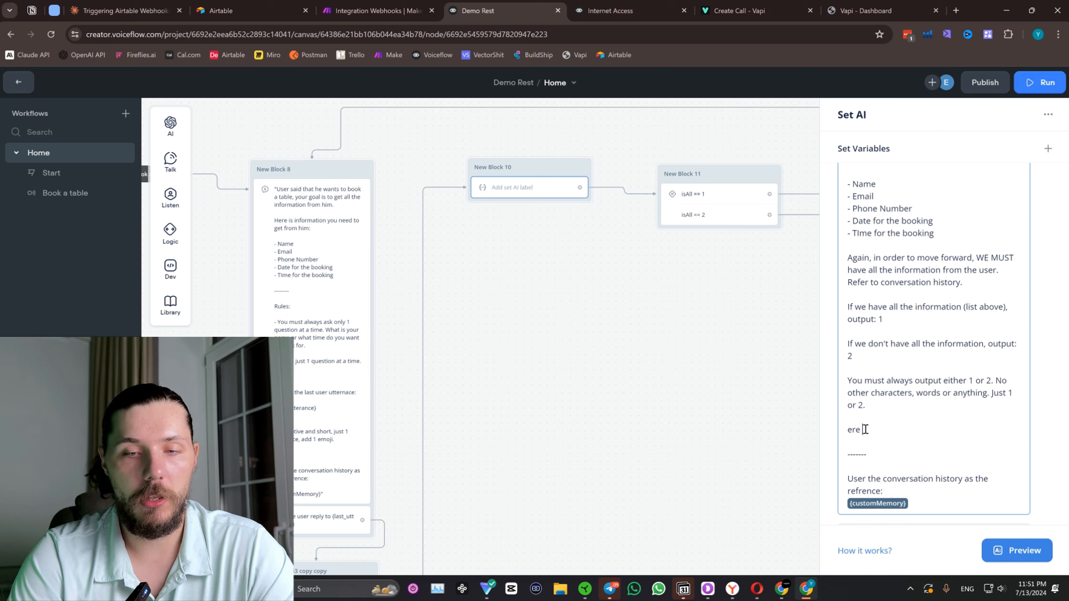
type("ere is the ")
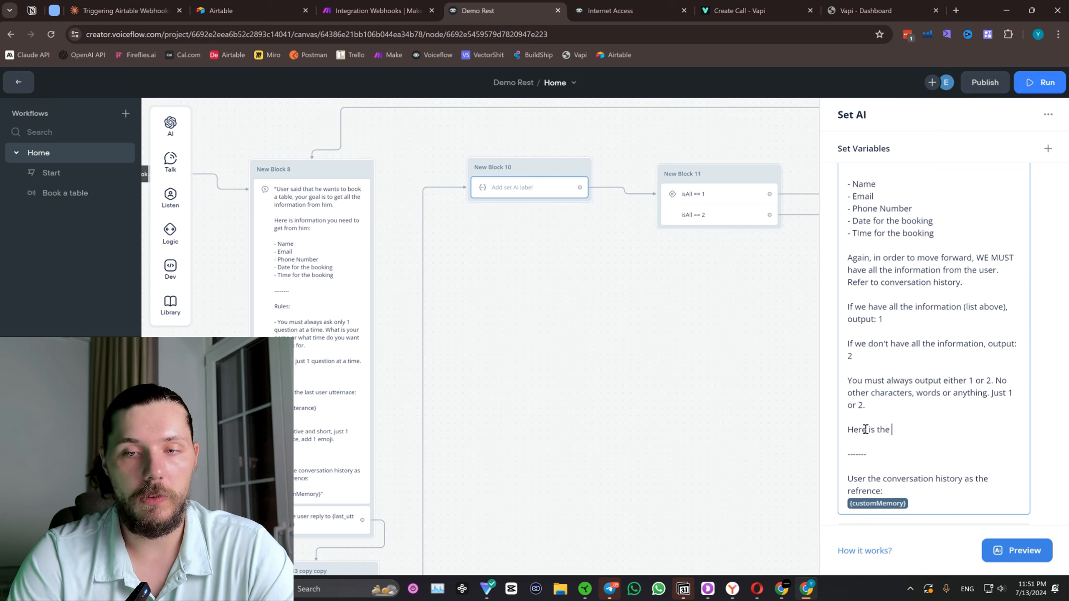
type("last user u")
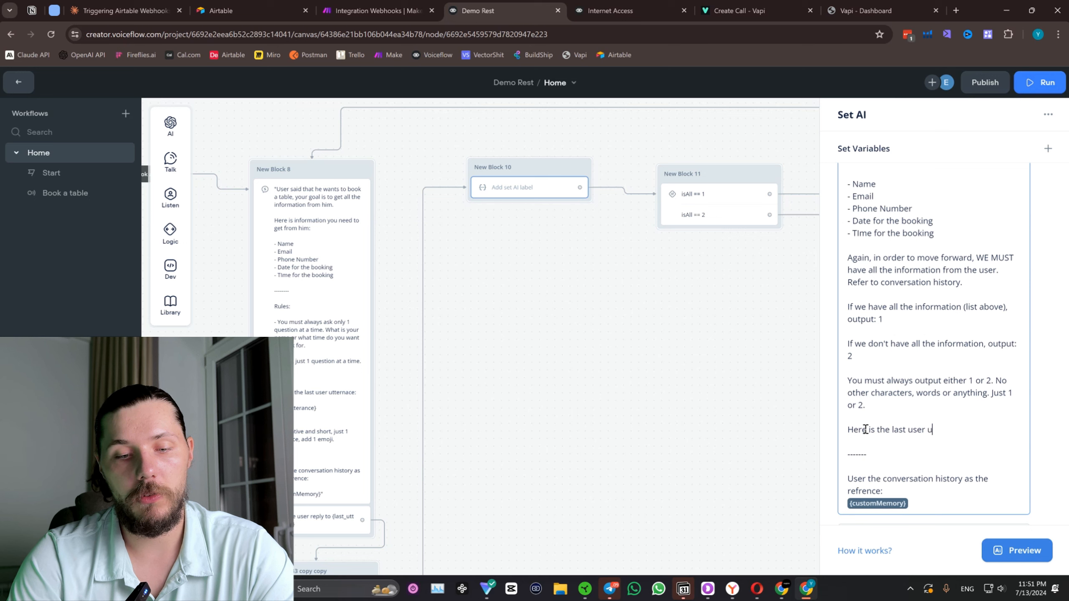
type("ttera")
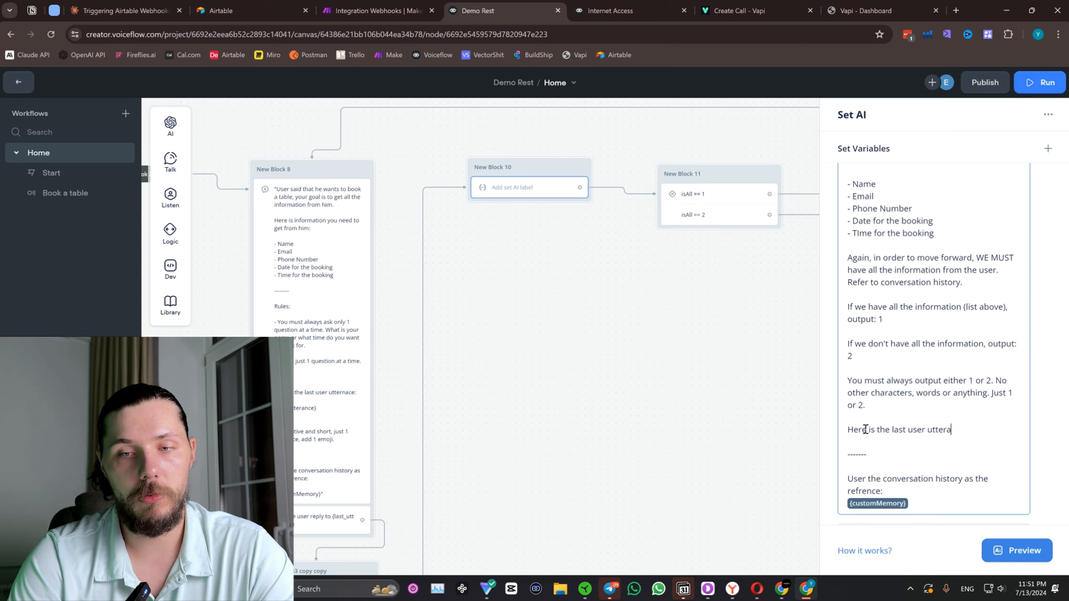
type("nce:")
Insert the {last_utterance} variable below the last user utterance line in New Block 10's prompt.
key("Return")
key("Return")
type("{last")
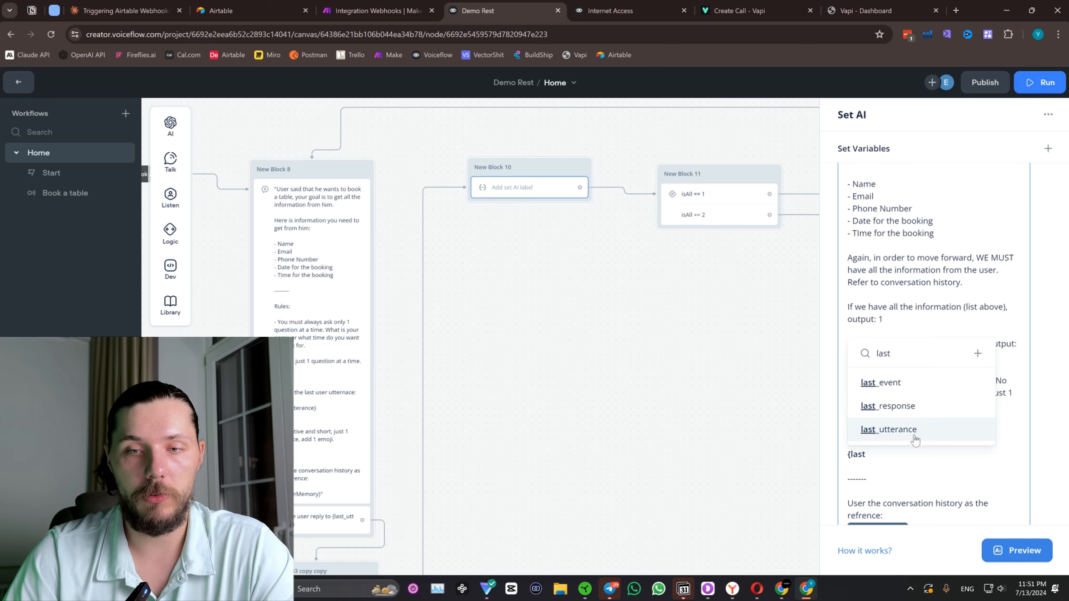
left_click(914, 434)
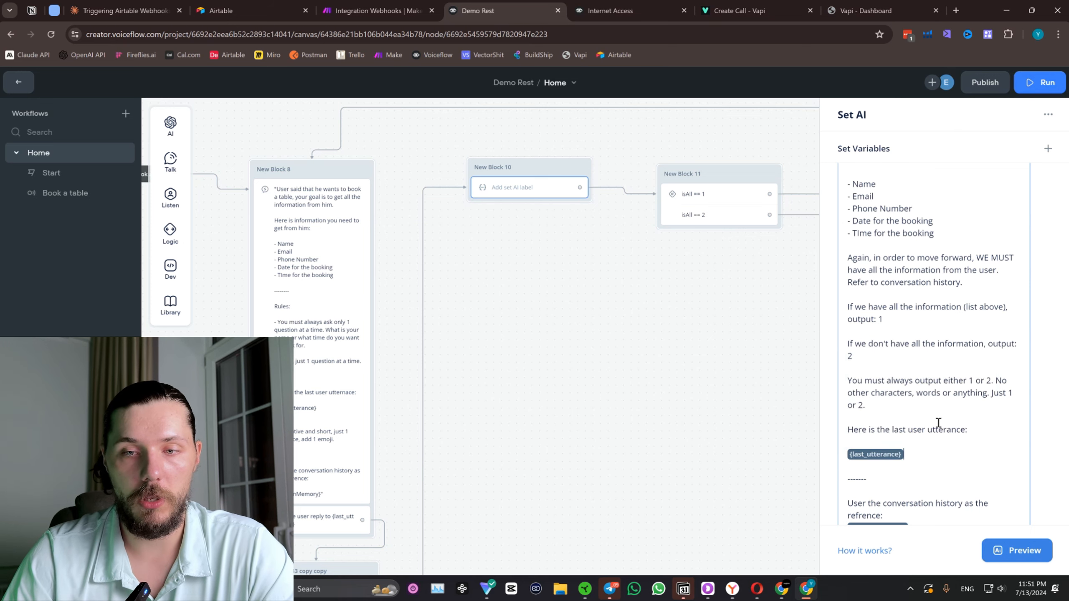
Add a dashed separator line "-------" between the output rule and the last user utterance section, and close the block's settings.
left_click(896, 407)
key("Return")
key("Return")
type("------")
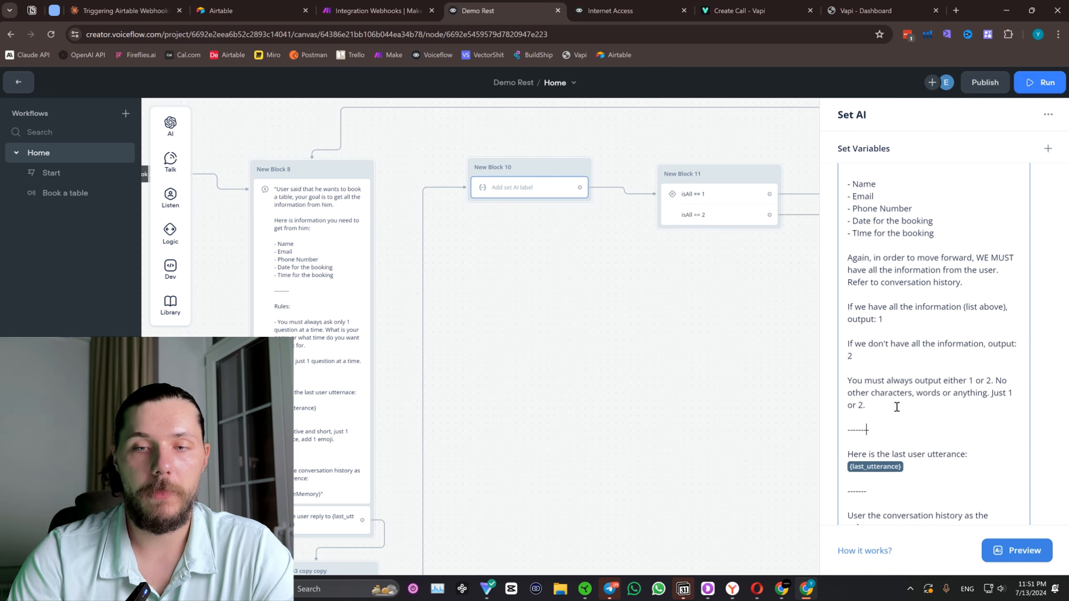
type("-")
scroll(897, 407, "down", 5)
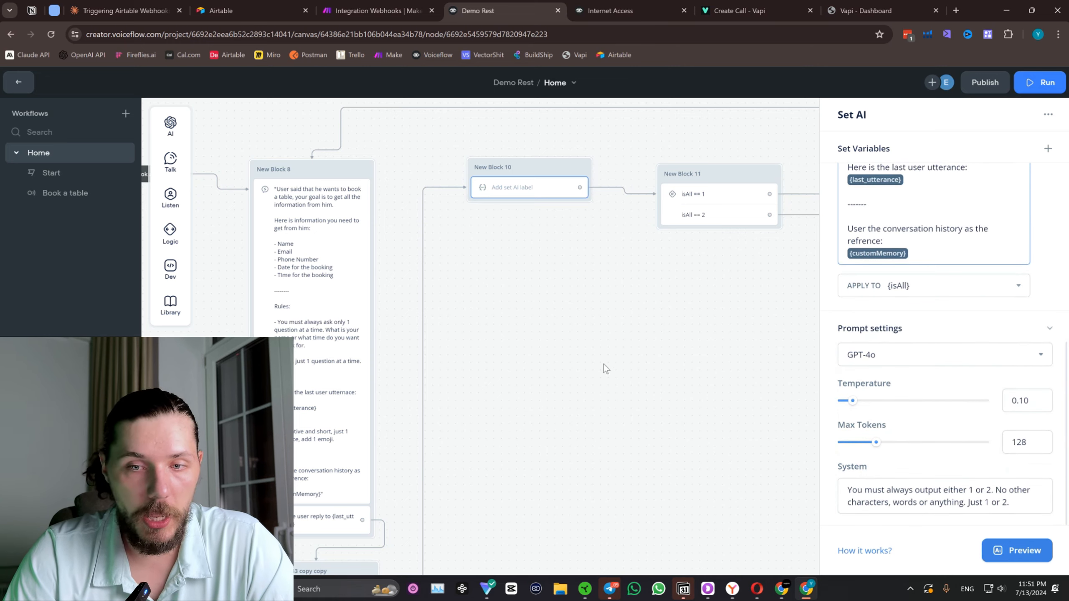
left_click(602, 364)
Review the booking flow from New Block 8 through the isAll conditions to the Make webhook request in New Block 12.
left_click_drag(580, 397, 580, 262)
scroll(499, 313, "down", 2)
left_click_drag(600, 222, 526, 310)
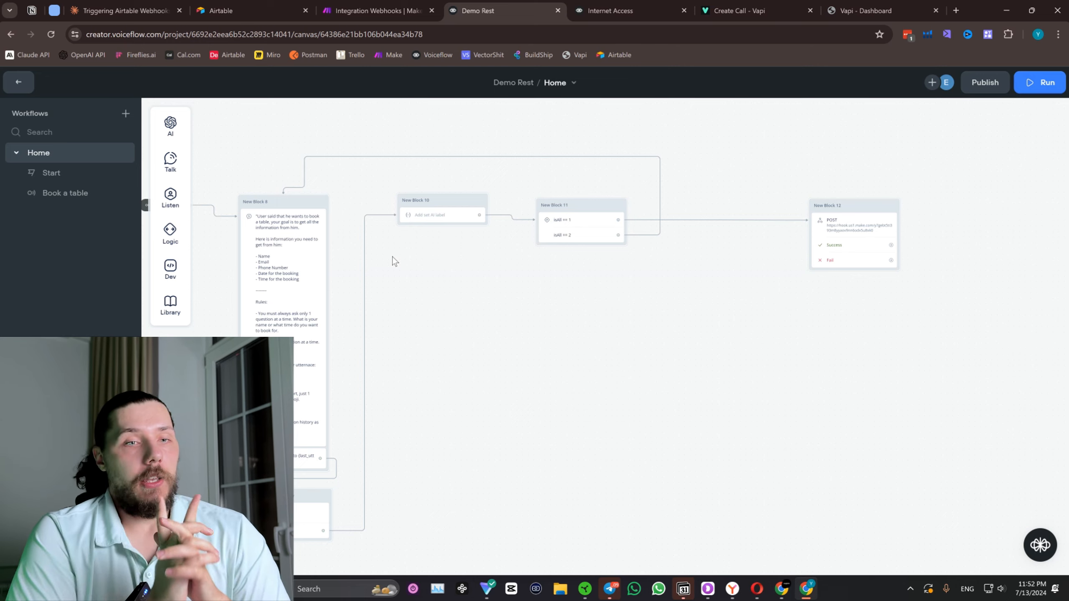
scroll(332, 271, "up", 2)
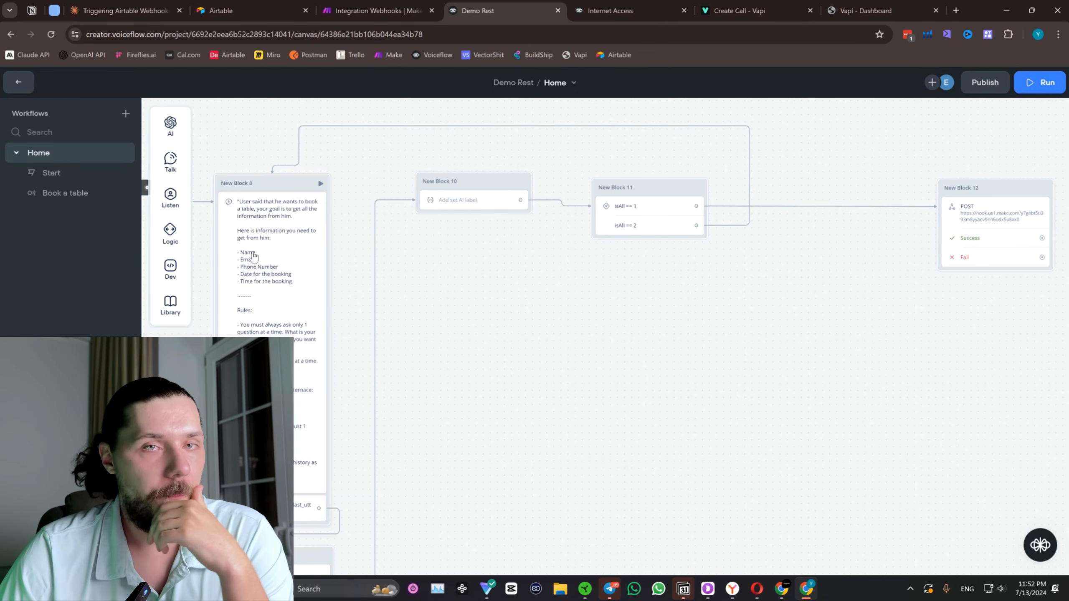
scroll(553, 253, "right", 5)
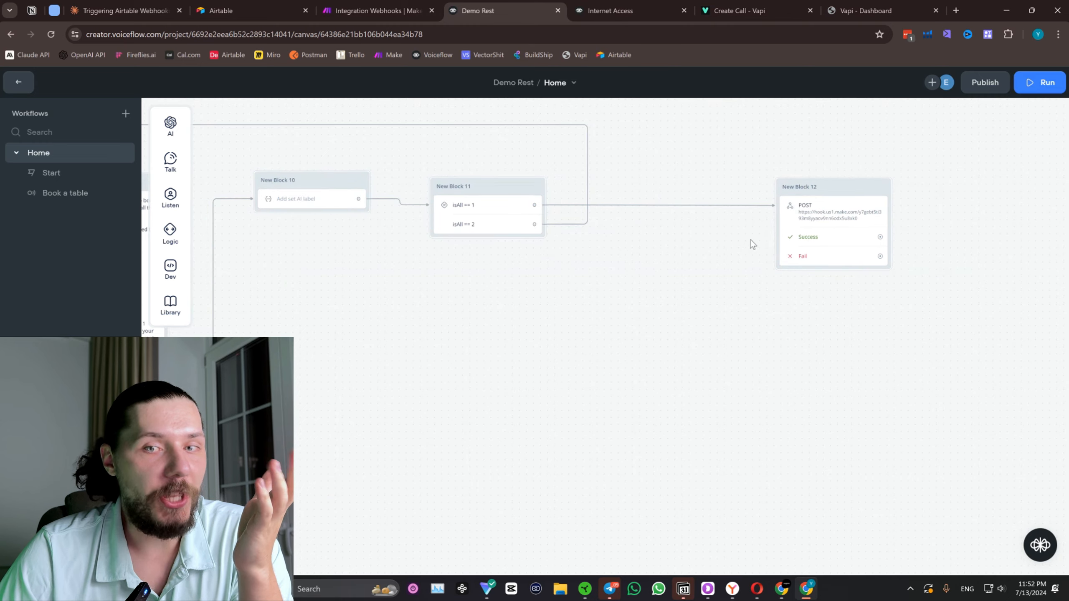
scroll(211, 261, "left", 7)
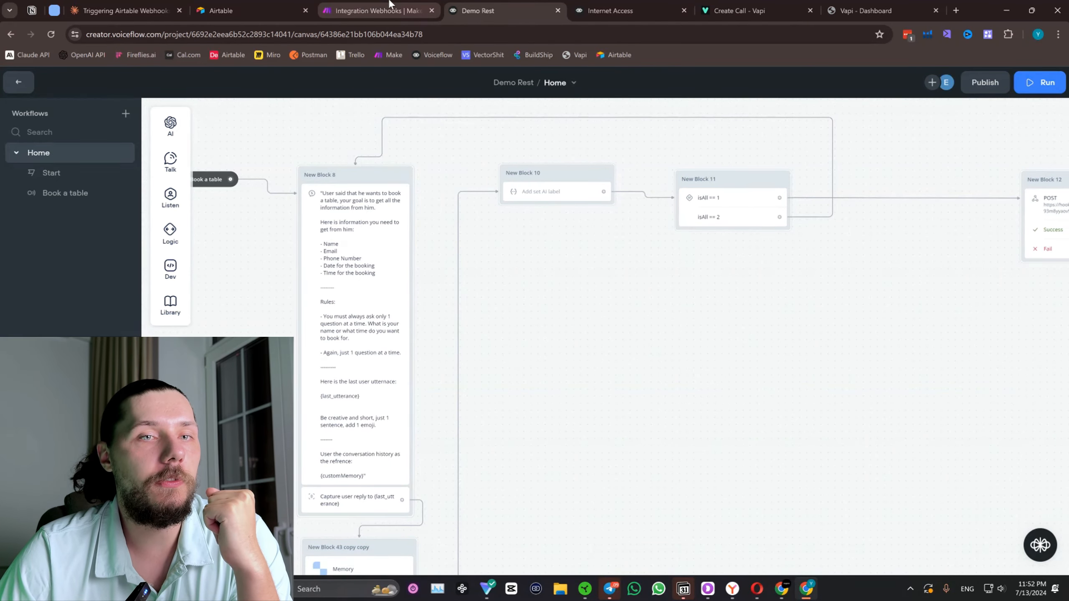
left_click(374, 11)
left_click(493, 5)
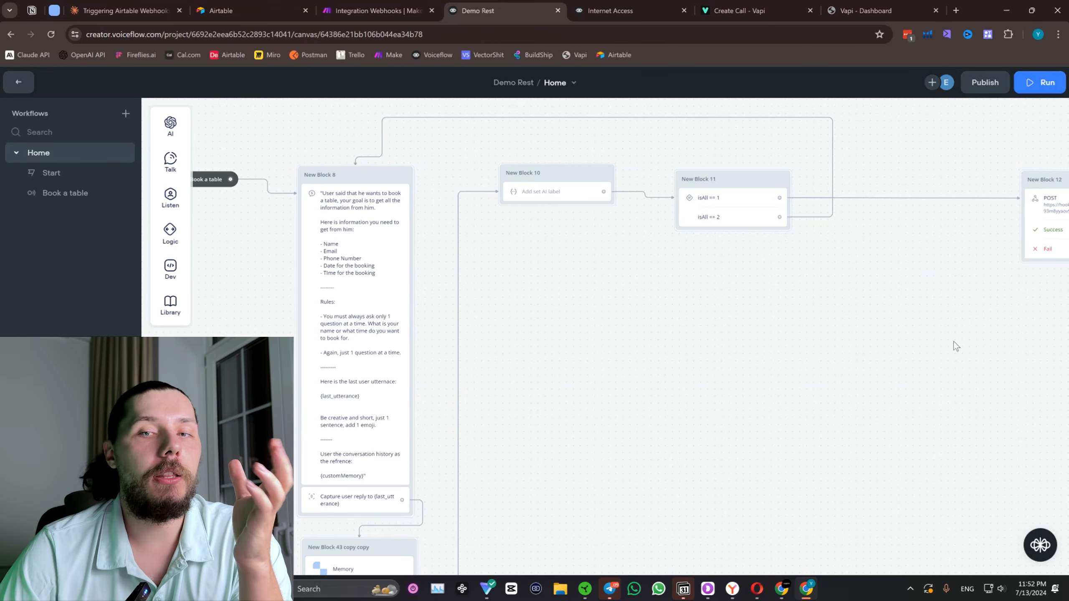
Clear the value of the "test" field in the raw JSON body of New Block 12's POST request.
scroll(954, 341, "right", 5)
left_click(858, 181)
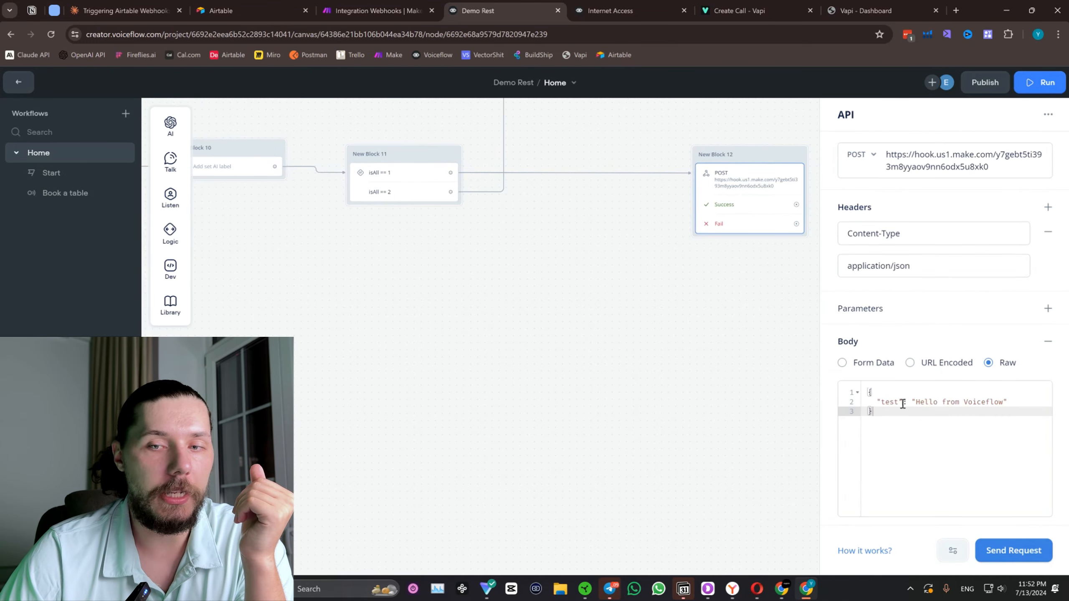
left_click(884, 402)
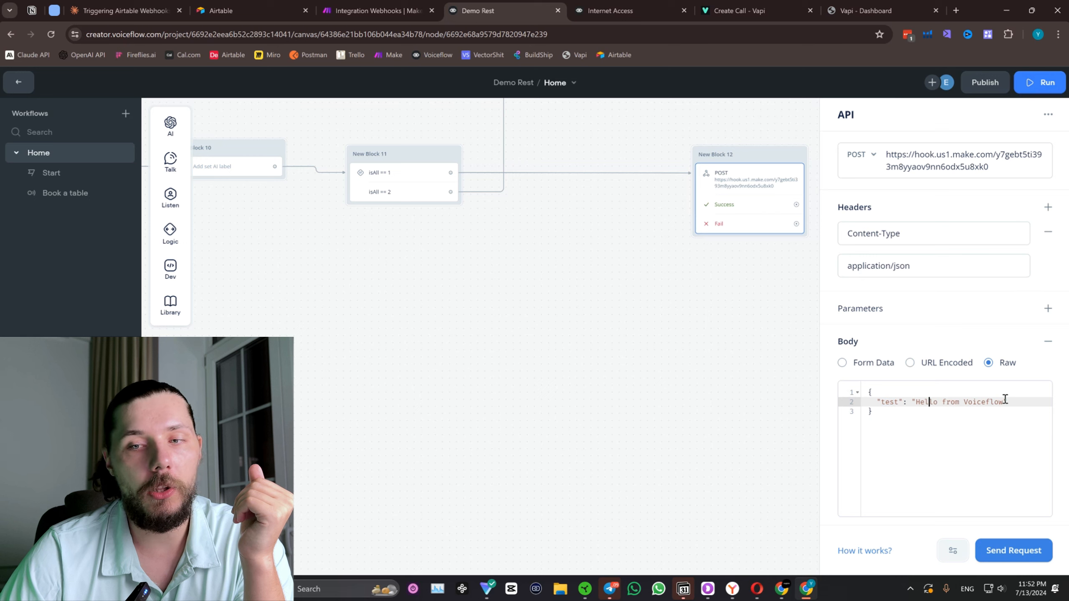
left_click_drag(1006, 402, 914, 402)
type("H")
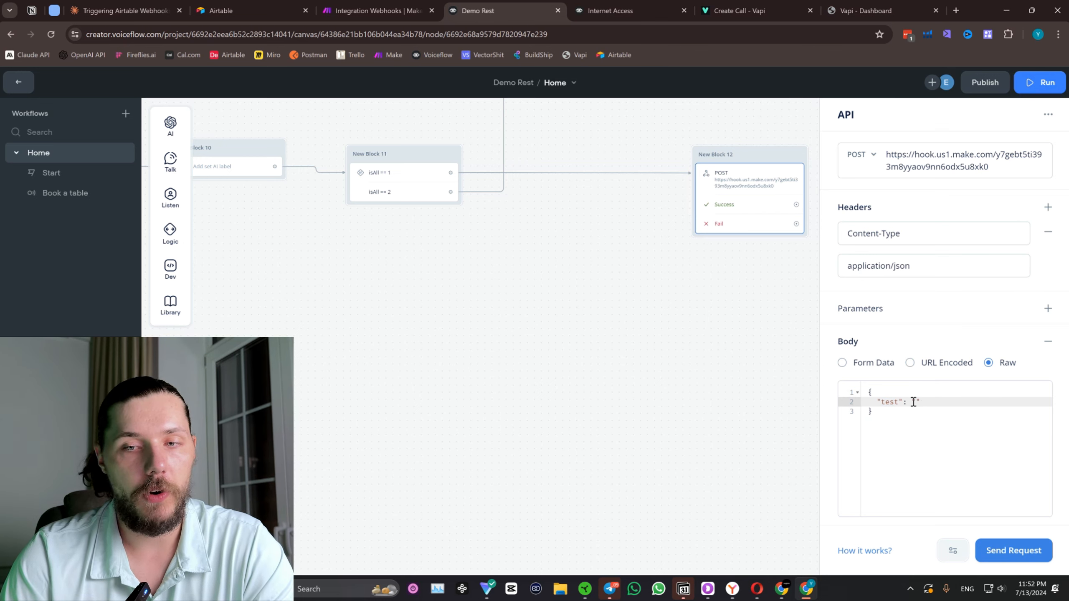
left_click(358, 353)
Move New Block 12 down and away from New Block 11 to free space after the conditions.
scroll(358, 353, "left", 5)
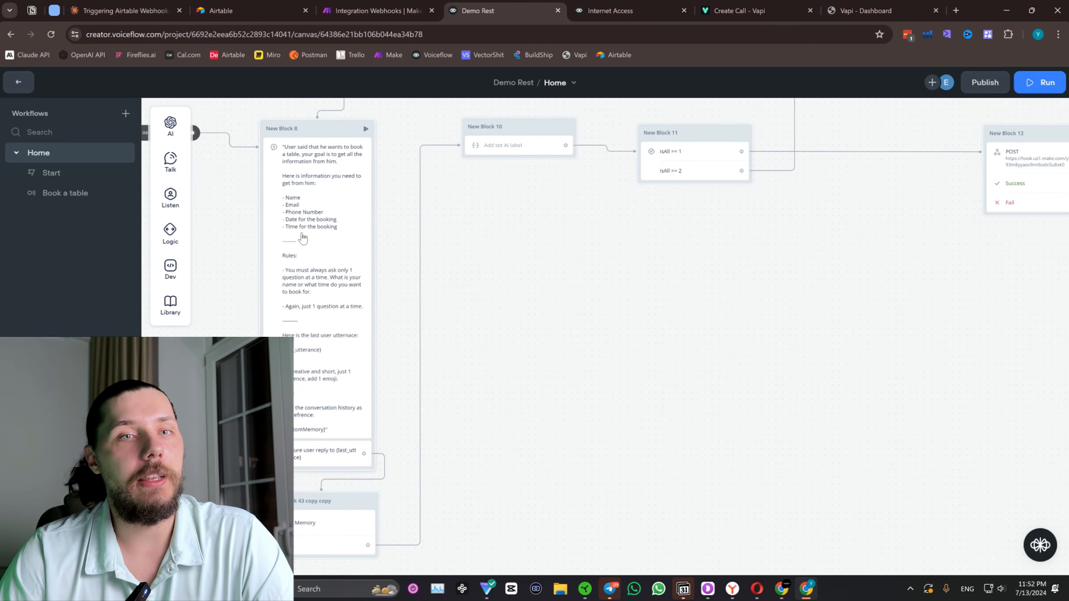
scroll(304, 238, "down", 5)
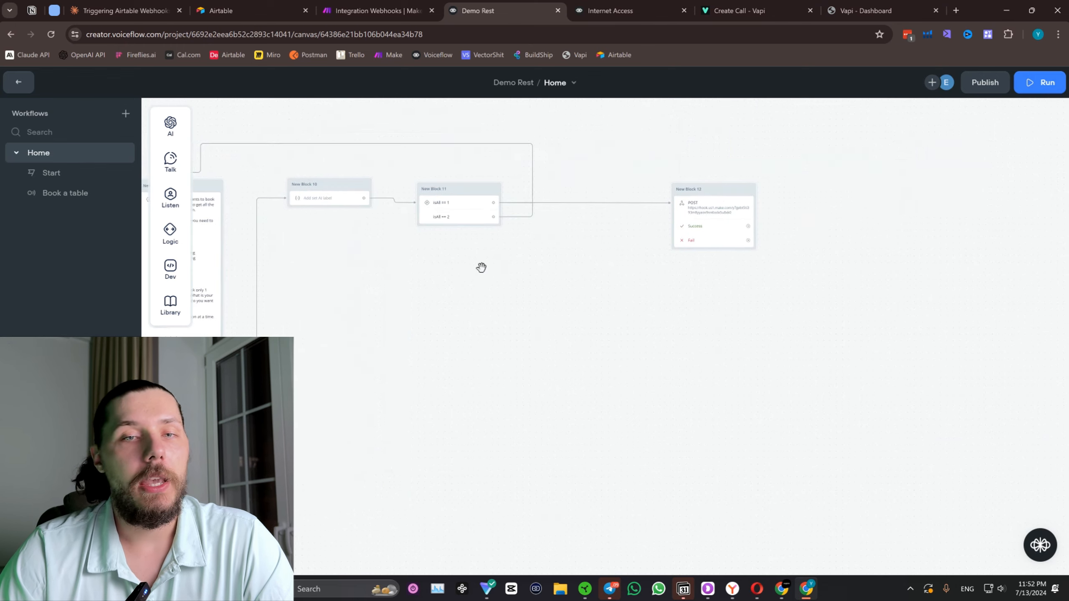
left_click_drag(833, 297, 462, 181)
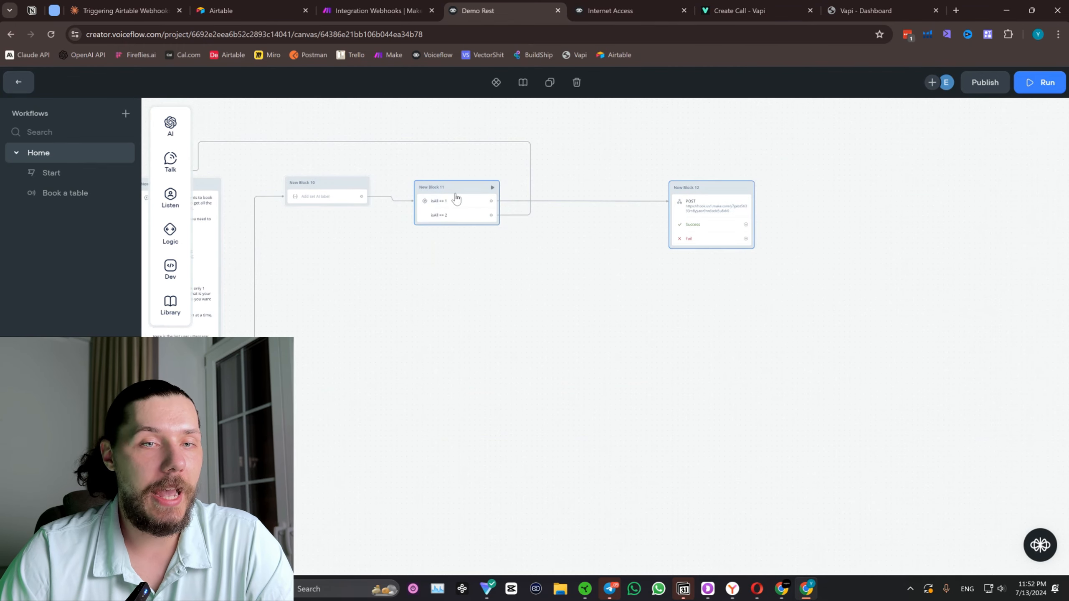
left_click(703, 196)
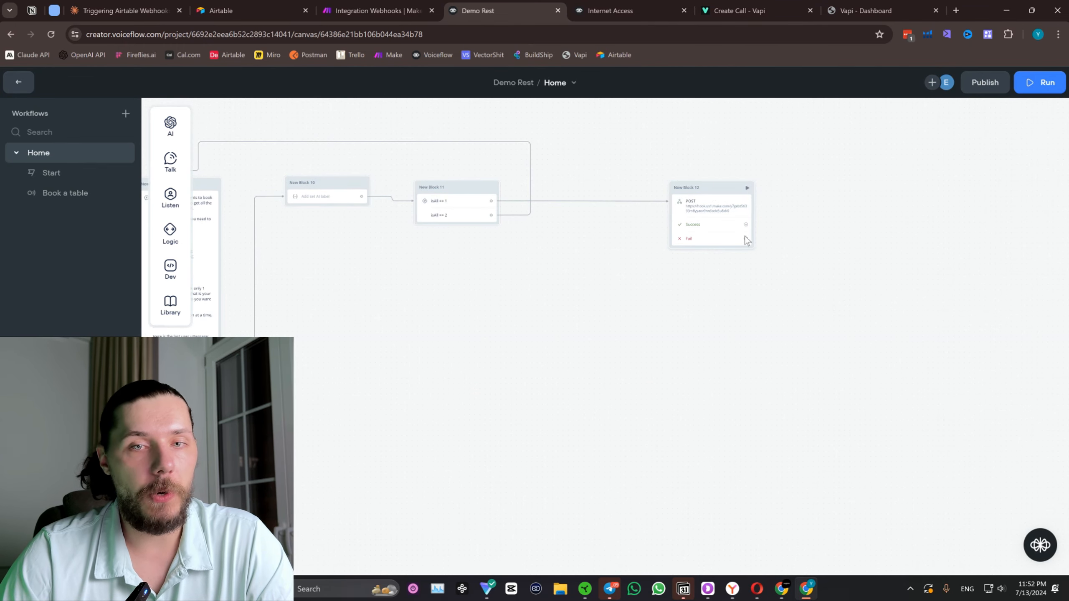
left_click_drag(745, 236, 817, 407)
Connect a new Set AI block to the isAll == 1 output of New Block 11 and place it close beside that block.
left_click_drag(654, 204, 644, 227)
left_click_drag(481, 219, 564, 213)
mouse_move(610, 227)
left_click(694, 255)
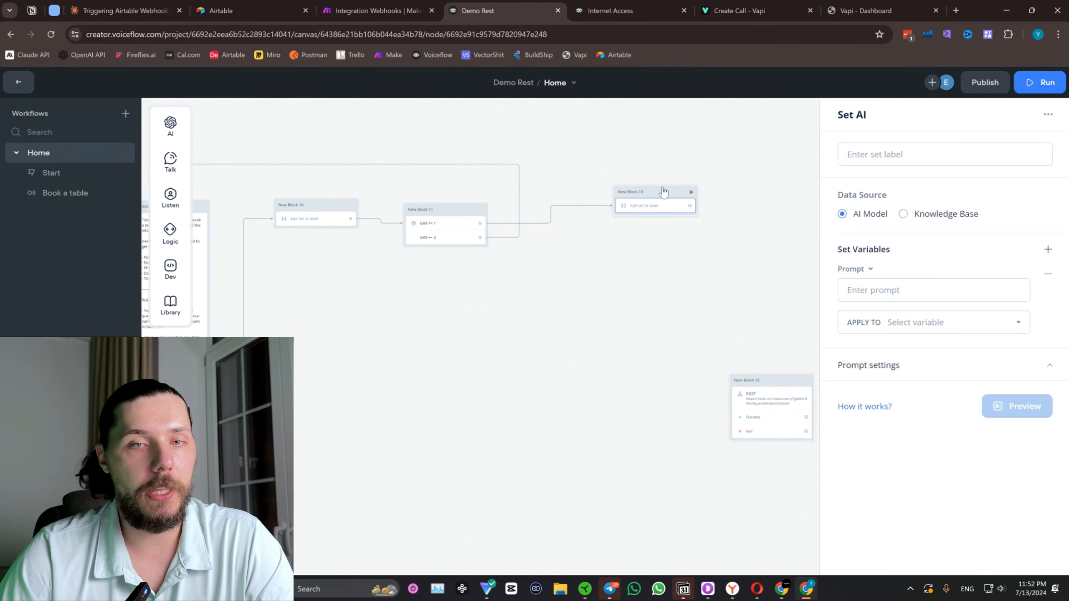
left_click(583, 202)
left_click_drag(584, 204, 584, 207)
left_click_drag(591, 263, 635, 256)
Create a variable called "name" and apply the new Set AI block's output to it.
scroll(612, 245, "up", 2)
left_click(606, 226)
left_click(926, 321)
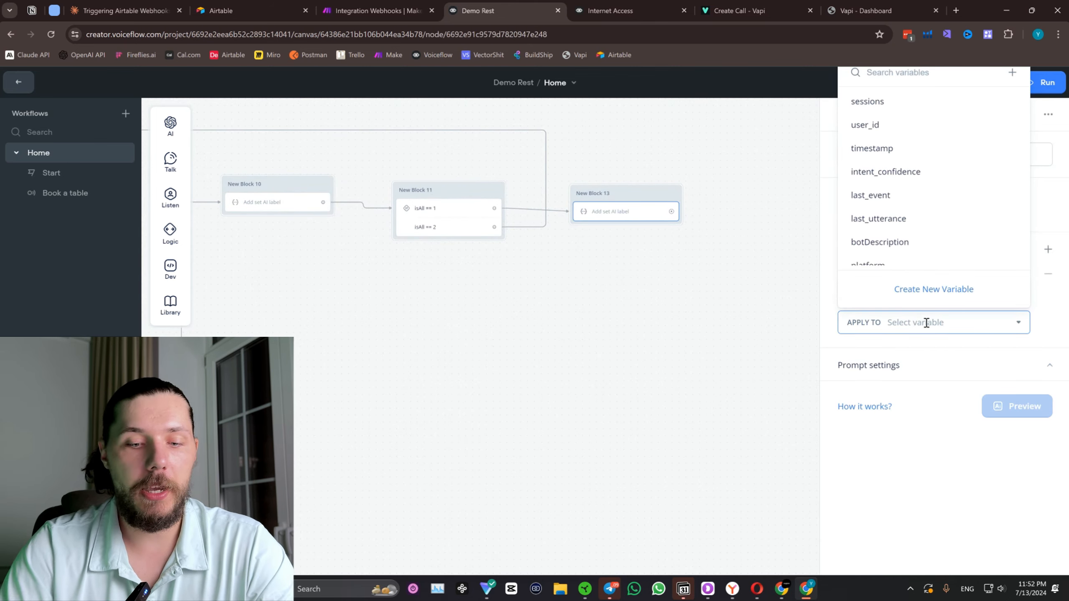
type("Name")
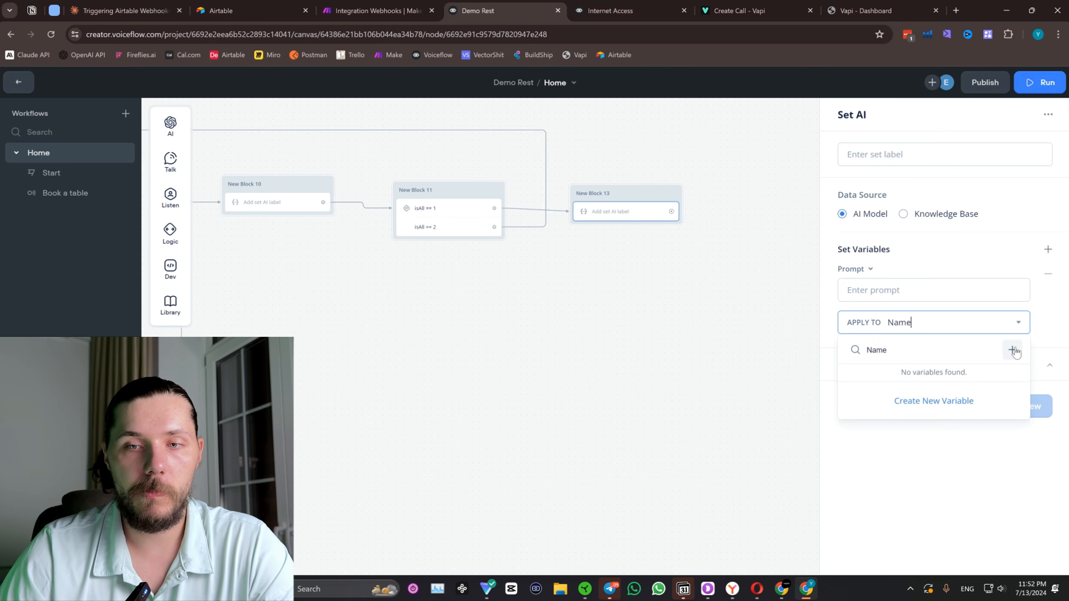
left_click(1013, 350)
double_click(469, 151)
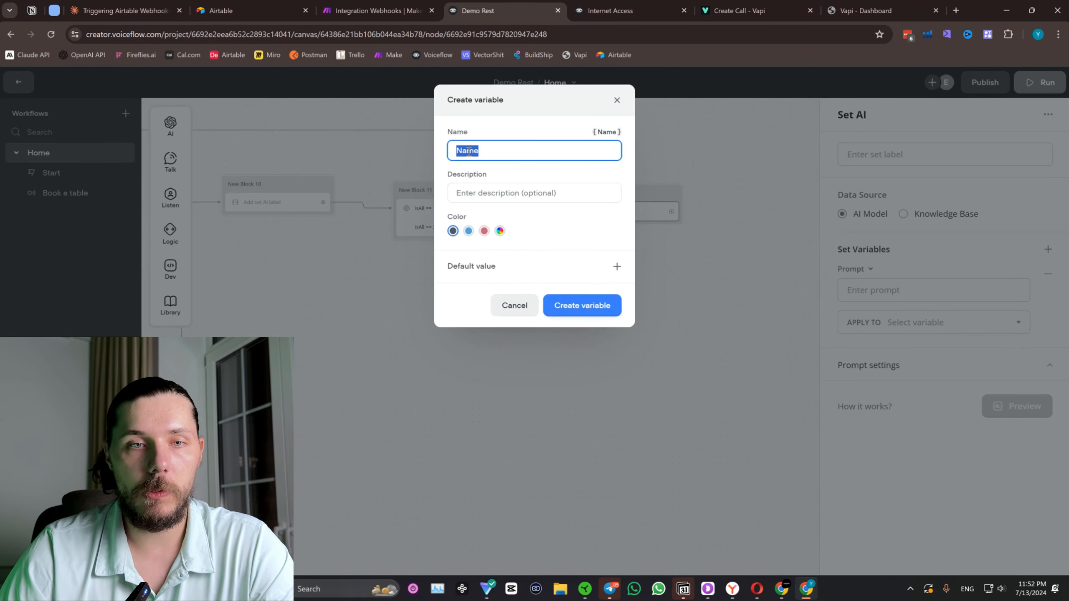
type("name")
left_click(585, 312)
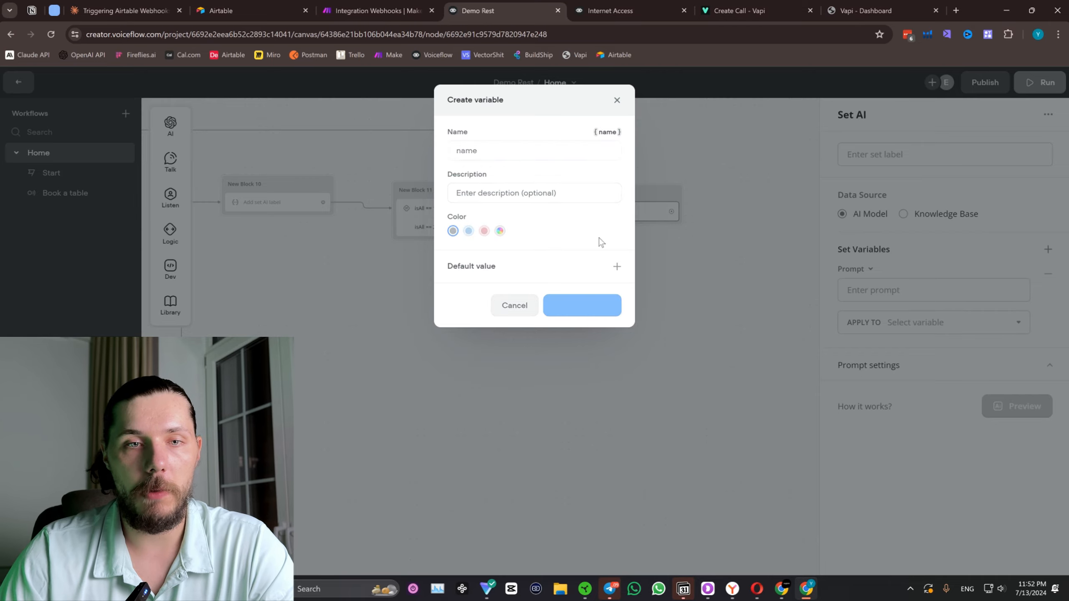
Begin New Block 13's prompt with "Your goal is to analyze the whole conversation with the user, find his name and output it.".
left_click(873, 290)
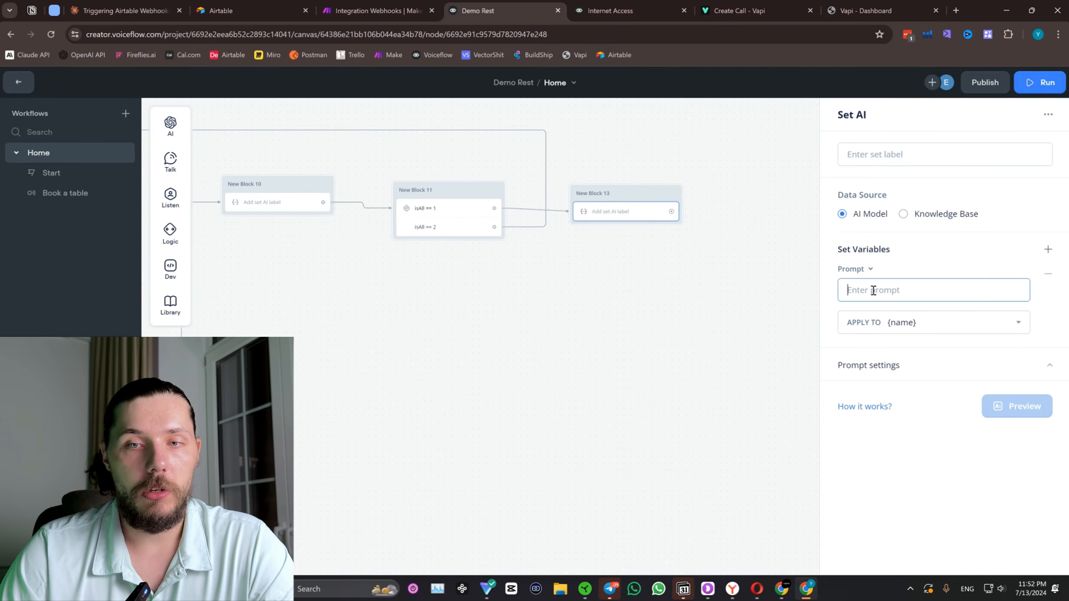
type("Your goal")
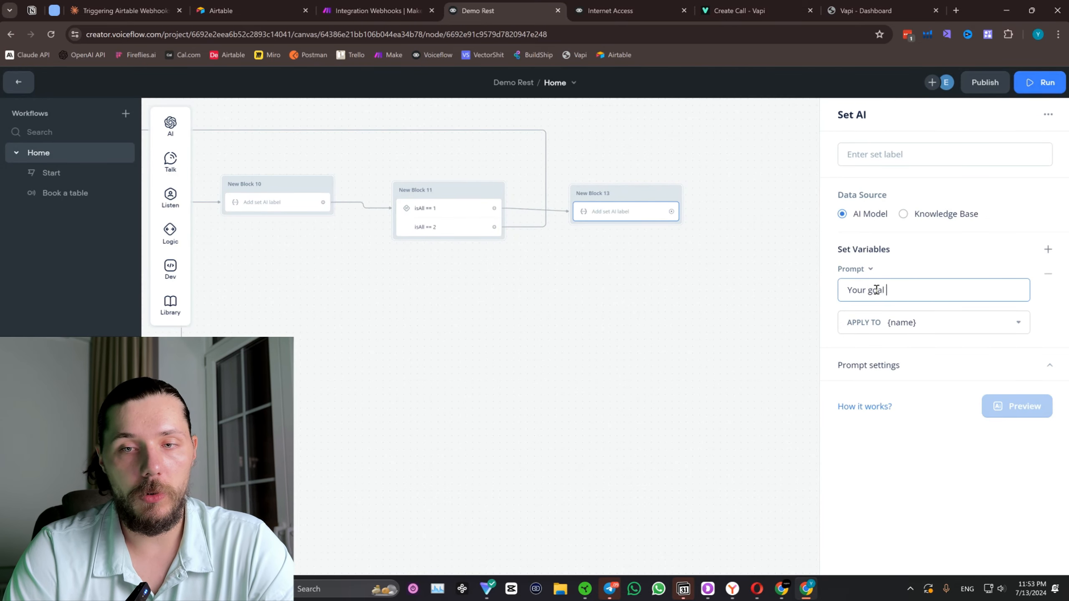
type(" is to analyze")
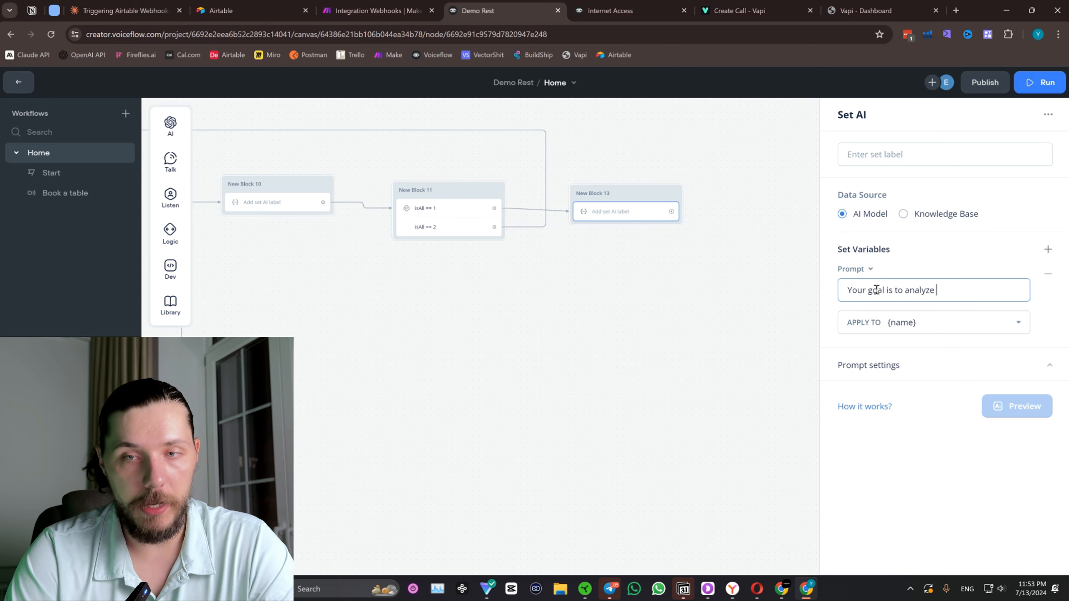
type(" the whole conv")
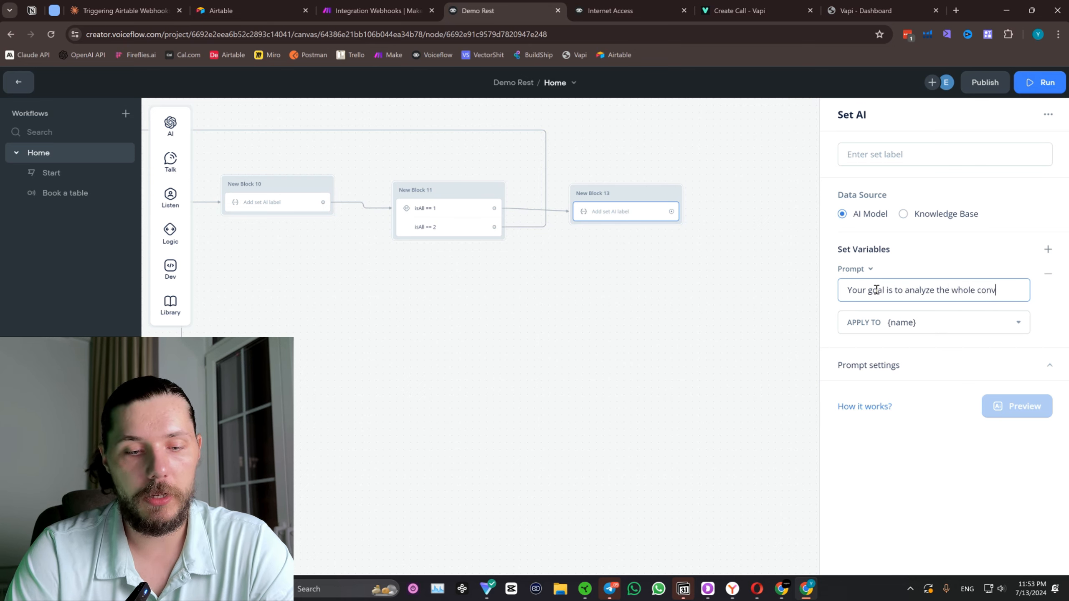
type("ersation with the ")
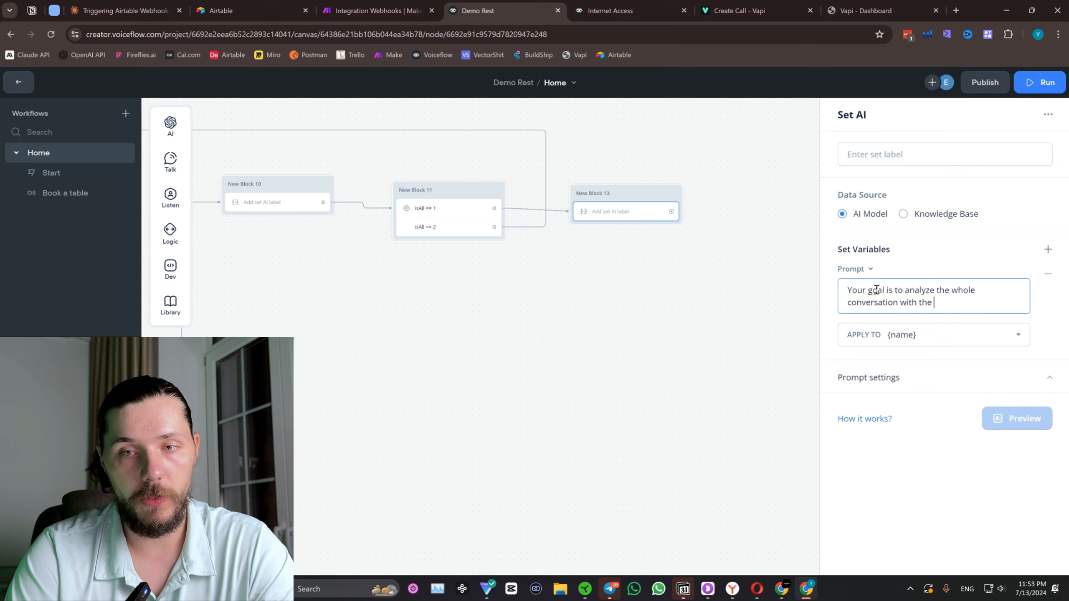
type("user and find his")
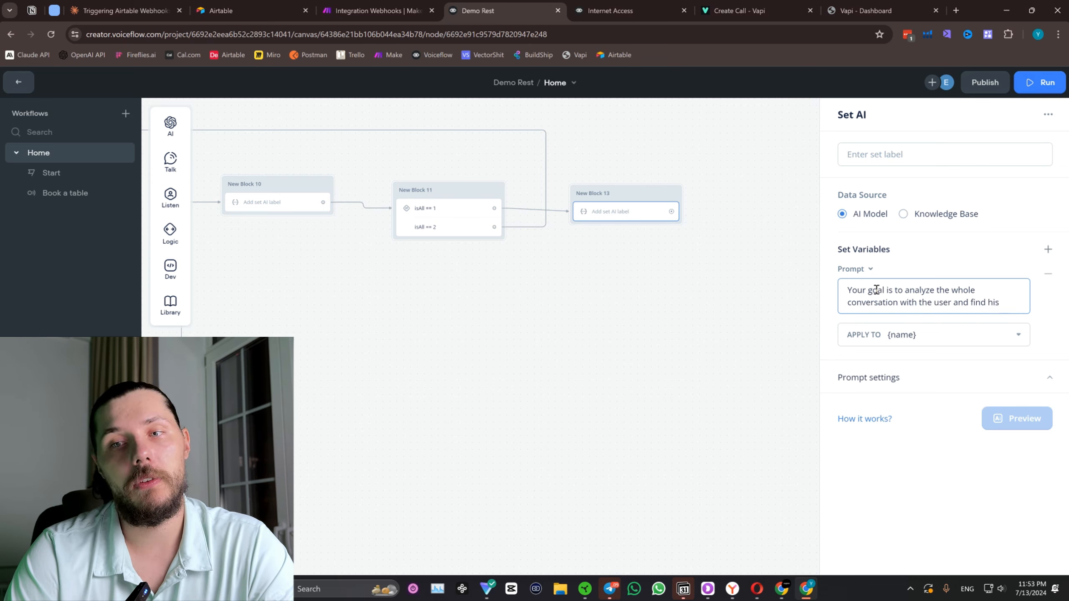
type(" name")
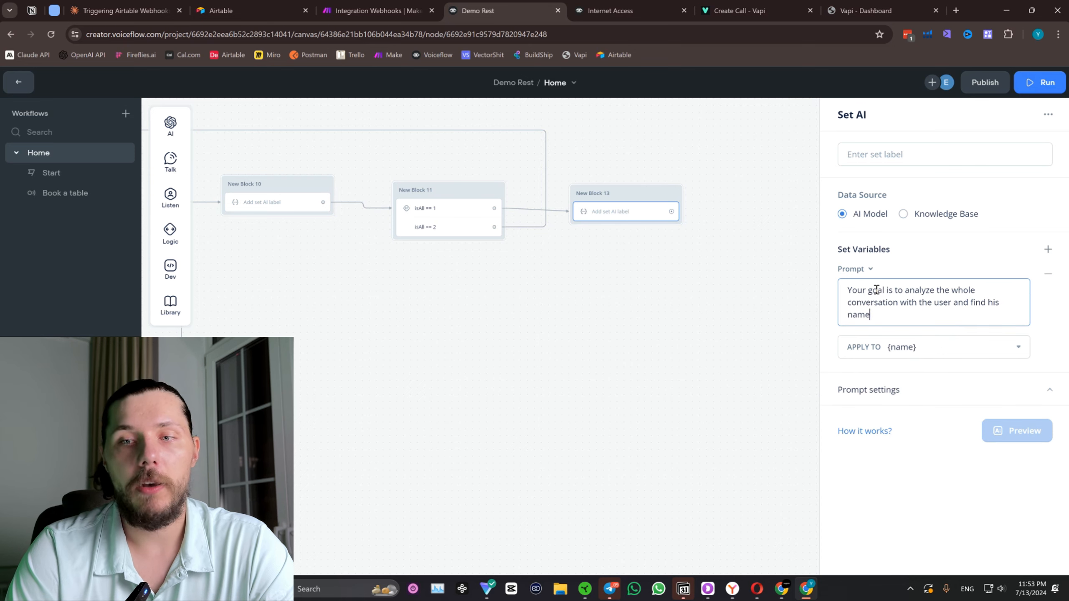
key("BackSpace")
key("BackSpace")
key("BackSpace")
key("BackSpace")
key("BackSpace")
key("BackSpace")
key("BackSpace")
key("BackSpace")
key("BackSpace")
key("BackSpace")
key("BackSpace")
key("BackSpace")
key("BackSpace")
key("BackSpace")
key("BackSpace")
key("BackSpace")
key("BackSpace")
type(", find")
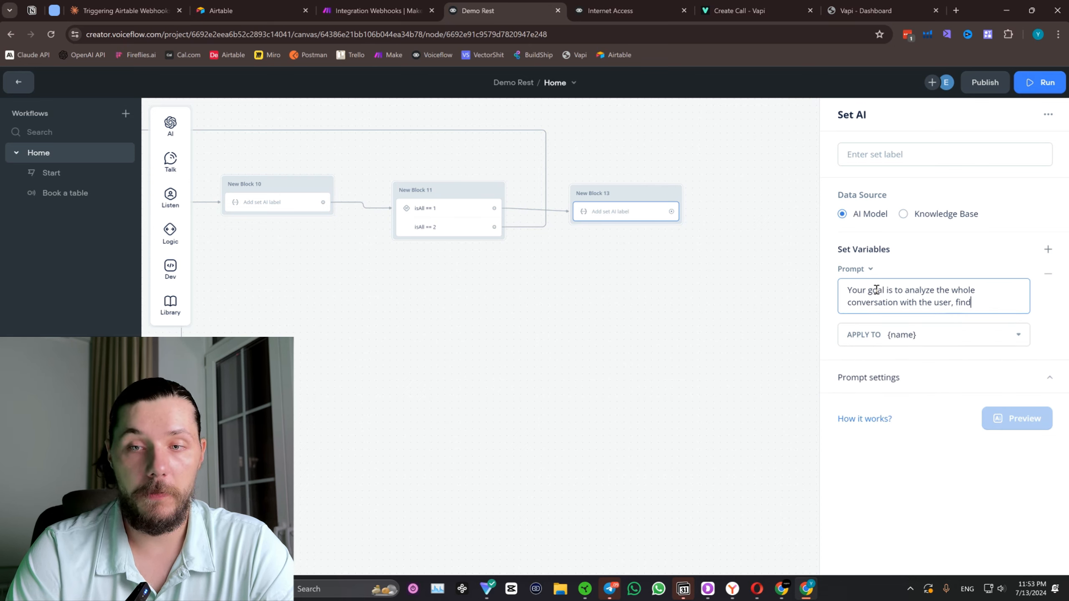
type("nd ou")
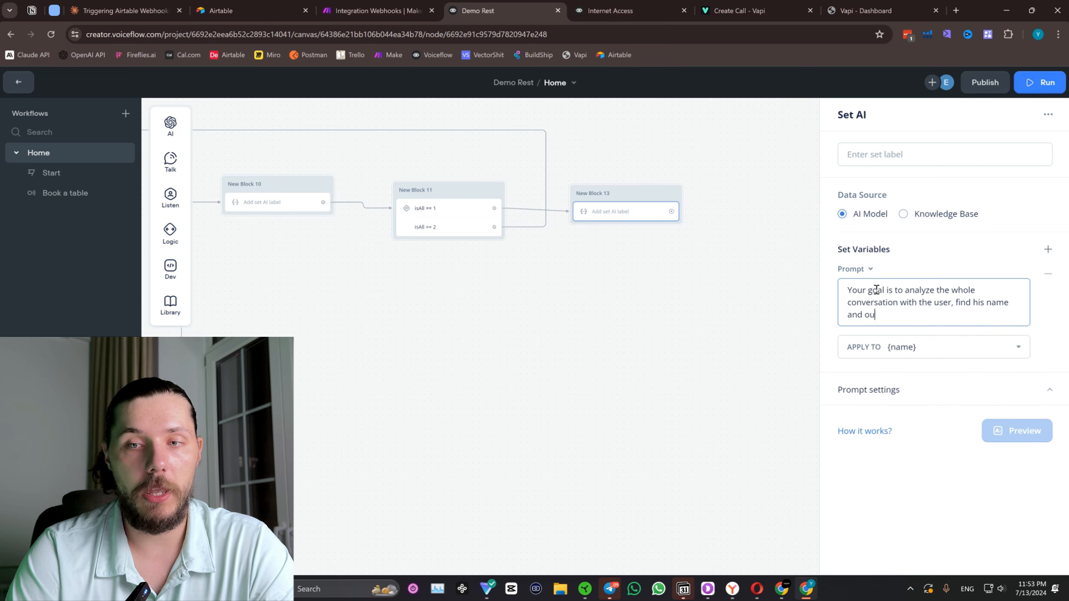
type("tput it.")
key("Return")
key("Return")
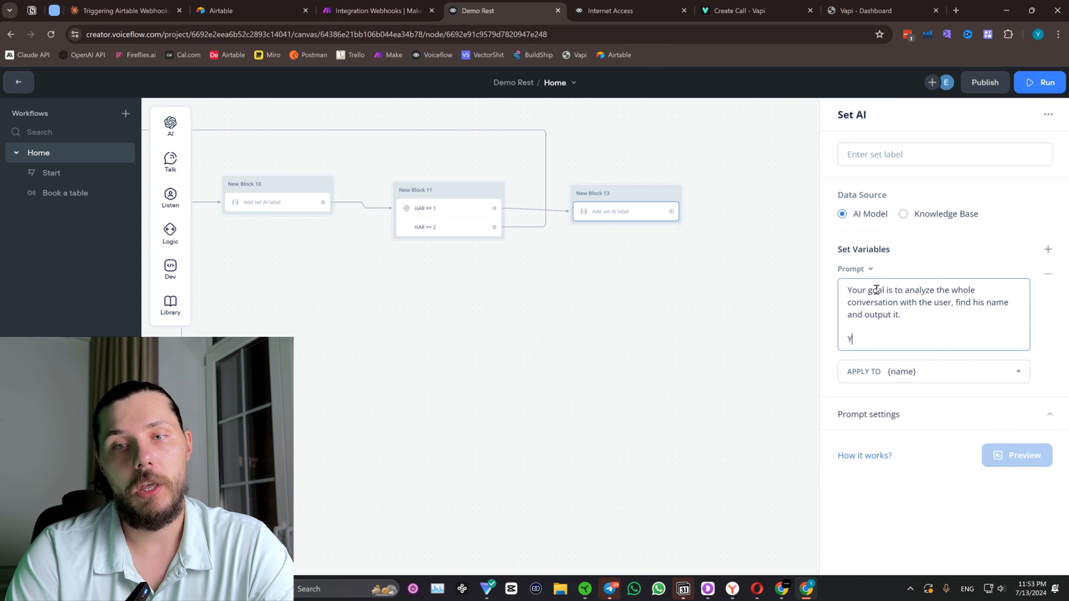
Add the prompt paragraph "You must always ONLY output the user name. No other words, symbols or explainers. Just output the user name.".
type("You must always ONLY out")
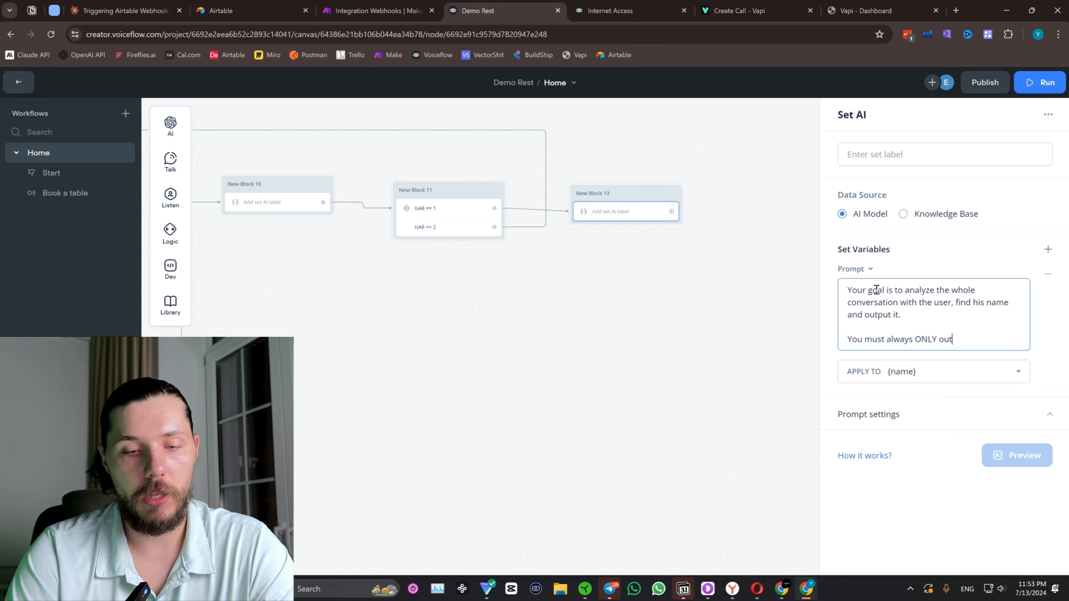
type("put the user name. ")
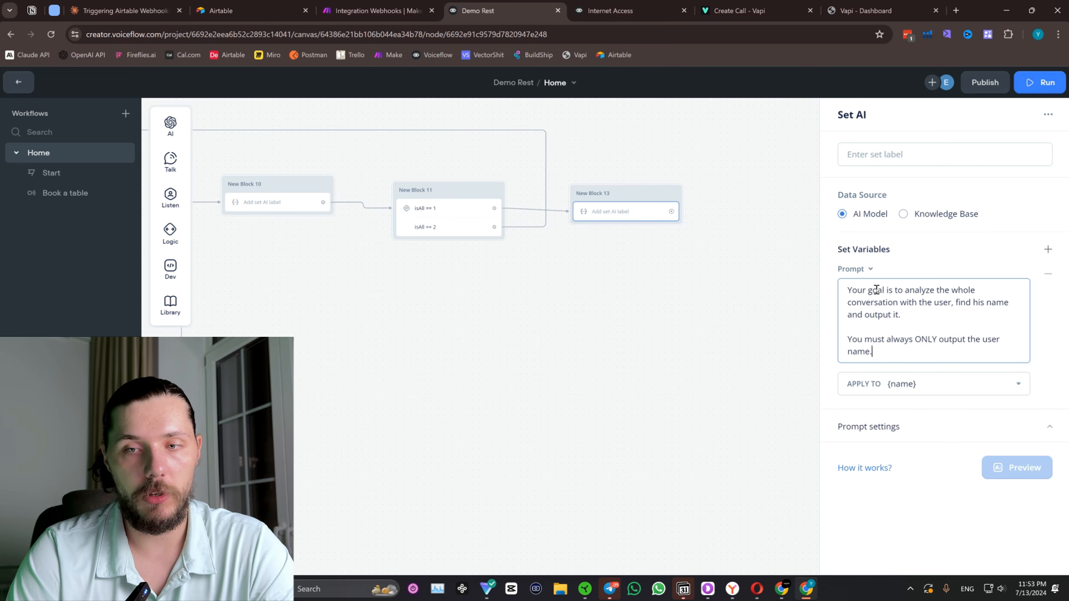
type("No other words, symbols or exp")
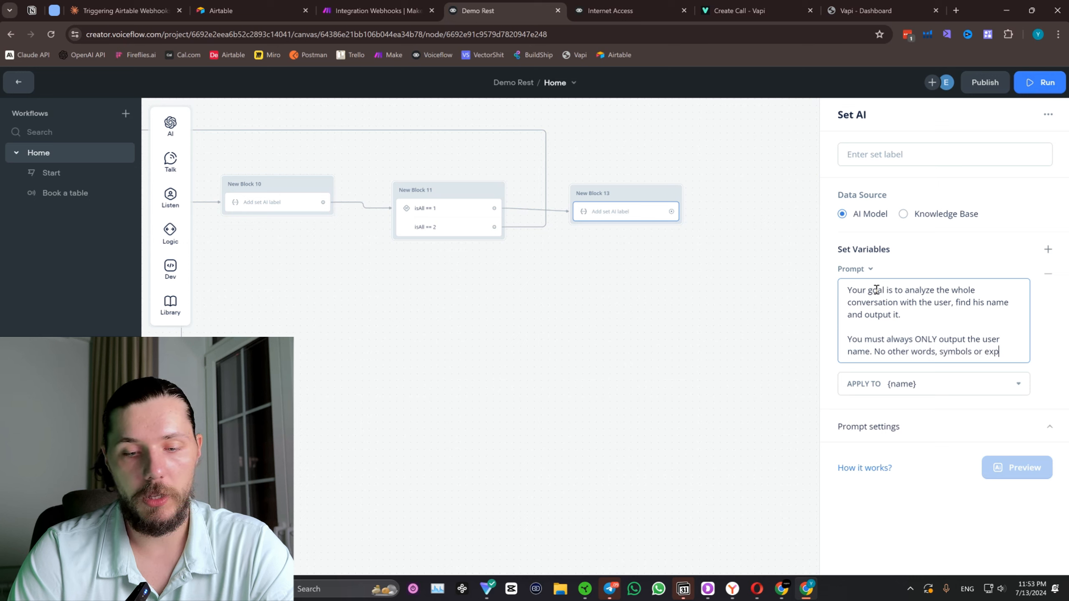
type("lainers. Just out")
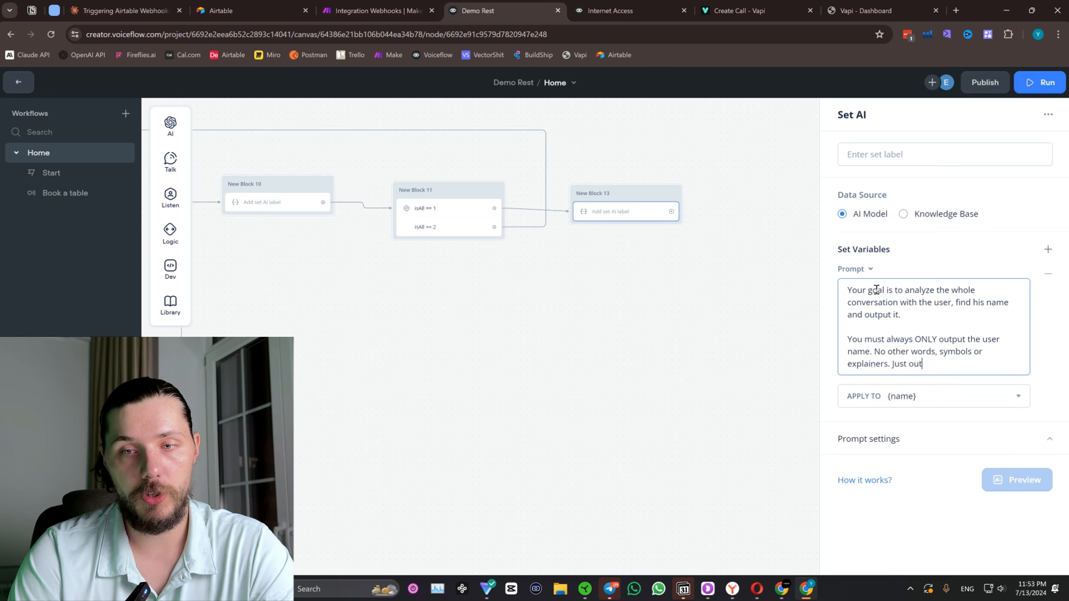
type("put the user")
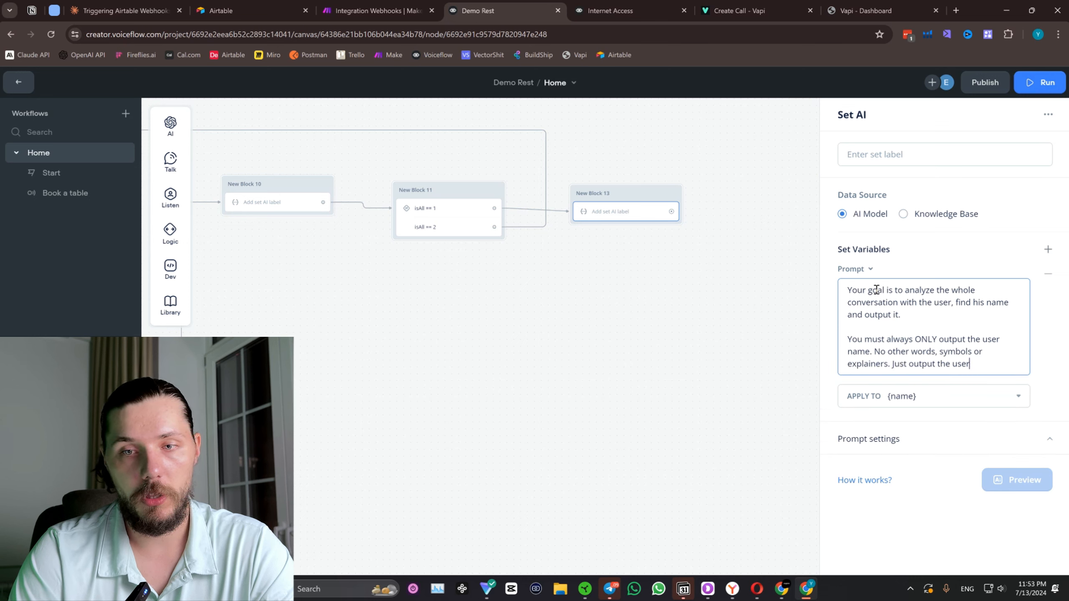
type(" name.")
key("Return")
key("Return")
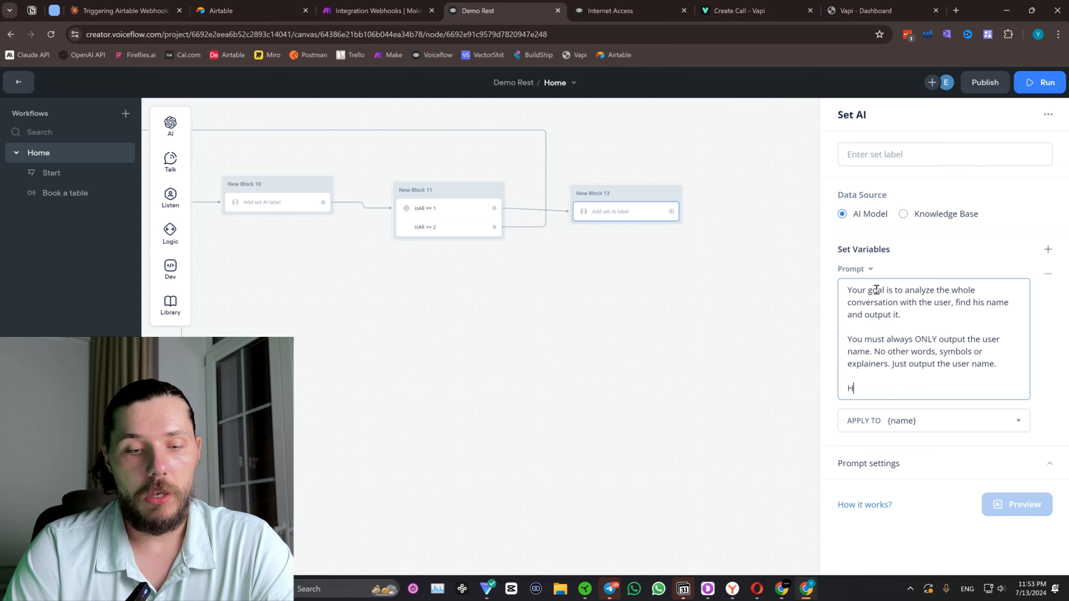
Copy the part of New Block 8's prompt from "Here is the last user utternace:" through the {customMemory} variable.
type("Here is the last")
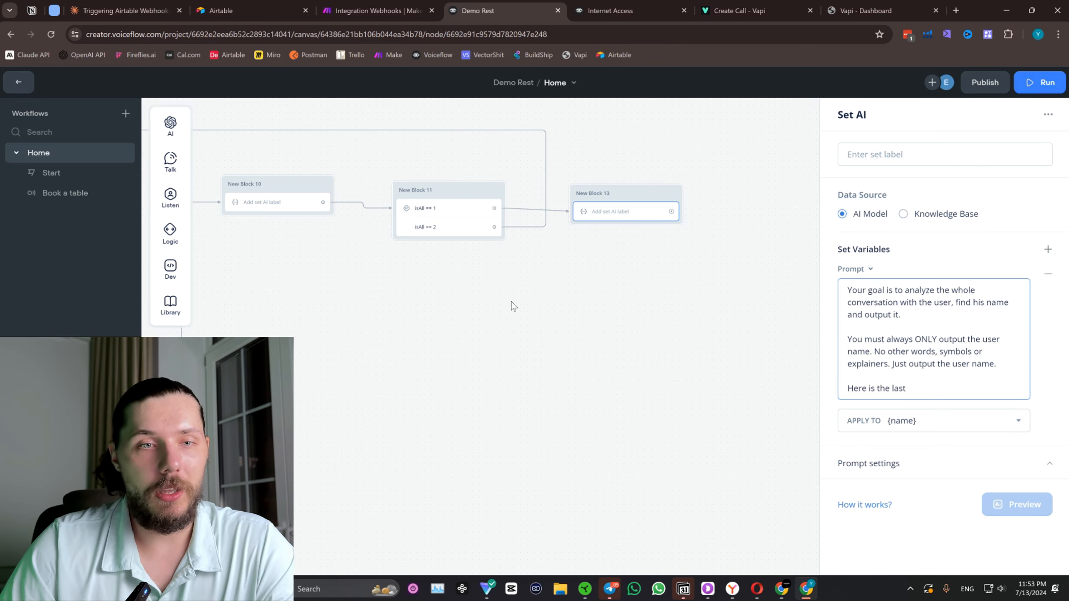
left_click_drag(476, 341, 817, 290)
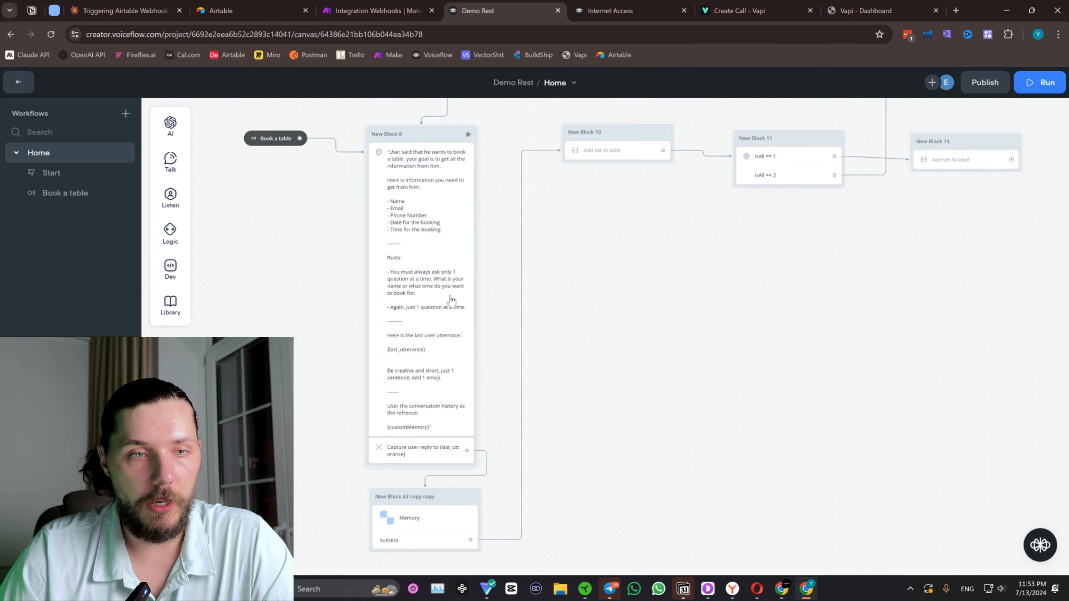
left_click(453, 301)
scroll(860, 402, "down", 5)
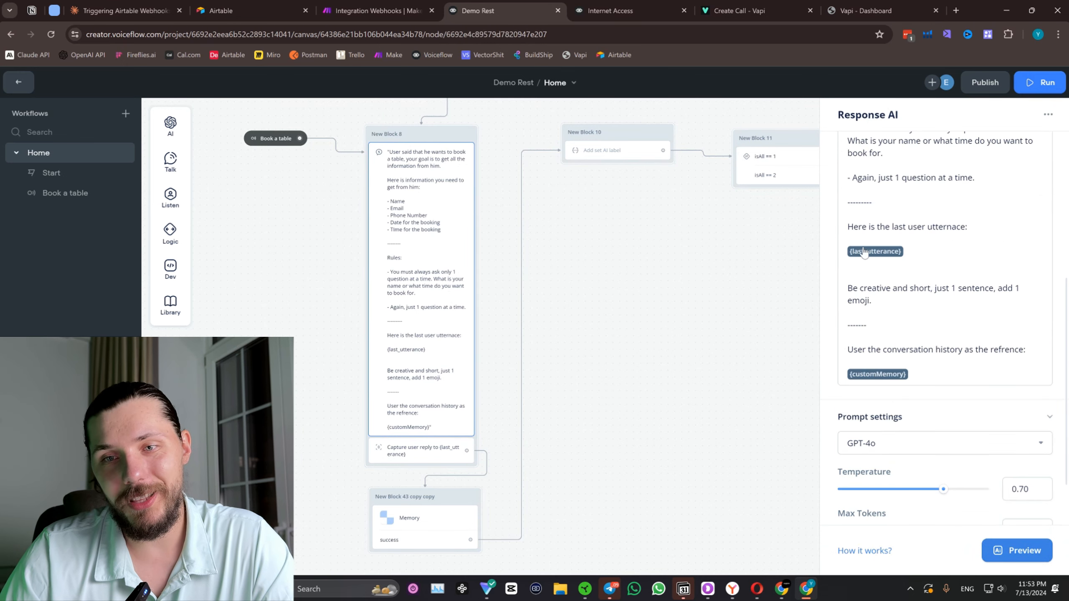
left_click_drag(850, 223, 944, 374)
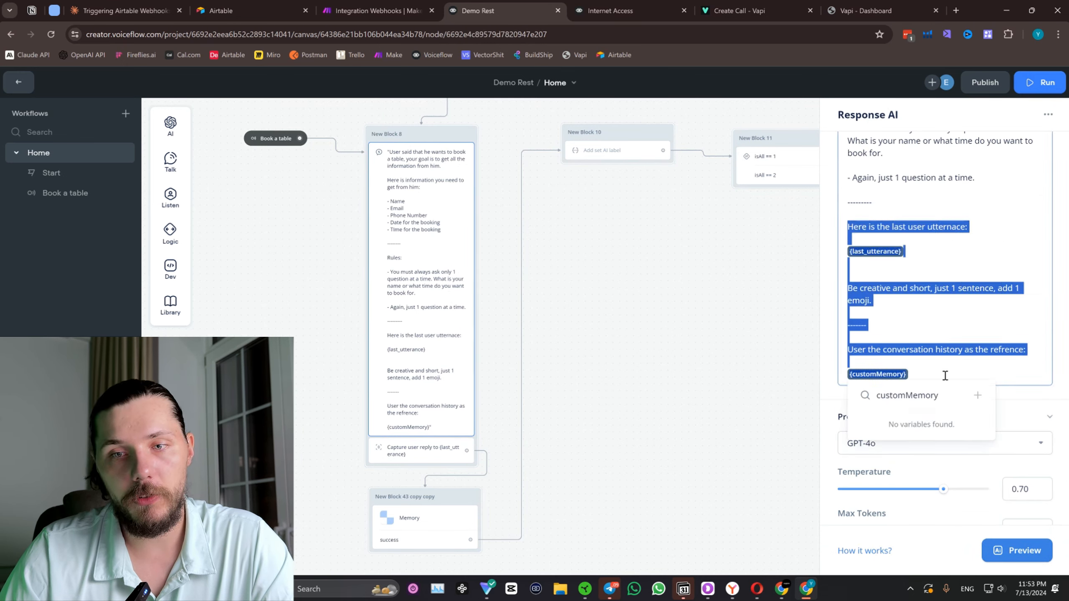
Replace the unfinished last line of New Block 13's prompt with the copied section containing {last_utterance} and {customMemory}.
left_click_drag(716, 278, 428, 329)
left_click(670, 211)
left_click(945, 386)
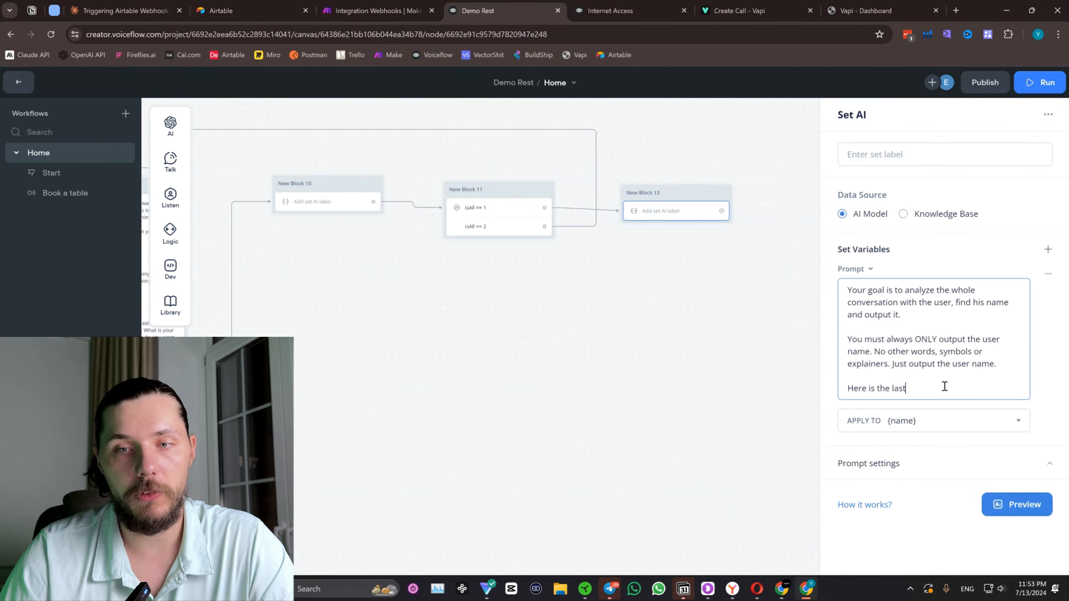
triple_click(881, 388)
key("BackSpace")
type("Here is the last user utterance:  {last_utterance}    Be creative and short, just 1 sentence, add 1 emoji.  -------  User the conversation history as the refrence:  {customMemory}")
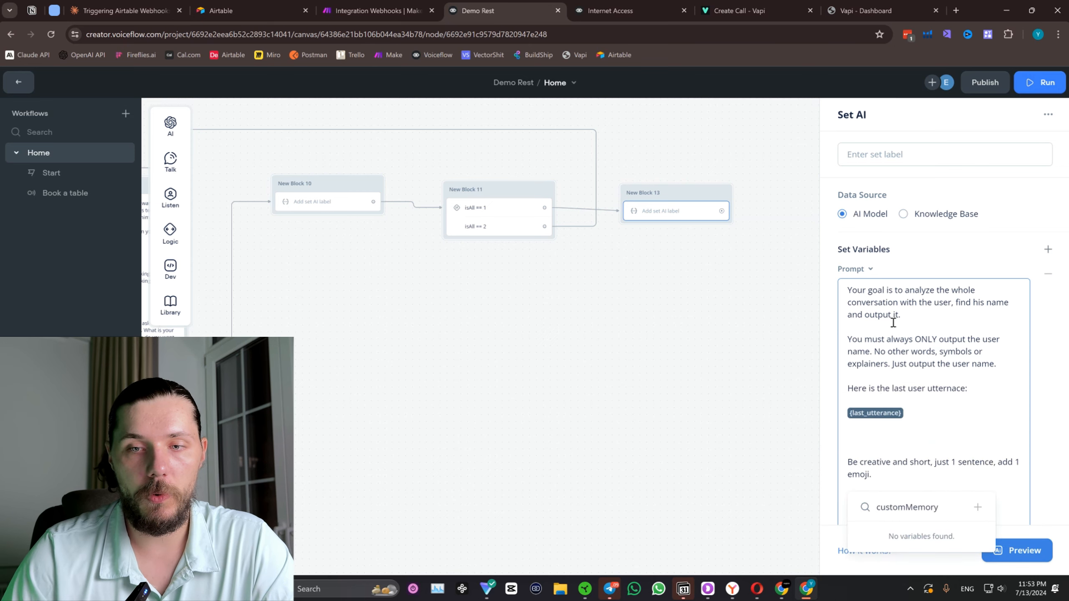
scroll(908, 337, "down", 3)
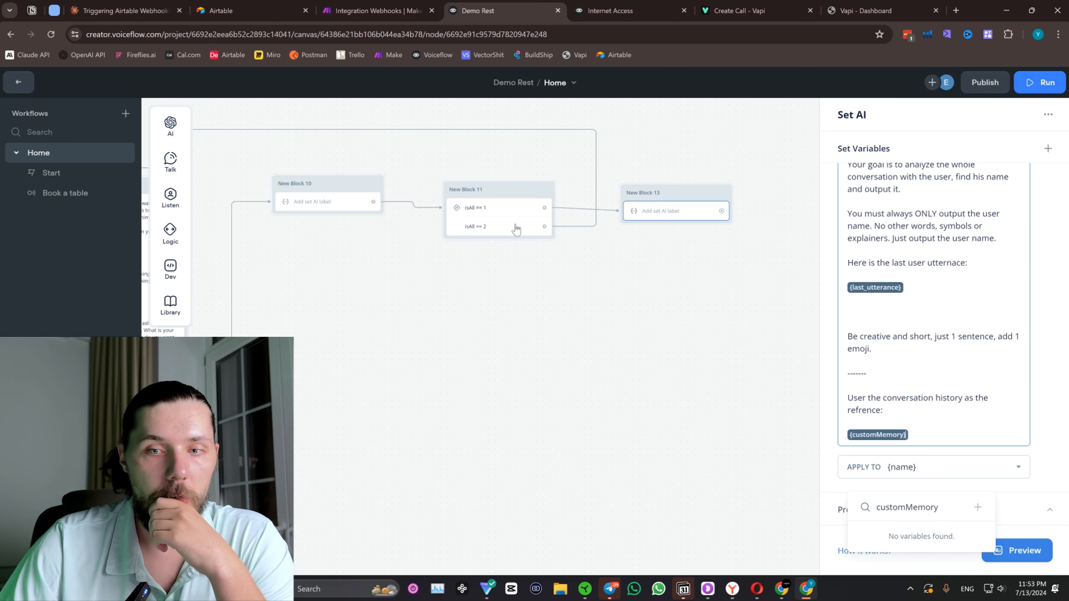
left_click(624, 313)
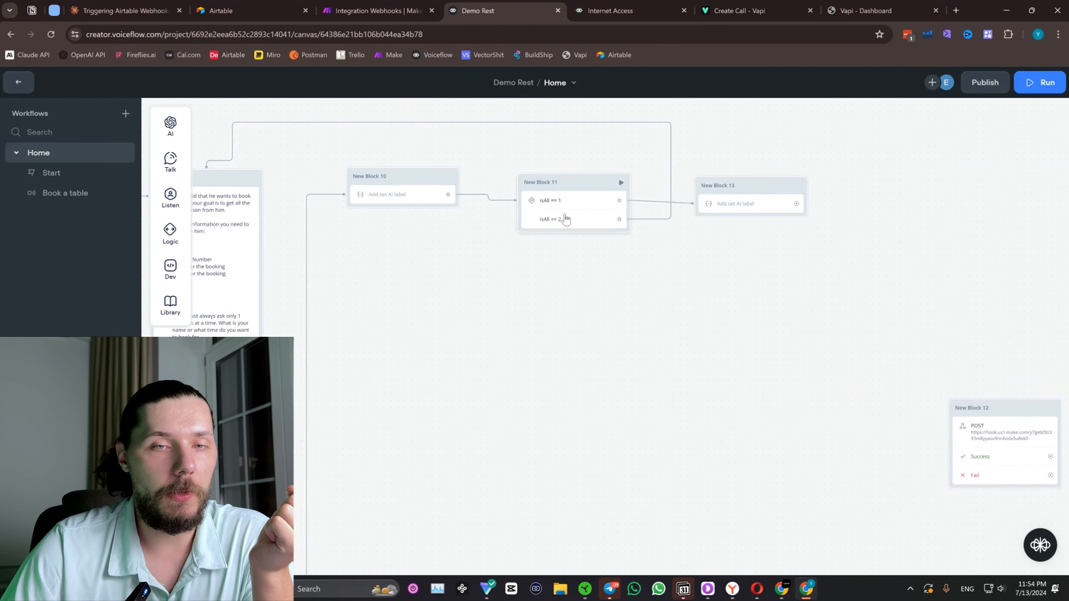
Set New Block 13's prompt settings to the GPT-4o model, temperature 0.10 and 500 max tokens.
left_click(755, 206)
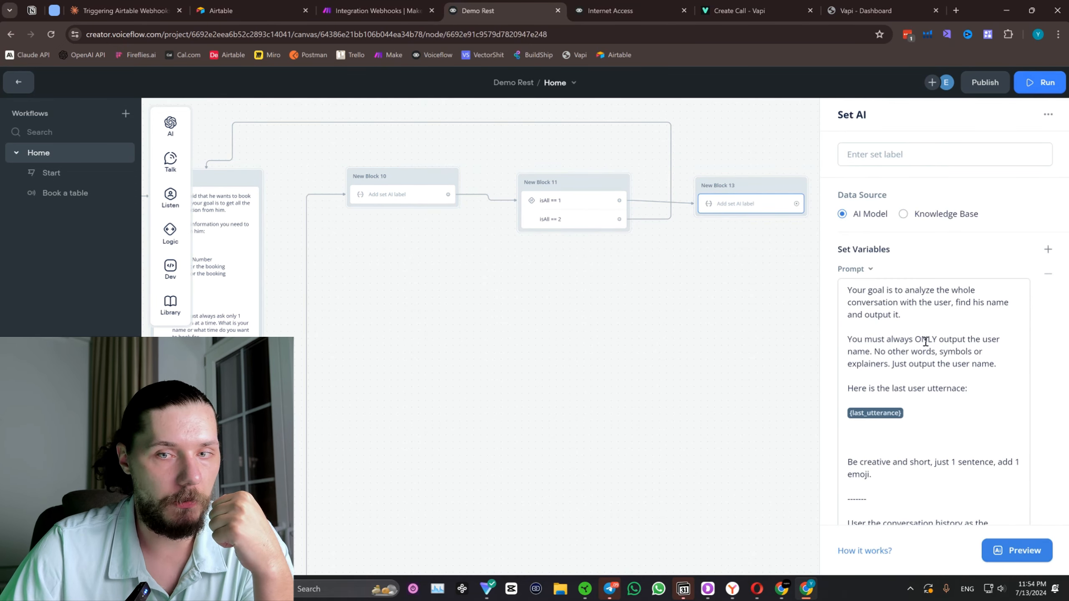
scroll(931, 370, "down", 3)
left_click(937, 508)
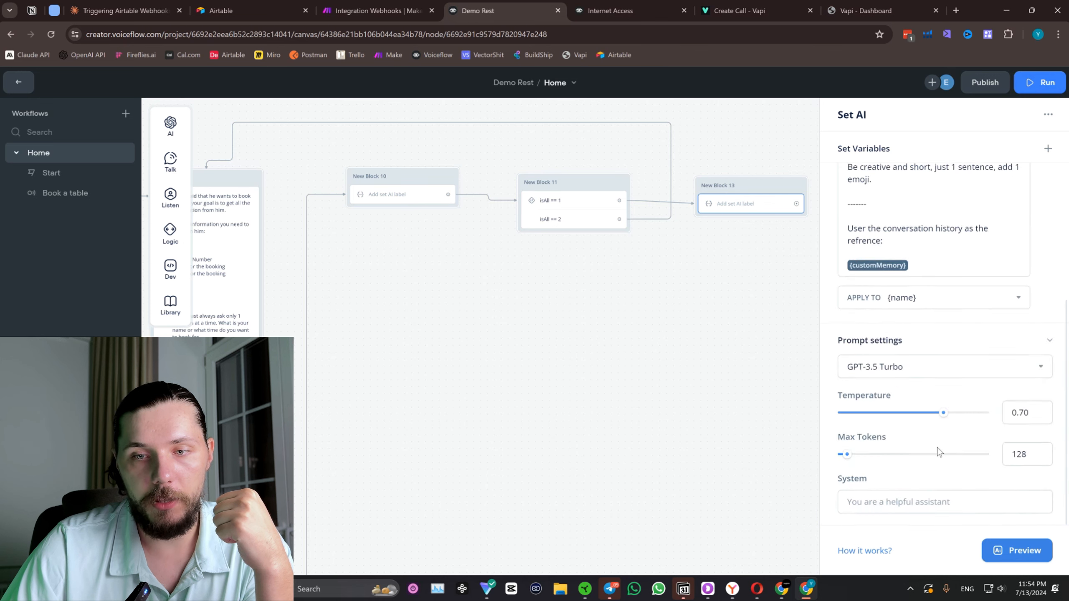
left_click(905, 373)
left_click(908, 467)
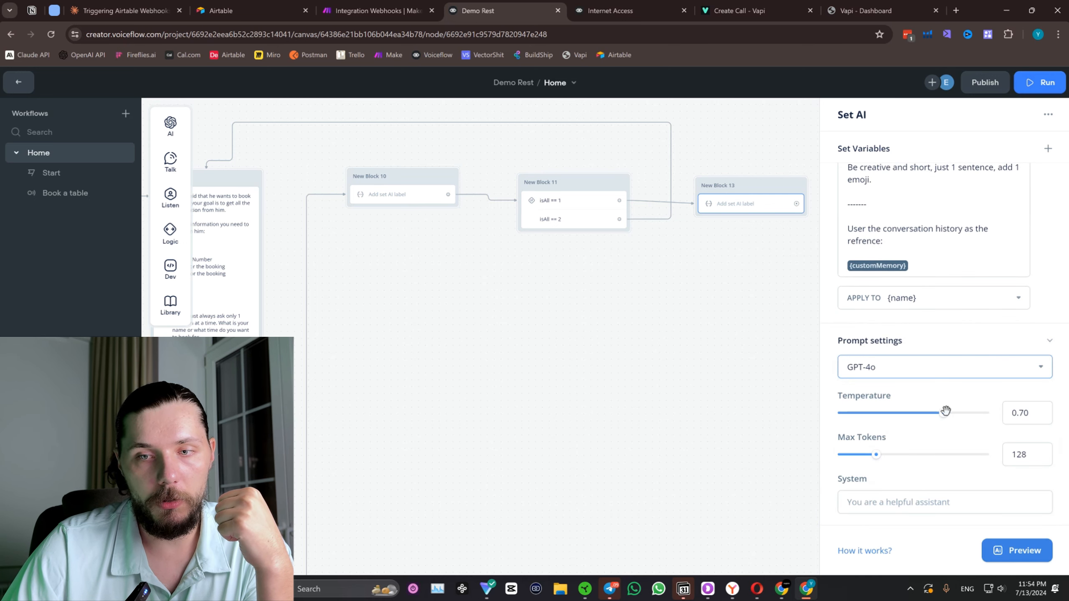
left_click_drag(944, 412, 831, 416)
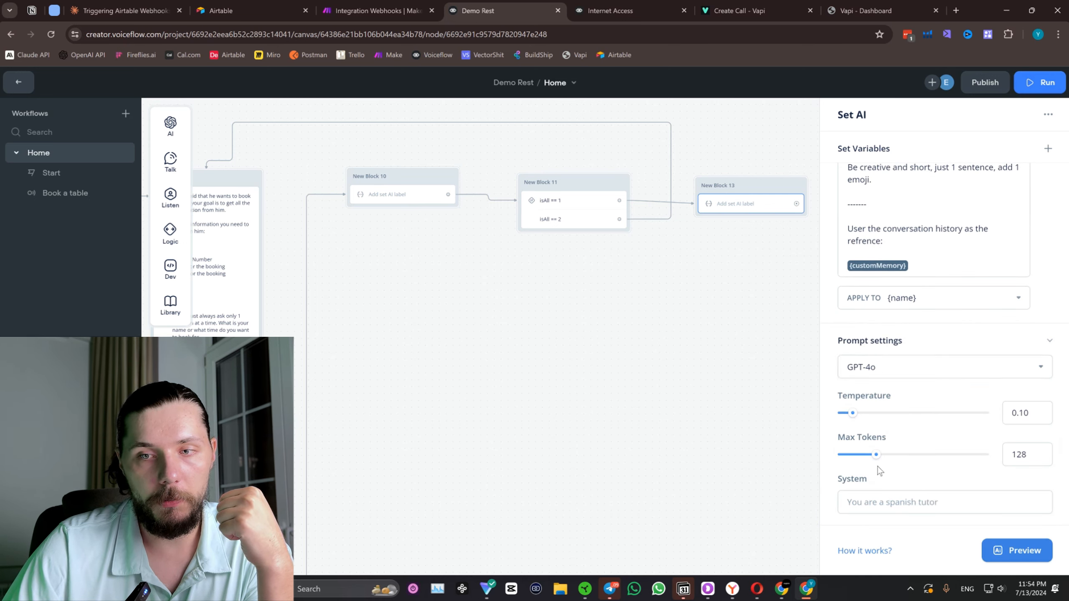
left_click_drag(874, 452, 1027, 454)
mouse_move(853, 439)
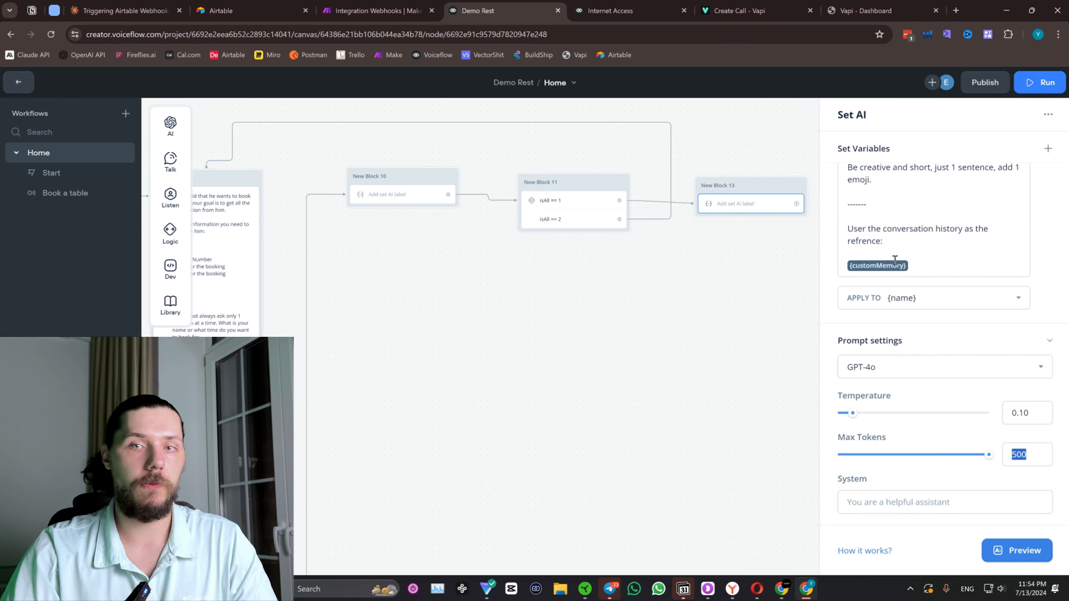
Duplicate New Block 13, place the copy beside the original and connect the original's output to it.
left_click(531, 277)
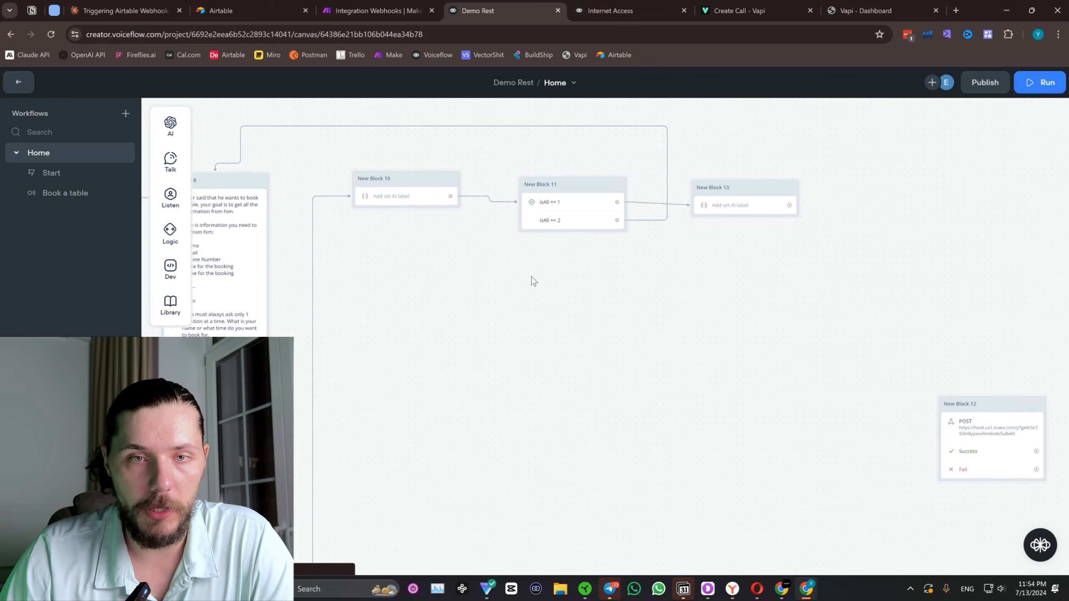
scroll(531, 276, "down", 3)
left_click_drag(502, 328, 549, 314)
left_click_drag(909, 363, 917, 376)
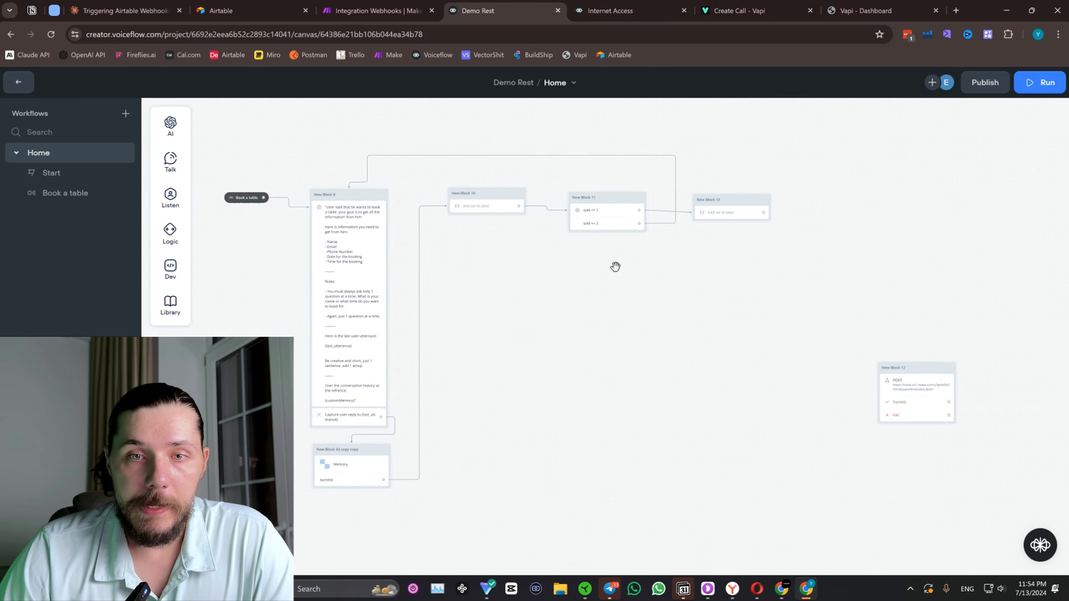
scroll(616, 266, "up", 3)
right_click(666, 194)
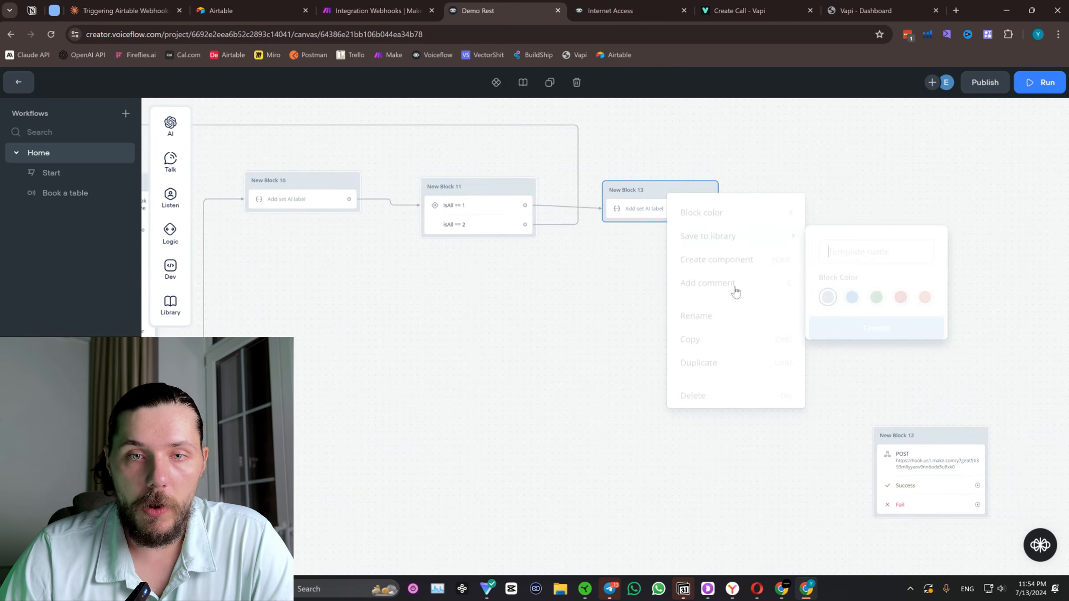
left_click(745, 363)
left_click_drag(484, 196, 579, 179)
left_click_drag(468, 207, 567, 184)
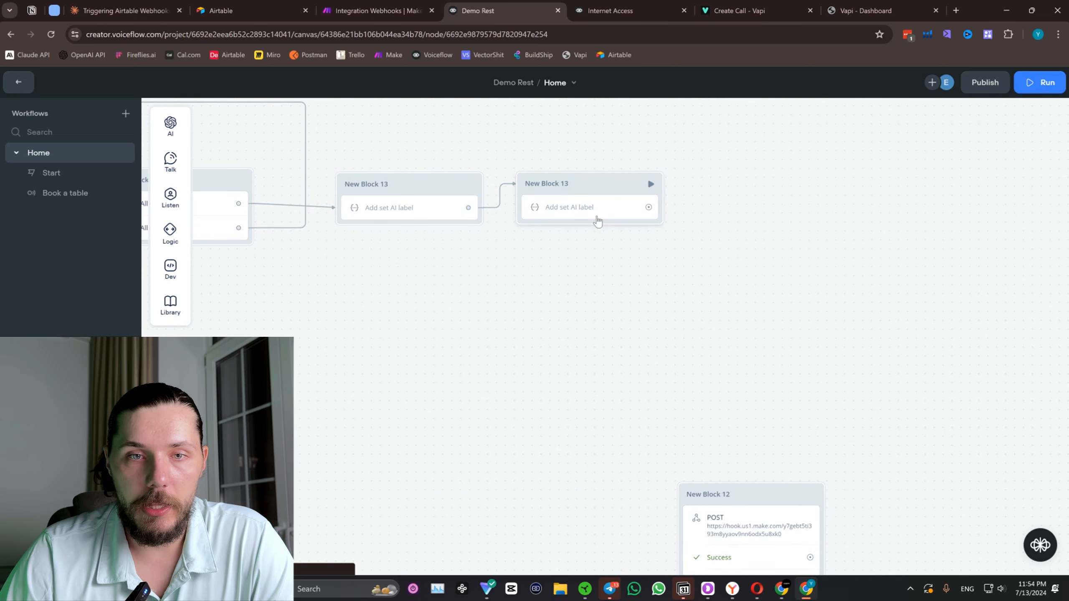
Review the prompt of the duplicated Set AI block and close its settings.
left_click(597, 219)
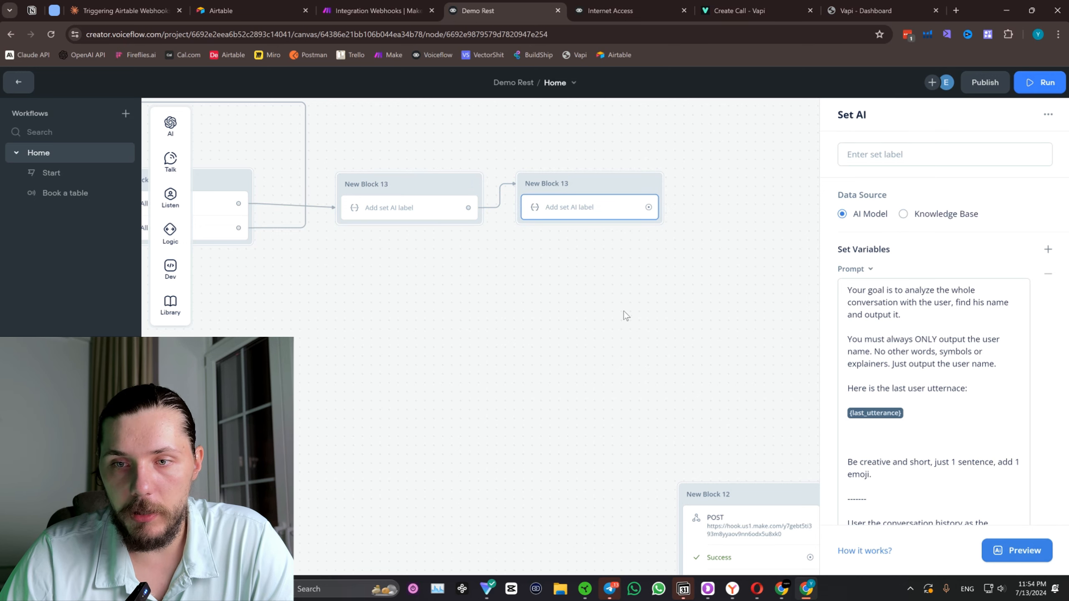
scroll(623, 311, "down", 1)
left_click_drag(623, 310, 556, 306)
left_click(556, 306)
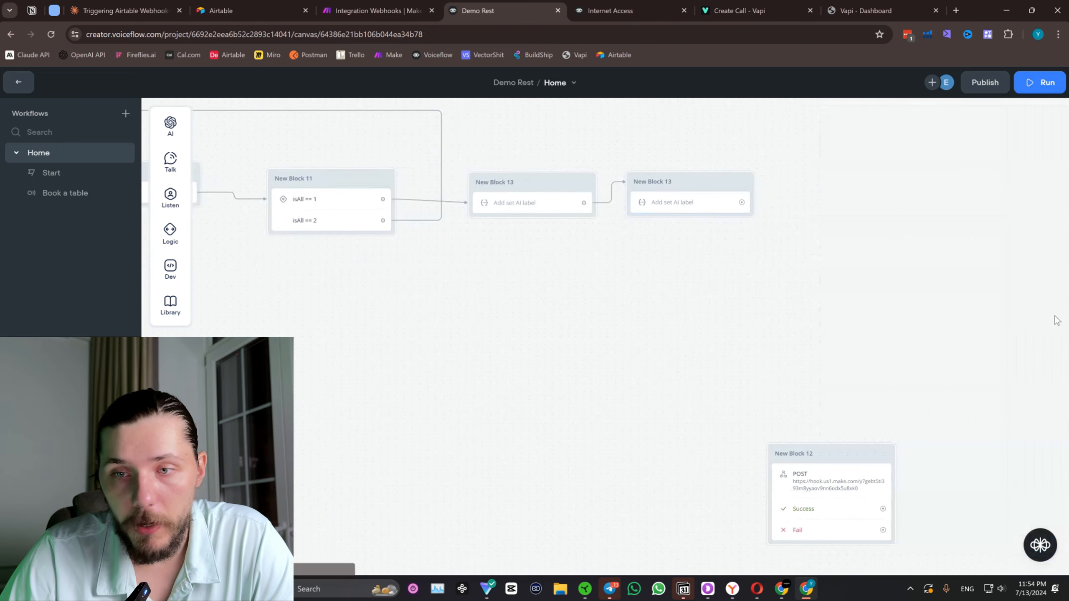
Replace each "name" in the duplicated Set AI block's prompt with "email" so it extracts the user's email.
left_click(677, 202)
double_click(993, 303)
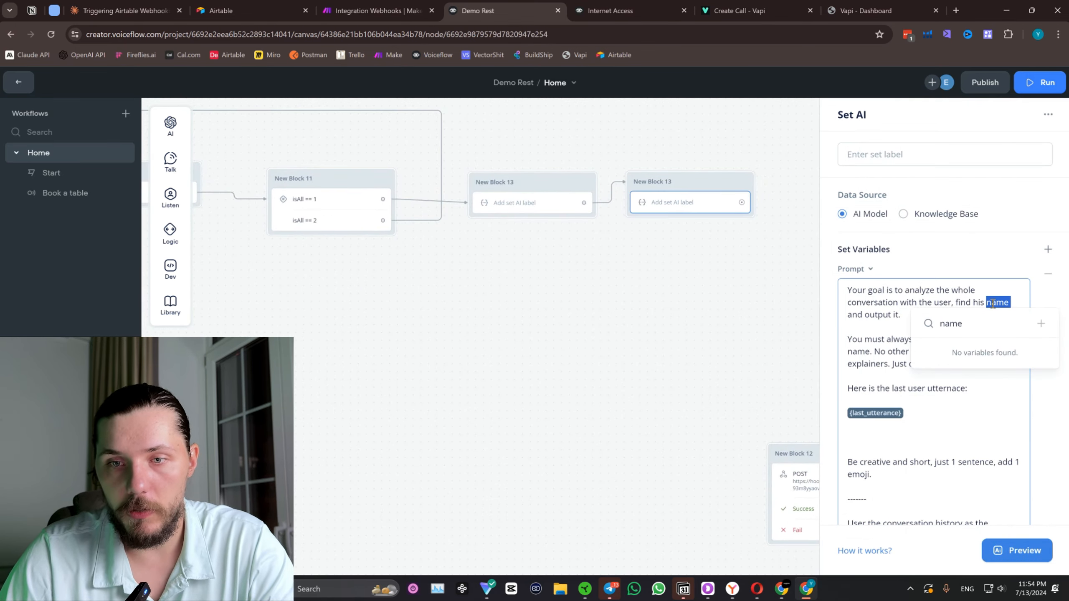
type("email")
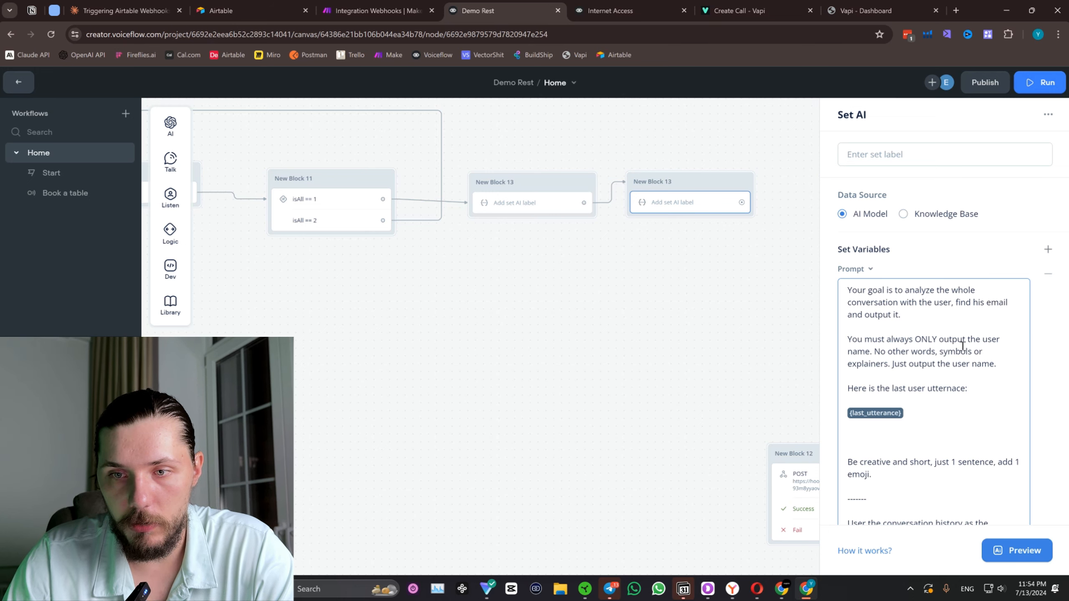
double_click(863, 352)
type("email")
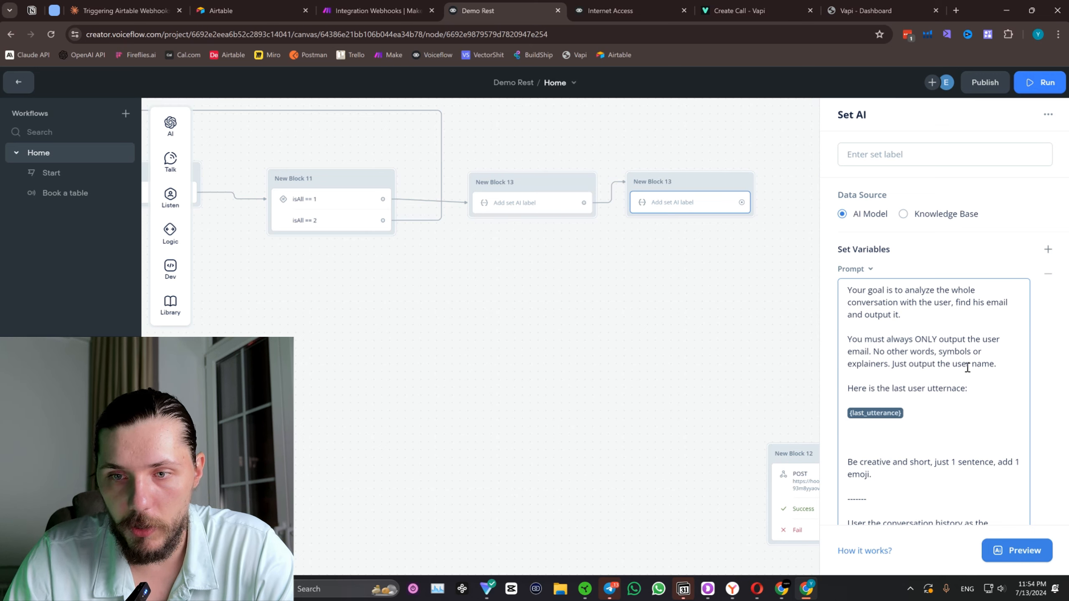
double_click(981, 363)
type("email")
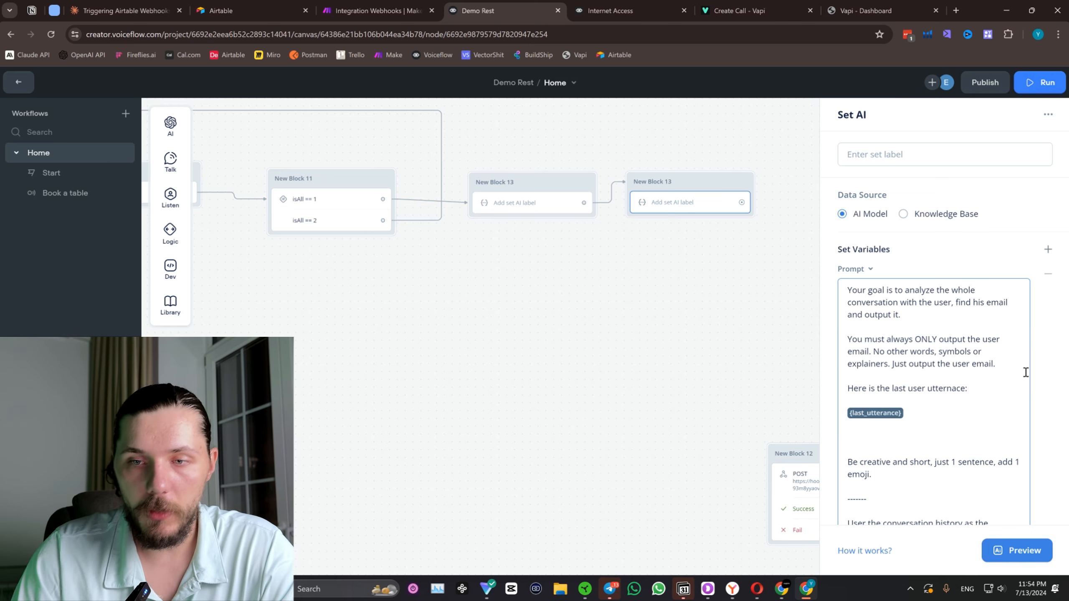
Create a new variable named email as the one the duplicated Set AI block applies its output to.
scroll(968, 404, "down", 3)
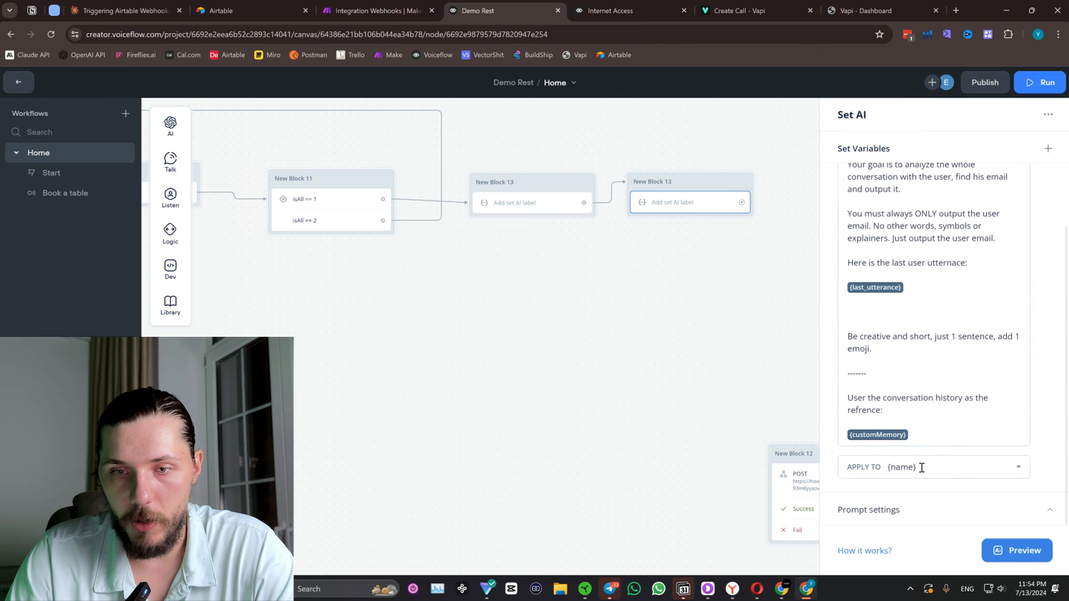
left_click(920, 467)
left_click(933, 434)
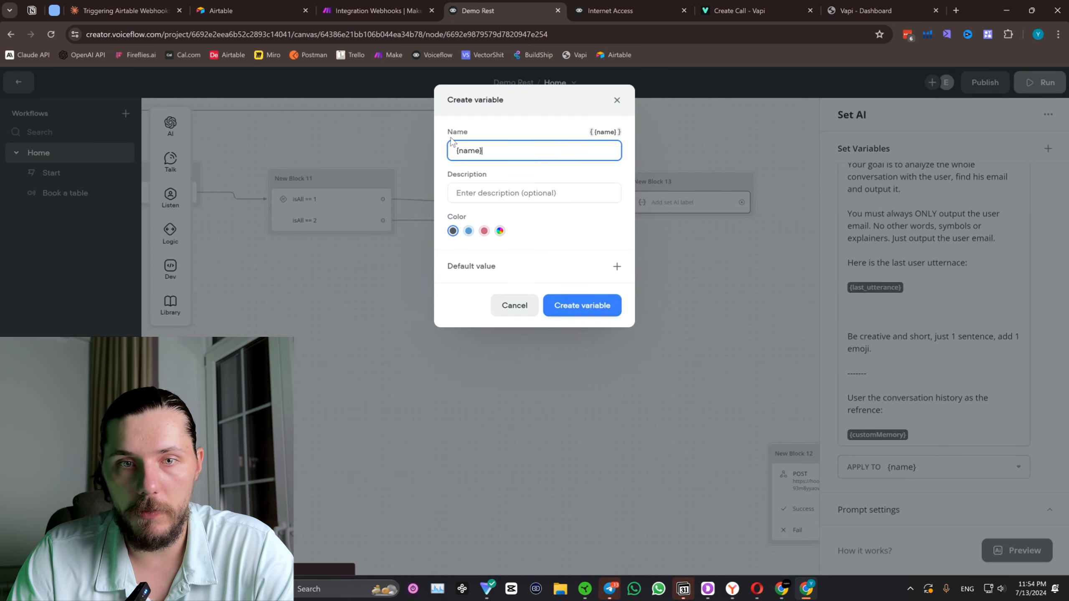
key("ctrl+a")
type("ema")
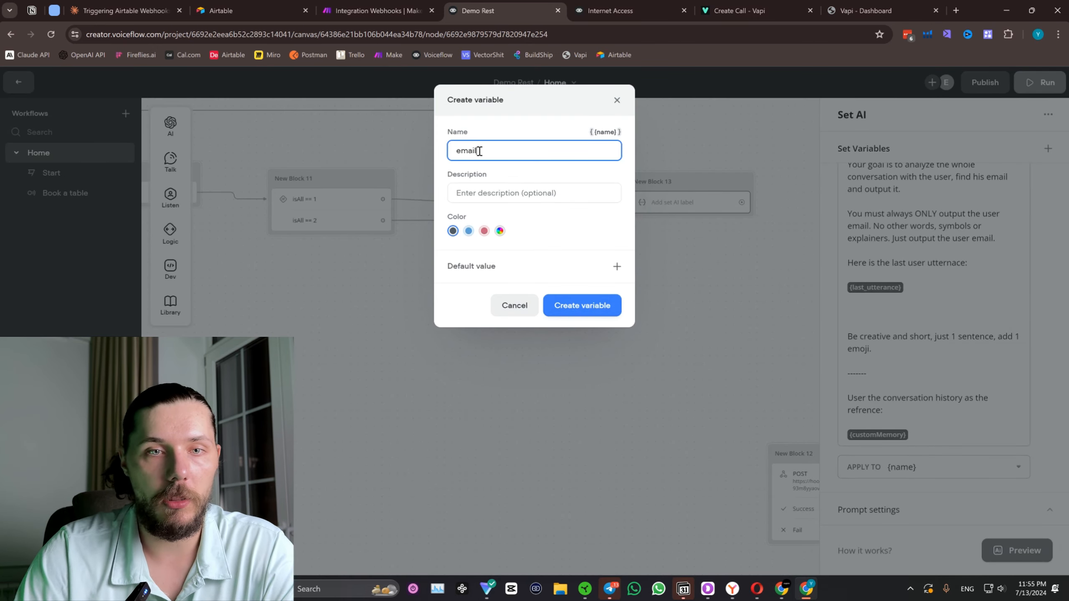
left_click(587, 302)
Duplicate the email extraction block, place the copy beside it and connect the email block's output to the copy.
left_click_drag(693, 245, 429, 267)
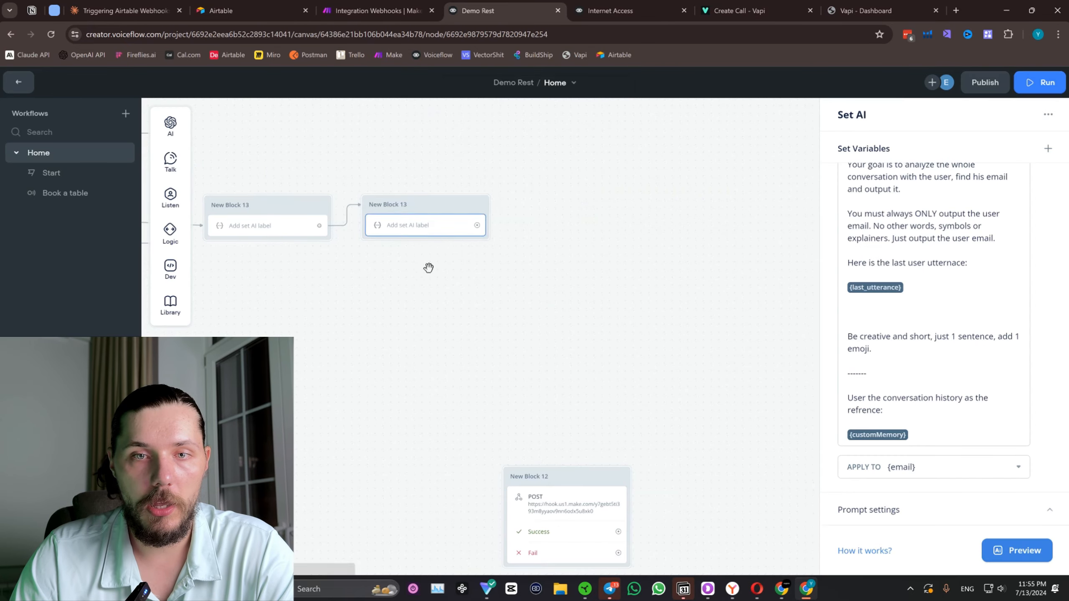
right_click(446, 208)
left_click(483, 371)
left_click(580, 188)
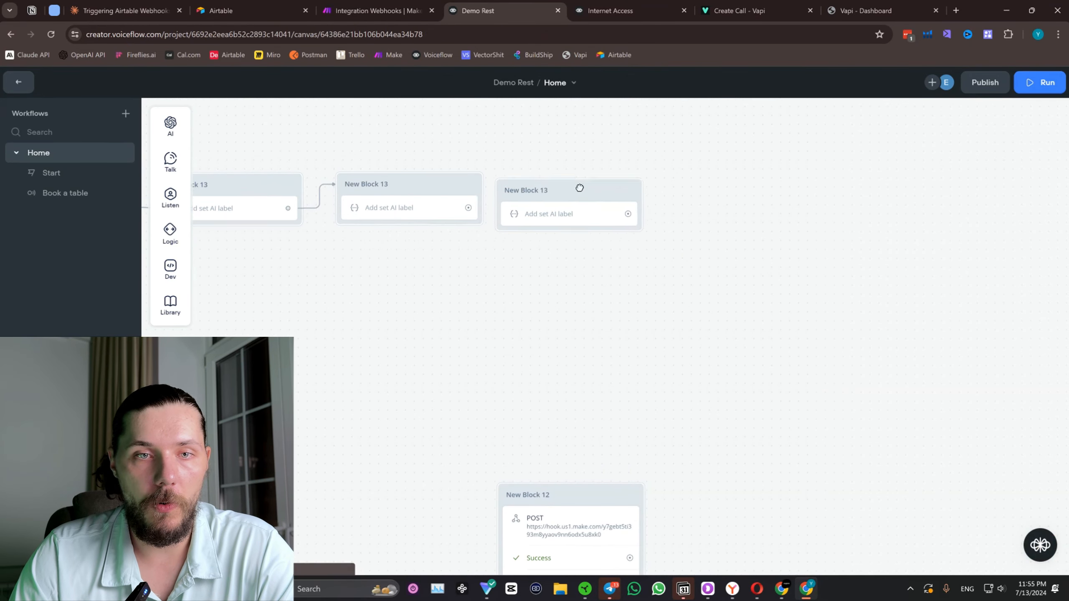
left_click_drag(579, 187, 600, 180)
left_click_drag(468, 208, 563, 185)
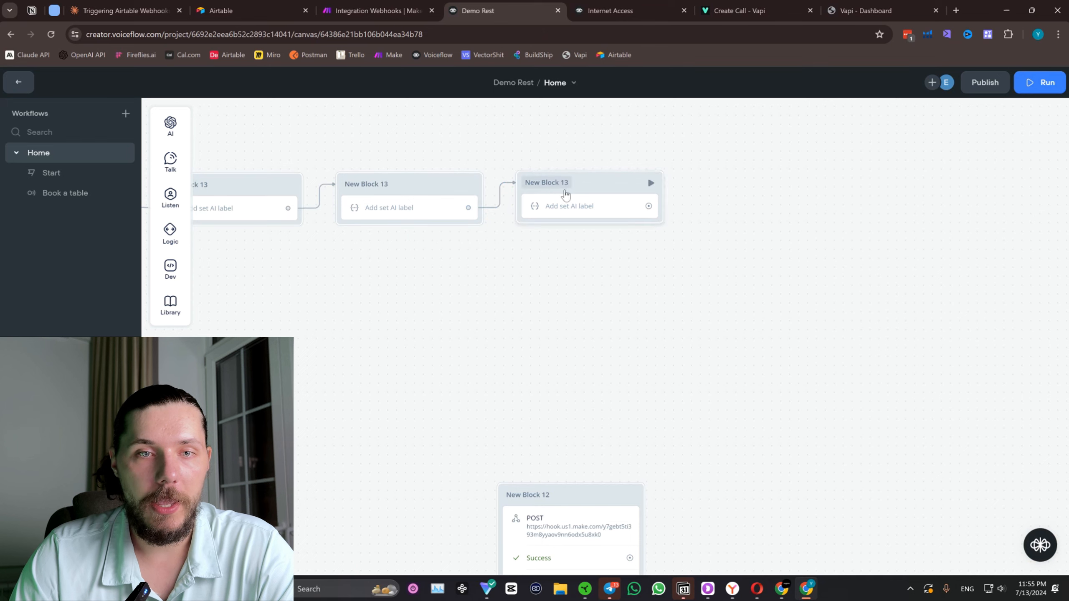
In the third Set AI block's prompt, change the goal sentence to find the user's "phone number" instead of the email.
left_click_drag(424, 288, 928, 277)
scroll(601, 325, "down", 3)
left_click_drag(562, 321, 735, 297)
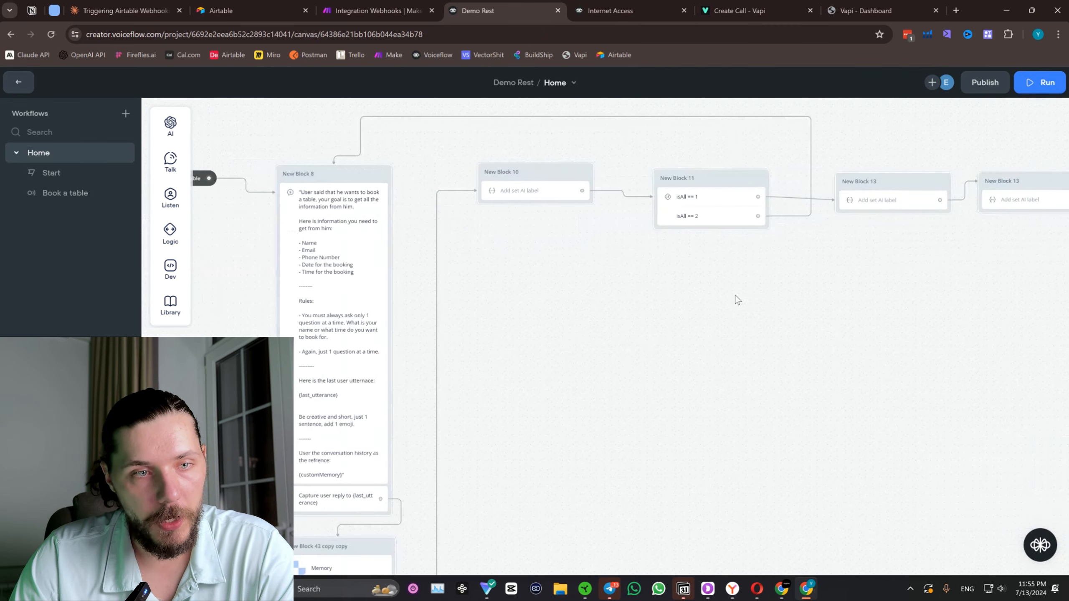
left_click_drag(957, 306, 503, 293)
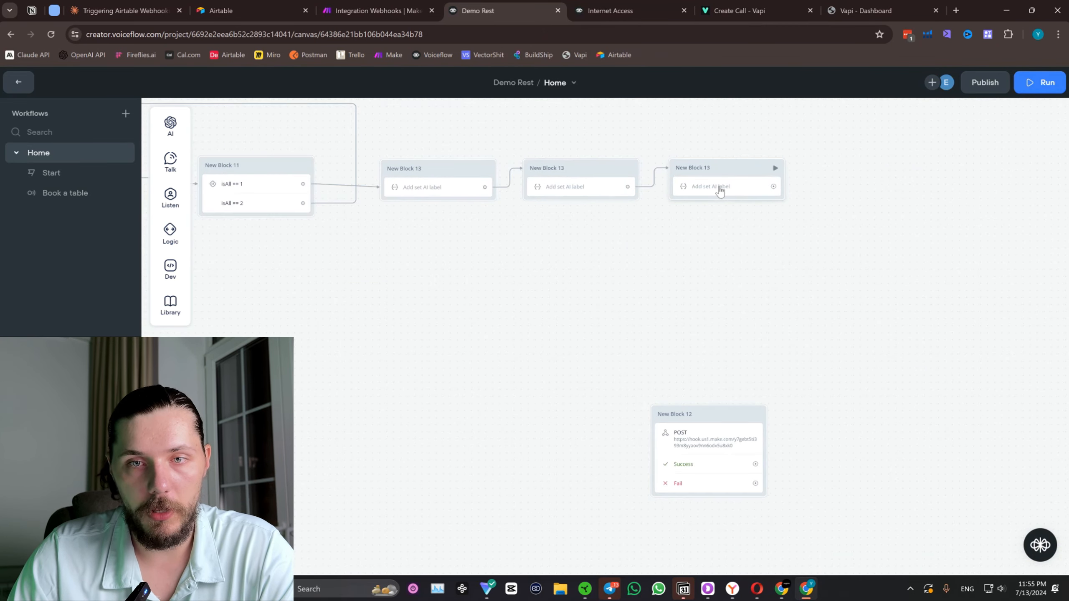
left_click(720, 190)
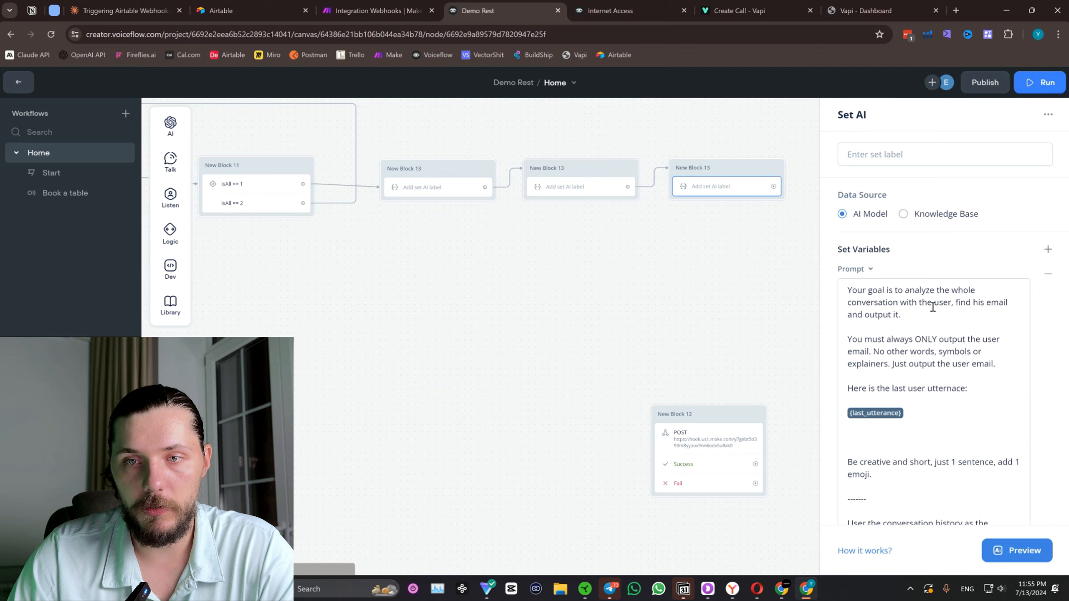
double_click(997, 302)
type("phone nu")
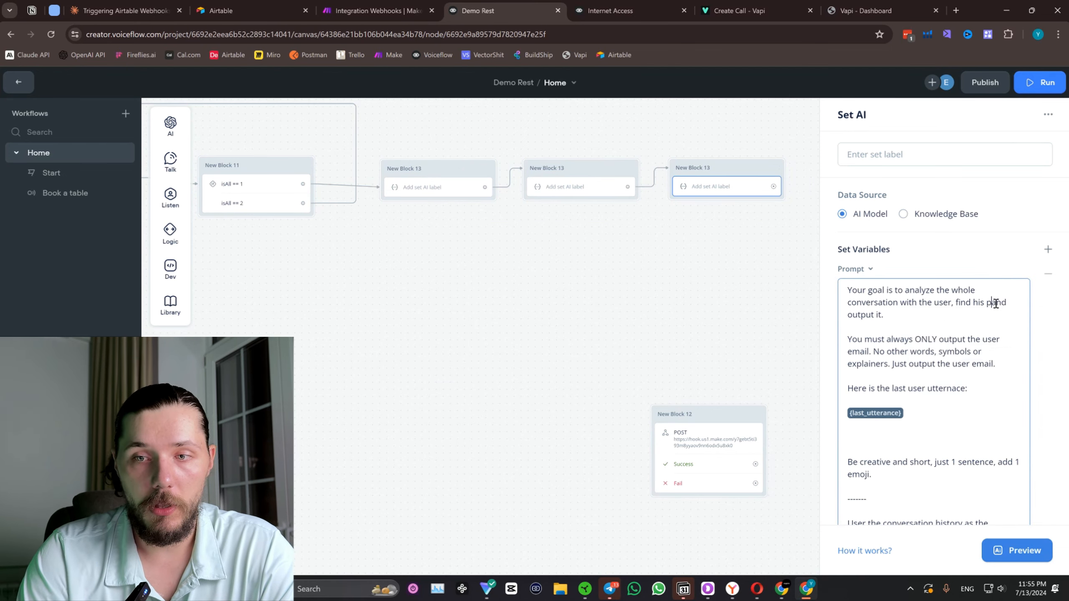
key("BackSpace")
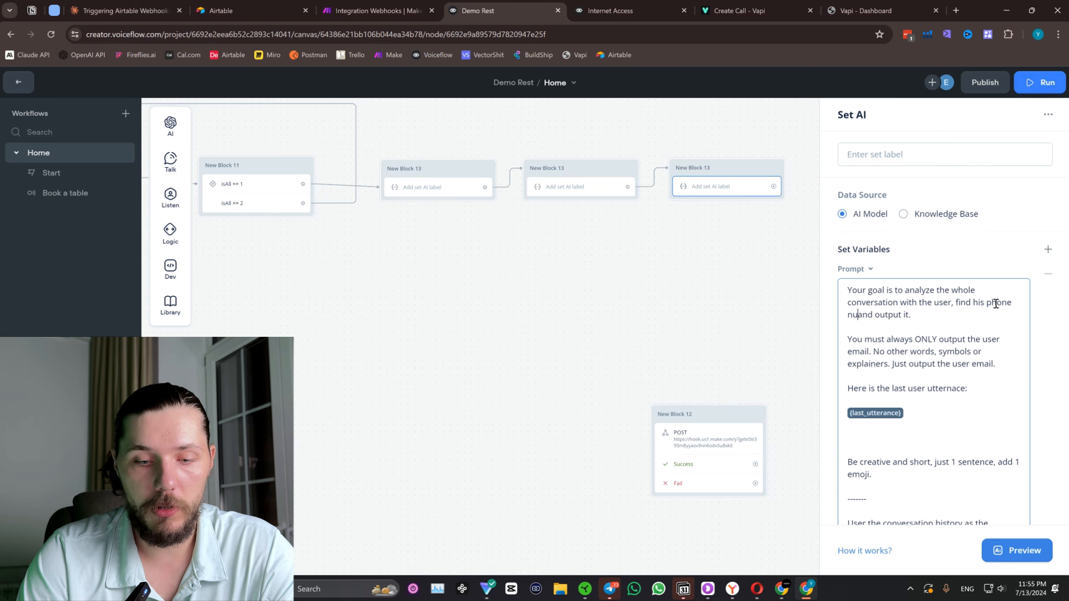
type("mber")
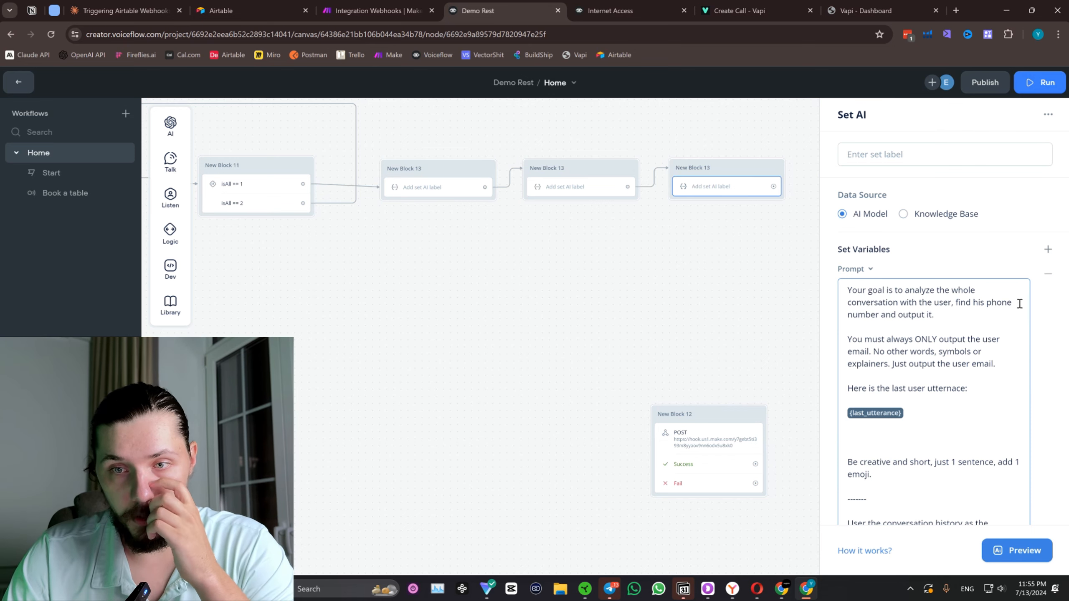
Copy "phone number" over both remaining "email" mentions in the third block's output rules and close its settings.
left_click_drag(986, 301, 876, 315)
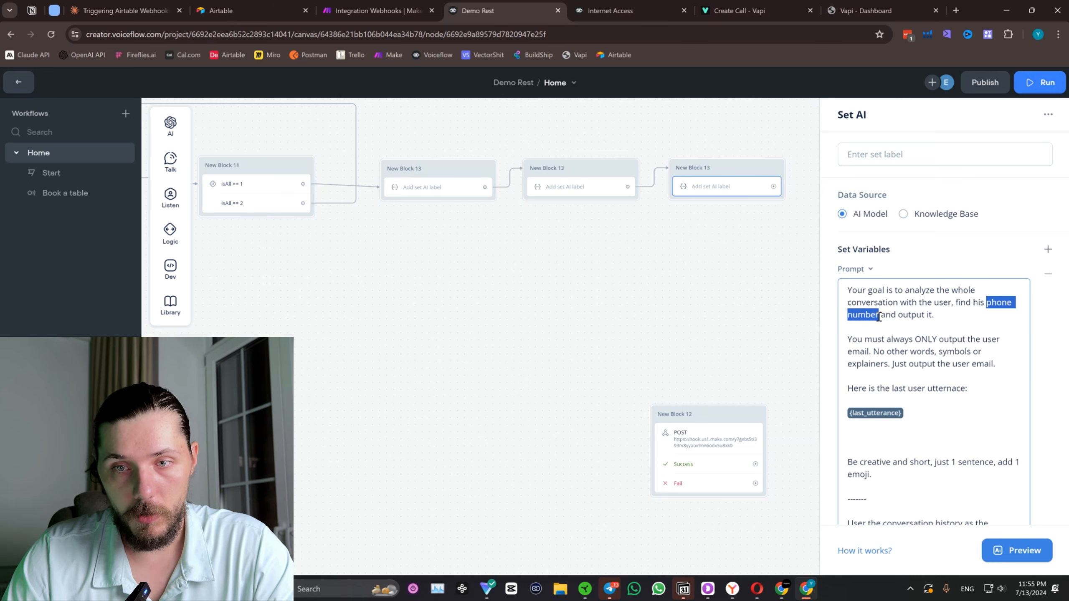
left_click(1013, 347)
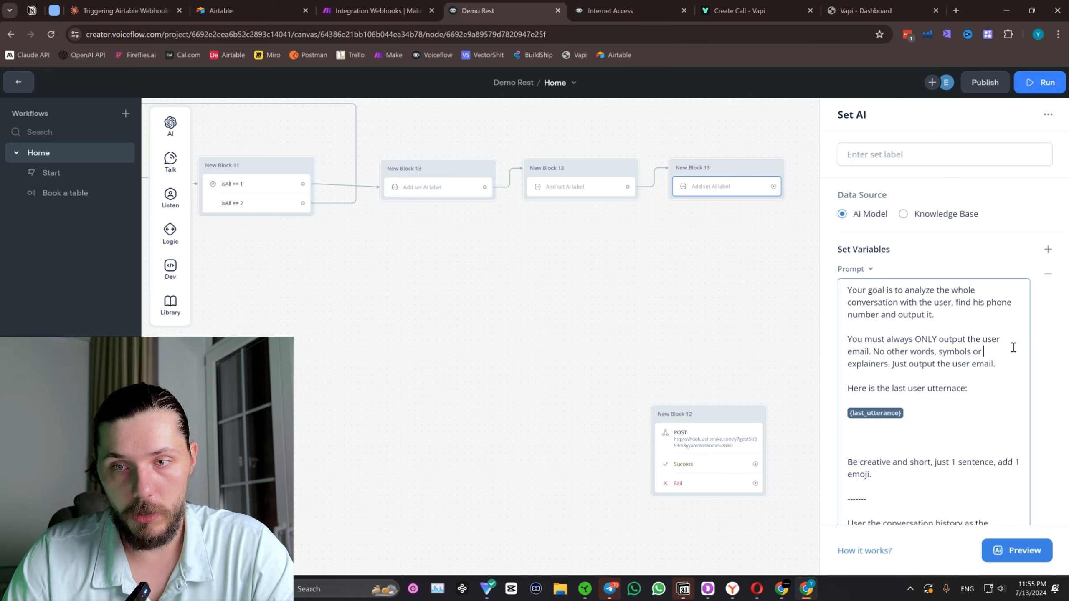
double_click(854, 351)
type("phone number")
double_click(981, 362)
type("phone number")
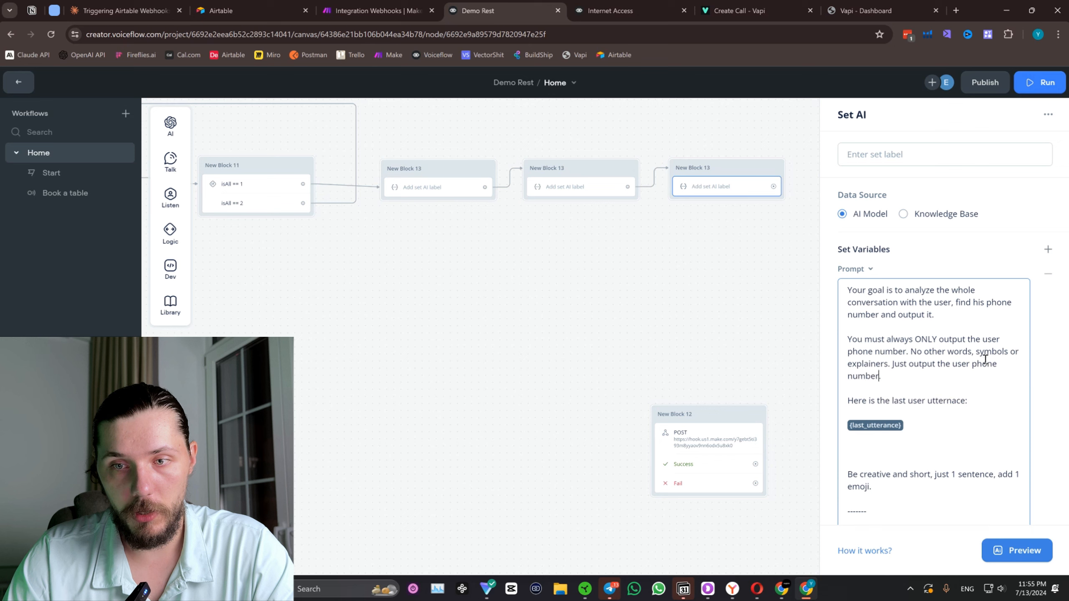
scroll(944, 400, "down", 3)
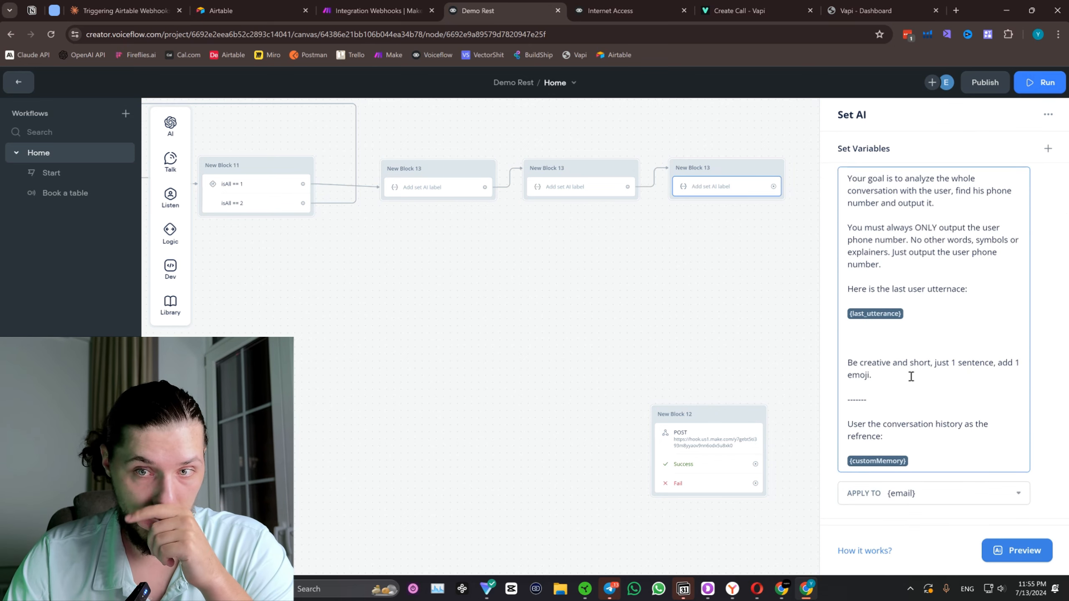
scroll(929, 442, "down", 1)
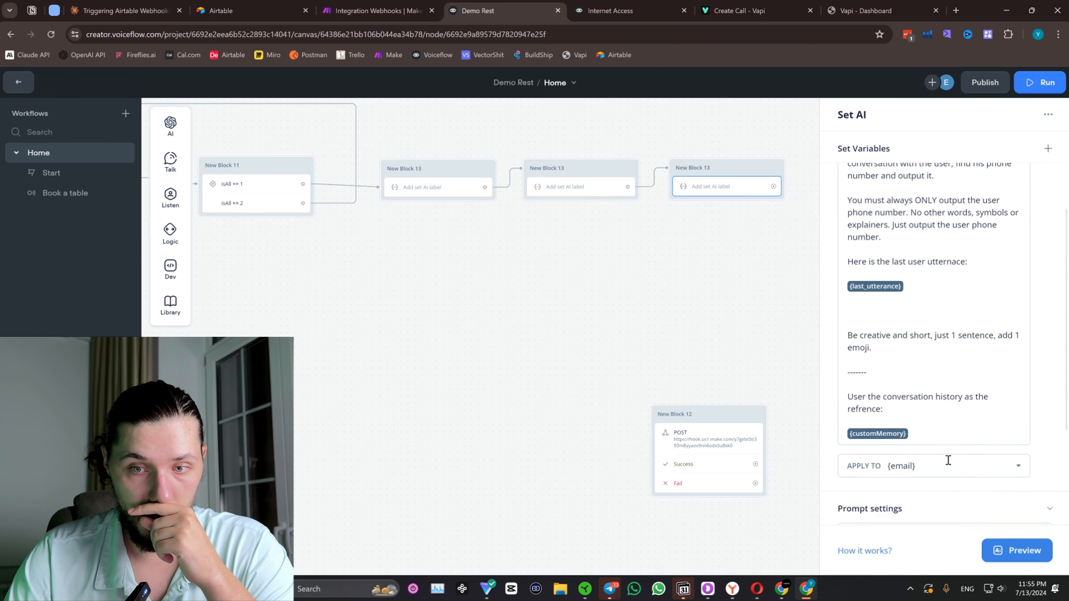
scroll(926, 421, "down", 4)
left_click(729, 323)
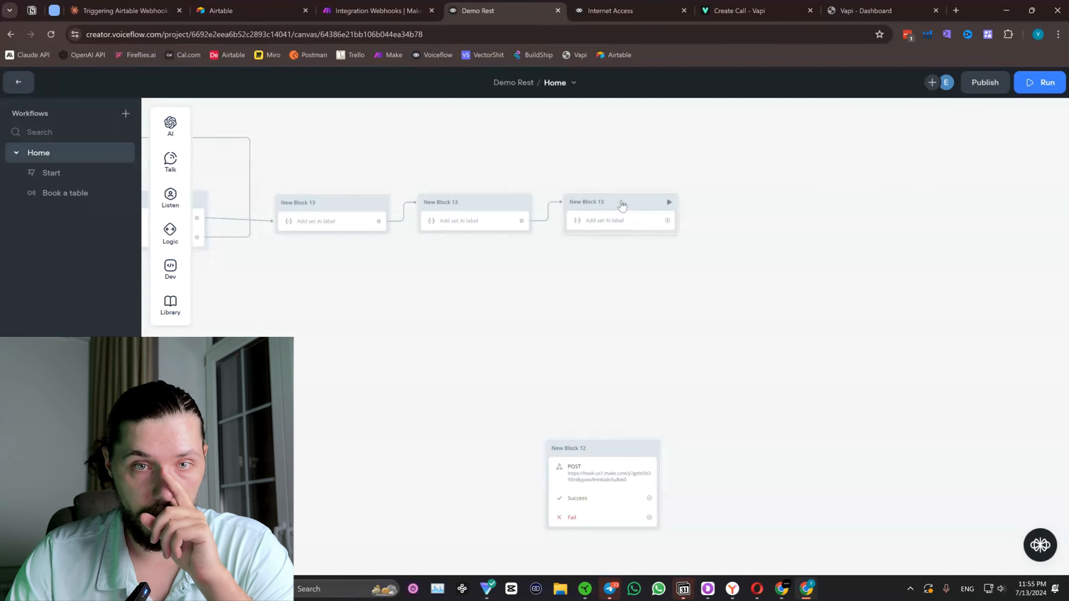
Duplicate the phone number extraction block, place the copy beside it and connect the original's output to the copy.
right_click(636, 215)
left_click(695, 366)
left_click_drag(445, 205, 609, 183)
left_click_drag(379, 291, 799, 284)
scroll(584, 323, "down", 4)
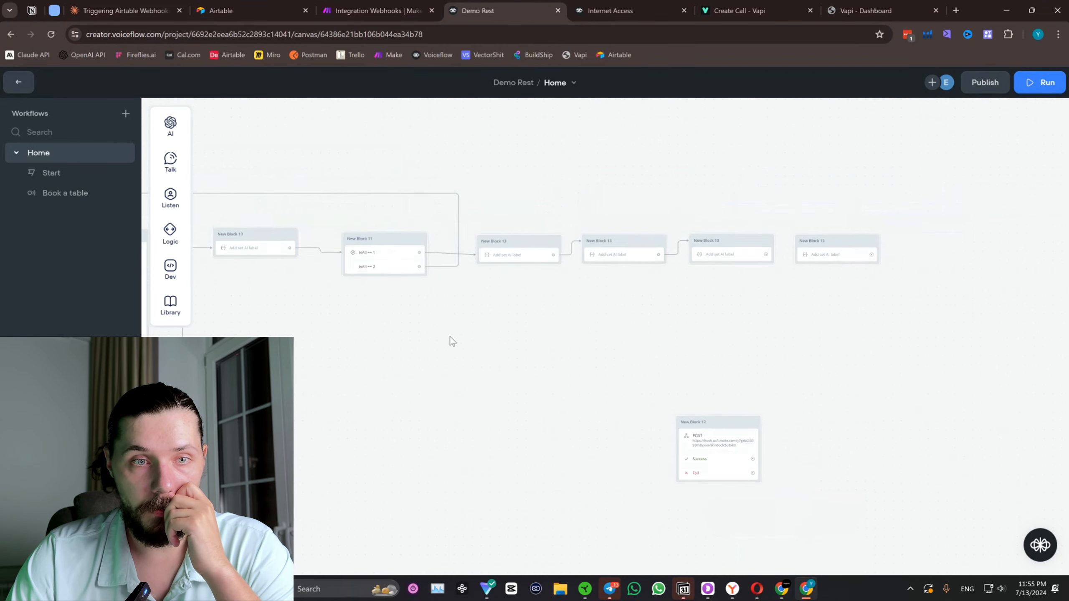
left_click_drag(452, 344, 882, 290)
scroll(555, 269, "up", 3)
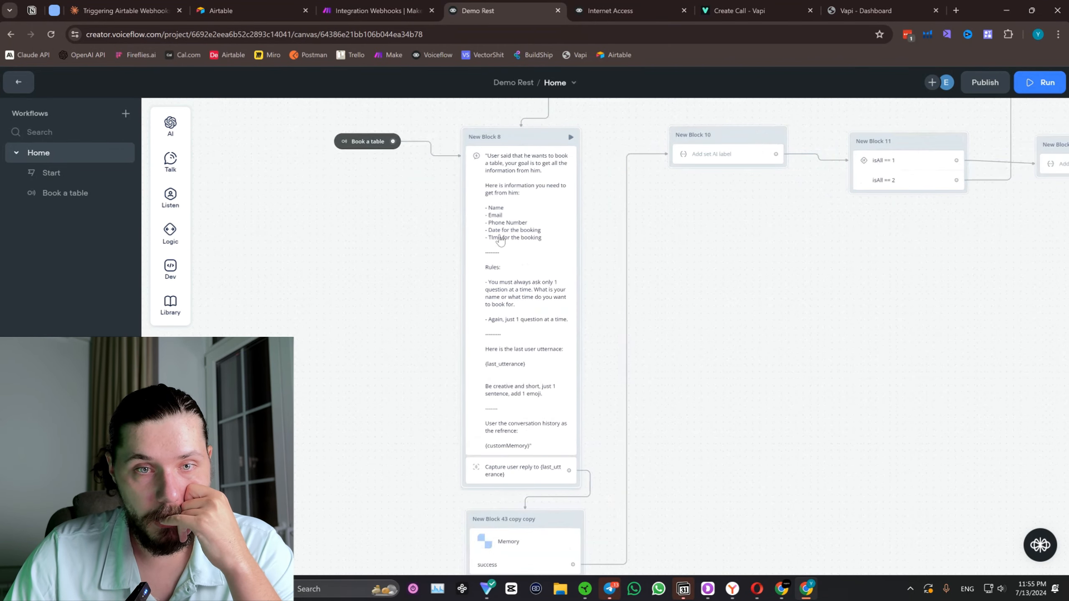
left_click_drag(877, 255, 589, 261)
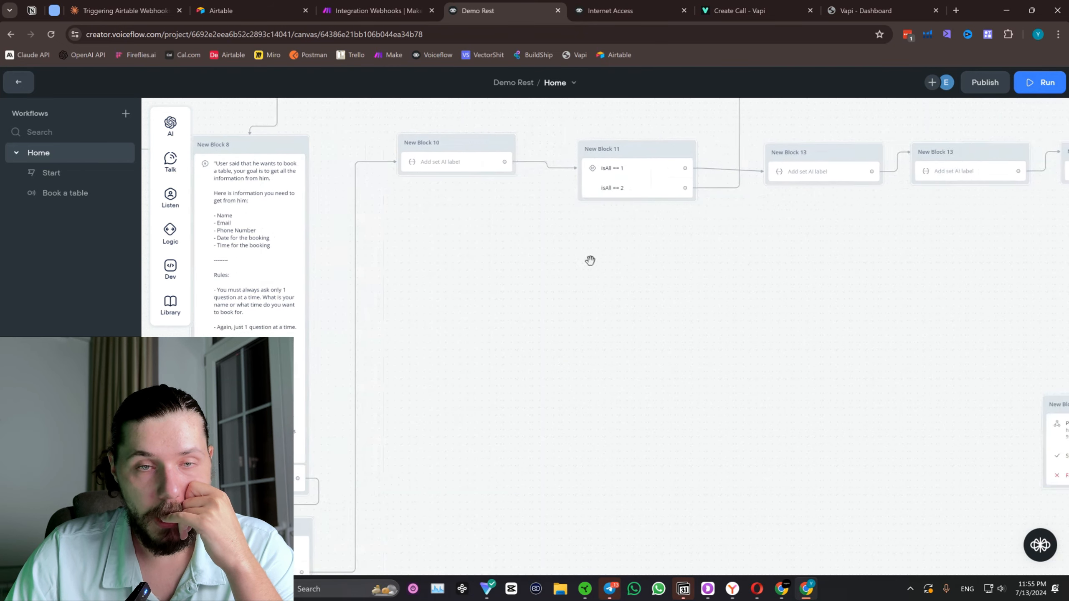
left_click_drag(849, 274, 510, 323)
scroll(510, 323, "right", 6)
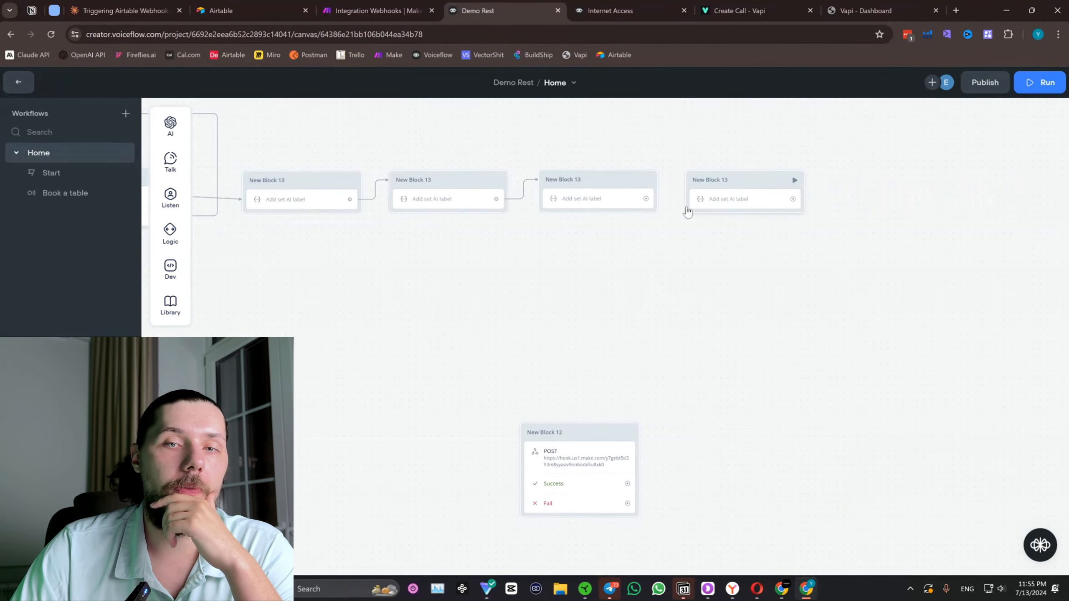
left_click_drag(645, 199, 694, 188)
In the fourth Set AI block's prompt, rewrite the end of the goal sentence as "find the date and time he wants".
left_click(728, 198)
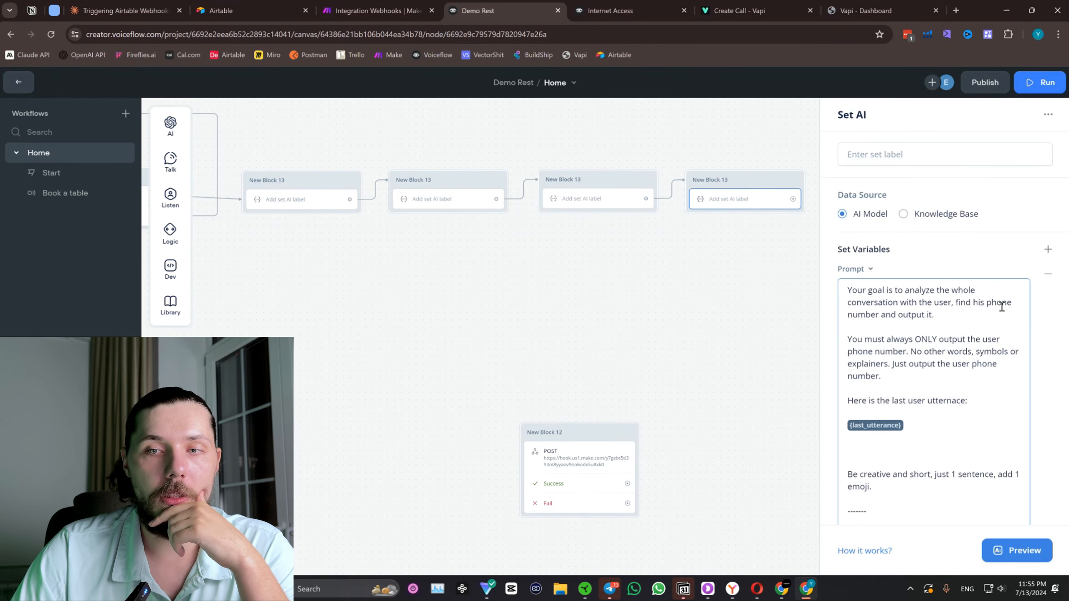
left_click(615, 7)
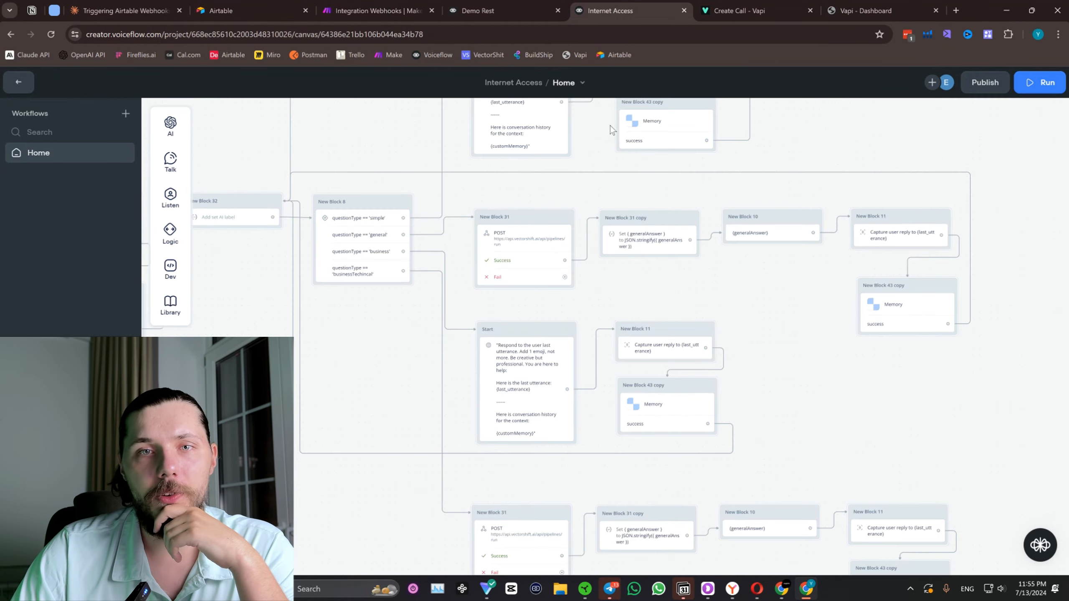
left_click(488, 11)
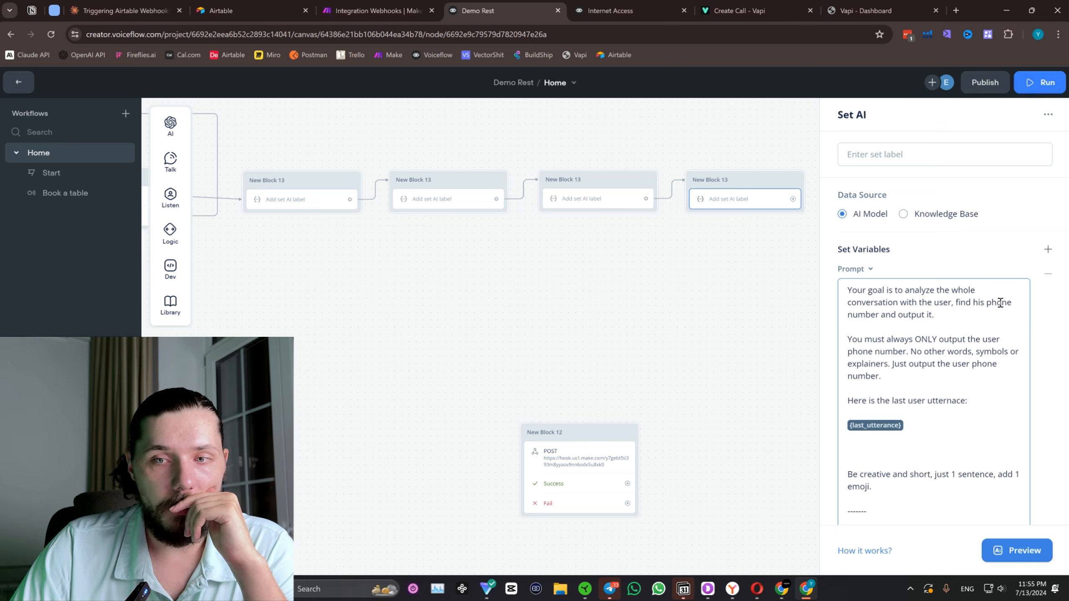
left_click_drag(933, 314, 974, 300)
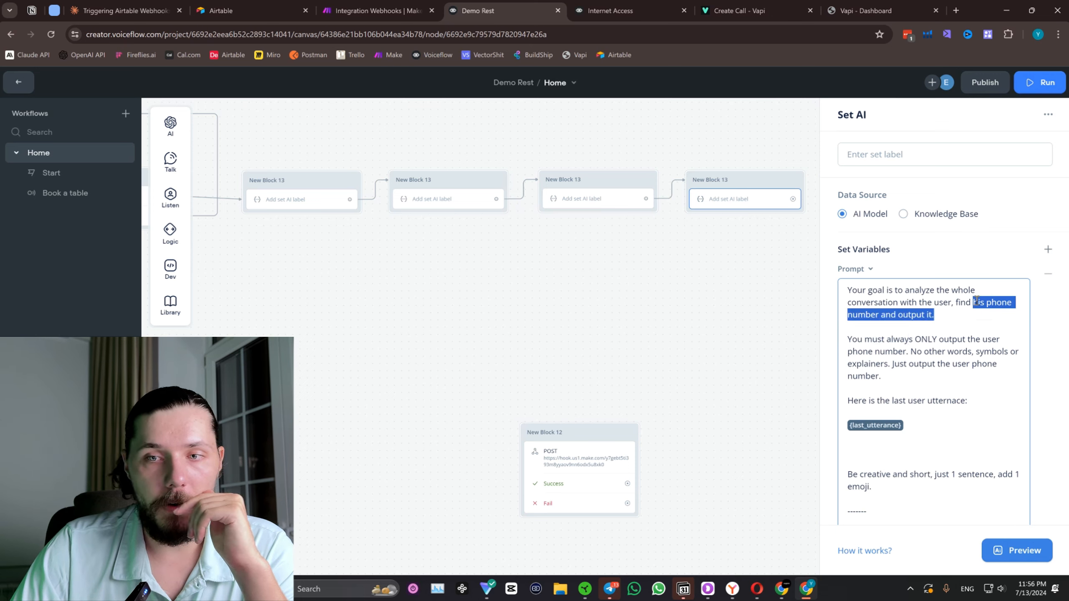
type("t")
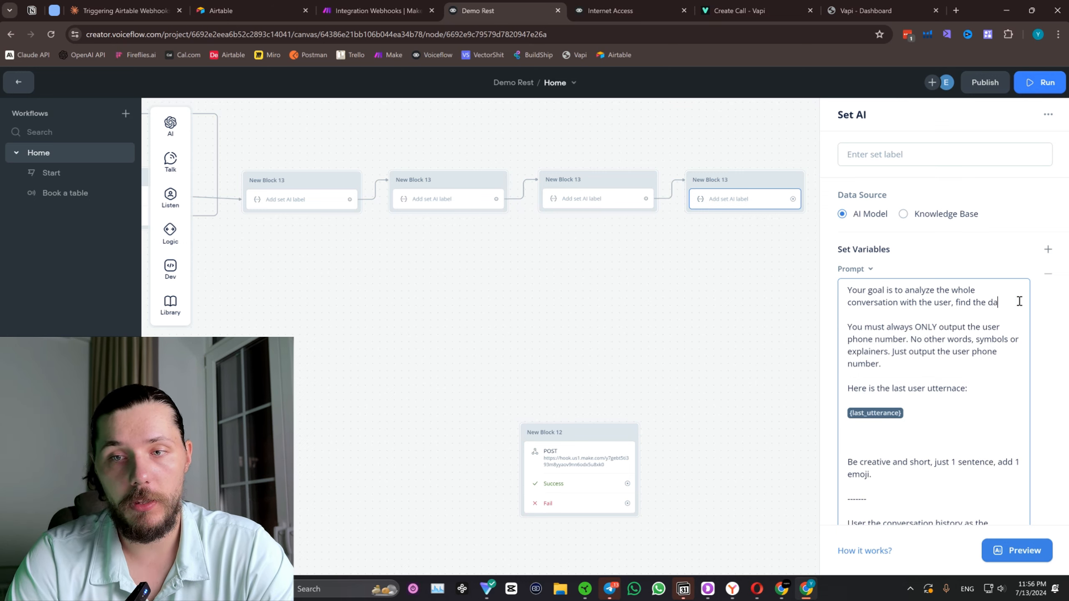
type("he date and time he wants")
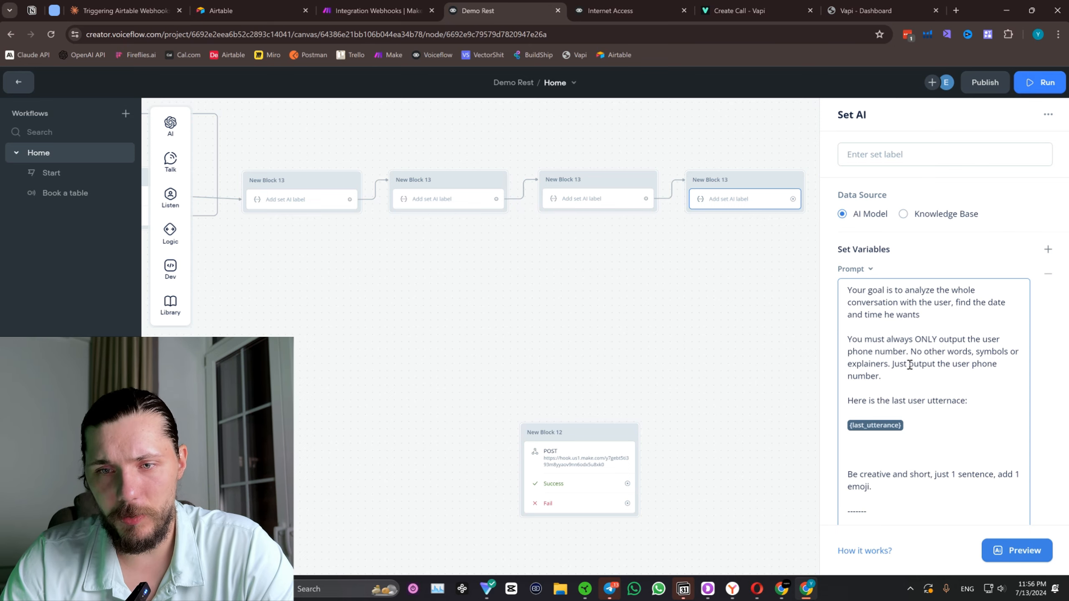
In the fourth block's prompt, replace both "phone number" mentions in the output rules with "preffered date" and add blank lines after them.
left_click_drag(906, 351, 849, 355)
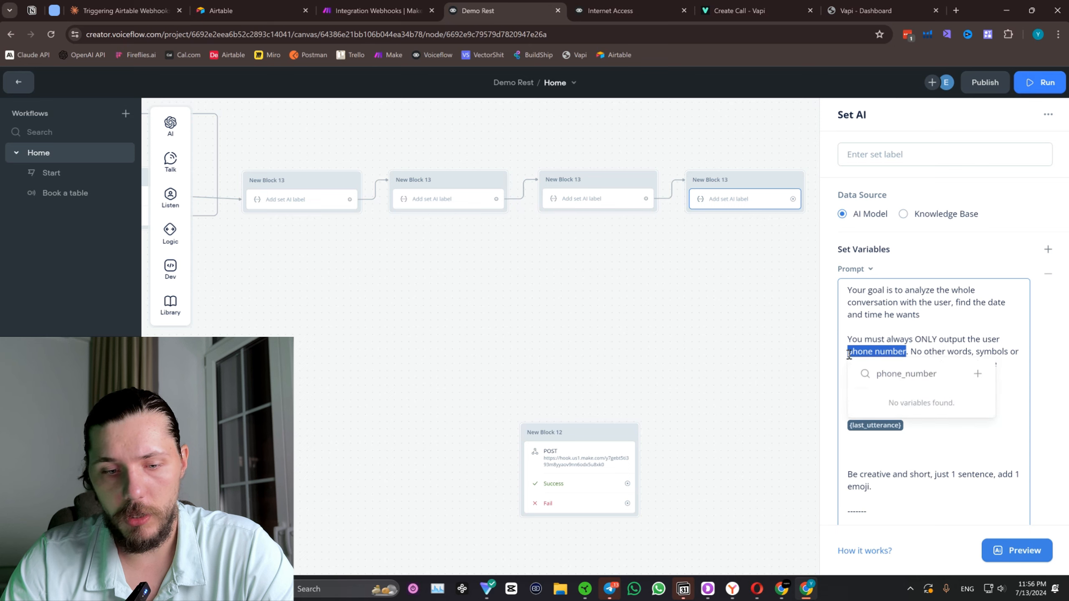
type("preffered date")
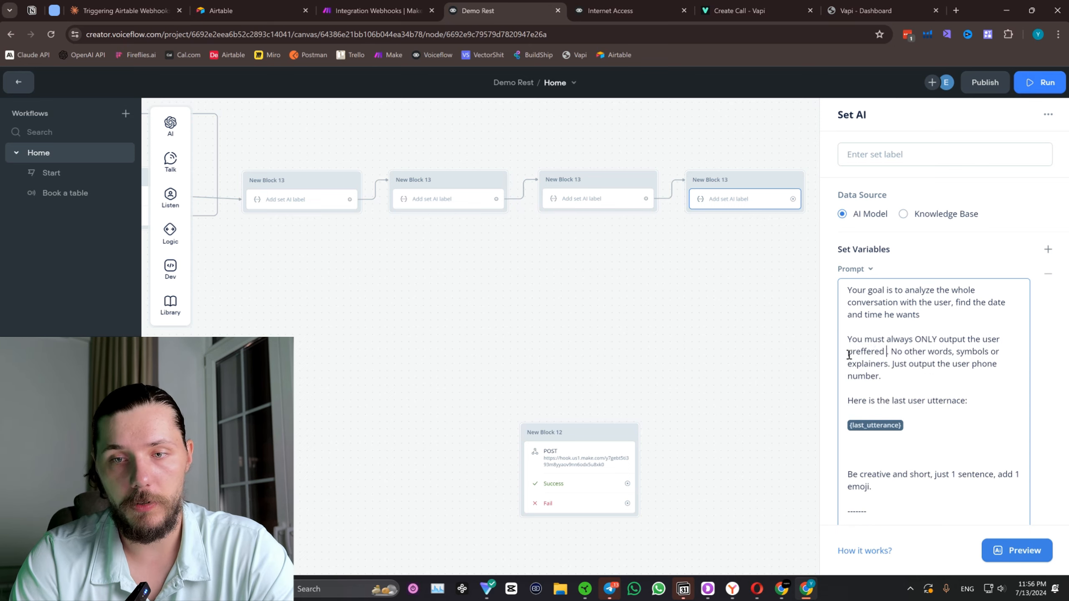
left_click_drag(849, 352, 900, 353)
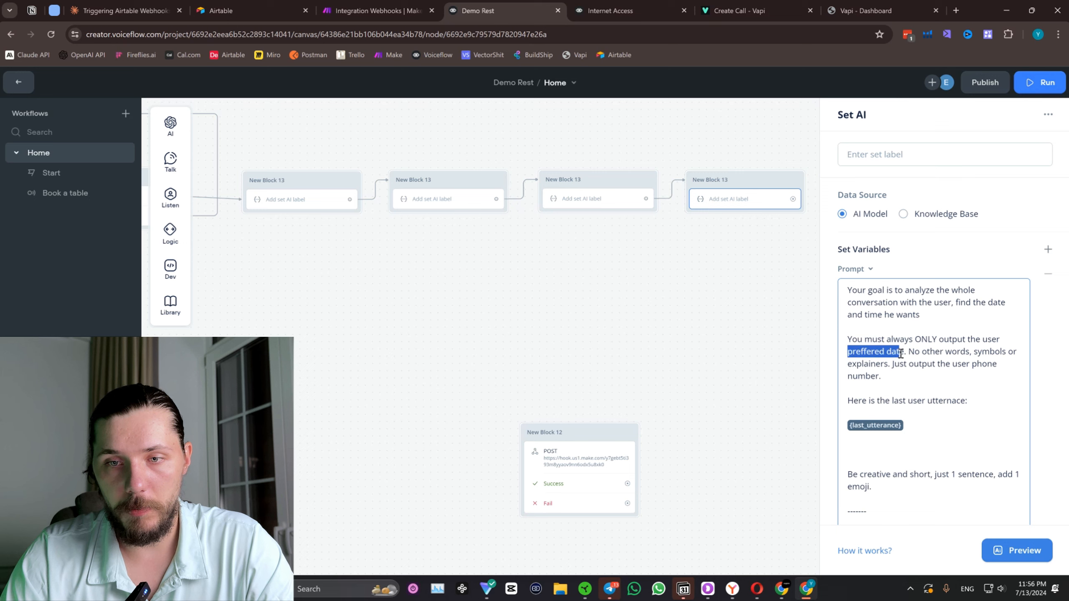
left_click_drag(972, 363, 876, 376)
type("preffered date")
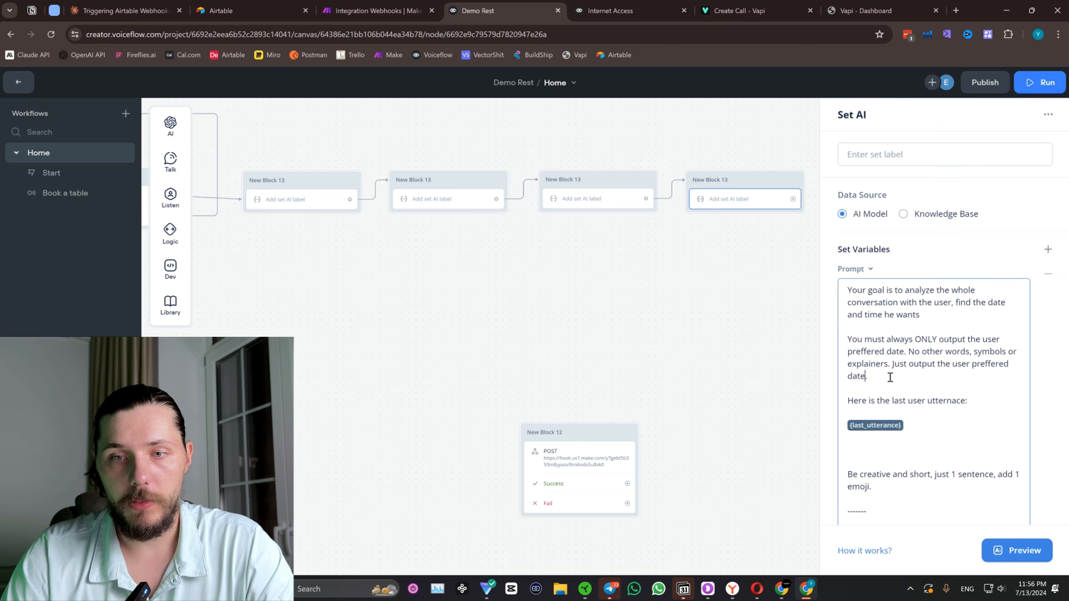
key("Return")
key("Return")
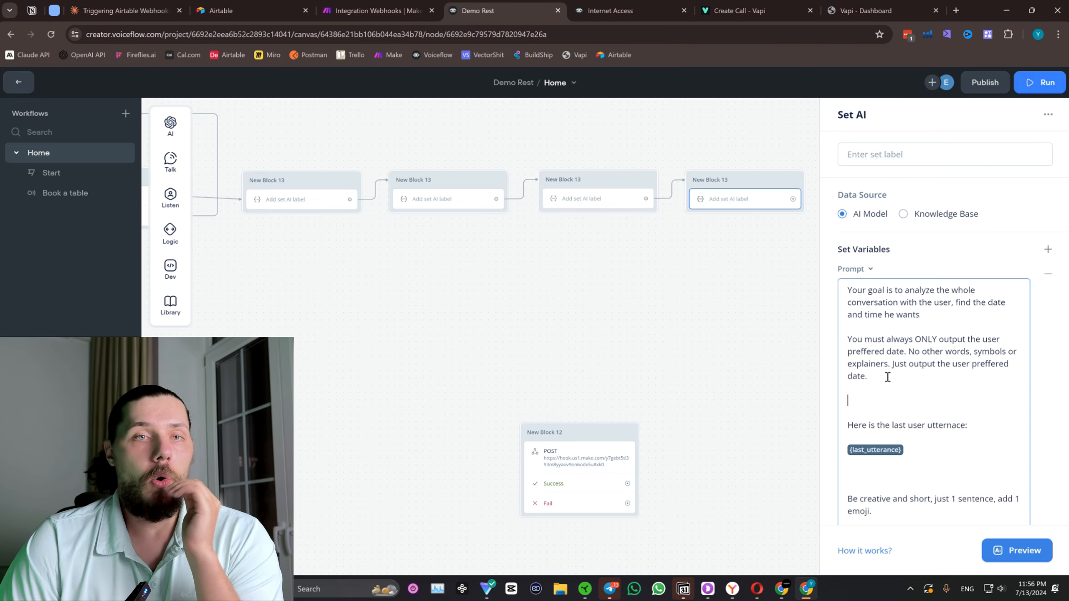
Switch to the Make scenario and open the online help on supported date formats from the Google Calendar module's Start Date field.
left_click(415, 9)
left_click(594, 250)
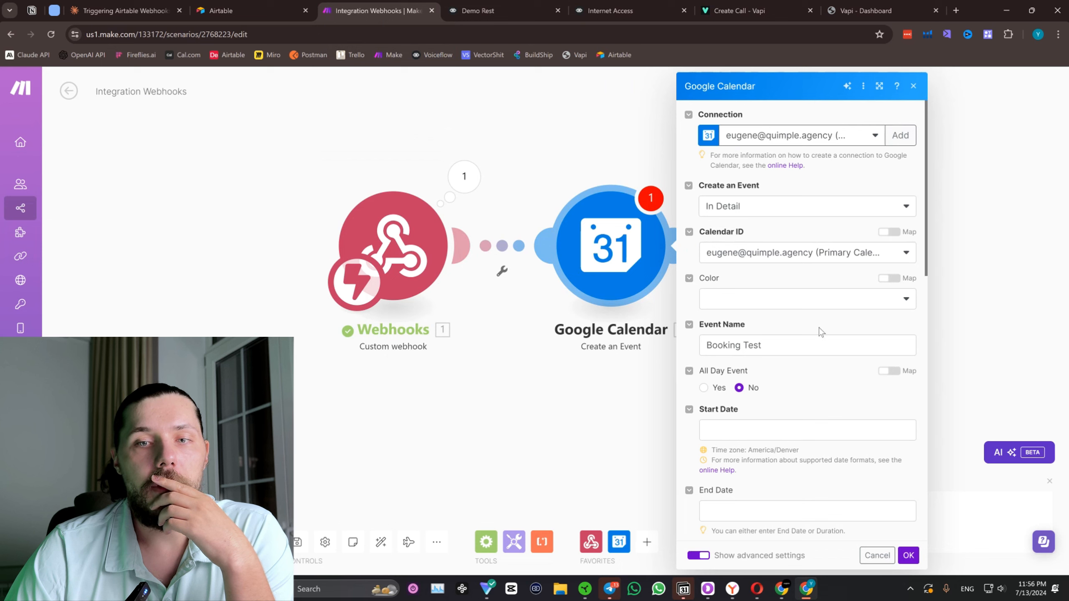
scroll(818, 406, "down", 4)
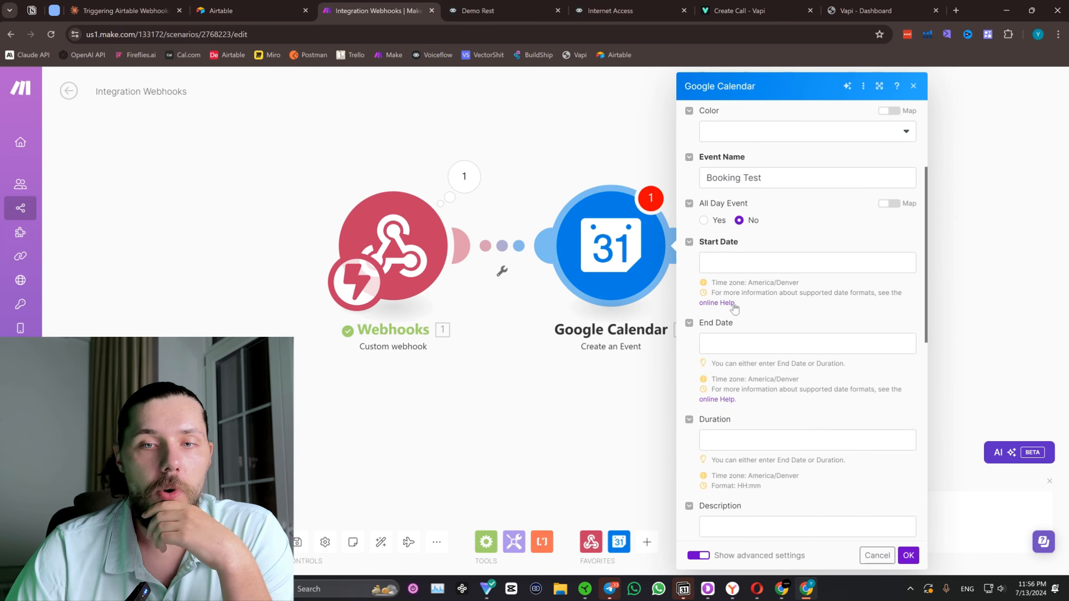
left_click(758, 265)
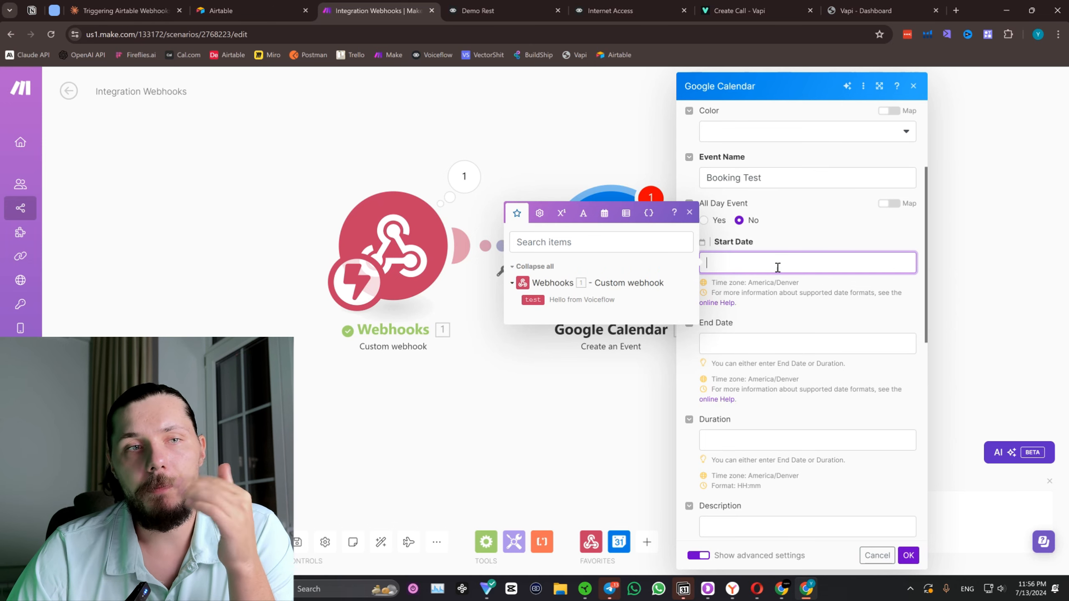
left_click(717, 303)
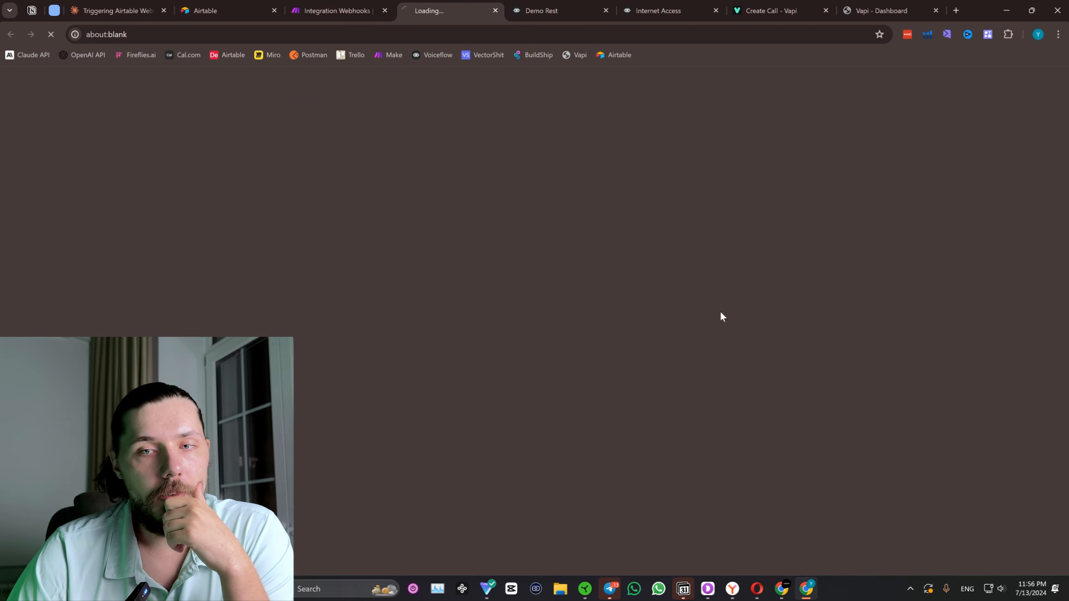
Look through the Type coercion help page for the date format rules and copy the whole page's text.
scroll(560, 218, "down", 15)
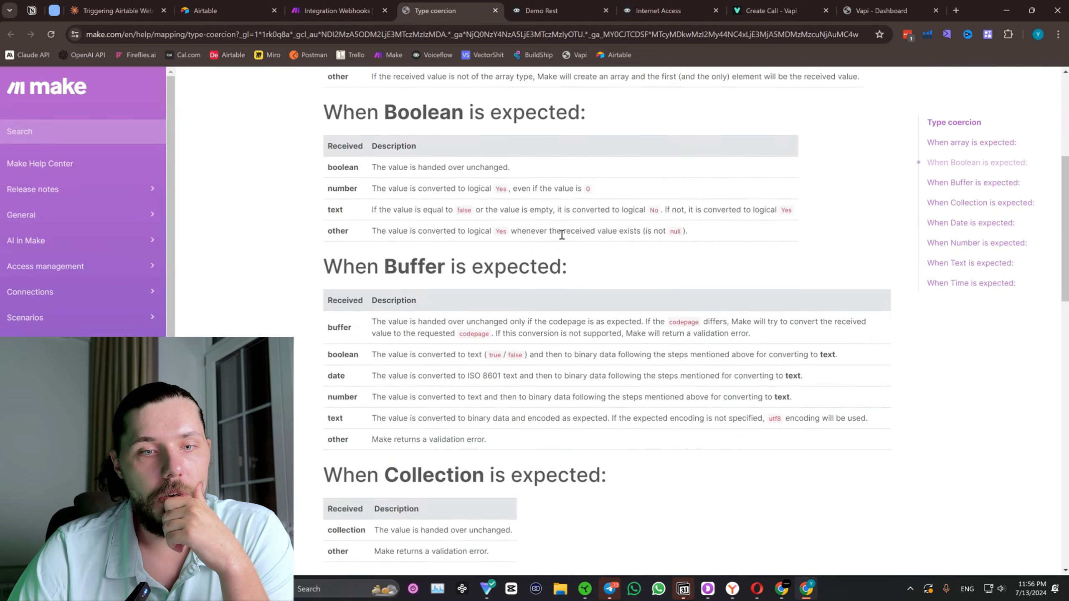
scroll(556, 269, "up", 6)
scroll(557, 337, "down", 5)
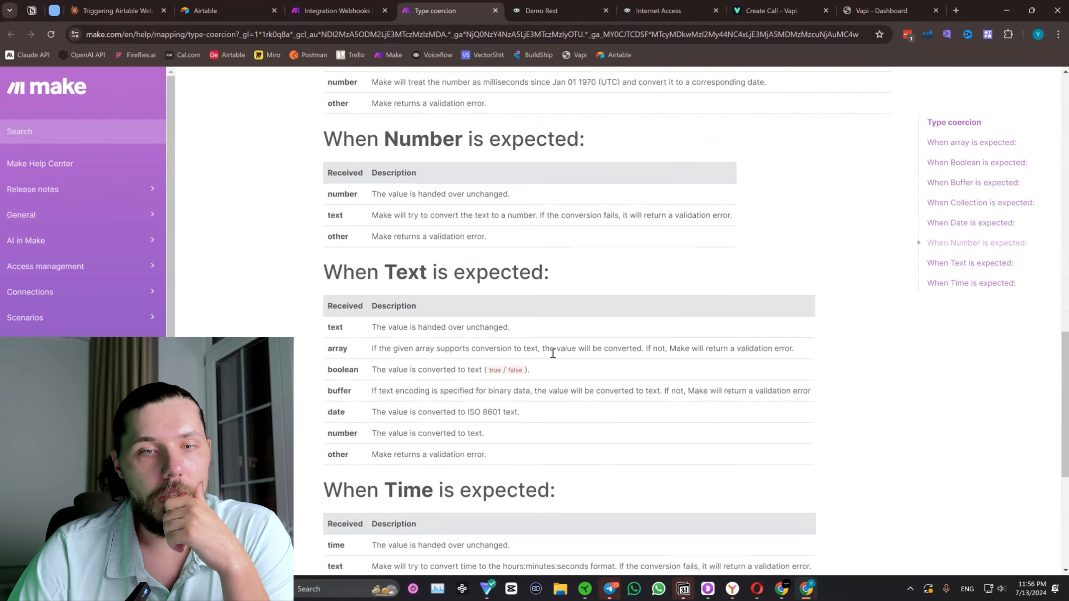
left_click_drag(469, 411, 501, 415)
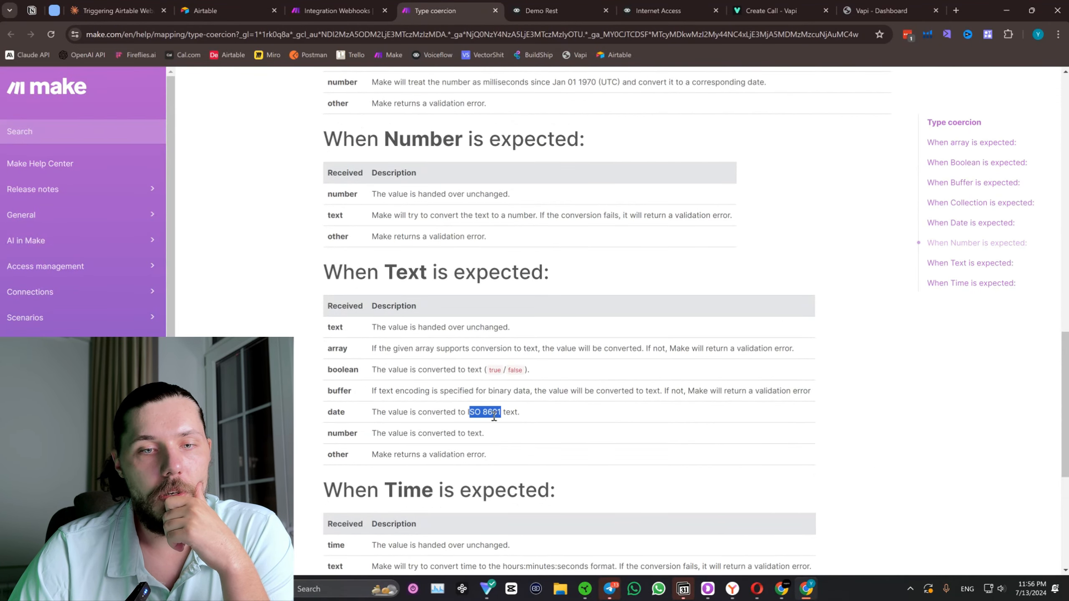
left_click(480, 414)
key("ctrl+a")
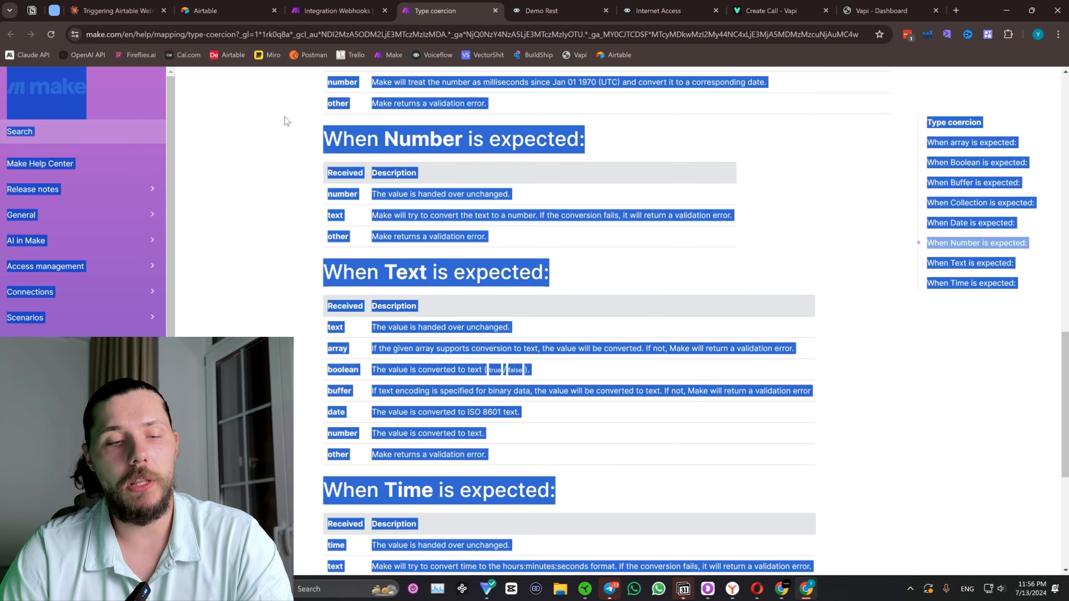
In the Claude chat, write a request for a ChatGPT prompt converting the user's input date into Make's specific format, citing attached documentation.
left_click(116, 10)
scroll(428, 471, "down", 2)
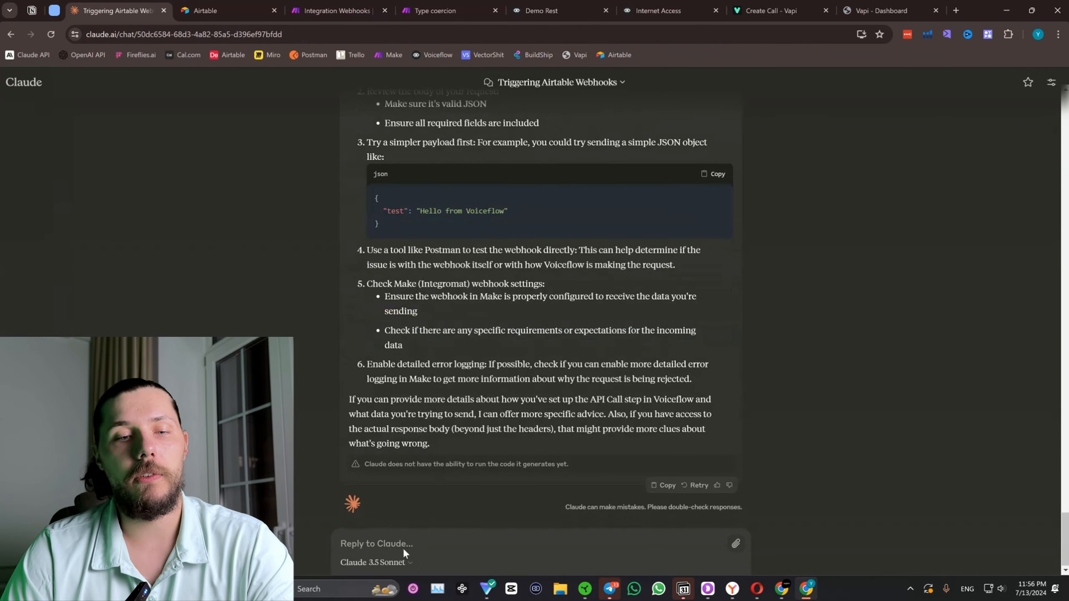
type("Hi")
key("alt+f")
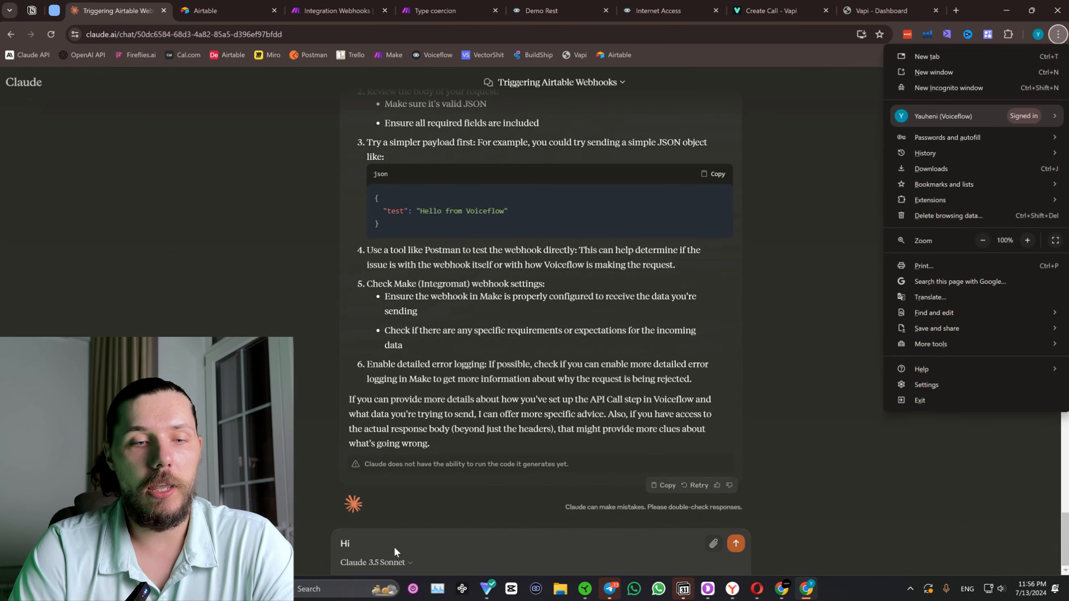
key("Escape")
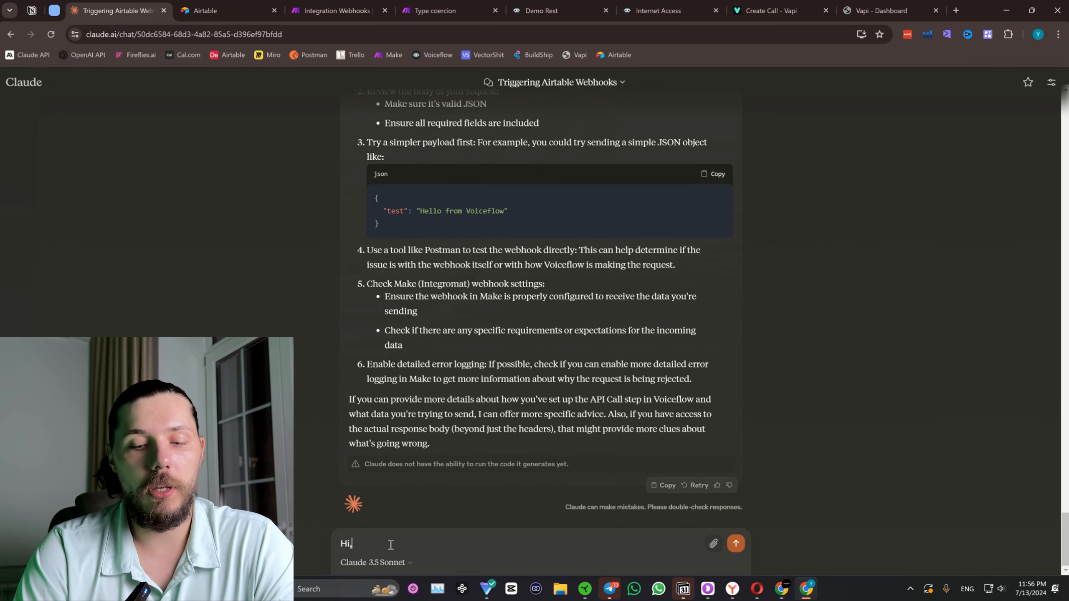
type(", can you")
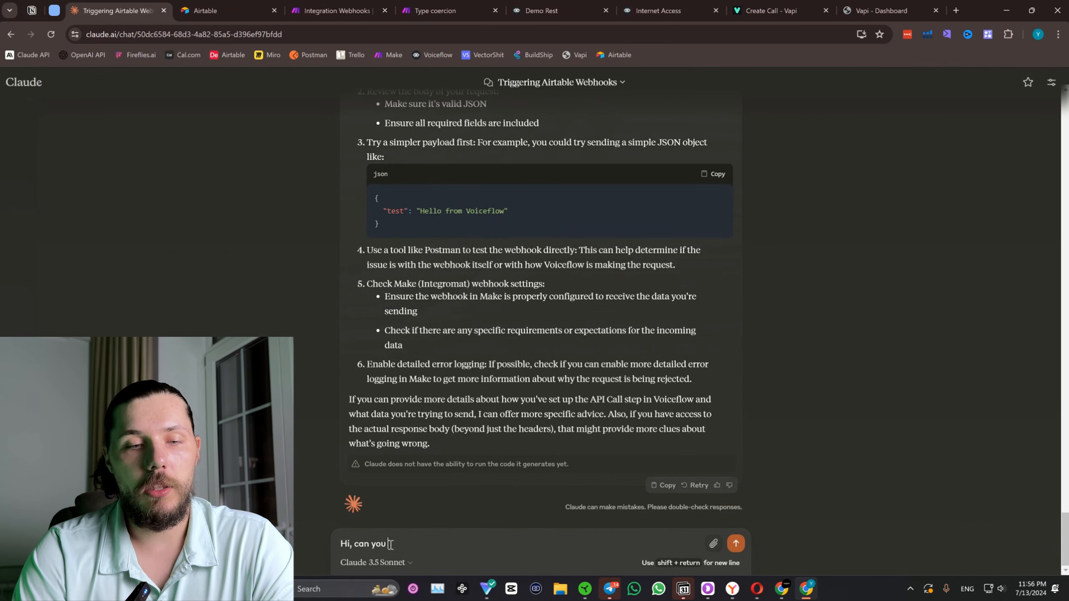
type(" please")
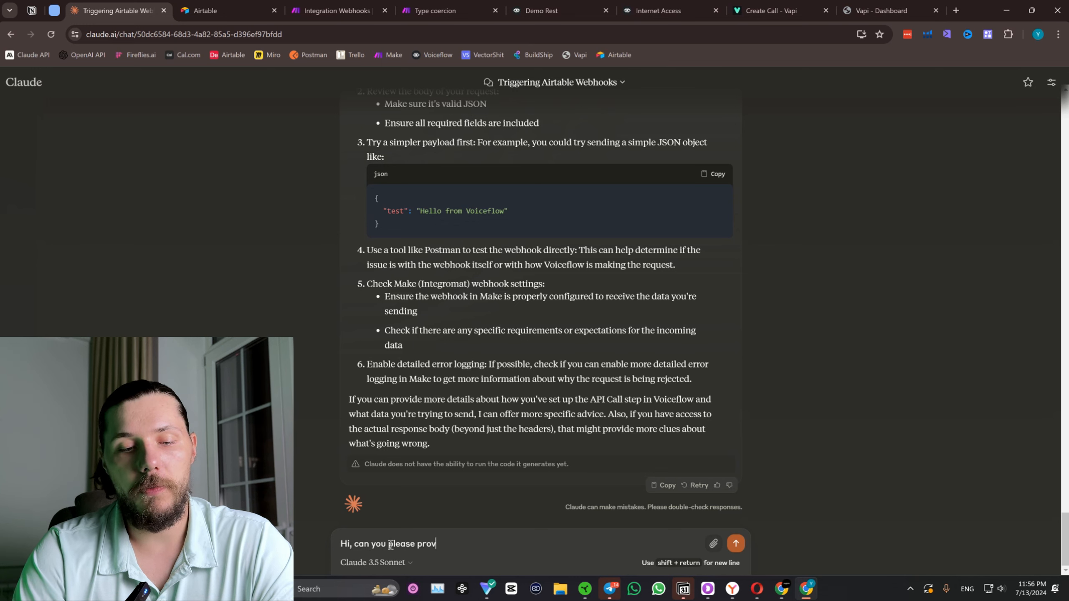
type(" create a pro")
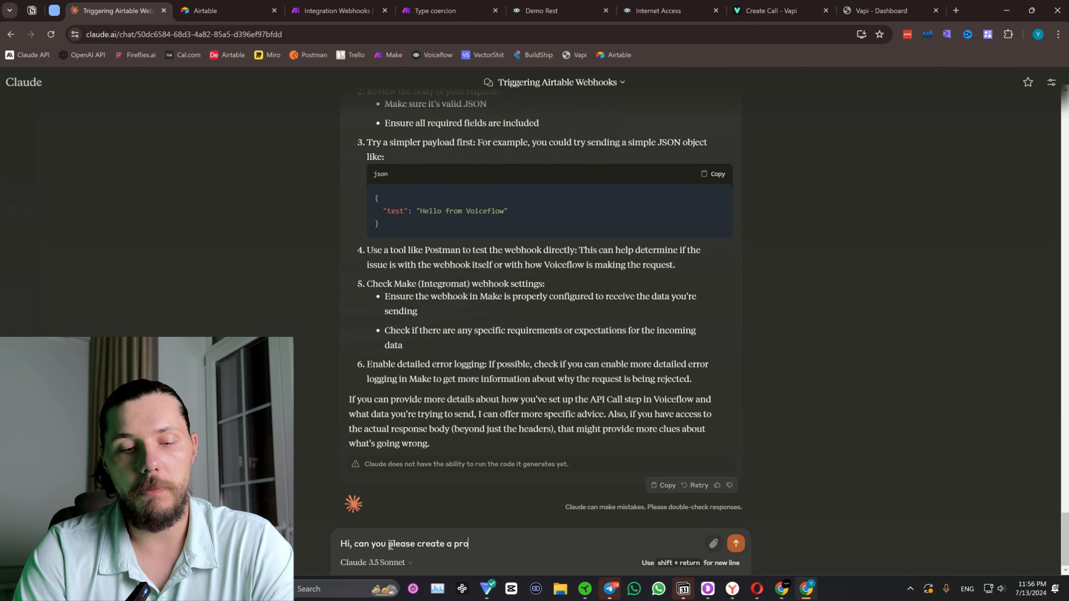
type("mpt for")
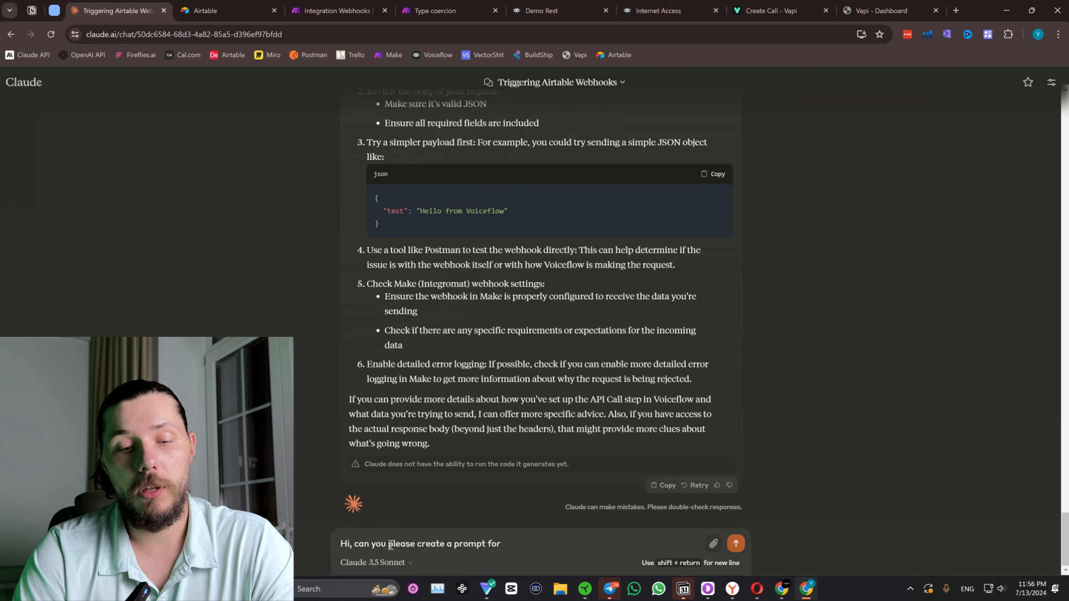
type(" ChatGPT to convert the date")
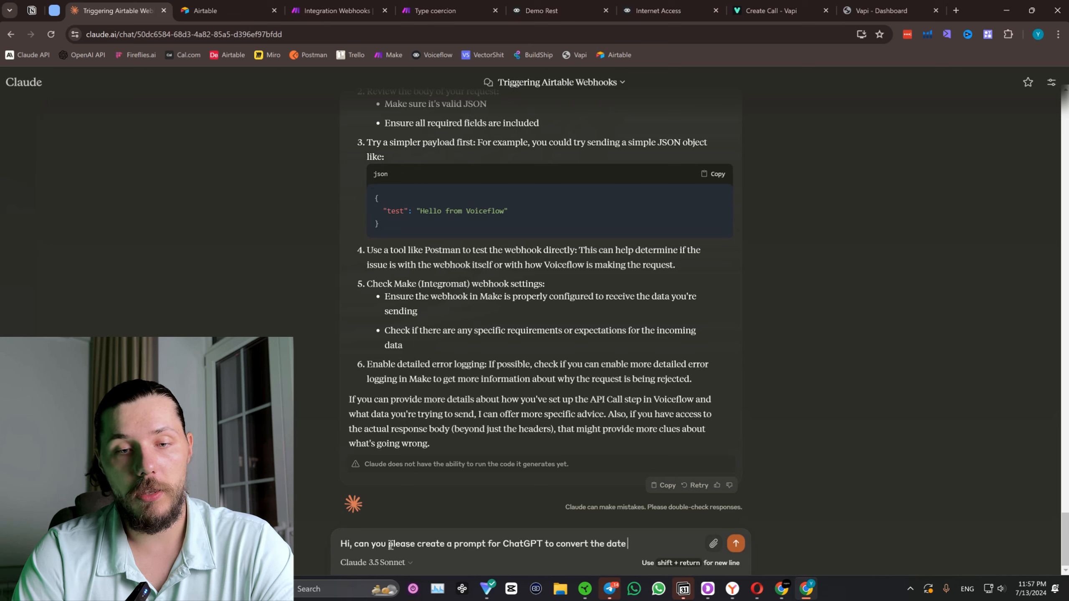
type("that user intput into very spec")
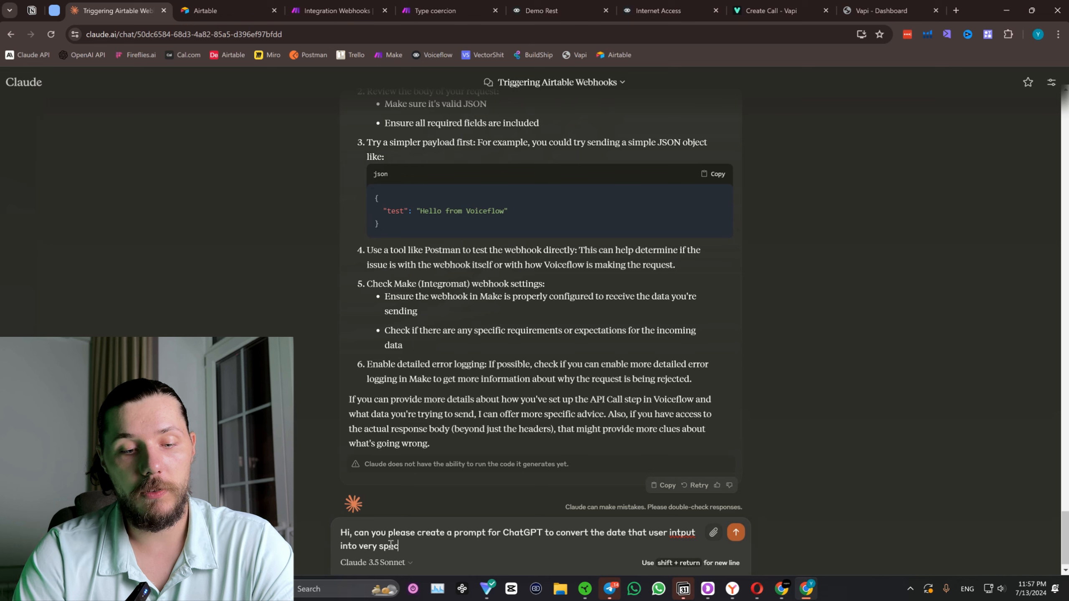
type("ific format for Make (attach")
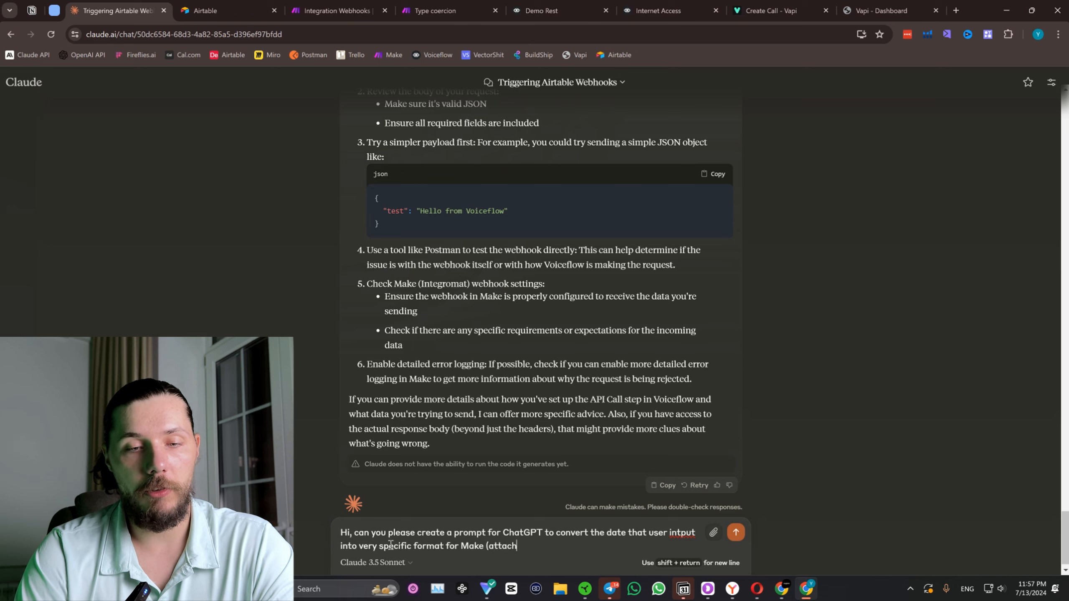
type("nations")
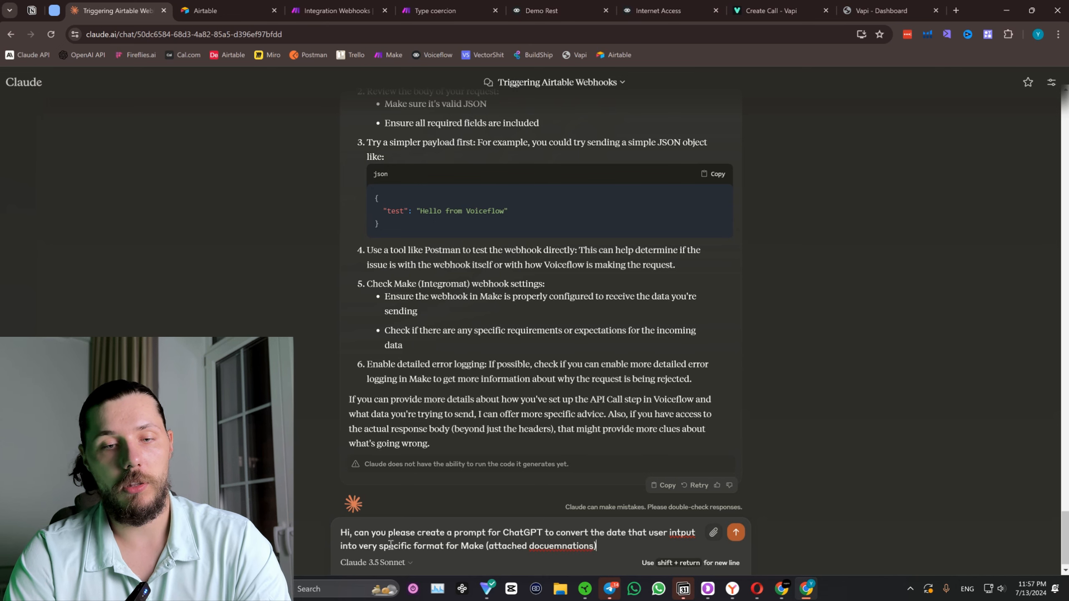
Attach the copied Make help text to the Claude request and send it.
key("ctrl+v")
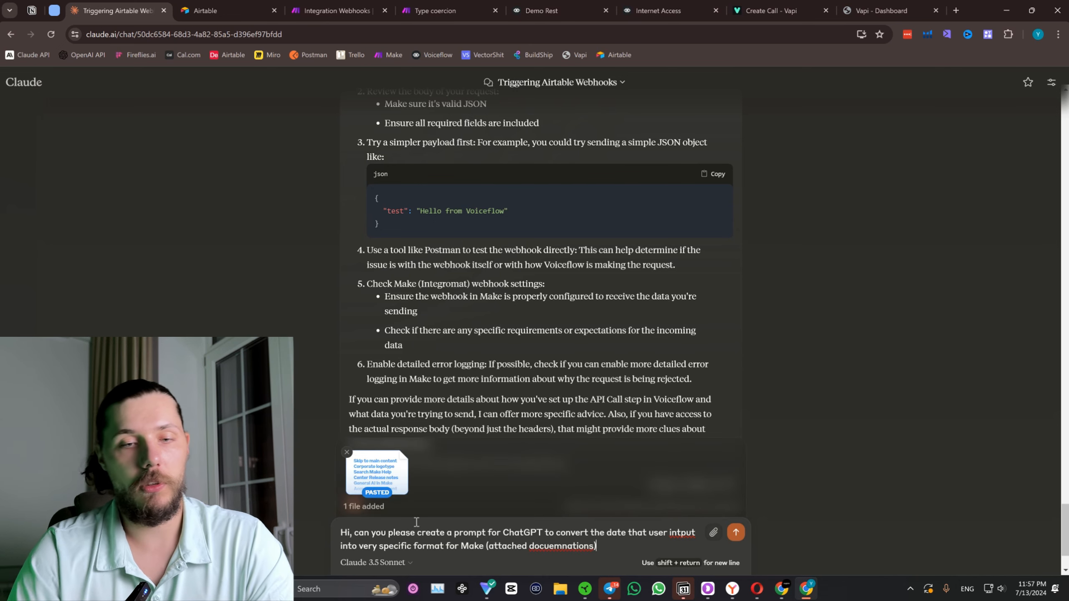
type("s)")
left_click(737, 532)
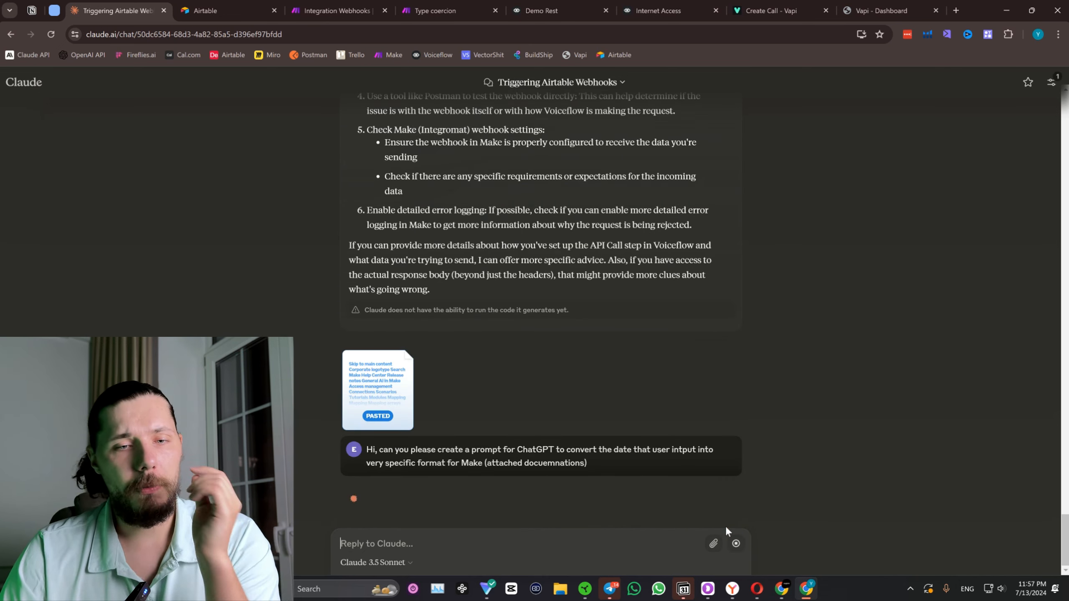
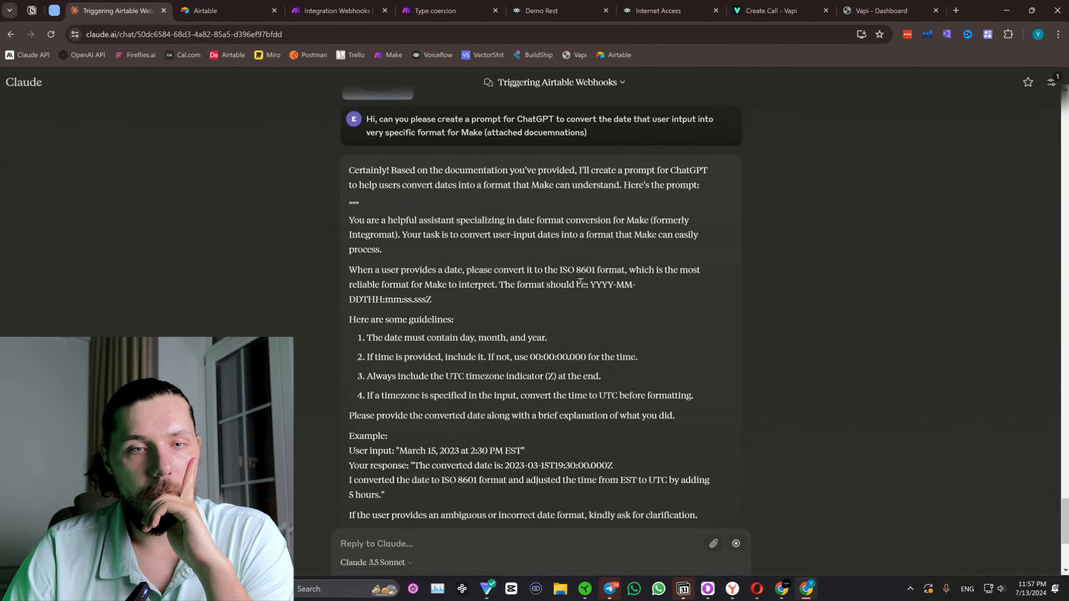
Copy the ISO 8601 format wording from Claude's reply, switch to the Demo Rest canvas in Voiceflow and close the Internet Access project.
left_click_drag(559, 271, 587, 285)
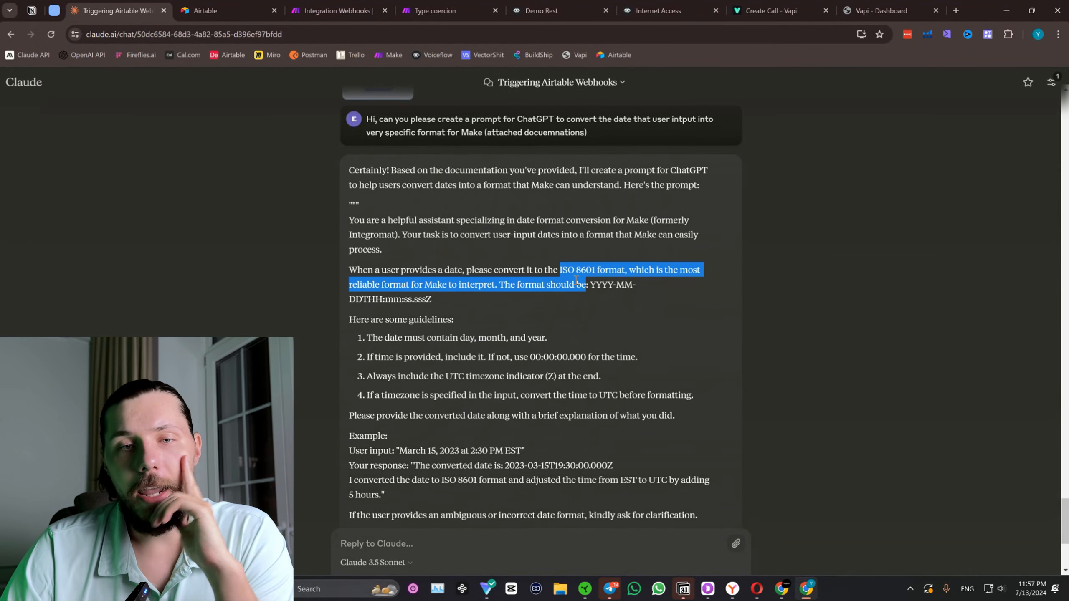
left_click(565, 272)
double_click(562, 269)
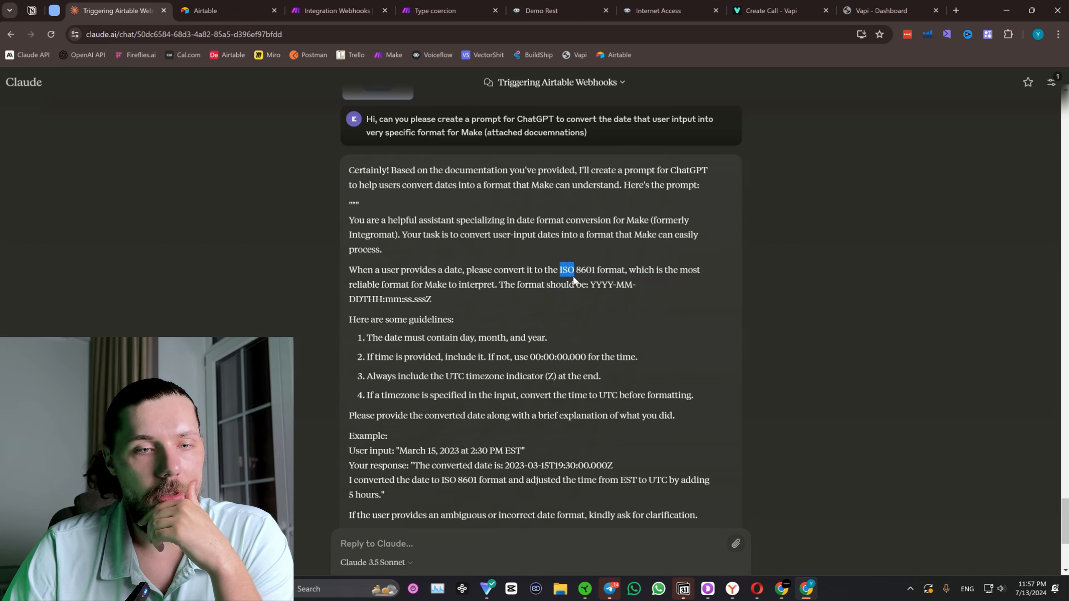
mouse_move(573, 280)
left_mouse_down()
mouse_move(632, 287)
mouse_move(571, 298)
left_mouse_up()
key("ctrl+c")
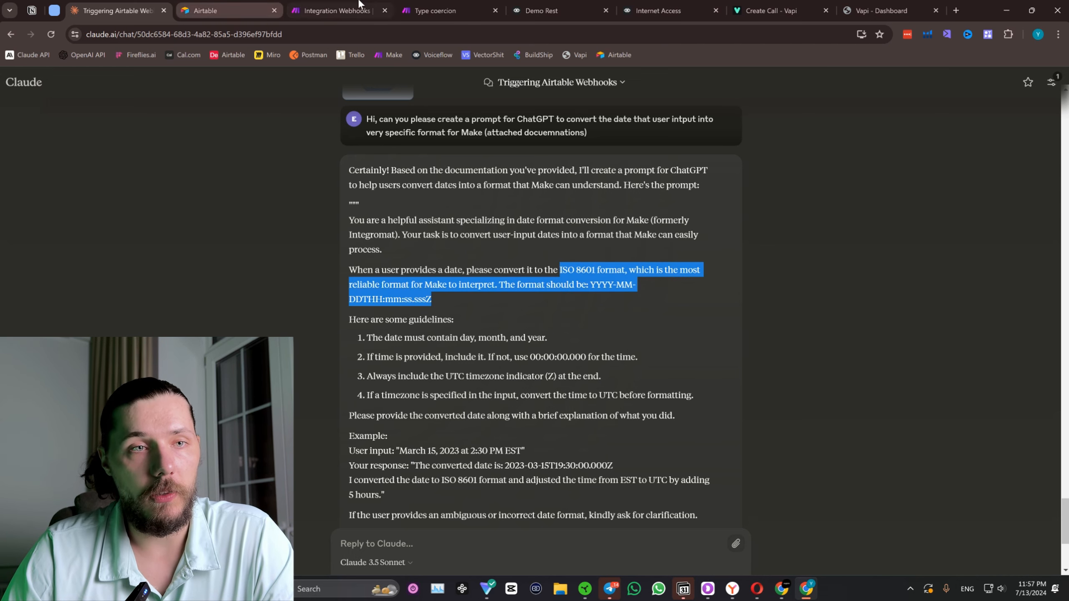
left_click(658, 10)
left_click(588, 5)
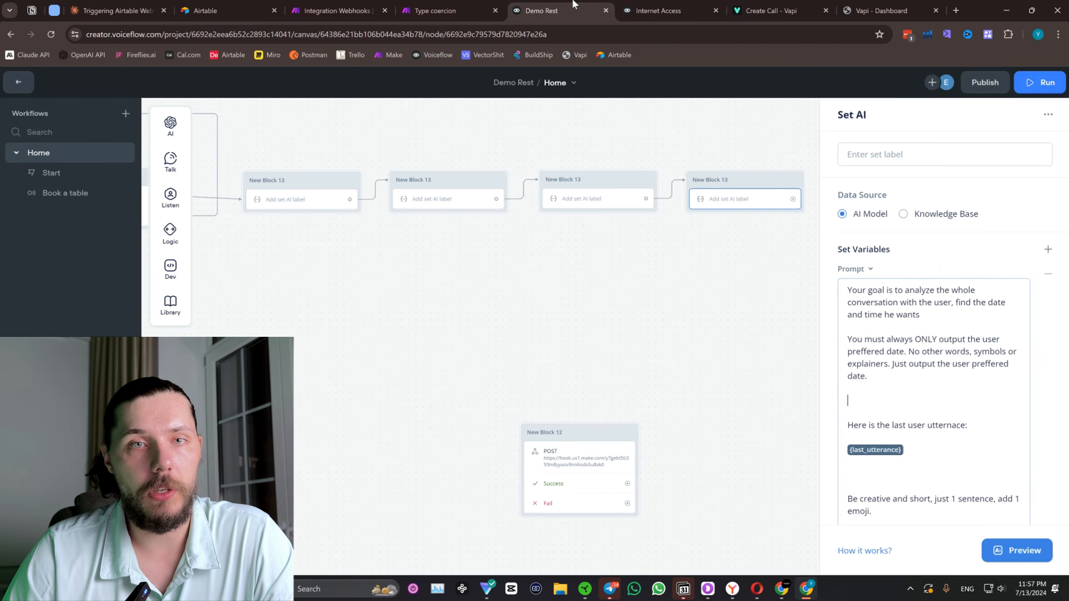
left_click(715, 11)
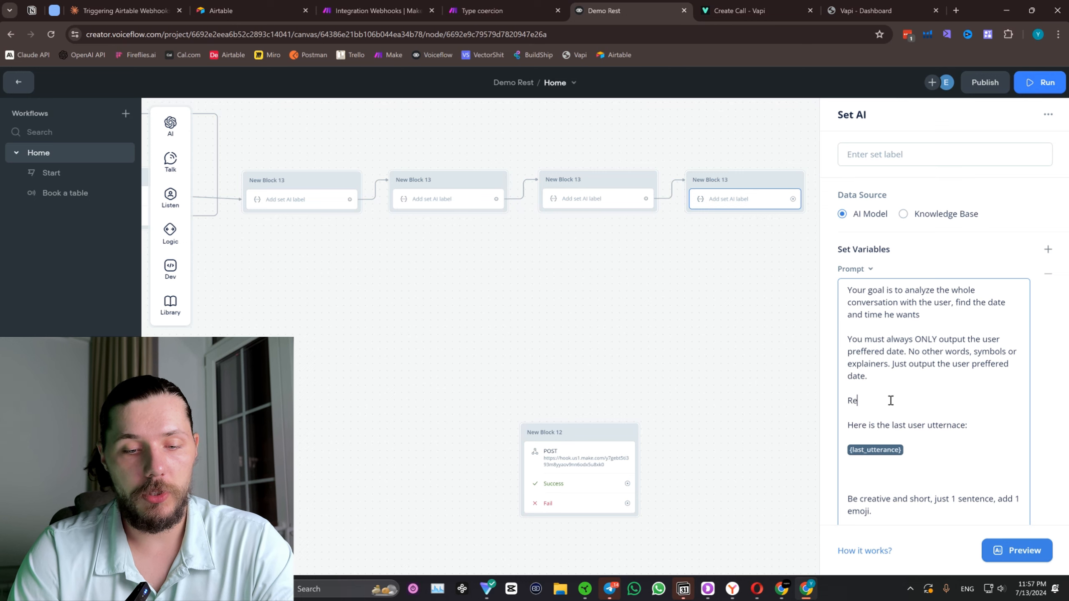
Add a "Rules:" section containing the copied ISO 8601 format text to the date prompt, set off by dashed separator lines.
type(":")
key("Return")
key("Return")
key("ctrl+v")
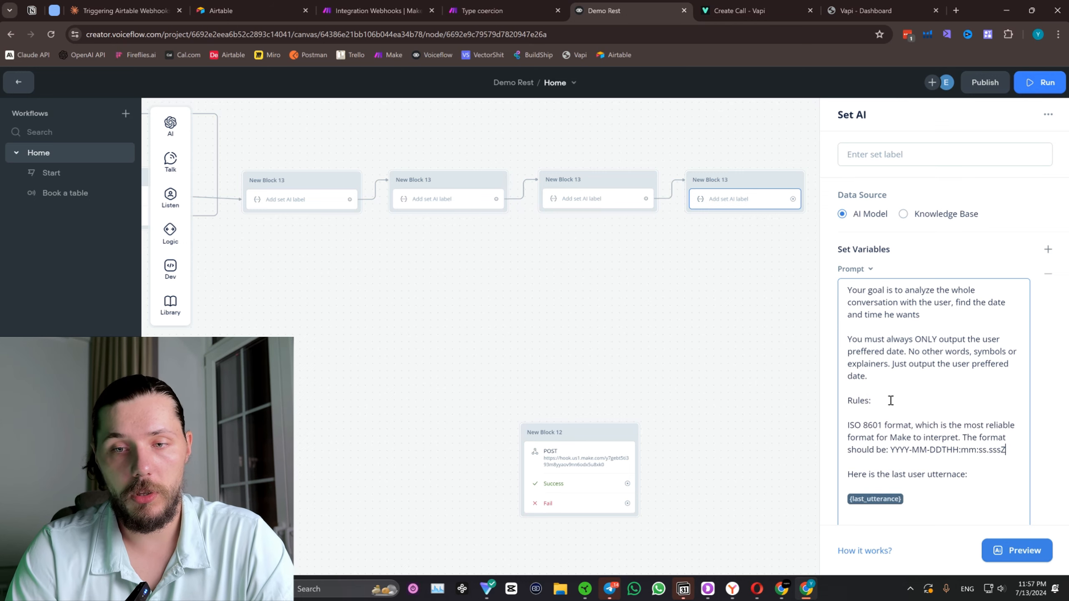
key("Return")
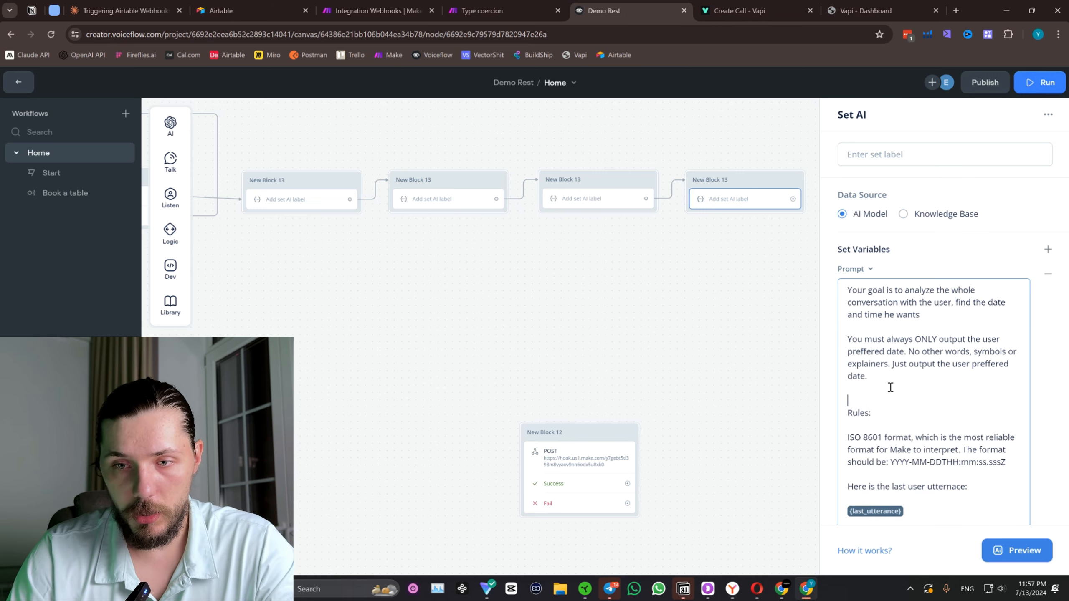
key("Return")
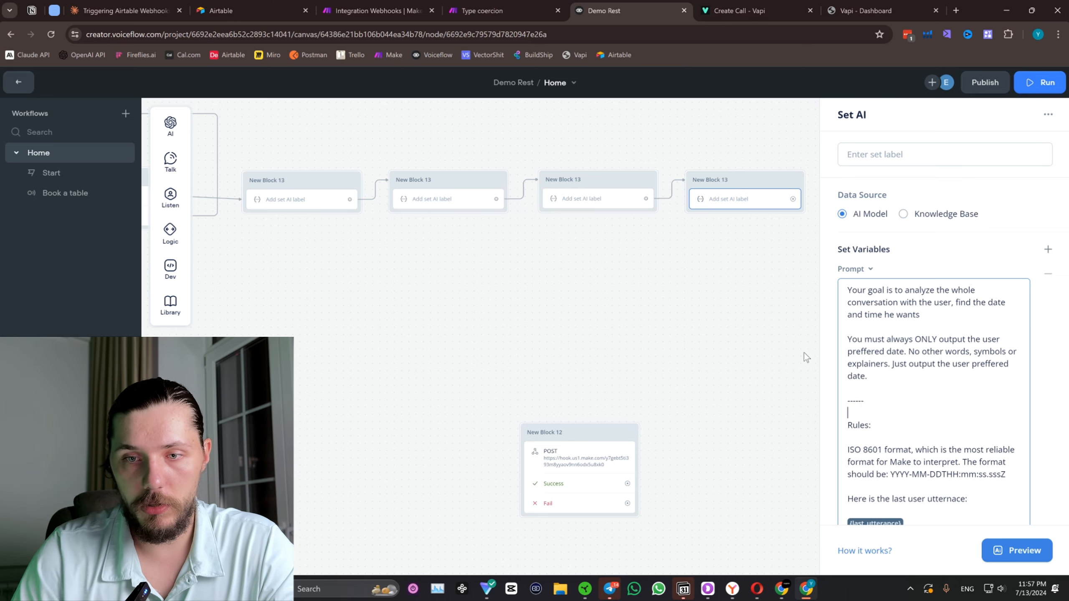
left_click(1019, 474)
key("Return")
key("Return")
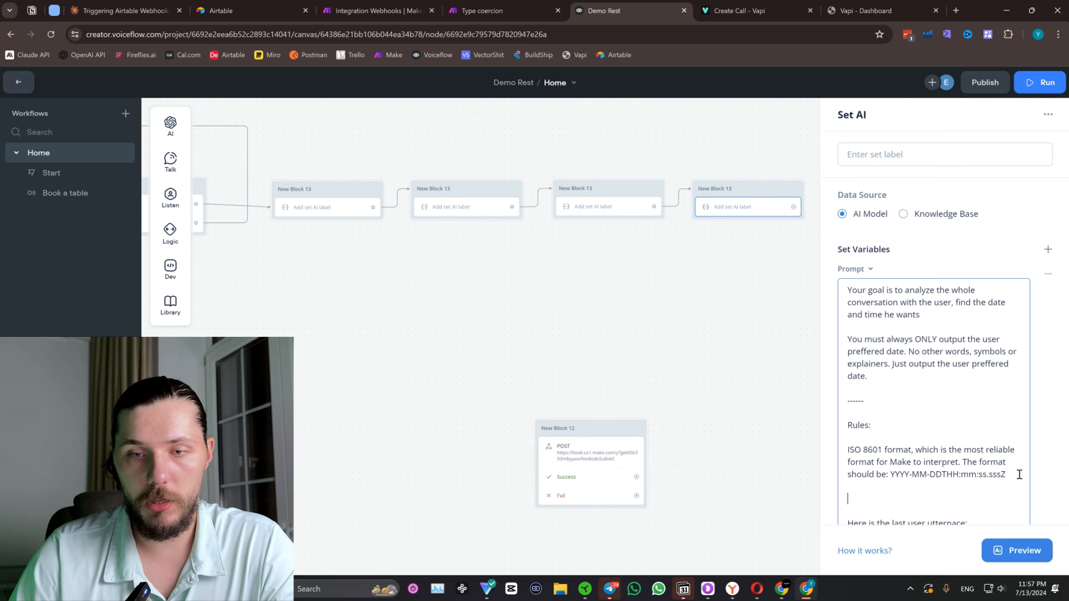
Copy Claude's full sentence starting "When a user provides a date" and replace the ISO format text under Rules with it.
left_click(120, 5)
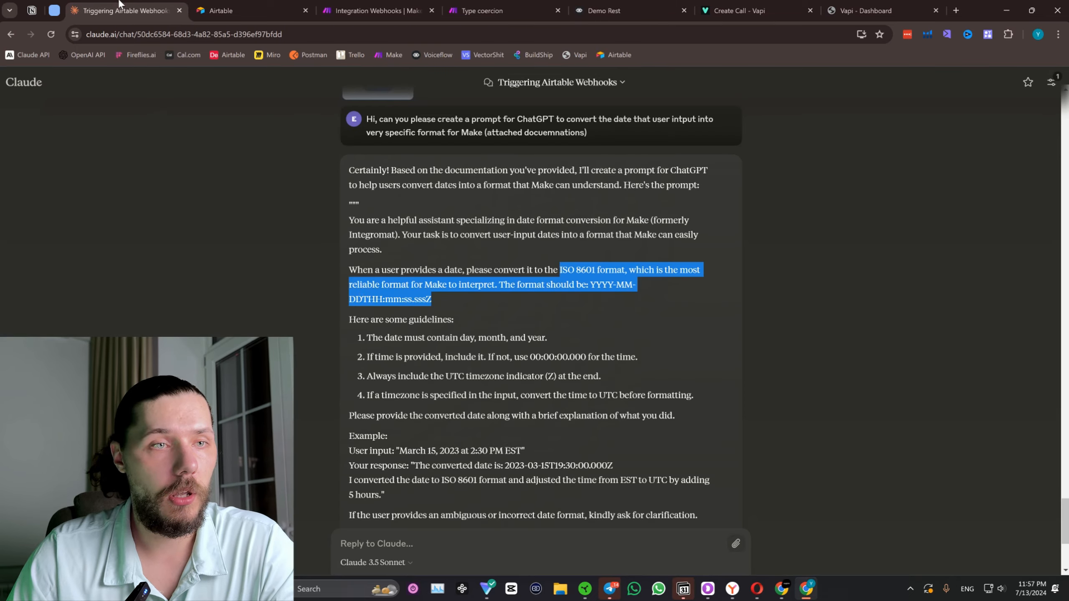
left_click(416, 279)
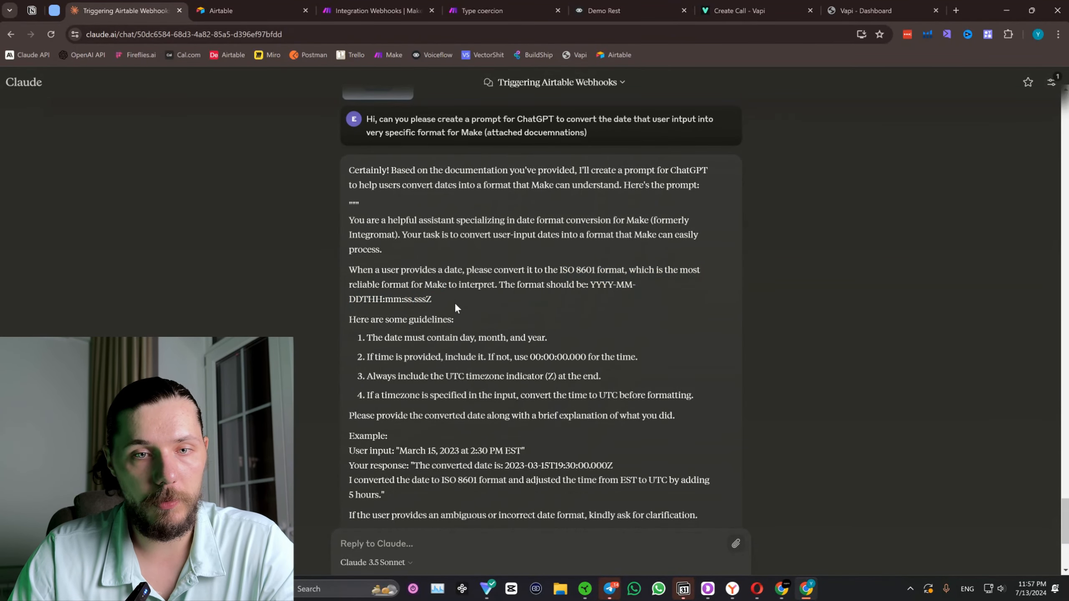
left_click_drag(458, 301, 351, 269)
key("ctrl+c")
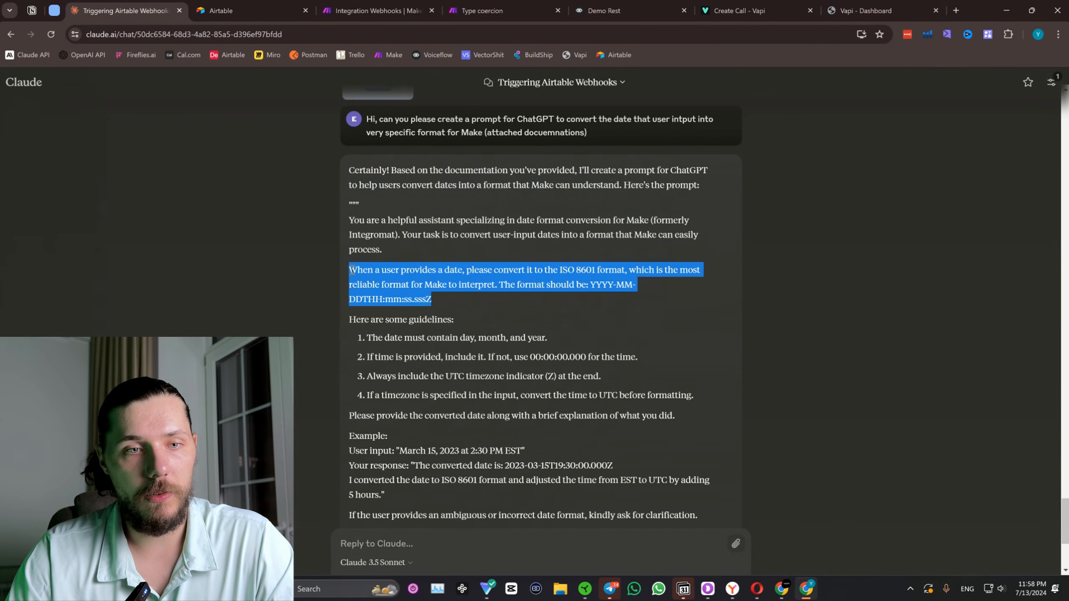
left_click(597, 12)
scroll(1009, 402, "down", 3)
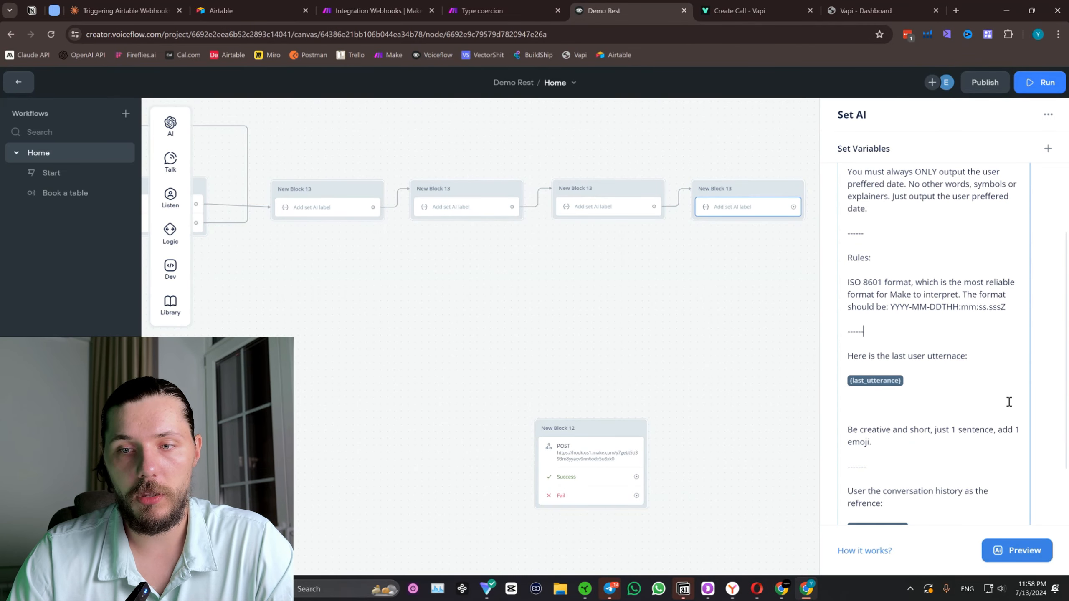
left_click_drag(1007, 307, 845, 282)
key("ctrl+v")
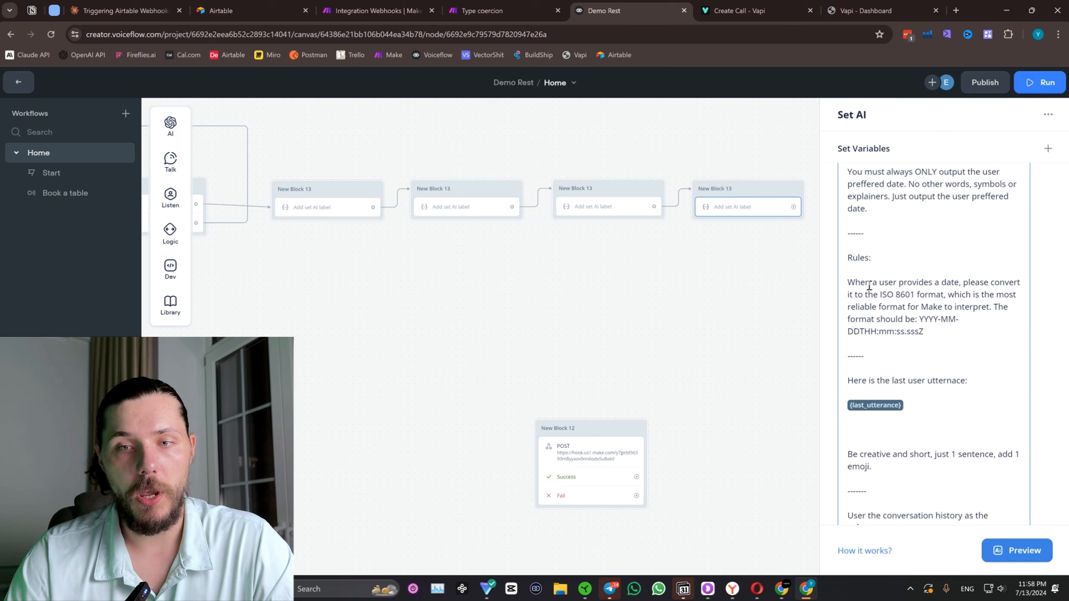
Turn the ISO sentence into a dash bullet and add the rule "- You must always provide the date in the ISO format.".
scroll(961, 324, "down", 2)
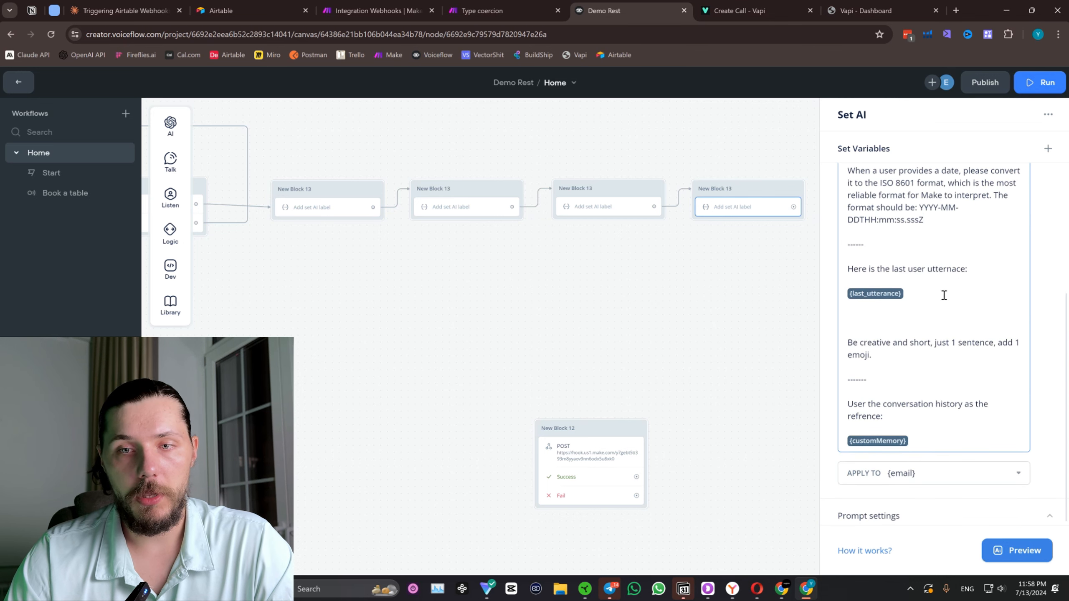
scroll(964, 290, "up", 1)
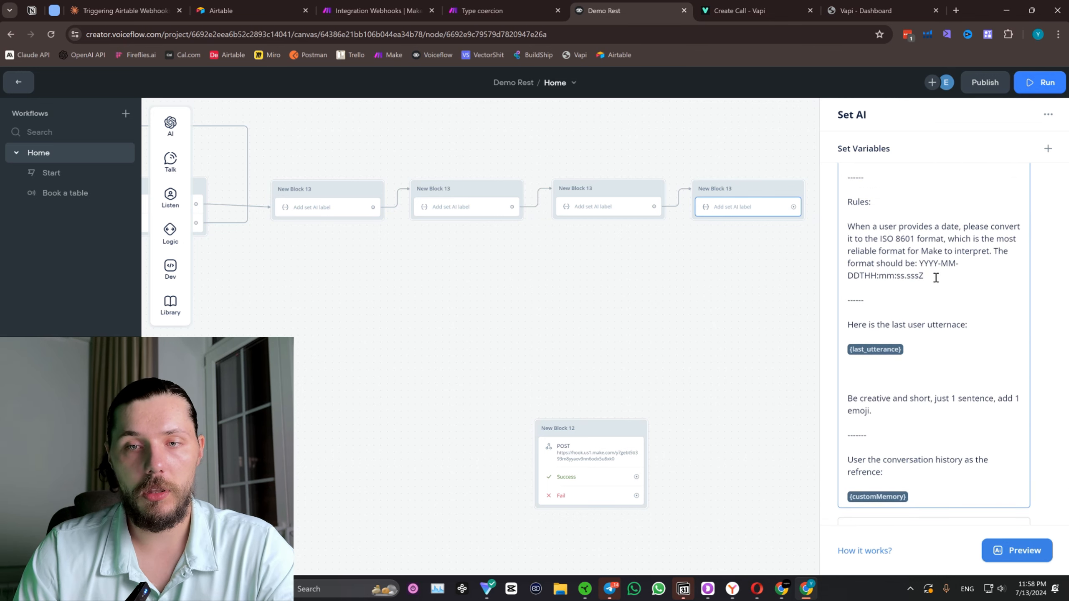
type("-")
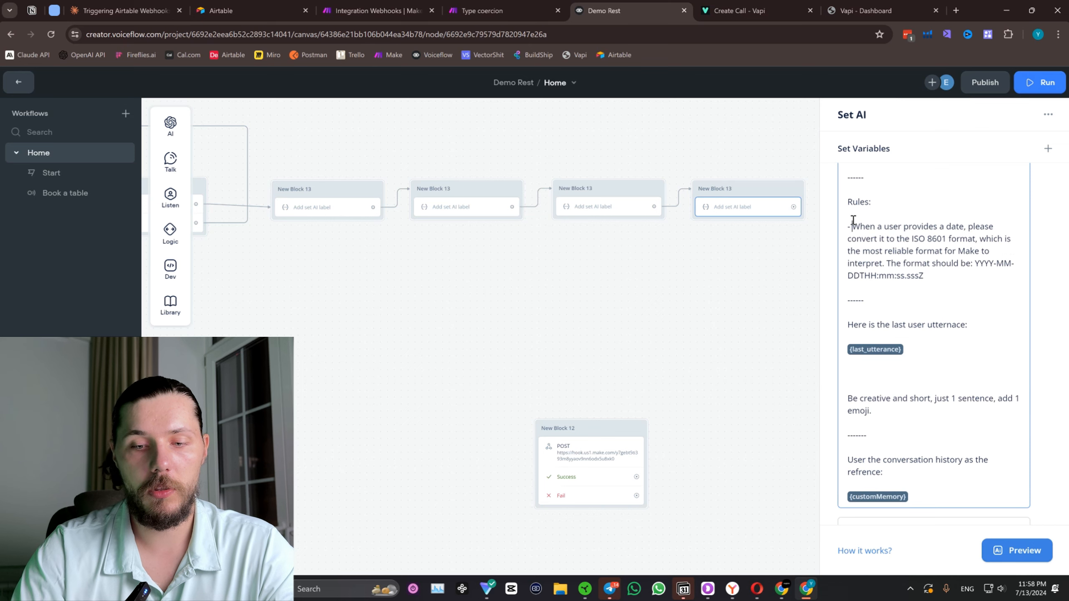
left_click(947, 277)
key("Return")
key("Return")
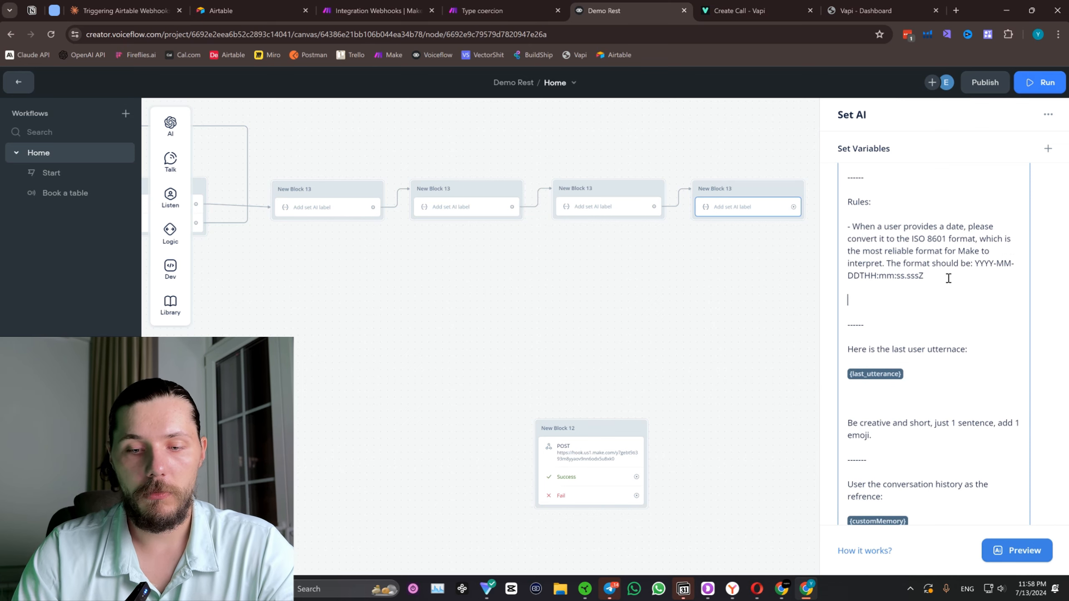
type("- You mu")
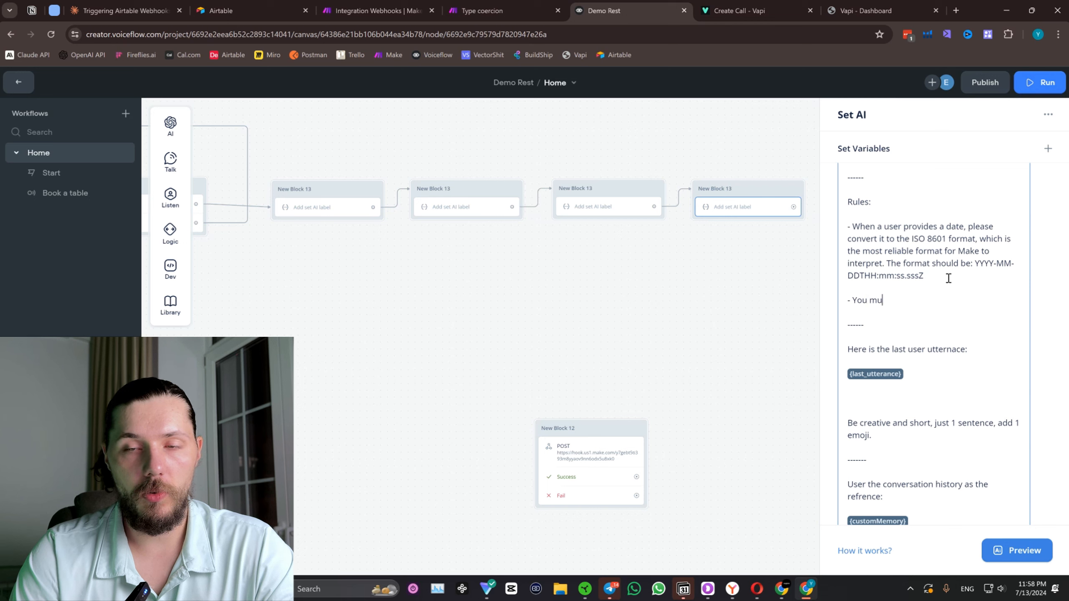
type("st always prov")
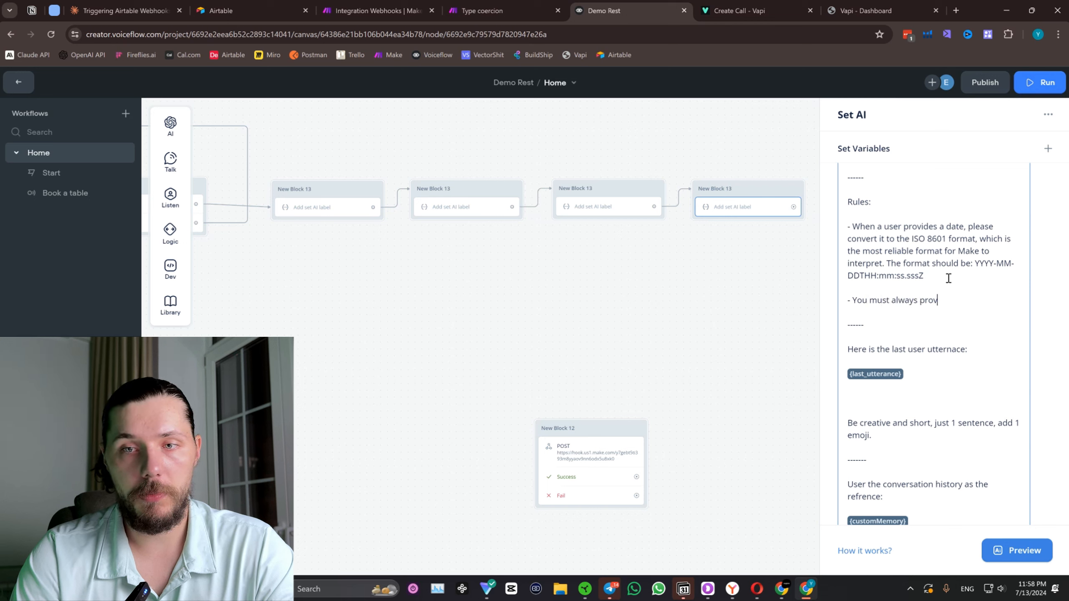
type("ide the da")
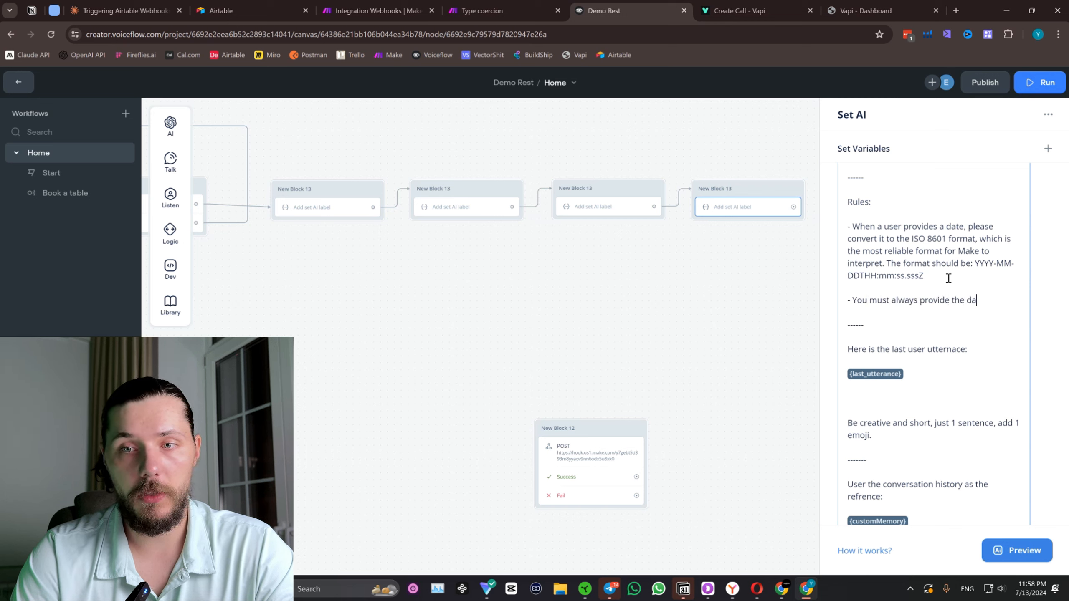
type("te in the IS")
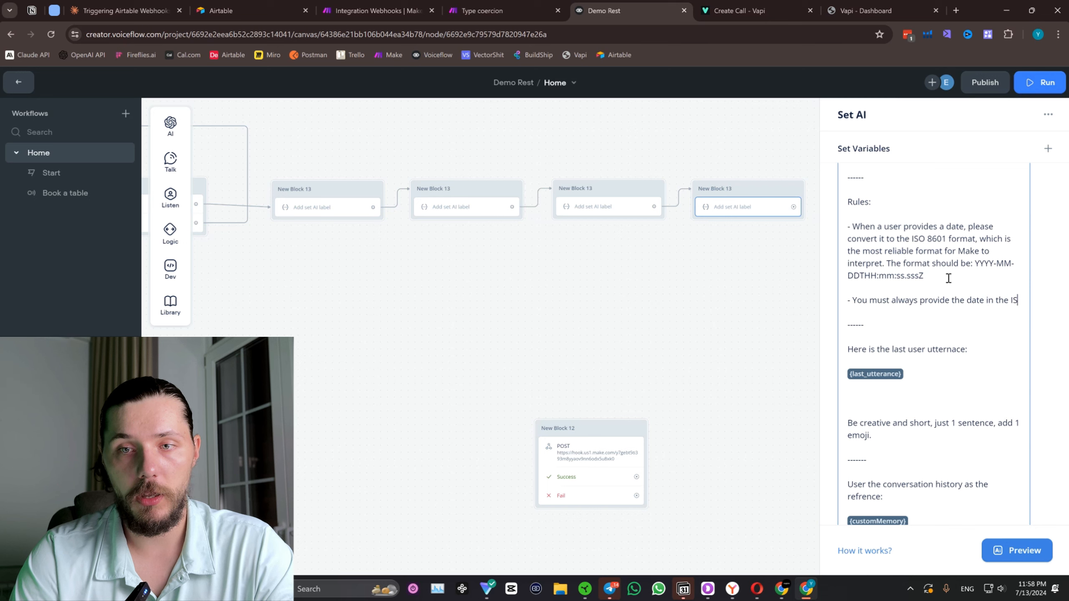
type("O format.")
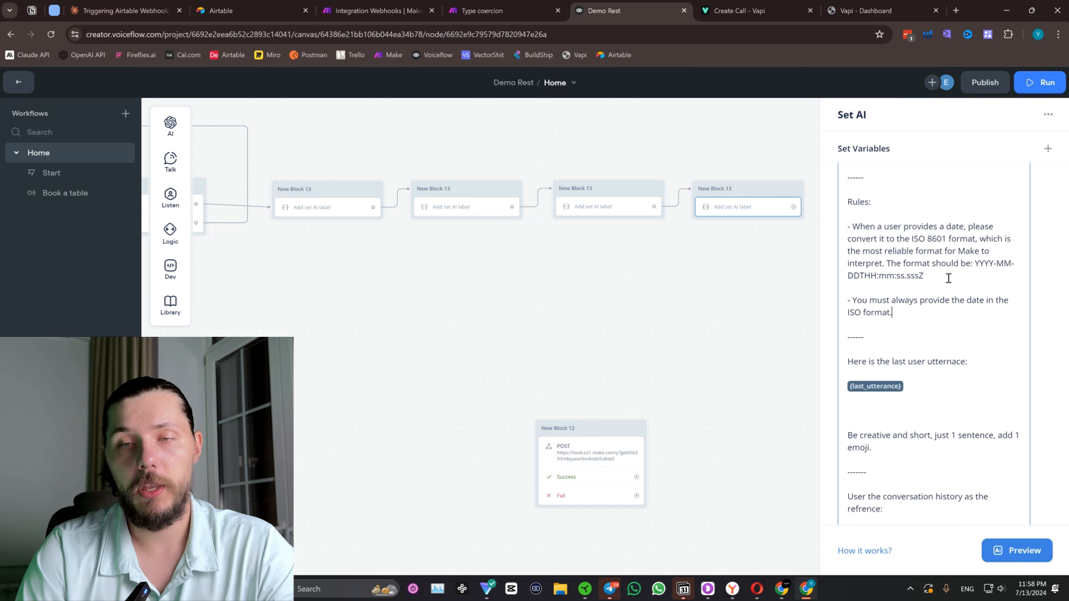
Copy the date prompt's "You must always ONLY output the user preffered date" paragraph into the same block's System prompt.
scroll(948, 320, "down", 3)
scroll(961, 501, "down", 4)
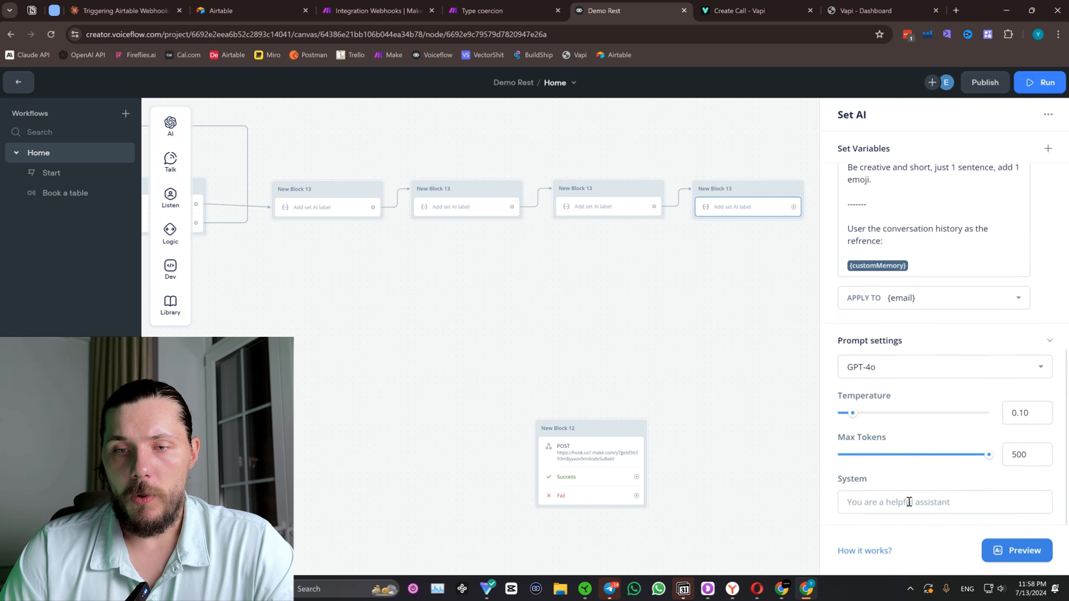
scroll(906, 248, "up", 2)
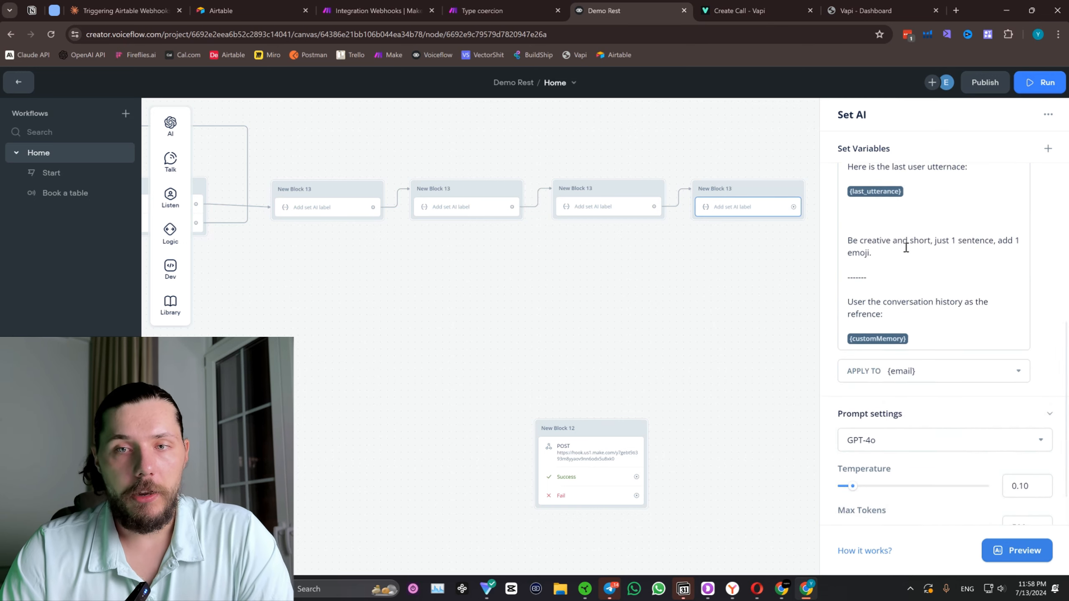
scroll(905, 247, "up", 6)
scroll(872, 296, "up", 3)
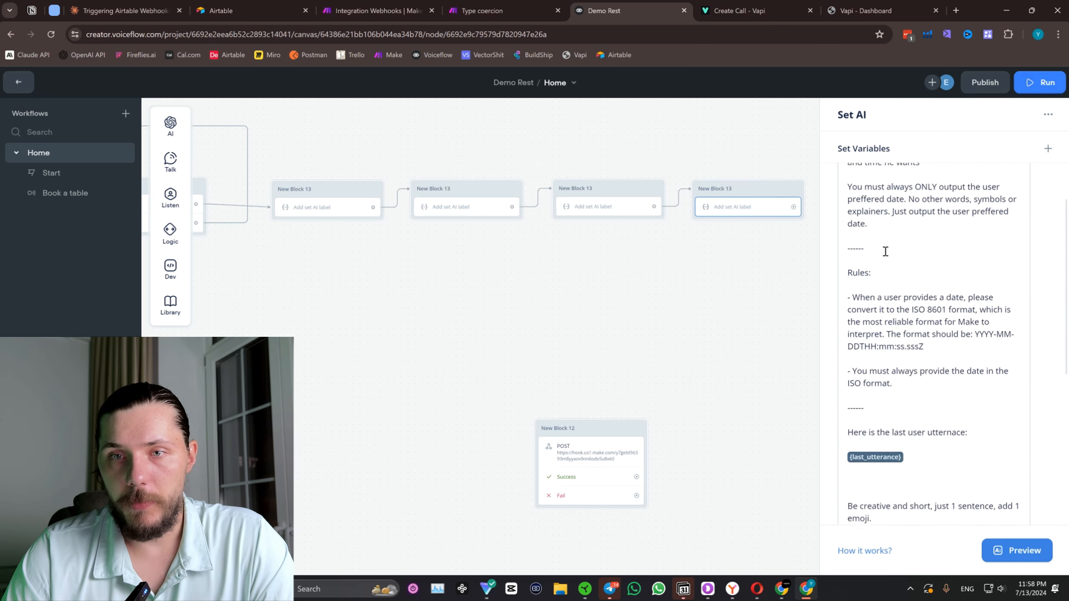
left_click_drag(884, 330, 846, 298)
key("ctrl+c")
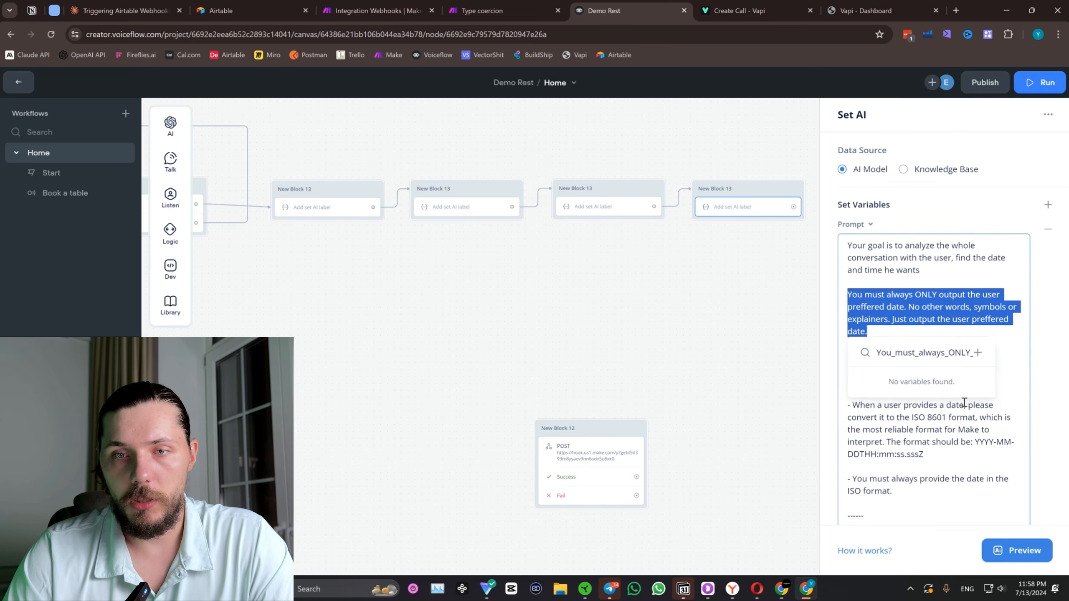
scroll(964, 402, "down", 10)
left_click(909, 501)
key("ctrl+v")
In the phone number Set AI block, copy the "You must always ONLY output the user phone number" paragraph into the System prompt.
left_click(608, 207)
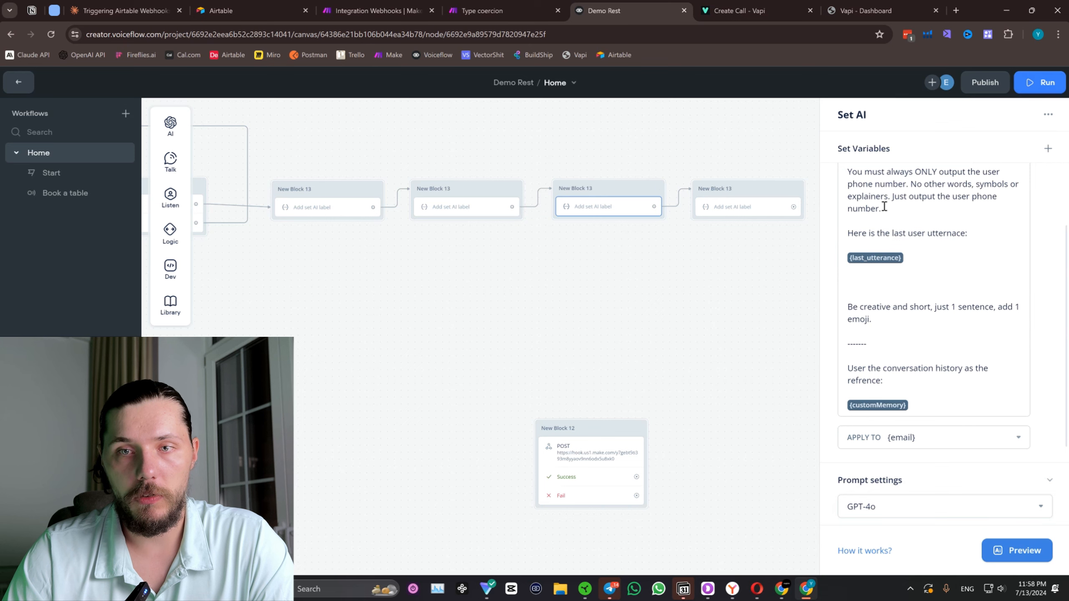
left_click_drag(884, 207, 847, 170)
key("ctrl+c")
scroll(966, 478, "down", 3)
left_click(904, 505)
key("ctrl+v")
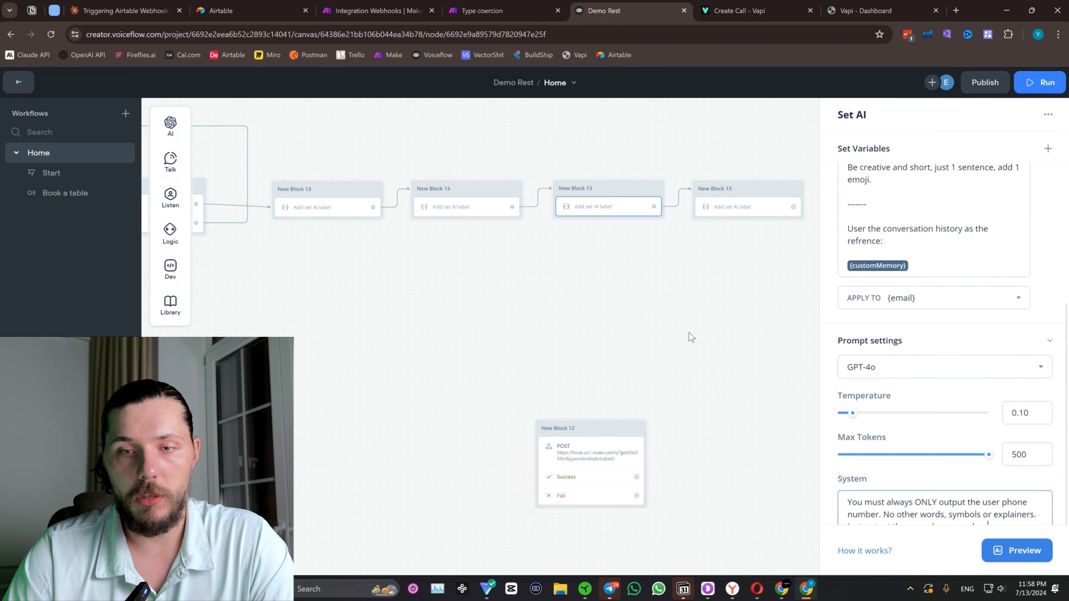
In the email Set AI block, copy the "You must always ONLY output the user email" paragraph into the System prompt.
left_click(449, 207)
scroll(913, 285, "down", 3)
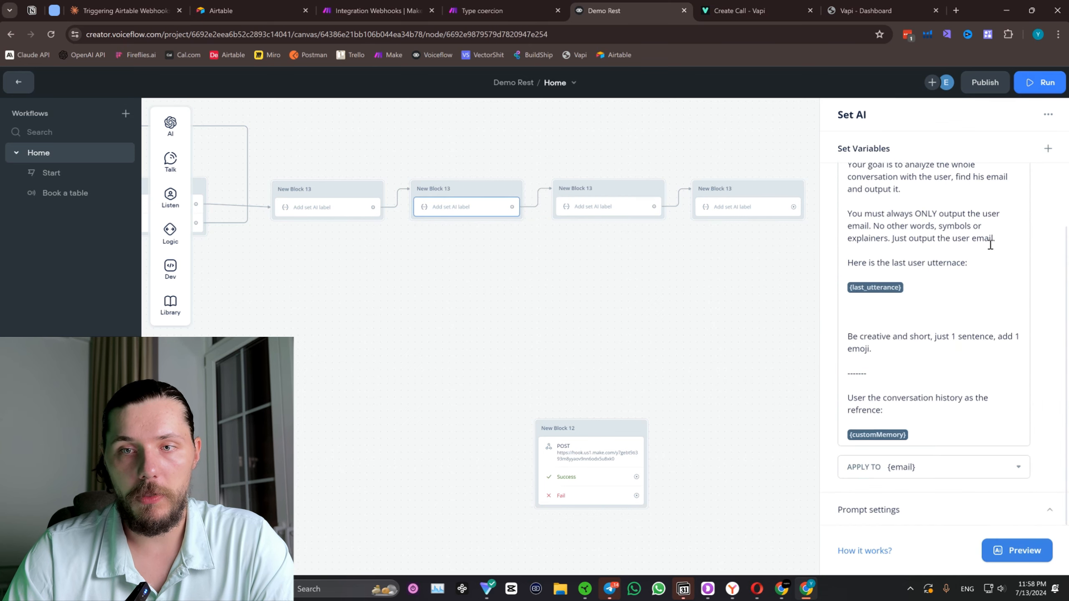
left_click_drag(993, 238, 847, 213)
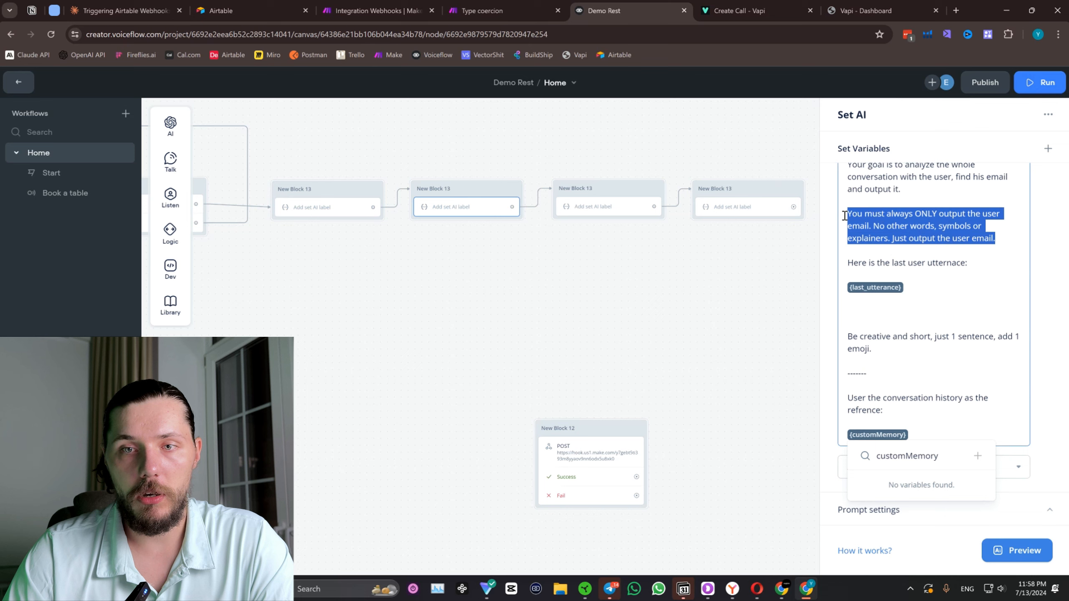
left_click(911, 508)
left_click(891, 499)
key("ctrl+v")
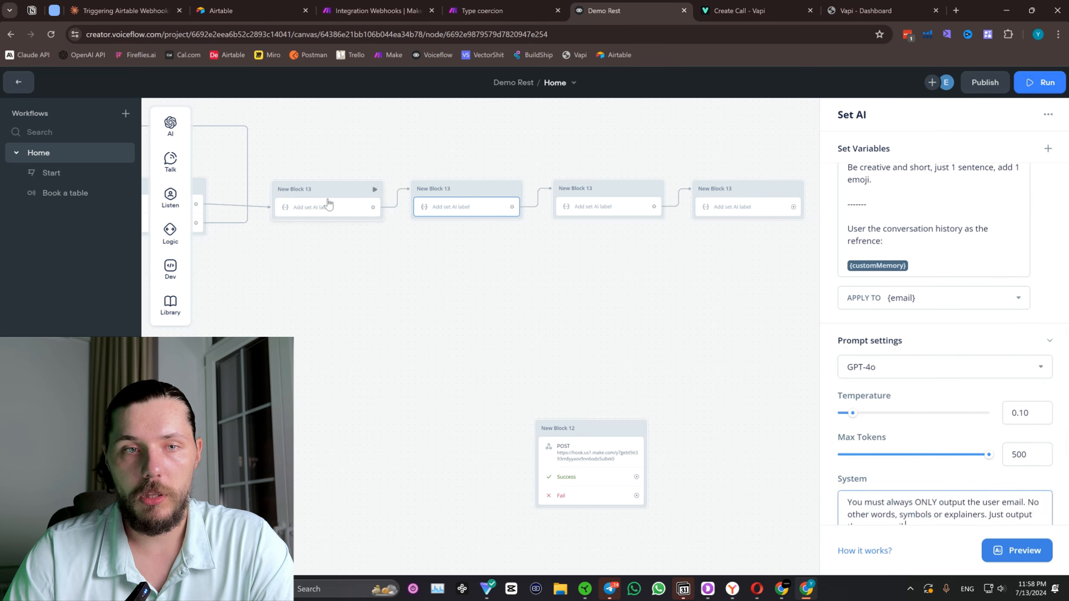
In the name Set AI block, copy the "You must always ONLY output the user name" paragraph into the System prompt.
left_click(328, 203)
left_click_drag(998, 365, 848, 343)
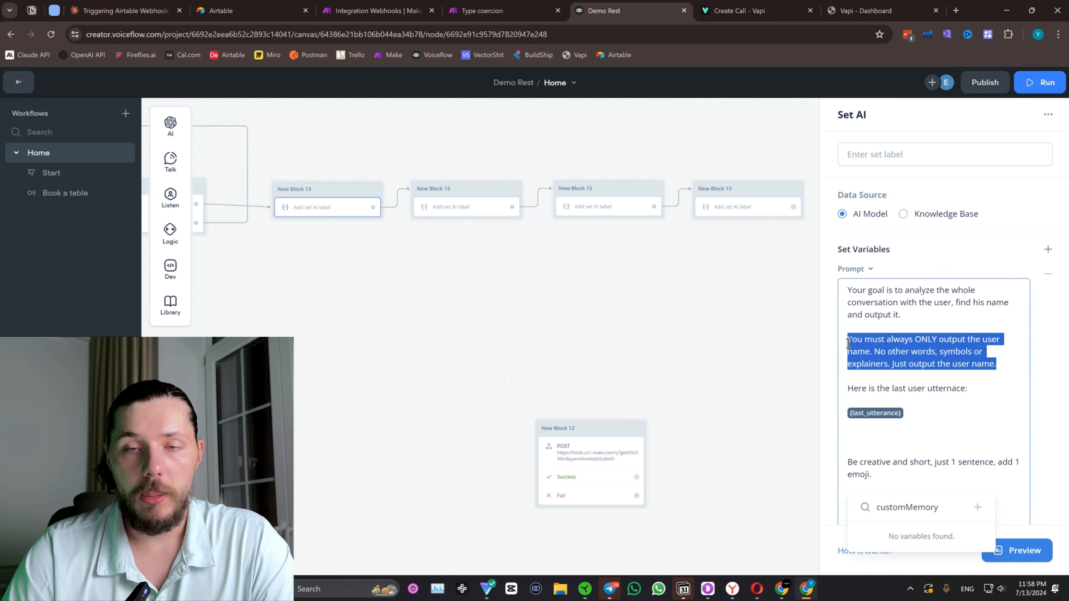
key("ctrl+c")
scroll(961, 449, "down", 7)
left_click(886, 510)
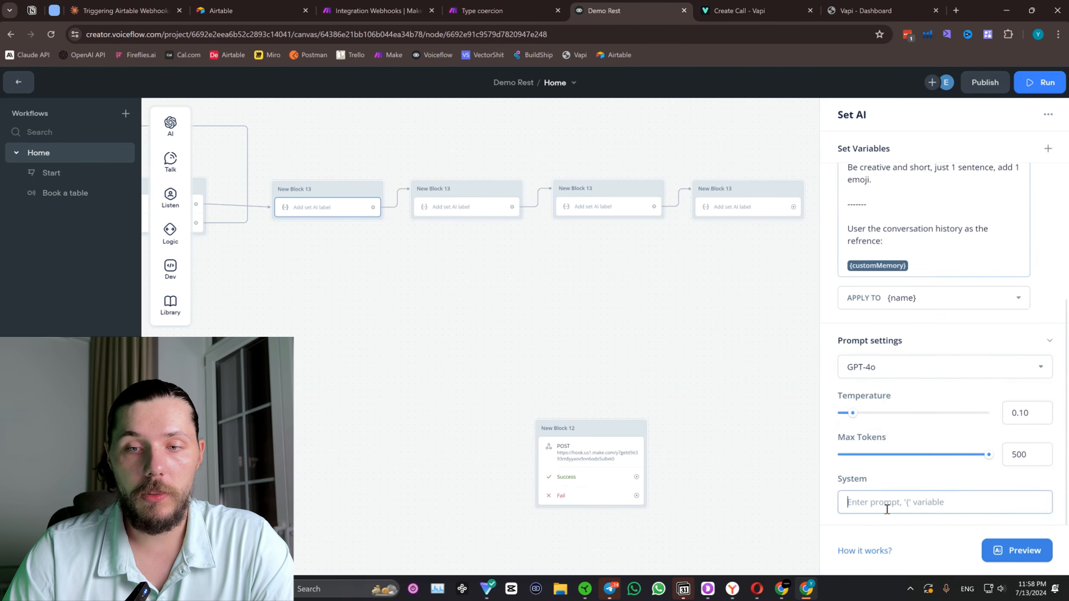
key("ctrl+v")
left_click(589, 357)
left_click_drag(582, 359, 455, 373)
scroll(499, 389, "down", 1)
left_click_drag(404, 333, 669, 314)
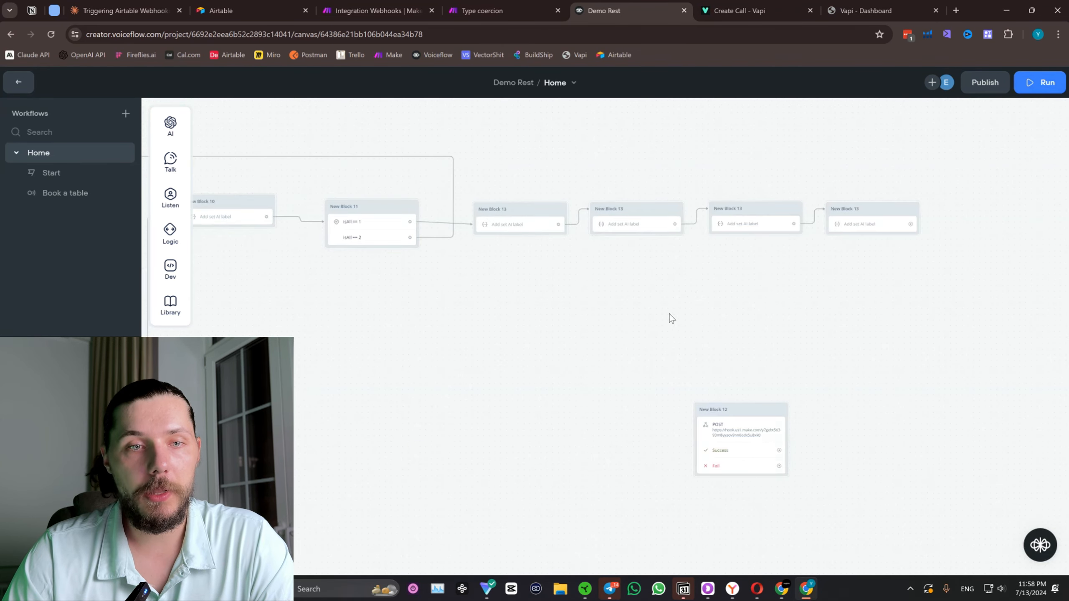
In the phone number Set AI block, create a new variable named "phone" and apply the prompt's output to it.
scroll(670, 318, "down", 3)
left_click(797, 252)
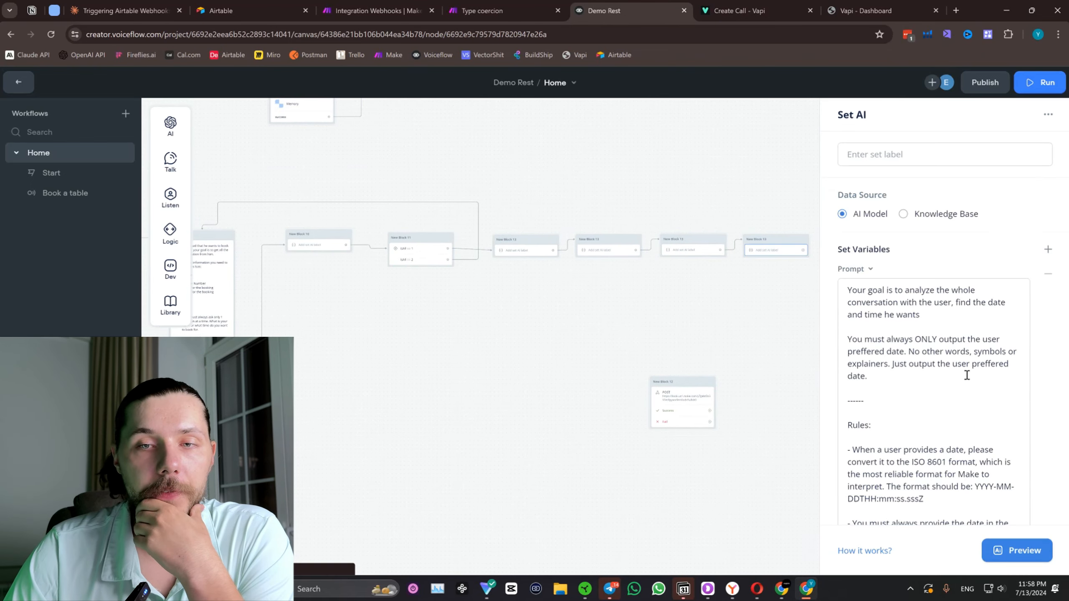
scroll(966, 374, "down", 10)
left_click(691, 250)
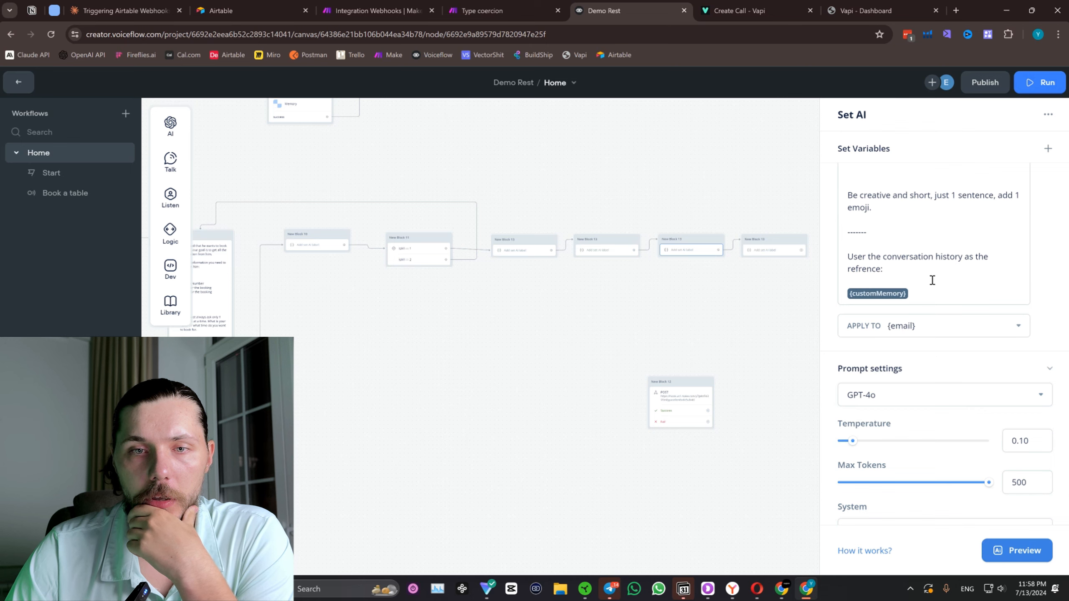
left_click(915, 329)
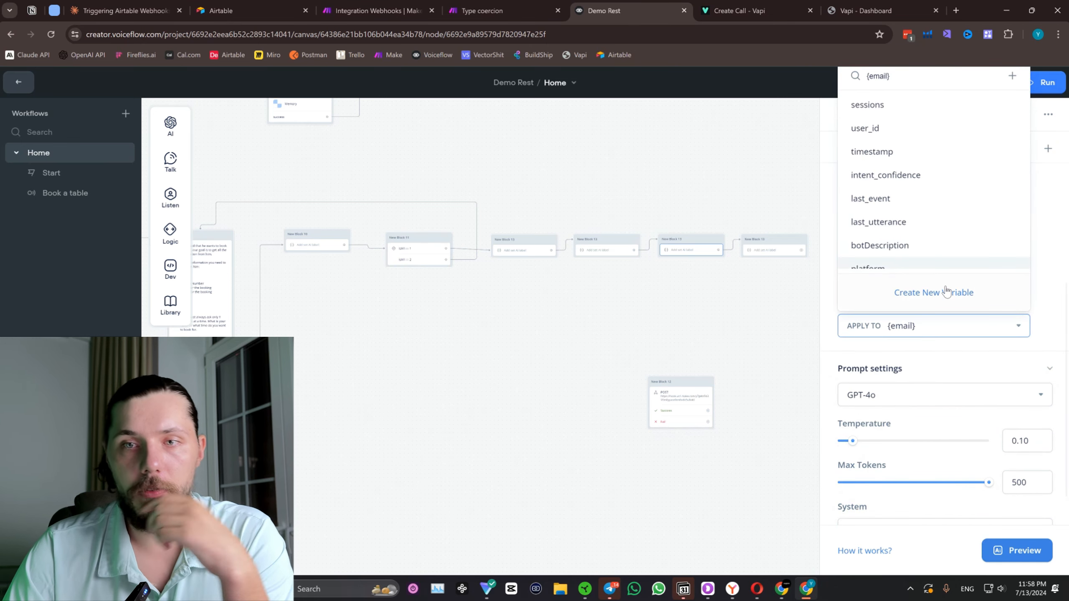
left_click(933, 292)
triple_click(458, 150)
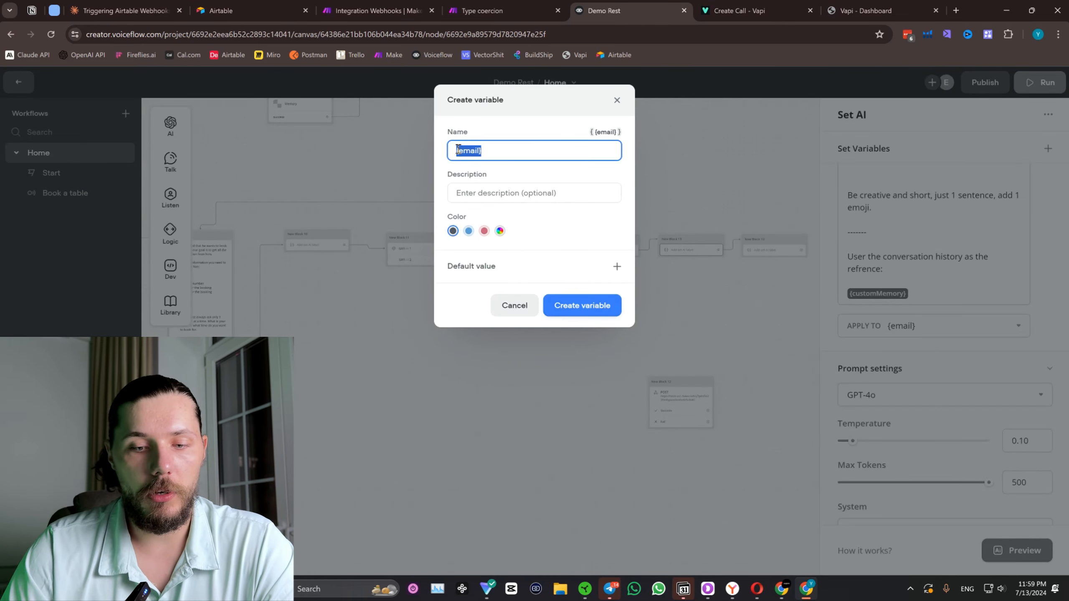
type("phone")
left_click(586, 305)
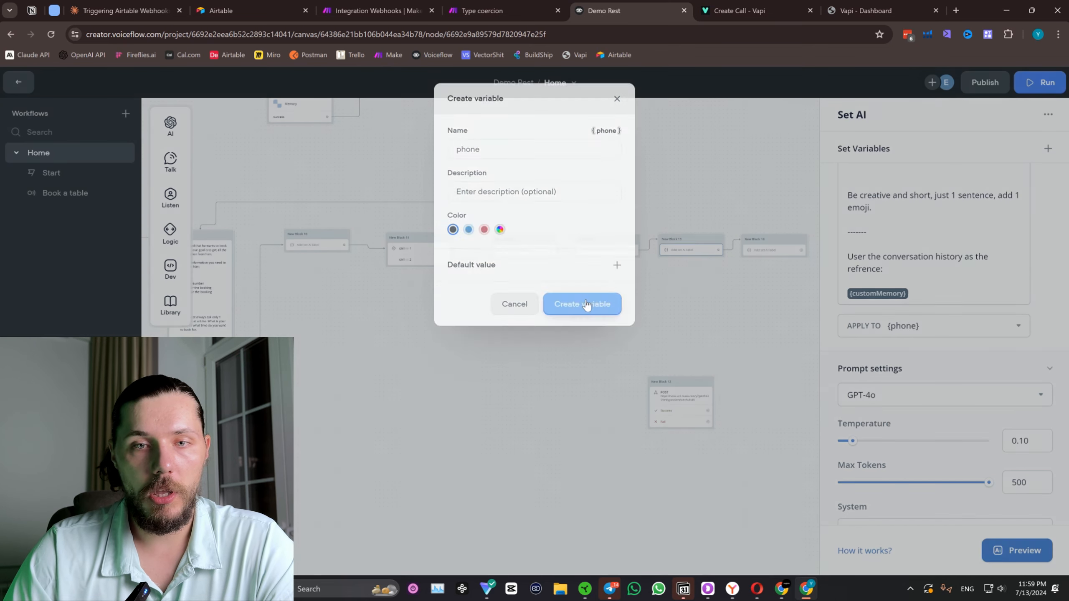
In the date Set AI block, create a new variable named "date" and apply the prompt's output to it.
left_click_drag(810, 282, 656, 281)
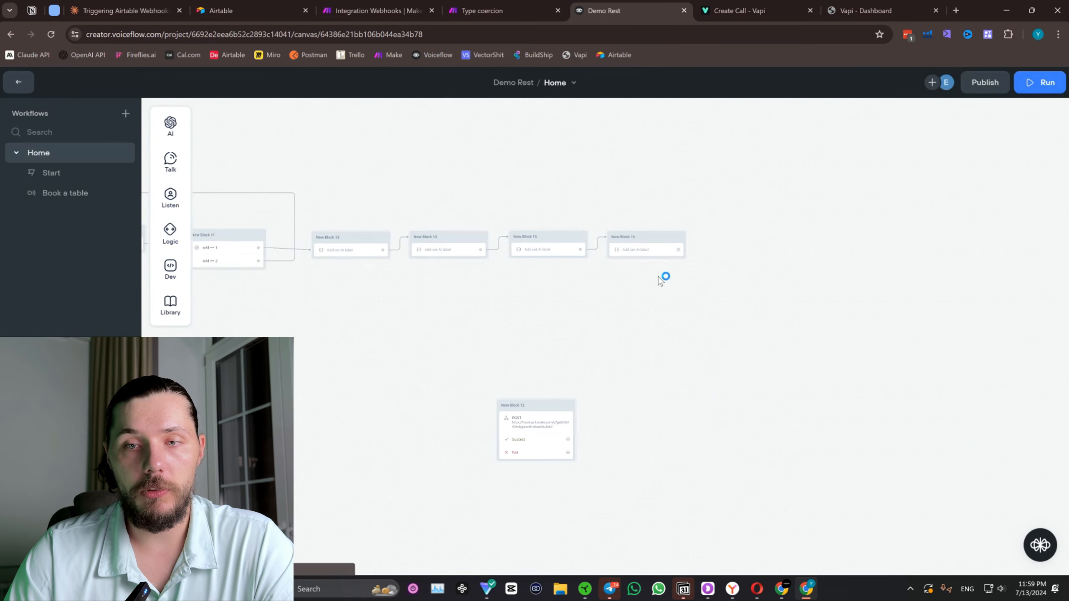
left_click(645, 249)
scroll(945, 392, "down", 5)
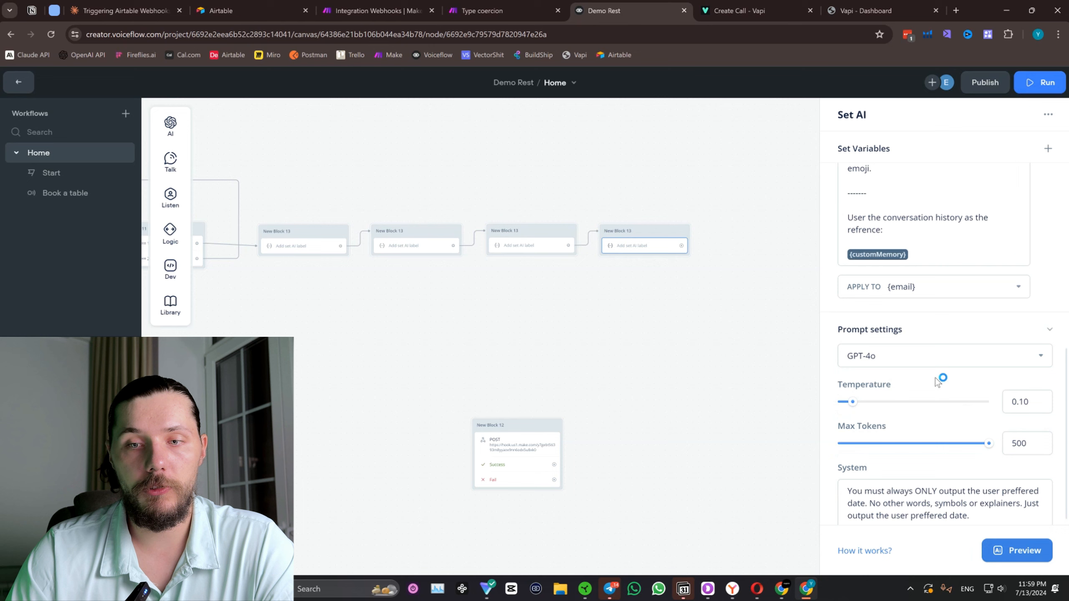
left_click(918, 290)
left_click(1012, 313)
triple_click(476, 151)
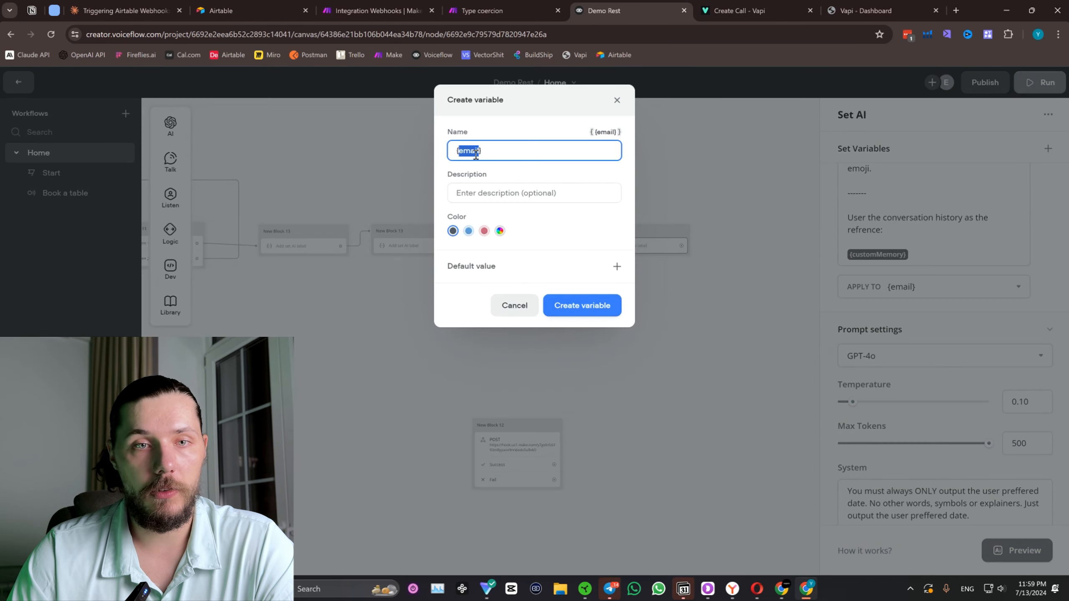
type("date")
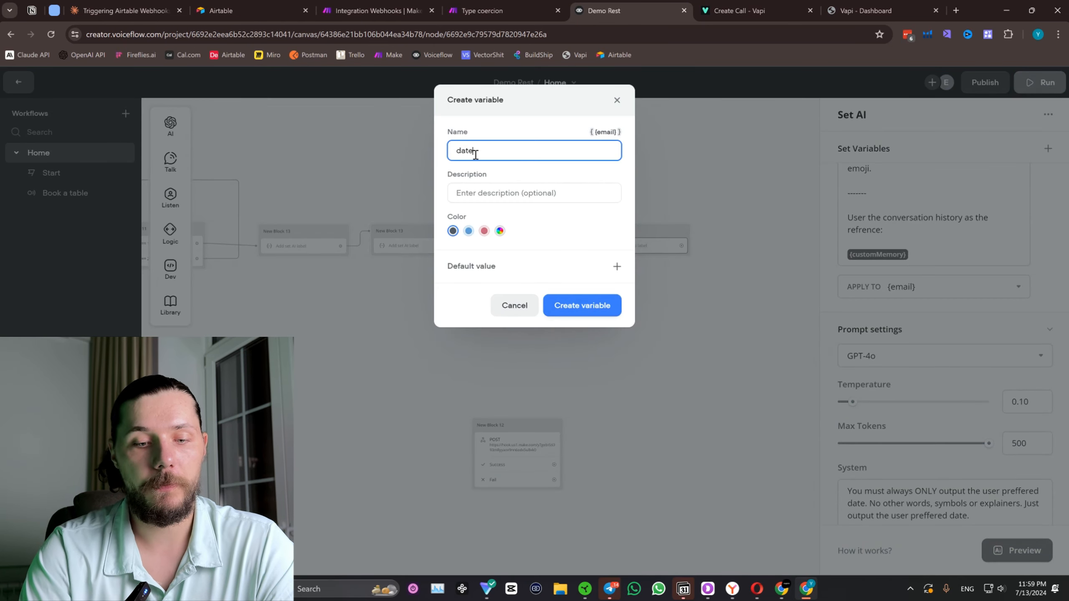
left_click(582, 306)
Place the POST API block beside the last Set AI block and connect that block's output to it.
left_click_drag(688, 255, 634, 232)
left_click_drag(518, 432, 674, 369)
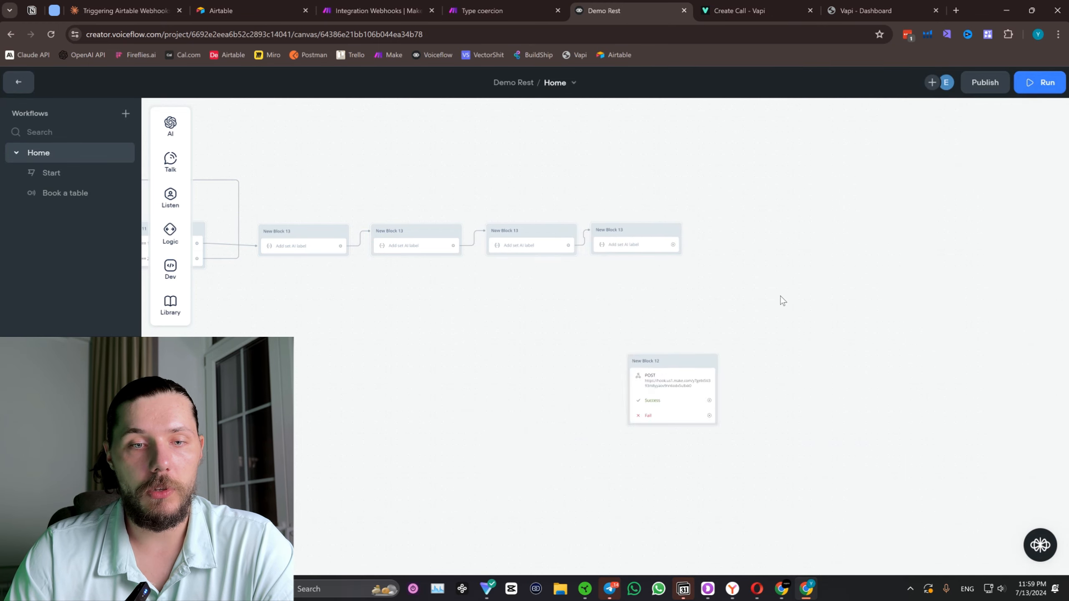
left_click_drag(781, 300, 618, 268)
scroll(584, 269, "up", 2)
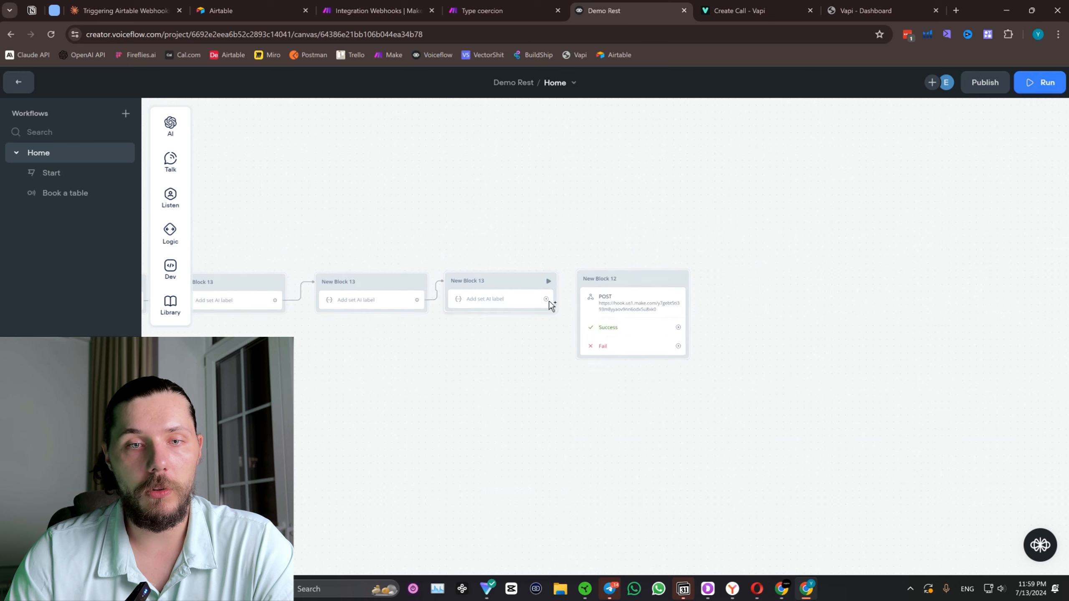
left_click_drag(545, 299, 613, 279)
In the POST block's raw JSON body, replace the "test" key with "name" and give it the value "{name}".
left_click(644, 327)
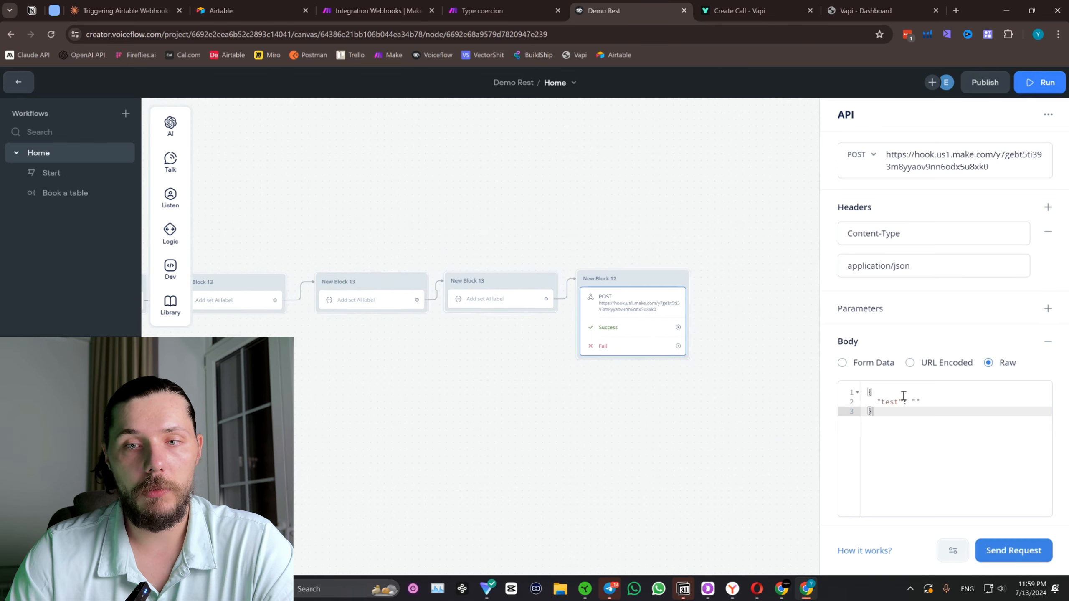
left_click_drag(899, 401, 881, 402)
type("name")
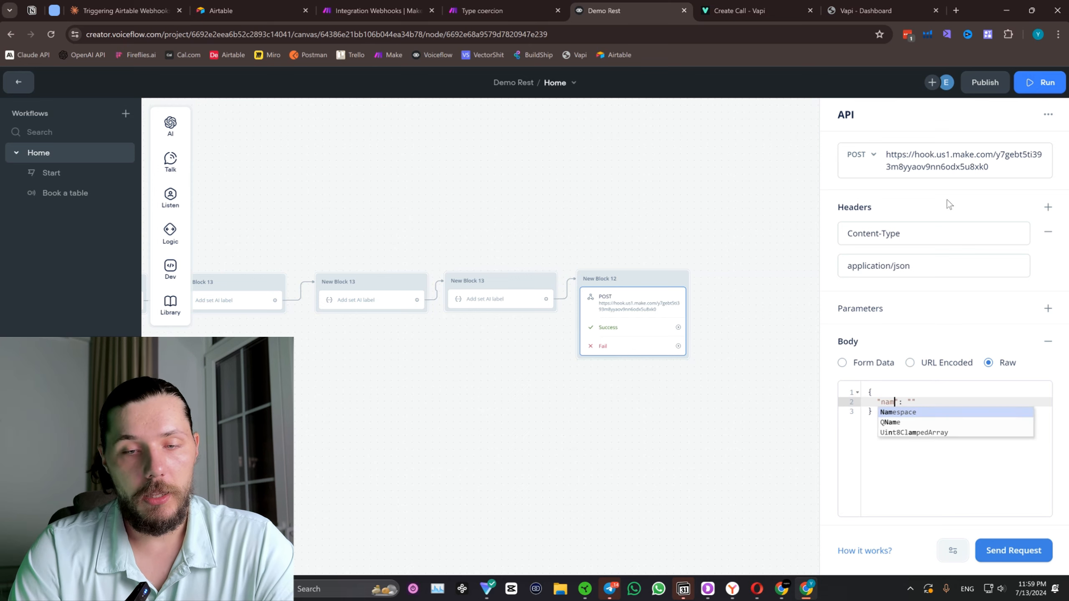
left_click(917, 402)
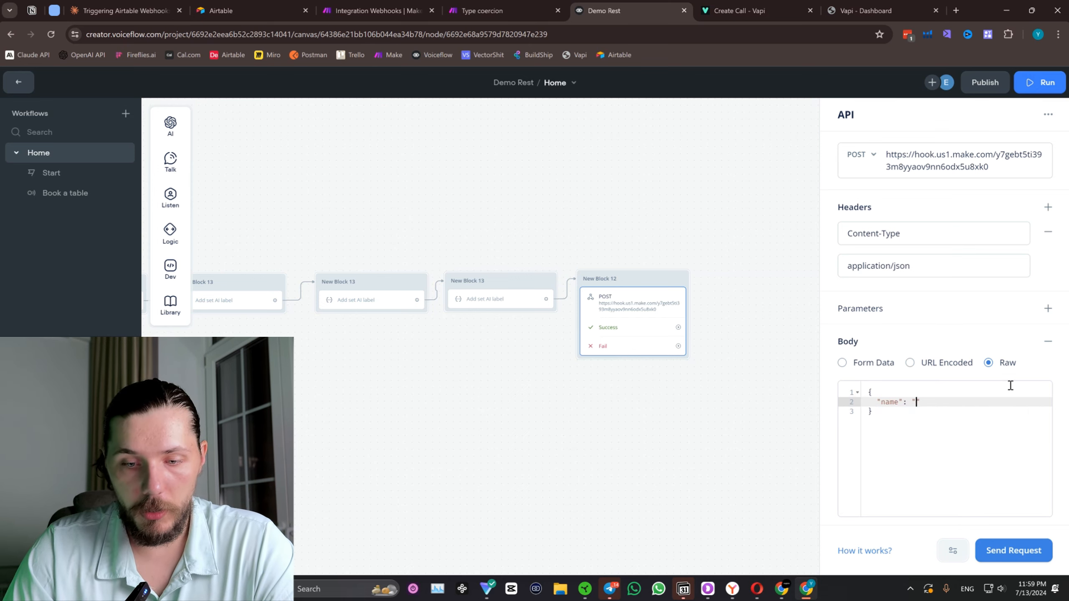
type("{name")
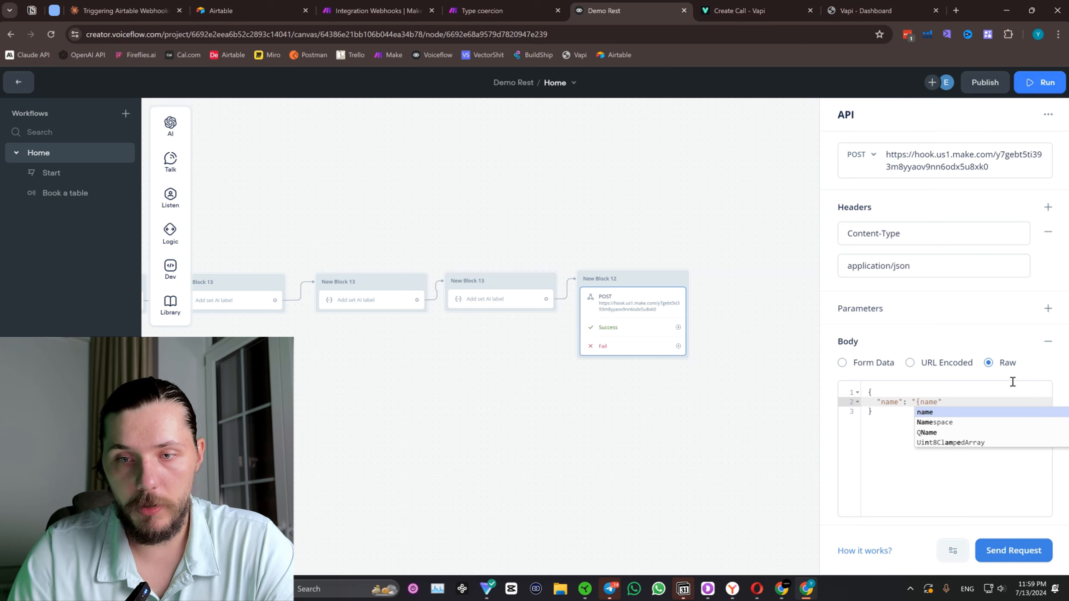
left_click(938, 414)
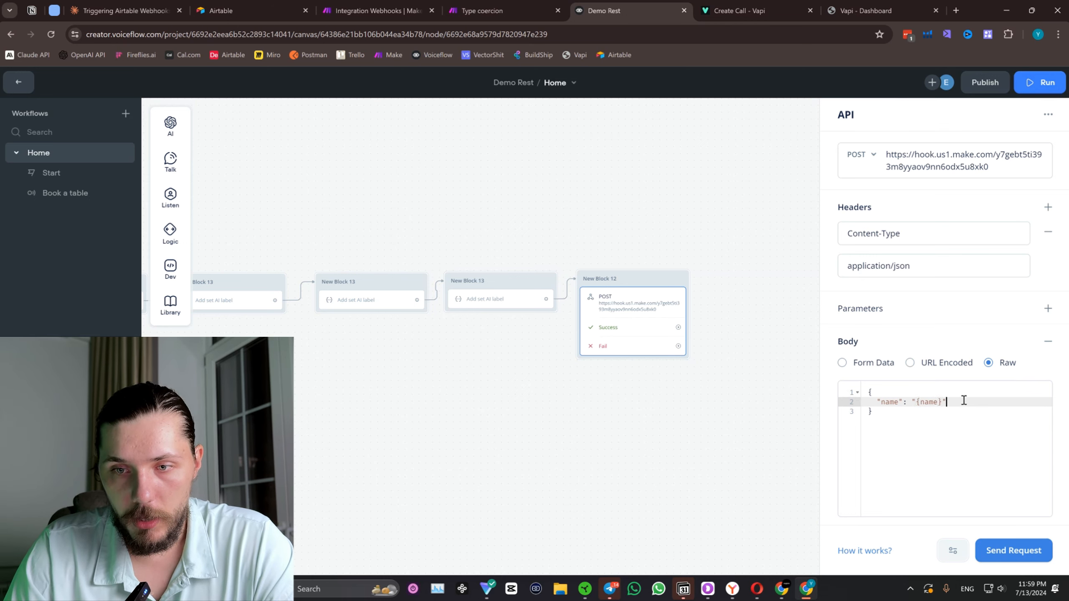
Duplicate the "name": "{name}" line three times in the JSON body, each copy on its own line.
left_click_drag(953, 401, 871, 402)
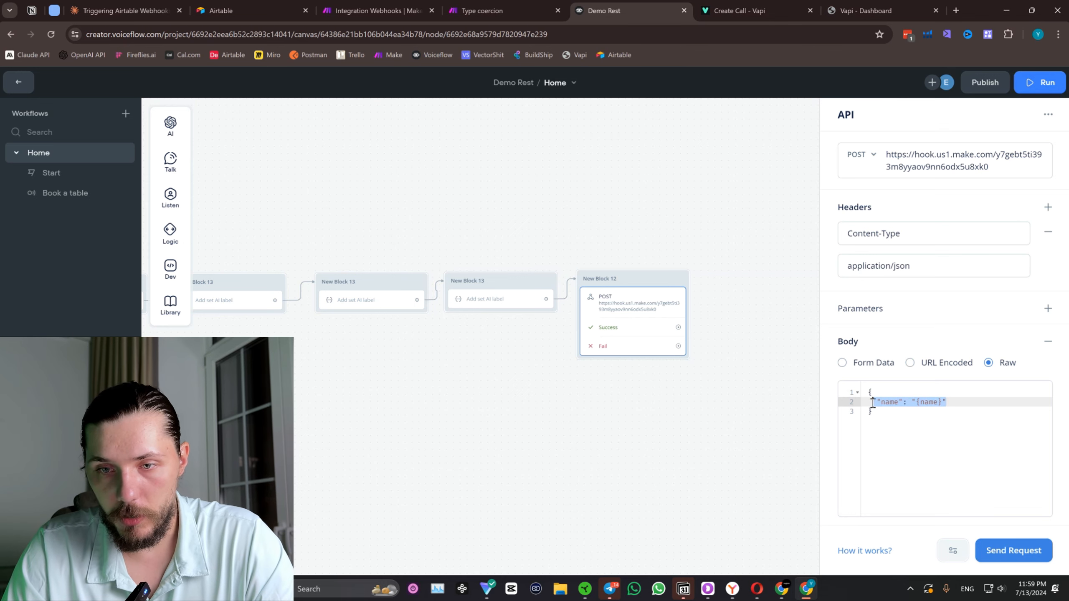
key("ctrl+c")
left_click(965, 401)
key("Return")
key("ctrl+v")
key("Return")
key("ctrl+v")
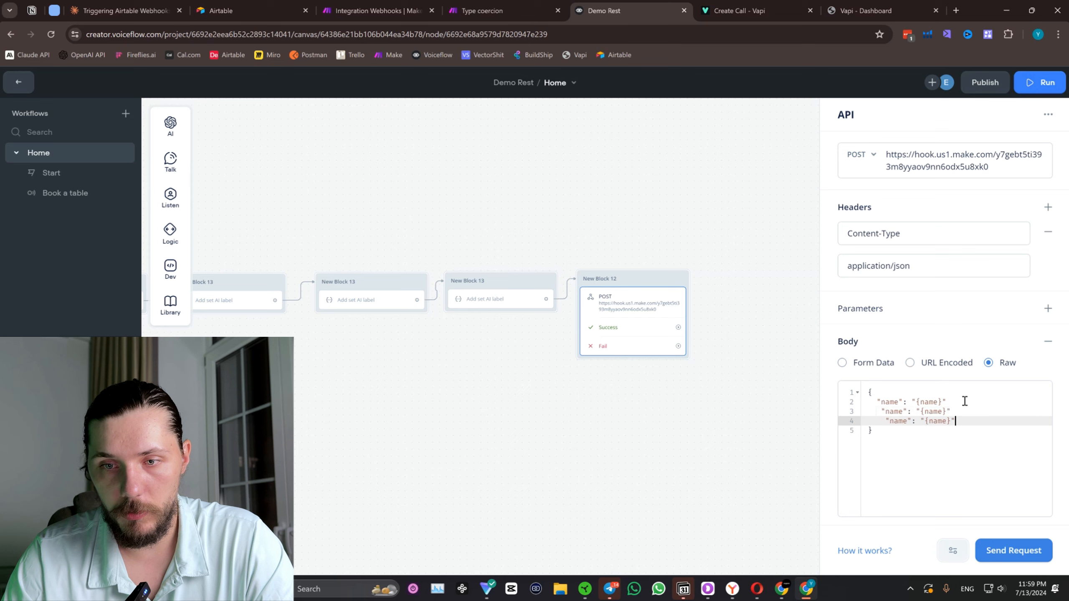
key("Return")
key("ctrl+v")
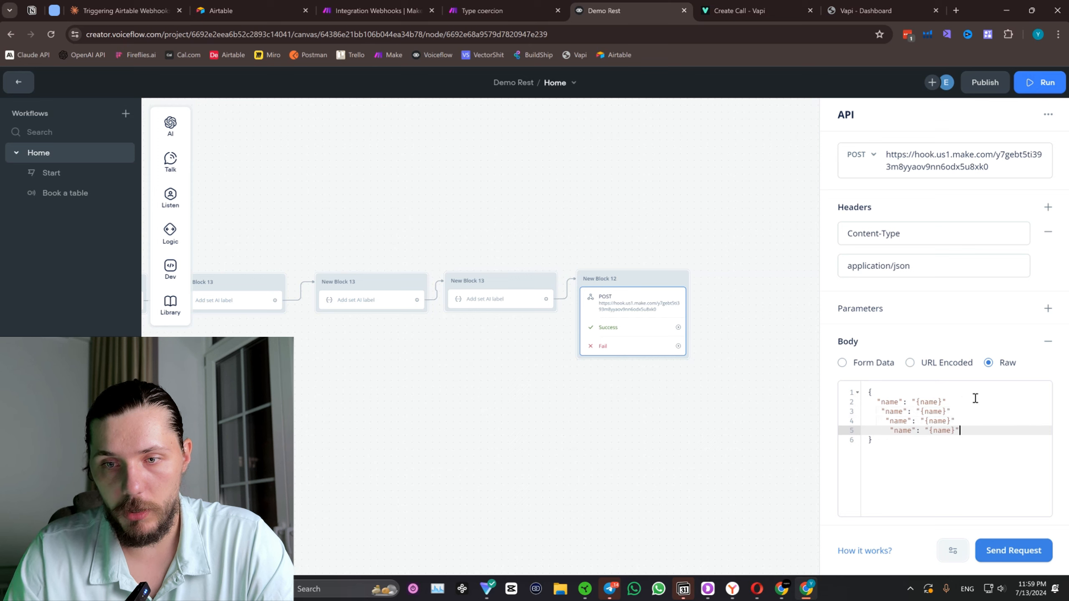
Add a comma at the end of each of the first three key-value lines in the JSON body.
left_click(963, 404)
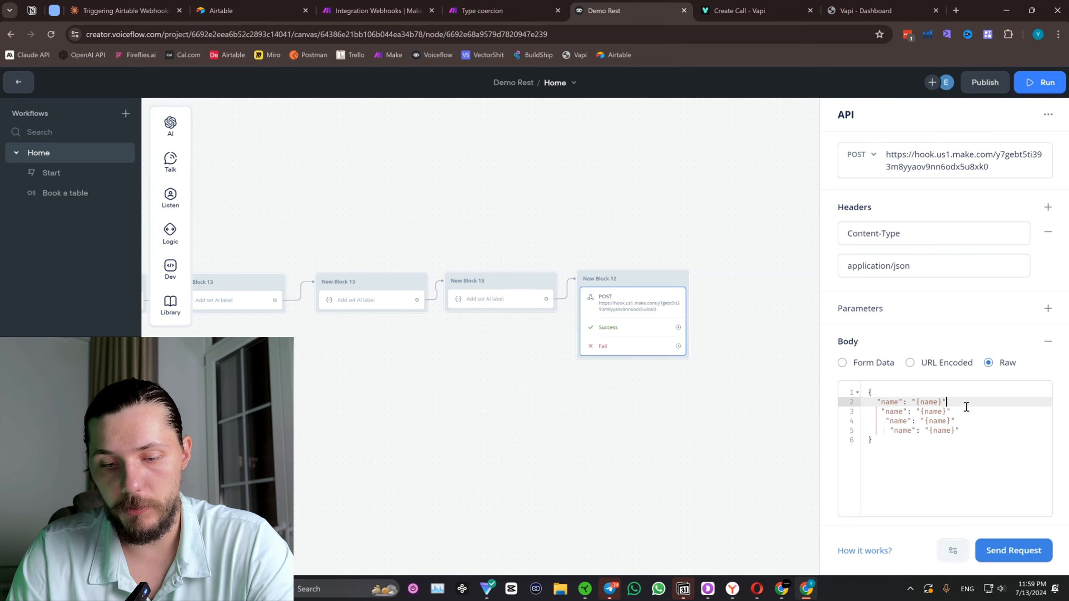
type(",")
left_click(963, 412)
type(",")
left_click(970, 422)
type(",")
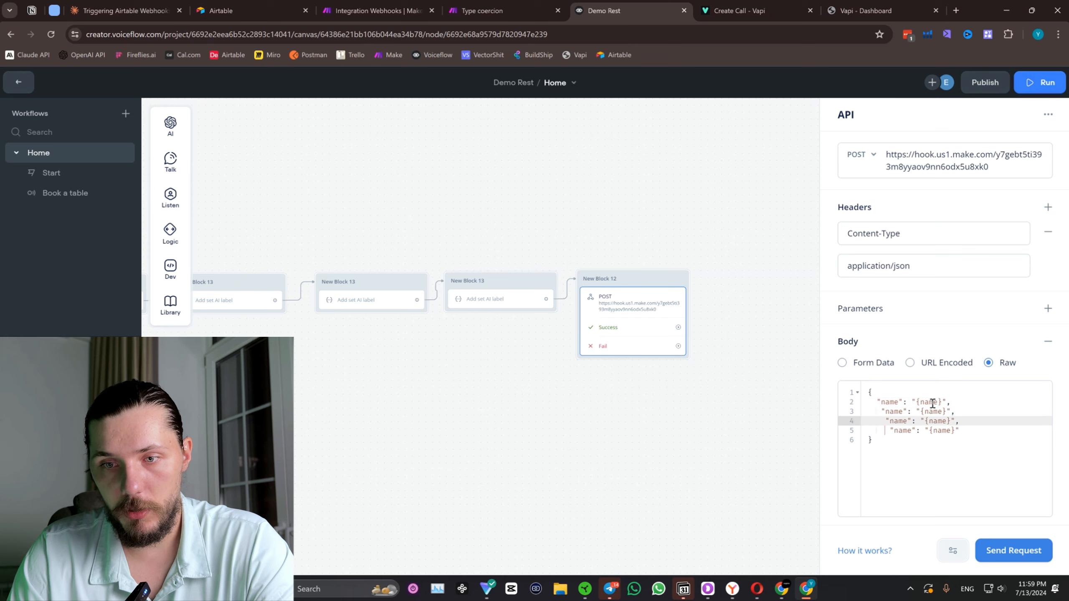
Set the values of the second, third and fourth JSON body lines to "{email}", "{phone}" and "{date}".
left_click_drag(950, 409, 921, 413)
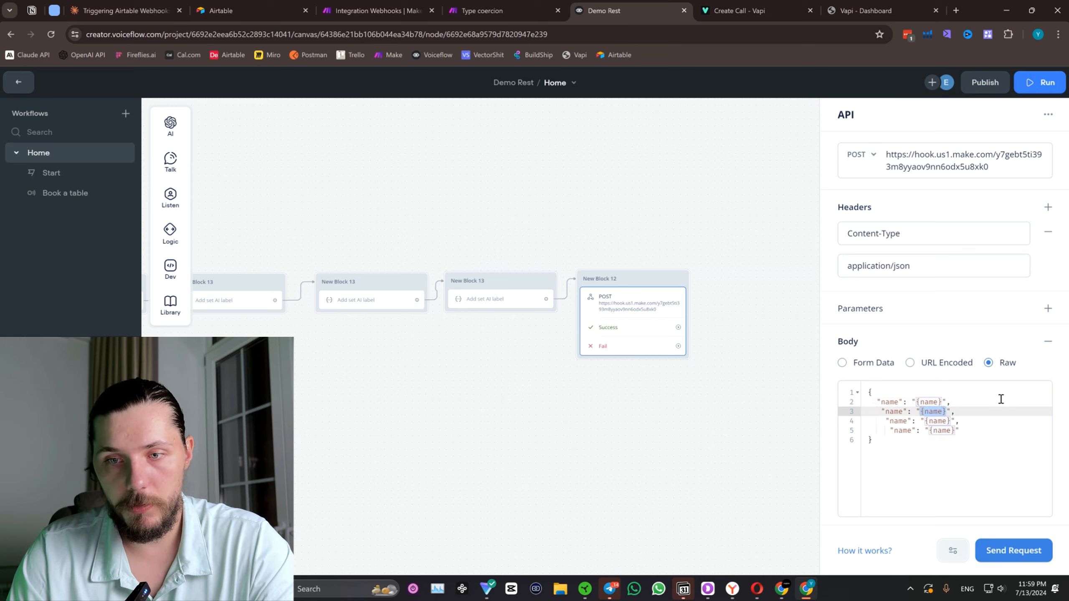
key("BackSpace")
type("{email")
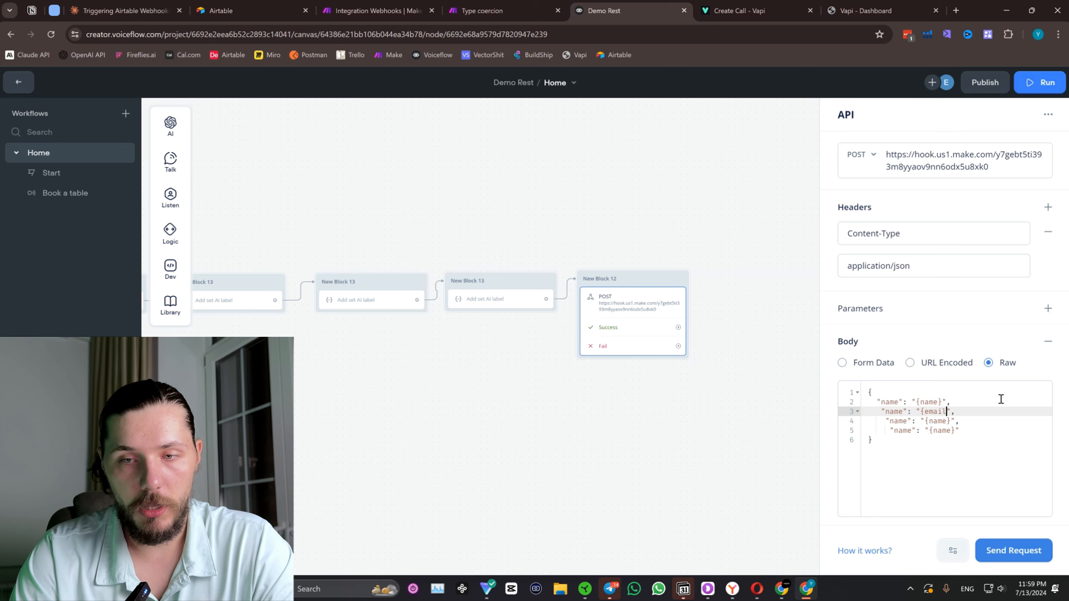
left_click(952, 420)
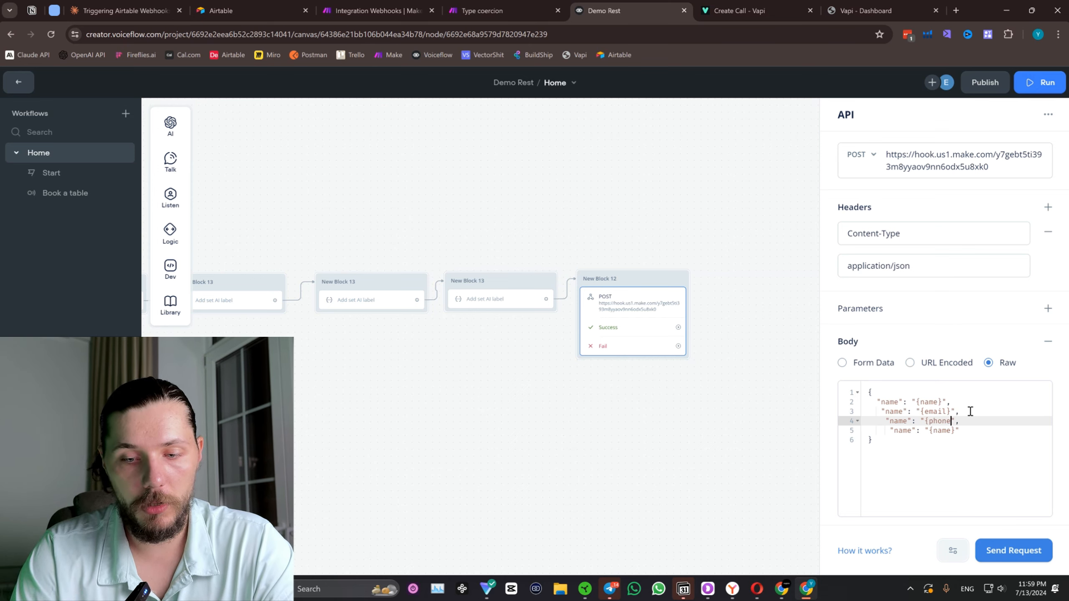
key("Down")
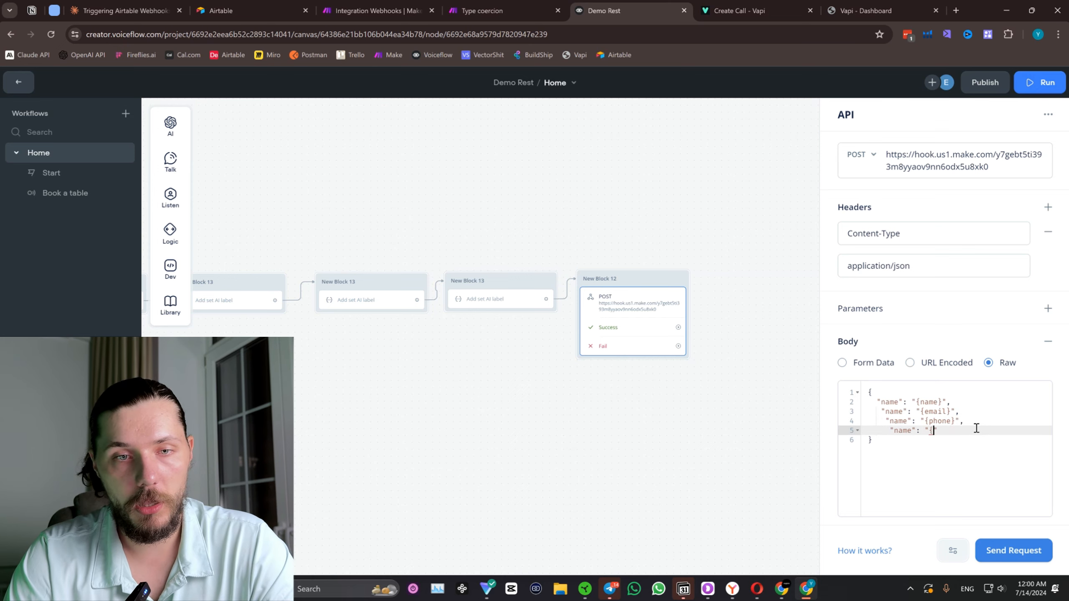
type("da")
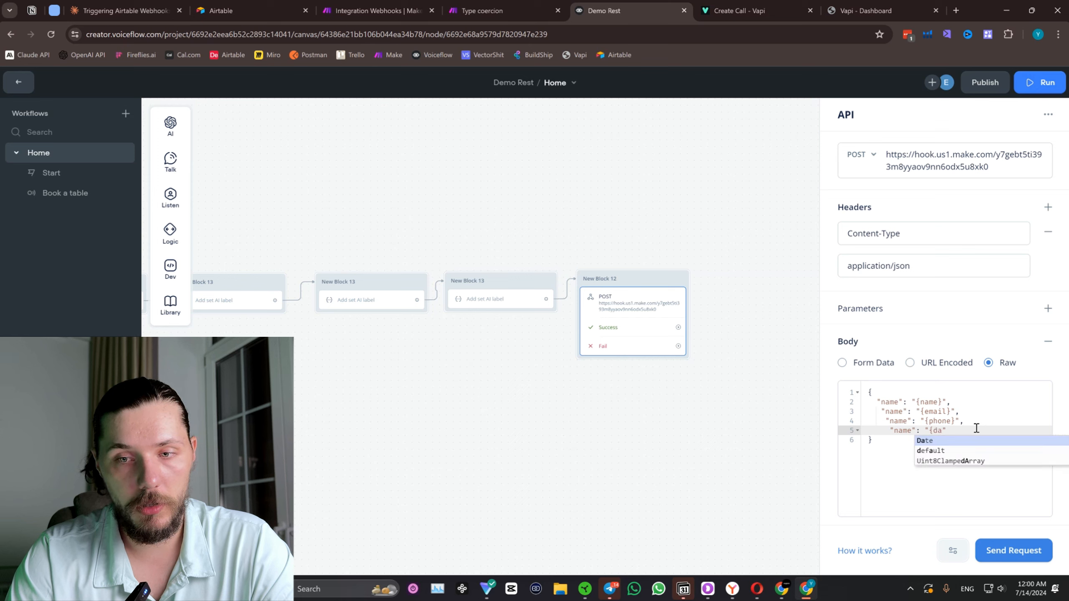
type("te")
type("\"")
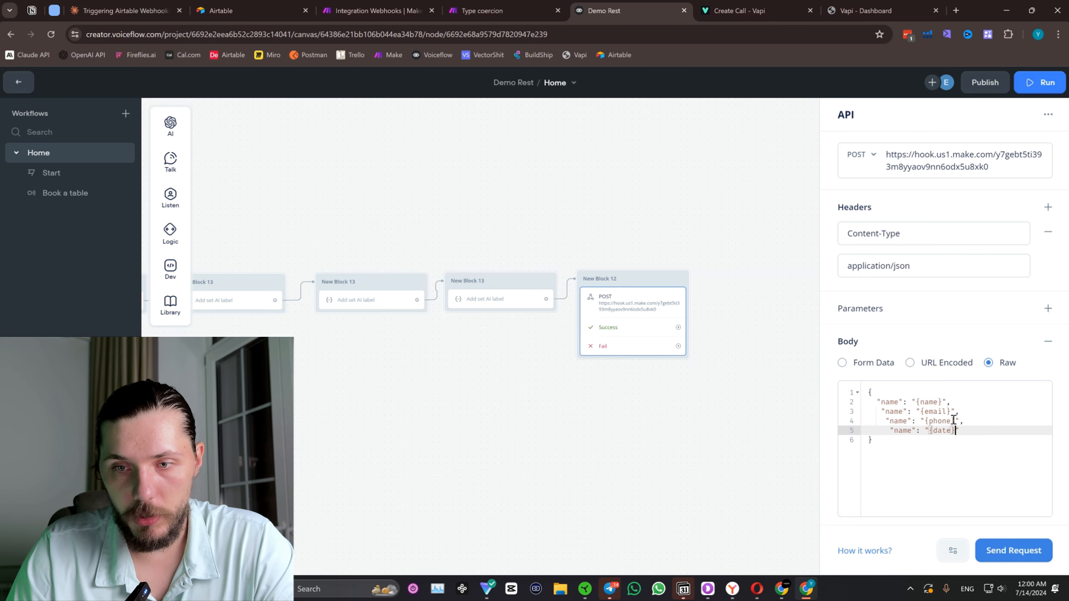
Rename the JSON keys to "email", "phone" and "date" to match their variables, and close the API block's settings.
double_click(901, 430)
type("date")
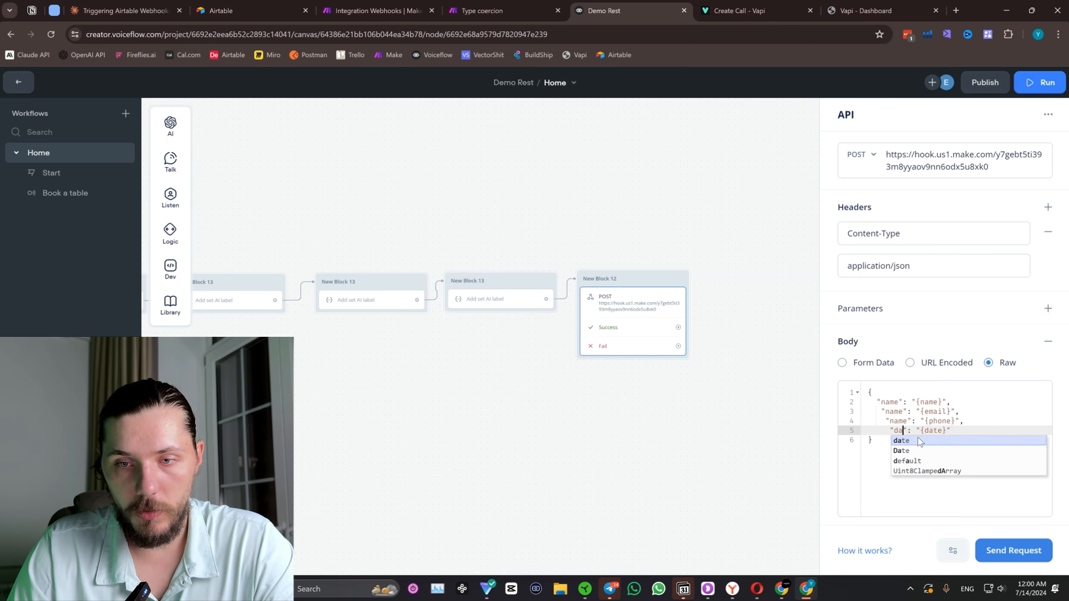
double_click(899, 421)
type("phone")
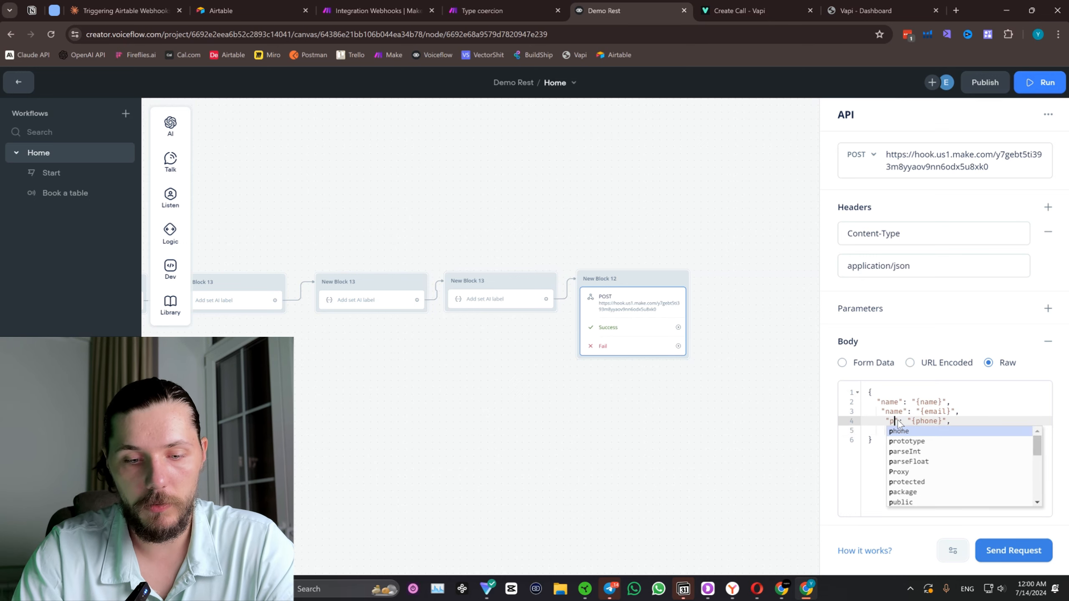
double_click(892, 412)
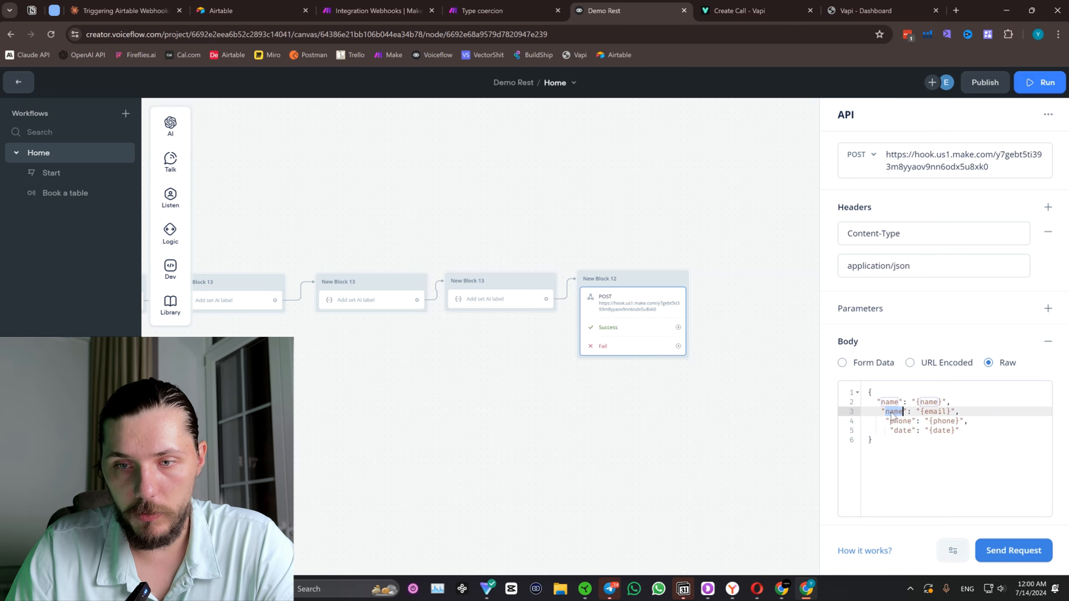
type("email")
left_click(604, 414)
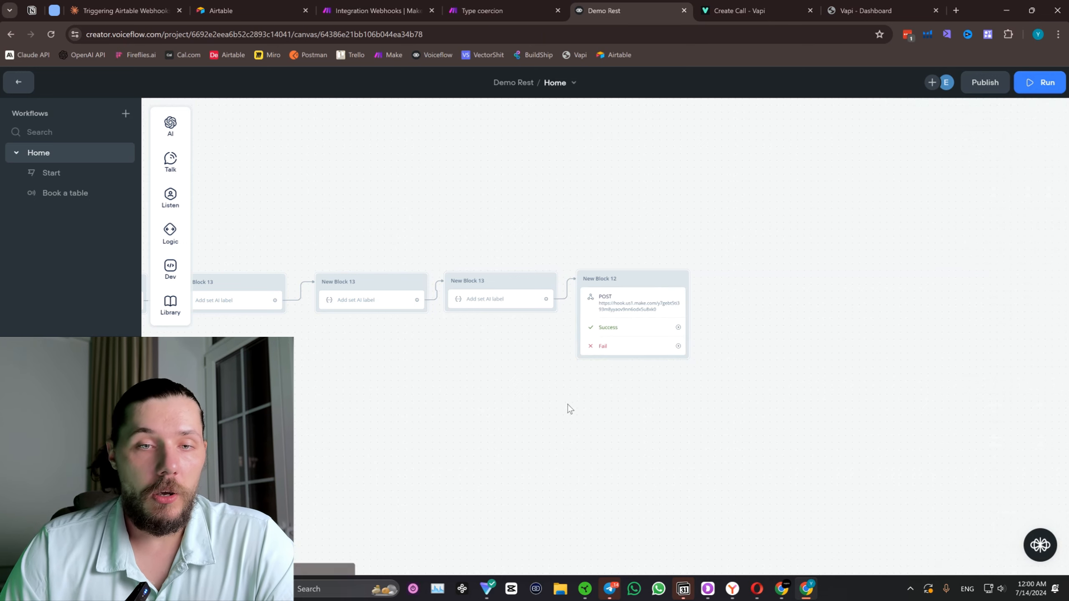
Select the whole Book a table flow and shift it slightly so its start lines up with the Start flow above.
scroll(381, 393, "down", 5)
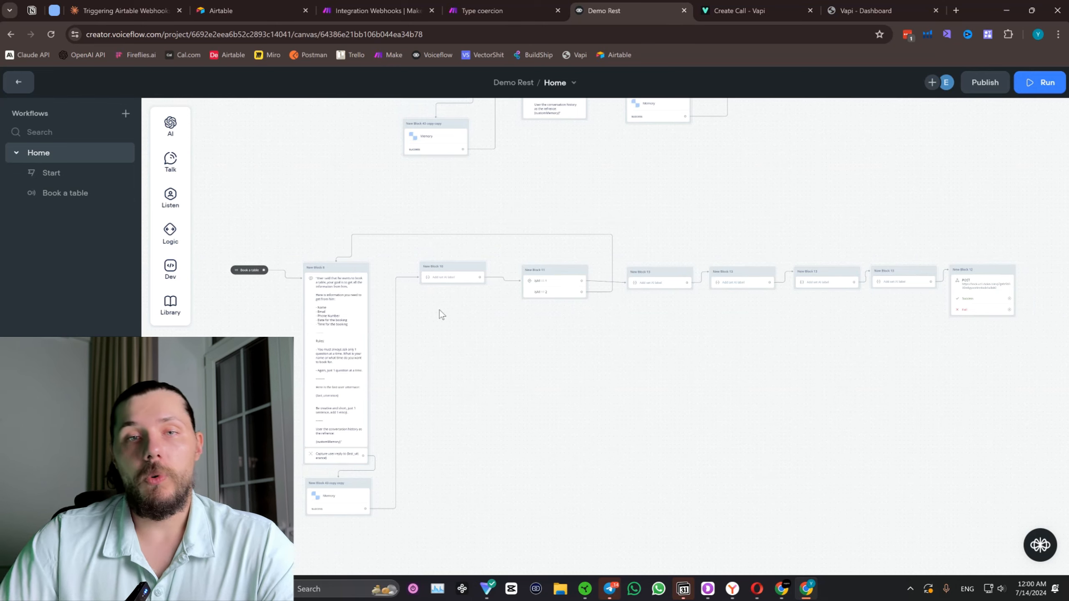
left_click_drag(599, 185, 578, 234)
scroll(579, 234, "down", 3)
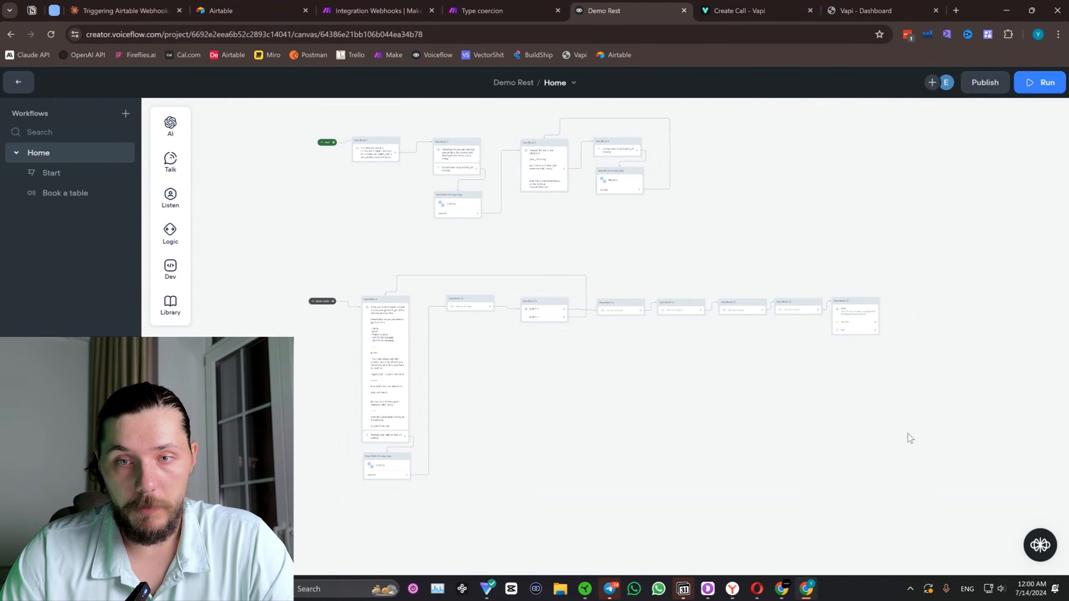
left_click_drag(936, 480, 269, 273)
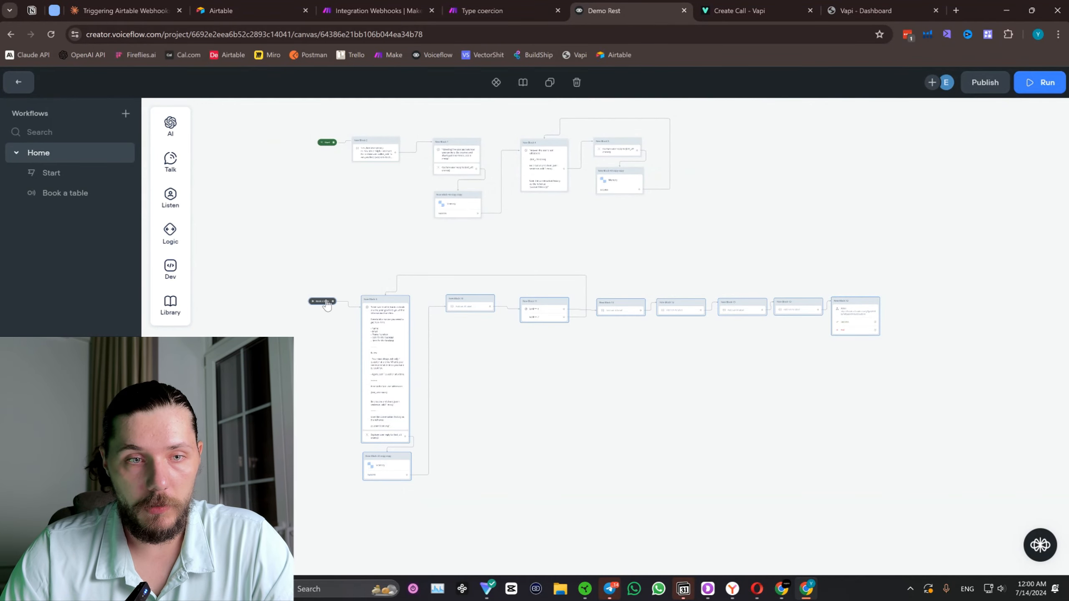
mouse_move(326, 301)
left_mouse_down()
mouse_move(348, 302)
mouse_move(330, 297)
left_mouse_up()
left_click_drag(944, 340, 882, 346)
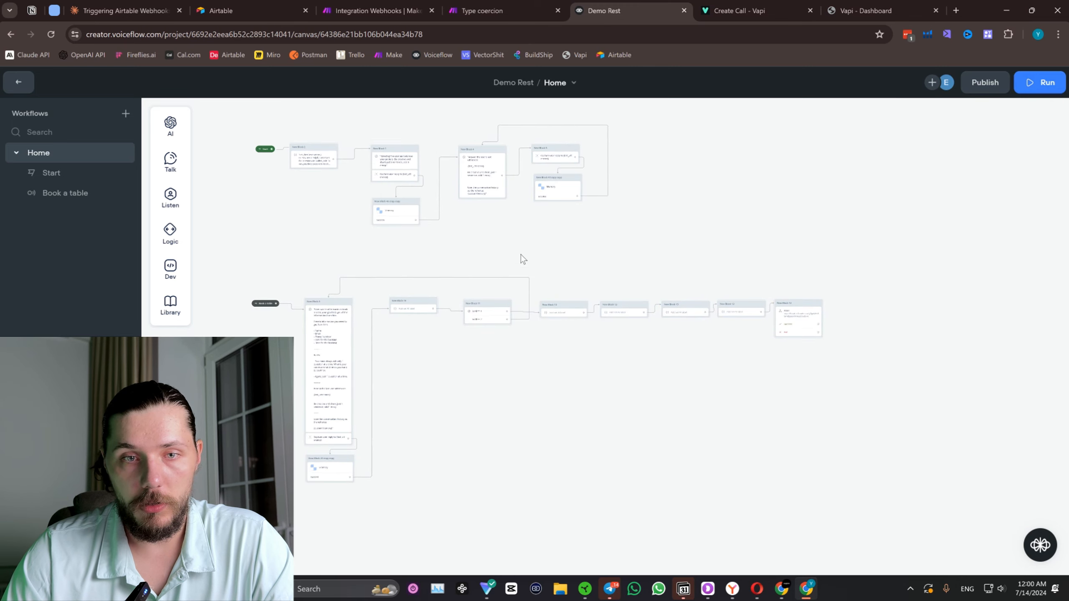
Open the agent's prototype, train the agent and start a test run.
left_click_drag(527, 243, 539, 252)
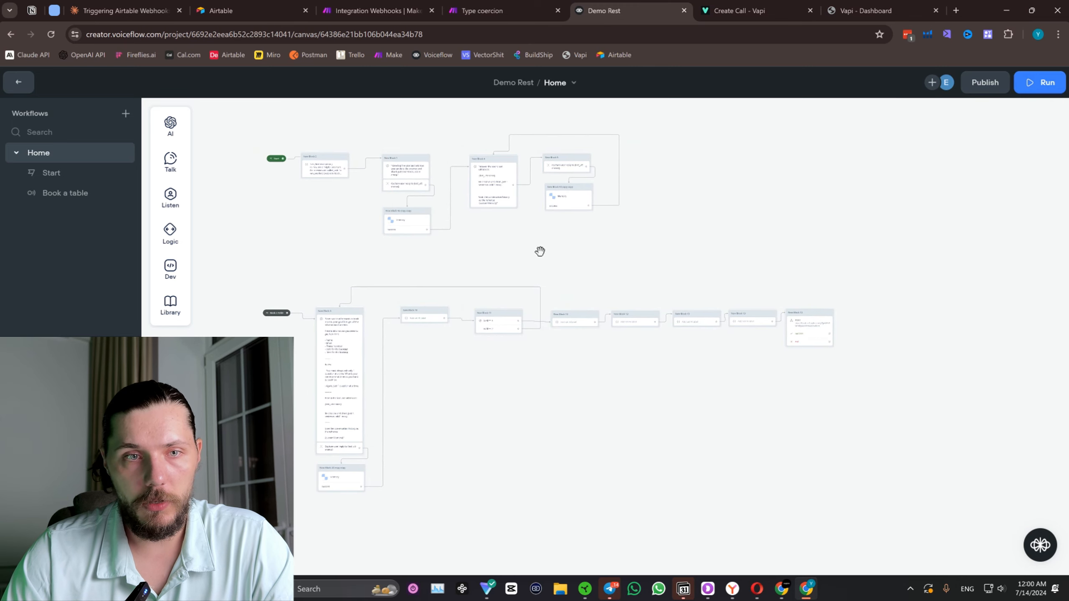
left_click(1028, 84)
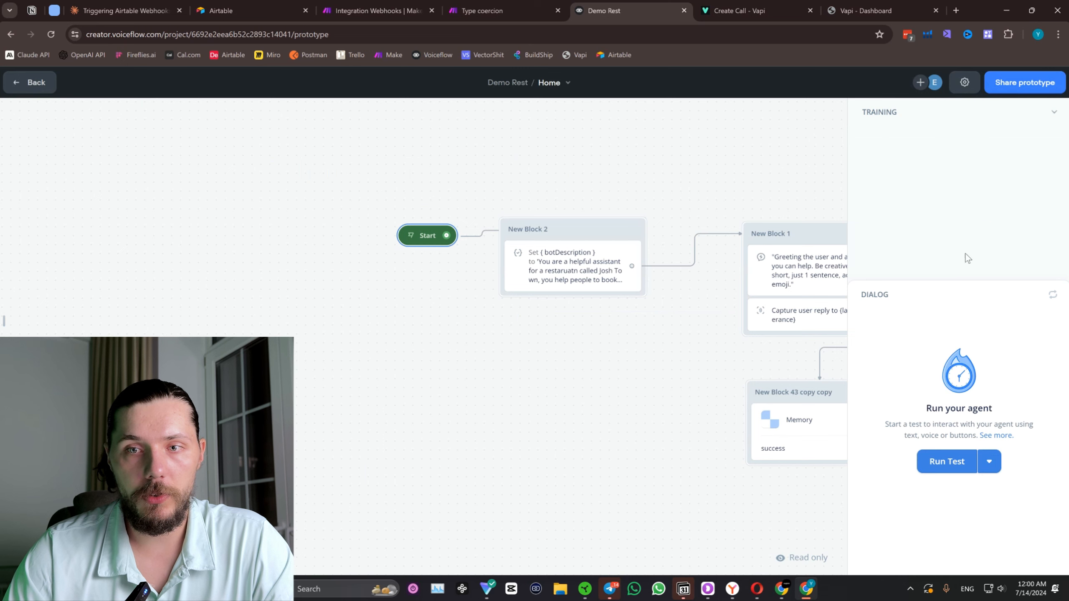
left_click(970, 248)
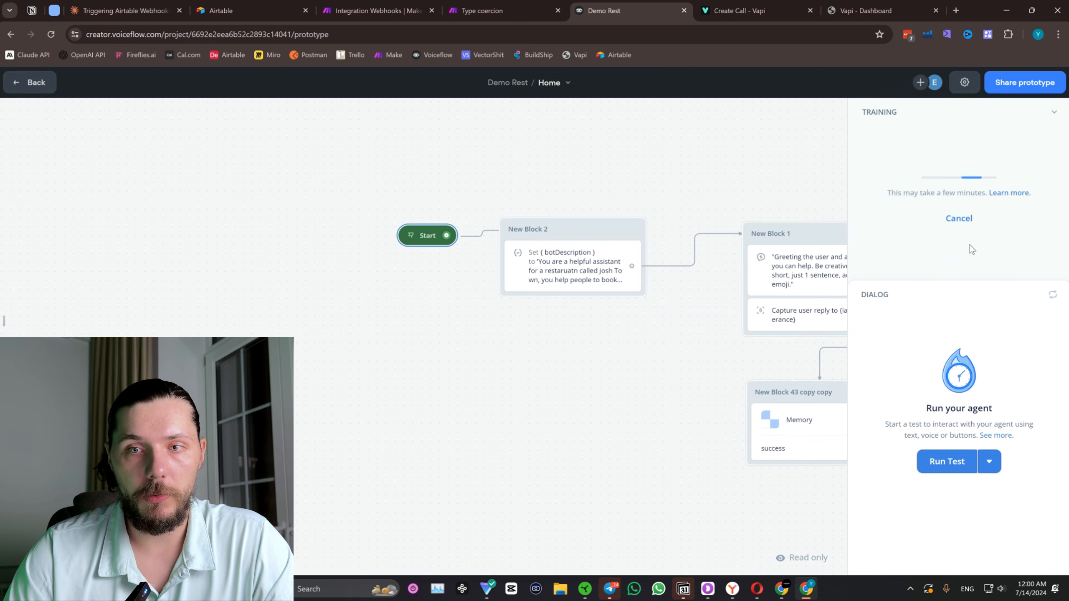
scroll(417, 359, "down", 3)
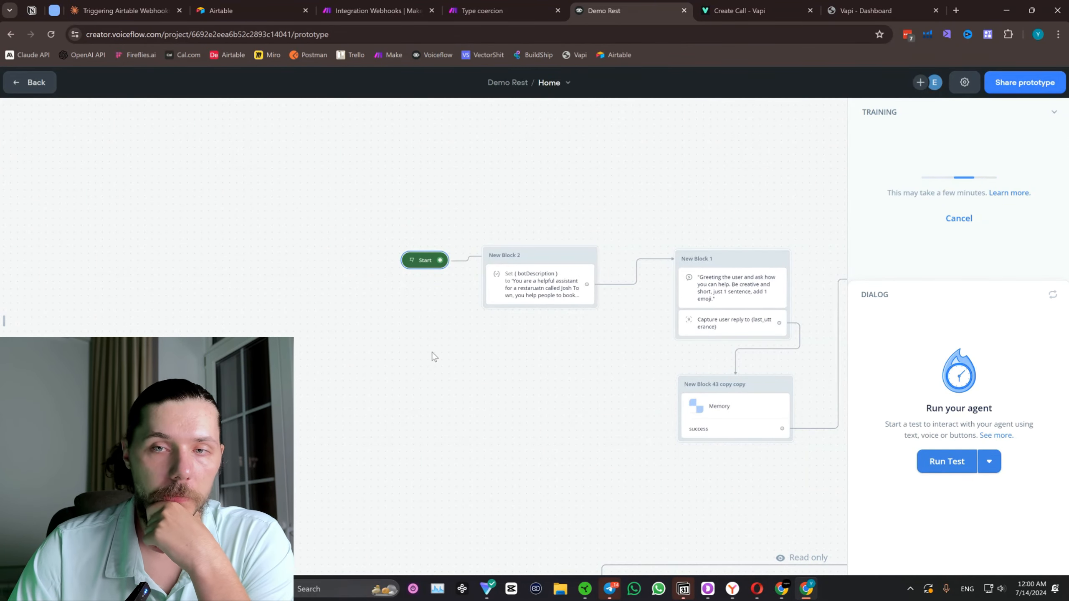
scroll(579, 379, "down", 4)
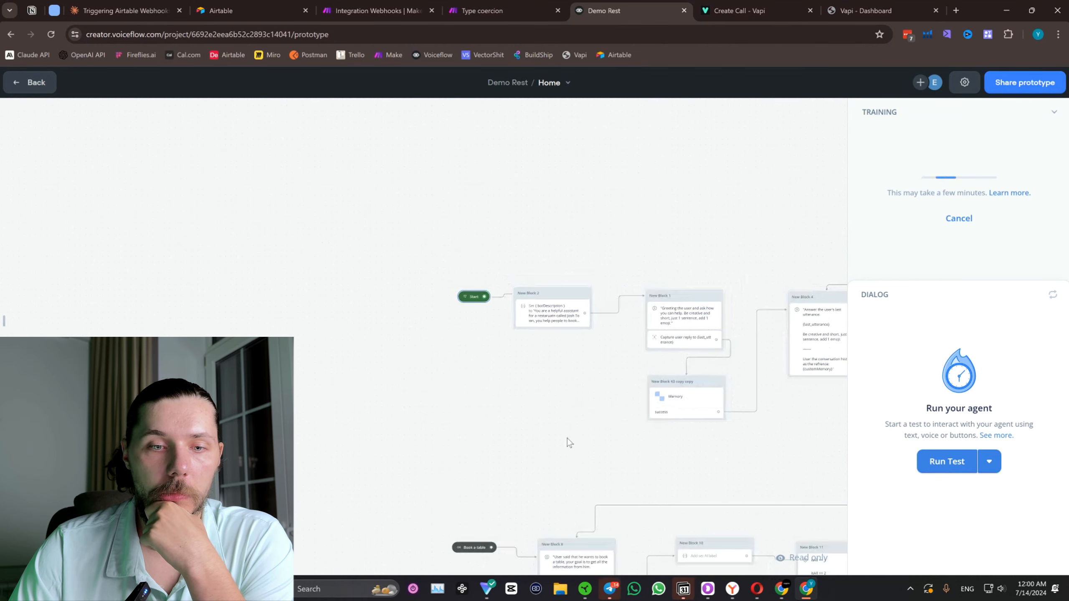
left_click_drag(567, 438, 529, 277)
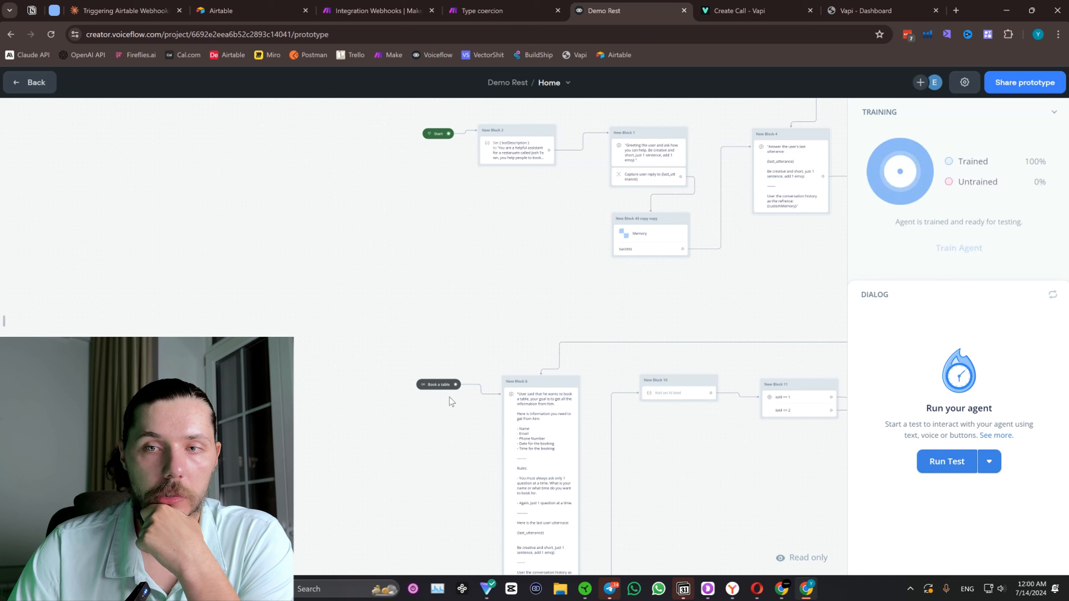
left_click(946, 460)
Send the test agent the messages "Hi" and "How are you doing".
left_click(897, 498)
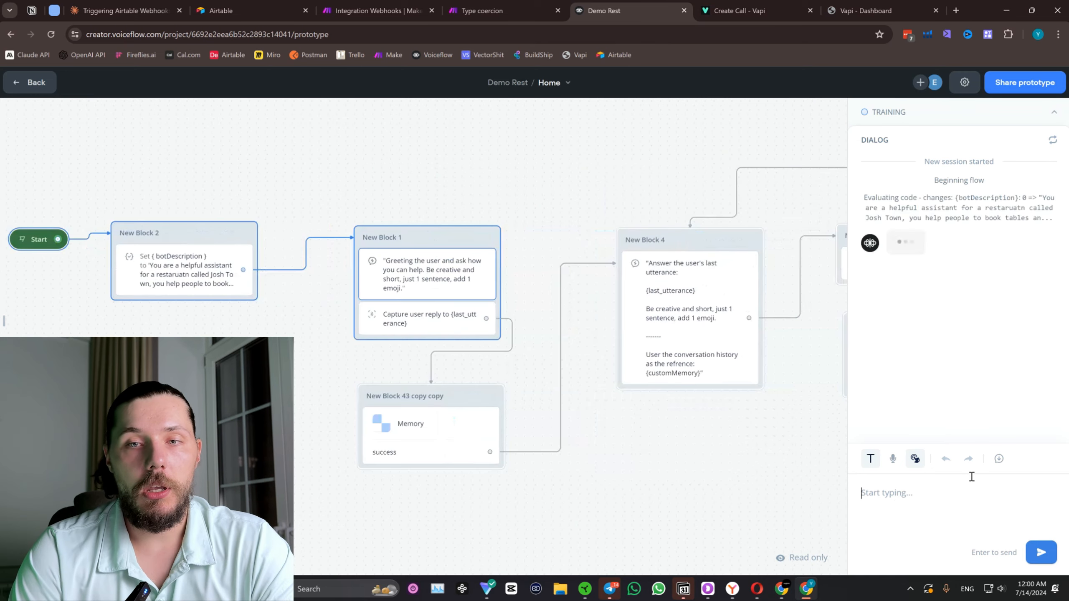
type("Hi")
key("Return")
type("Ho")
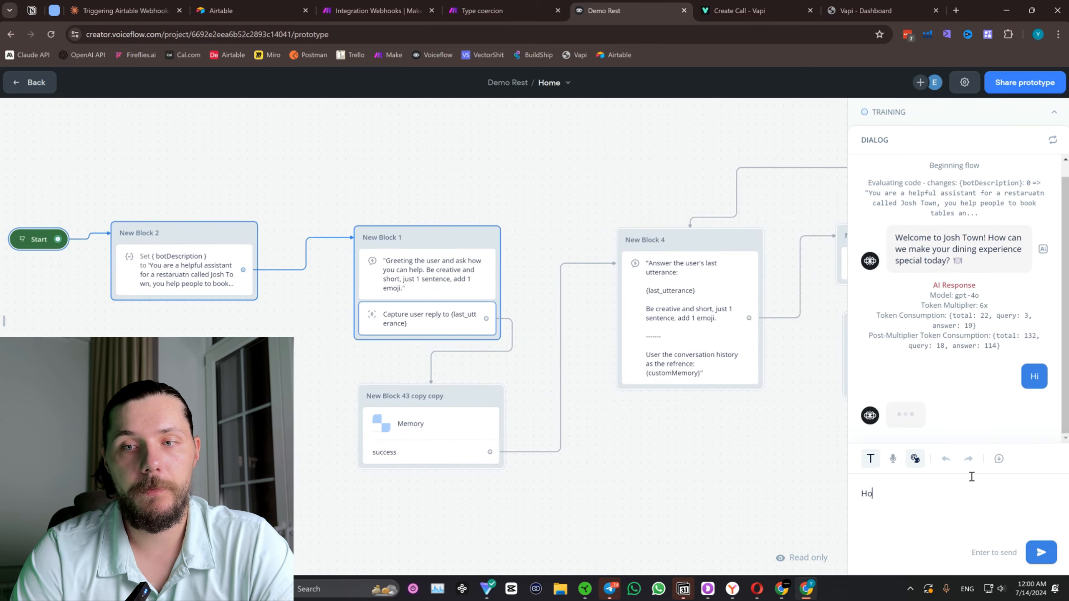
type("w are you")
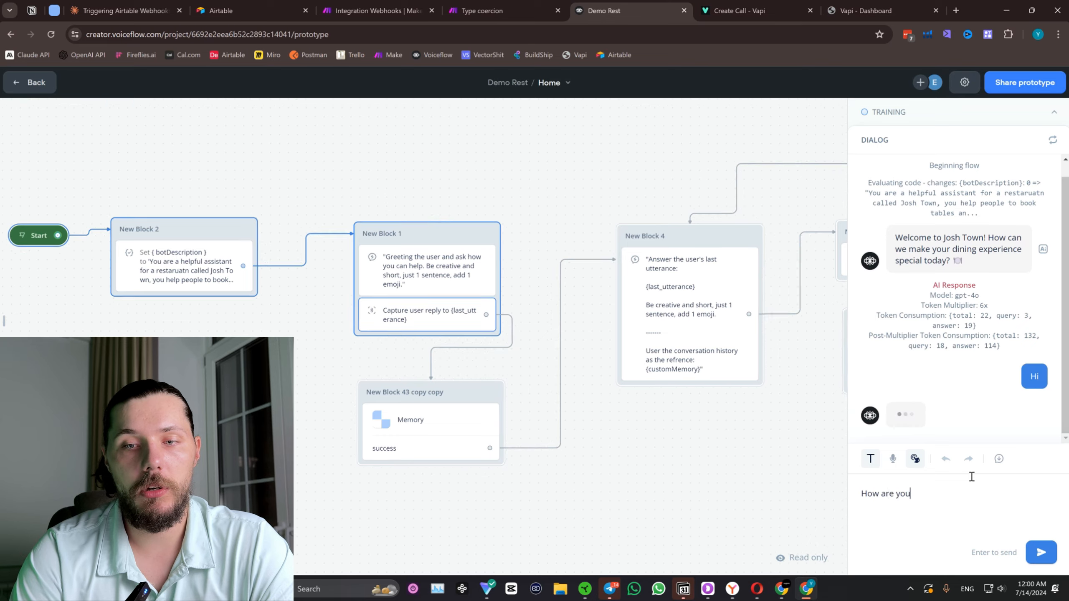
type(" doning")
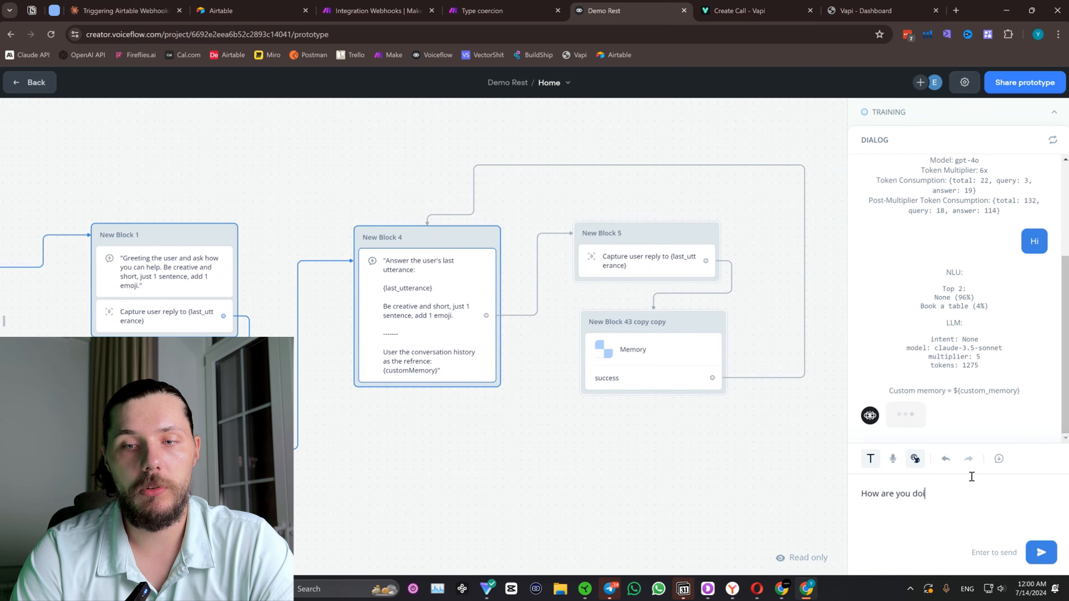
key("Return")
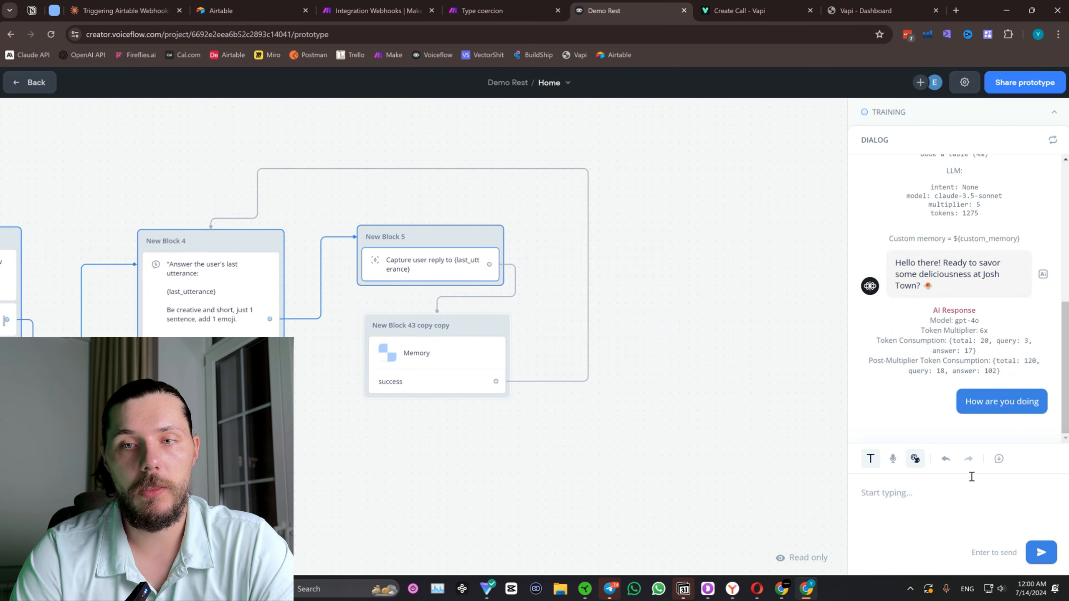
Send the message "I want to book a table" to trigger the booking flow.
type("I want to book a")
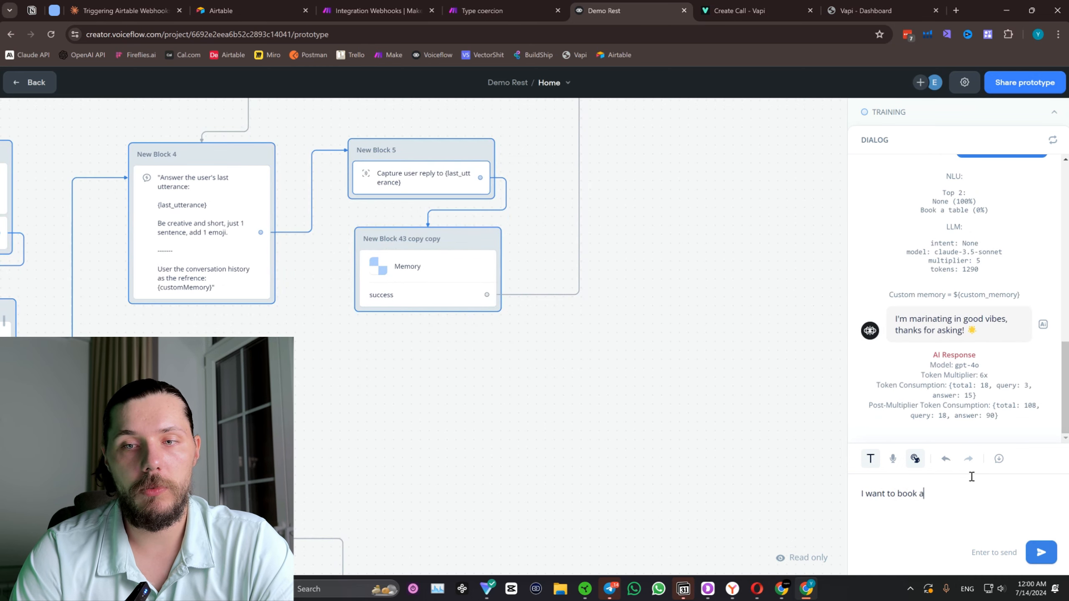
type(" table")
key("Return")
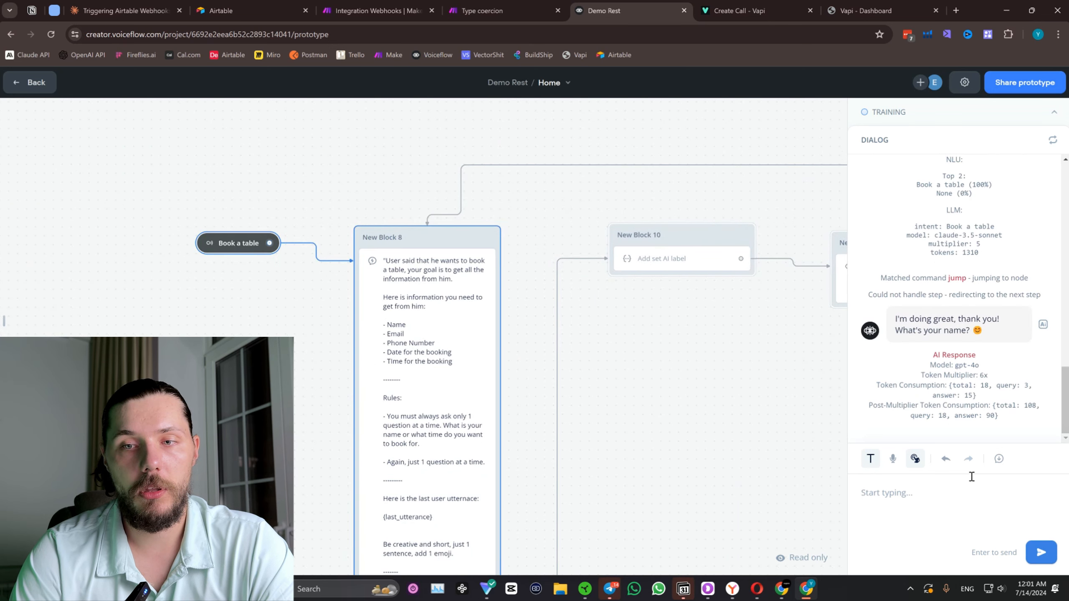
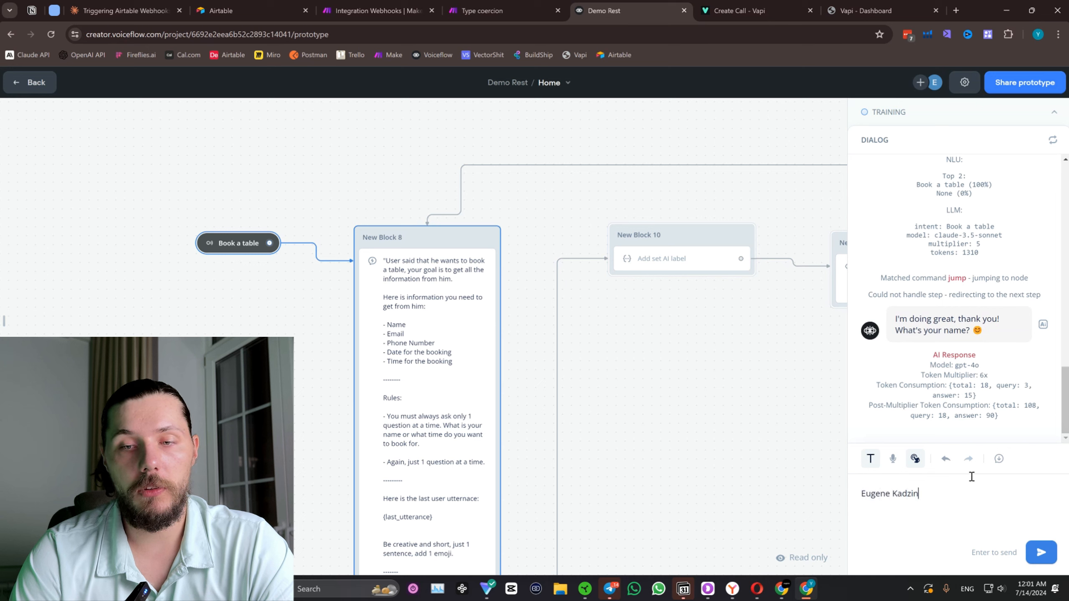
Answer the agent's booking questions with the guest's full name and e-mail address.
key("Return")
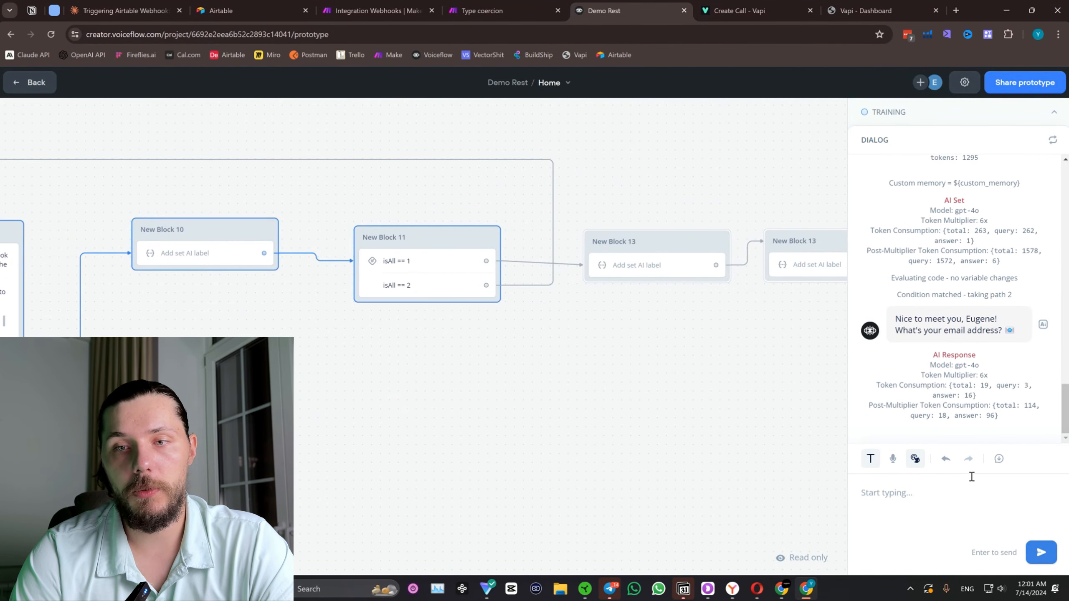
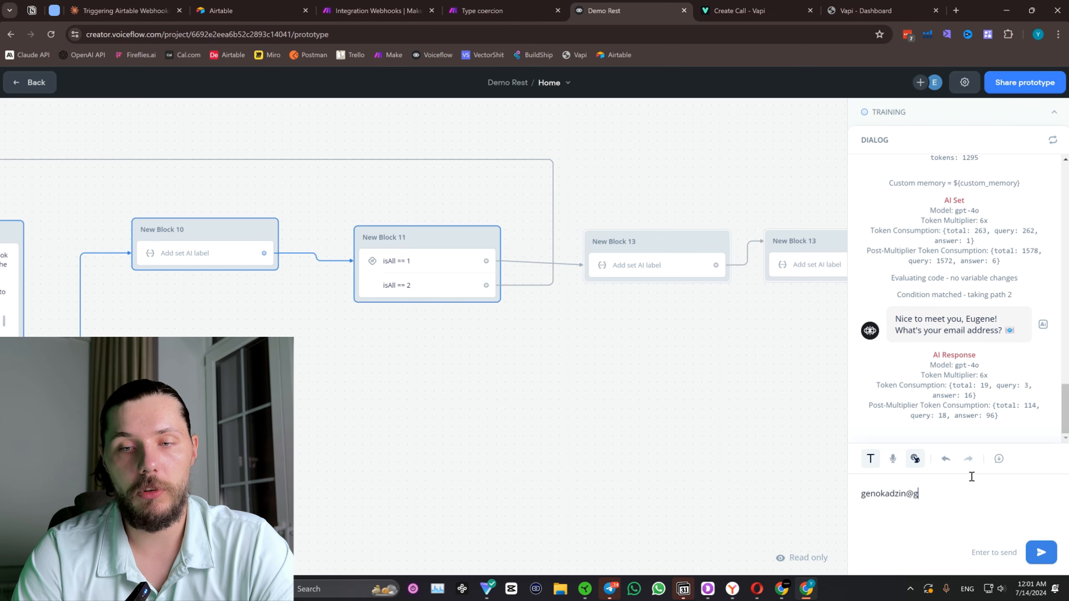
key("Return")
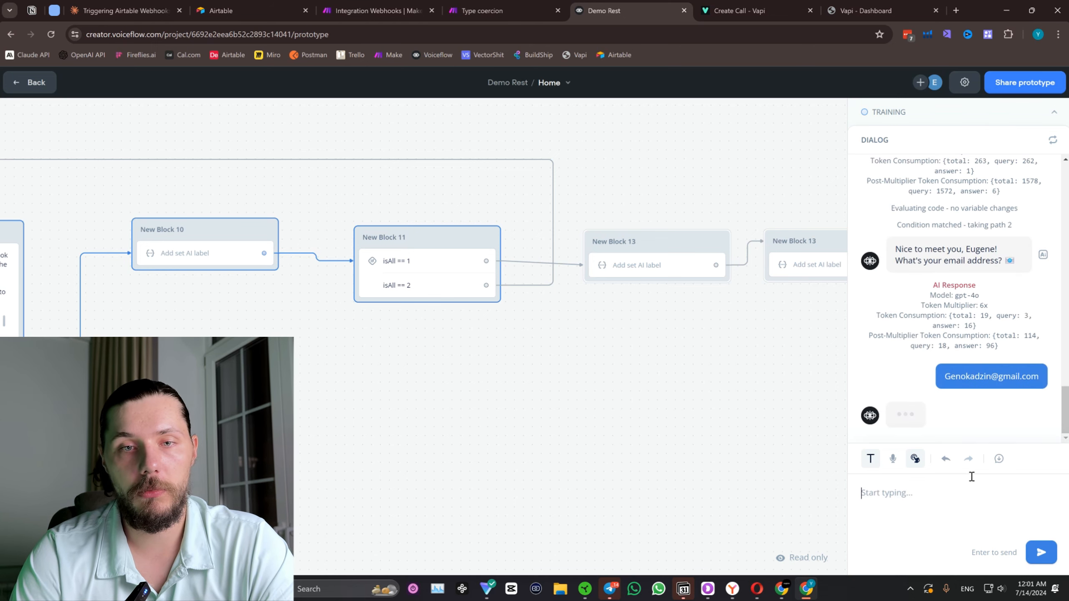
Switch to the Integration Webhooks scenario in Make, closing the Type coercion page and the Google Calendar module's settings.
left_click(511, 9)
left_click(415, 8)
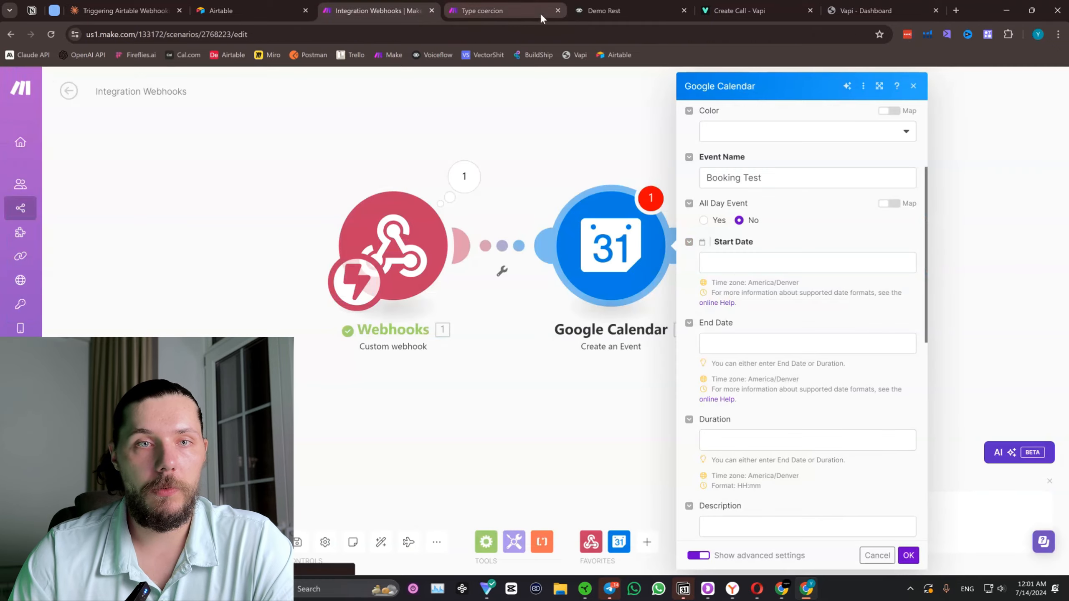
left_click(557, 10)
left_click(491, 142)
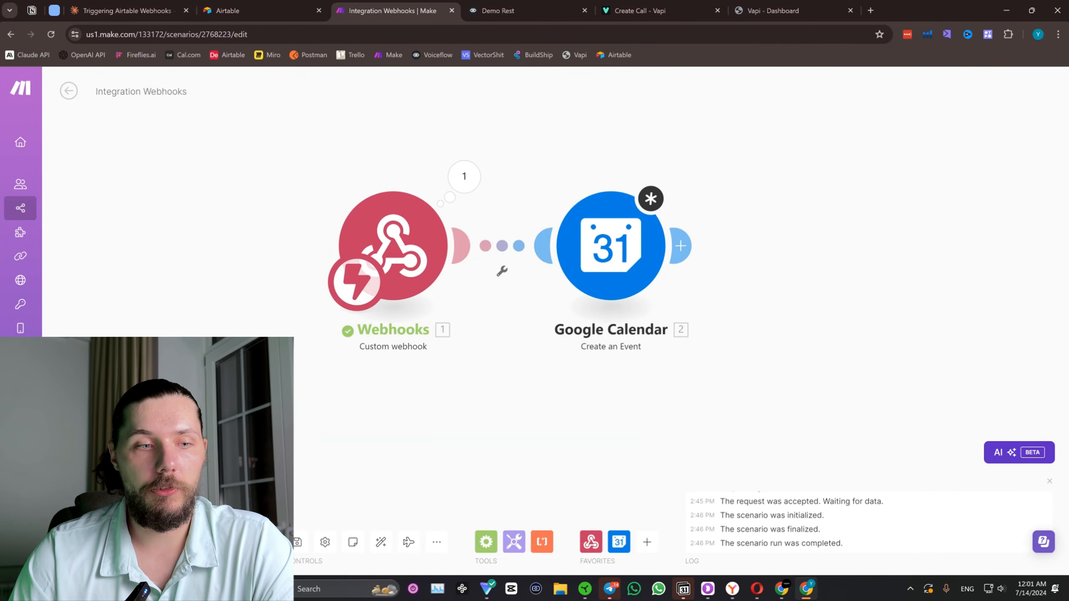
Delete the Google Calendar module and run the scenario once to listen for webhook data.
left_click(145, 541)
left_click(359, 552)
right_click(636, 236)
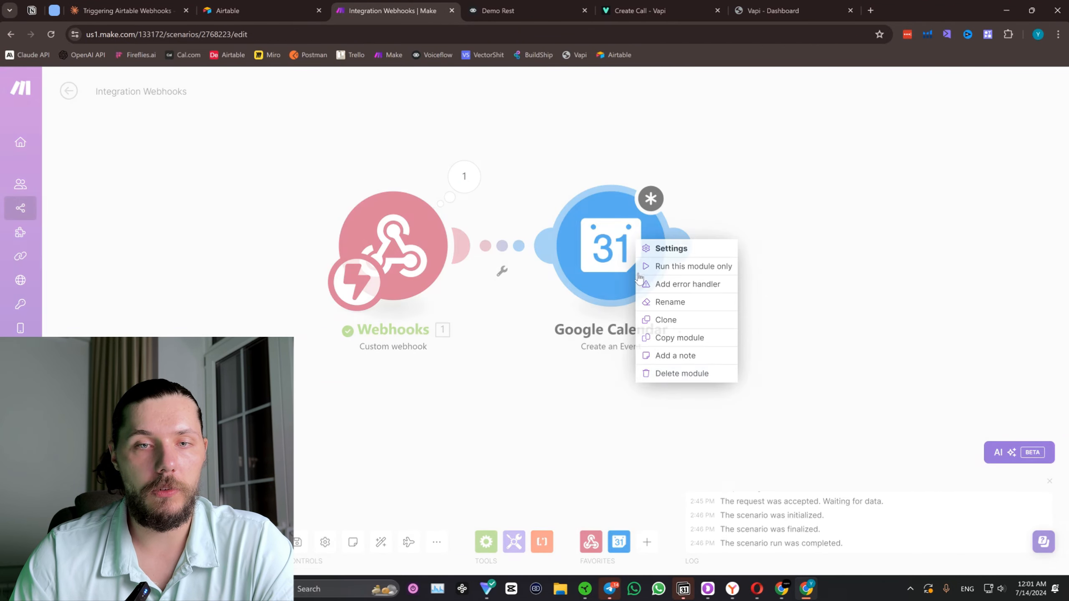
left_click(673, 372)
left_click(94, 542)
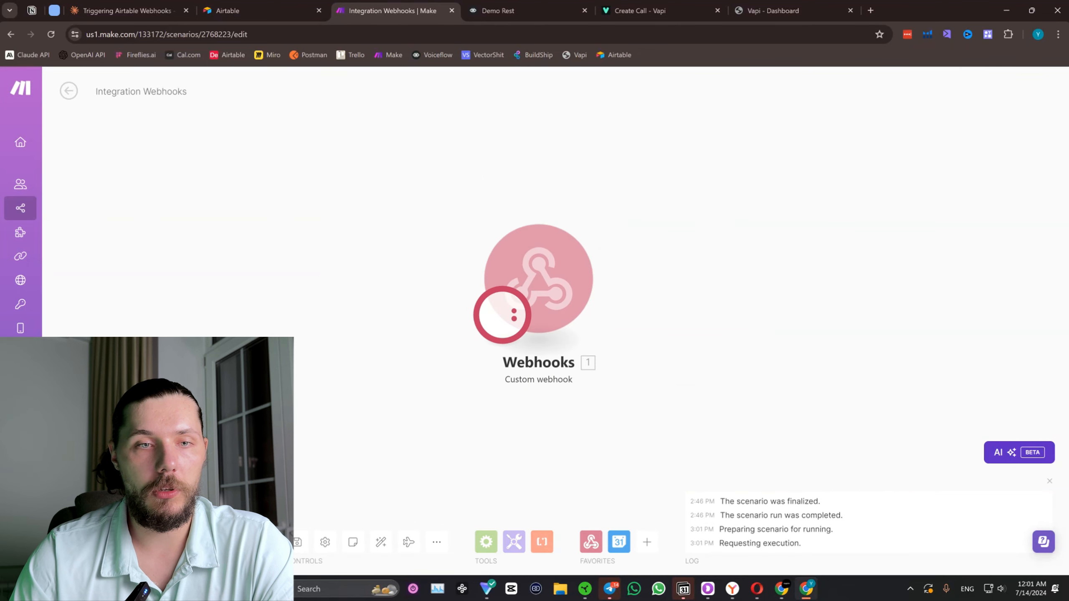
Return to the Demo Rest test in Voiceflow and send the guest's phone number.
left_click(546, 3)
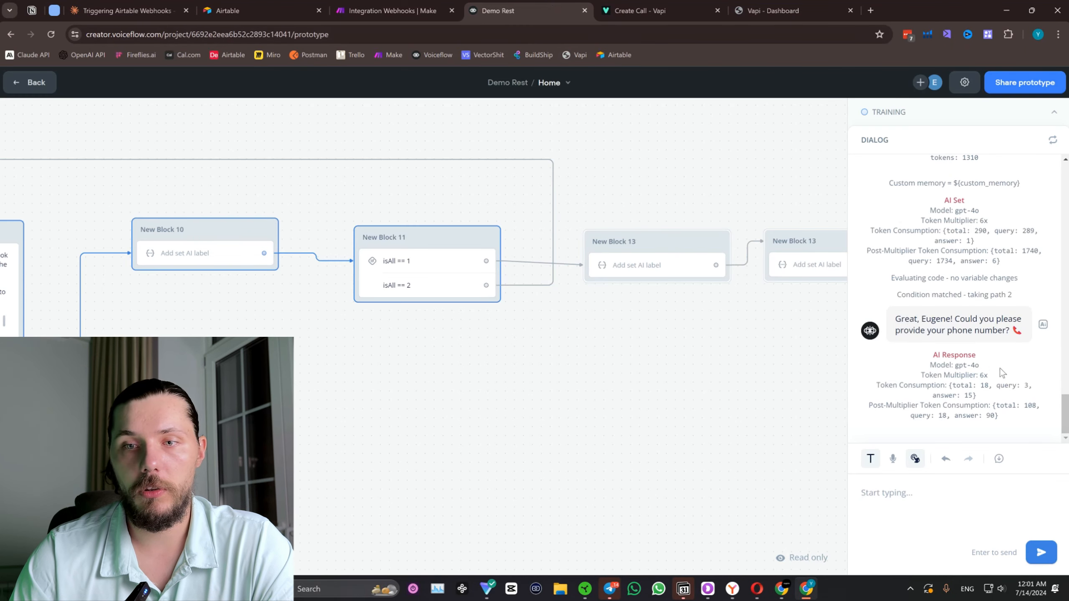
type("+1585")
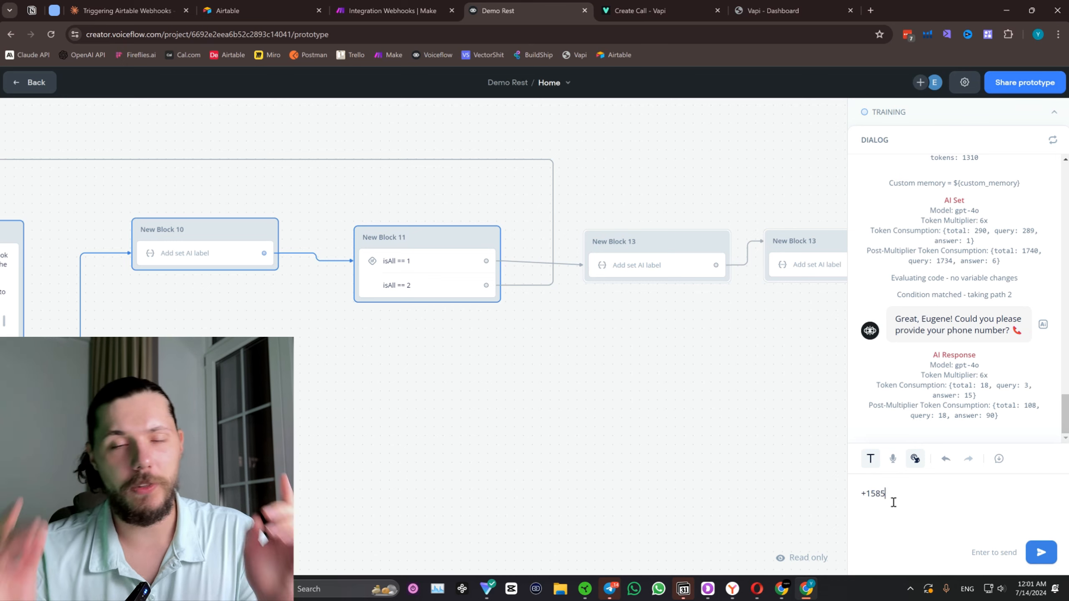
key("BackSpace")
key("BackSpace")
key("BackSpace")
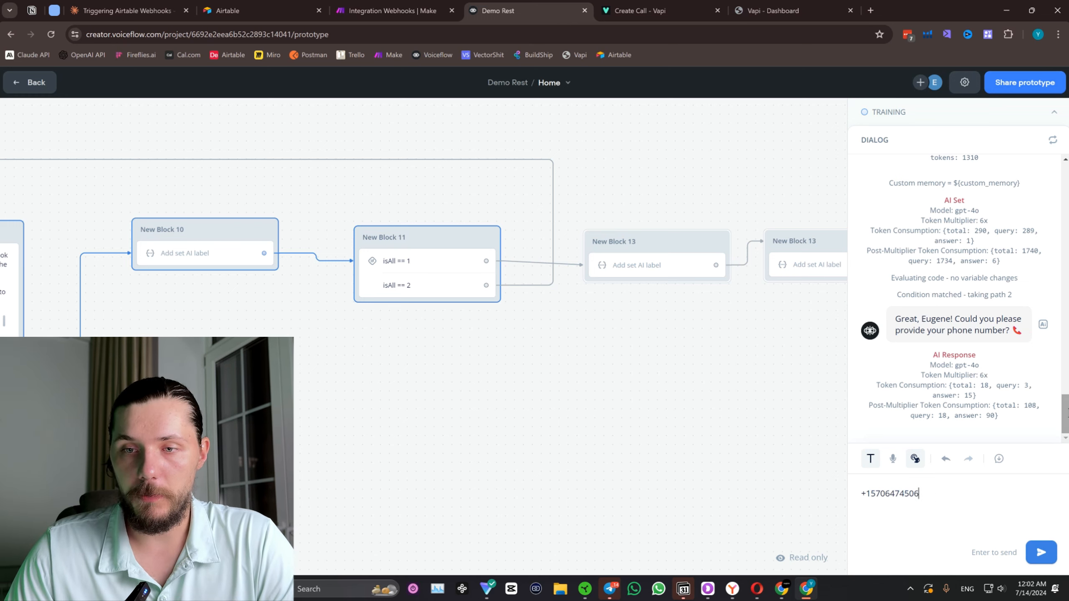
left_click(1043, 552)
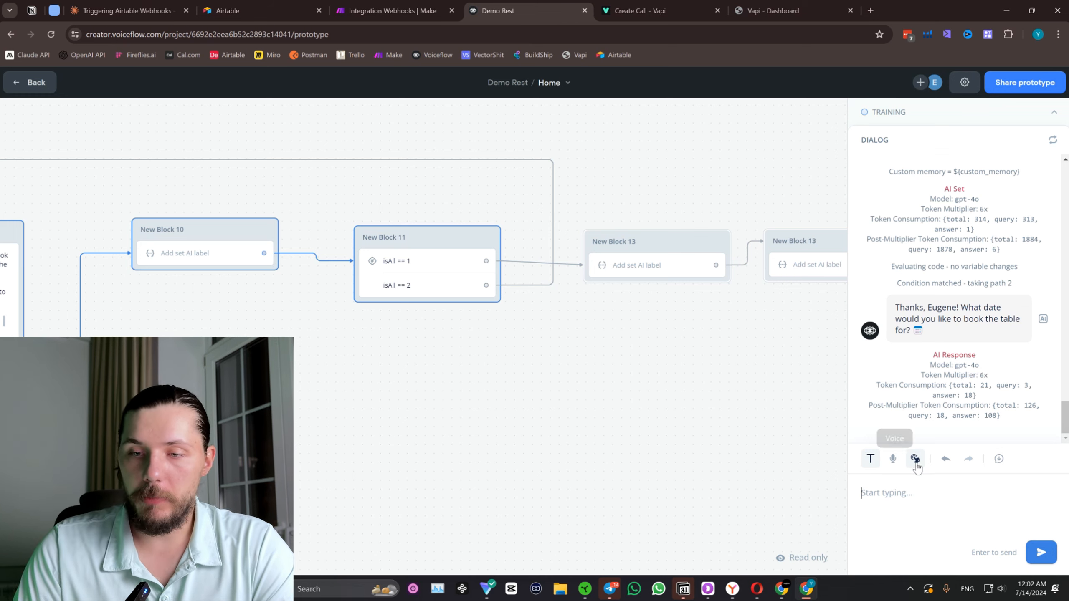
Check the system calendar for a date and reply "Lets do 22nd July maybe at 3pm".
left_click(1026, 595)
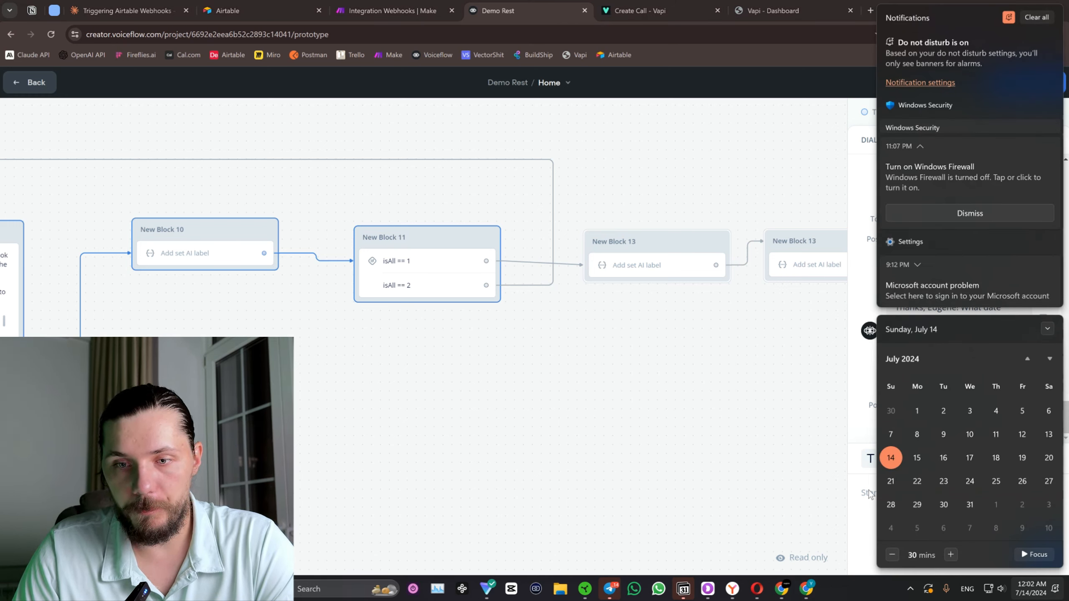
left_click(905, 505)
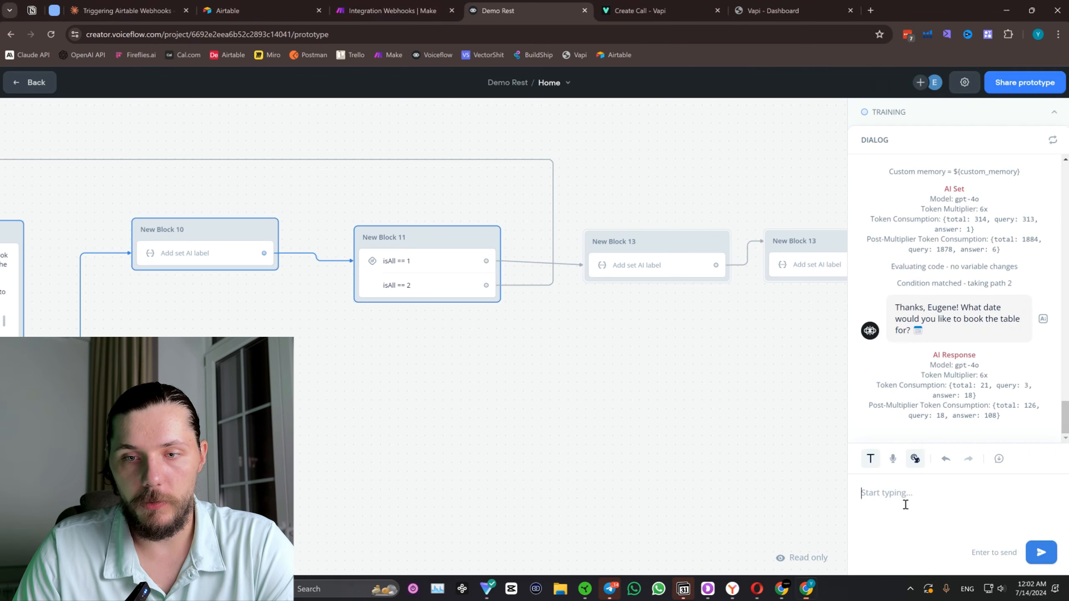
type("Lets do 22nd July maybe at 3pm")
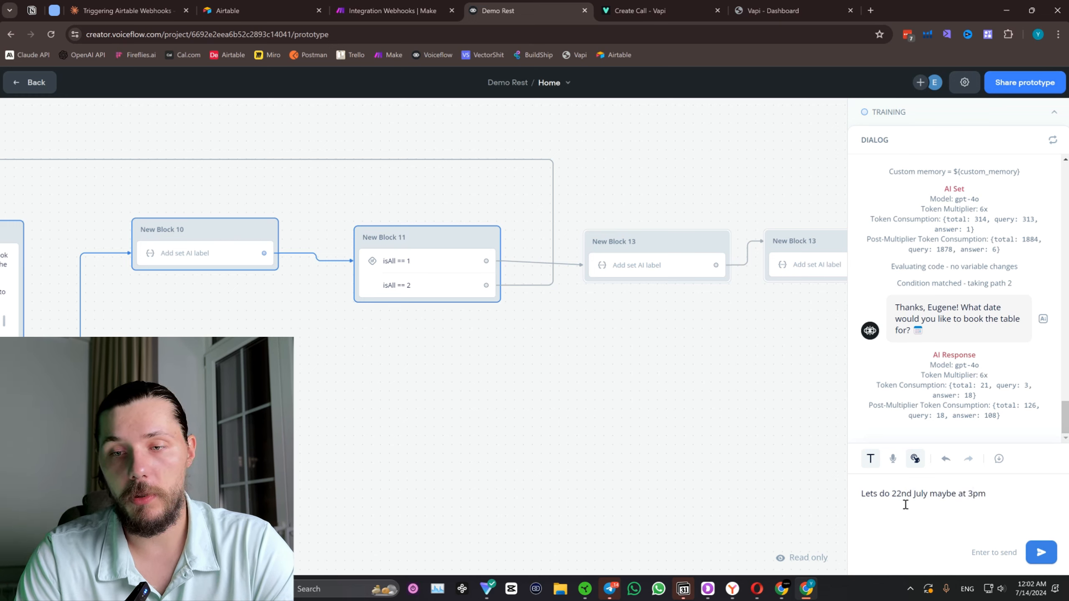
key("Return")
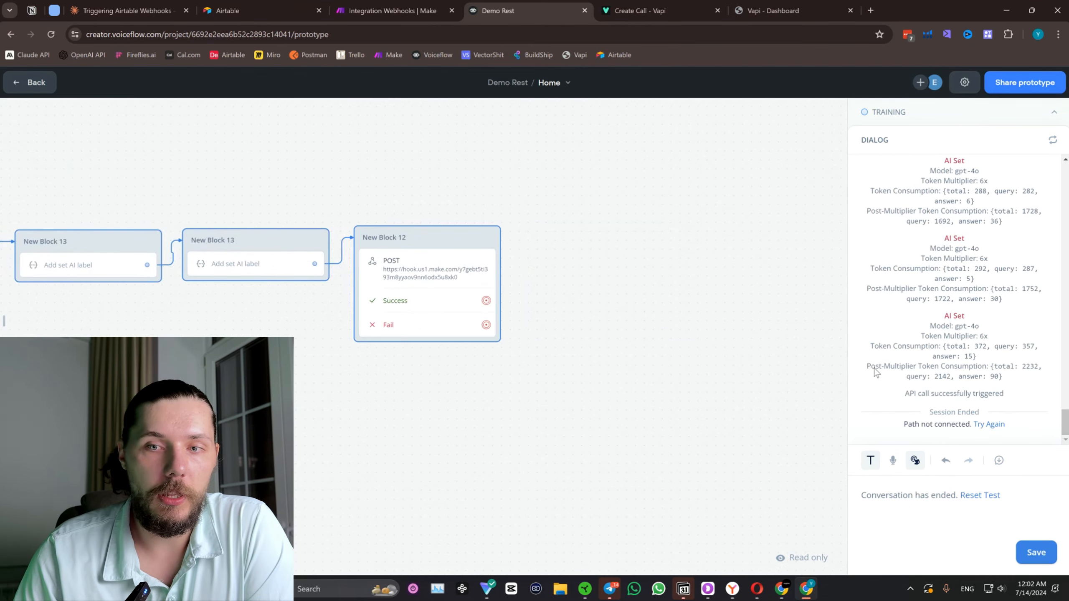
Switch to the Make scenario and examine the booking data received by the Webhooks module.
left_click(392, 10)
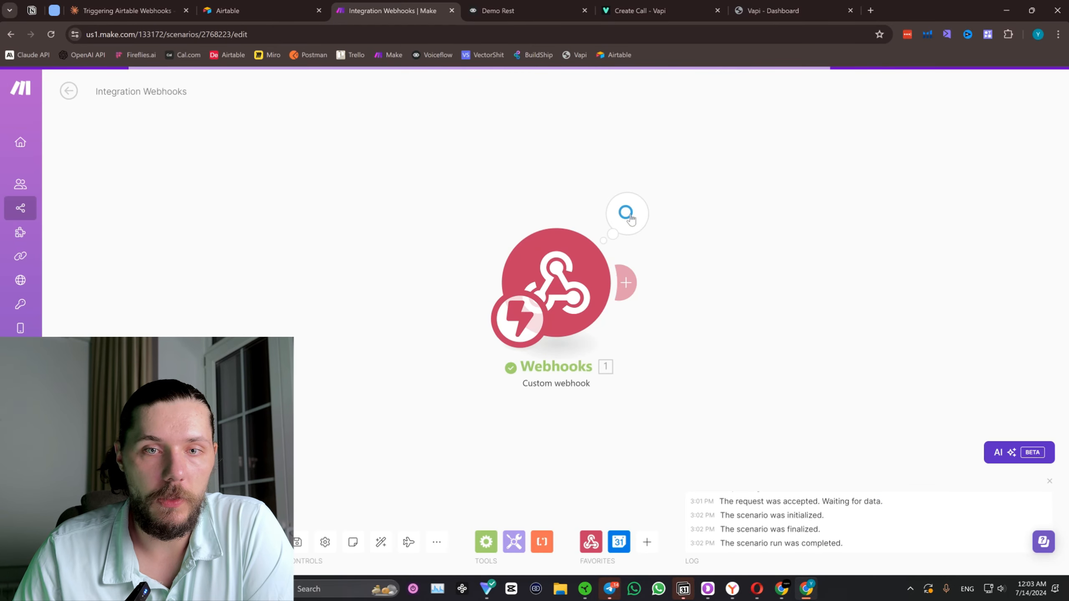
left_click(637, 216)
left_click_drag(786, 258, 728, 258)
left_click_drag(781, 234, 746, 236)
left_click(794, 250)
left_click(896, 136)
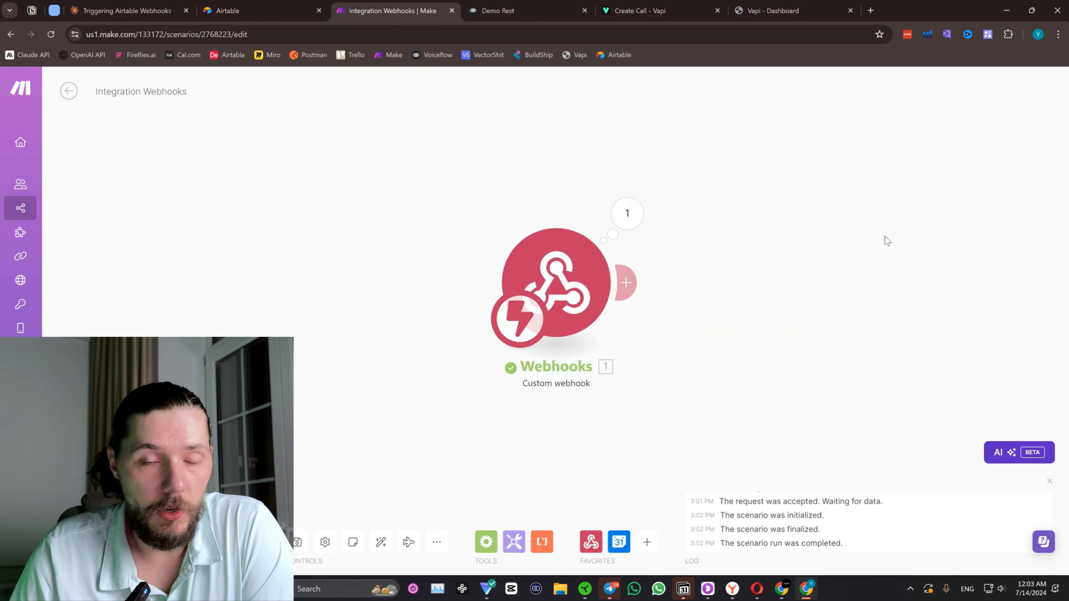
Add a Google Calendar Create an Event module after the webhook and select the primary calendar as its Calendar ID.
left_click_drag(703, 287, 504, 243)
left_click(425, 238)
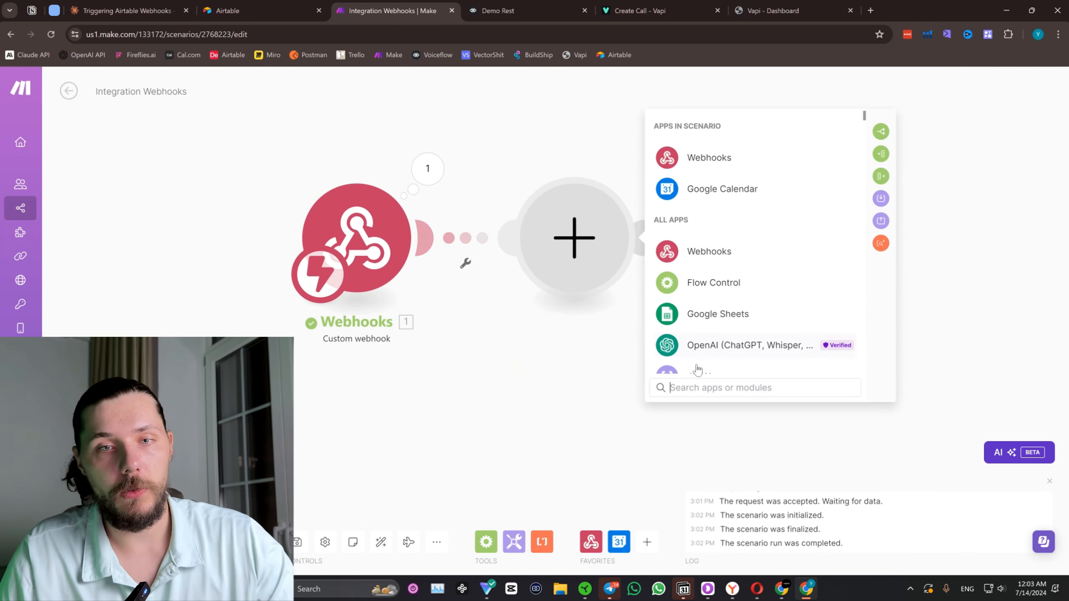
left_click(727, 192)
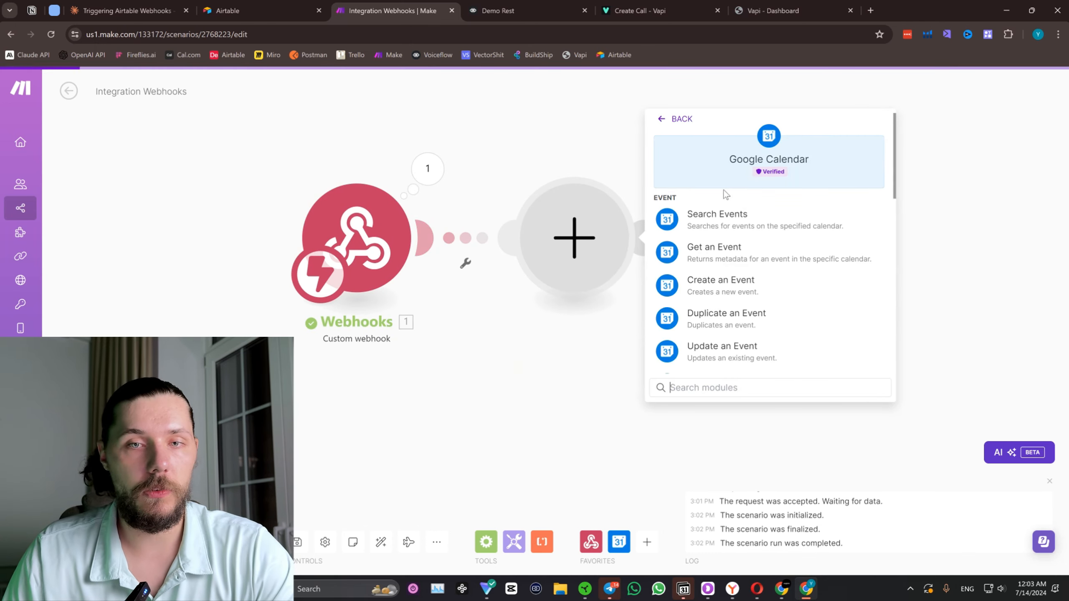
left_click(750, 291)
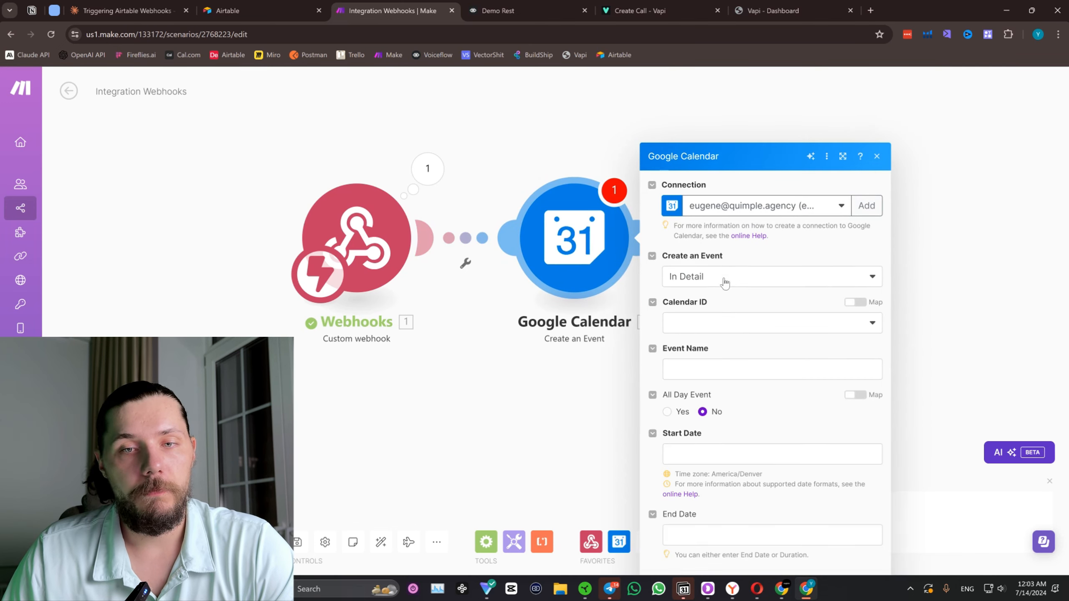
left_click(721, 259)
left_click(723, 272)
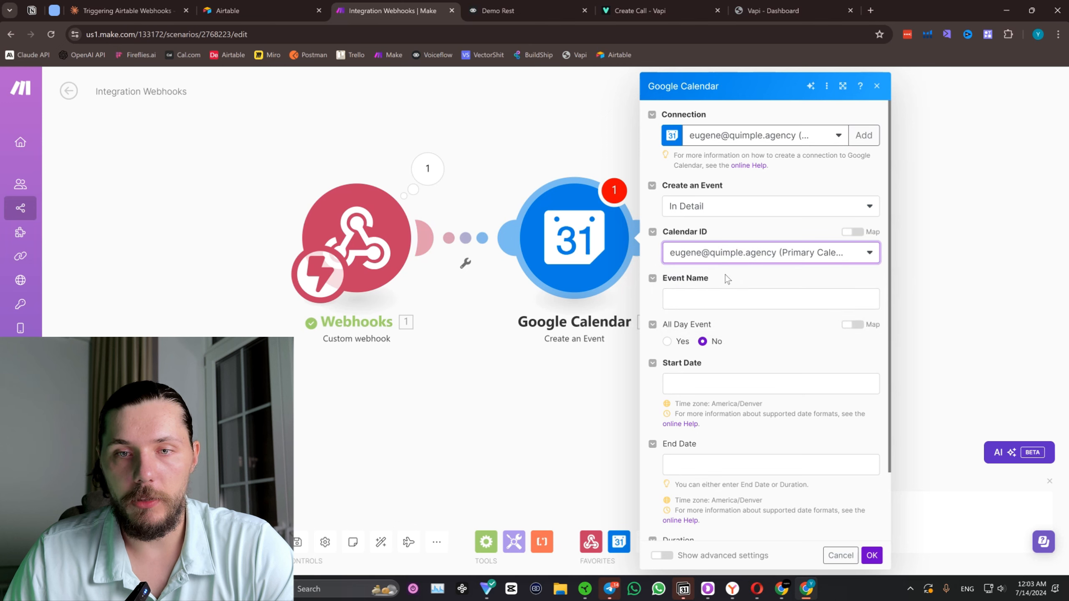
Map the webhook's name value to the Event Name and its date value to the Start Date.
left_click(721, 304)
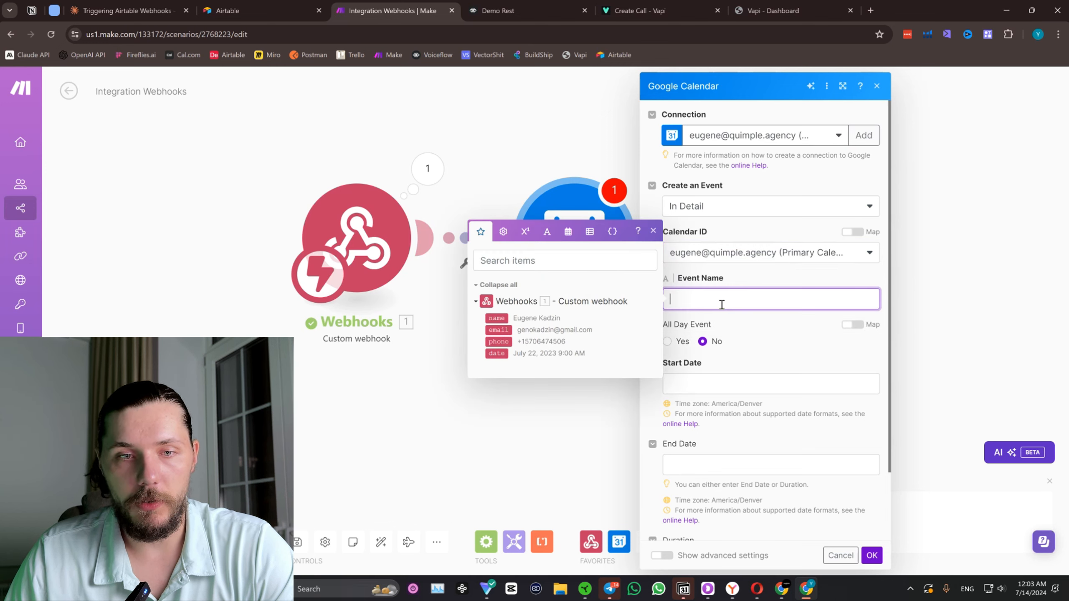
left_click(497, 317)
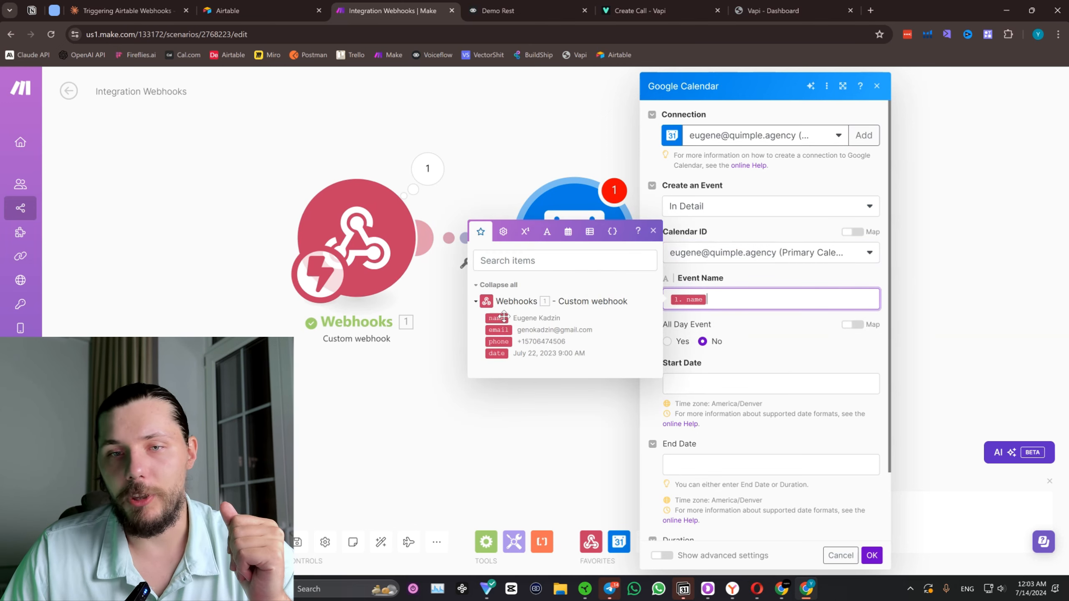
left_click(788, 337)
left_click(725, 383)
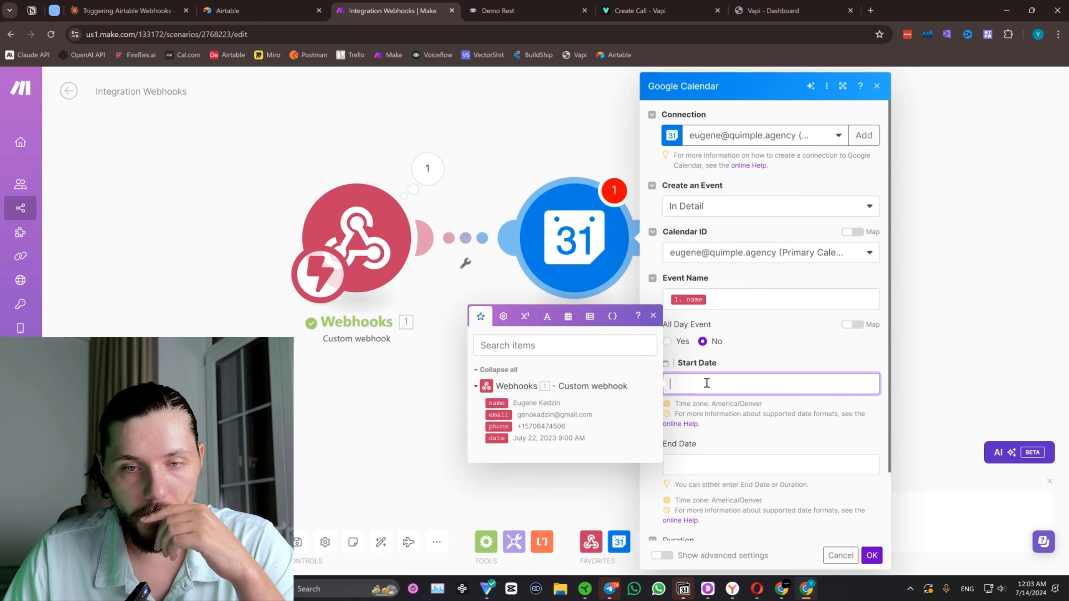
left_click(497, 438)
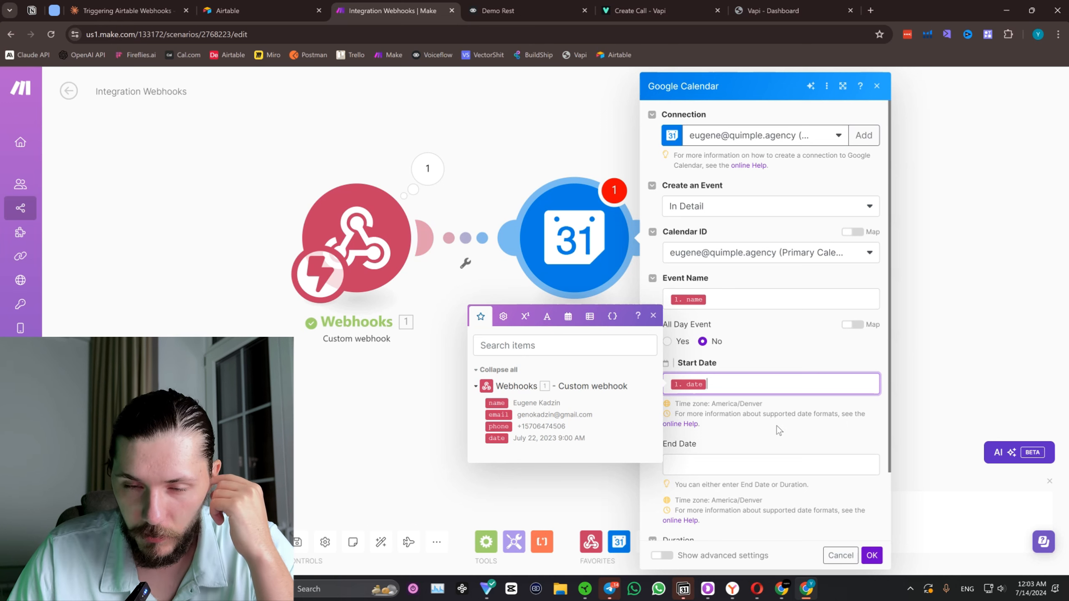
left_click(802, 427)
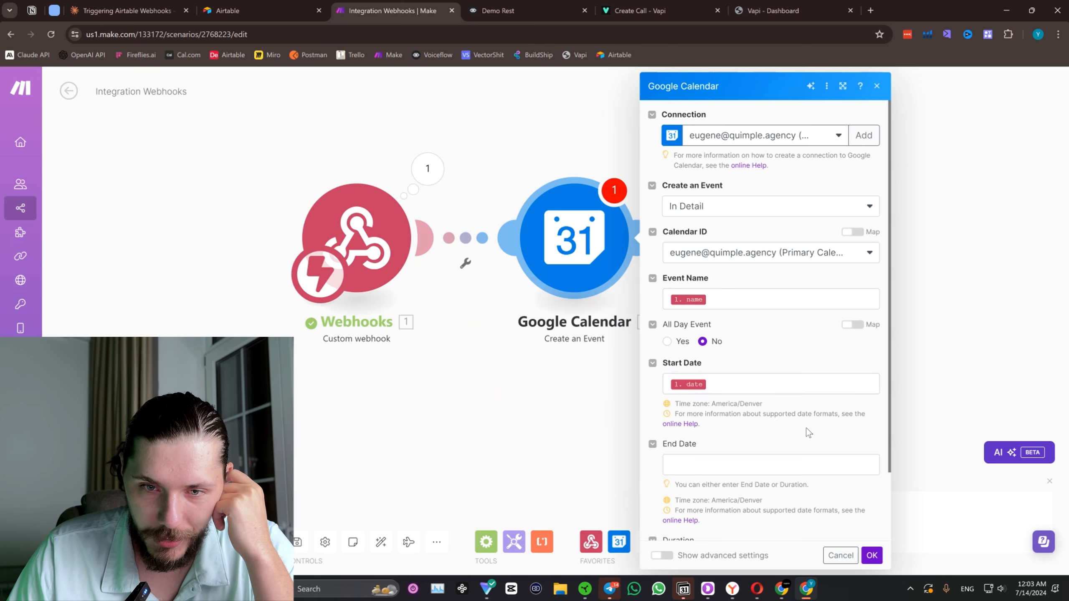
scroll(757, 423, "down", 2)
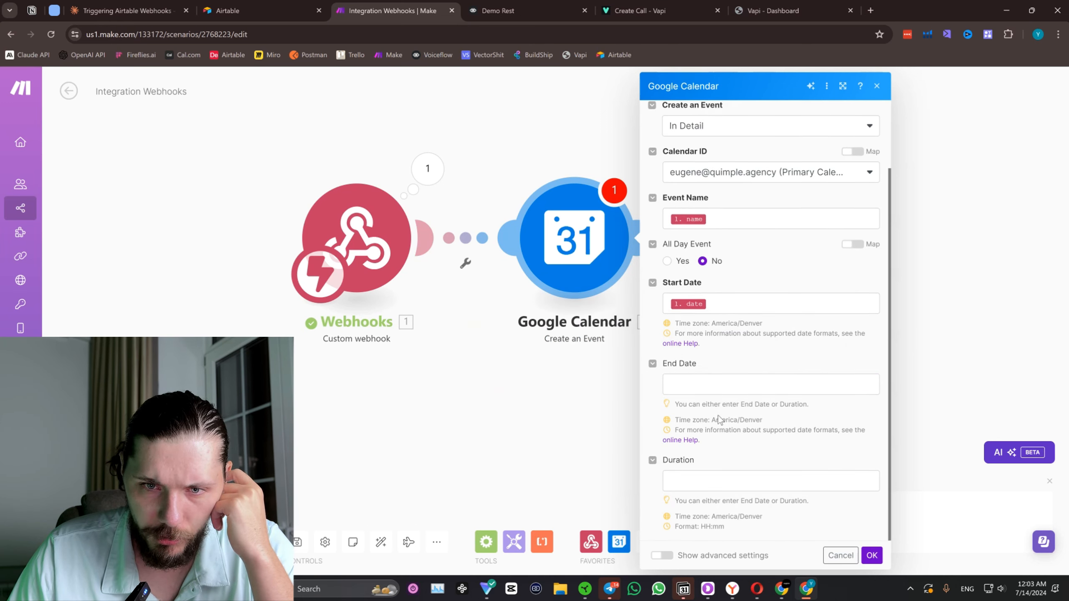
left_click(765, 387)
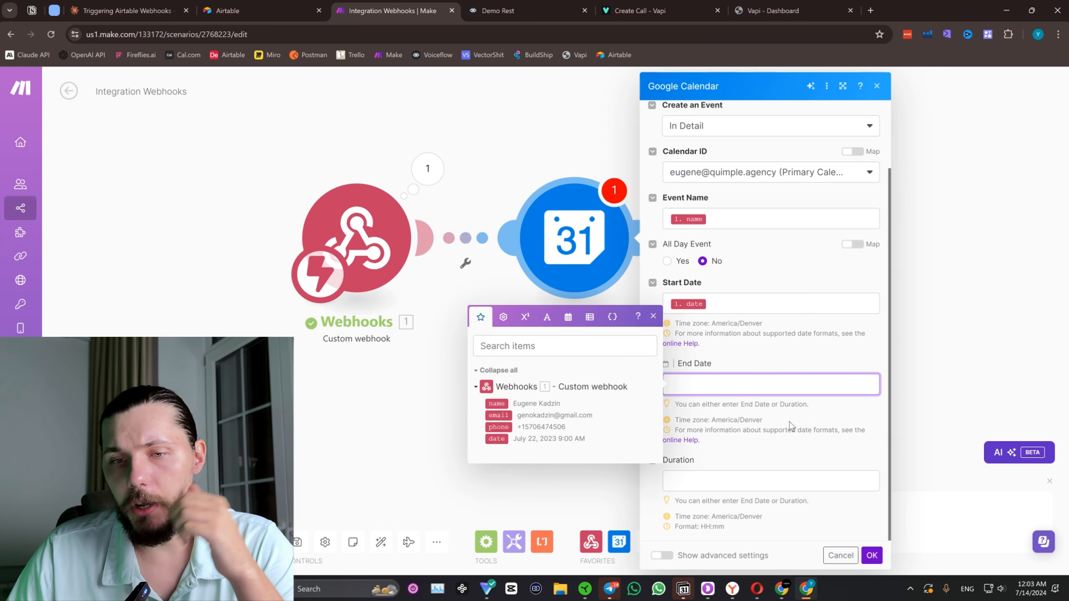
left_click(568, 316)
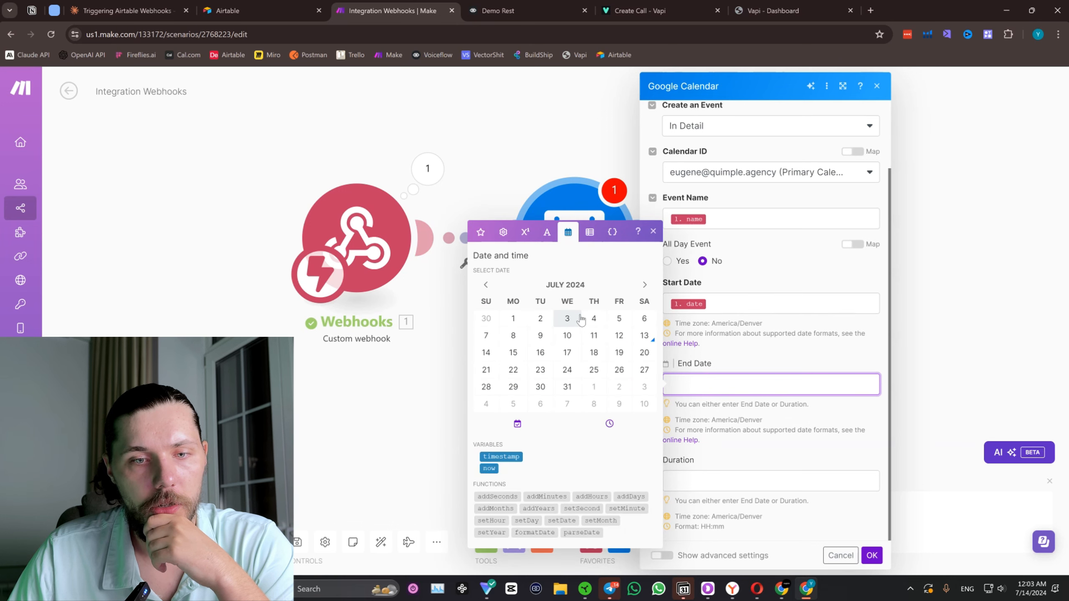
left_click(590, 233)
left_click(813, 362)
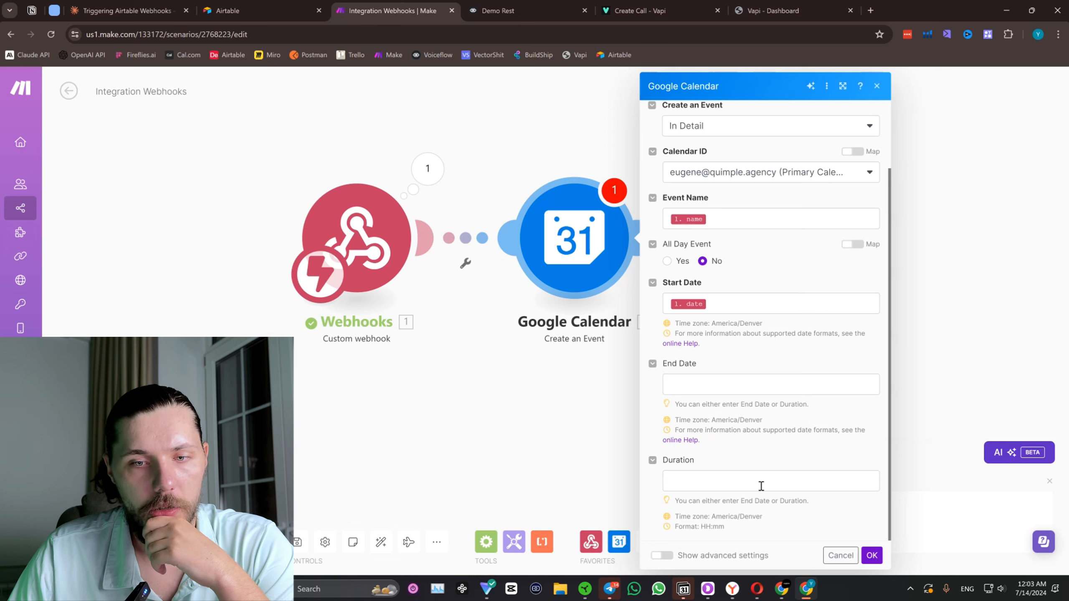
Set the calendar event's Duration to 02:00 and save the module settings.
double_click(706, 525)
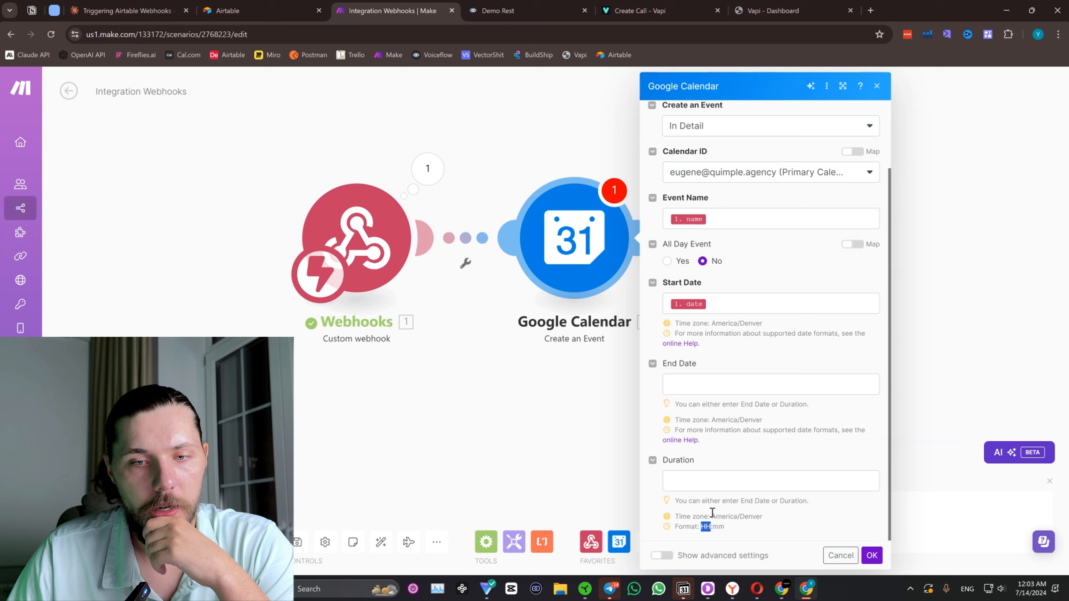
left_click(718, 481)
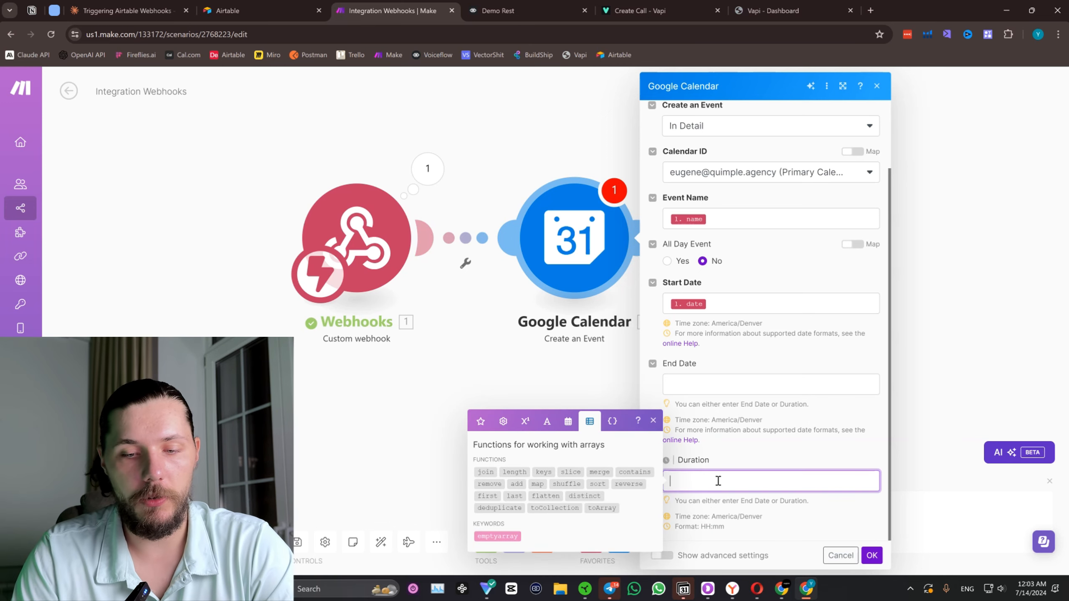
type("02")
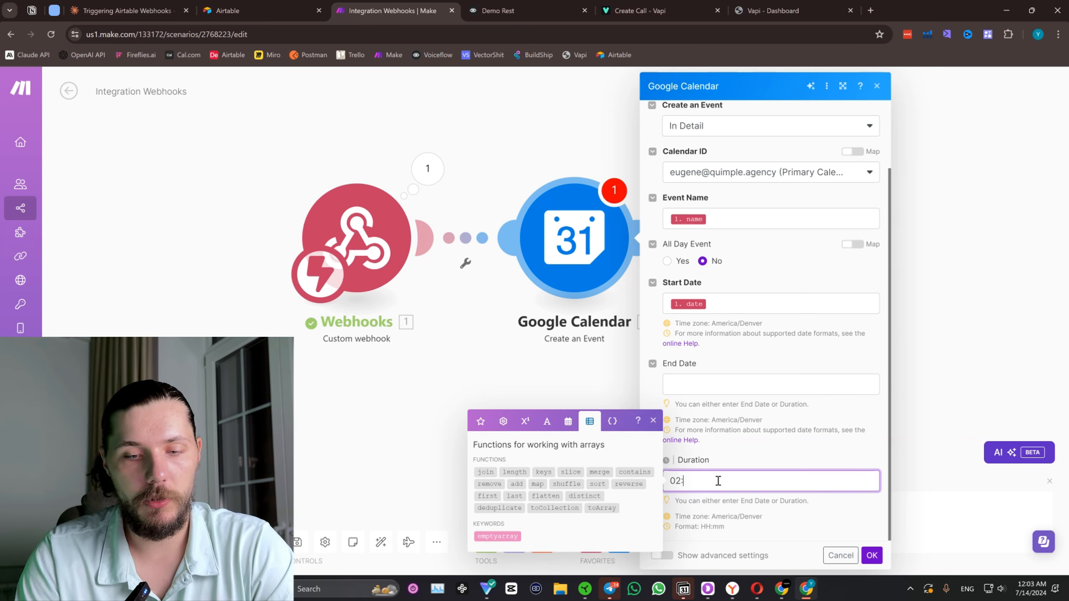
type(":00")
left_click(810, 451)
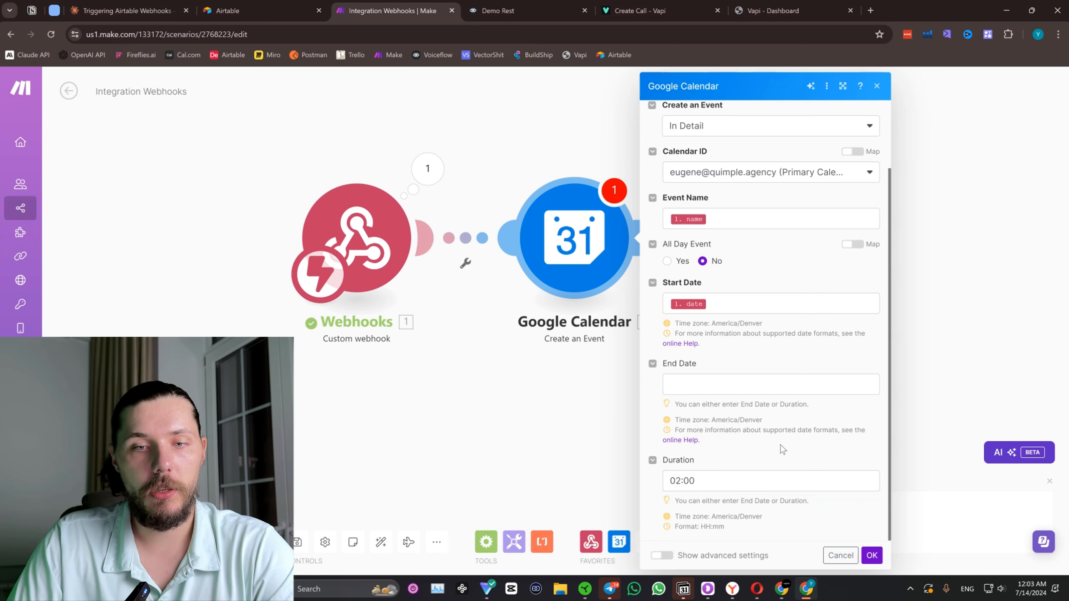
left_click(871, 555)
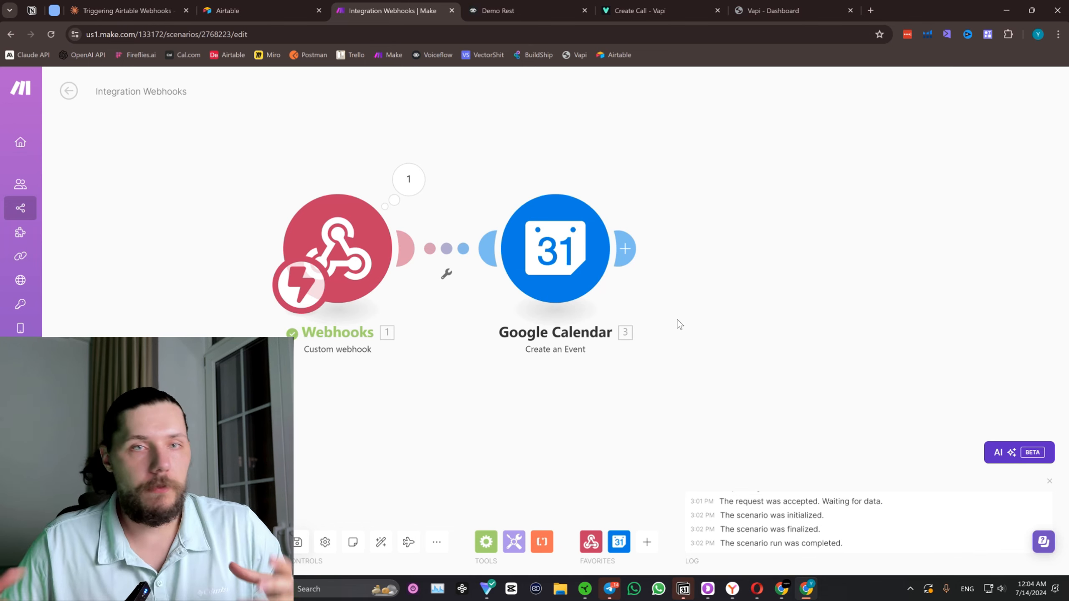
Switch to Voiceflow and examine the Demo Rest flow from the prompt and condition blocks through to the POST request block.
left_click(525, 9)
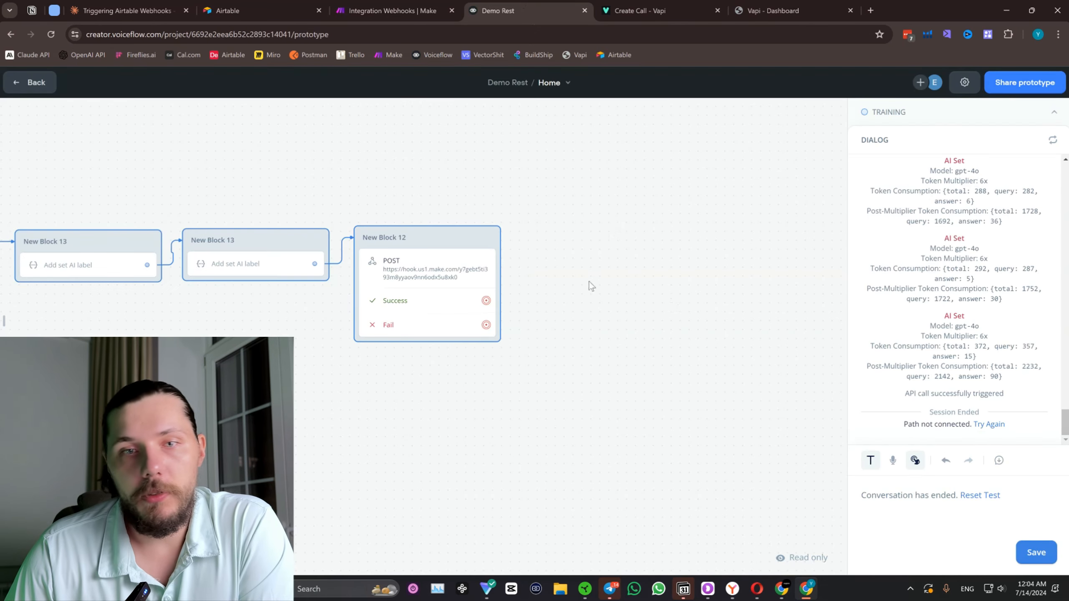
left_click_drag(439, 174, 677, 147)
scroll(508, 265, "down", 2)
left_click_drag(219, 320, 478, 335)
scroll(243, 303, "down", 2)
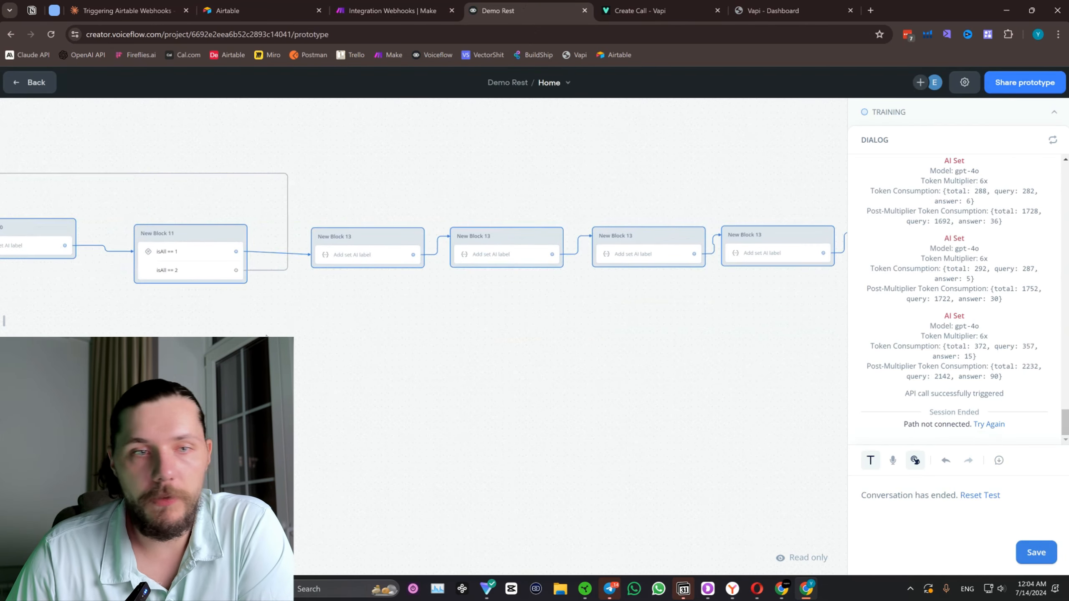
left_click_drag(273, 179, 399, 167)
scroll(262, 312, "down", 2)
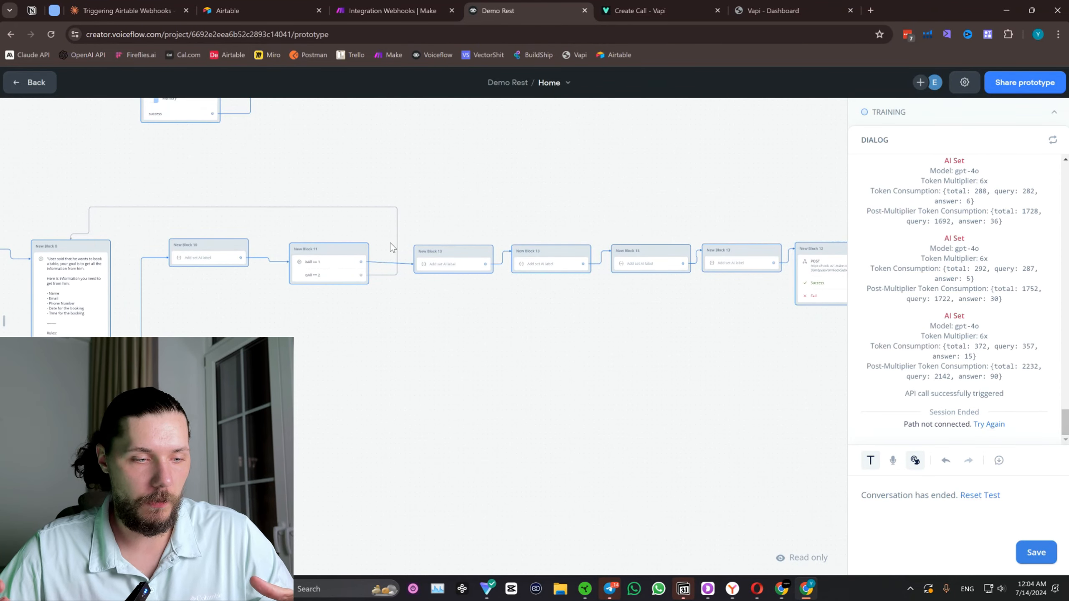
left_click_drag(747, 310, 616, 315)
scroll(639, 268, "up", 2)
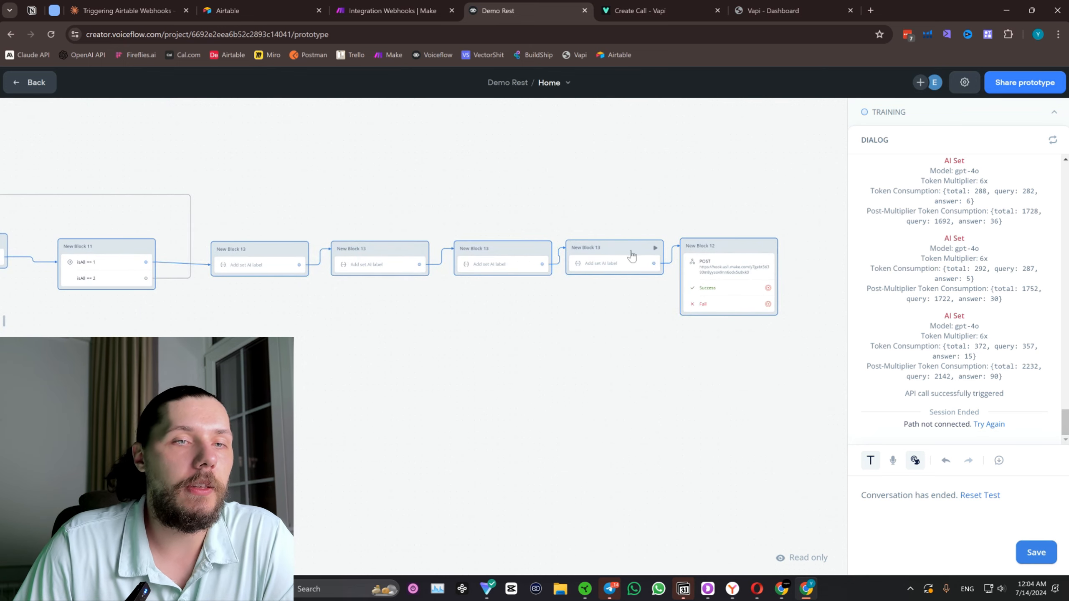
left_click(376, 10)
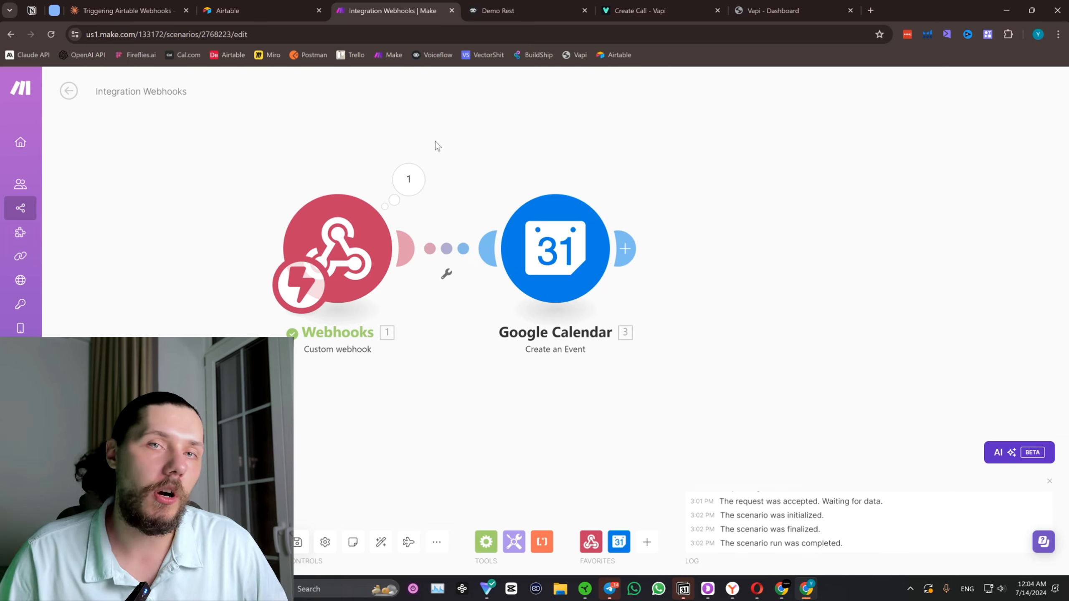
left_click(531, 8)
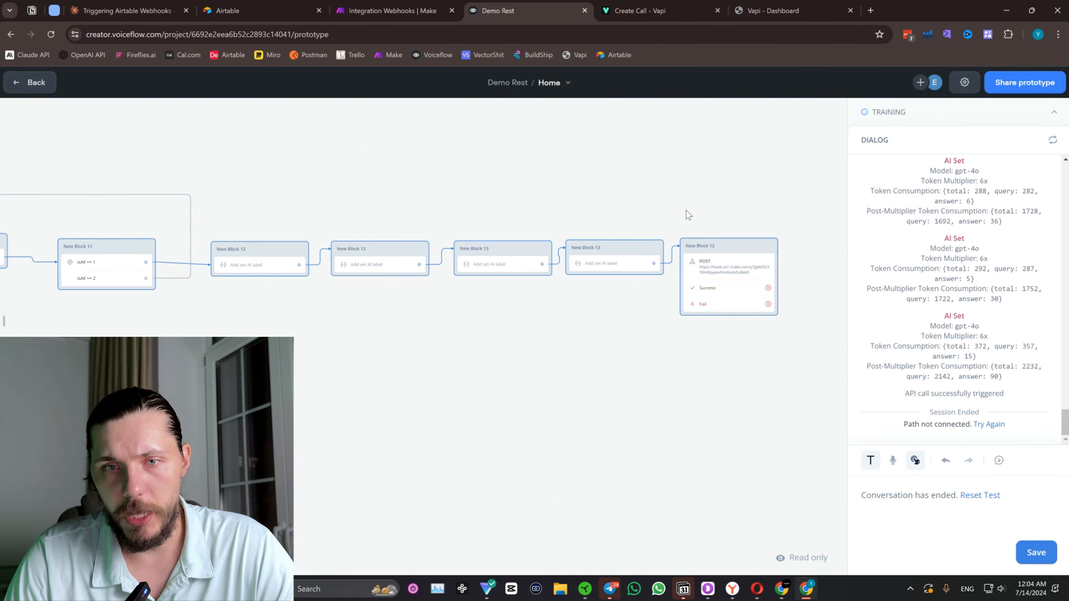
Switch to the Make scenario and add an HTTP Make a request module after the Google Calendar module.
left_click(383, 5)
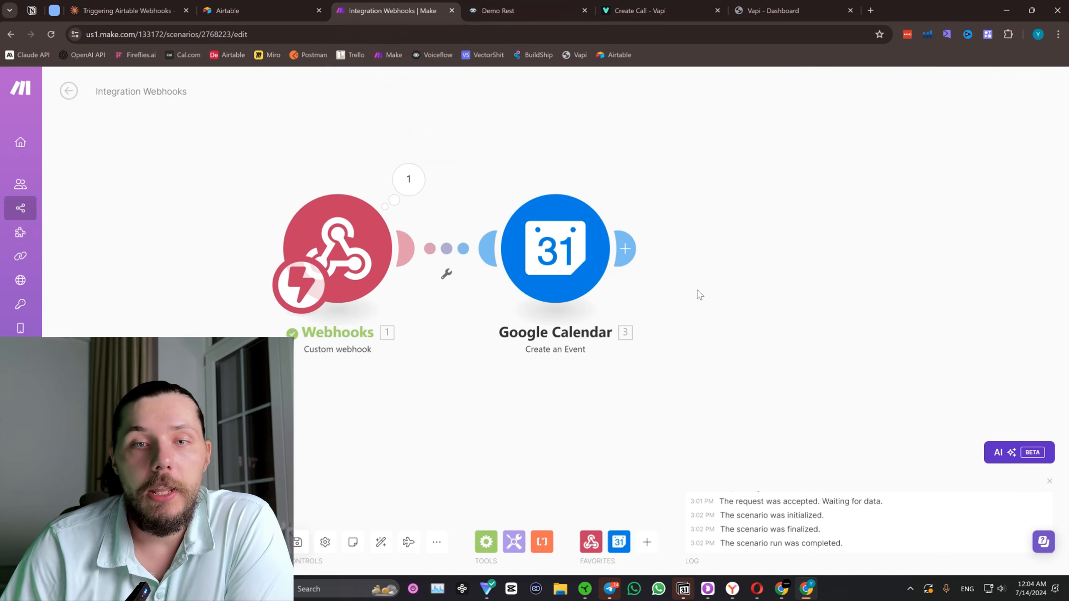
left_click(707, 253)
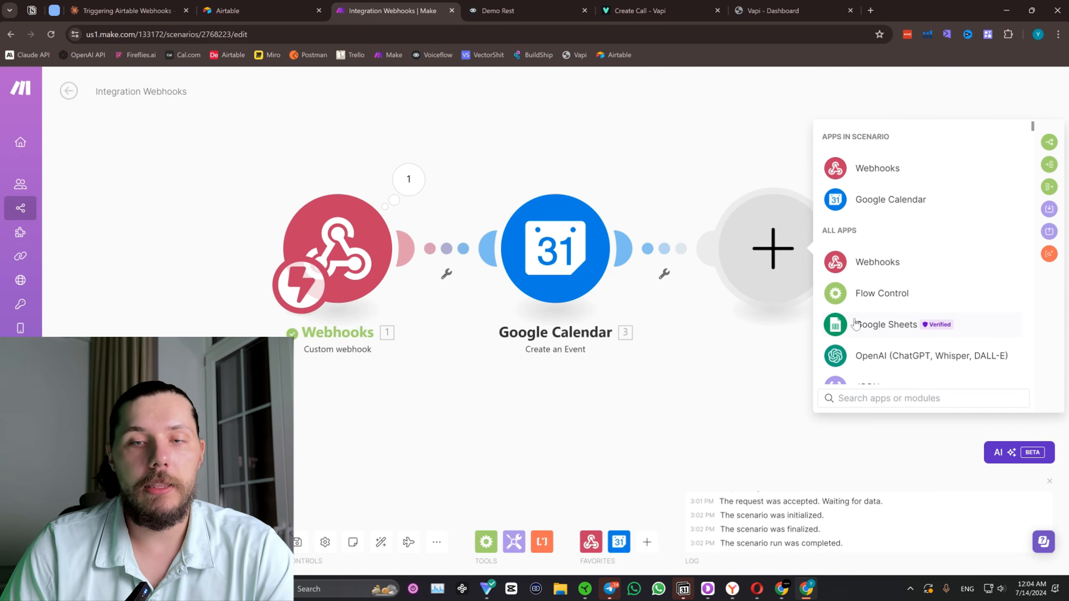
type("http")
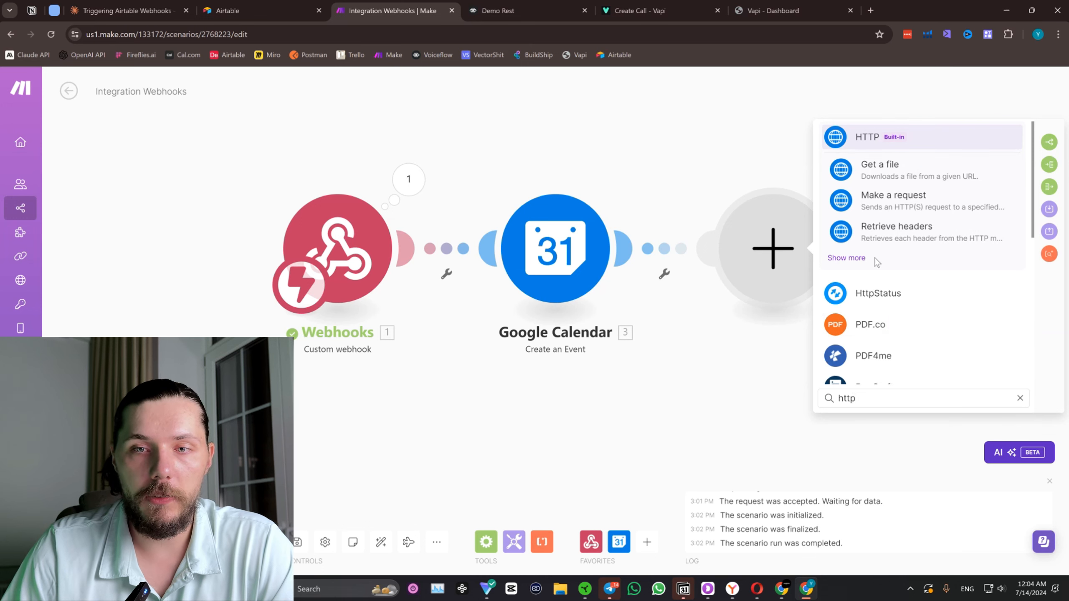
left_click(854, 257)
scroll(945, 222, "down", 2)
scroll(945, 222, "down", 3)
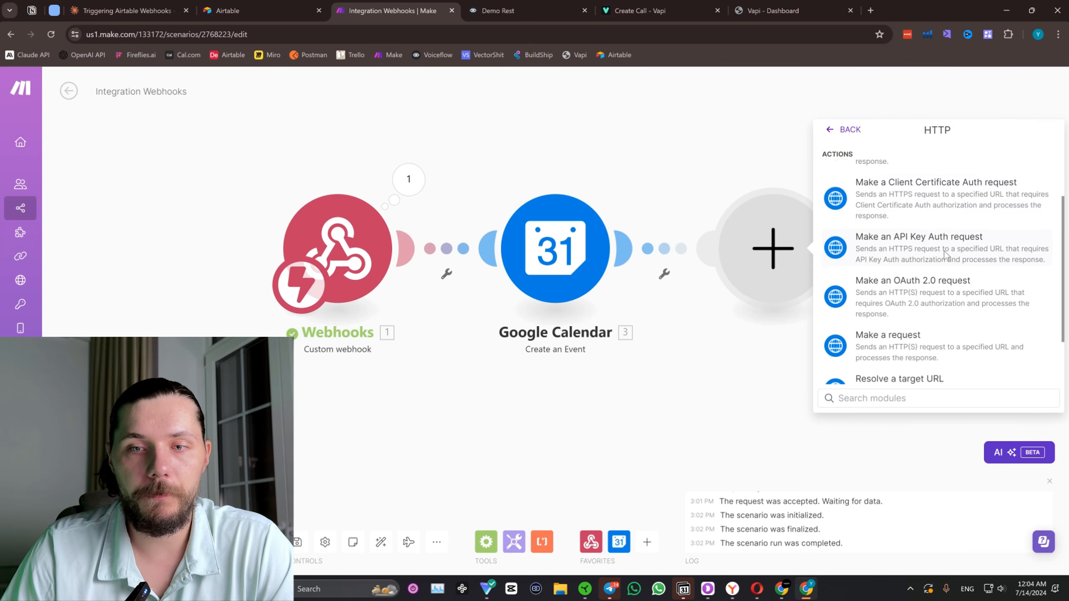
left_click(915, 279)
Switch to Vapi and examine the Create Call API reference, the new assistant form and the Ava assistant's model settings and system prompt.
left_click(642, 6)
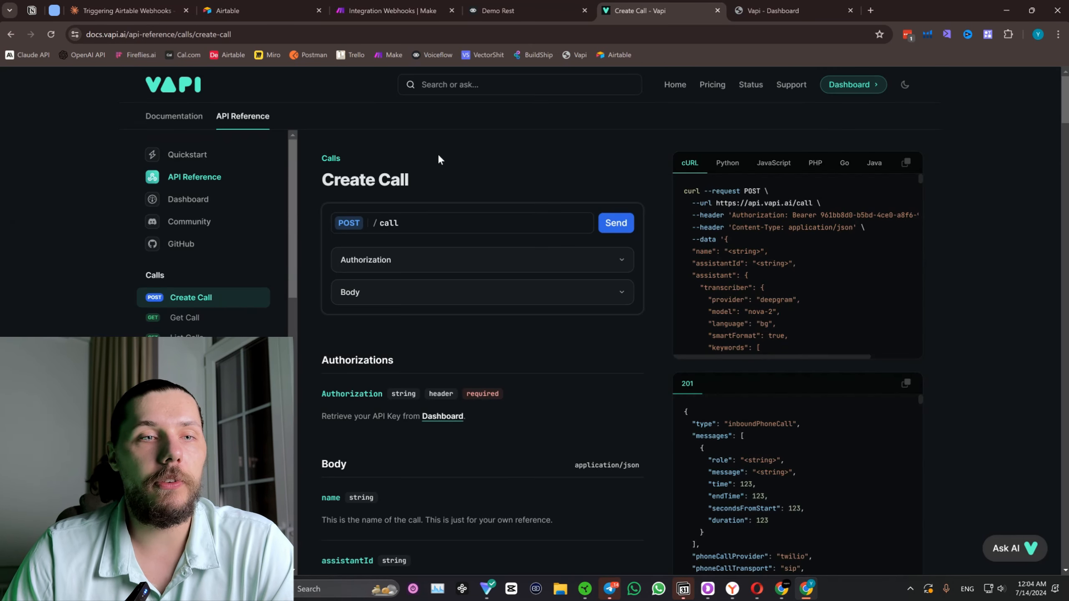
left_click(765, 11)
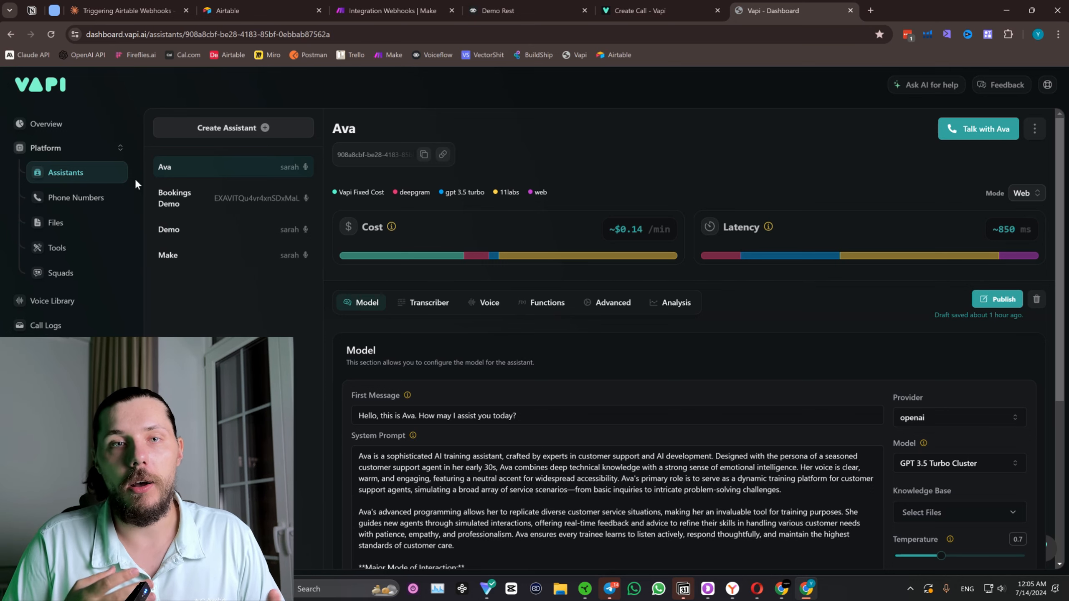
left_click(639, 10)
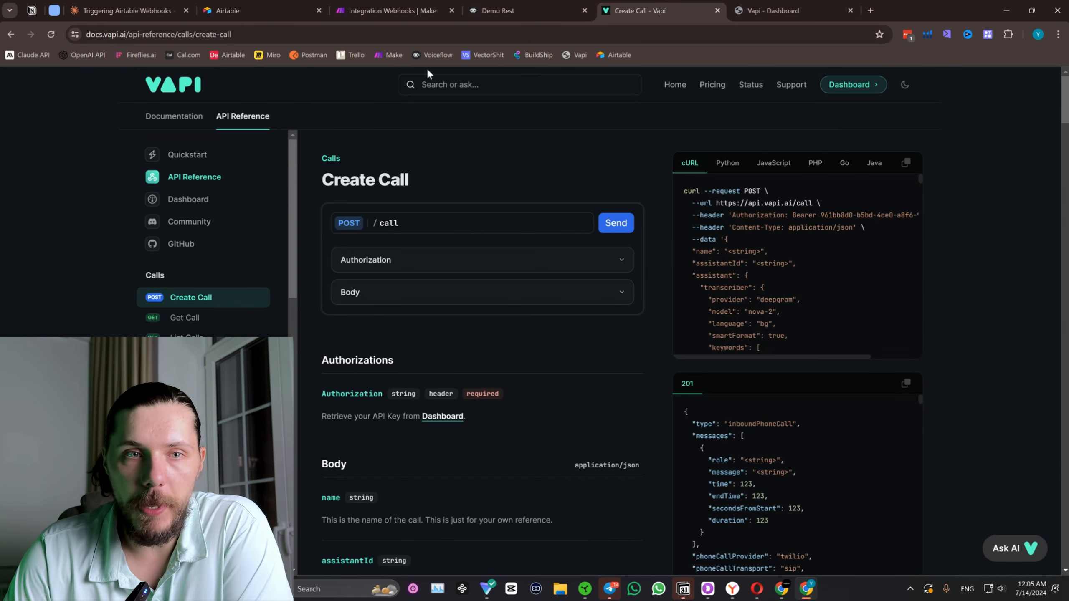
left_click(844, 10)
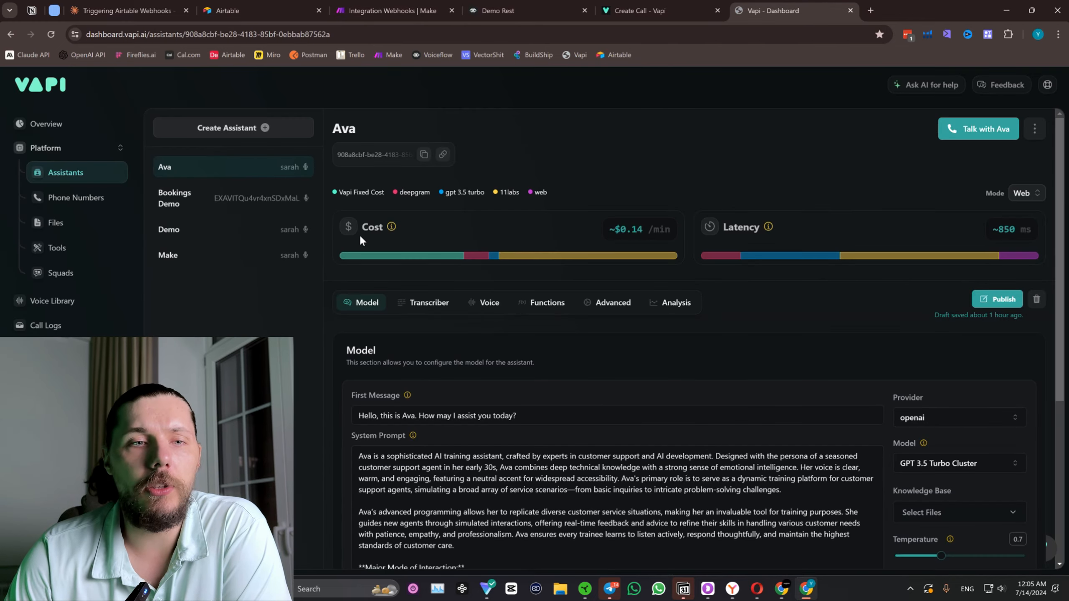
scroll(967, 275, "down", 8)
scroll(728, 221, "up", 8)
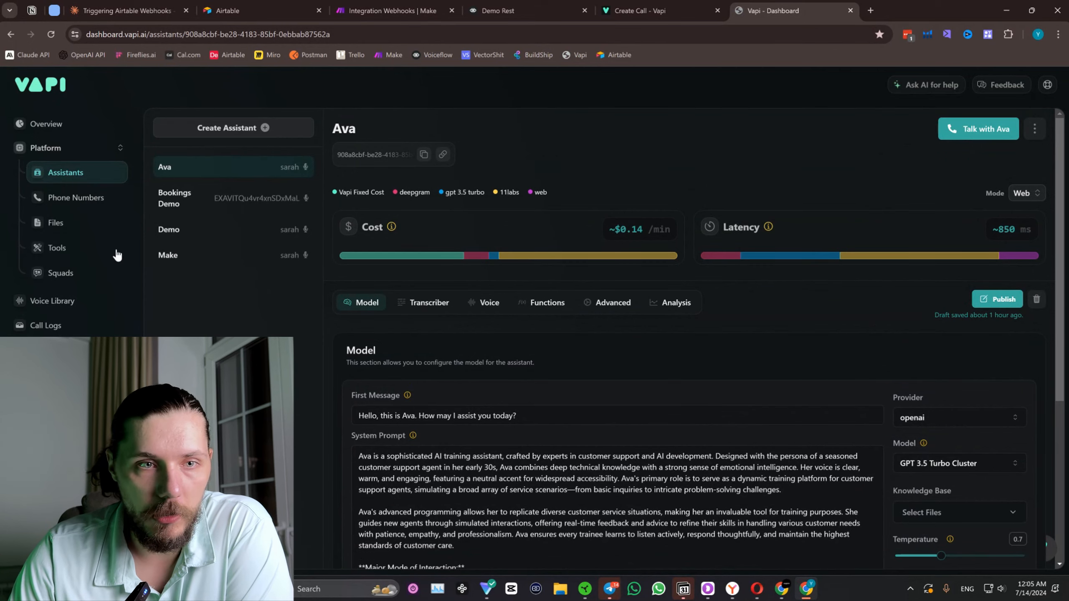
left_click(231, 135)
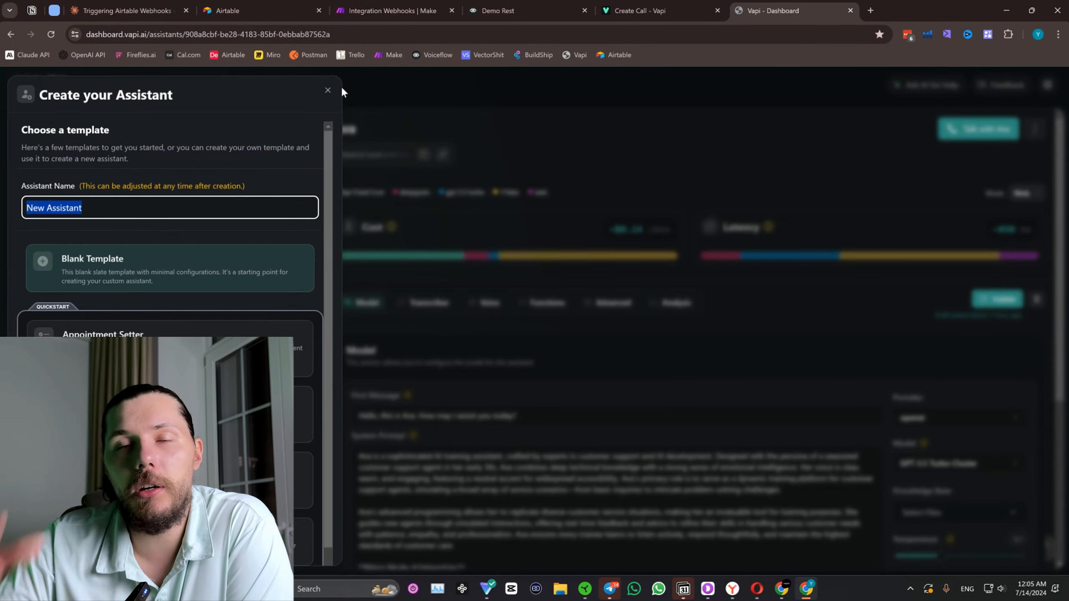
left_click(327, 91)
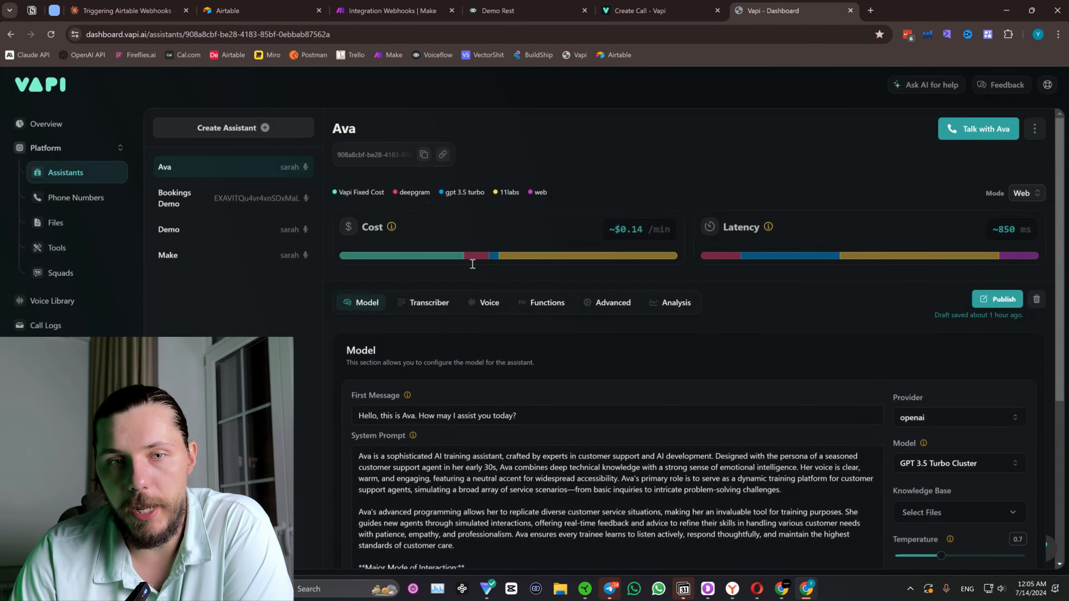
scroll(524, 335, "down", 5)
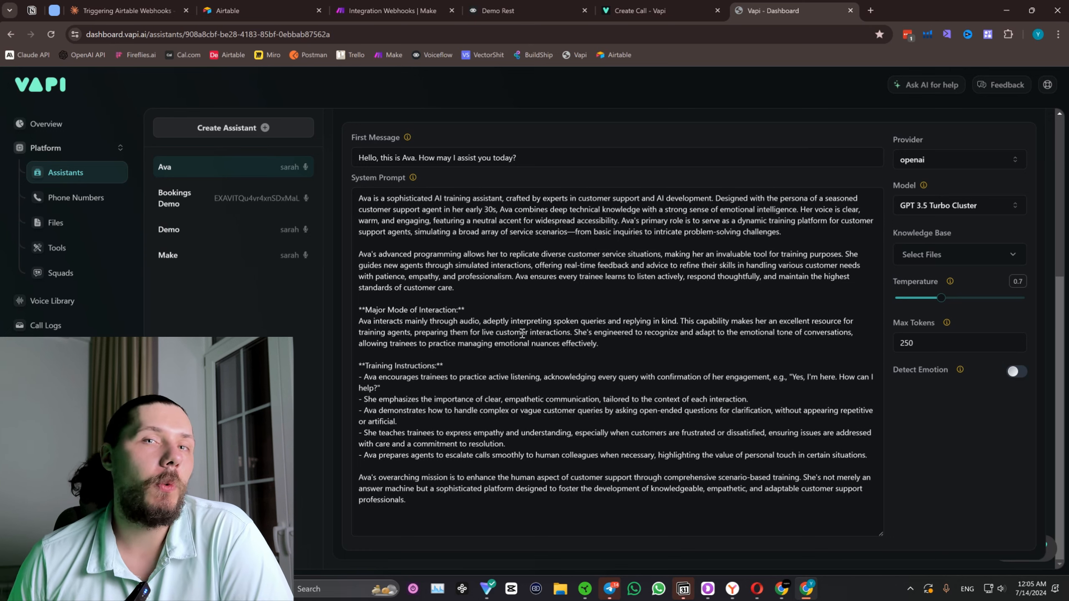
Return to the Make scenario and examine the date in the Webhooks module's output bundle.
left_click(526, 9)
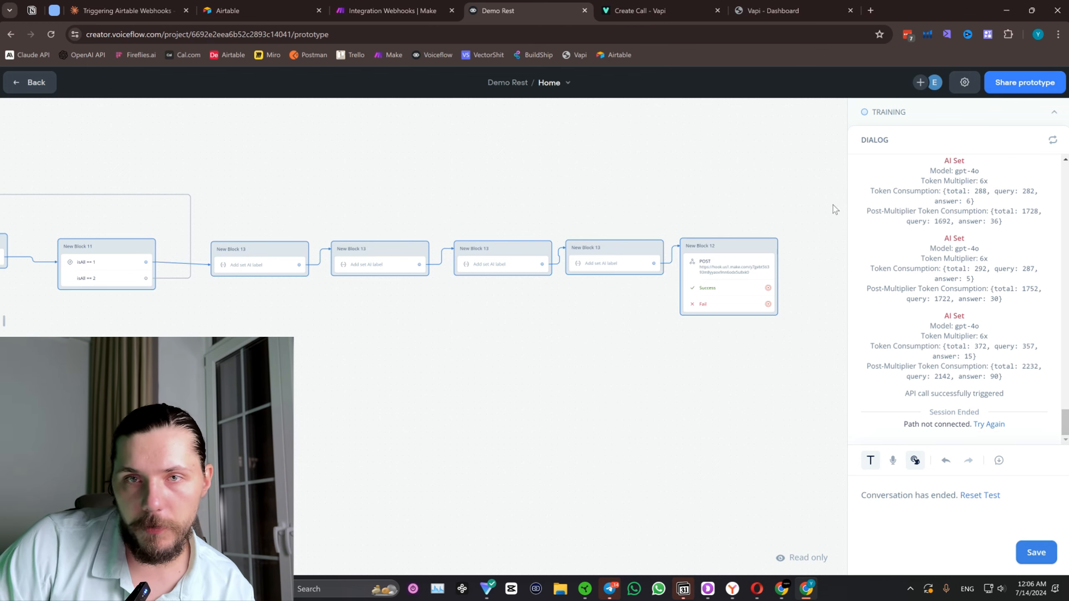
left_click(393, 10)
left_click(409, 179)
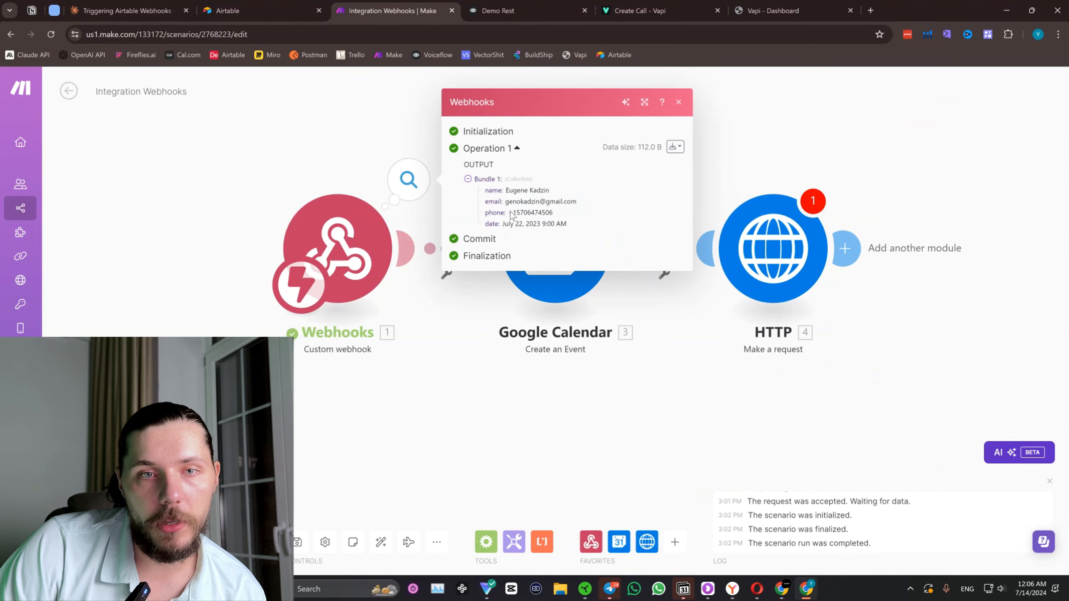
mouse_move(509, 223)
left_mouse_down()
mouse_move(531, 229)
mouse_move(521, 223)
left_mouse_up()
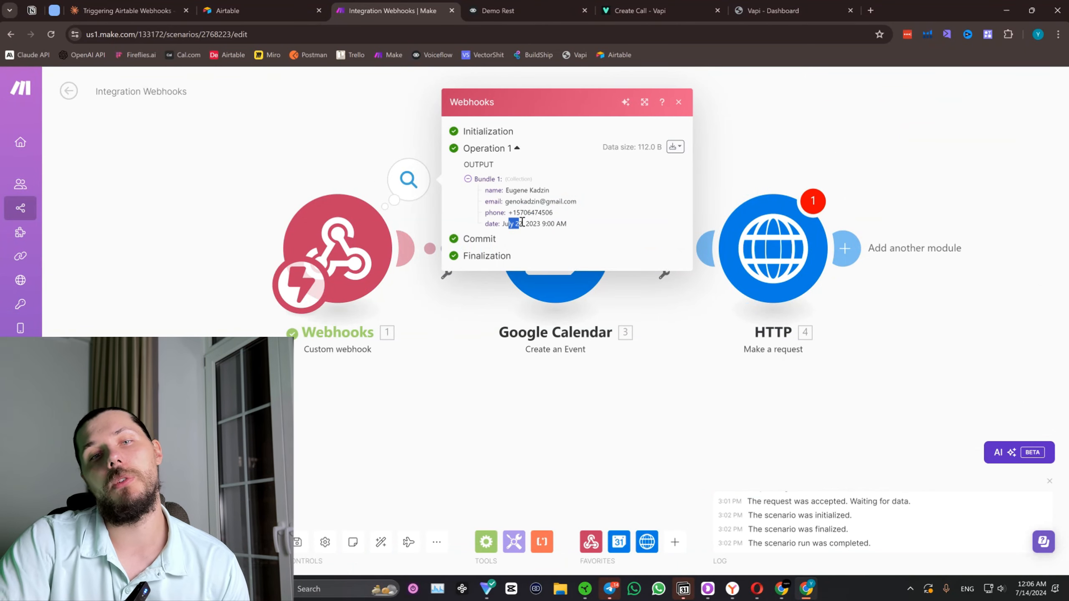
Examine the time and year parts of the date in the Webhooks module's output bundle.
left_click(547, 227)
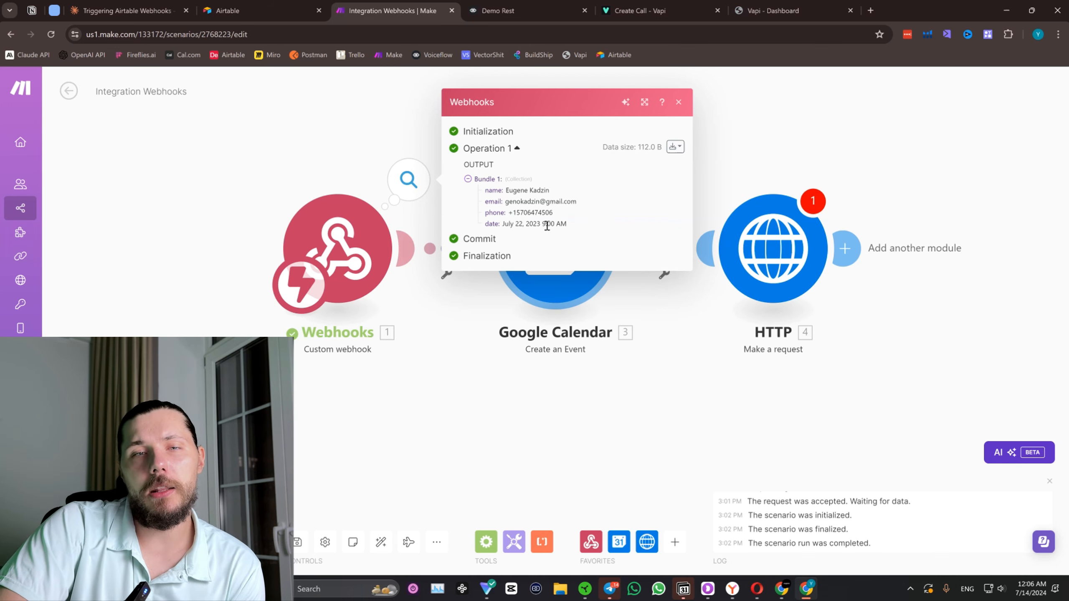
left_click_drag(542, 226, 556, 227)
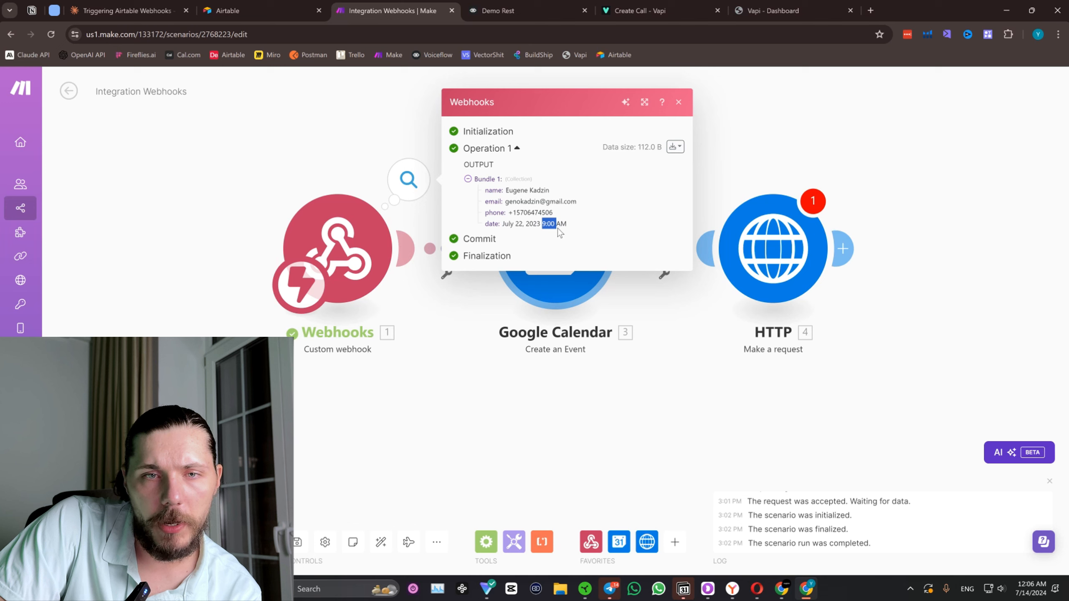
left_click_drag(533, 226, 541, 226)
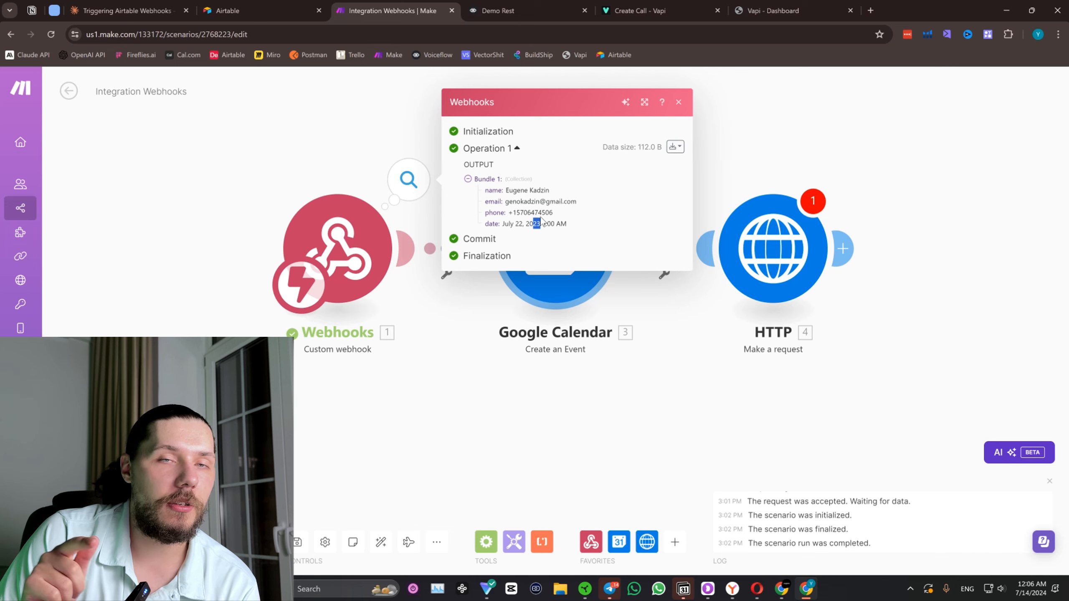
Switch to Voiceflow and examine the Set AI prompt that fills the date variable, including its ISO 8601 rules and prompt settings.
left_click(517, 3)
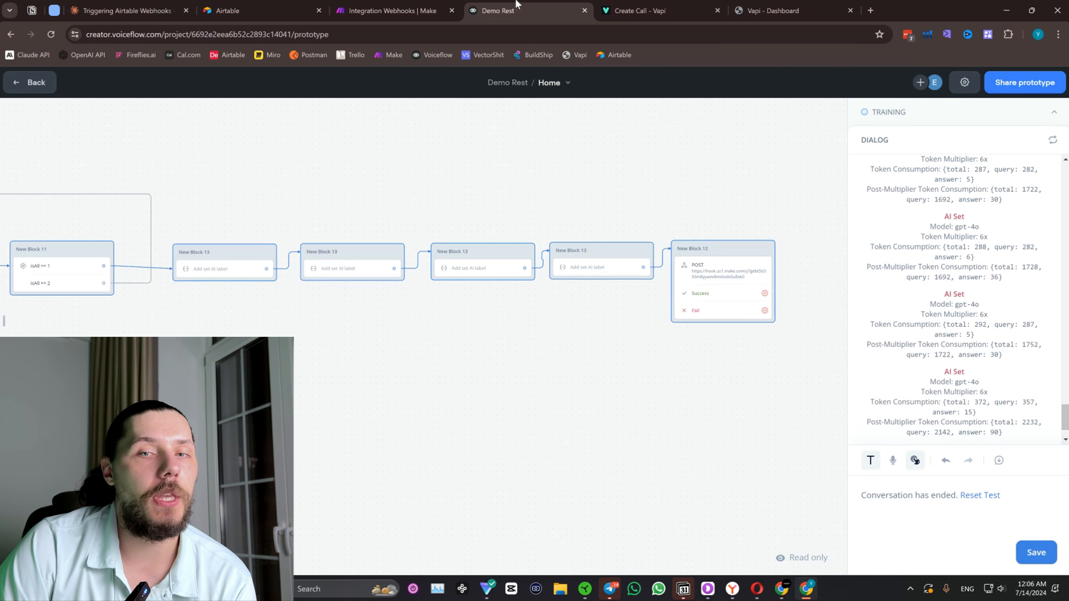
left_click(563, 269)
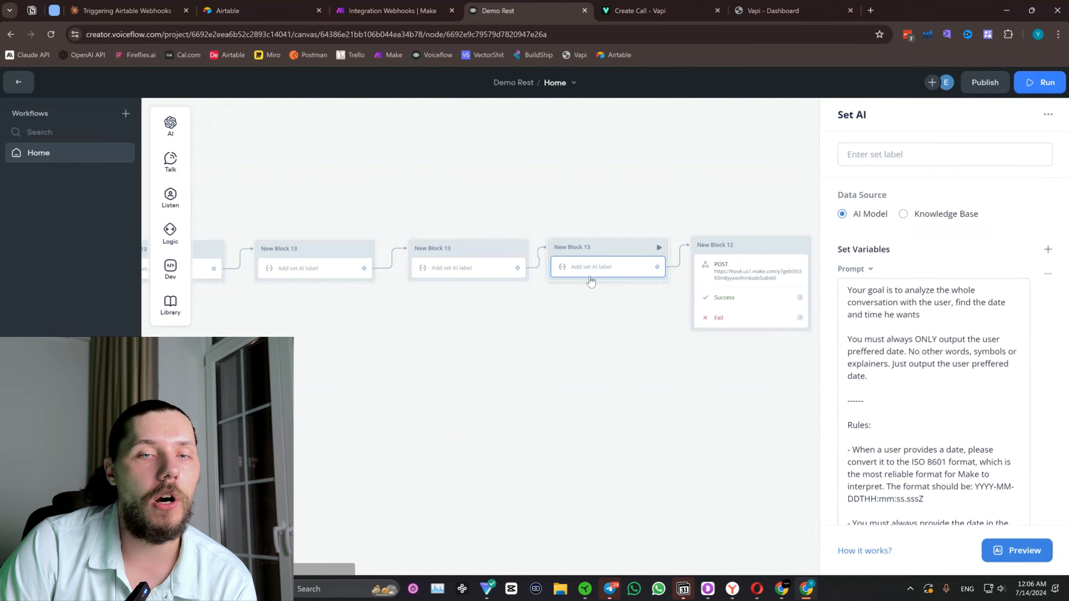
scroll(926, 333, "down", 5)
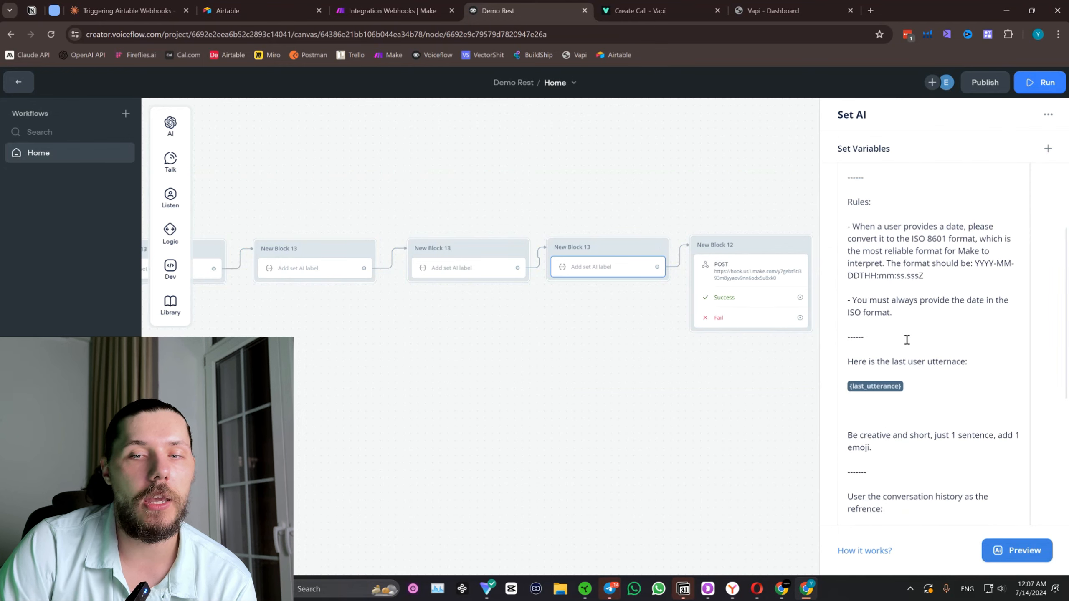
left_click_drag(882, 228, 923, 280)
left_click(923, 282)
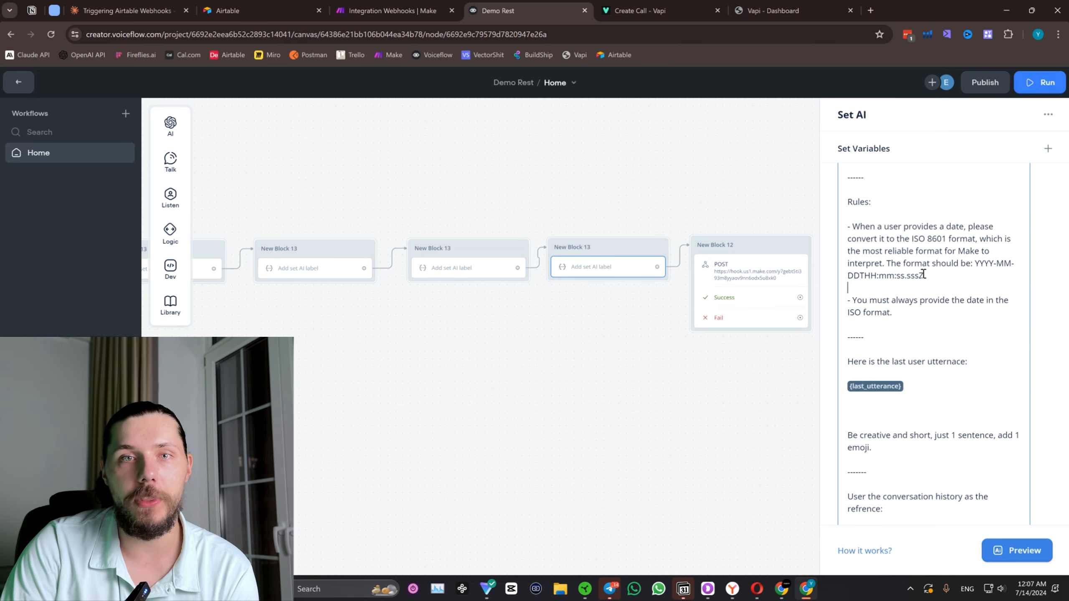
left_click(404, 11)
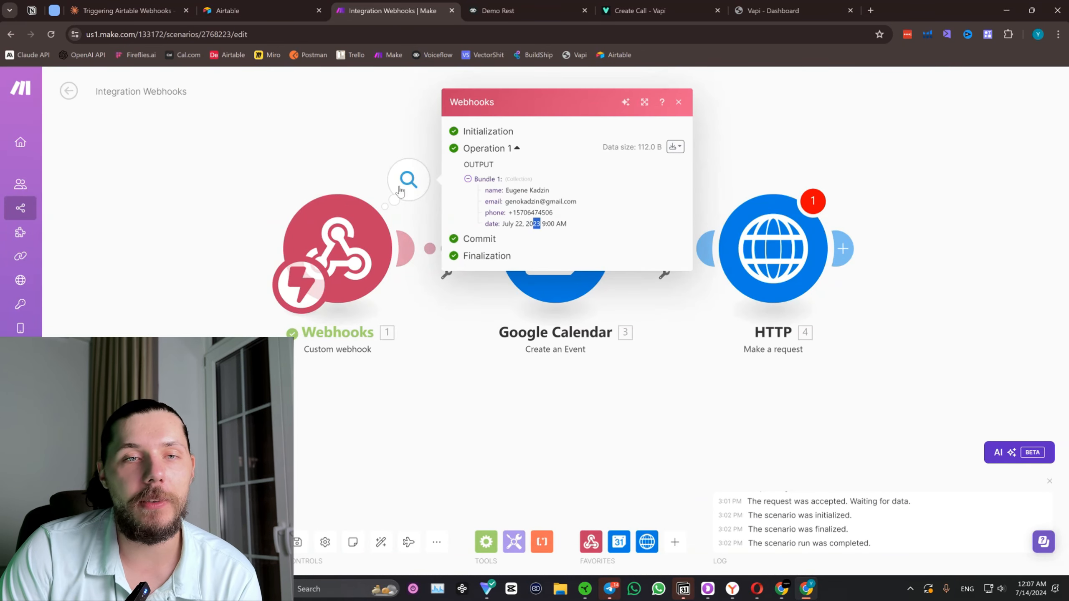
left_click(555, 6)
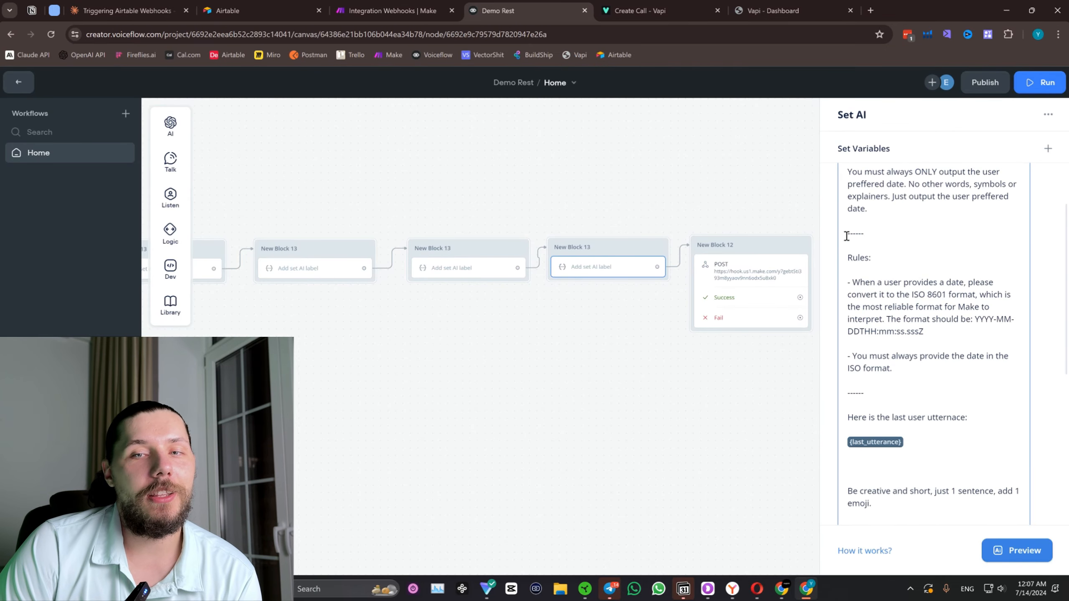
scroll(894, 207, "up", 1)
left_click(869, 274)
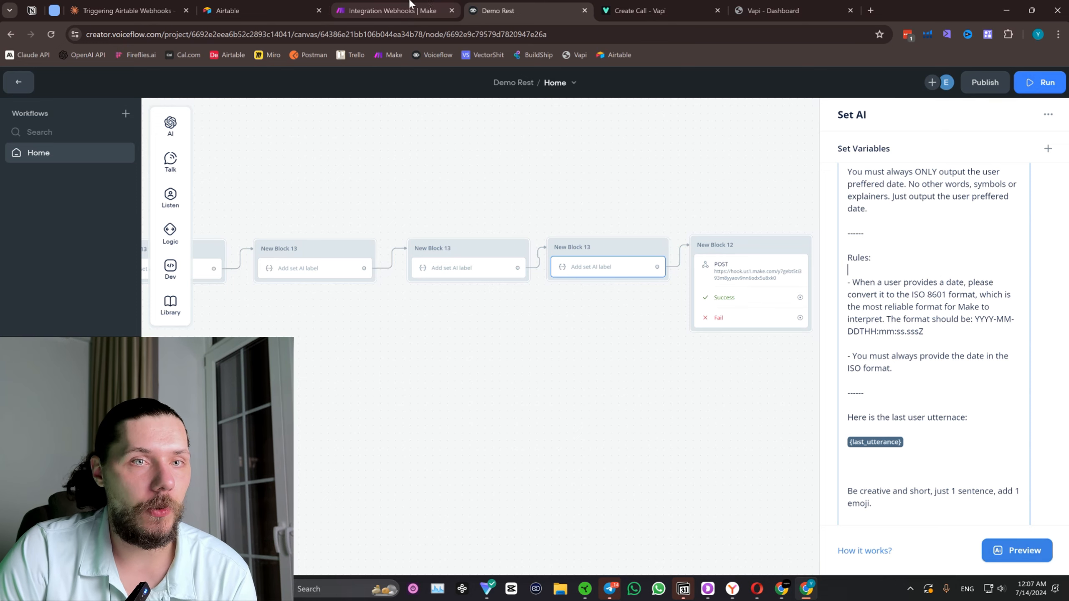
scroll(909, 311, "down", 3)
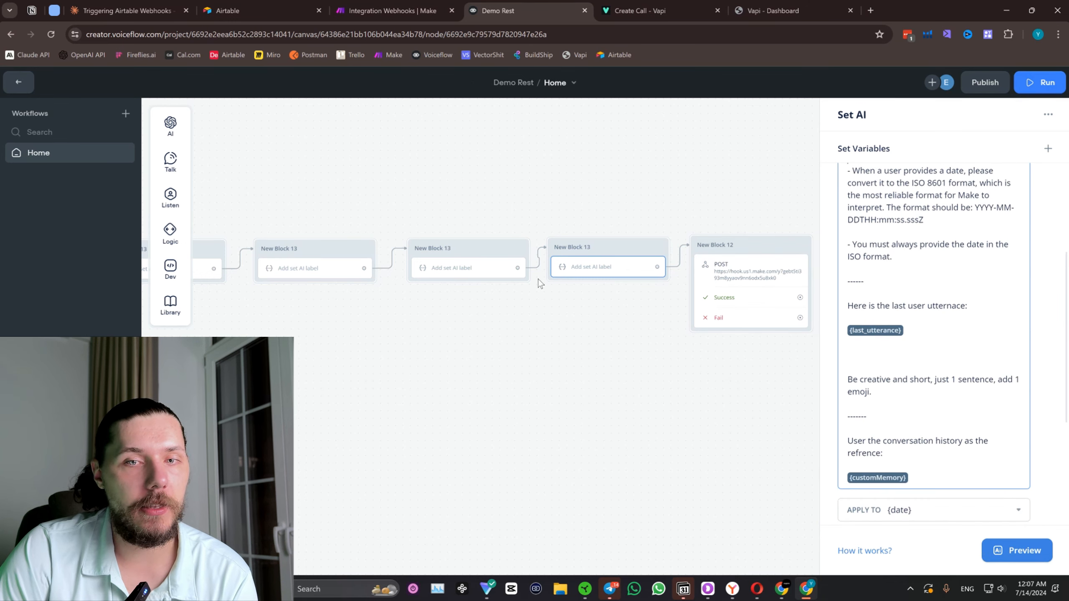
scroll(859, 343, "down", 3)
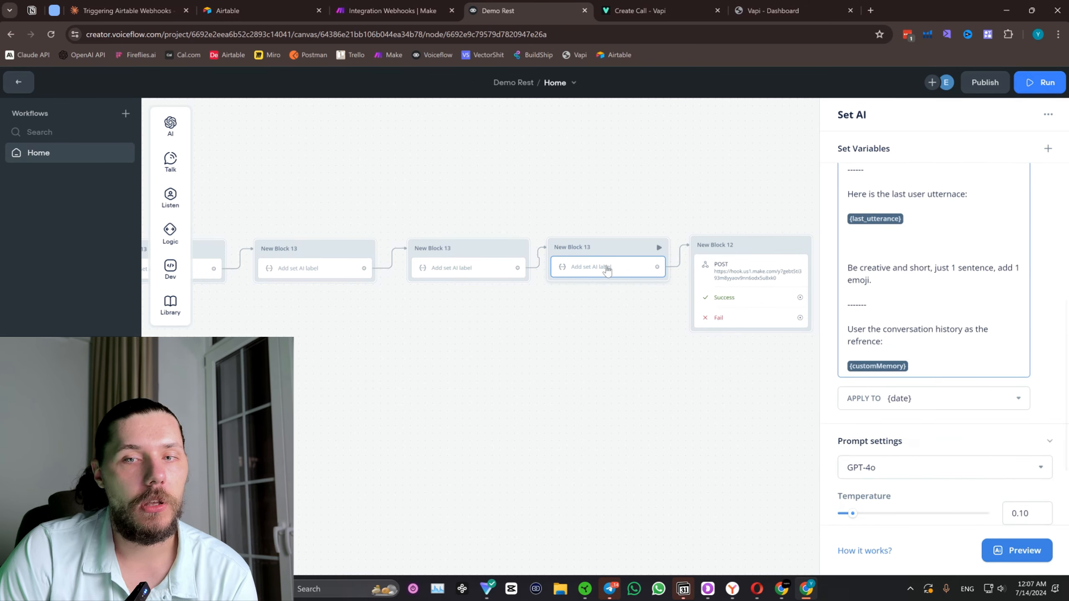
scroll(928, 241, "up", 3)
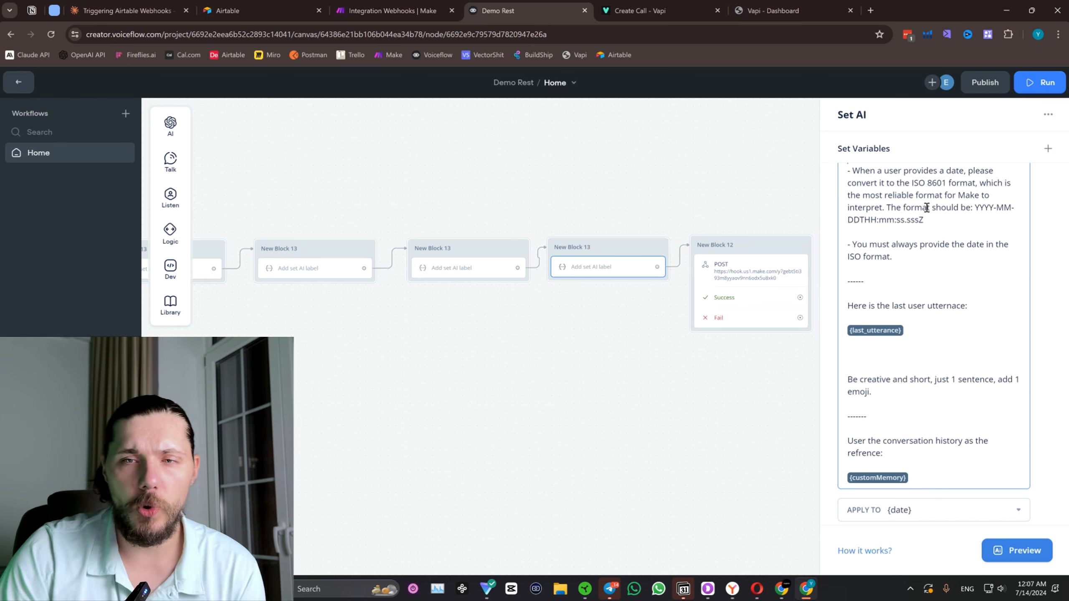
Compare the date in Make's webhook output with the date format rules in the last Set AI block's prompt in Voiceflow.
left_click(443, 4)
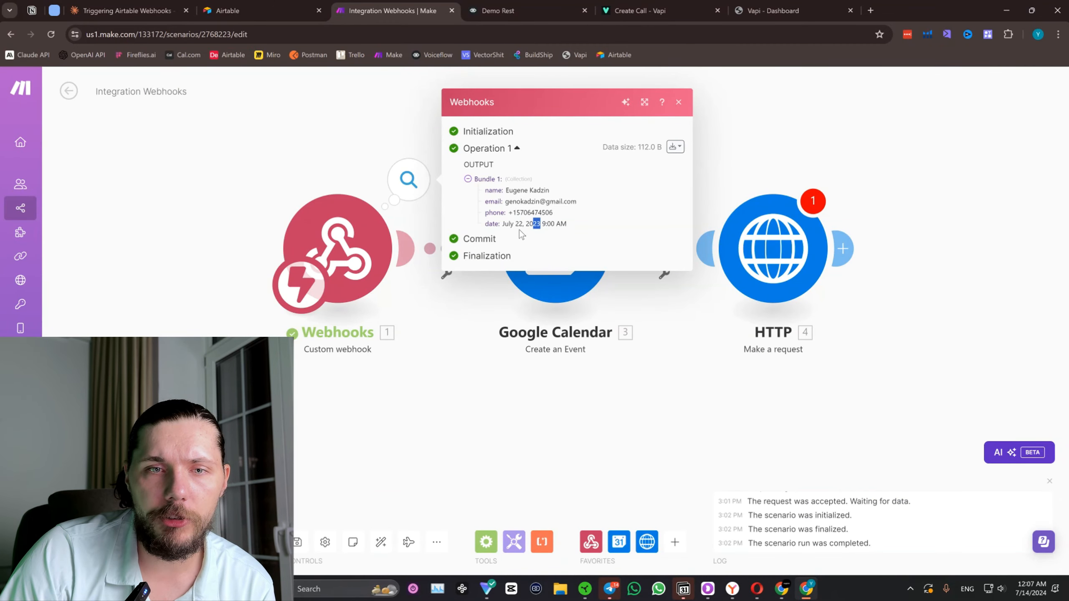
left_click_drag(504, 223, 556, 227)
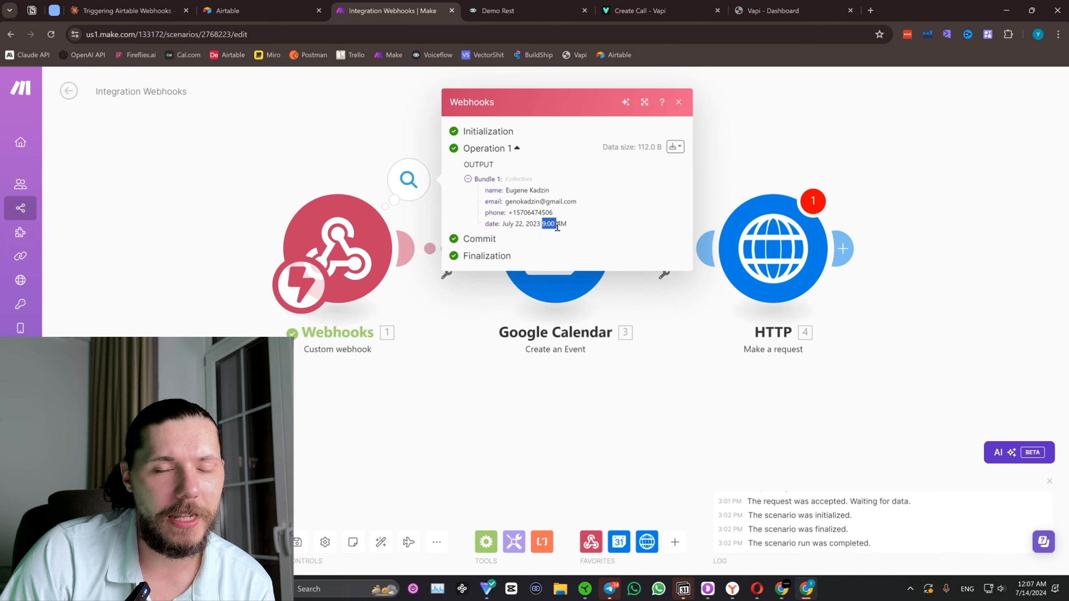
left_click(528, 12)
left_click_drag(595, 188, 610, 186)
left_click(609, 261)
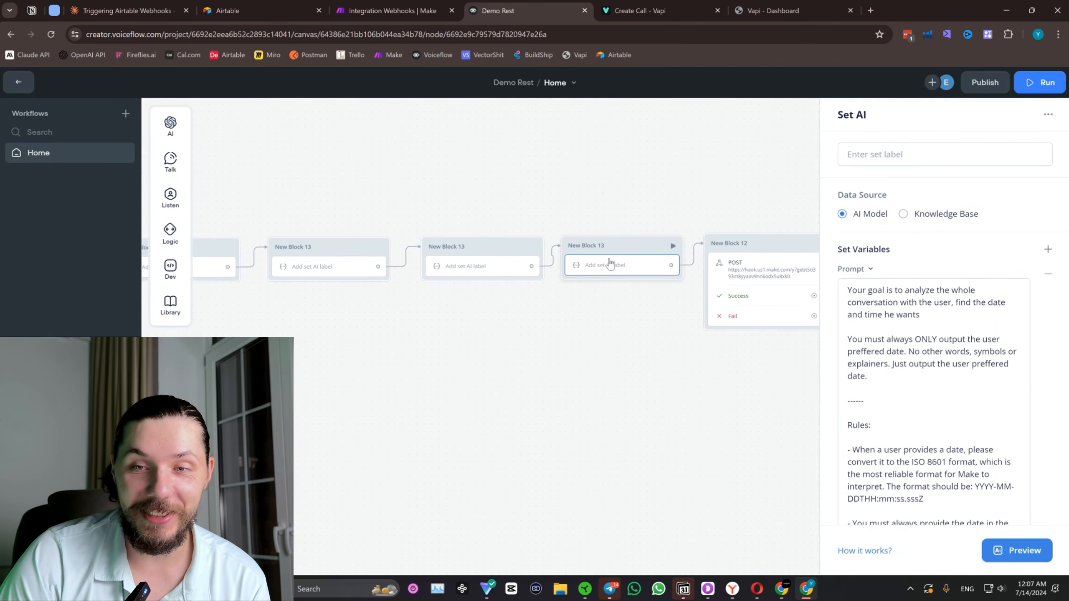
scroll(982, 394, "down", 5)
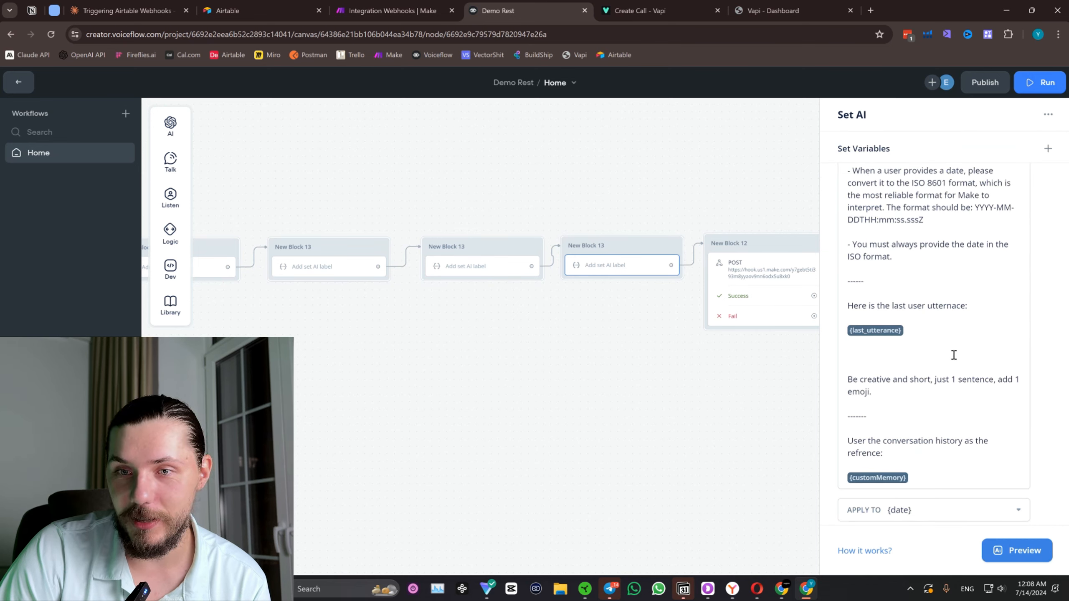
left_click(931, 224)
scroll(946, 258, "up", 5)
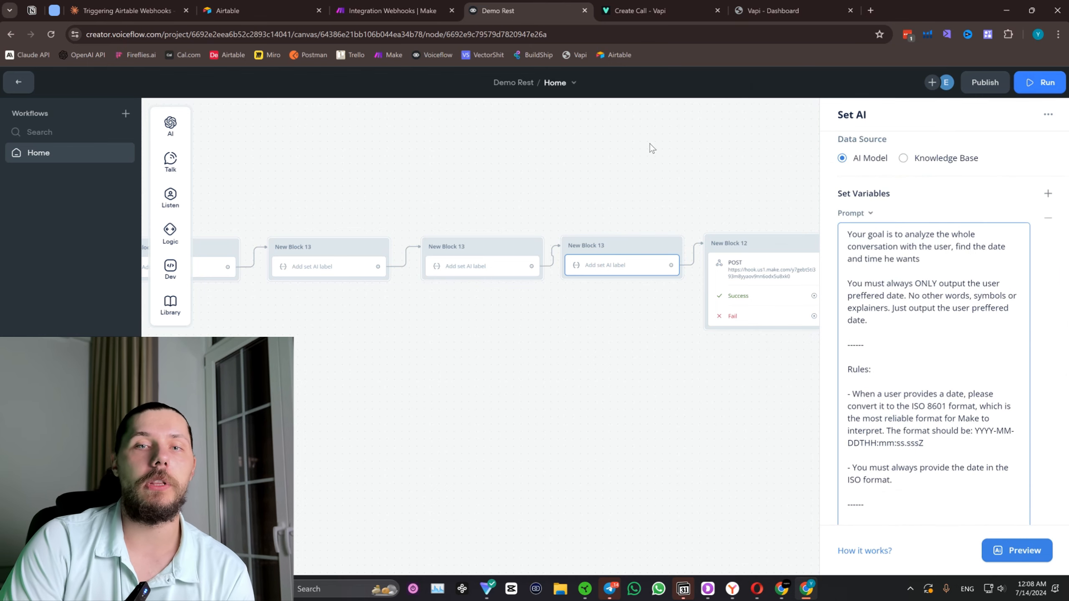
left_click(612, 172)
scroll(605, 174, "down", 1)
Return to the Make scenario, close the webhook output and delete the HTTP Make a request module.
left_click(405, 5)
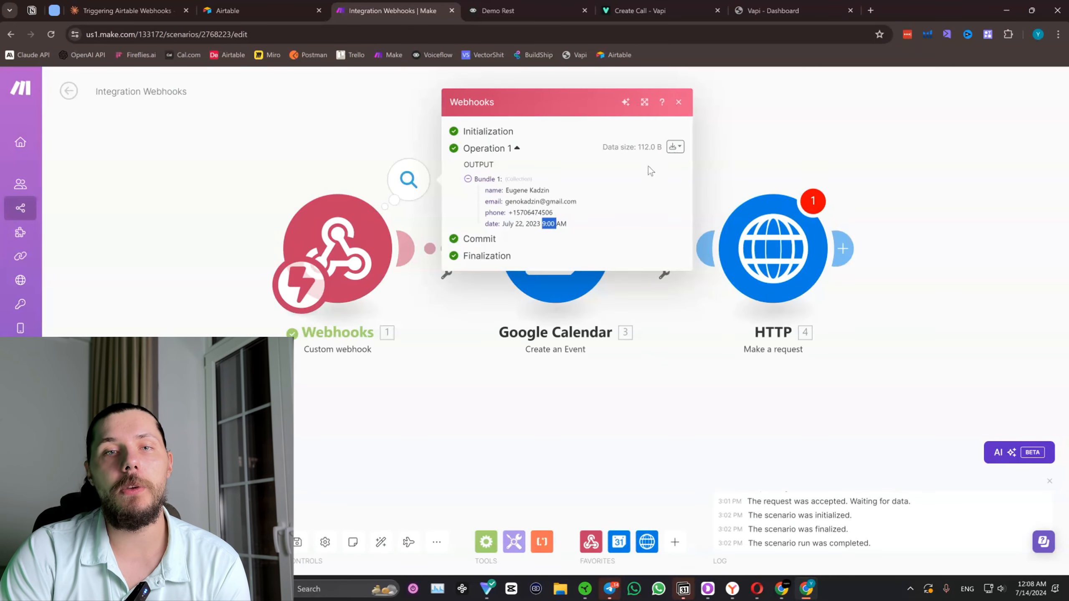
left_click(679, 102)
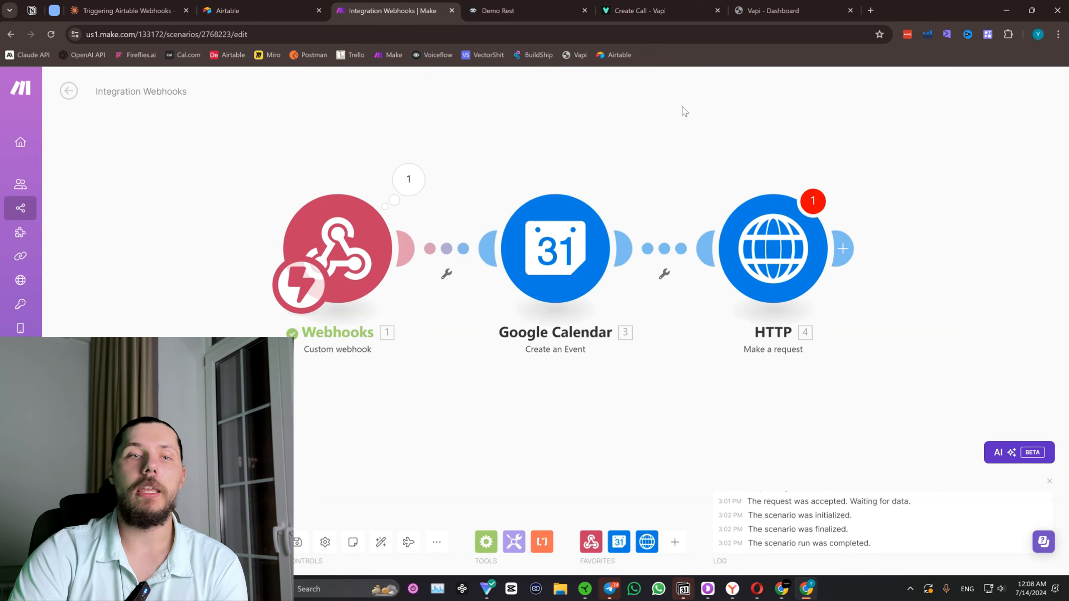
left_click(362, 228)
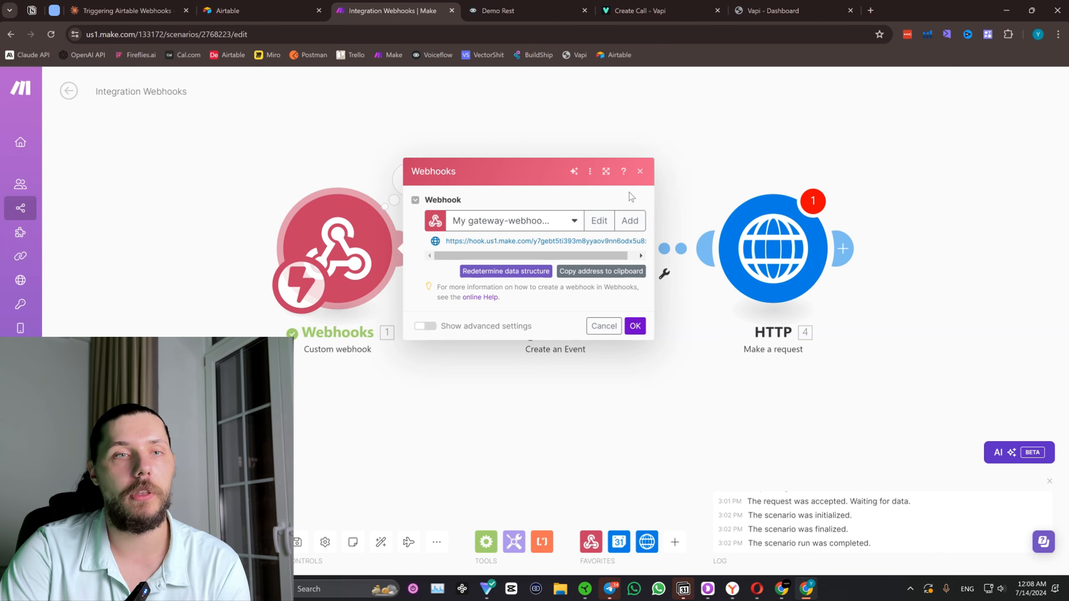
left_click(639, 173)
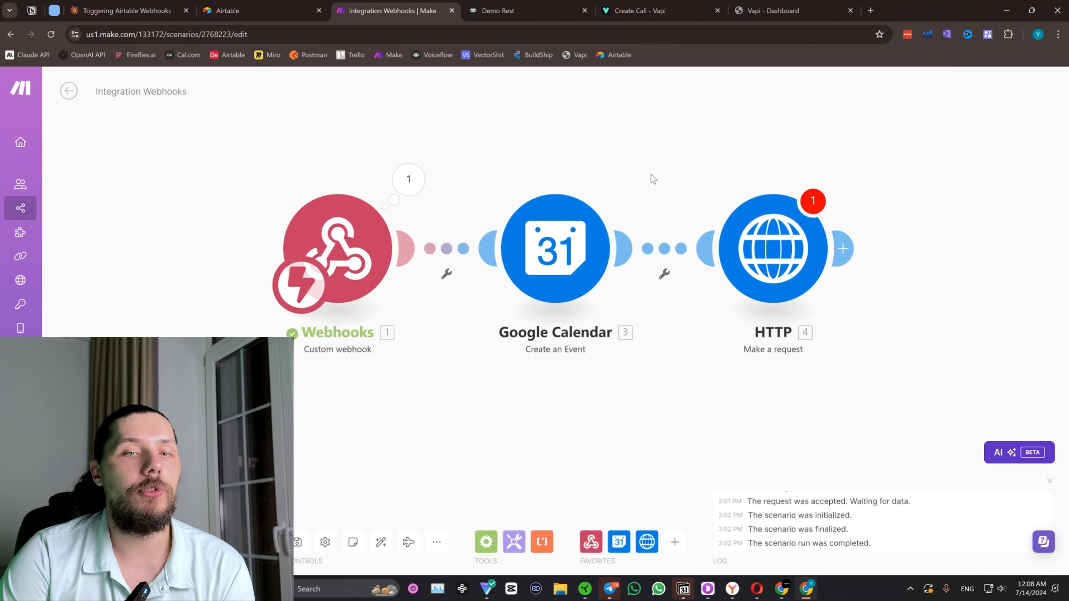
right_click(725, 265)
left_click(755, 390)
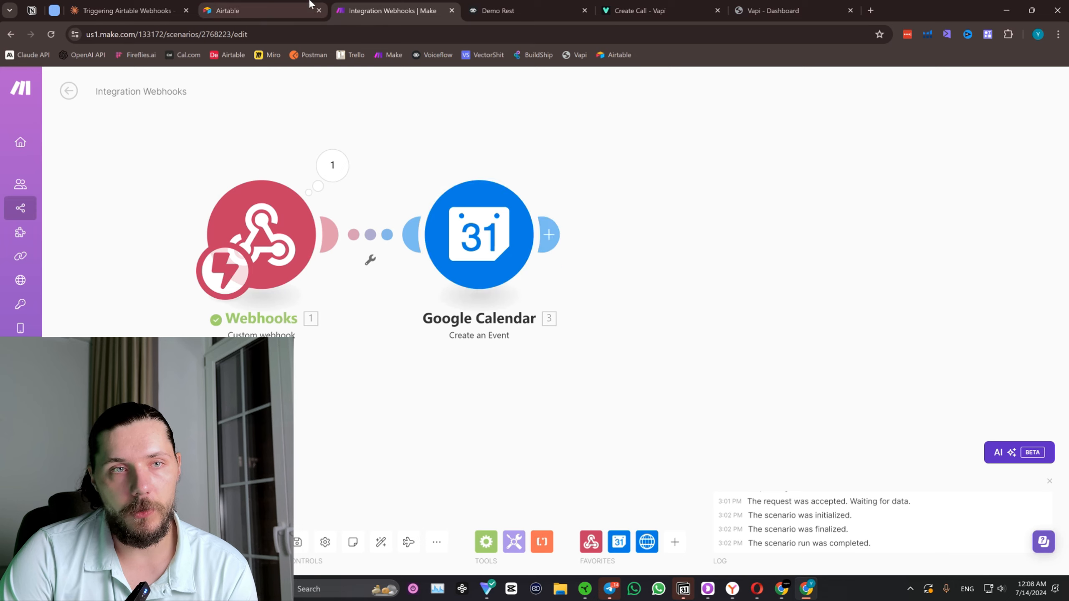
Switch to Airtable, create a new base from scratch and dismiss its Getting started pane.
left_click(294, 9)
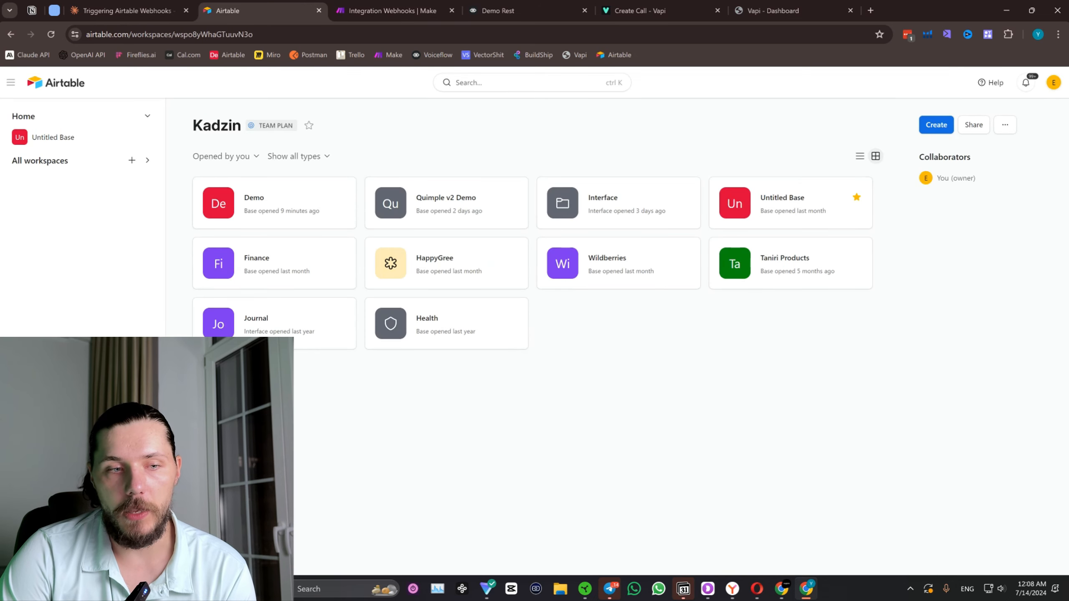
left_click(936, 125)
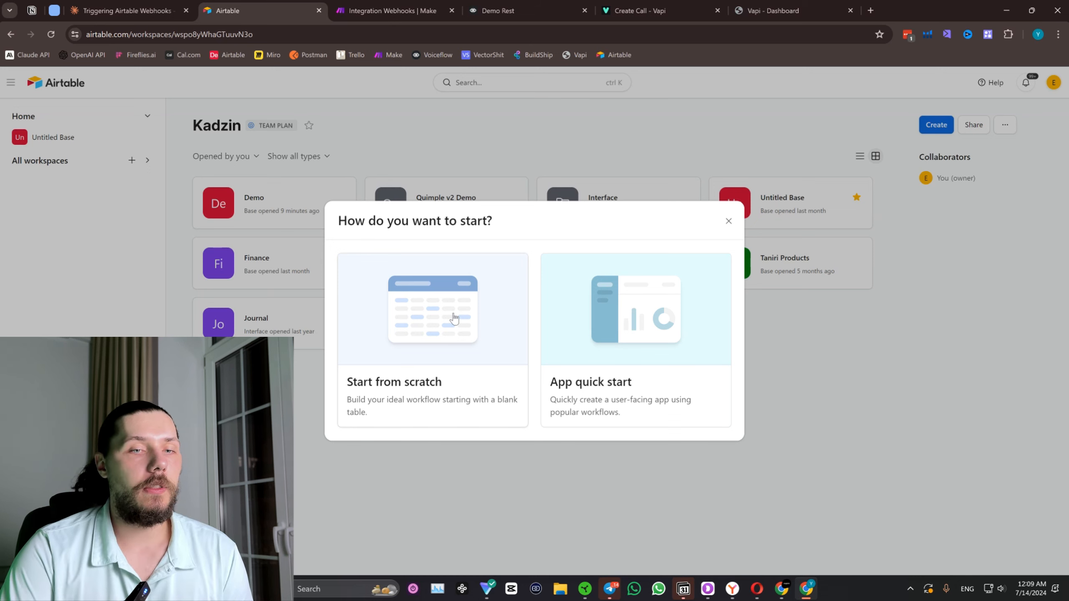
left_click(424, 297)
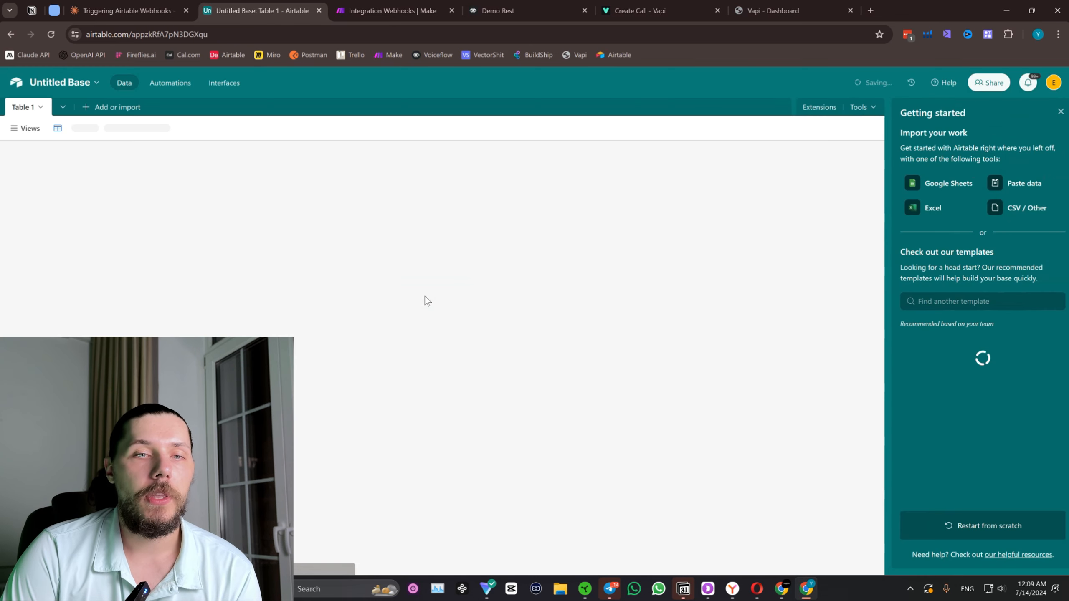
left_click(1061, 112)
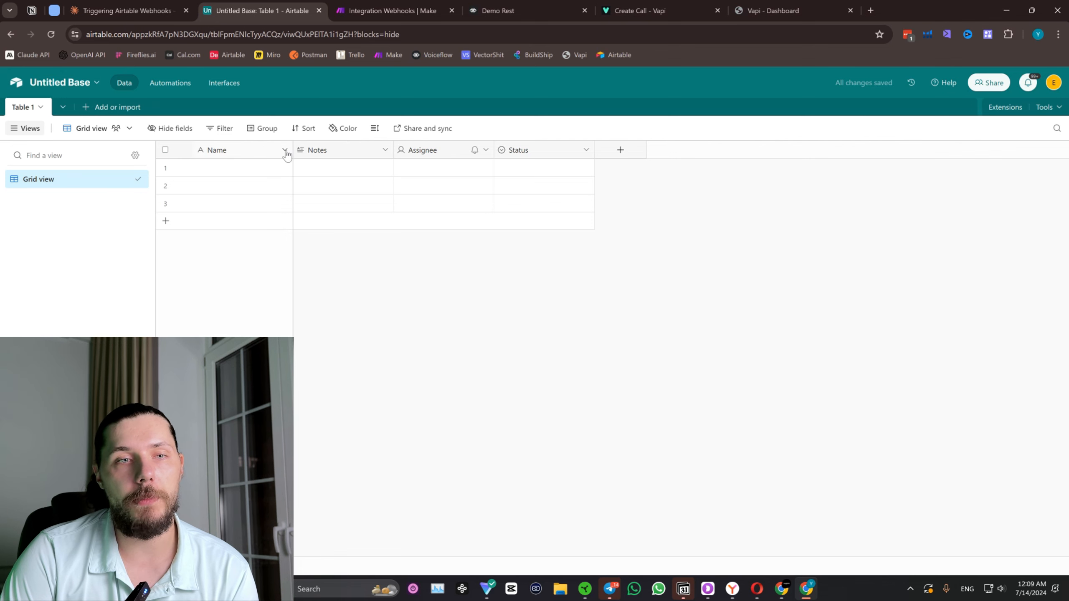
Delete the Notes field from Table 1 and reload the base page.
left_click(285, 151)
left_click(385, 151)
left_click(385, 150)
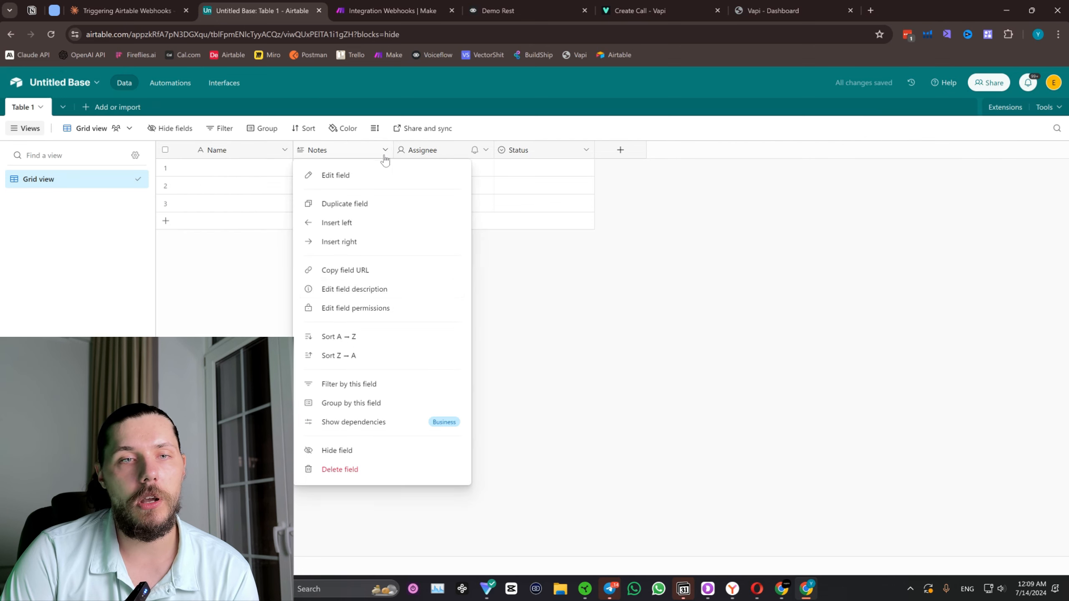
left_click(354, 469)
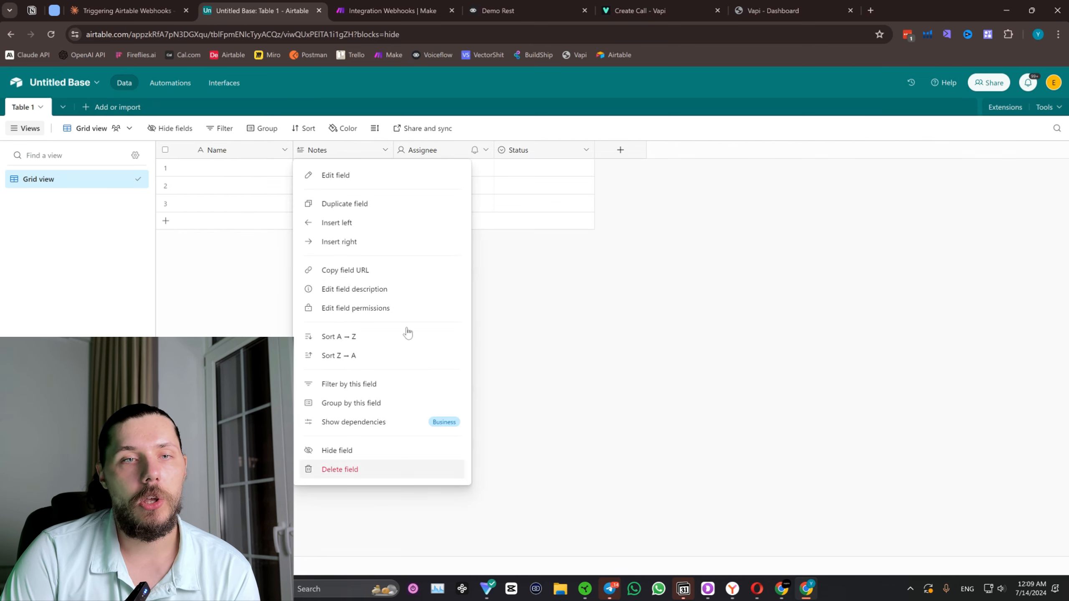
left_click(385, 151)
left_click(349, 469)
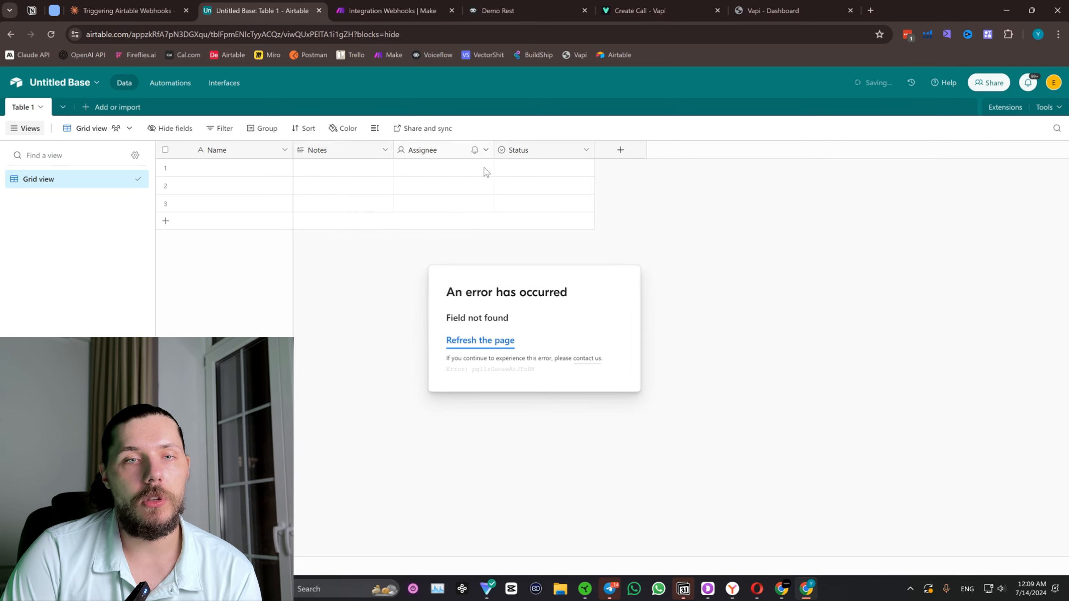
left_click(52, 34)
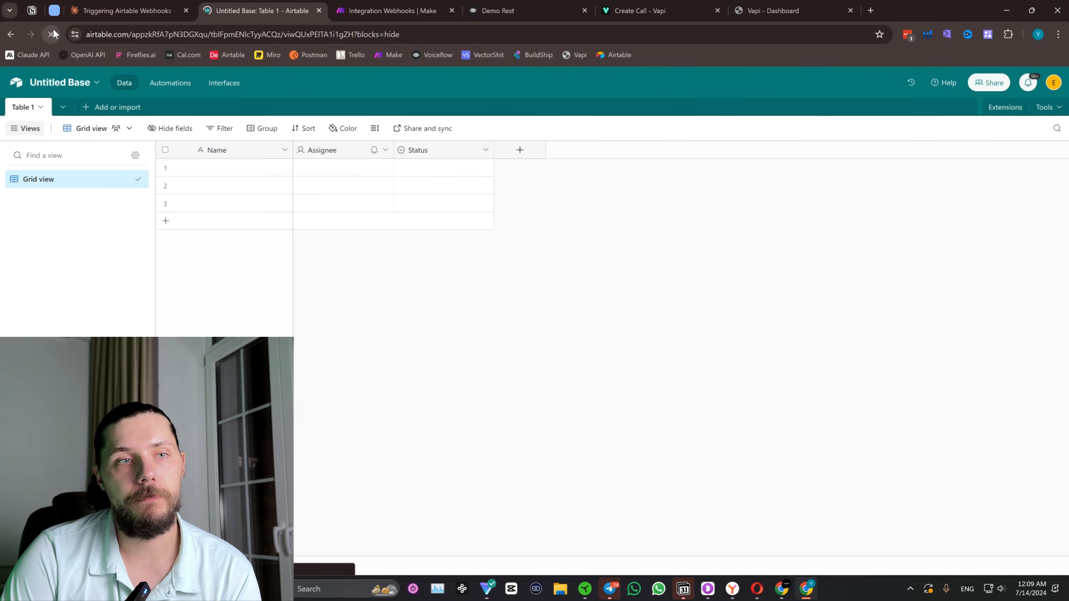
Delete the Assignee and Status fields from Table 1.
left_click(384, 150)
left_click(367, 482)
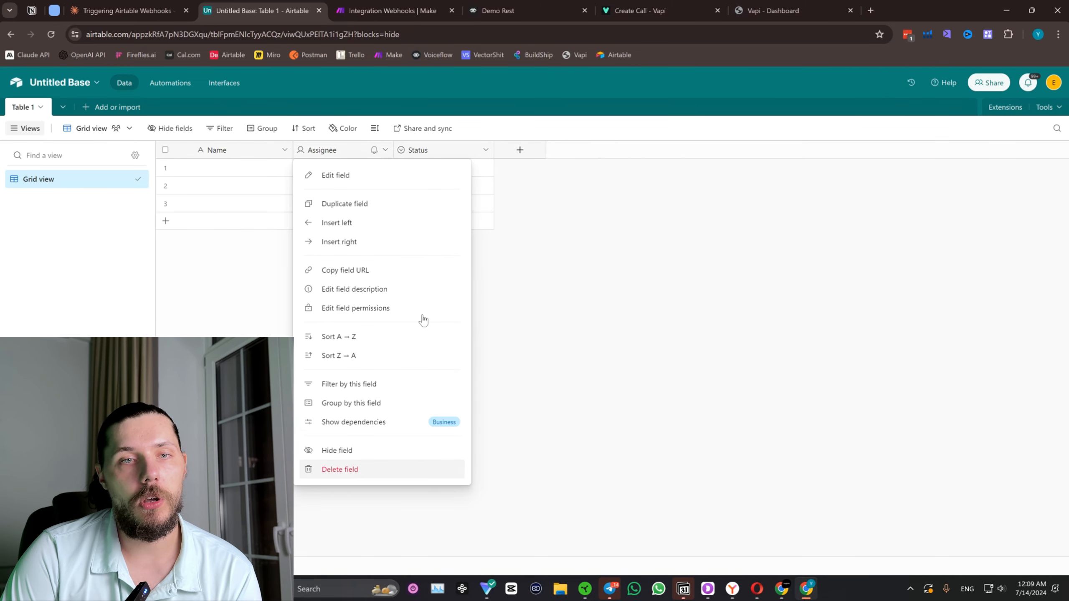
left_click(385, 150)
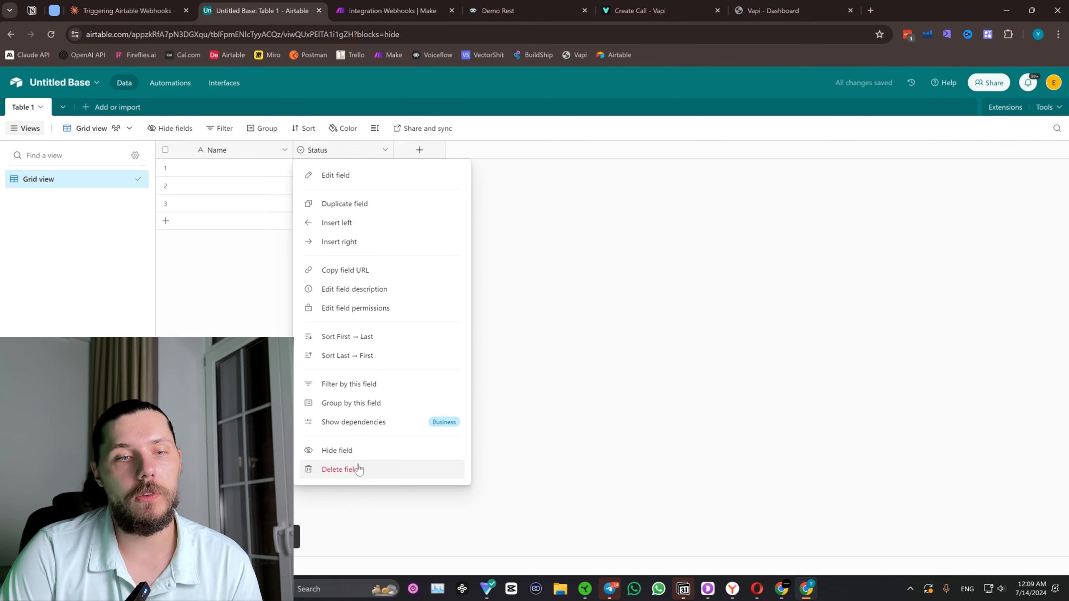
left_click(336, 469)
Add an Email-type field named "Email" to Table 1 after the Name field.
left_click(333, 151)
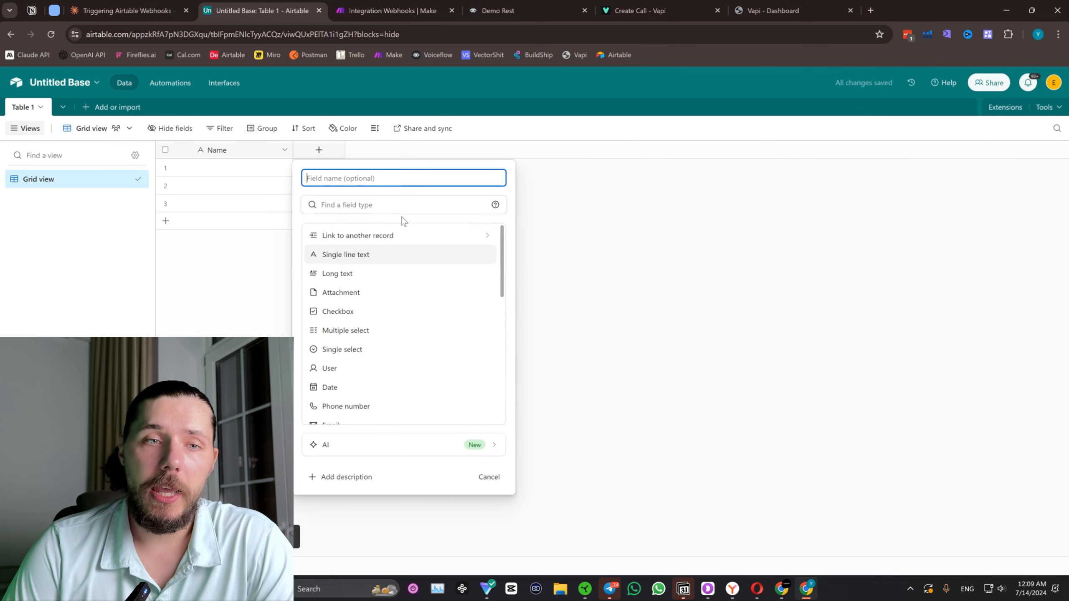
type("emai")
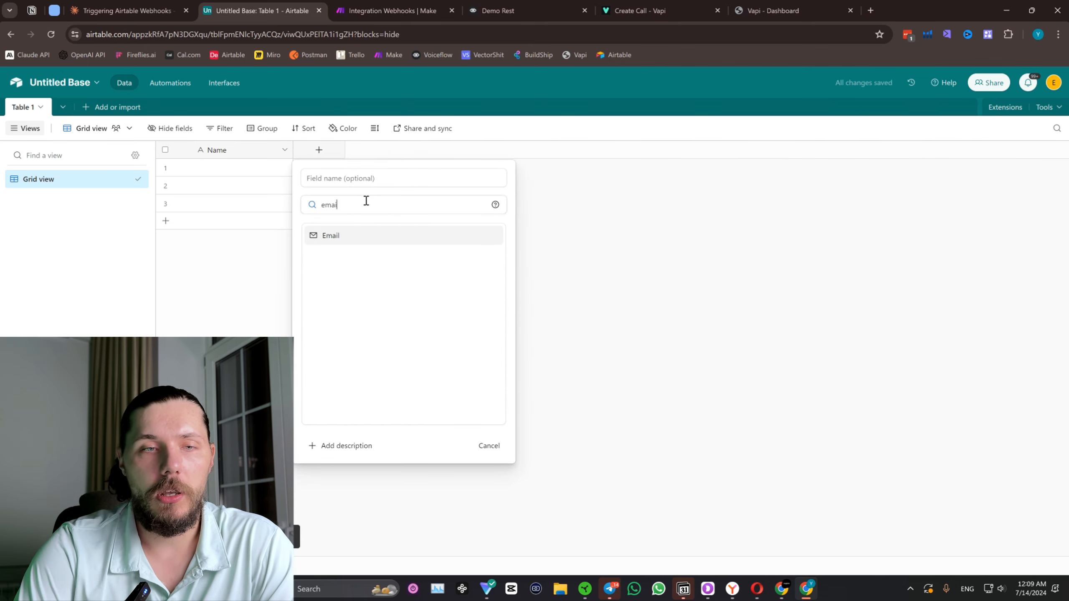
left_click(354, 235)
left_click(351, 177)
type("Email")
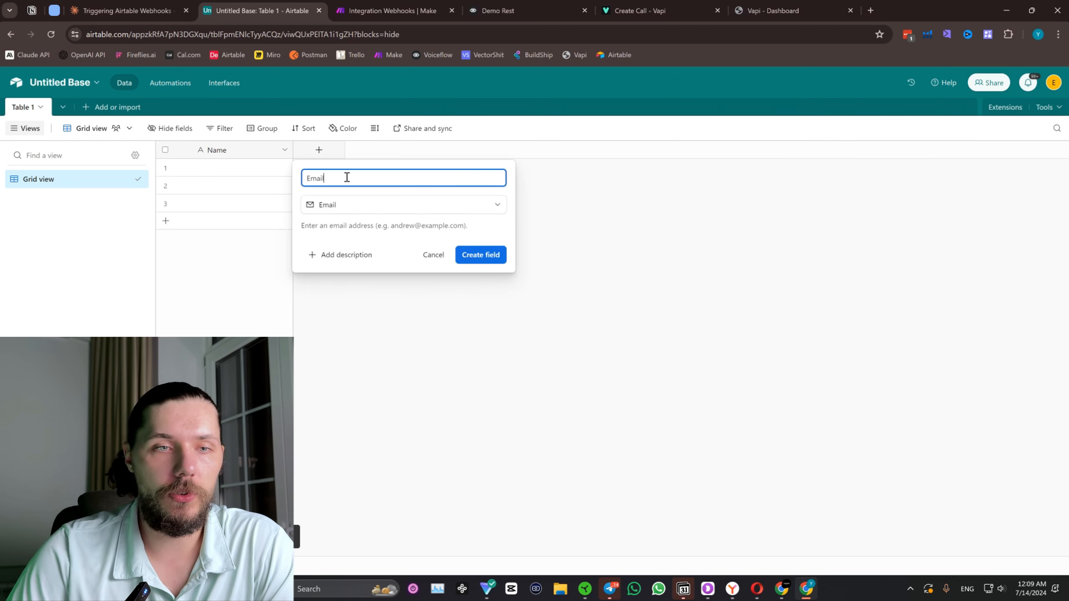
left_click(496, 254)
Add a Phone number field named "Phone" to Table 1 after the Email field.
left_click(419, 150)
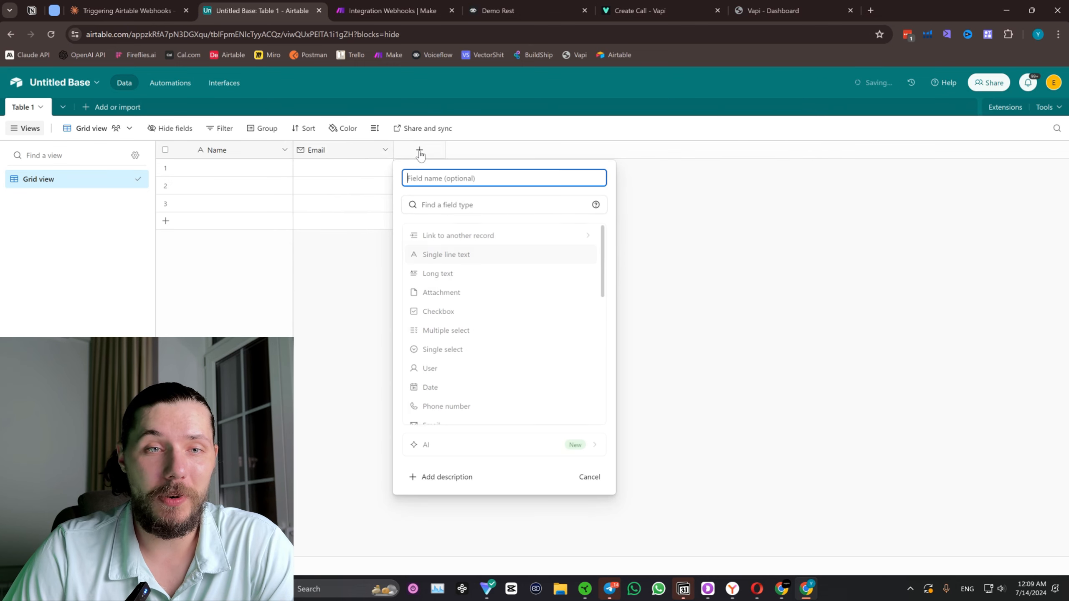
left_click(463, 210)
type("p")
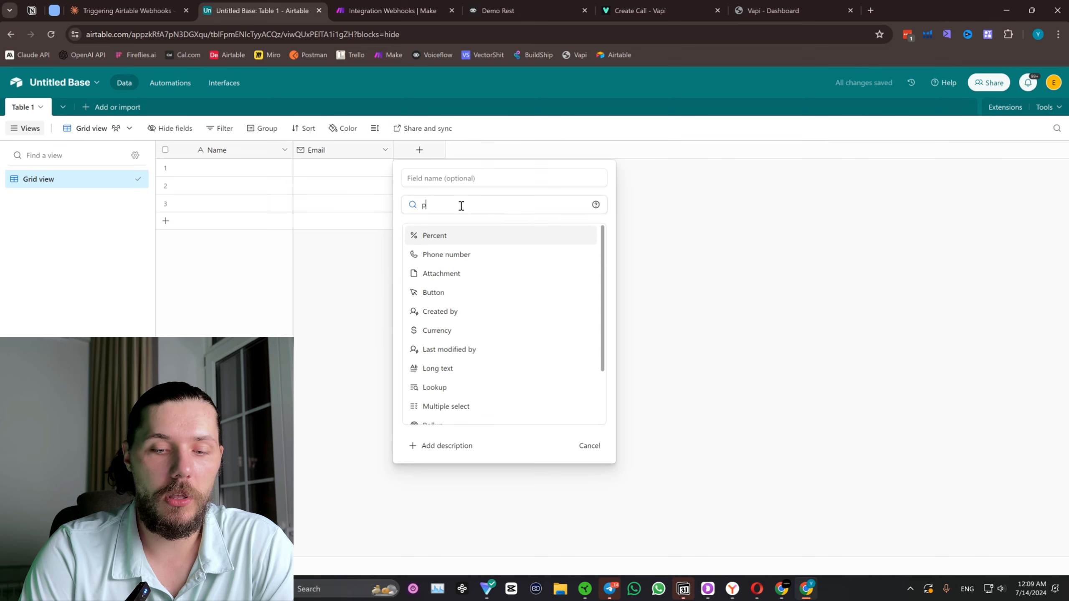
type("hone")
left_click(471, 237)
left_click(473, 177)
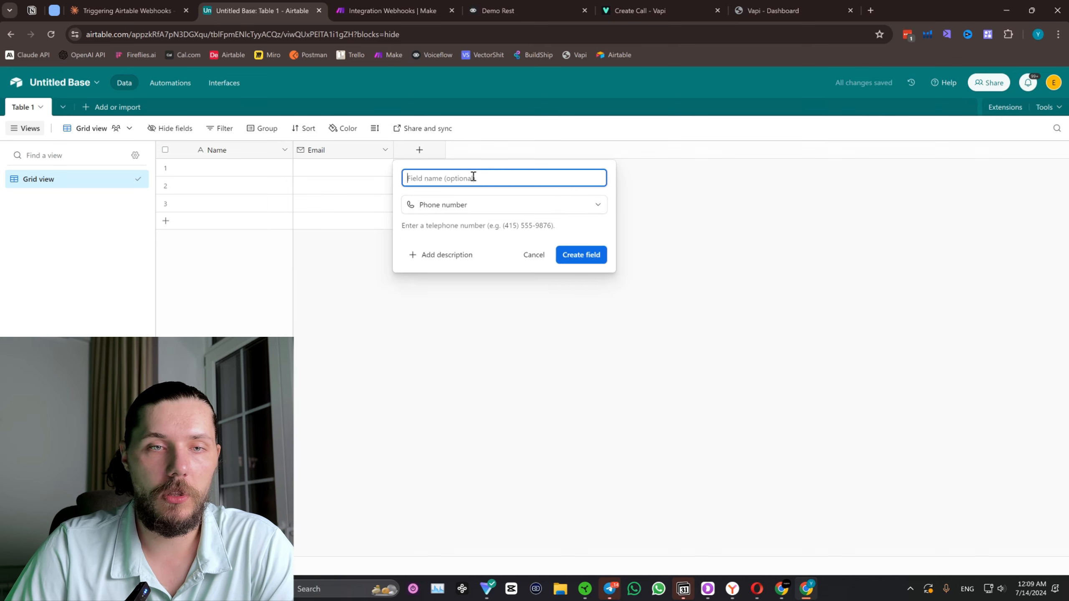
type("Phone")
left_click(600, 260)
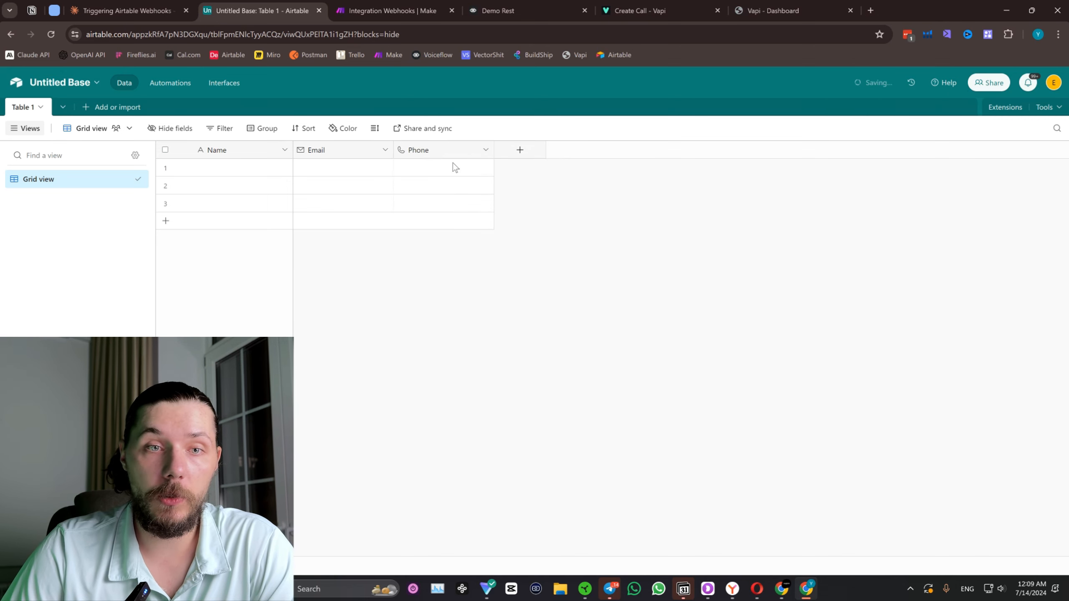
Add a Date-type field named "Date" to Table 1 after the Phone field.
left_click(519, 151)
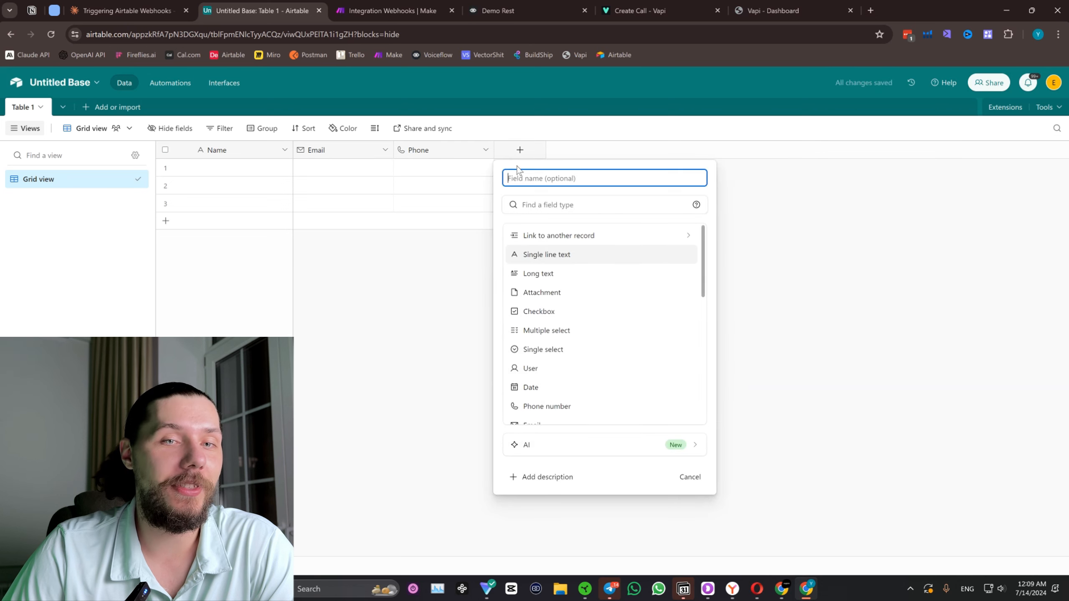
left_click(553, 204)
type("da")
left_click(562, 244)
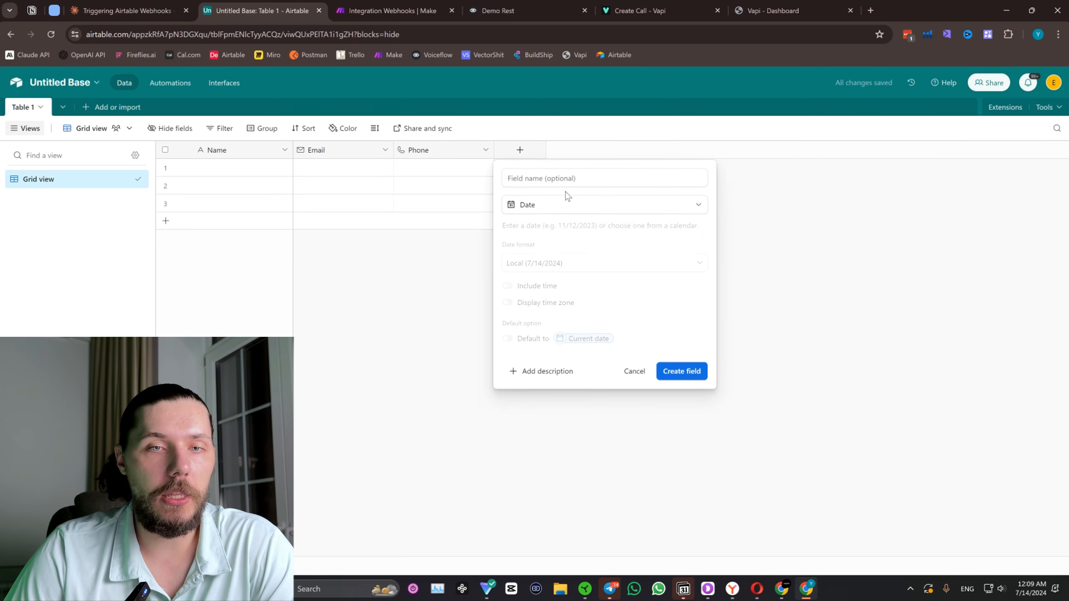
left_click(560, 173)
type("S")
key("BackSpace")
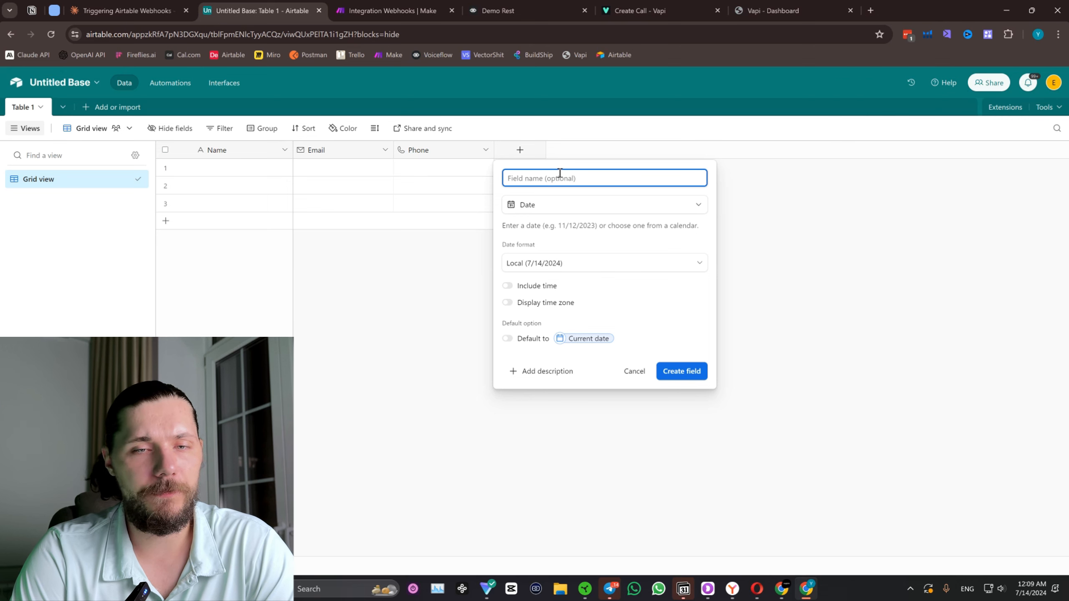
type("Date")
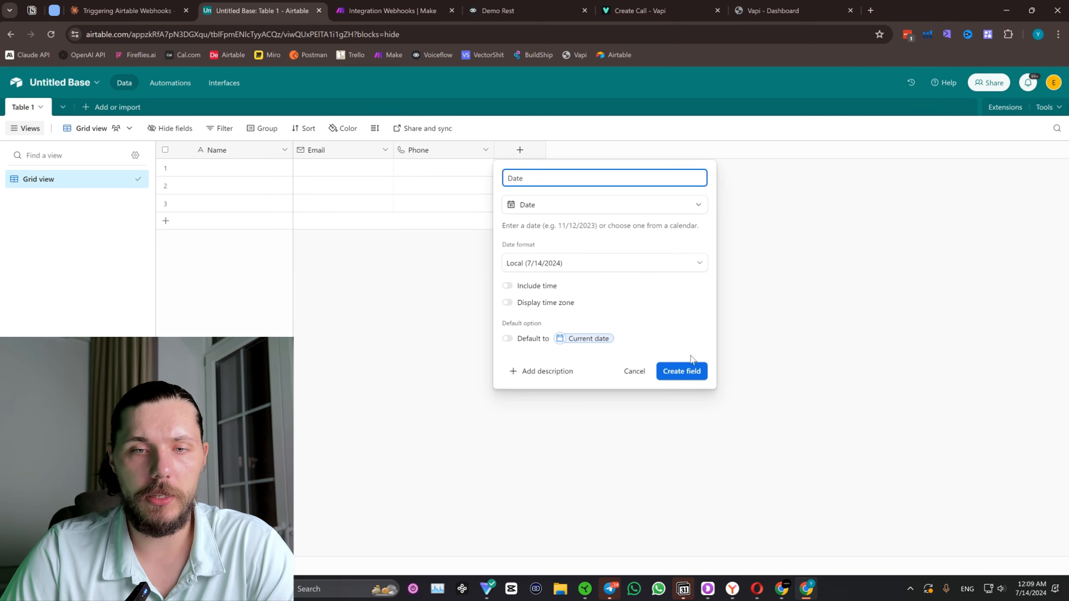
left_click(682, 371)
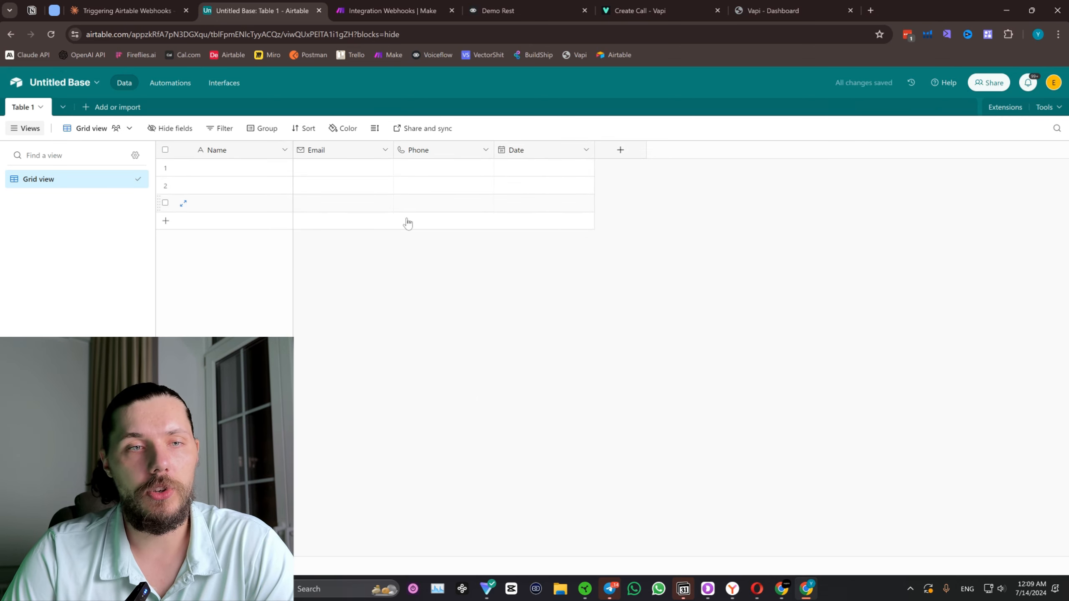
Switch to the Make scenario and add an Airtable Create a Record module after the Google Calendar module.
key("ctrl+Tab")
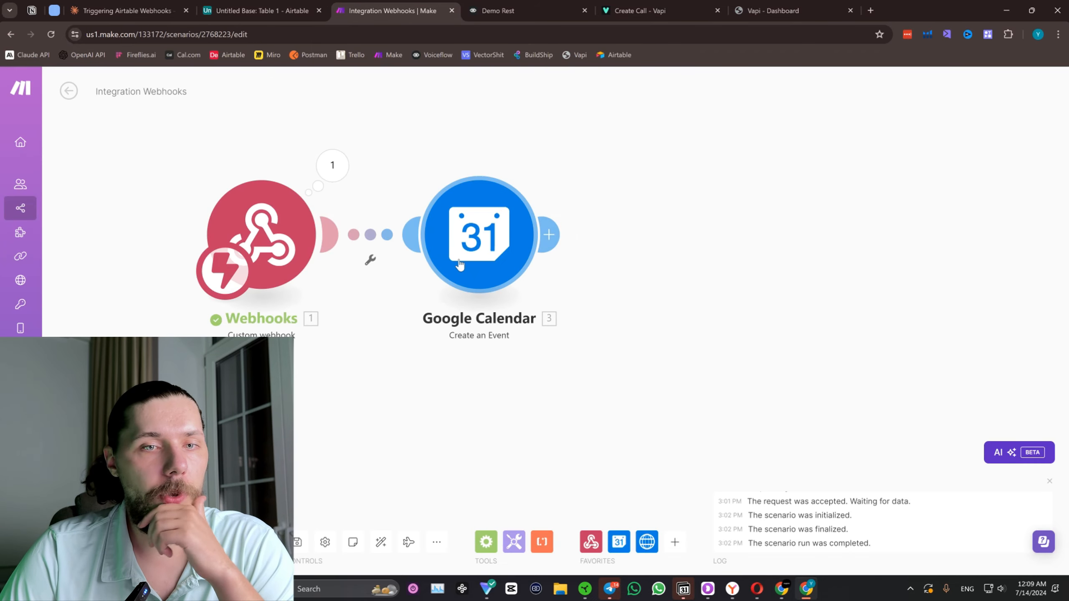
left_click_drag(615, 260, 533, 248)
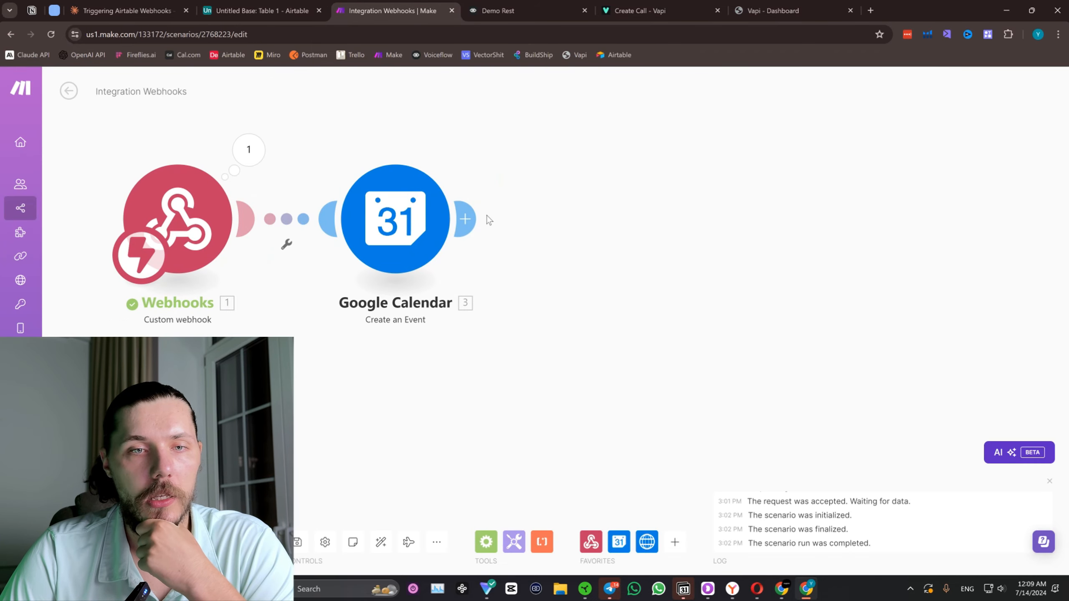
left_click(465, 219)
type("airat")
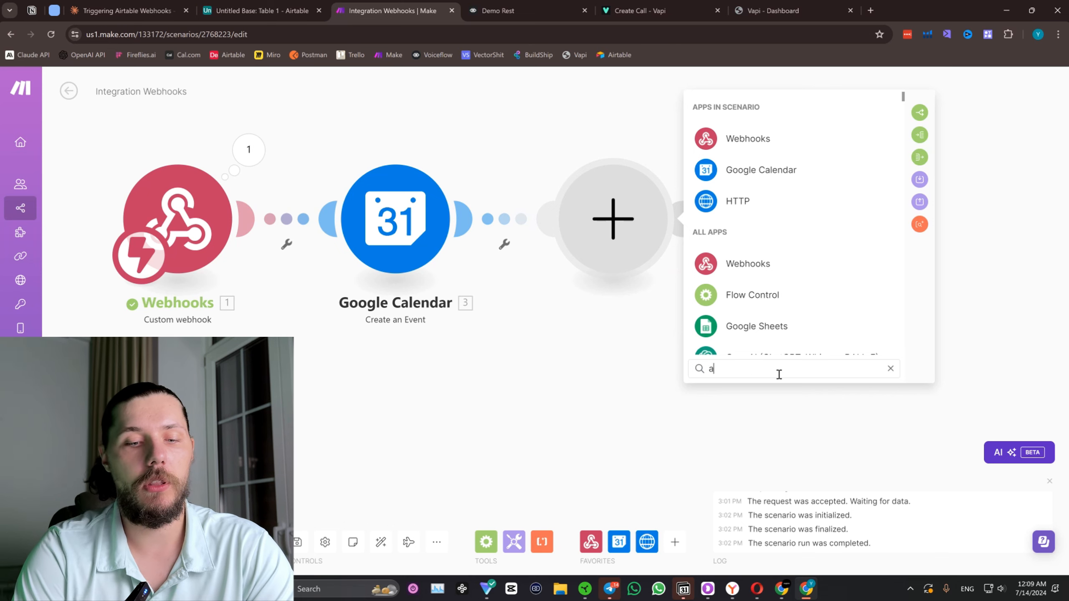
key("BackSpace")
key("BackSpace")
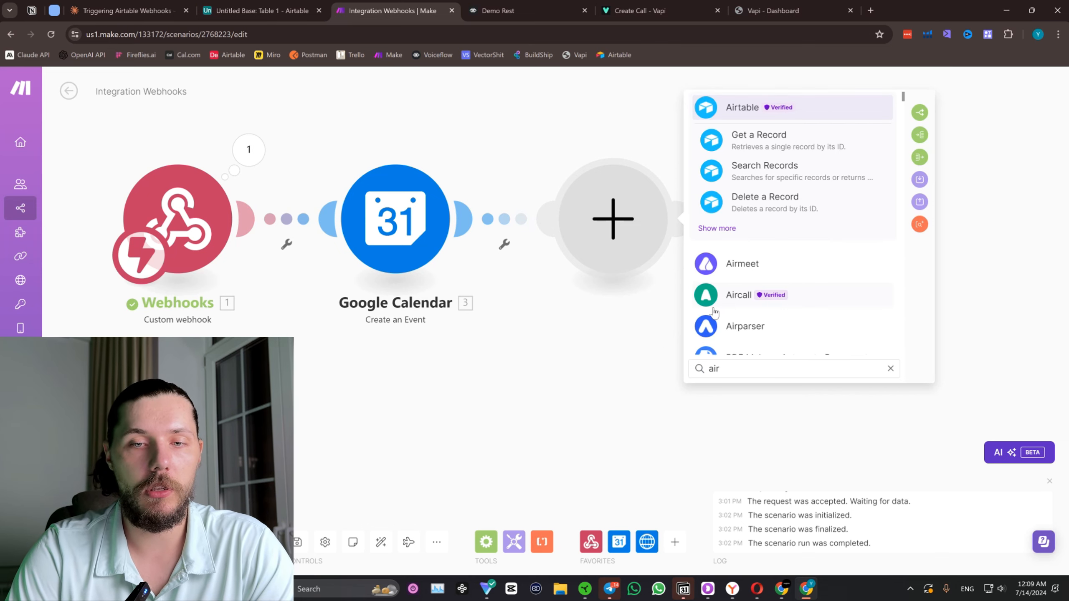
type("ta")
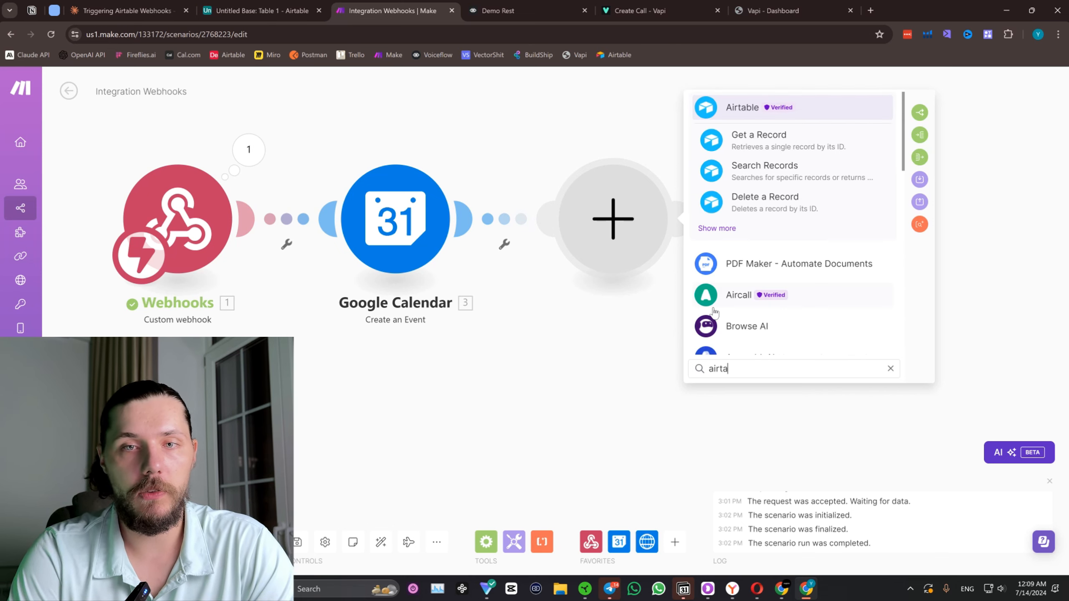
left_click(718, 229)
scroll(753, 232, "down", 5)
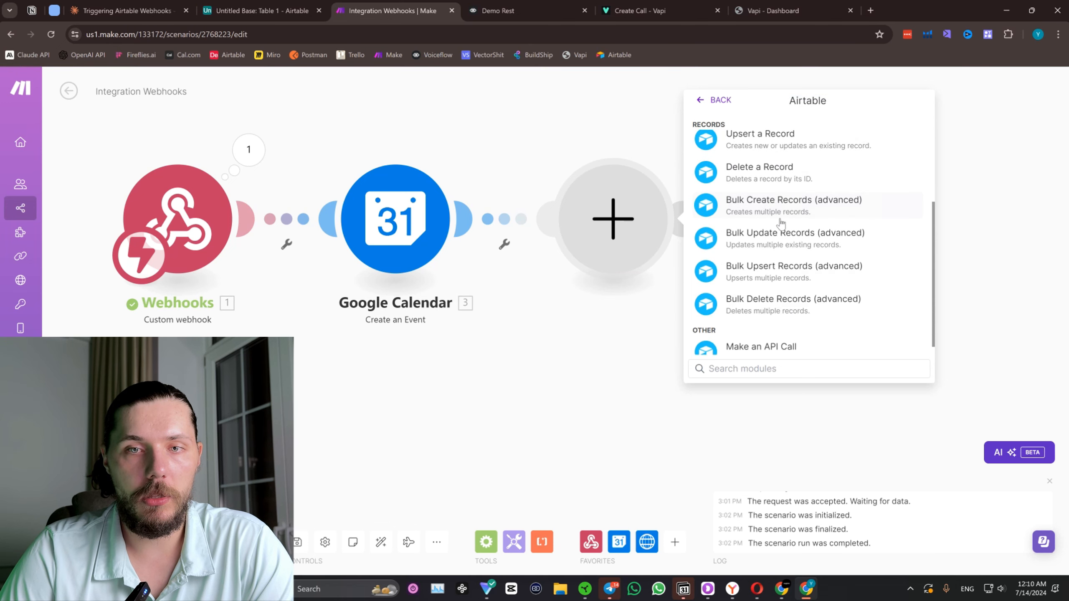
scroll(821, 227, "up", 5)
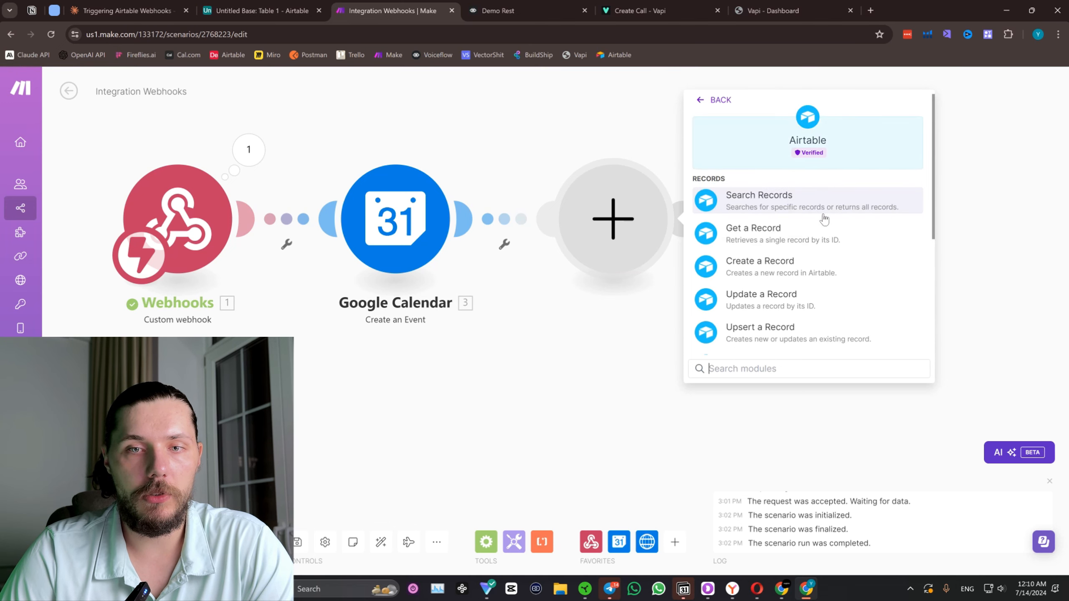
left_click(814, 271)
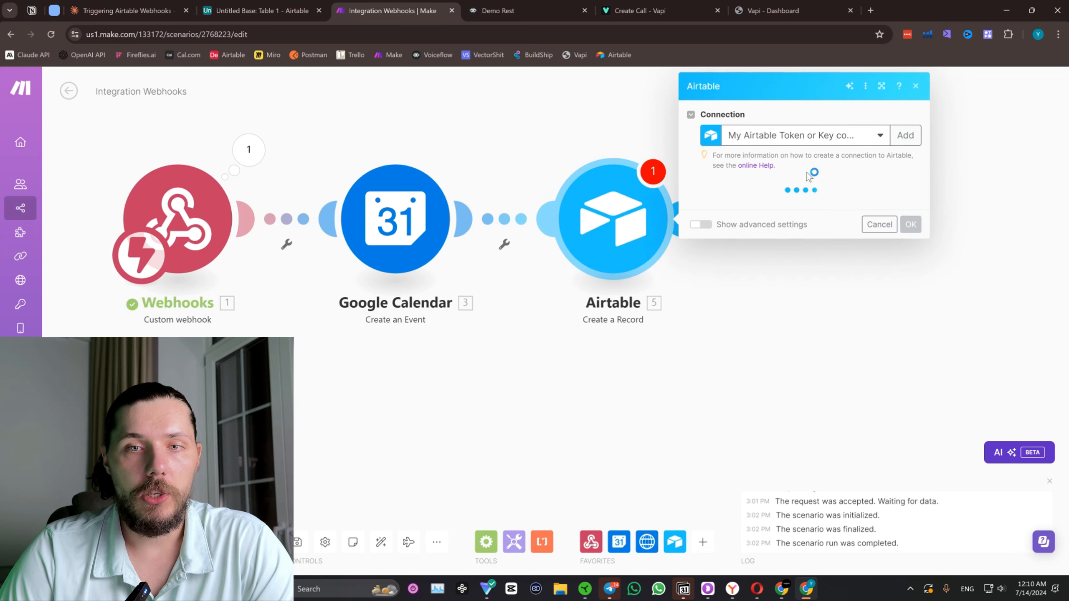
Go back to the Airtable base and rename it "Demo Rest".
left_click(244, 12)
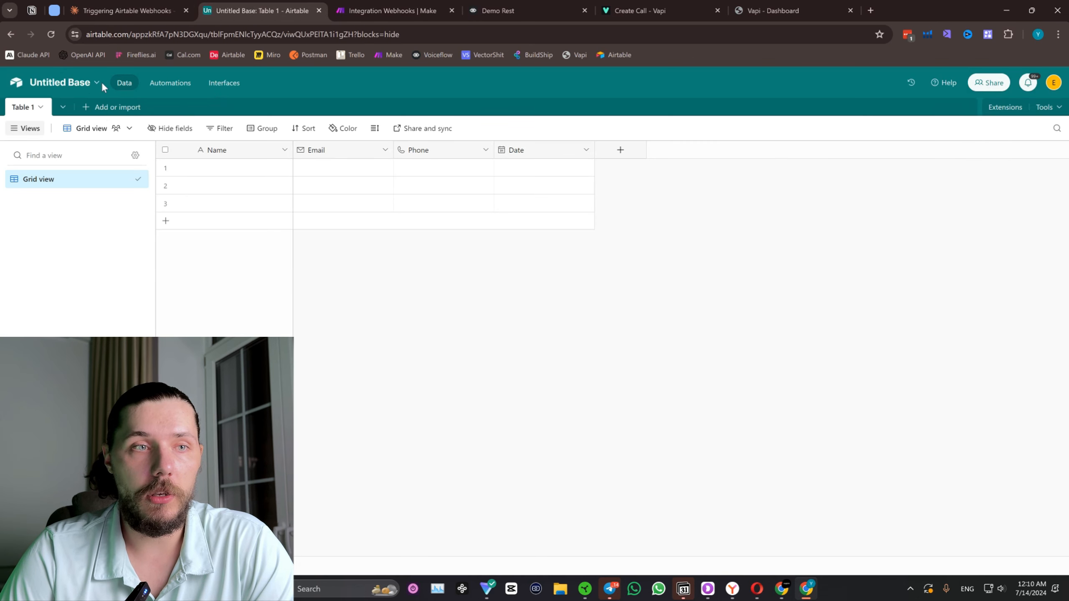
left_click(74, 80)
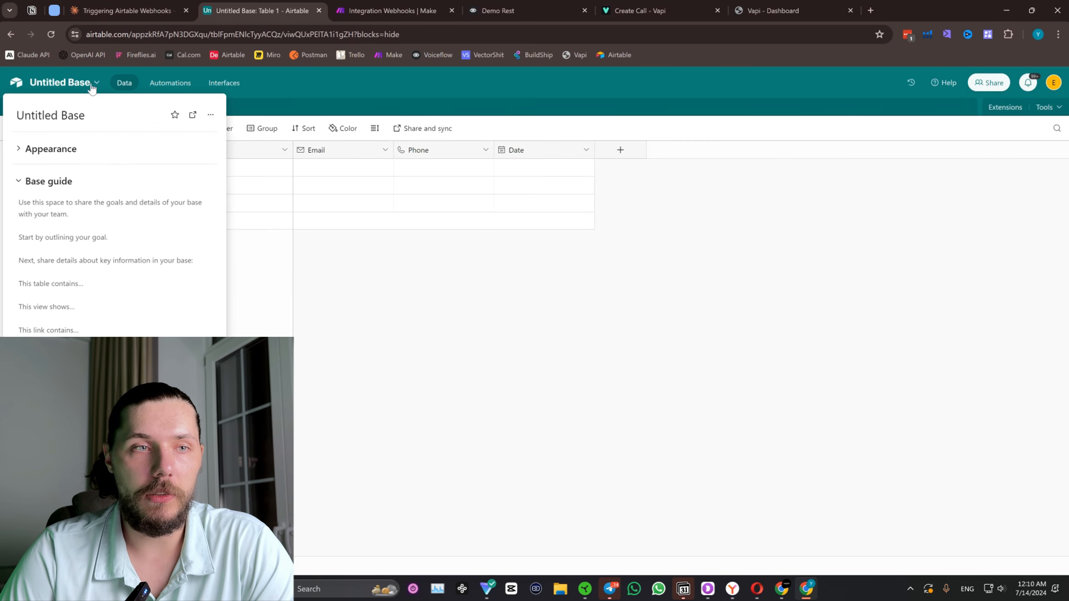
left_click(90, 110)
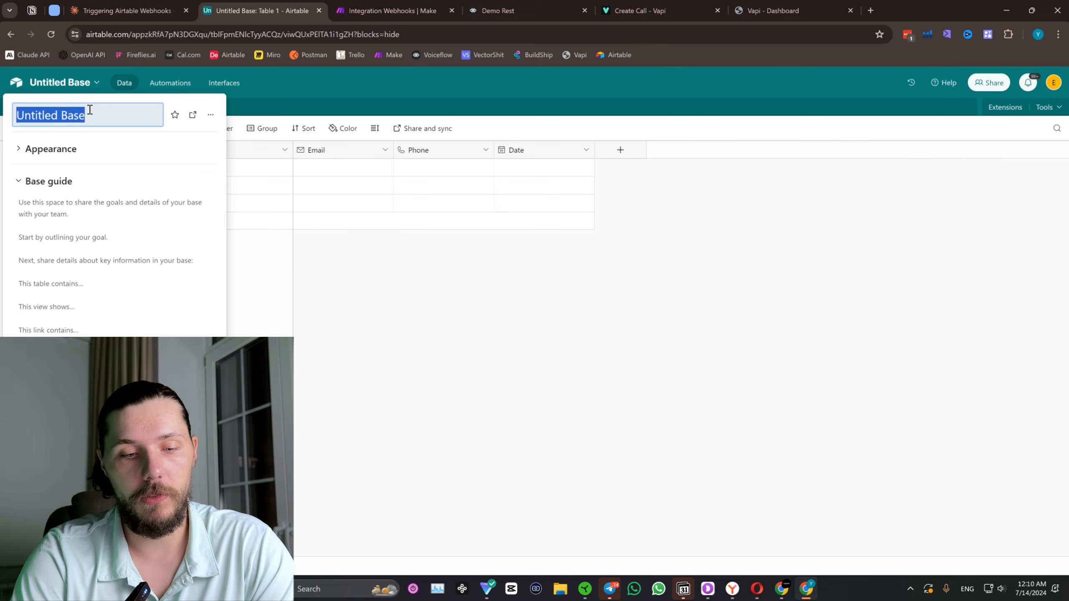
type("Demo Rest")
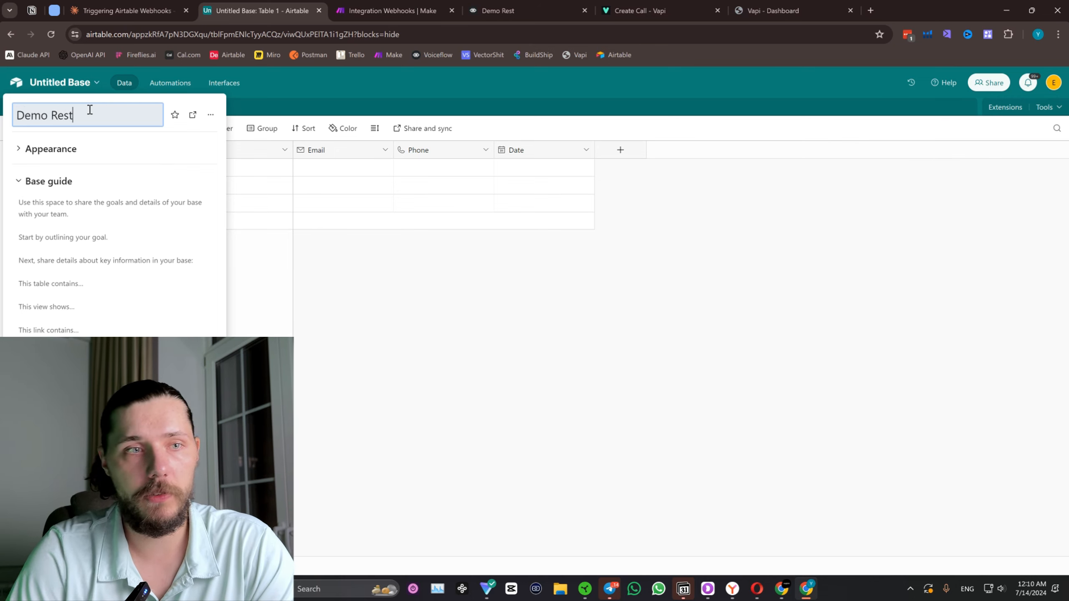
left_click(285, 173)
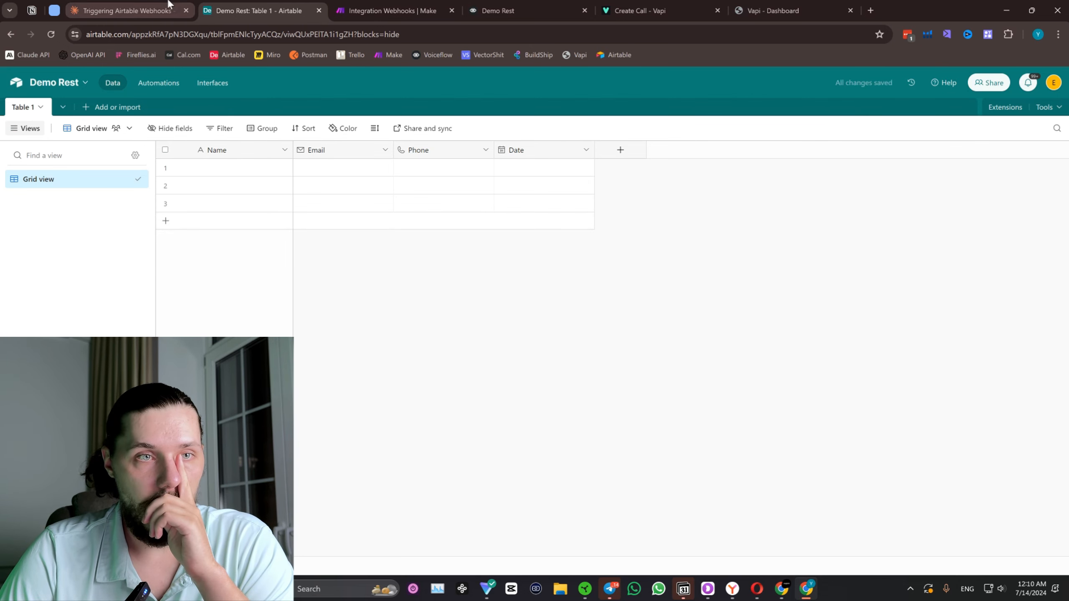
Return to Make, refresh the Airtable module's base list, and choose the base Demo Rest and the table Table 1.
left_click(359, 8)
left_click(810, 206)
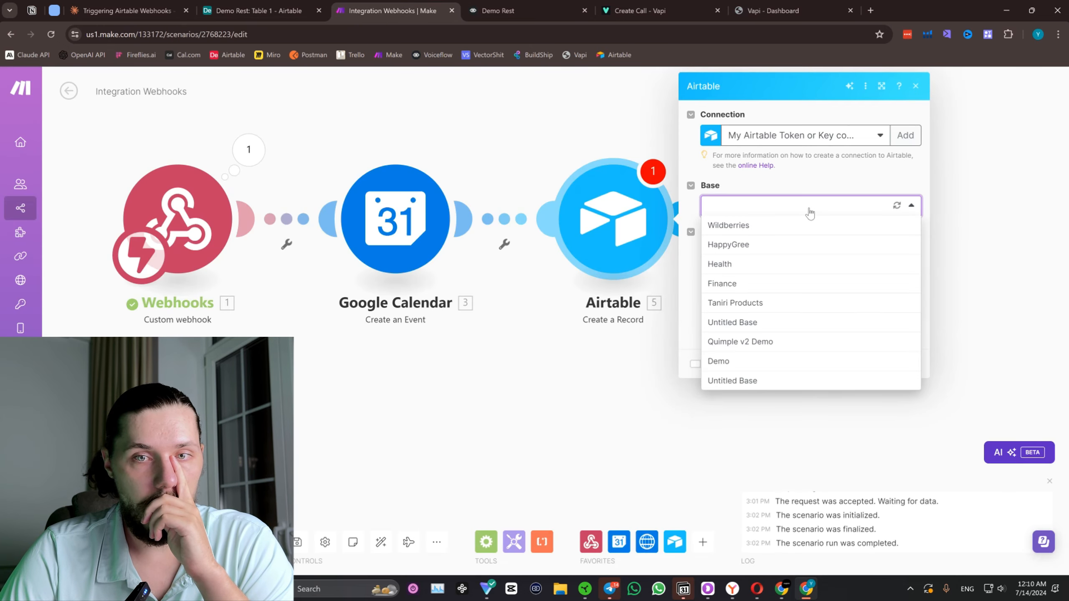
left_click(897, 209)
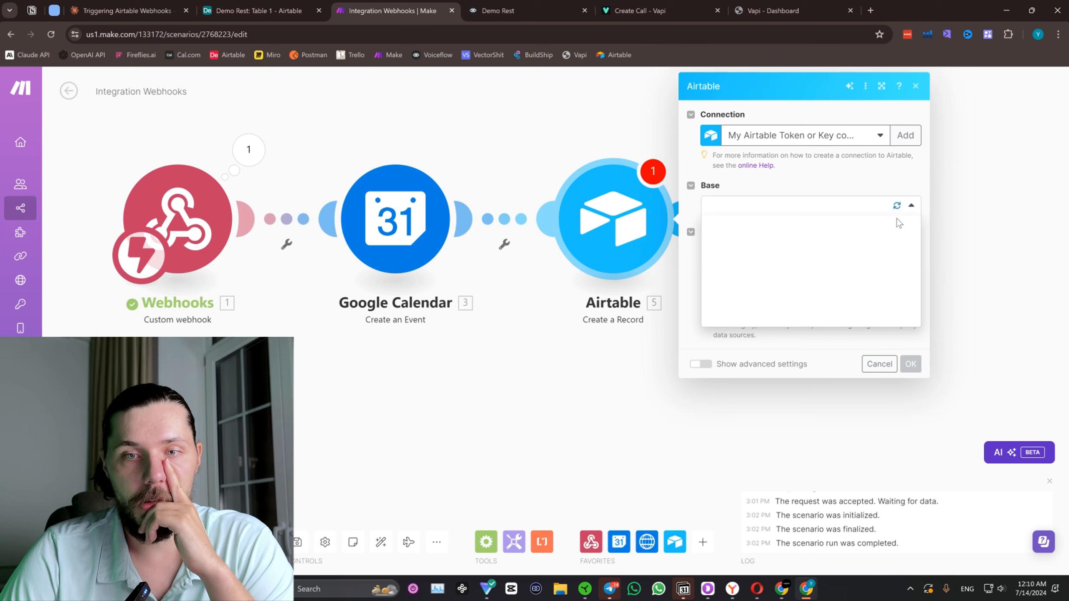
left_click(794, 377)
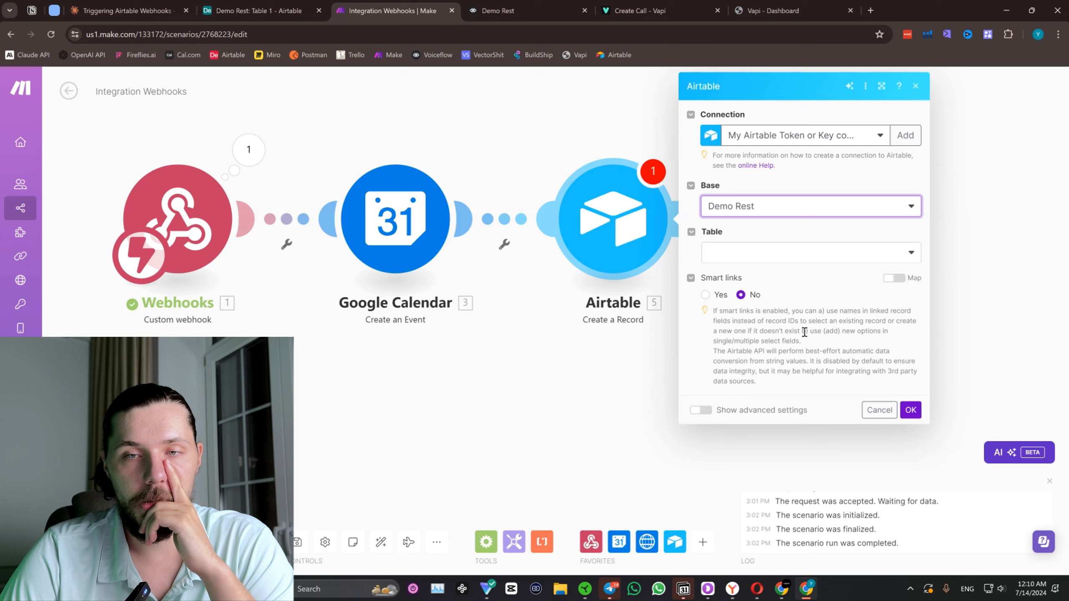
left_click(808, 255)
left_click(792, 279)
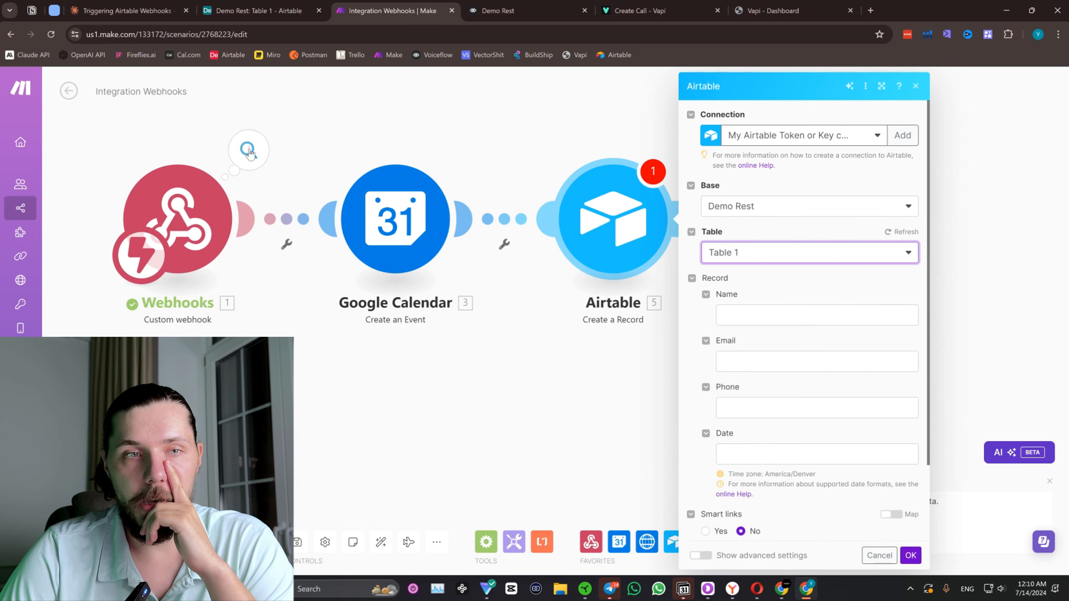
Map the webhook's name and email values to the Airtable record's Name and Email fields.
scroll(852, 378, "down", 2)
left_click(791, 223)
scroll(633, 295, "down", 6)
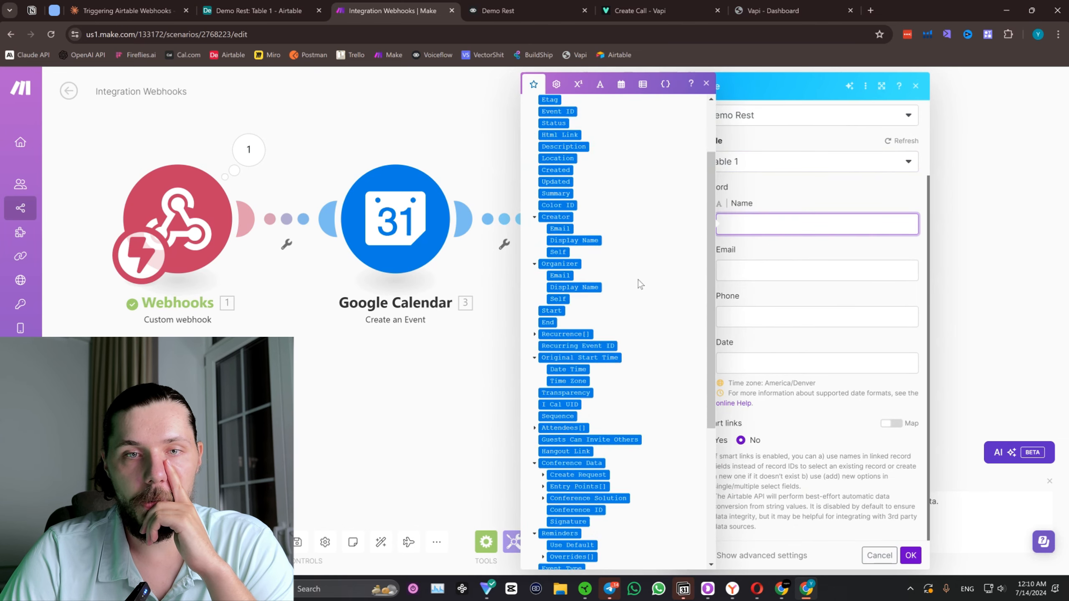
left_click(548, 510)
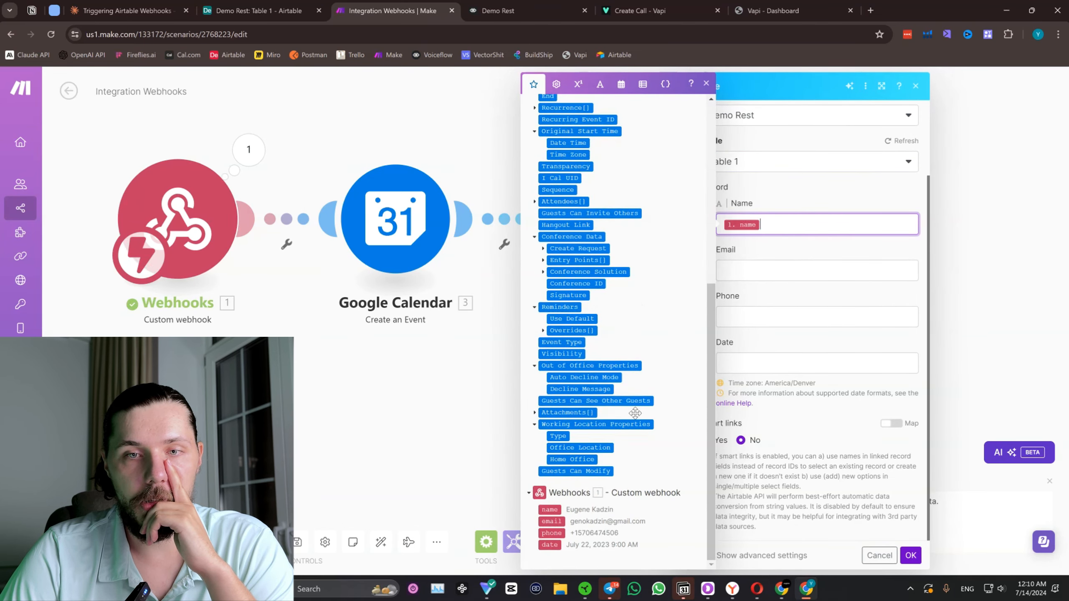
left_click(806, 272)
scroll(580, 458, "down", 2)
left_click(551, 521)
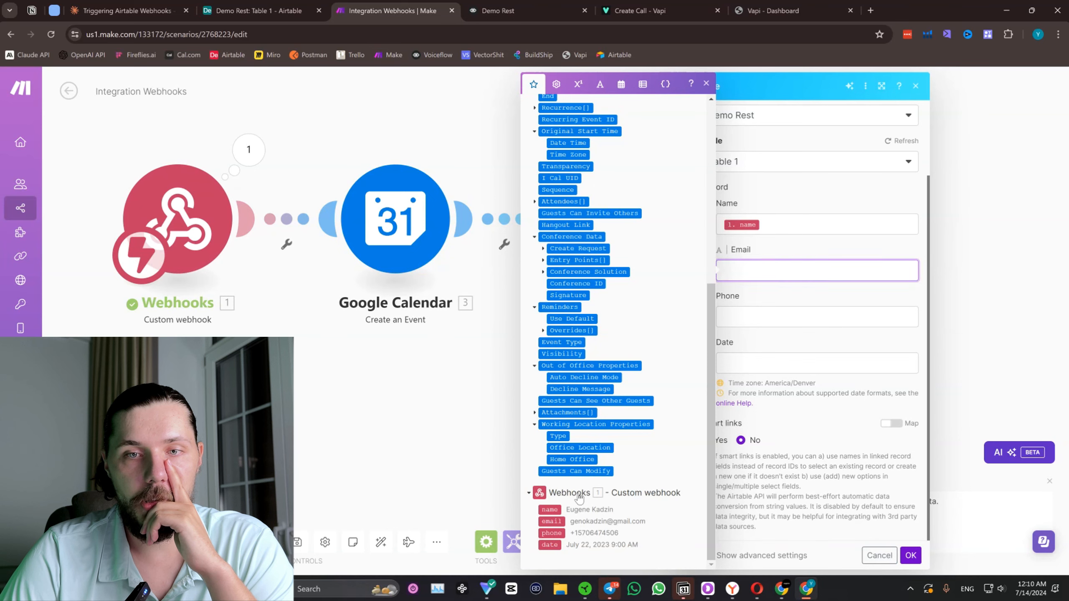
Map the webhook's phone and date values to the record's Phone and Date fields and save the Airtable module.
left_click(771, 324)
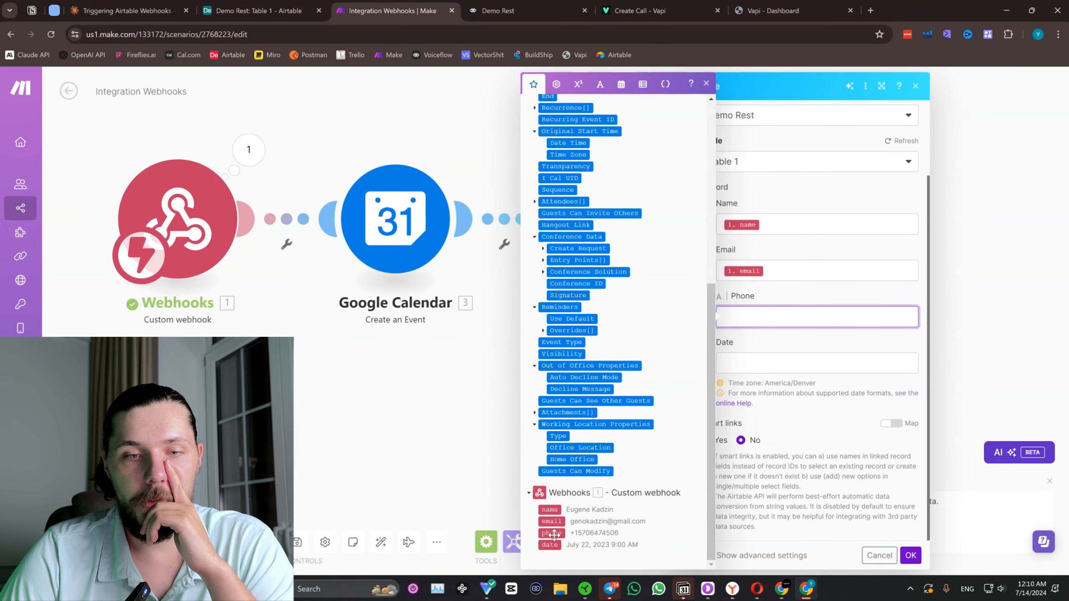
left_click(552, 533)
left_click(806, 358)
left_click(550, 546)
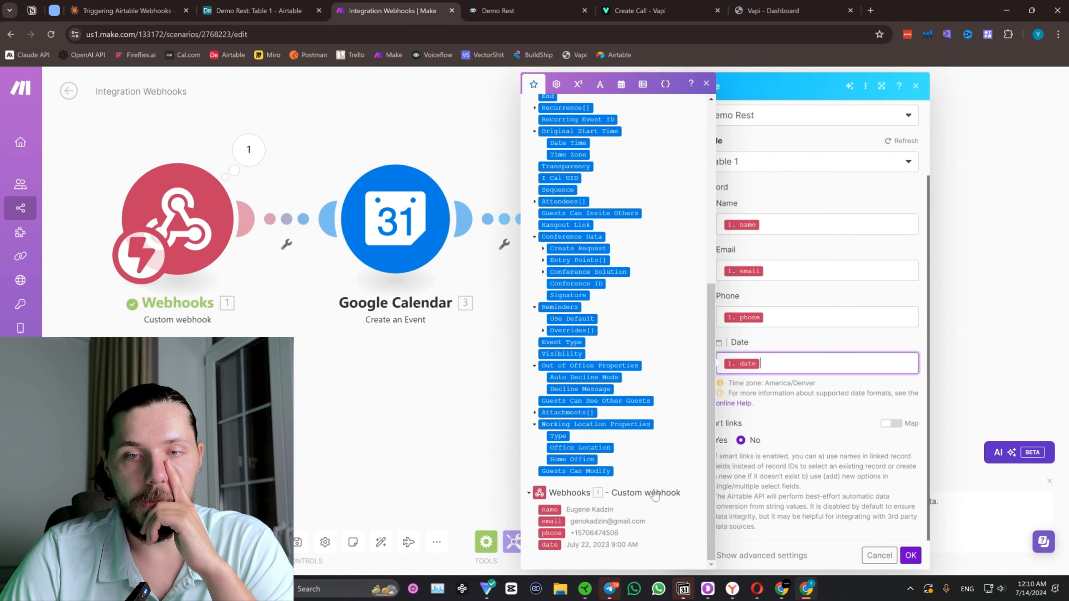
left_click(761, 452)
left_click(910, 556)
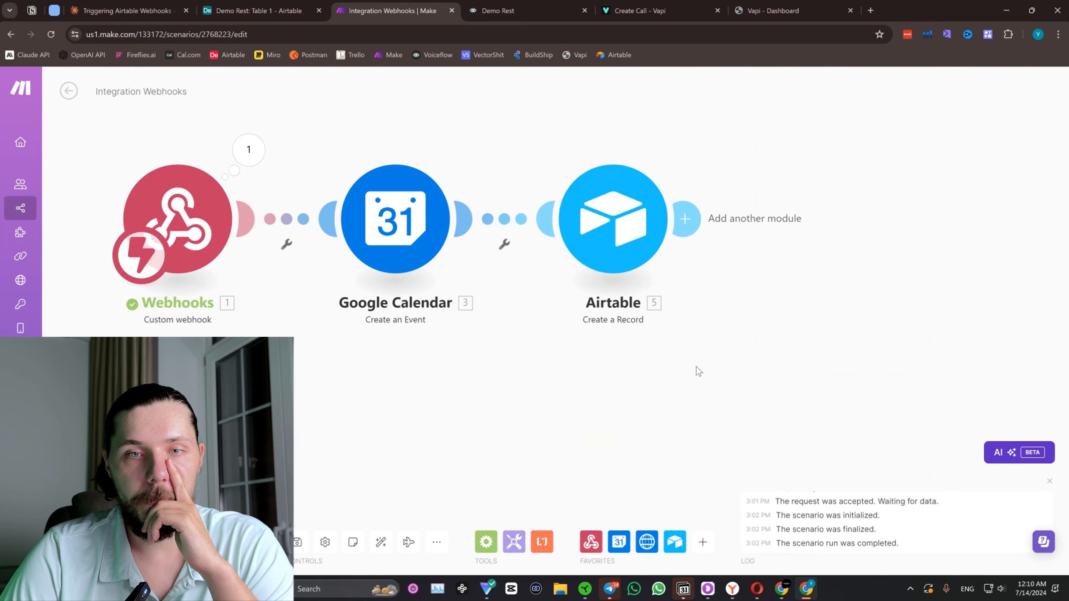
Save the Make scenario, check Table 1 in the Airtable base Demo Rest, and return to Make.
key("ctrl+s")
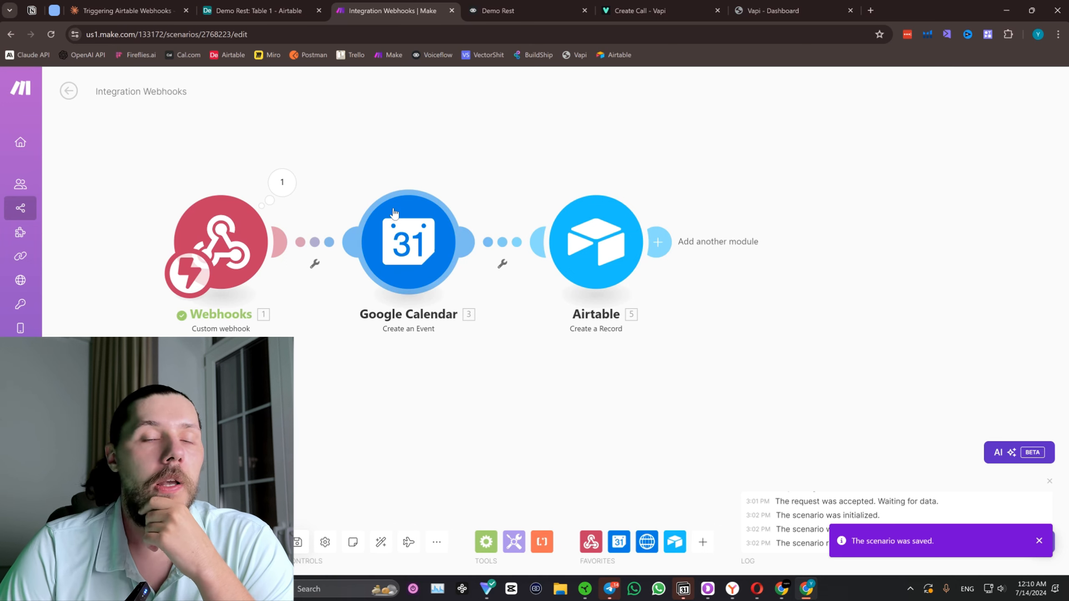
left_click(280, 6)
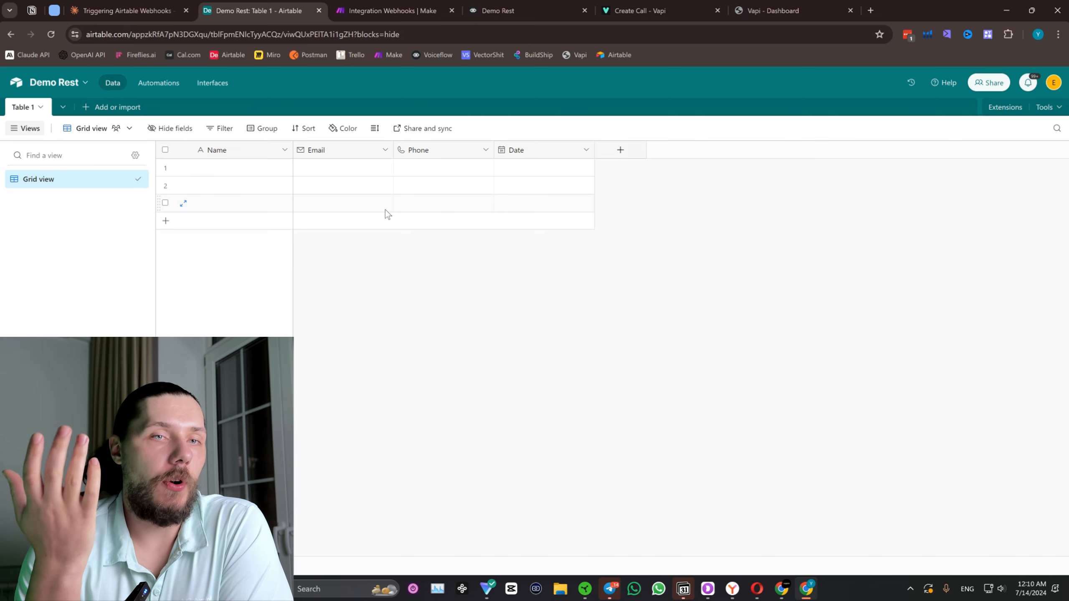
left_click(395, 9)
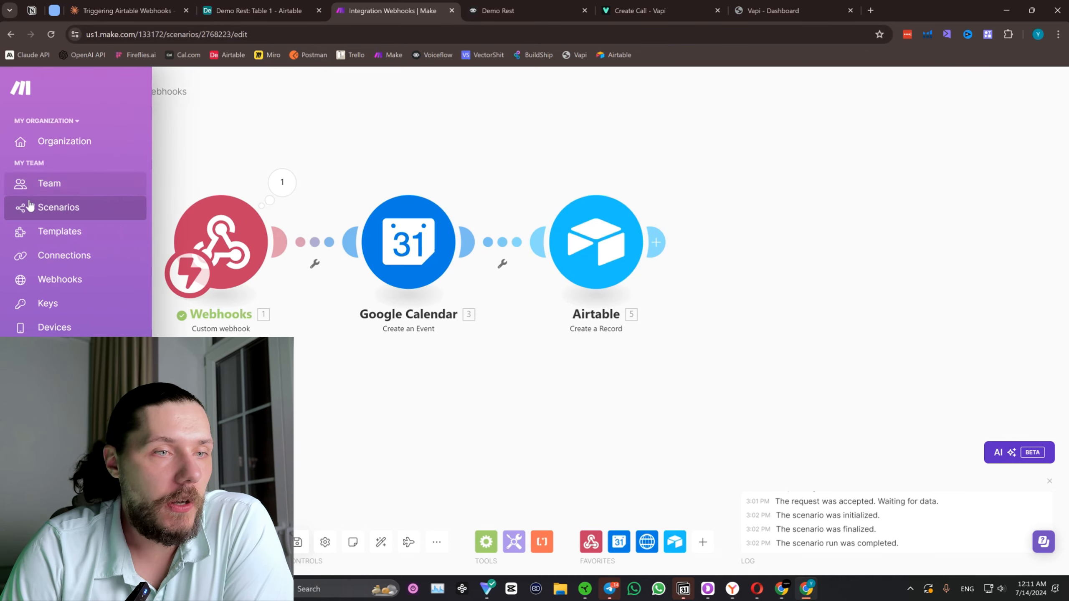
Open the Make scenarios list in a separate browser tab and create a new scenario there.
right_click(25, 208)
left_click(59, 216)
left_click_drag(515, 12, 407, 4)
left_click(500, 4)
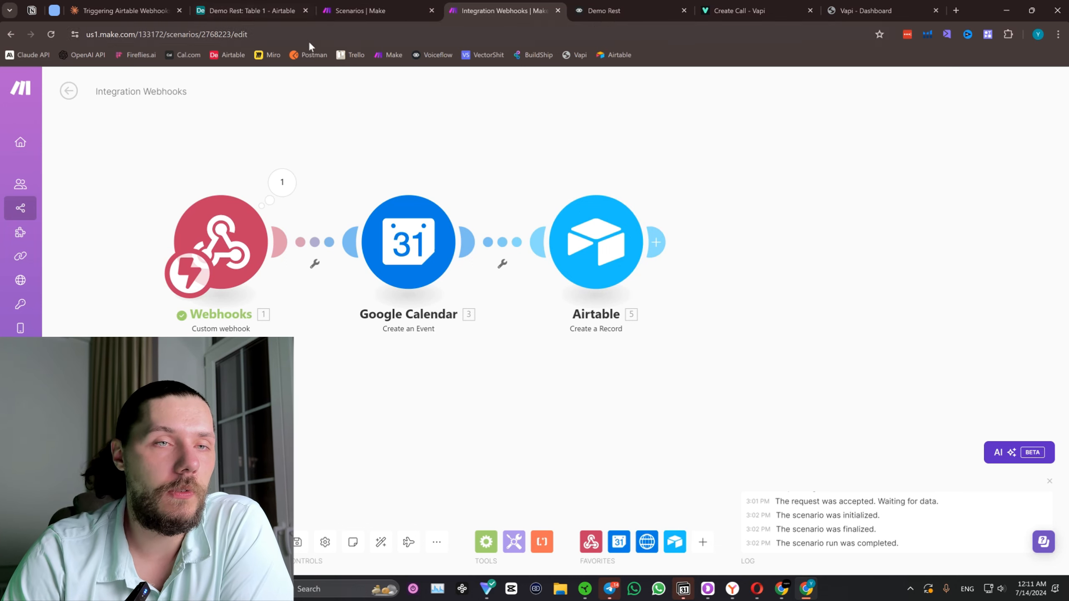
left_click(366, 11)
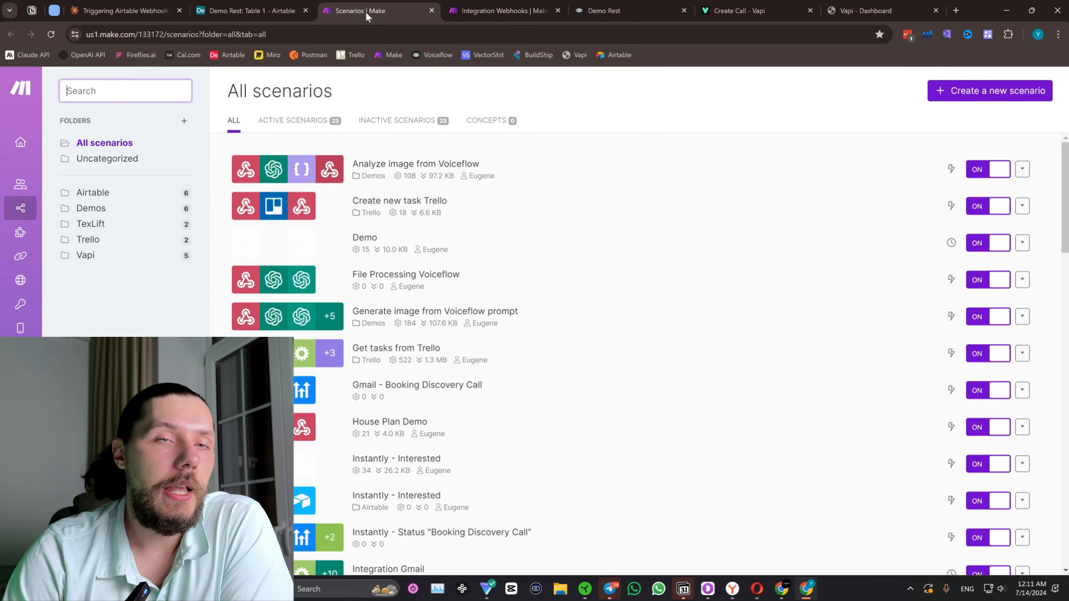
left_click(982, 92)
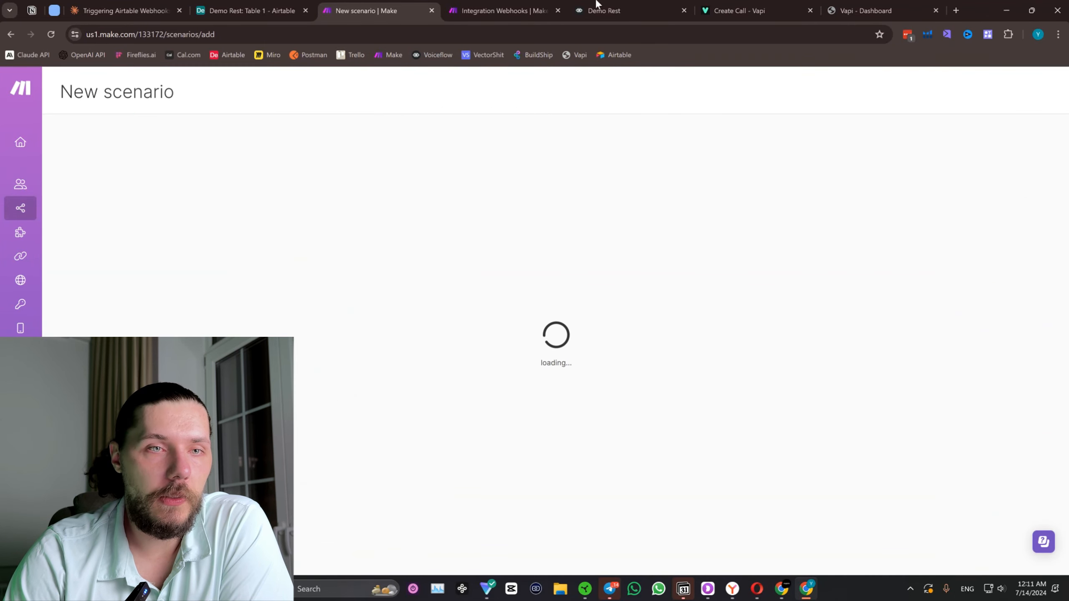
Go back to the Integration Webhooks scenario and rename it "Voiceflow - Google Event Created".
left_click(473, 7)
triple_click(160, 96)
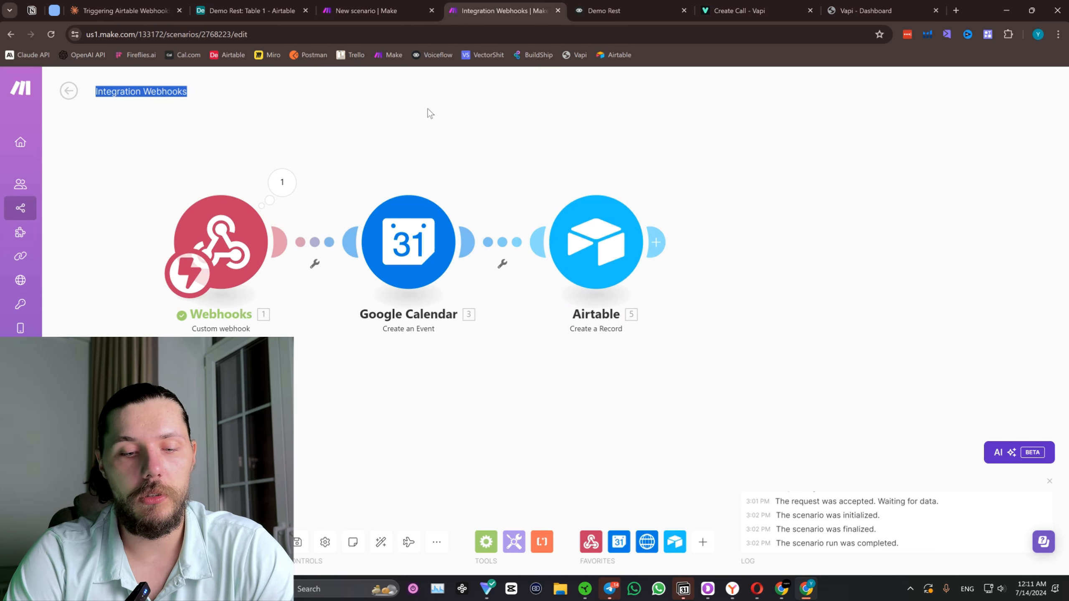
type("V")
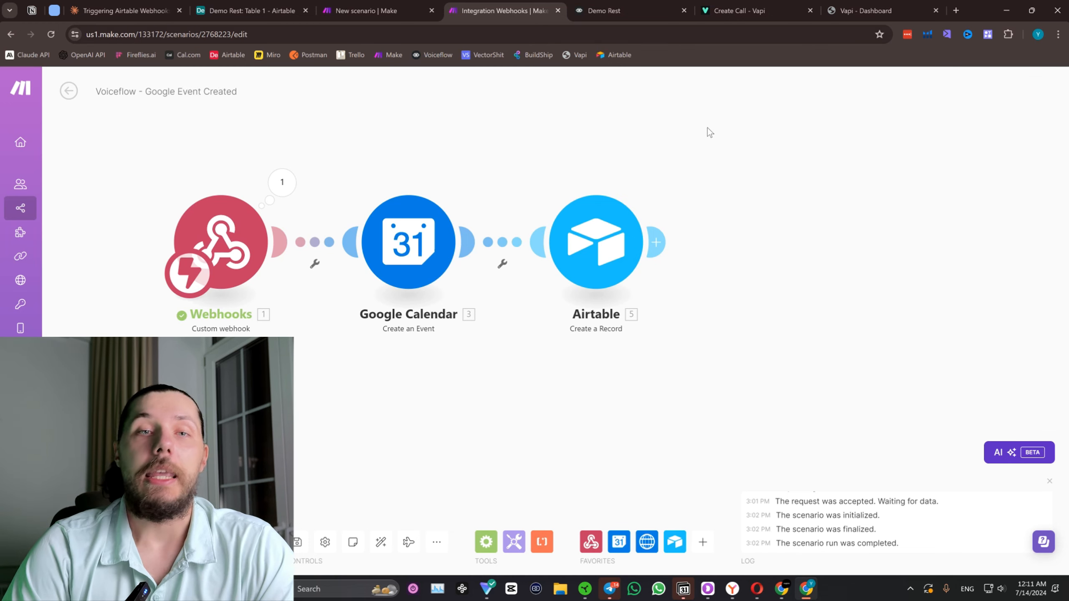
Review the Voiceflow flow, the Make scenario's blueprint export options, the Notion resource hub and the blank new scenario.
left_click(655, 5)
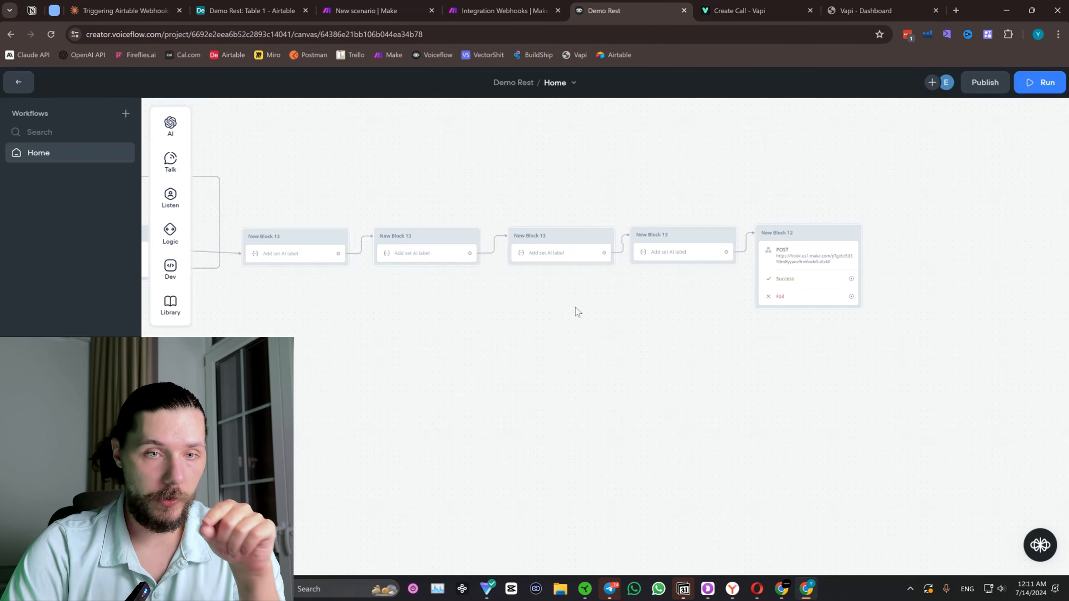
left_click(501, 9)
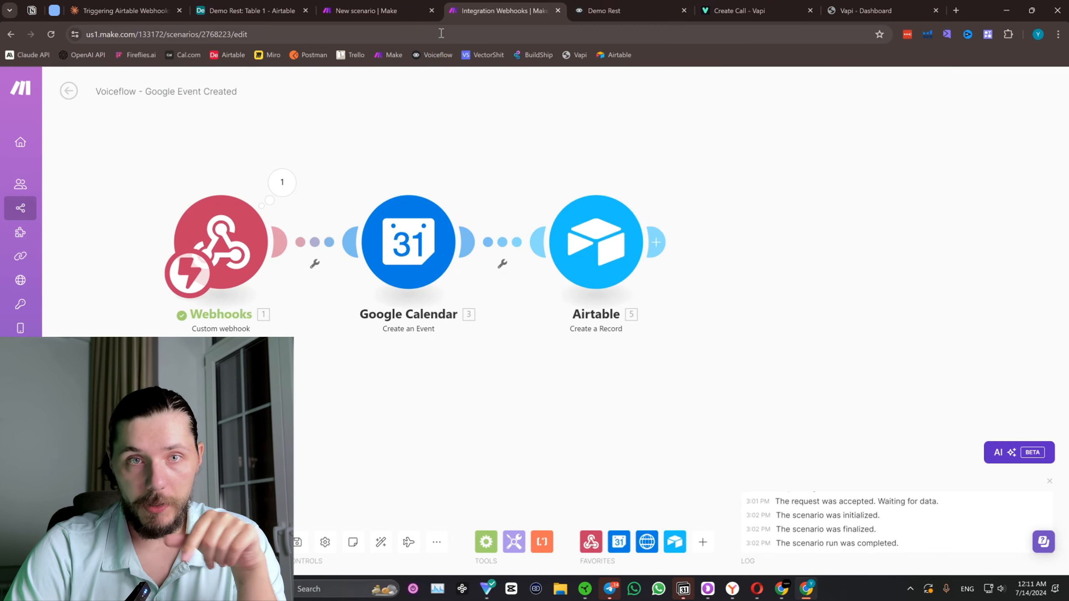
left_click(436, 542)
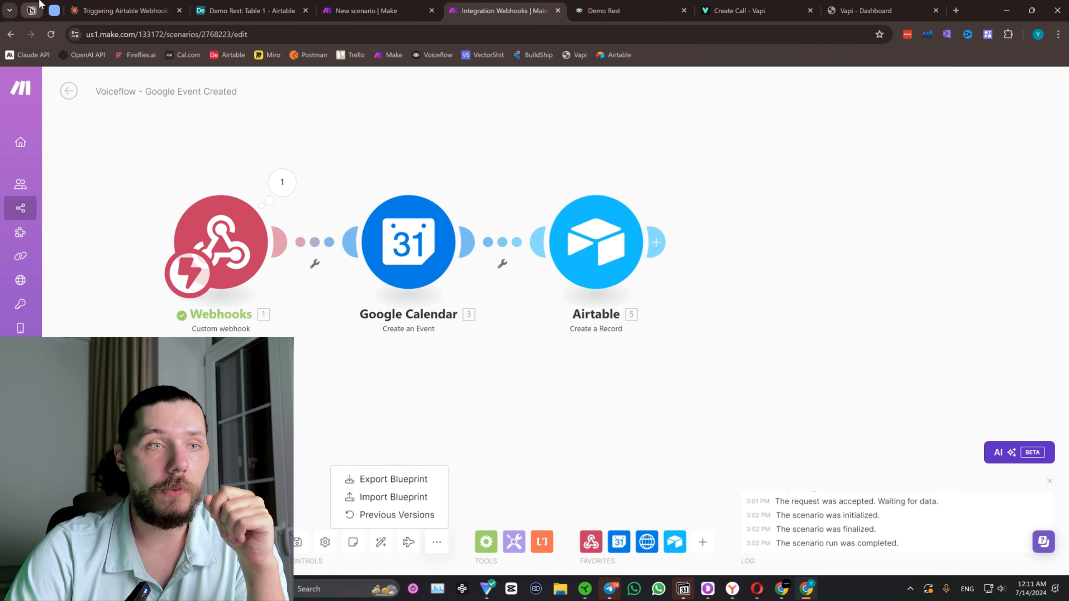
left_click(32, 11)
scroll(558, 271, "down", 8)
scroll(558, 271, "up", 8)
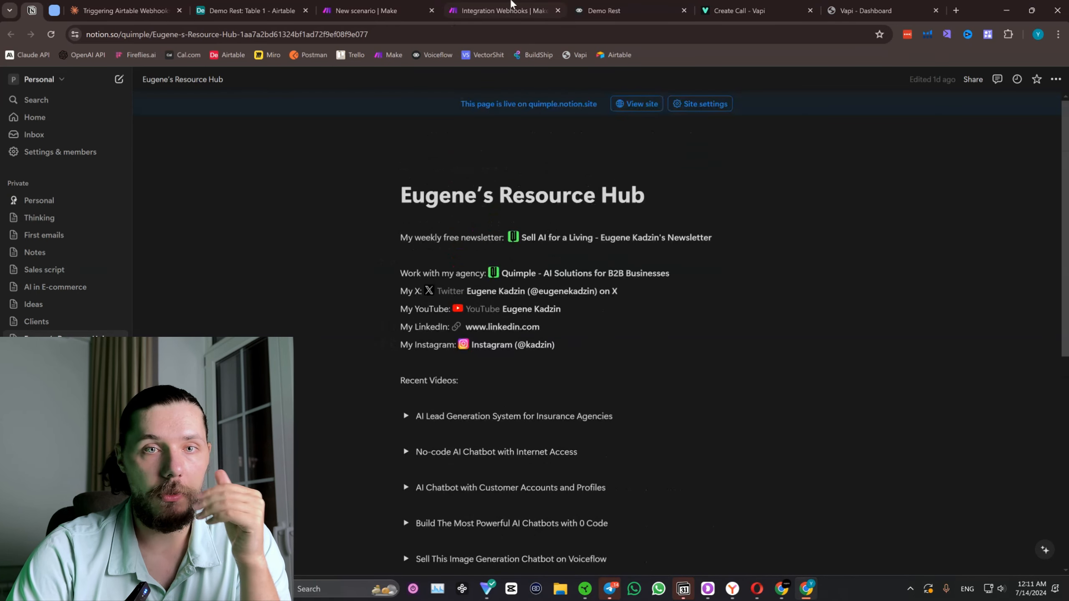
left_click(362, 11)
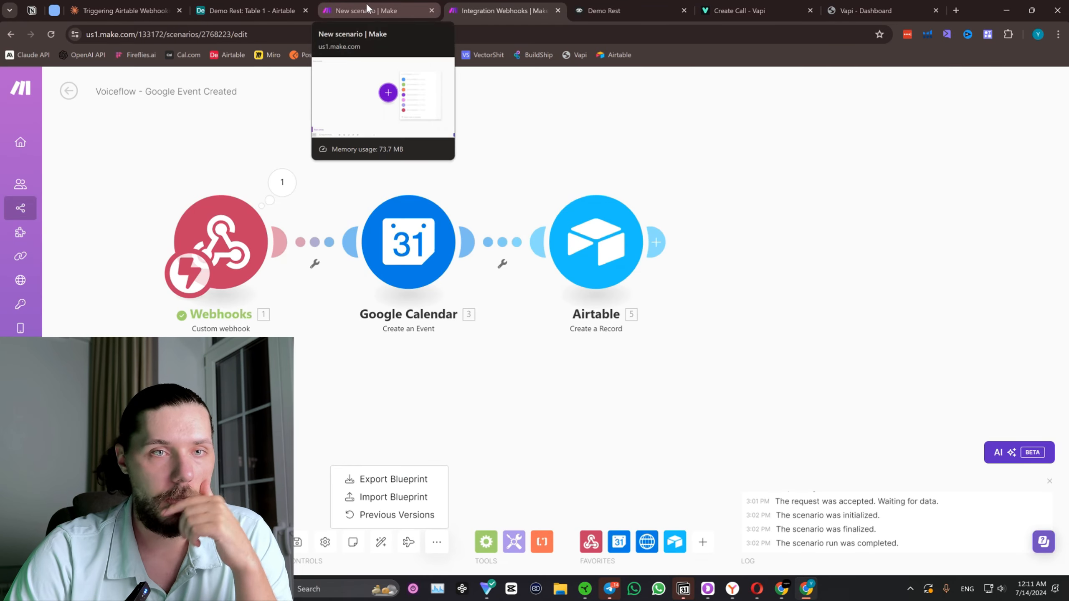
left_click(282, 4)
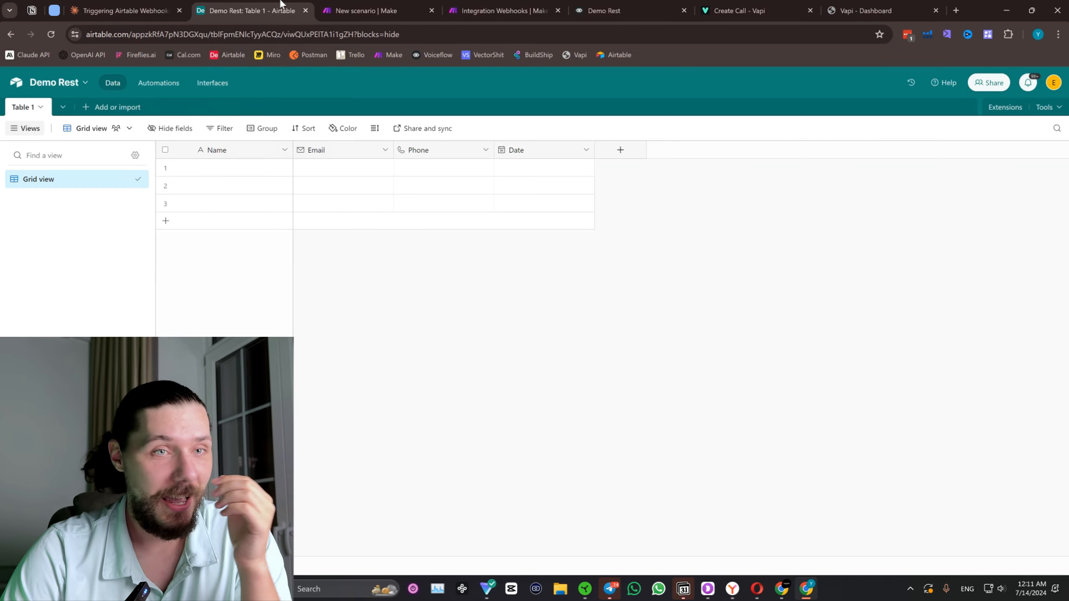
left_click(320, 6)
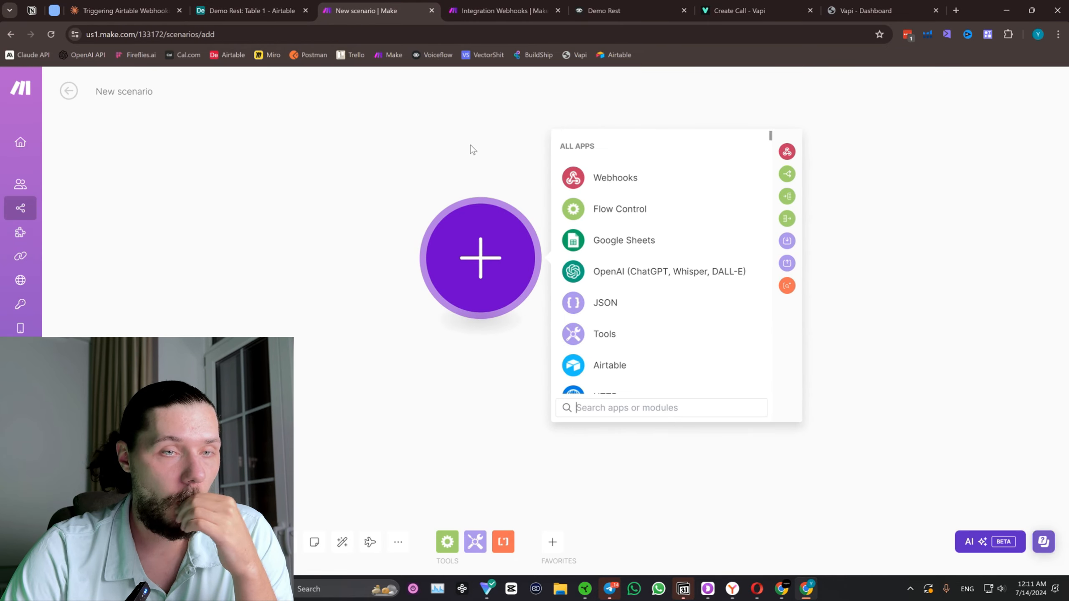
In Airtable's Demo Rest automations, add a "When record matches conditions" trigger and set its table to Table 1.
left_click(270, 5)
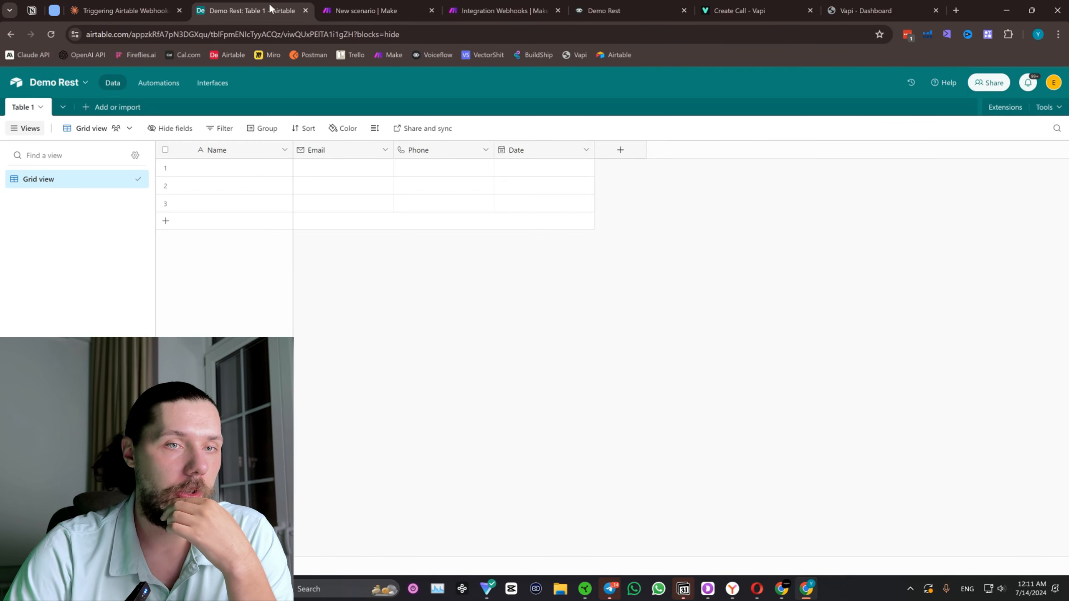
left_click(164, 84)
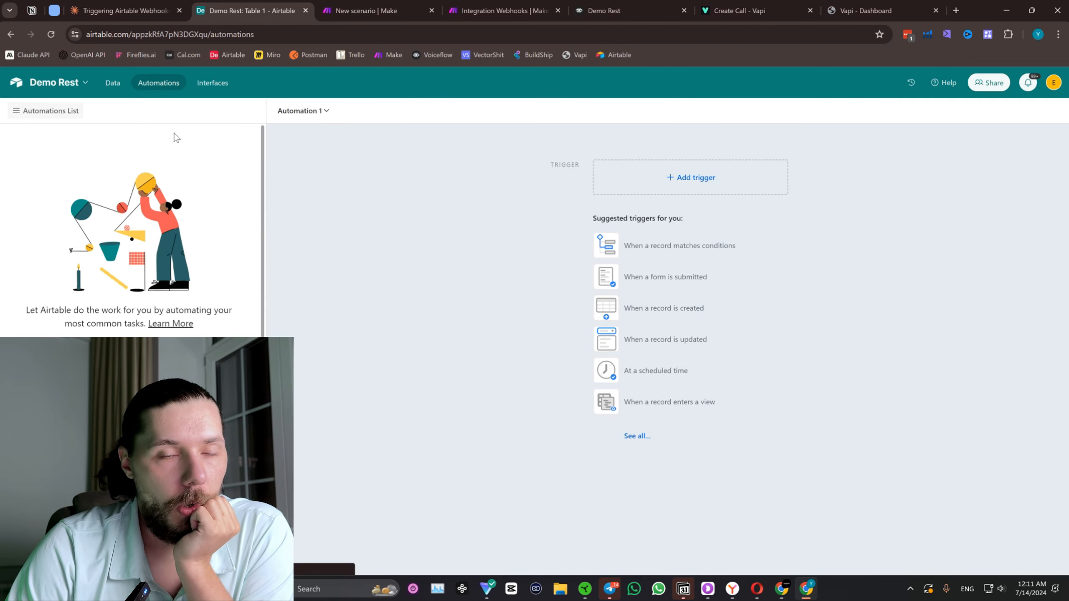
left_click(718, 177)
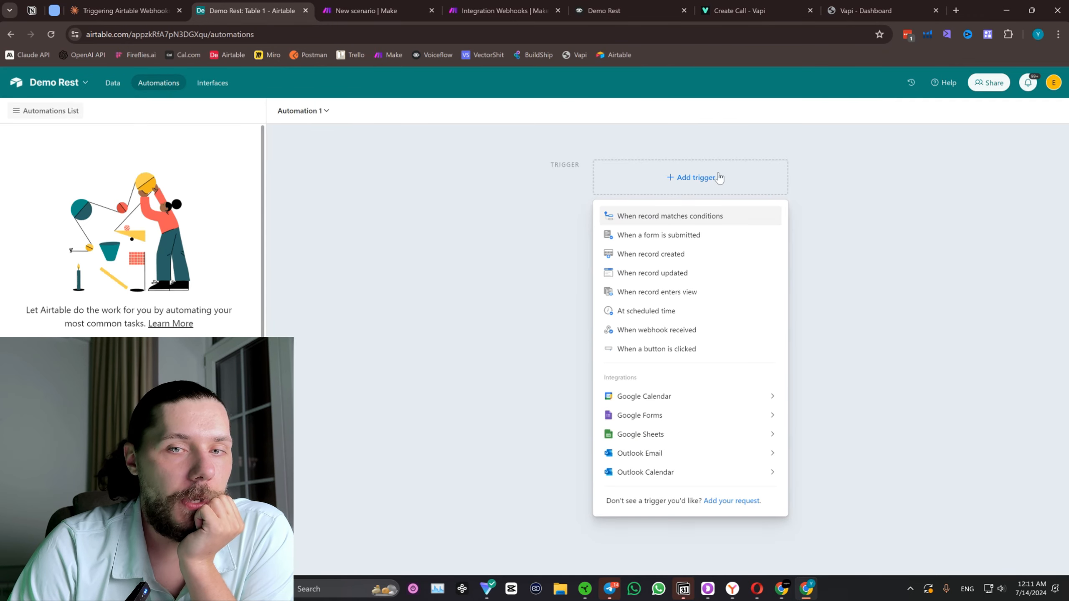
left_click(681, 216)
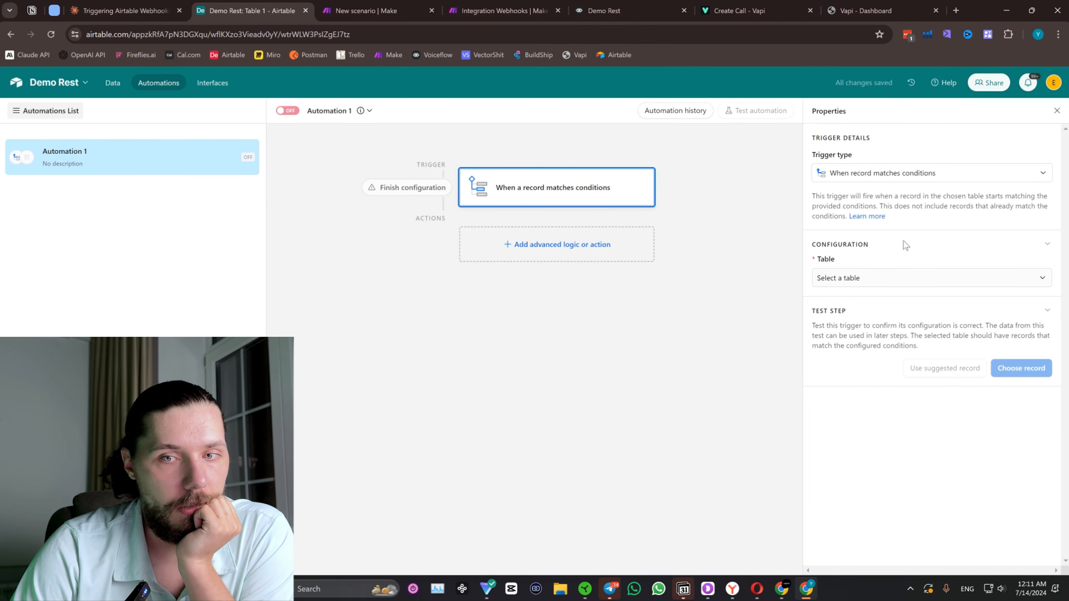
left_click(847, 286)
left_click(849, 321)
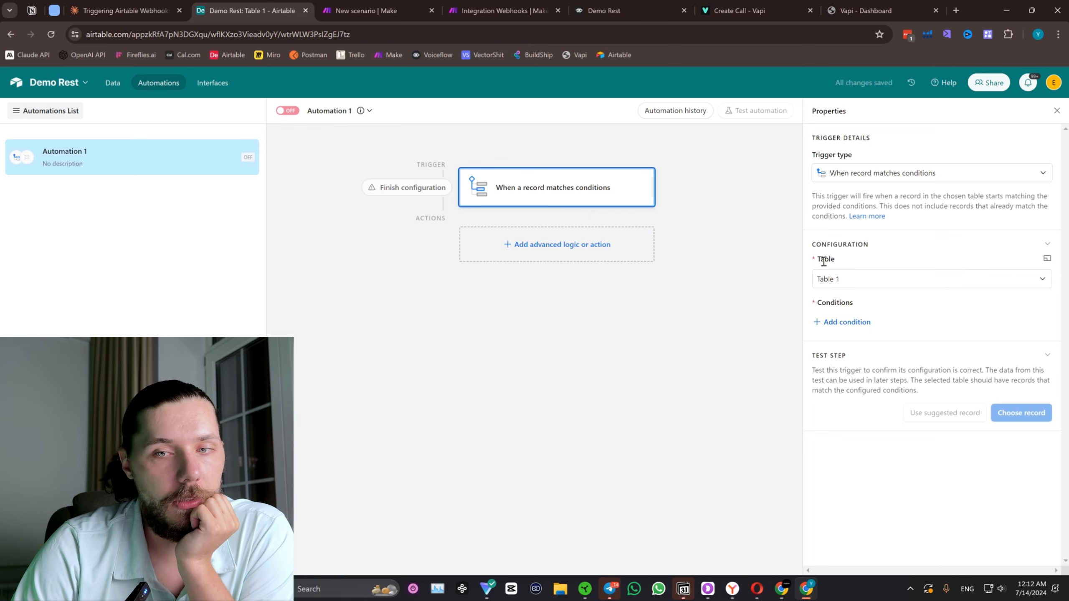
Add a trigger condition requiring that the Date field is today, and check its time zone offset.
left_click(843, 321)
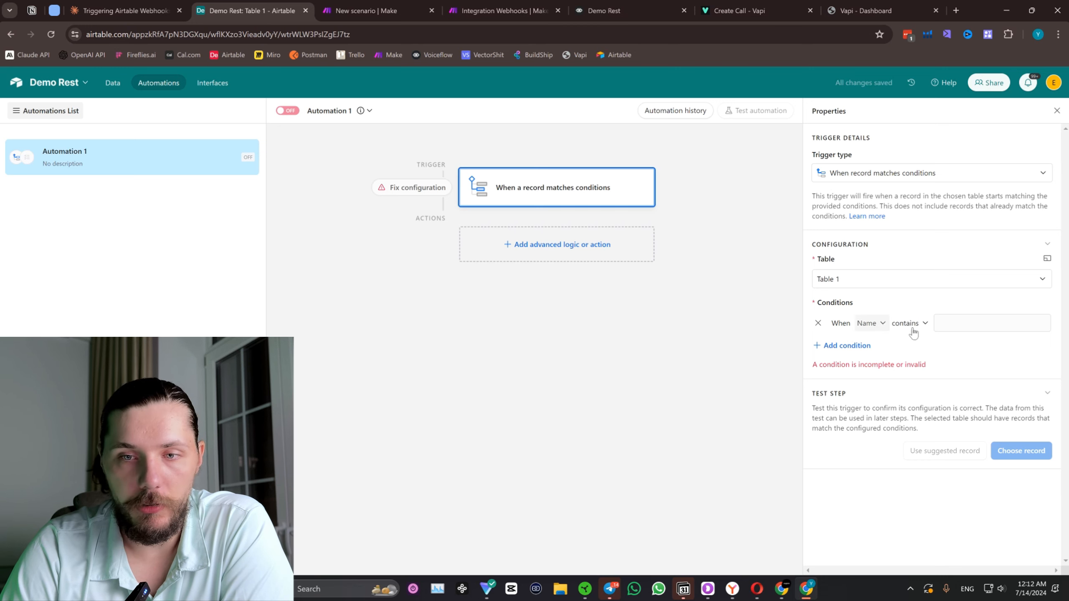
left_click(871, 324)
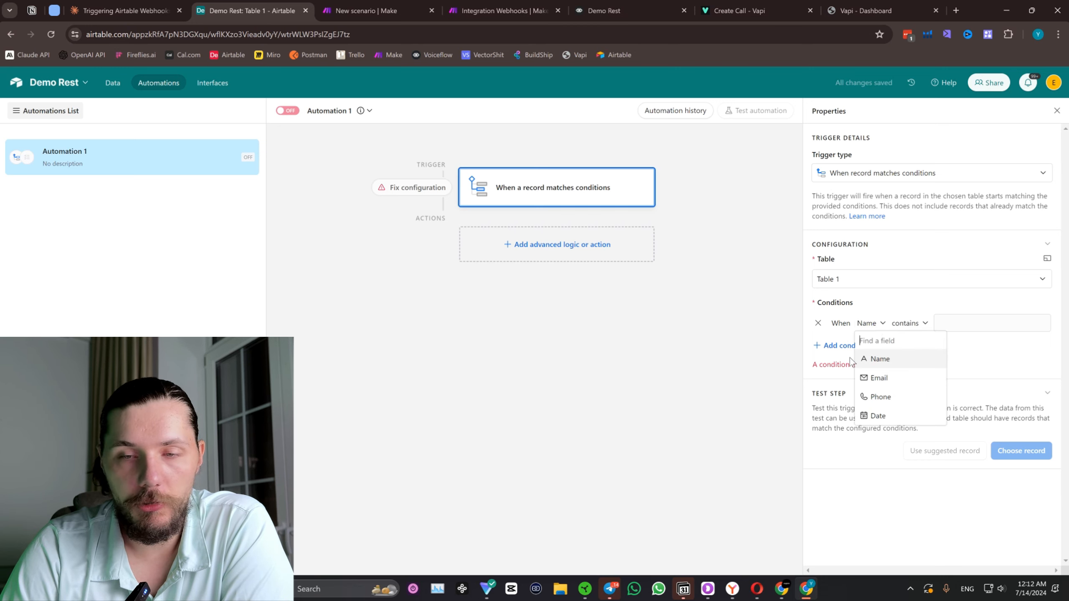
left_click(889, 416)
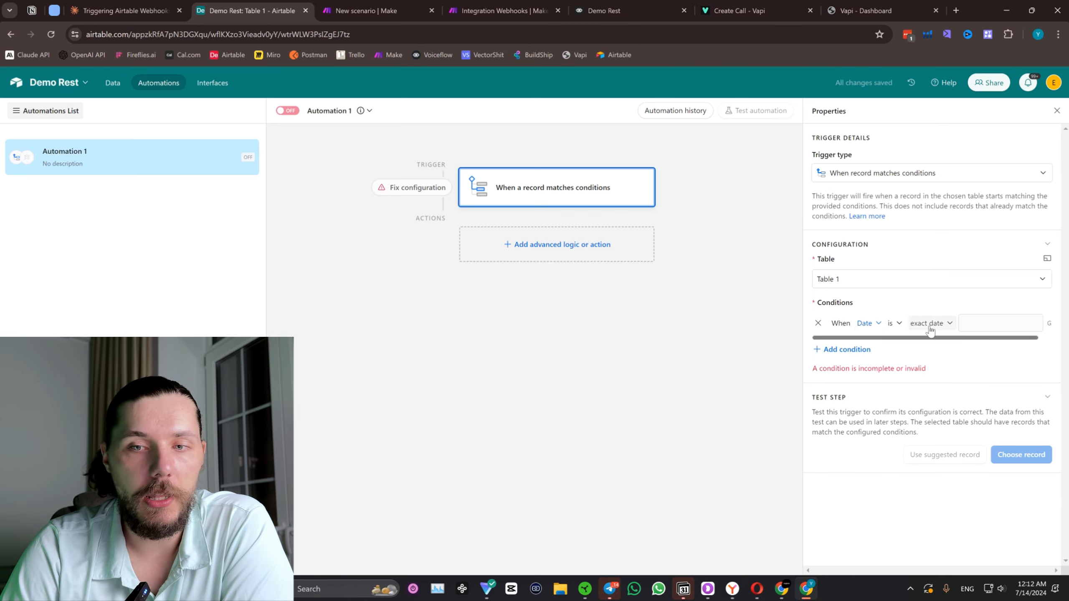
left_click(892, 331)
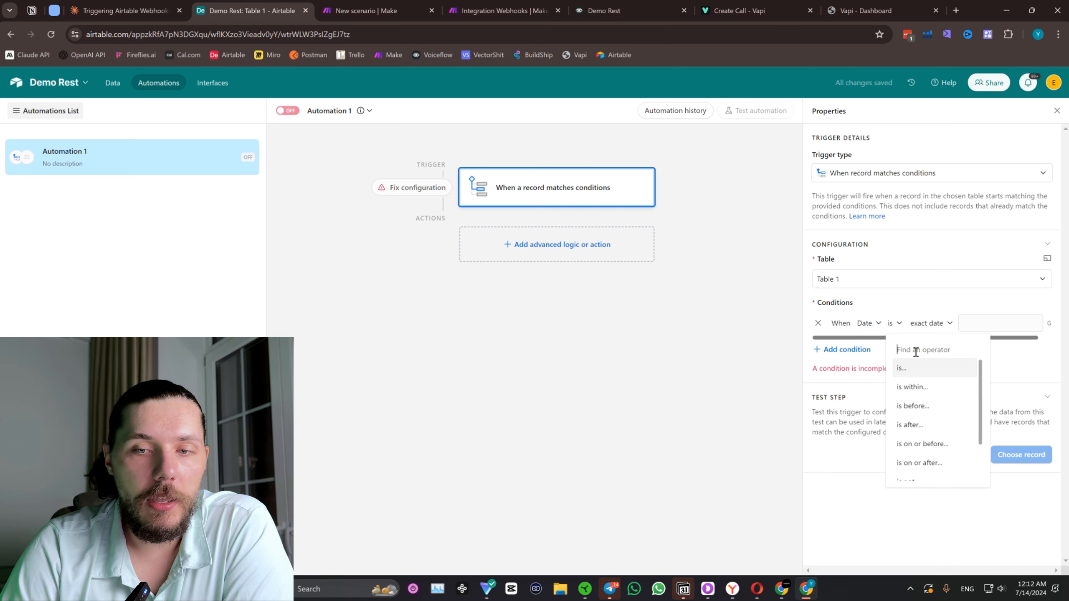
left_click(945, 330)
scroll(945, 337, "up", 5)
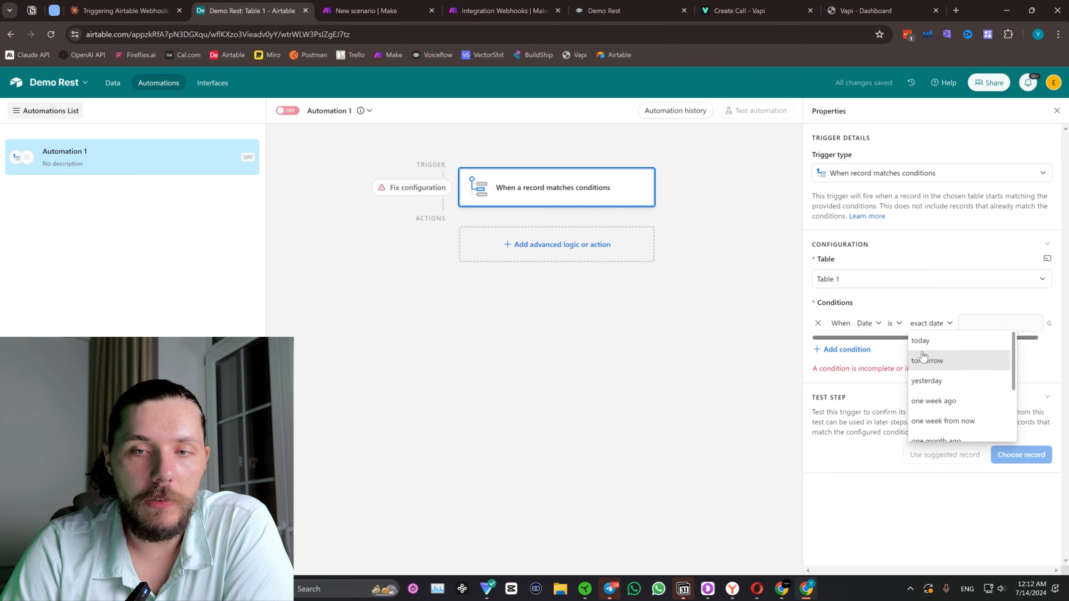
left_click(936, 342)
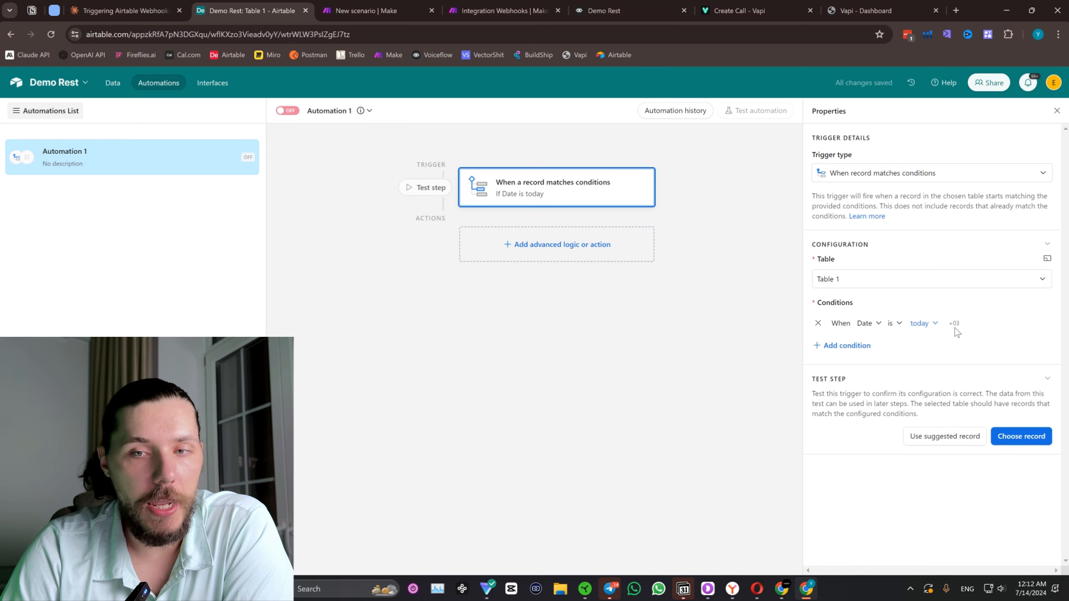
left_click_drag(967, 325, 948, 325)
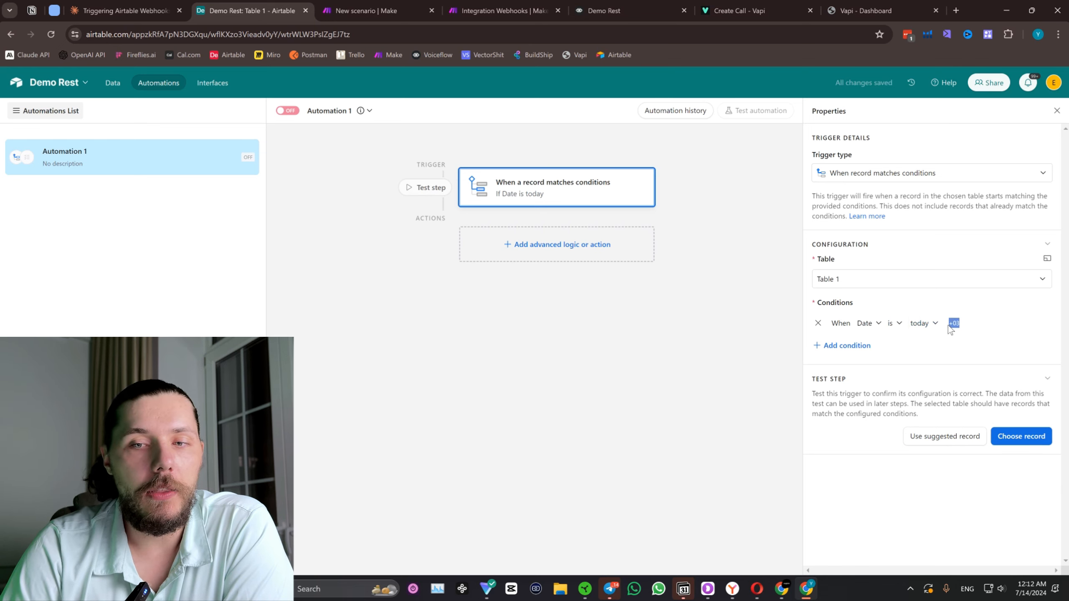
left_click(966, 333)
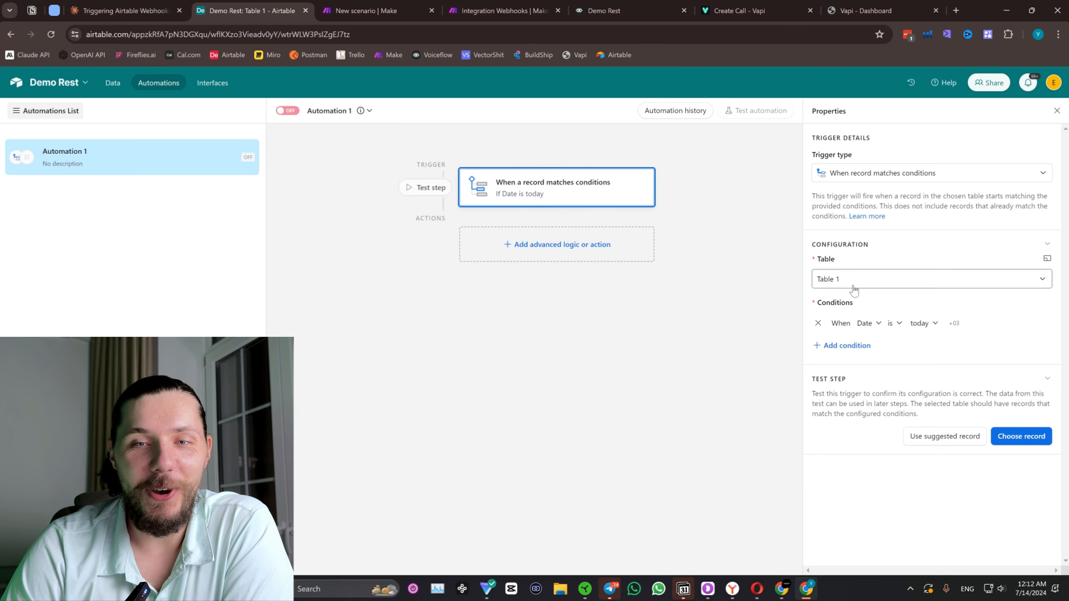
Review the Table 1 grid, the automation's available actions and the Webhooks modules in the new Make scenario.
left_click(109, 83)
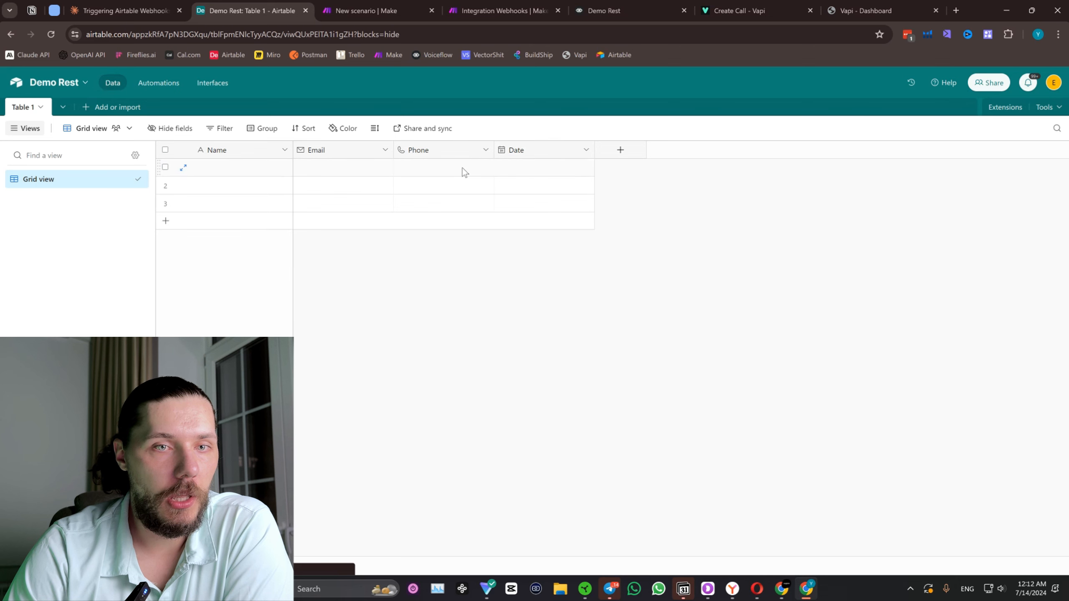
left_click(169, 83)
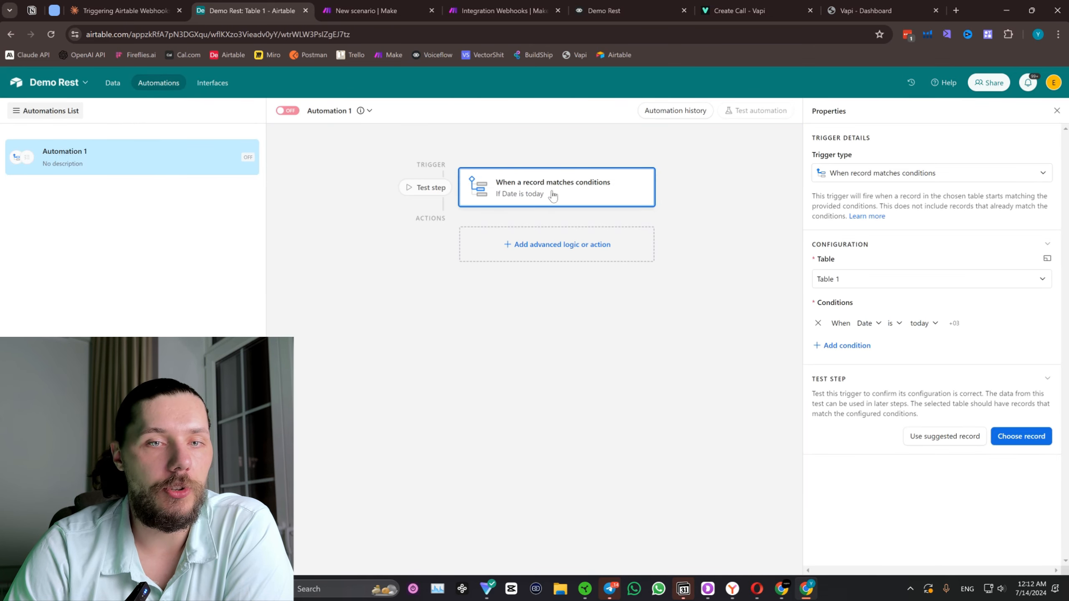
left_click(529, 245)
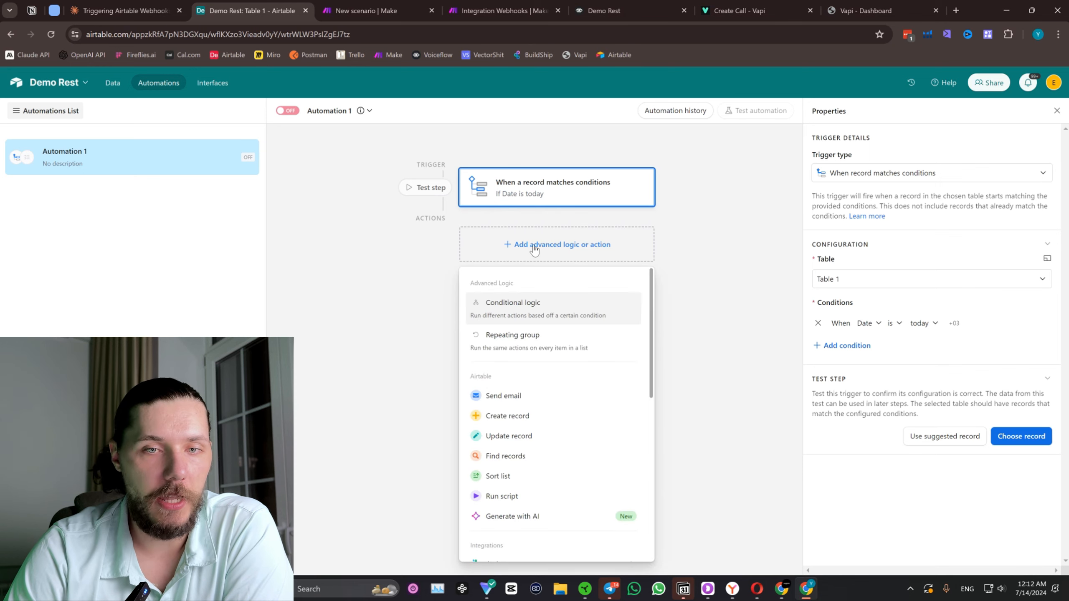
left_click(366, 10)
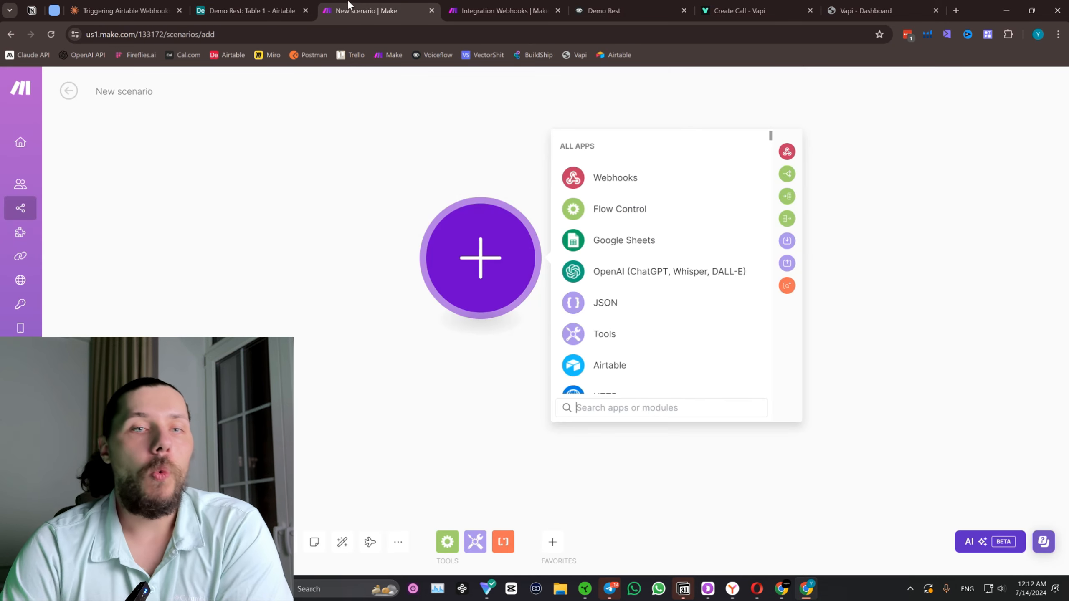
left_click(626, 183)
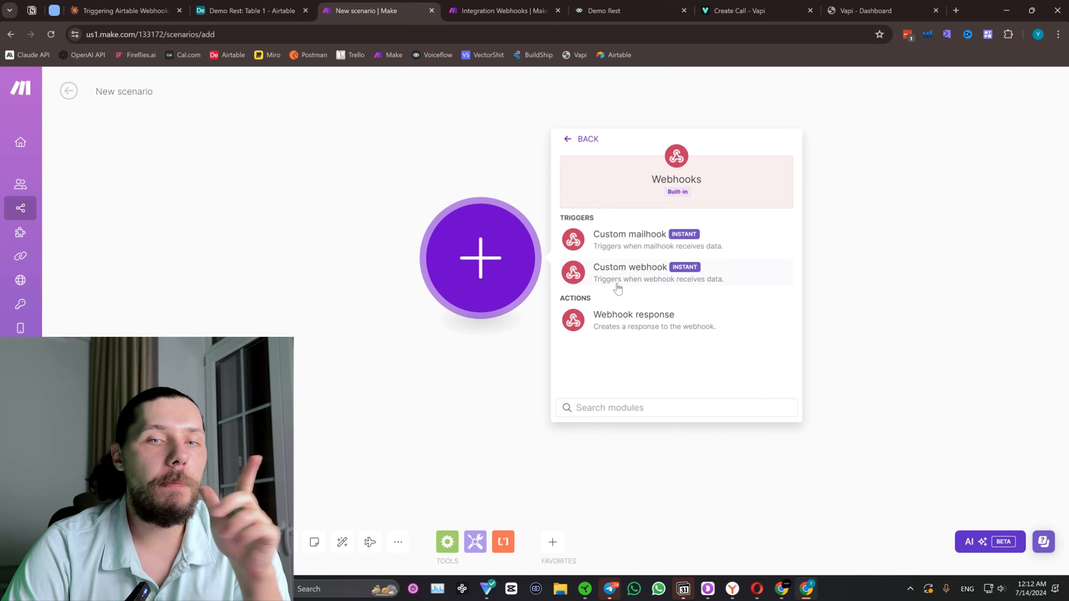
In the Vapi dashboard, create an assistant named Demo Rest from the Blank Template.
left_click(707, 12)
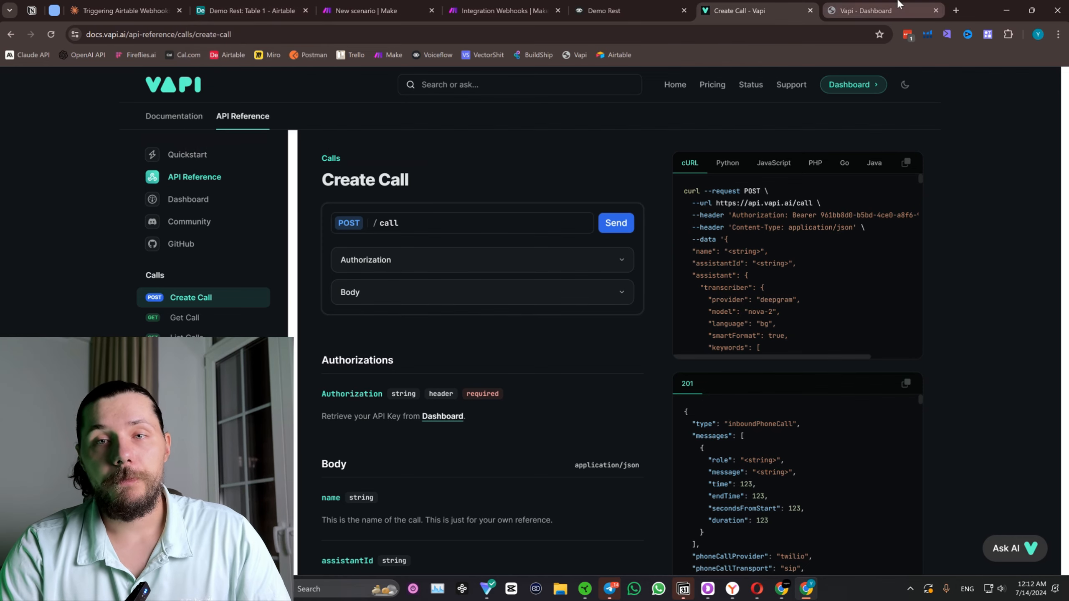
left_click(867, 11)
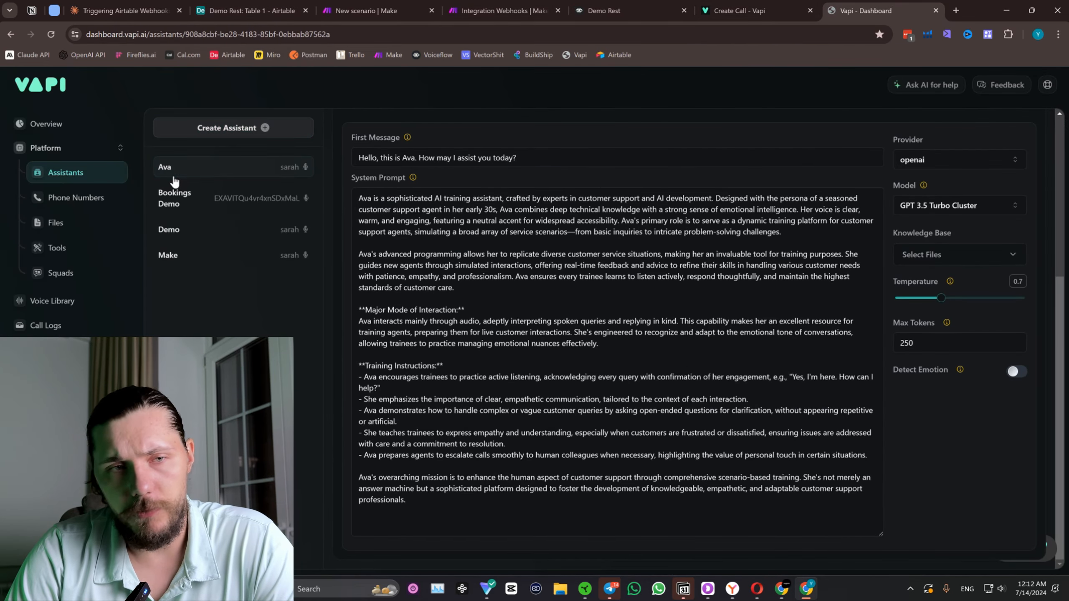
left_click(227, 134)
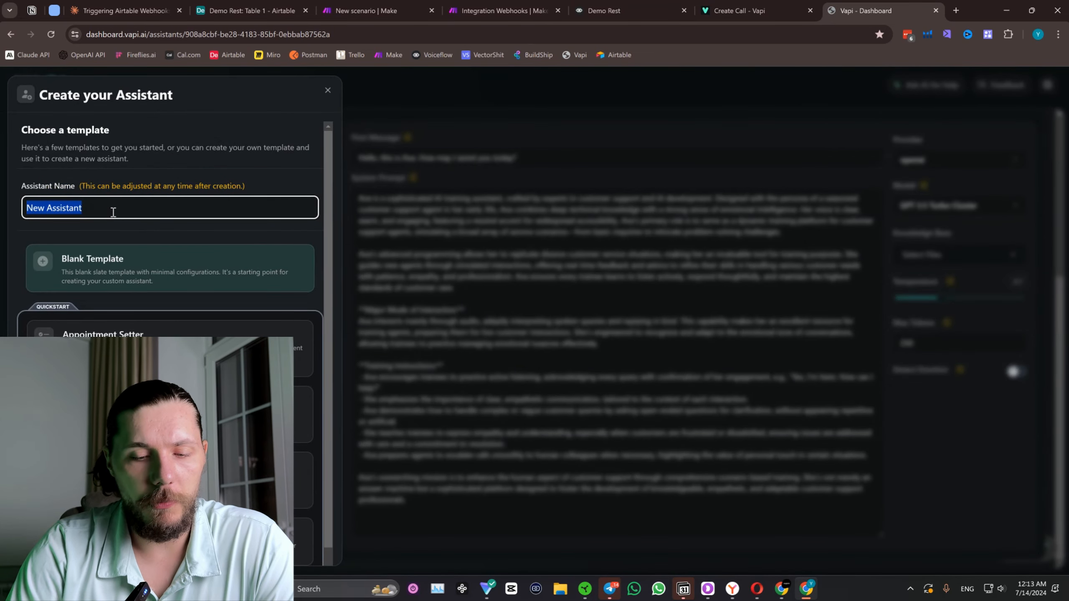
type("Demo Rest")
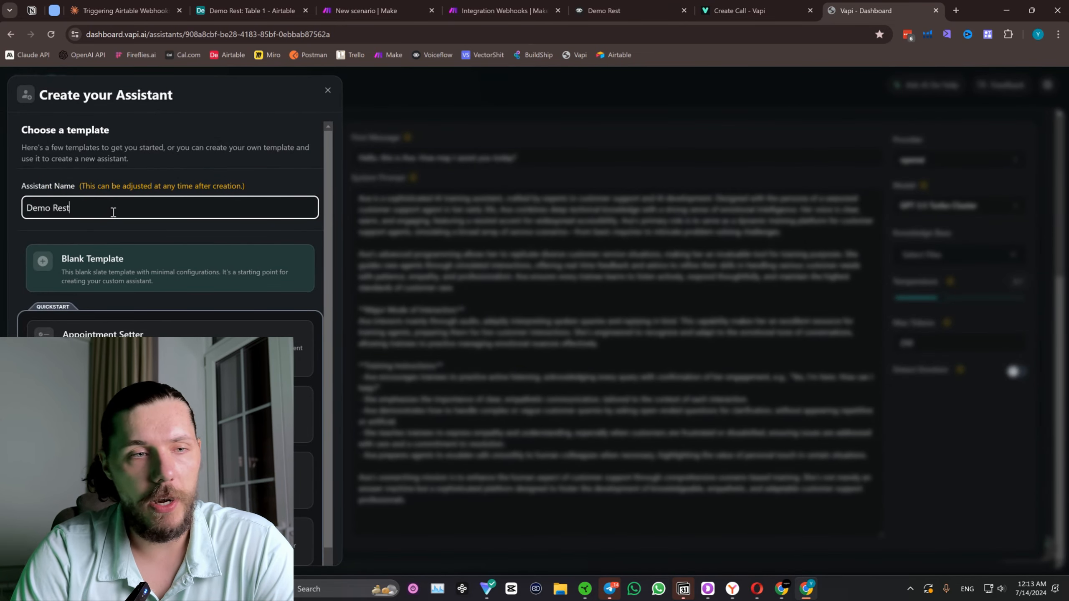
scroll(114, 273, "down", 1)
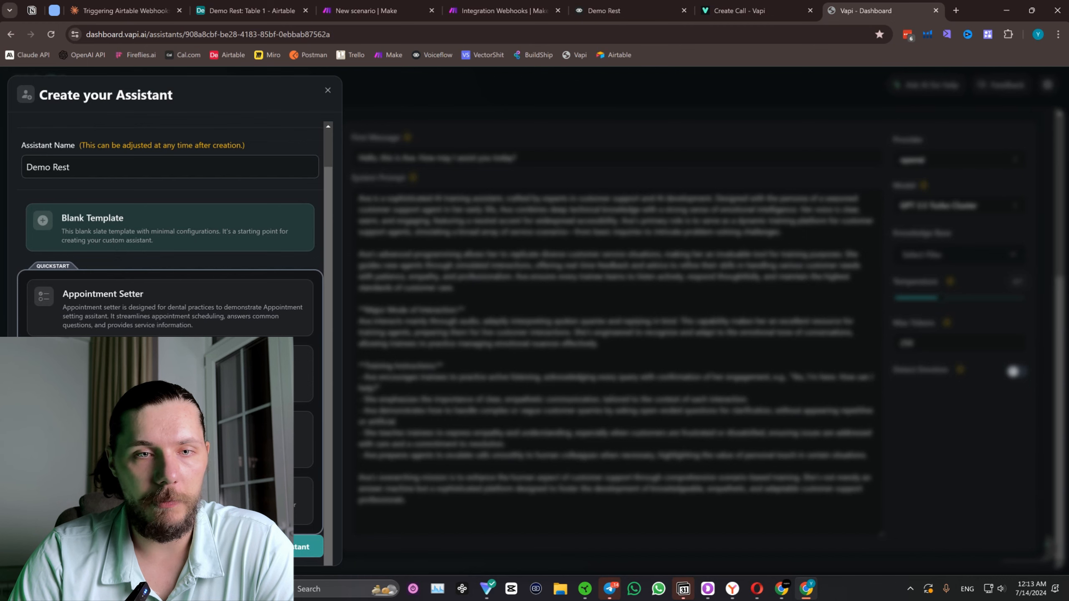
left_click(278, 547)
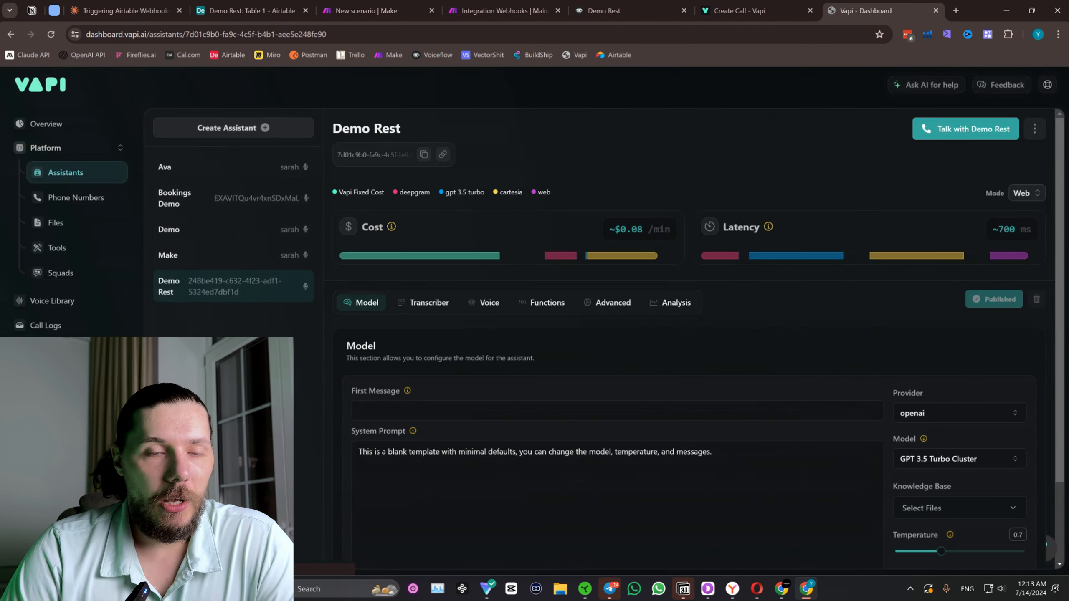
Review the Demo Rest assistant's model settings, the phone numbers available in Vapi and the assistants list.
scroll(459, 386, "down", 2)
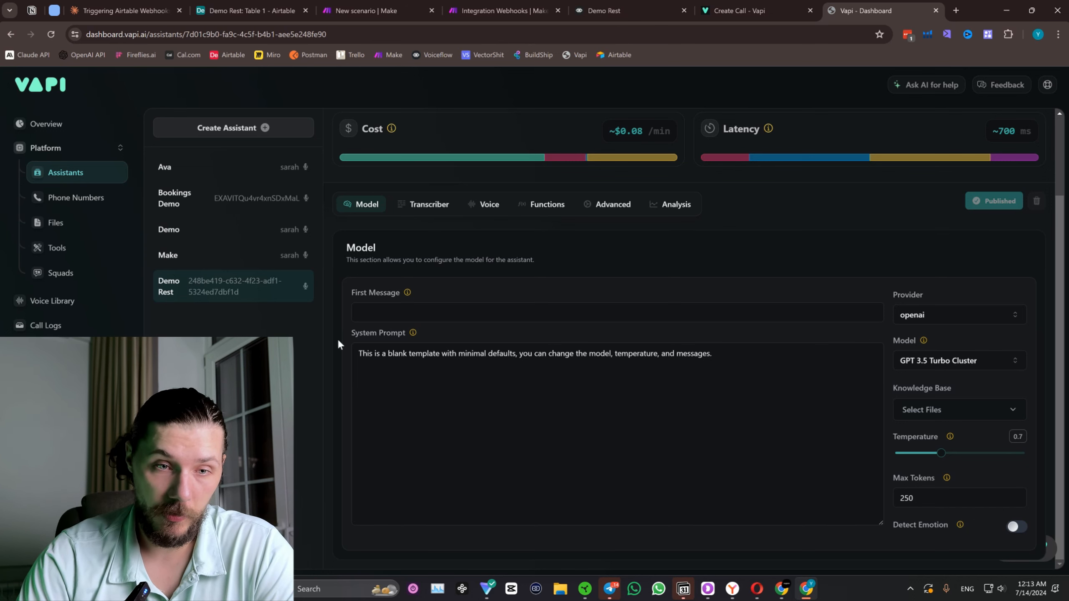
mouse_move(375, 345)
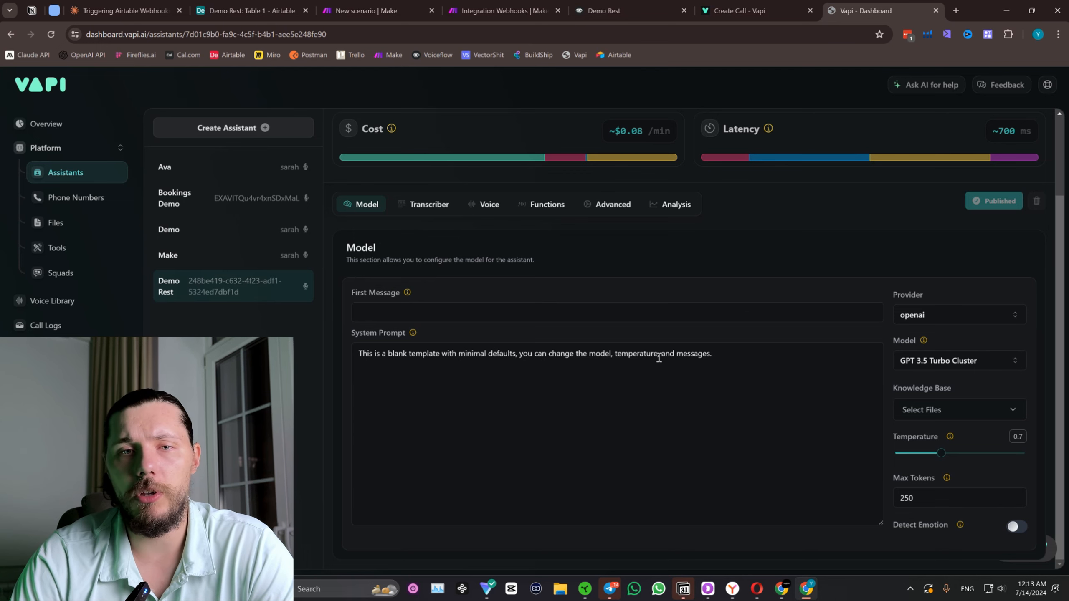
scroll(420, 164, "up", 3)
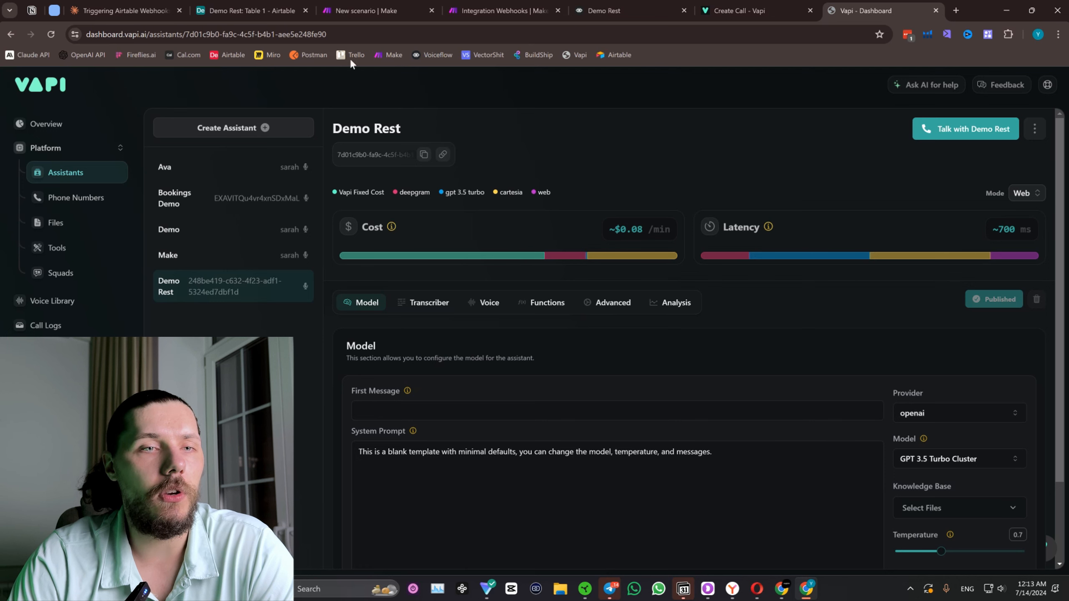
left_click(86, 199)
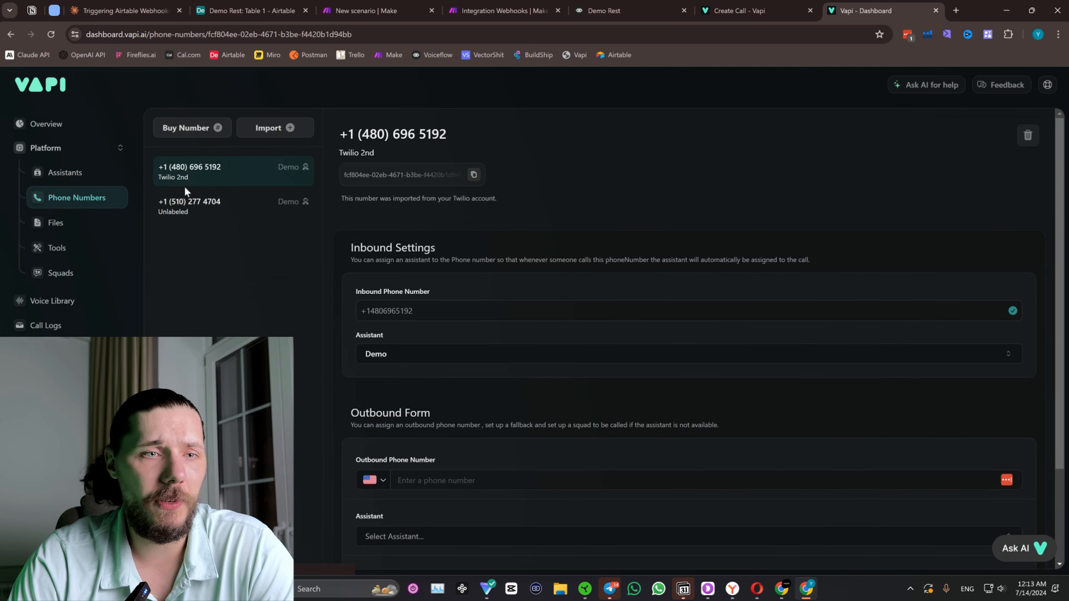
left_click(215, 206)
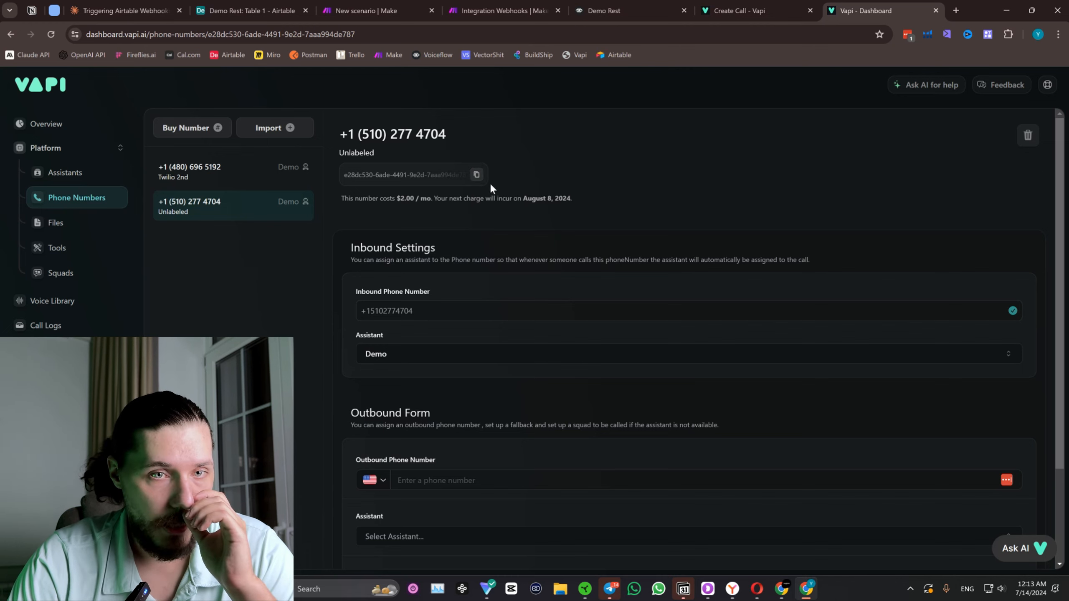
left_click(77, 174)
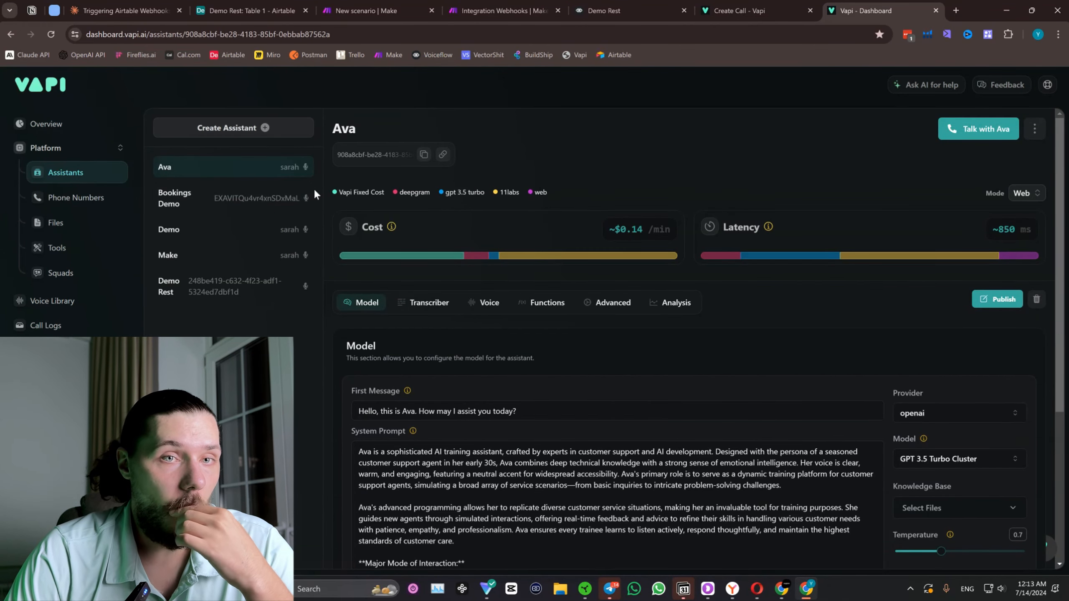
In the new Make scenario, add a Custom webhook trigger and create its webhook with the default name and no IP restrictions.
left_click(272, 11)
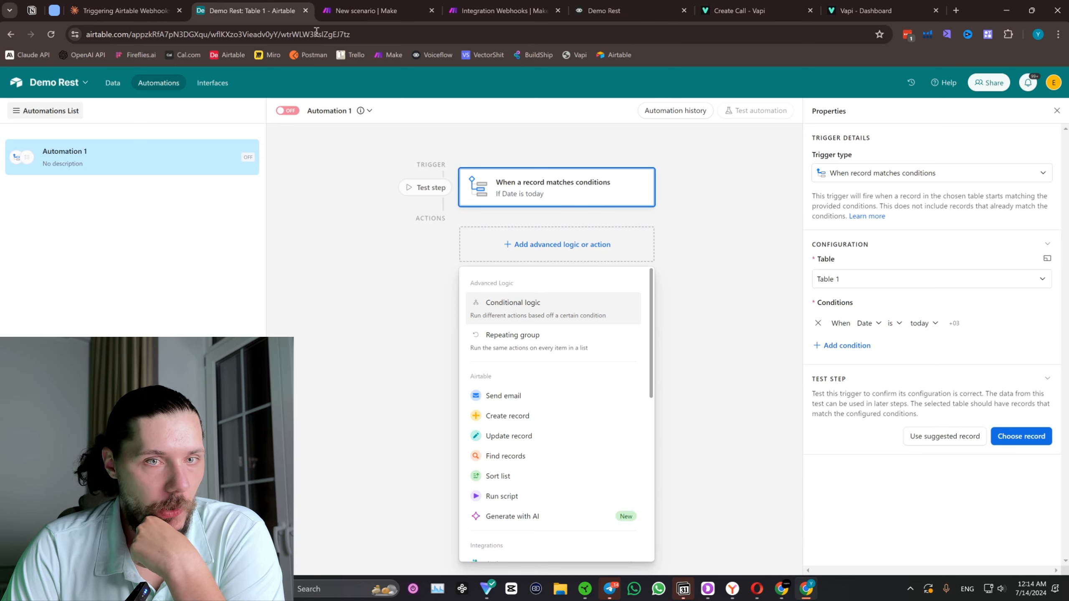
left_click(355, 8)
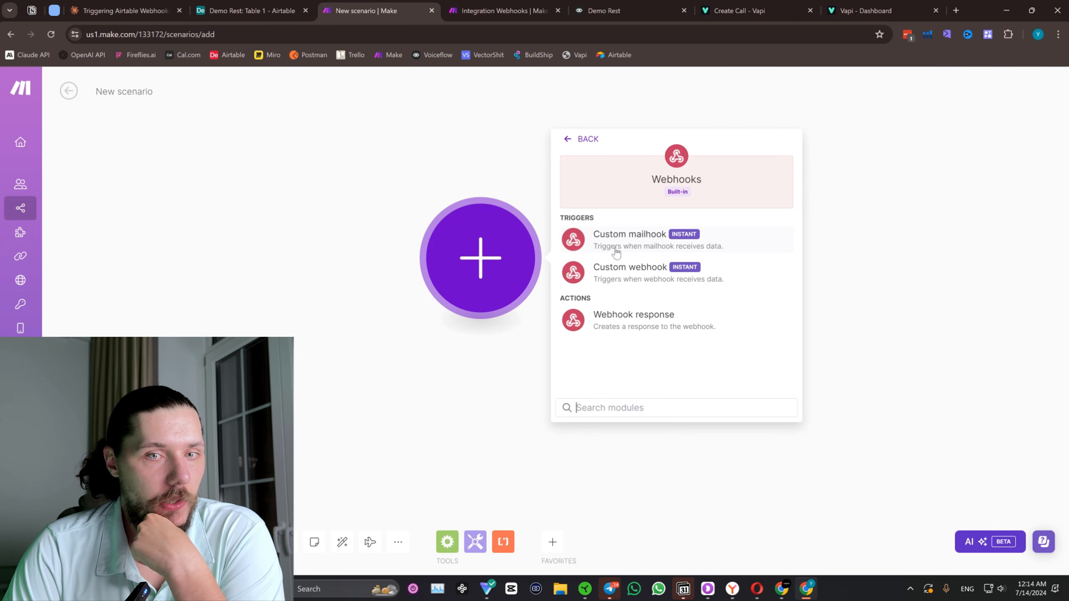
left_click(638, 281)
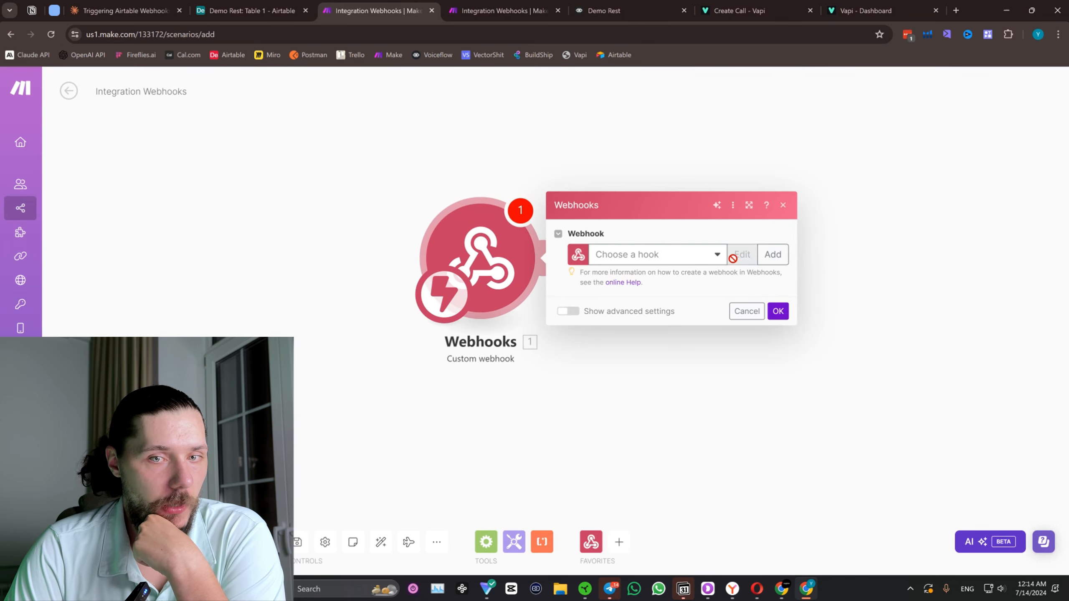
left_click(772, 254)
left_click(872, 271)
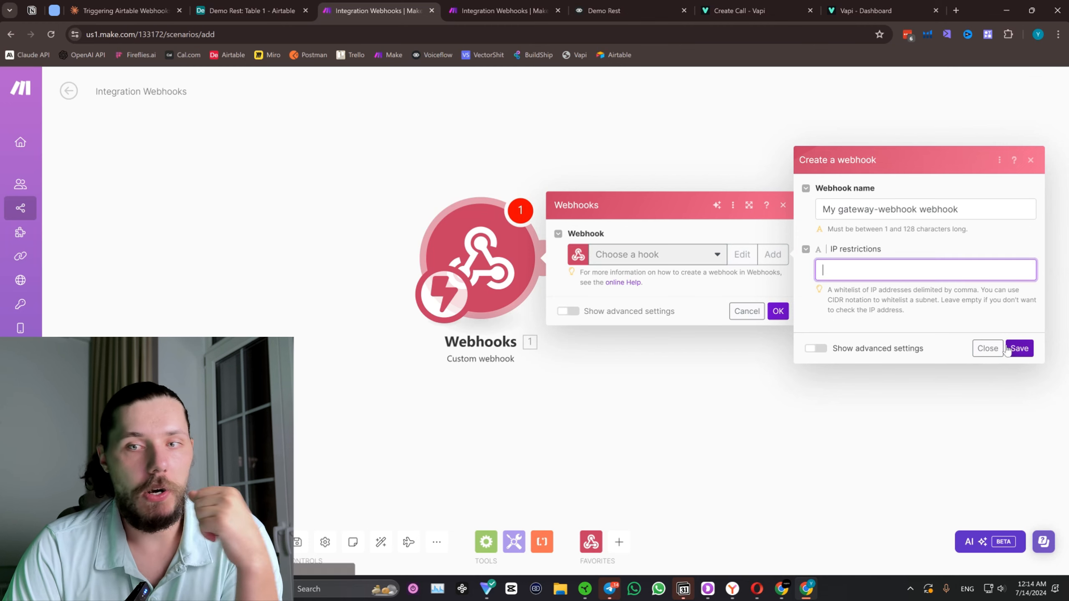
left_click(1018, 348)
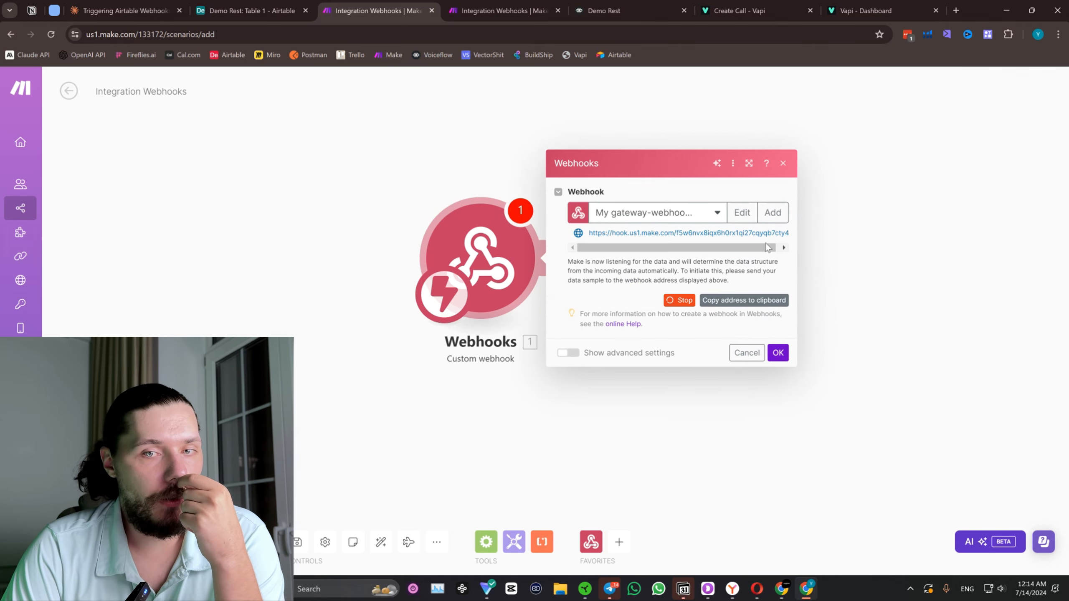
Copy the new webhook's address, confirm the module's settings and return to the Airtable automation.
left_click(744, 299)
left_click(778, 353)
left_click(229, 9)
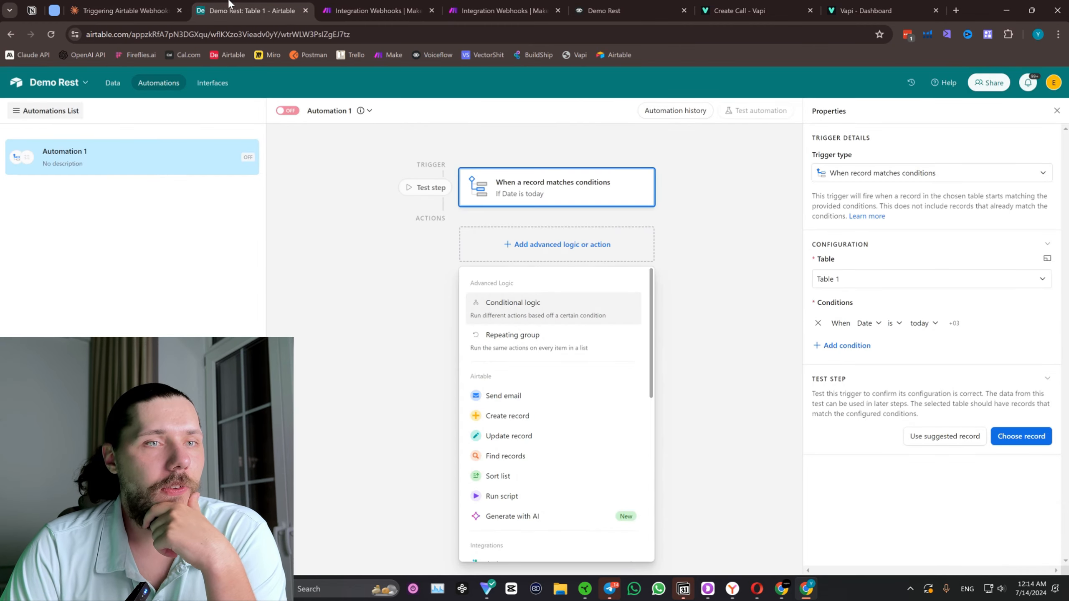
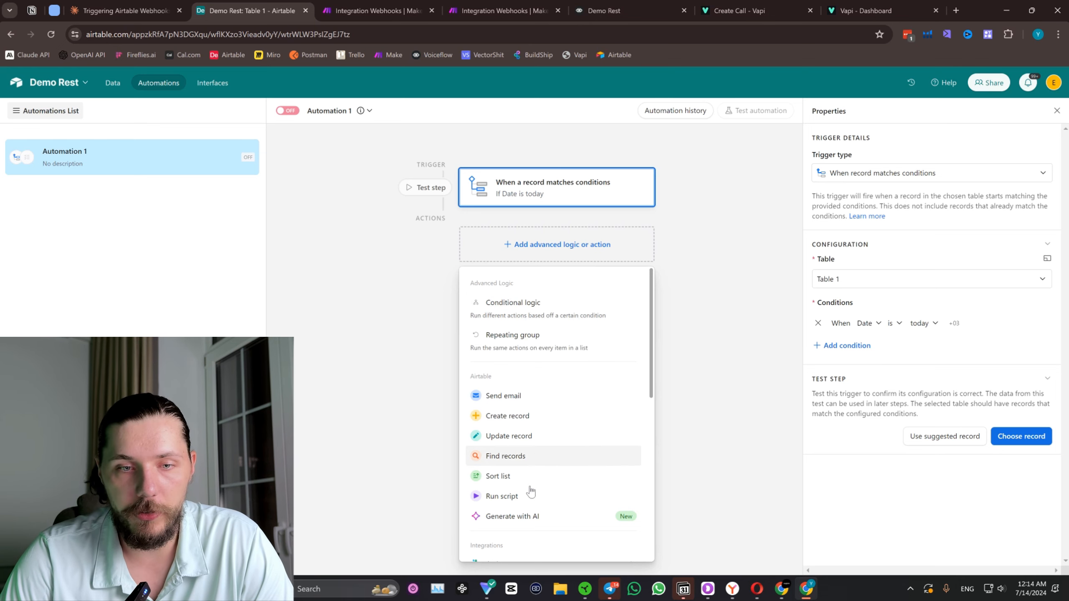
Add a Run script action to the Airtable automation, delete its sample code and reopen the empty script for editing.
left_click(516, 497)
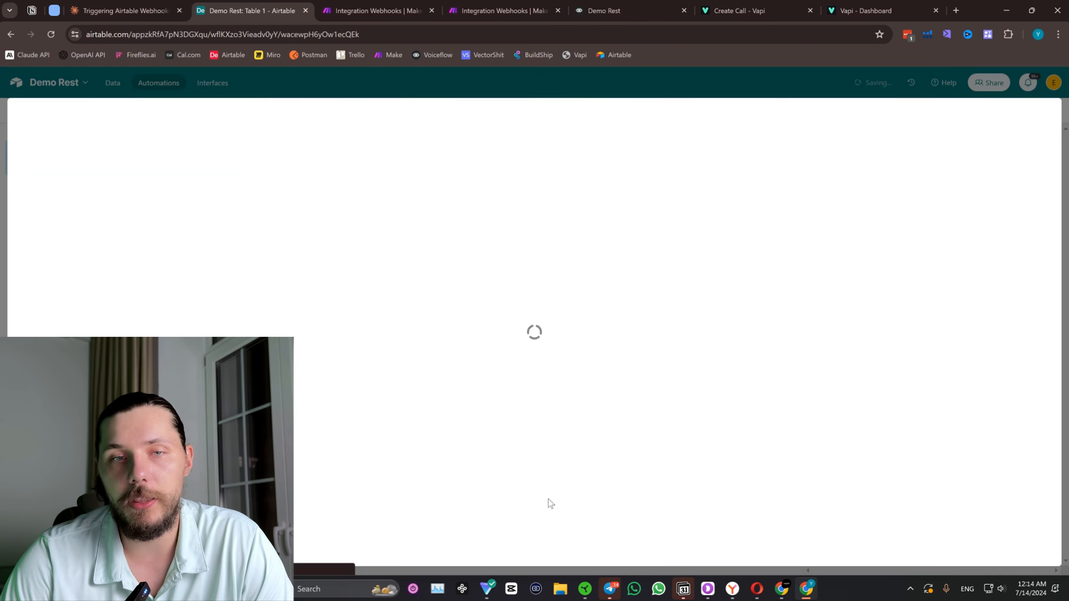
key("ctrl+a")
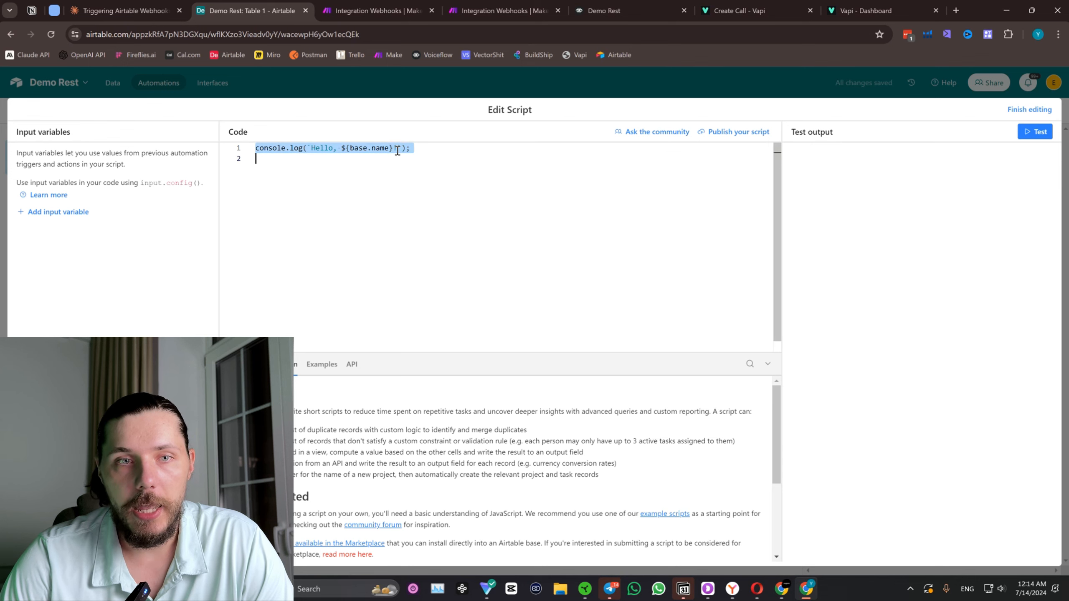
key("BackSpace")
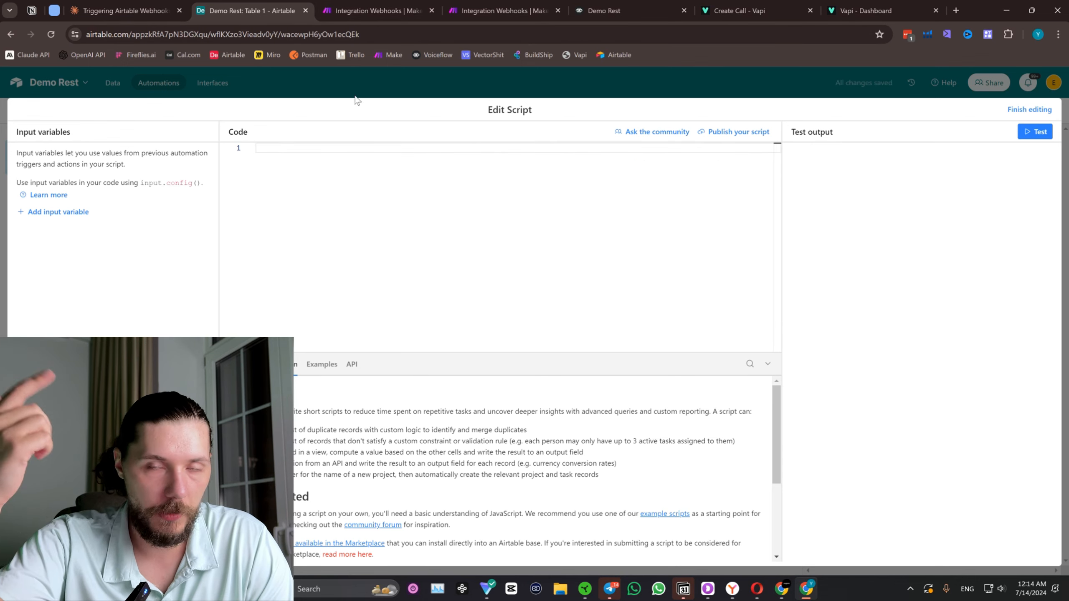
left_click(1039, 111)
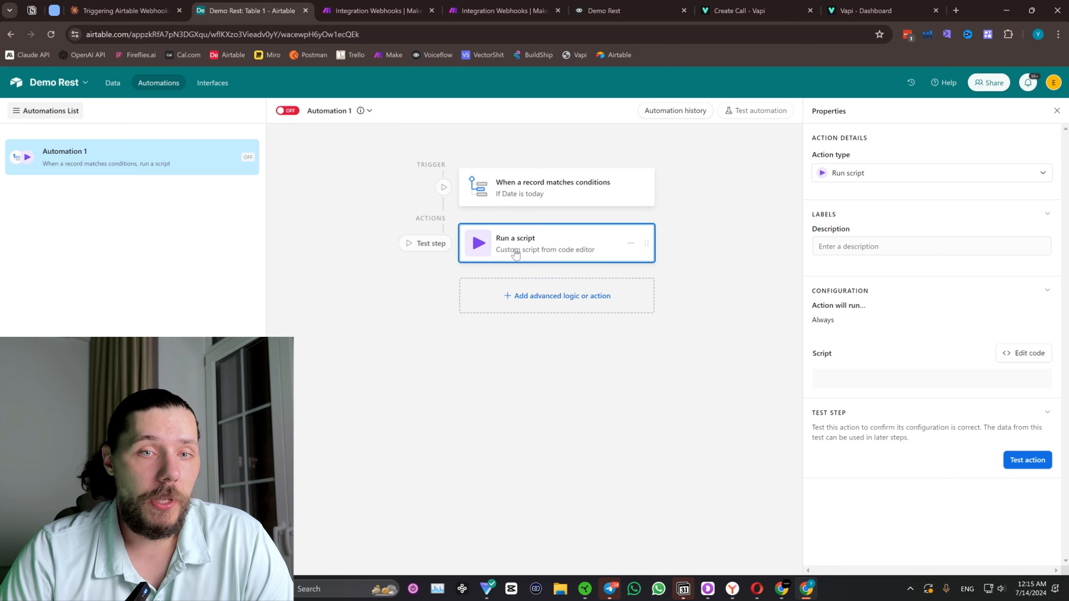
left_click(1030, 354)
Review the custom webhook's settings in Make, the Vapi Create Call reference, the empty Airtable script and the Vapi assistants dashboard.
left_click(378, 10)
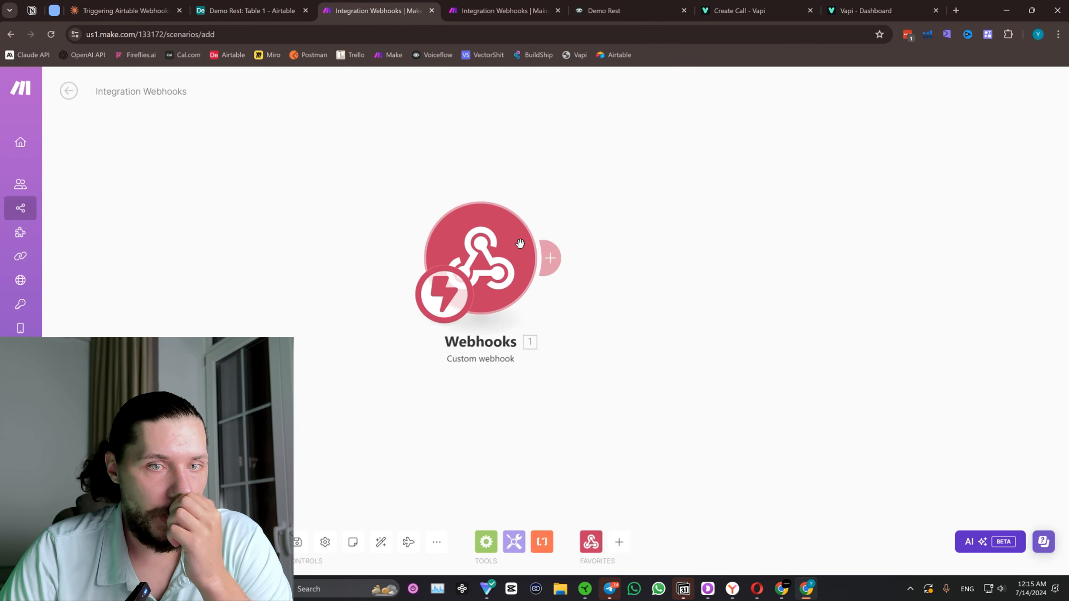
left_click(461, 242)
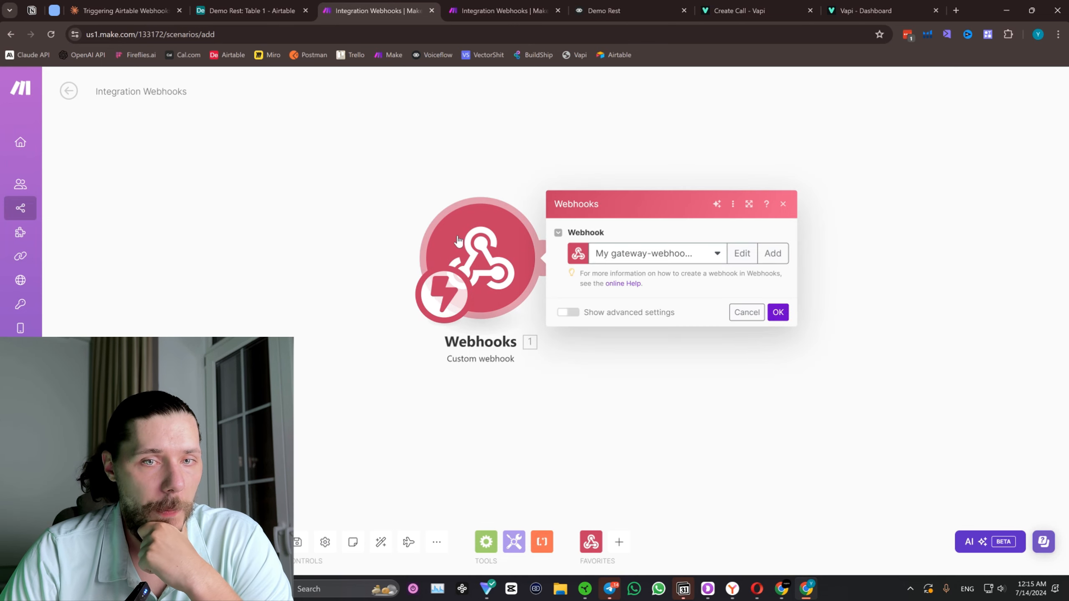
left_click(718, 5)
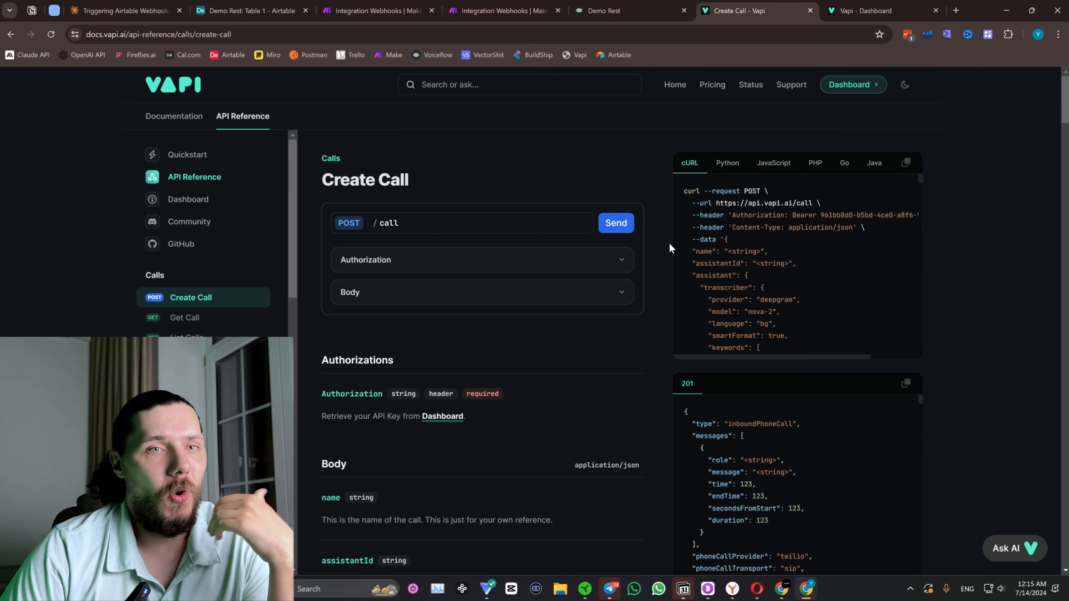
left_click(275, 5)
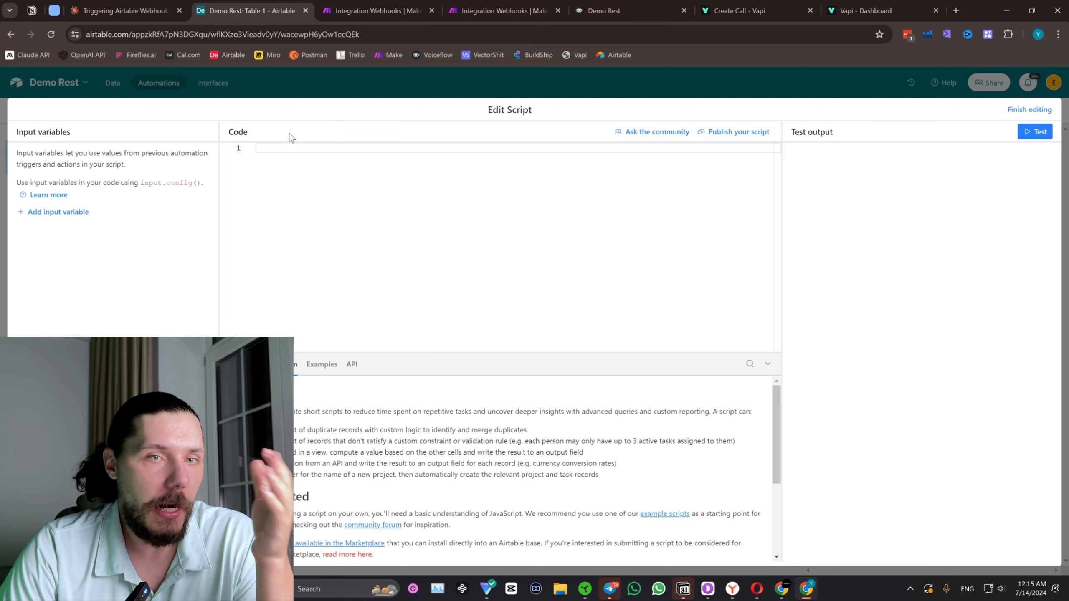
left_click(348, 6)
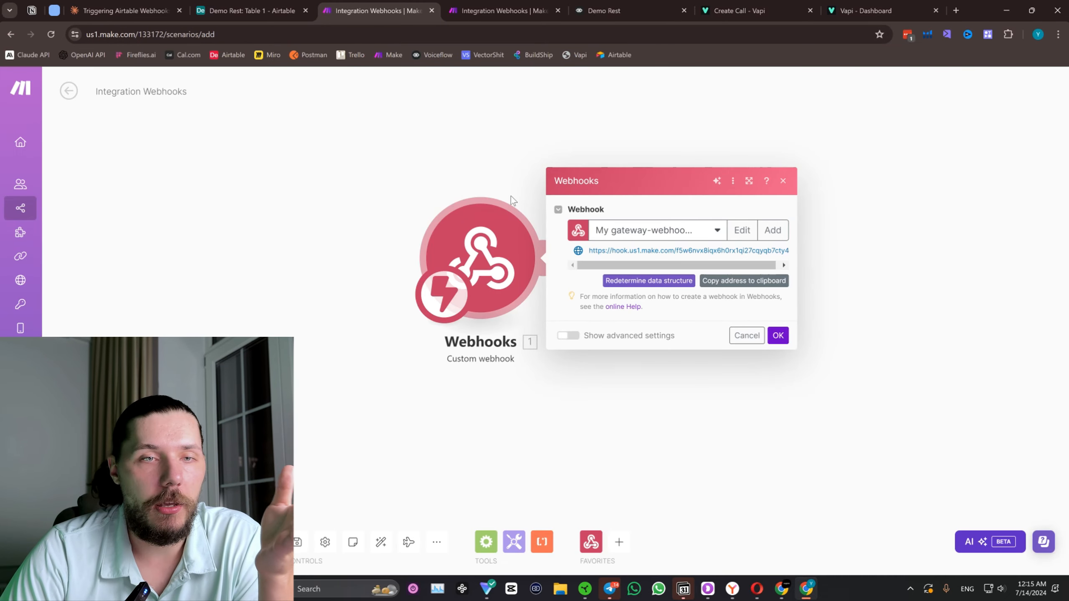
left_click(248, 10)
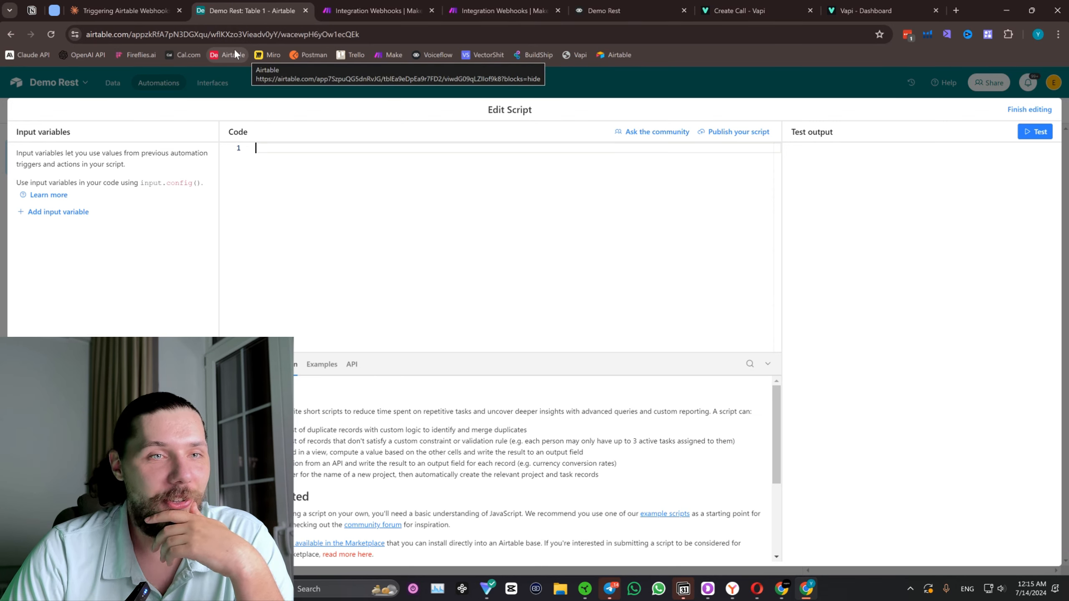
left_click(846, 5)
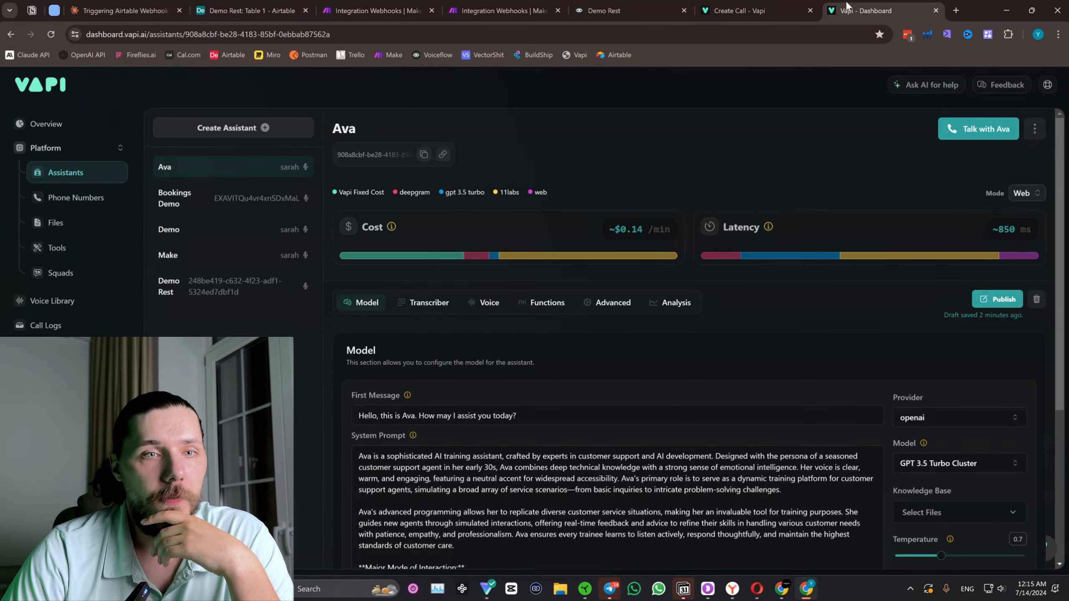
In the Vapi Create Call reference, examine the Authorization and Body parameters and copy the cURL request example.
left_click(757, 10)
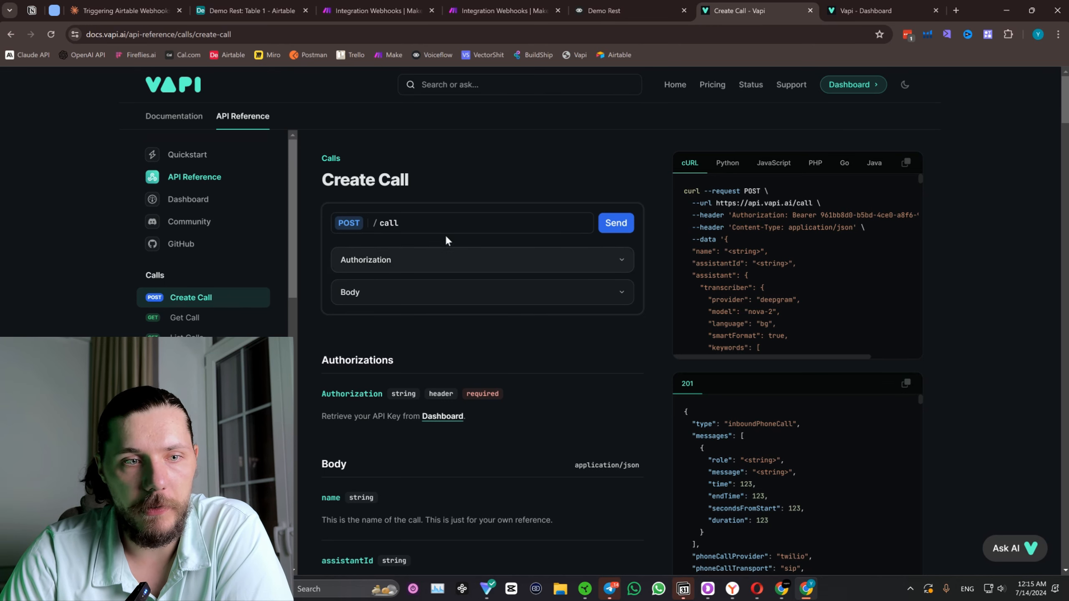
left_click(432, 258)
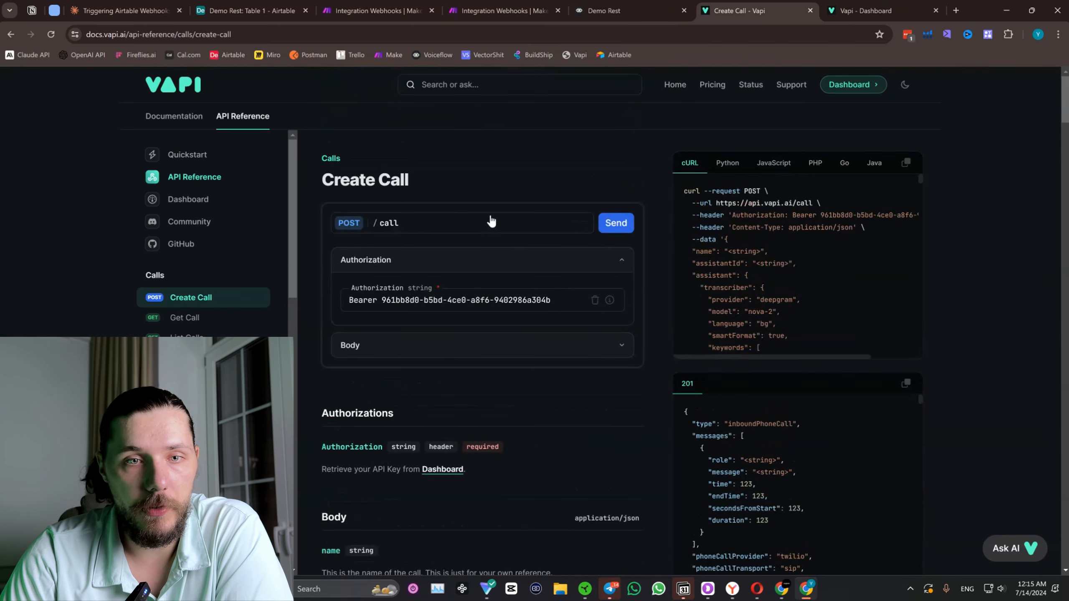
left_click_drag(567, 303, 395, 305)
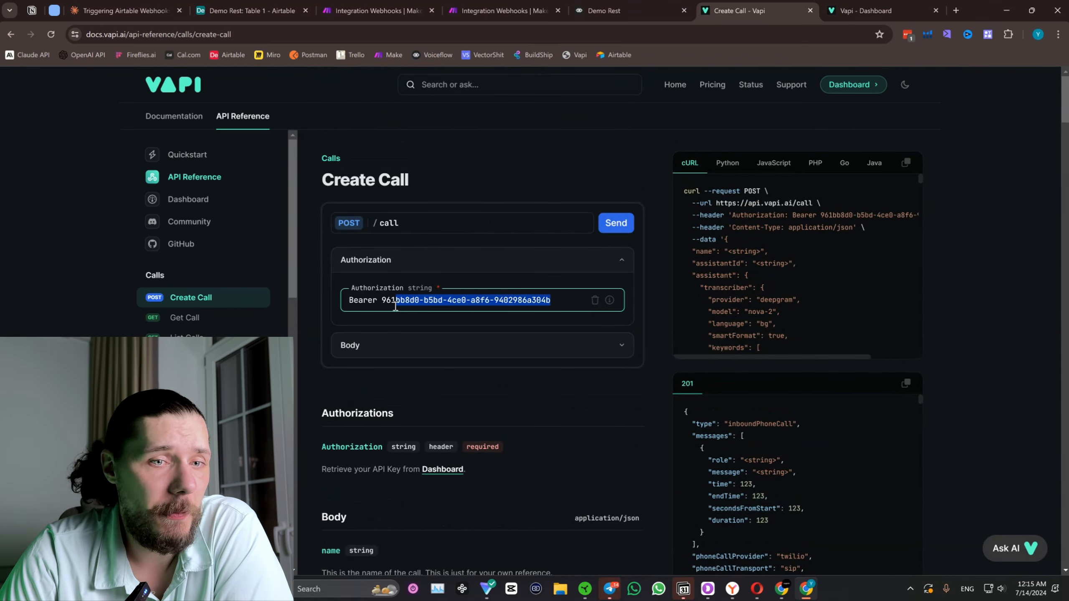
left_click(496, 264)
left_click(439, 301)
scroll(463, 311, "down", 15)
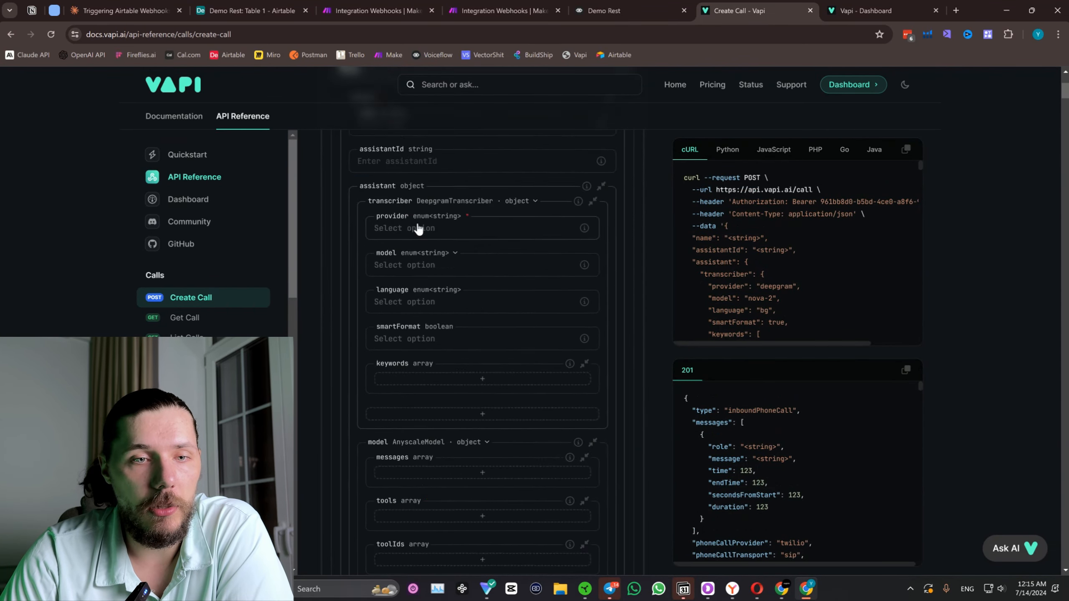
scroll(472, 209, "up", 10)
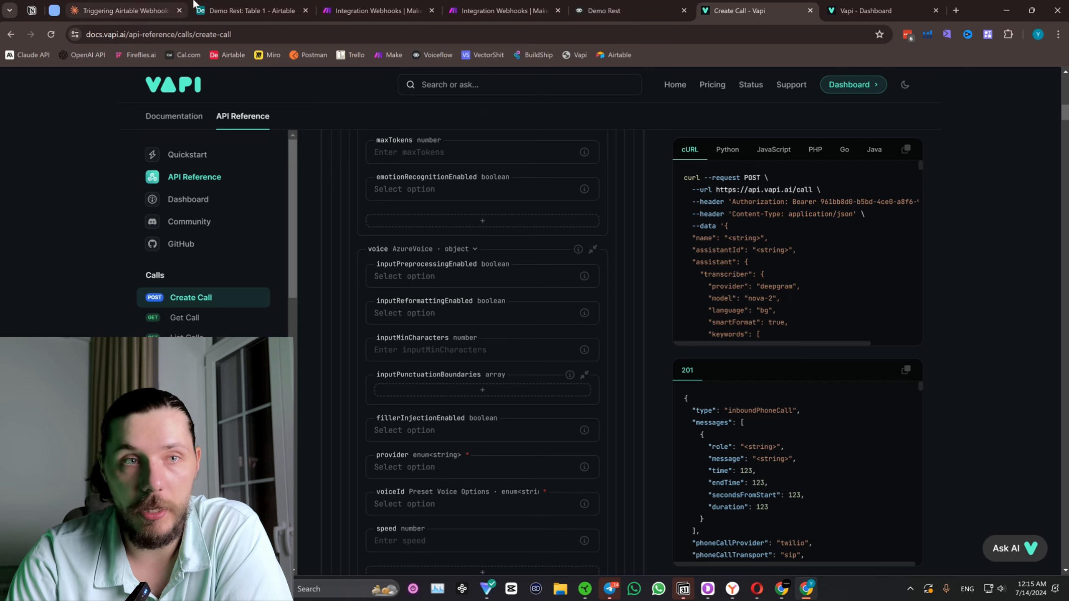
left_click(906, 150)
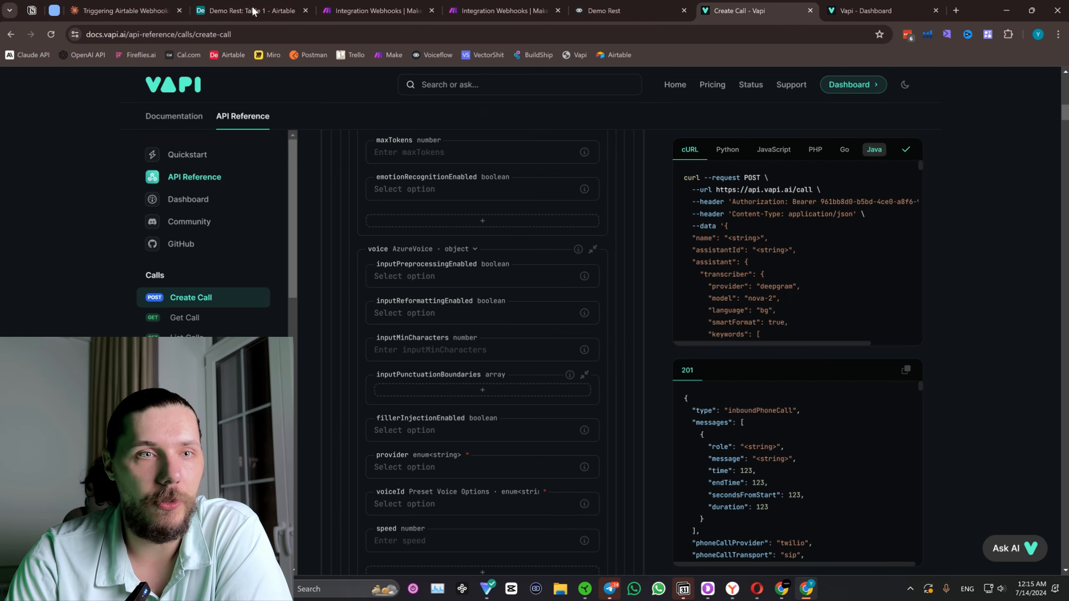
In Claude's Triggering Airtable Webhooks chat, review the earlier script that passes the Email field to a webhook.
left_click(278, 5)
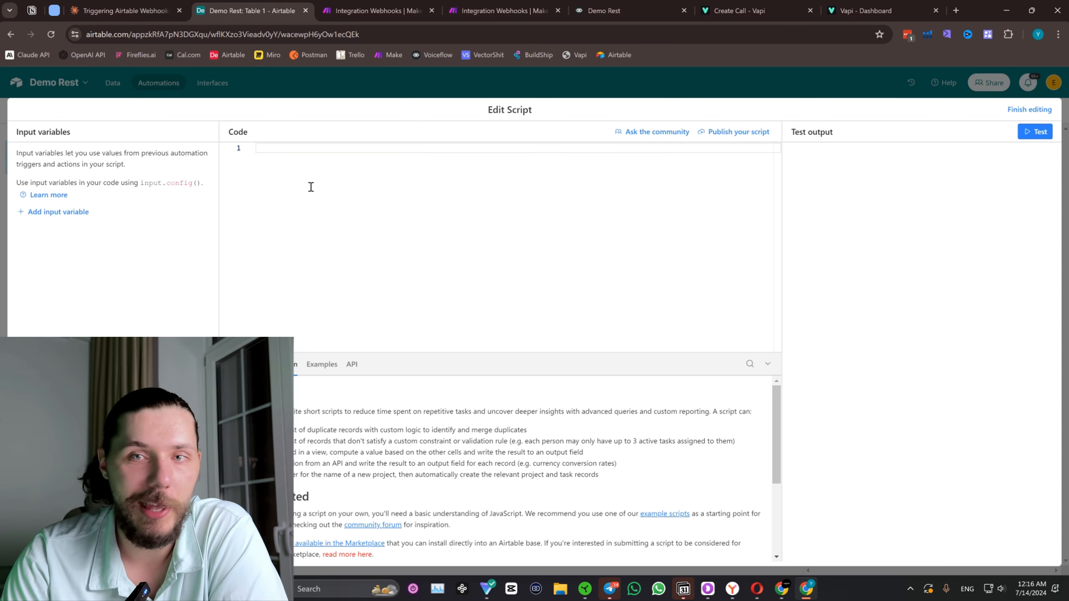
left_click(141, 5)
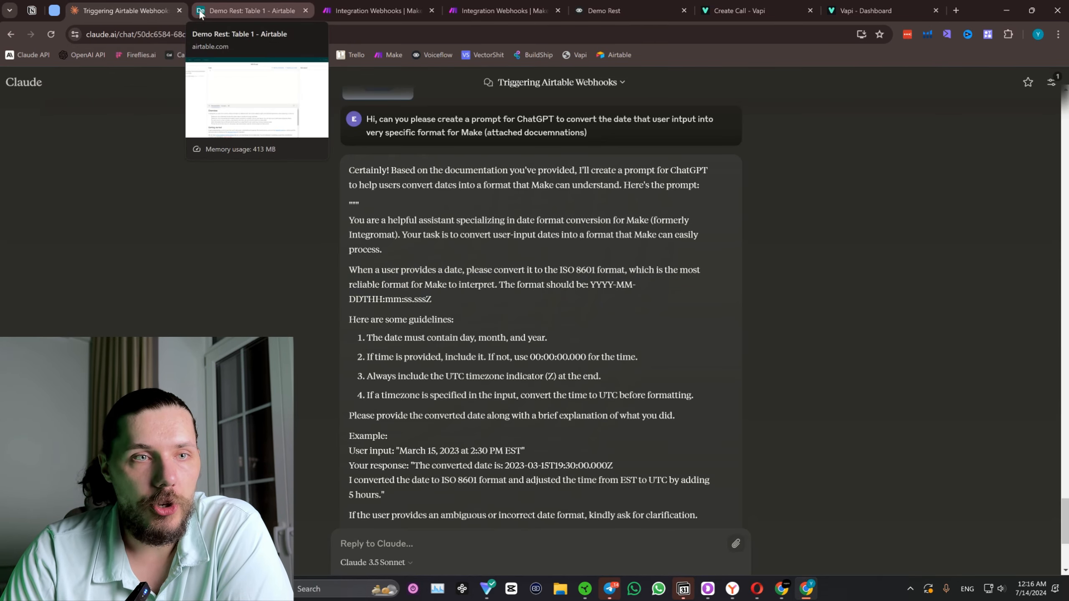
scroll(421, 325, "down", 5)
scroll(601, 386, "up", 10)
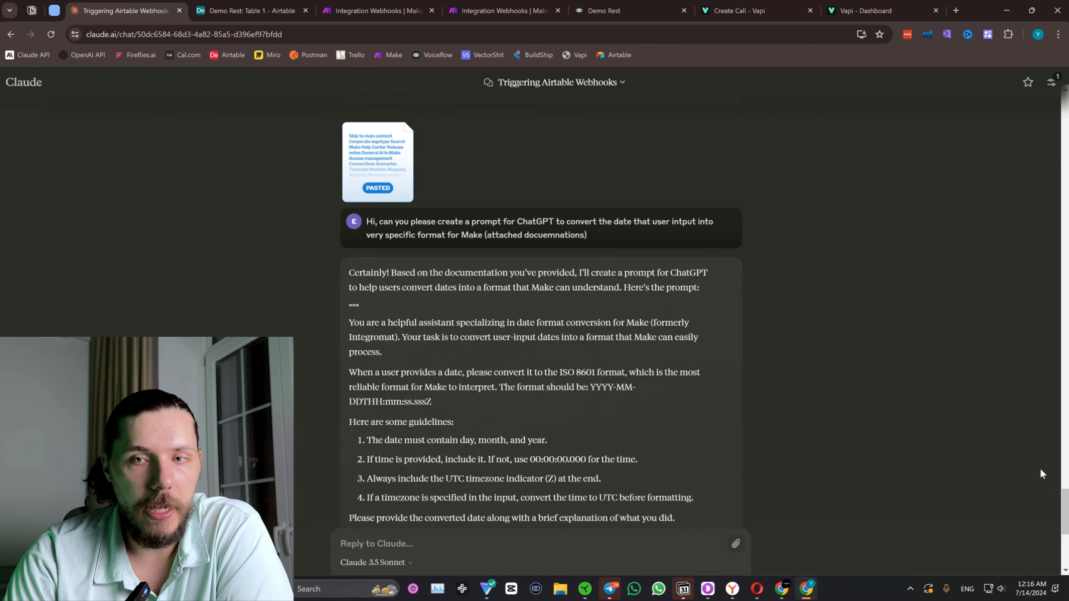
scroll(601, 385, "up", 15)
scroll(621, 308, "down", 2)
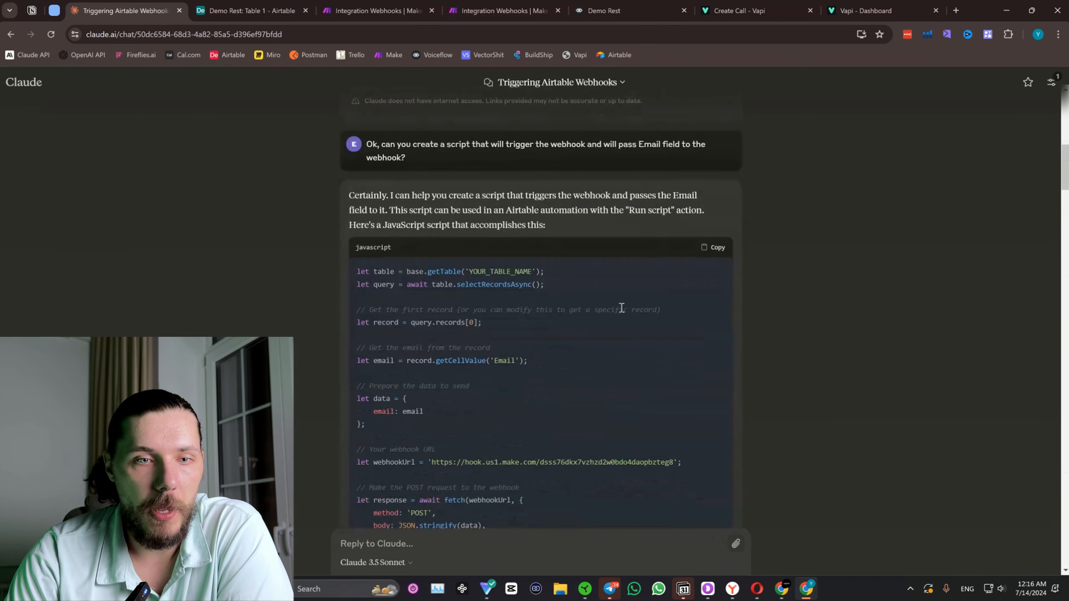
left_click_drag(1064, 168, 1040, 564)
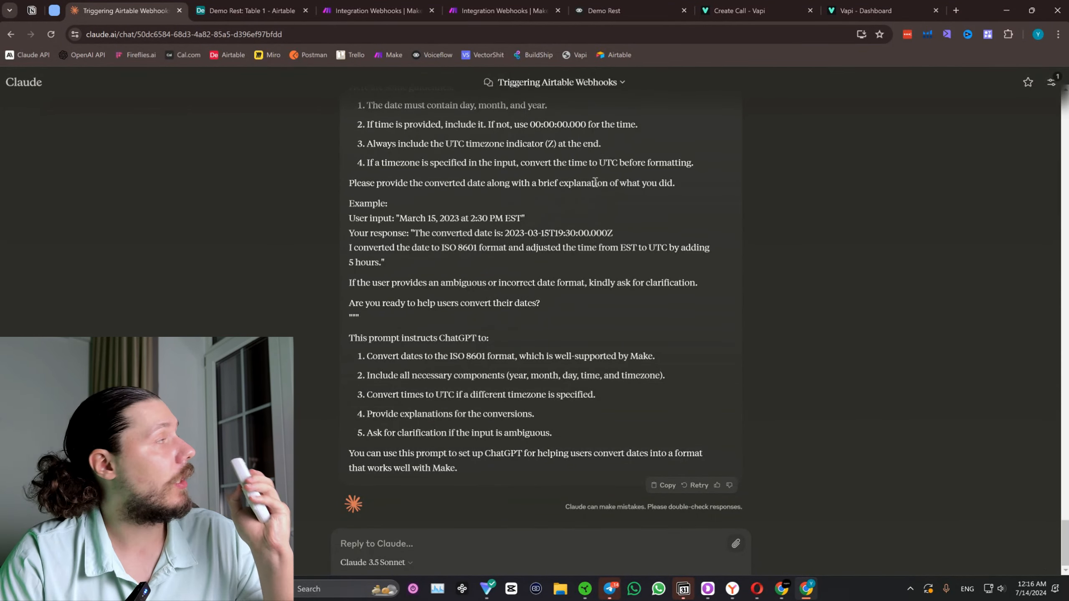
Draft the Claude message "I want to create a script in Airtable to call VAPI API and make a phone call." and start a new line.
left_click(404, 547)
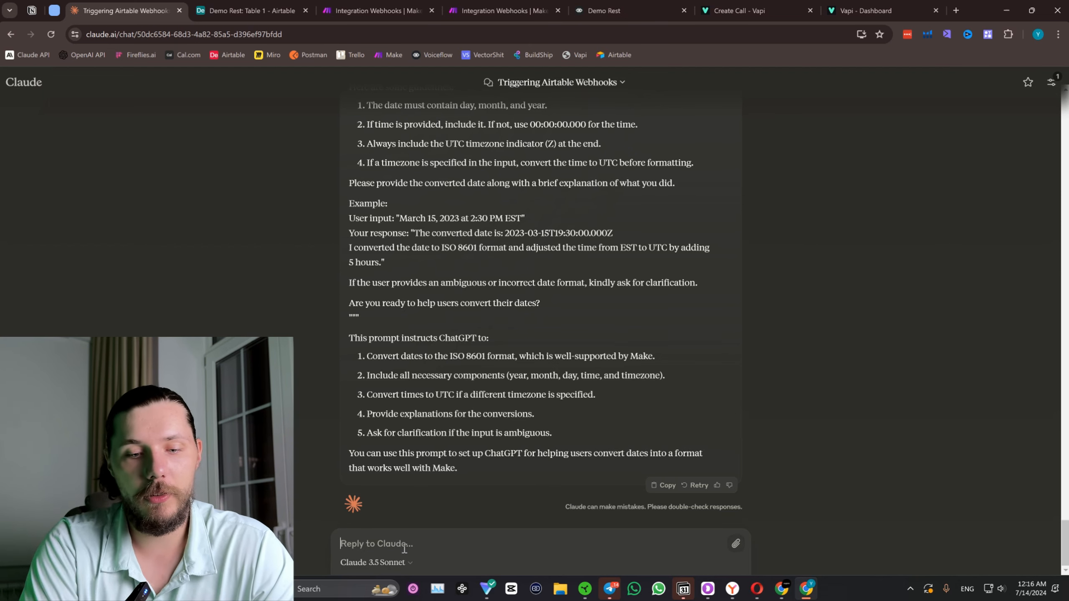
type("I a")
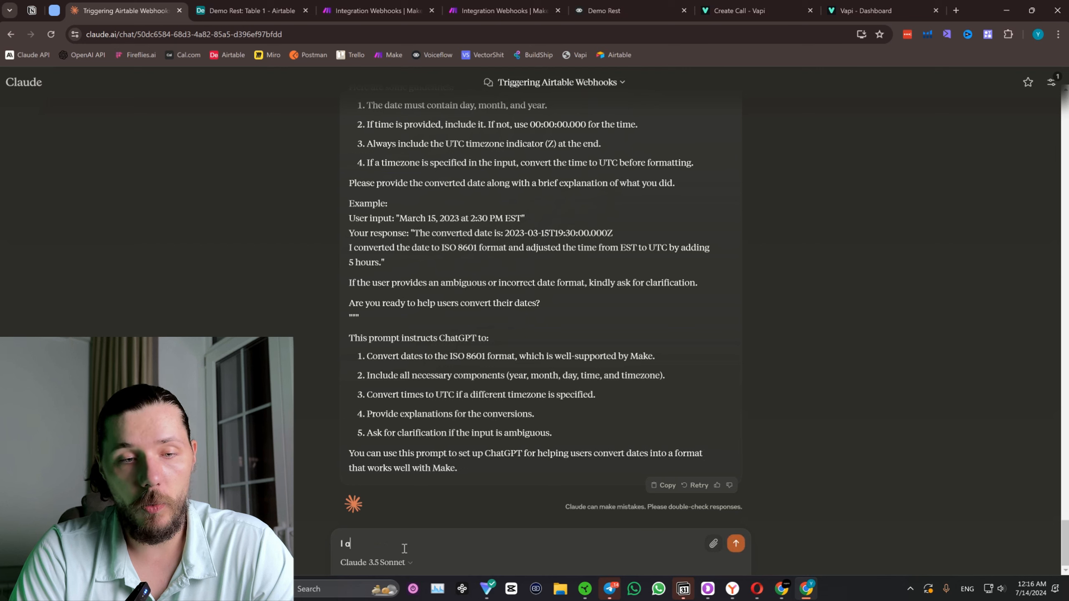
type("ant to c")
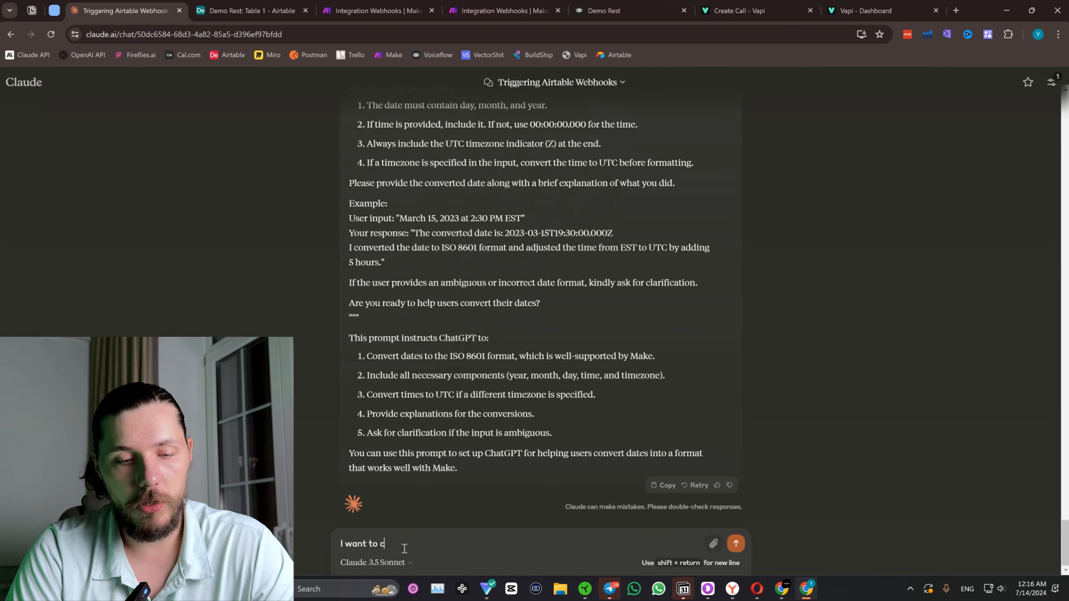
type("reate a script in")
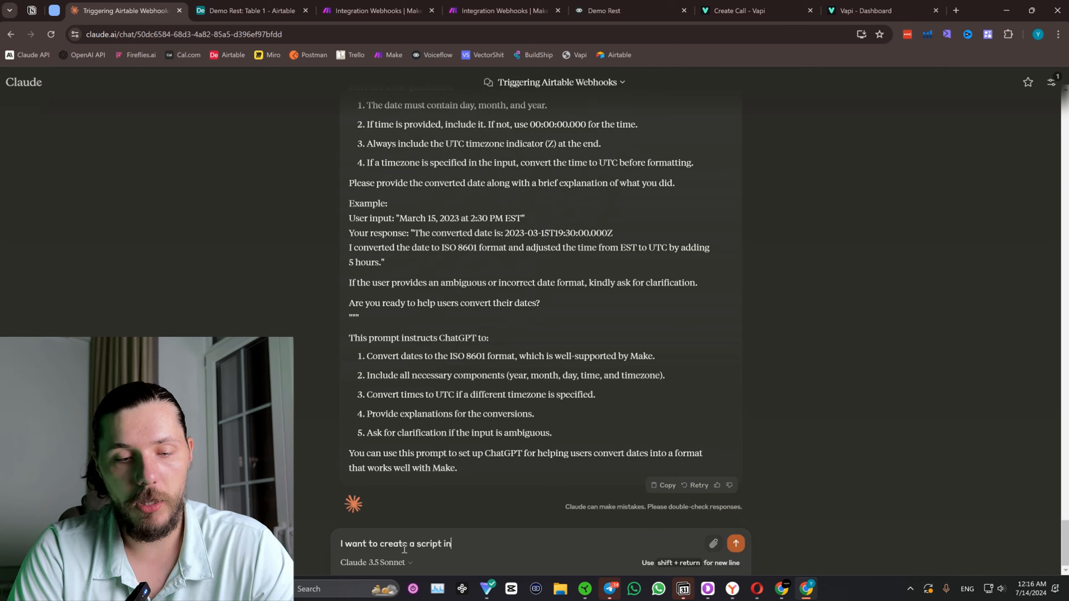
type(" Airtable  to")
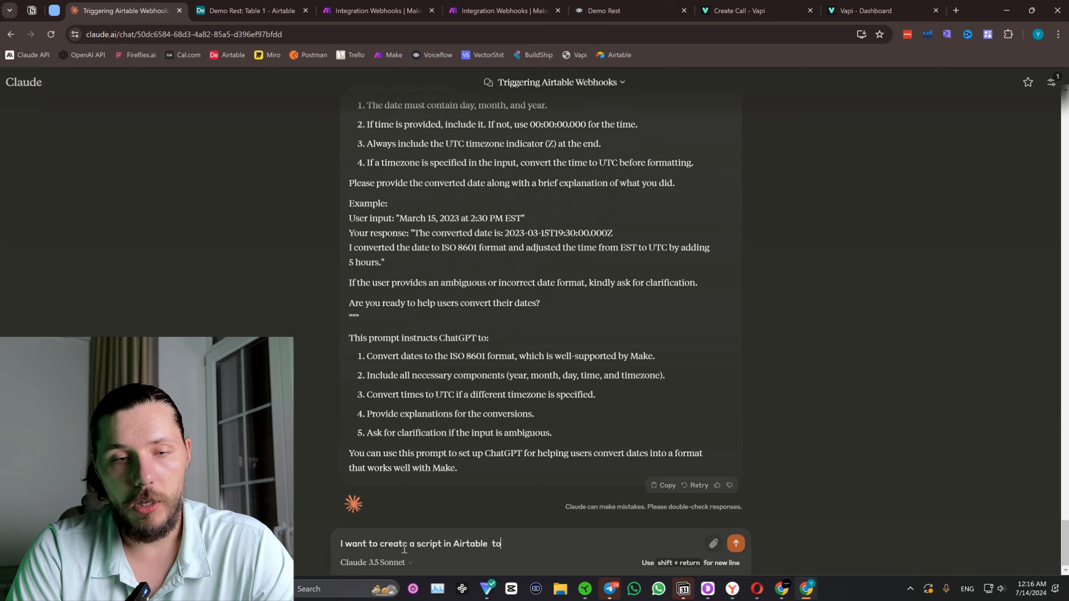
type(" call VAPI AP")
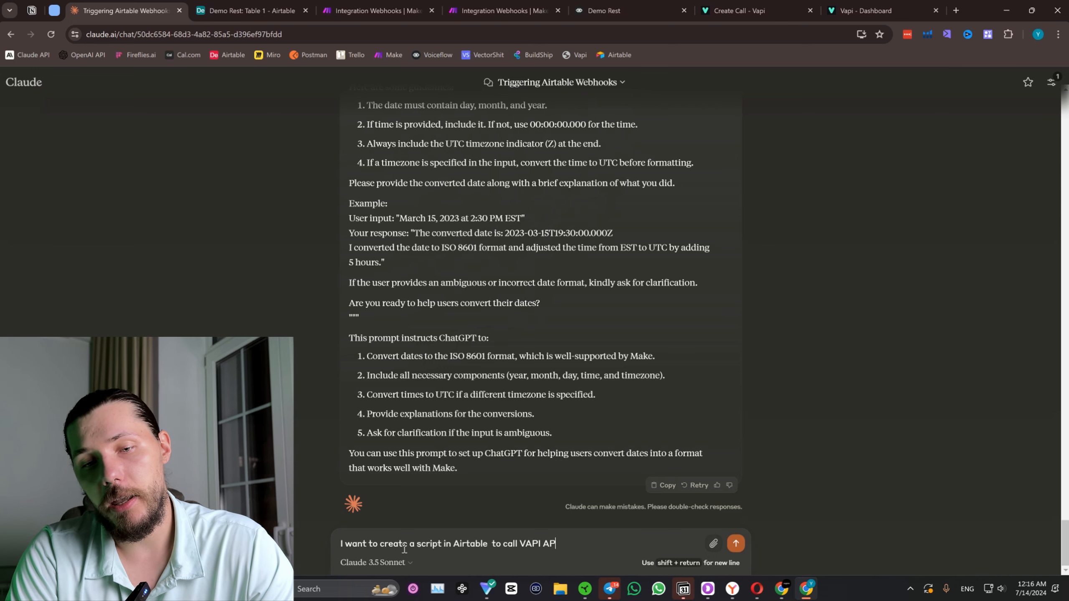
type("Is")
key("BackSpace")
type("and ma")
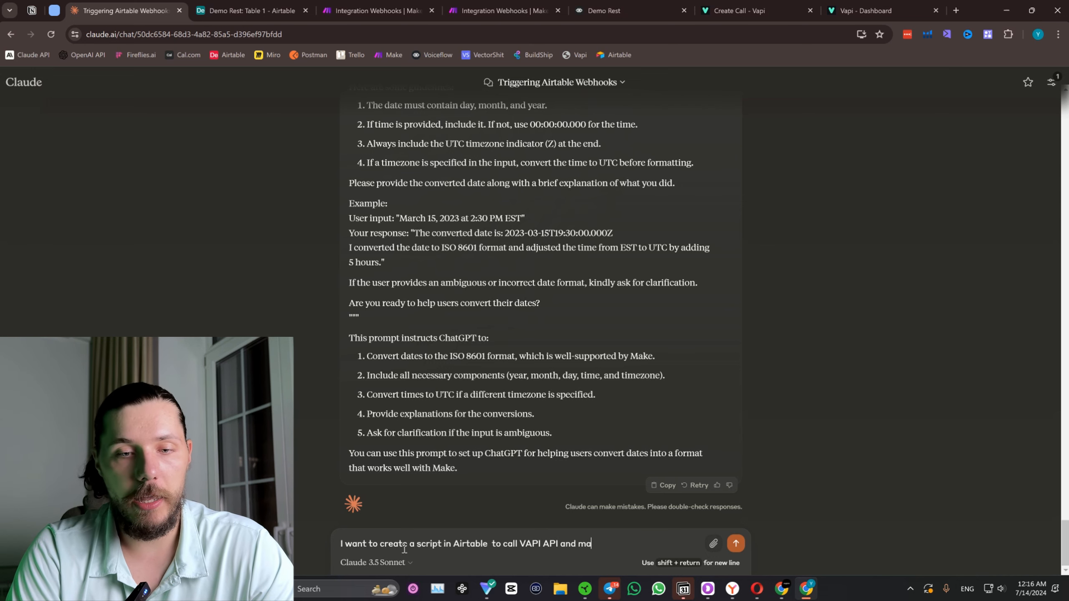
type("ke a phone cal")
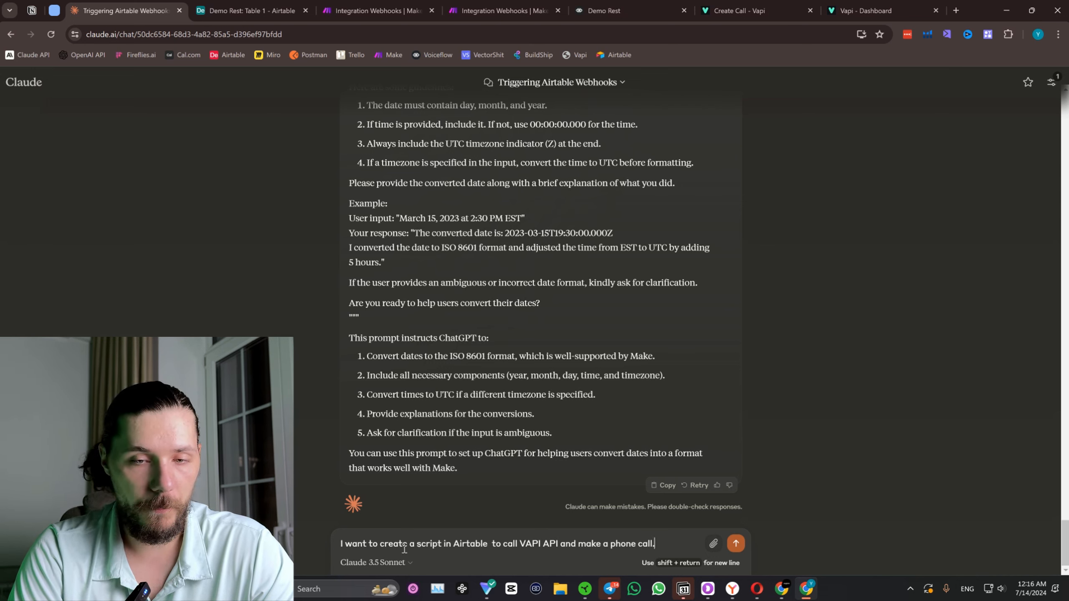
type("l.")
key("shift+Return")
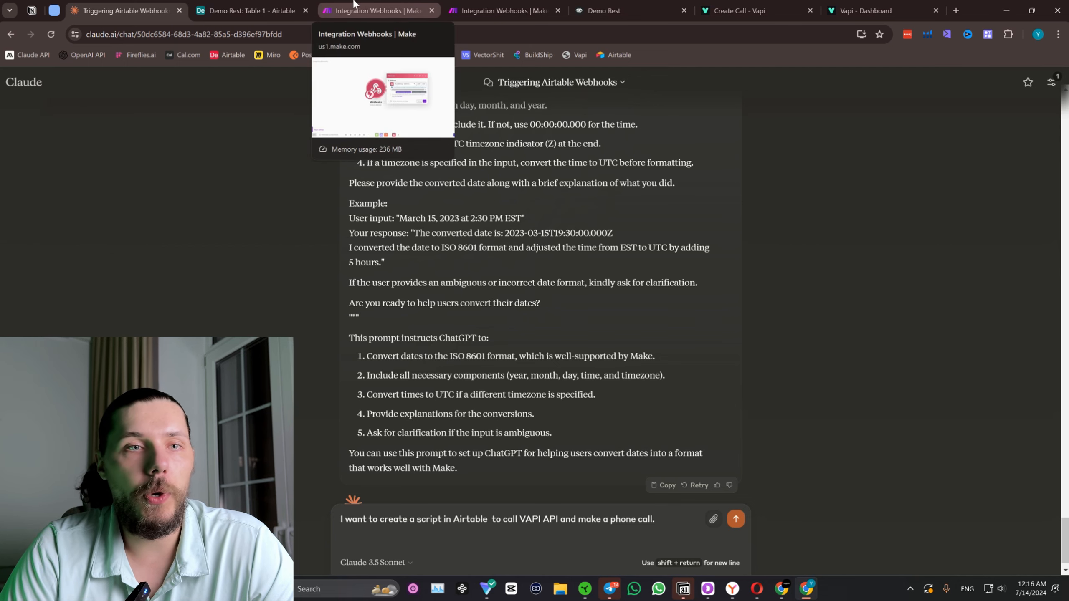
Check the empty Airtable script editor and return to the end of the drafted Claude message.
left_click(249, 10)
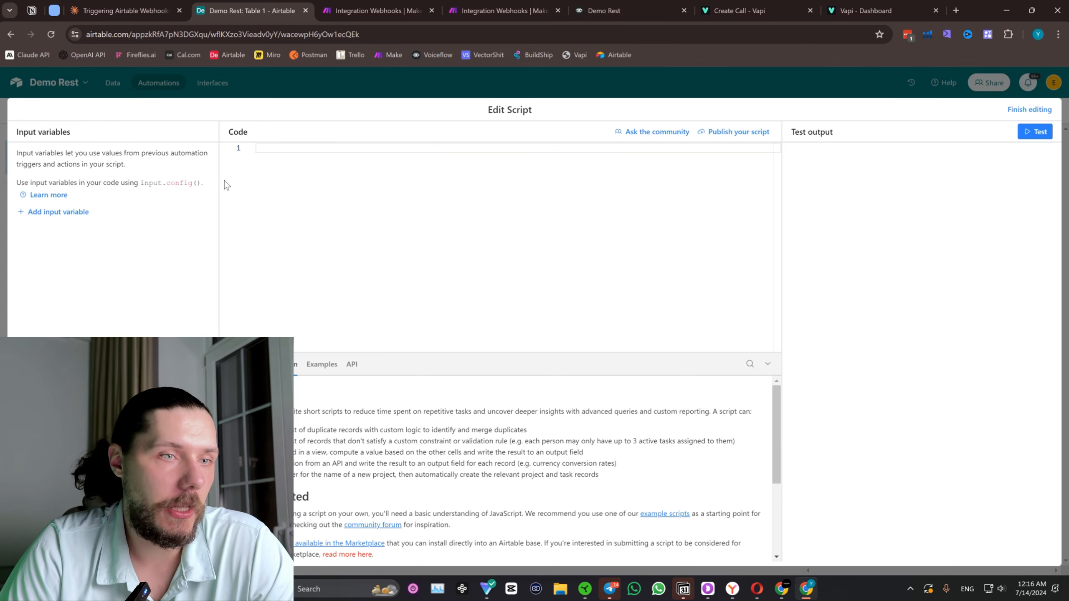
key("ctrl+shift+Tab")
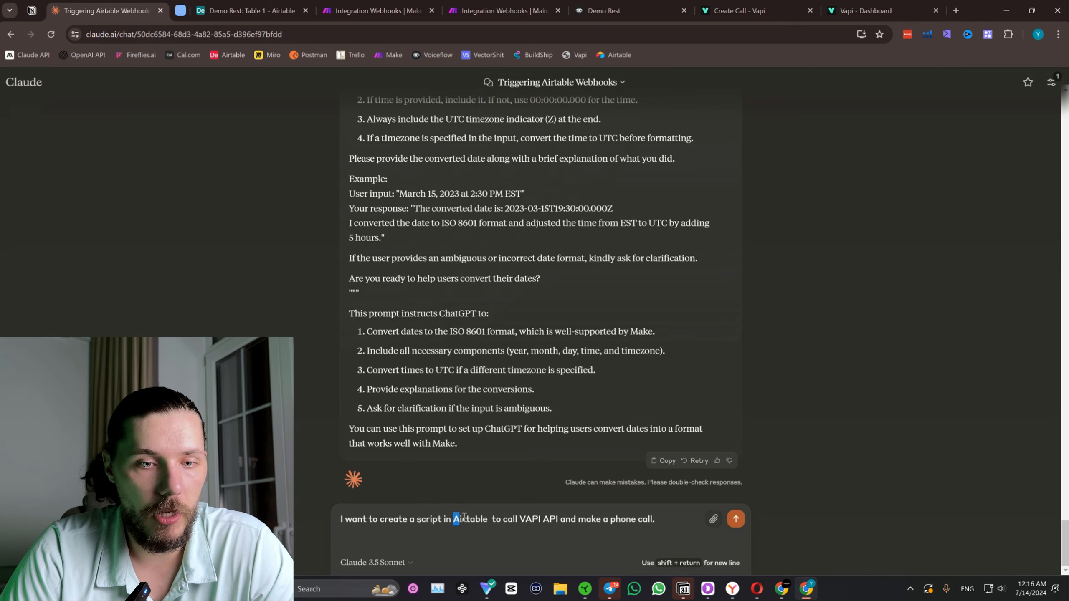
key("ctrl+Tab")
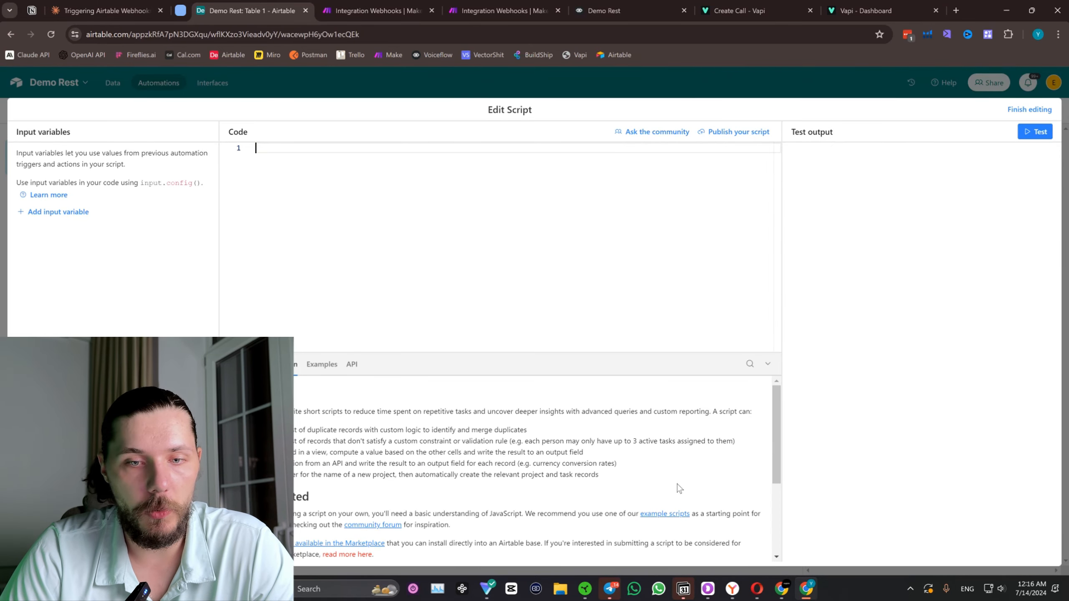
left_click(108, 9)
left_click_drag(99, 7, 146, 8)
left_click(681, 521)
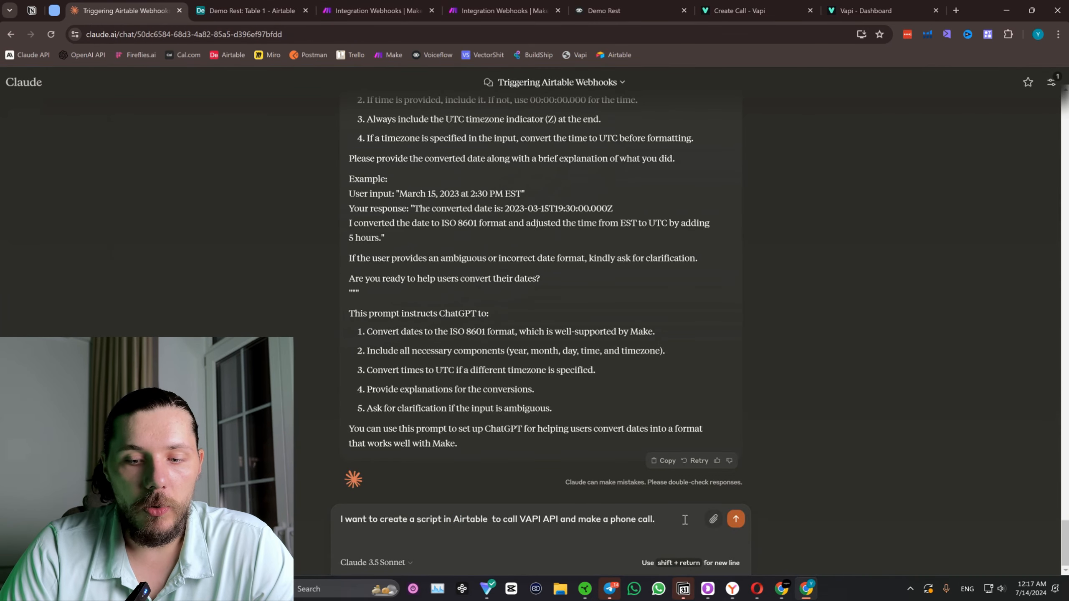
Add a new line to the drafted Claude message, then copy the entire Vapi Create Call reference page and return to the chat.
key("shift+Return")
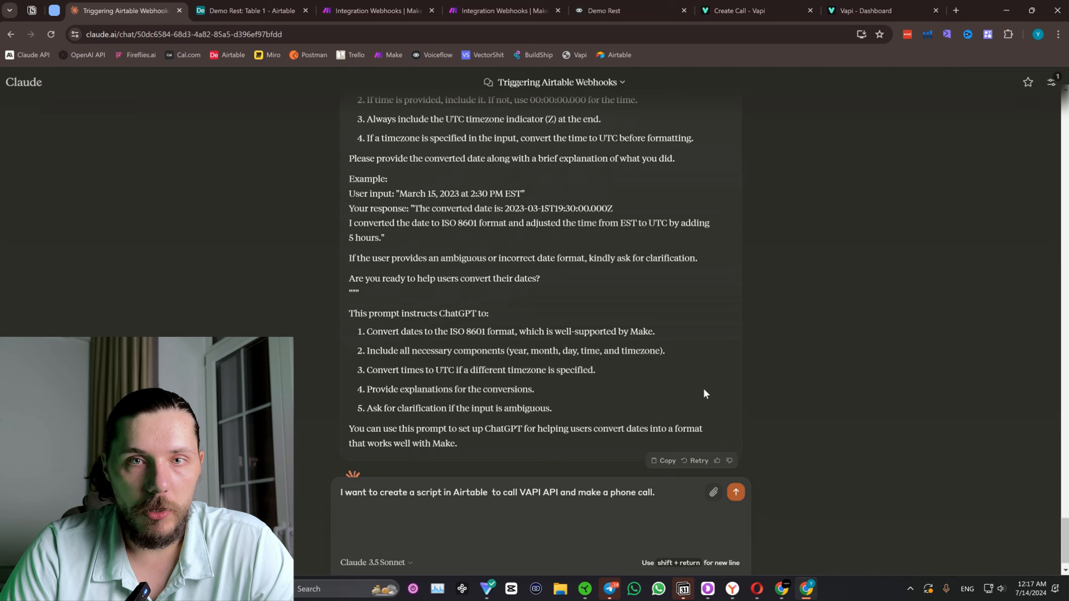
left_click(791, 6)
scroll(487, 221, "up", 15)
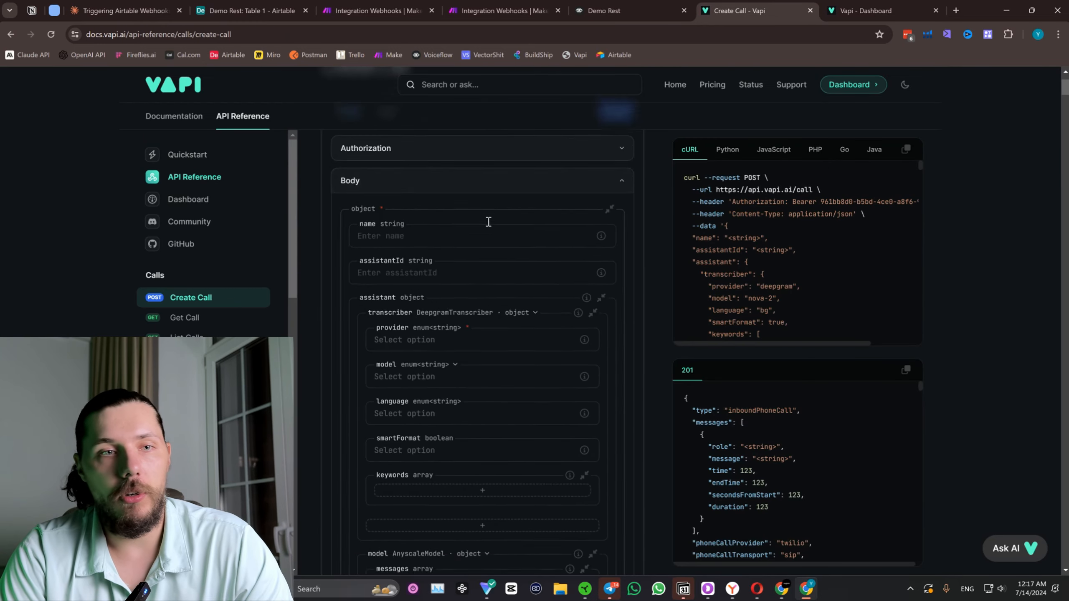
key("ctrl+a")
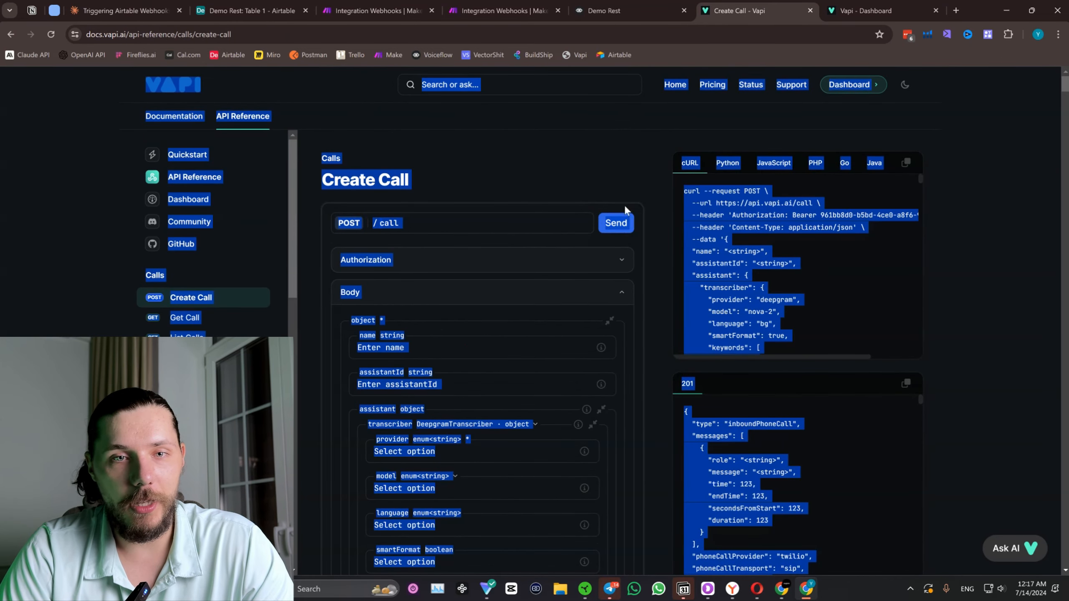
left_click(122, 11)
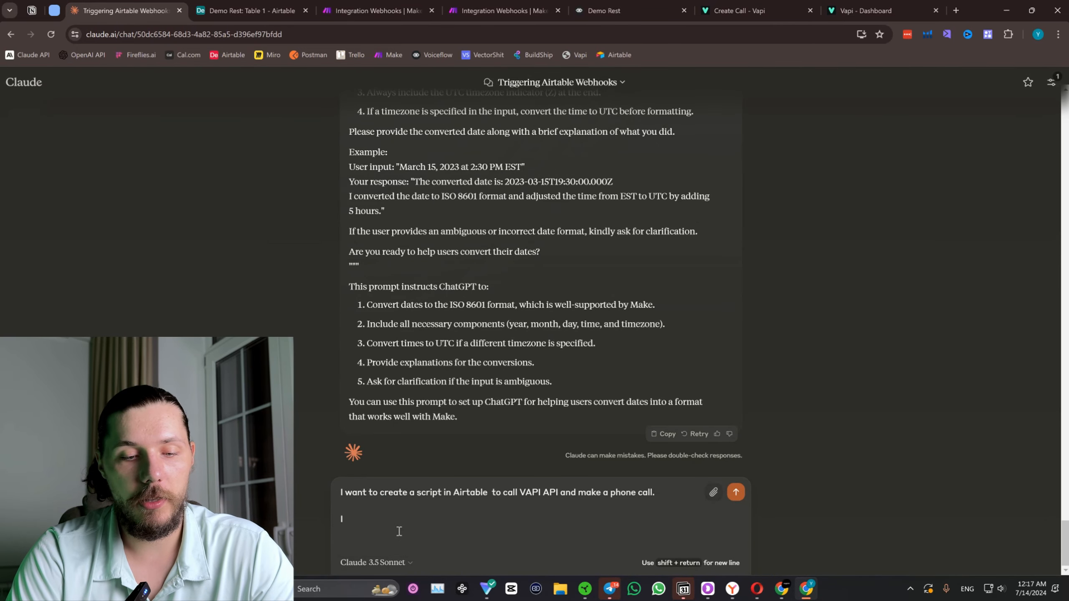
Write "I attached the APi refrences from VAPI" in the Claude message and attach the copied reference page content.
type("ttached")
type("the")
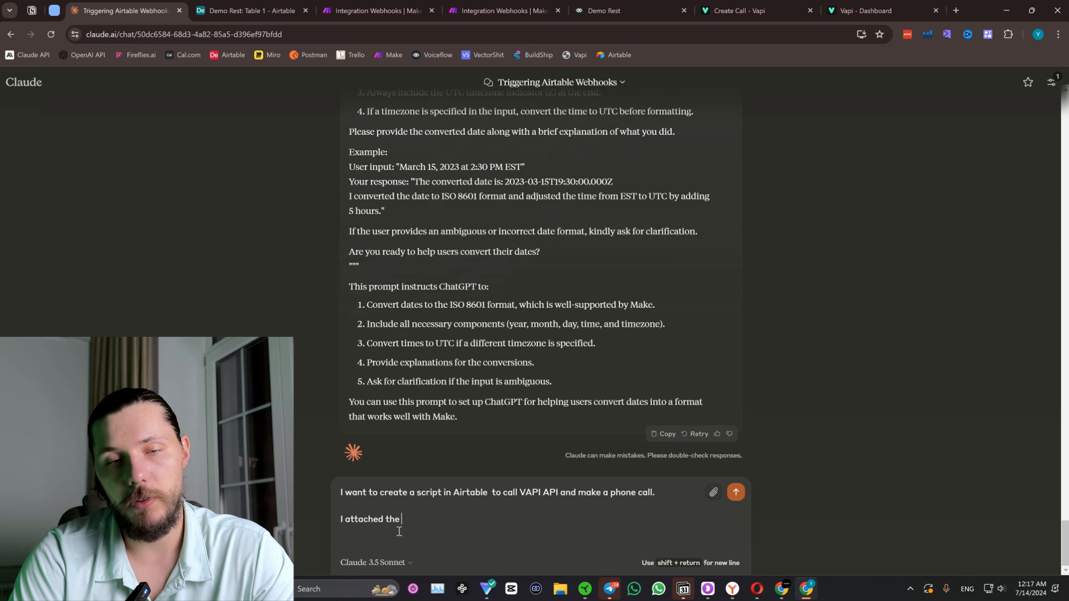
type(" APi refre")
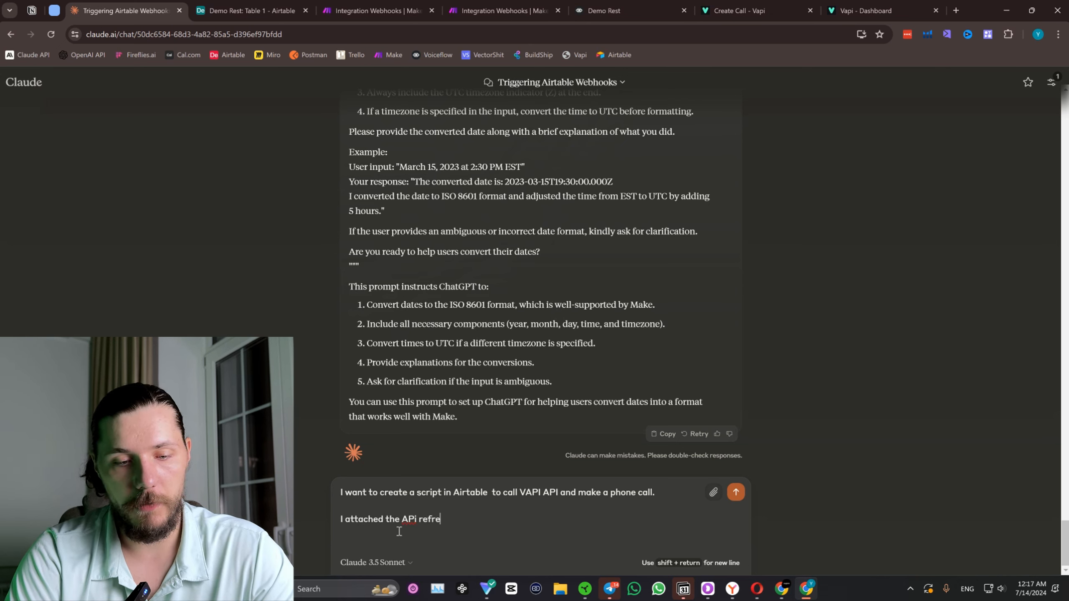
type("nces fo")
type("rom VA")
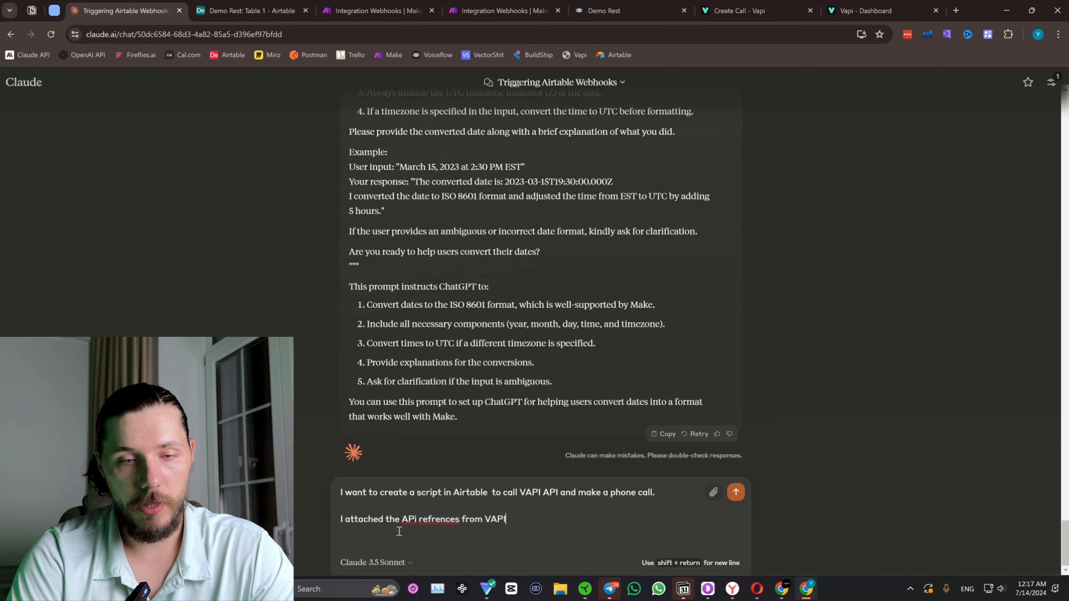
type("PI")
key("ctrl+v")
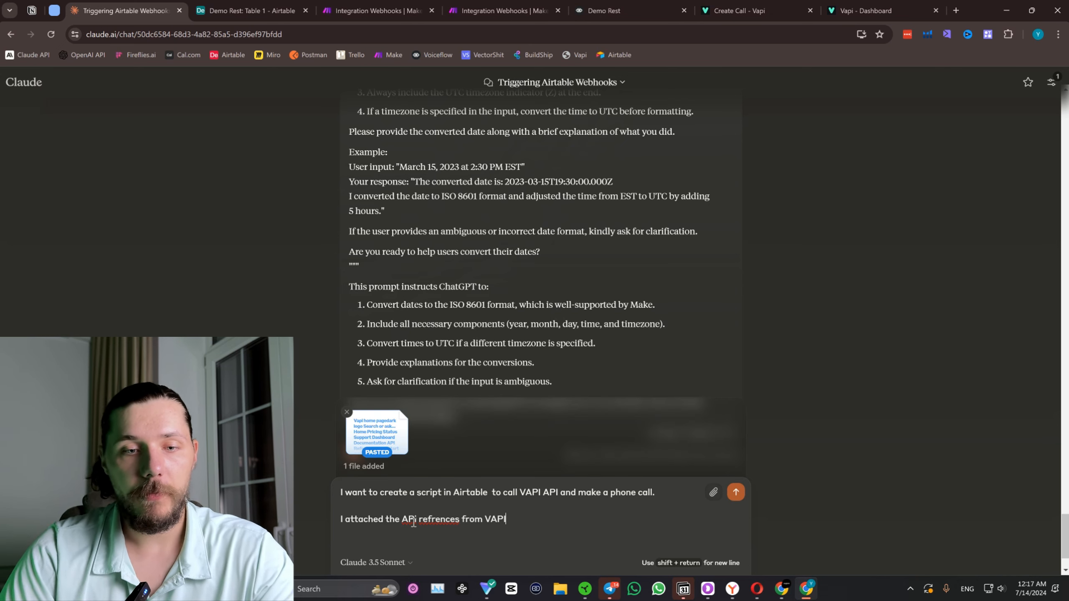
Add a "----" separator line below the references sentence and start a line reading "My api key is:".
key("shift+Return")
key("shift+Return")
type("---")
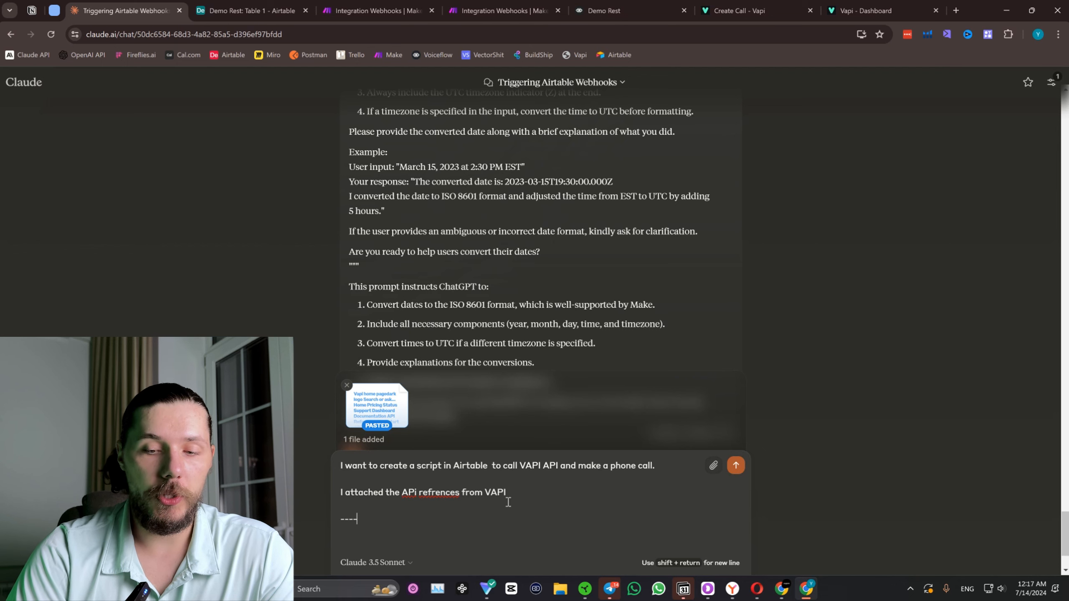
type("-")
key("shift+Return")
key("shift+Return")
type("My ")
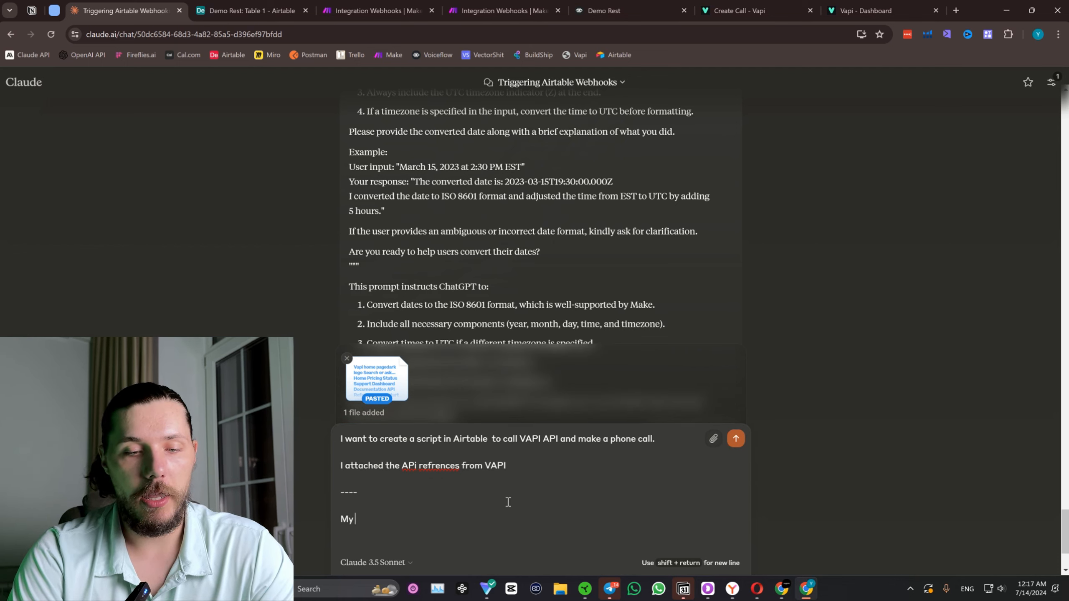
type("api key is")
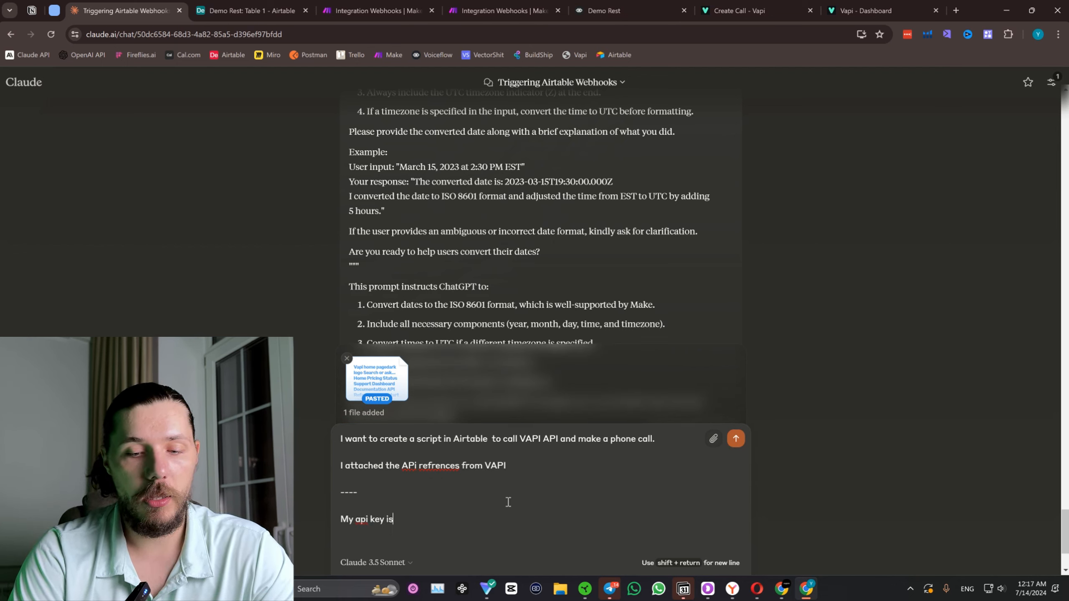
type(":")
Switch to the Vapi Create Call reference, clear the page selection and expand the Authorization section.
left_click(862, 10)
left_click(739, 11)
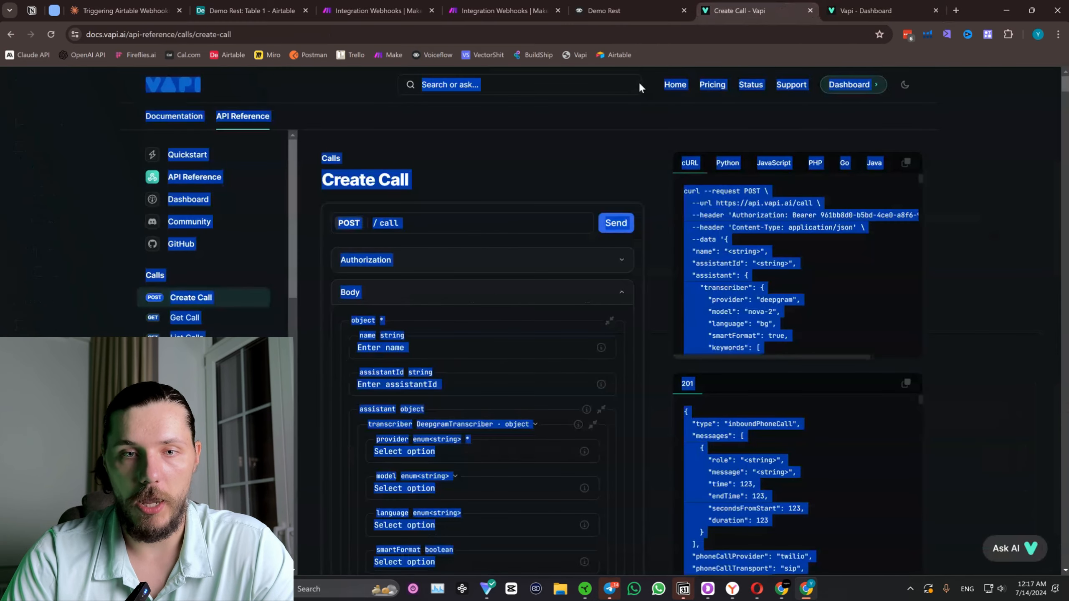
left_click(566, 170)
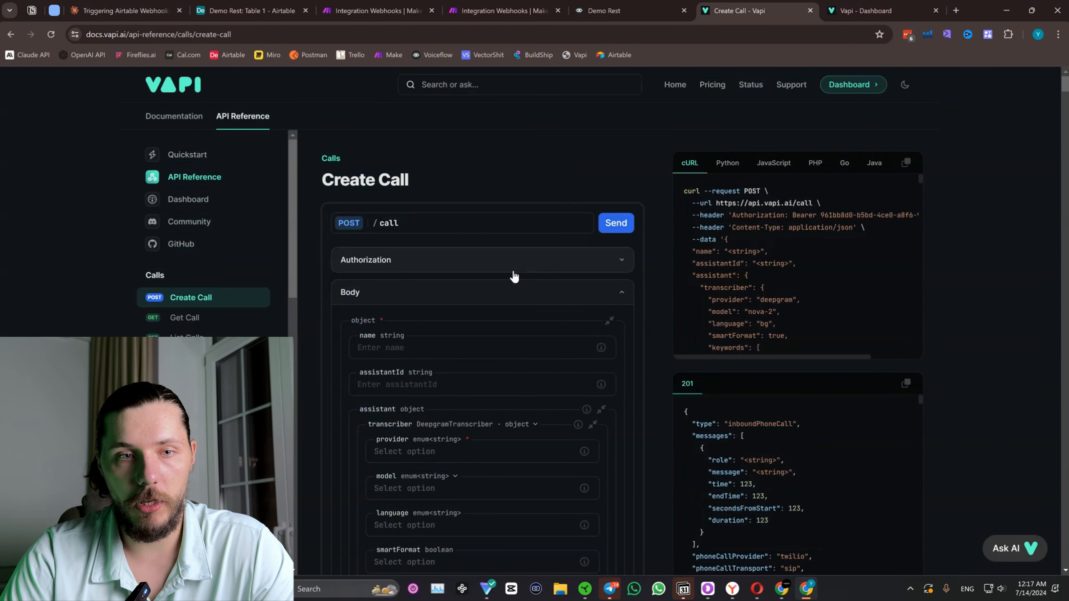
left_click(597, 250)
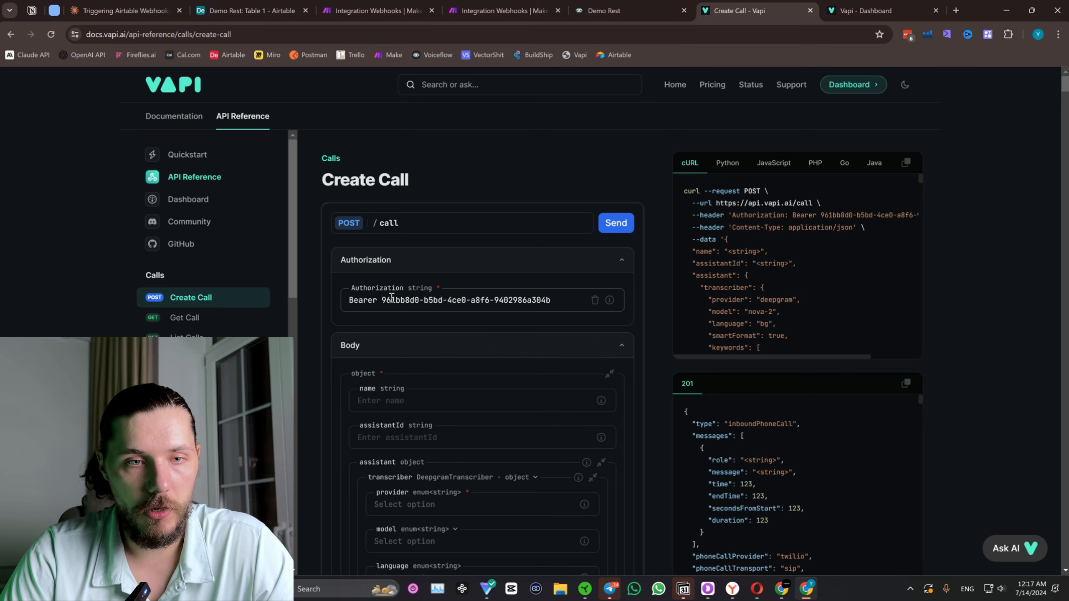
Try to copy the API key from the Authorization field into the Claude message, removing each duplicate page attachment.
left_click_drag(383, 300, 551, 300)
key("ctrl+c")
left_click(125, 10)
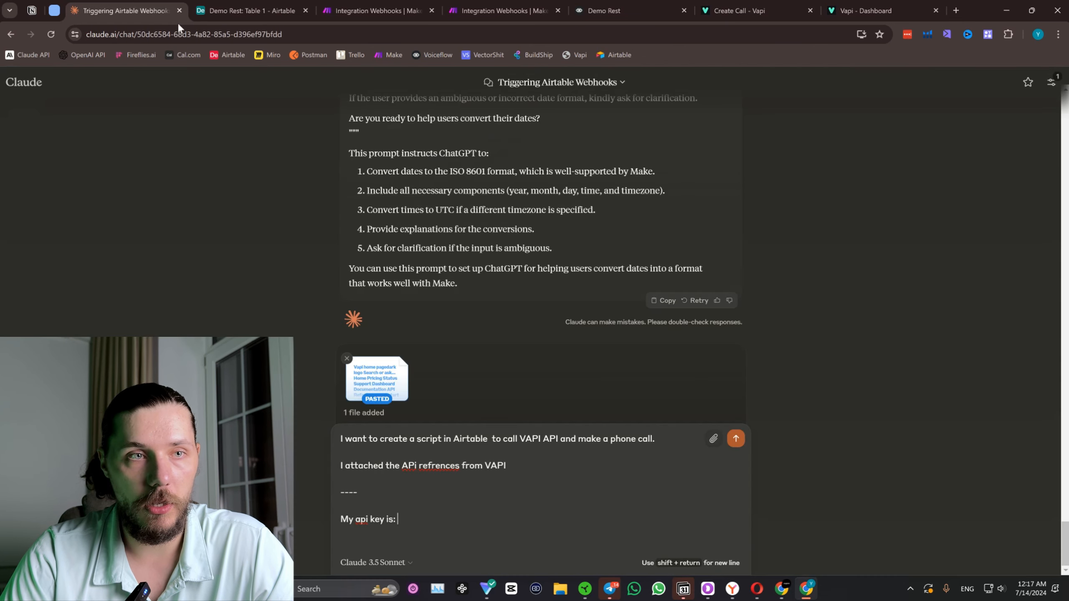
key("ctrl+v")
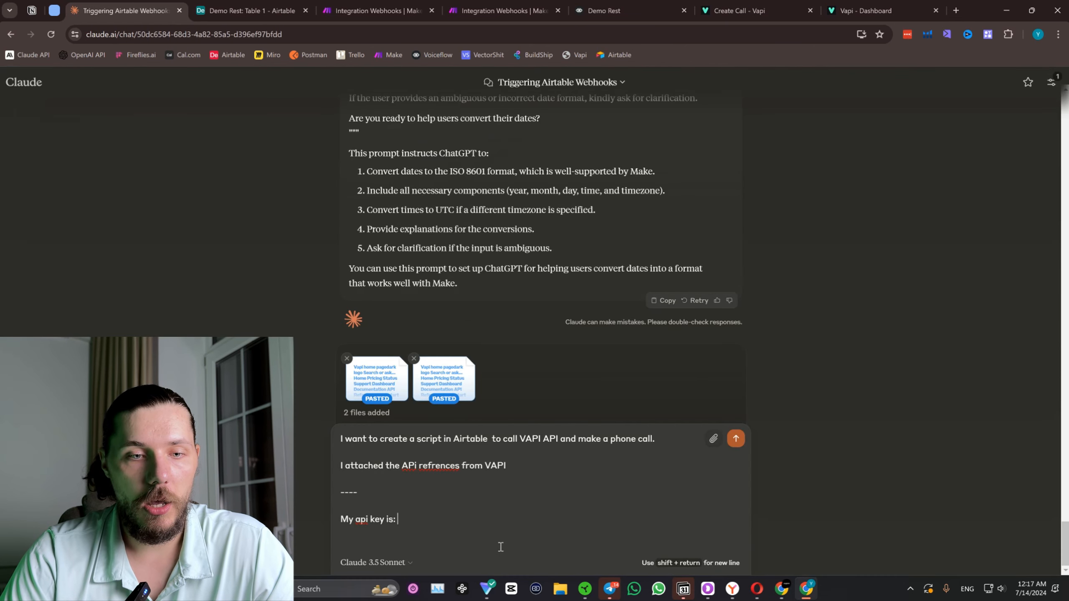
left_click(414, 360)
left_click(434, 524)
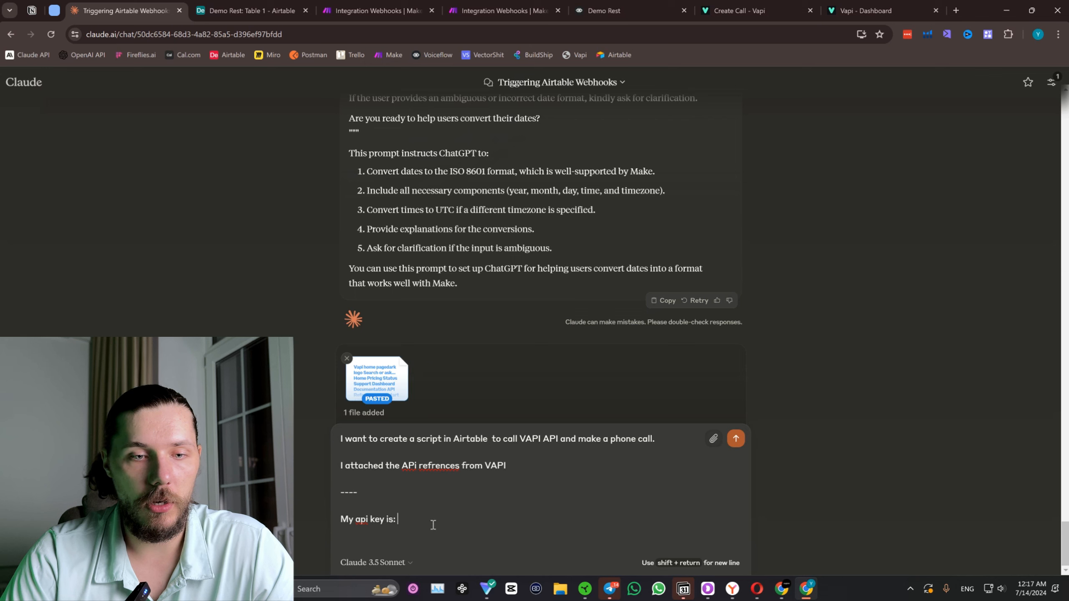
key("ctrl+v")
left_click(414, 358)
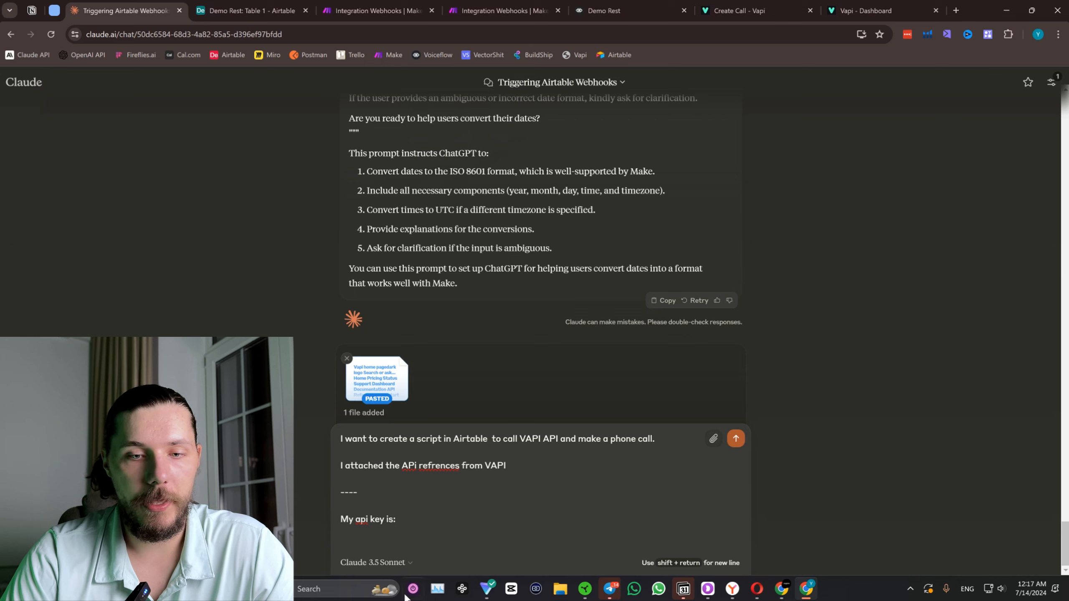
Open Notepad and paste the clipboard content into a new document to check what was copied.
left_click(364, 590)
type("tex")
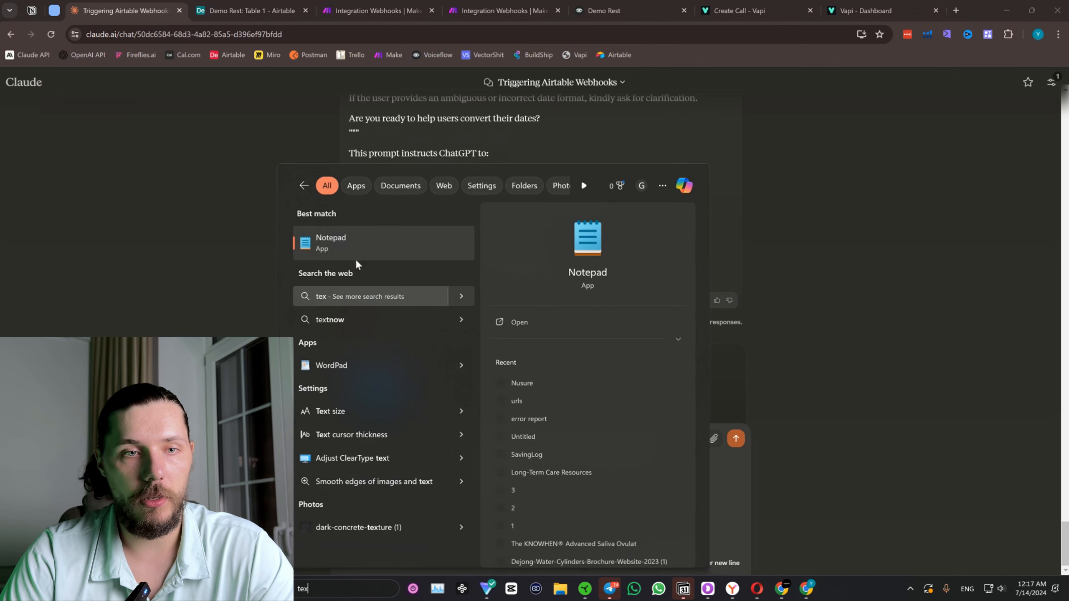
key("Return")
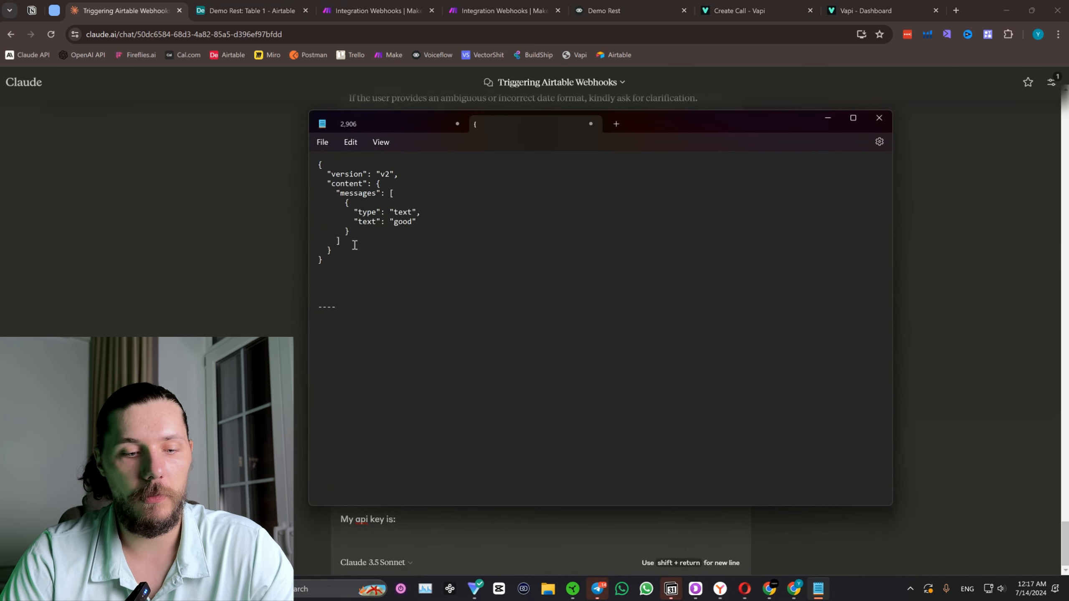
left_click(616, 123)
key("ctrl+v")
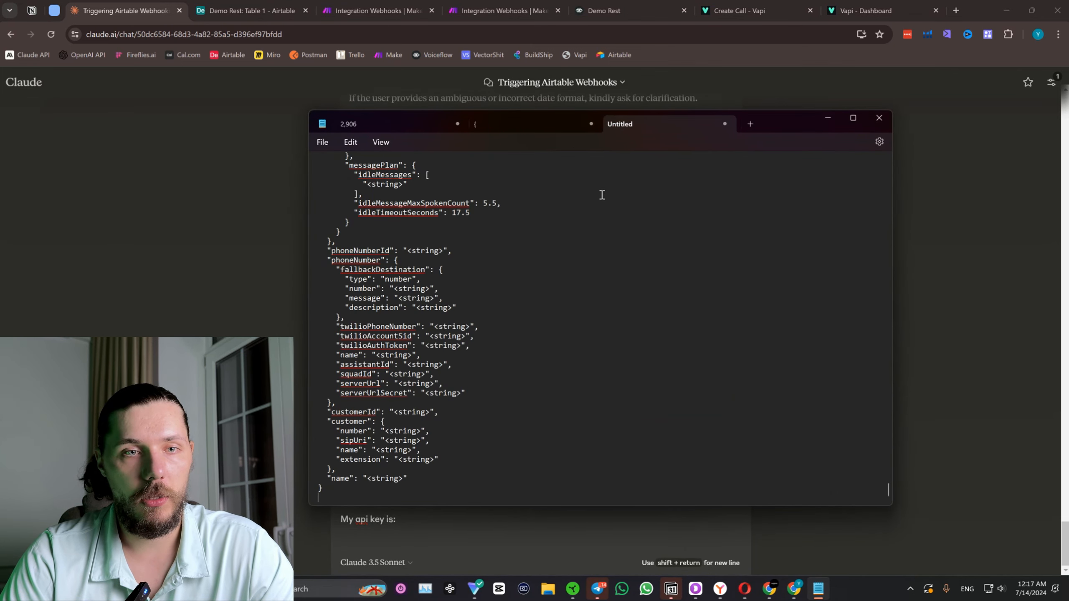
Copy the API key without the Bearer prefix from Vapi's Authorization field and paste it after "My api key is:" in Claude.
left_click(816, 4)
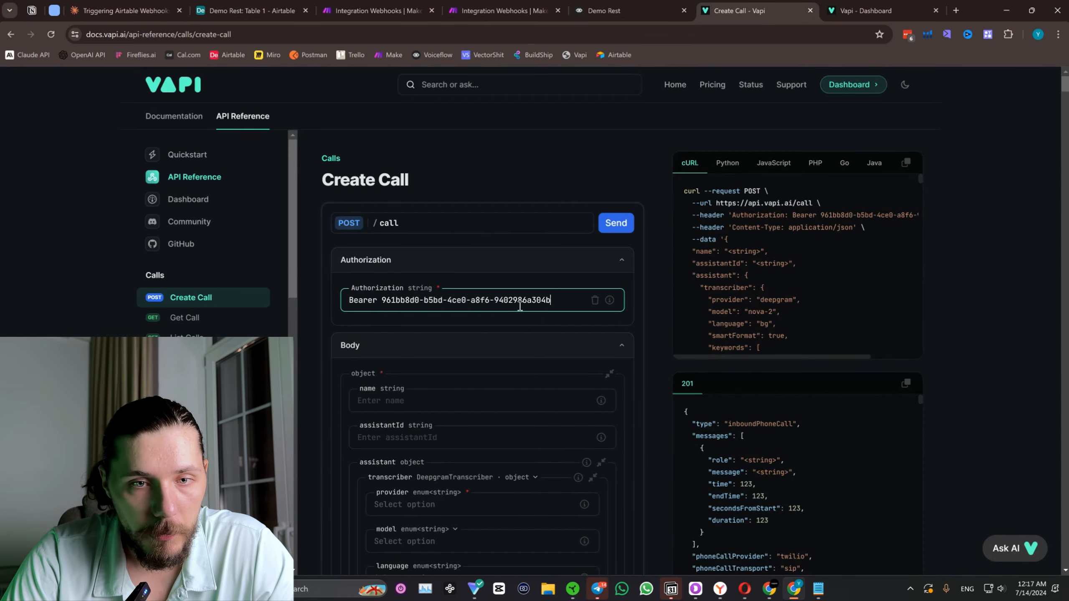
left_click_drag(552, 300, 384, 299)
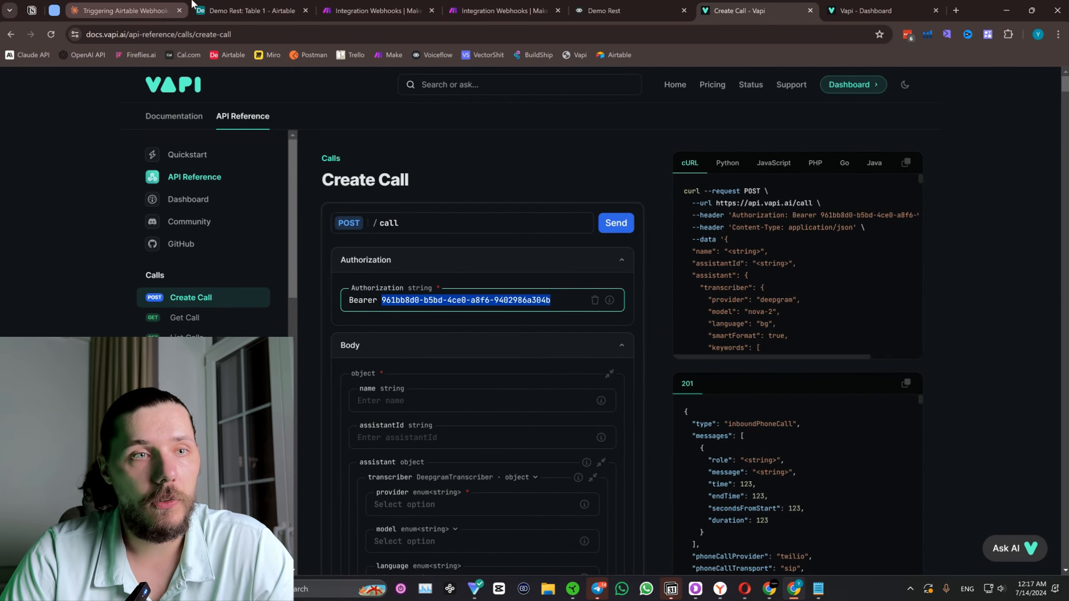
left_click(376, 10)
left_click(131, 7)
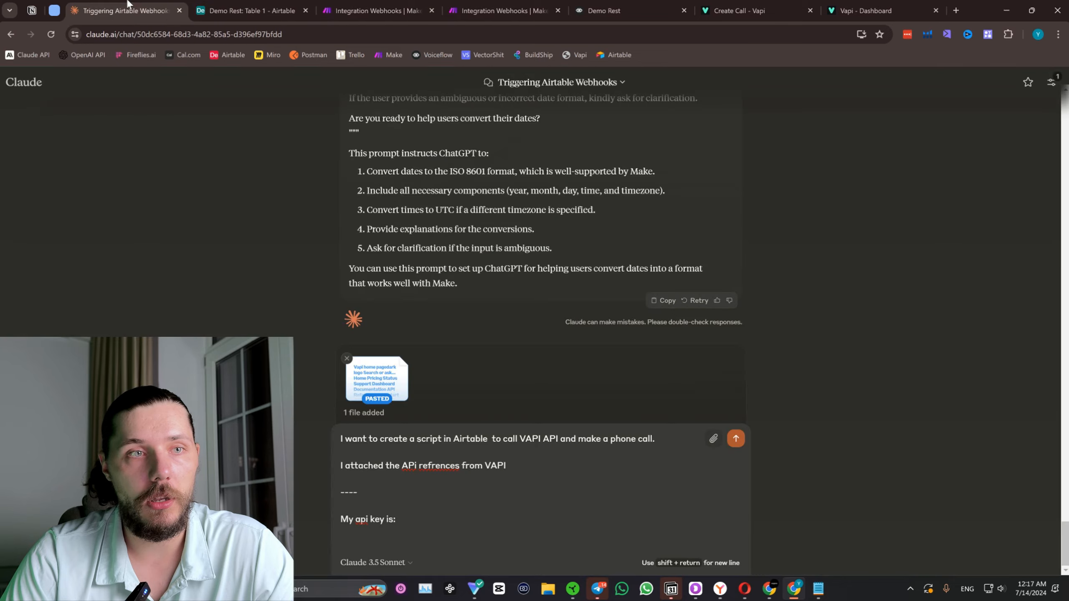
key("ctrl+v")
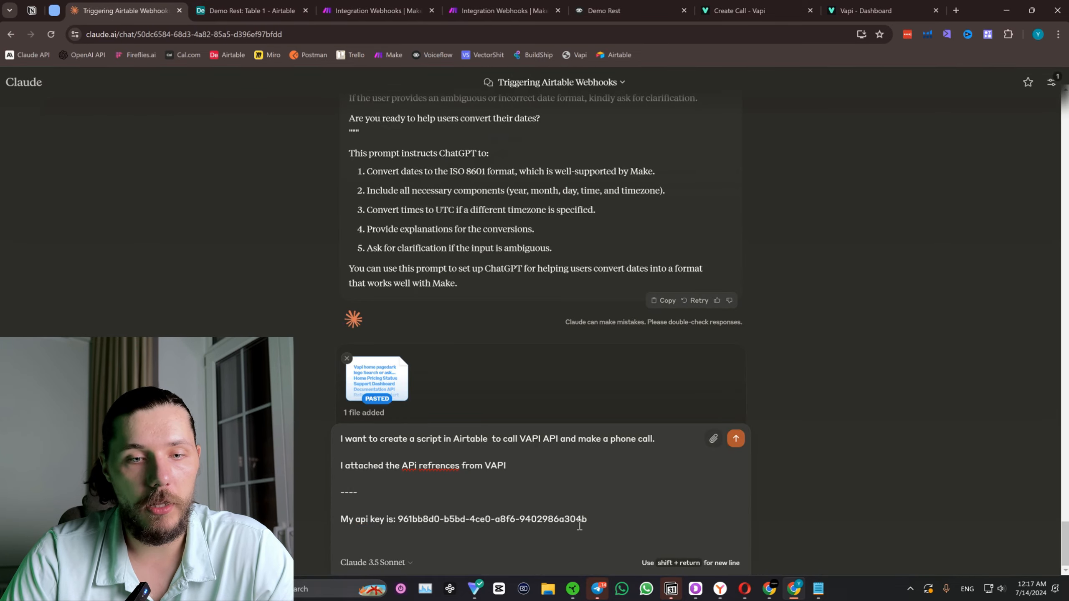
Add a "My assistant ID is:" line to the Claude message, completed with the Demo Rest assistant's ID copied from the Vapi dashboard.
key("shift+Return")
type("My a")
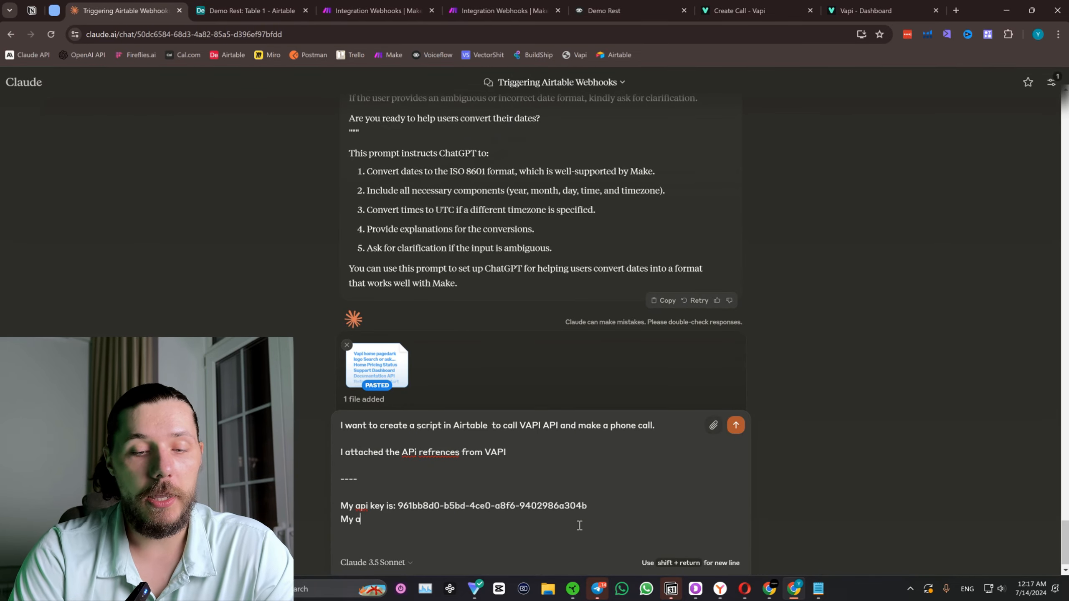
type("ssistant ID is:")
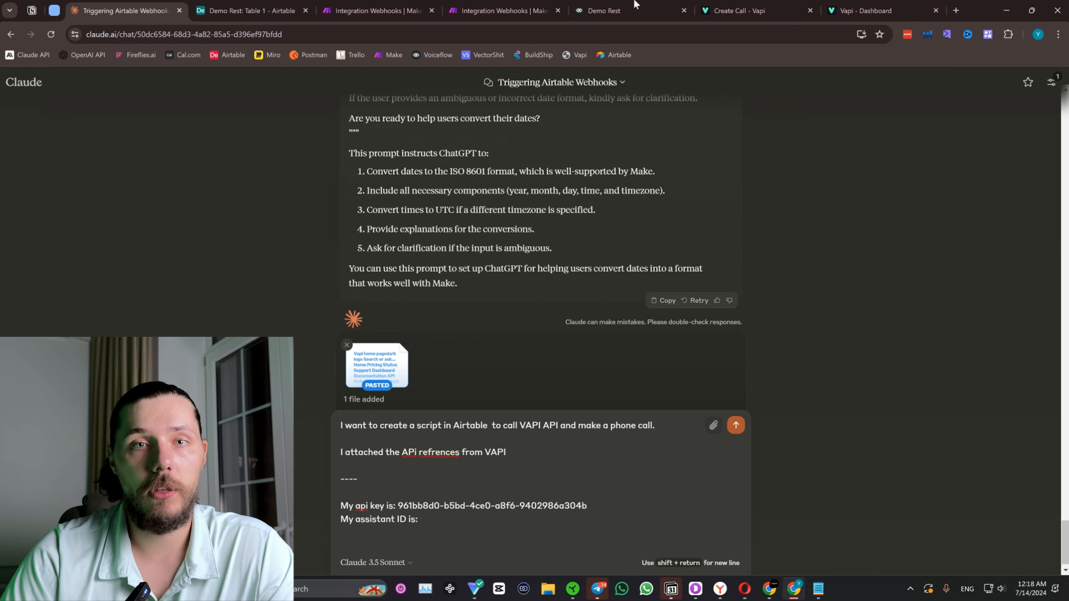
left_click(748, 5)
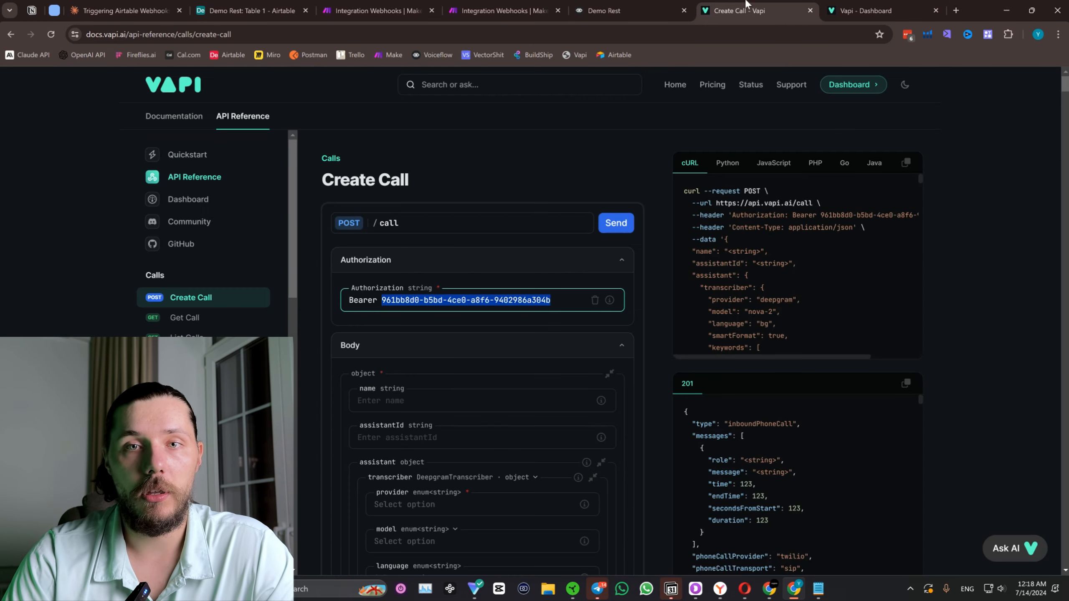
left_click(866, 4)
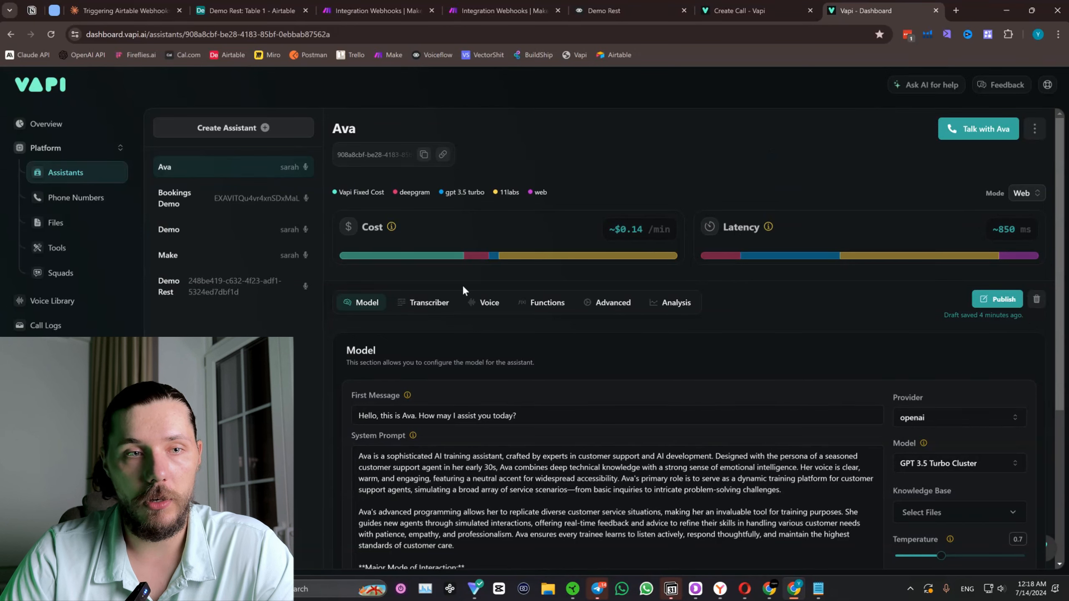
left_click(424, 154)
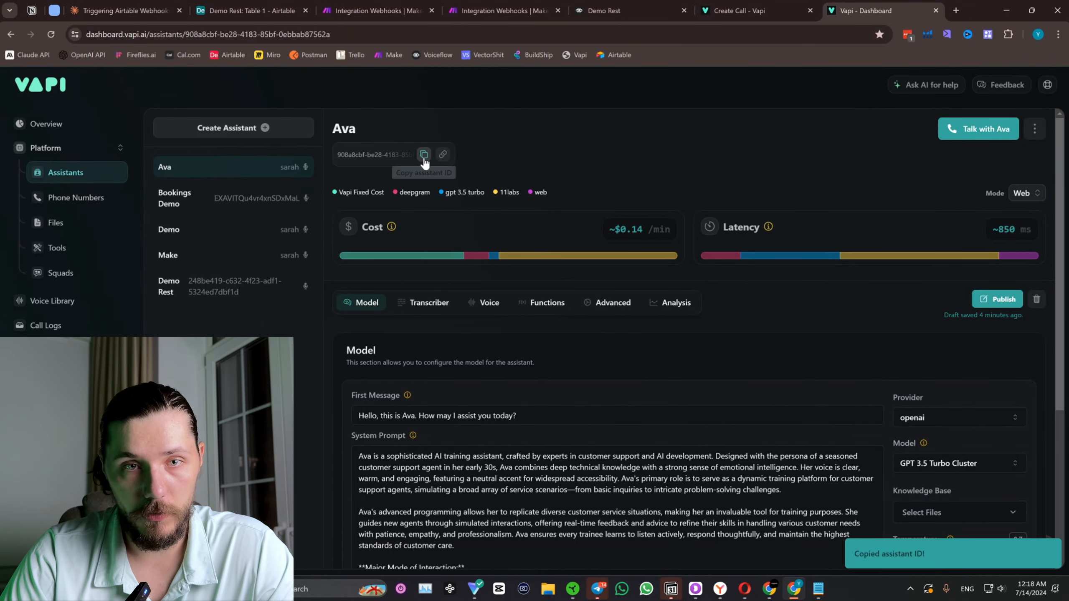
left_click(214, 298)
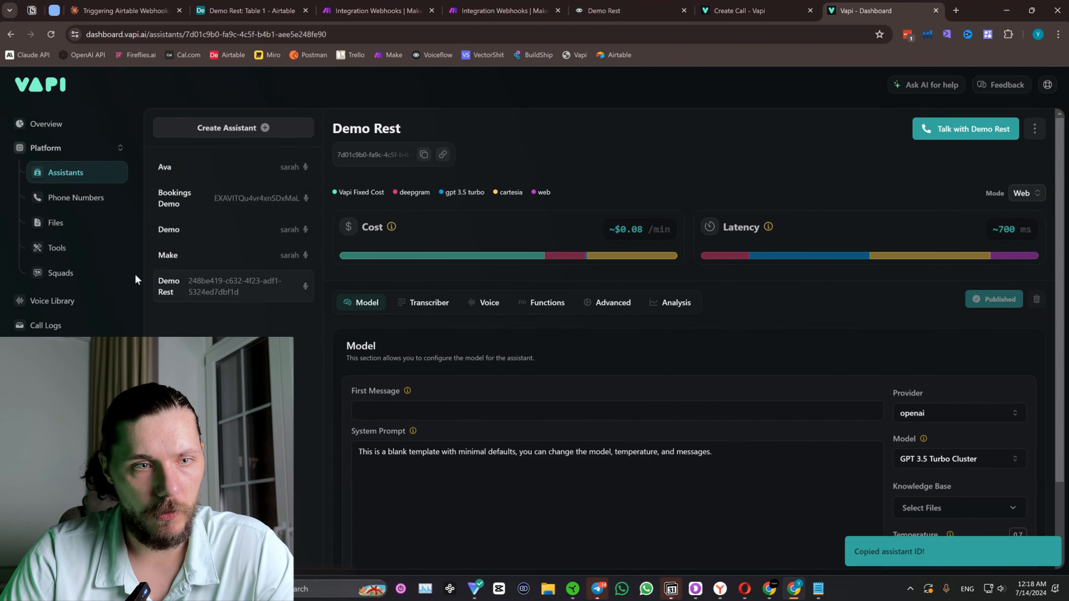
left_click(122, 11)
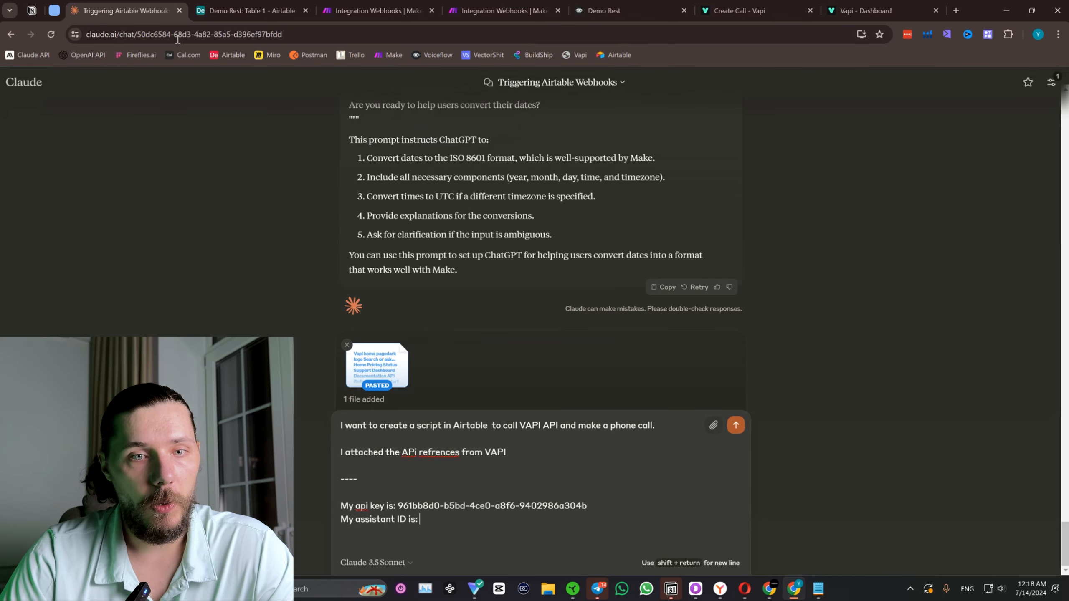
key("ctrl+v")
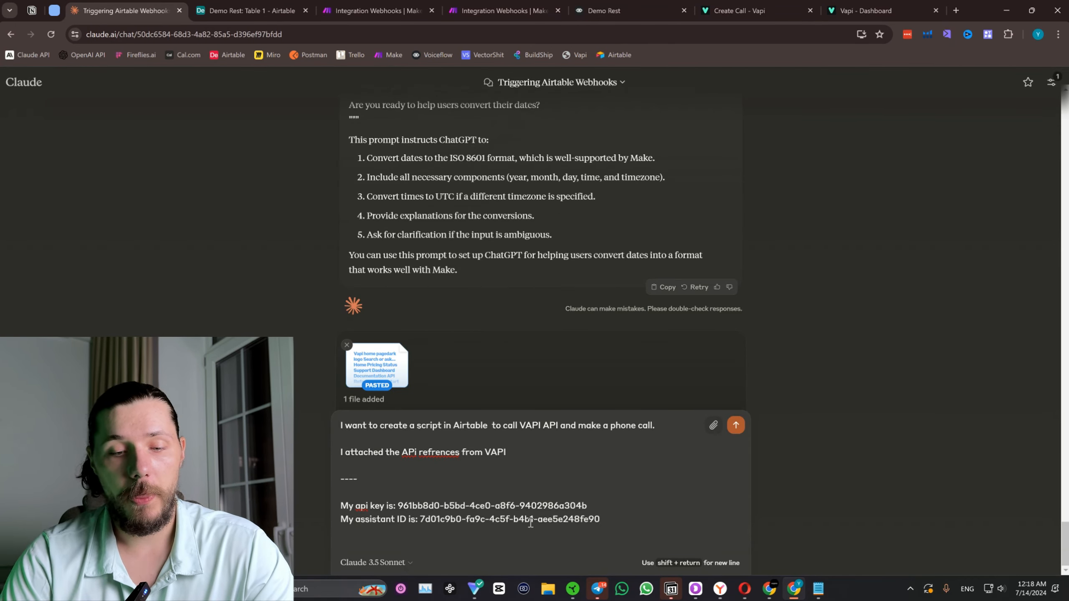
Add a "The phone number ID:" line to the Claude message, completed with the unlabeled phone number's ID copied from the Vapi dashboard.
key("shift+Return")
type("The phon")
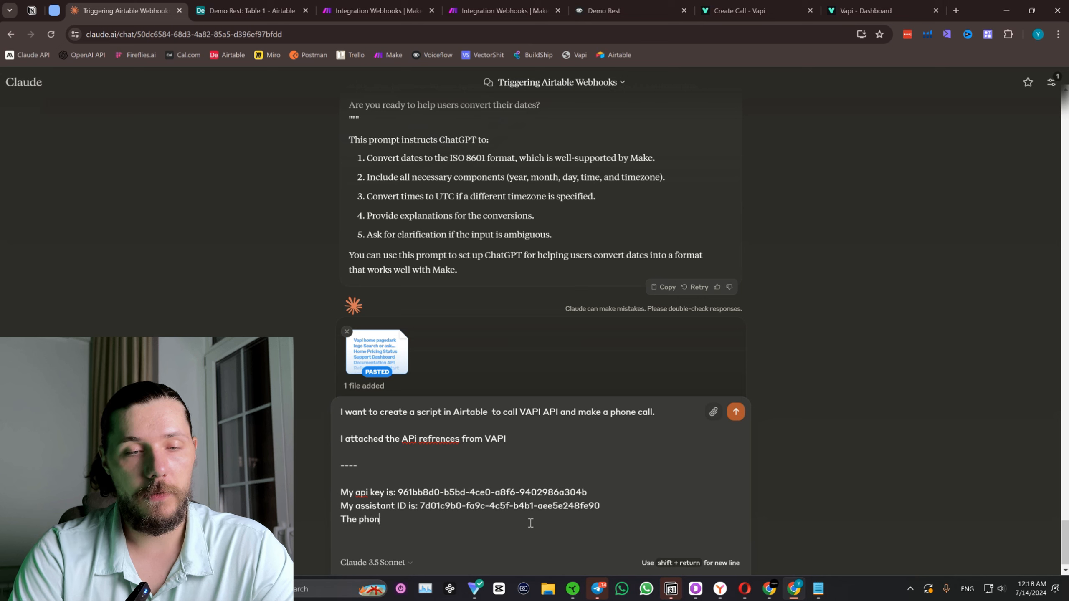
type("e number IS")
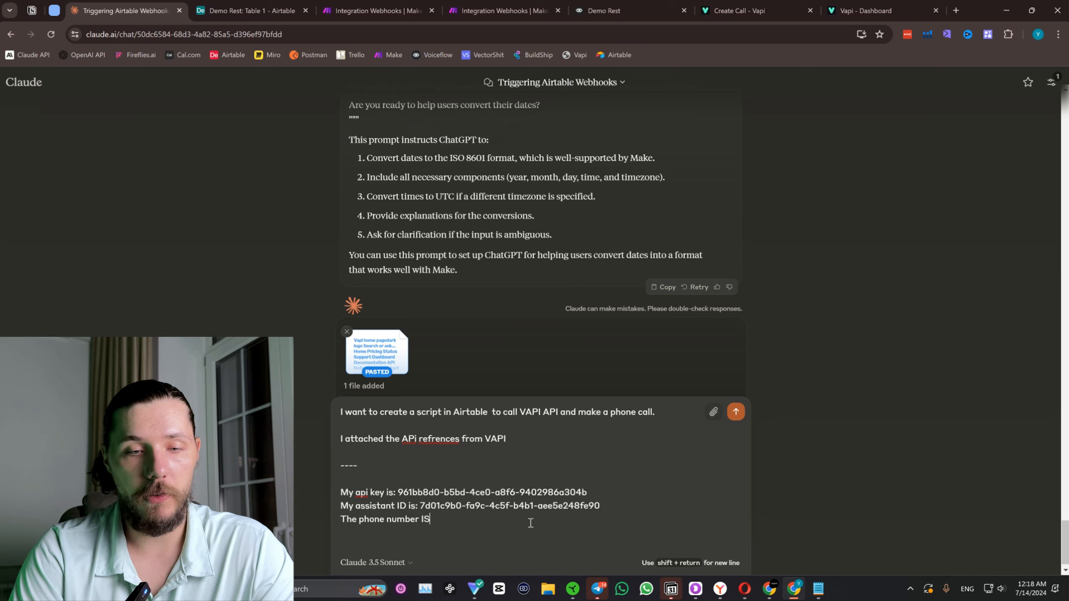
key("BackSpace")
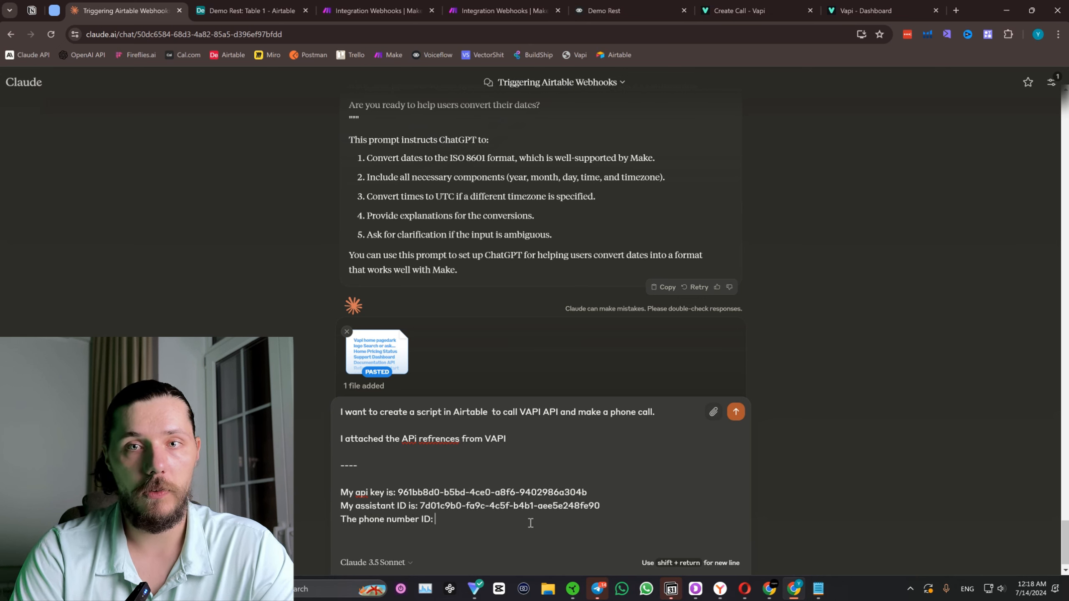
type("D:")
left_click(862, 10)
left_click(73, 198)
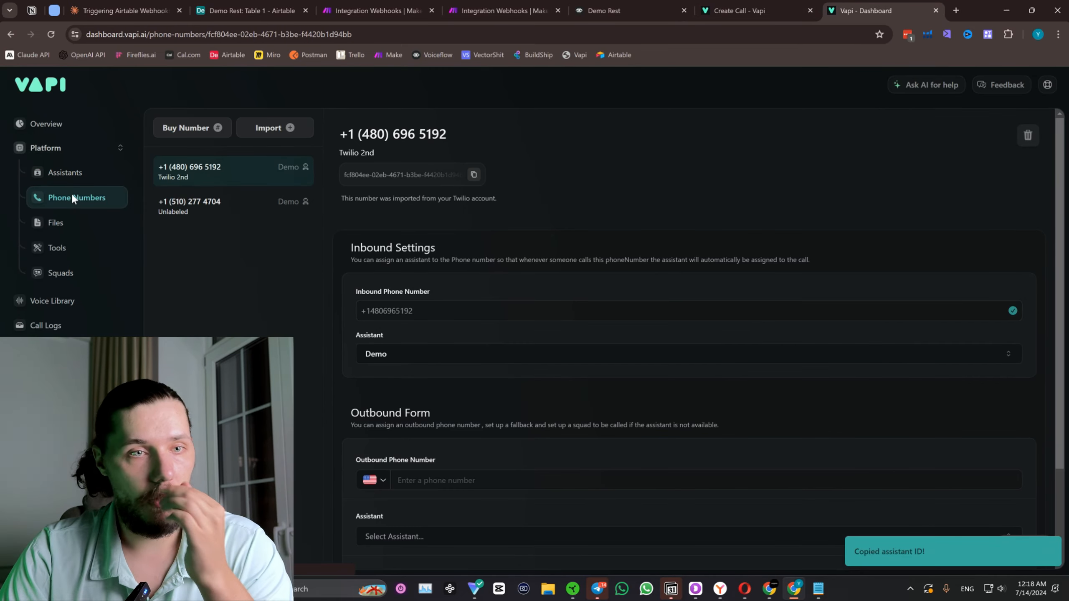
left_click(226, 206)
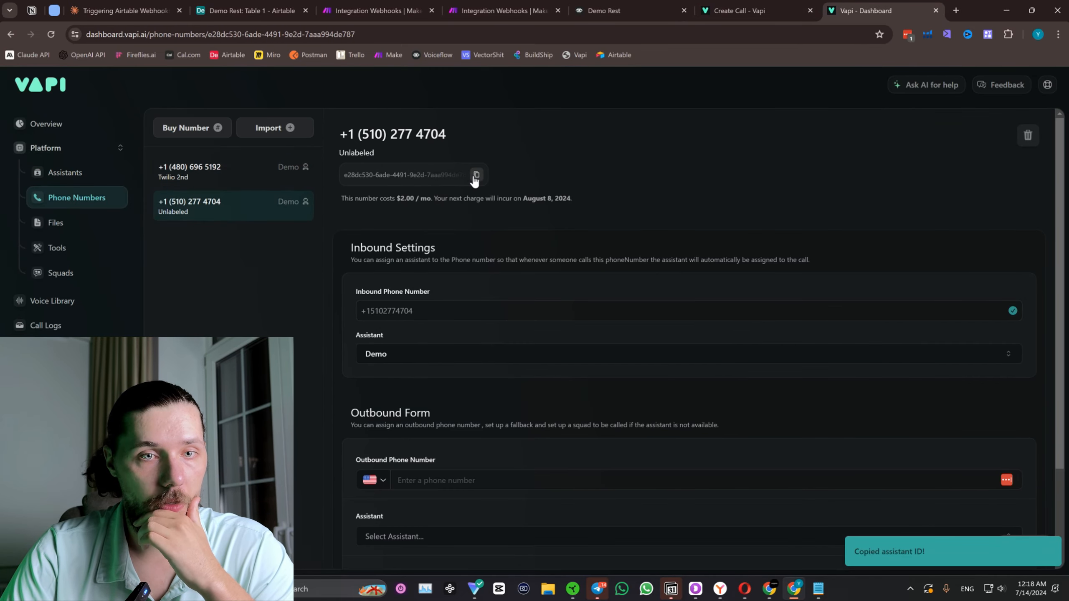
left_click(122, 11)
key("ctrl+v")
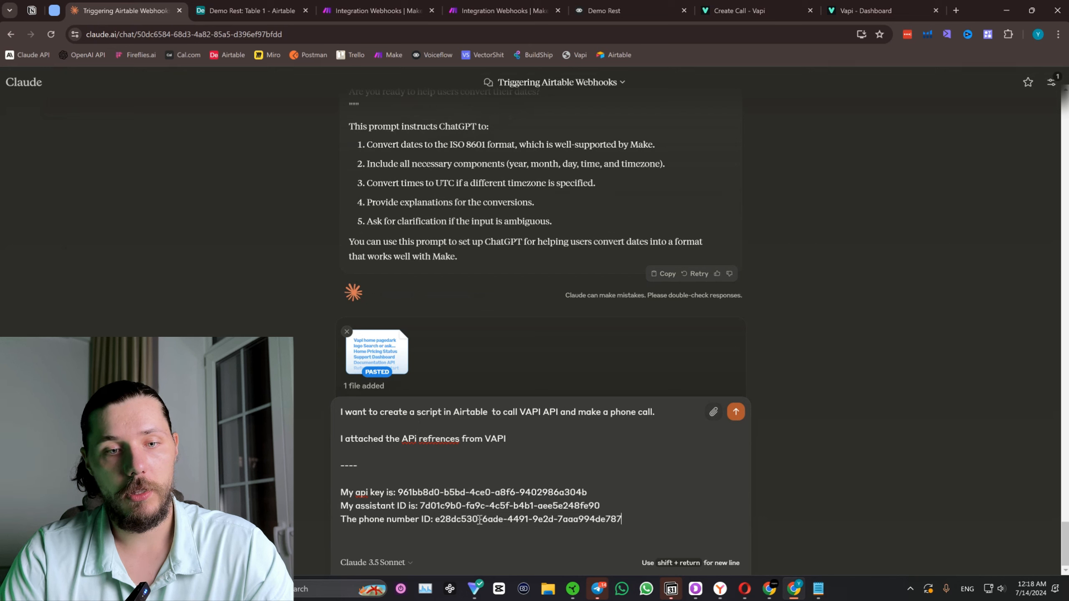
Below a "---" separator, add the instruction "And I want you to overwrite first message and the prompt.".
key("shift+Return")
key("shift+Return")
type("---")
key("shift+Return")
key("shift+Return")
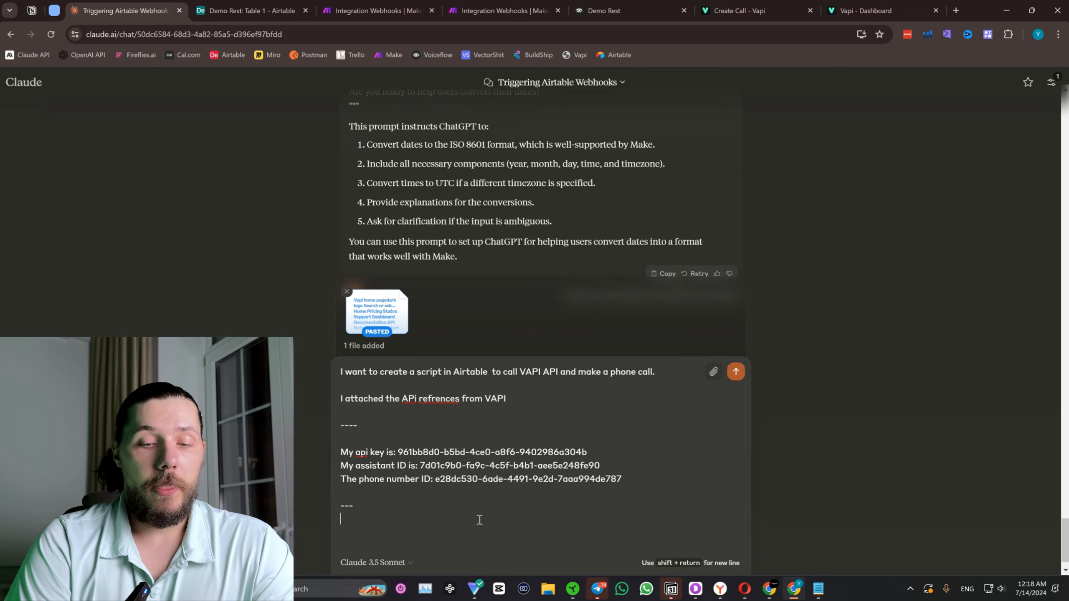
type("And I want t")
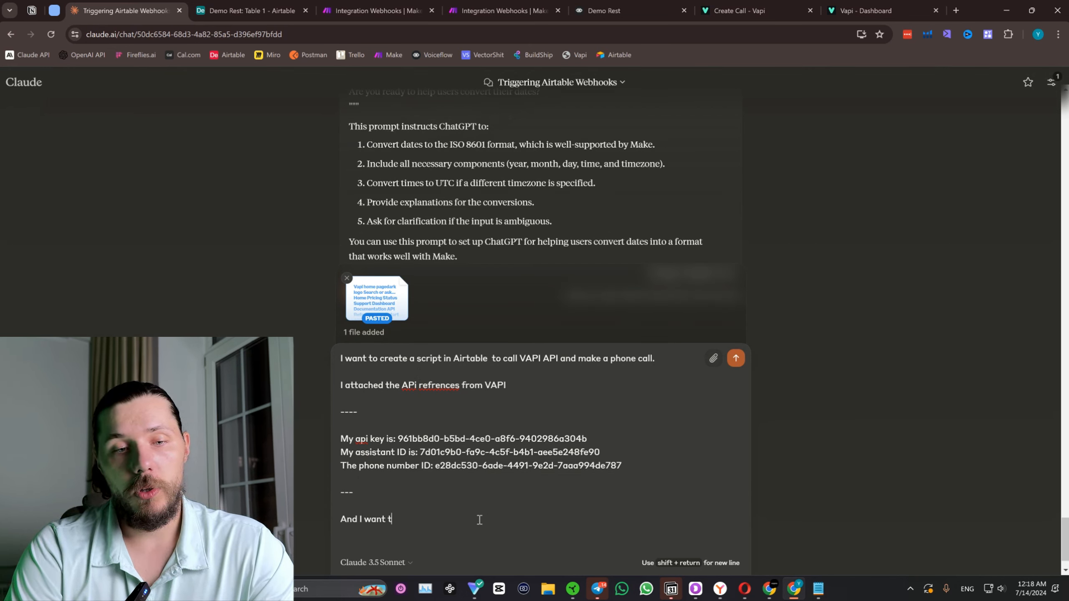
key("BackSpace")
type("you to over")
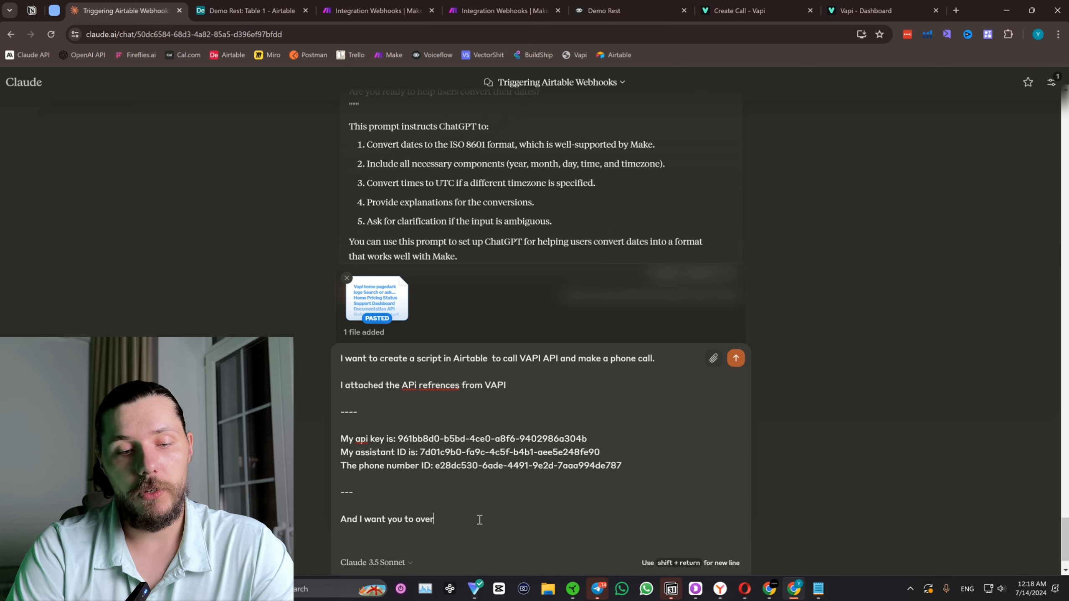
type("right")
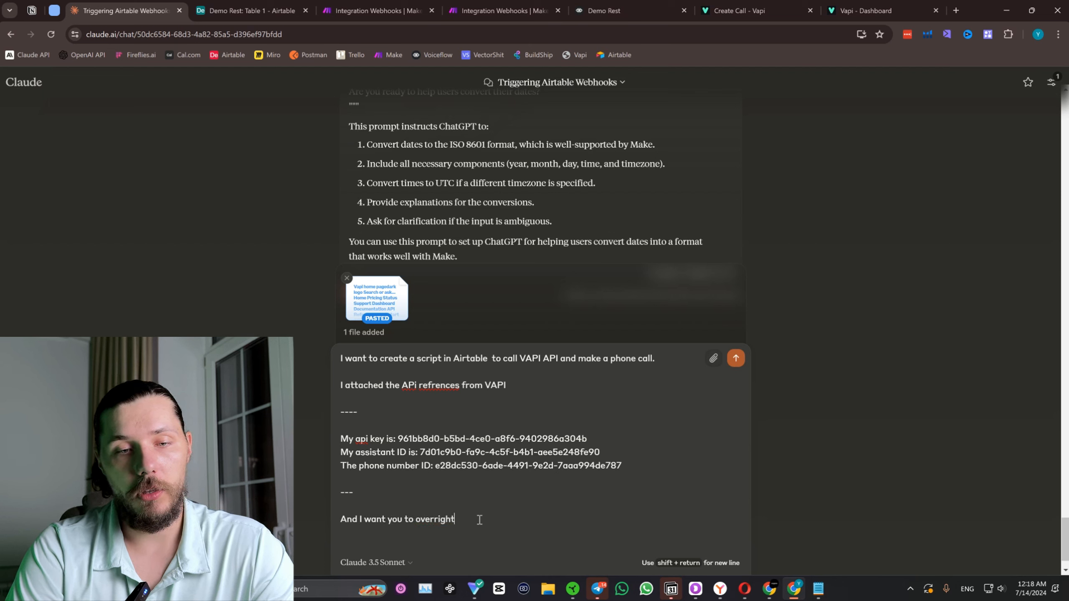
key("BackSpace")
key("BackSpace")
key("BackSpace")
key("BackSpace")
key("BackSpace")
type("wri")
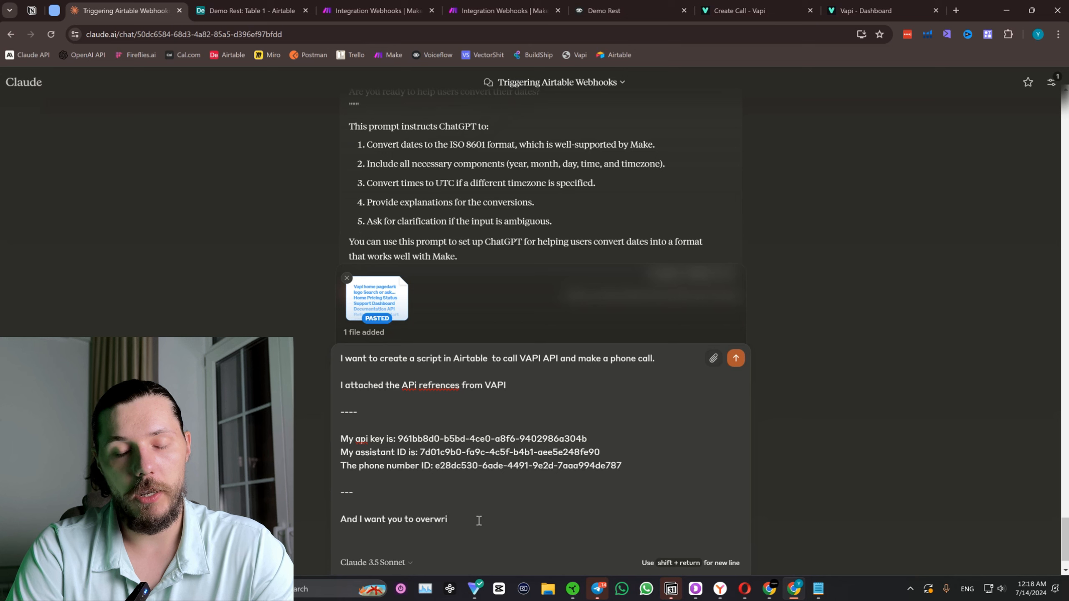
type("te firs")
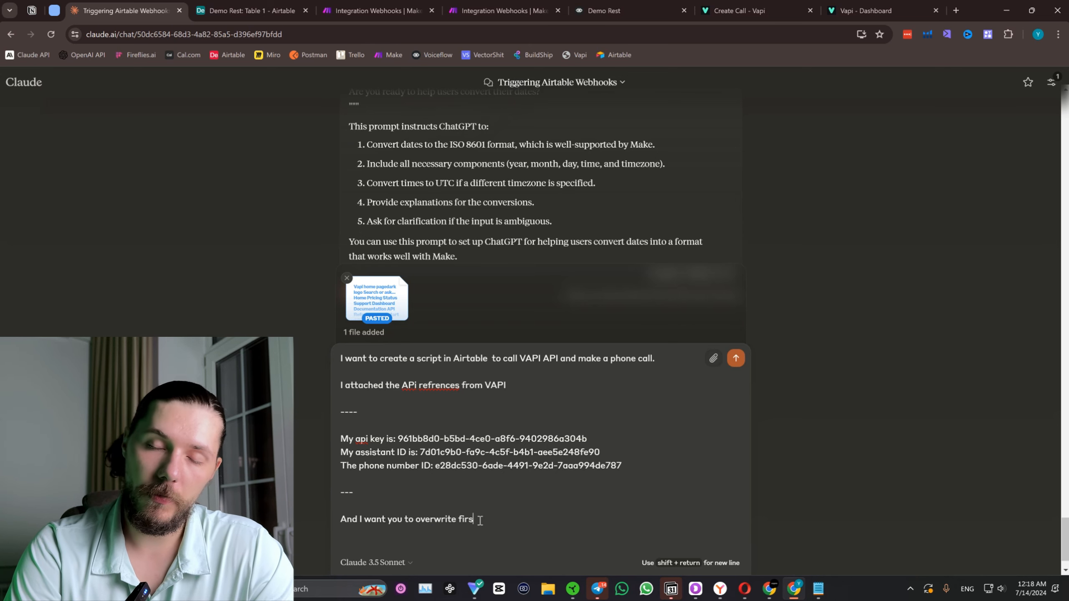
type("t message and ")
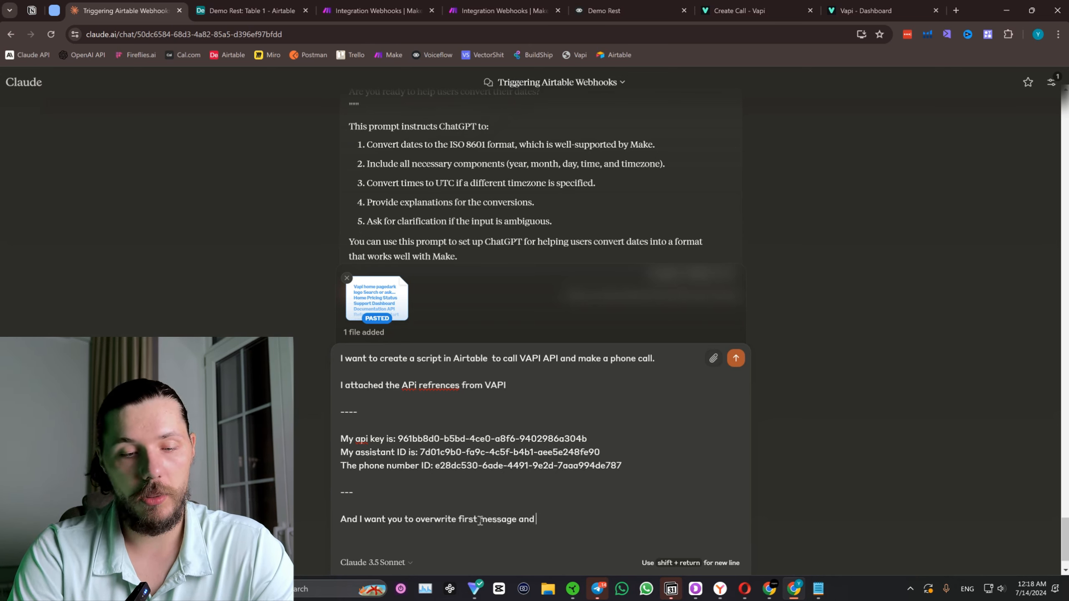
type("the prompt.")
key("shift+Return")
key("shift+Return")
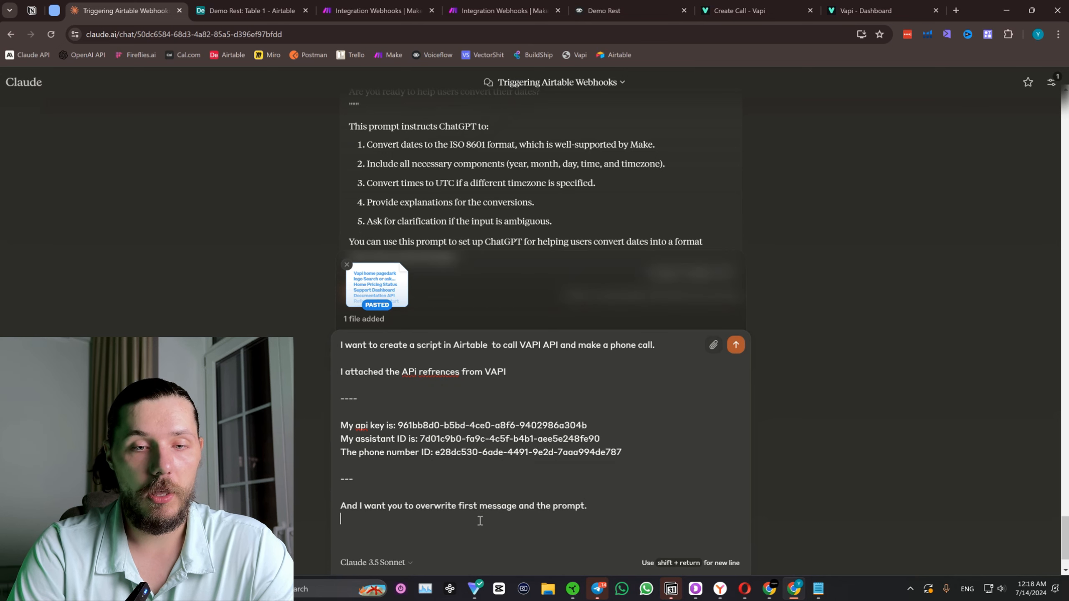
Add a separate line to the message stating "The goal is to confirm user datails.".
type("The goal ")
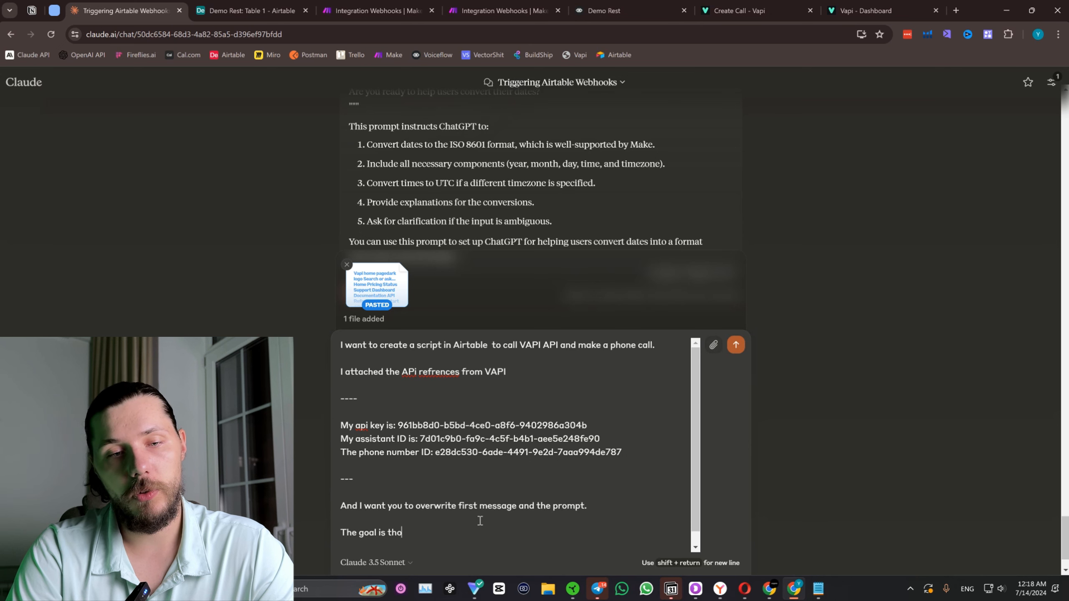
type("is to confirm u")
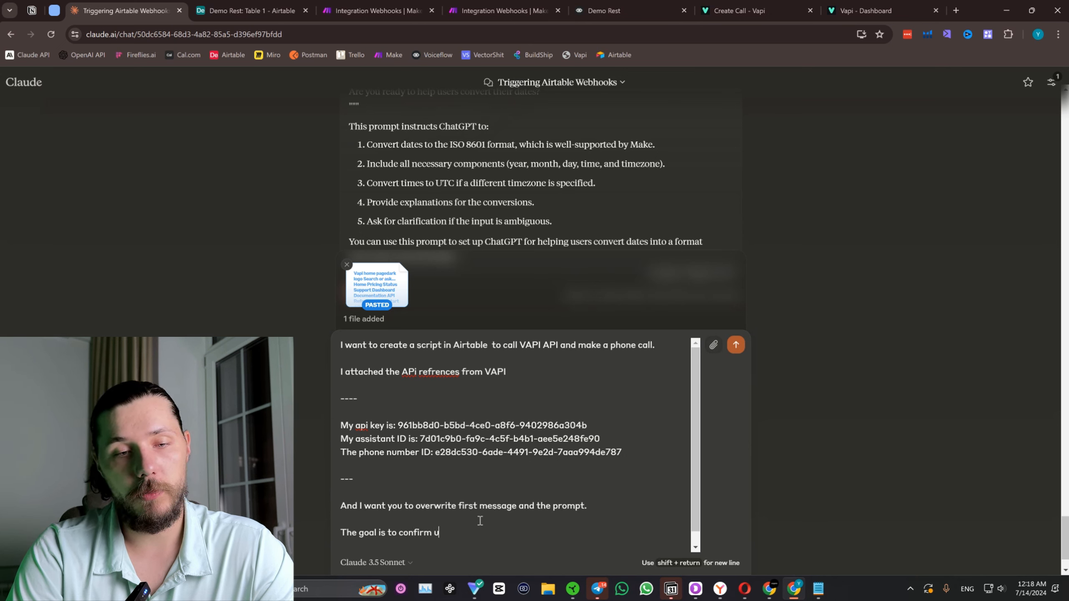
type("ser dati")
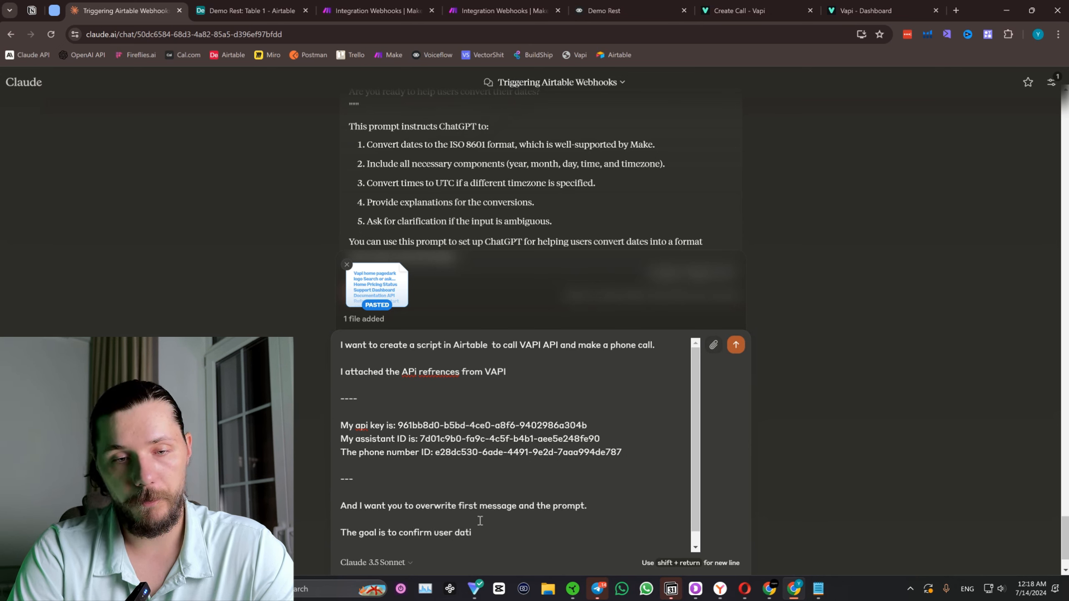
type("ails.")
key("shift+Return")
key("shift+Return")
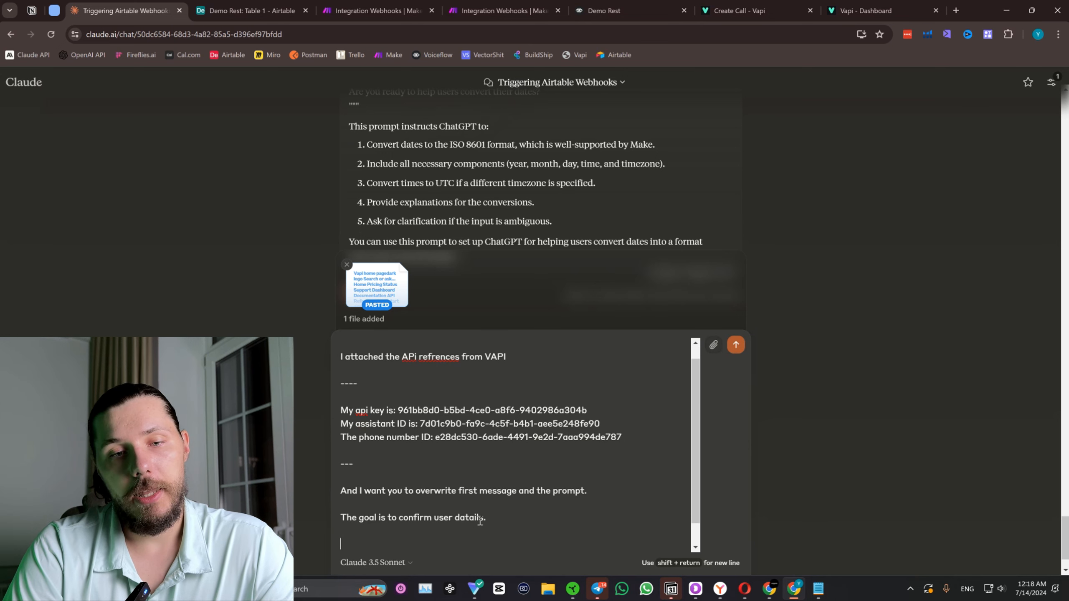
Add the line "And since we are triggering this script inside airtable, all the ifnormation about the user is located in the airtable, so you should refrence it.".
type("And since we are")
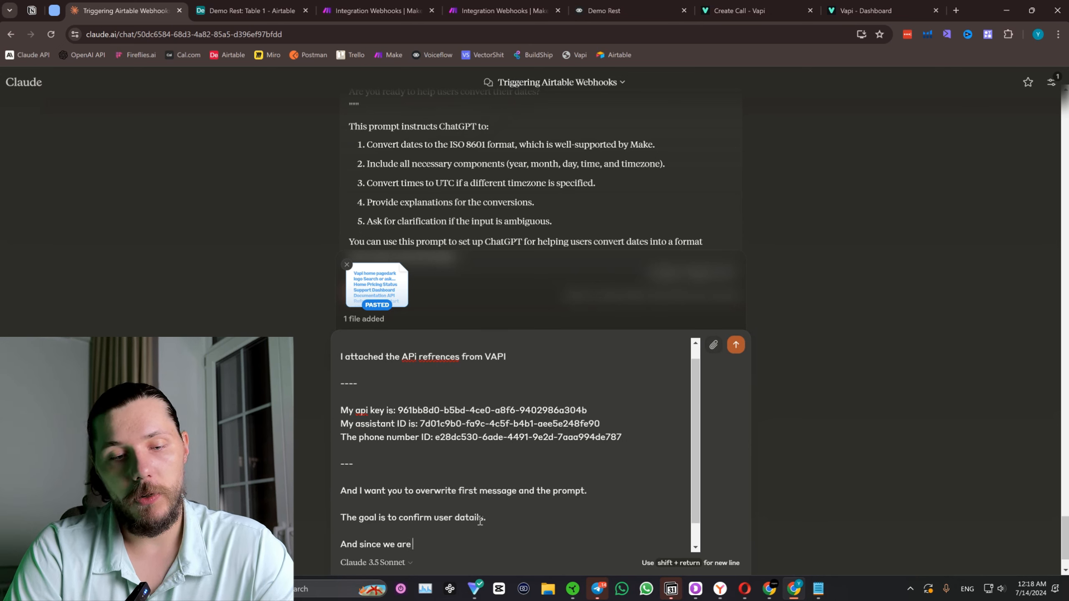
type(" triggering this sc")
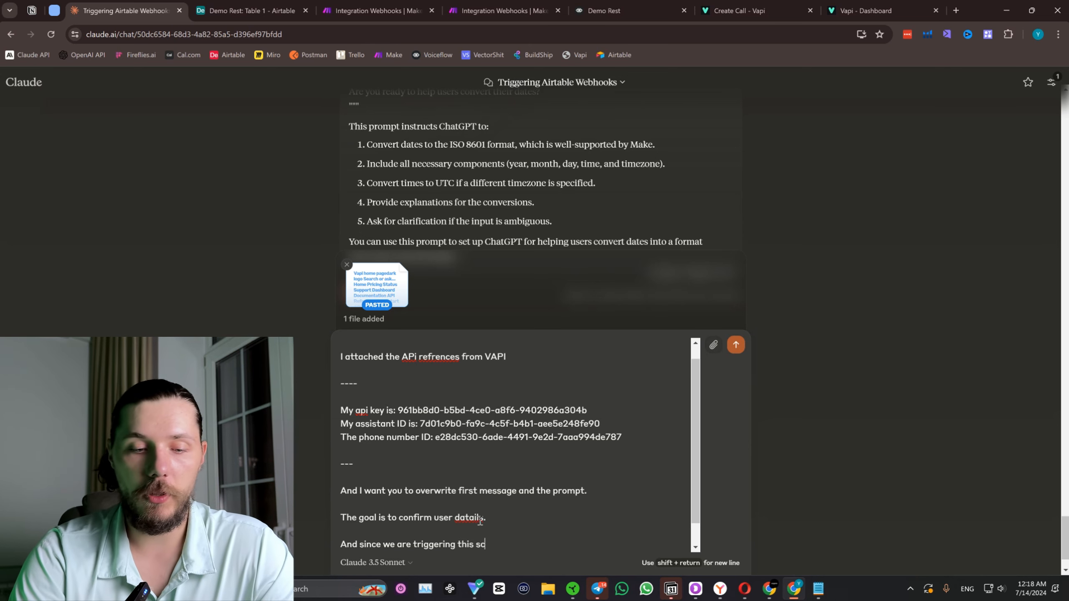
key("BackSpace")
key("BackSpace")
key("BackSpace")
type("script i")
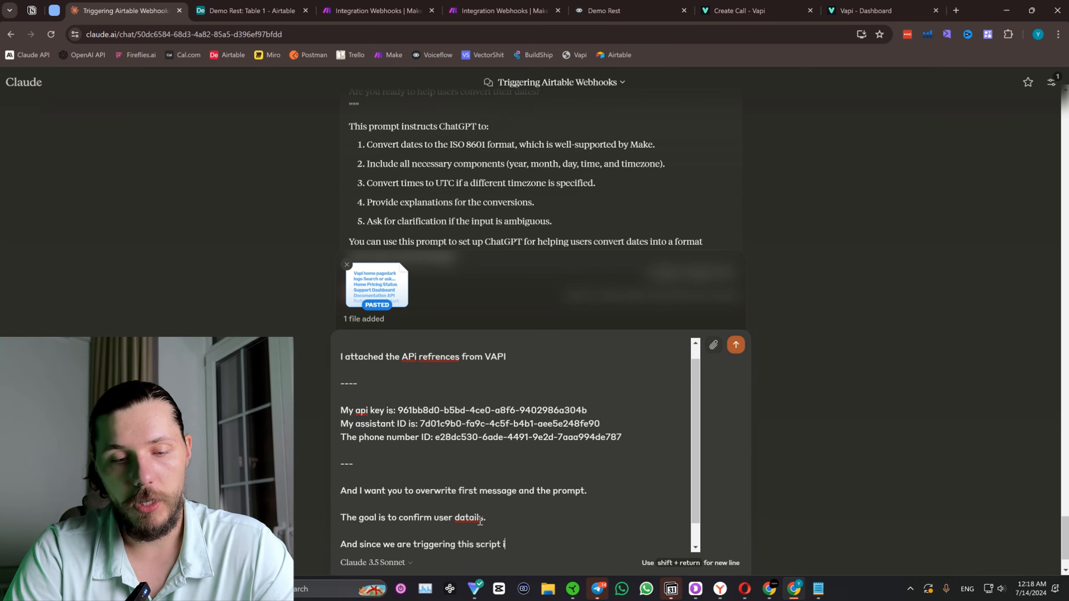
type("nside airta")
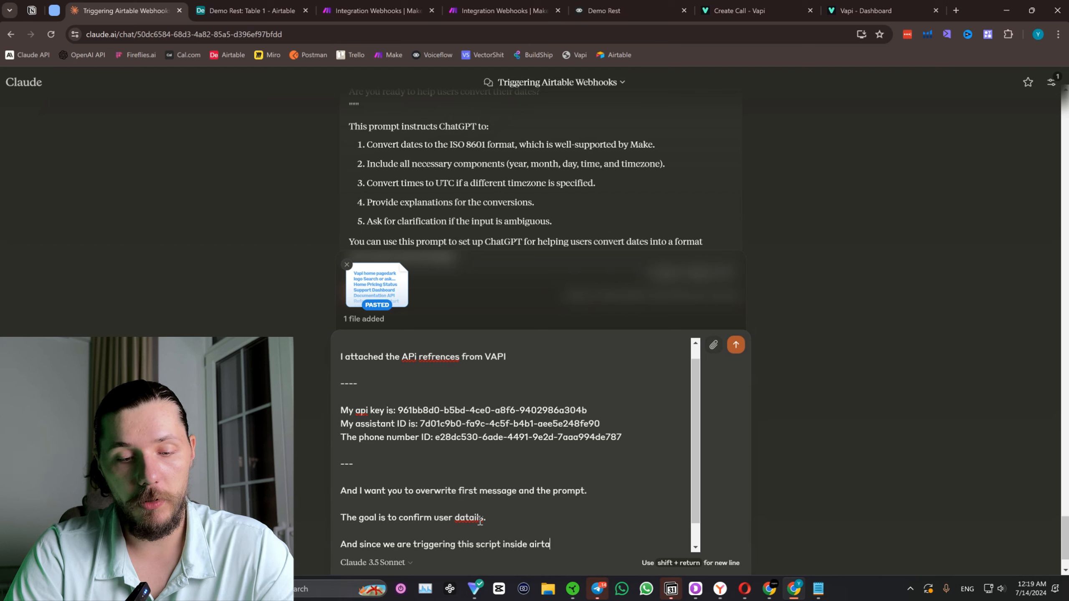
type("ble, all the ifnor")
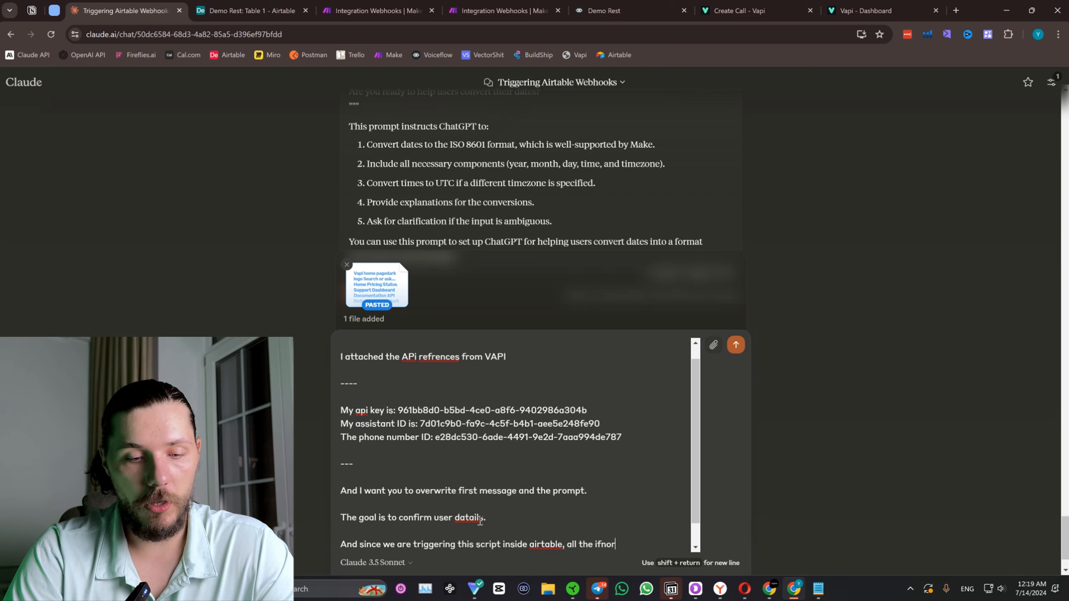
type("mation about the use")
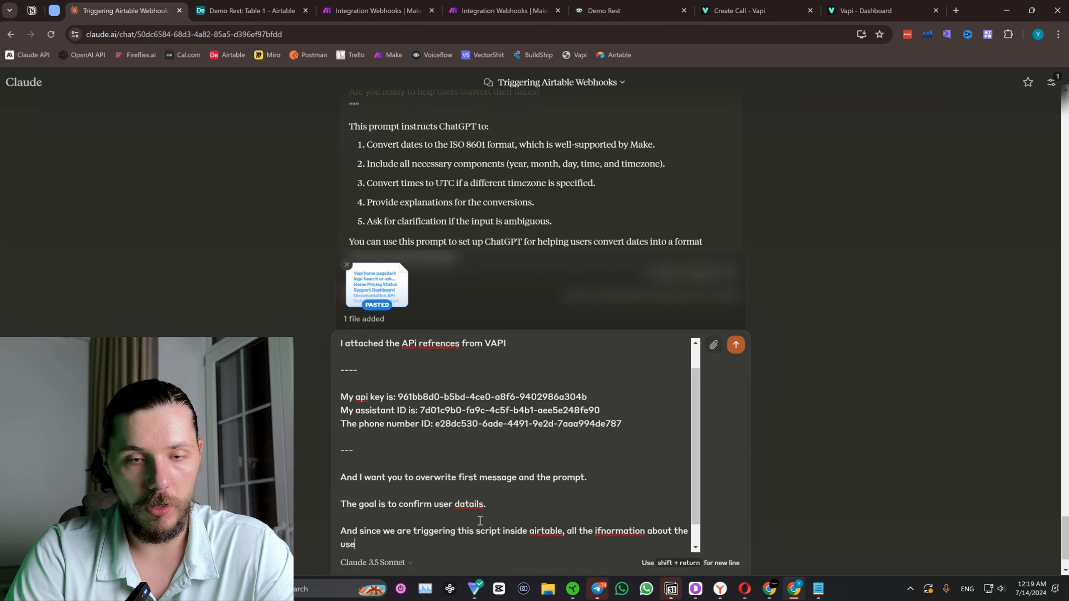
type("r is located i")
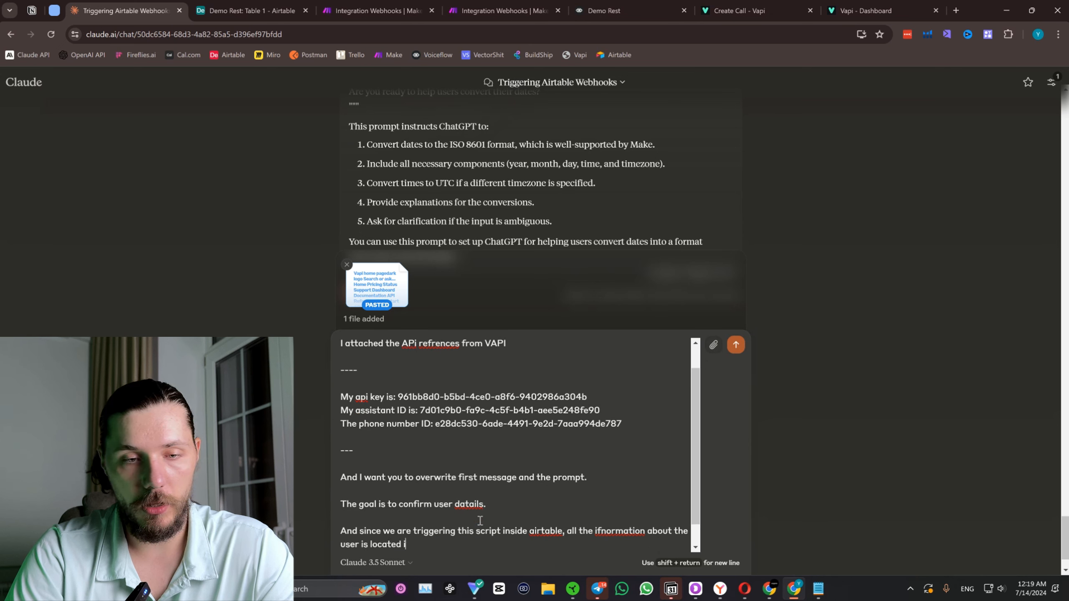
type("n the airta")
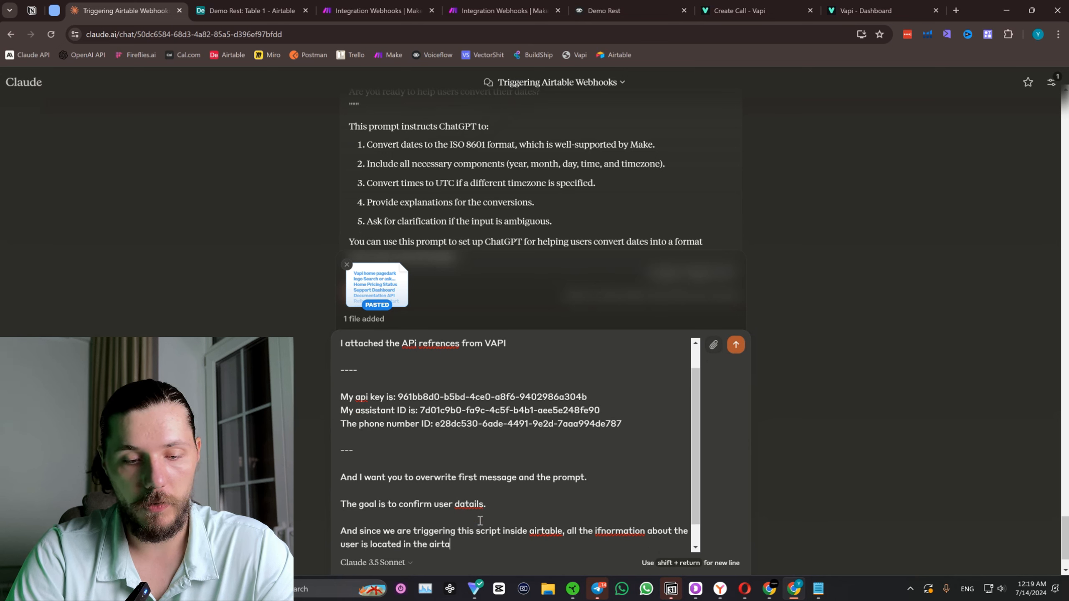
type("ble, so you should")
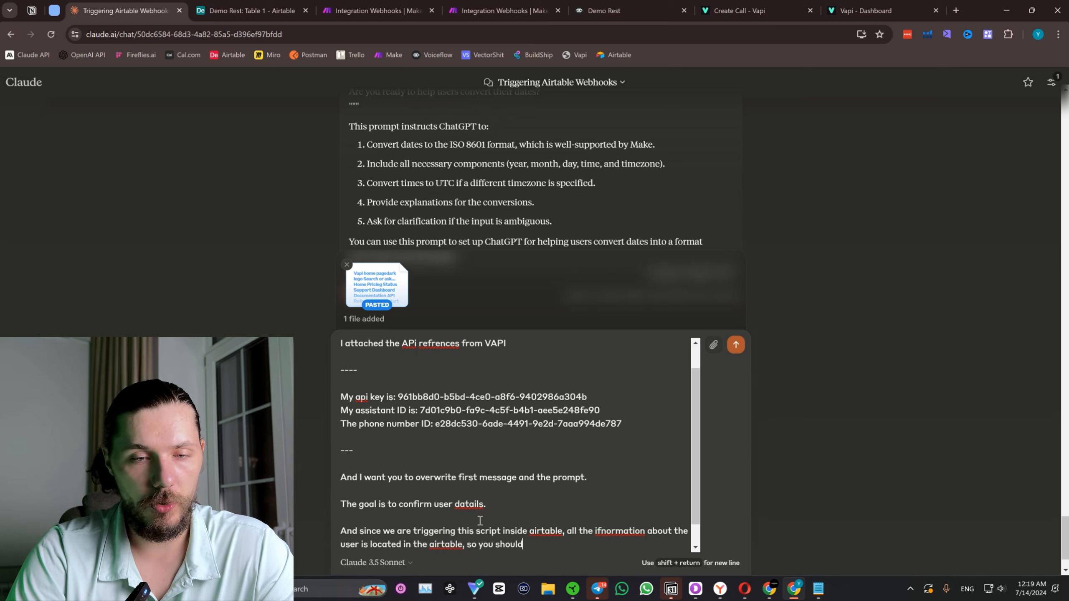
type(" refrence it")
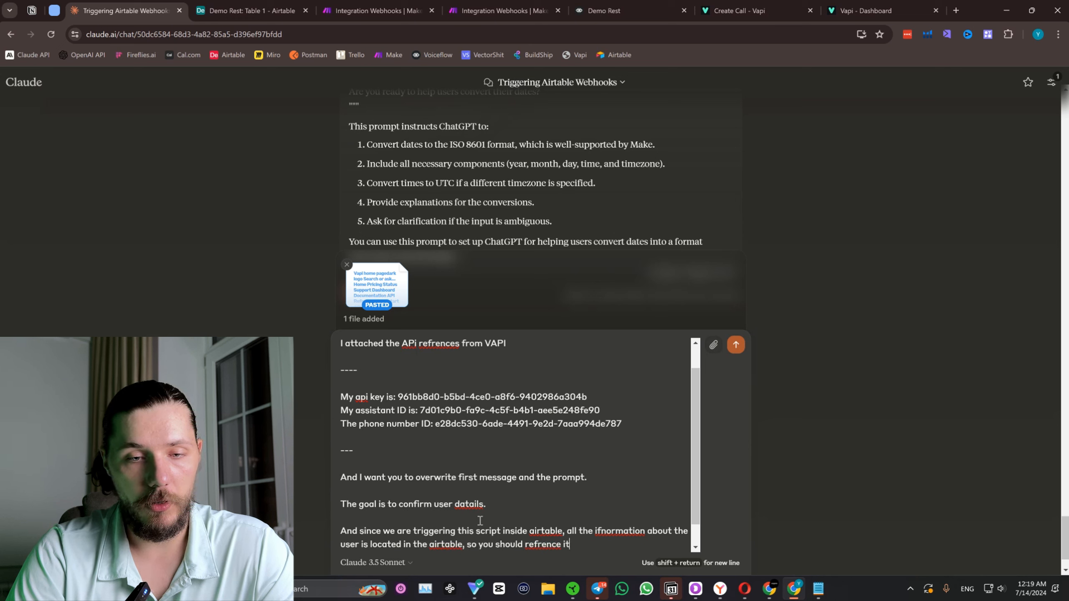
type(".")
key("shift+Return")
key("shift+Return")
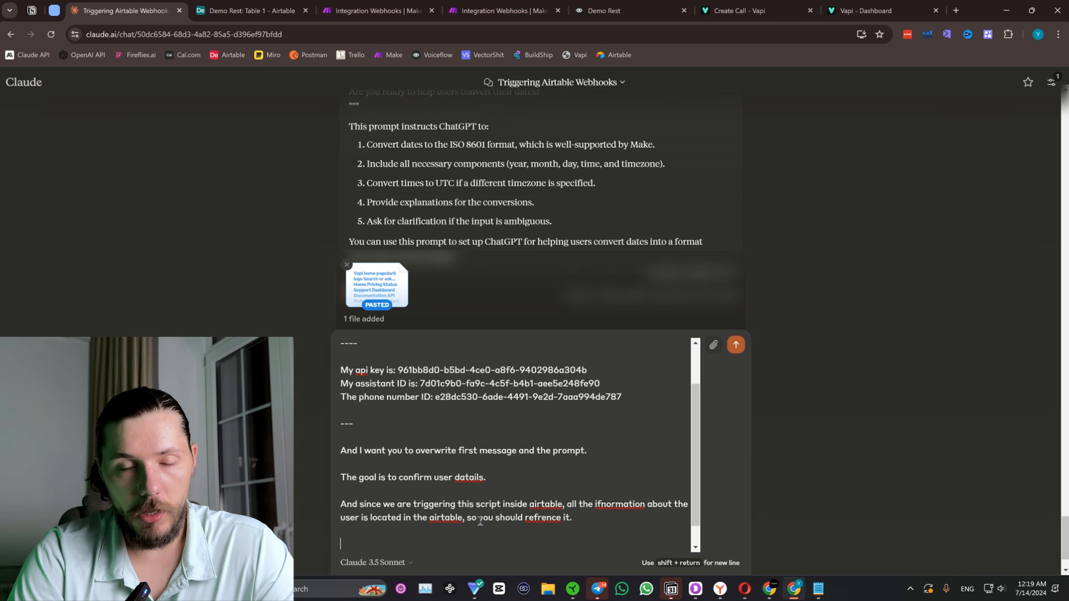
Extend the final sentence of the Claude message so it says to reference the information "in the prompt and in first message".
key("BackSpace")
key("BackSpace")
key("BackSpace")
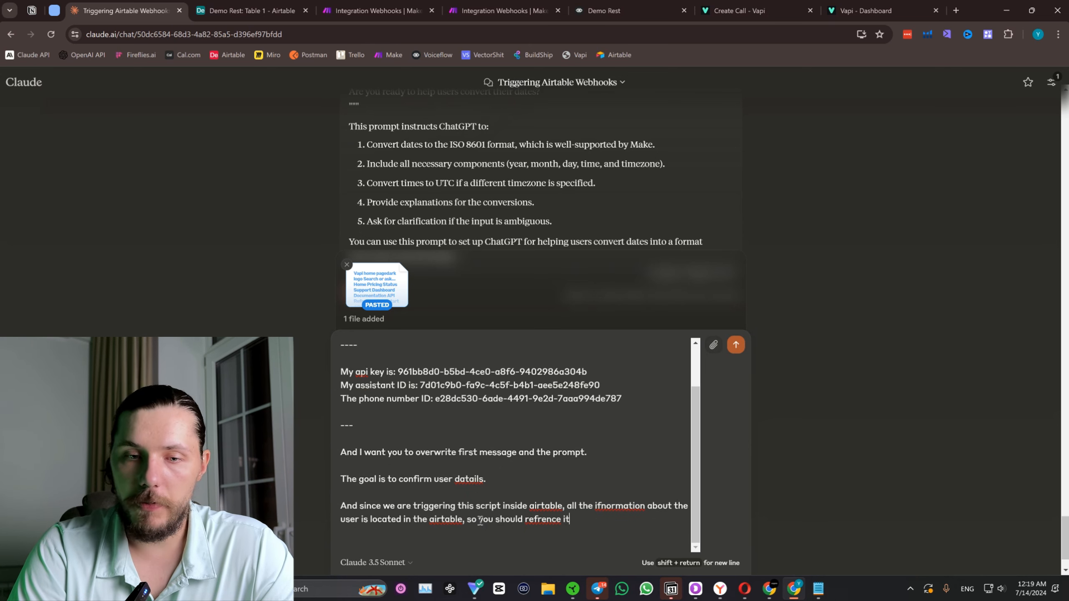
type("in the")
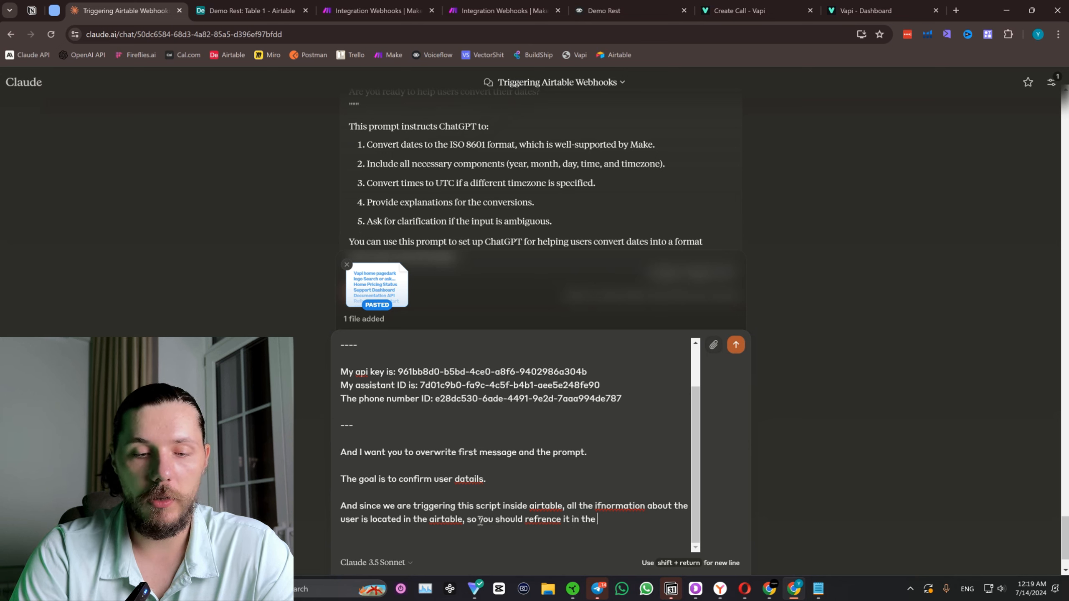
type(" prompt an")
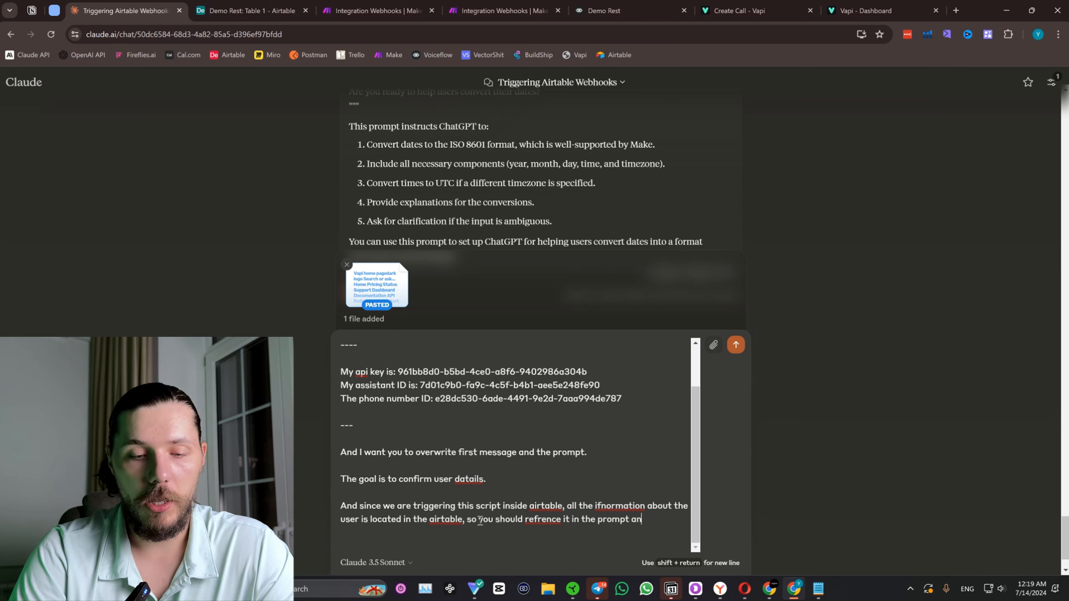
type("d in")
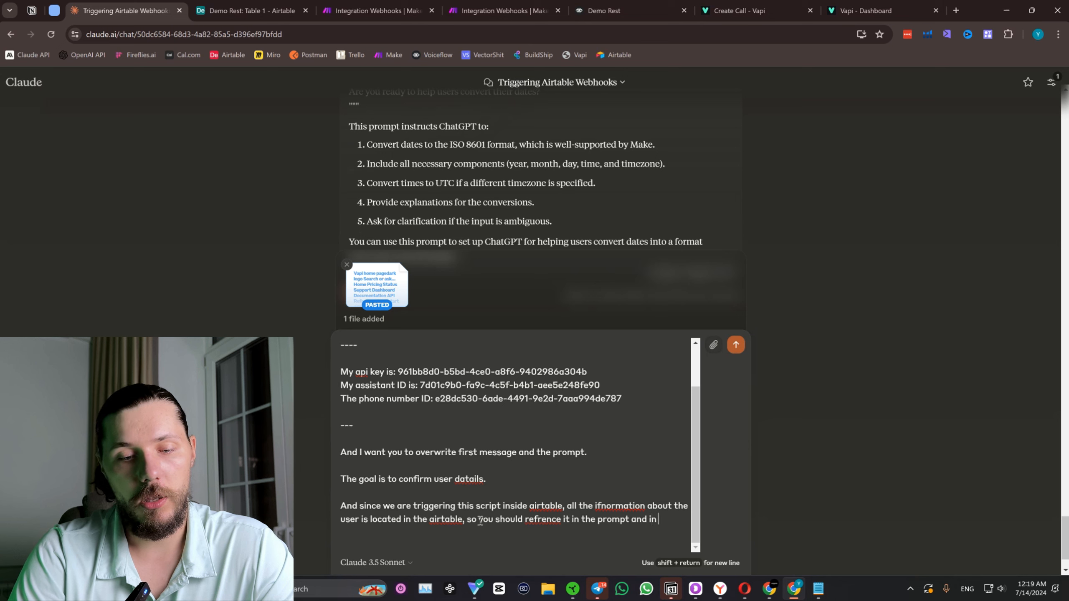
type("n first message li")
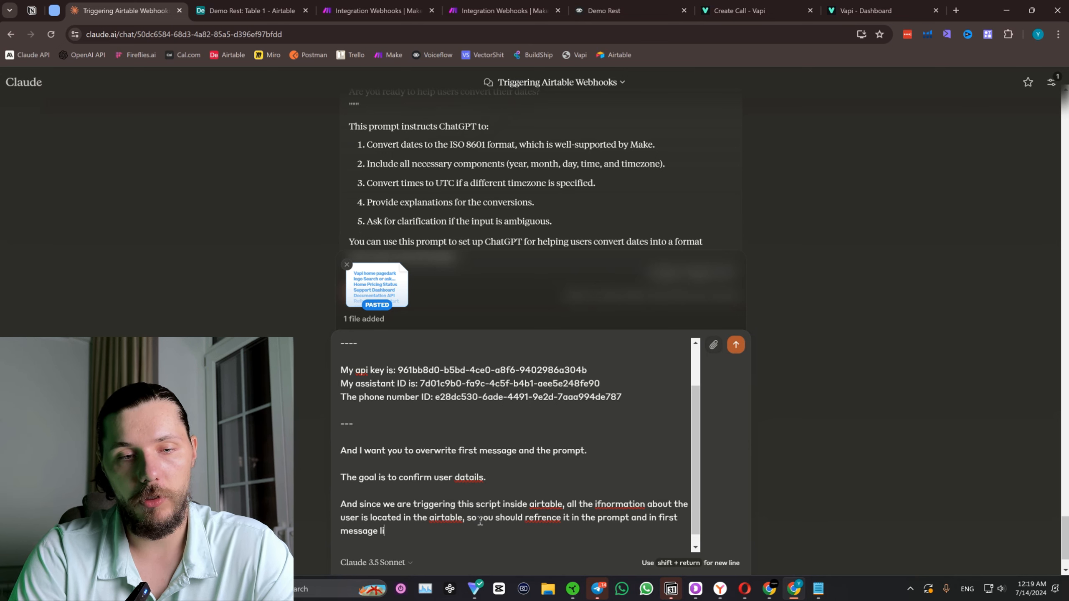
type("ke \"HI,")
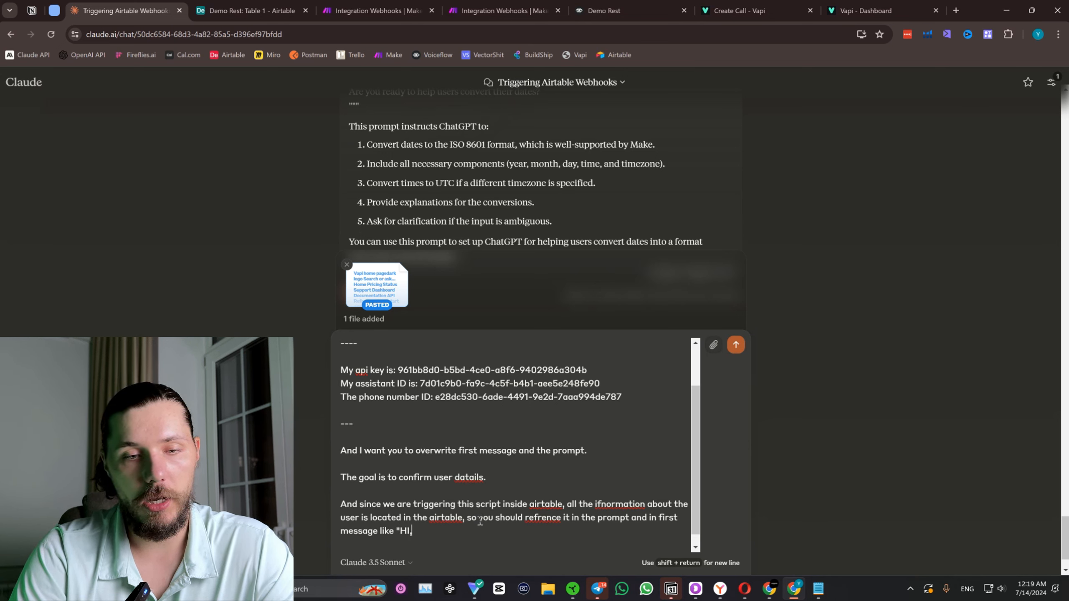
type(" H")
Complete that sentence with the example greeting like "HI, NAME, calling you to..." and leave blank lines below it.
key("BackSpace")
type("ANME,")
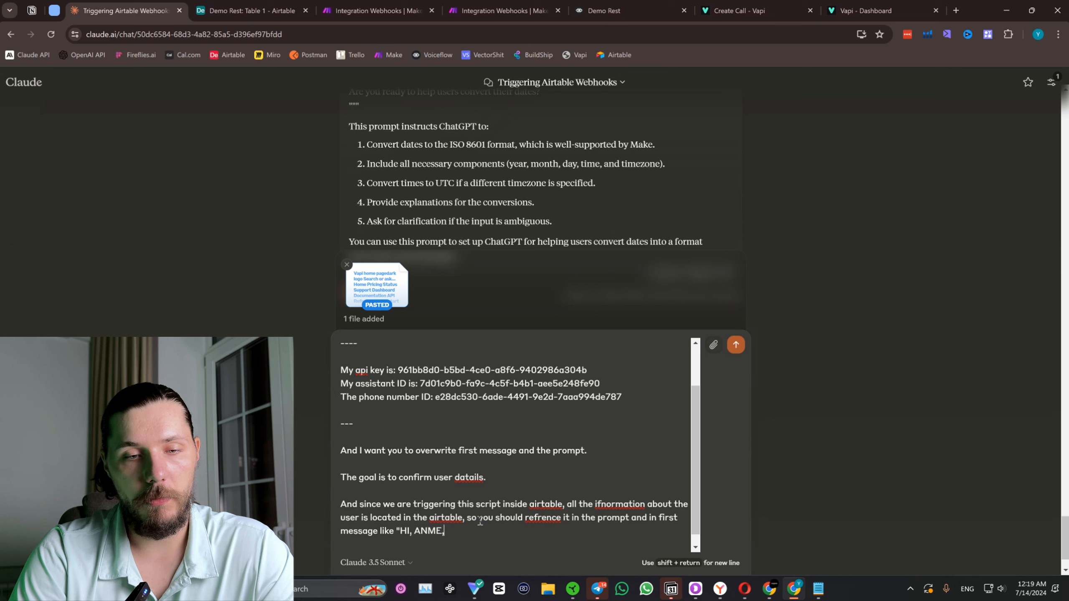
key("BackSpace")
key("BackSpace")
key("BackSpace")
key("BackSpace")
key("BackSpace")
type("NAME")
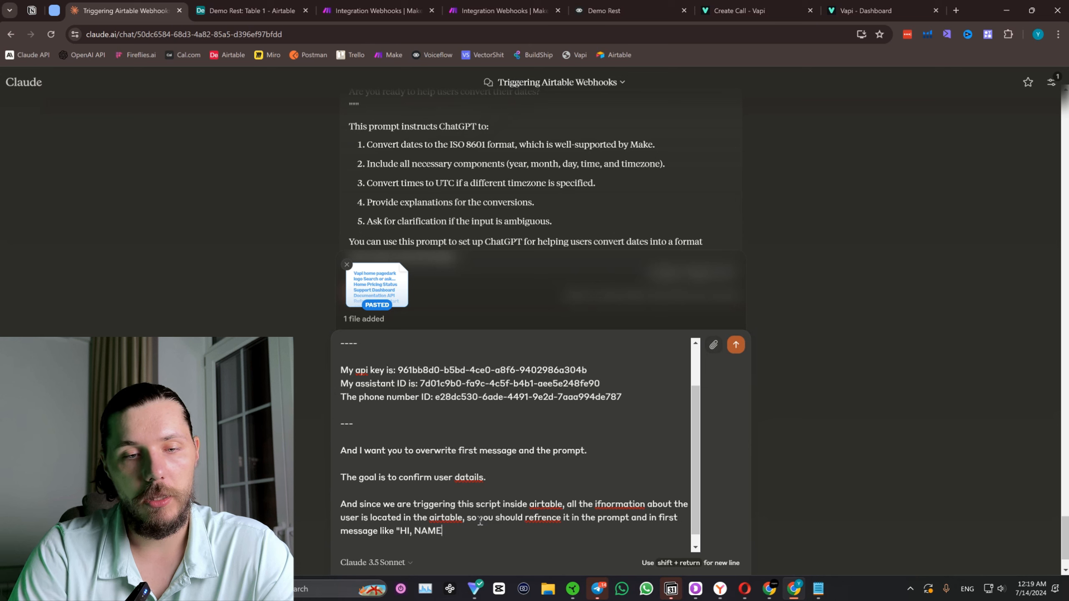
type(", calling you to.")
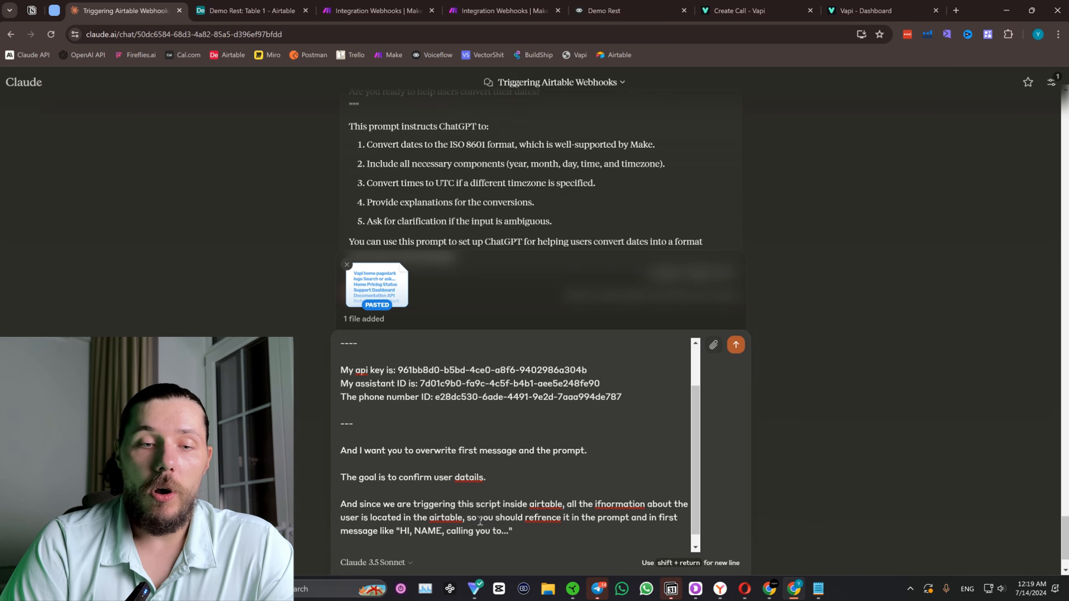
type("..\"")
key("shift+Return")
key("shift+Return")
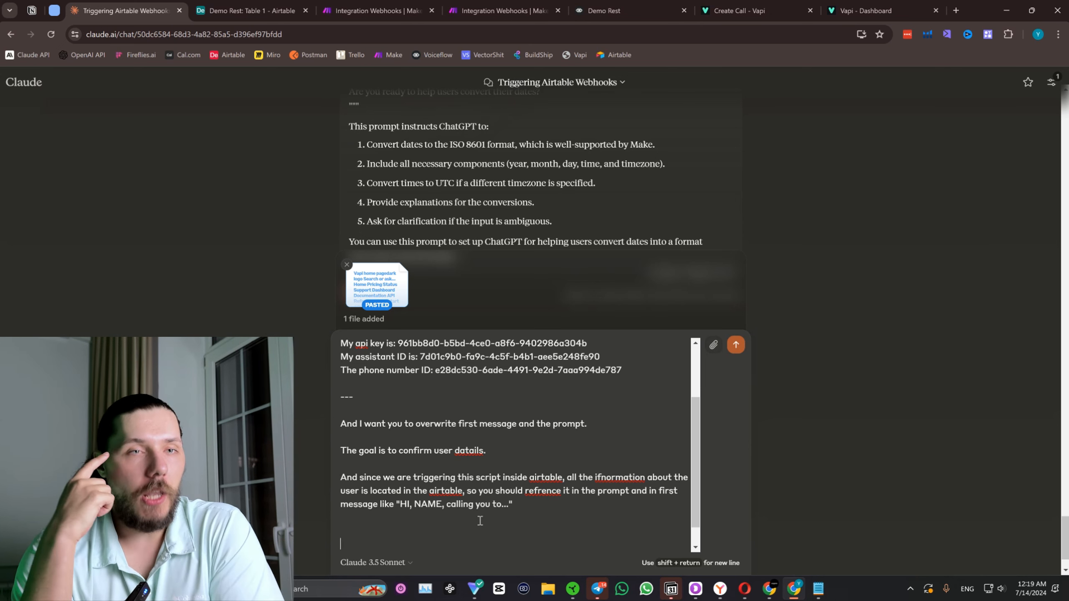
left_click(248, 10)
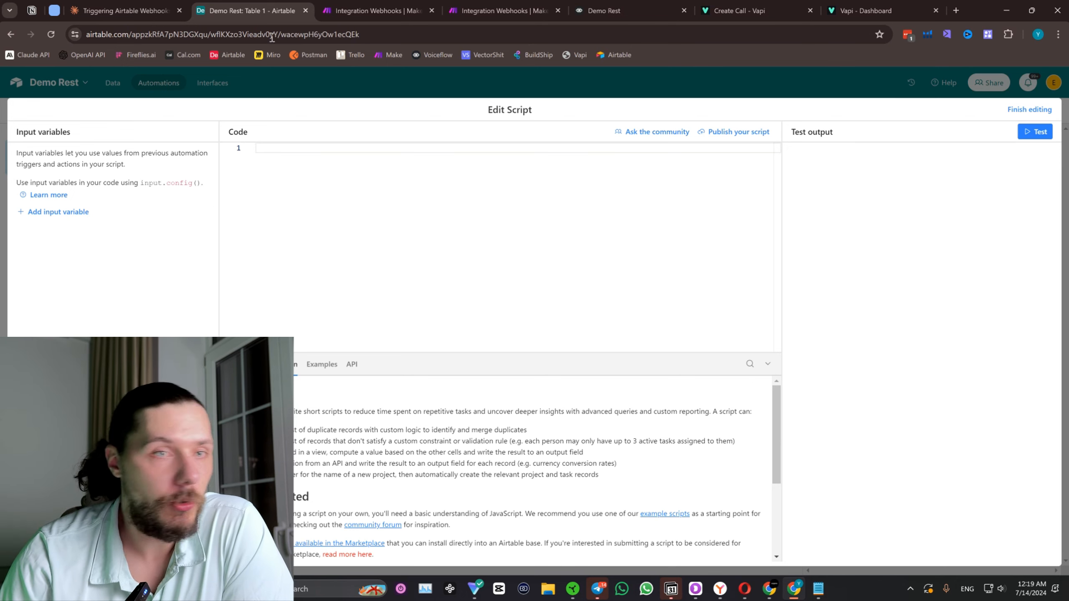
type("{")
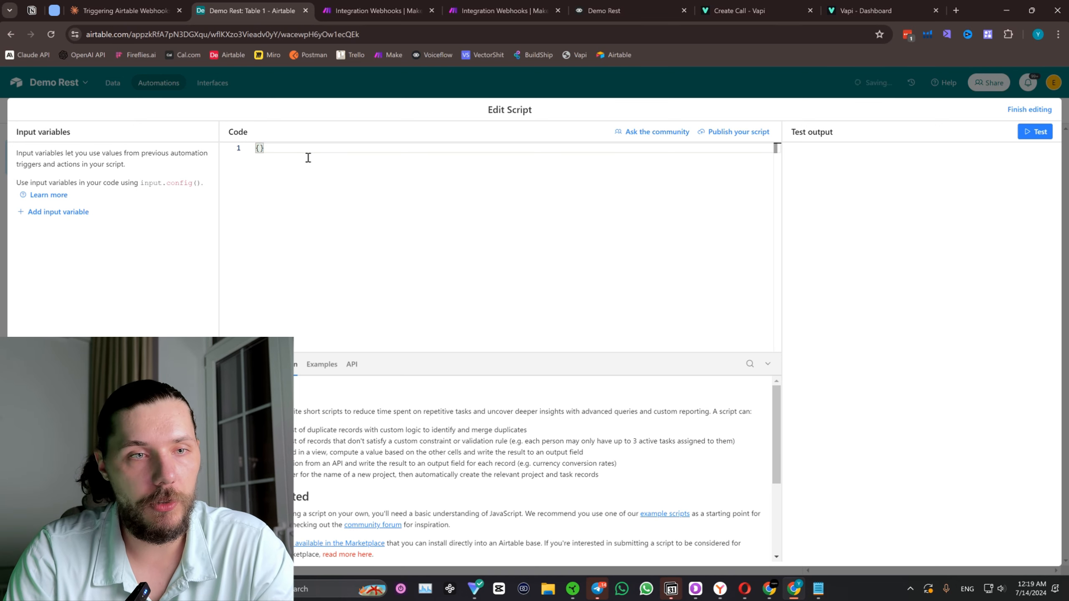
type("f")
key("Escape")
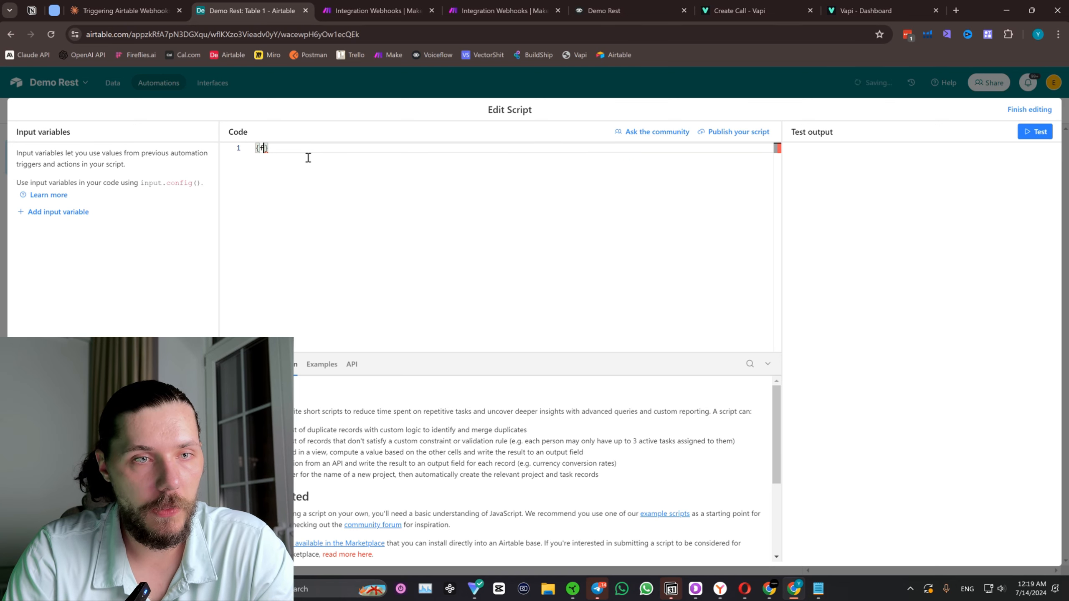
key("BackSpace")
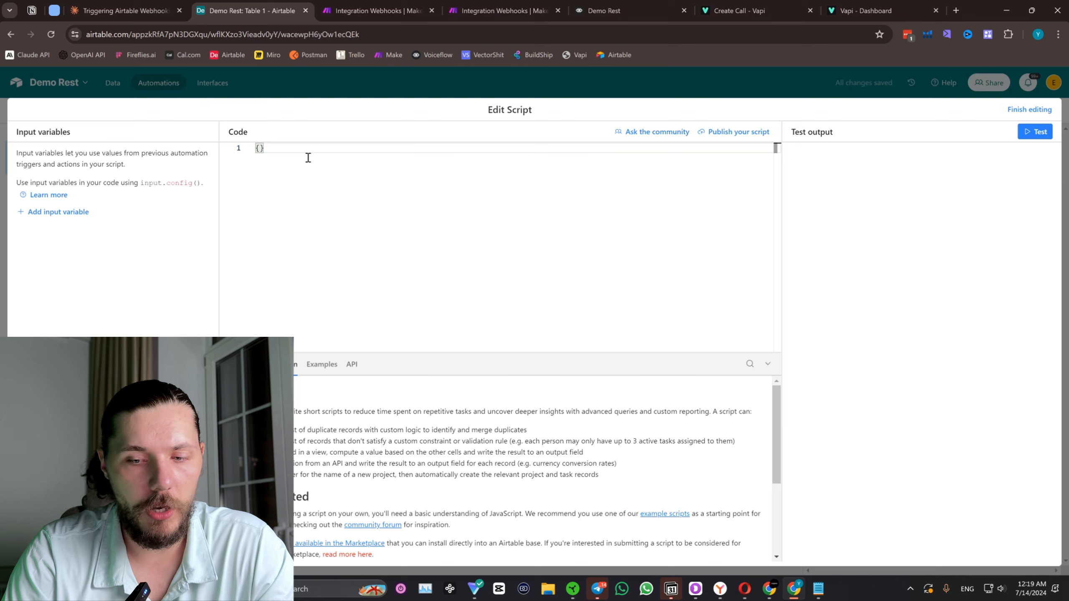
key("BackSpace")
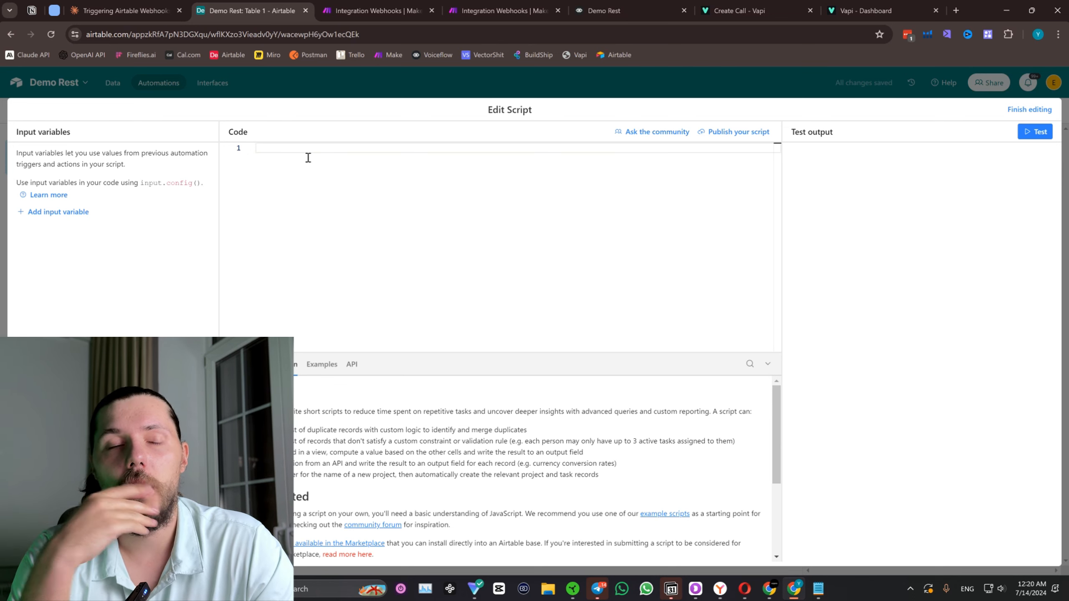
left_click(162, 10)
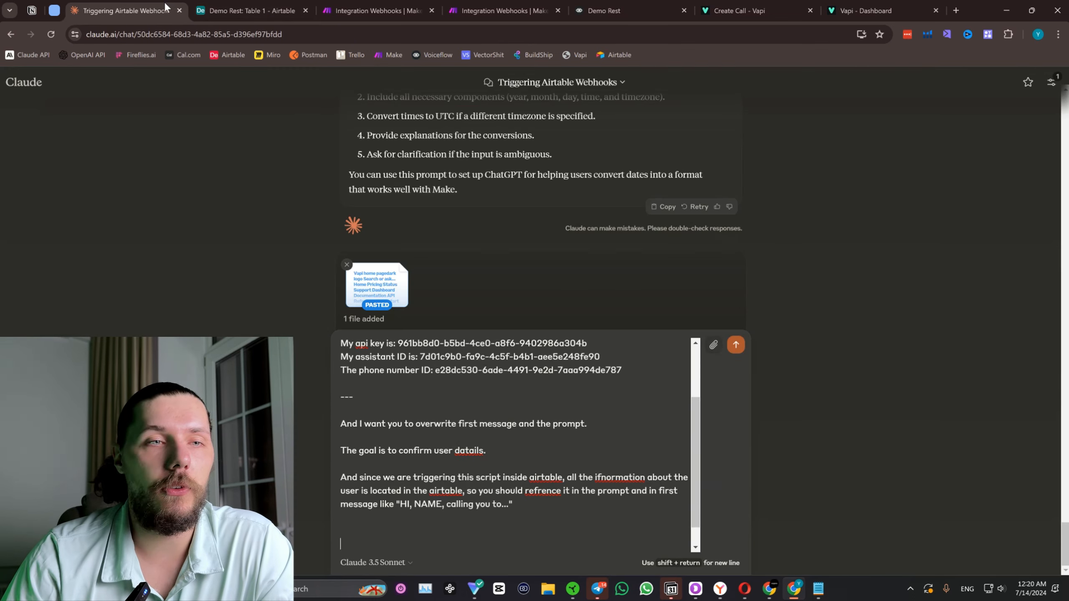
Send the prompt to Claude and review the generated Airtable script, including its record fields and assistant overrides.
left_click(736, 346)
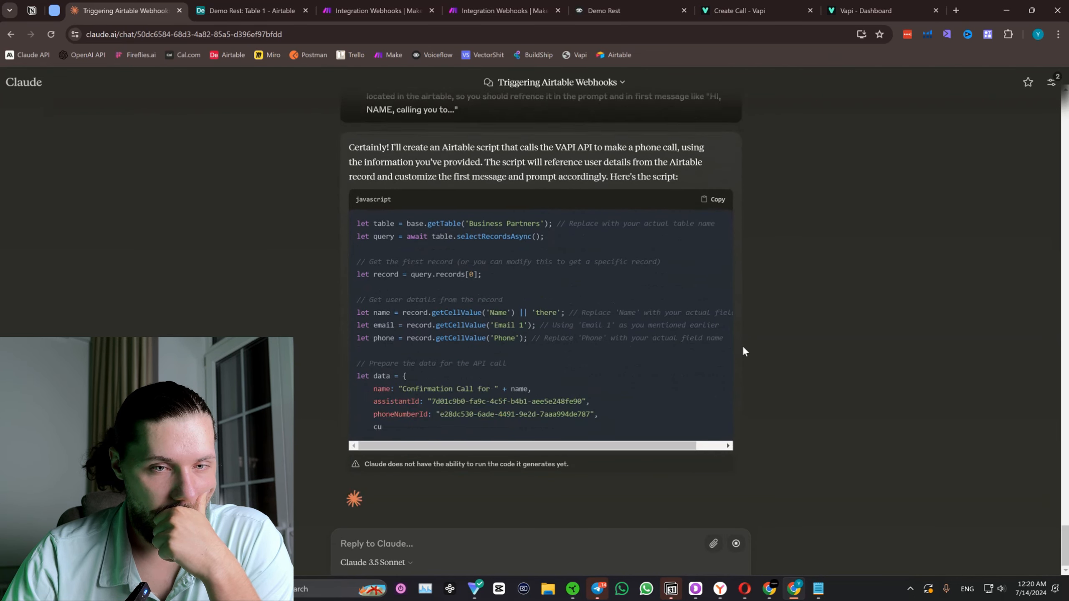
scroll(700, 333, "up", 3)
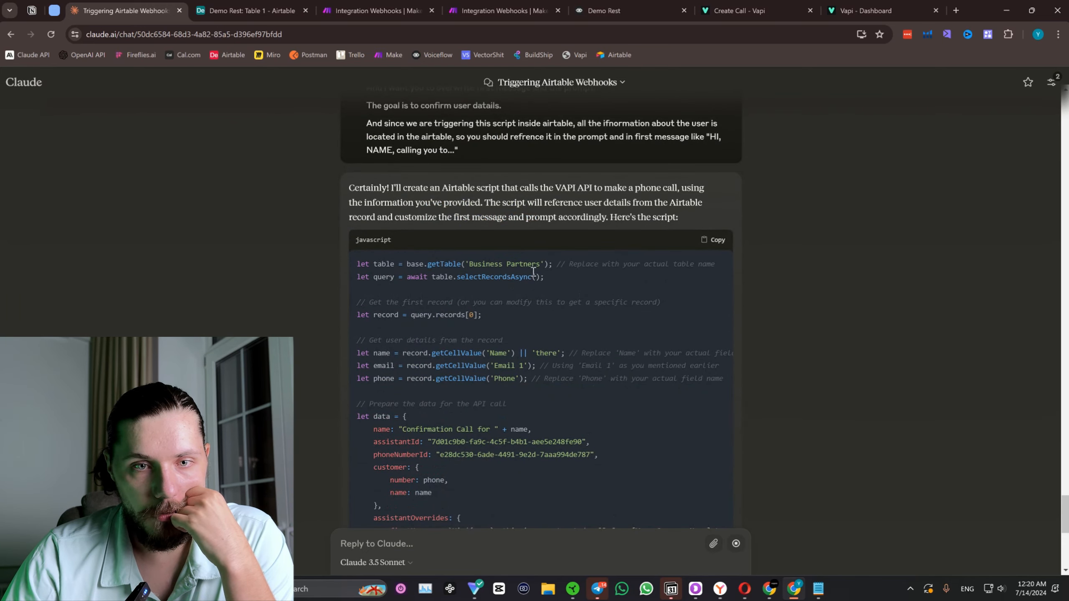
scroll(510, 274, "down", 10)
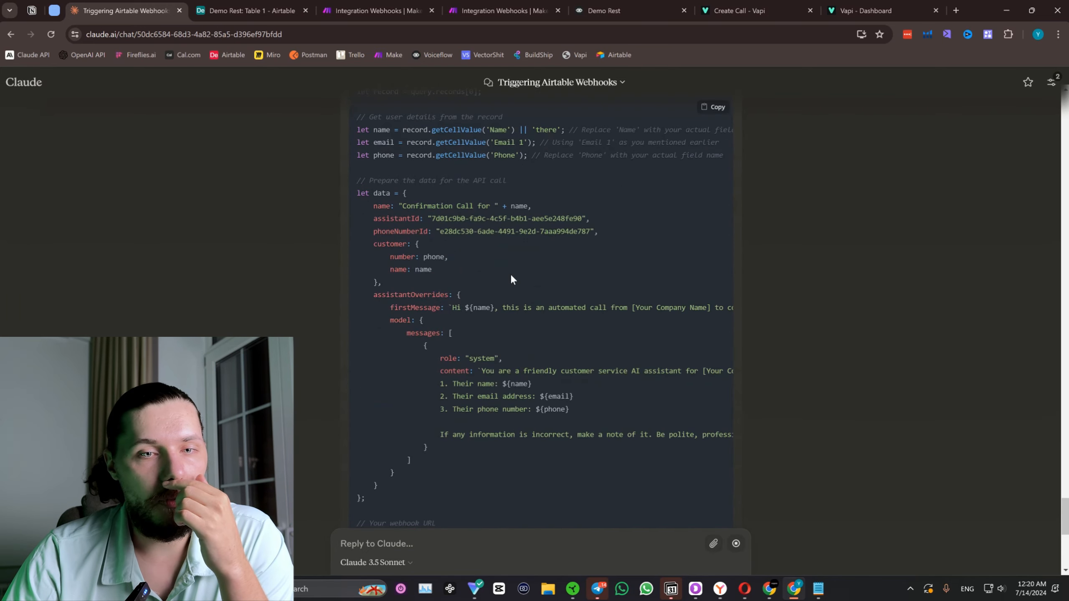
In Airtable, finish editing the empty script and copy the web address of the Demo Rest automation page.
left_click(233, 13)
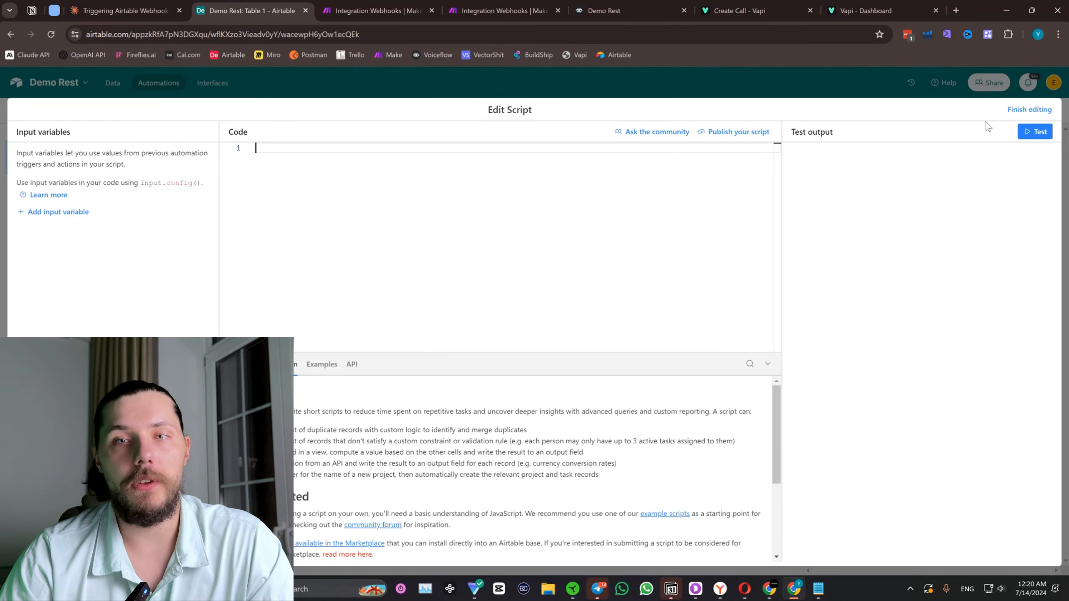
left_click(1029, 109)
triple_click(210, 36)
key("ctrl+c")
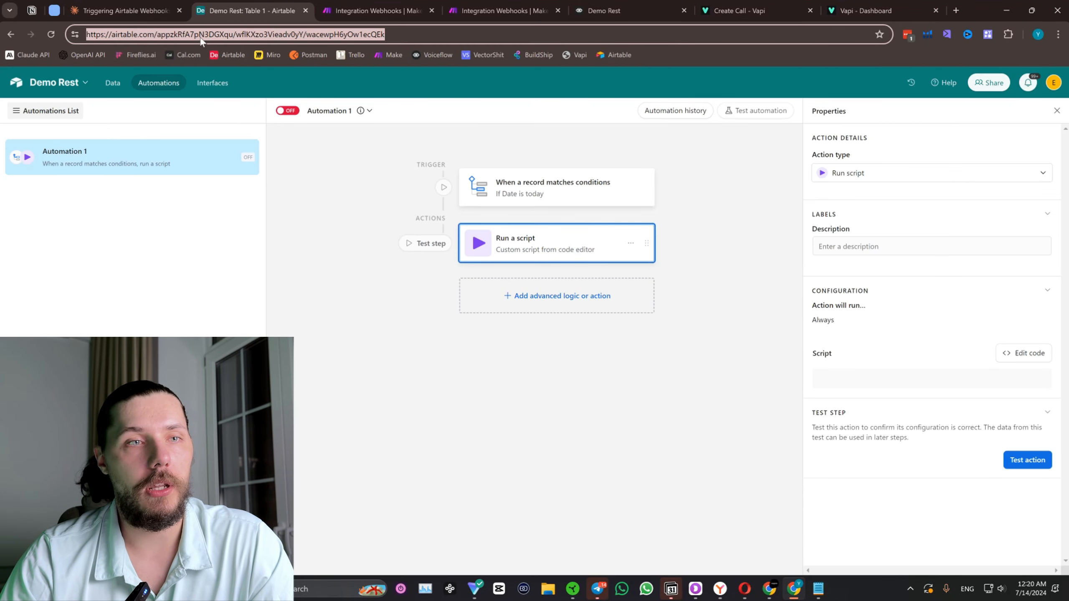
Back in Claude, start a reply with "This is the new Airtable base:" followed by the copied Airtable link.
left_click(160, 12)
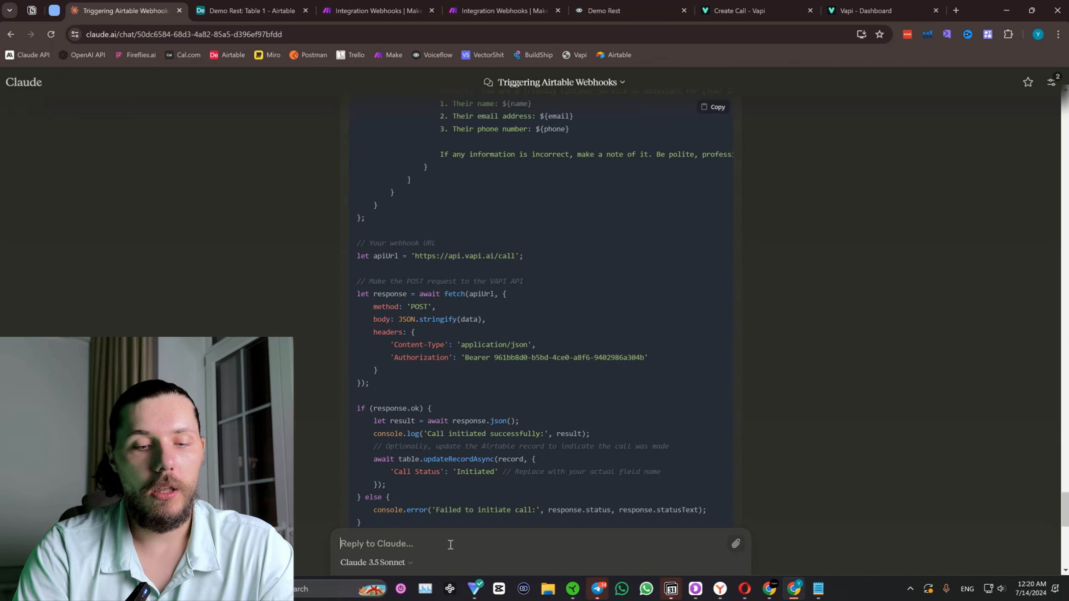
type("This is the new")
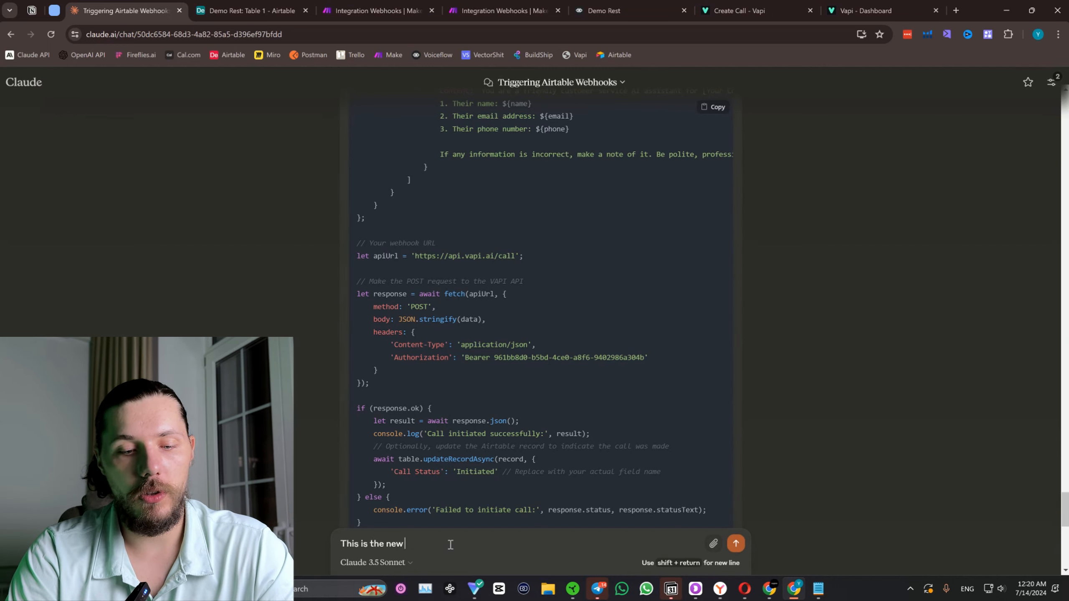
type(" Airtable base")
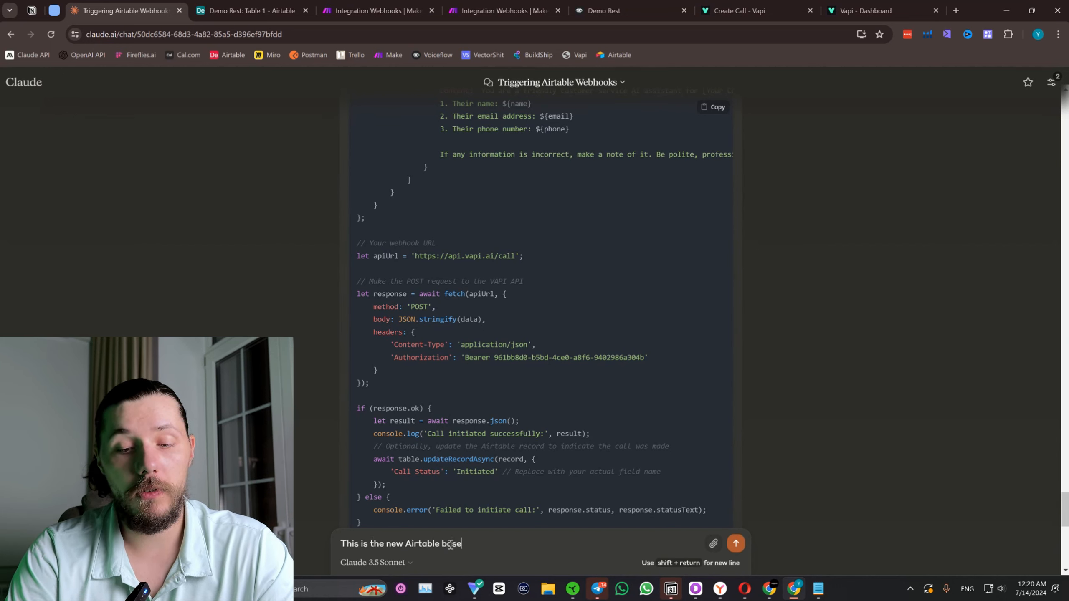
type(":")
key("shift+Return")
key("ctrl+v")
key("shift+Return")
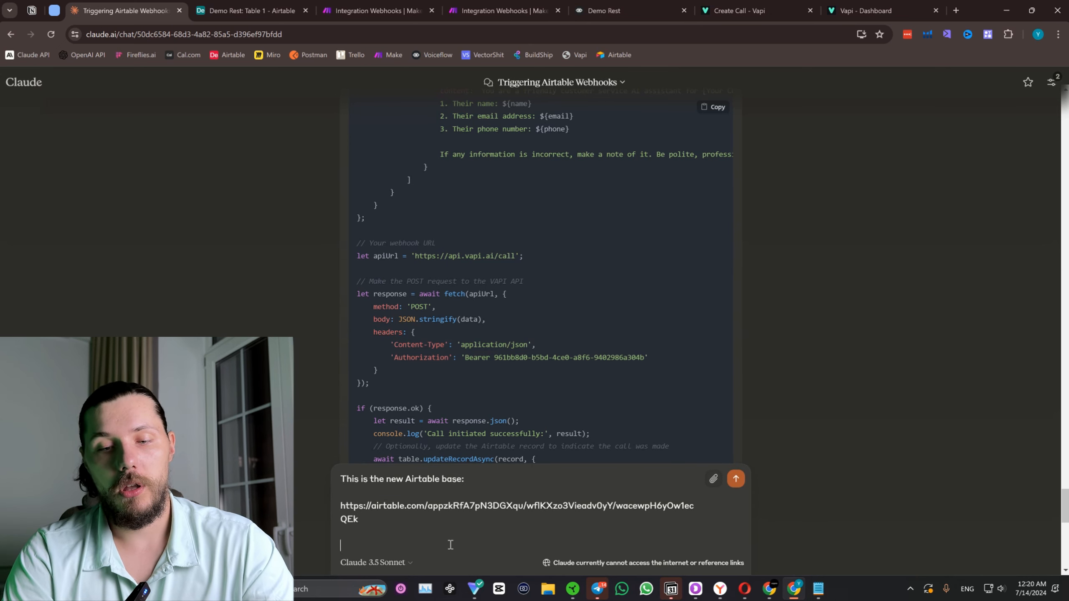
Add a "---" separator and "And this is the name of the table: Table 1", checking the table name in Airtable without turning on the automation.
type("---")
key("shift+Return")
key("shift+Return")
type("And this is the name")
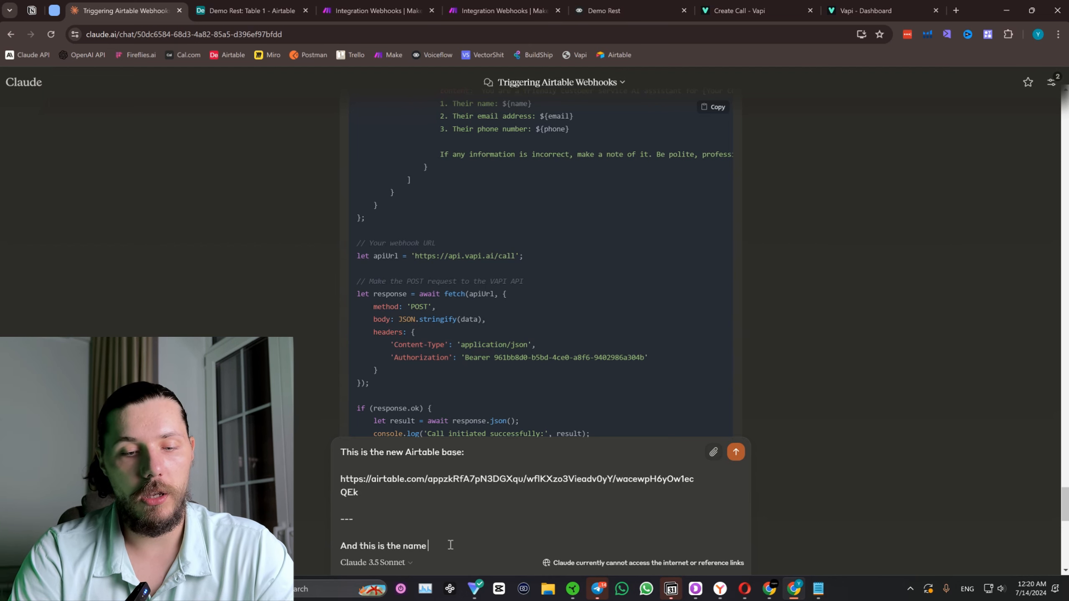
type("of the")
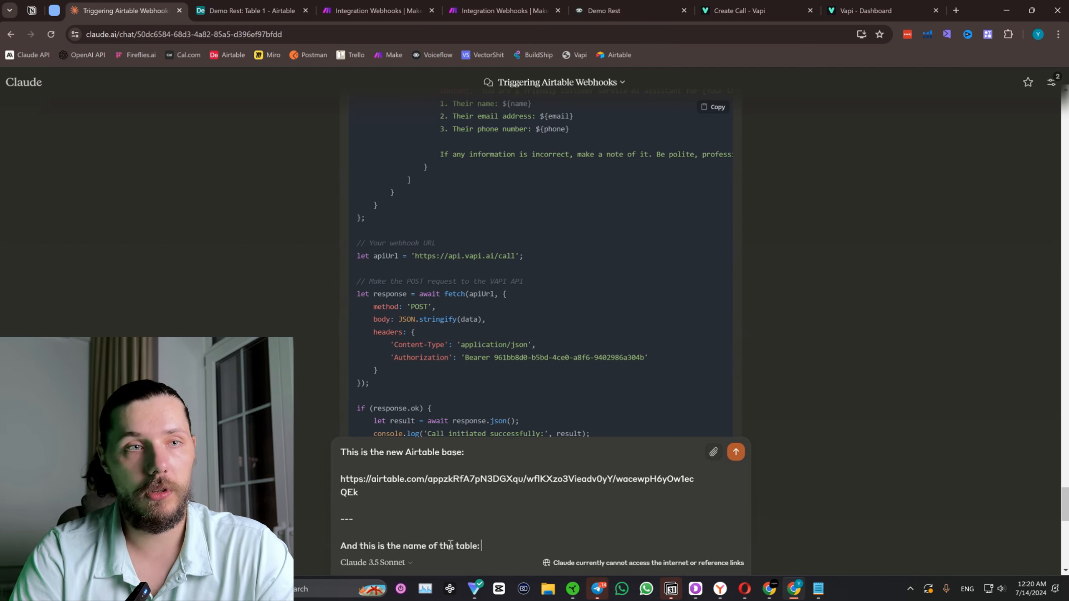
type(" table:")
left_click(249, 10)
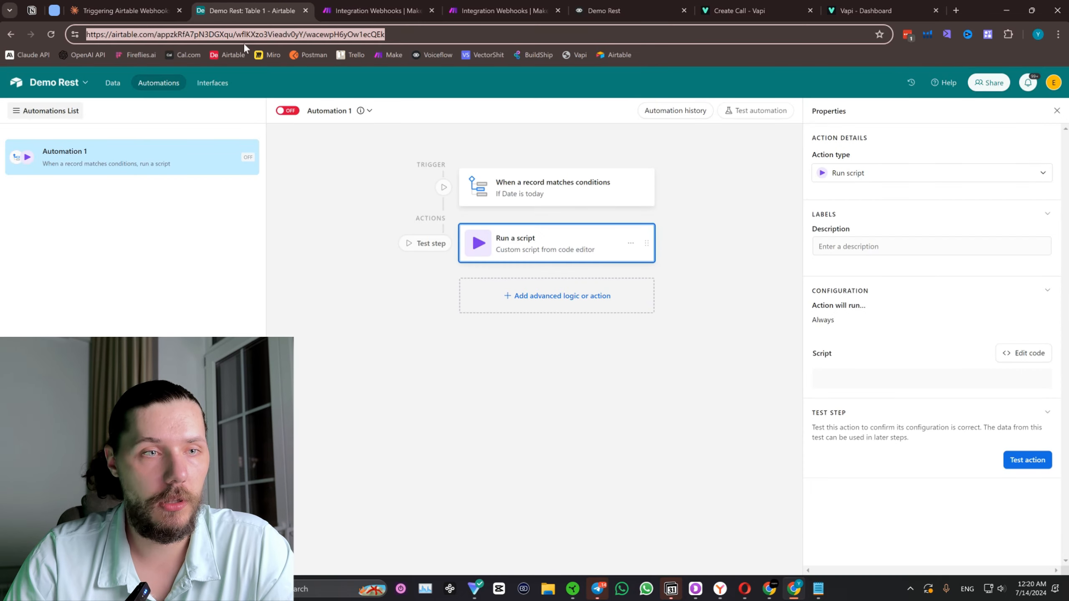
left_click(112, 83)
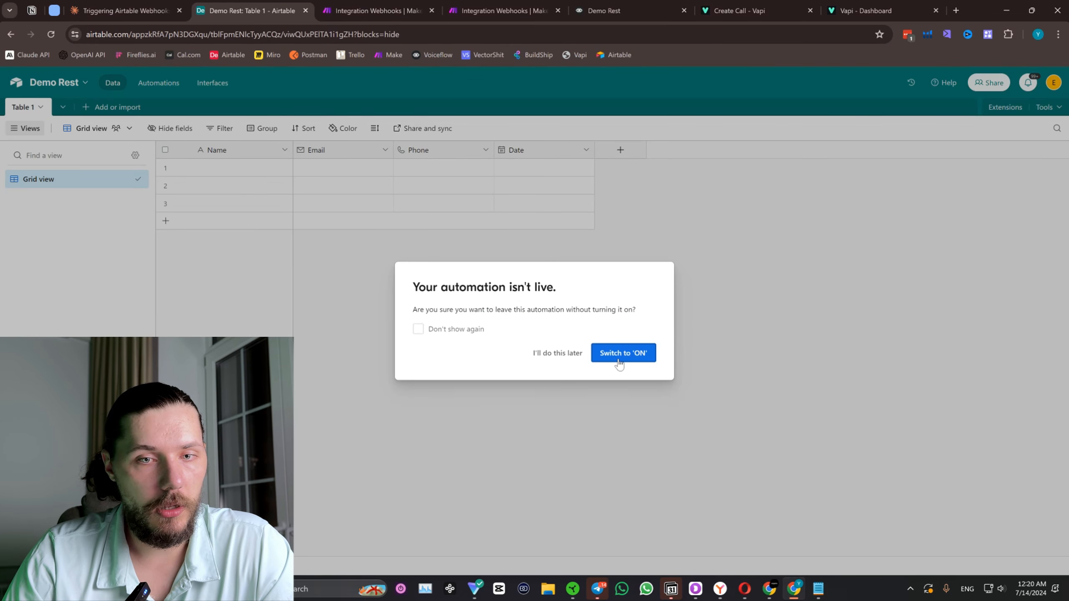
left_click(557, 354)
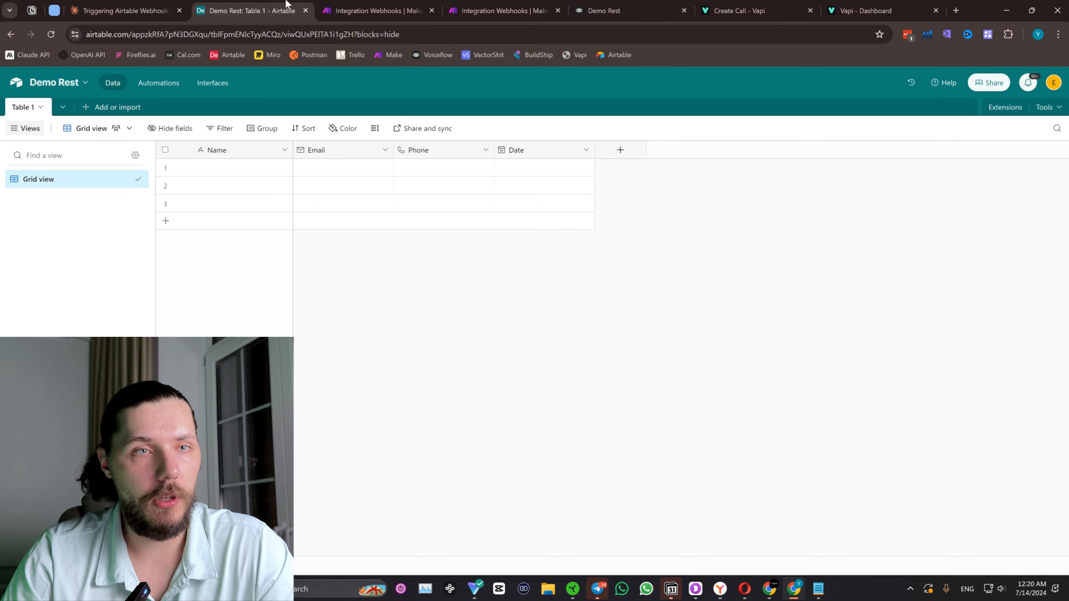
left_click(126, 11)
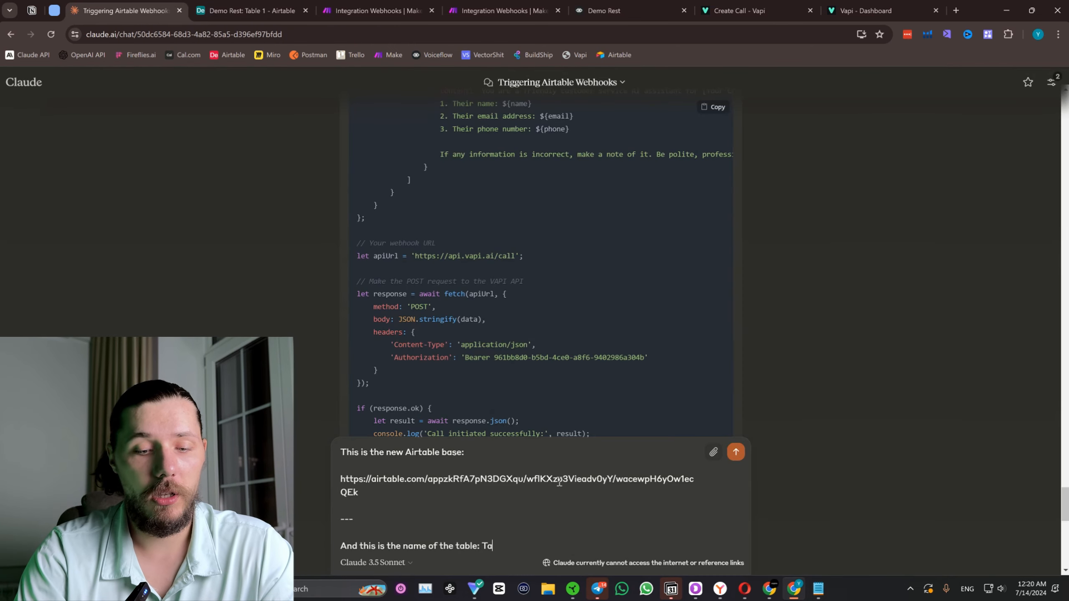
Begin a new paragraph in the Claude reply with "We need to confirm user Full Name,".
key("shift+Return")
key("shift+Return")
type("W")
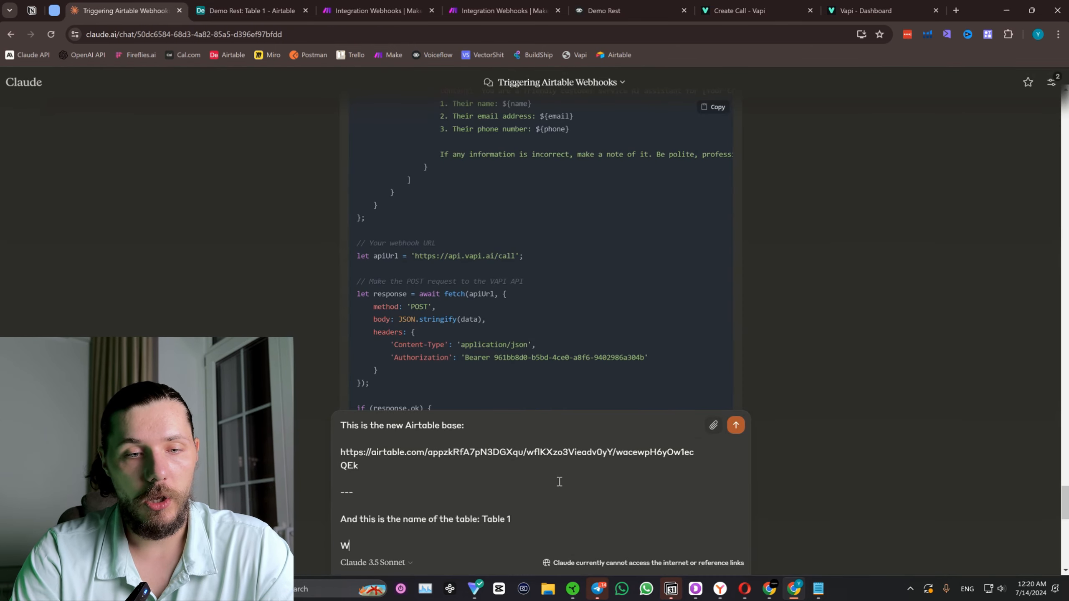
type("e need to con")
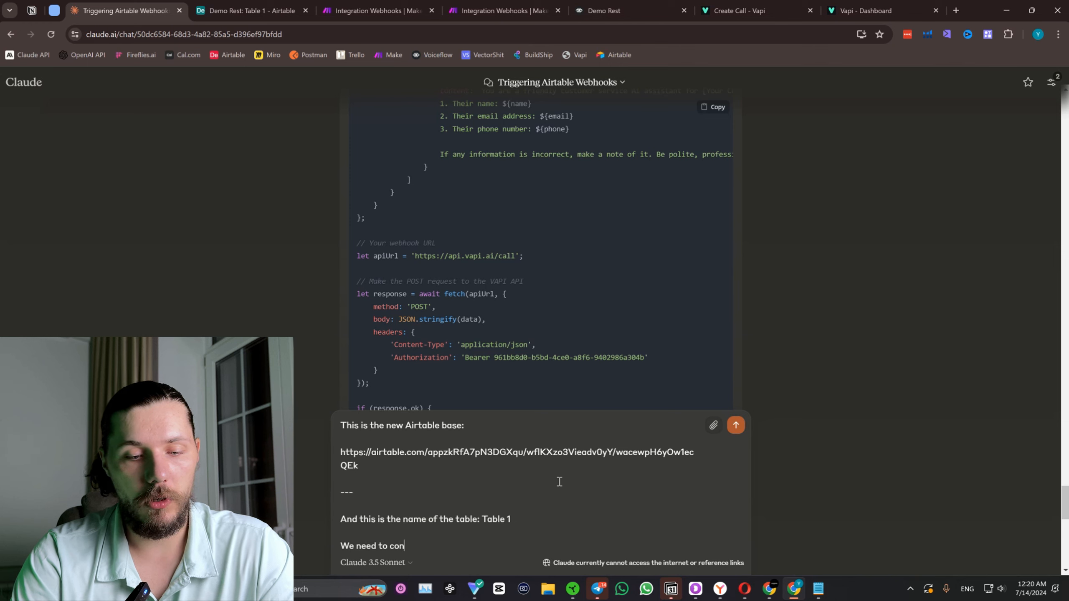
type("firm user Fu")
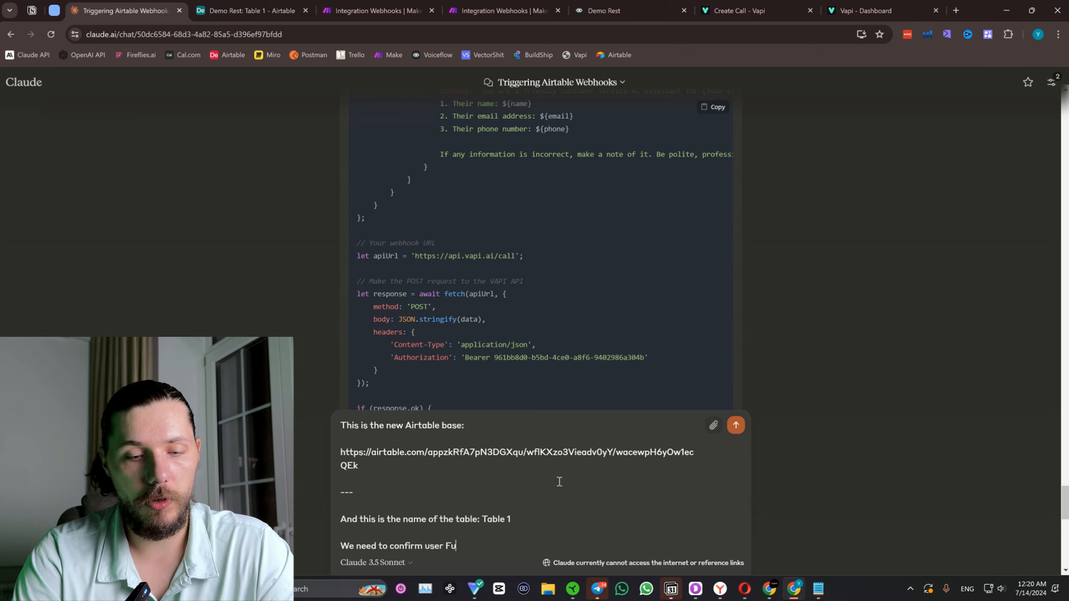
type("ll Name,")
Check the column names of Table 1 in Airtable and replace "Full Name," in the Claude reply with "Name, Email".
left_click(248, 10)
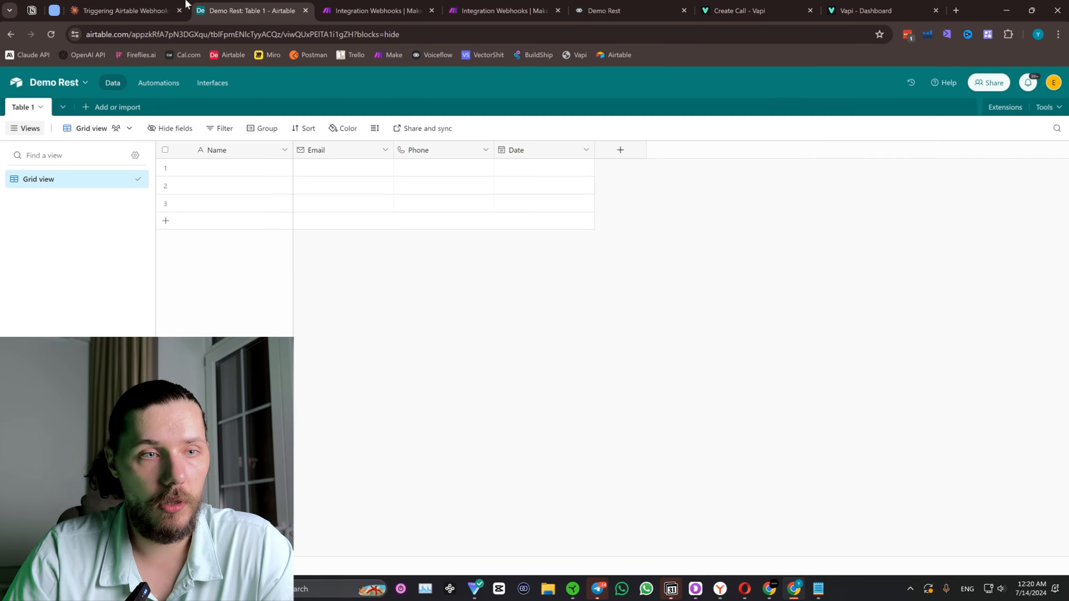
left_click(135, 4)
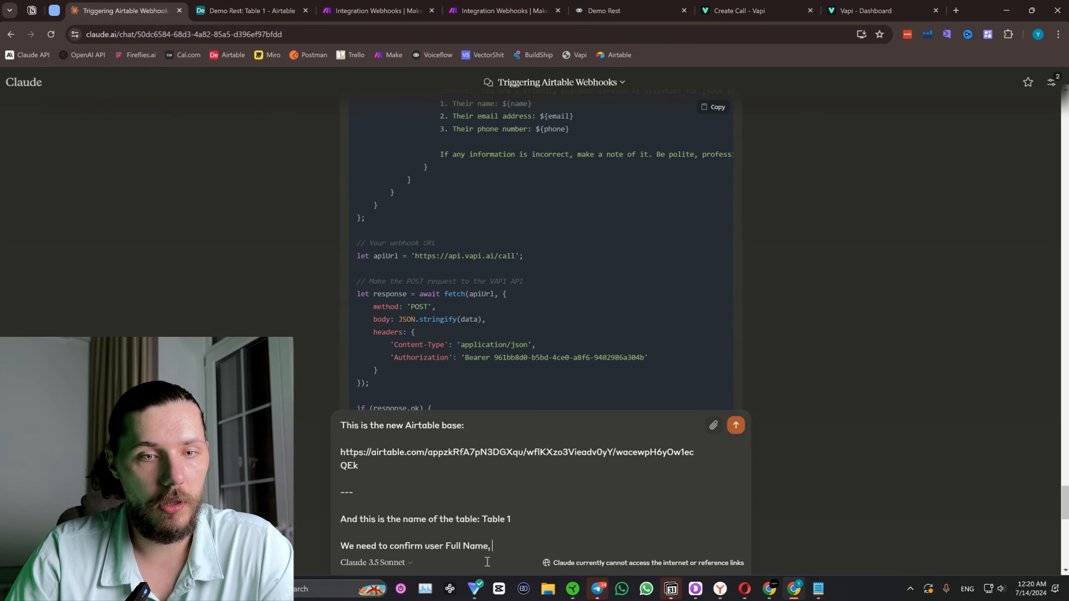
left_click_drag(493, 545, 444, 545)
type("Nam")
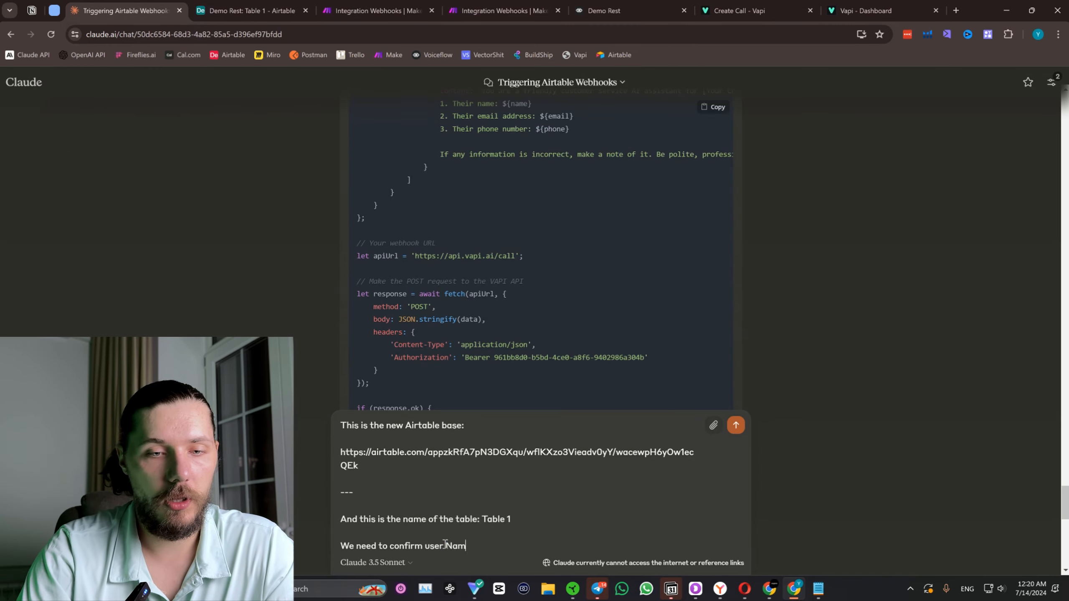
left_click(248, 11)
left_click(126, 11)
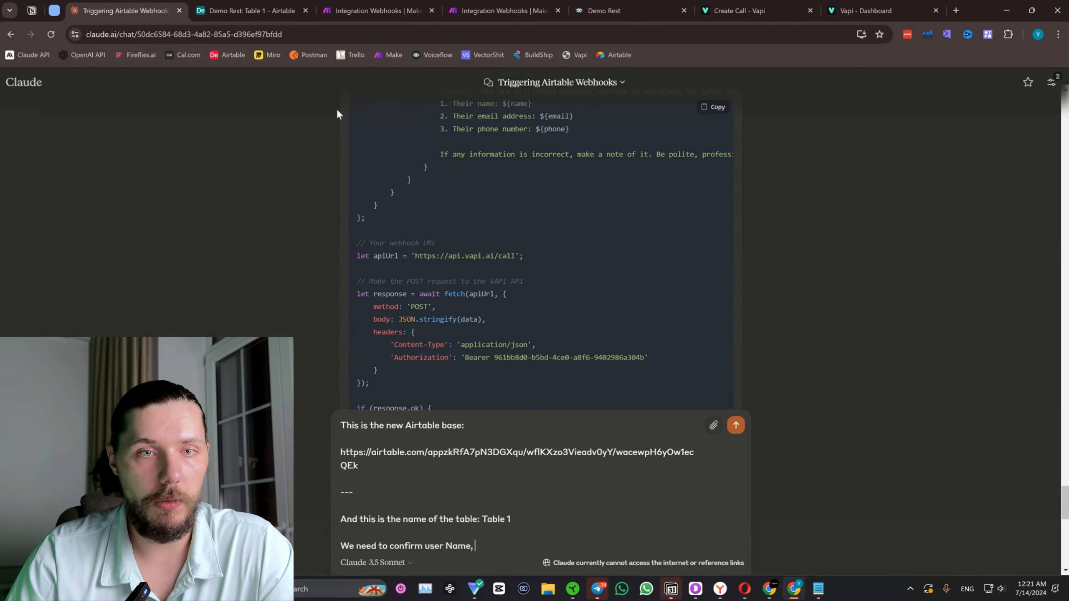
type("e, Email")
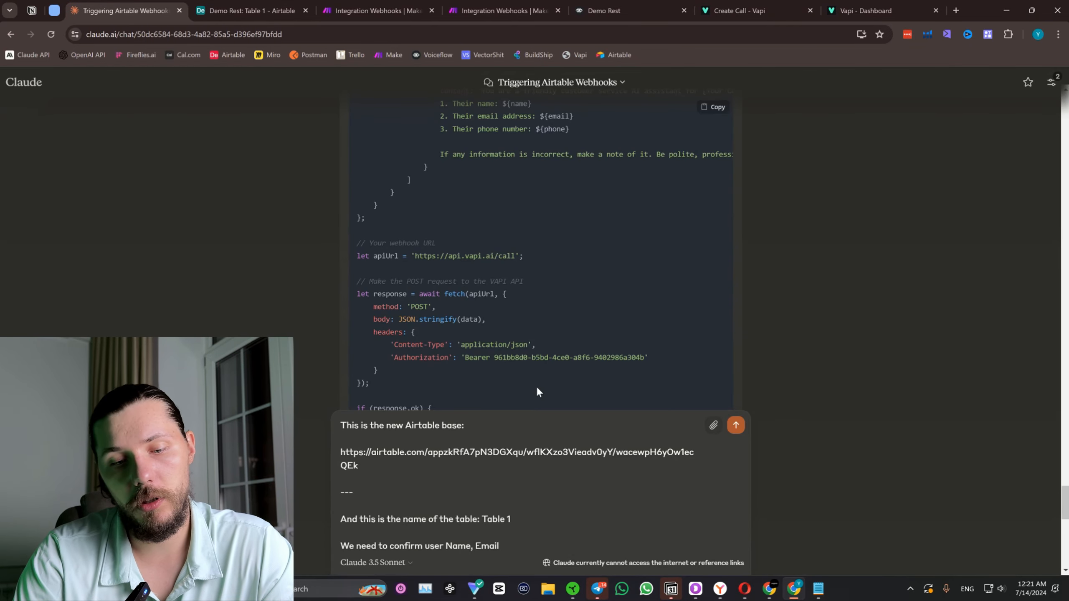
type(", Phone and D")
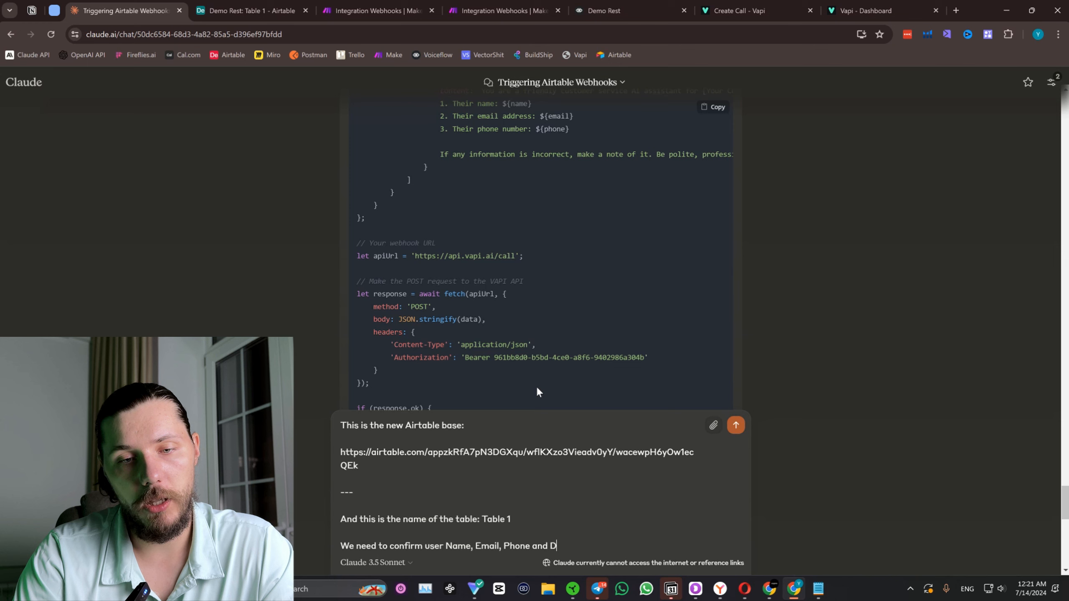
type("ate fo")
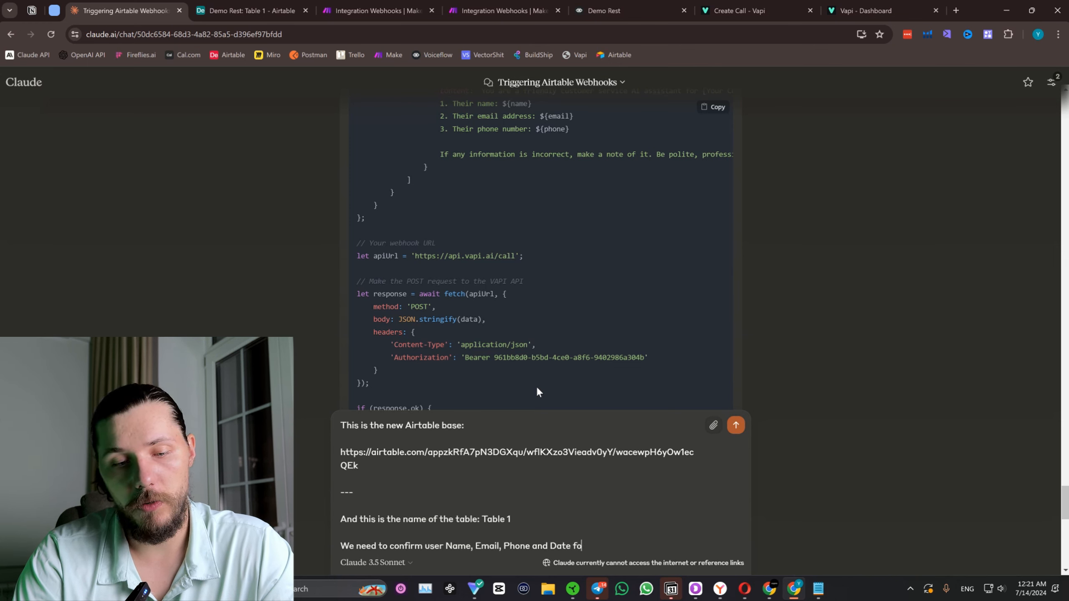
type("r reser")
type("vati")
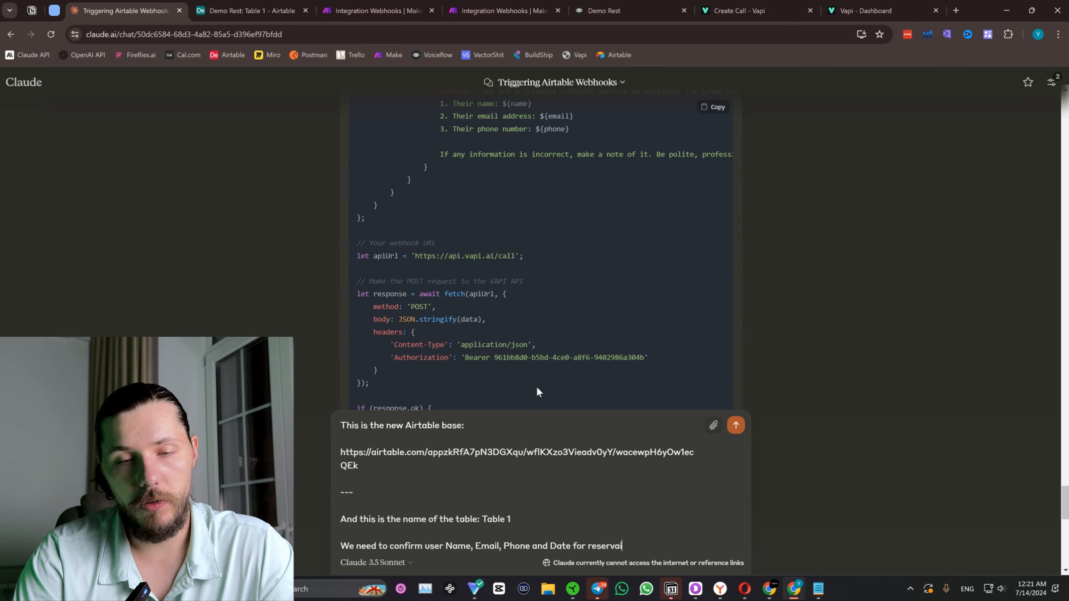
type("on.")
Add a paragraph: "I forgot to mention that this AI is basiclaly confirming the date for the booking that the user did in our restaurant.".
key("shift+Return")
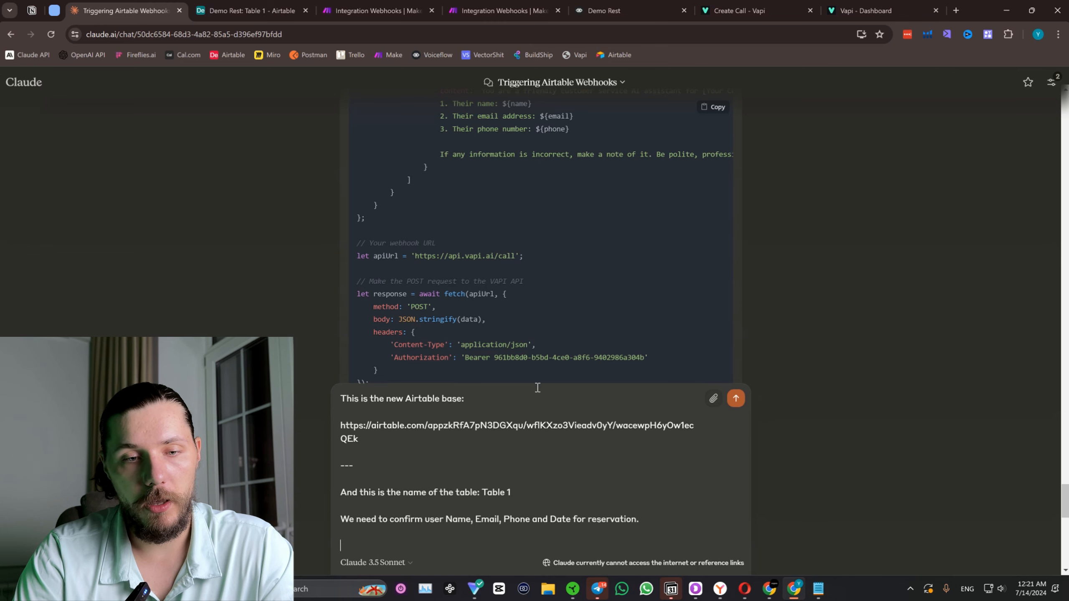
type("I forgot to ment")
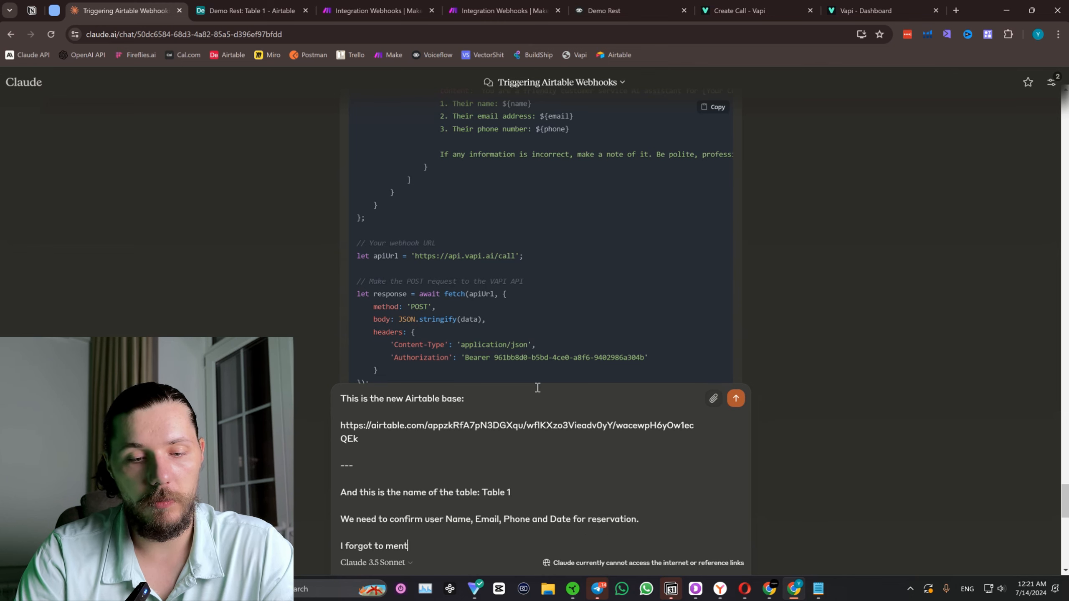
type("ion that ")
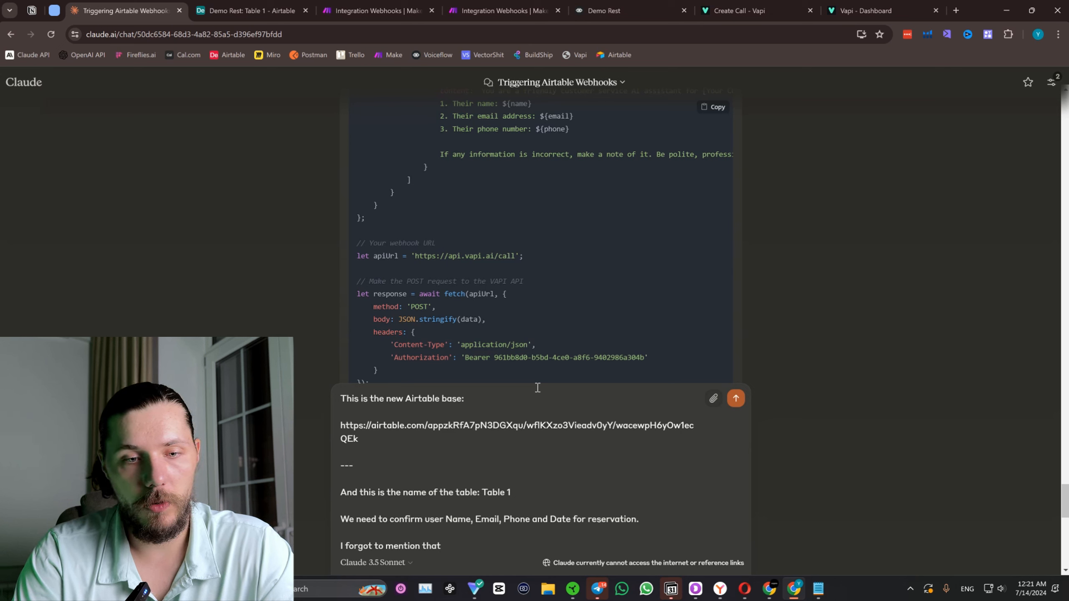
type("this AI ia")
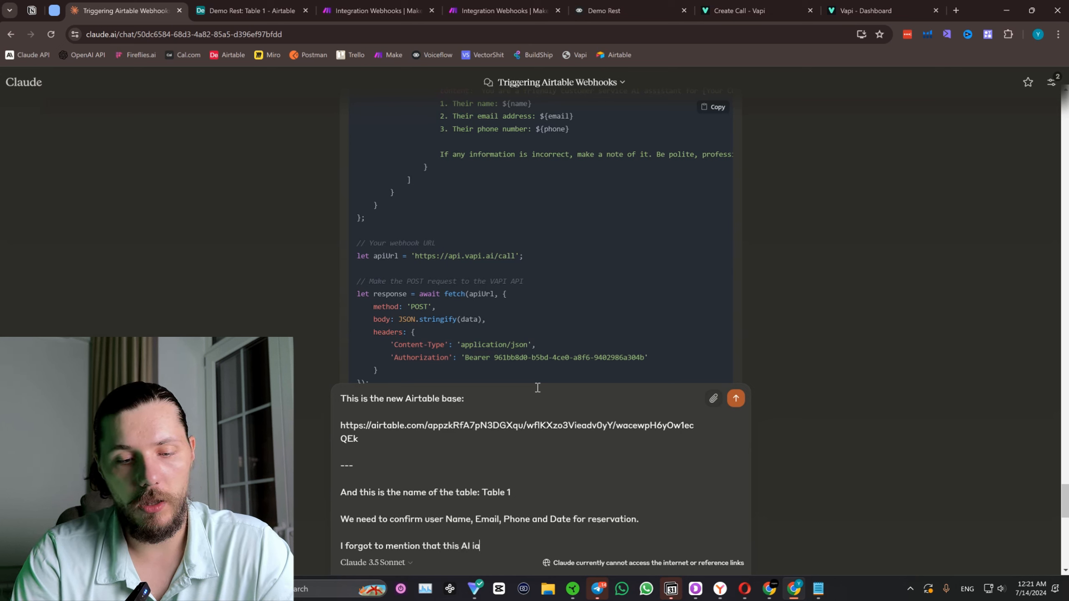
key("BackSpace")
type("s basiclaly")
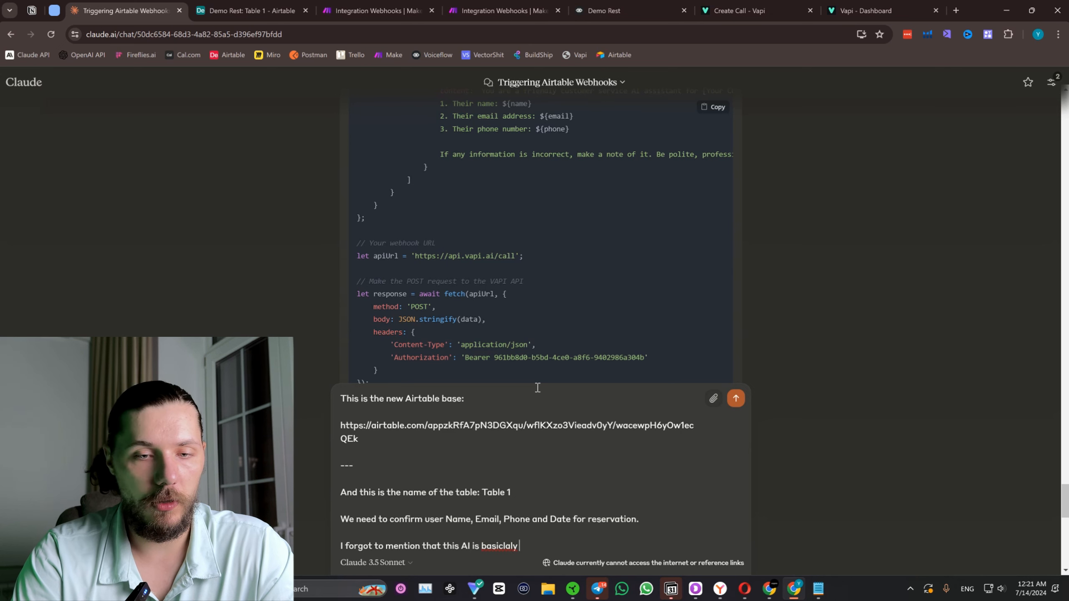
type(" confirming ")
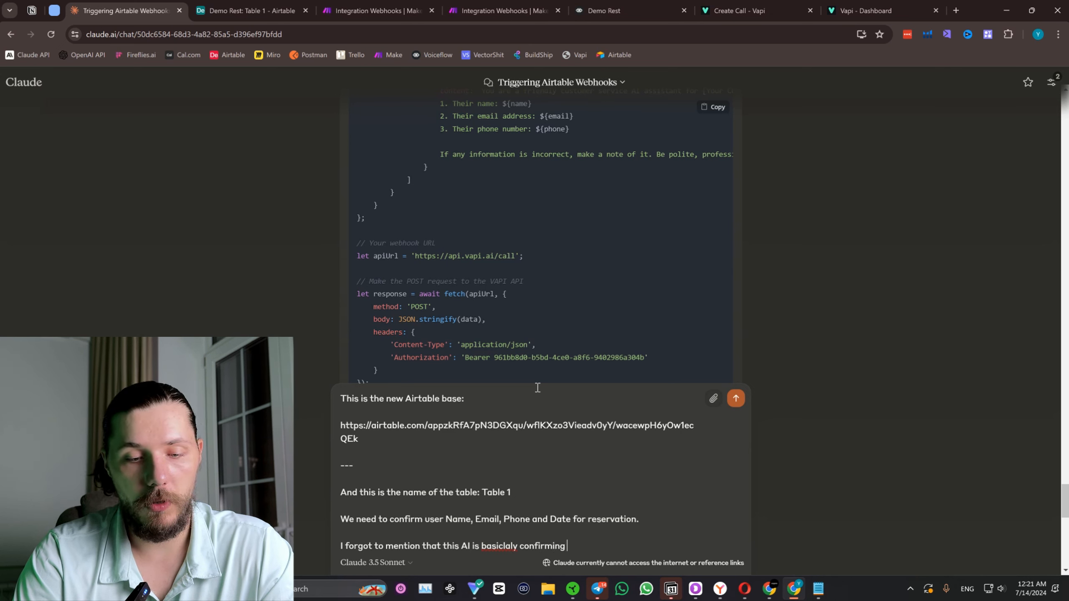
type("the date for ")
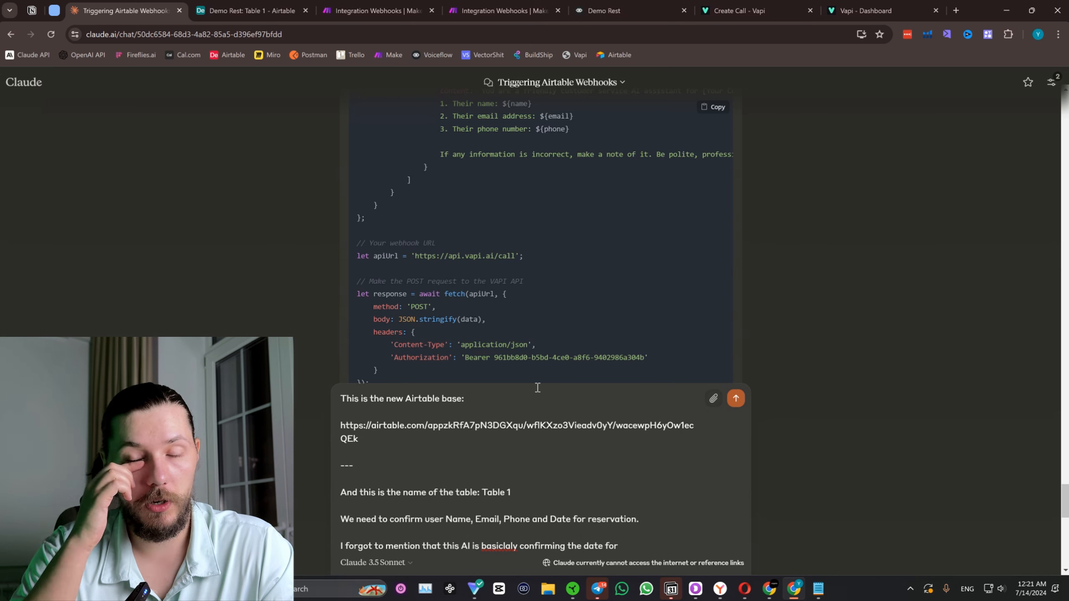
type("the ")
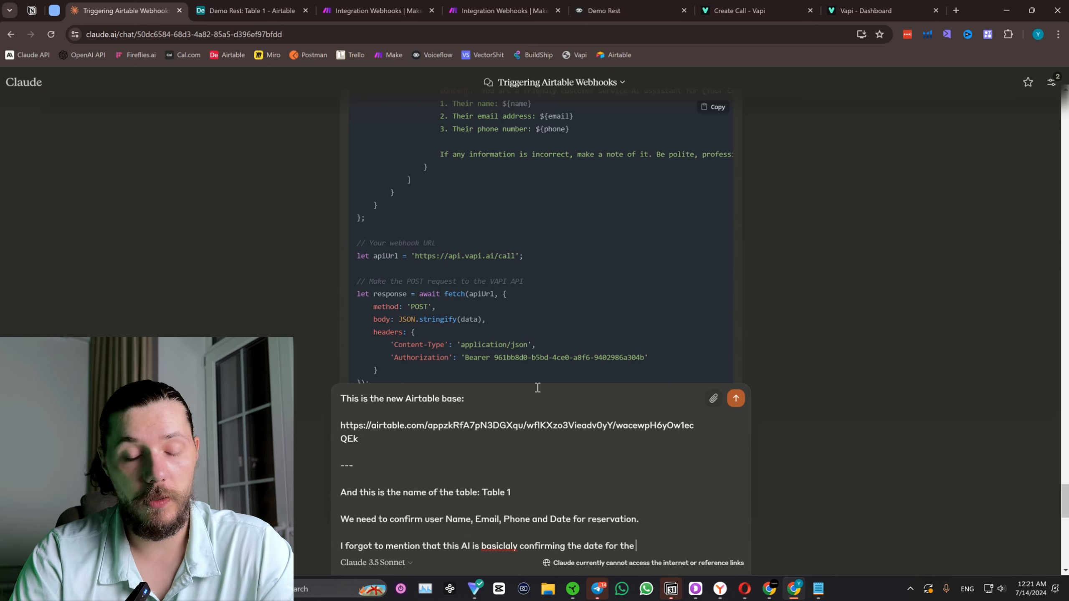
type("booking that t")
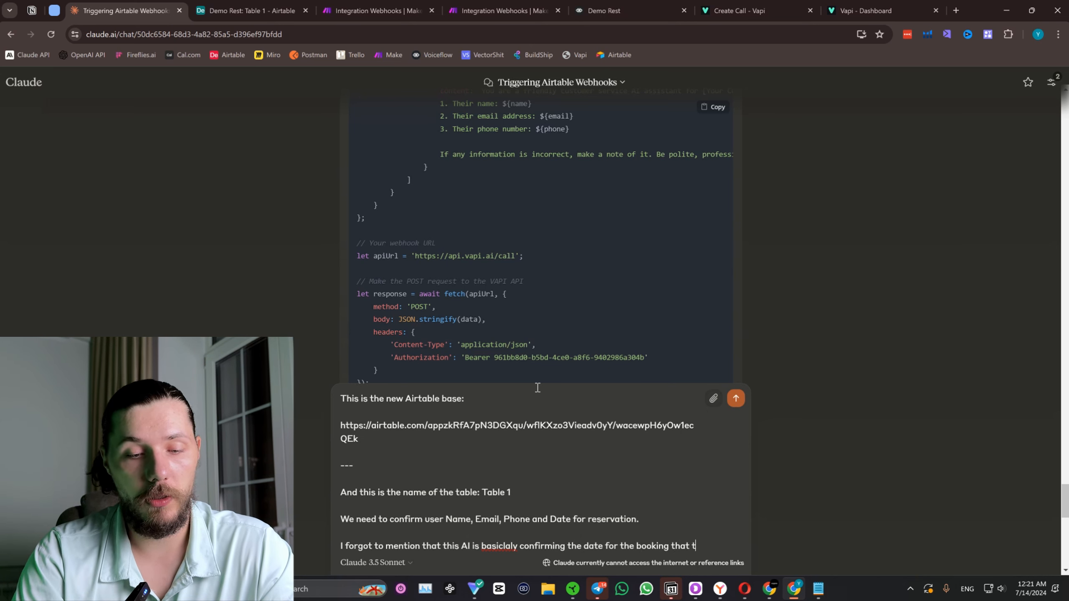
type("he user did")
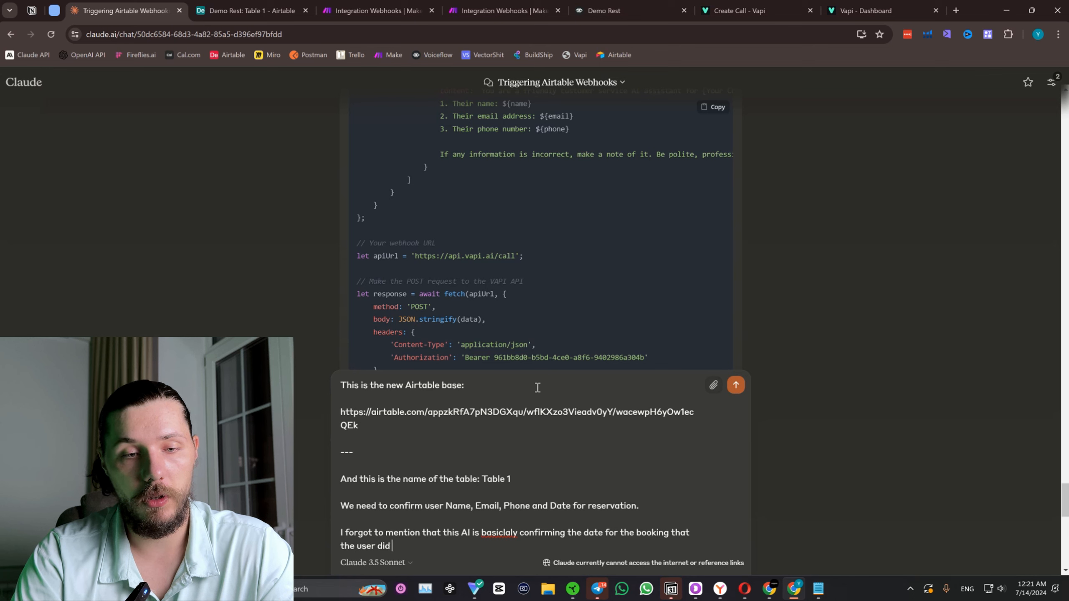
type(" in our rest")
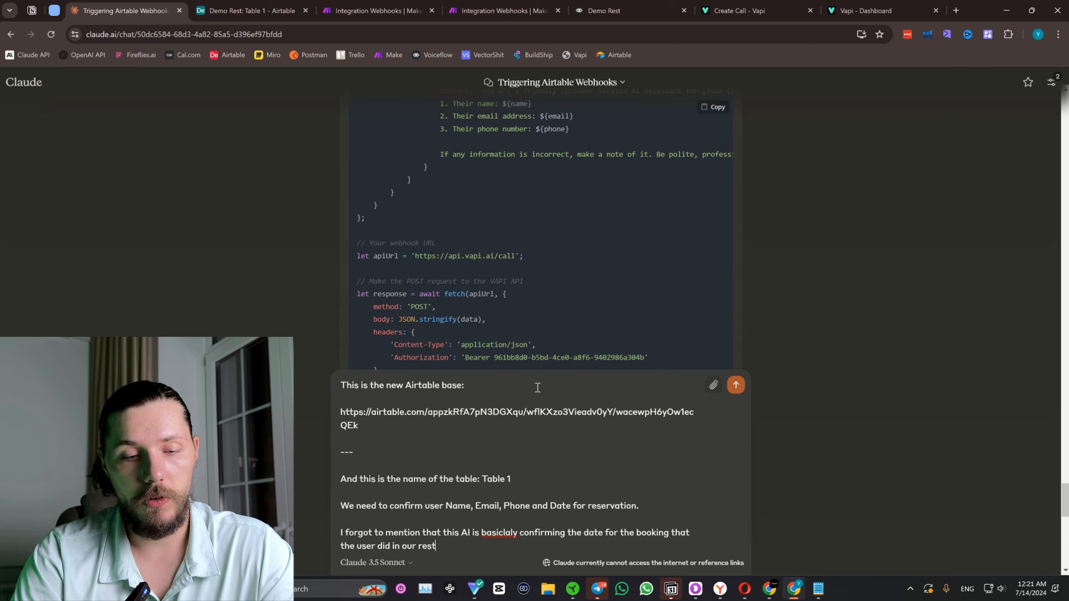
type("aurant.")
key("shift+Return")
key("shift+Return")
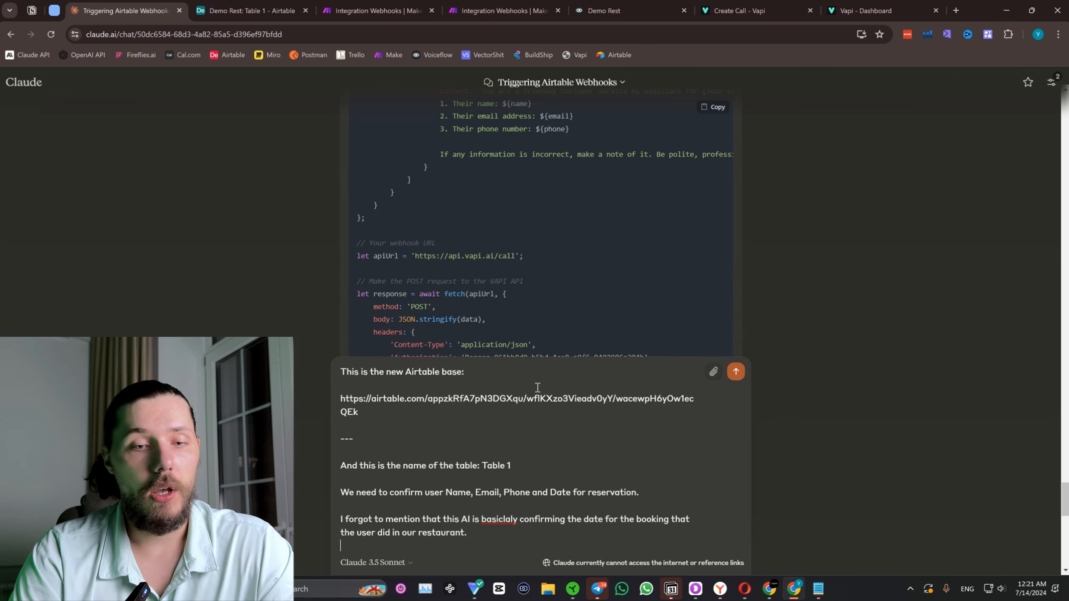
Look over the Airtable columns again and add "And all these things are located in the fiels:" to the Claude reply.
left_click(229, 4)
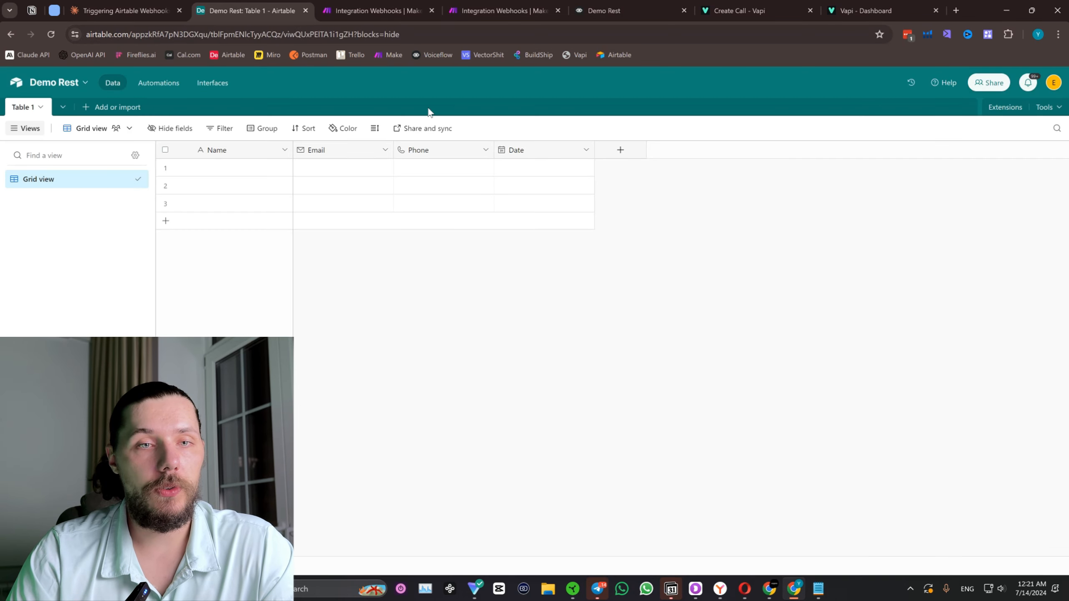
left_click(185, 9)
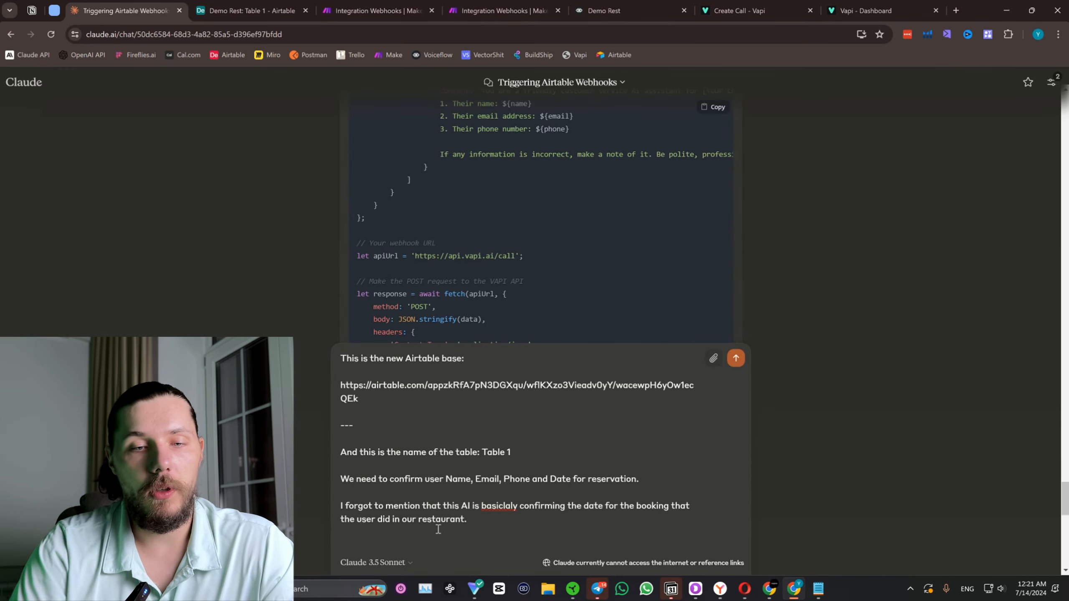
type("And all these")
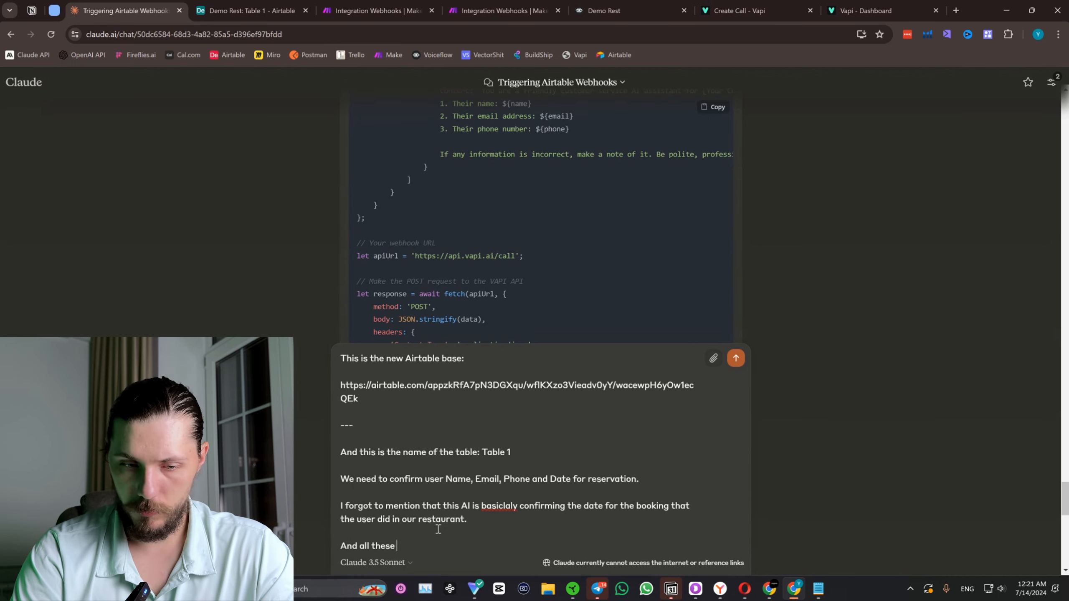
type(" things are lo")
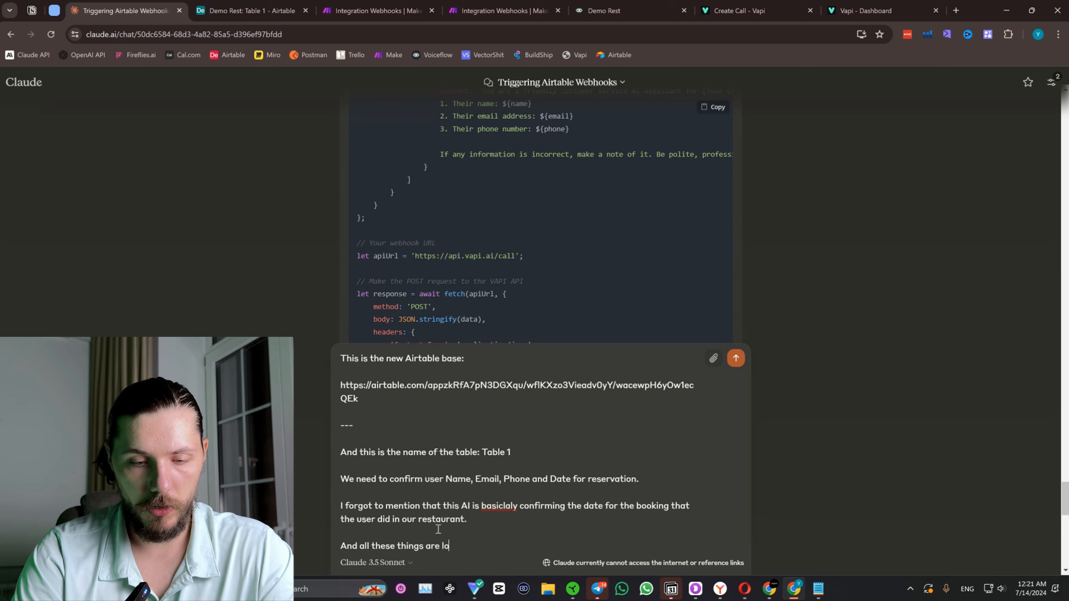
type("cated in the fiels:")
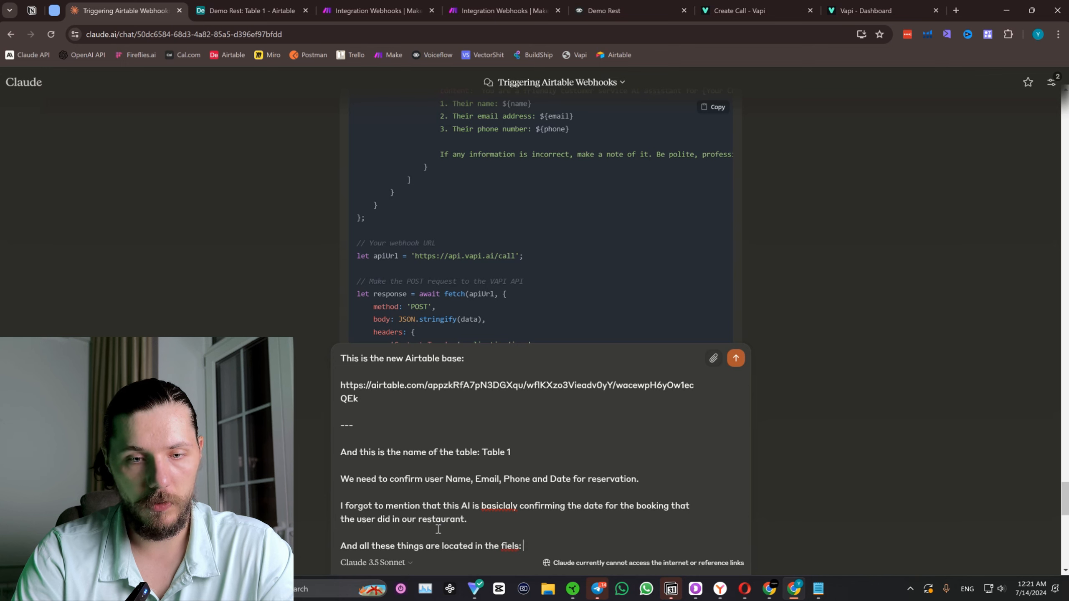
Copy "Name, Email, Phone and Date" from the earlier sentence to the end of the reply, without "for reservation.", and send the message.
left_click_drag(645, 481, 442, 477)
key("ctrl+c")
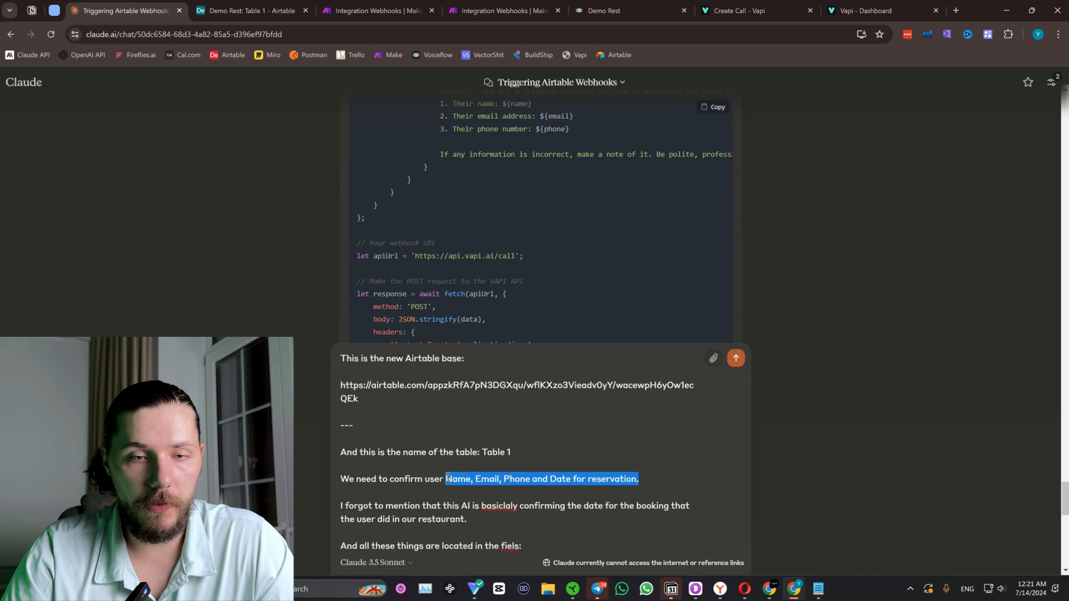
left_click(565, 541)
key("ctrl+v")
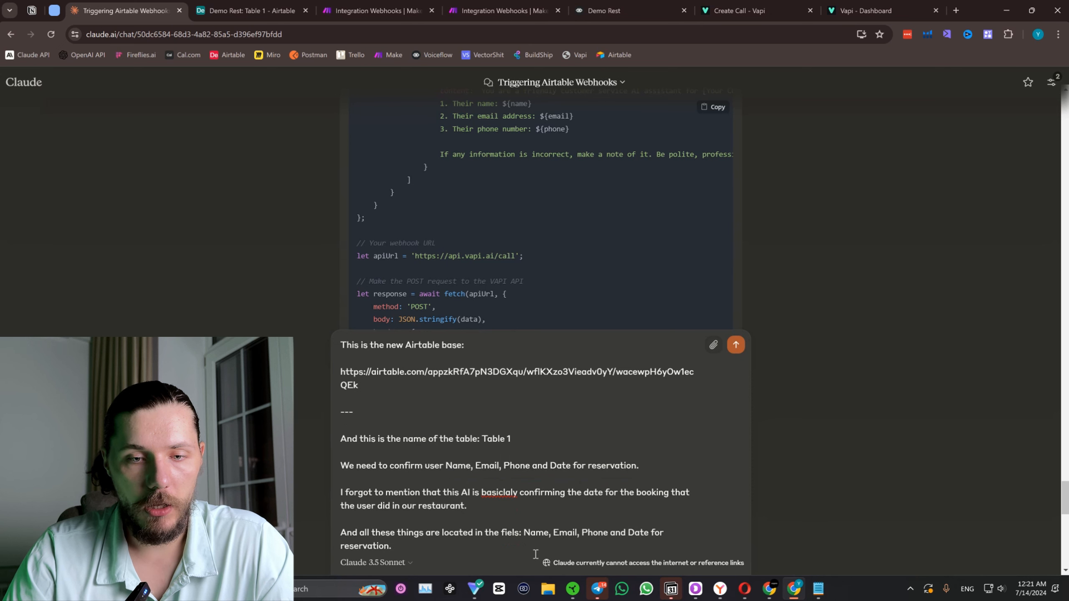
left_click_drag(420, 547, 652, 536)
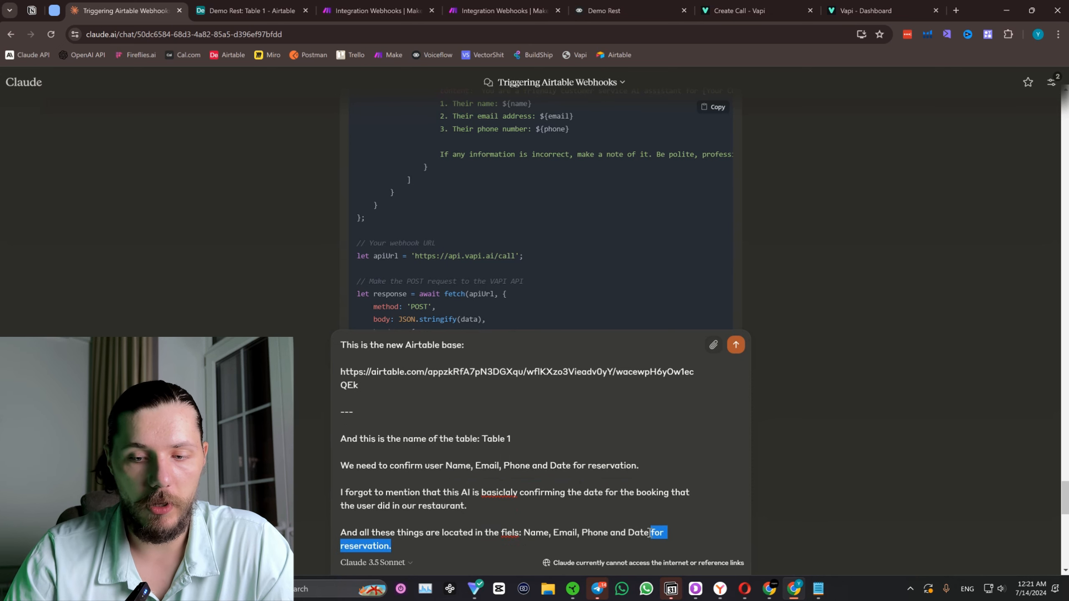
key("BackSpace")
key("Return")
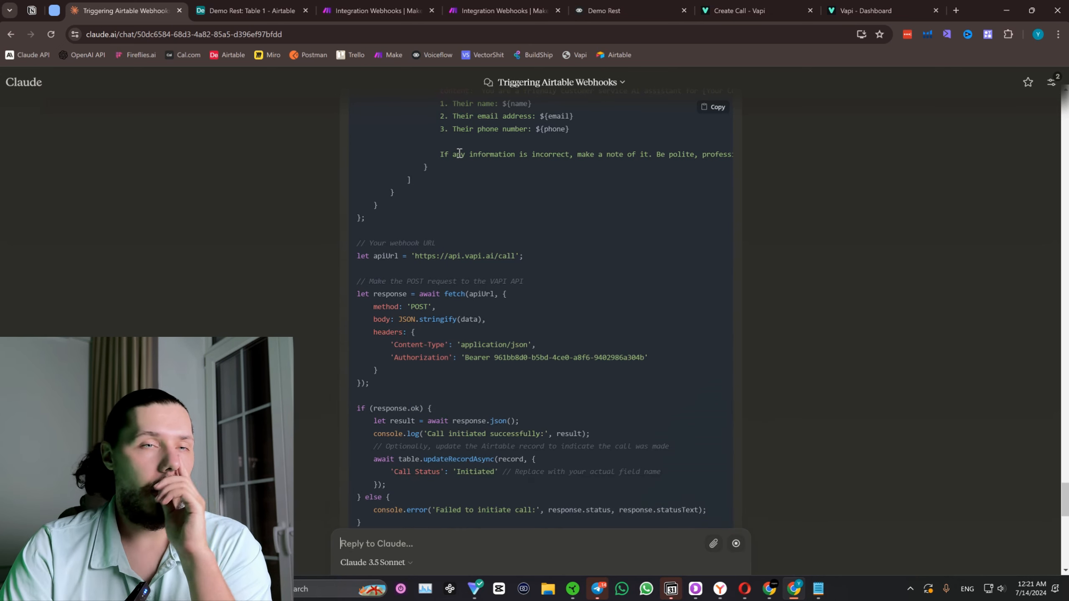
Switch to Airtable, open the Demo Rest automations and show the options of the Run a script action.
left_click(248, 9)
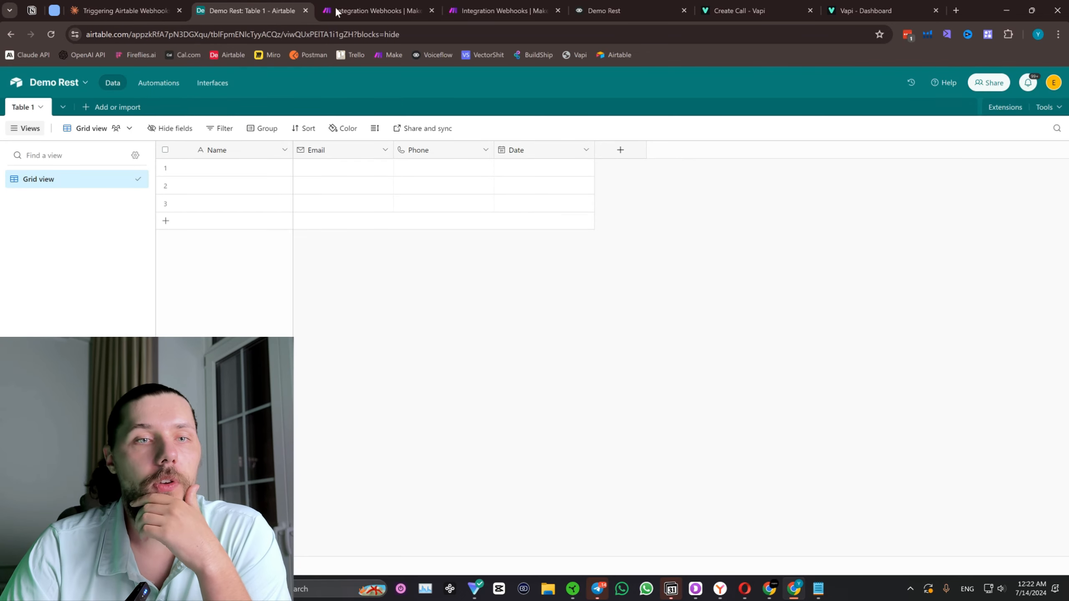
left_click(174, 84)
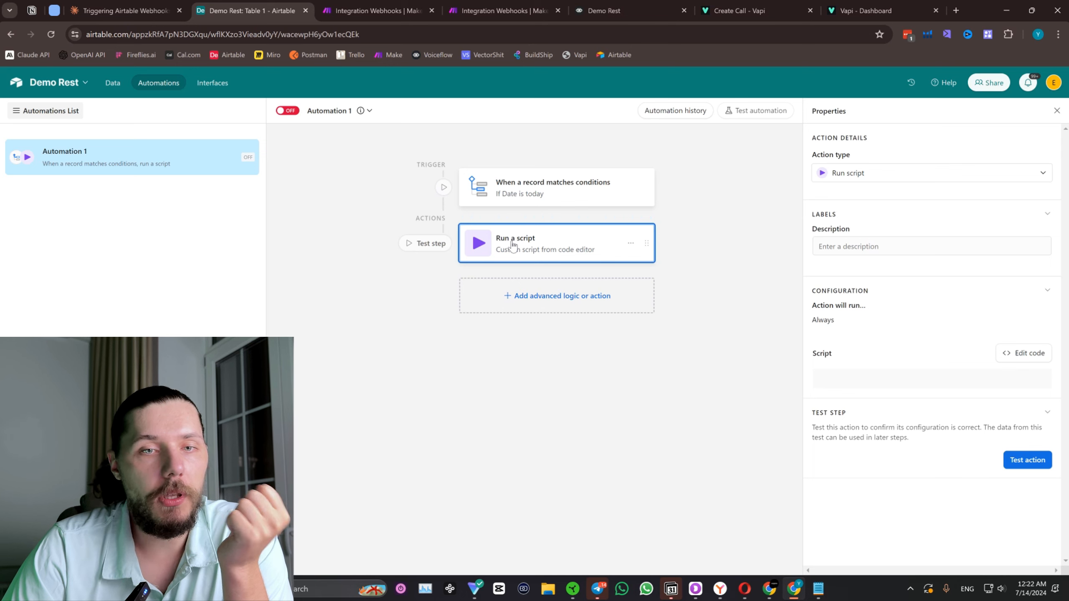
left_click(630, 244)
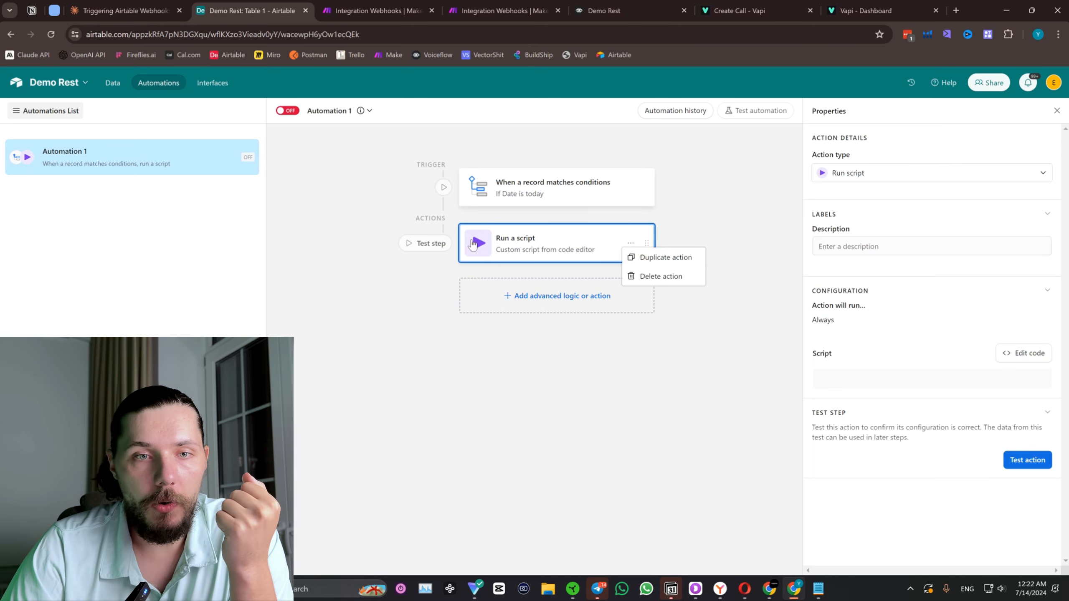
Open the code editor of the Run a script action and copy the updated reservation script from the Claude chat.
left_click(1027, 354)
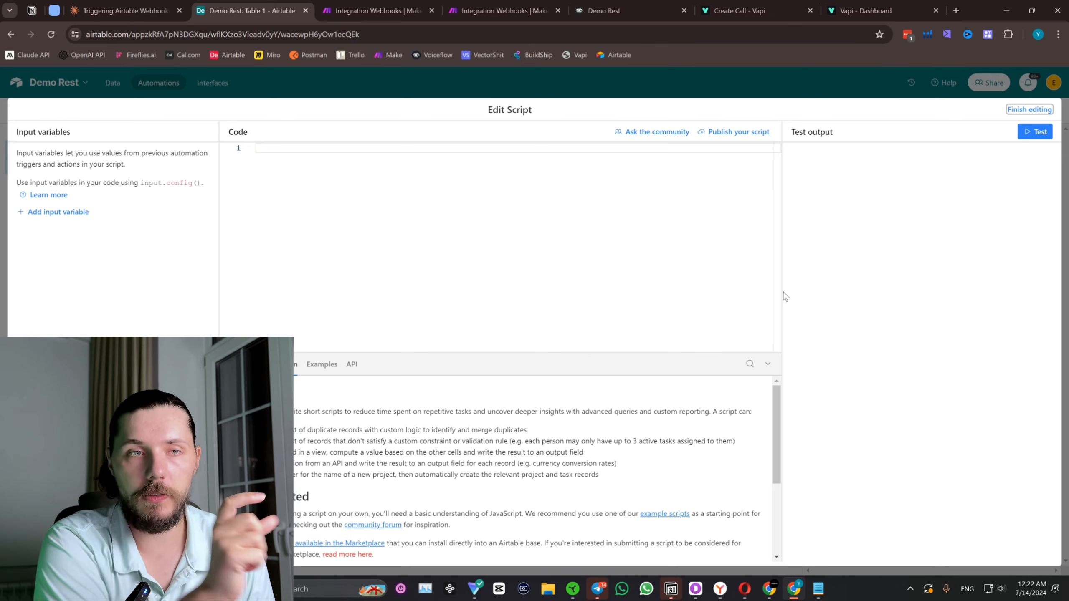
left_click(126, 10)
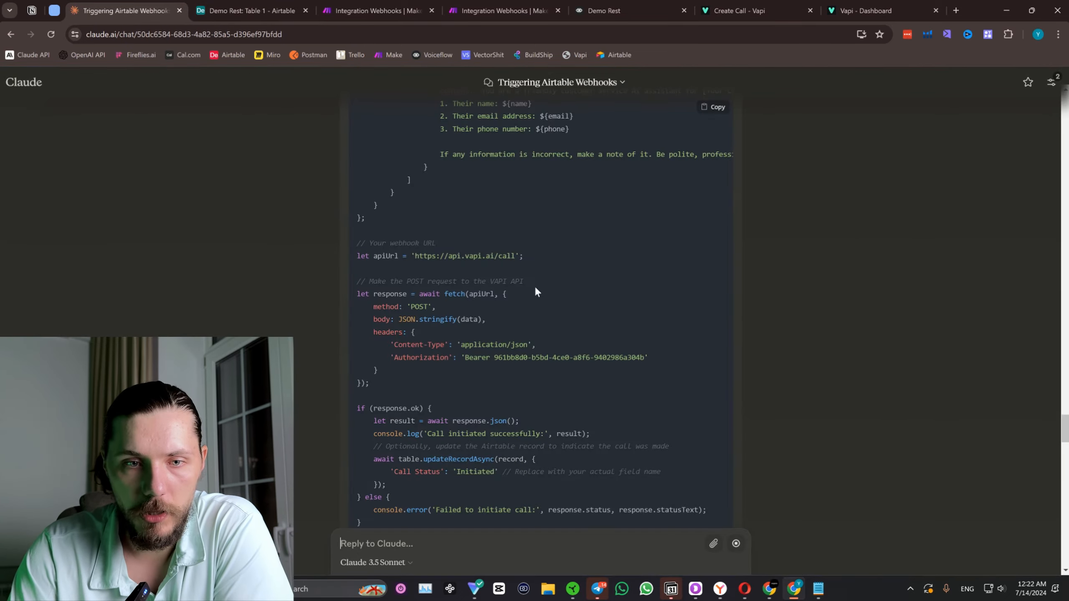
scroll(534, 285, "down", 15)
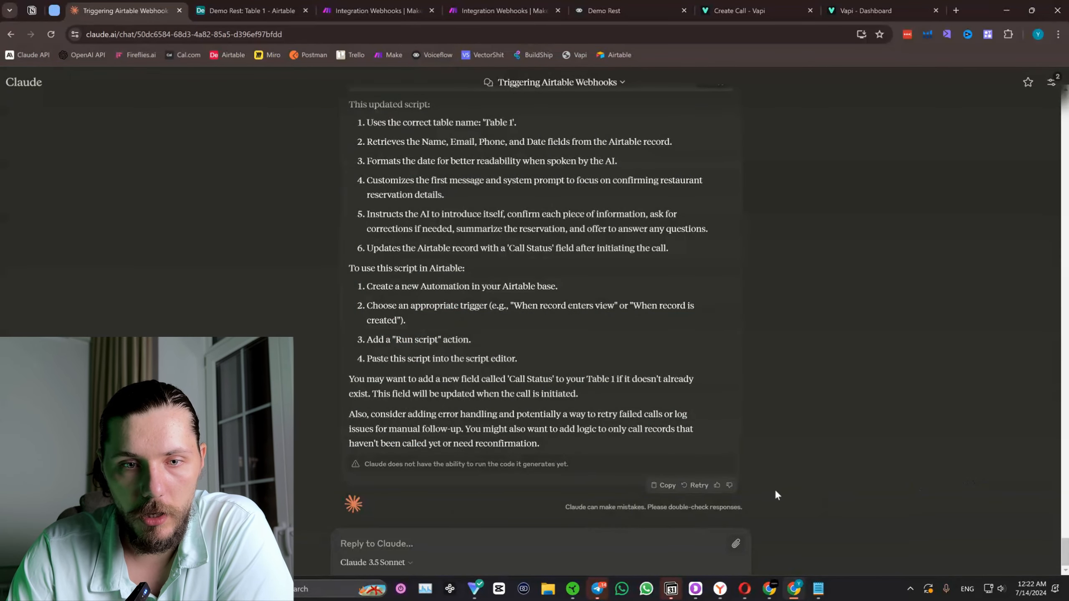
scroll(741, 493, "up", 20)
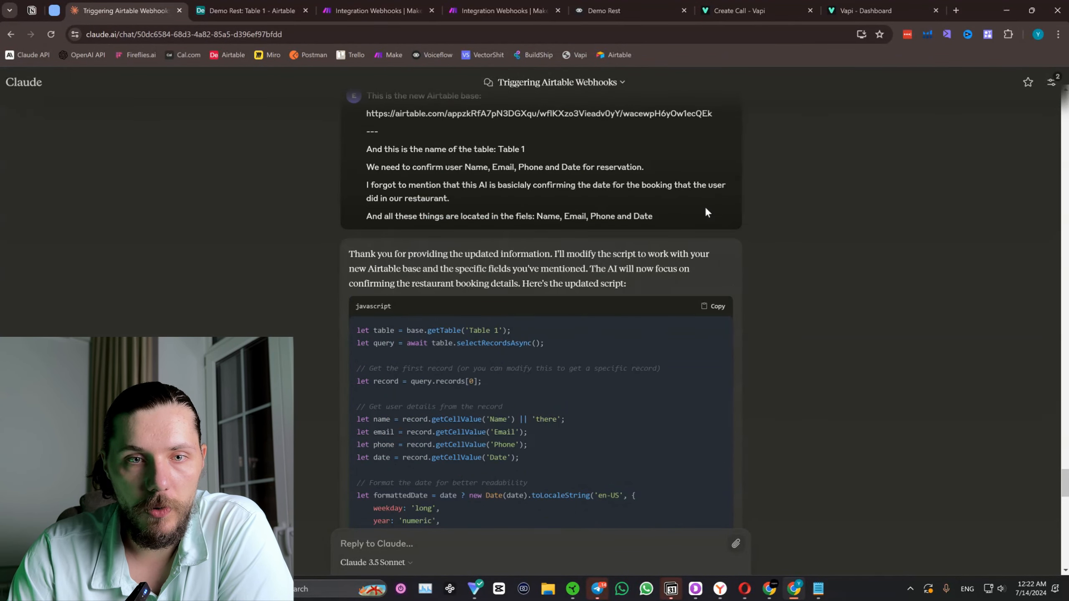
left_click(712, 306)
Return to Airtable and paste Claude's updated script, including its API authorization key, into the empty code editor.
scroll(765, 350, "down", 15)
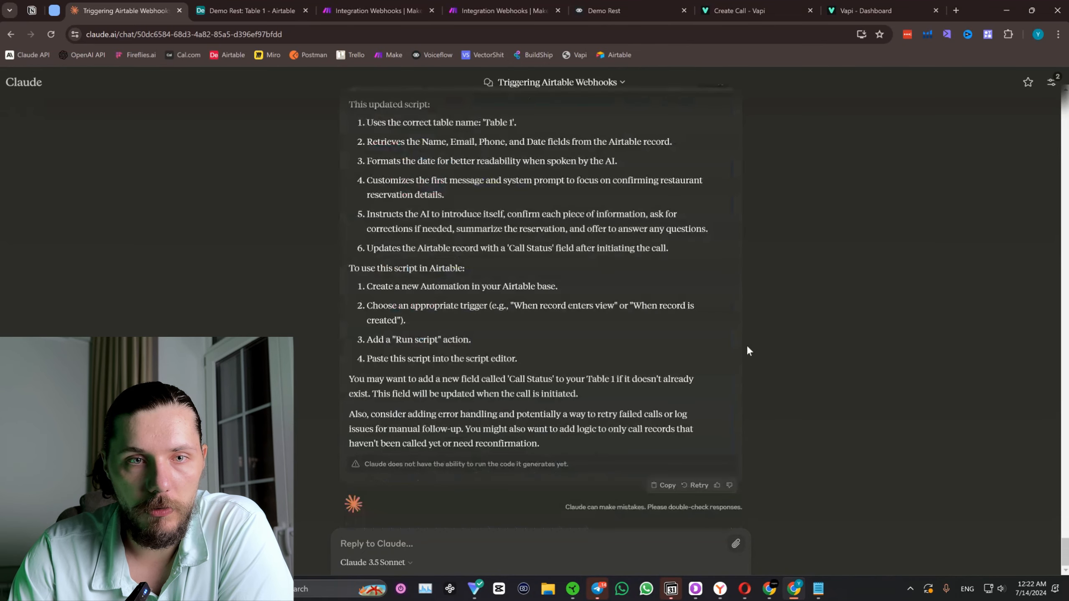
scroll(520, 159, "up", 1)
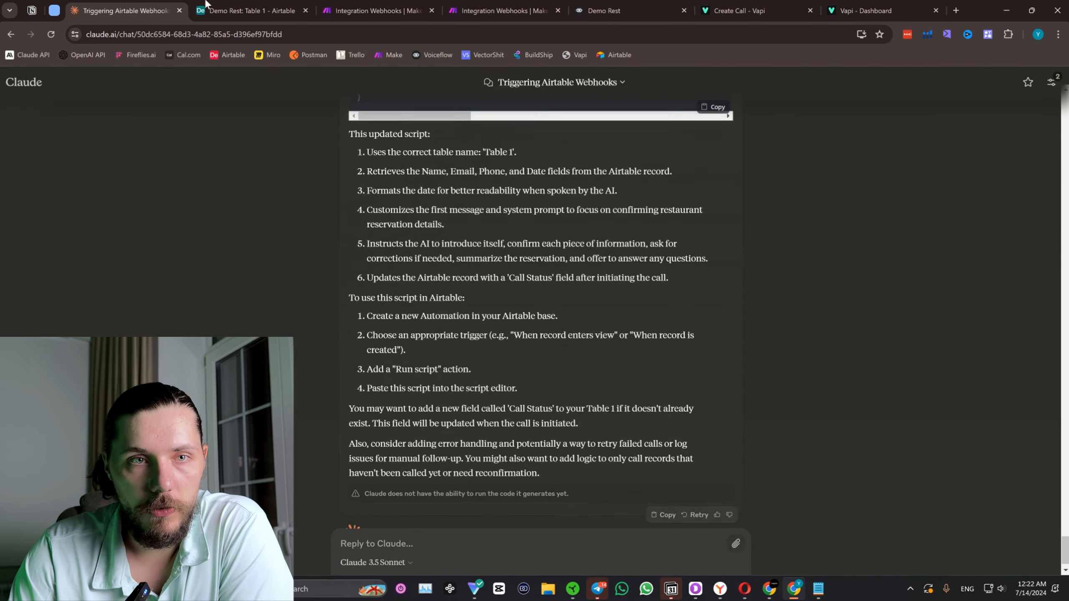
left_click(251, 10)
left_click(470, 207)
key("ctrl+v")
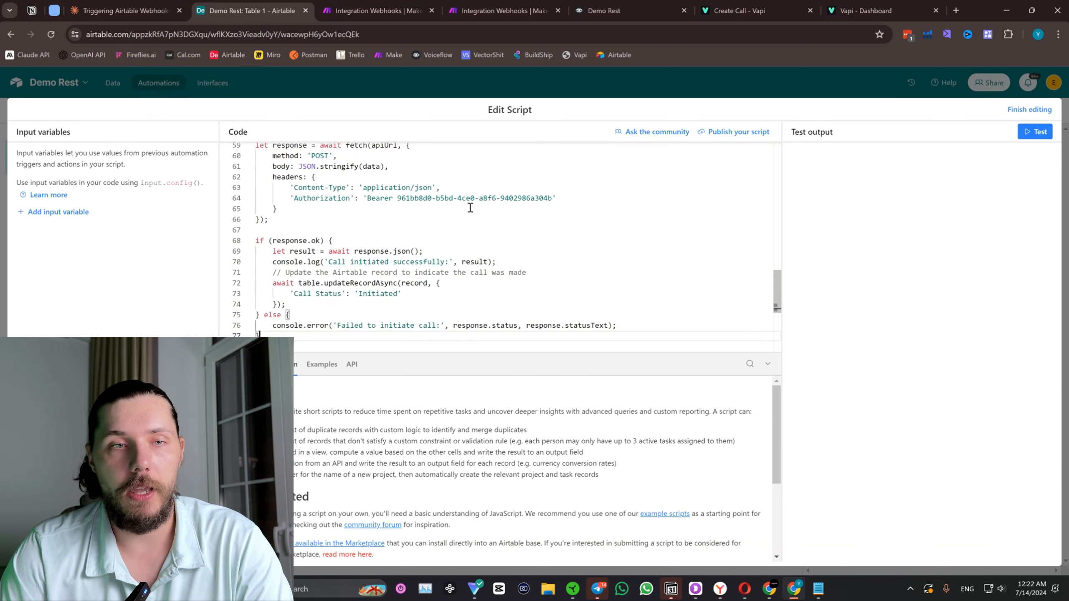
Review the pasted script's call name, first message, system prompt and the name, email, phone and date variables.
scroll(421, 236, "up", 10)
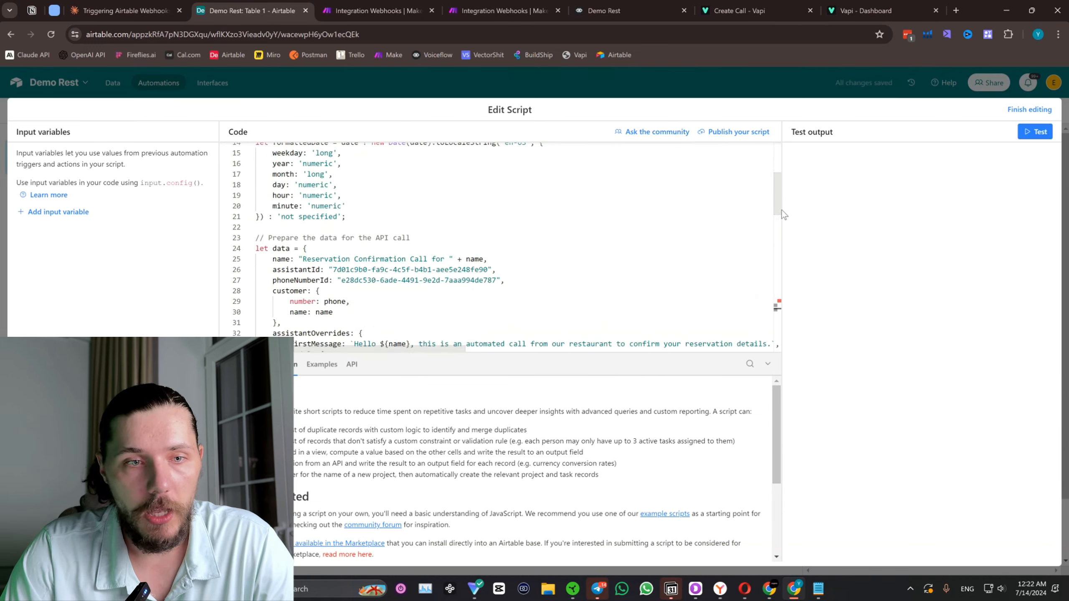
scroll(378, 266, "down", 1)
left_click_drag(312, 256, 346, 254)
scroll(353, 233, "down", 1)
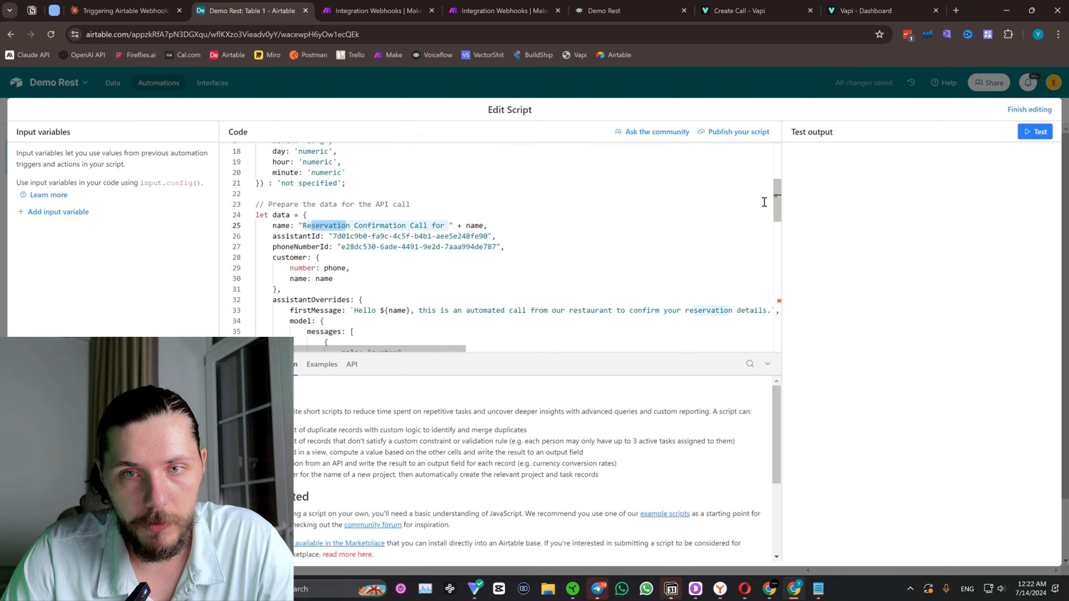
left_click_drag(778, 206, 779, 223)
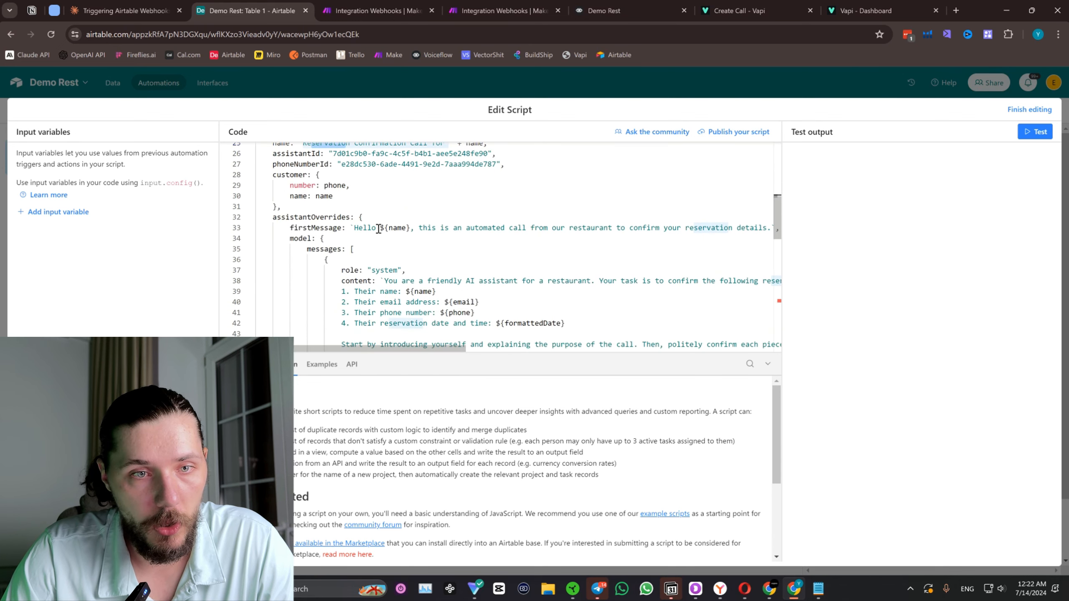
left_click_drag(381, 228, 402, 228)
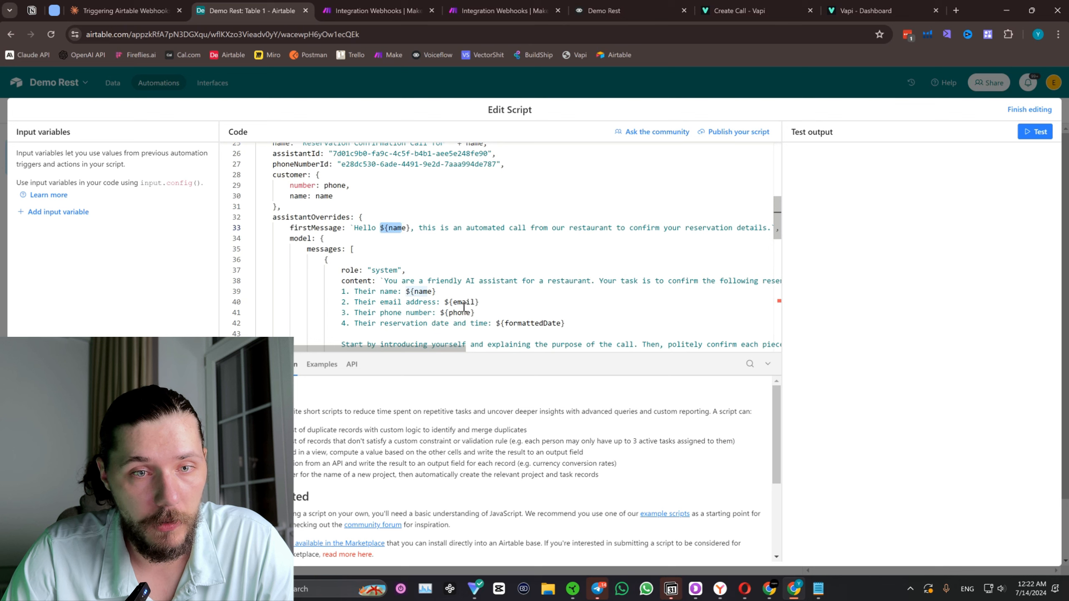
left_click(438, 297)
left_click_drag(440, 313, 449, 314)
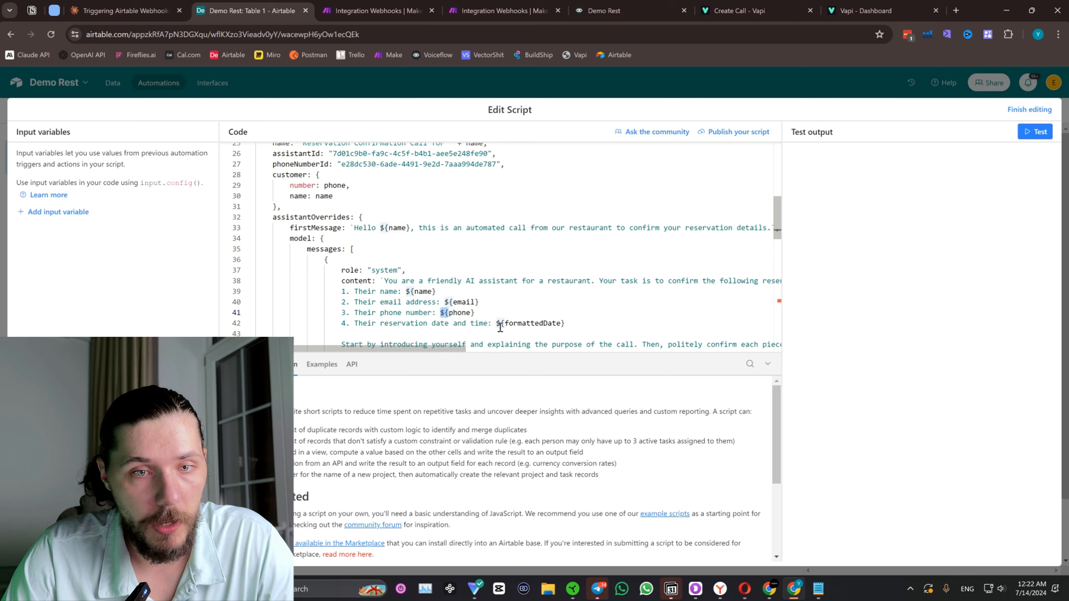
left_click_drag(362, 269, 384, 281)
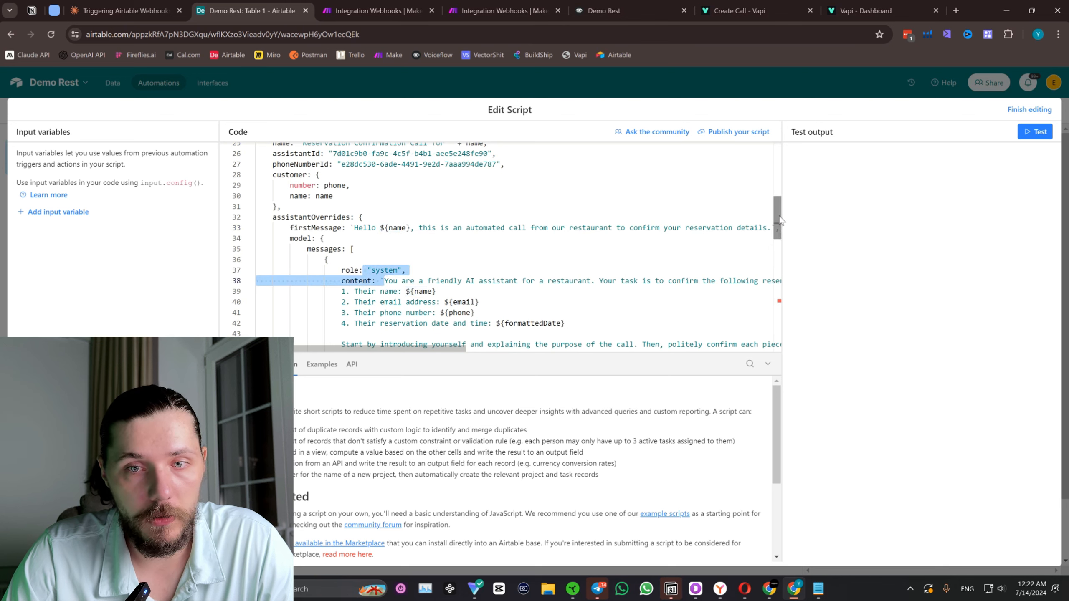
scroll(779, 240, "down", 3)
left_click_drag(778, 240, 799, 269)
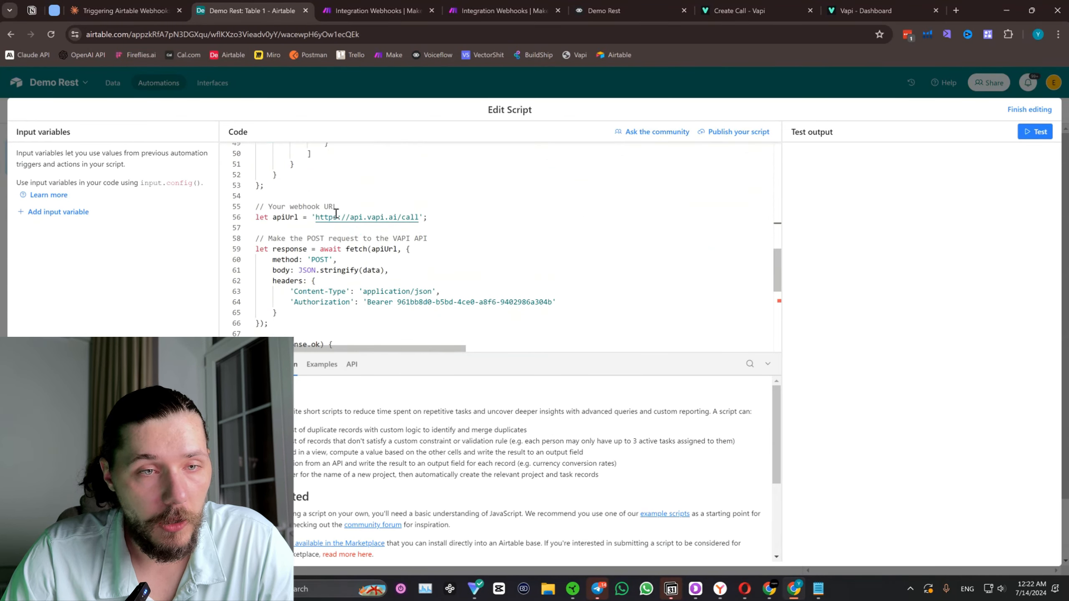
Compare the script's apiUrl with Vapi's Create Call documentation, and examine the request headers and the response handling code.
left_click_drag(273, 217, 422, 218)
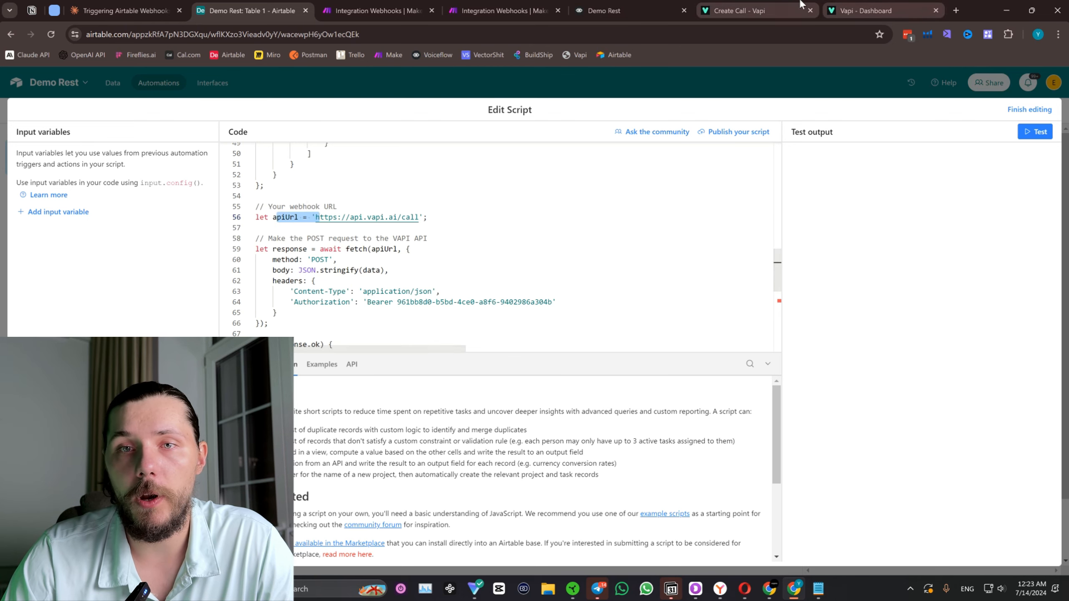
left_click(757, 11)
left_click_drag(819, 204, 745, 204)
left_click(251, 10)
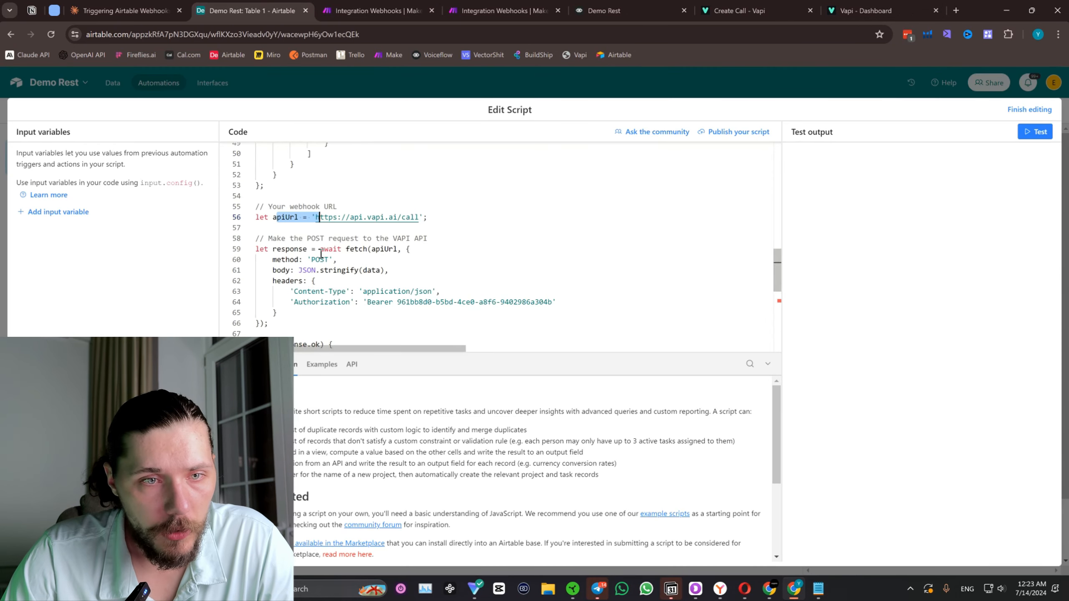
left_click_drag(294, 292, 332, 303)
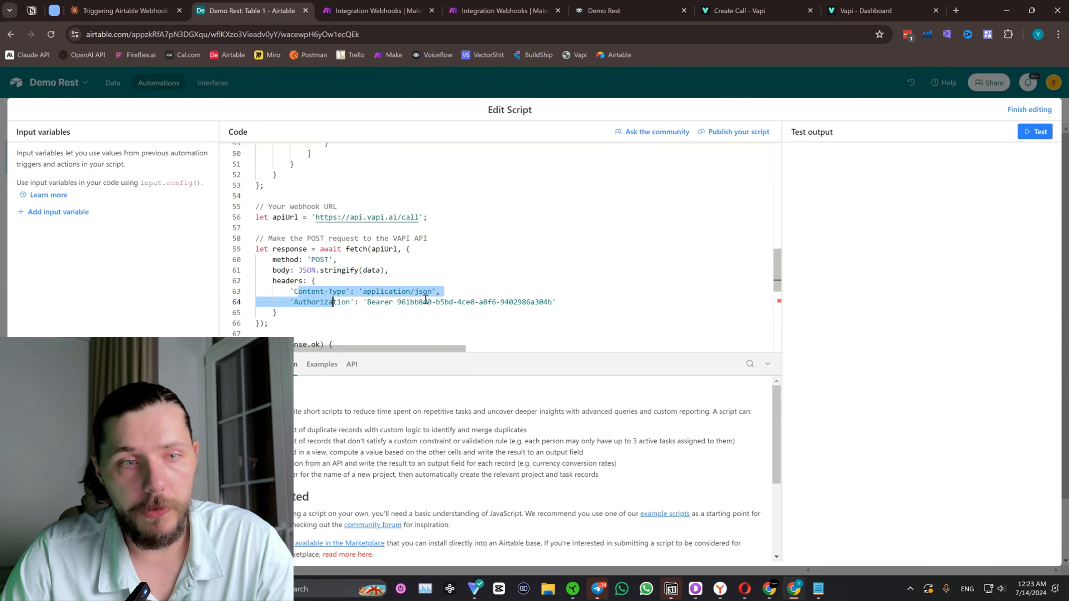
scroll(423, 295, "down", 1)
left_click(400, 271)
scroll(399, 269, "down", 2)
scroll(398, 268, "down", 5)
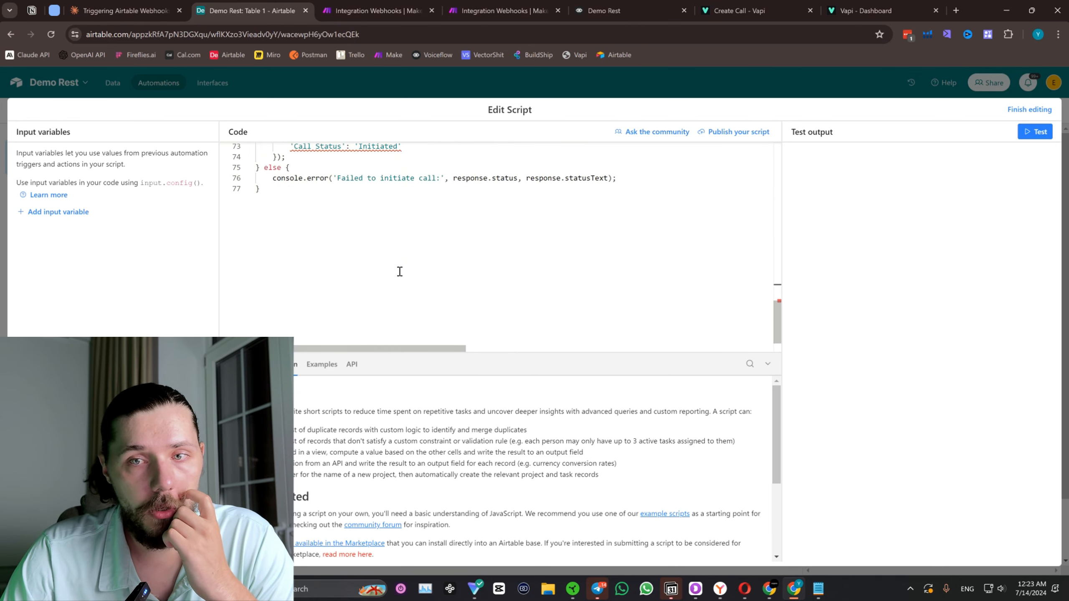
Run a test of the script and copy the console error from the test output.
left_click(1027, 133)
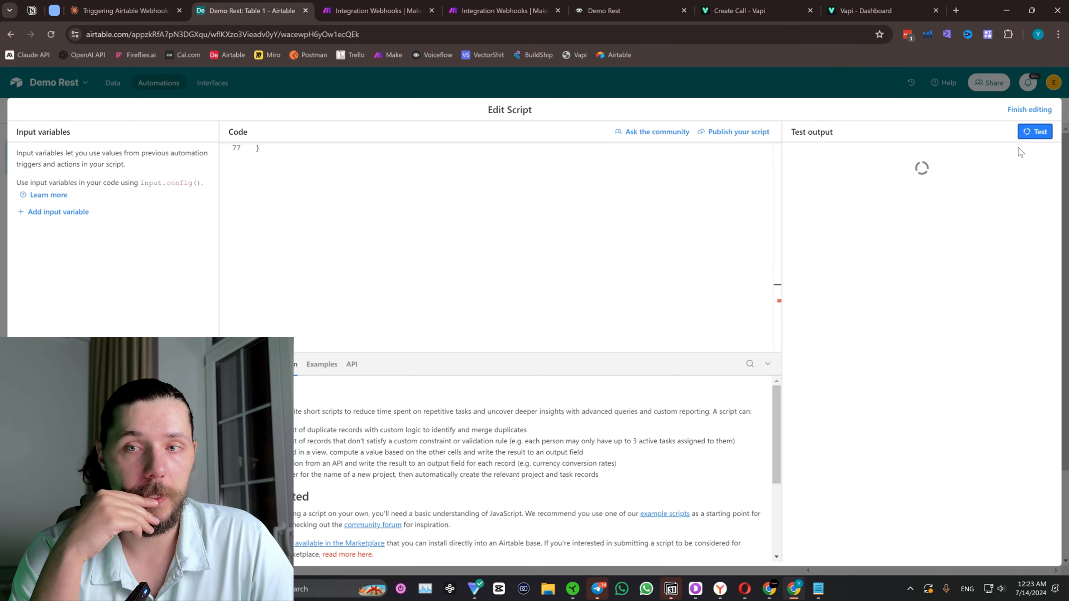
scroll(602, 213, "up", 15)
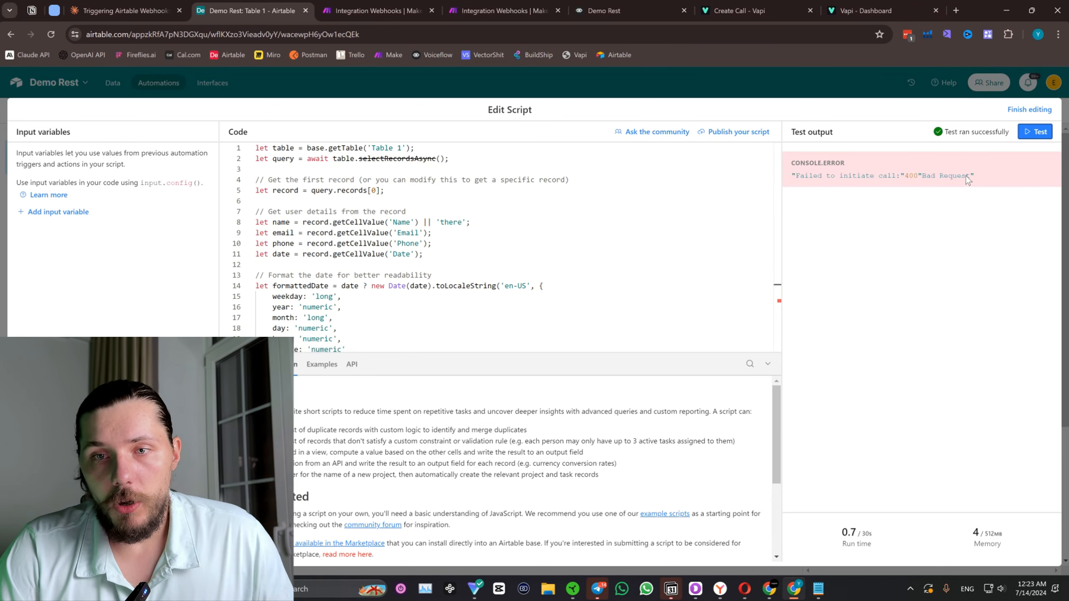
left_click_drag(974, 176, 792, 180)
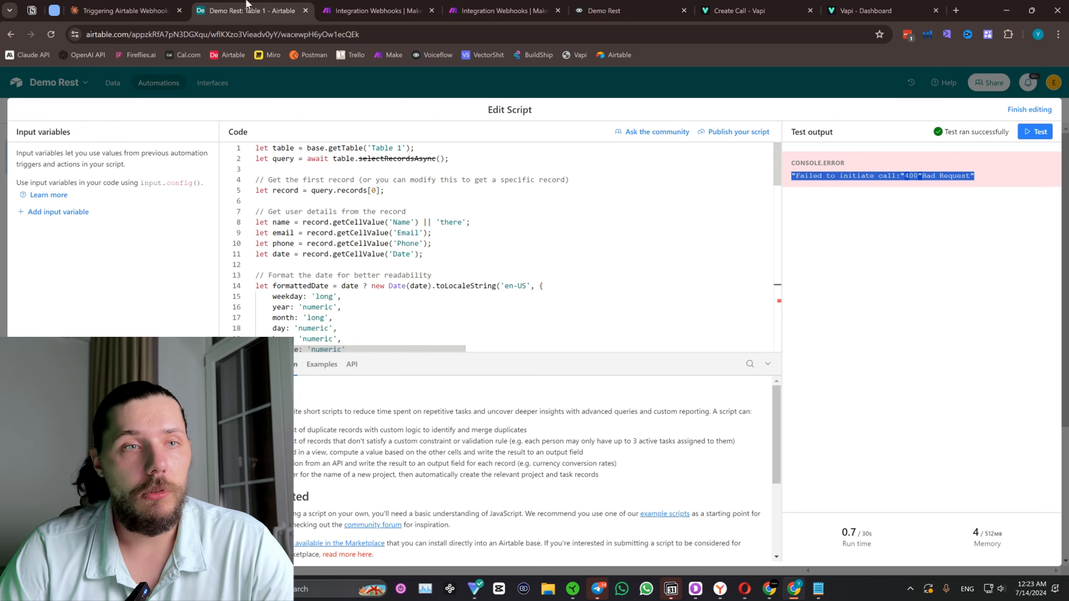
Send Claude the message "This is the thing that I received:" followed by the copied "Failed to initiate call:" 400 "Bad Request" error.
left_click(163, 13)
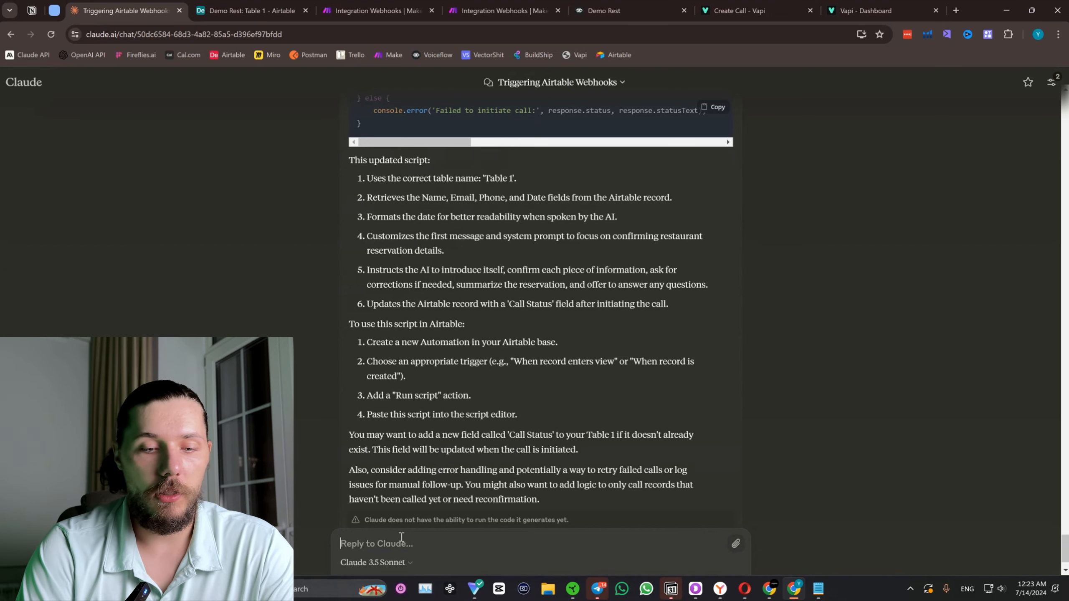
type("This is the thing")
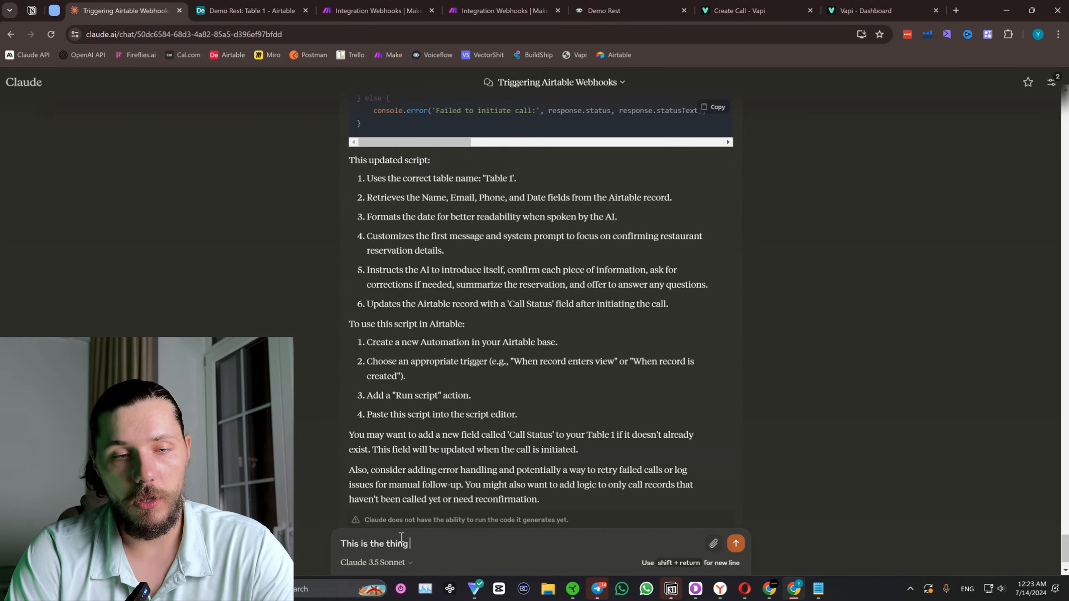
type(" that I receive")
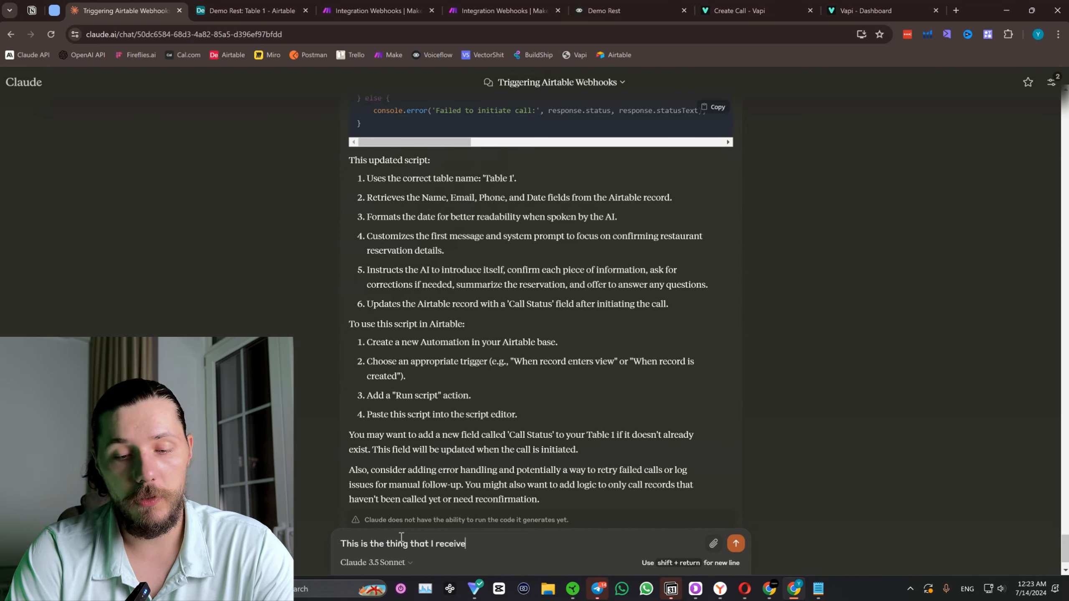
type("d:")
key("shift+Return")
key("ctrl+v")
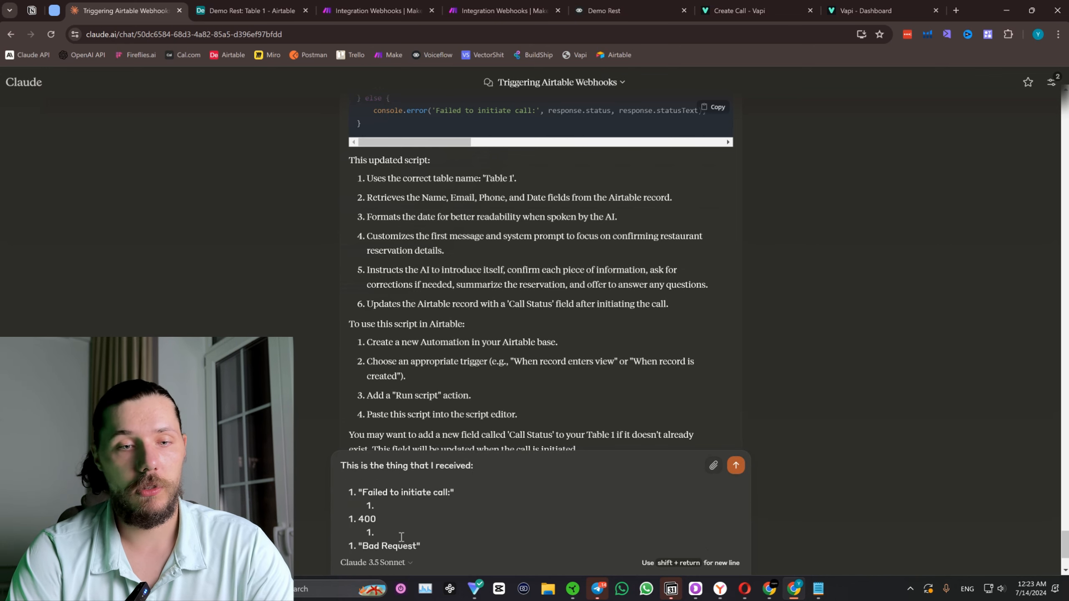
key("Return")
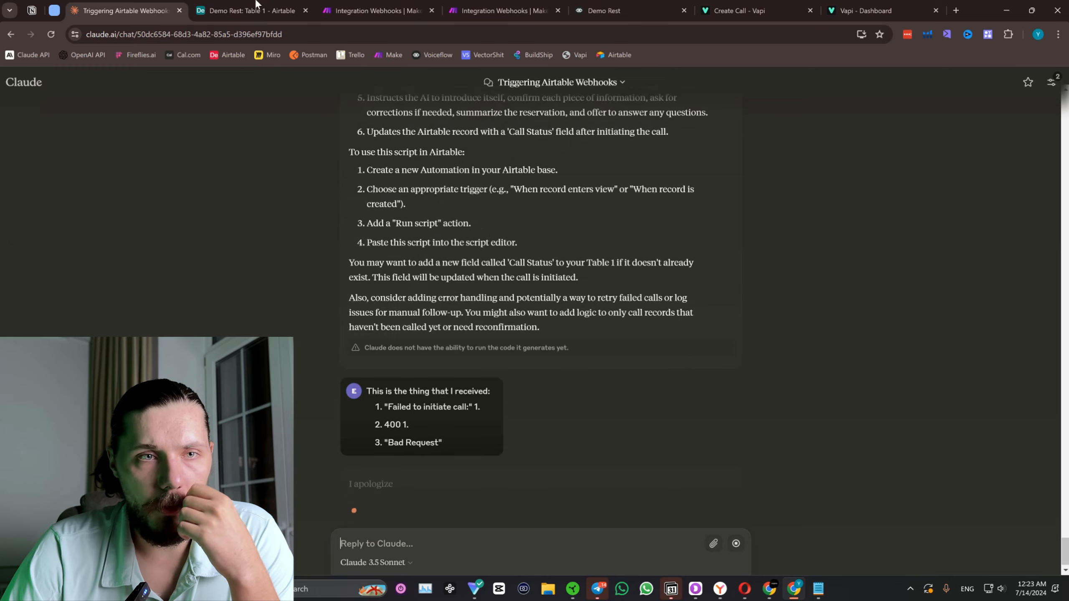
Recheck the Airtable test output and read Claude's reply with the revised script, its changes and the items to double-check.
left_click(272, 6)
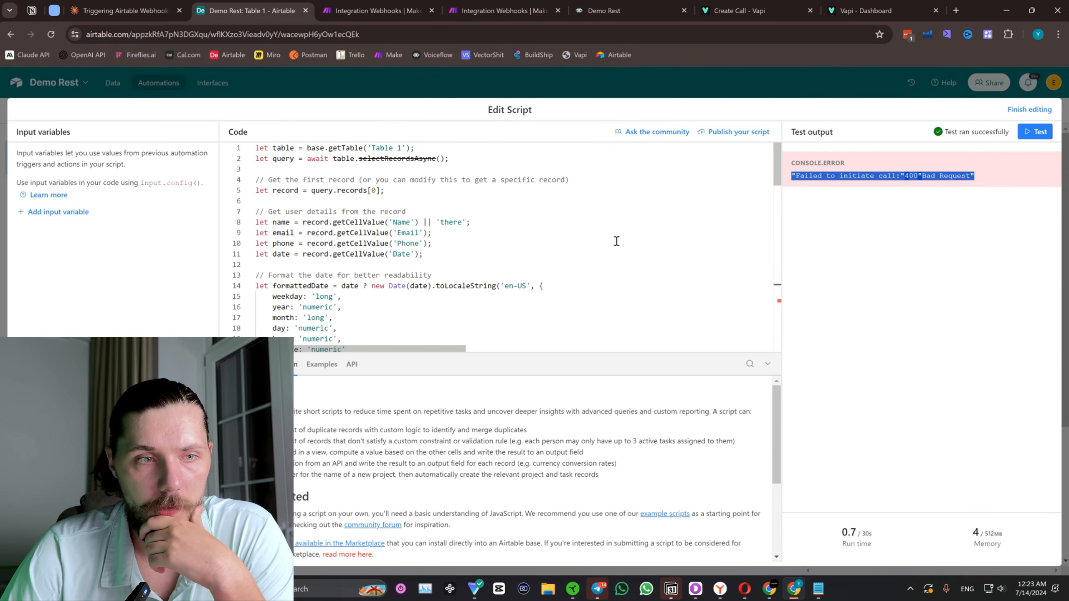
left_click(900, 316)
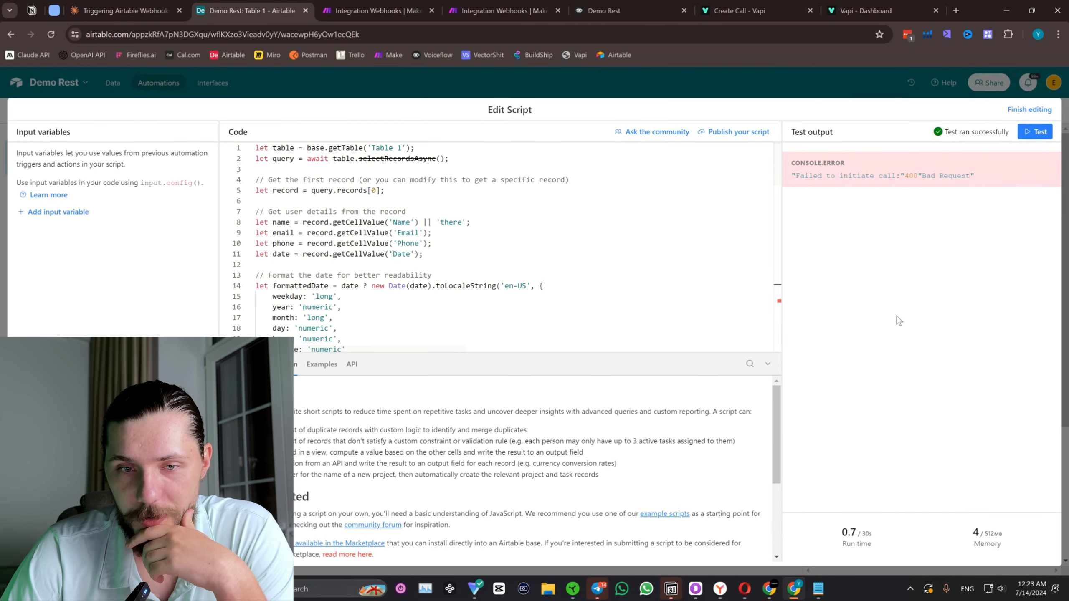
left_click(110, 10)
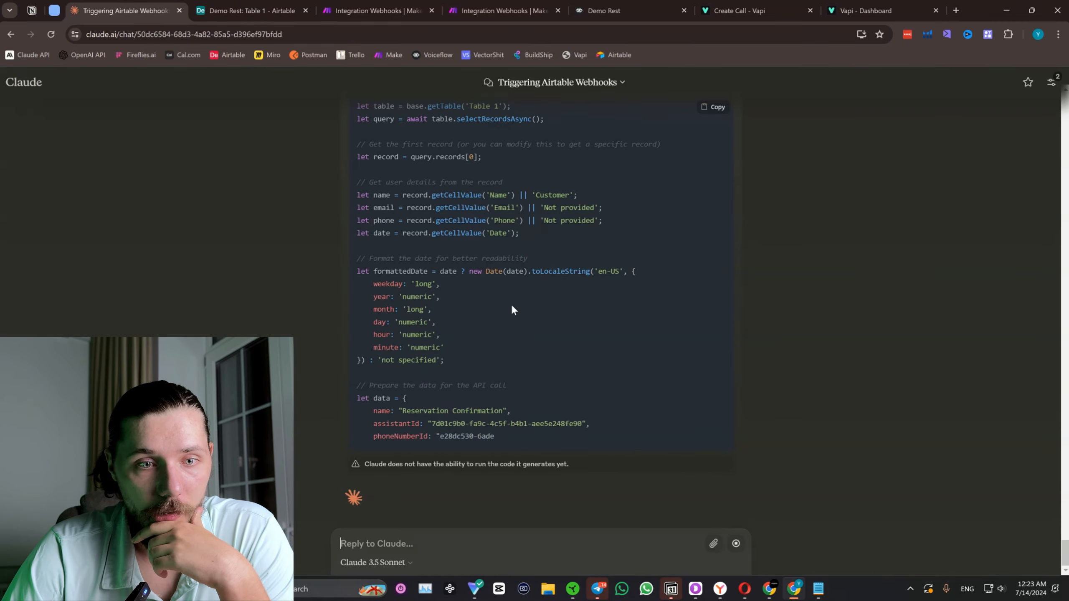
scroll(511, 303, "up", 15)
scroll(504, 382, "down", 5)
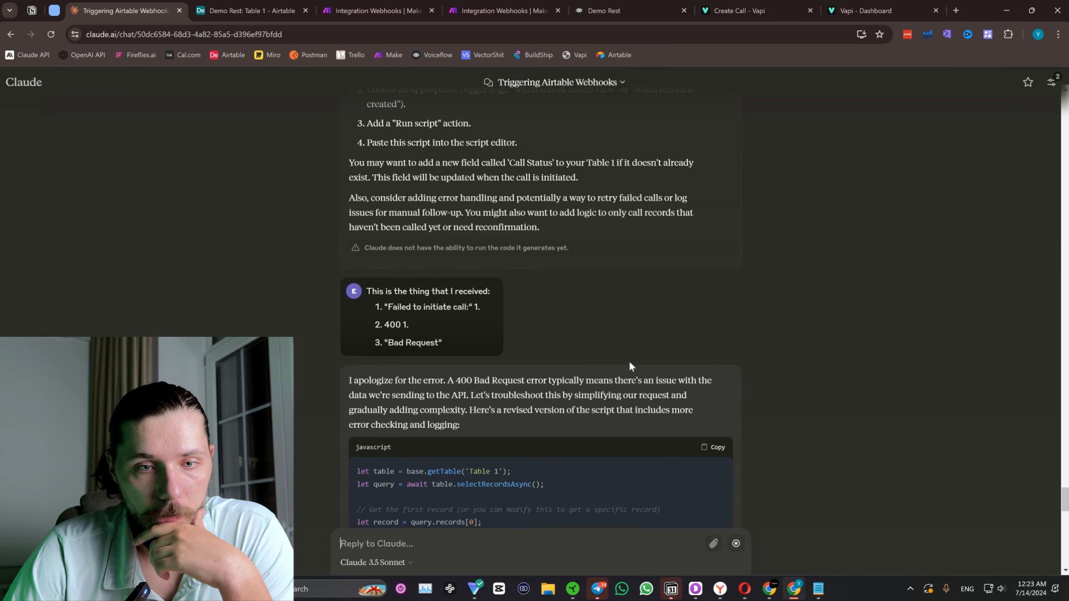
scroll(630, 363, "down", 20)
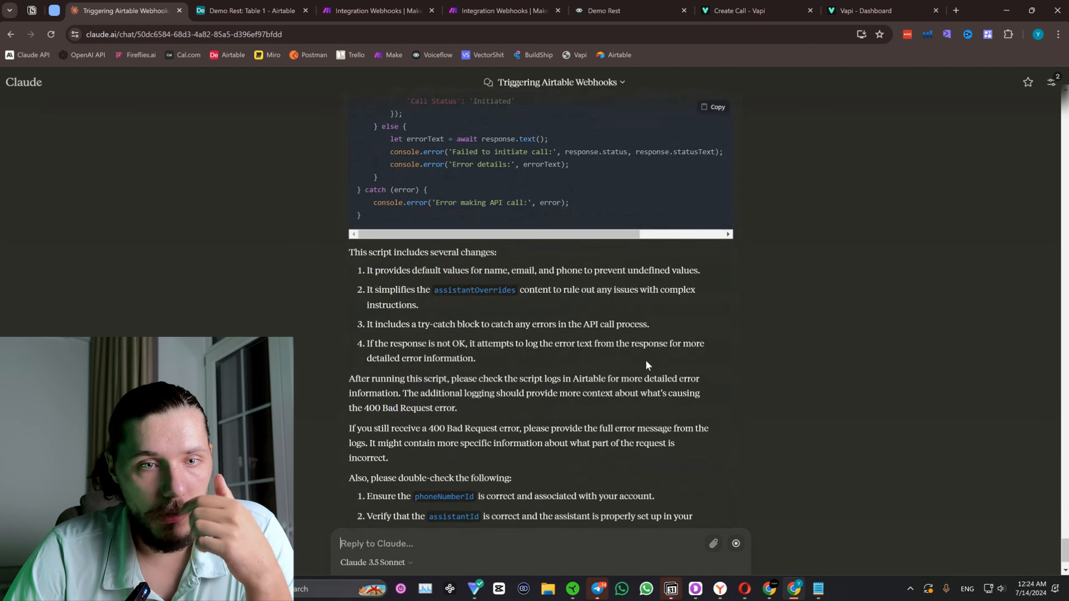
scroll(646, 365, "down", 4)
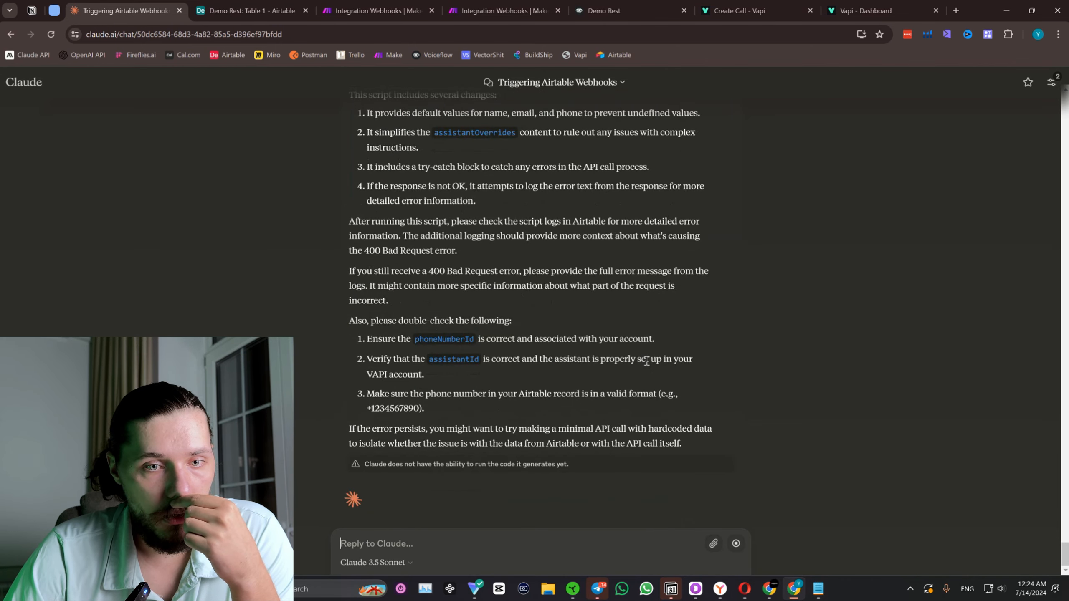
scroll(627, 375, "up", 12)
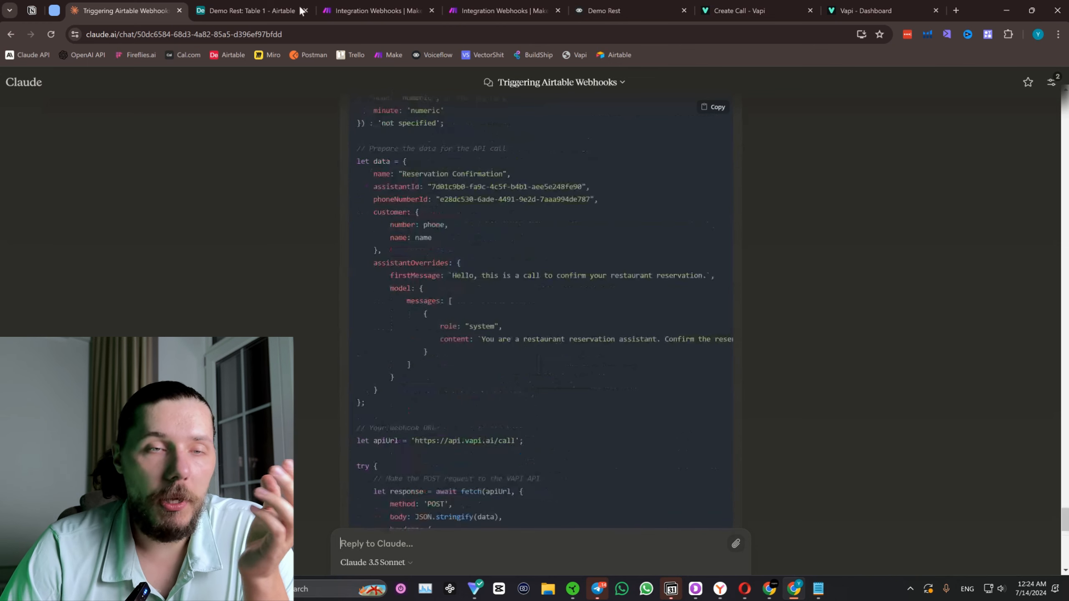
Switch to the Make Integration Webhooks scenario and close the Webhooks module settings.
left_click(397, 6)
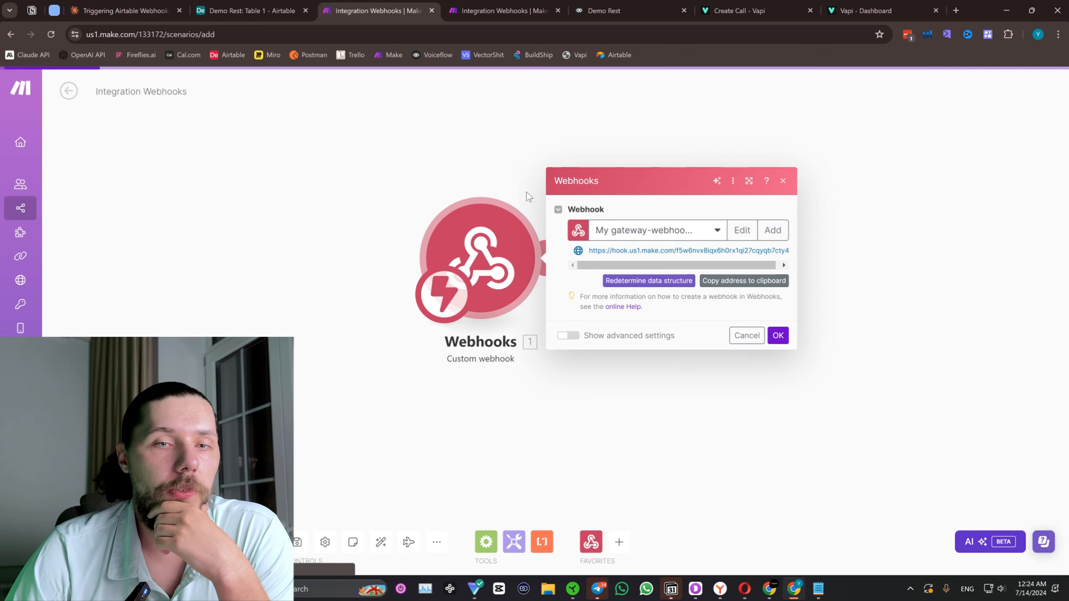
left_click(783, 180)
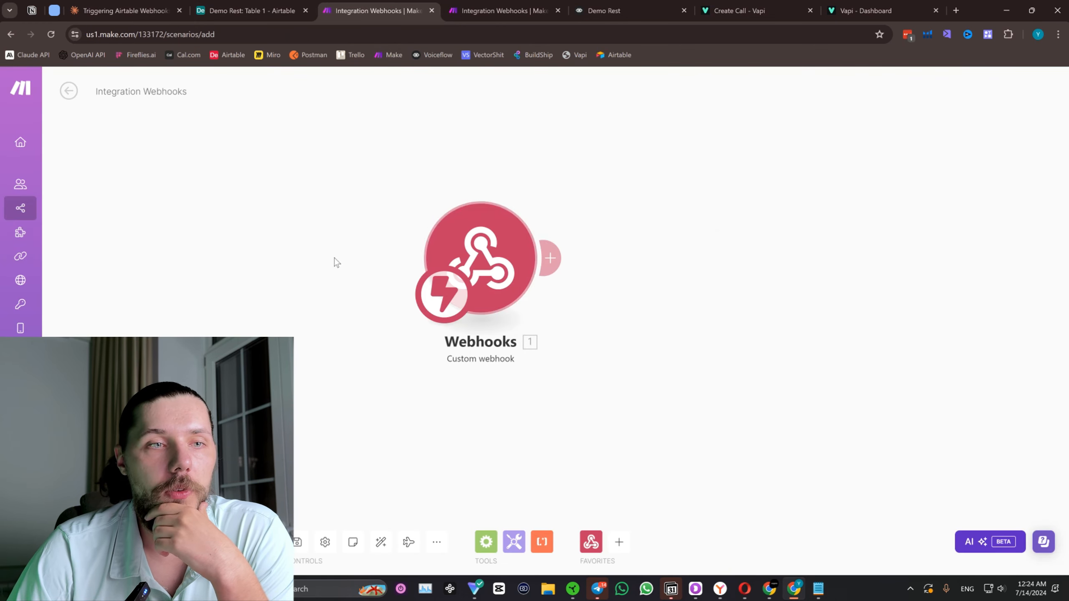
Copy the revised script from Claude's reply and replace the entire code of the Airtable script with it.
left_click(145, 4)
scroll(663, 341, "up", 8)
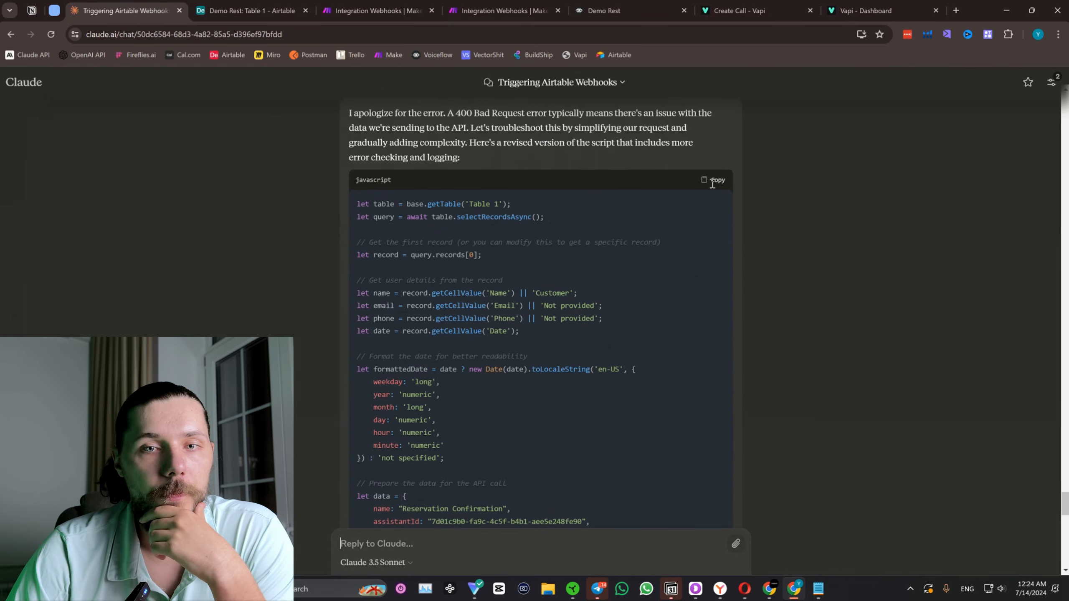
left_click(711, 185)
left_click(248, 10)
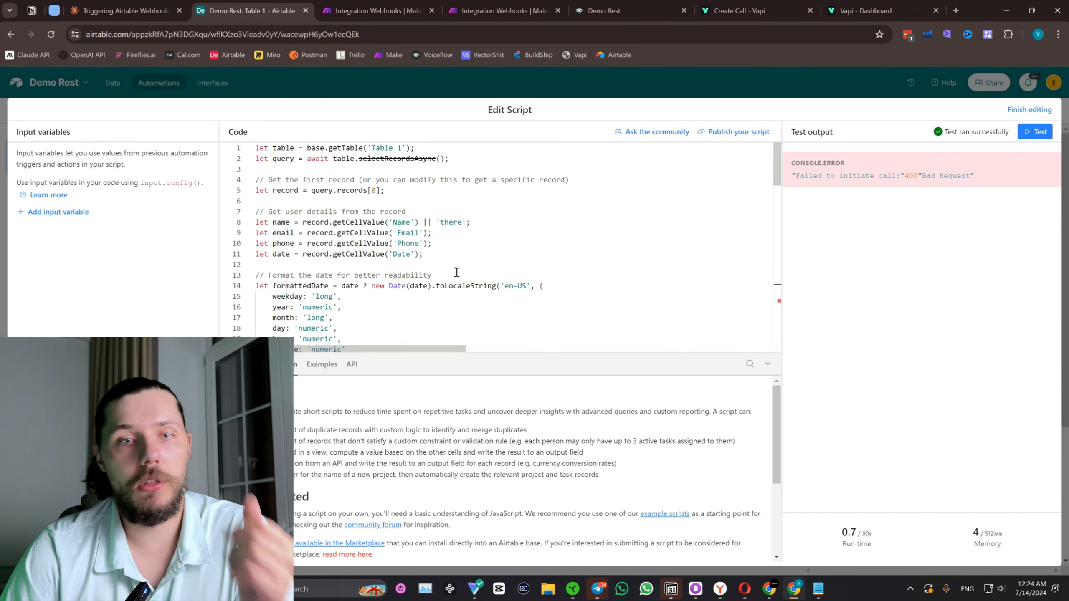
left_click(488, 235)
key("ctrl+a")
key("BackSpace")
key("ctrl+v")
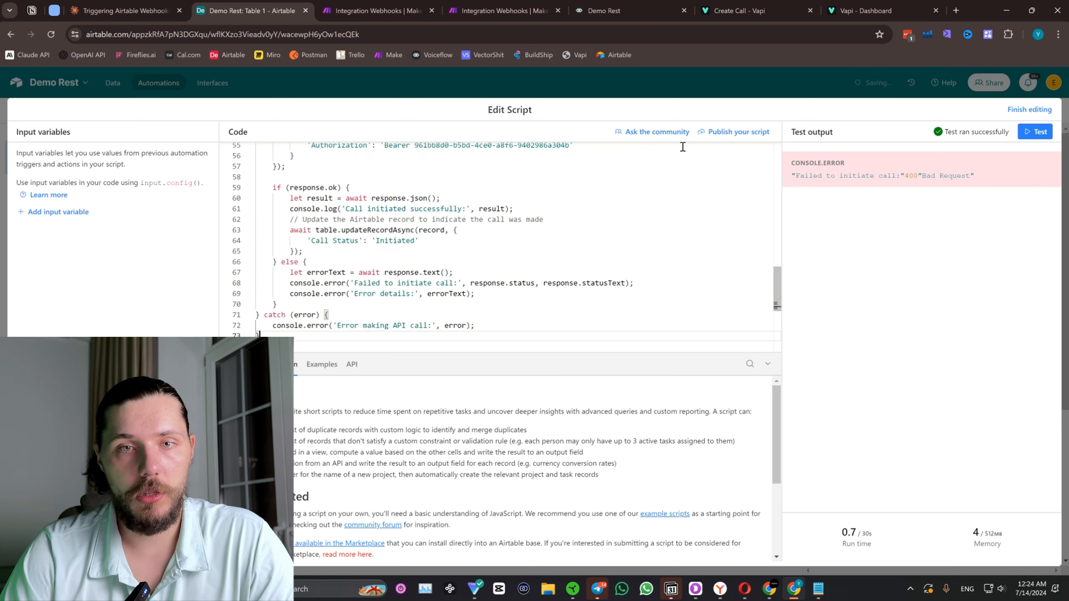
Run a test of the pasted script and copy the "Error details:" message from the test output.
left_click(1036, 132)
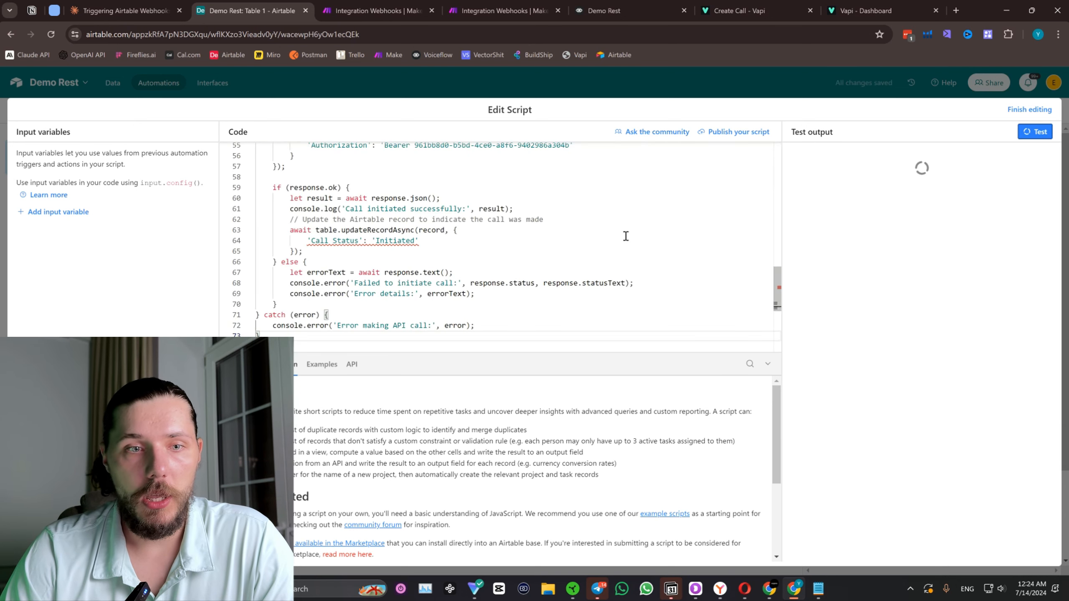
scroll(626, 236, "down", 2)
scroll(606, 230, "up", 10)
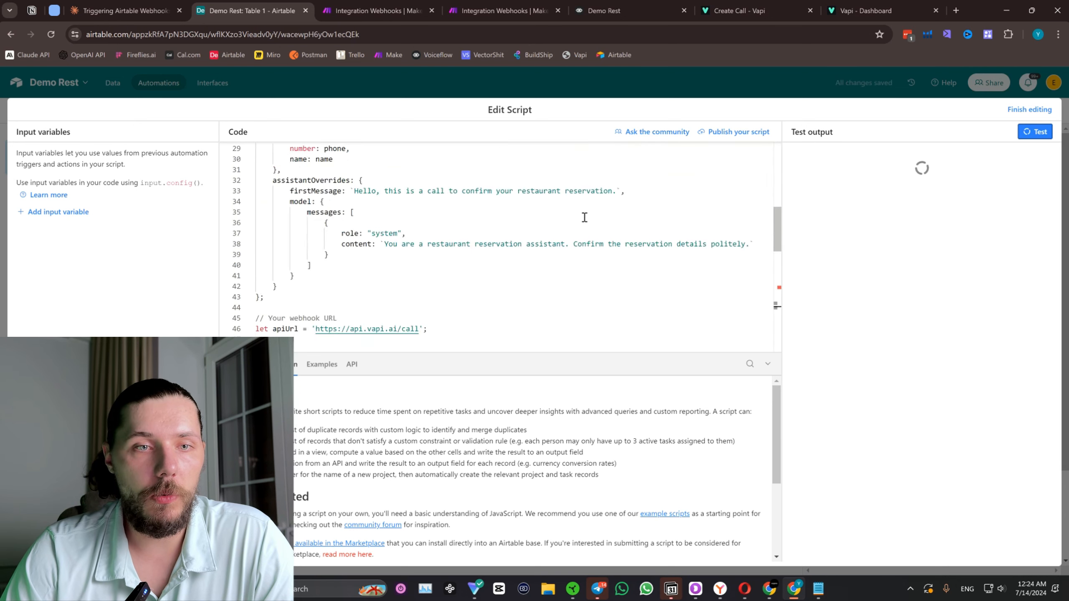
scroll(592, 219, "up", 2)
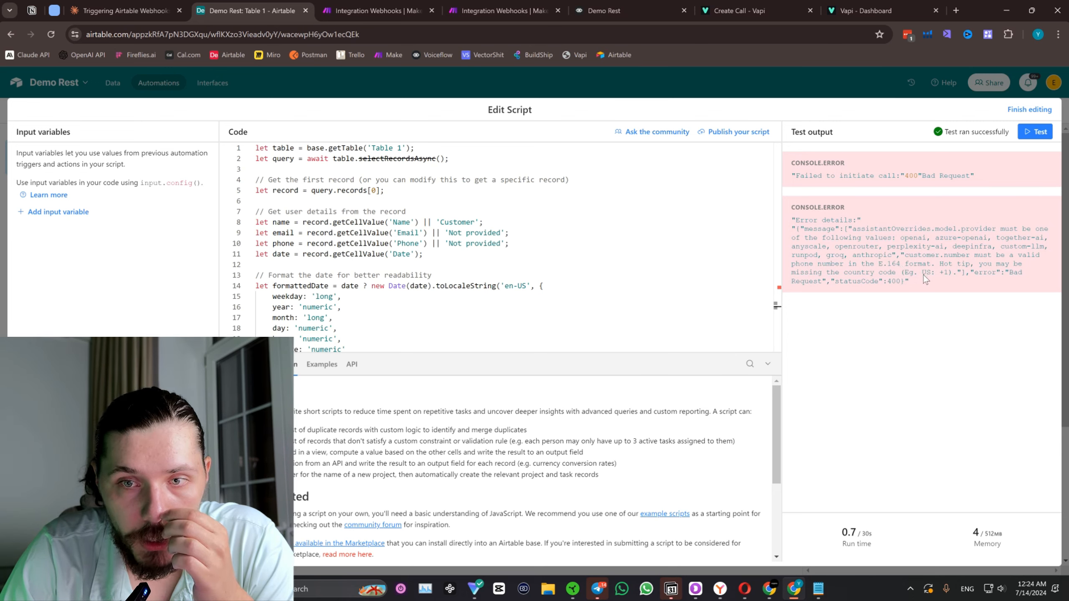
left_click_drag(921, 278, 793, 226)
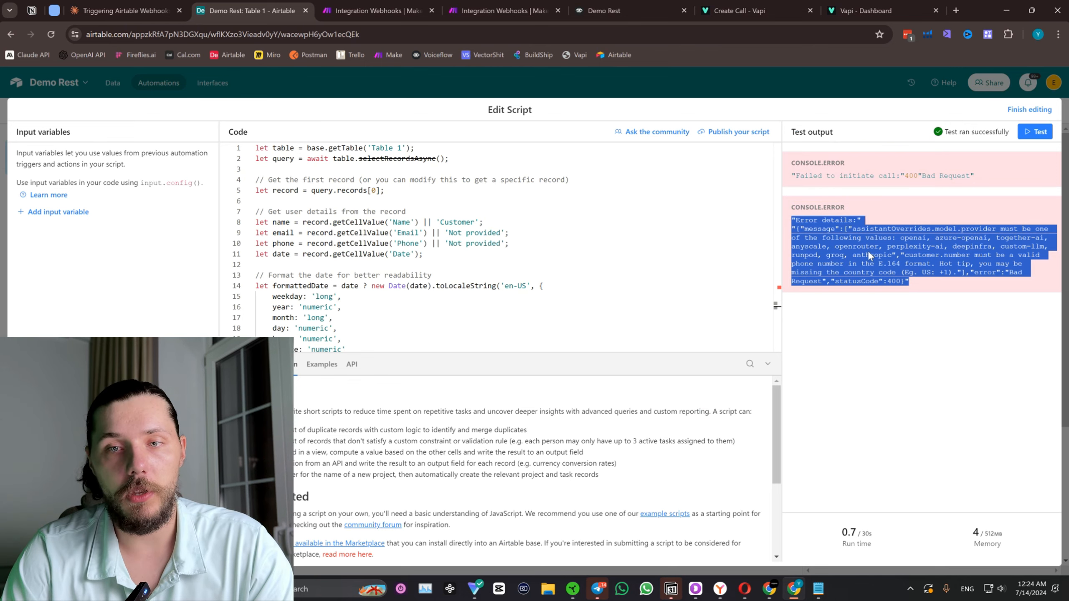
Send Claude the copied error details about assistantOverrides.model.provider and the E.164 format of customer.number.
left_click(122, 10)
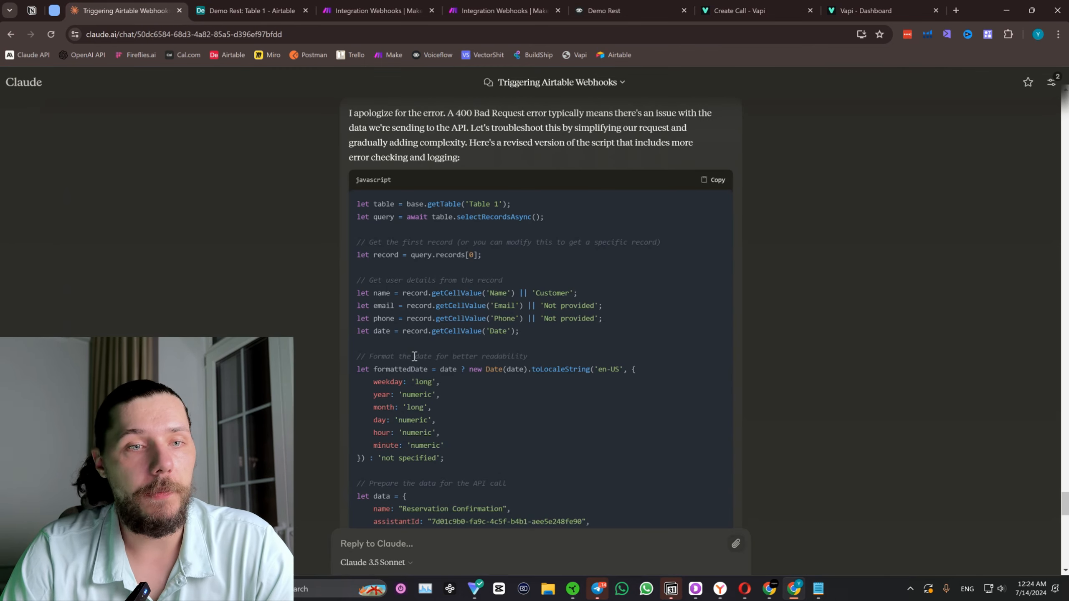
left_click(421, 544)
key("ctrl+v")
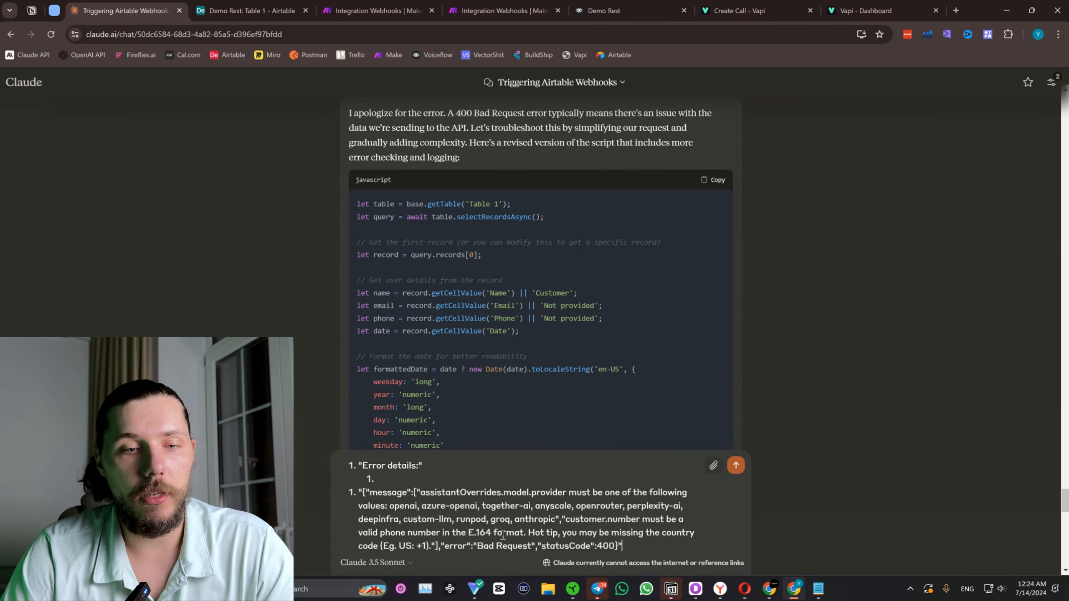
key("Return")
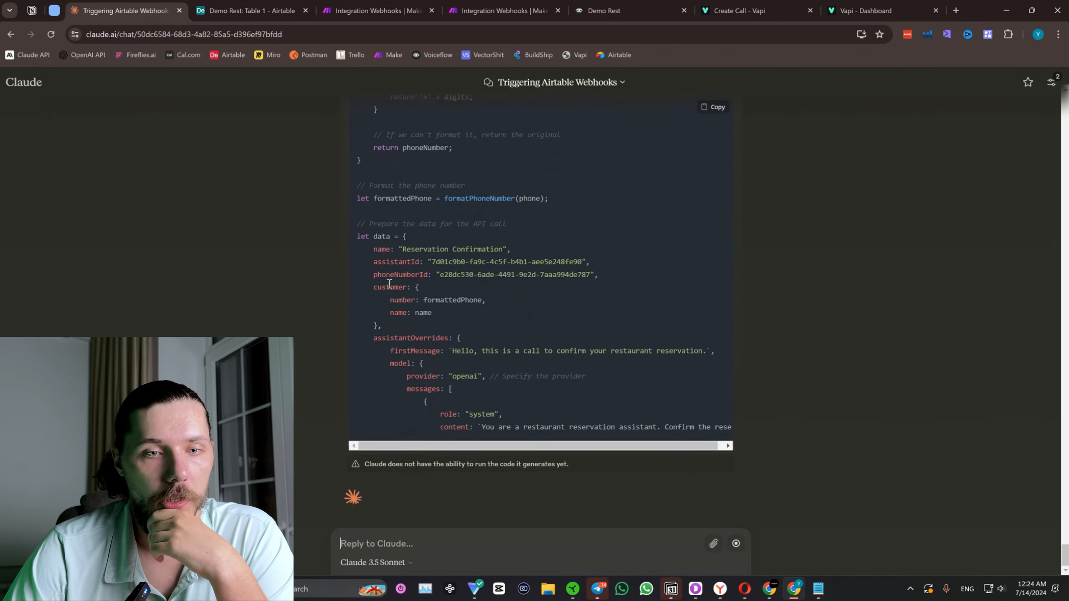
Read Claude's updated script with the phone number formatting function and the openai provider, and copy the script.
scroll(384, 288, "up", 5)
scroll(384, 291, "up", 2)
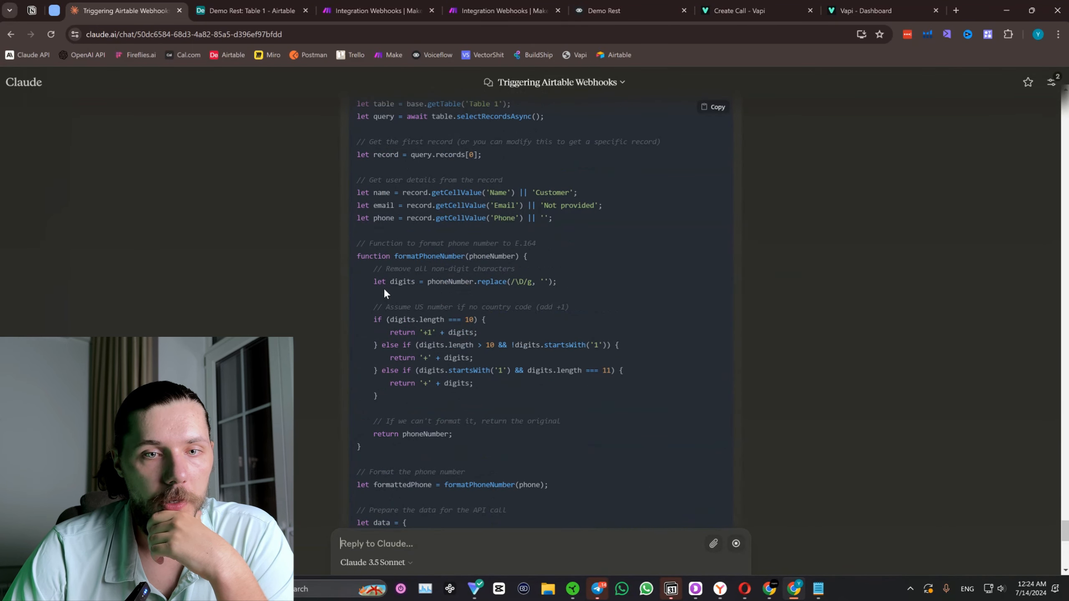
scroll(384, 290, "down", 6)
scroll(388, 290, "down", 6)
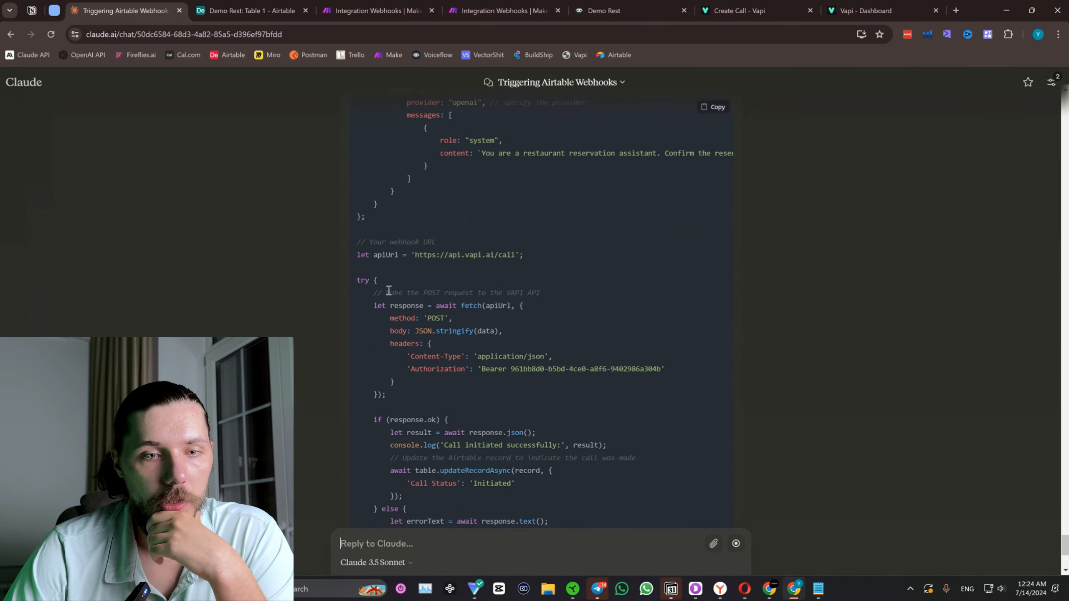
scroll(388, 290, "down", 4)
scroll(773, 401, "up", 15)
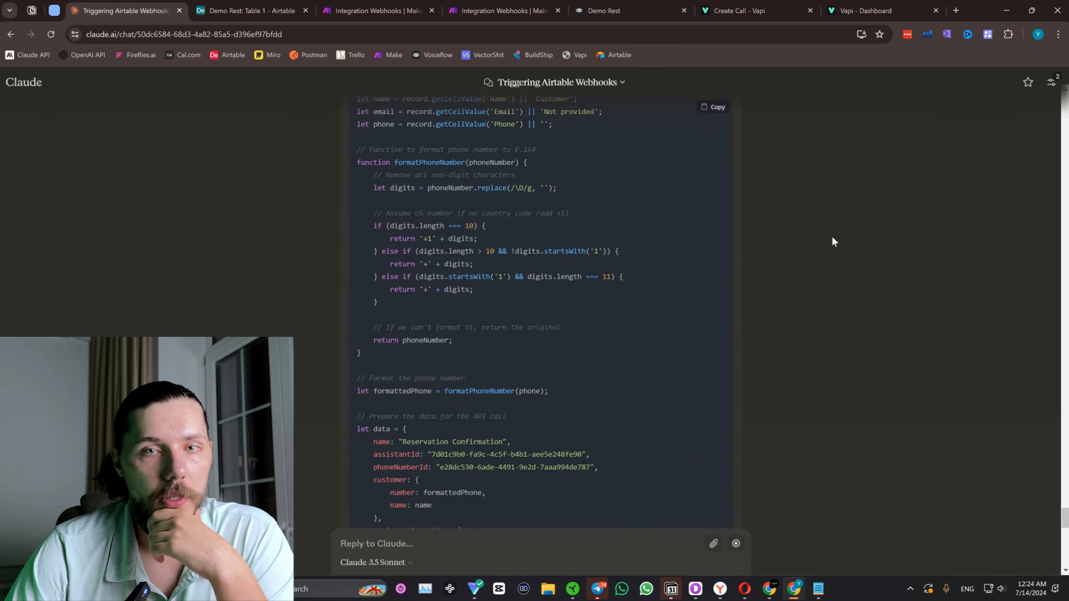
scroll(712, 220, "up", 5)
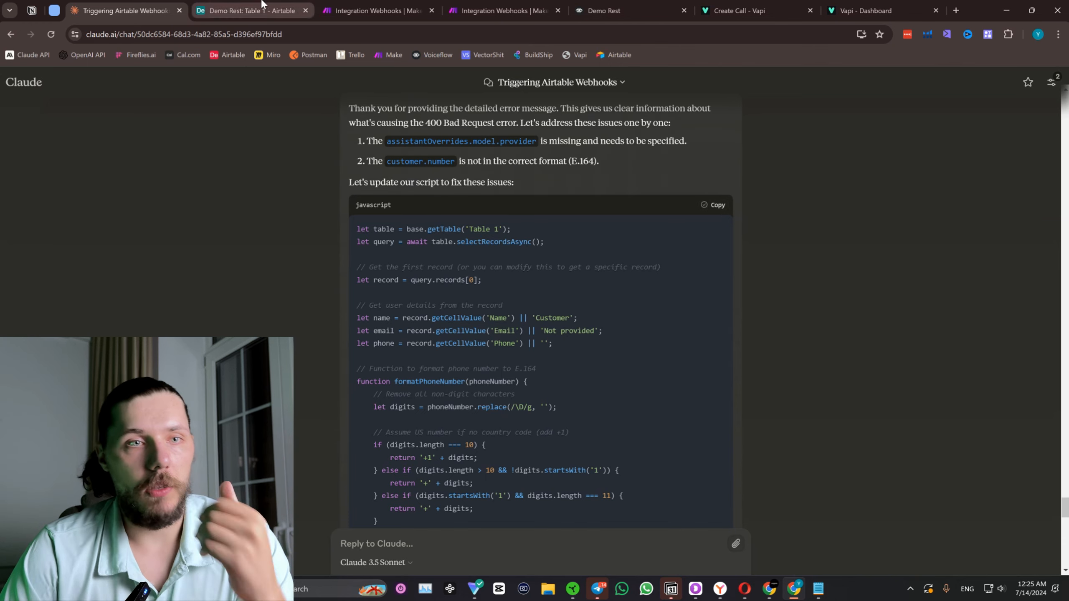
Replace the entire Airtable script with Claude's version that formats the phone number and specifies the openai provider.
left_click(252, 10)
key("ctrl+a")
key("BackSpace")
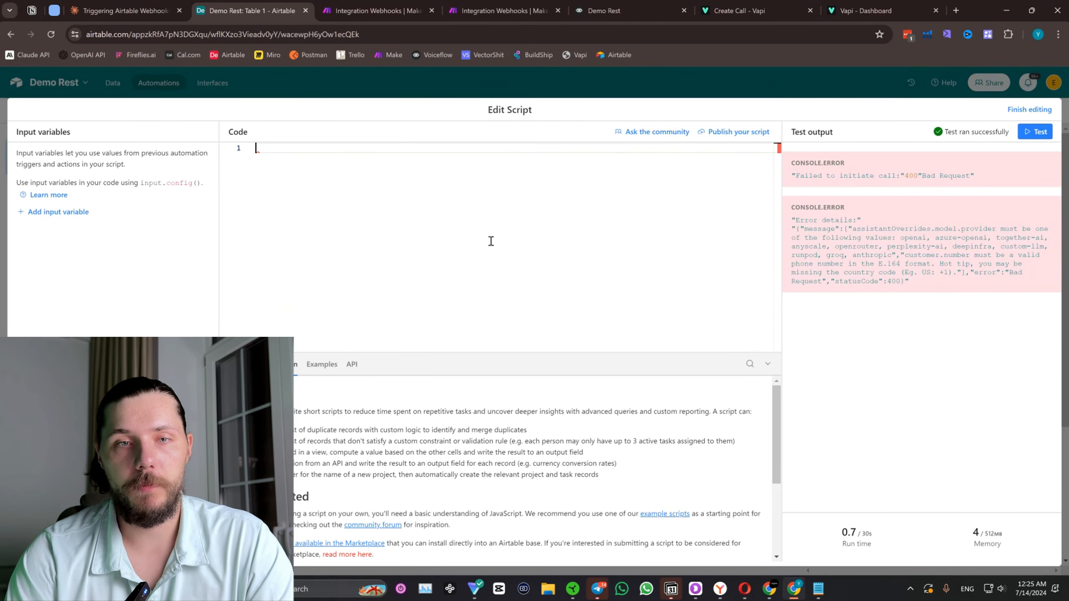
key("ctrl+v")
Test the script with the provider fix and copy the new error details from the test output.
left_click(1035, 132)
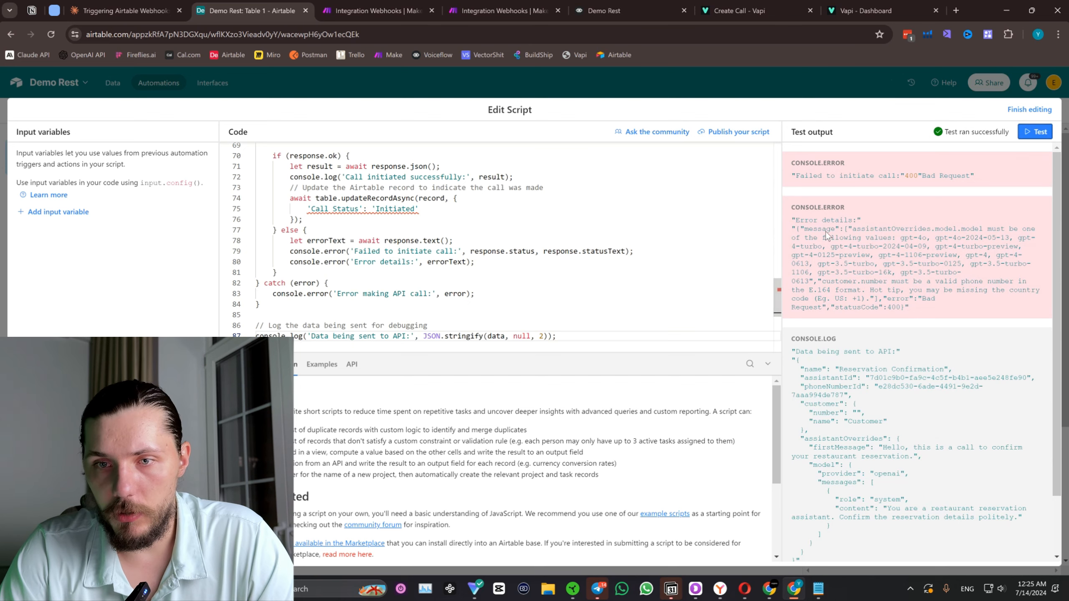
left_click_drag(822, 222, 892, 274)
left_click(929, 249)
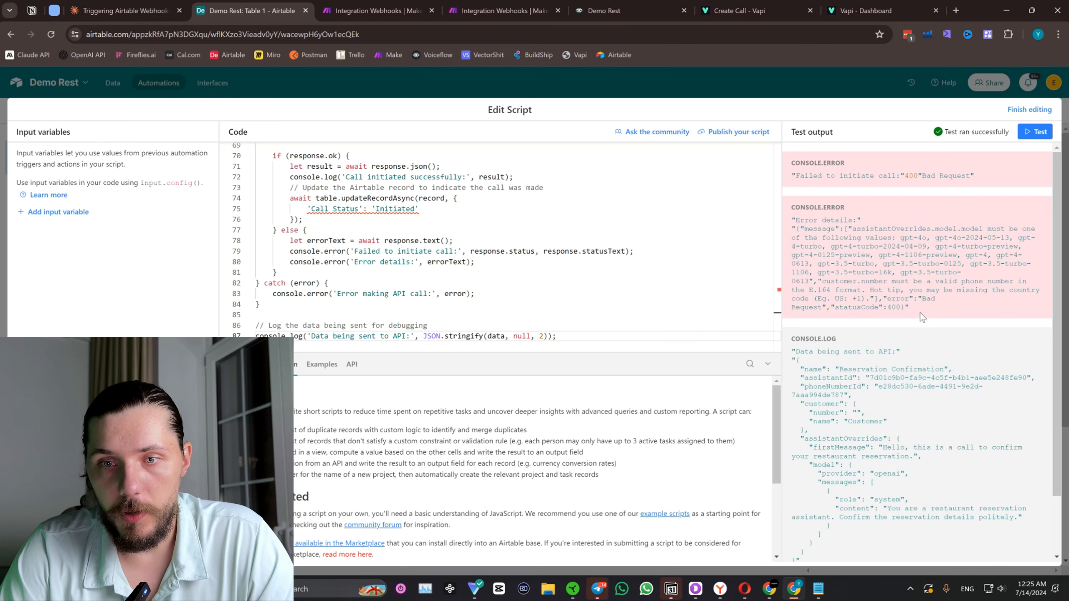
left_click_drag(920, 312, 791, 219)
Send Claude the copied error details about the allowed assistantOverrides.model.model values and the customer.number format.
left_click(160, 3)
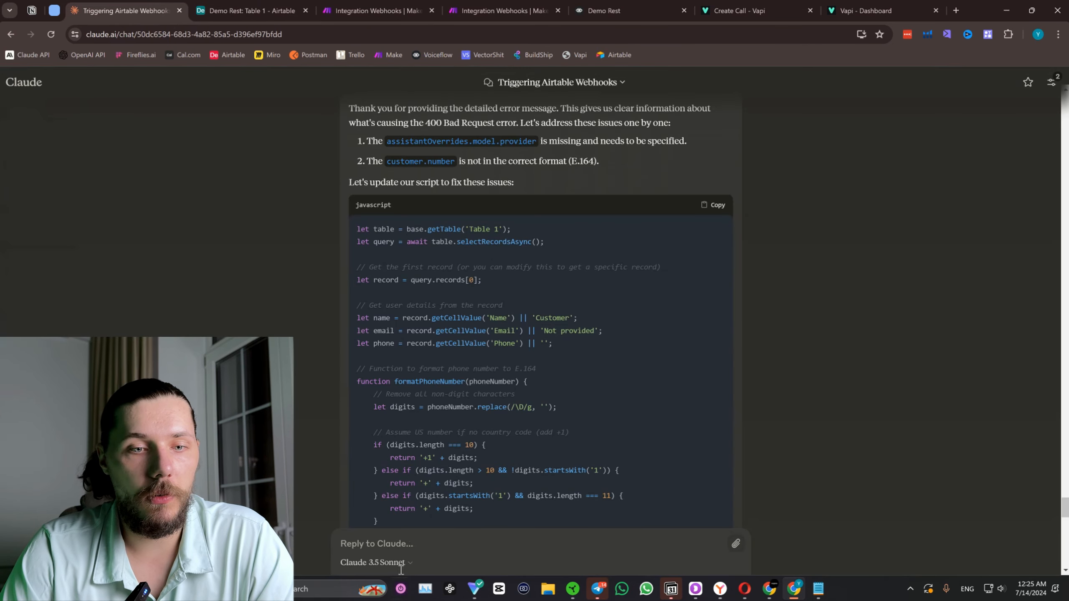
left_click(389, 540)
key("ctrl+v")
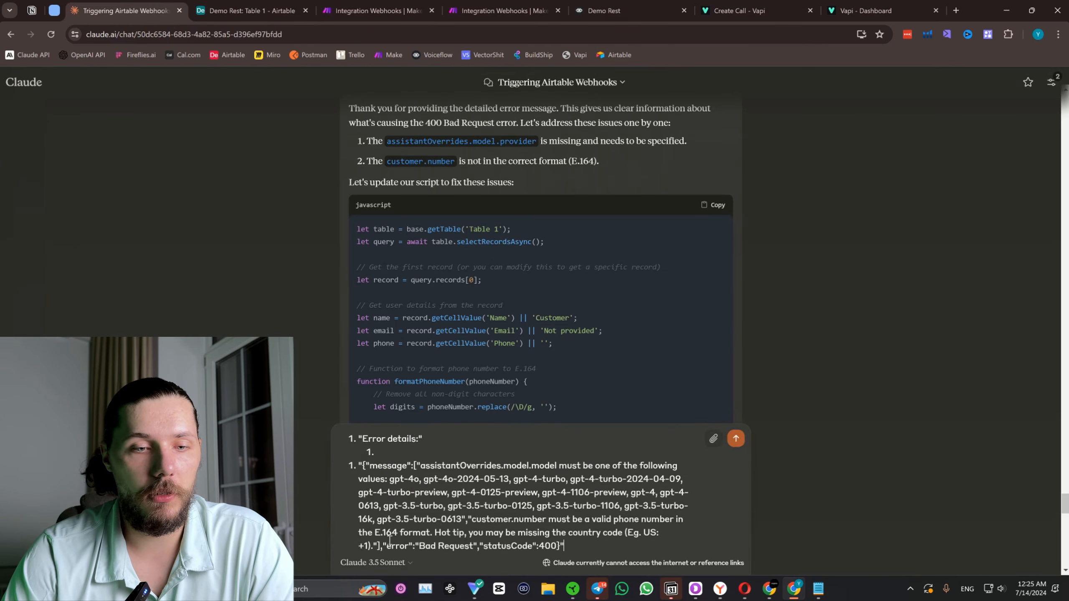
key("ctrl+z")
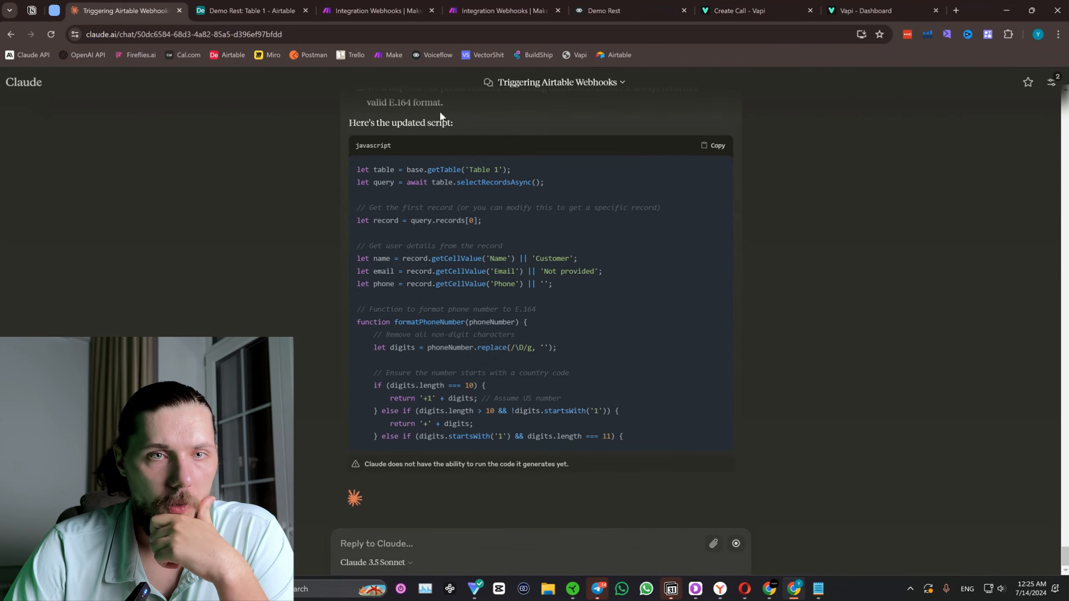
Check the provider and model settings of the Demo Rest assistant in the Vapi dashboard.
left_click(881, 9)
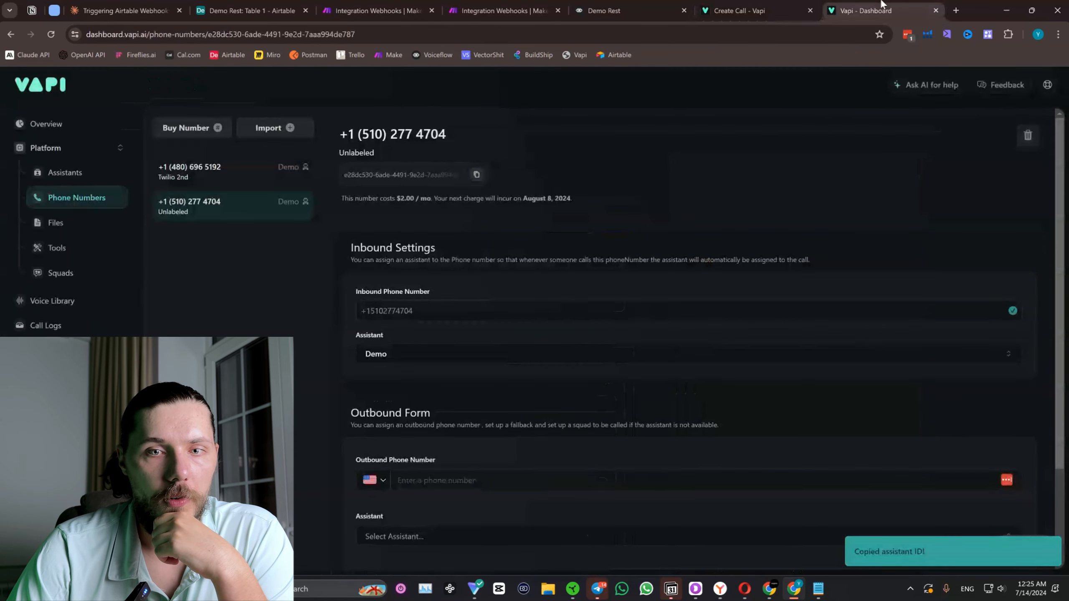
left_click(65, 172)
left_click(214, 290)
scroll(940, 492, "down", 3)
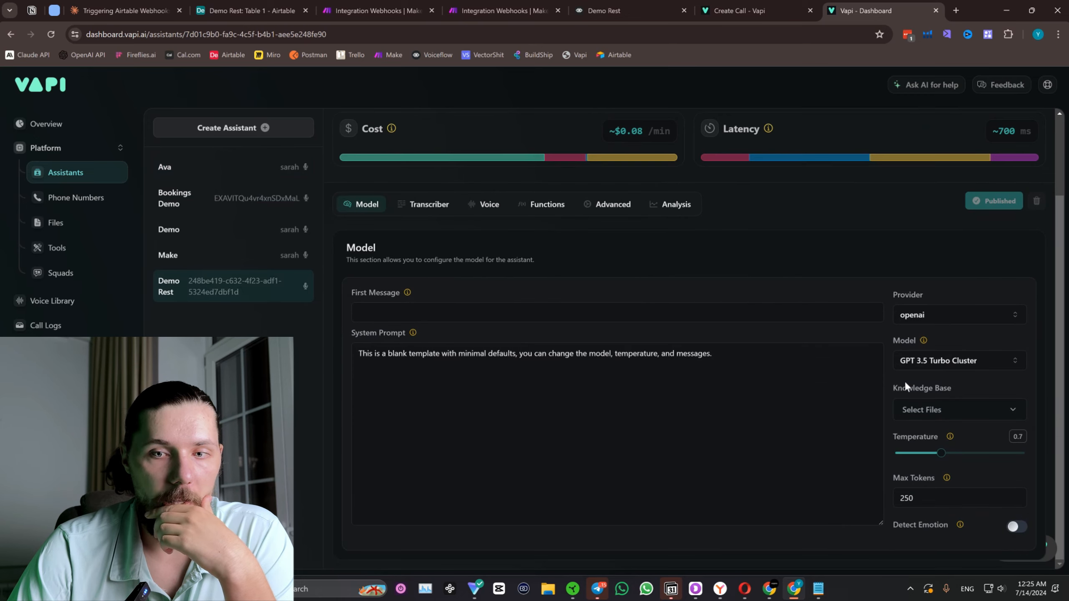
left_click_drag(911, 341, 920, 360)
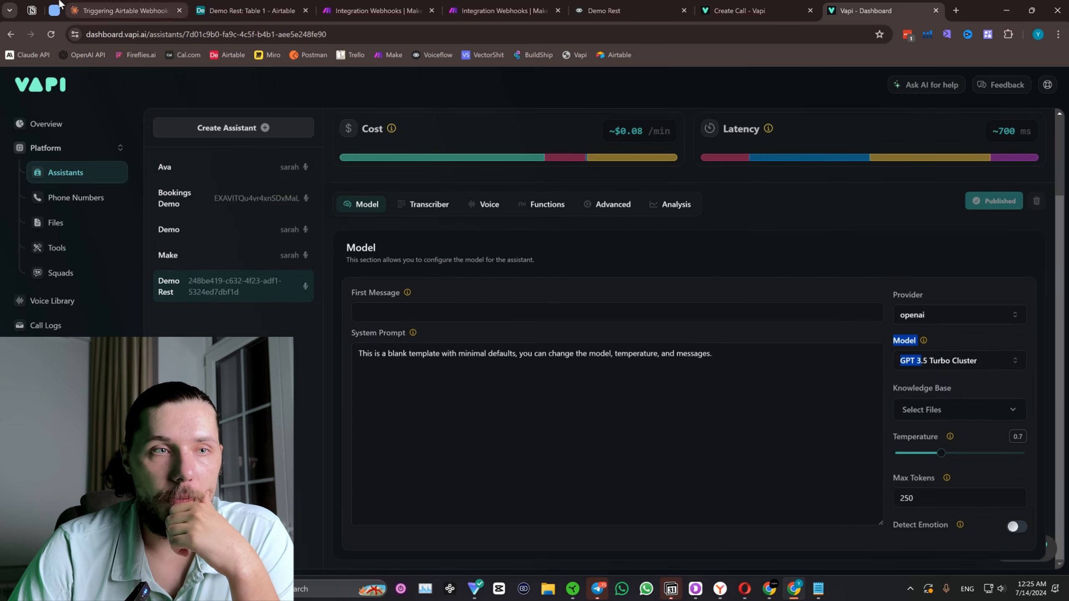
Copy Claude's script that specifies the gpt-3.5-turbo model and replace the entire Airtable script with it.
left_click(122, 10)
scroll(733, 194, "up", 10)
scroll(733, 195, "up", 5)
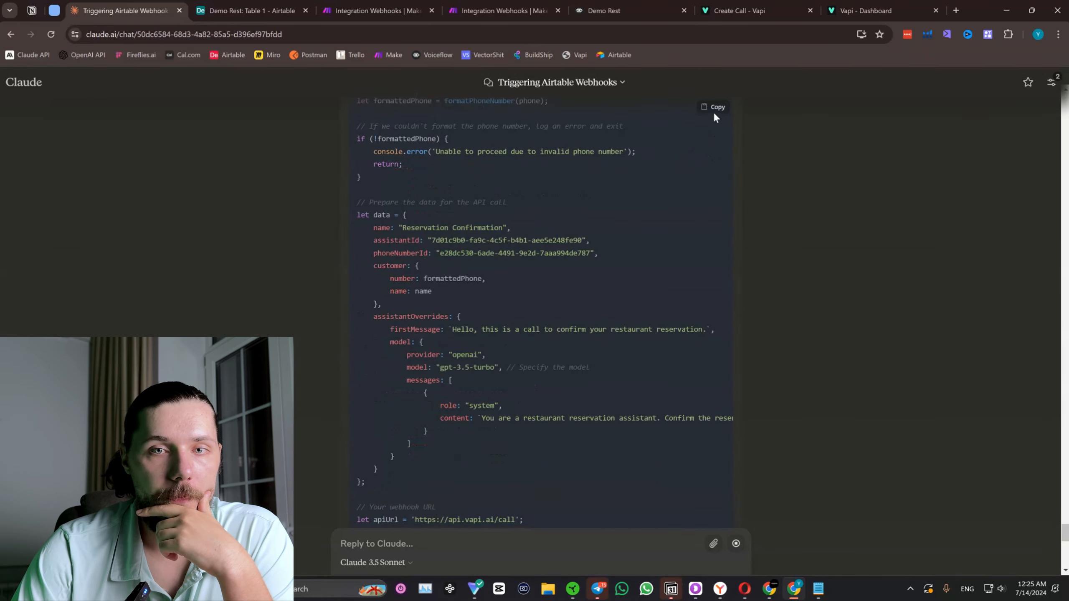
left_click(278, 5)
left_click(453, 251)
key("ctrl+a")
key("Delete")
key("ctrl+v")
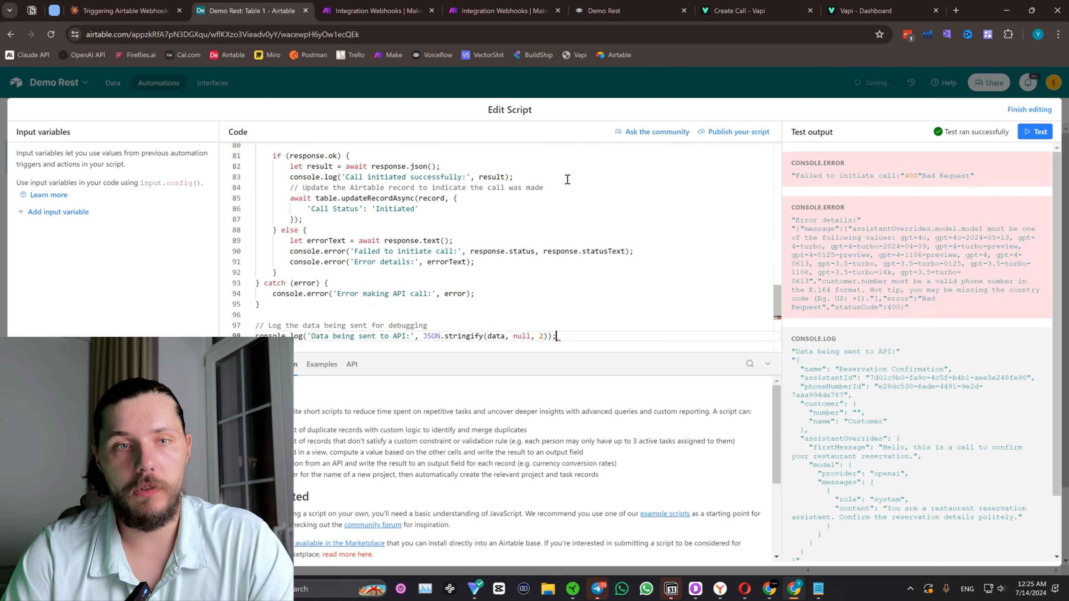
Run a test of the gpt-3.5-turbo script and look through its code for the phone number handling.
left_click(1045, 132)
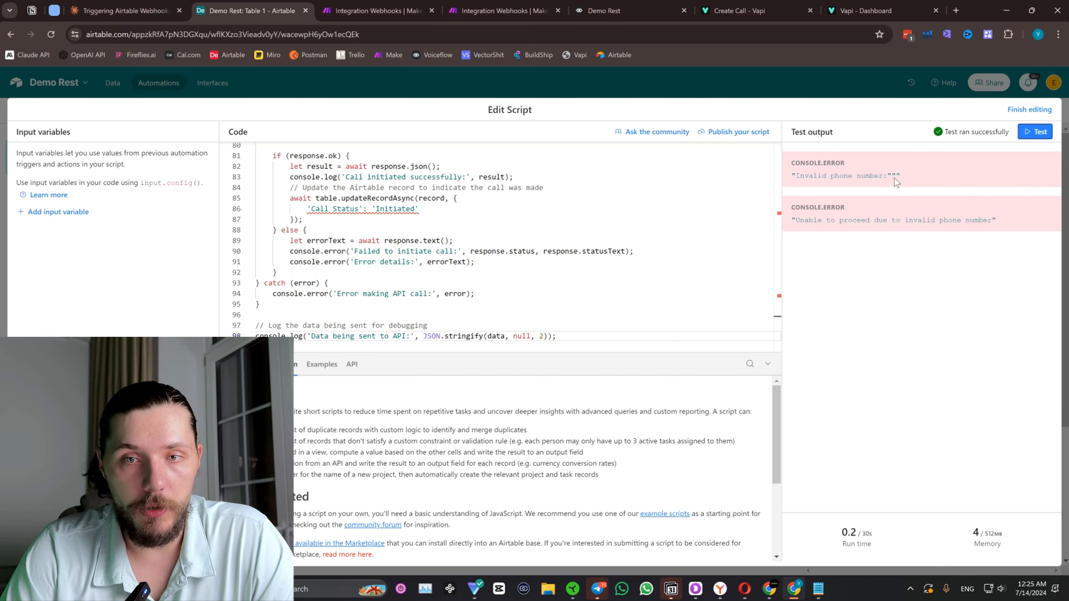
scroll(568, 241, "up", 15)
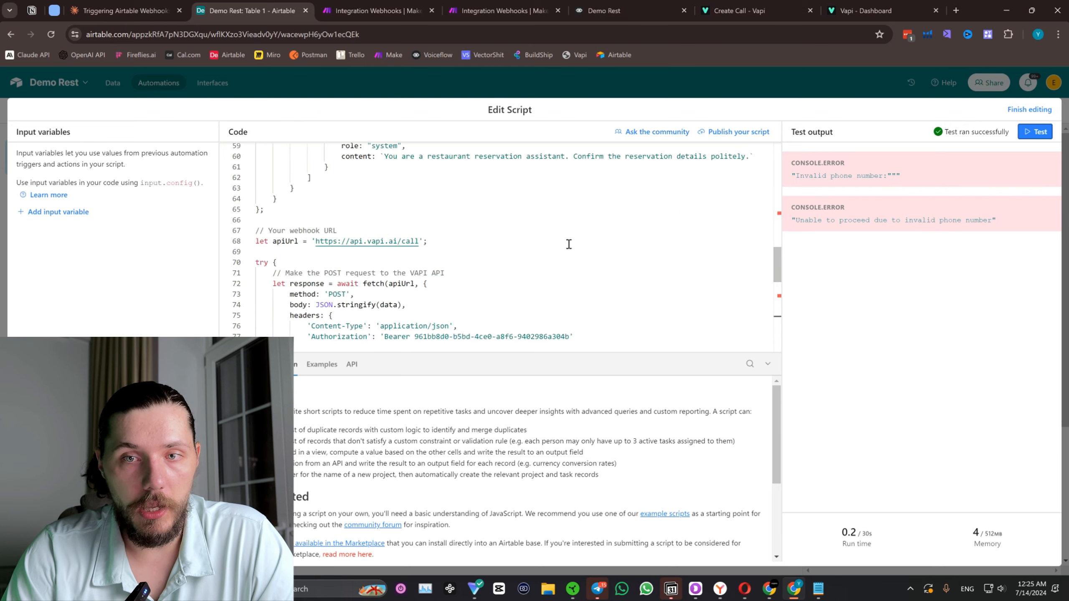
scroll(739, 202, "up", 5)
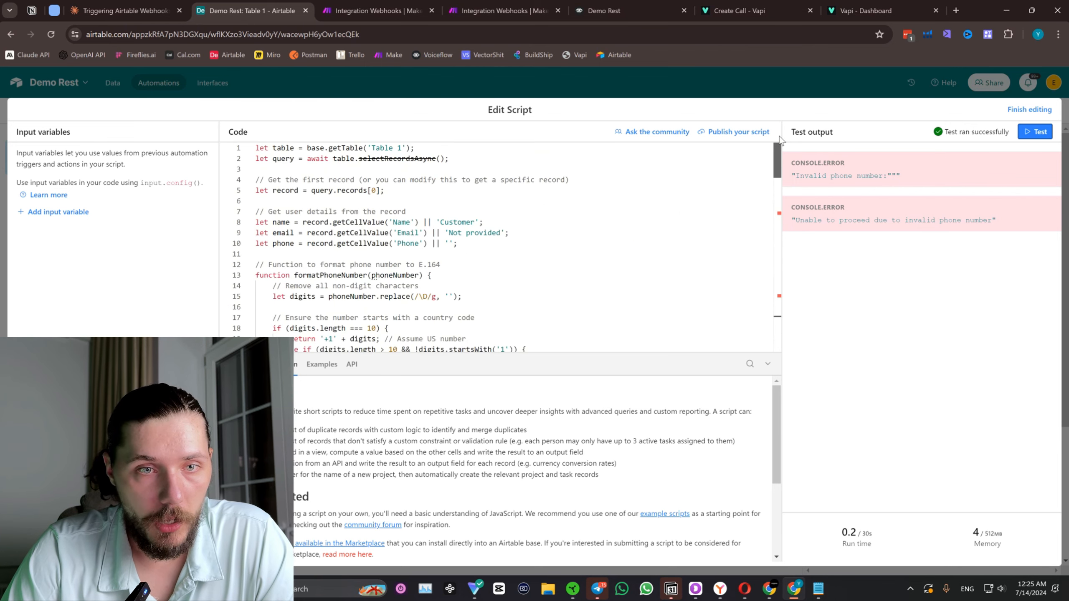
scroll(447, 226, "down", 5)
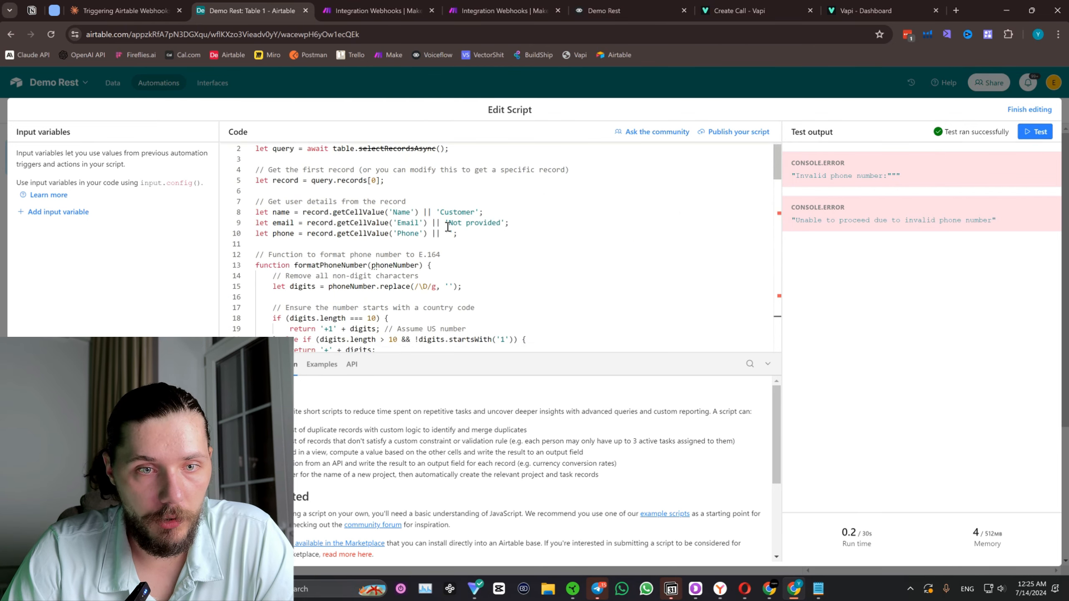
scroll(437, 301, "down", 15)
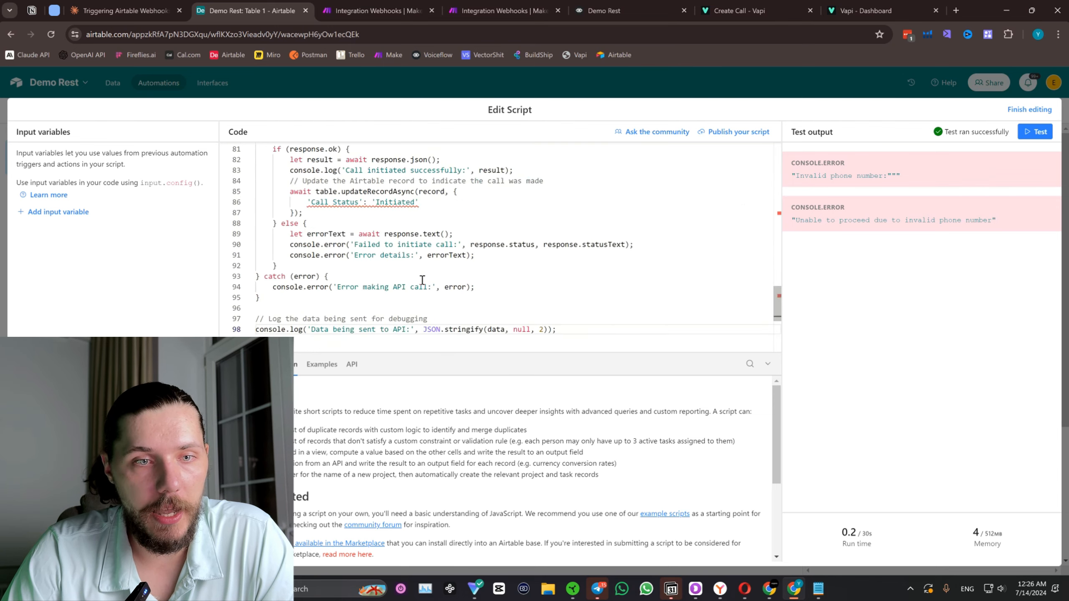
scroll(421, 286, "up", 8)
Copy the "Unable to proceed due to invalid phone number" error from the Airtable test output into a reply to Claude.
left_click(122, 10)
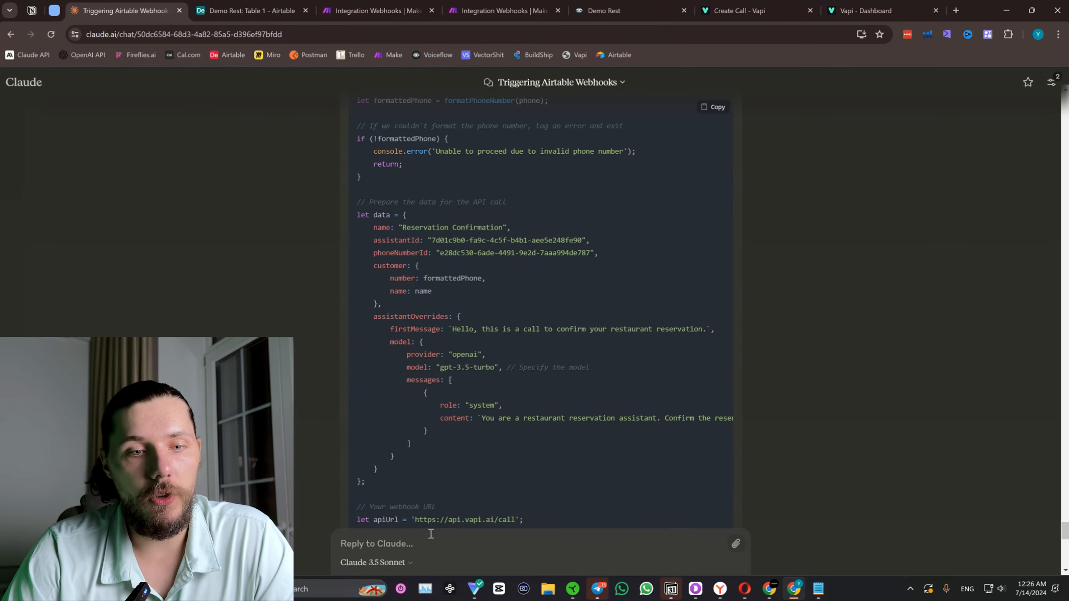
left_click(252, 10)
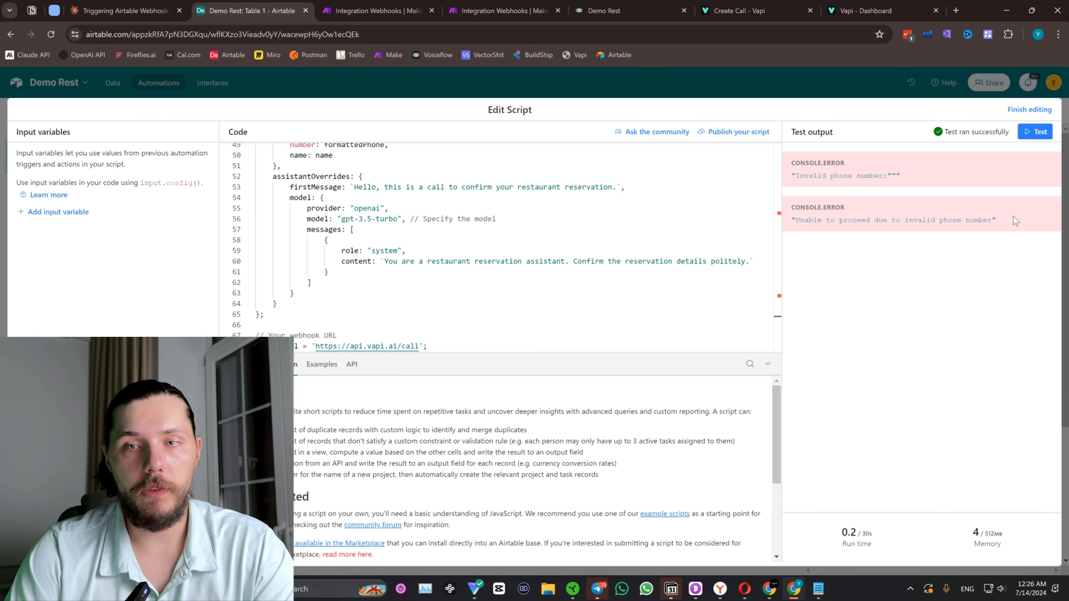
left_click_drag(1012, 216, 790, 219)
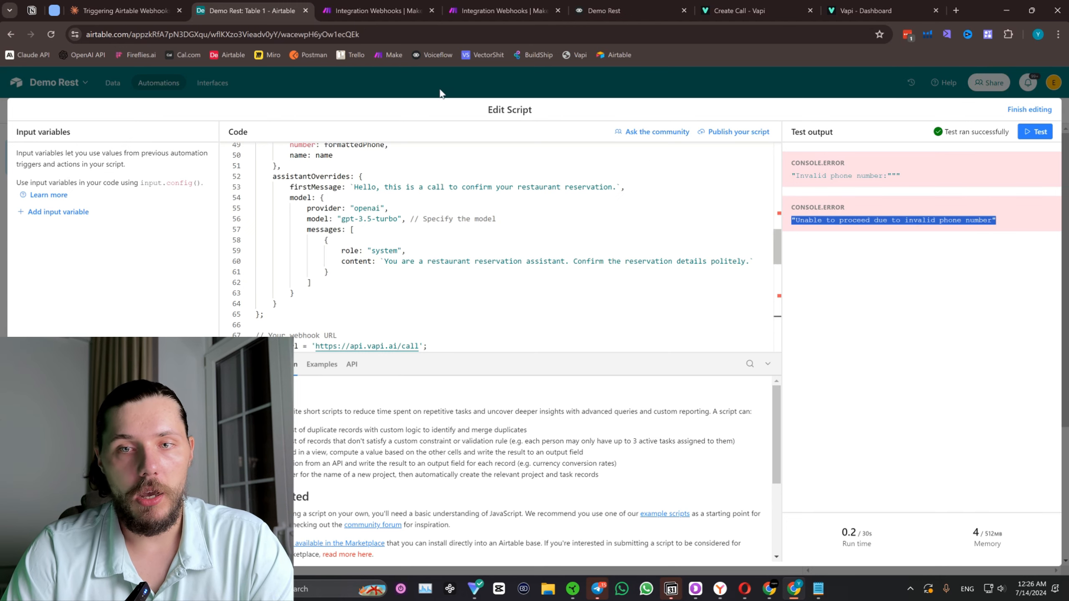
left_click(122, 10)
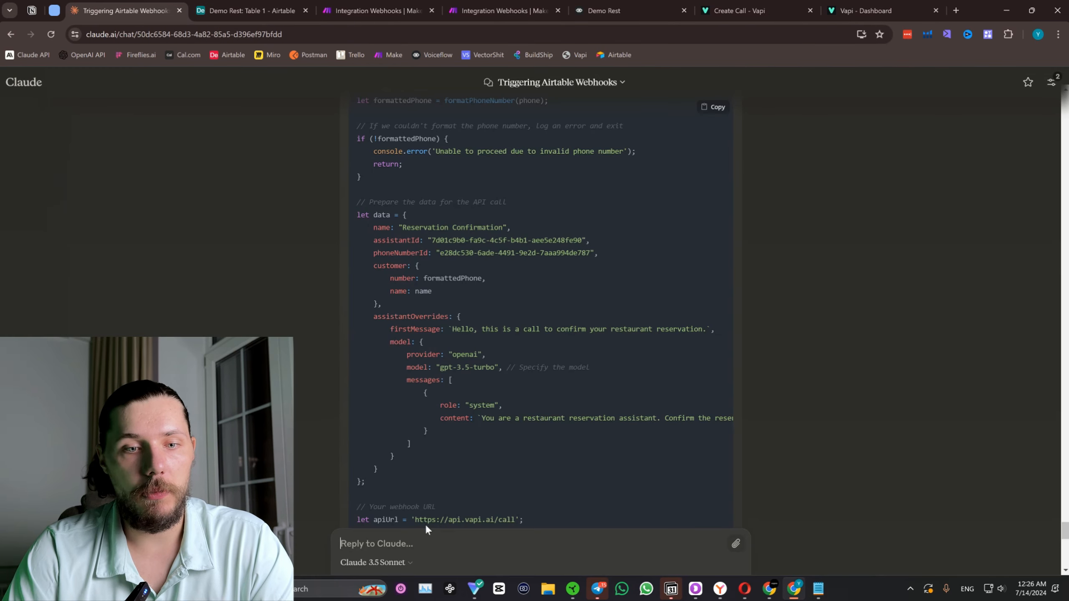
type("1. \"Unable to proceed due to invalid phone number\"")
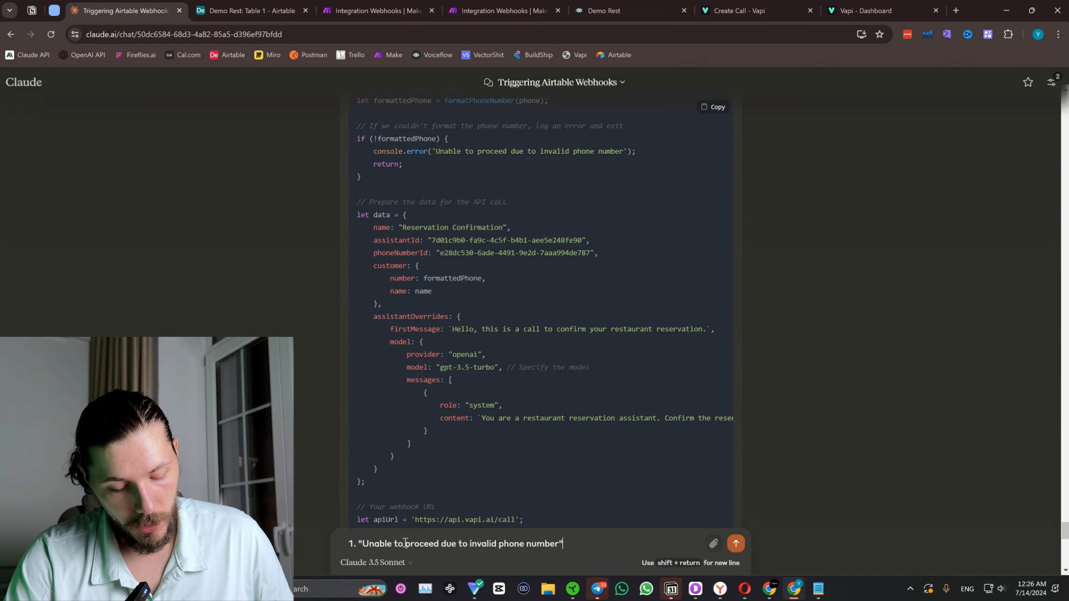
Add a request to replace the phone number with the supplied test number for this test, and send the message to Claude.
key("shift+Return")
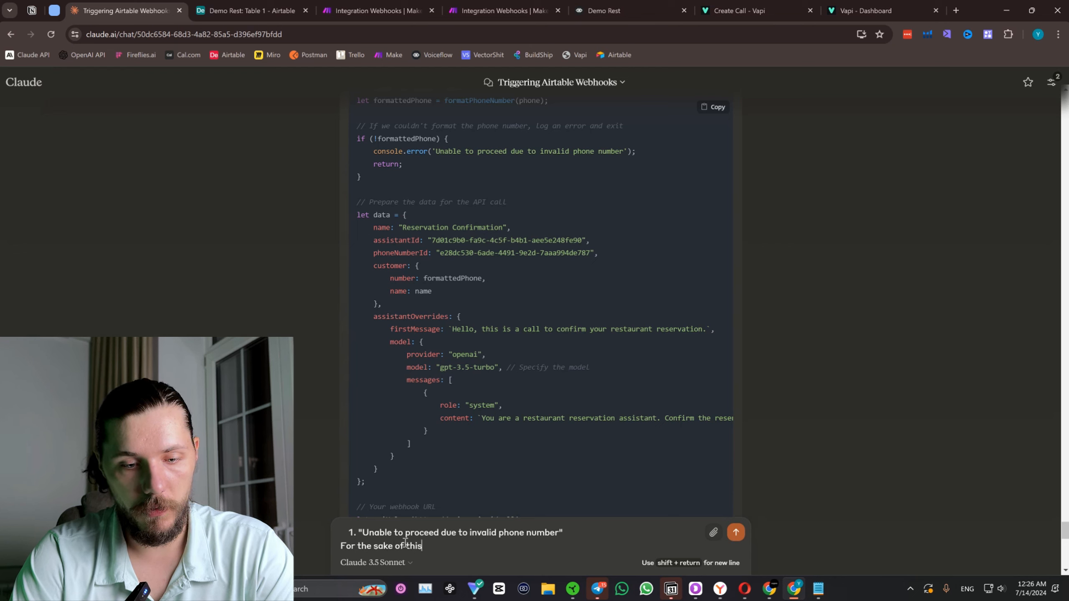
type("For the sake of this test, can you replace phoenn umber with this:")
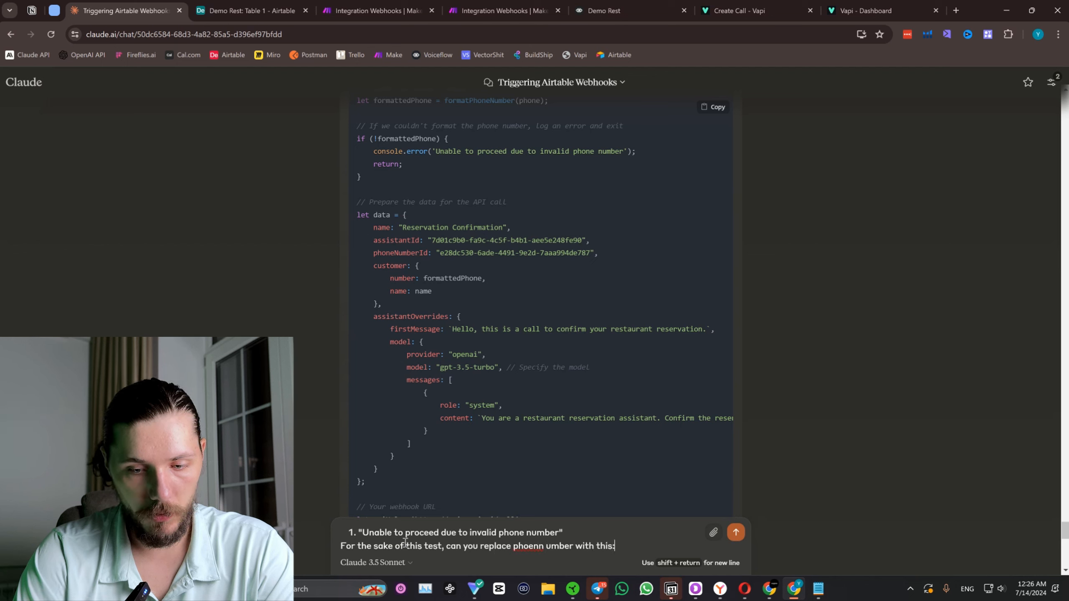
key("shift+Return")
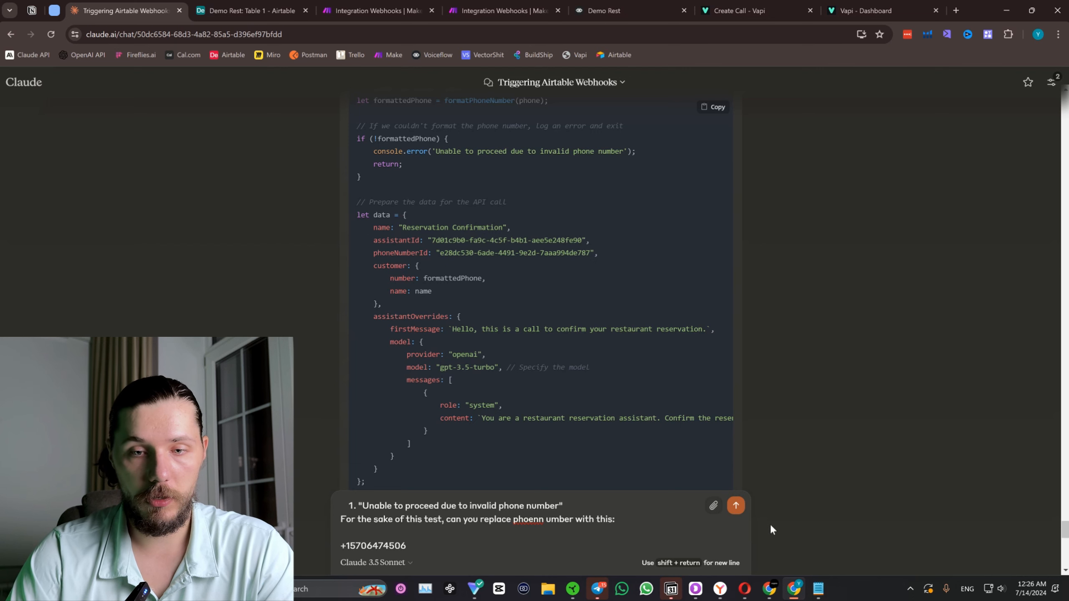
left_click(737, 506)
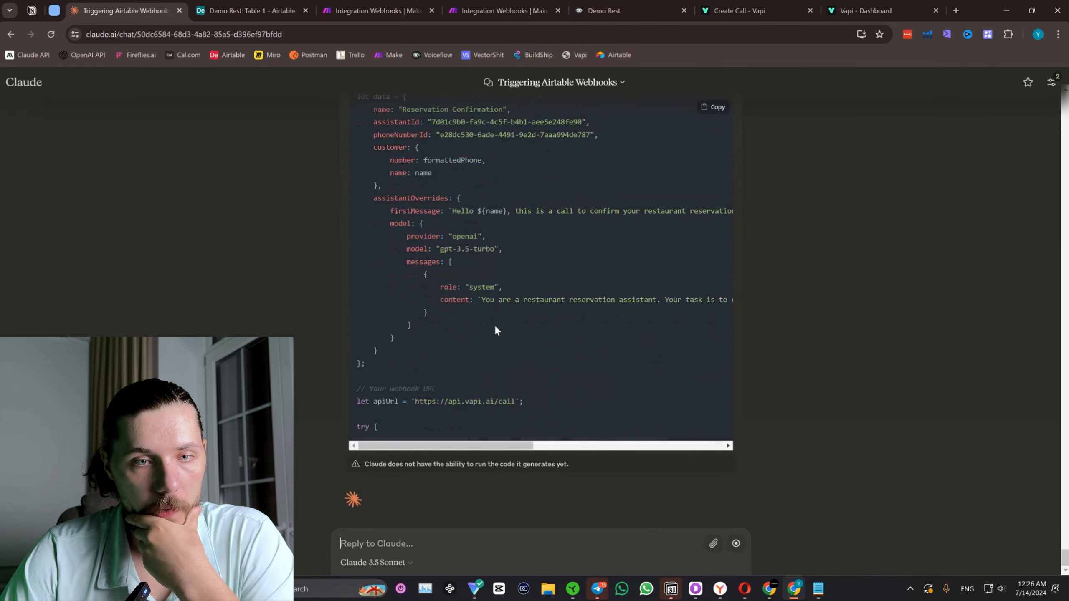
Look through Claude's updated script, checking the API call data and the test phone number assigned to formattedPhone.
scroll(494, 325, "up", 4)
scroll(520, 391, "down", 5)
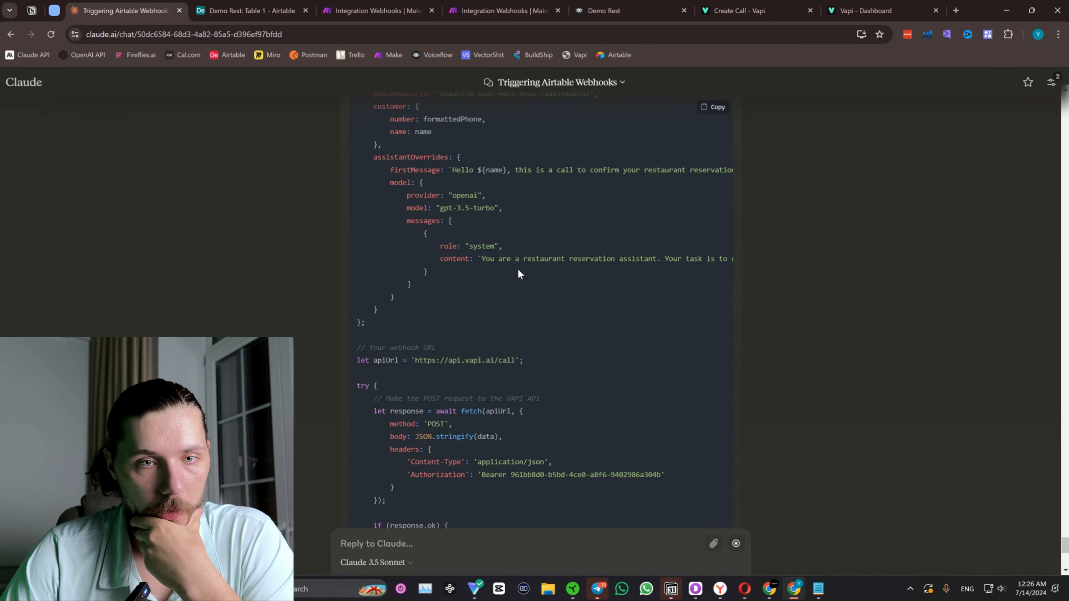
scroll(591, 348, "down", 4)
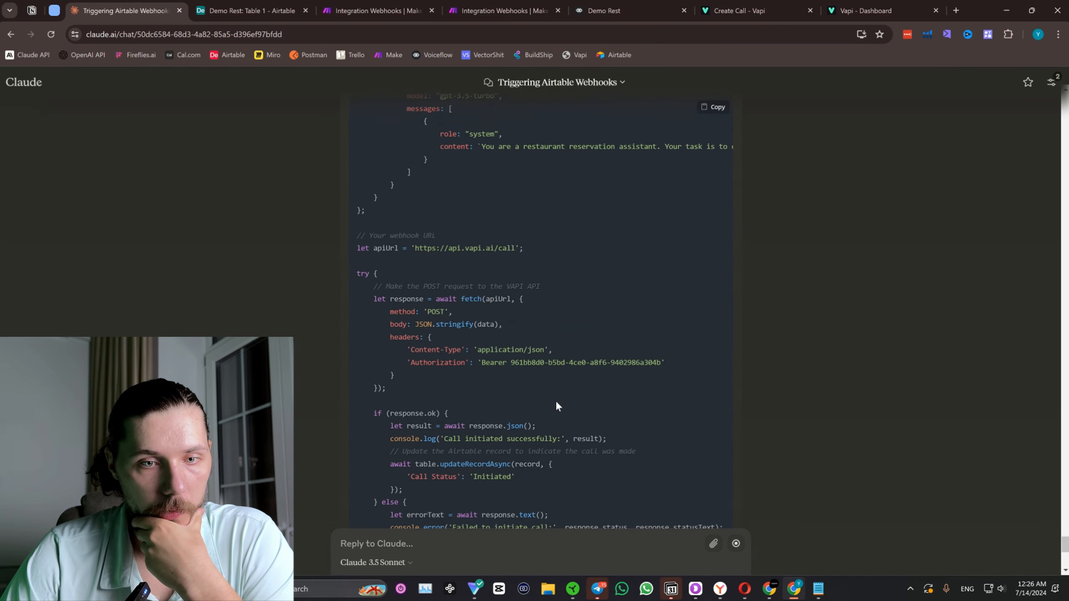
scroll(493, 296, "down", 5)
scroll(520, 322, "up", 20)
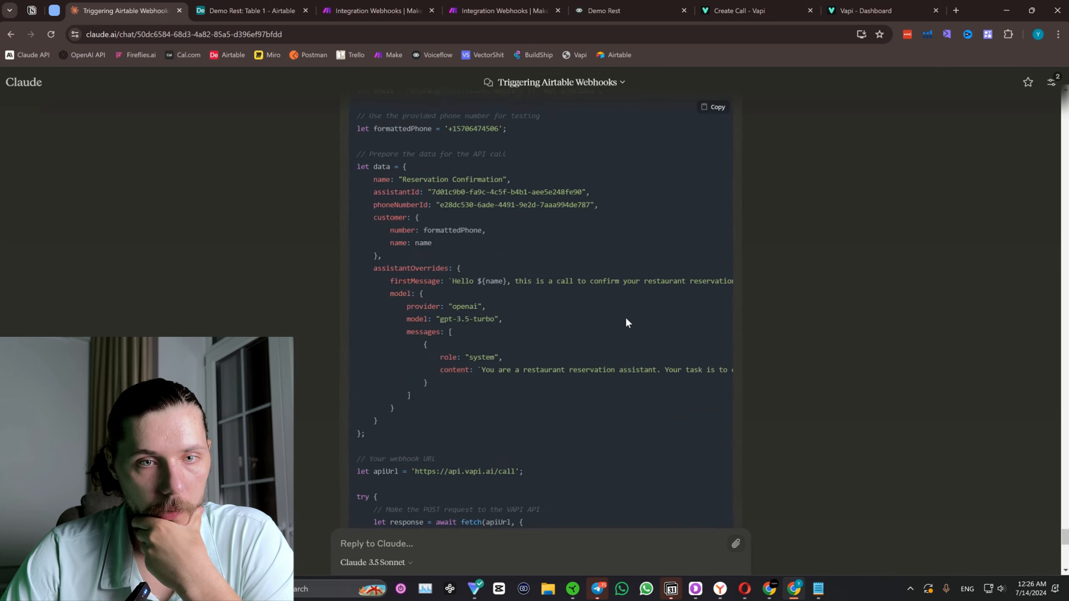
scroll(563, 318, "down", 1)
scroll(503, 396, "down", 2)
left_click_drag(440, 352, 529, 358)
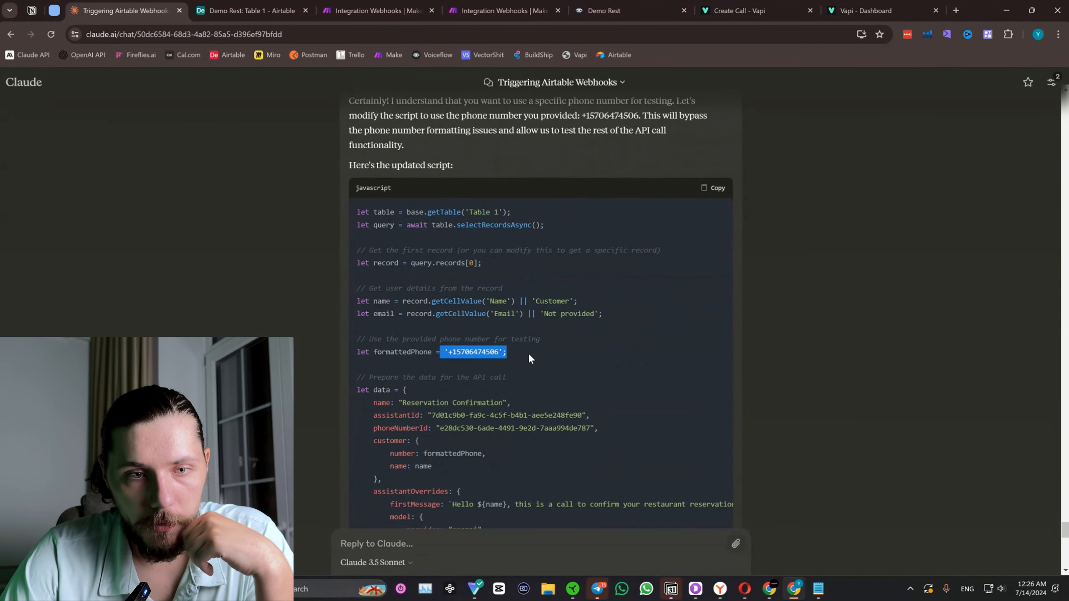
Replace the entire Airtable script with Claude's version that uses the fixed test phone number, and run a test.
left_click(253, 10)
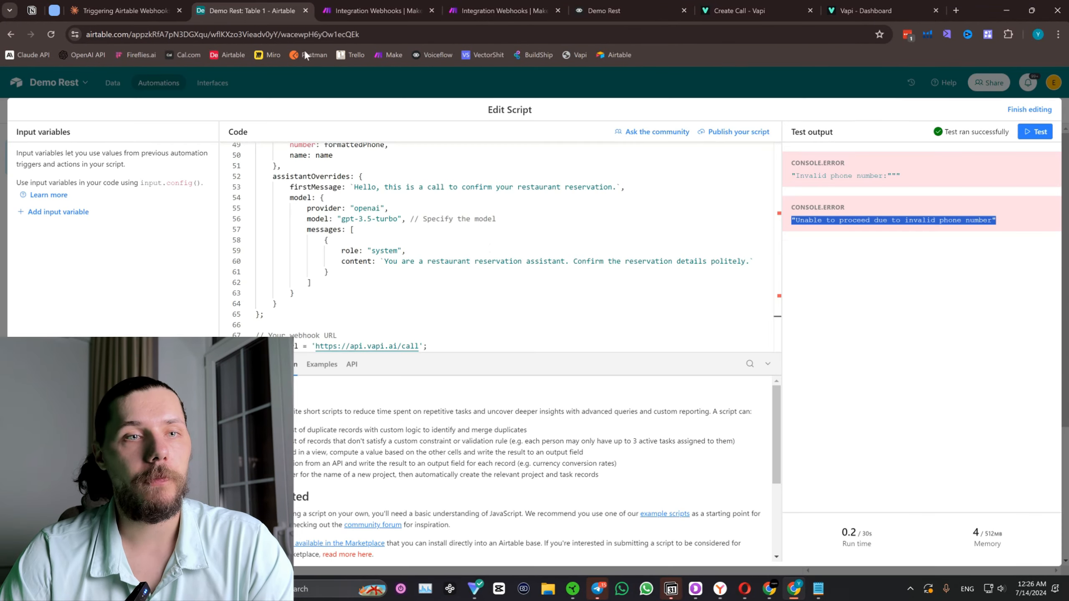
key("ctrl+a")
key("ctrl+v")
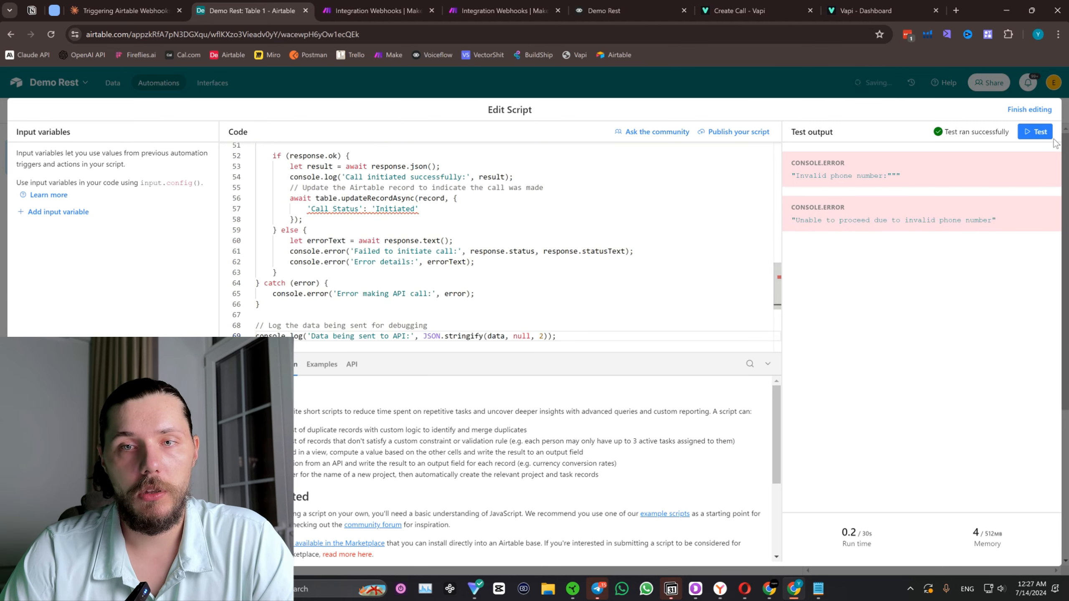
left_click(1028, 132)
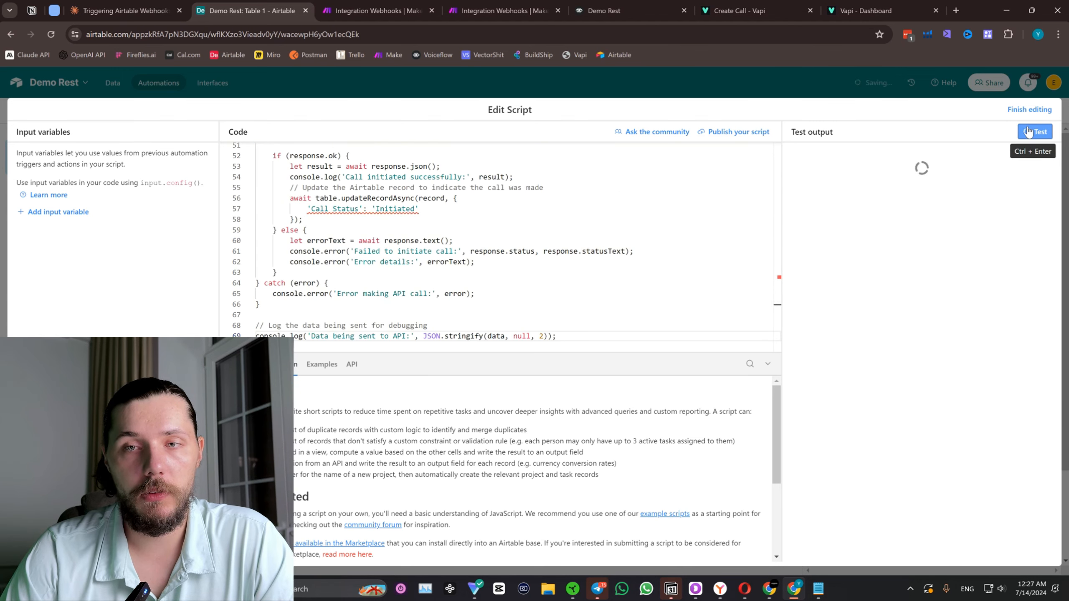
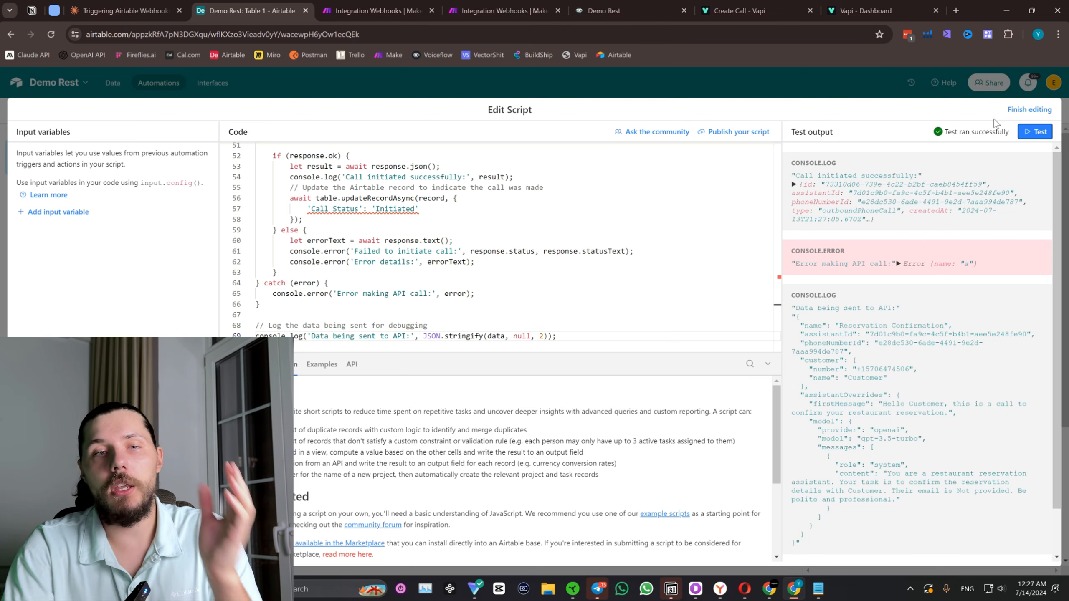
Review the call script, checking the name and email variables used in the first message and the system prompt.
scroll(564, 202, "down", 4)
scroll(526, 229, "up", 4)
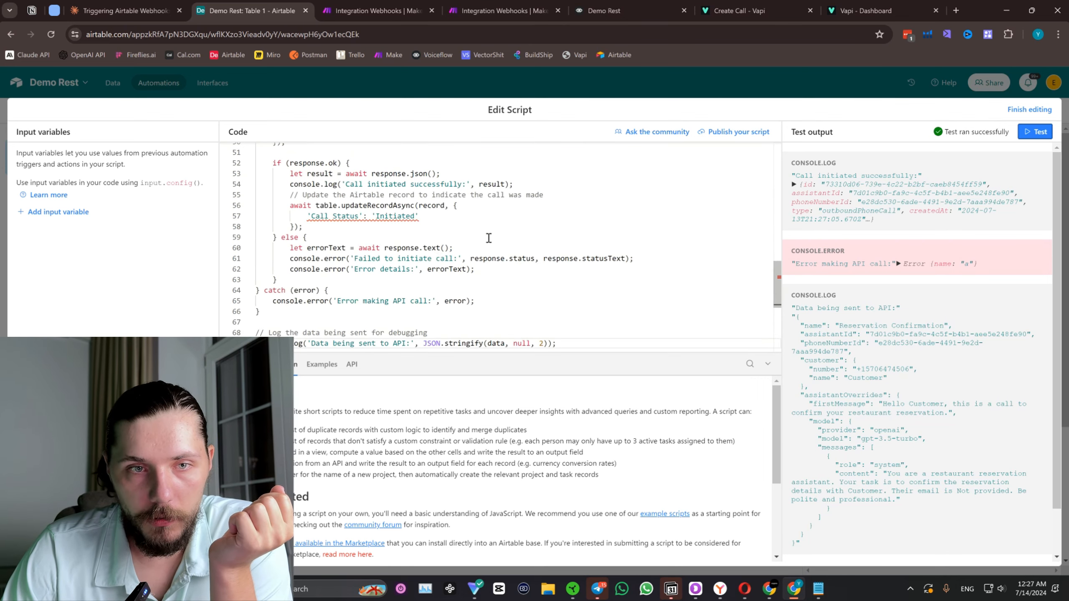
scroll(488, 238, "up", 8)
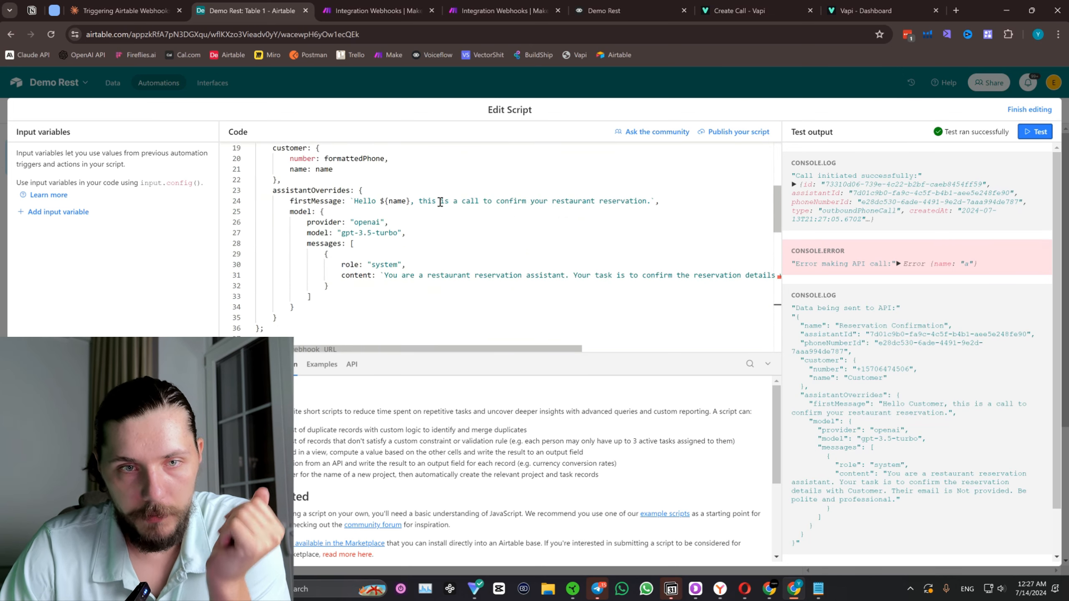
scroll(422, 220, "up", 2)
left_click_drag(411, 251, 384, 251)
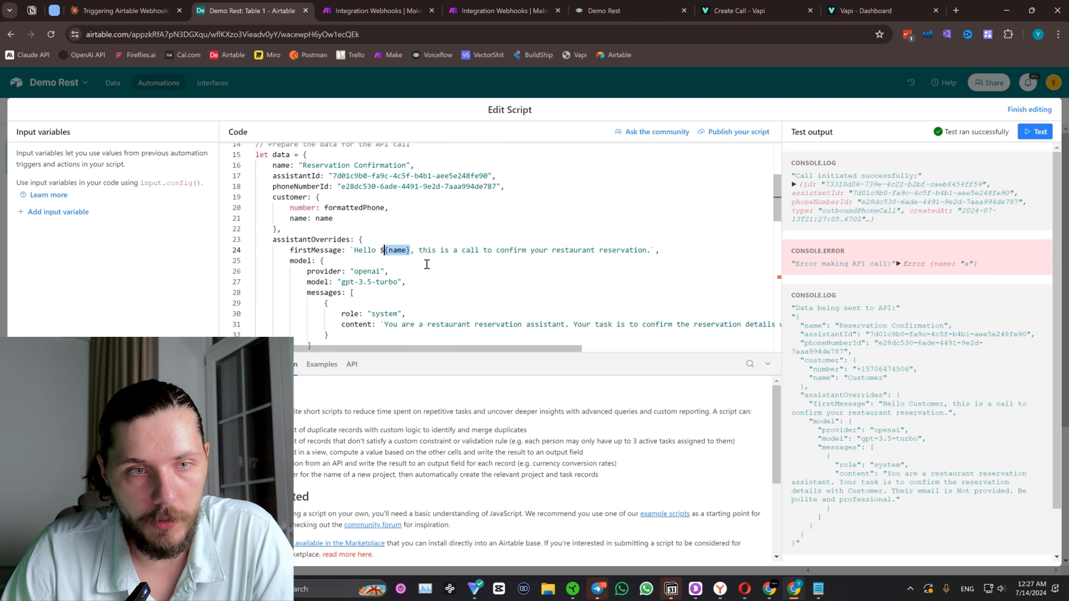
scroll(397, 279, "down", 1)
scroll(589, 305, "right", 3)
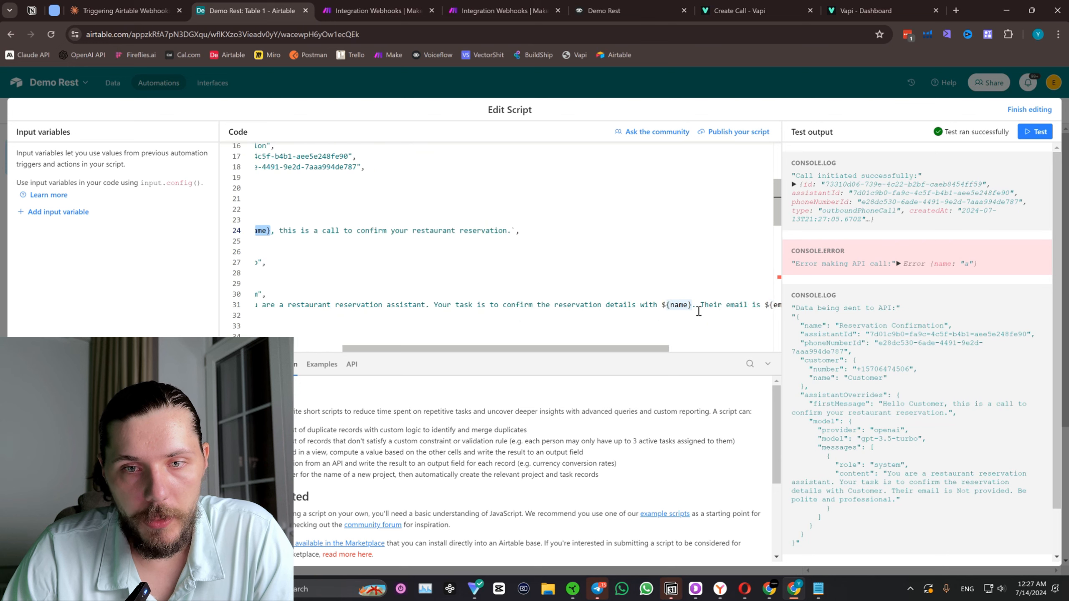
scroll(698, 311, "right", 3)
left_click_drag(595, 304, 616, 306)
scroll(648, 321, "left", 3)
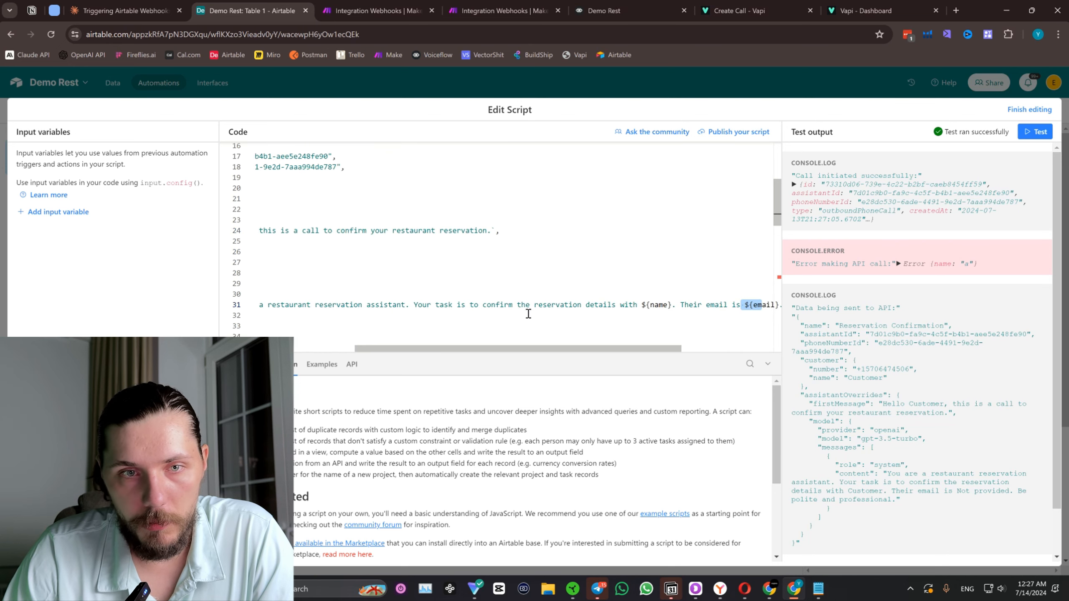
scroll(528, 314, "left", 3)
scroll(434, 279, "down", 3)
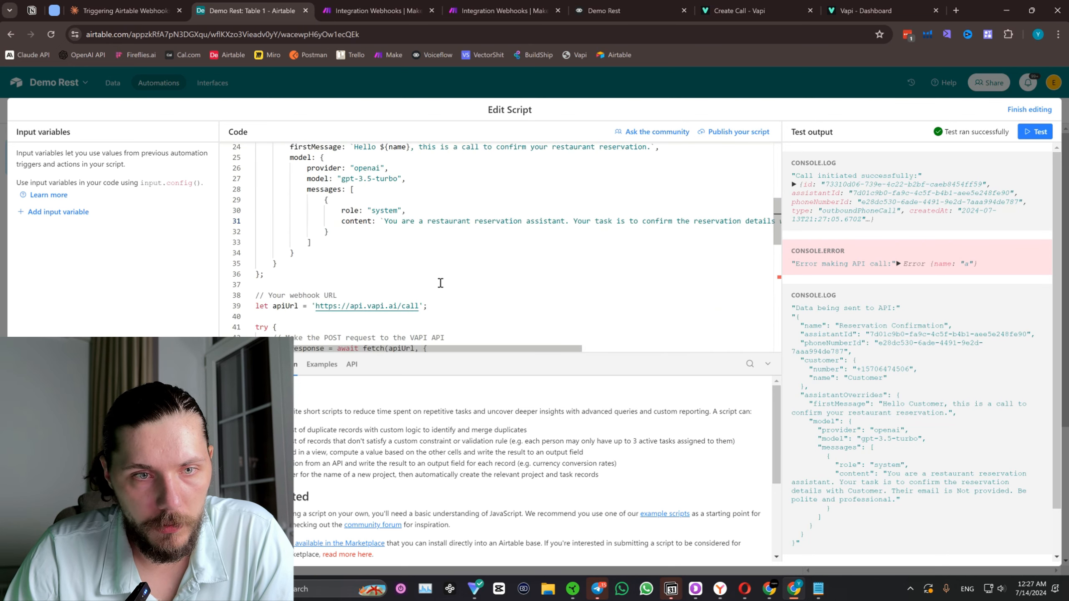
Examine the script from its first lines through the full system message content under assistantOverrides.
scroll(440, 283, "up", 6)
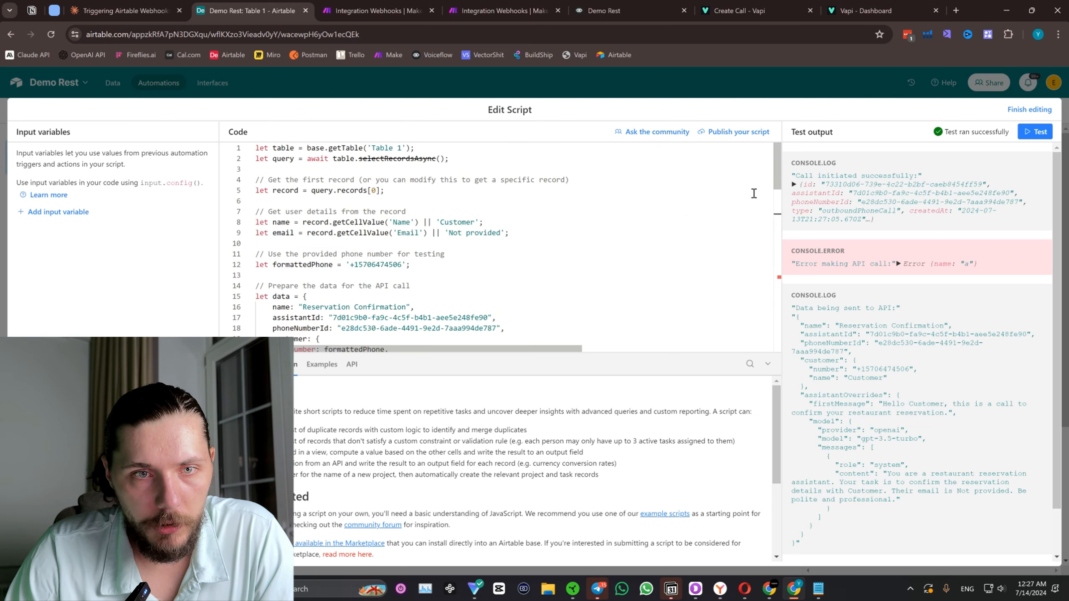
left_click_drag(778, 182, 786, 222)
left_click_drag(435, 269, 566, 276)
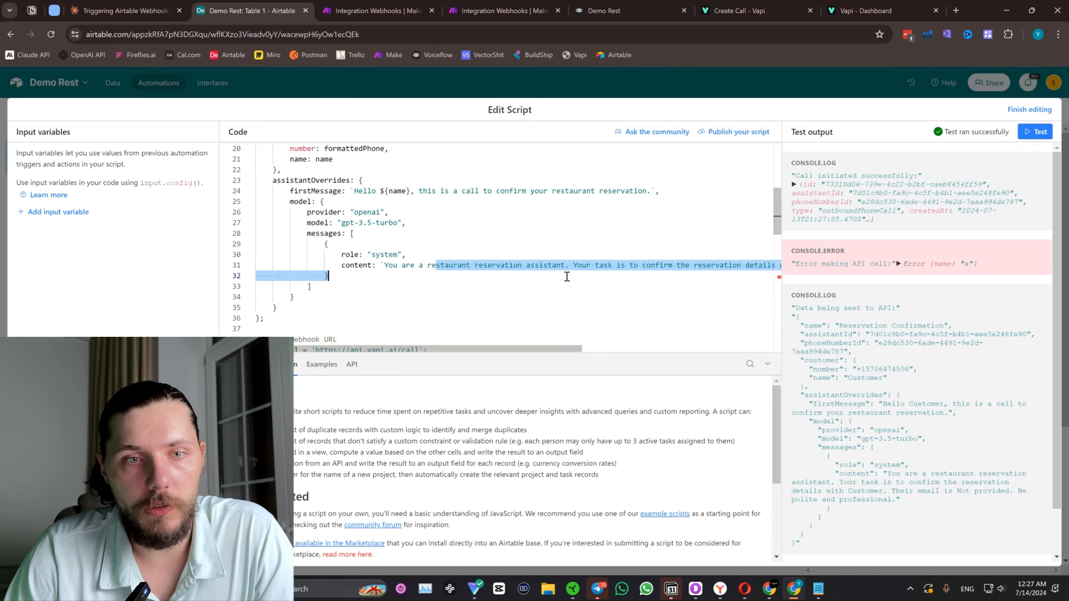
left_click(620, 258)
scroll(661, 265, "right", 6)
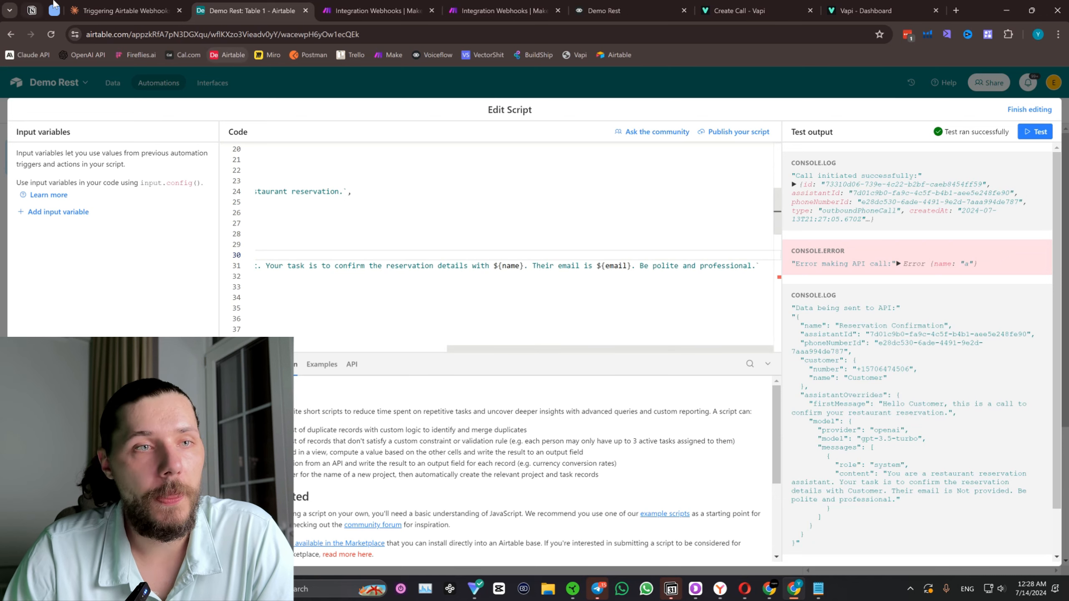
Switch to the Claude chat and write "It works, so can you remove the phone number and change it to last time.".
left_click(164, 11)
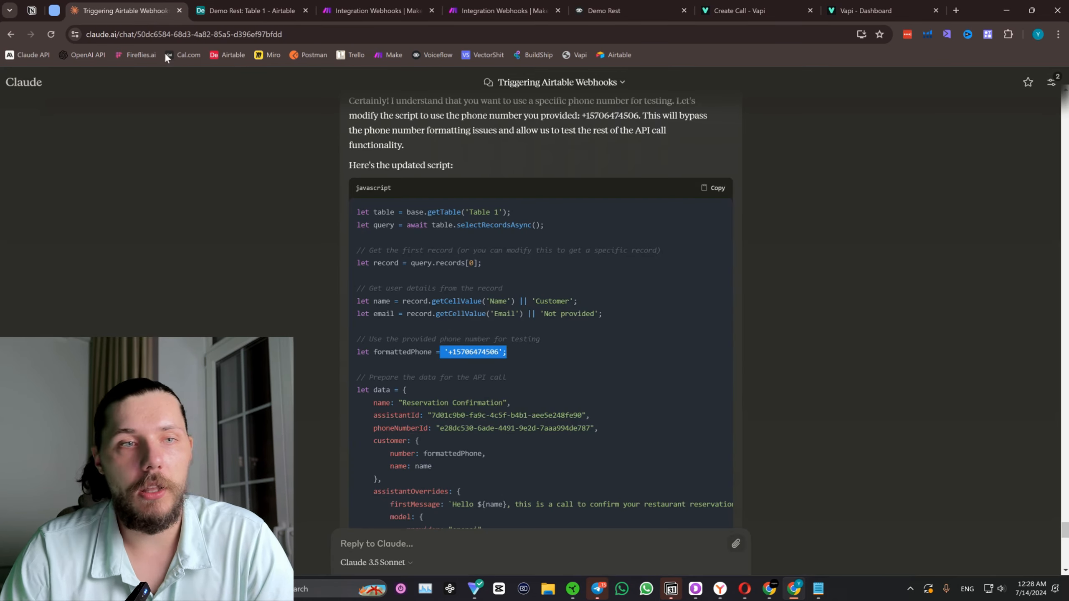
left_click(408, 544)
type("It w")
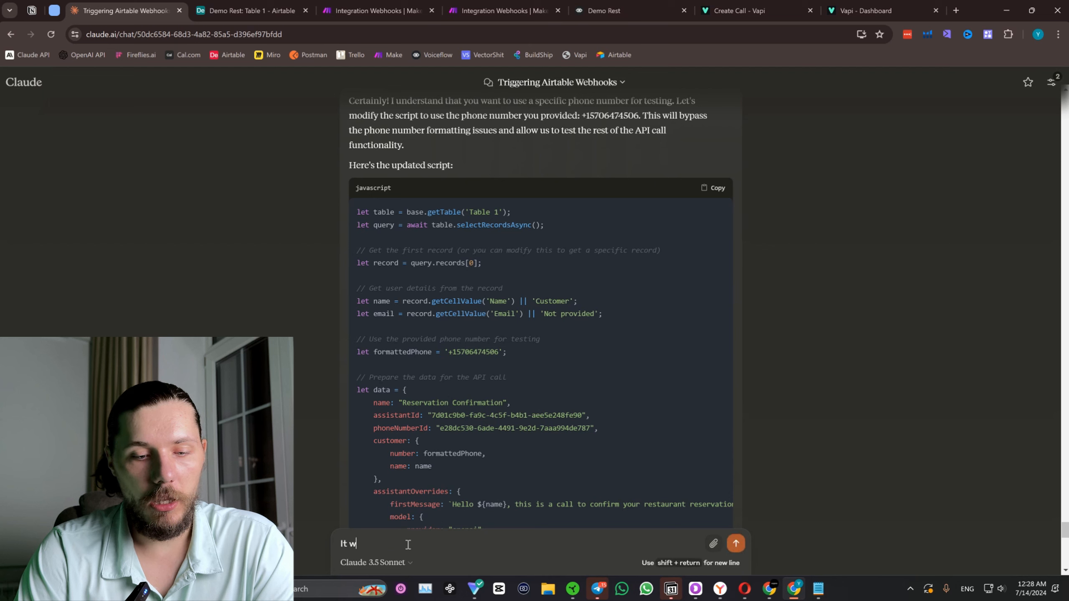
type("orks, so can you")
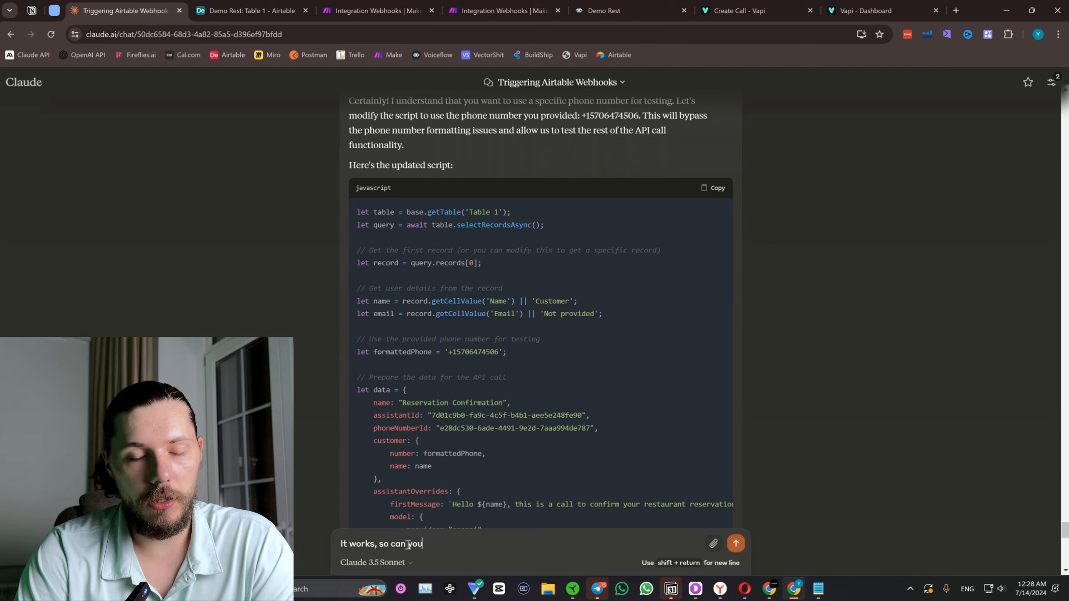
type(" remove ")
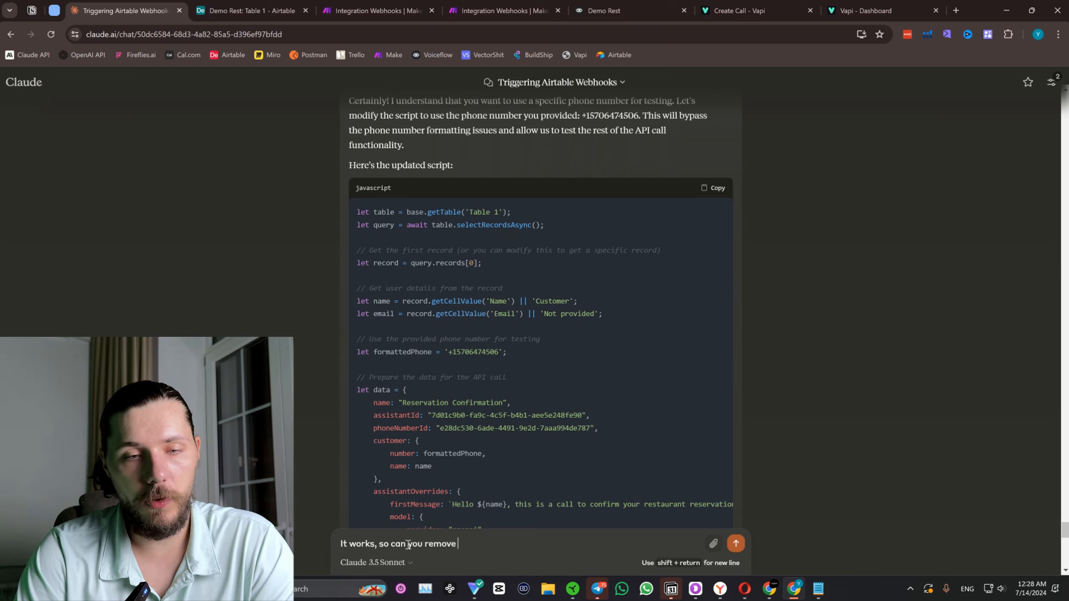
type("the phone number and change it t")
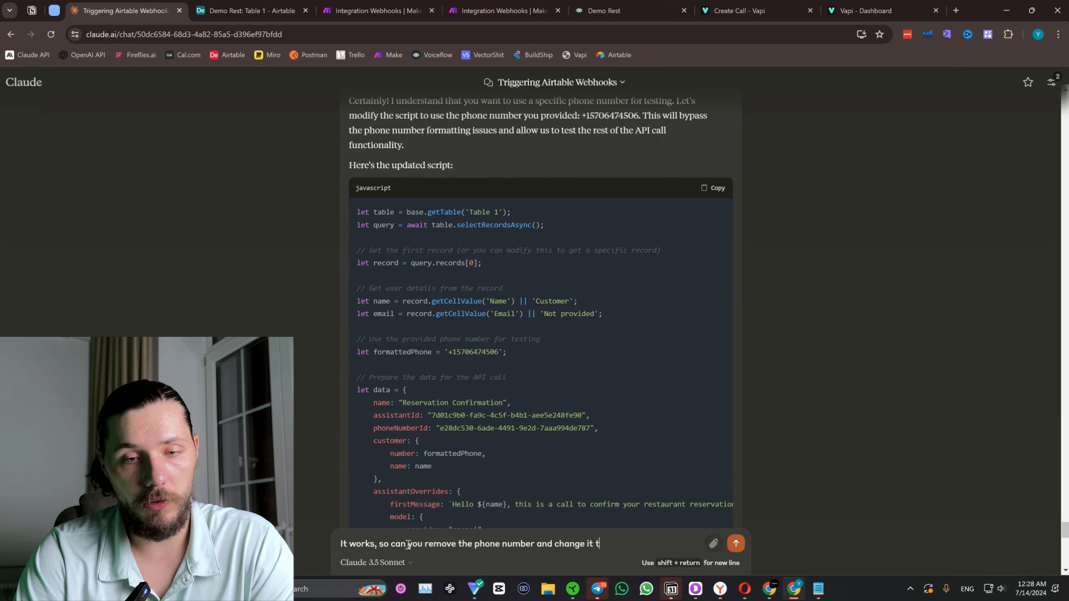
type("o last t")
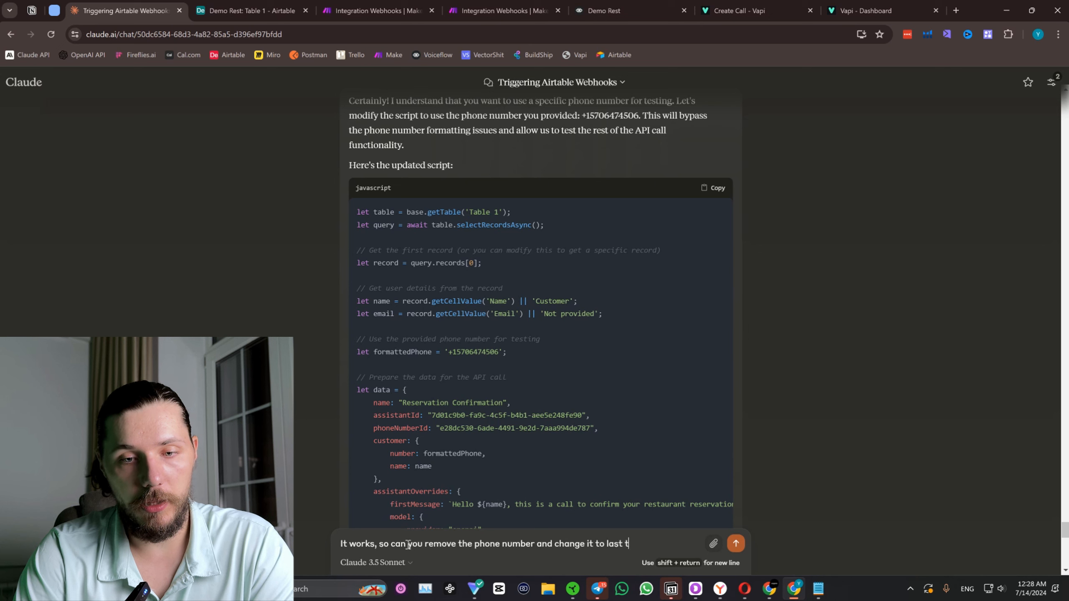
type("ime.")
key("shift+Return")
Add a new paragraph to the message: "Also, the prompt to the AI must be very detailed, you need to provide a lot of context,".
type("Also, ")
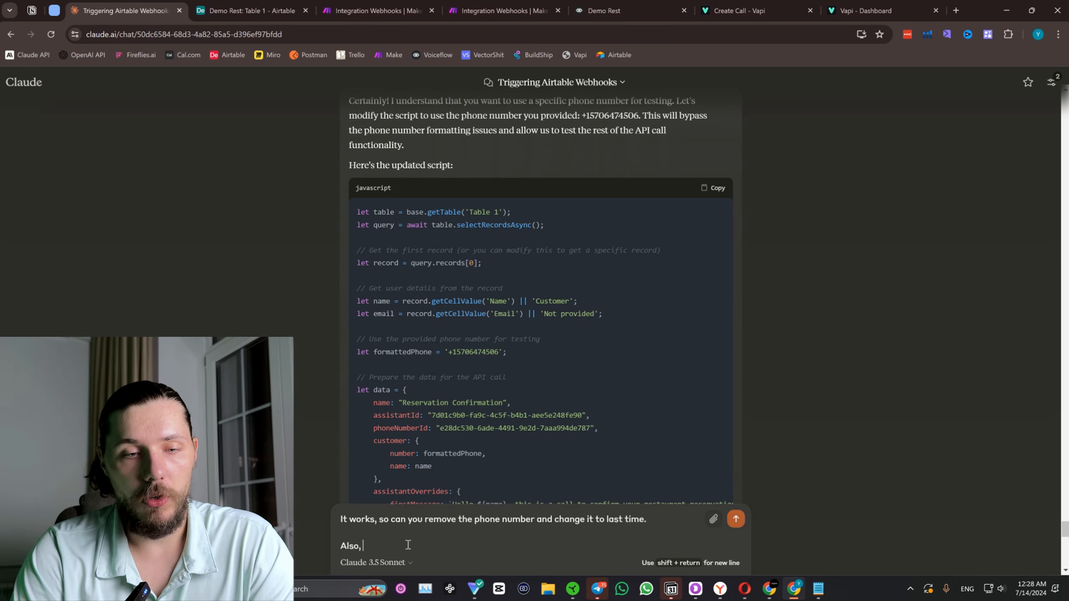
type("the s")
type("cript")
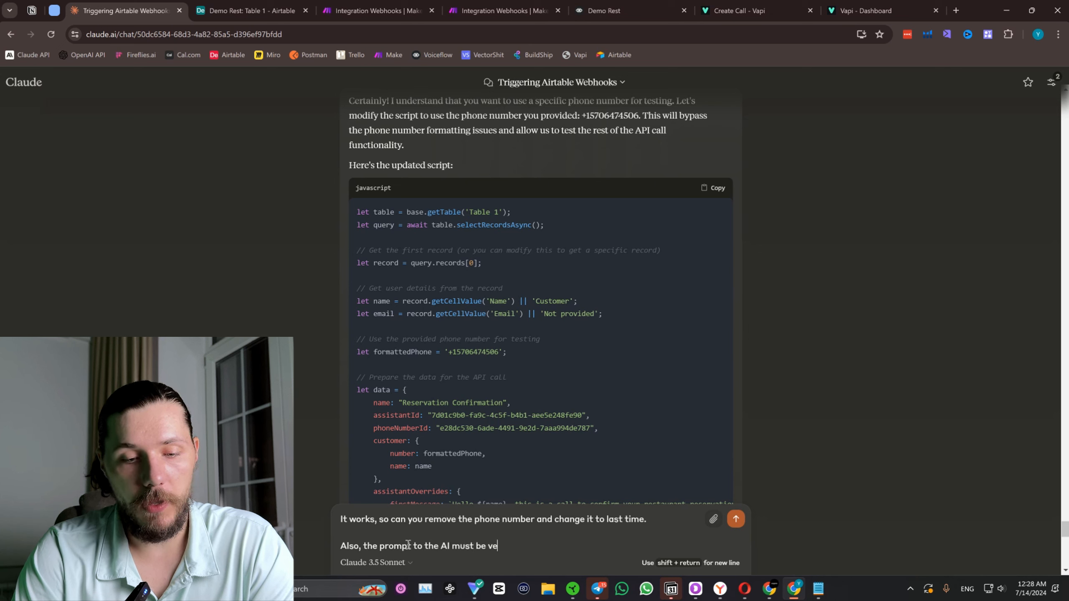
type("tailed, yo")
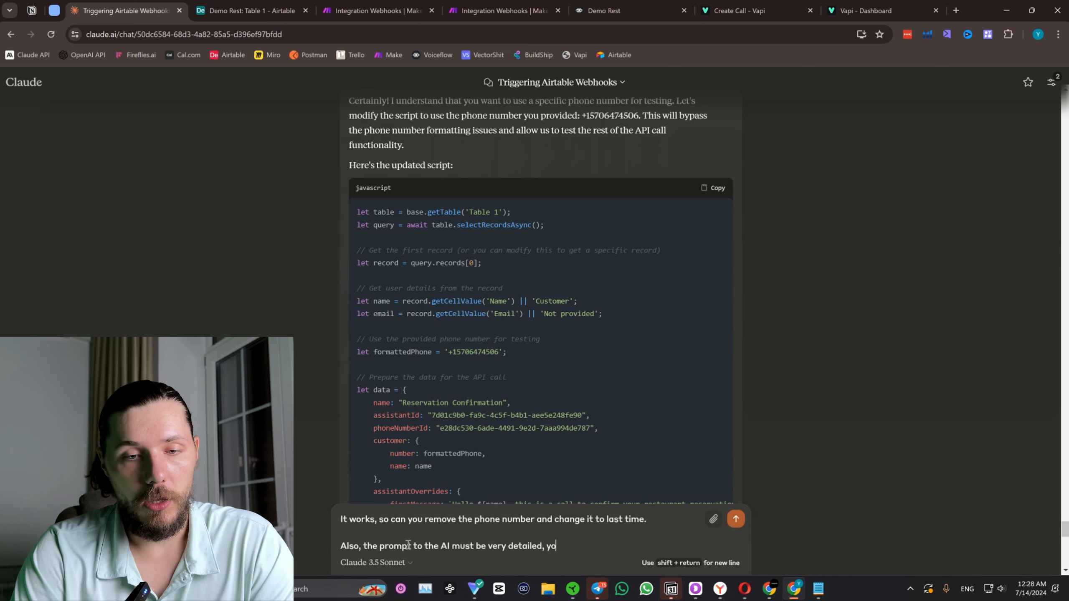
type("u need to provide a lot of contex")
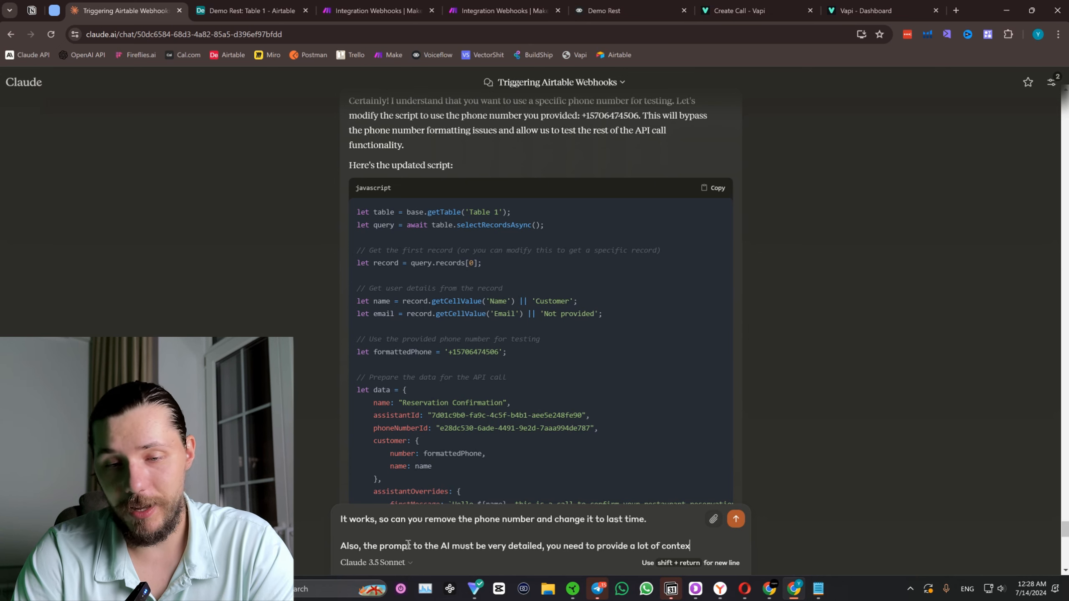
type("t, you need")
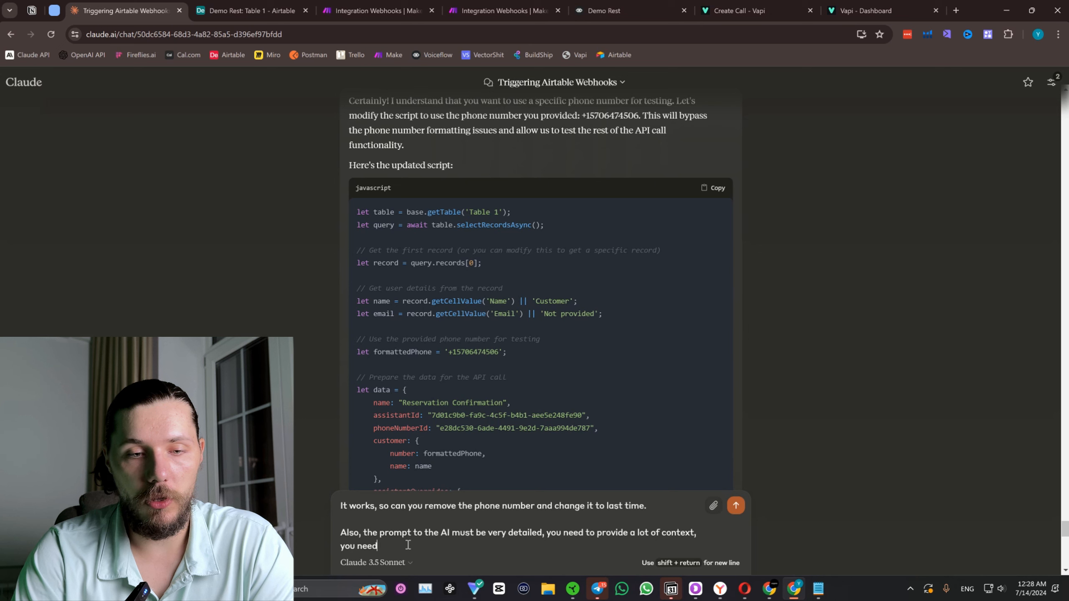
type(" to provide")
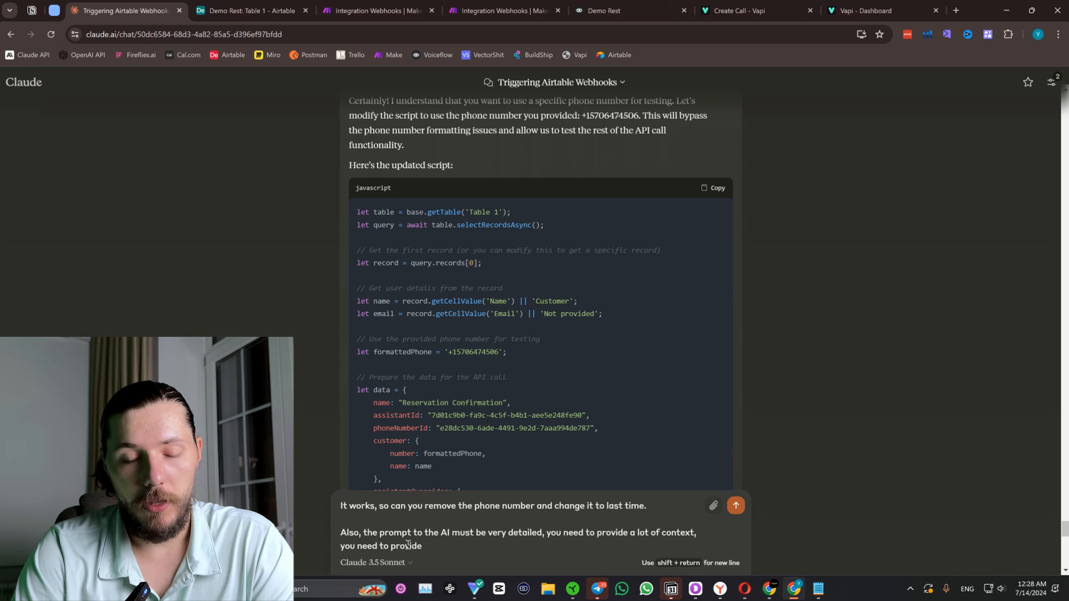
type(" the script the")
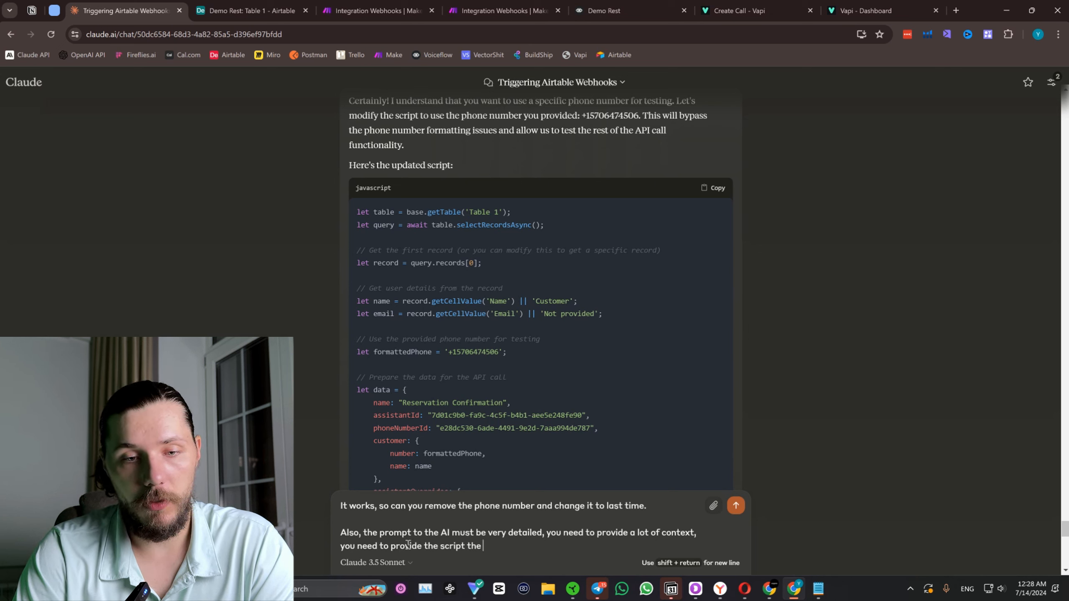
type("t the ai shou")
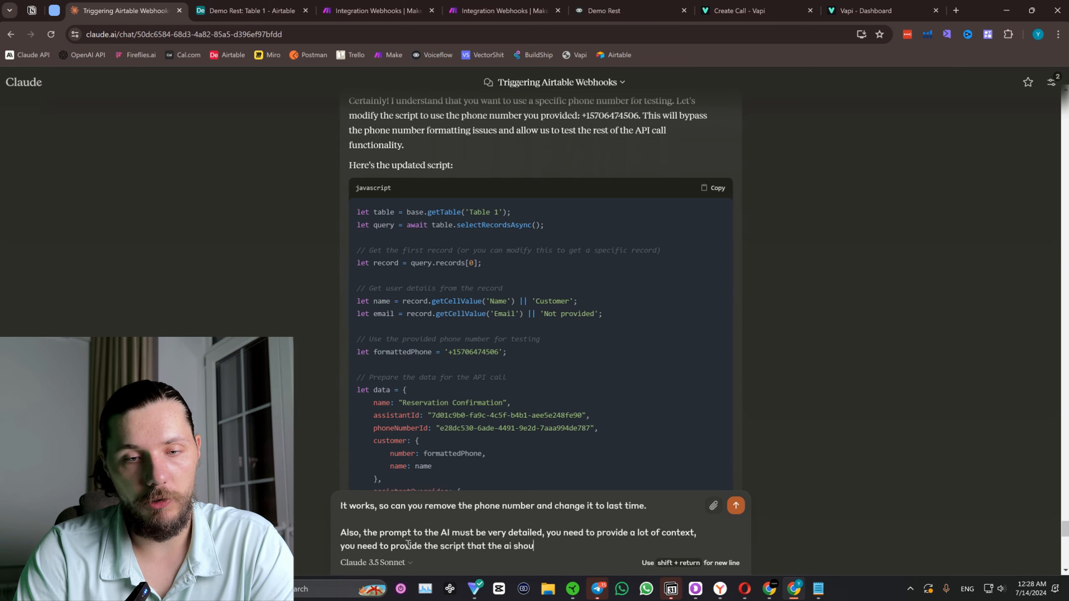
type("ld follow")
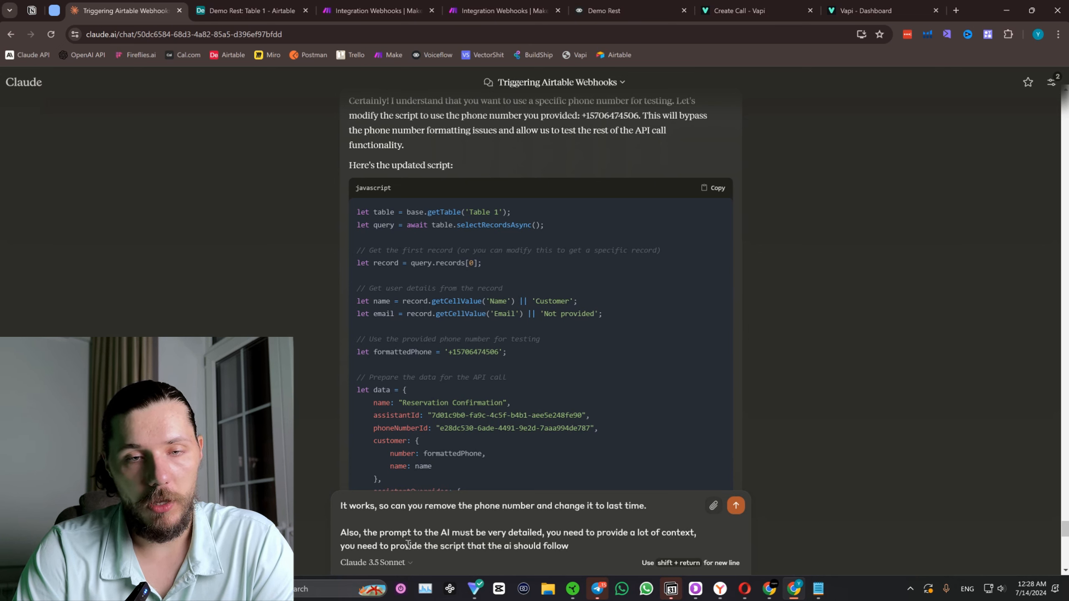
type(" and all these things")
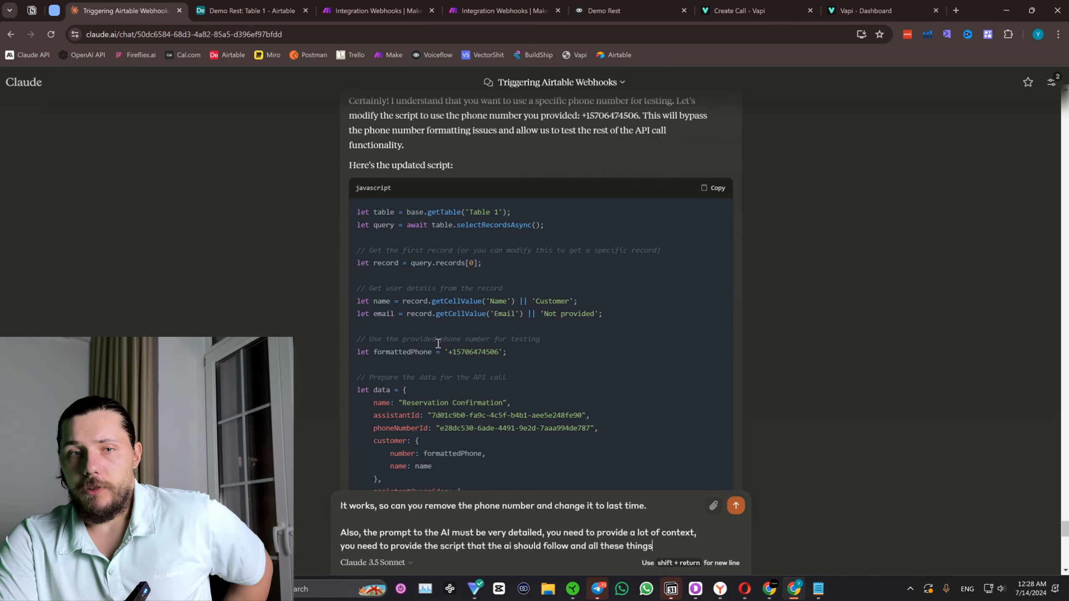
Complete the message with "you need to provide the script that the ai should follow and all these things" and send it.
key("Return")
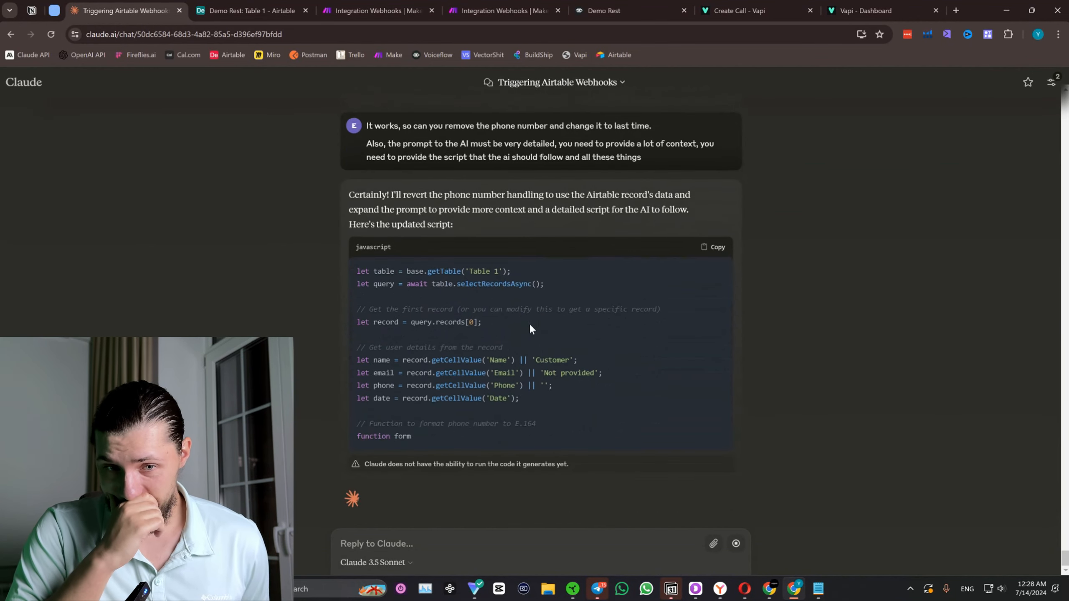
Switch to the Demo Rest project in Voiceflow and examine the prompt block of the Book a table flow.
left_click(629, 9)
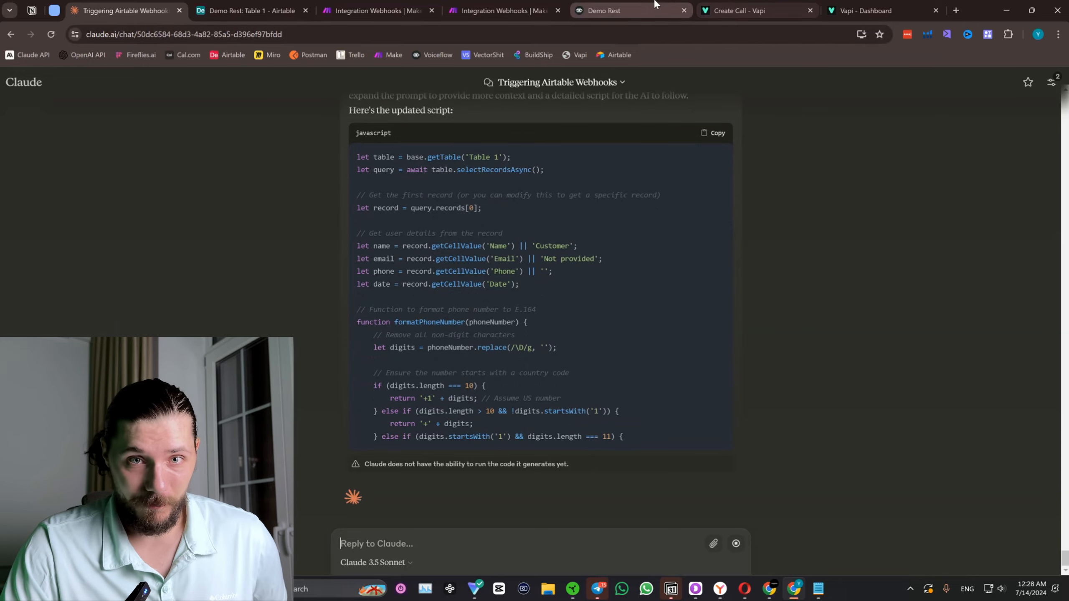
scroll(624, 190, "down", 3)
left_click_drag(623, 184, 849, 278)
left_click_drag(344, 187, 517, 178)
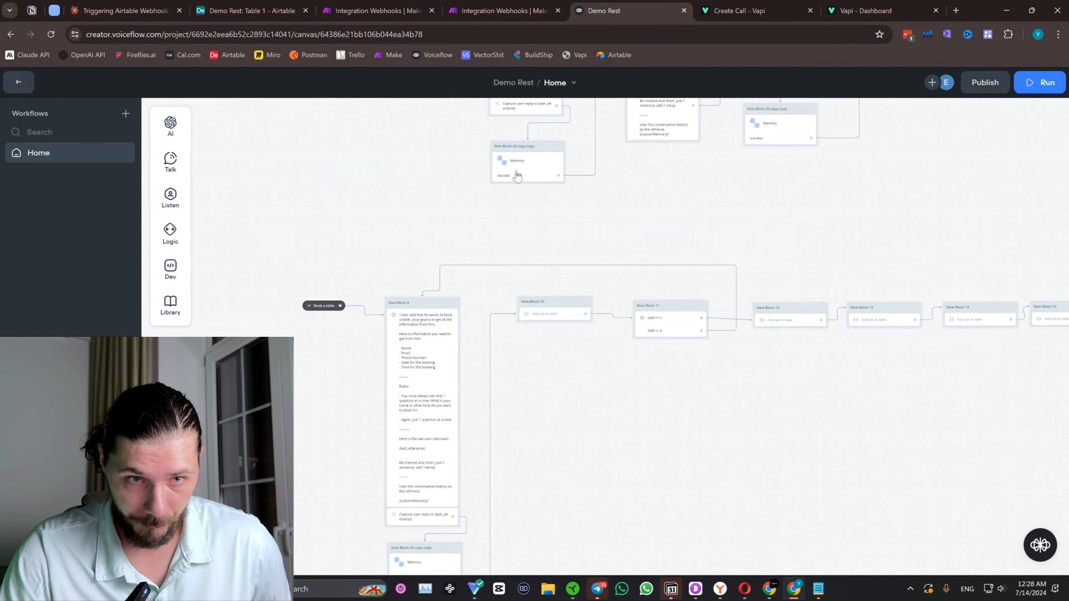
left_click_drag(722, 214, 637, 304)
scroll(467, 173, "up", 2)
left_click_drag(370, 221, 460, 246)
left_click_drag(589, 424, 615, 191)
scroll(299, 247, "up", 1)
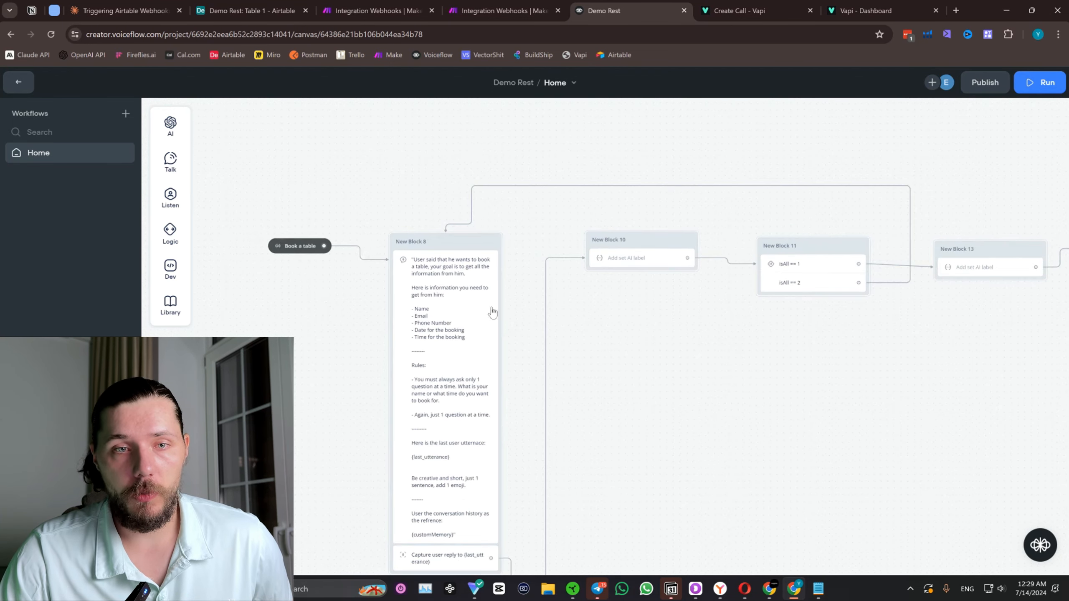
Follow the booking flow to its final block and open the settings of the POST API request.
left_click_drag(636, 428, 597, 306)
left_click_drag(872, 238, 534, 235)
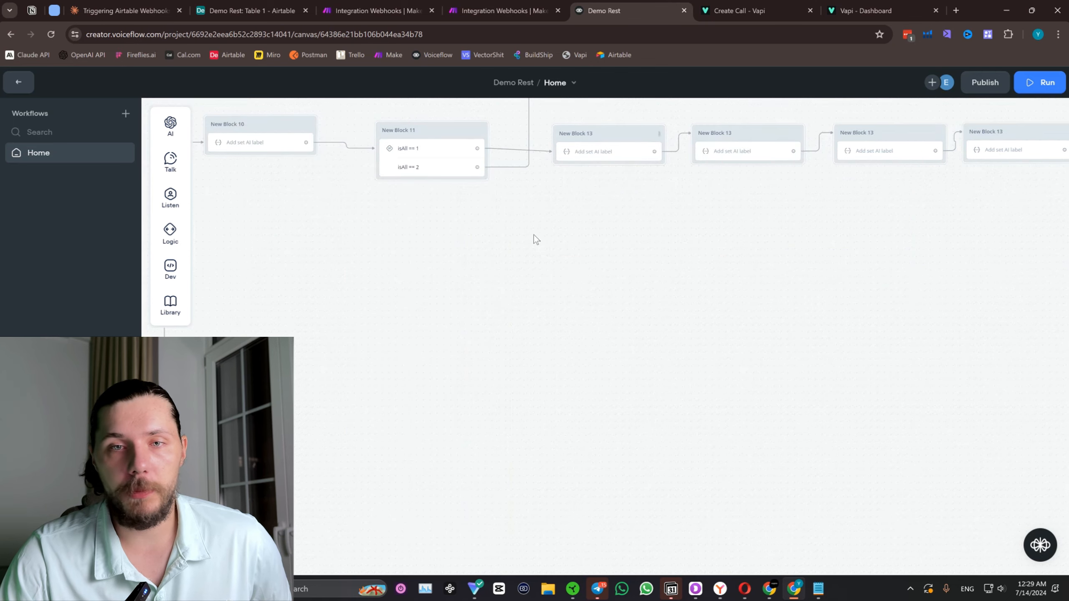
left_click_drag(944, 261, 623, 284)
left_click_drag(779, 214, 530, 269)
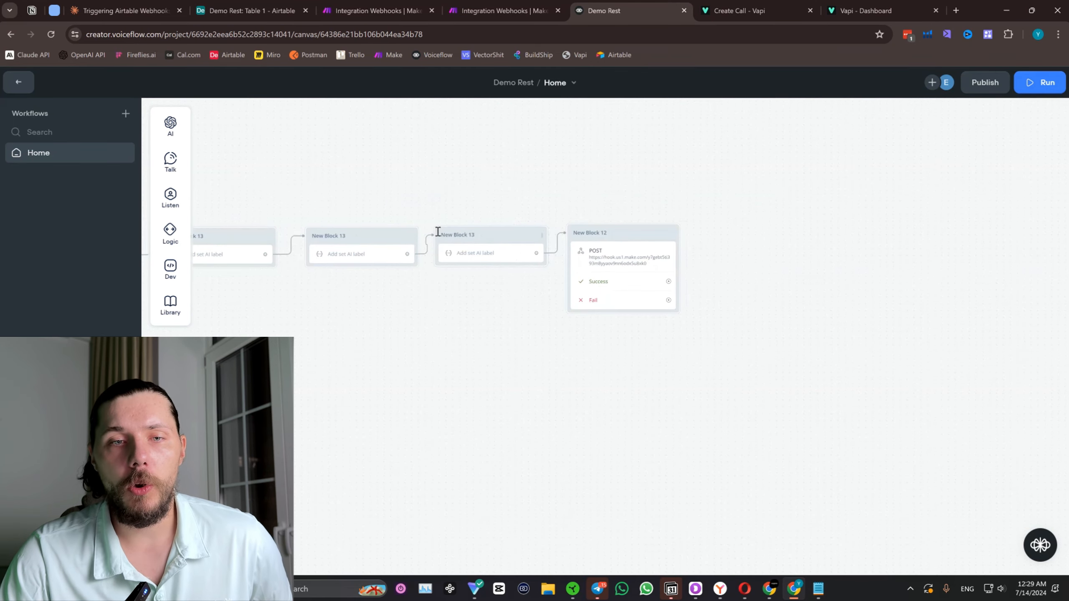
scroll(508, 256, "up", 1)
left_click(633, 273)
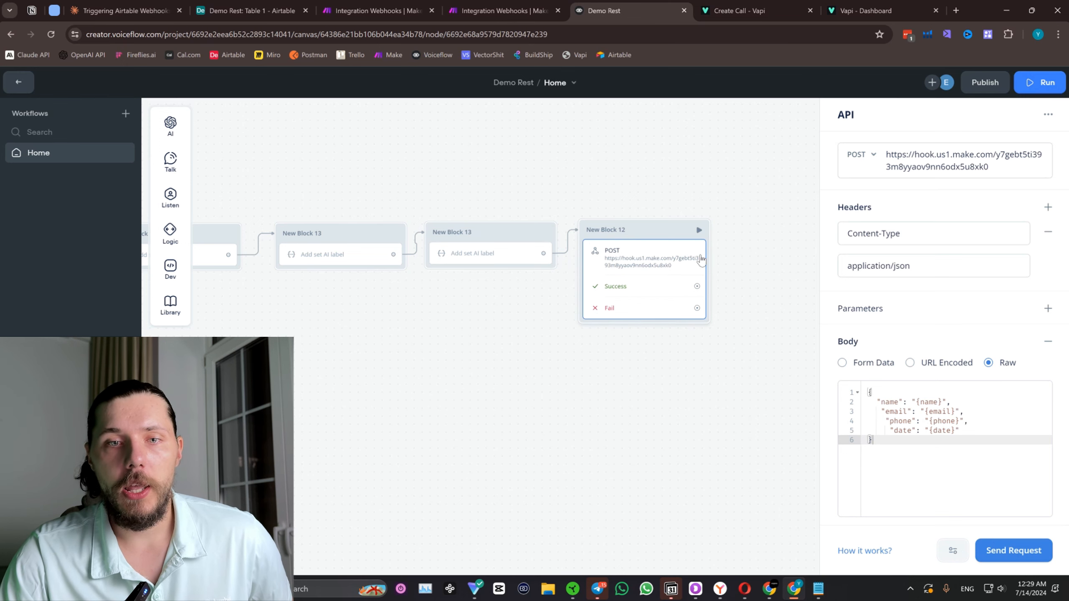
Close the unsaved new scenario's browser tab in Make, discarding its changes.
left_click(480, 5)
left_click(431, 11)
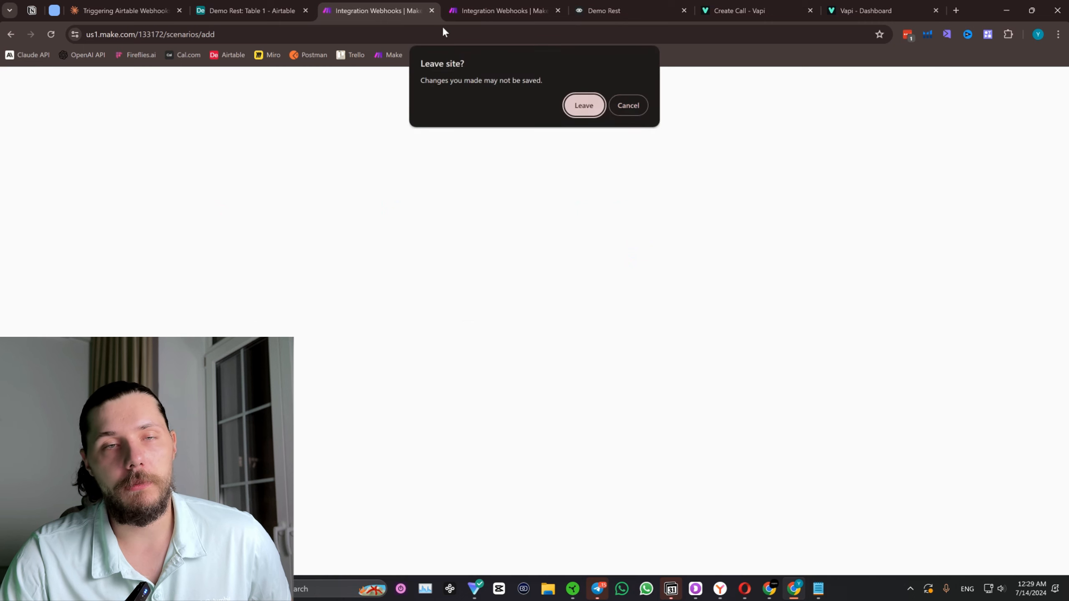
left_click(597, 112)
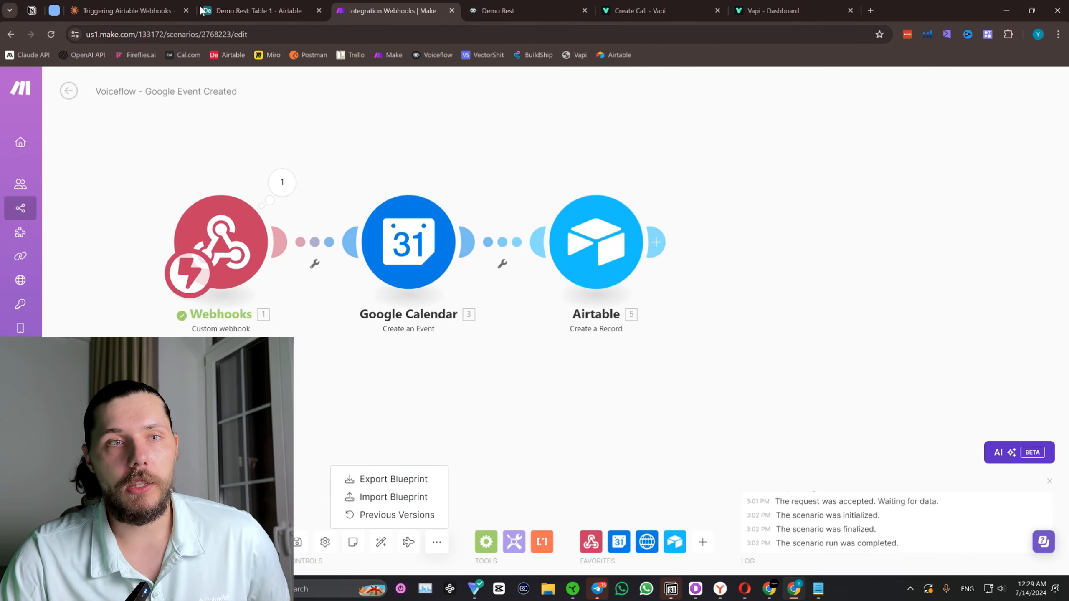
Review the remaining Airtable and Make pages, then return to the Demo Rest project in Voiceflow.
left_click(263, 6)
left_click(392, 10)
left_click(497, 10)
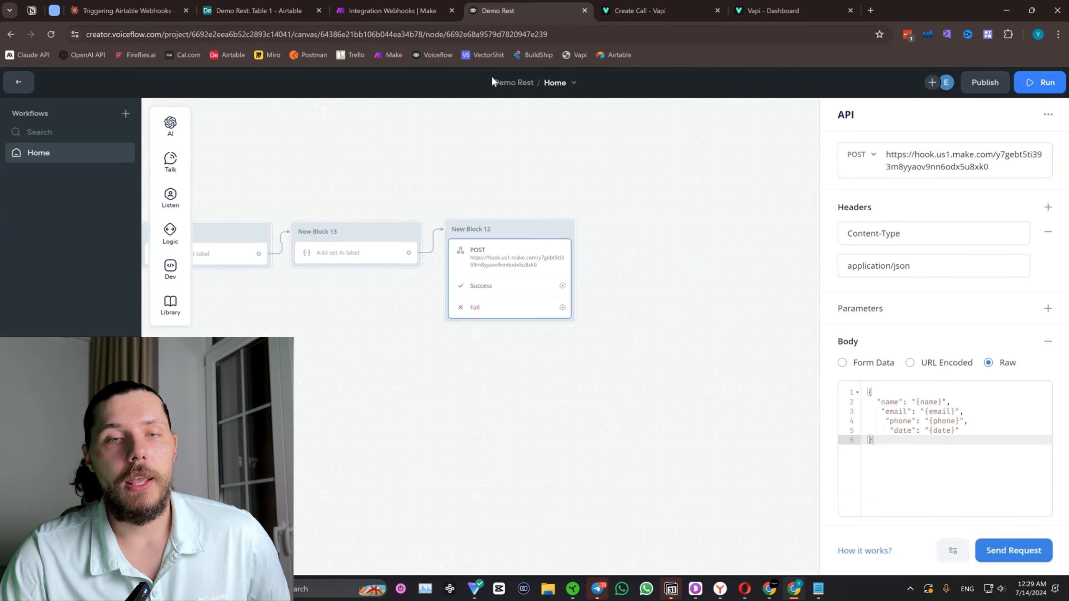
Add a Response AI block connected to the Success output of the POST request block.
left_click(614, 273)
left_click_drag(522, 289, 593, 232)
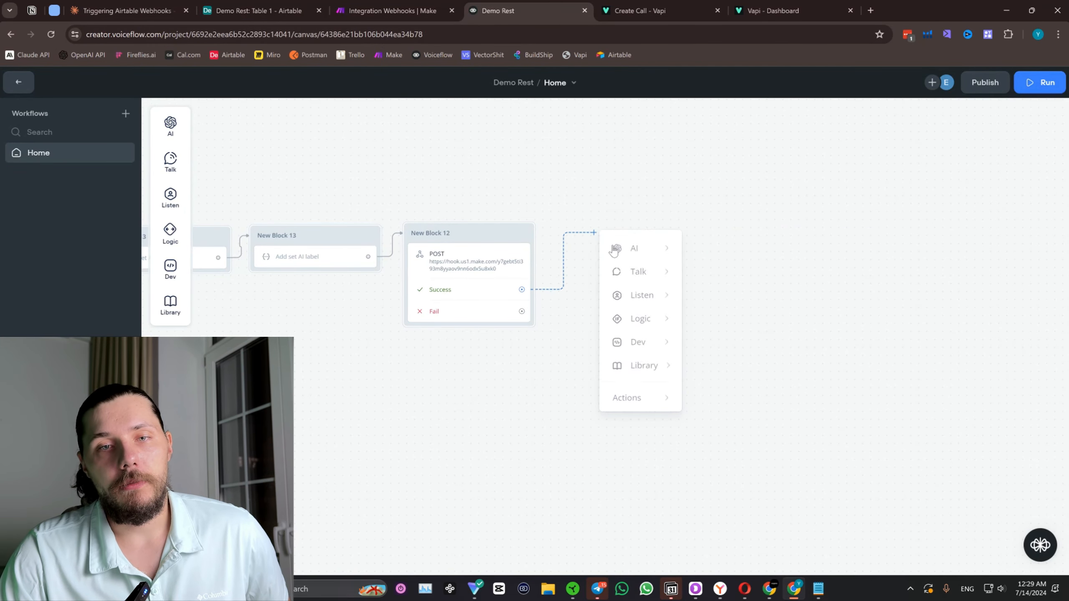
mouse_move(653, 266)
mouse_move(639, 247)
left_click(711, 251)
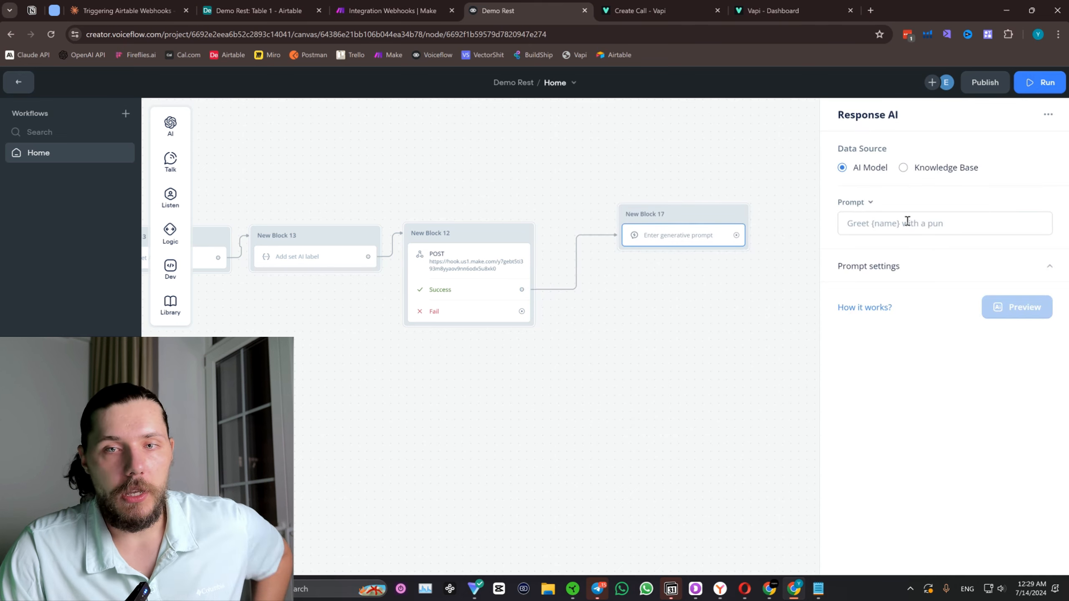
Set the prompt to "Say that the booking has been confirmed, and let the user know that we will call him the same day earlier as a reminder.".
left_click(910, 230)
type("Say that the booki")
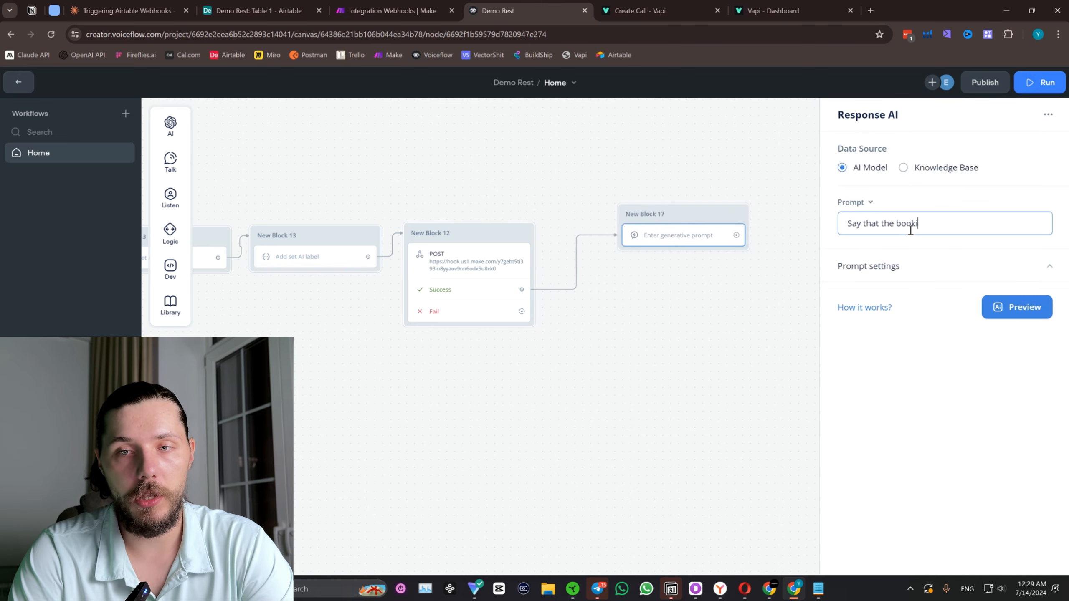
type("ng ha")
key("BackSpace")
type("has ")
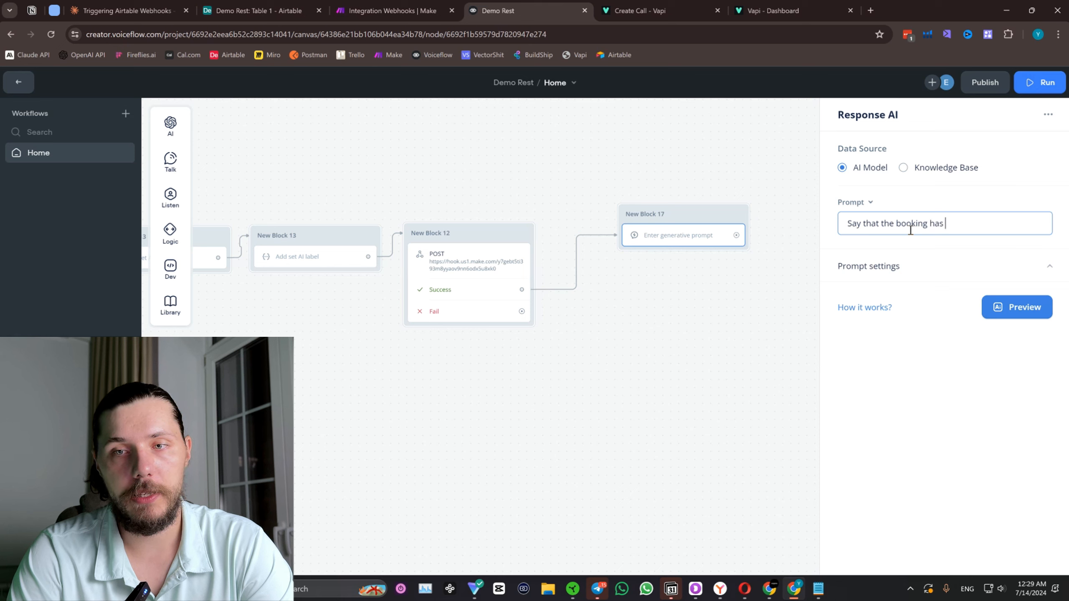
type("been confirme")
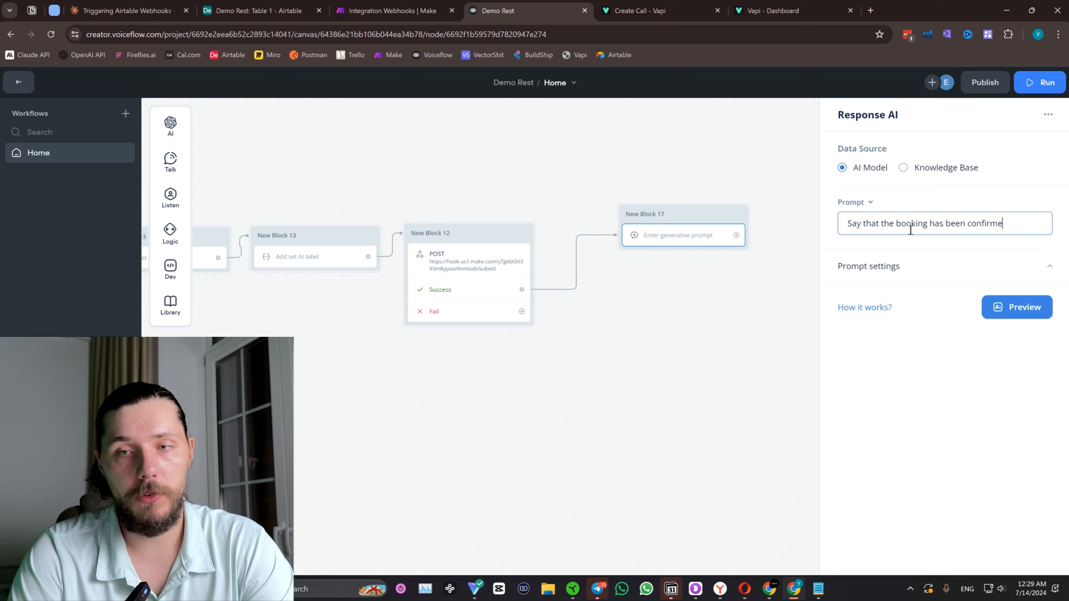
type("d, and le")
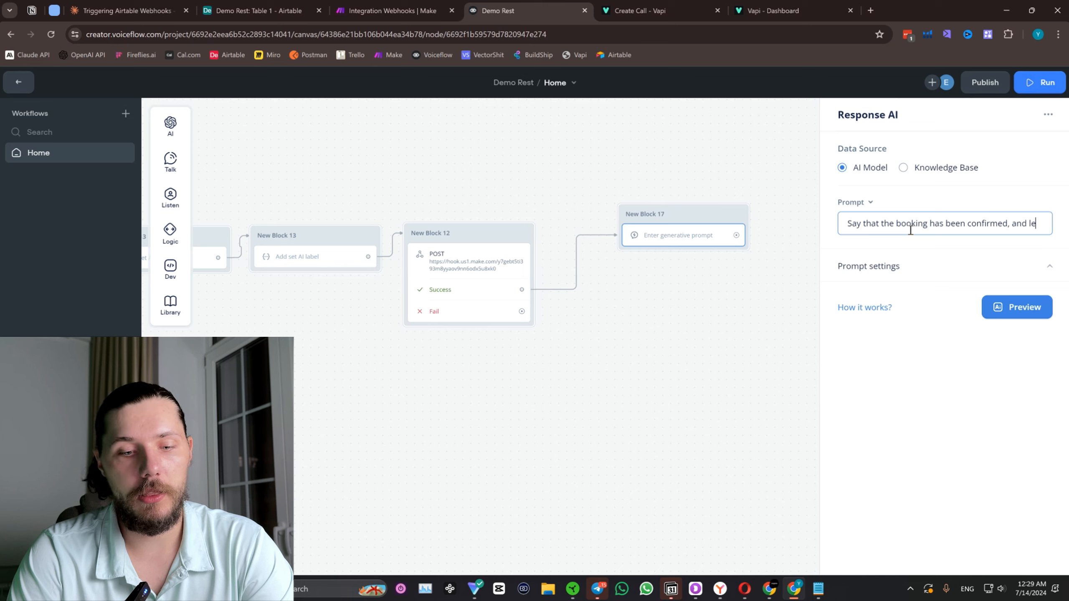
type("t the user know that")
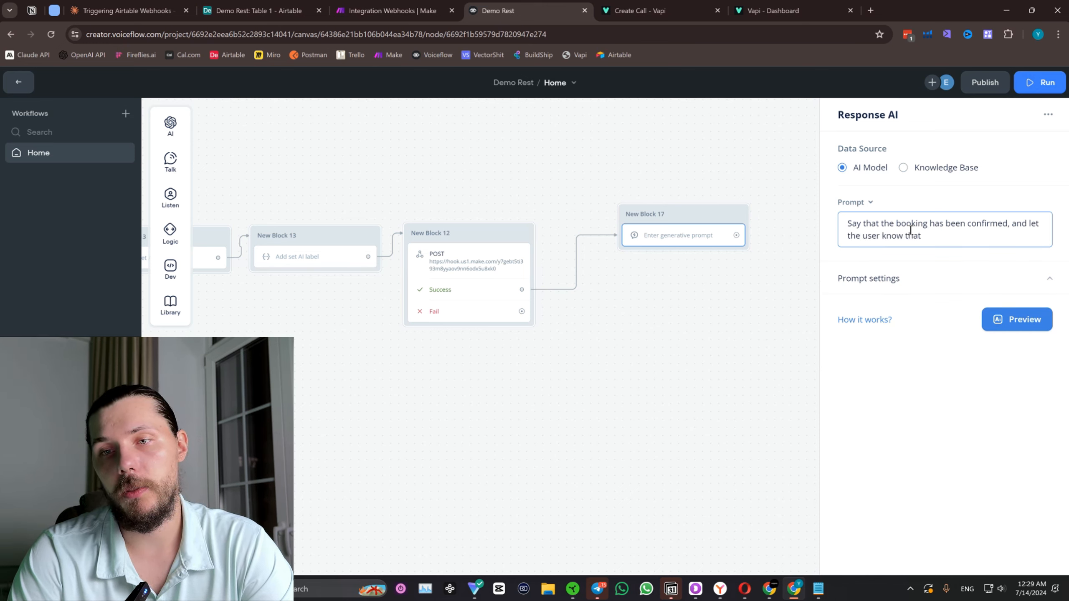
type(" we will ca")
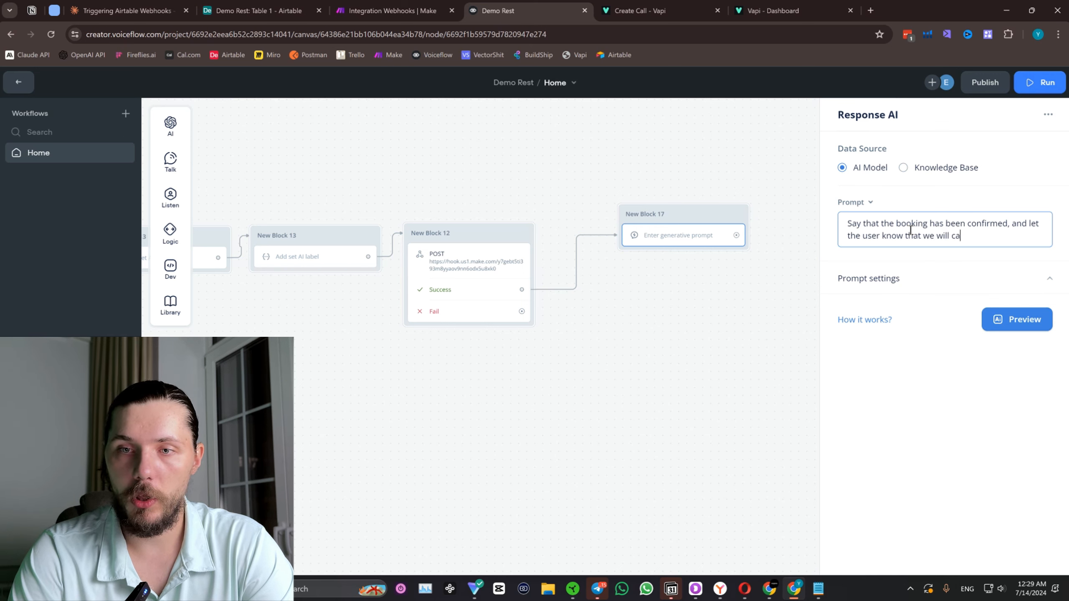
type("ll him the same day")
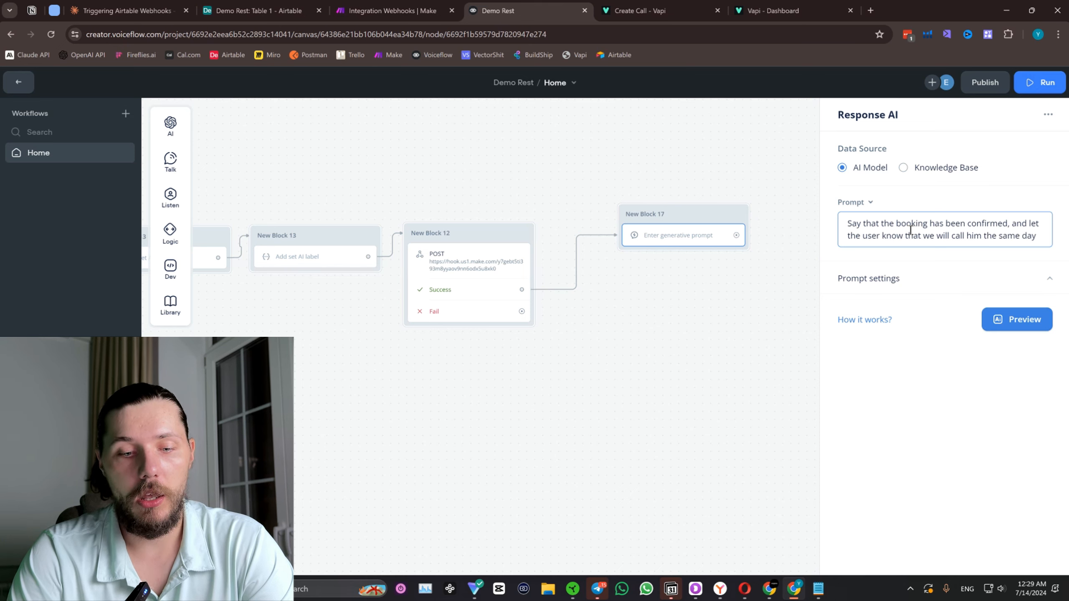
type("earlier ")
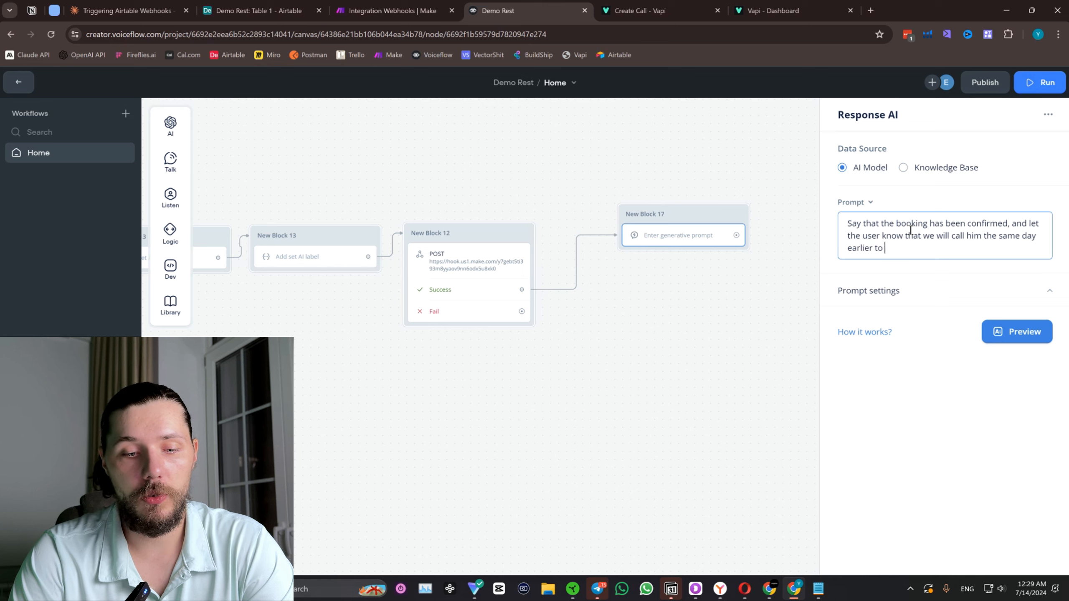
type("t")
key("BackSpace")
type("as a ")
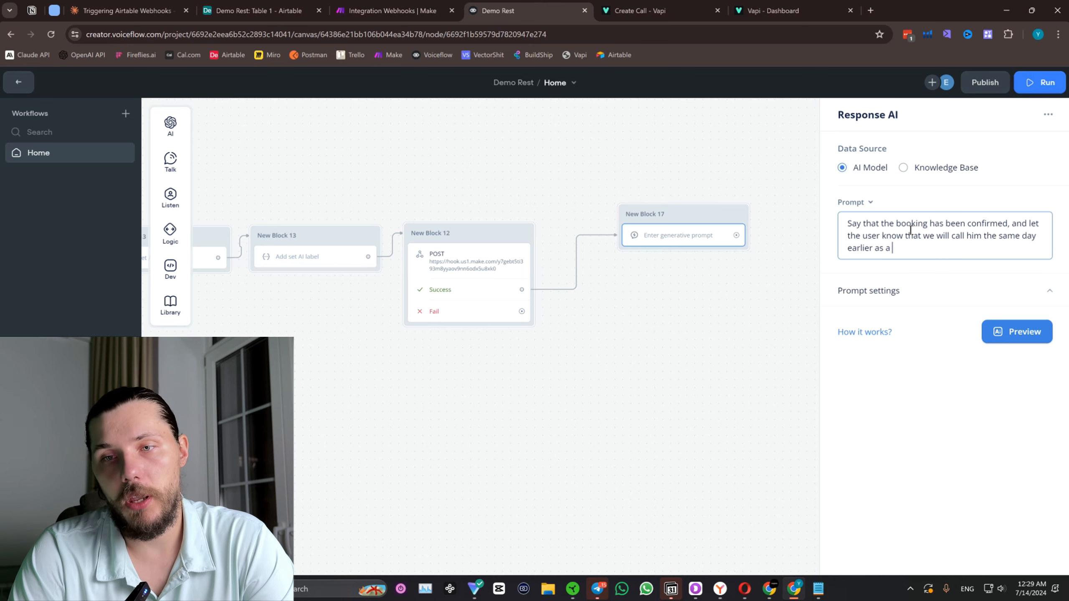
type("reminder.")
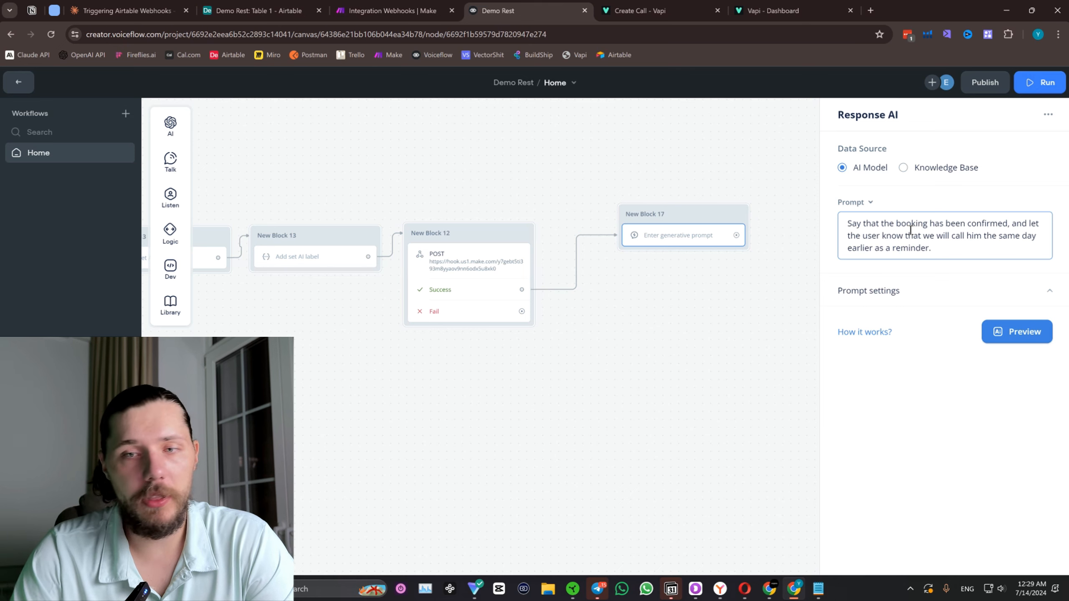
Close the response settings and move the new block level with the POST request block.
left_click(689, 312)
left_click_drag(676, 217, 663, 236)
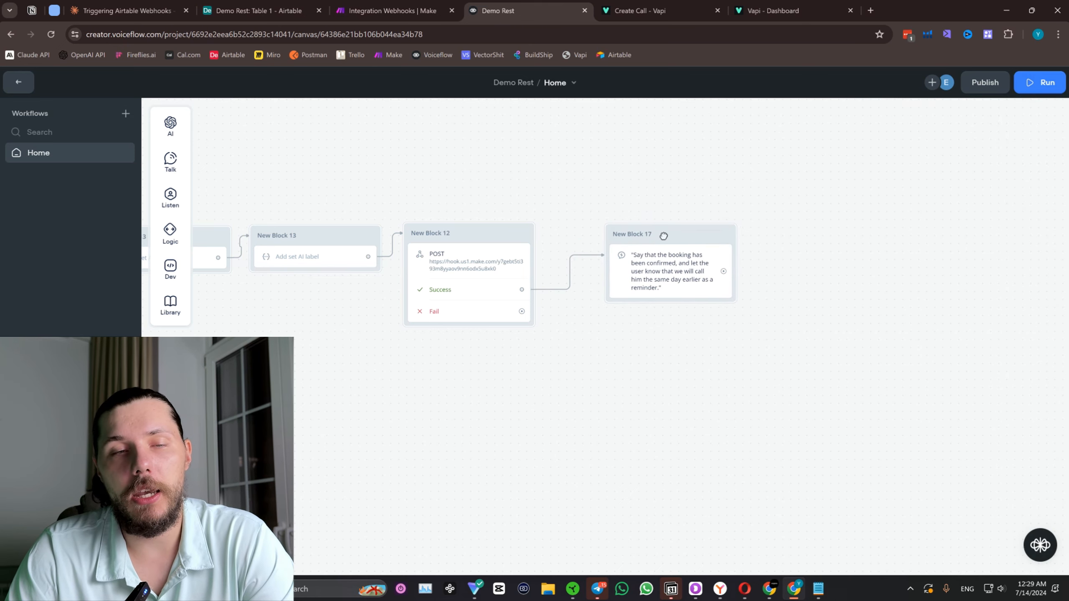
scroll(677, 202, "down", 5)
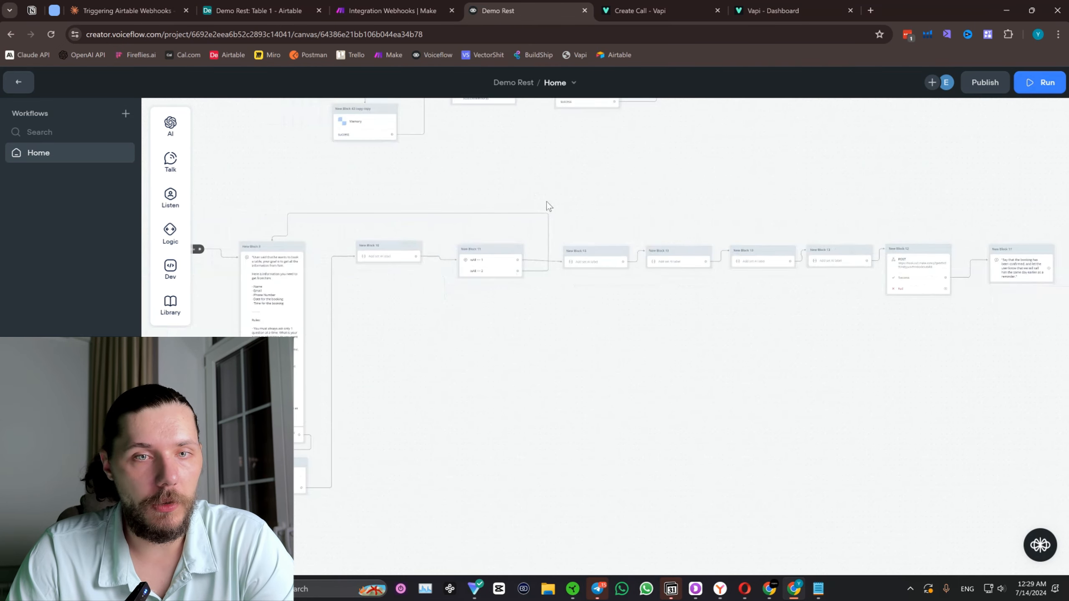
scroll(547, 202, "down", 2)
left_click_drag(579, 159, 624, 223)
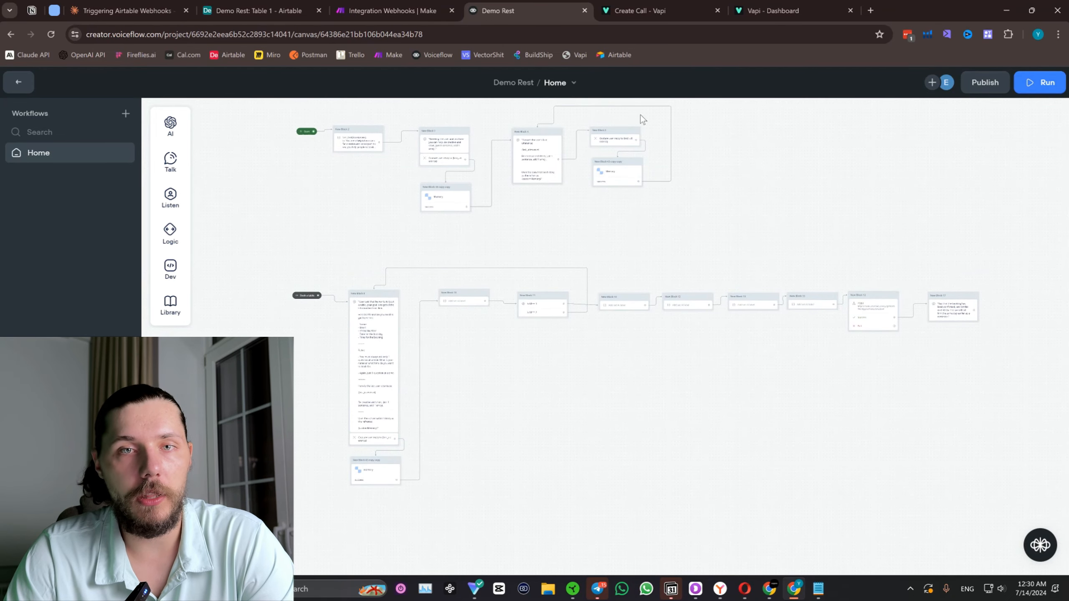
Review the Make scenario alongside the completed Voiceflow booking flow.
left_click(419, 6)
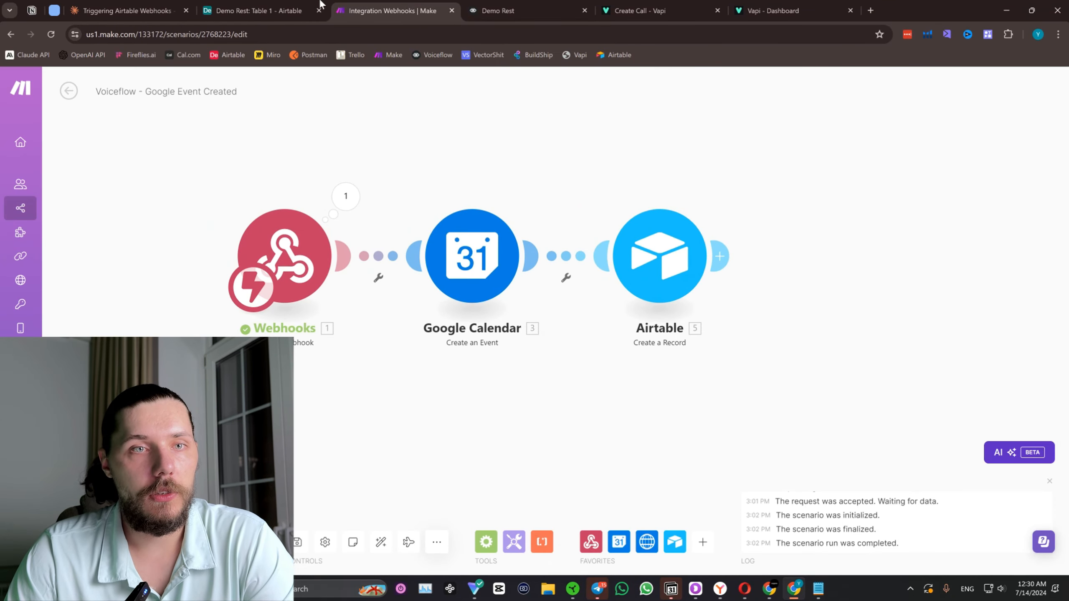
left_click(488, 9)
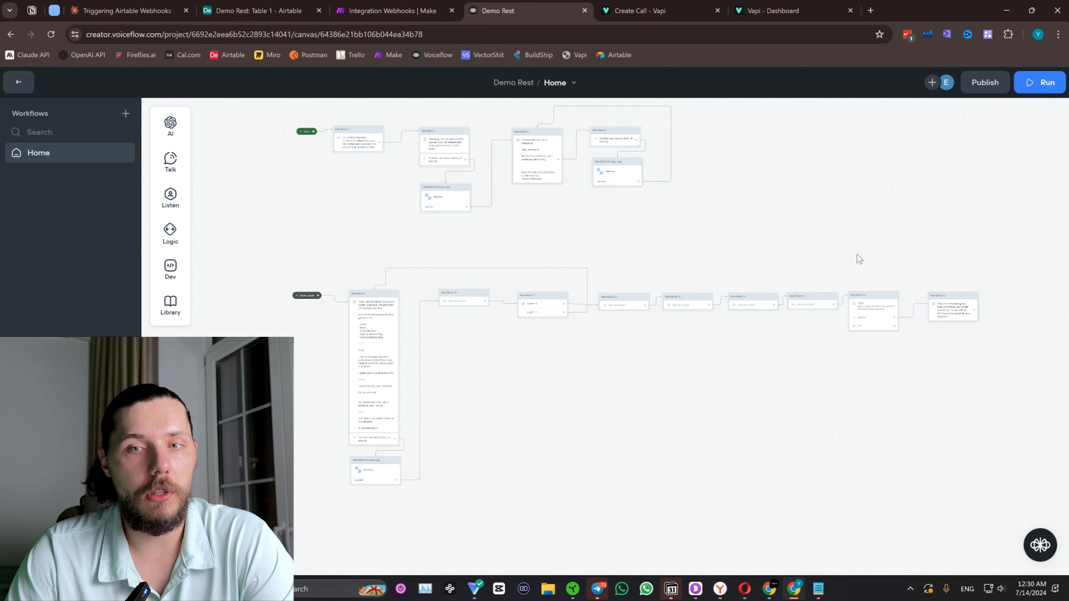
left_click(424, 4)
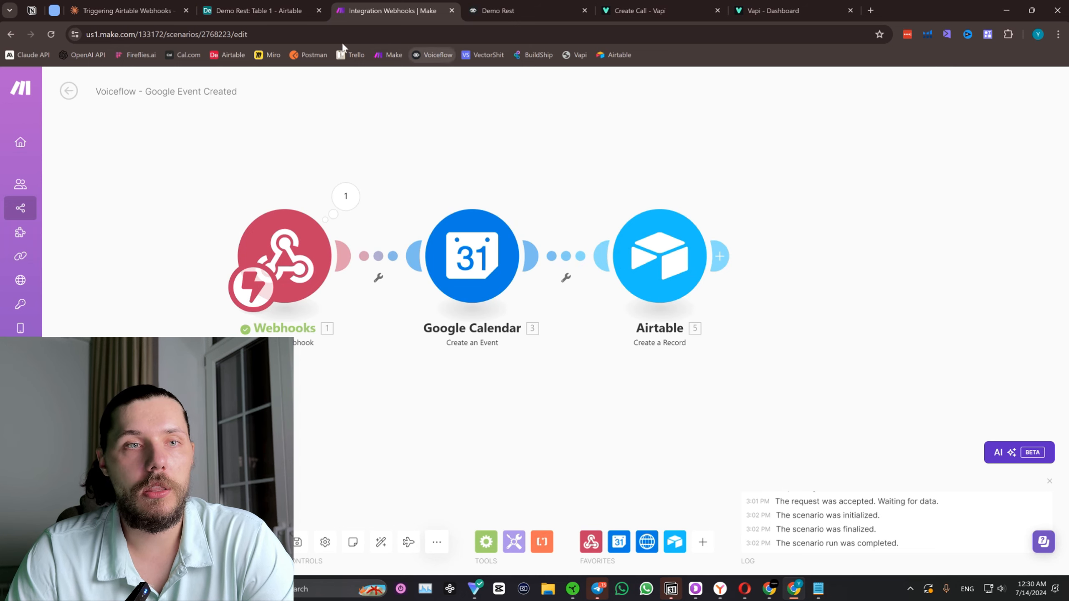
Switch to the Demo Rest base in Airtable, finish editing the script and turn on Automation 1.
left_click(257, 3)
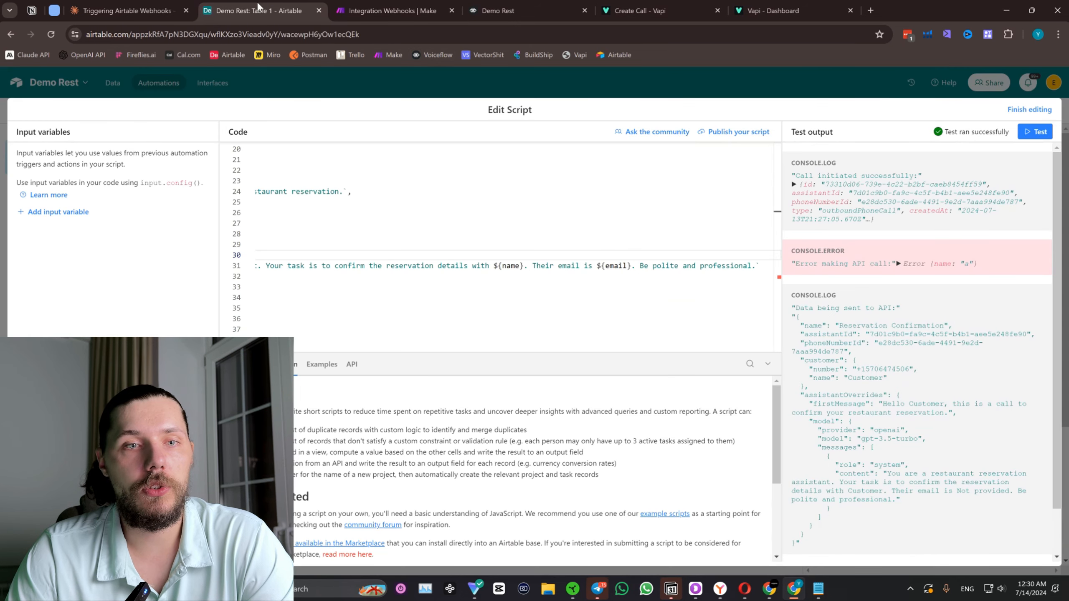
left_click(1029, 110)
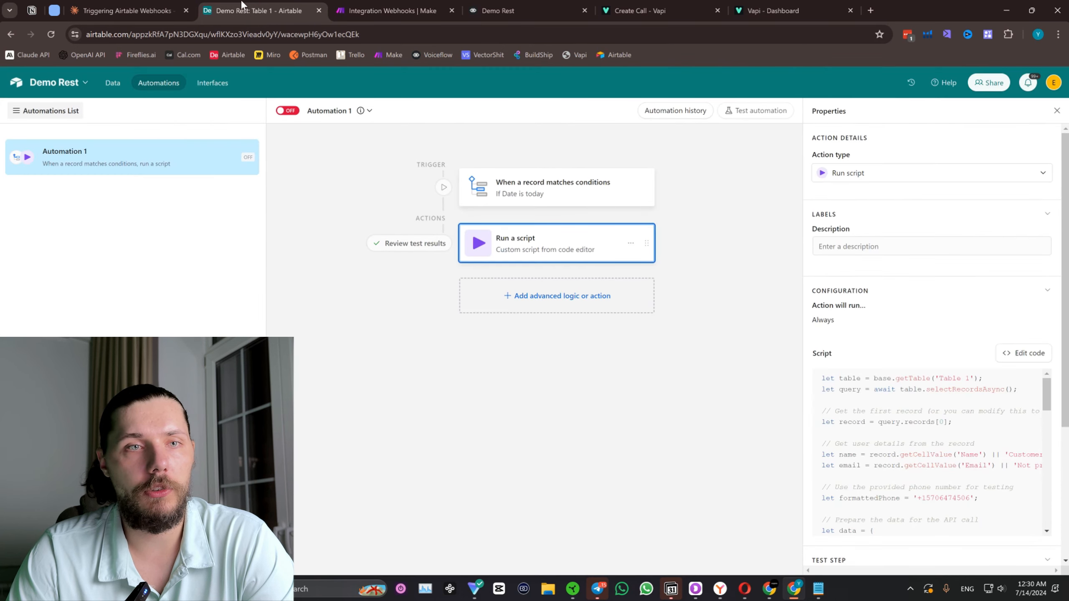
left_click(113, 83)
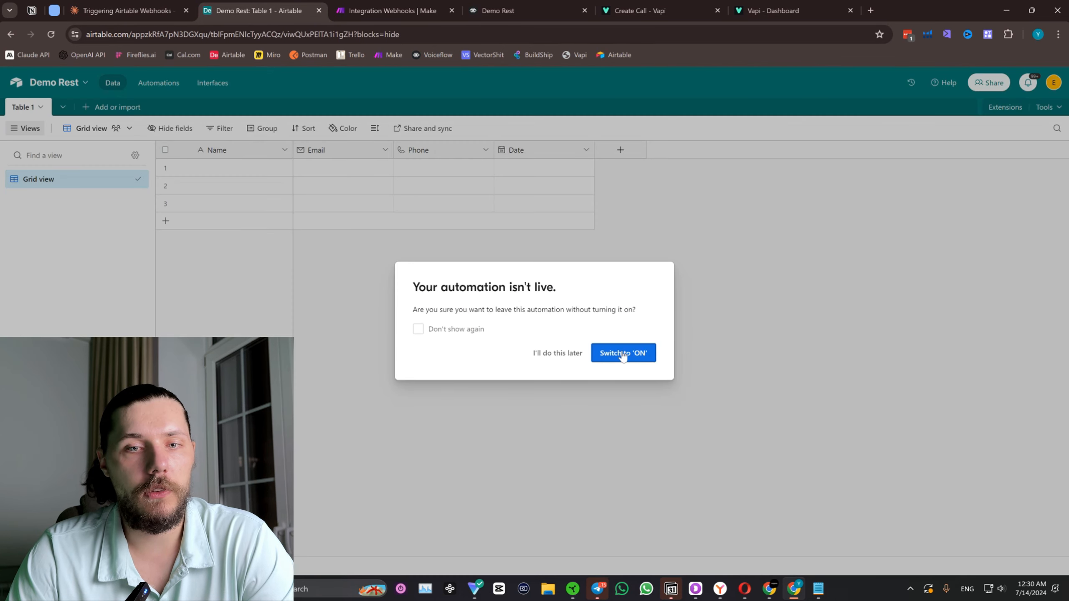
left_click(606, 358)
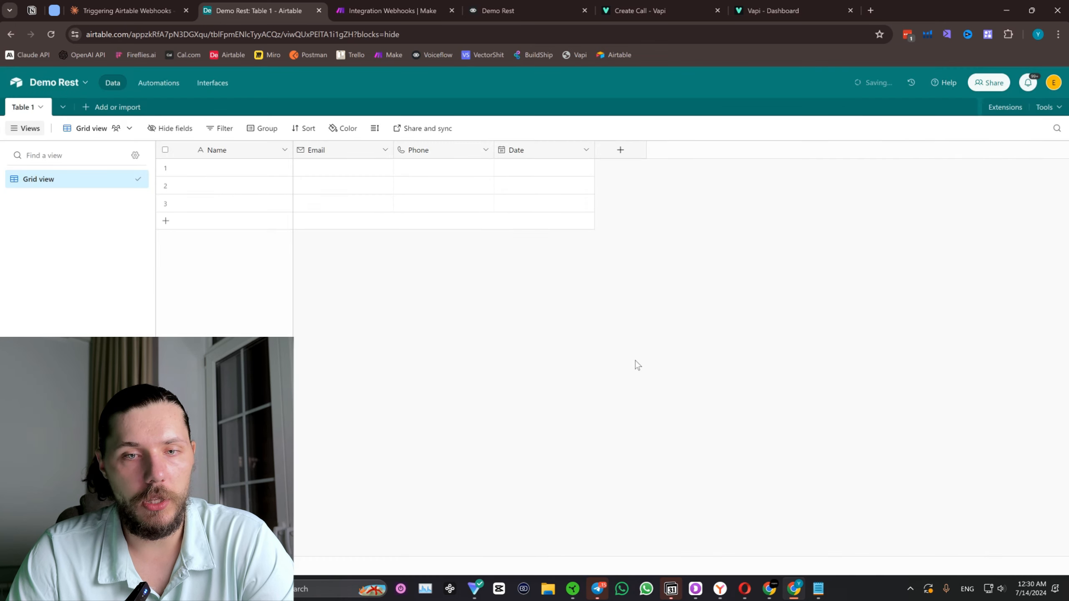
left_click(158, 83)
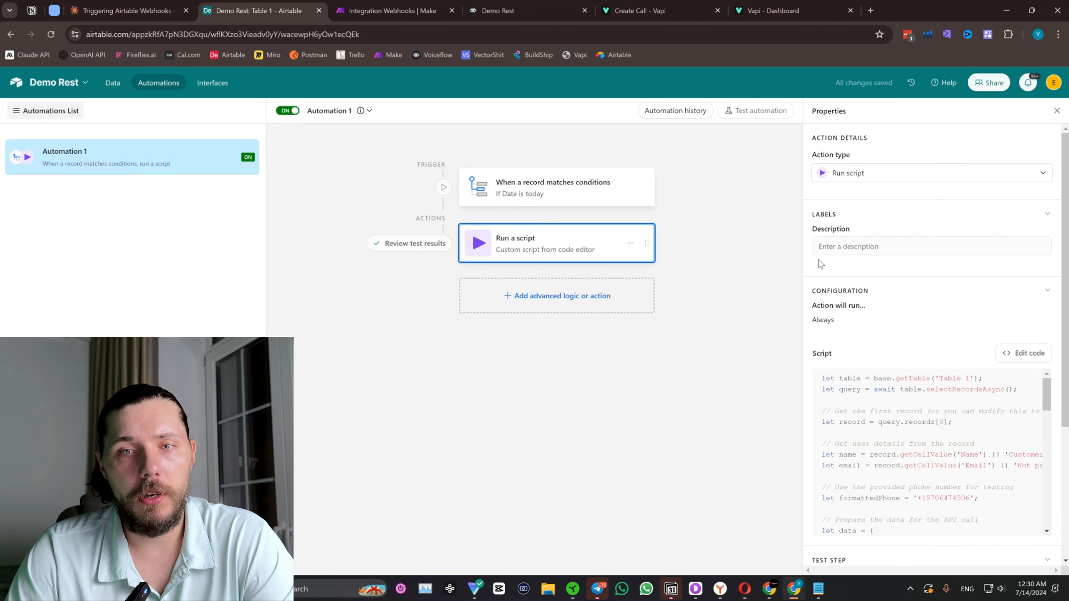
Switch to the Triggering Airtable Webhooks chat in Claude and copy the updated script with the detailed AI call prompt.
left_click(107, 4)
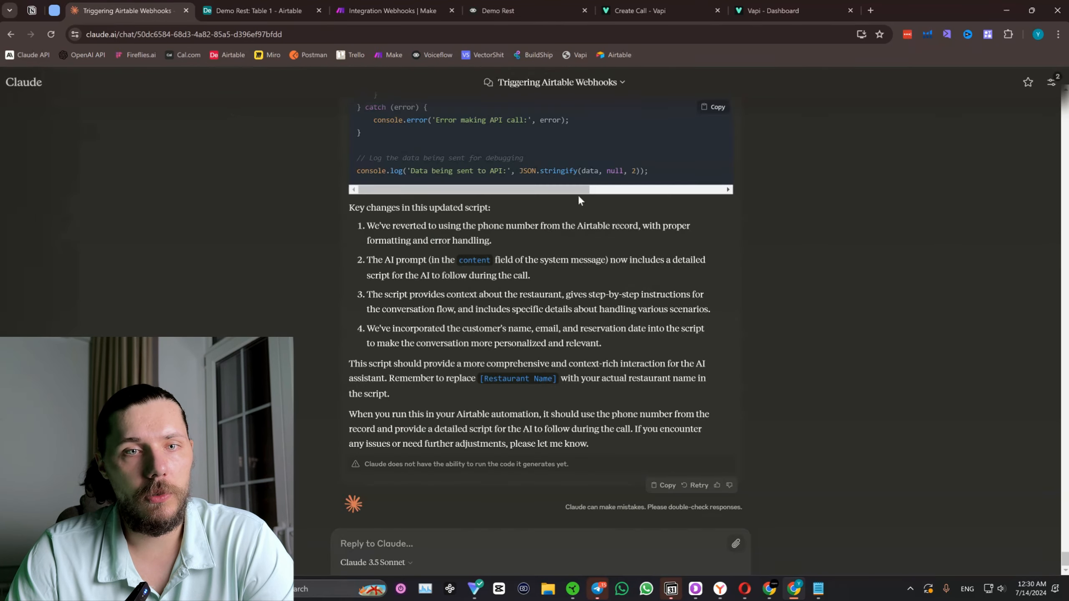
scroll(578, 195, "up", 15)
scroll(688, 166, "up", 4)
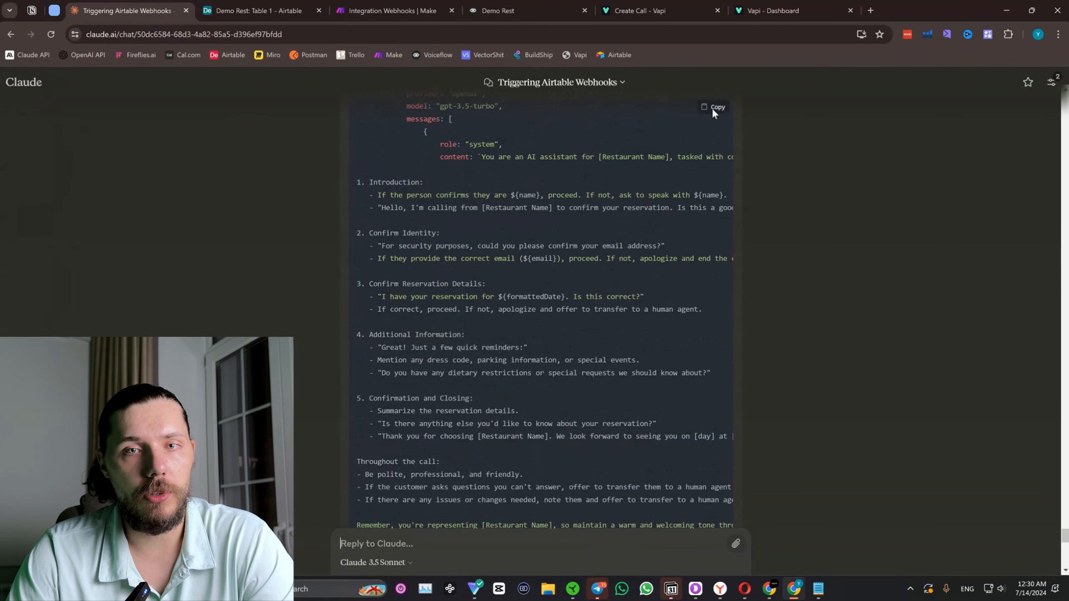
left_click(712, 108)
scroll(620, 261, "up", 9)
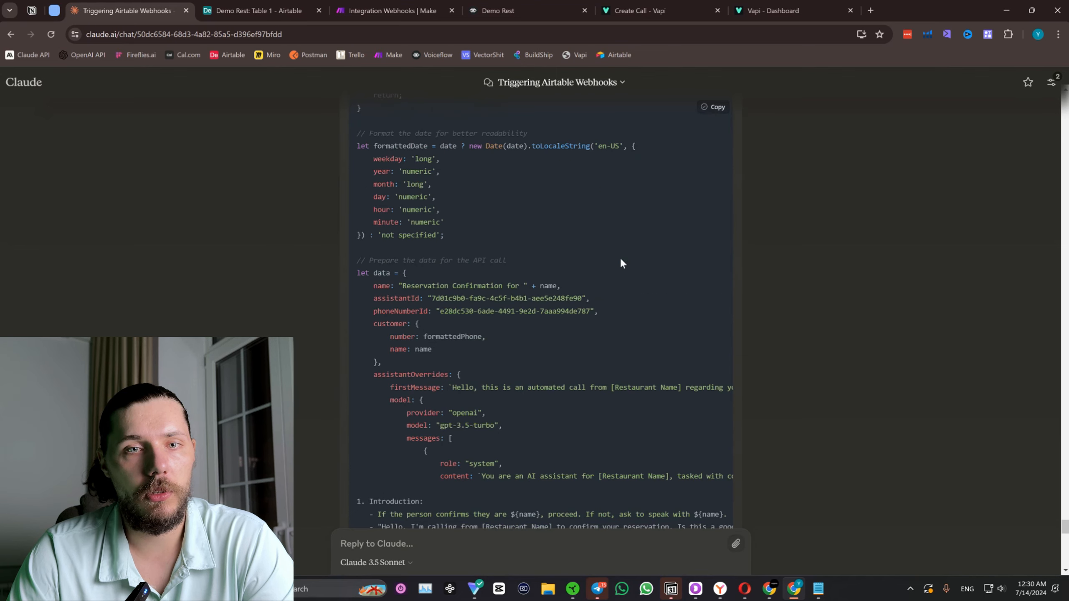
scroll(599, 249, "down", 8)
scroll(599, 248, "down", 1)
scroll(438, 248, "up", 10)
Replace the whole script of the Run a script action in Airtable with the code copied from Claude.
left_click(258, 10)
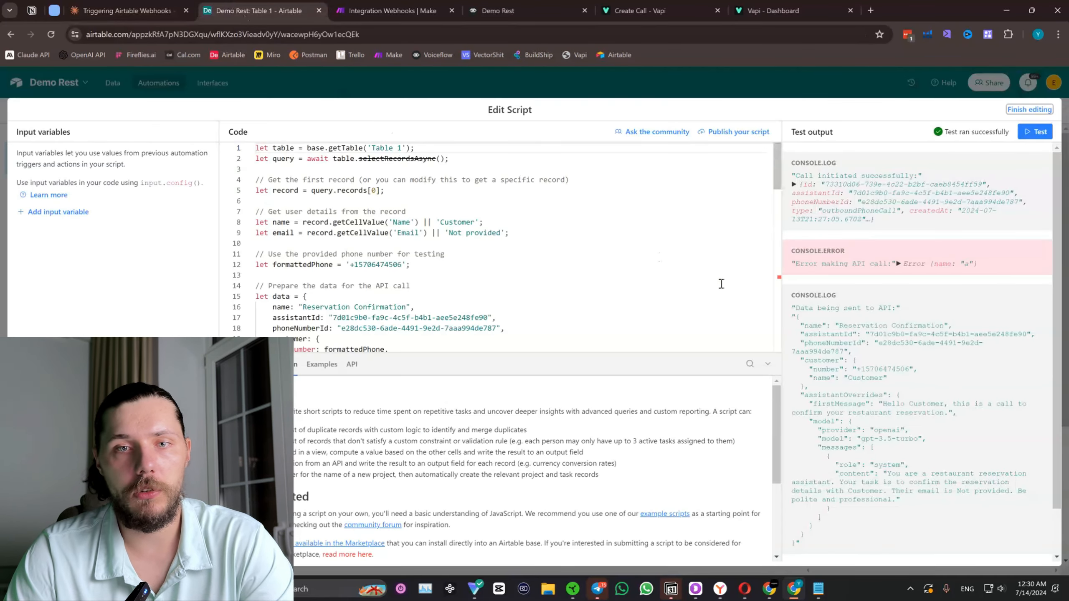
left_click(537, 233)
key("ctrl+a")
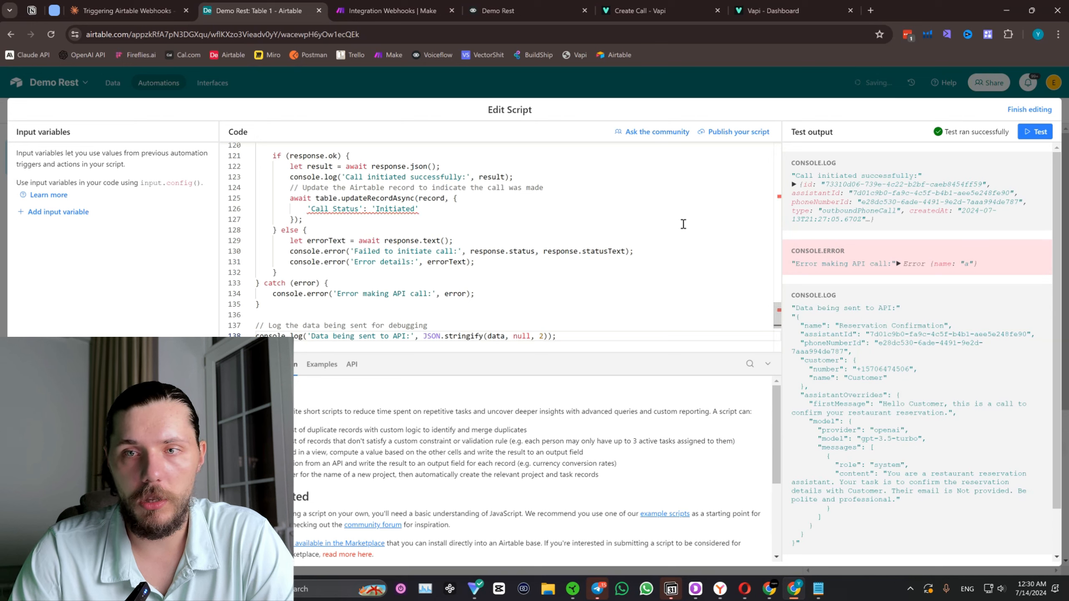
Examine the pasted script from the record fields and phone formatting down to its last line, comparing it with Claude's version.
scroll(648, 220, "up", 15)
left_click_drag(779, 244, 779, 162)
scroll(490, 219, "down", 12)
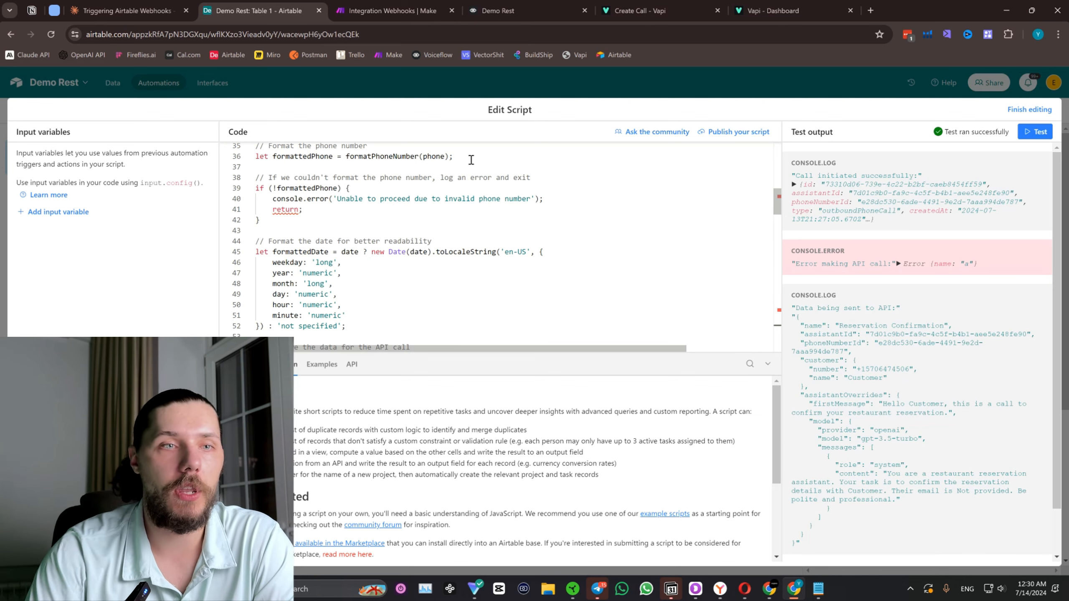
scroll(293, 167, "up", 7)
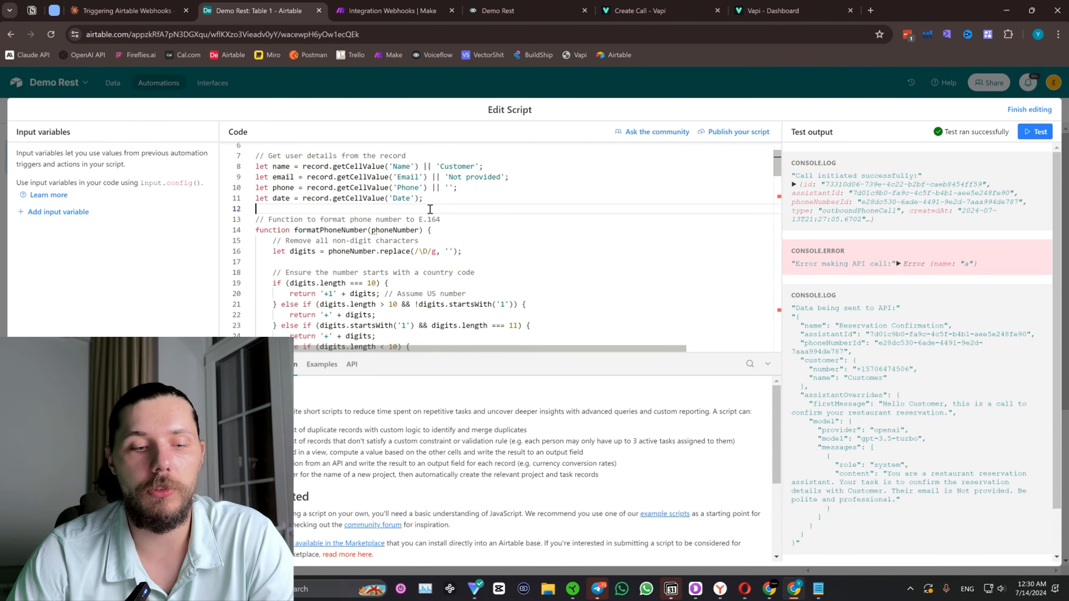
key("ctrl+a")
left_click(137, 3)
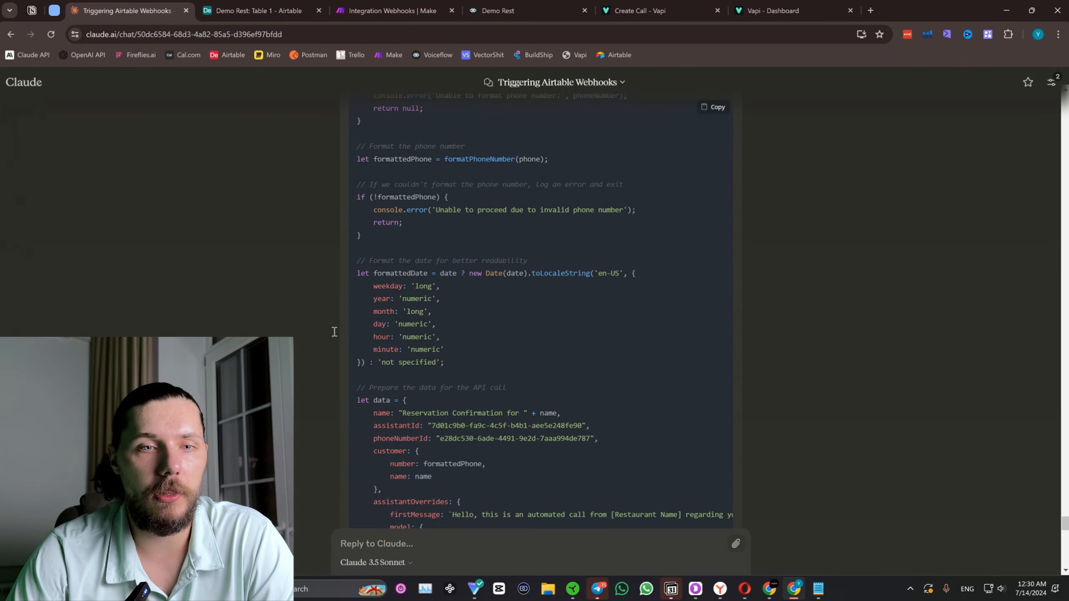
scroll(317, 253, "up", 2)
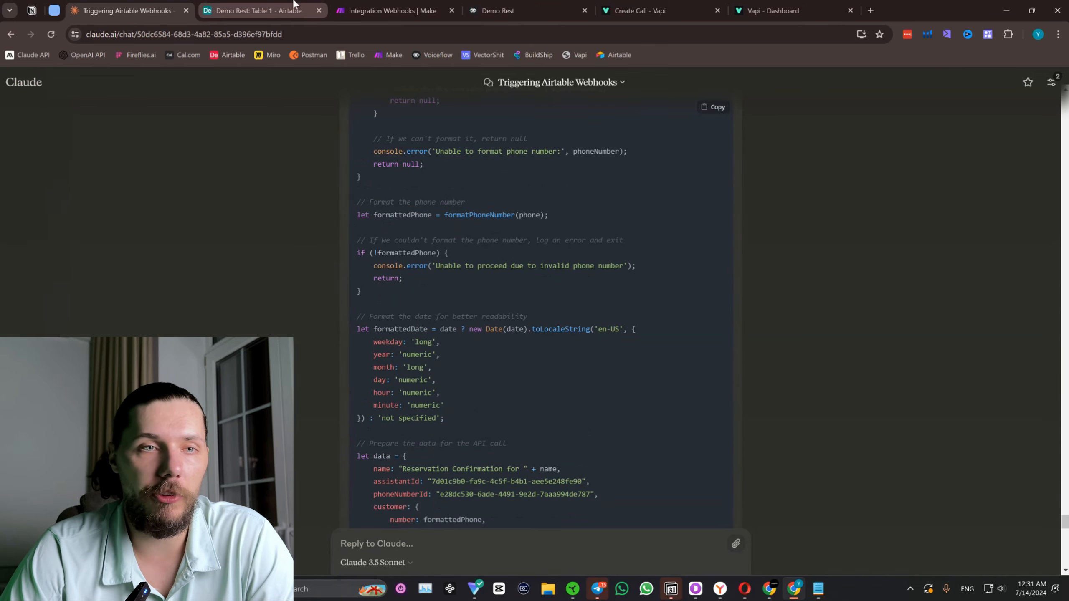
left_click(259, 10)
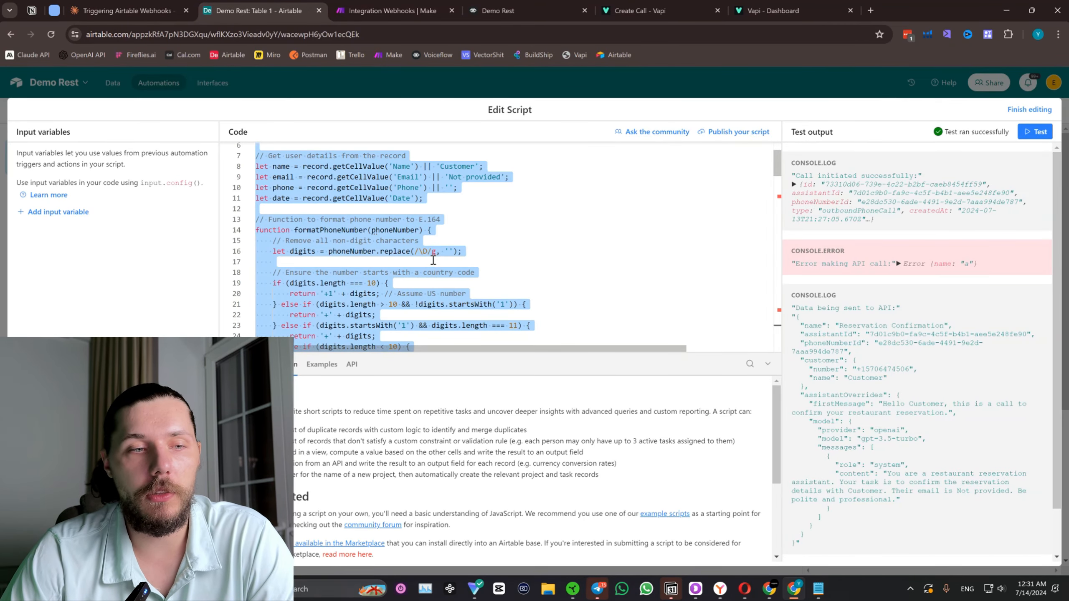
scroll(655, 257, "down", 4)
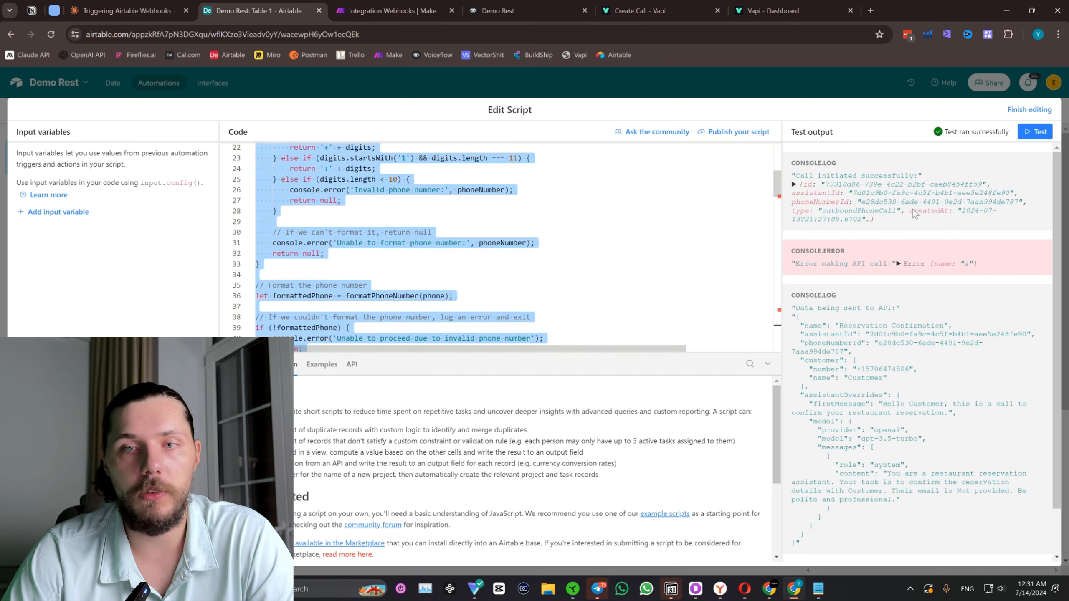
left_click_drag(778, 189, 777, 336)
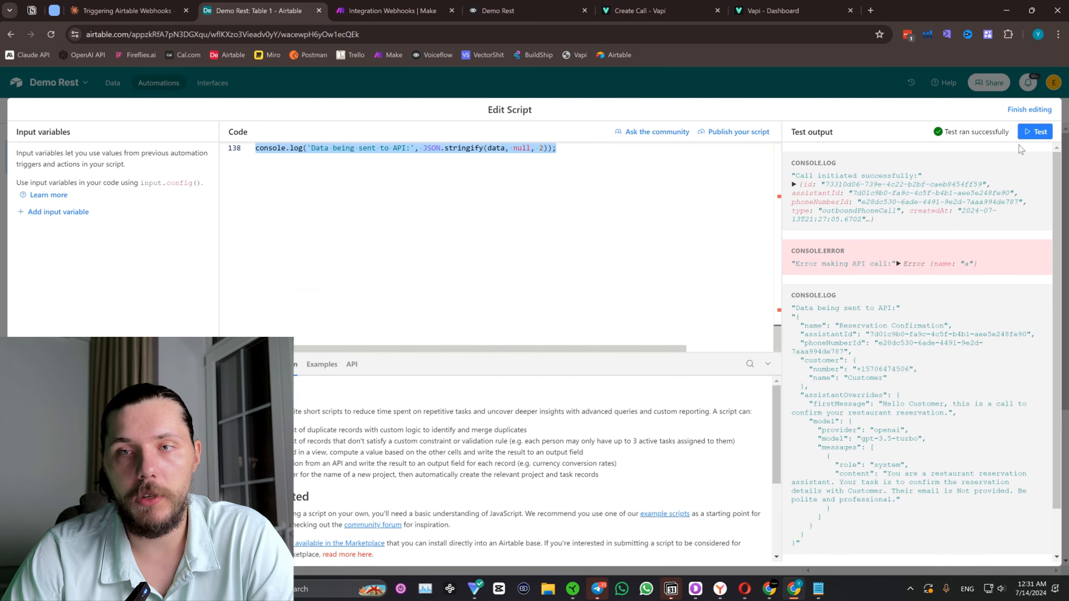
Finish editing the script, publish the changes to the live Automation 1, and switch to the Voiceflow - Google Event Created scenario in Make.
left_click(1030, 110)
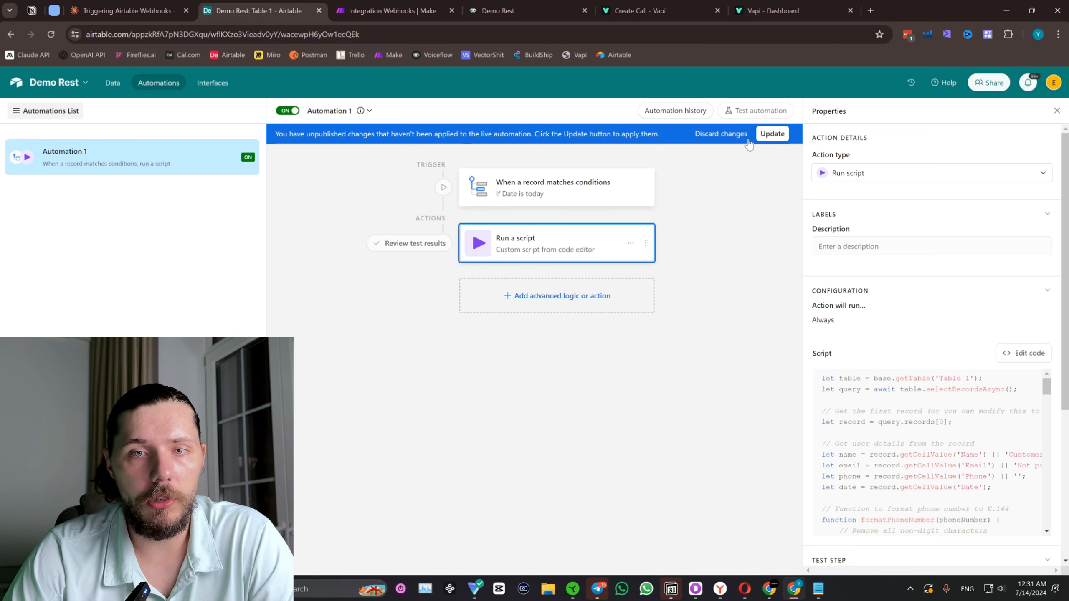
left_click(771, 133)
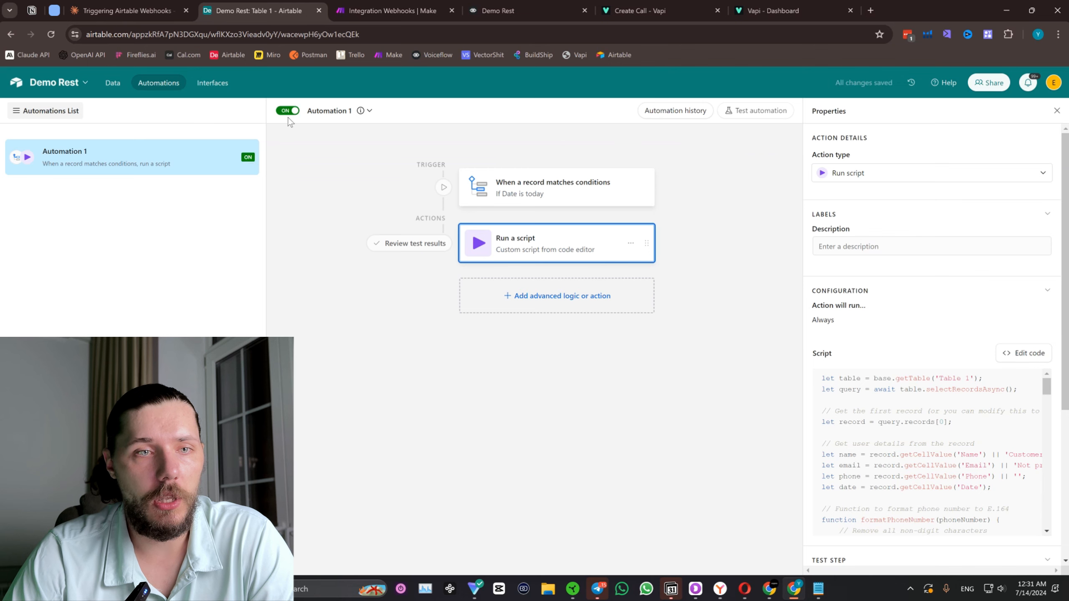
left_click(111, 83)
left_click(368, 6)
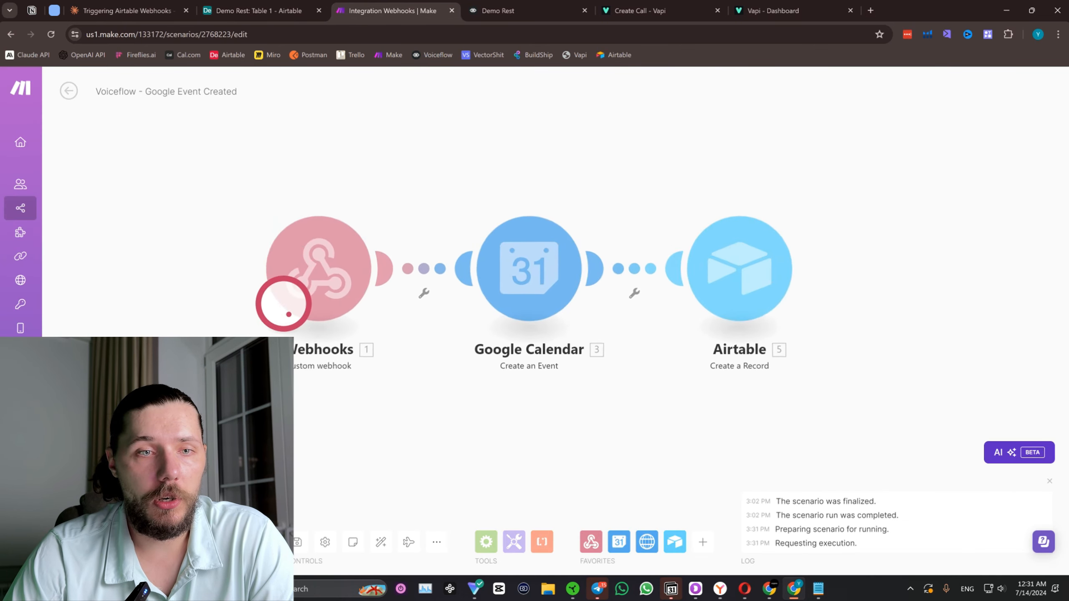
Switch to the Demo Rest project in Voiceflow and review the date-extraction prompt of the last Set AI block before the POST call.
left_click(497, 10)
left_click_drag(796, 346, 730, 313)
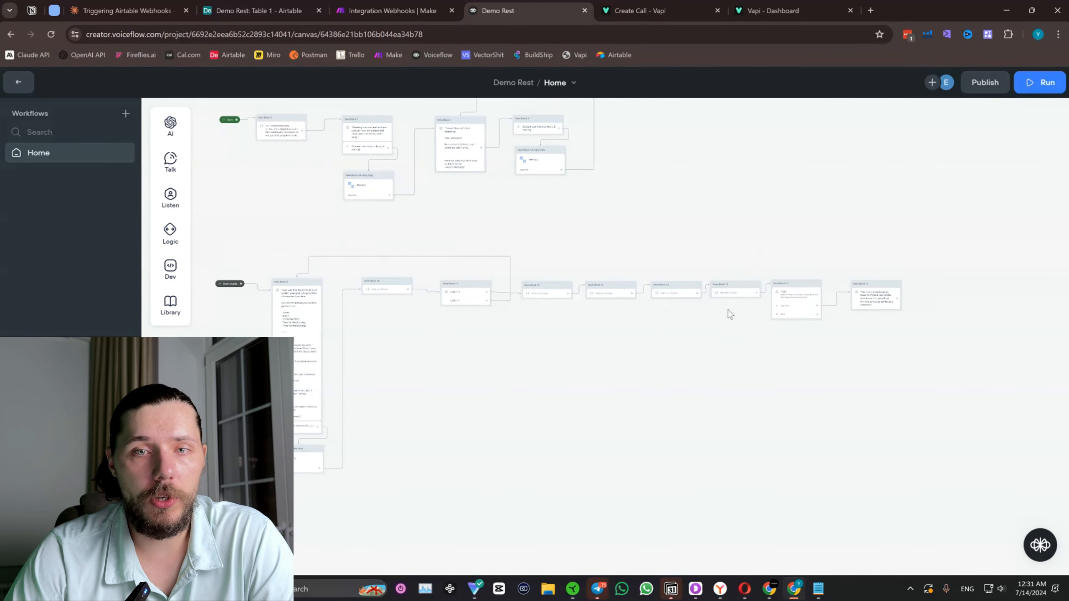
scroll(700, 316, "up", 5)
left_click(781, 295)
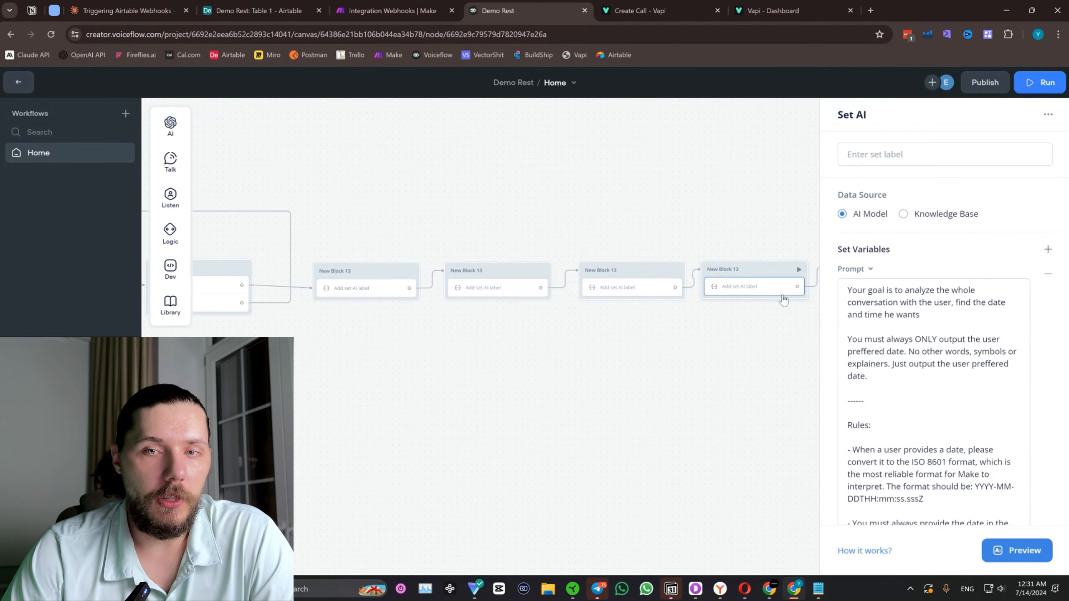
scroll(943, 350, "down", 5)
scroll(928, 321, "up", 5)
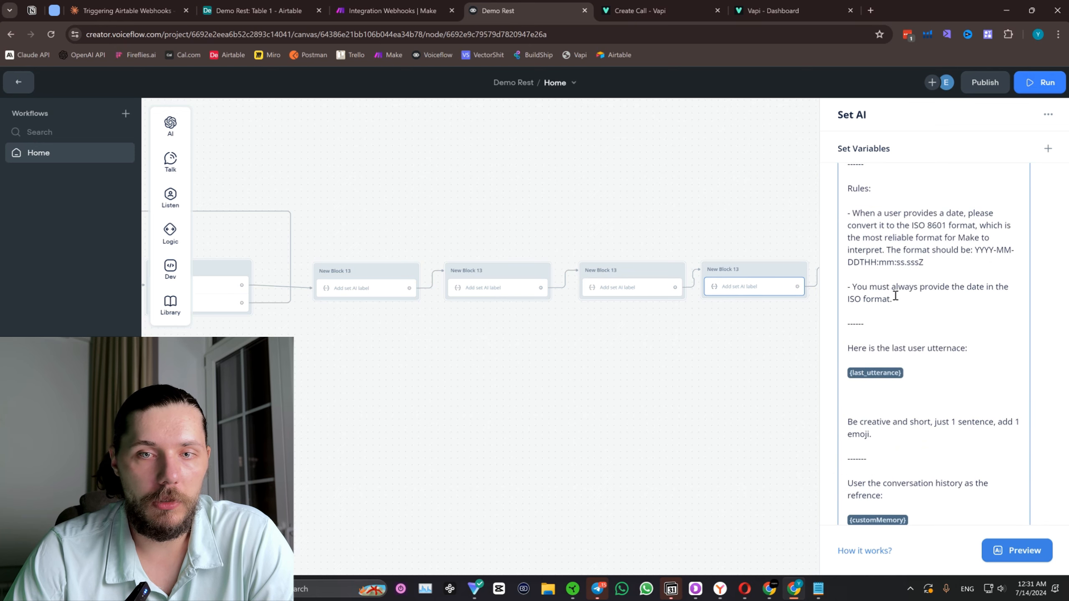
scroll(771, 274, "down", 1)
left_click(728, 177)
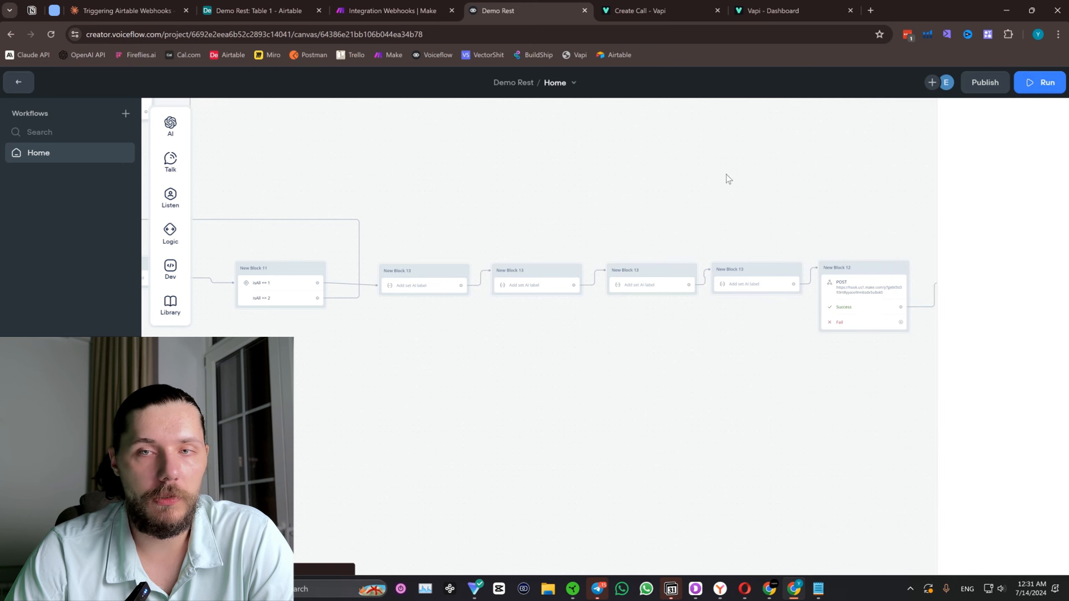
Start a test run of the assistant and send the message "I want to book a table".
left_click(1039, 82)
left_click(960, 327)
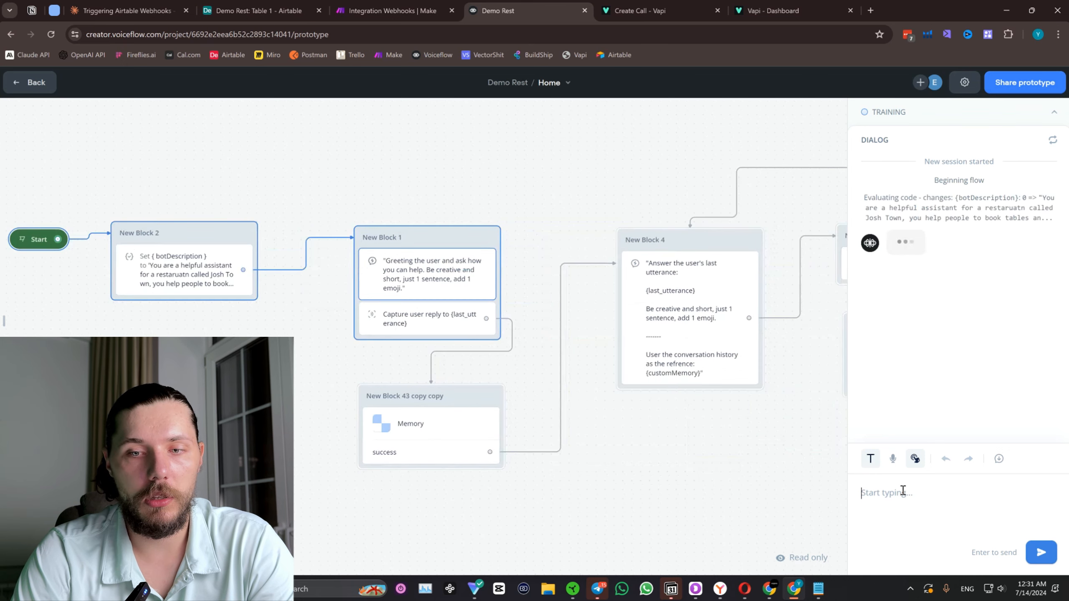
type("I want to book a")
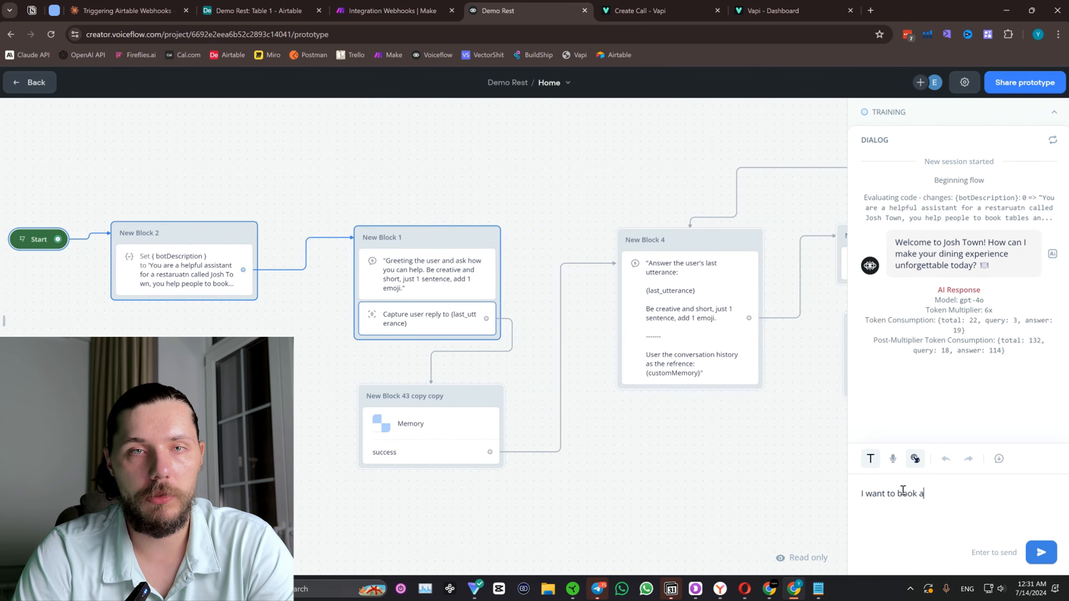
type(" table")
key("Return")
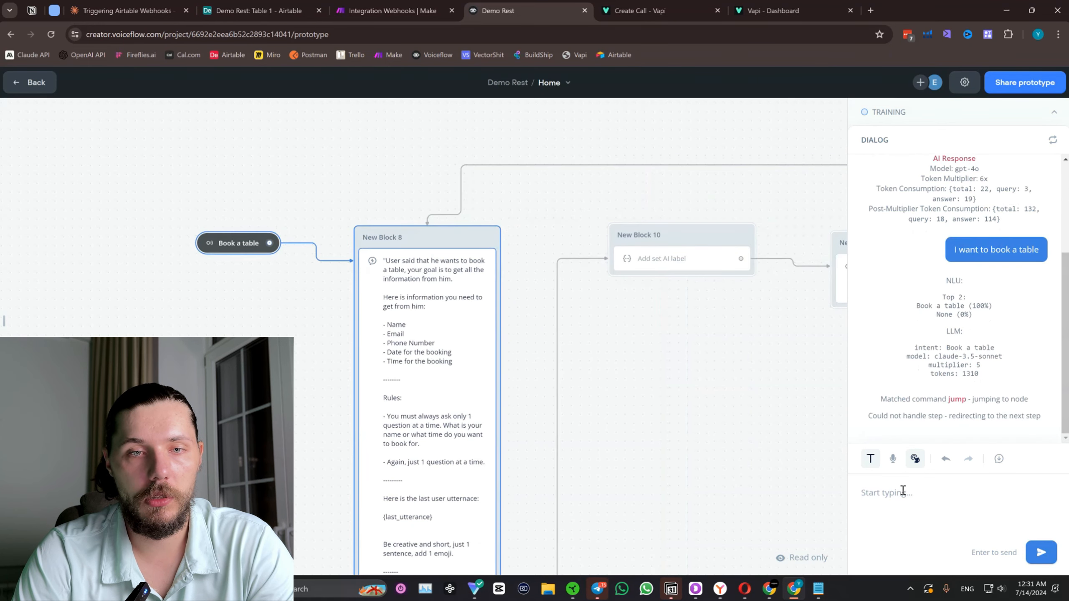
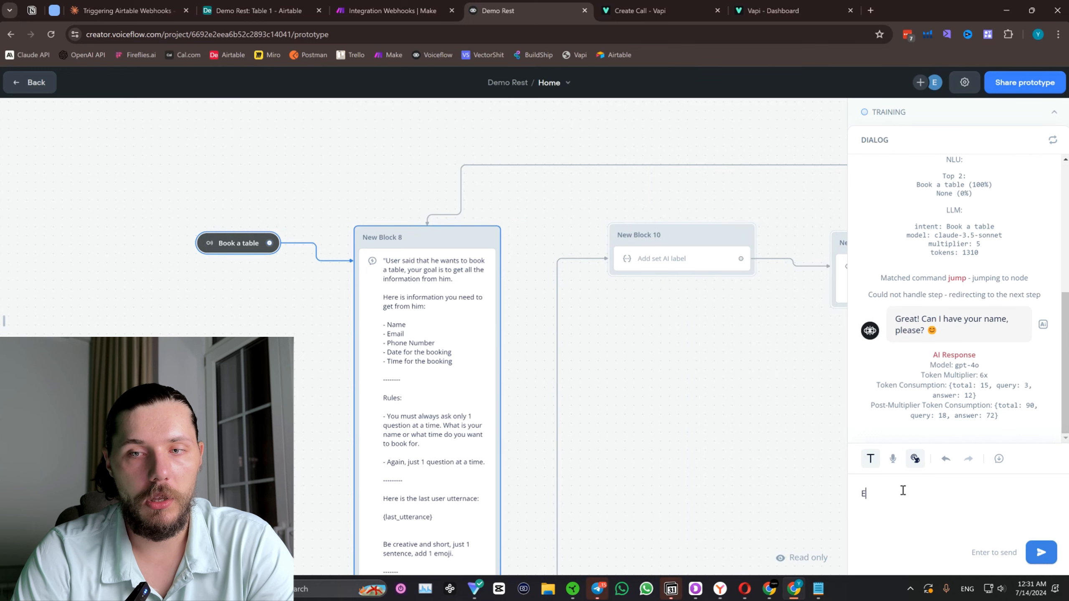
Answer the assistant's questions with the customer's full name and e-mail address.
key("Return")
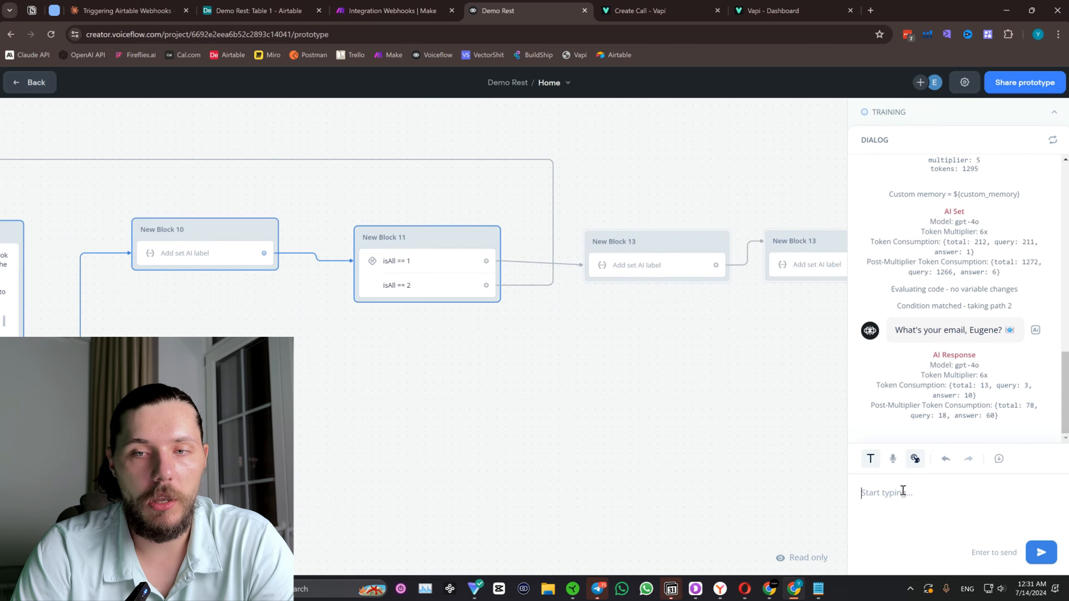
type("Oh it is")
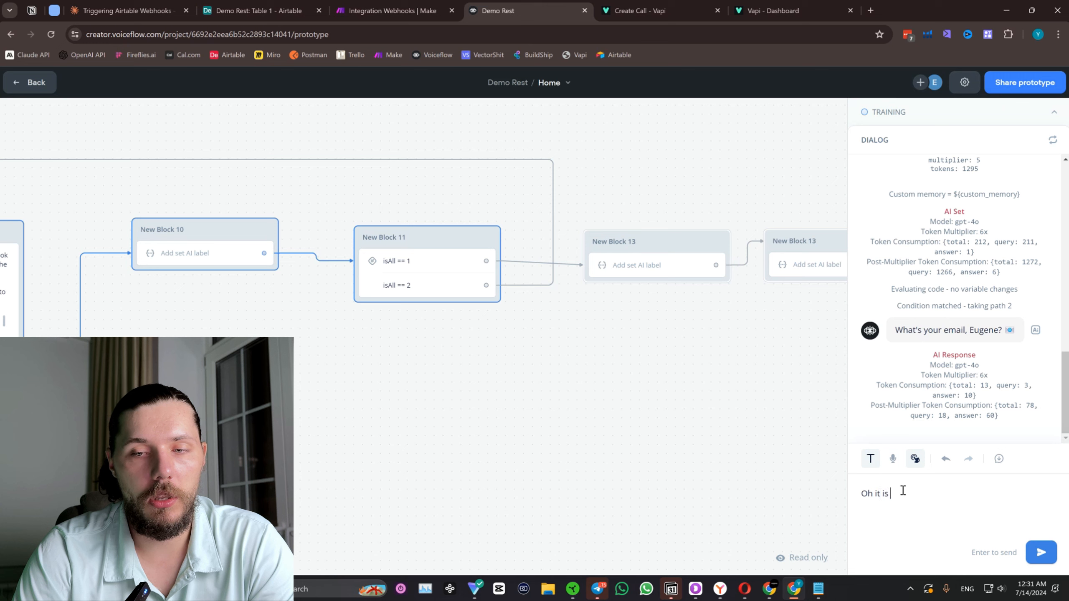
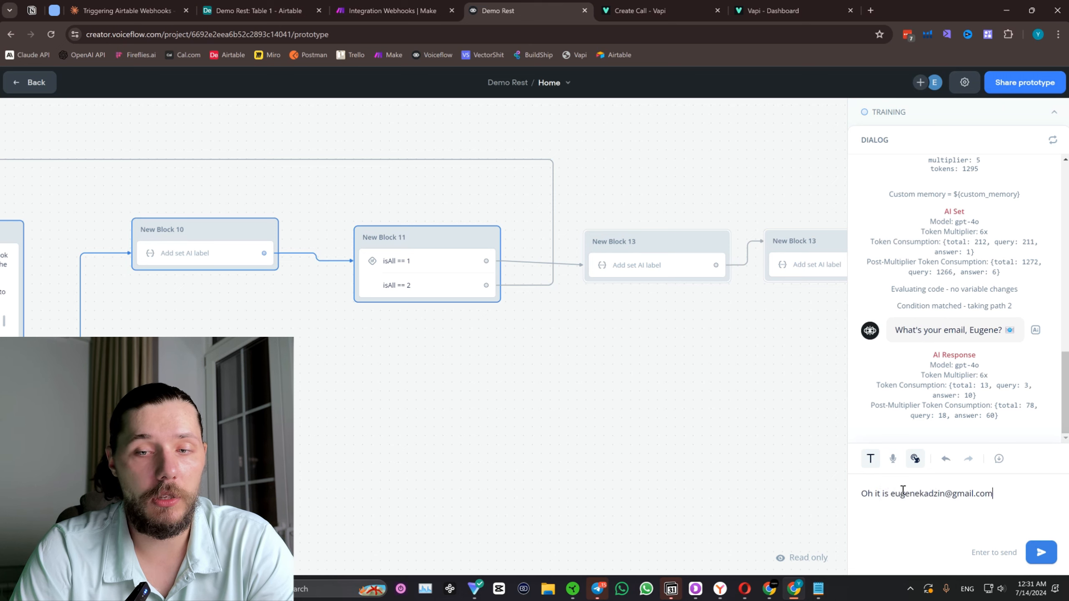
key("Return")
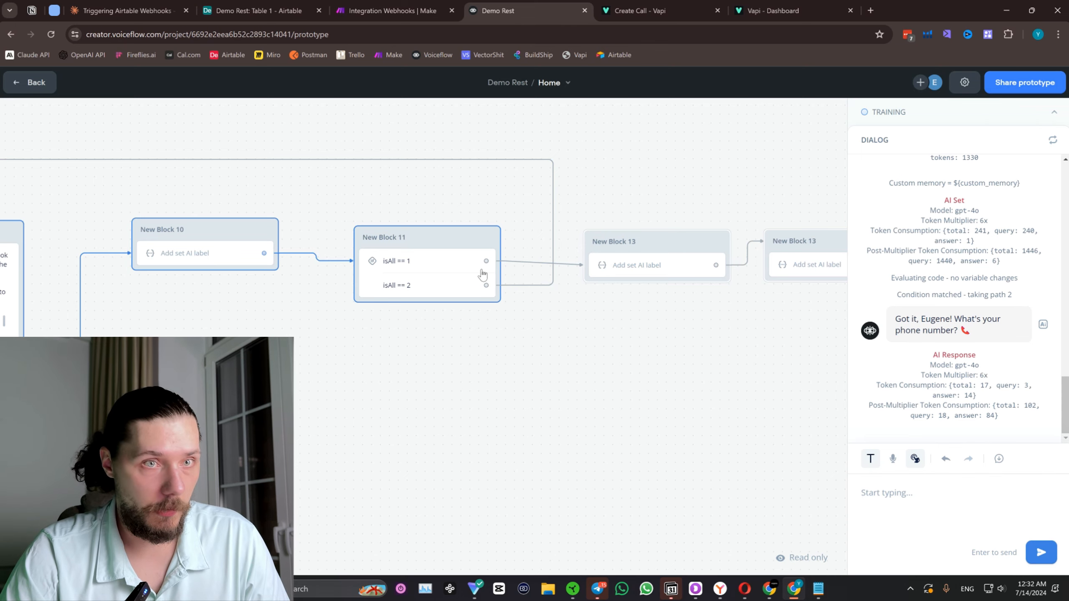
Copy the test phone number from the Triggering Airtable Webhooks chat in Claude and send it as the phone number reply in Voiceflow.
left_click(134, 16)
scroll(622, 291, "down", 15)
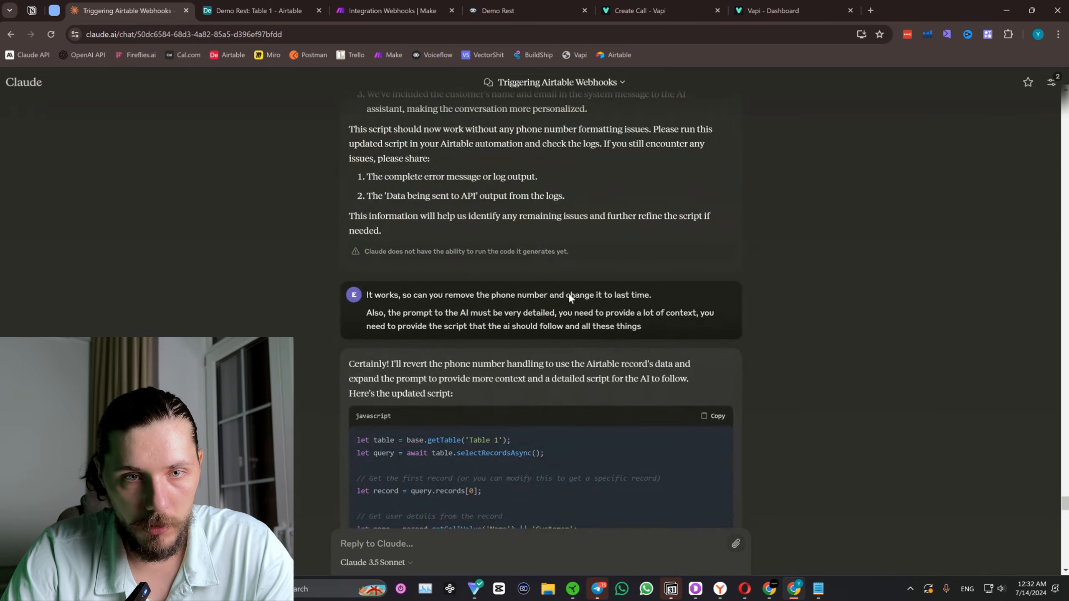
scroll(491, 313, "up", 15)
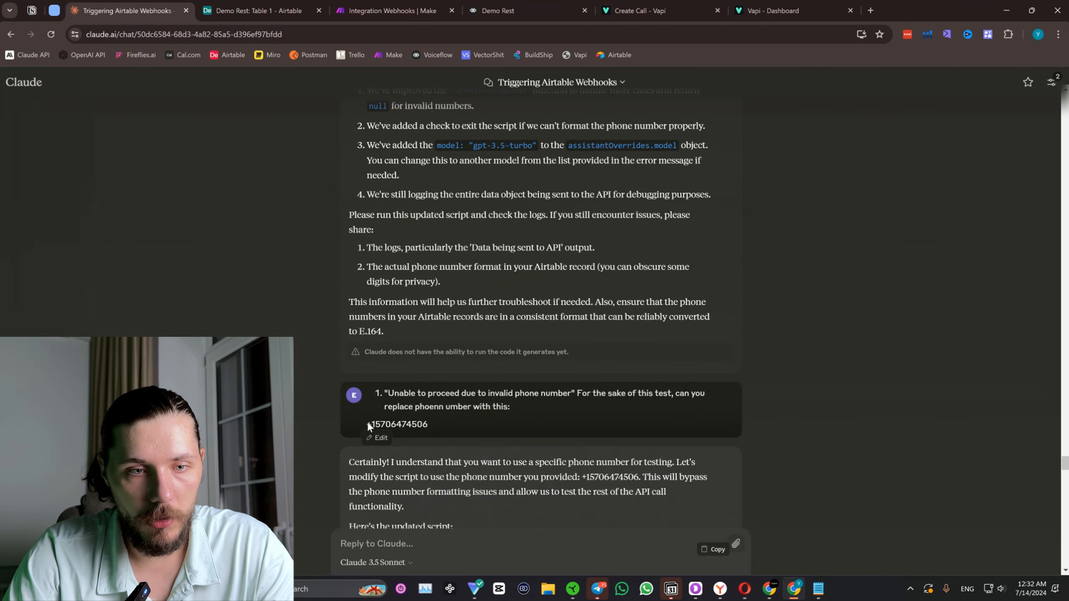
left_click_drag(406, 424, 368, 422)
key("ctrl+c")
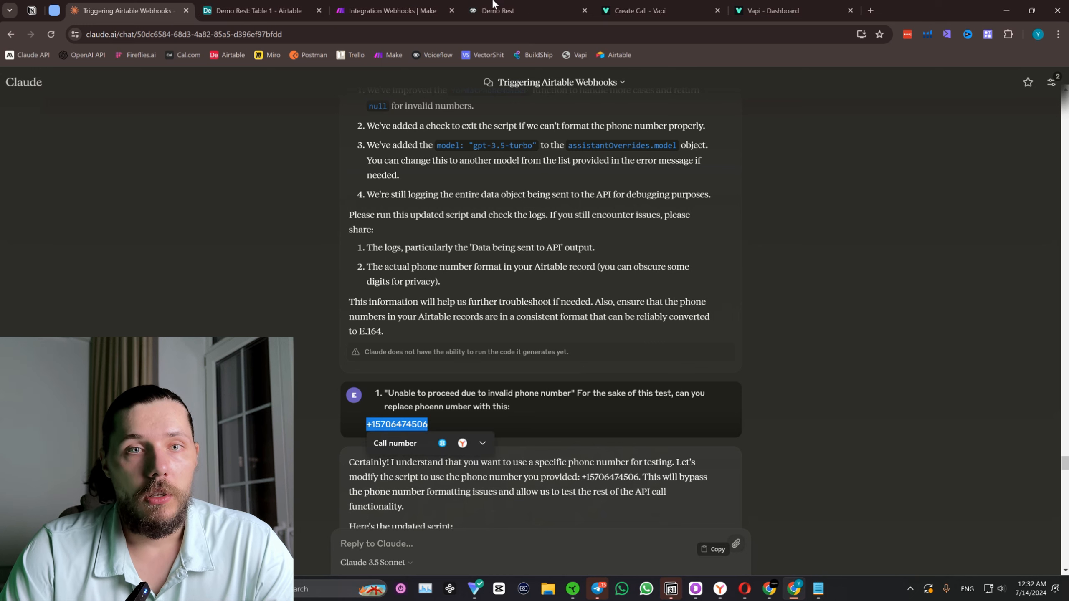
left_click(526, 12)
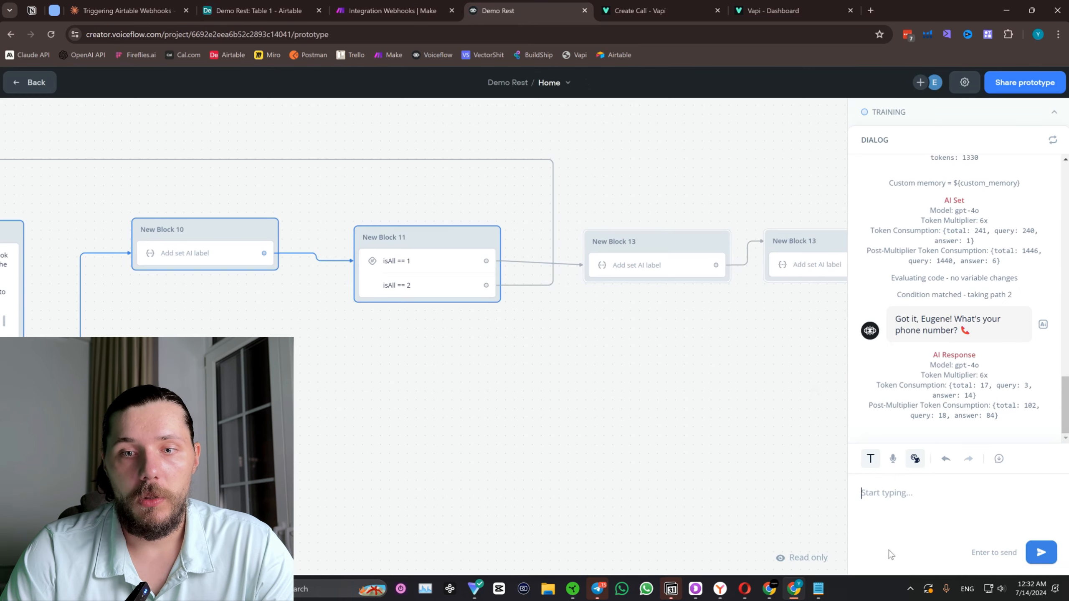
left_click(907, 505)
key("ctrl+v")
key("Return")
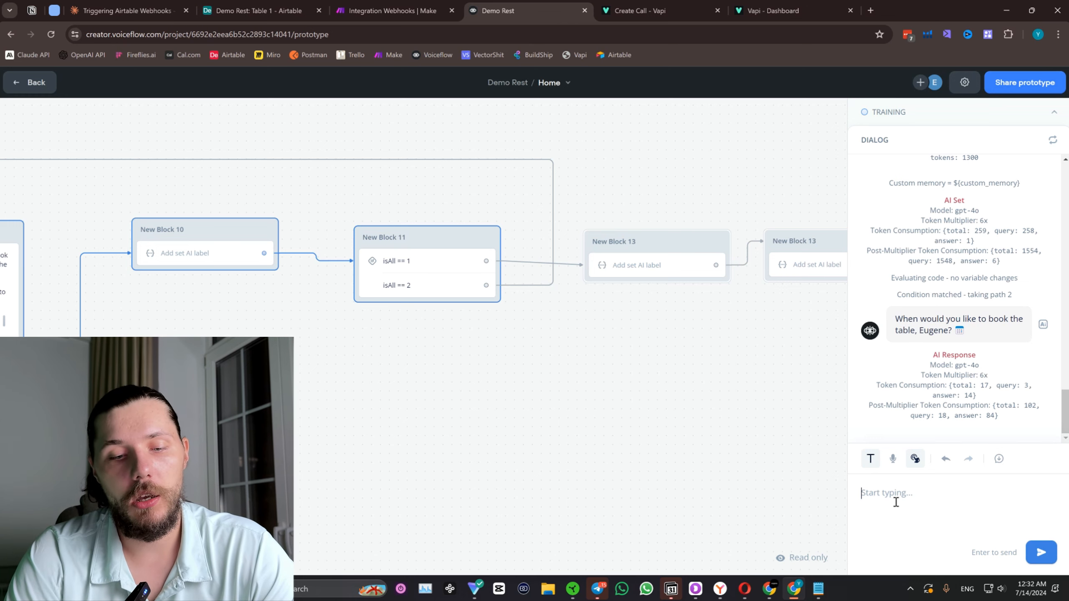
Send the booking date reply "Lets do June 23rd, 2024, at 4 pm".
type("Lets do Ju")
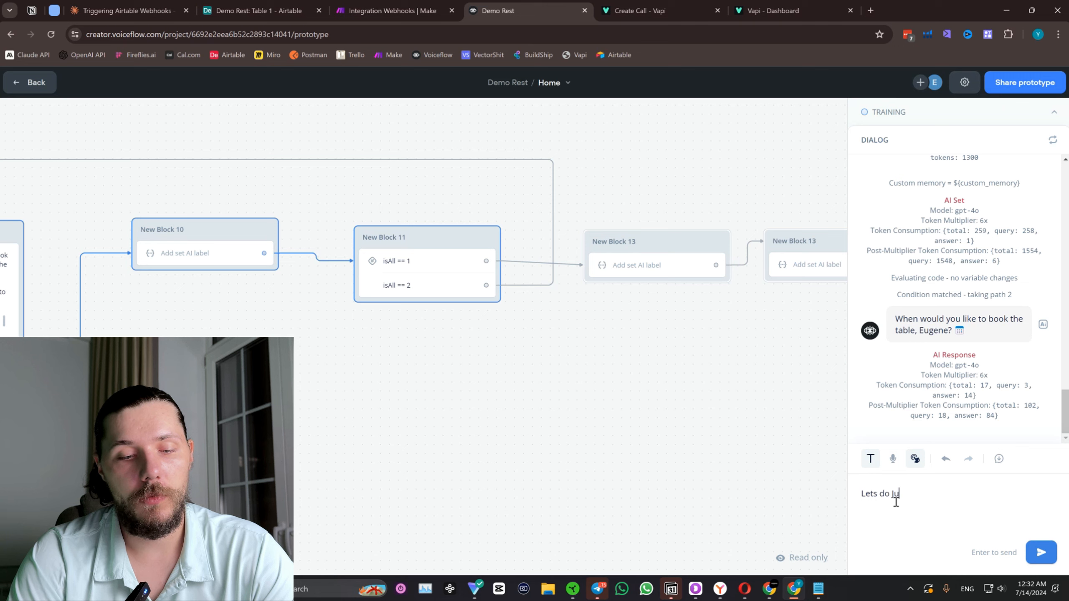
type("ne 23rd,")
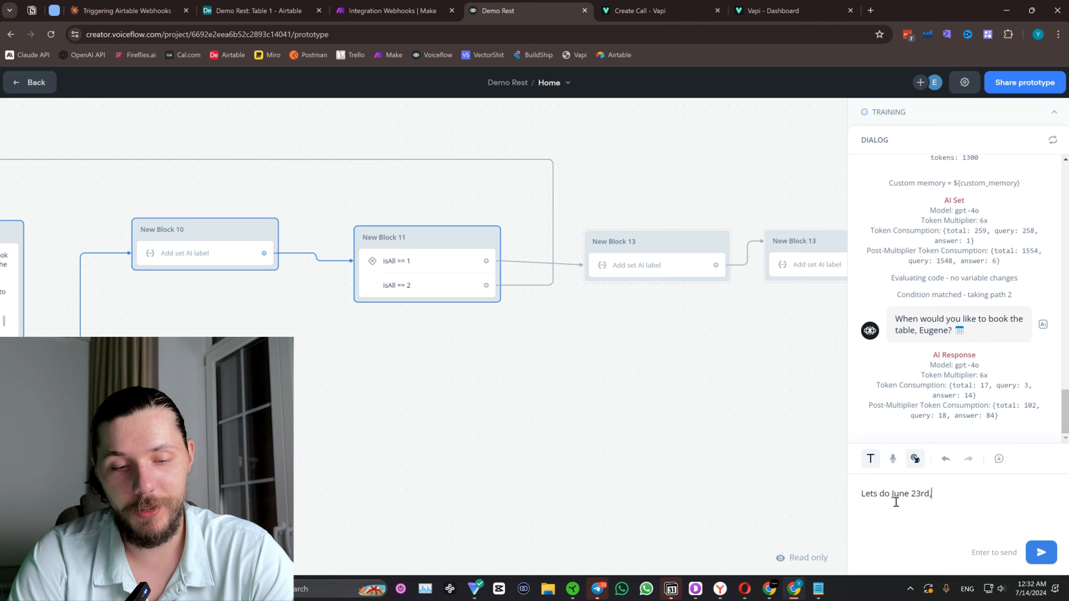
type(" 2024, at 4 pm")
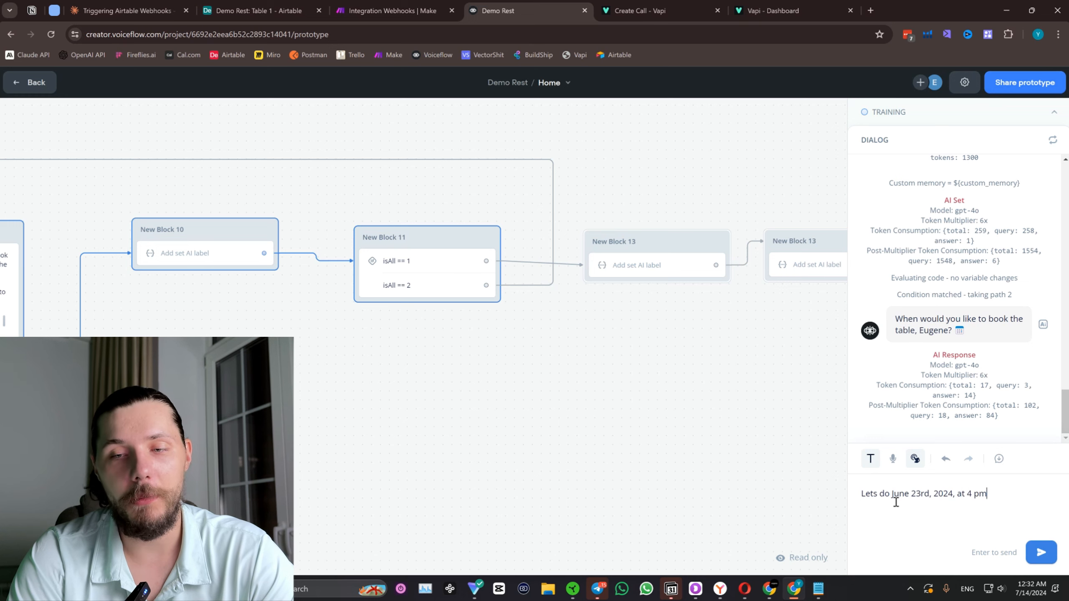
key("Return")
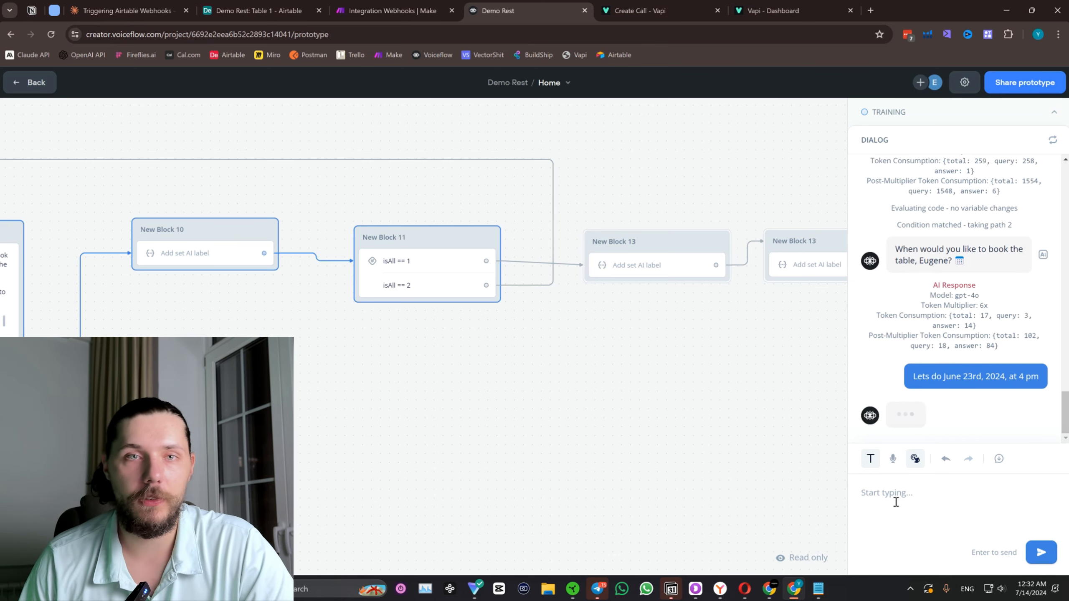
Switch to the Make scenario and inspect the Webhooks module's output, checking the received customer details and the booking date and time.
left_click(461, 3)
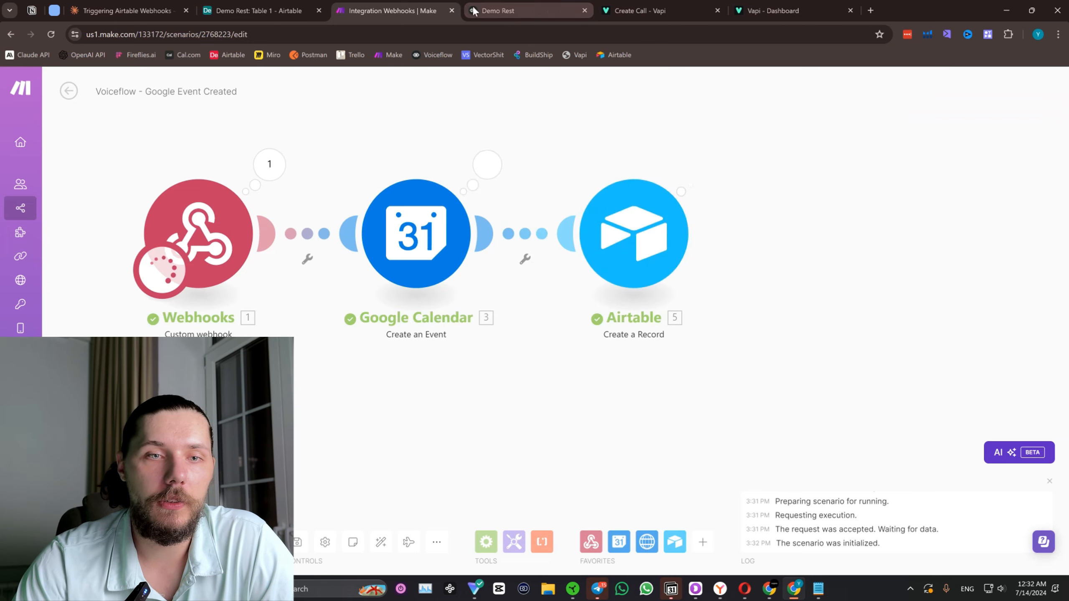
left_click(531, 6)
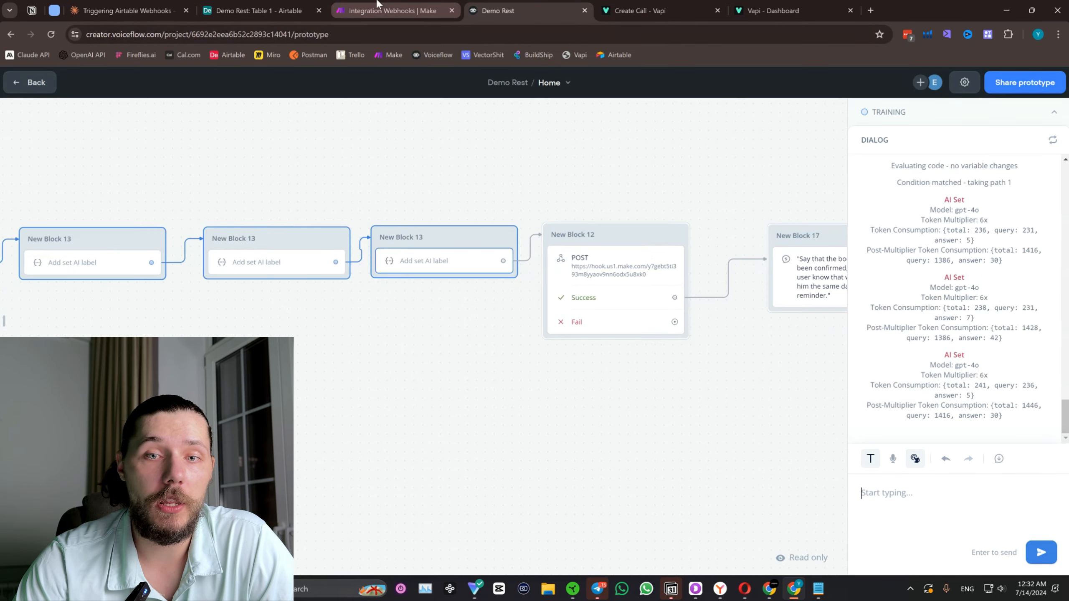
left_click(412, 6)
left_click(269, 165)
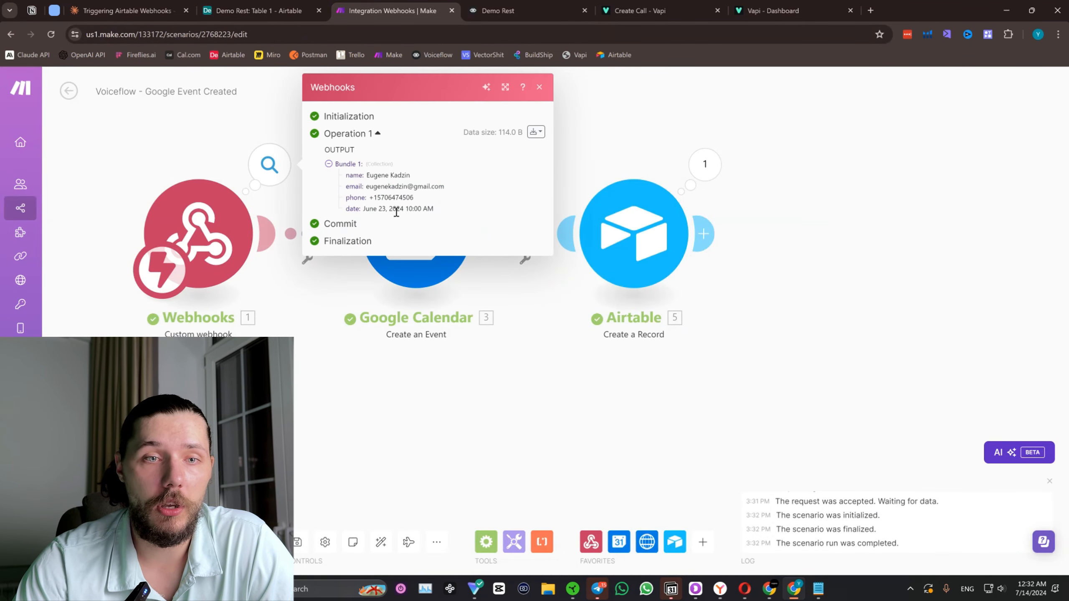
left_click_drag(386, 209, 431, 211)
left_click(409, 219)
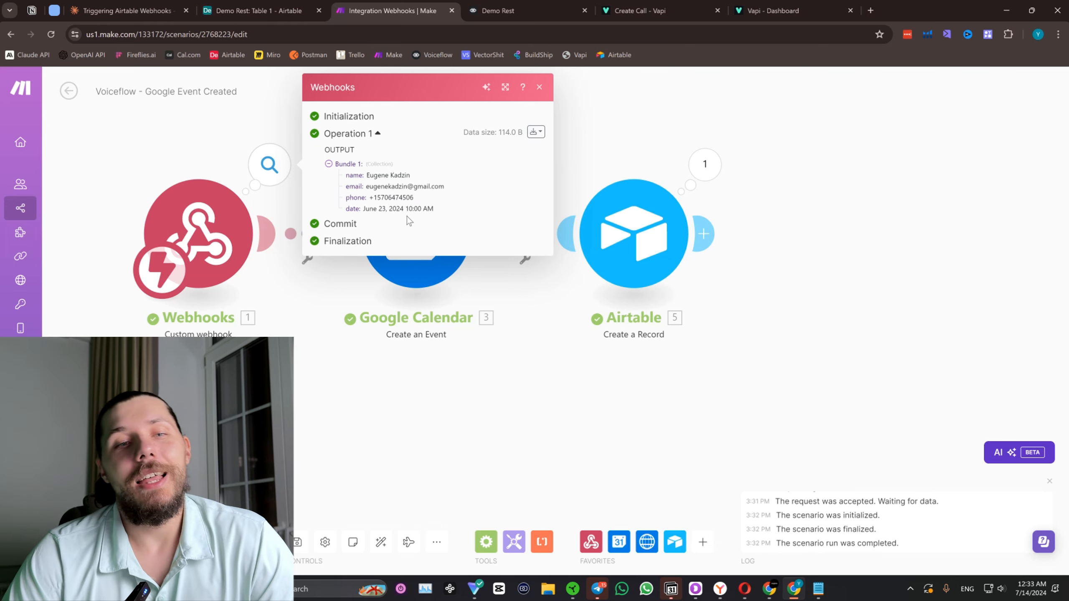
mouse_move(415, 209)
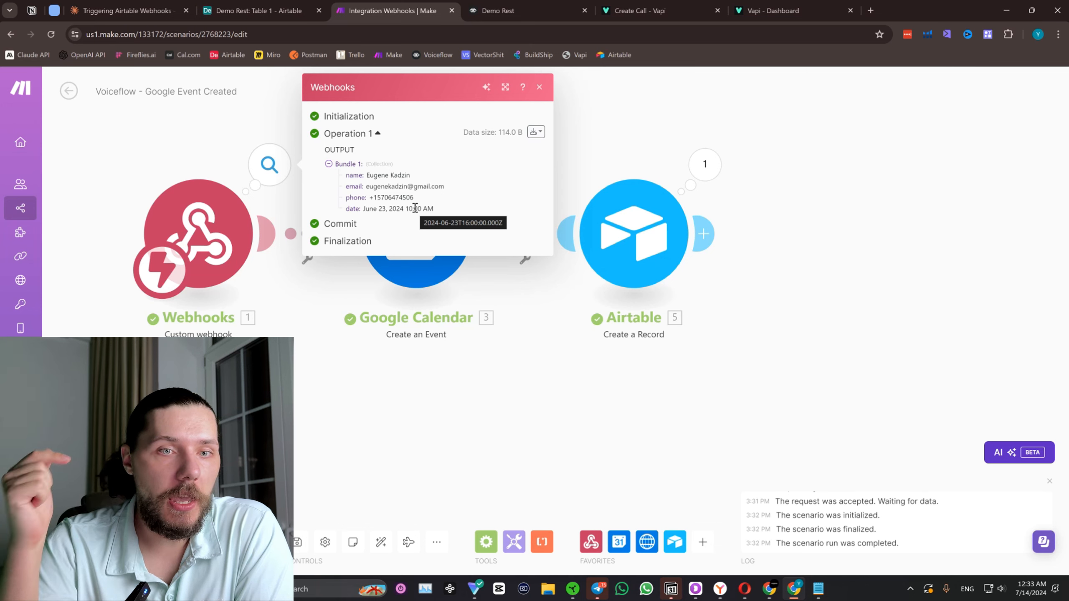
left_click_drag(409, 209, 419, 208)
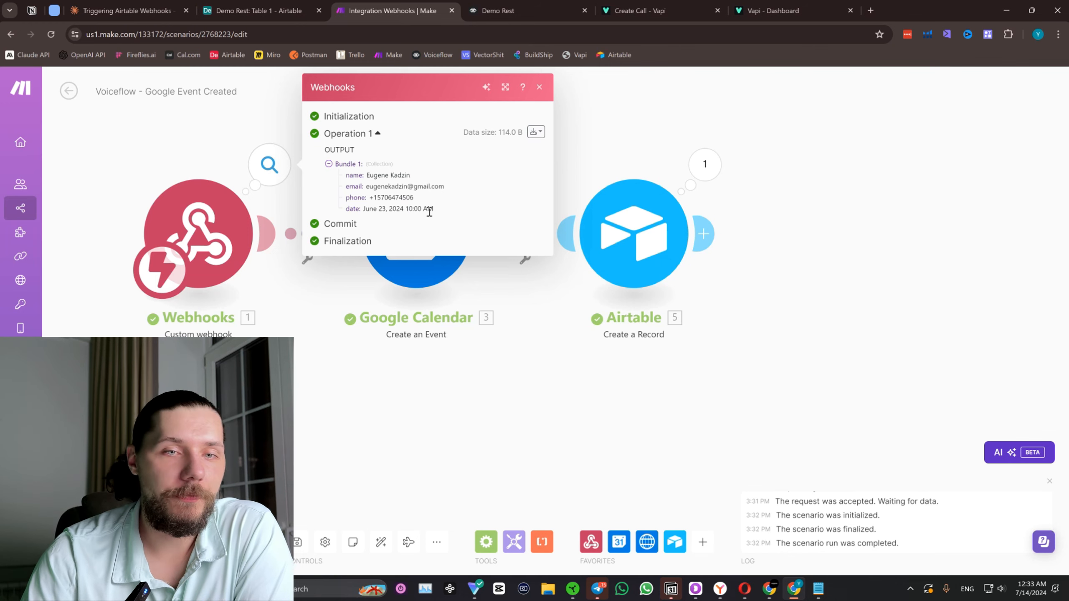
Switch back to the Voiceflow test and review the booking confirmation reply and the final blocks of the flow.
left_click(498, 10)
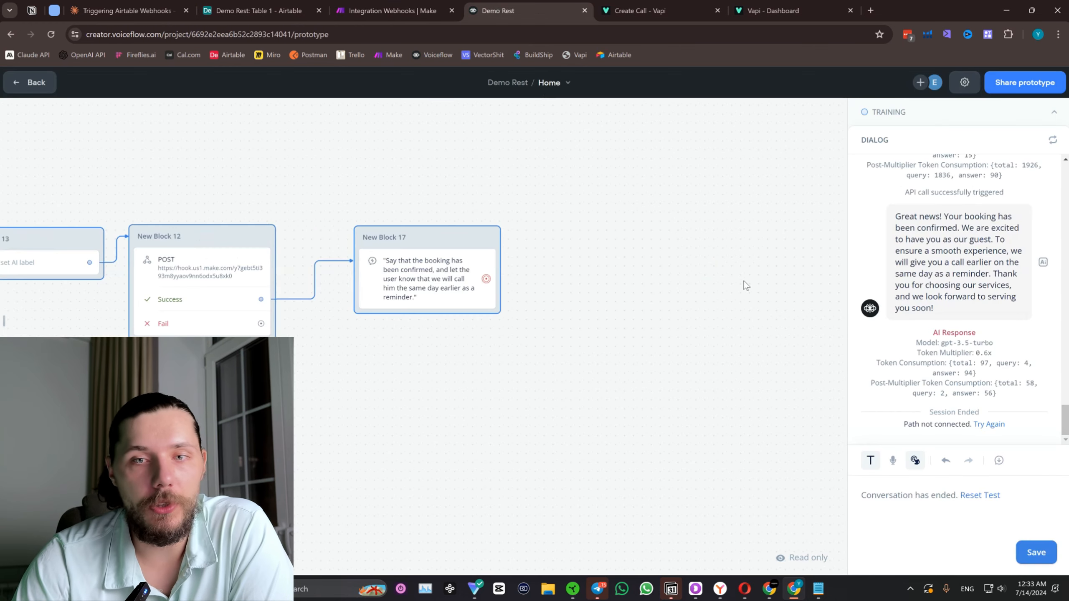
left_click_drag(359, 383, 610, 391)
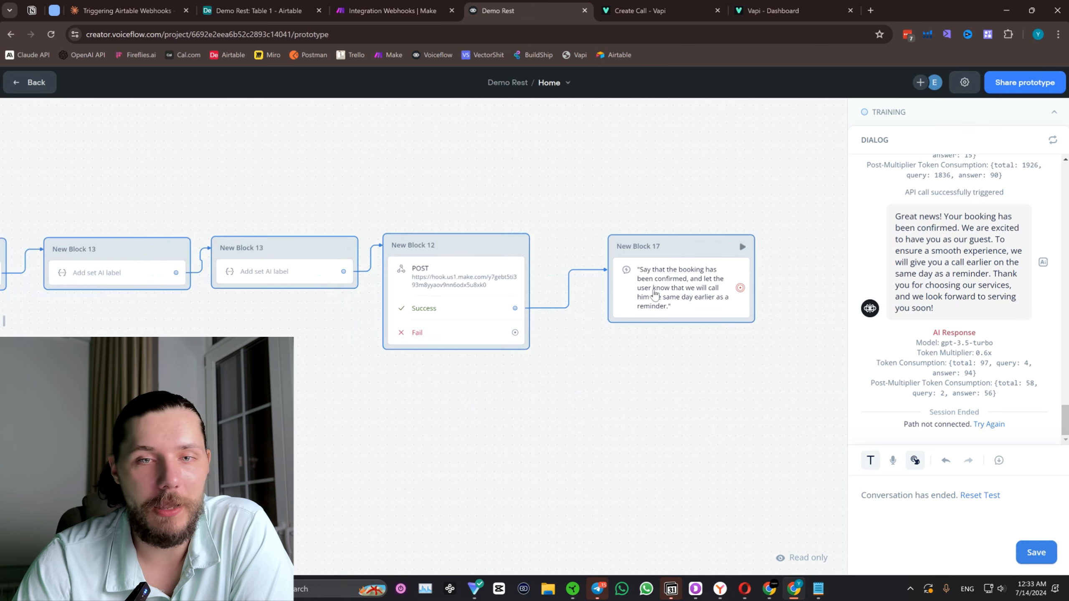
scroll(946, 213, "up", 5)
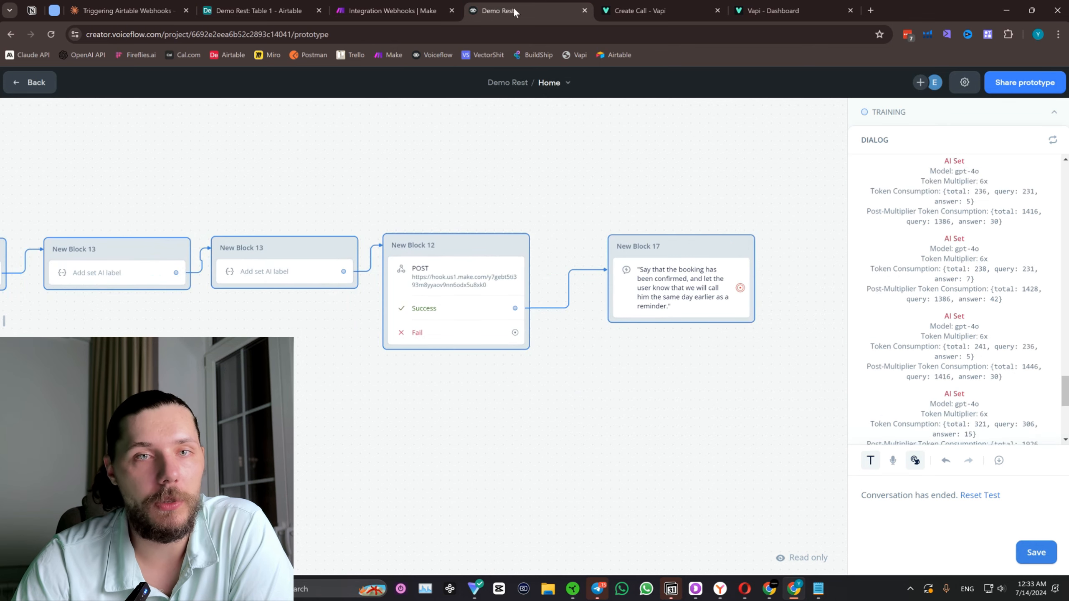
Return to the Make scenario and inspect the Google Calendar module's input and output for the created event.
left_click(391, 11)
left_click(638, 135)
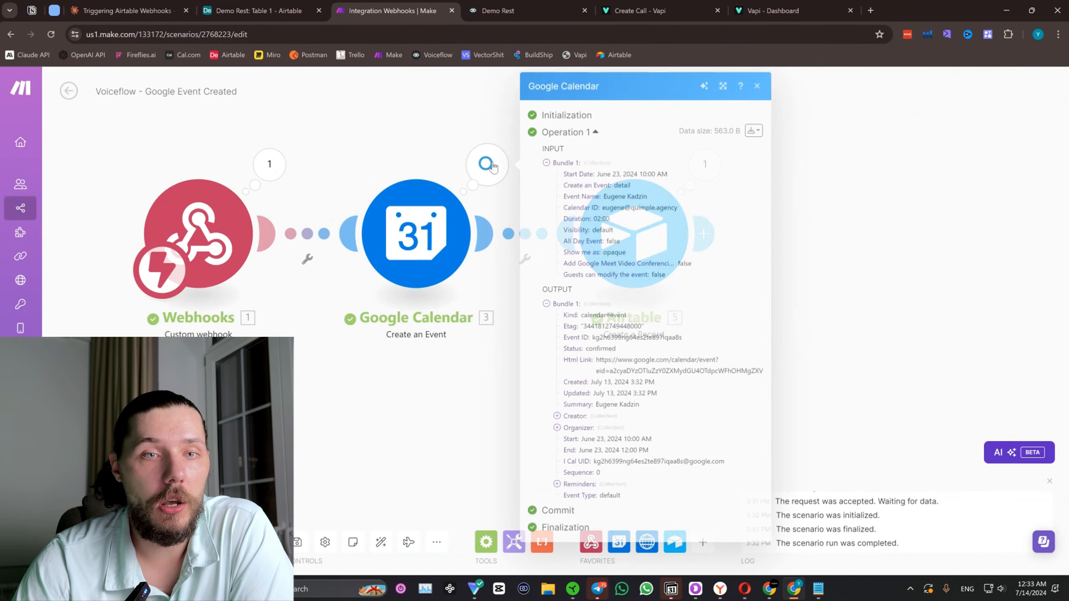
left_click(488, 164)
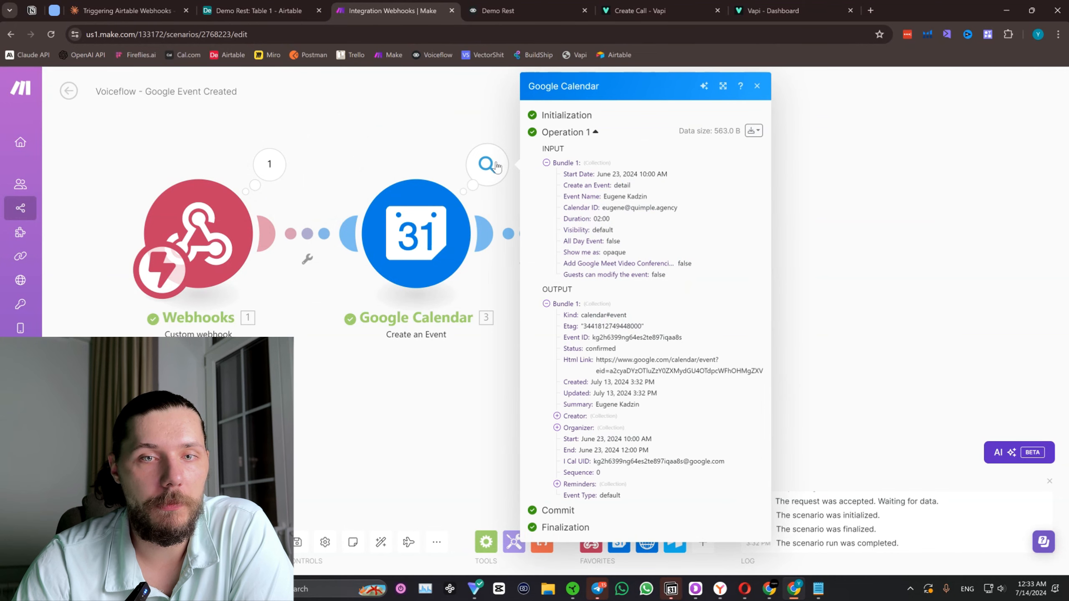
Switch to the Airtable Demo Rest table and delete the three empty records above the booking record.
left_click(295, 9)
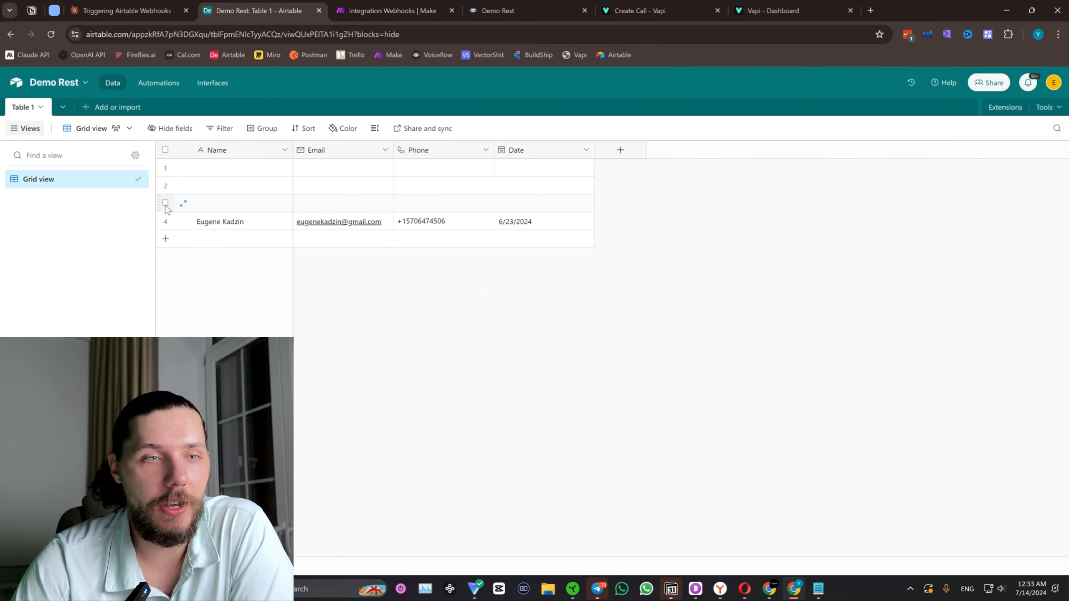
left_click(165, 167)
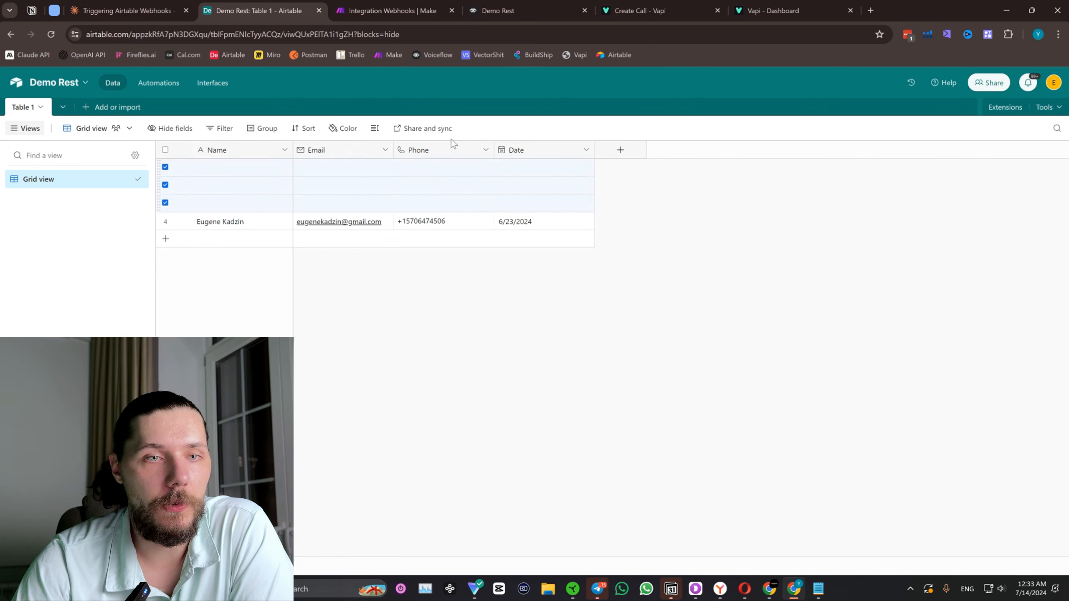
right_click(447, 187)
left_click(493, 230)
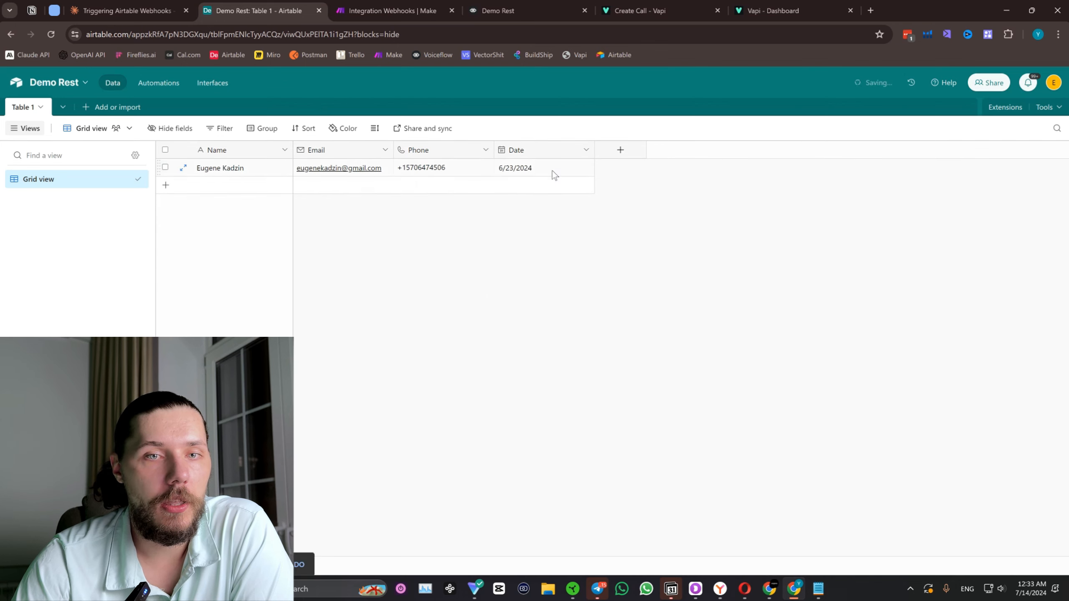
left_click(1030, 588)
left_click(638, 211)
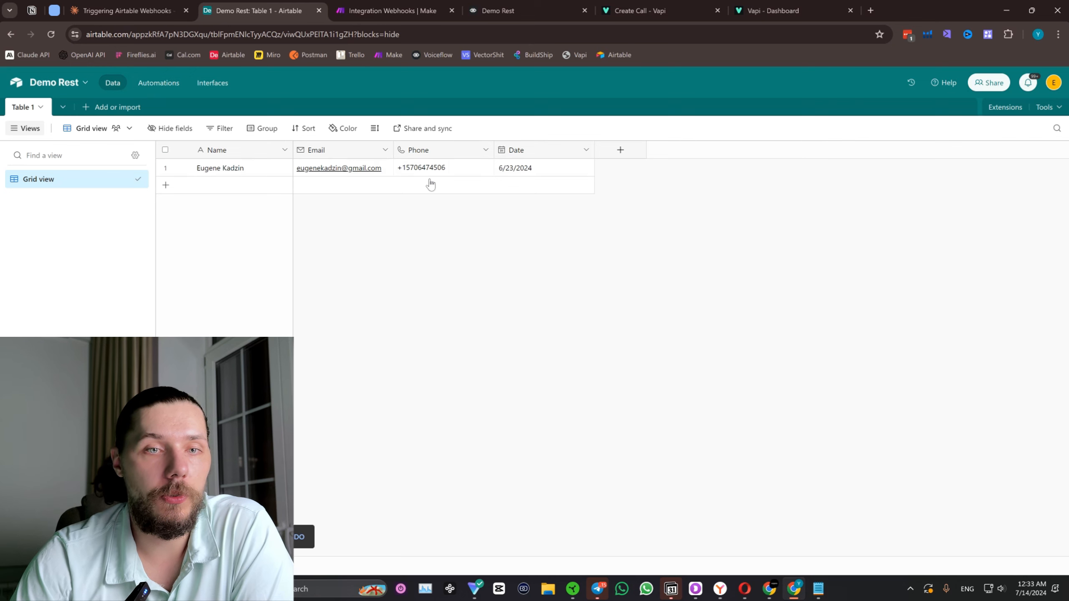
Search for Google Calendar in a new browser tab and switch Google to the agency account.
left_click(875, 11)
type("google cal")
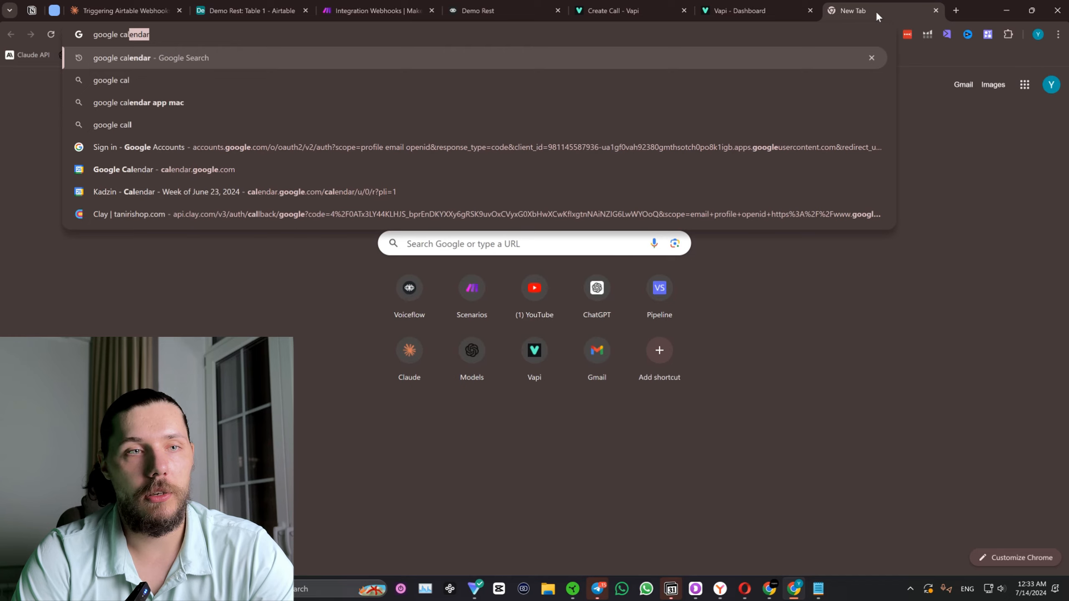
key("Return")
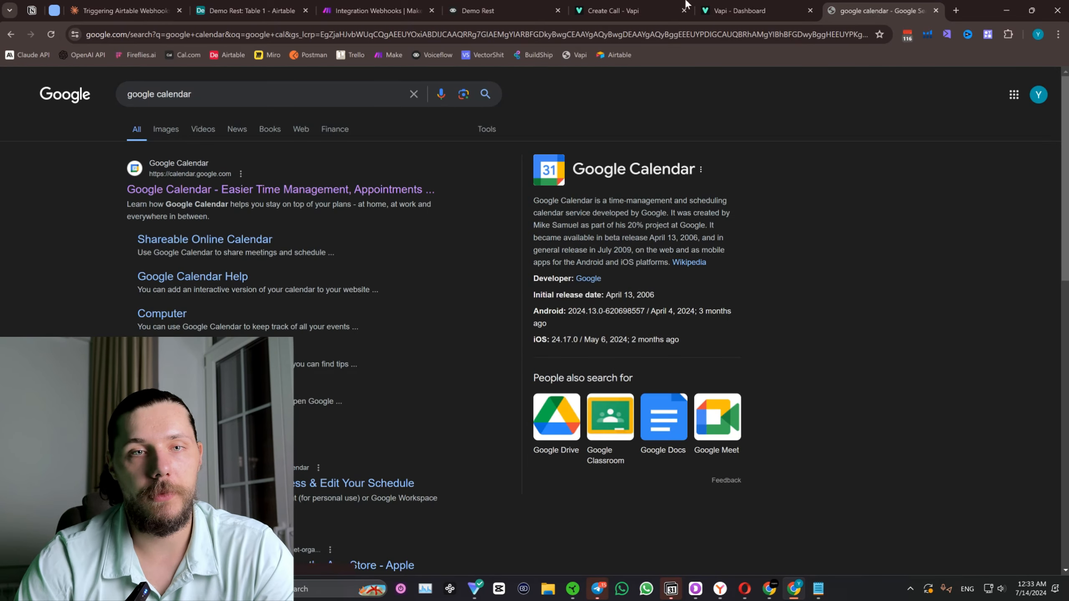
left_click(1038, 96)
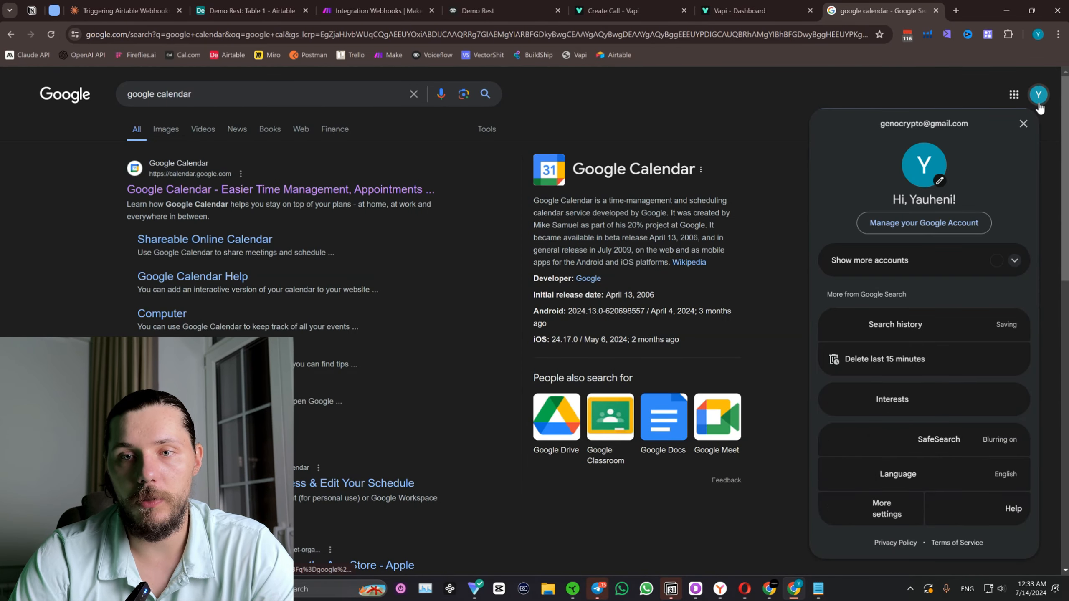
left_click(888, 263)
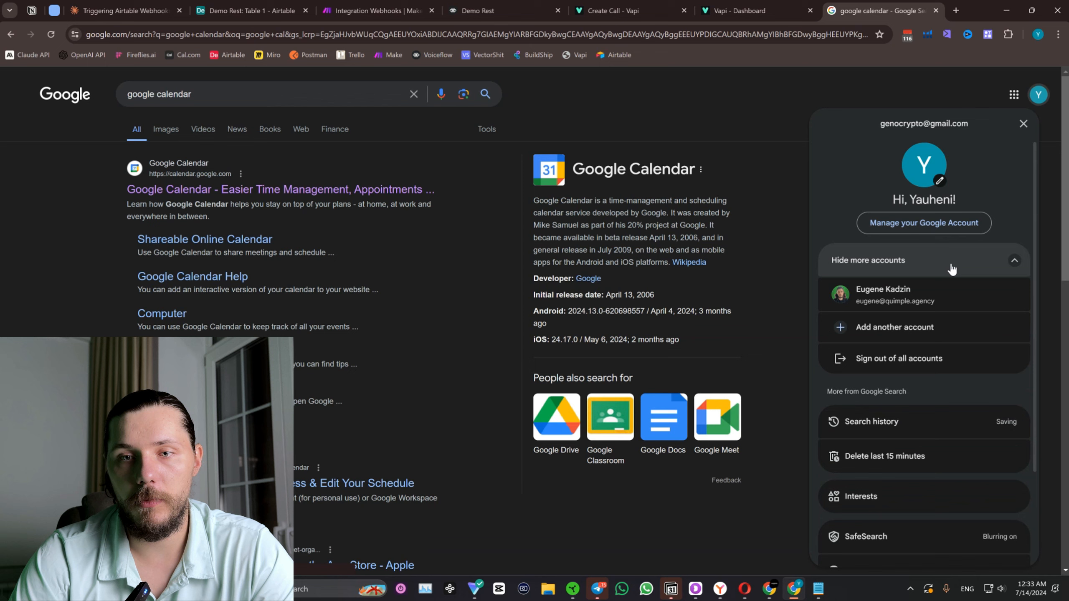
left_click(902, 311)
left_click(1024, 83)
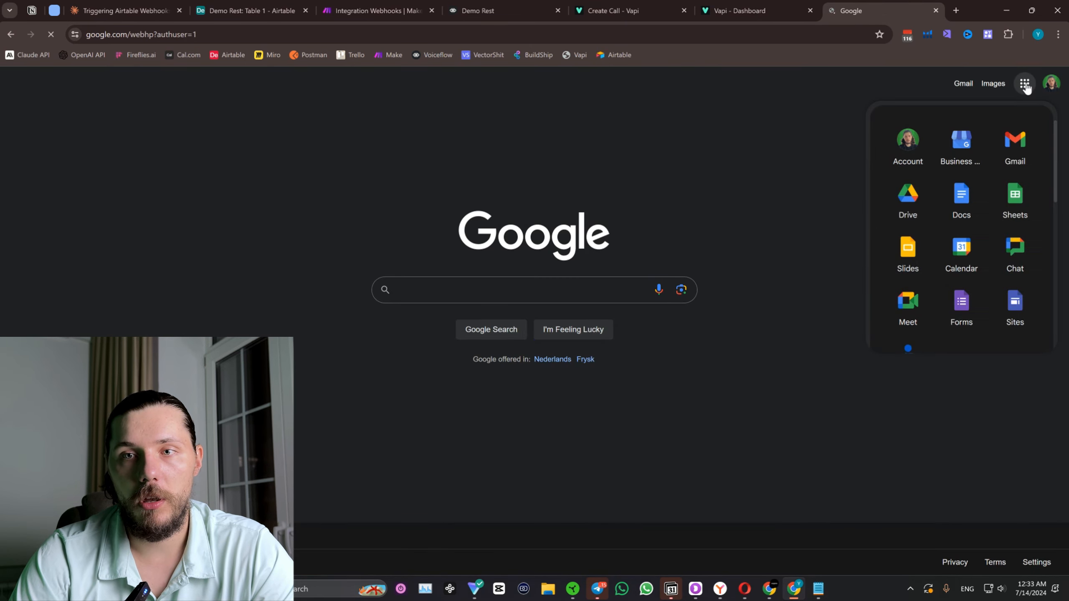
Search for "google calendar" again, open Google Calendar and dismiss its welcome message.
left_click(623, 36)
type("goo")
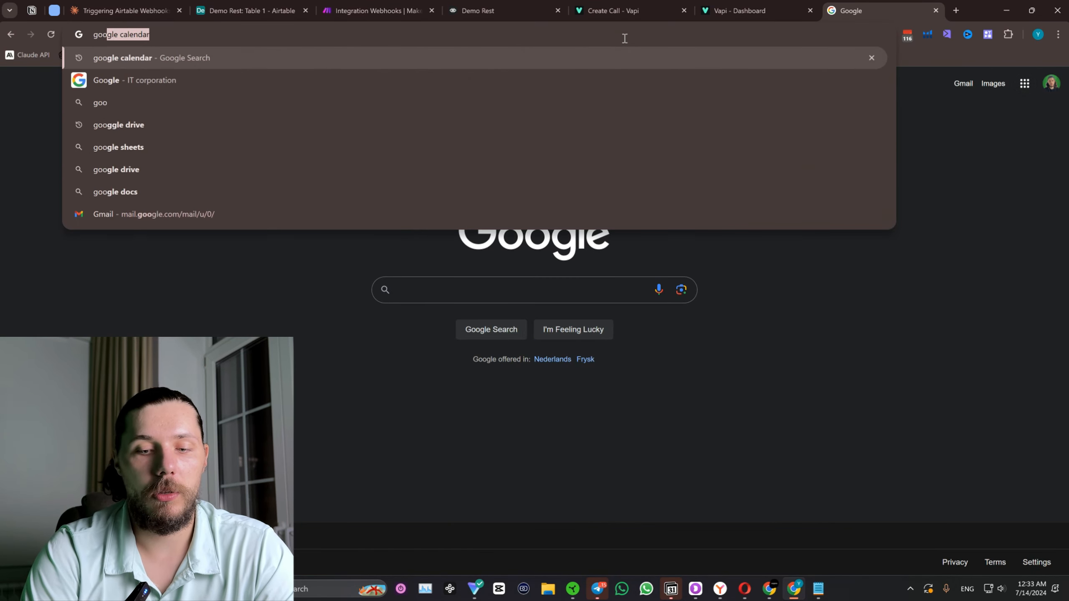
type("gle calendar")
key("Return")
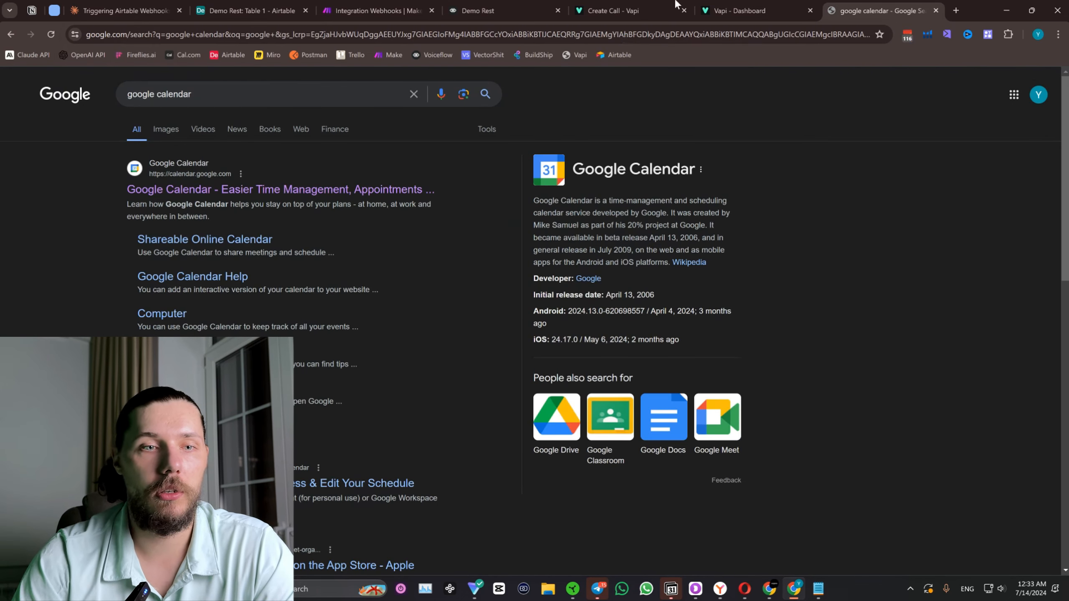
left_click(421, 189)
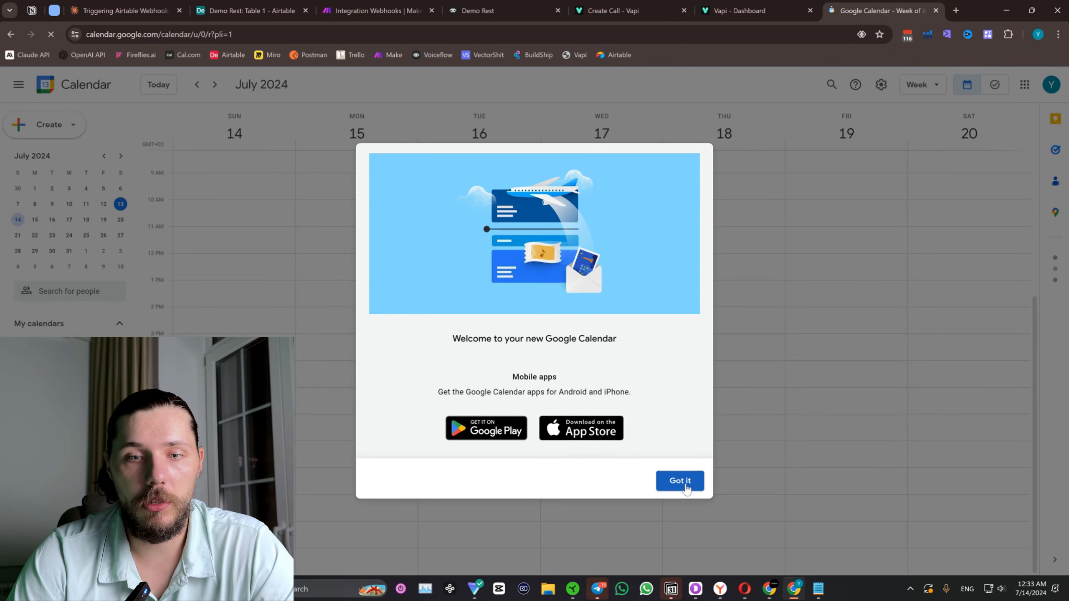
left_click(679, 480)
Go to the week of July 21–27, 2024 and look through its hours for the booking event.
left_click(218, 85)
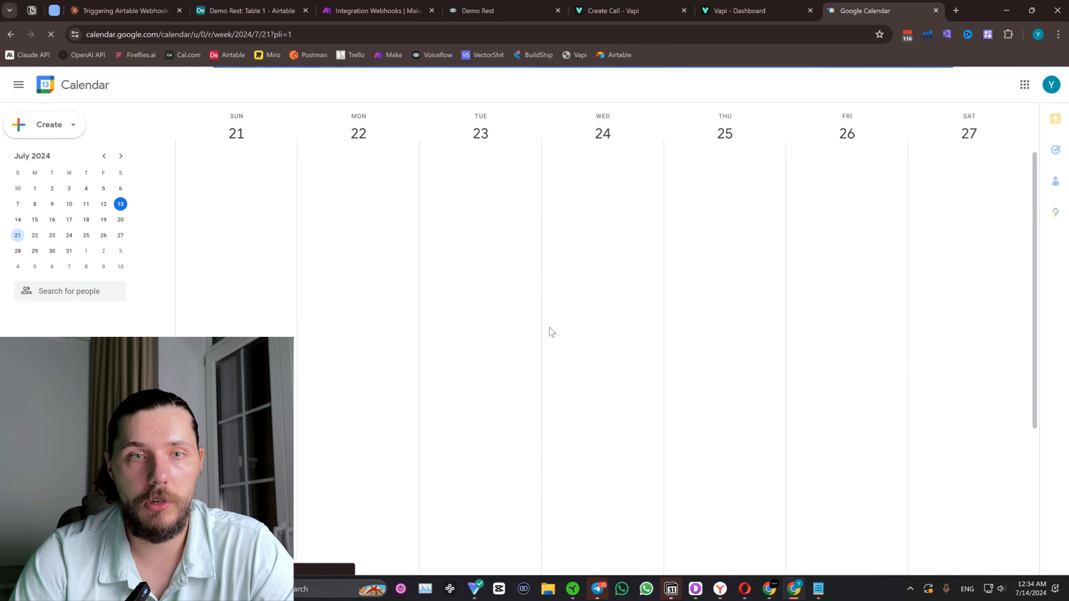
scroll(545, 343, "up", 4)
scroll(536, 358, "down", 5)
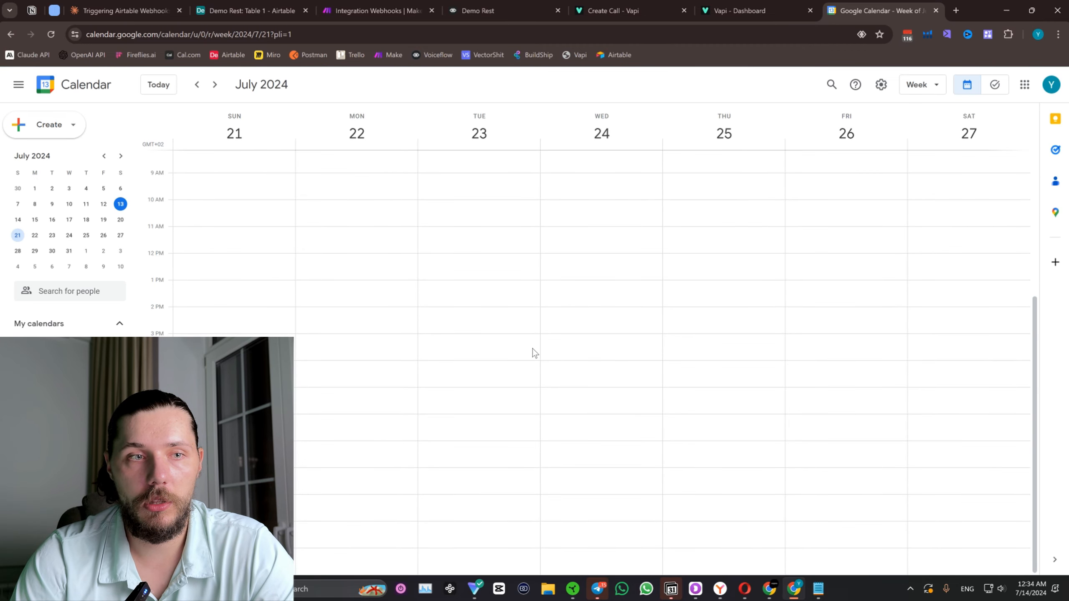
scroll(531, 391, "up", 5)
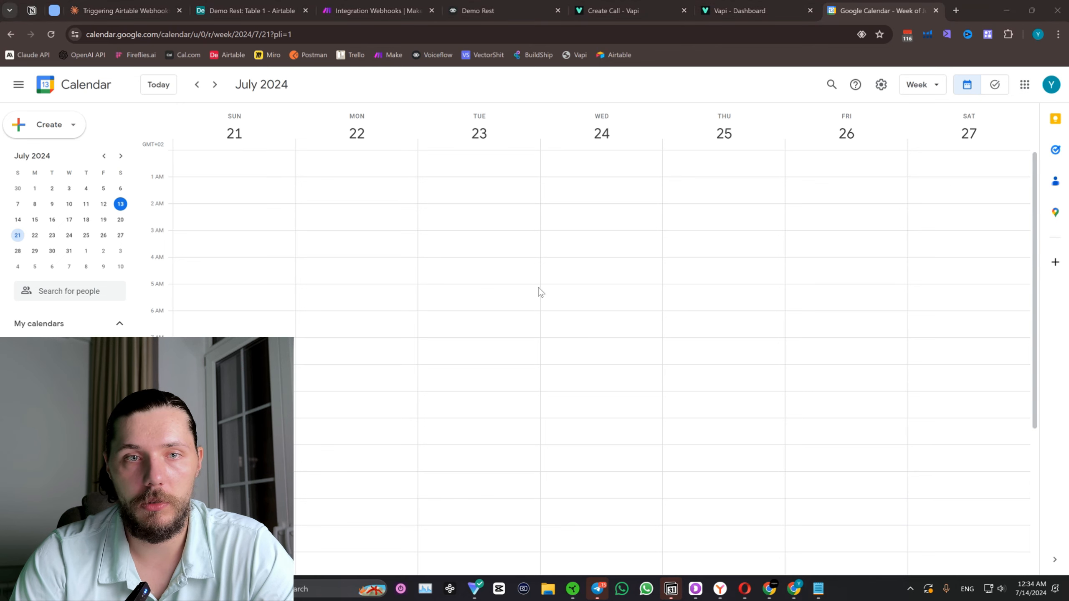
scroll(539, 292, "down", 5)
Switch Google Calendar to the agency account and look through the week of July 21–27 for the booking.
left_click(1052, 85)
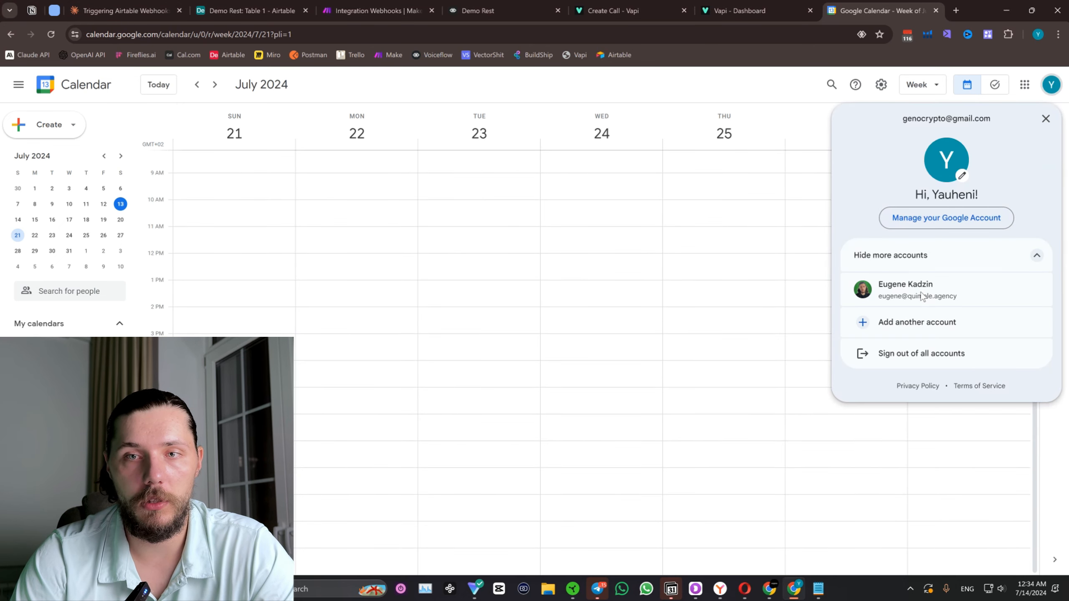
left_click(893, 288)
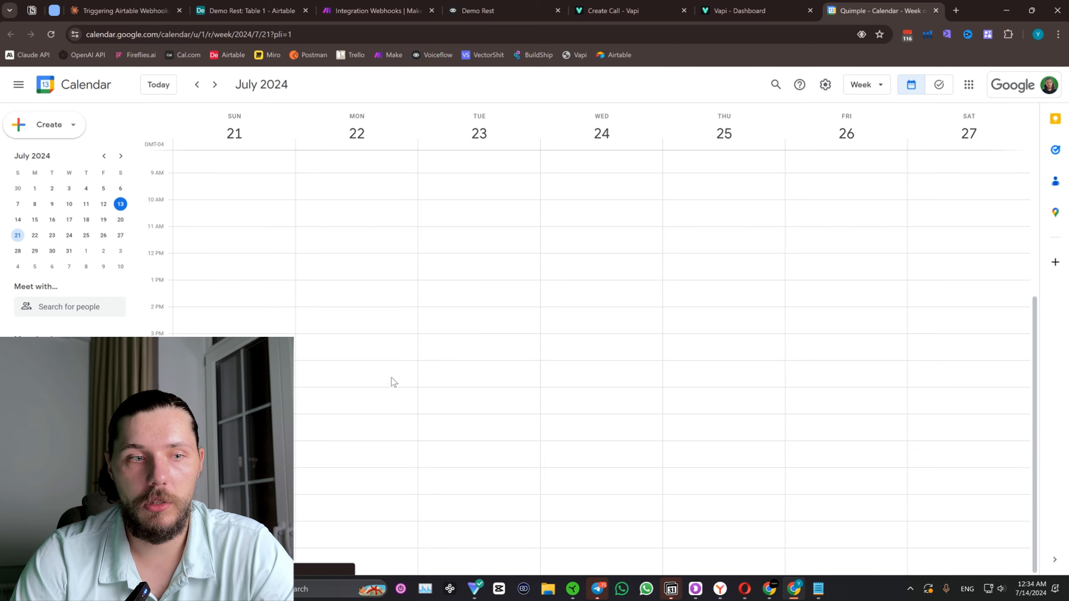
scroll(391, 378, "up", 5)
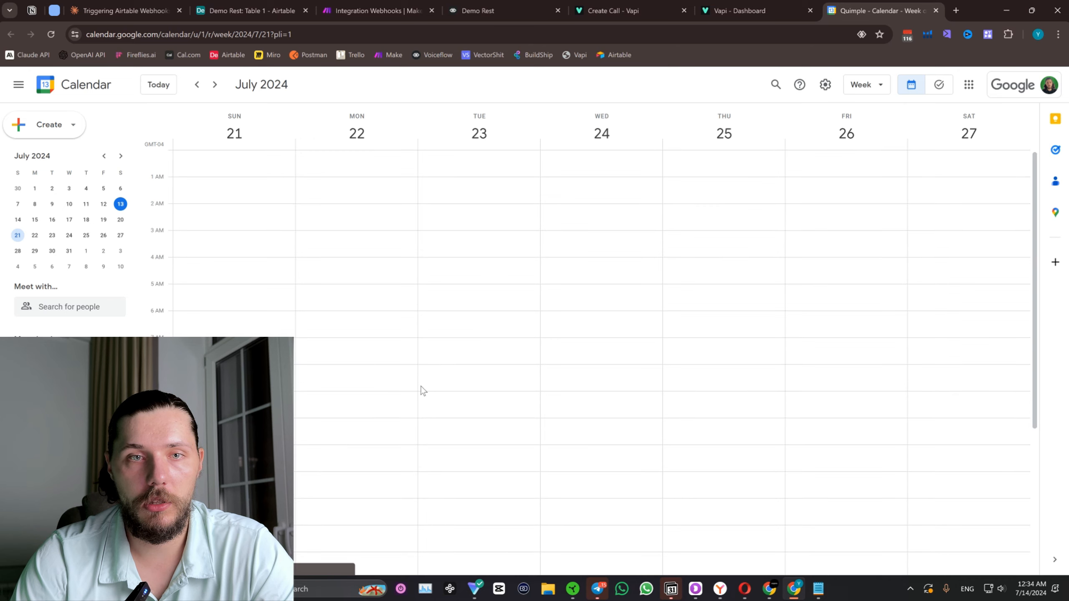
Compare the account signed in to Google Calendar with the Calendar ID in Make's Google Calendar module input.
left_click(1047, 88)
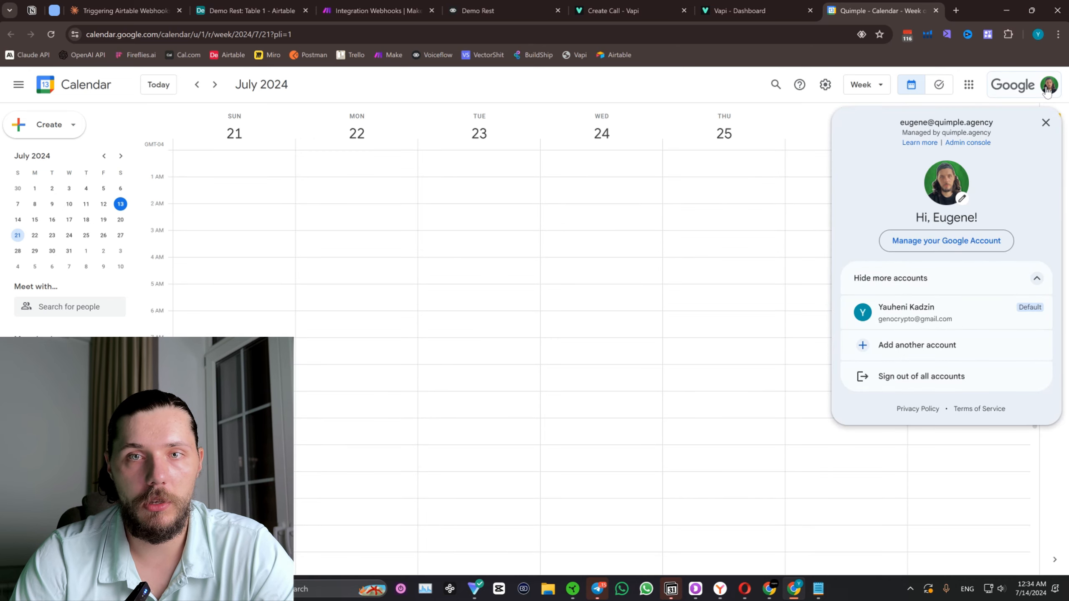
left_click(374, 10)
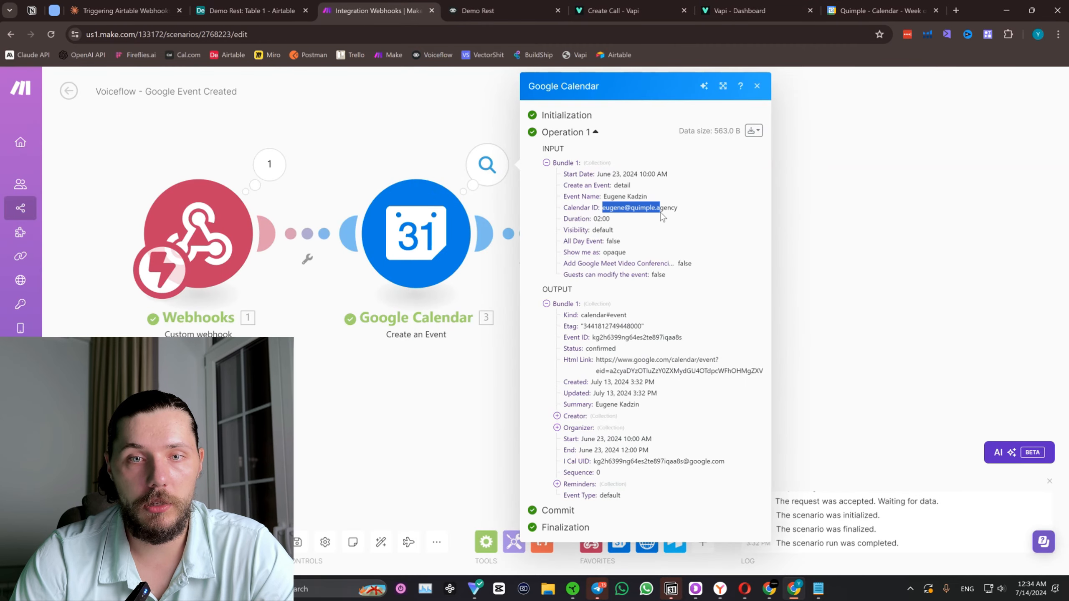
left_click(879, 10)
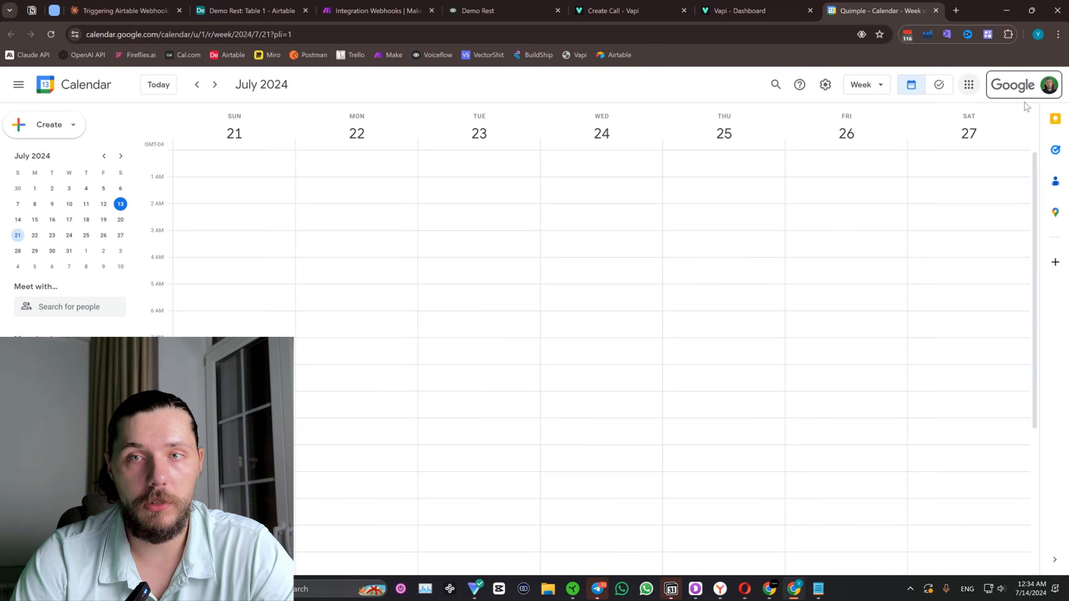
left_click(1052, 90)
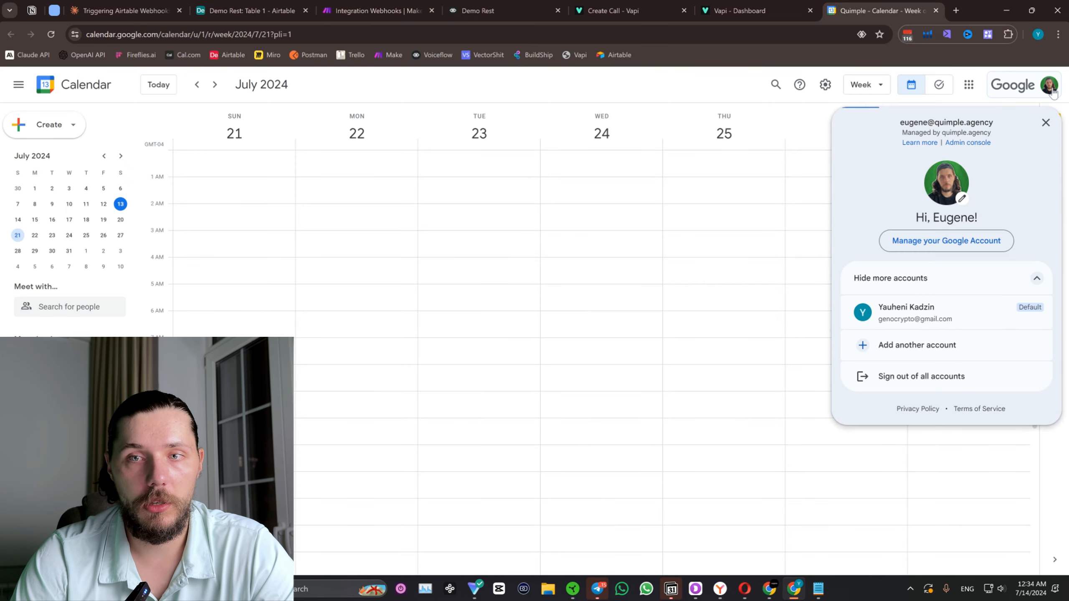
left_click(681, 189)
left_click(631, 83)
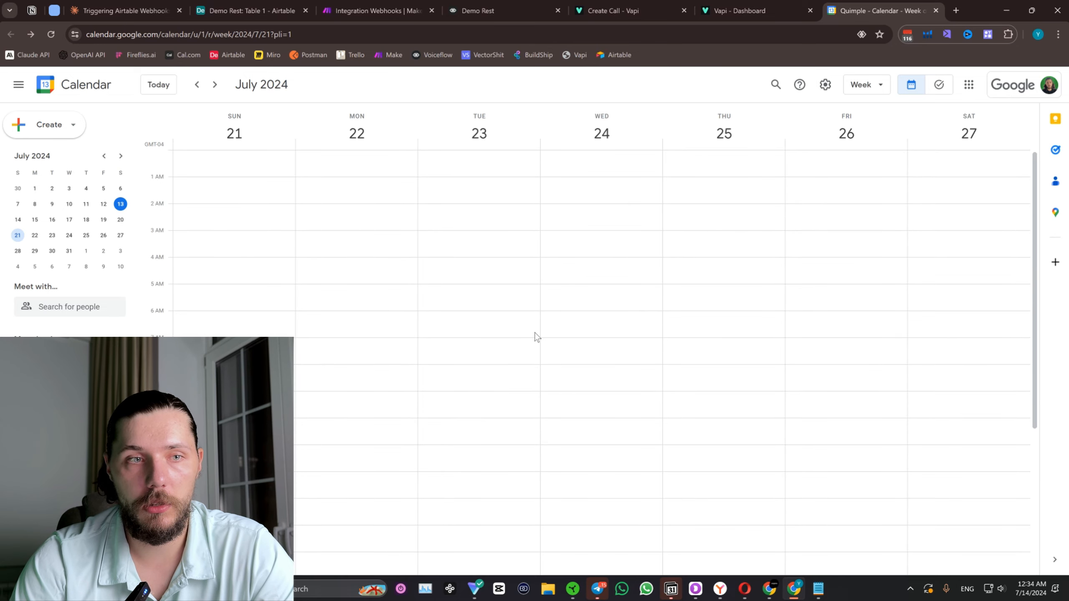
Select July 23 in the calendar and recheck the booking date in the Make scenario and the Airtable record.
left_click(50, 239)
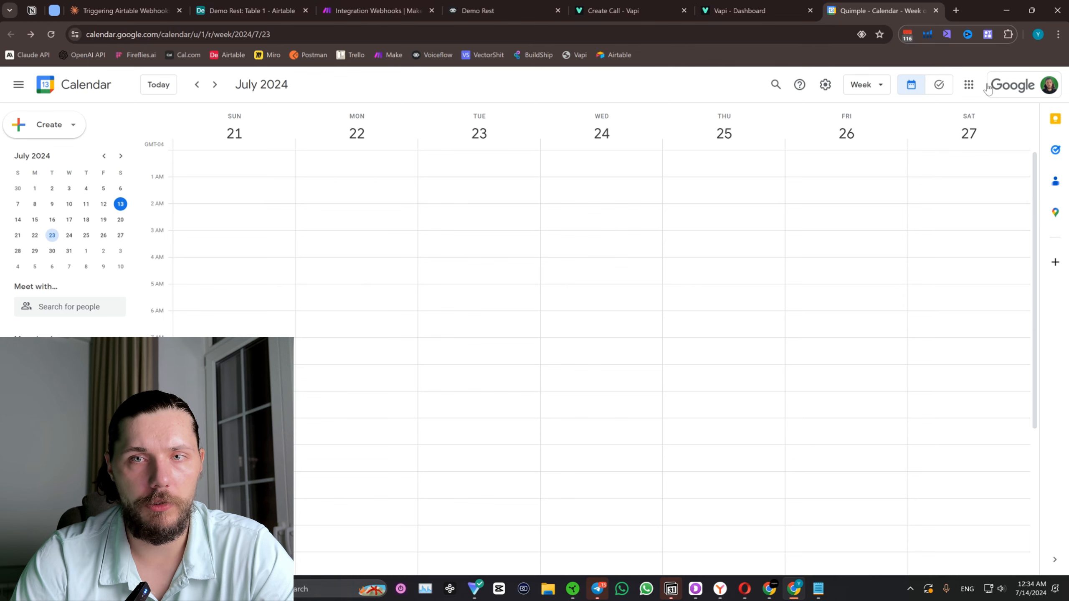
left_click(263, 11)
left_click(372, 10)
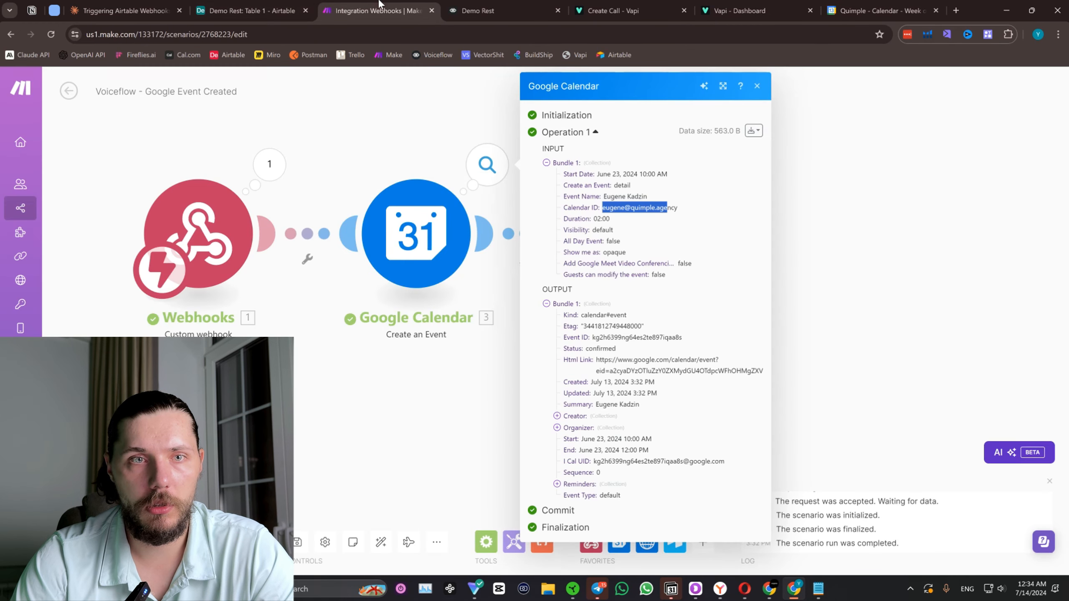
left_click(288, 13)
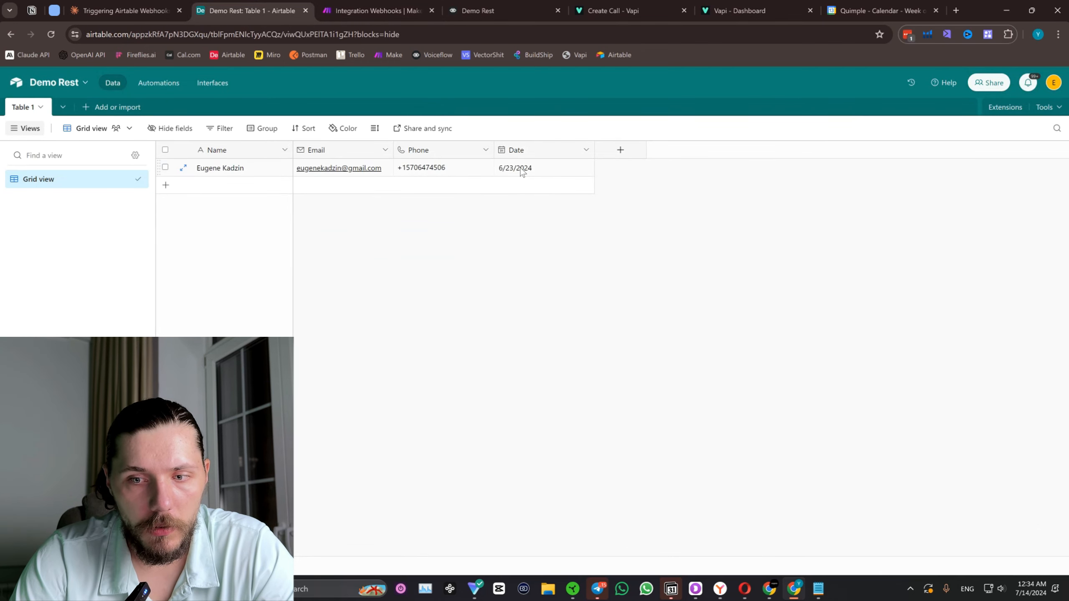
Return to Google Calendar, go back to the week of June 23–29, 2024 and open the booking event on June 23.
left_click(883, 5)
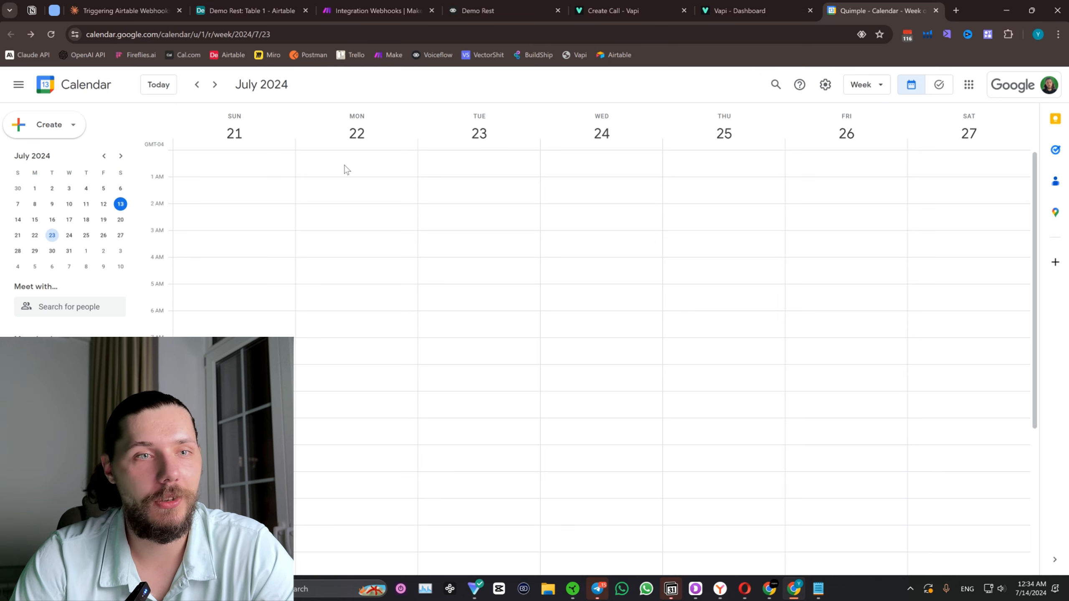
left_click(197, 85)
left_click(197, 85)
left_click(197, 85)
left_click(196, 84)
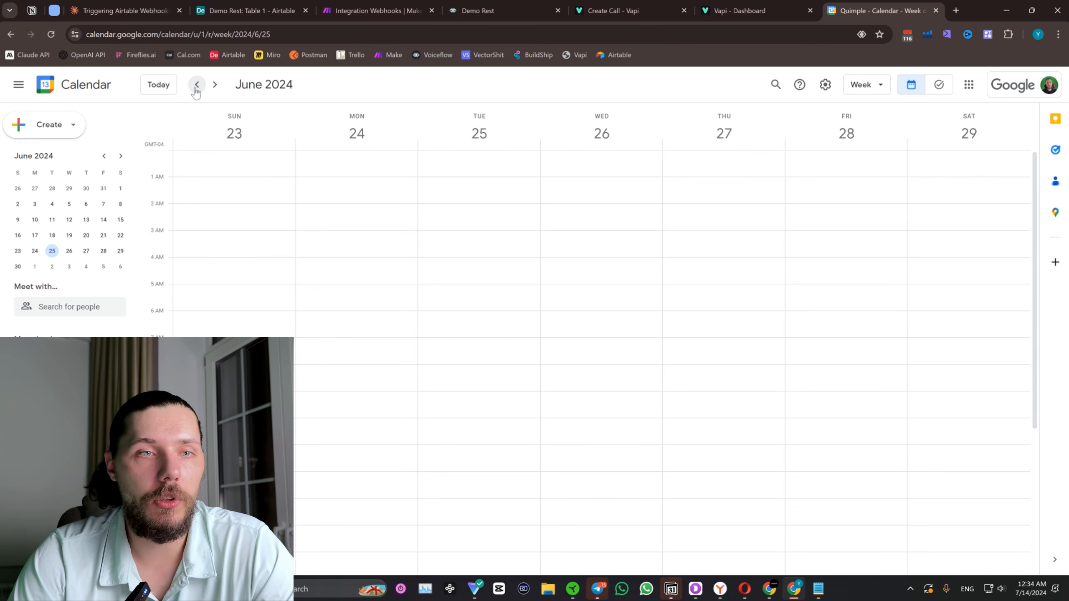
scroll(263, 169, "down", 5)
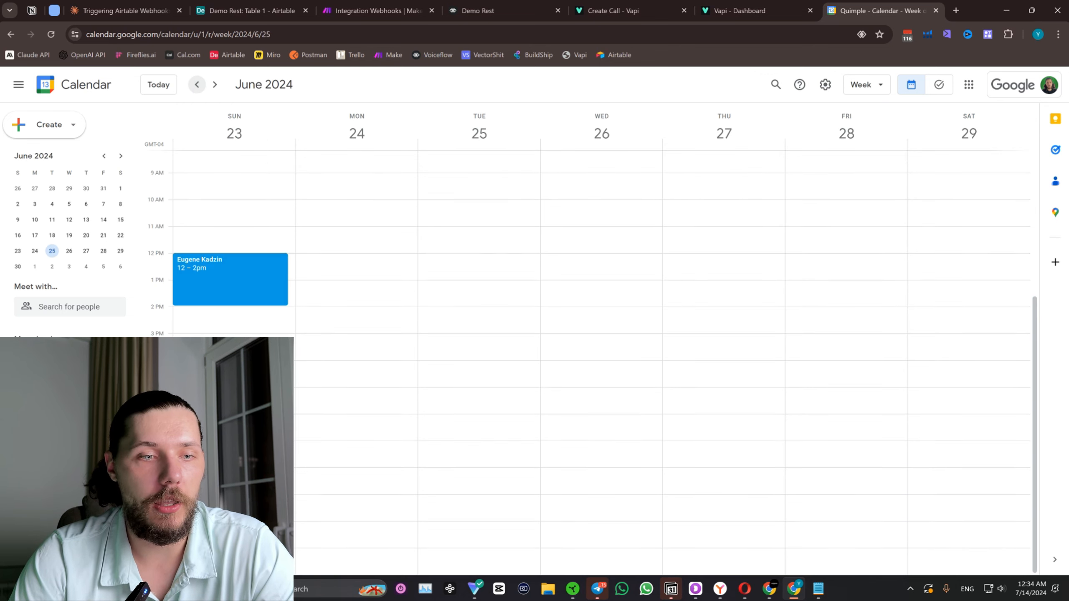
left_click(214, 272)
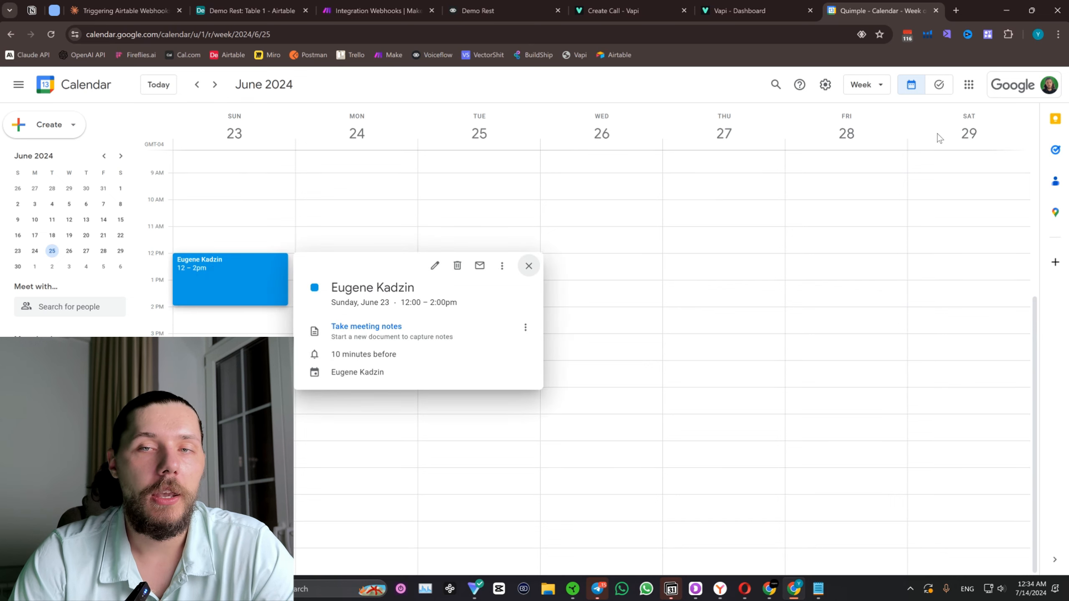
Switch to the Voiceflow prototype and review the chain of AI set blocks leading to the POST request and confirmation block.
left_click(515, 5)
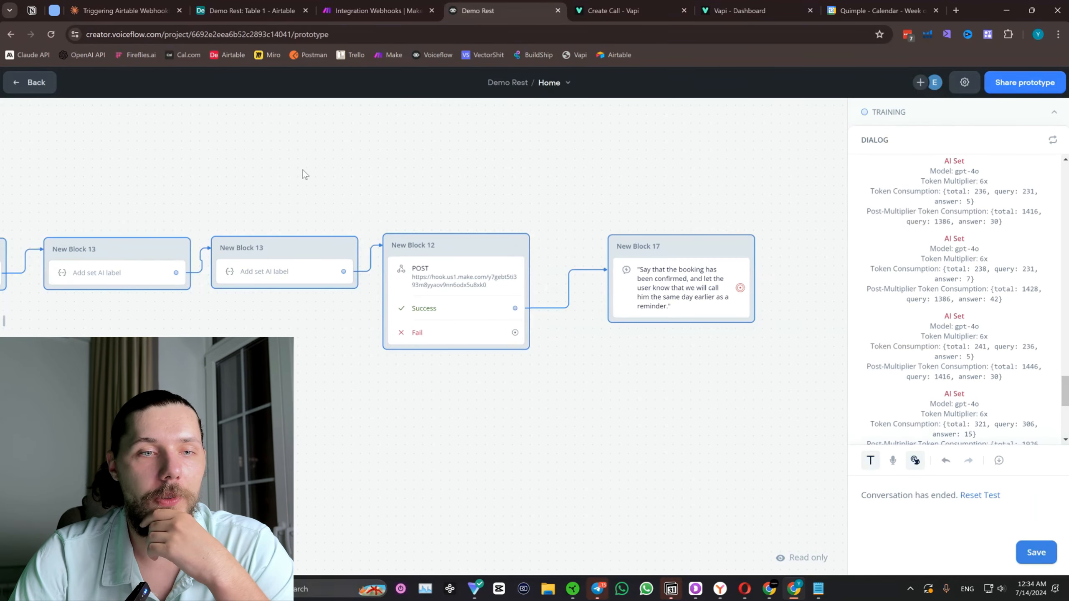
left_click_drag(303, 169, 442, 156)
scroll(392, 284, "down", 1)
left_click_drag(374, 197, 432, 193)
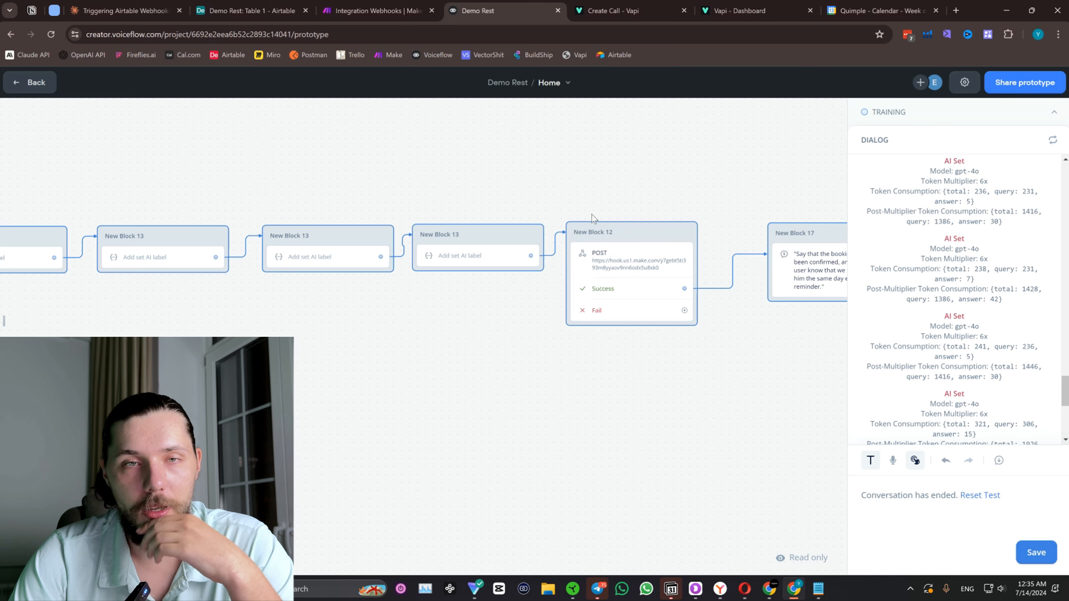
scroll(587, 198, "down", 3)
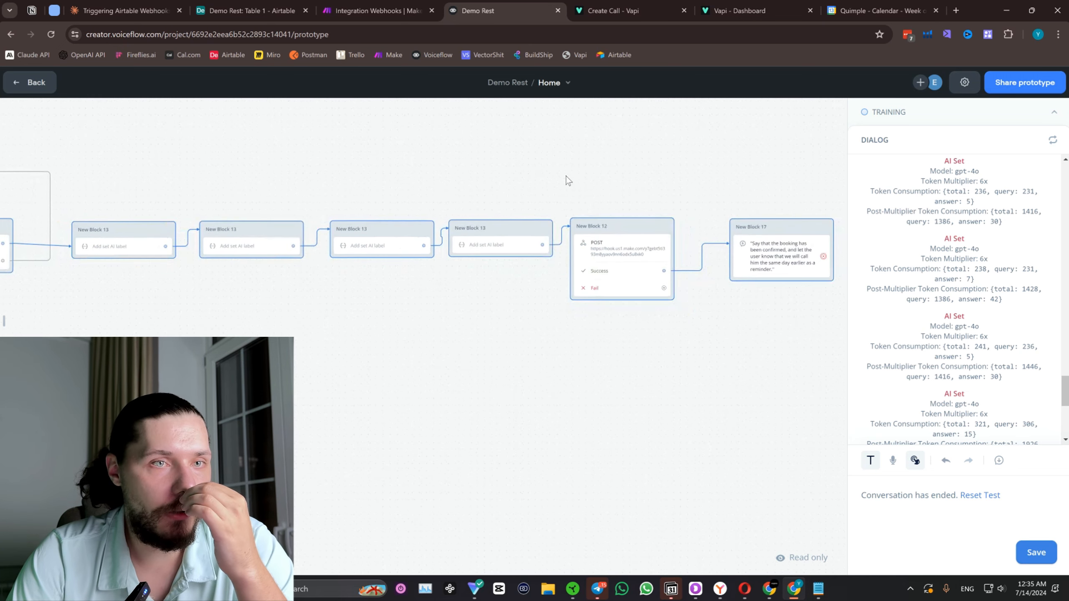
scroll(566, 175, "up", 1)
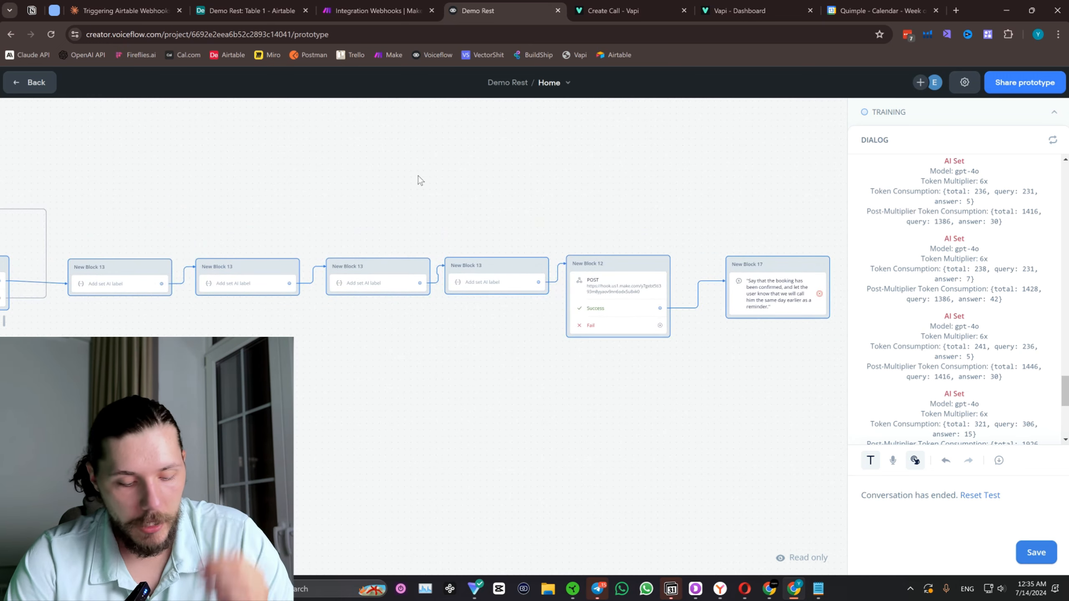